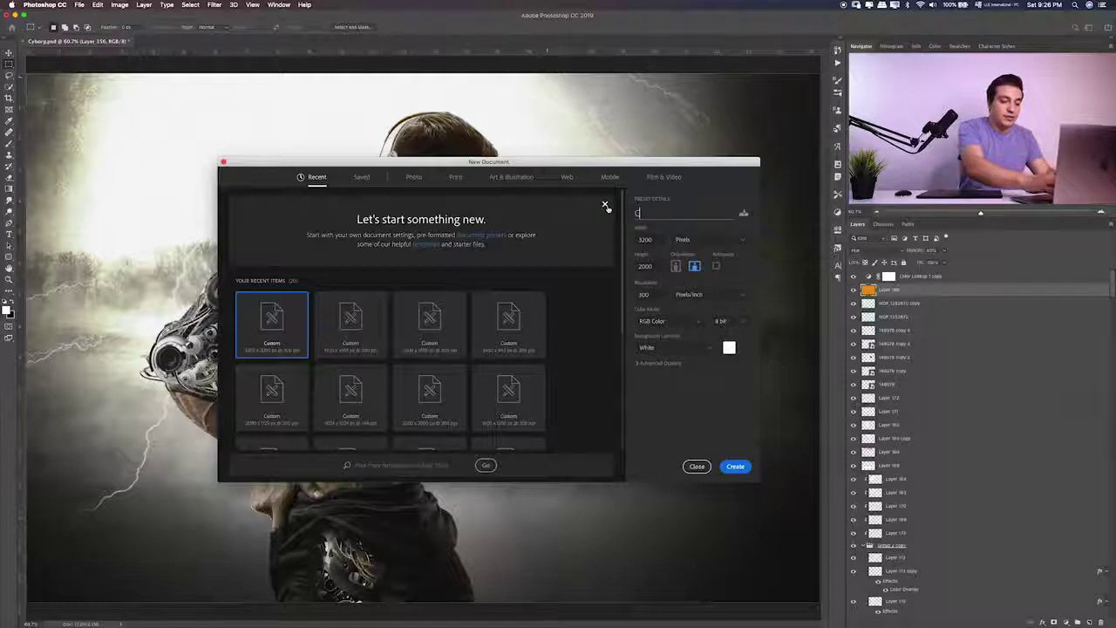
# Create the blank 3200 × 2000 px document named Cyborg and fit it to the window
pyautogui.write('yborg')
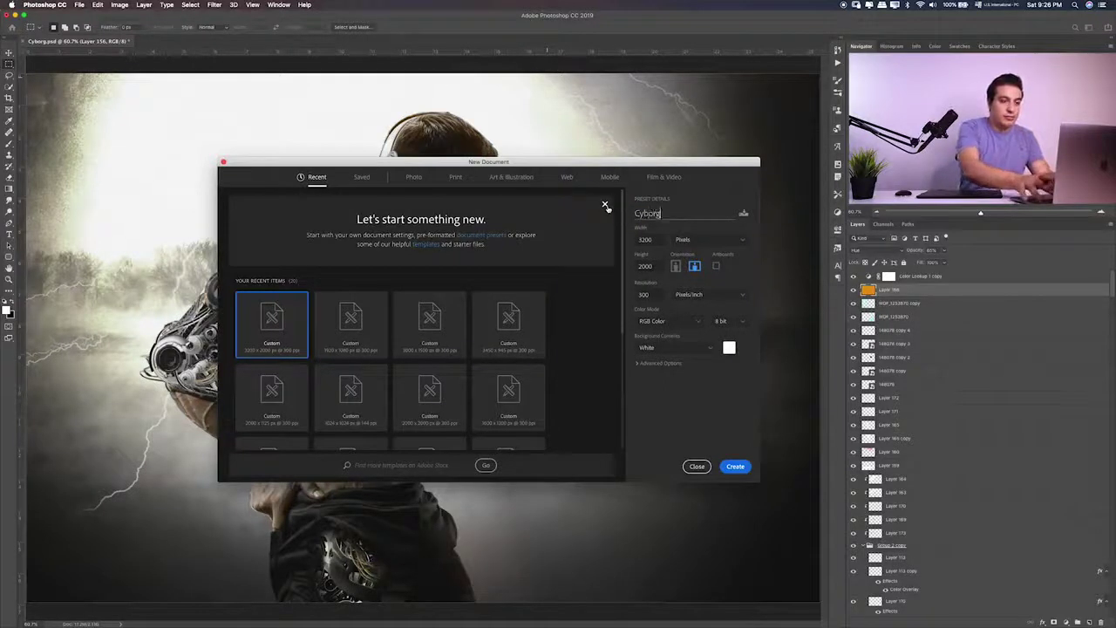
pyautogui.press('Return')
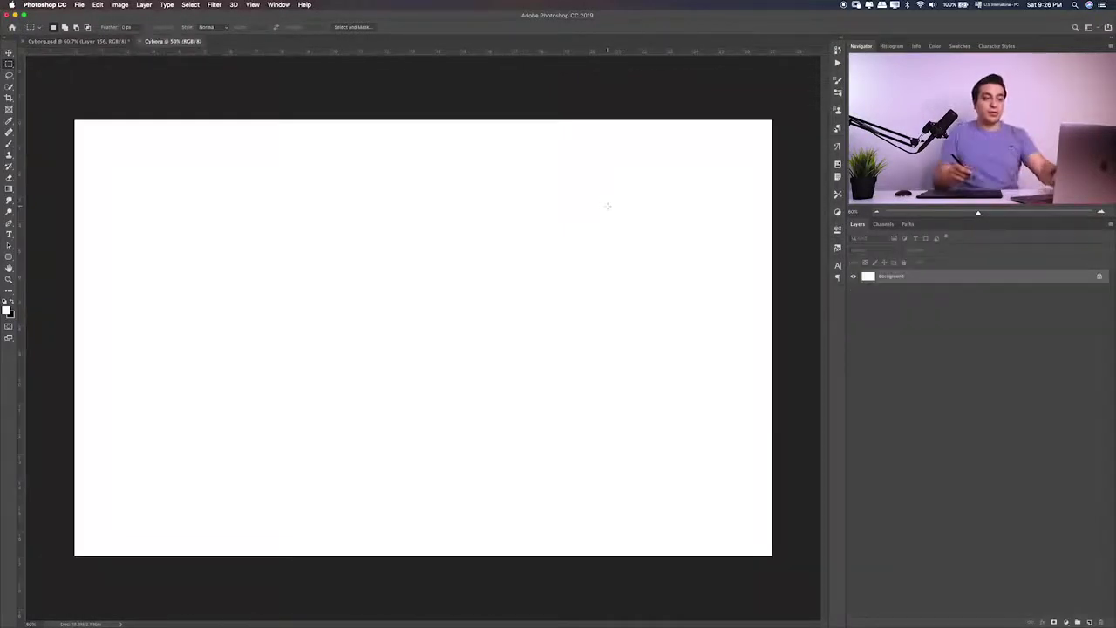
pyautogui.press('super+0')
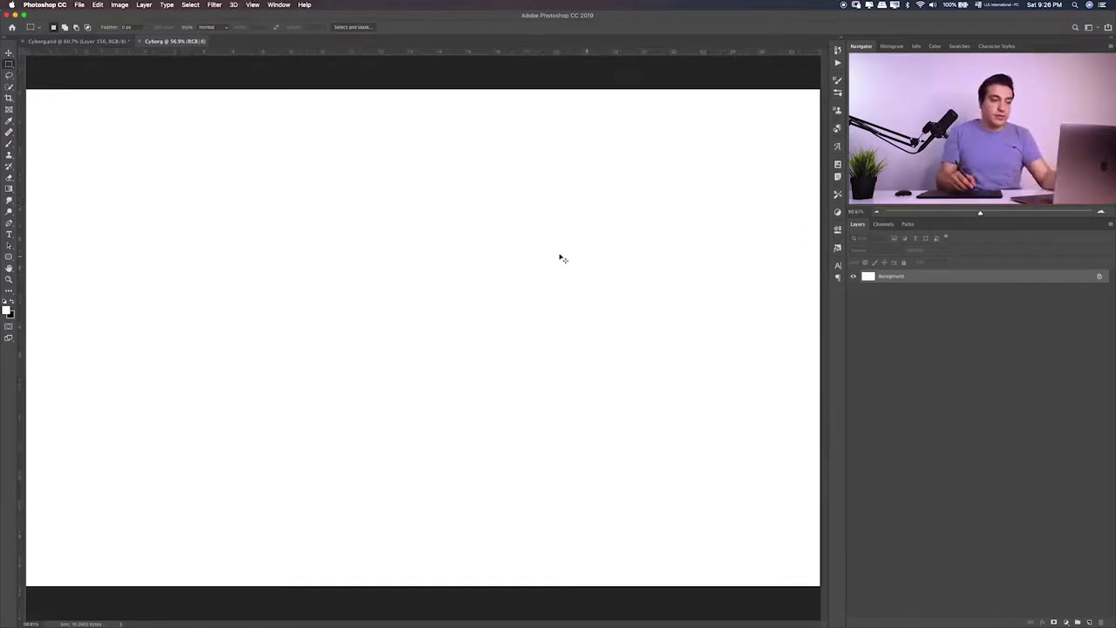
pyautogui.press('super+Tab')
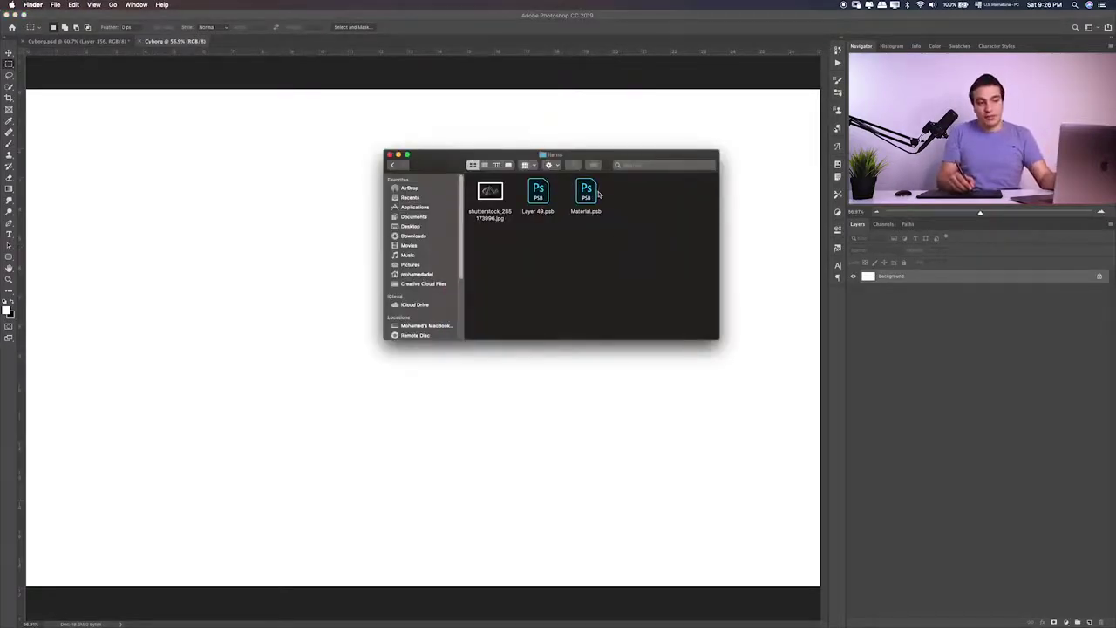
# Preview Material.psb and the Layer 49.psb cut-out in Quick Look
pyautogui.click(593, 192)
pyautogui.press('space')
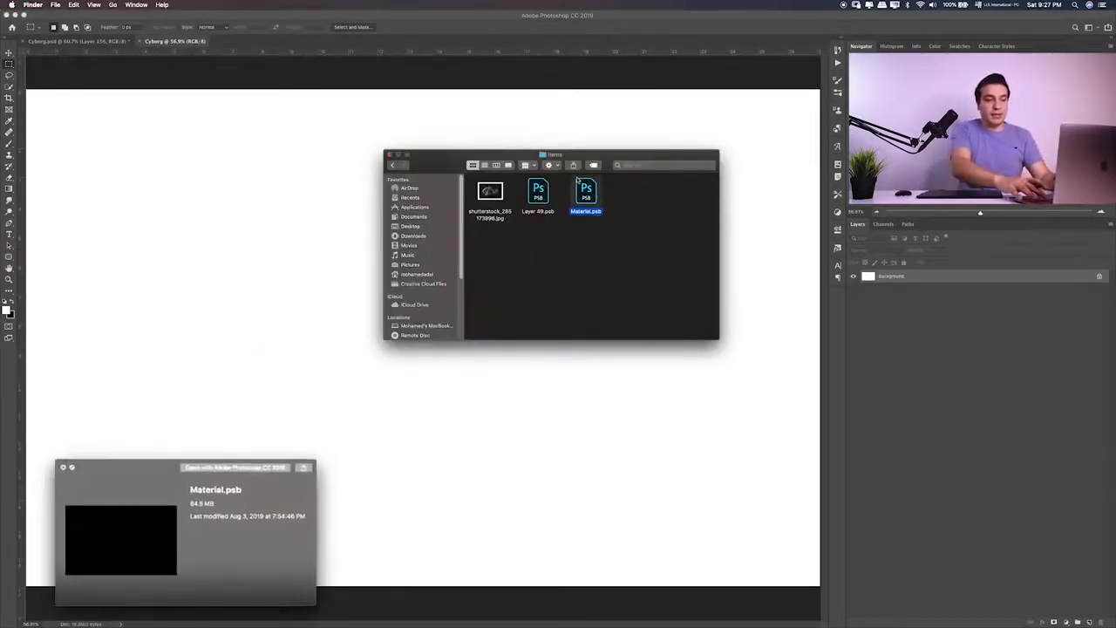
pyautogui.press('space')
pyautogui.press('Left')
pyautogui.press('space')
# Place shutterstock_285173996.jpg onto the Cyborg canvas as a new layer
pyautogui.press('Left')
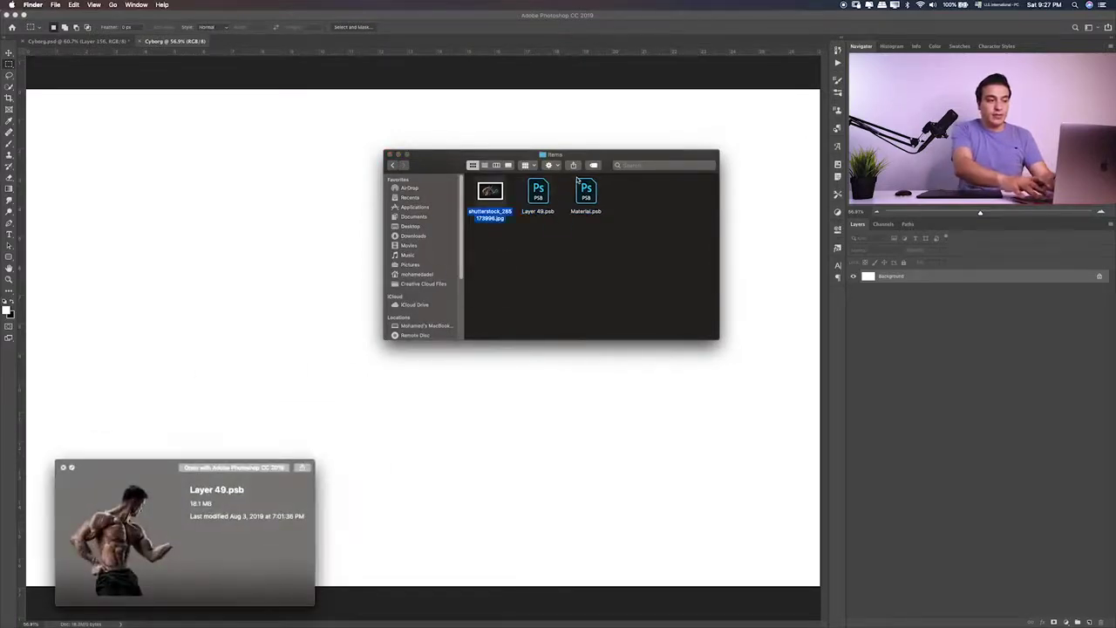
pyautogui.press('space')
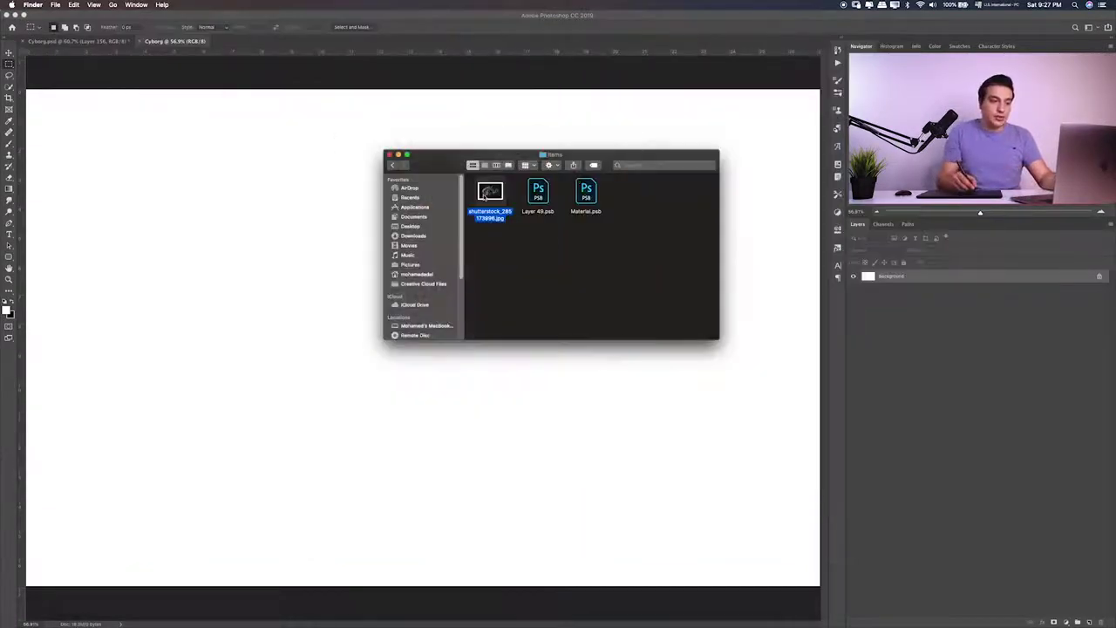
pyautogui.moveTo(486, 195); pyautogui.dragTo(284, 237)
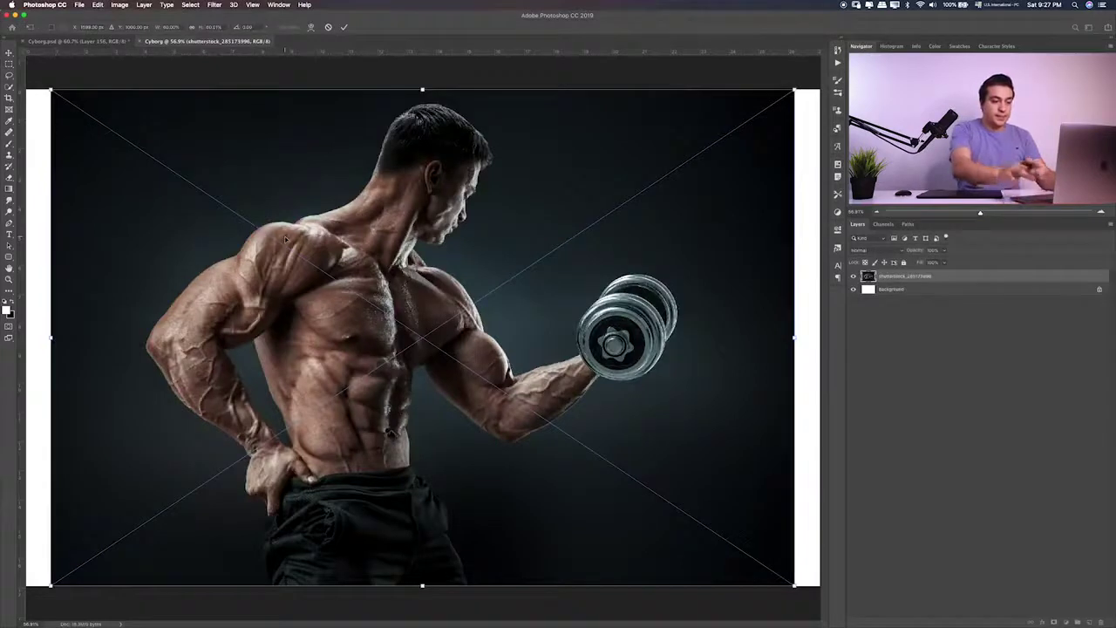
# Commit the placed bodybuilder photo without transforming it
pyautogui.press('Return')
pyautogui.hotkey('ctrl', 't')
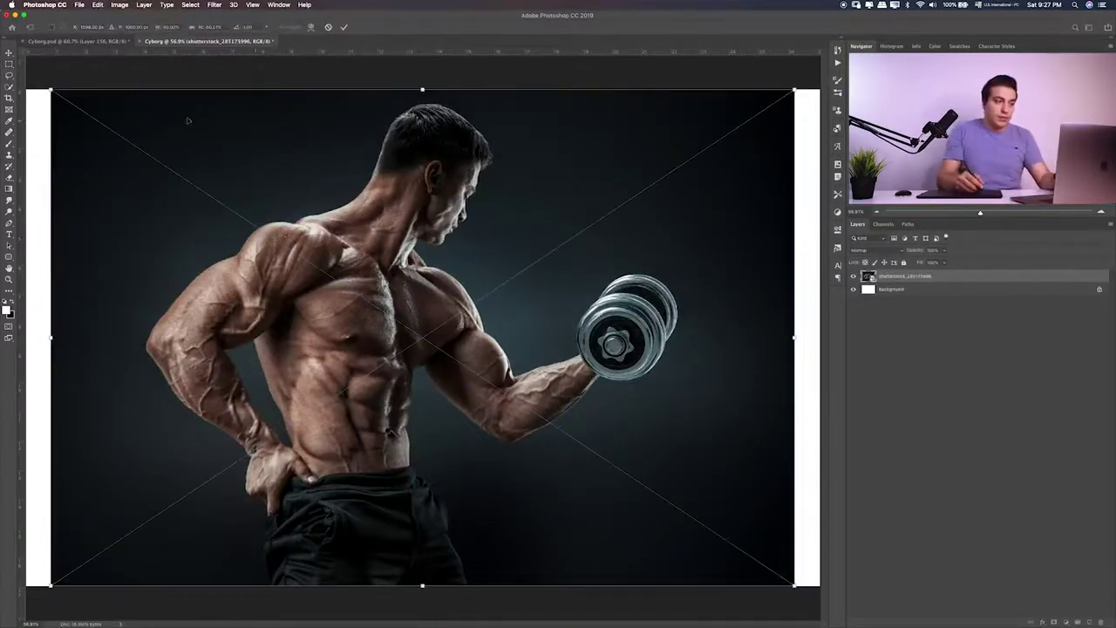
pyautogui.press('Return')
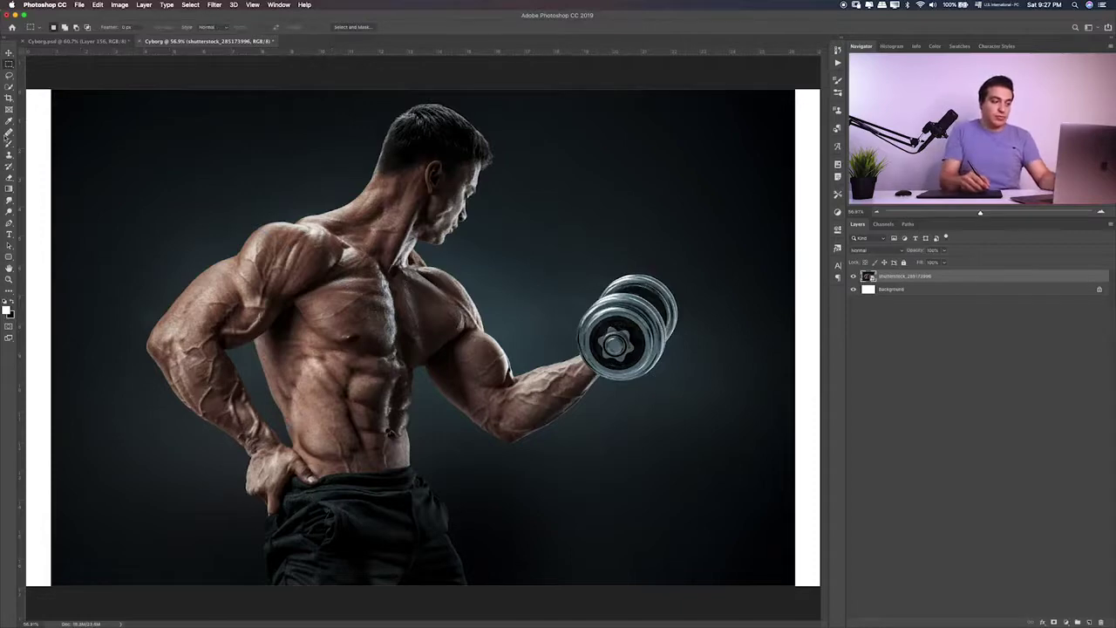
# Open Layer 49.psb and copy its cut-out figure into the Cyborg document
pyautogui.press('super+Tab')
pyautogui.doubleClick(537, 192)
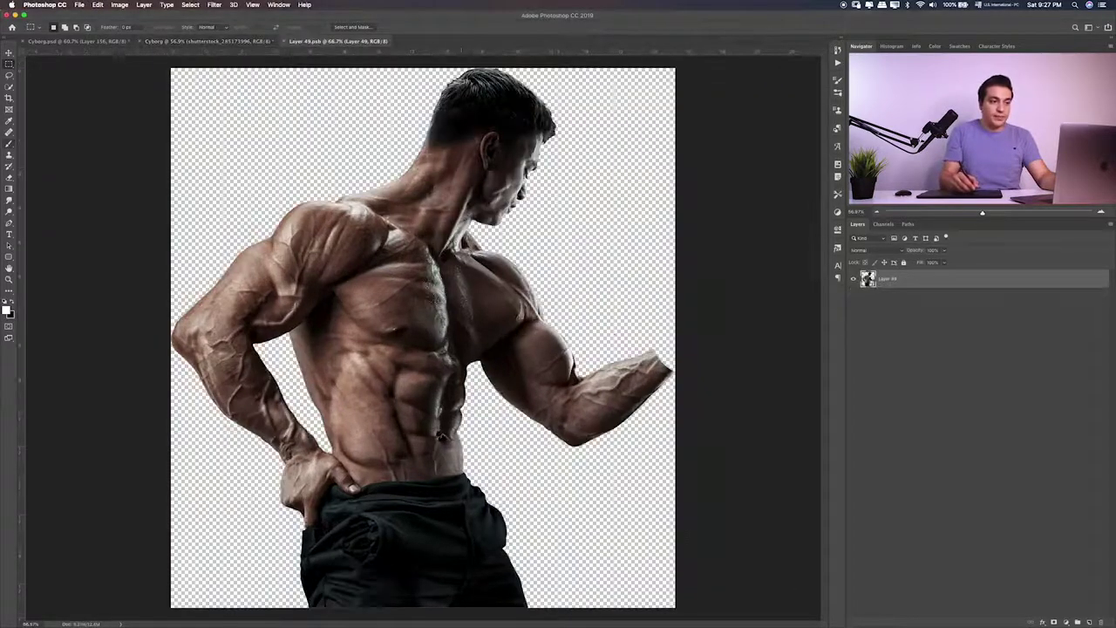
pyautogui.press('v')
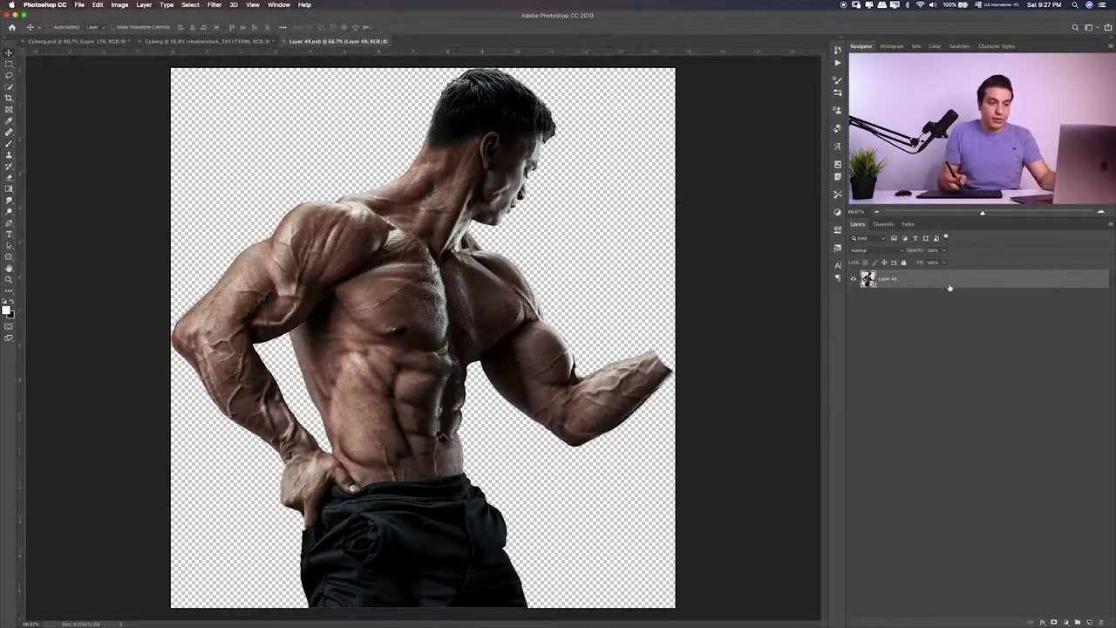
pyautogui.moveTo(511, 218)
pyautogui.mouseDown()
pyautogui.moveTo(258, 31)
pyautogui.moveTo(359, 210)
pyautogui.mouseUp()
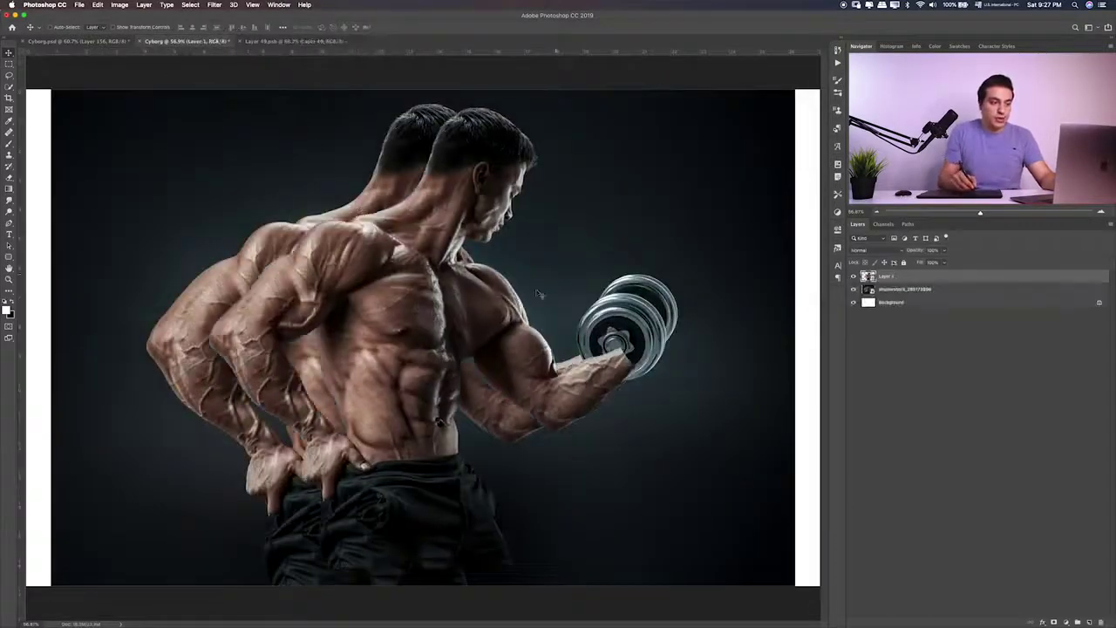
# Nudge the cut-out figure into position, toggling the dumbbell photo to check alignment
pyautogui.moveTo(539, 294); pyautogui.dragTo(530, 281)
pyautogui.hotkey('ctrl', 'z')
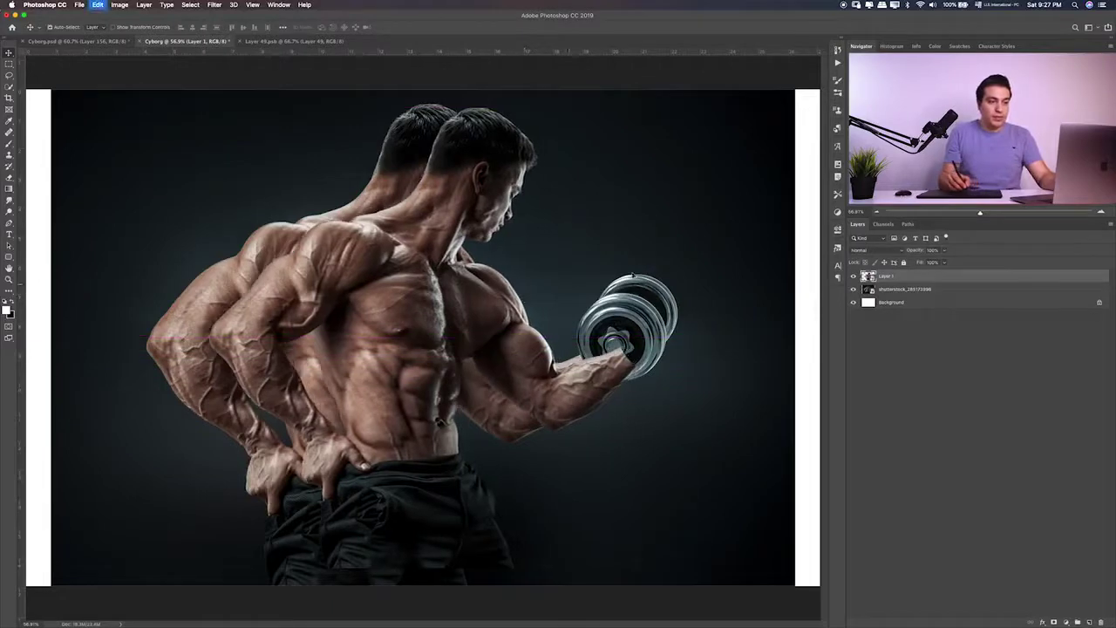
pyautogui.click(854, 289)
pyautogui.click(854, 288)
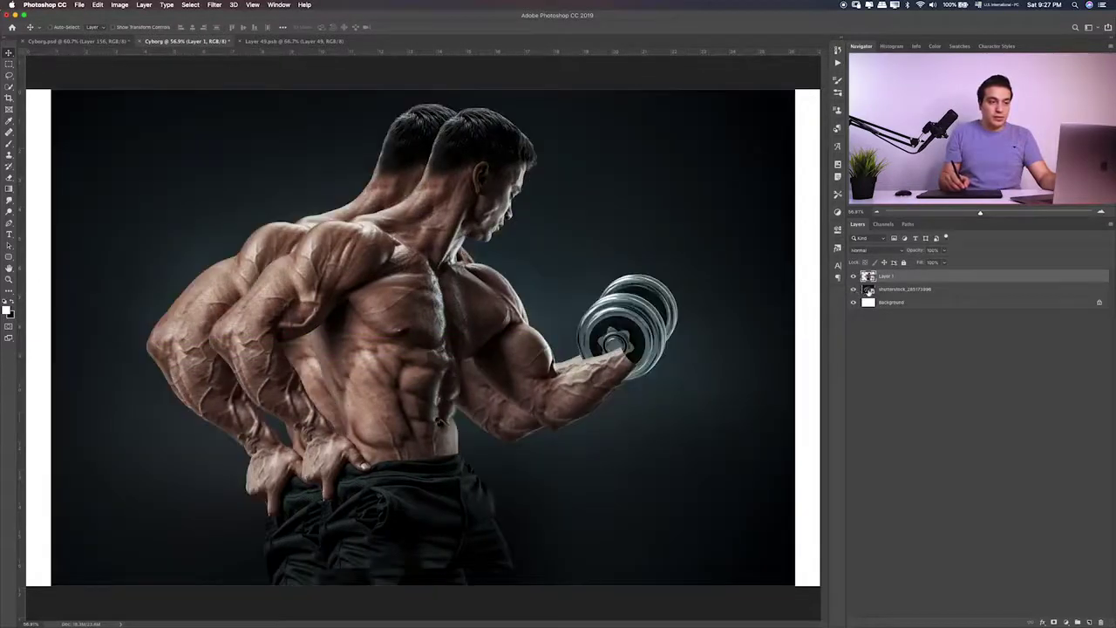
pyautogui.click(854, 289)
pyautogui.click(854, 289)
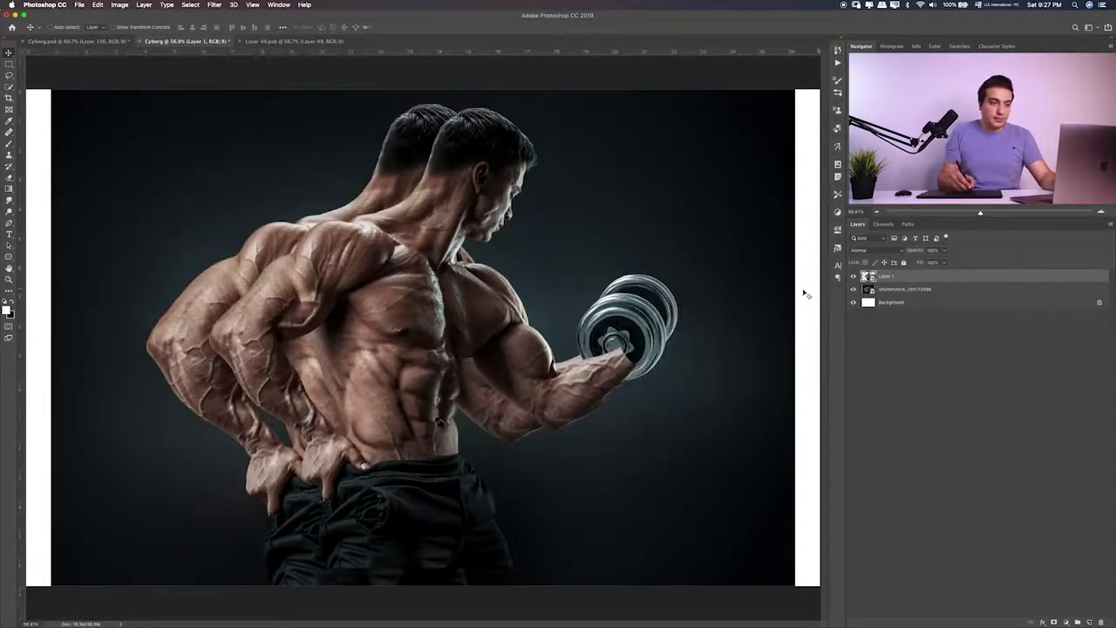
pyautogui.moveTo(580, 314); pyautogui.dragTo(581, 327)
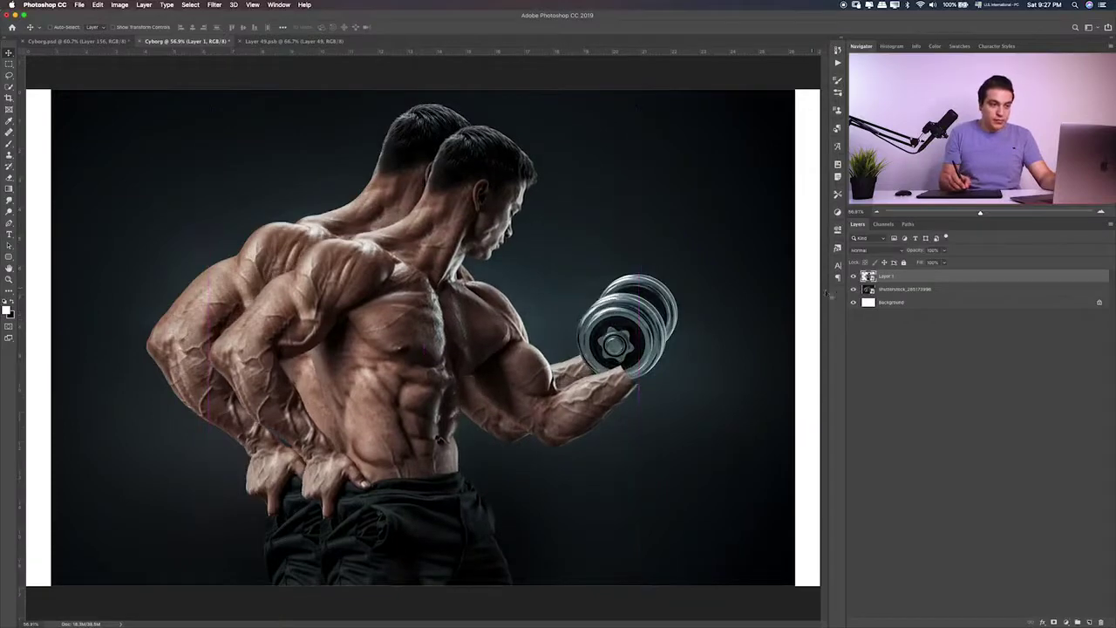
pyautogui.click(854, 289)
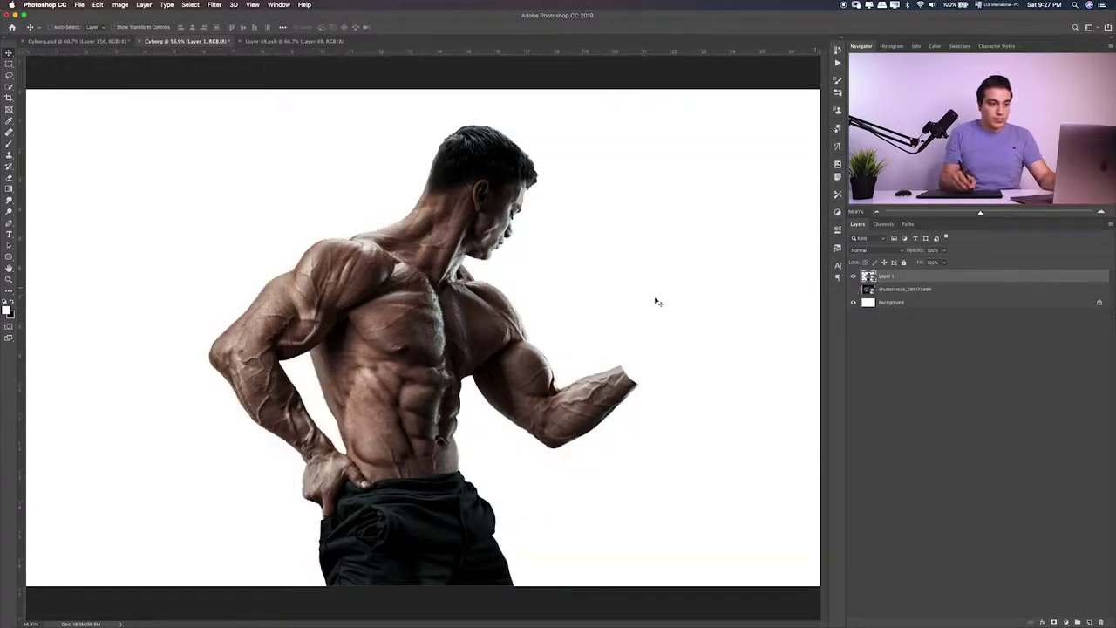
pyautogui.moveTo(584, 310); pyautogui.dragTo(576, 310)
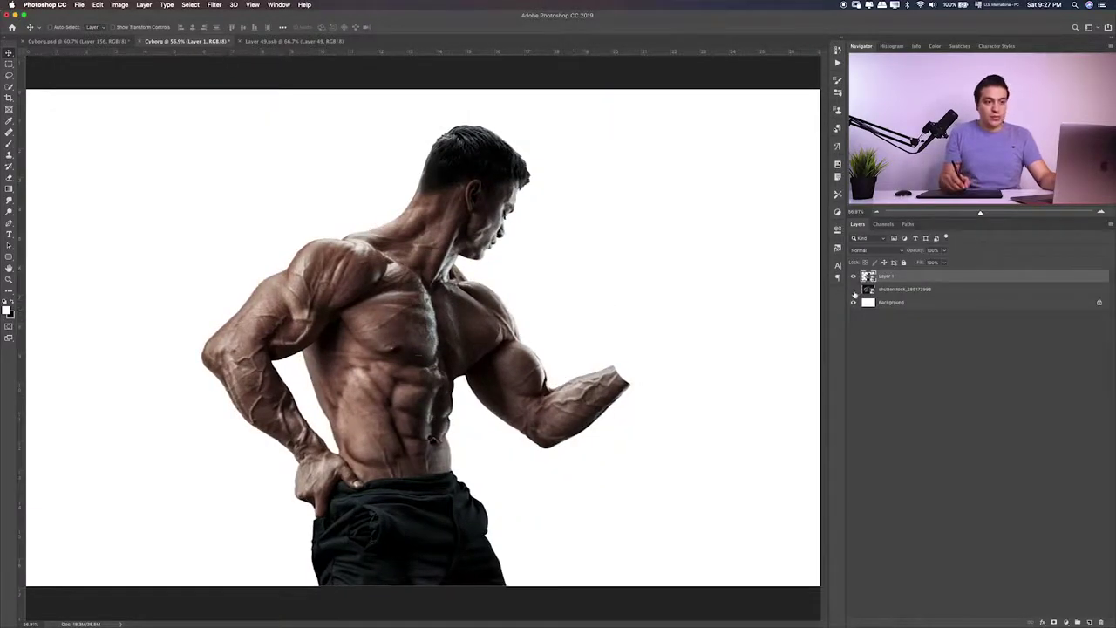
pyautogui.click(854, 290)
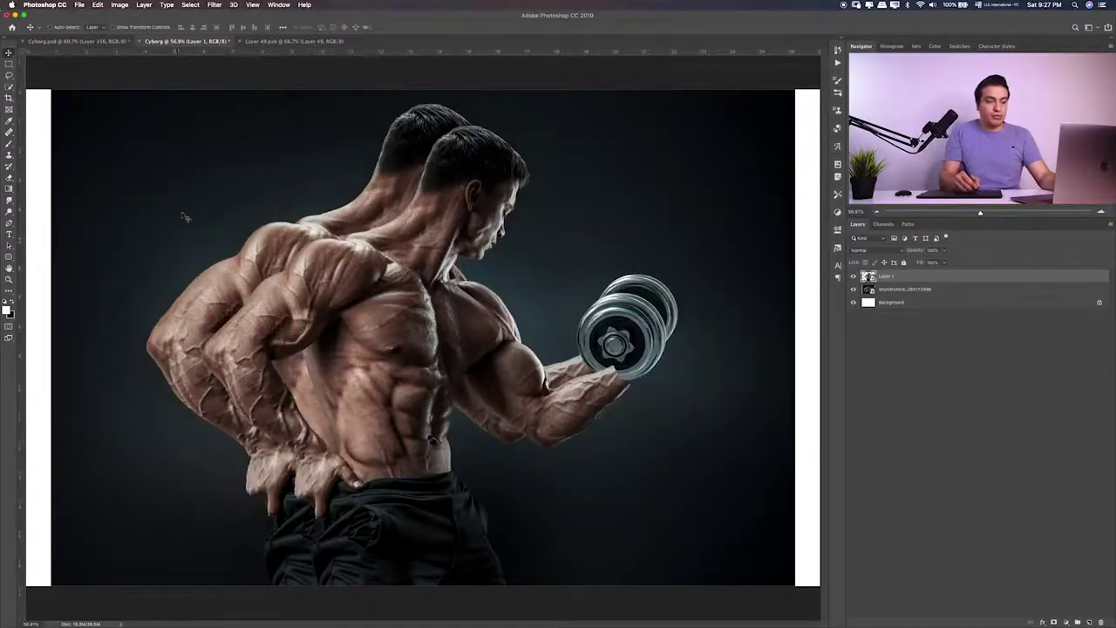
pyautogui.hotkey('alt', '[')
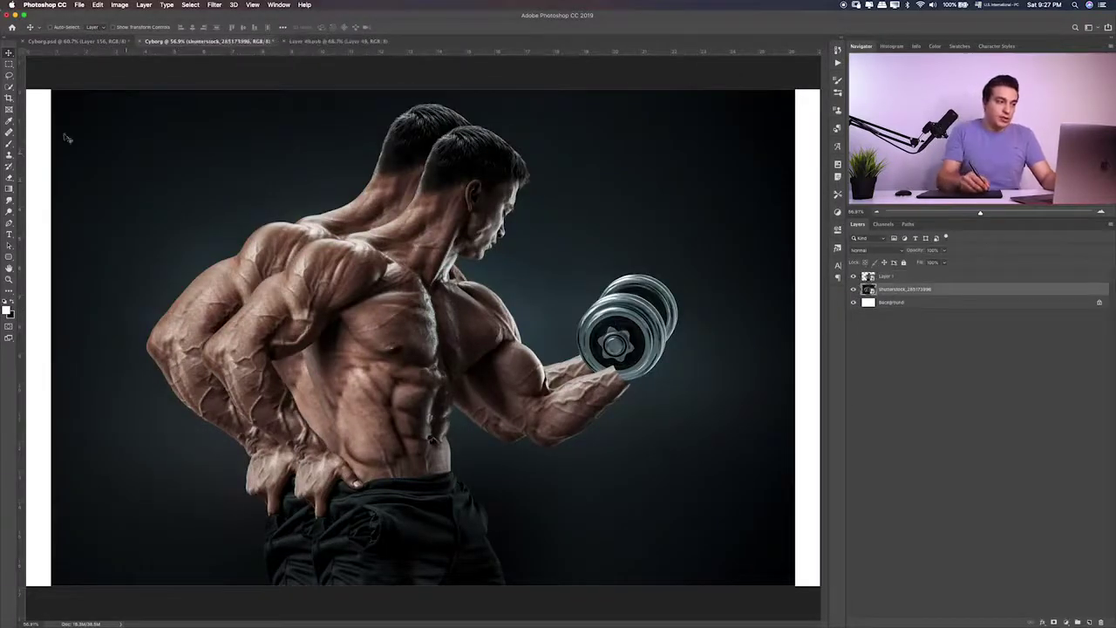
# Add Layer 2 above Background and fill it with black using the Paint Bucket
pyautogui.click(10, 145)
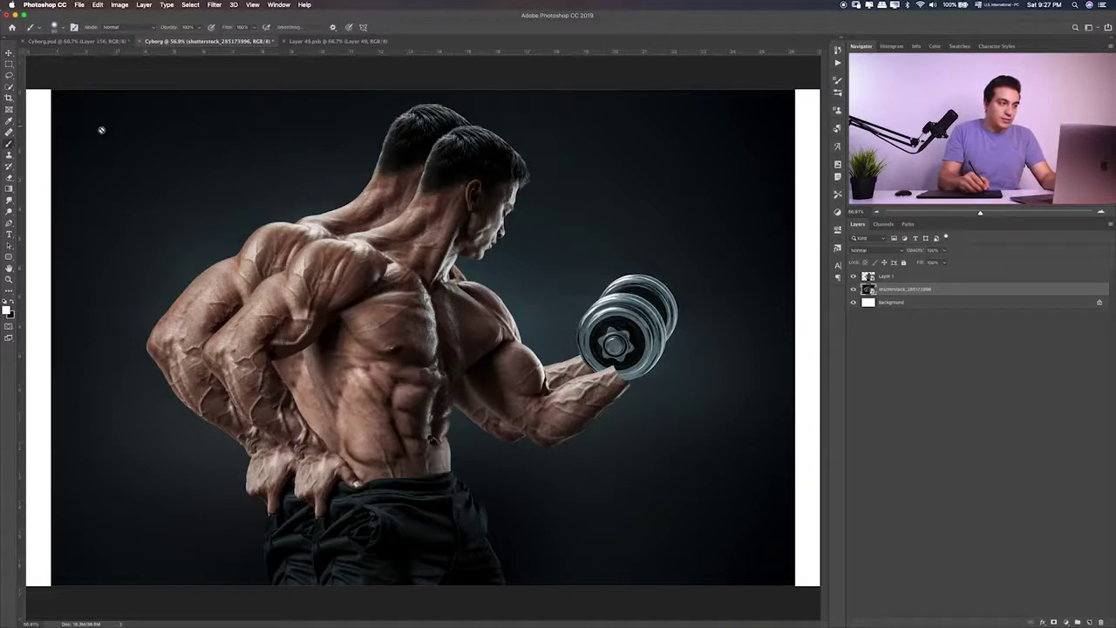
pyautogui.click(9, 188)
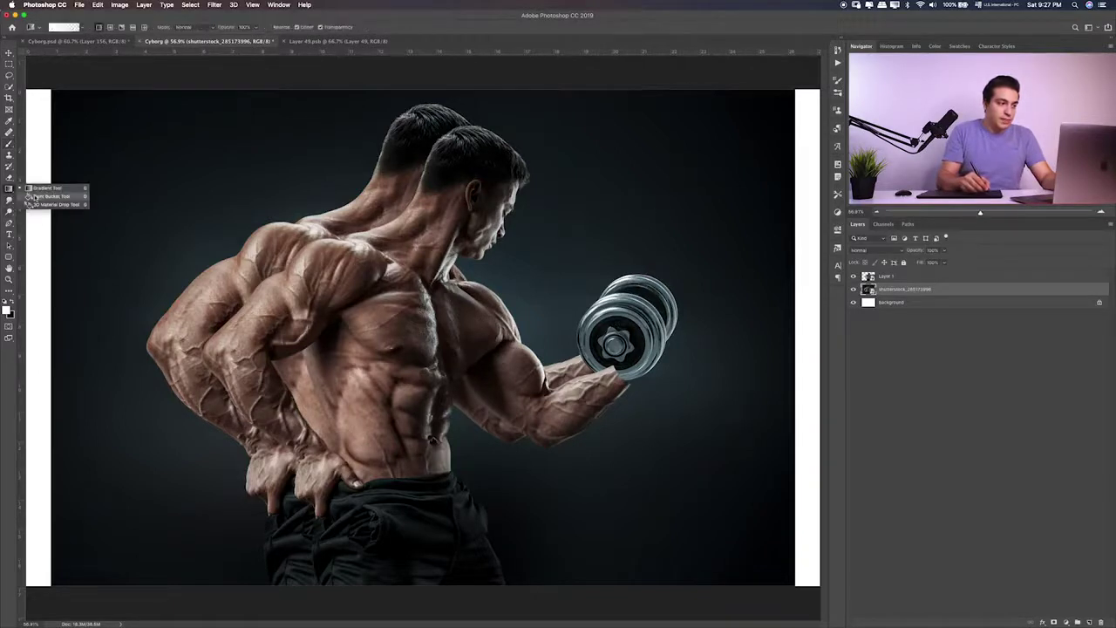
pyautogui.hotkey('shift', 'g')
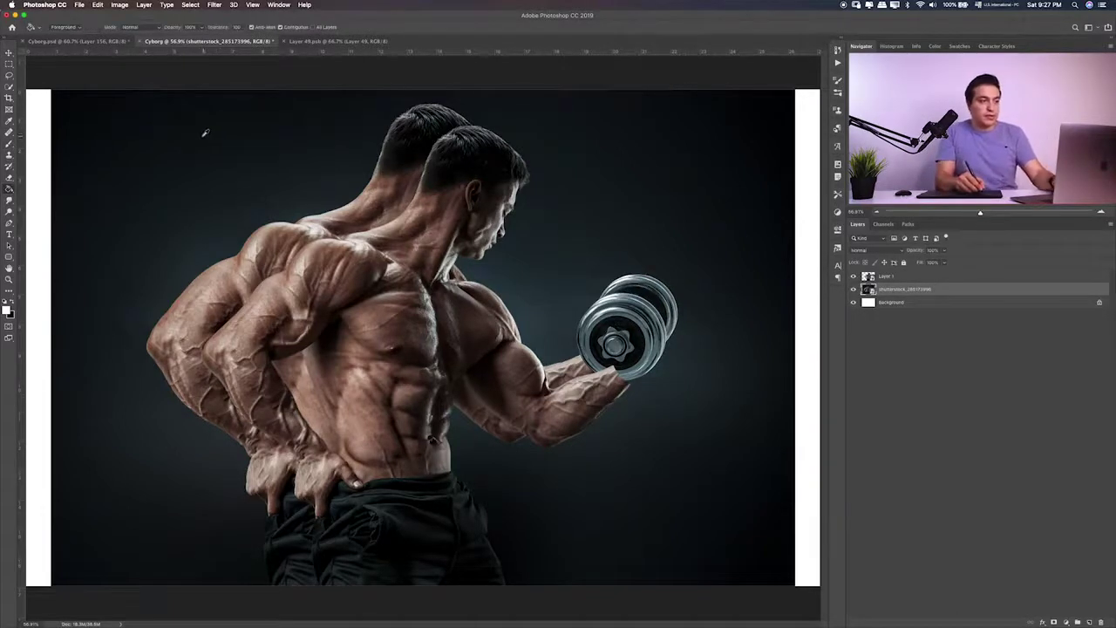
pyautogui.press('x')
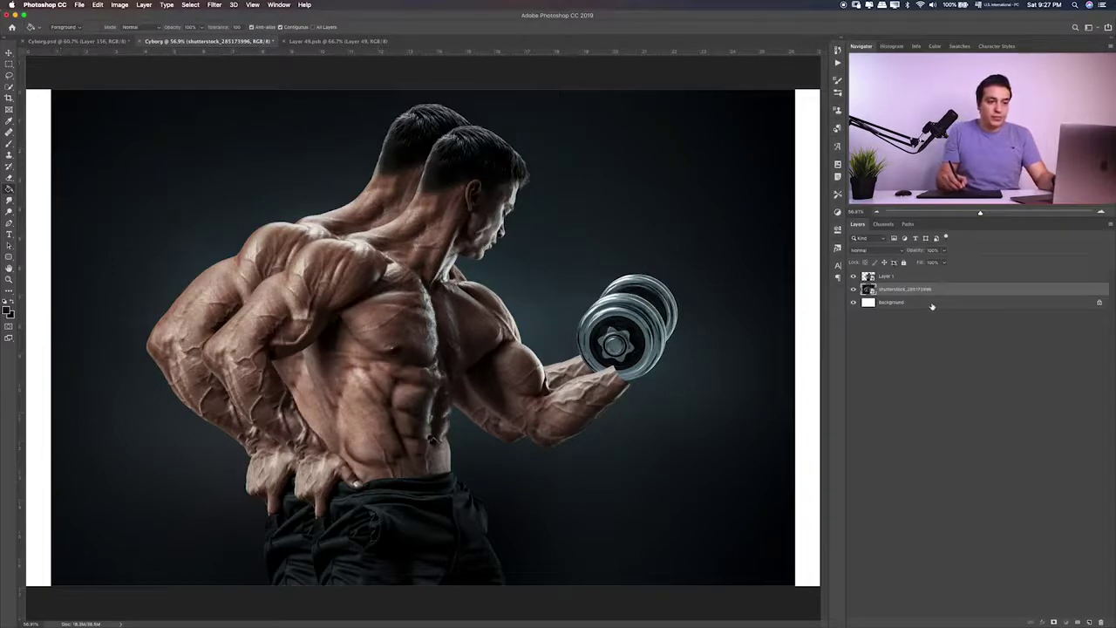
pyautogui.click(931, 303)
pyautogui.click(1089, 622)
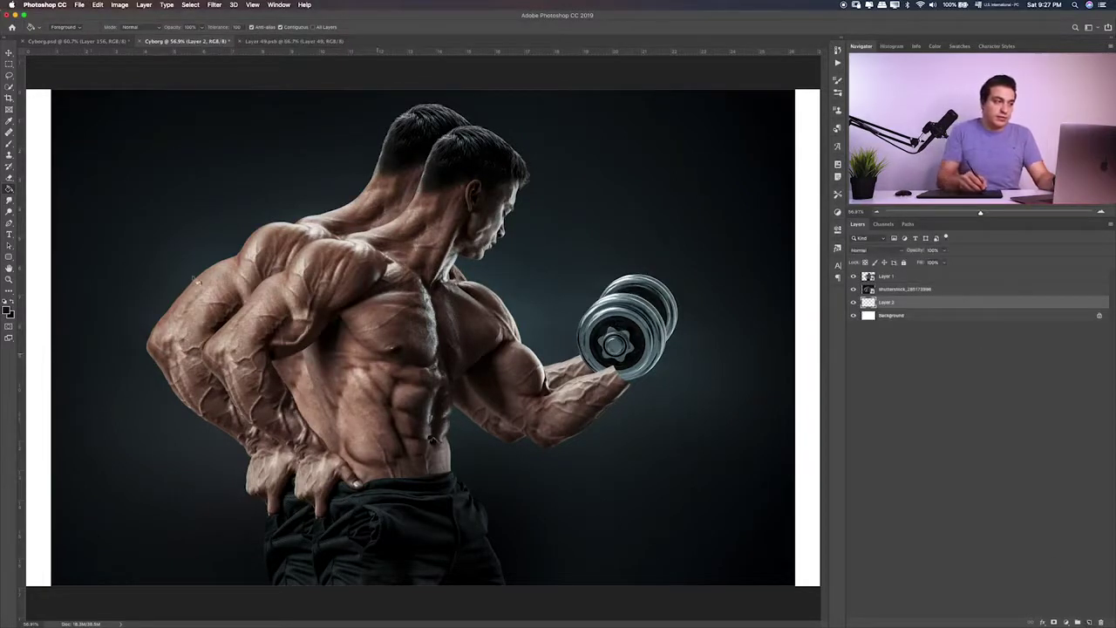
pyautogui.click(45, 203)
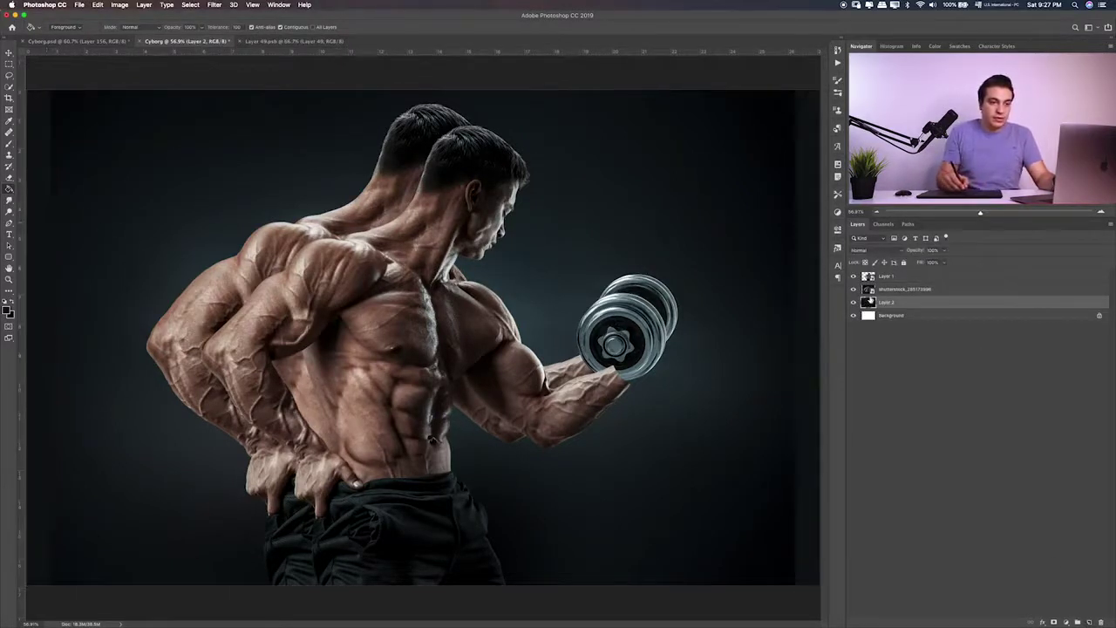
# Add Layers 3 and 4 above Layer 2, filling each with the dark colour
pyautogui.click(881, 290)
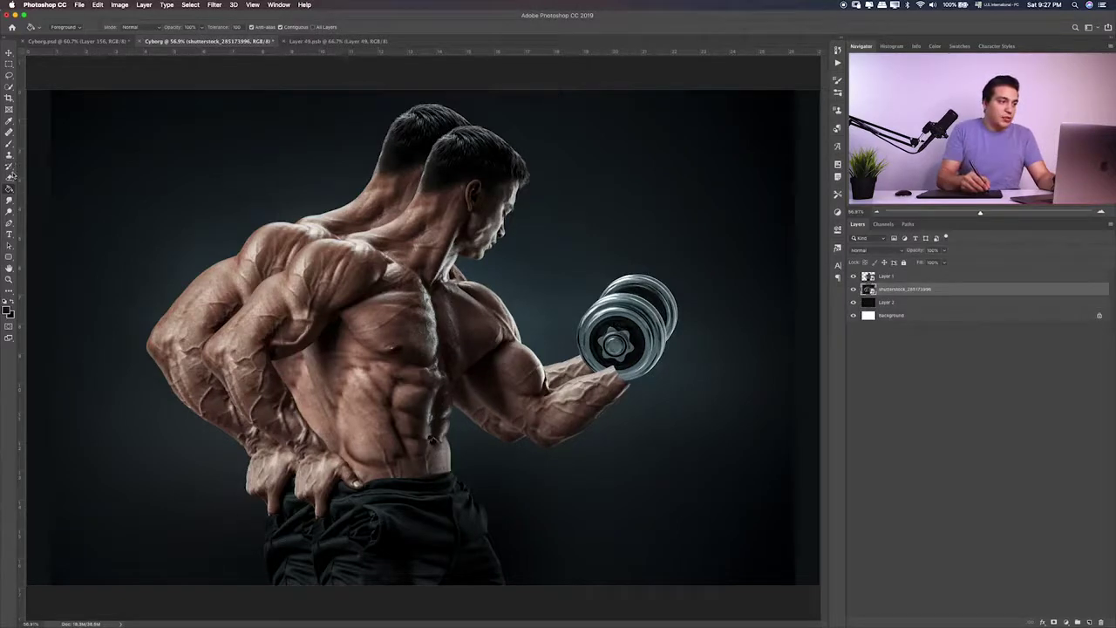
pyautogui.click(203, 215)
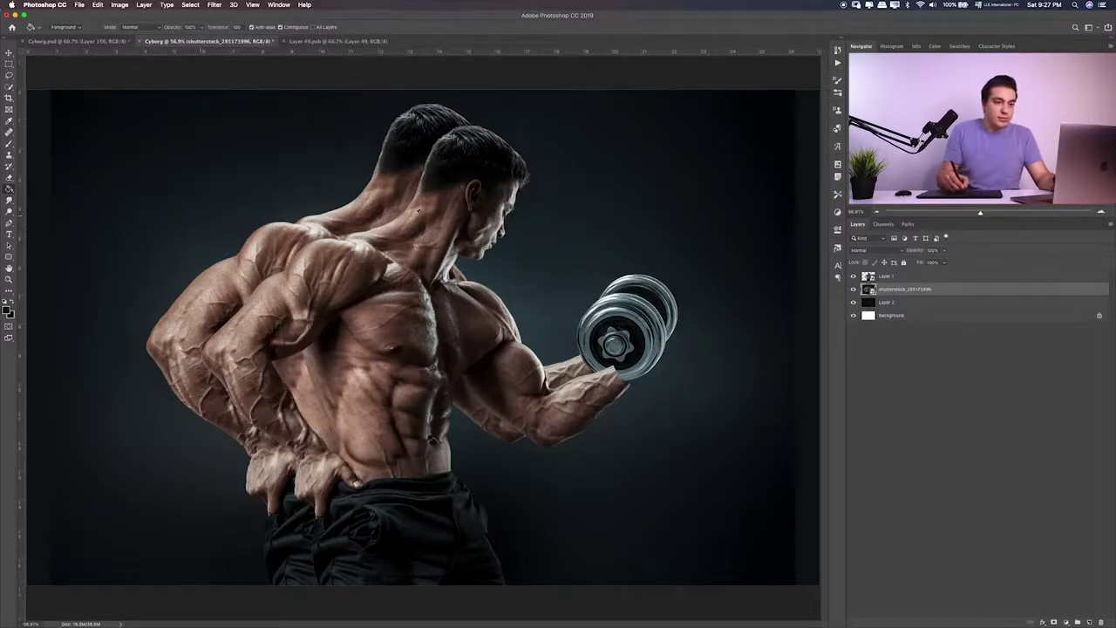
pyautogui.hotkey('alt', '[')
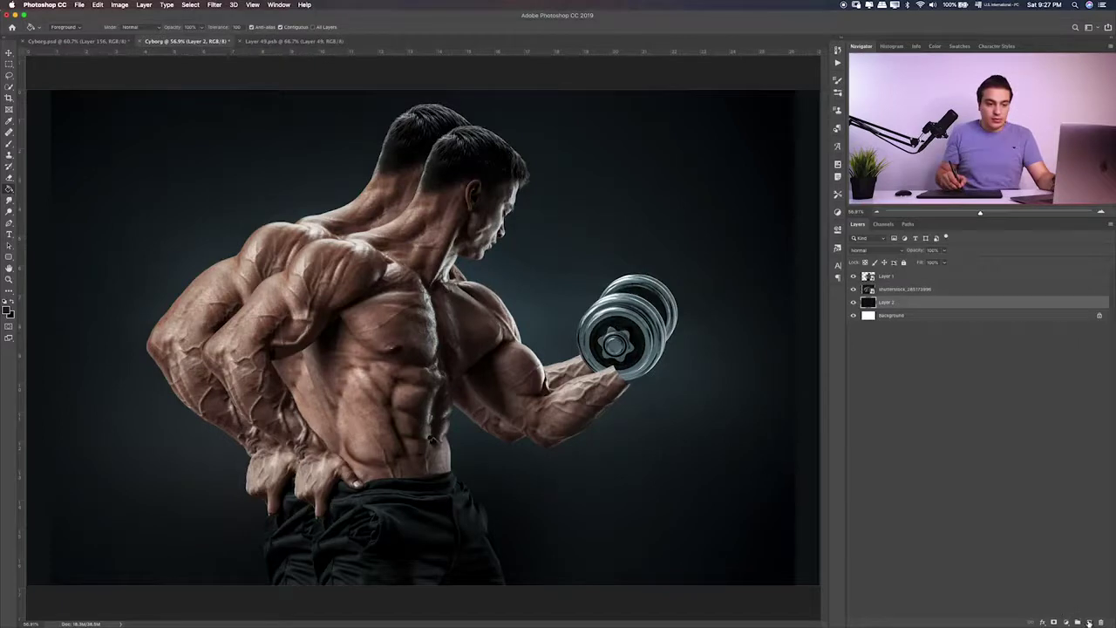
pyautogui.click(1089, 623)
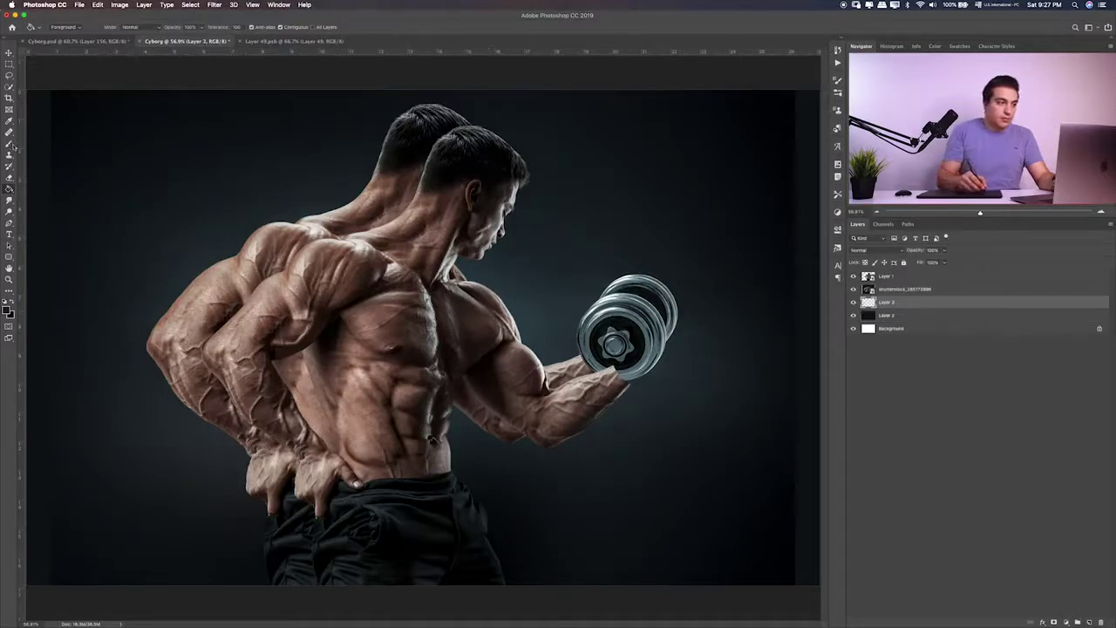
pyautogui.click(233, 221)
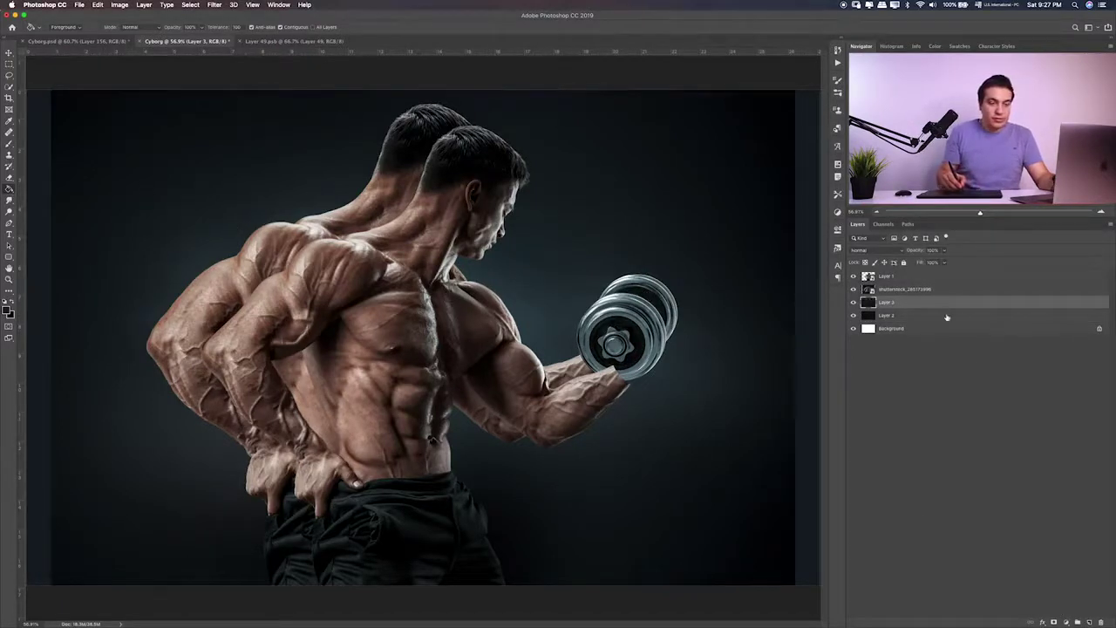
pyautogui.click(1089, 622)
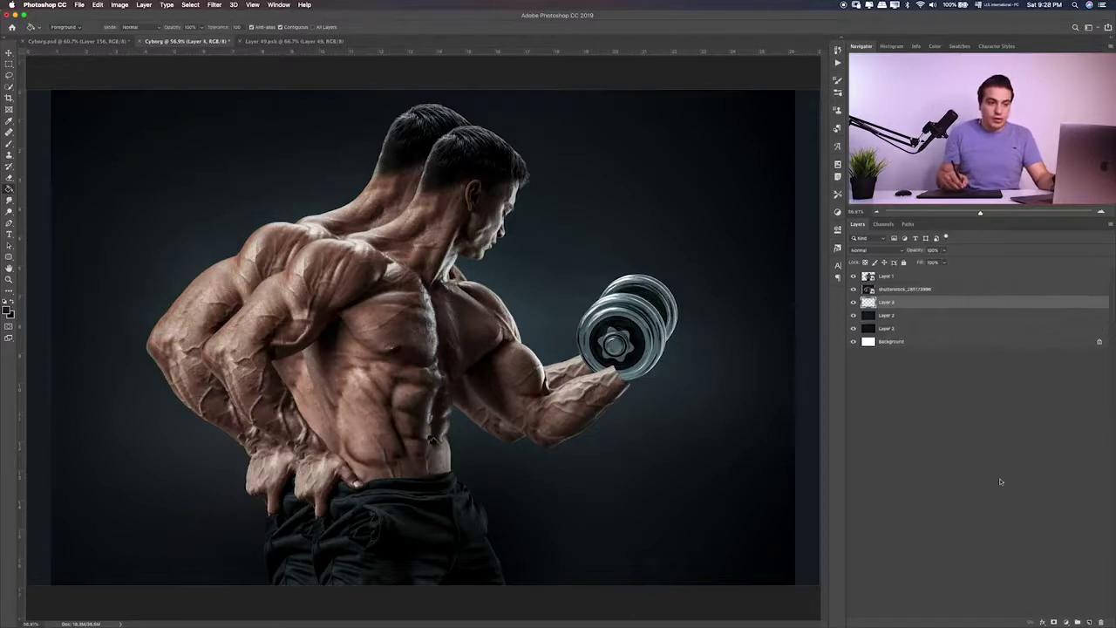
pyautogui.click(906, 290)
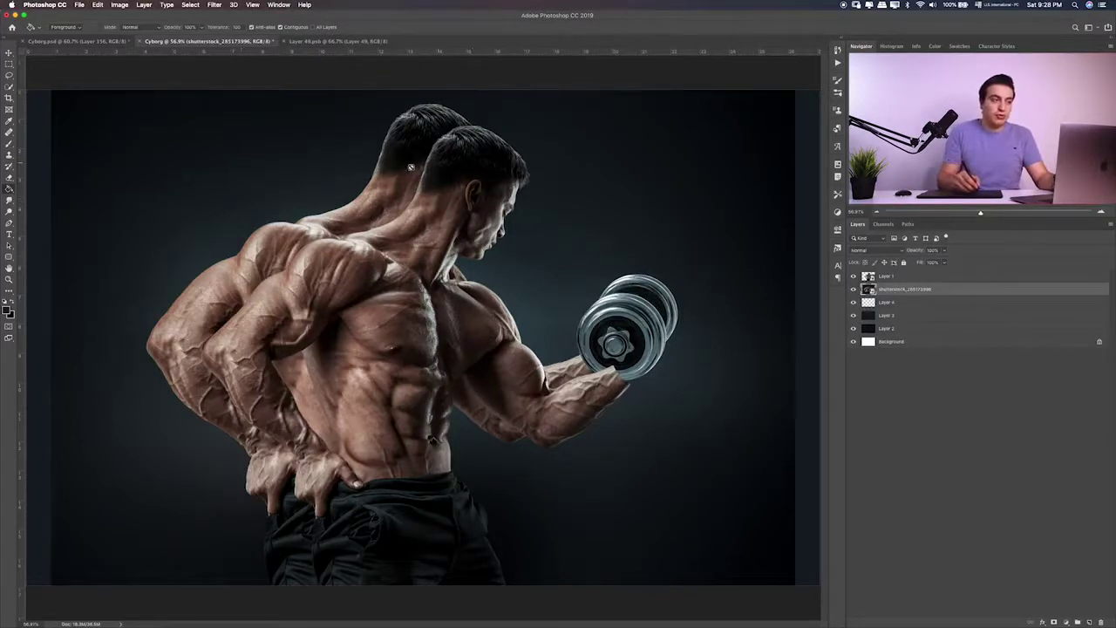
pyautogui.click(12, 145)
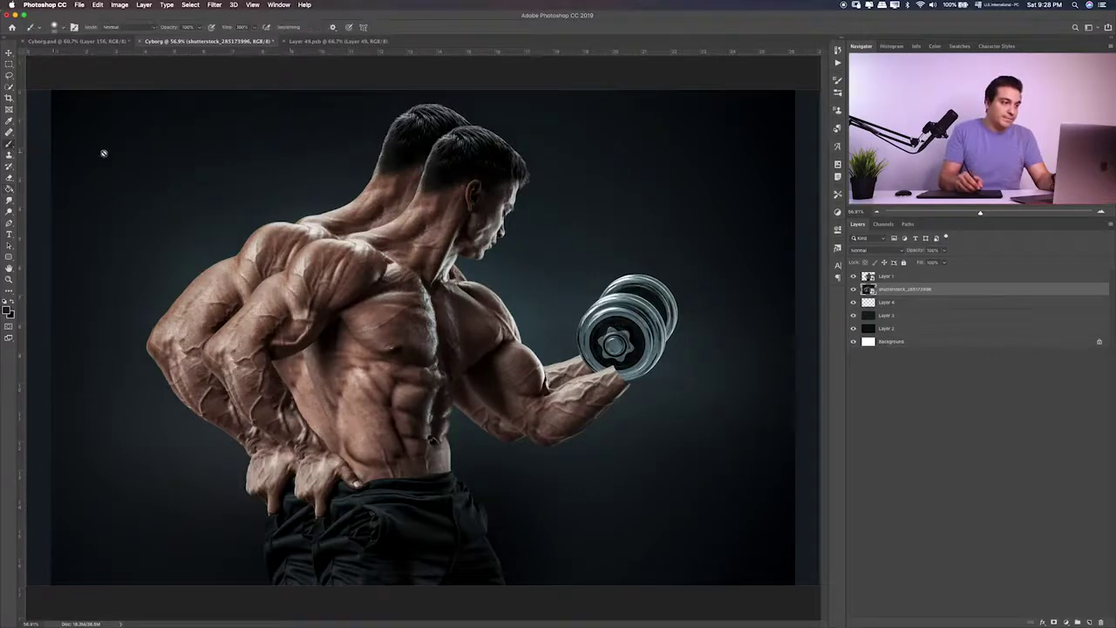
pyautogui.click(913, 303)
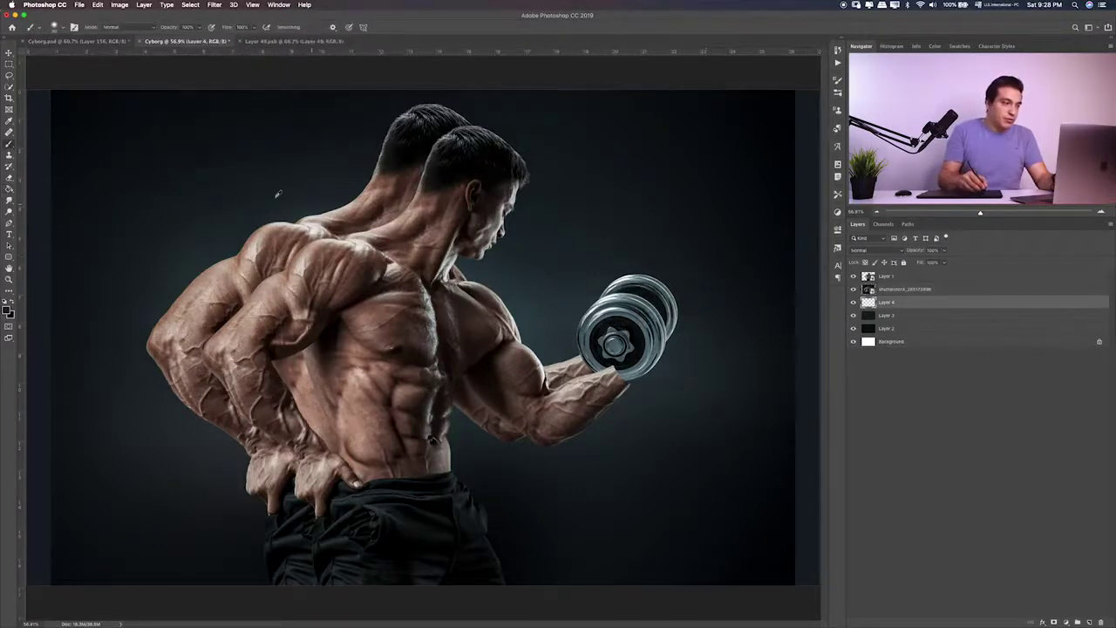
pyautogui.click(11, 189)
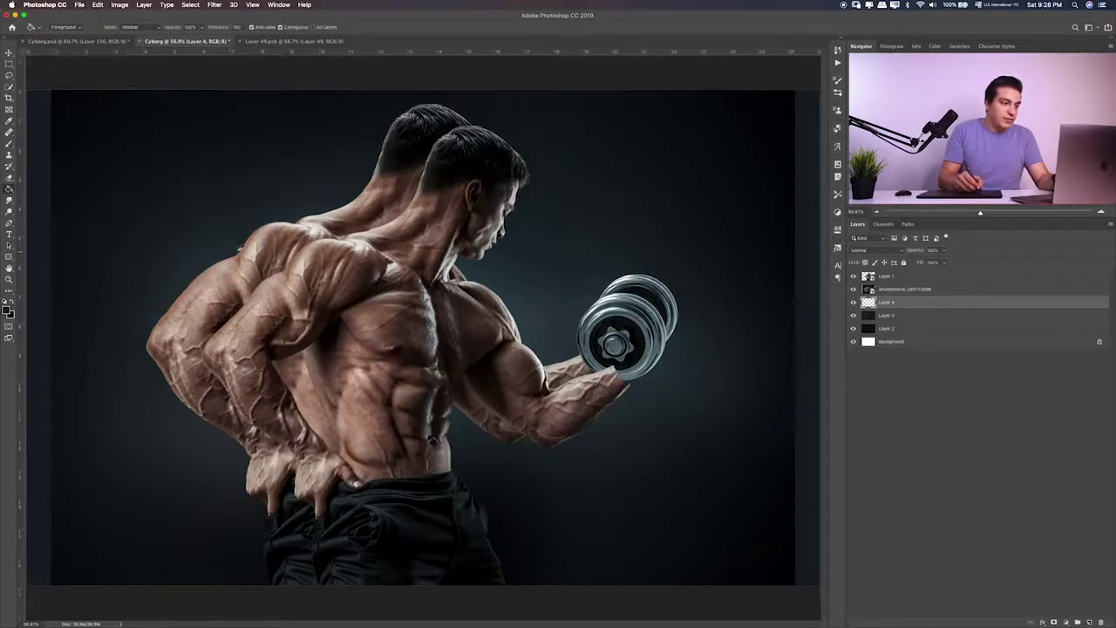
pyautogui.click(329, 279)
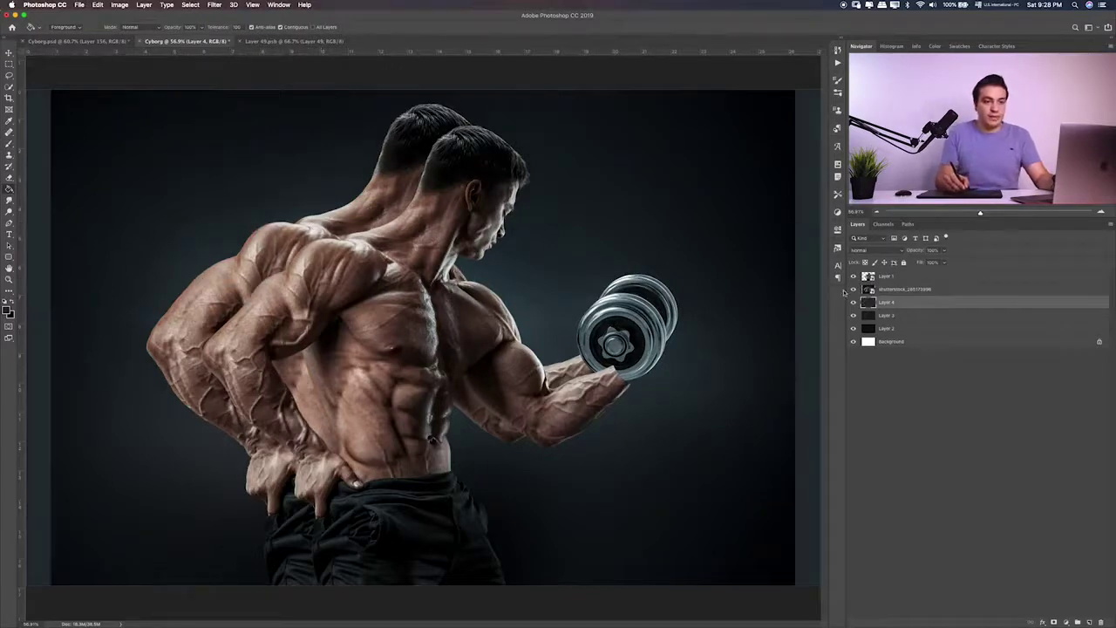
# Hide the shutterstock photo and Layer 4, leaving Layer 3 visible and active
pyautogui.click(854, 289)
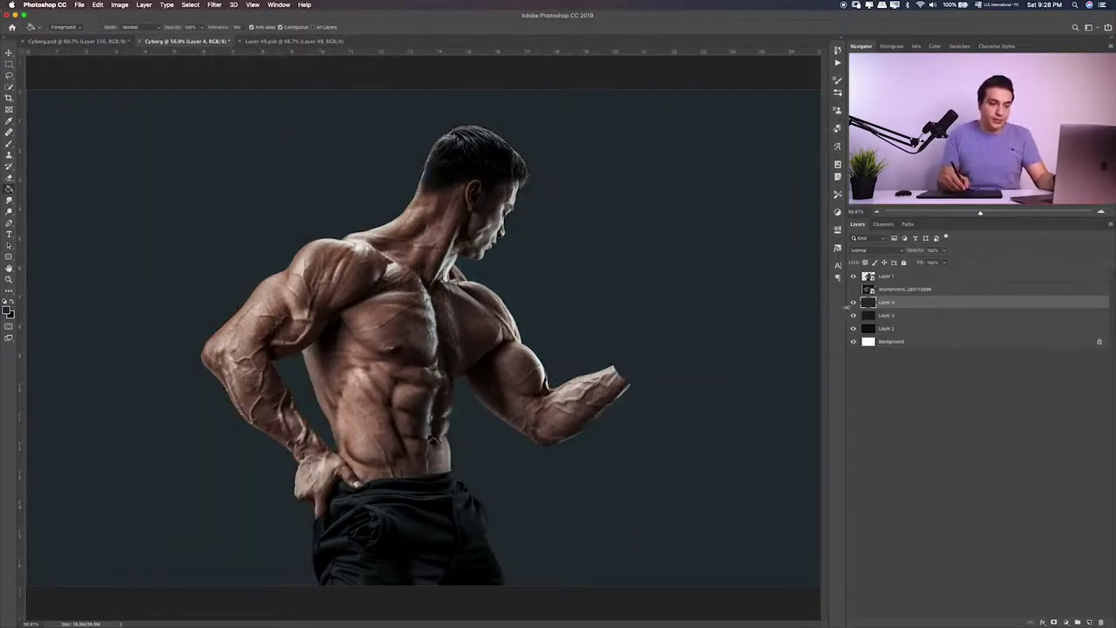
pyautogui.moveTo(853, 303); pyautogui.dragTo(854, 315)
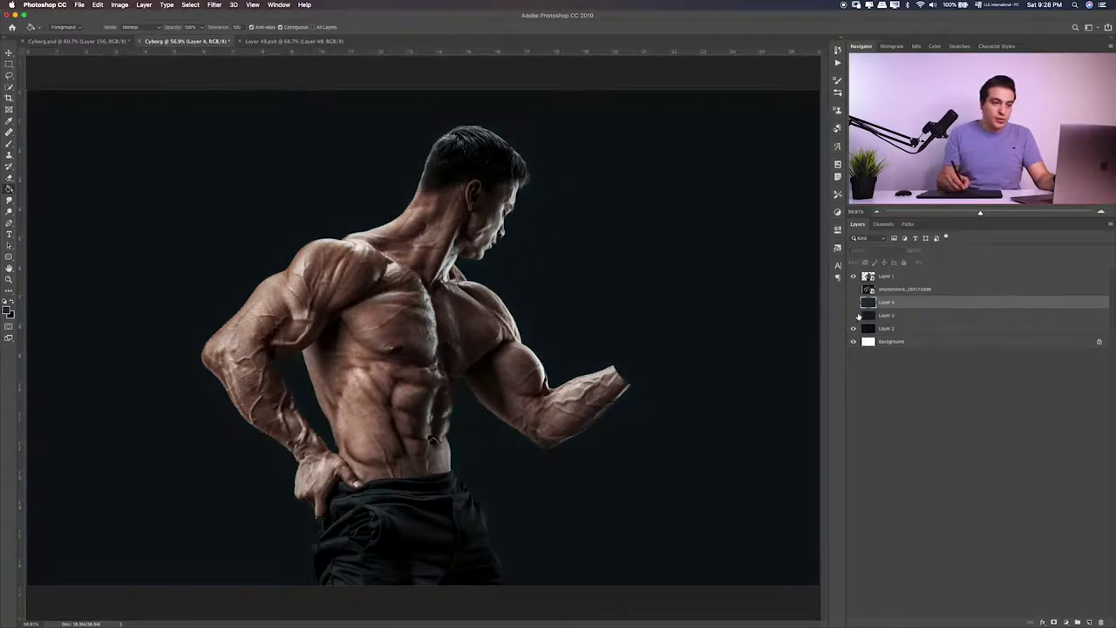
pyautogui.click(854, 315)
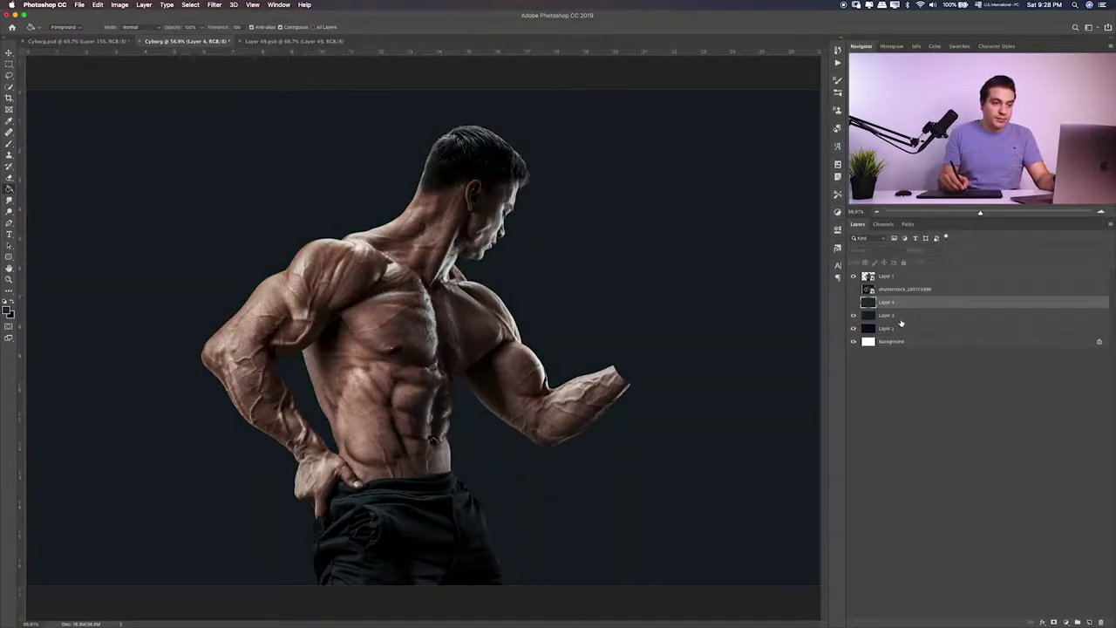
pyautogui.click(899, 317)
# Erase the upper left of Layer 3's dark fill with an enlarged eraser
pyautogui.press('e')
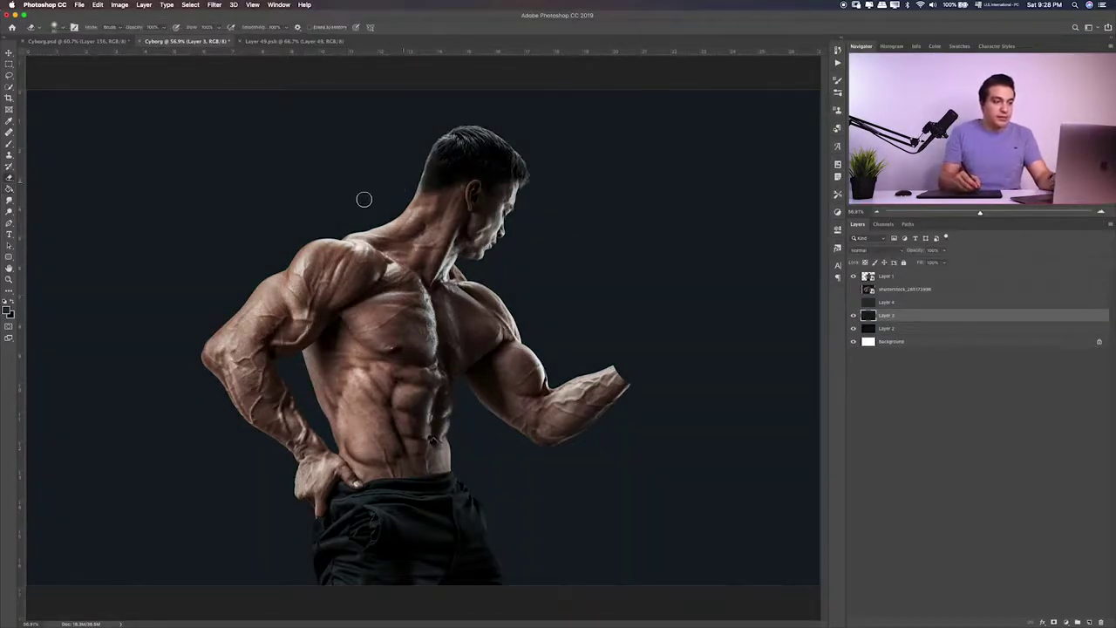
pyautogui.press(']')
pyautogui.press(']')
pyautogui.press(']')
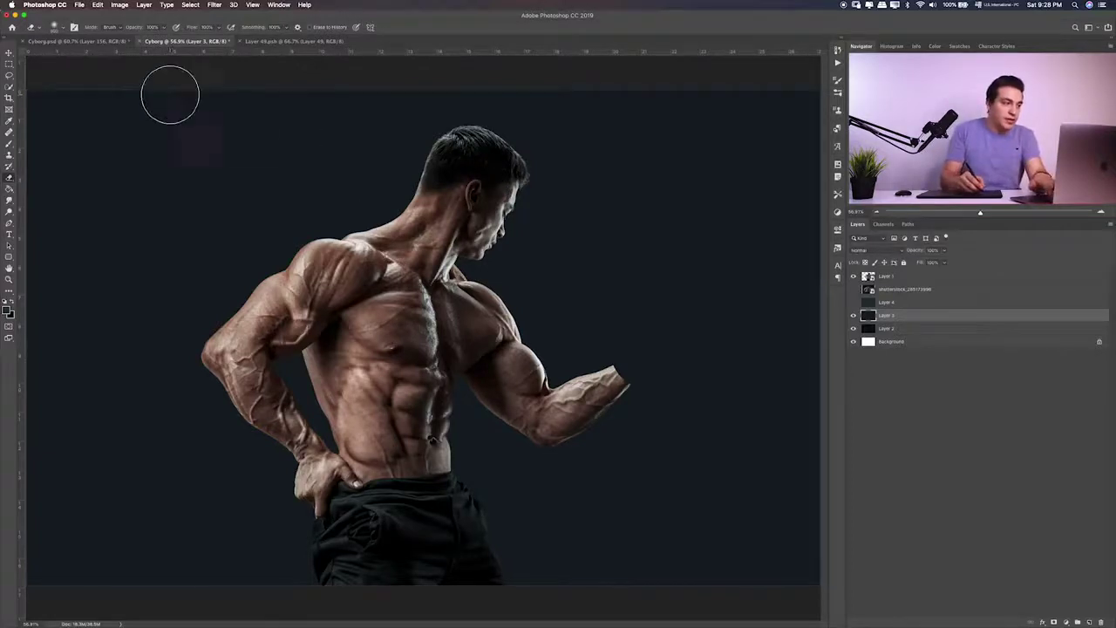
pyautogui.press(']')
pyautogui.press(']')
pyautogui.press(']')
pyautogui.moveTo(189, 87); pyautogui.dragTo(370, 102)
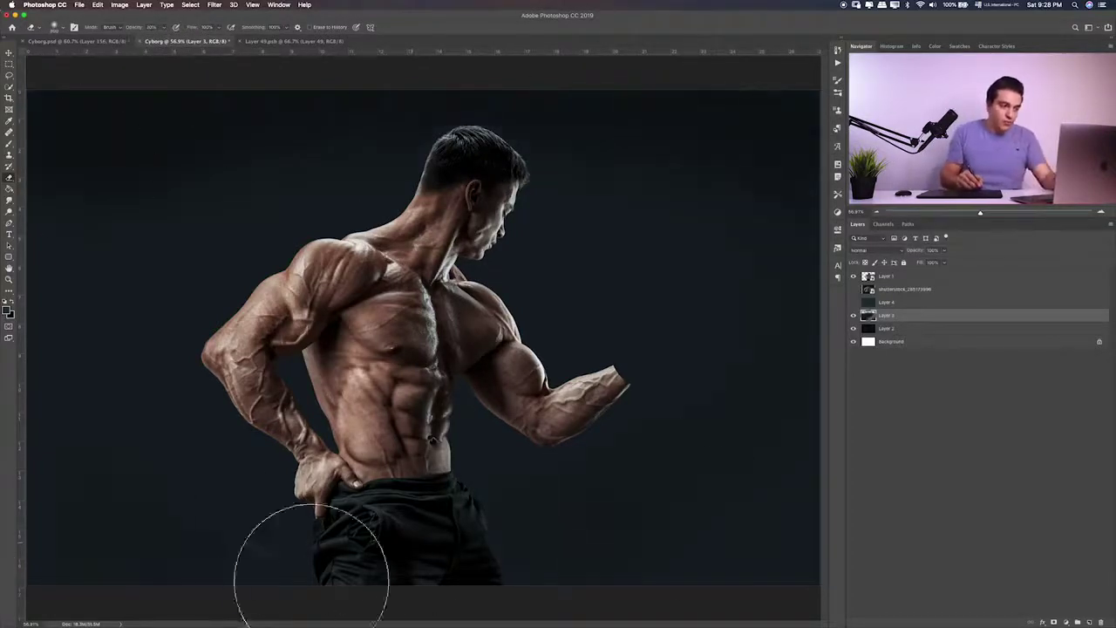
pyautogui.hotkey('ctrl', '-')
# At 20% eraser strength, fade Layer 4's top, right and bottom edges and compare
pyautogui.press('2')
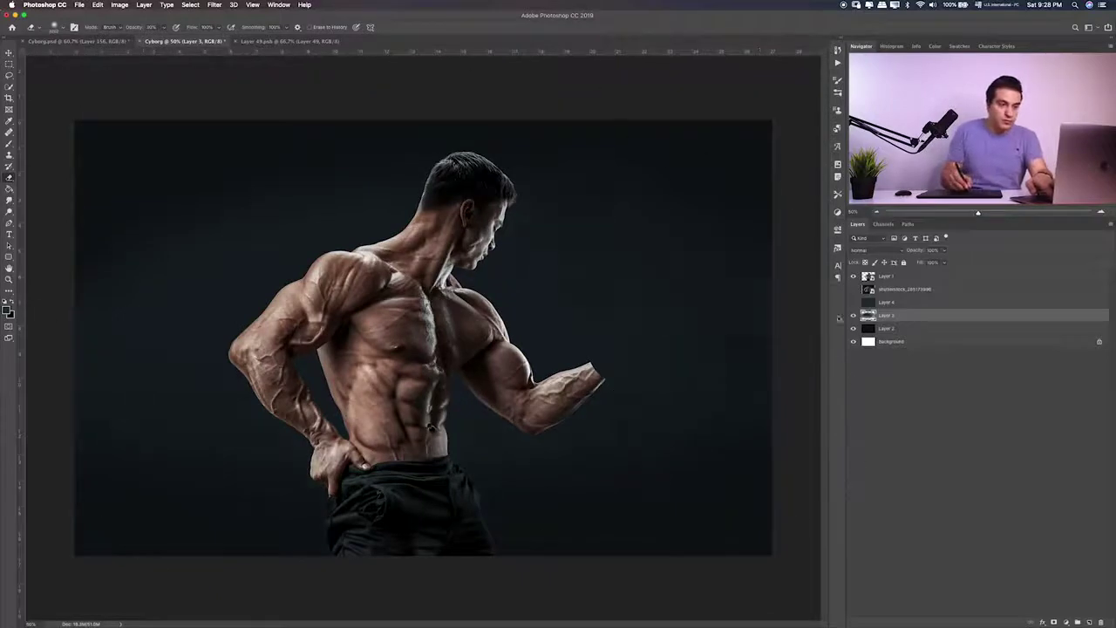
pyautogui.click(854, 301)
pyautogui.click(887, 302)
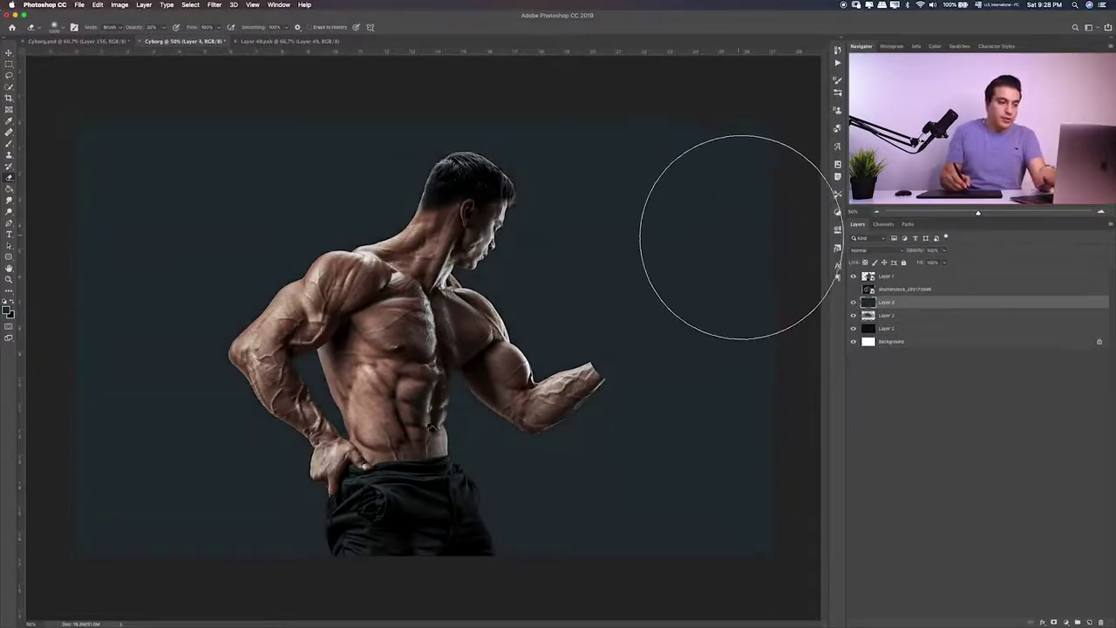
pyautogui.moveTo(735, 162); pyautogui.dragTo(131, 131)
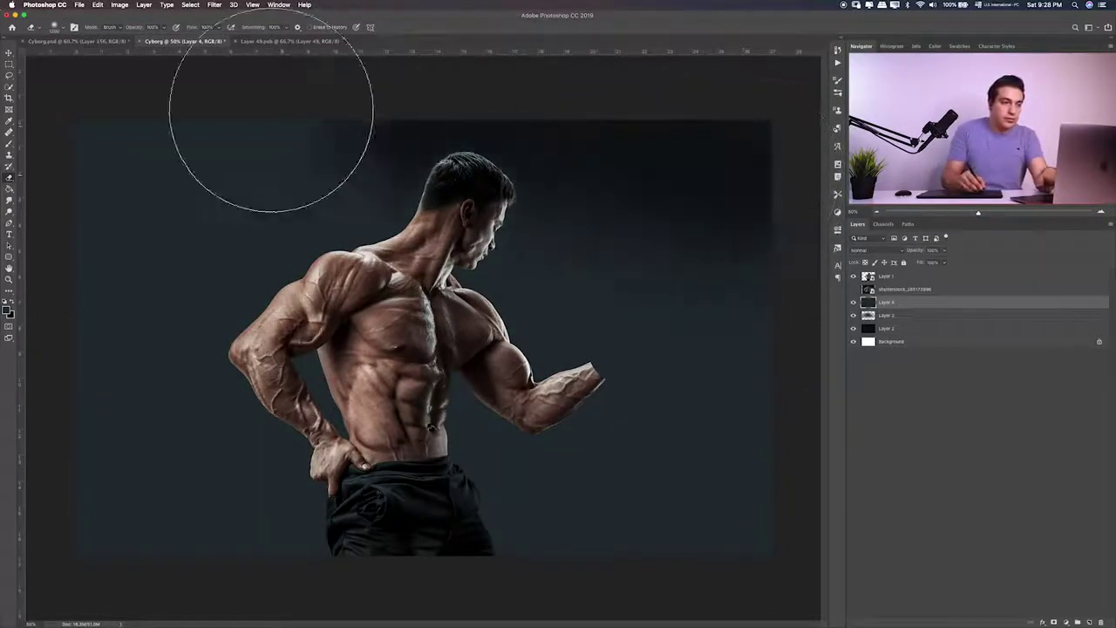
pyautogui.moveTo(737, 261)
pyautogui.mouseDown()
pyautogui.moveTo(747, 337)
pyautogui.moveTo(723, 486)
pyautogui.moveTo(293, 512)
pyautogui.moveTo(88, 357)
pyautogui.moveTo(282, 544)
pyautogui.mouseUp()
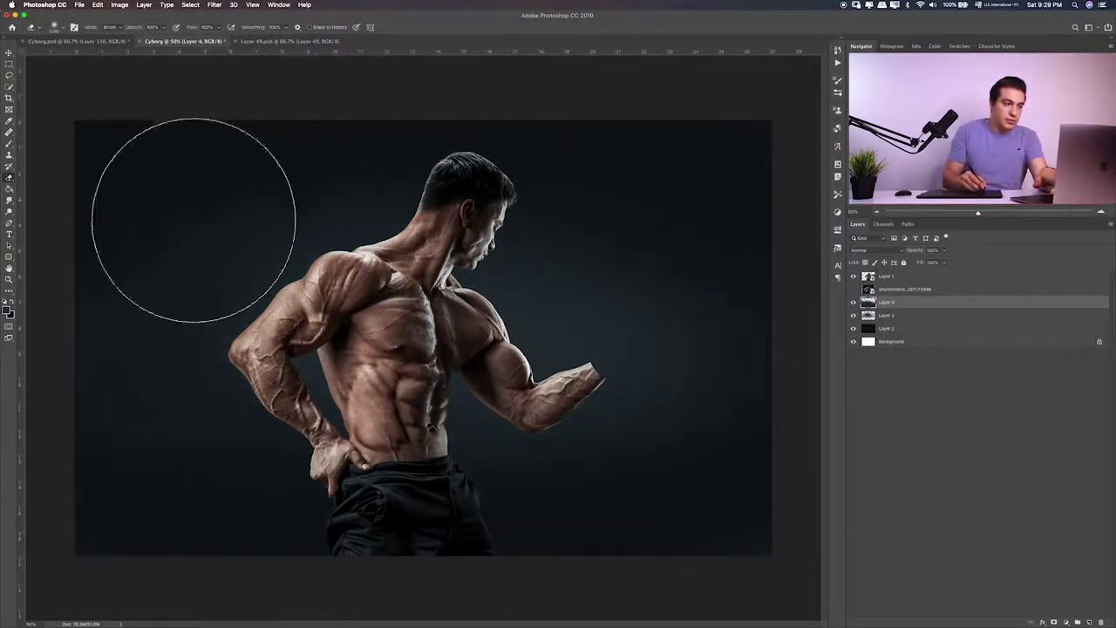
pyautogui.moveTo(663, 244); pyautogui.dragTo(615, 310)
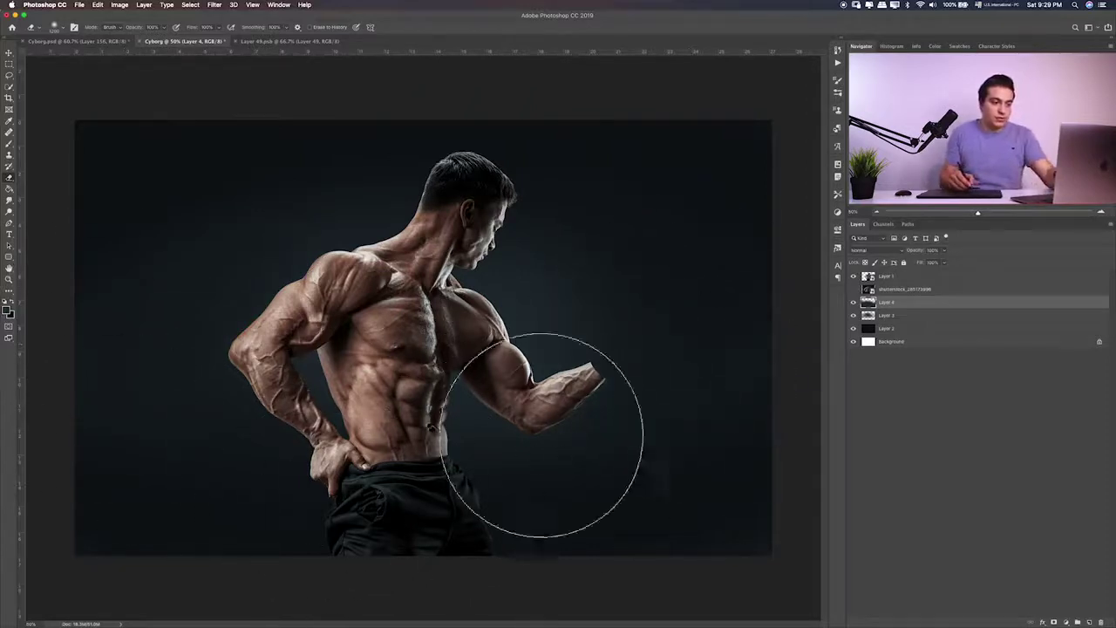
pyautogui.press('3')
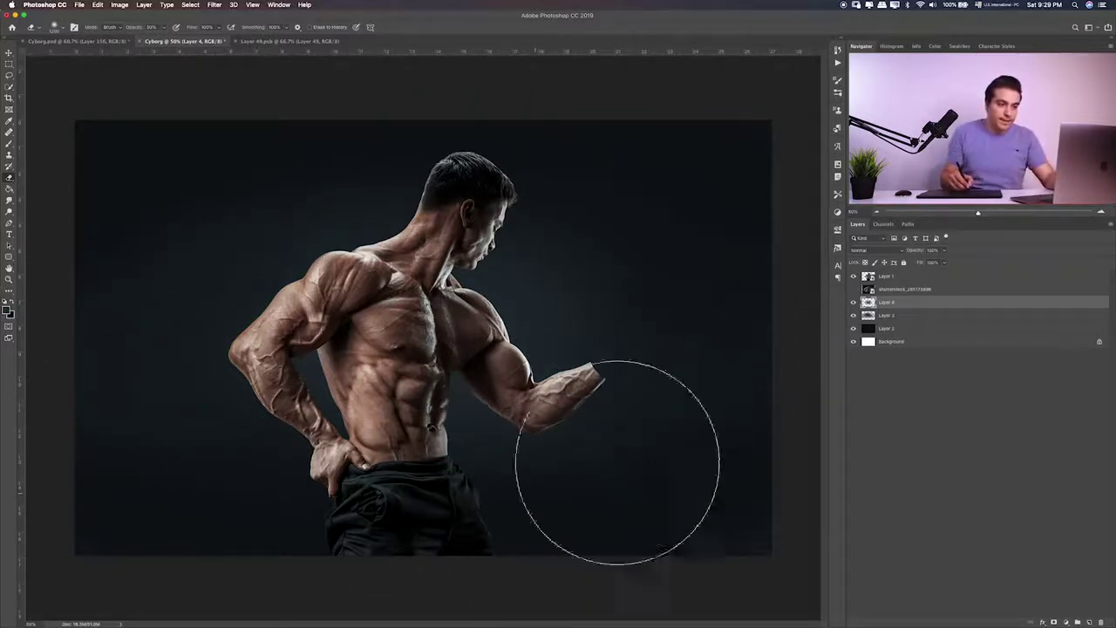
pyautogui.press('2')
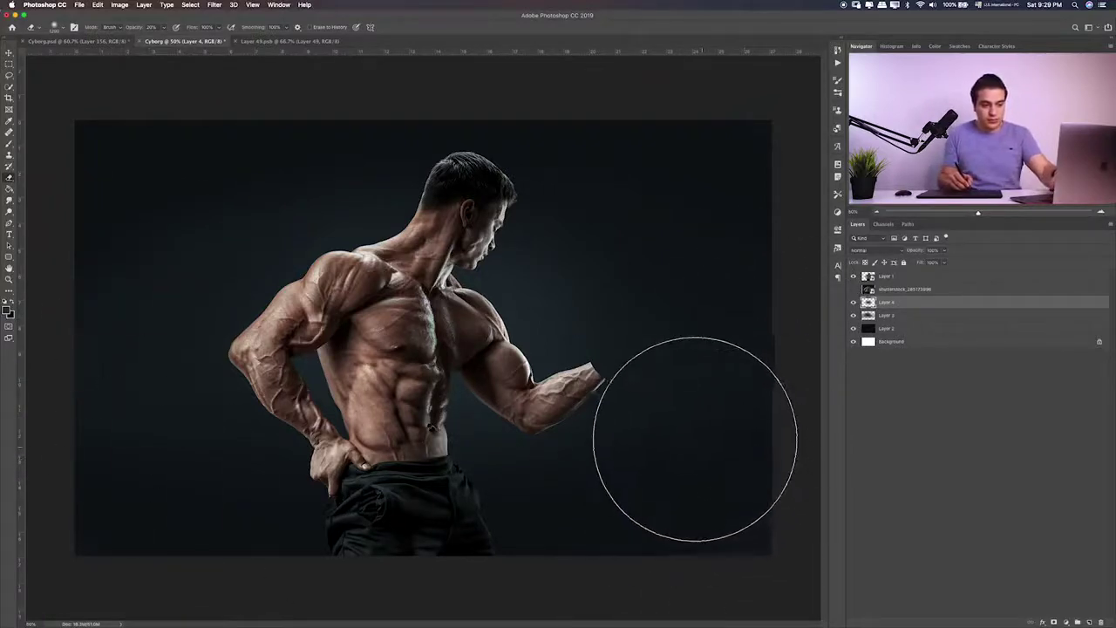
pyautogui.press('F2')
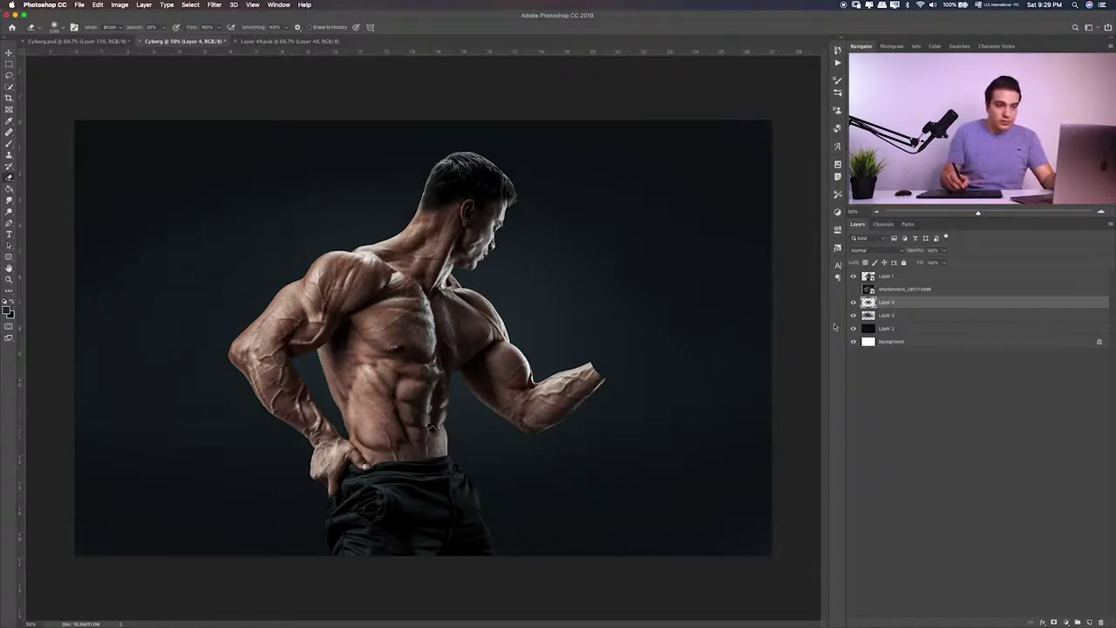
pyautogui.click(854, 302)
pyautogui.click(854, 302)
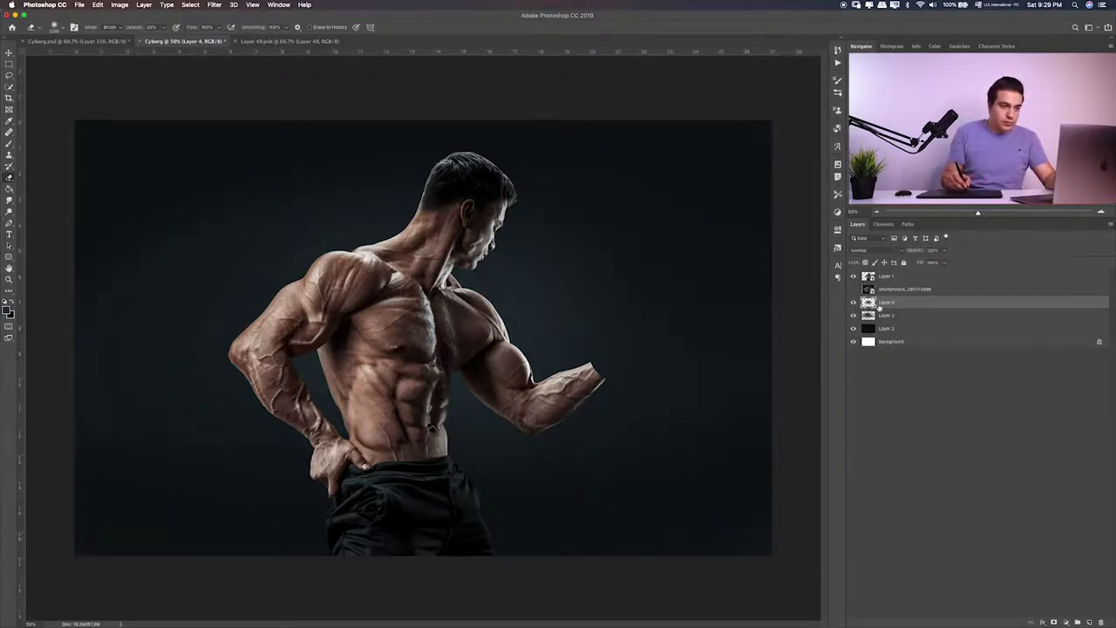
pyautogui.press('v')
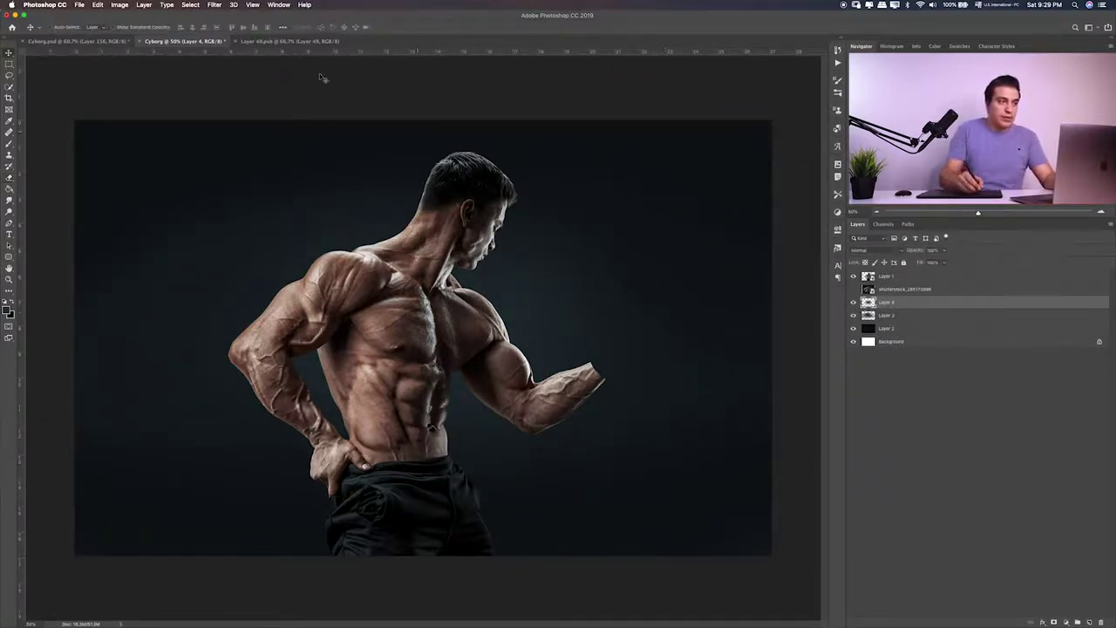
# Apply a Gaussian Blur to Layer 4
pyautogui.click(215, 6)
pyautogui.moveTo(219, 108)
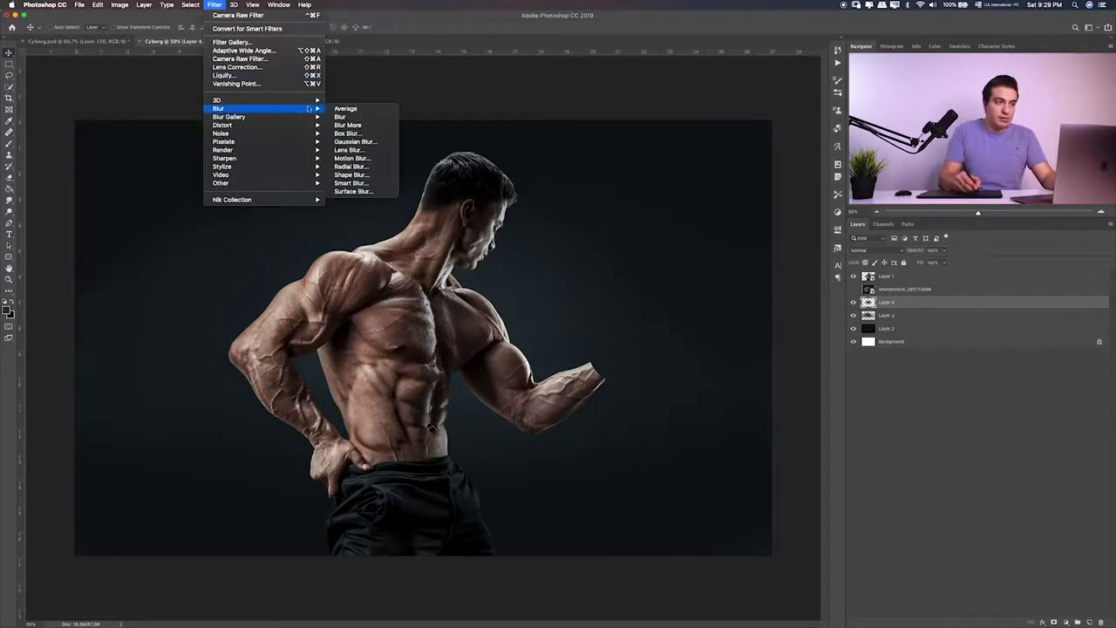
pyautogui.click(371, 141)
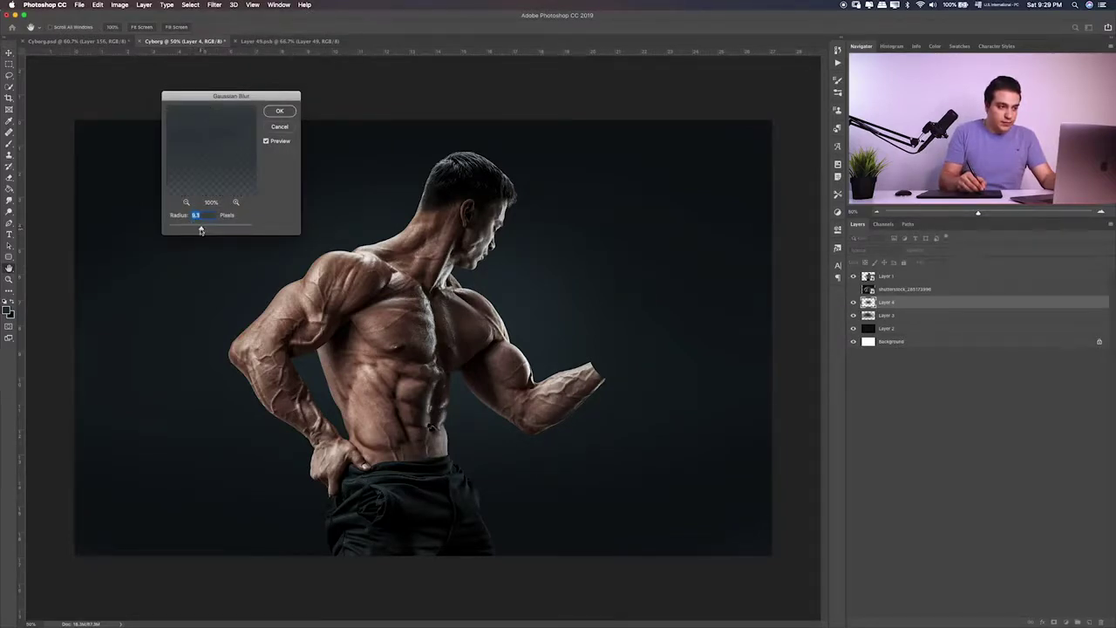
pyautogui.click(279, 112)
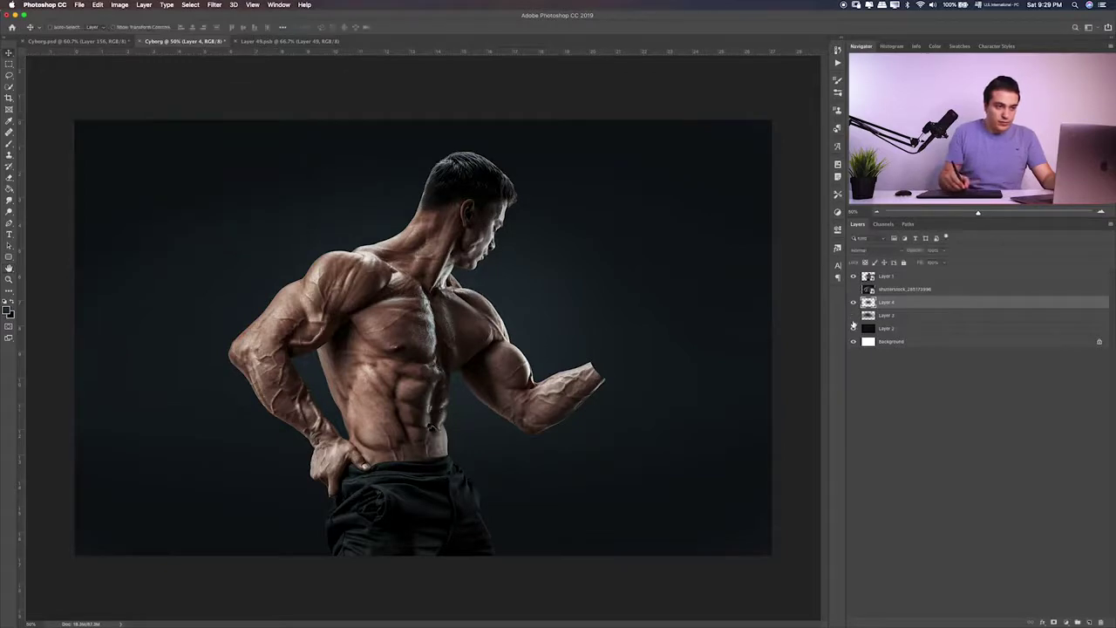
# Apply a Gaussian Blur to Layer 3 as well, then reselect Layer 4
pyautogui.click(854, 315)
pyautogui.click(887, 315)
pyautogui.click(214, 4)
pyautogui.moveTo(218, 109)
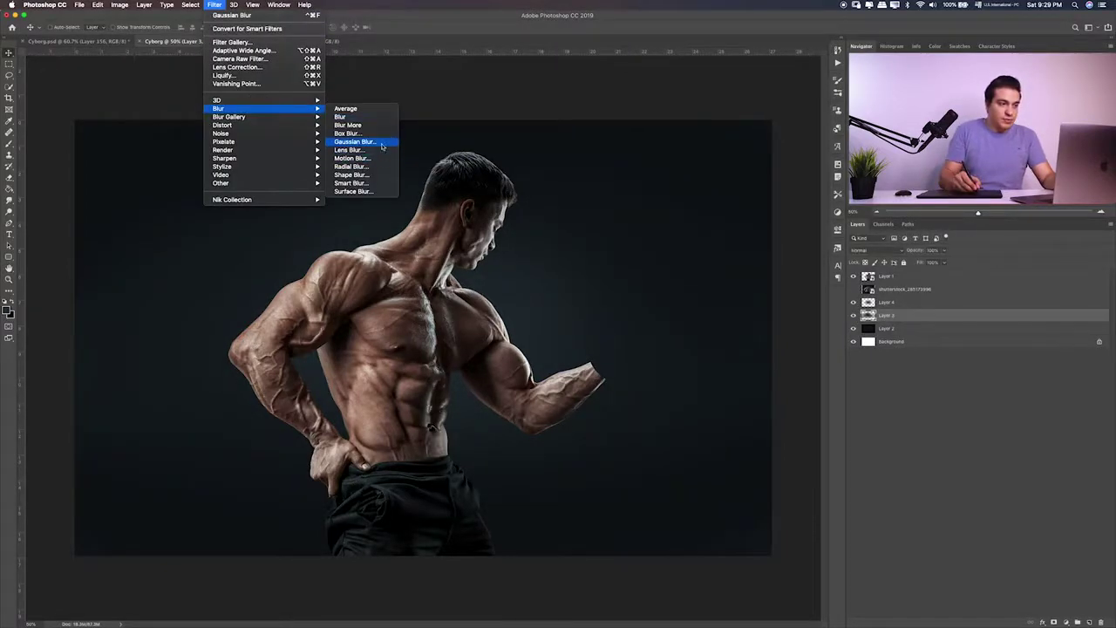
pyautogui.click(366, 142)
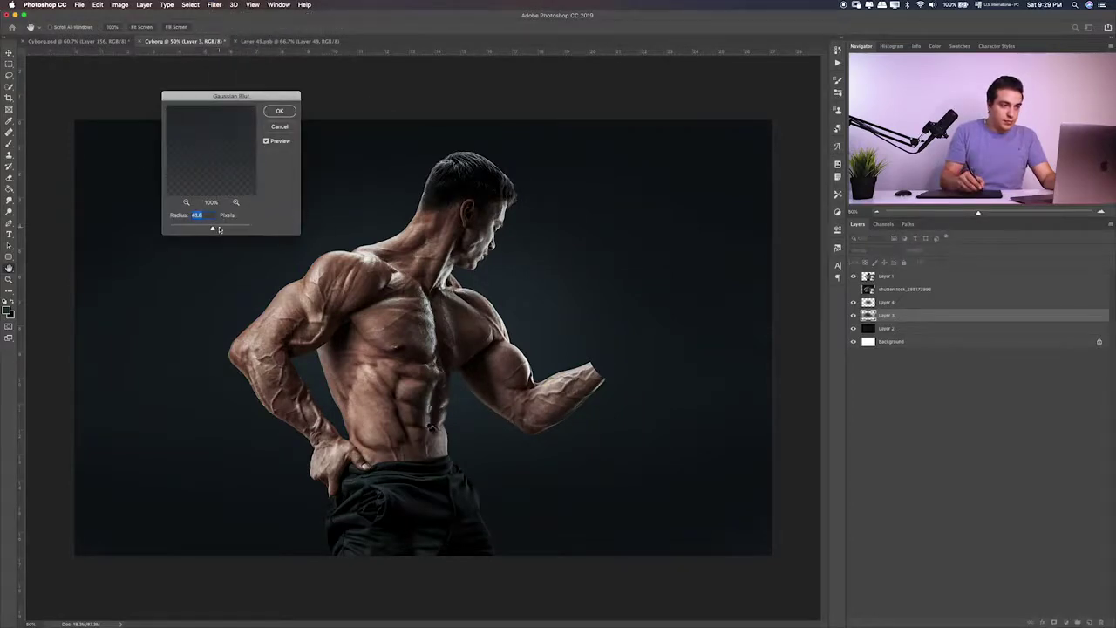
pyautogui.press('Return')
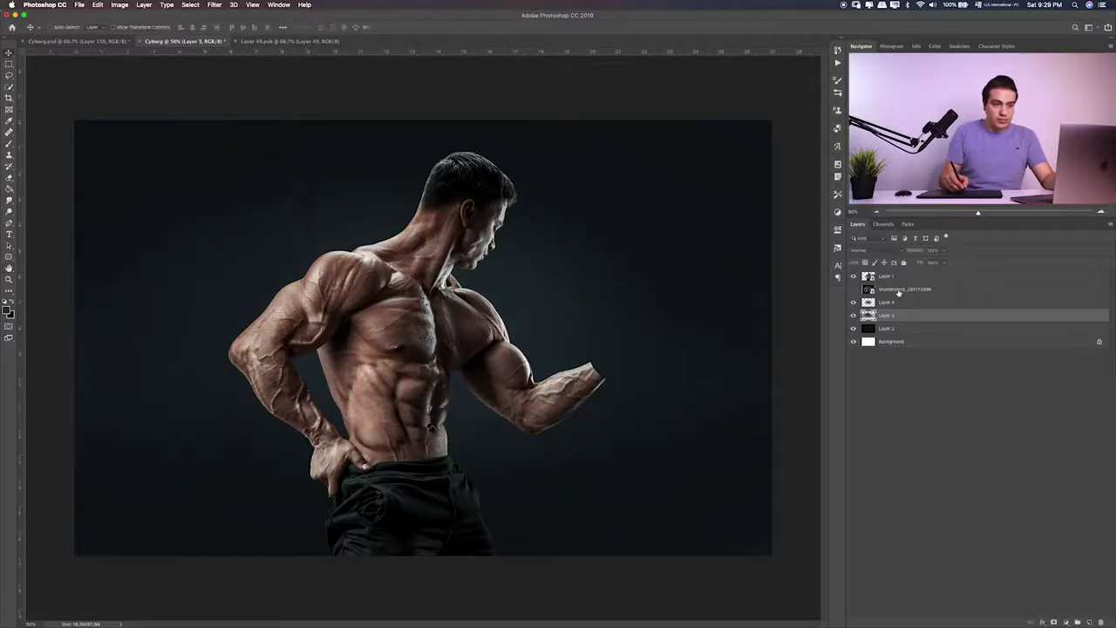
pyautogui.click(903, 301)
# On new Layer 5, paint a light blue-grey glow behind the torso and enlarge it
pyautogui.click(1089, 623)
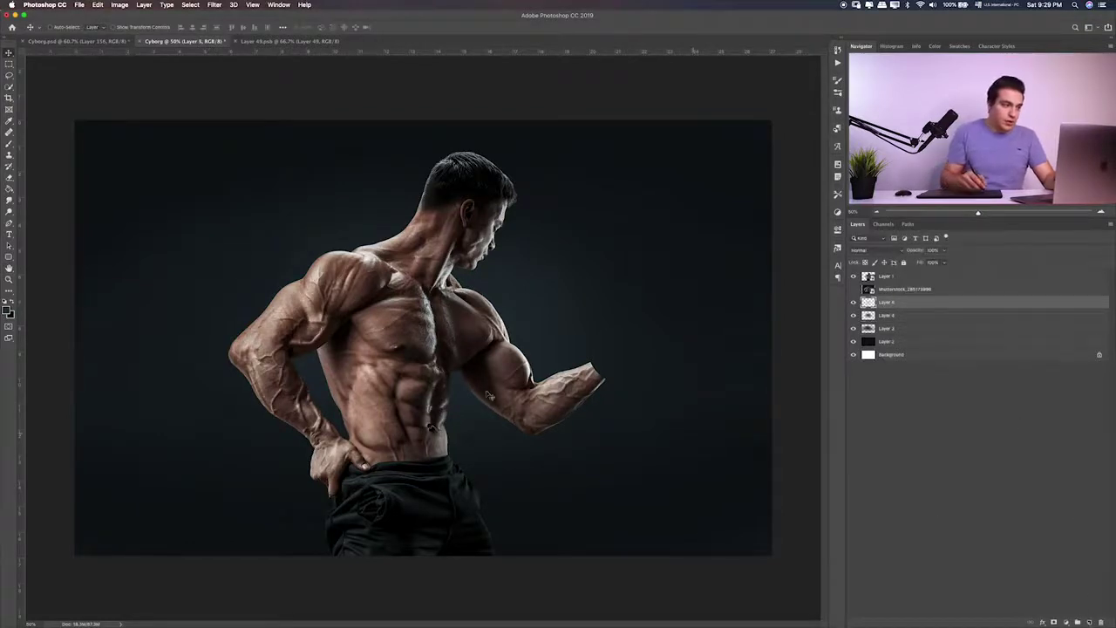
pyautogui.press('b')
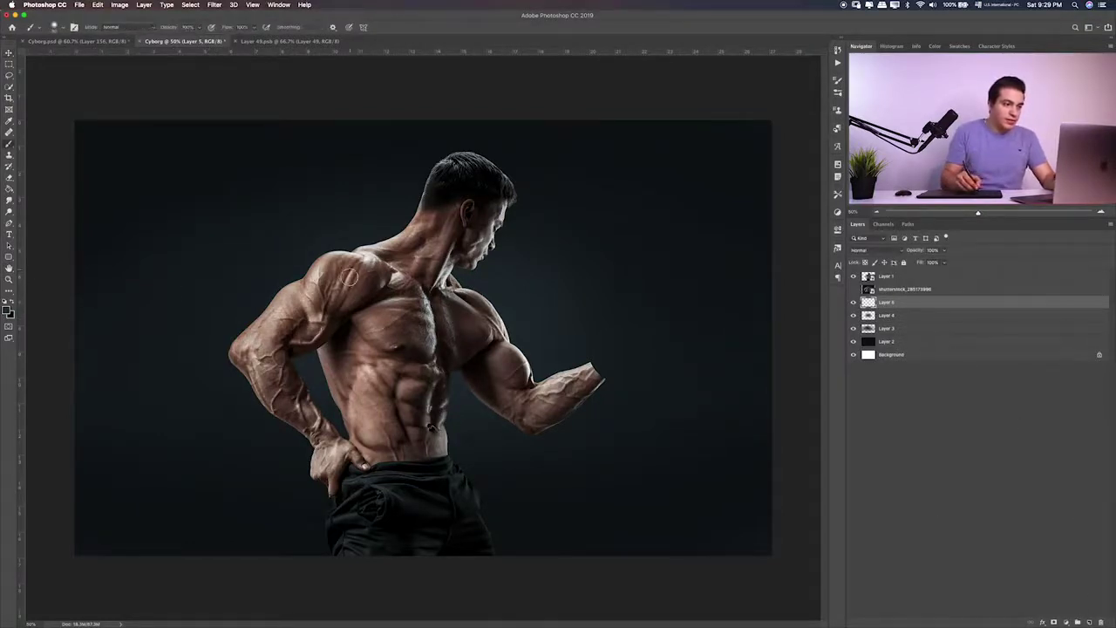
pyautogui.moveTo(465, 375); pyautogui.dragTo(462, 369)
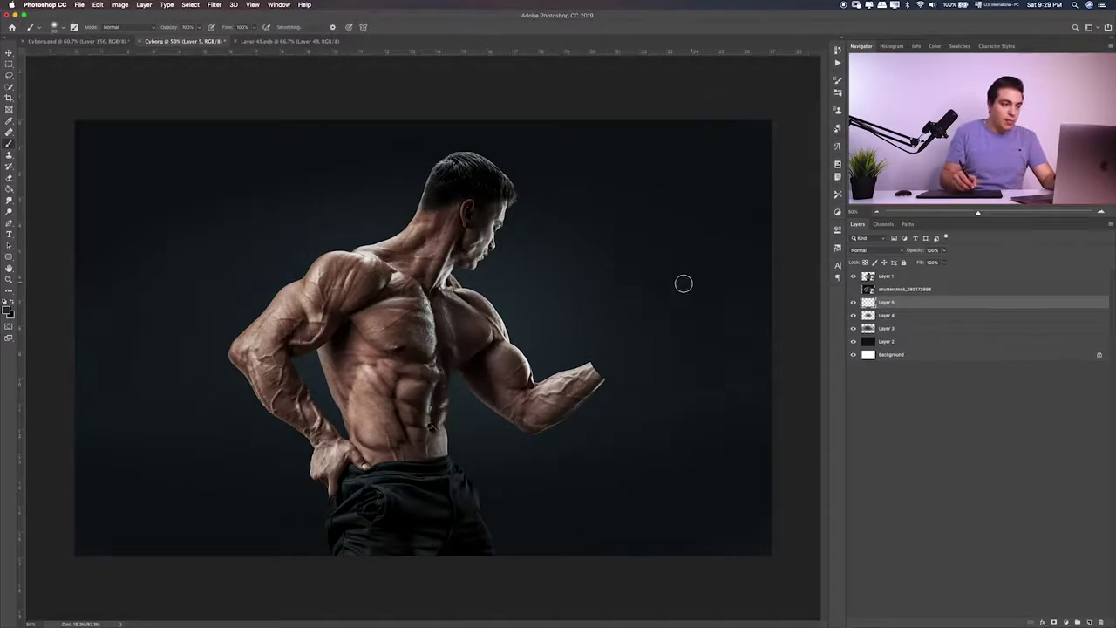
pyautogui.click(7, 311)
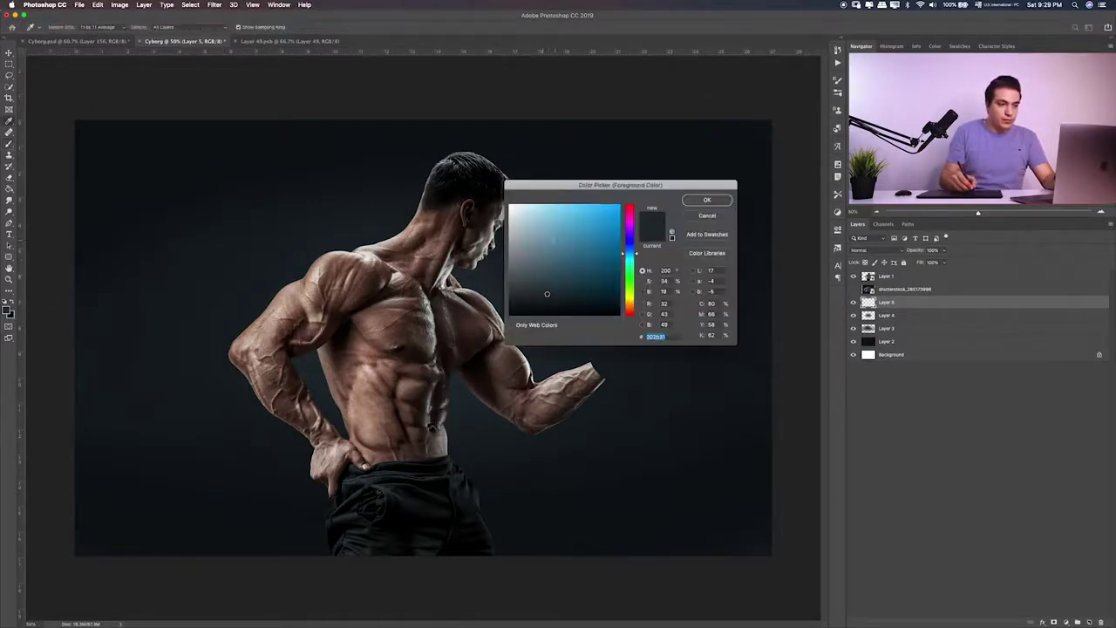
pyautogui.click(543, 277)
pyautogui.click(716, 205)
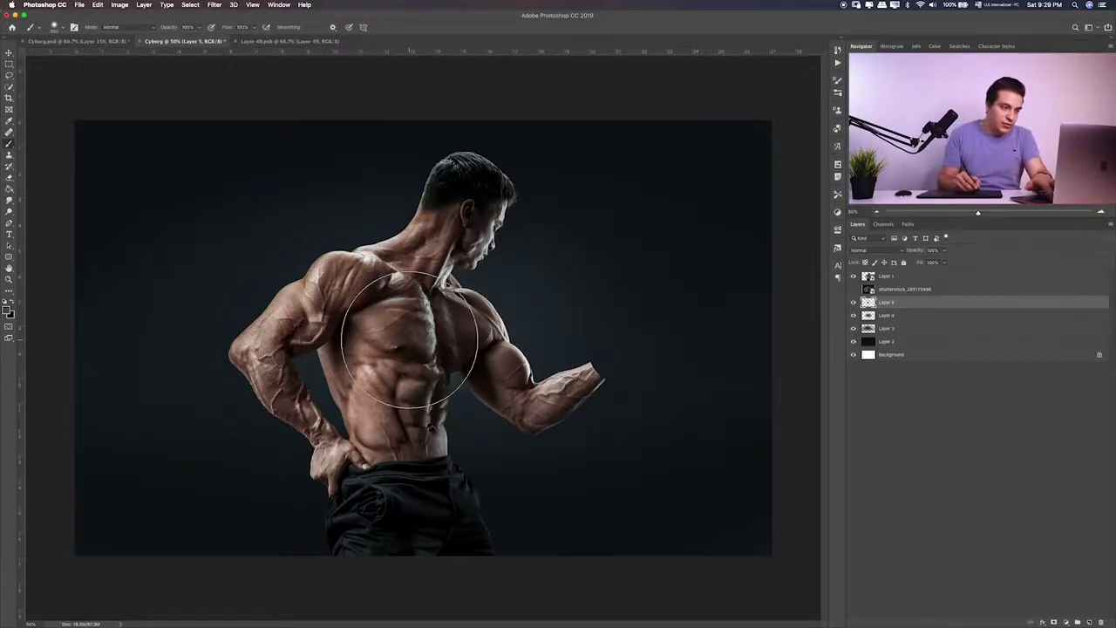
pyautogui.hotkey('ctrl', 't')
pyautogui.moveTo(529, 233); pyautogui.dragTo(655, 162)
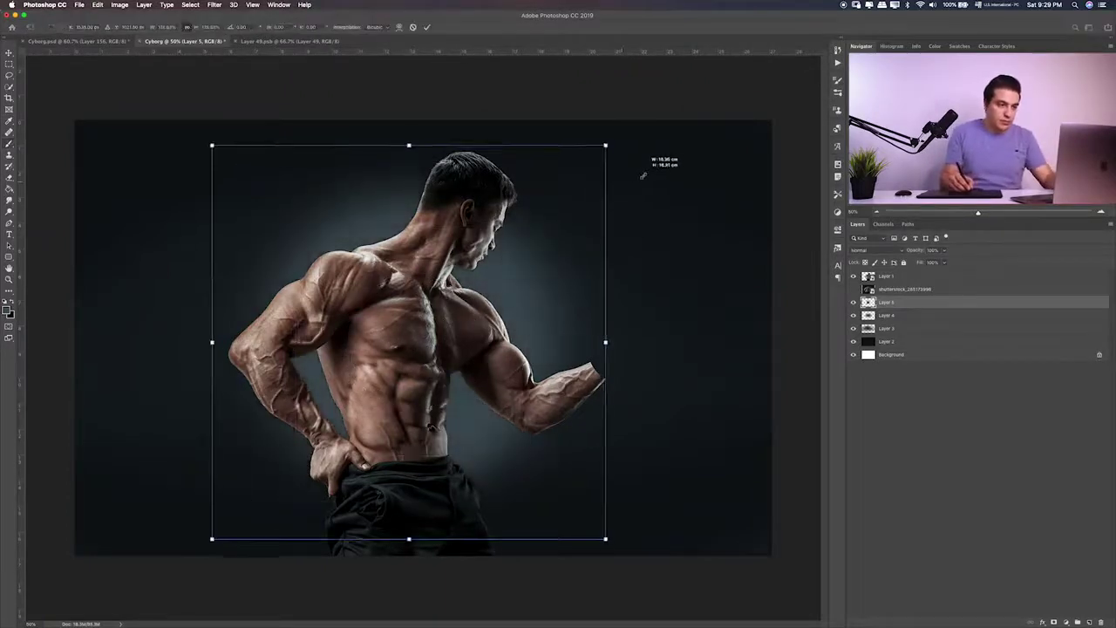
pyautogui.press('Return')
# Cycle through blend modes and settle the glow layer on Exclusion
pyautogui.hotkey('shift', '+')
pyautogui.hotkey('shift', '+')
pyautogui.hotkey('shift', '+')
pyautogui.hotkey('shift', '+')
pyautogui.hotkey('shift', '+')
pyautogui.hotkey('shift', '+')
pyautogui.hotkey('shift', '+')
pyautogui.hotkey('shift', '+')
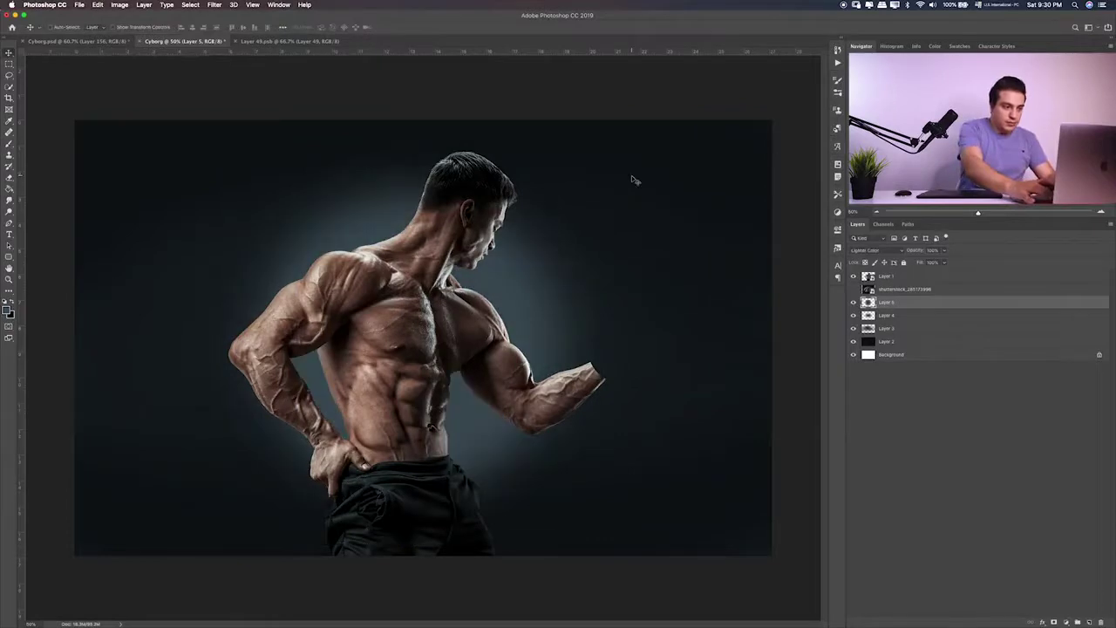
pyautogui.hotkey('shift', '+')
pyautogui.hotkey('shift', '+')
pyautogui.hotkey('shift', '+')
pyautogui.hotkey('shift', '+')
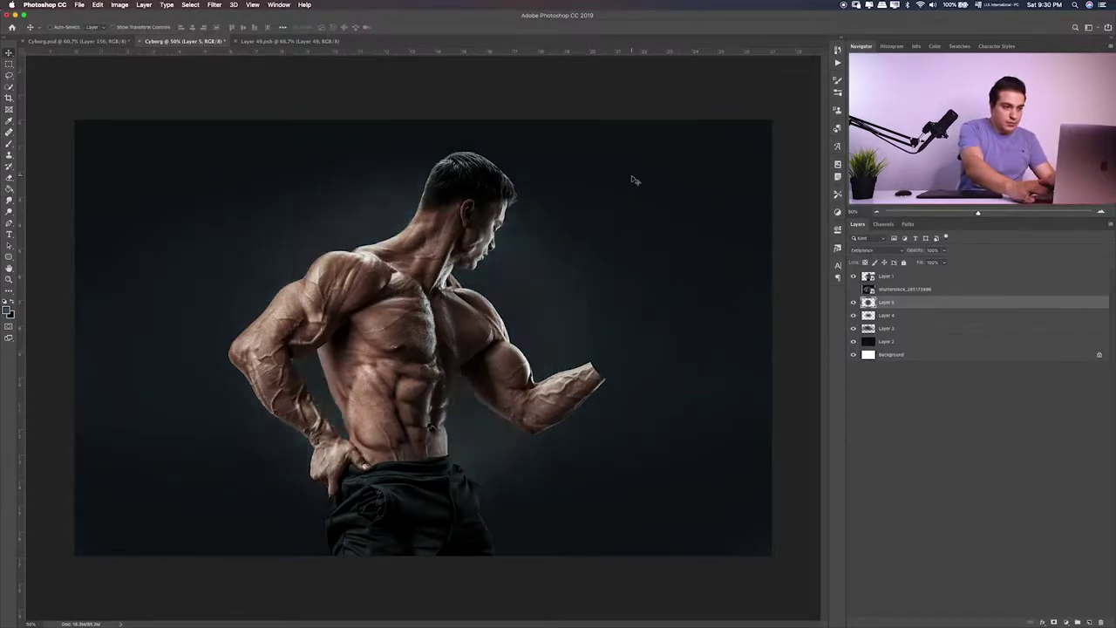
pyautogui.hotkey('shift', '+')
pyautogui.hotkey('shift', '+')
pyautogui.hotkey('shift', '+')
pyautogui.hotkey('shift', '+')
pyautogui.hotkey('shift', '+')
pyautogui.hotkey('shift', '+')
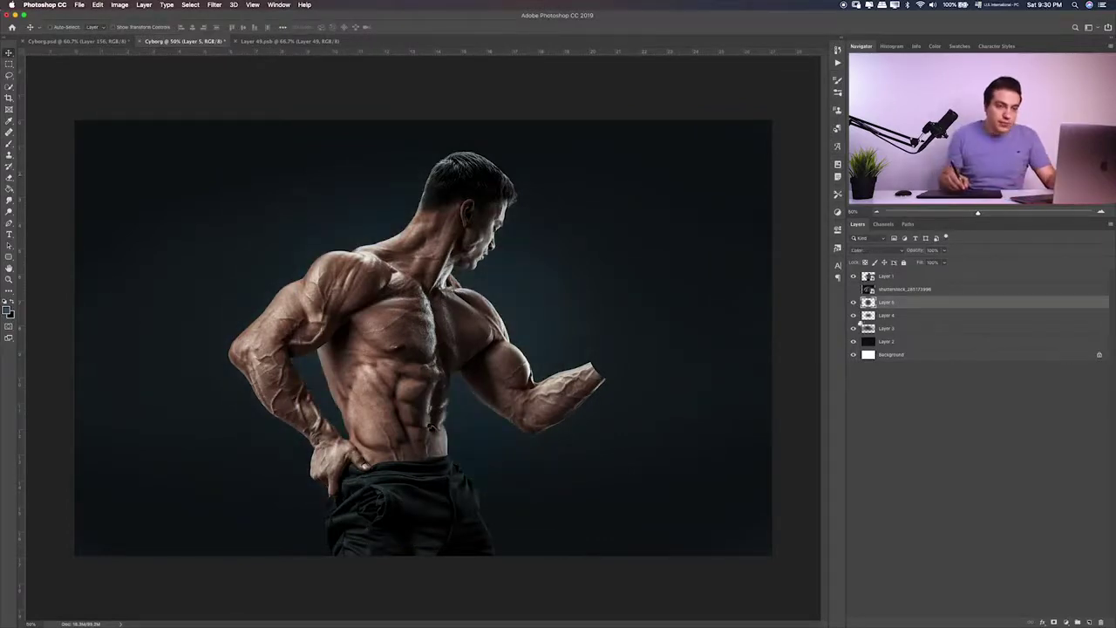
pyautogui.hotkey('shift', '+')
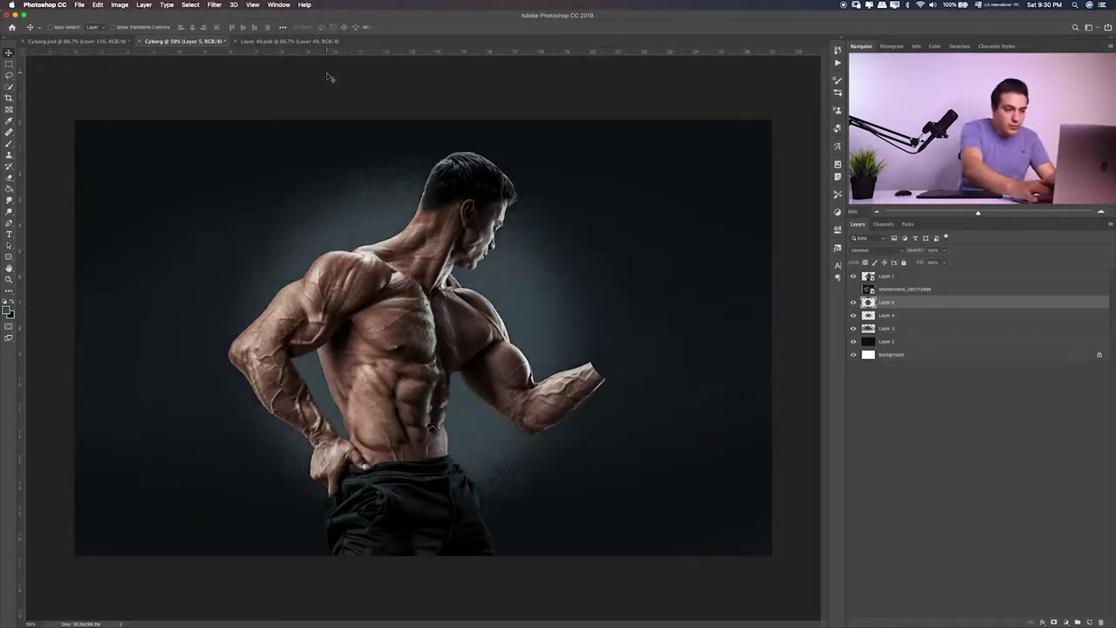
pyautogui.hotkey('shift', '+')
pyautogui.hotkey('shift', '+')
pyautogui.hotkey('shift', '+')
pyautogui.hotkey('shift', '+')
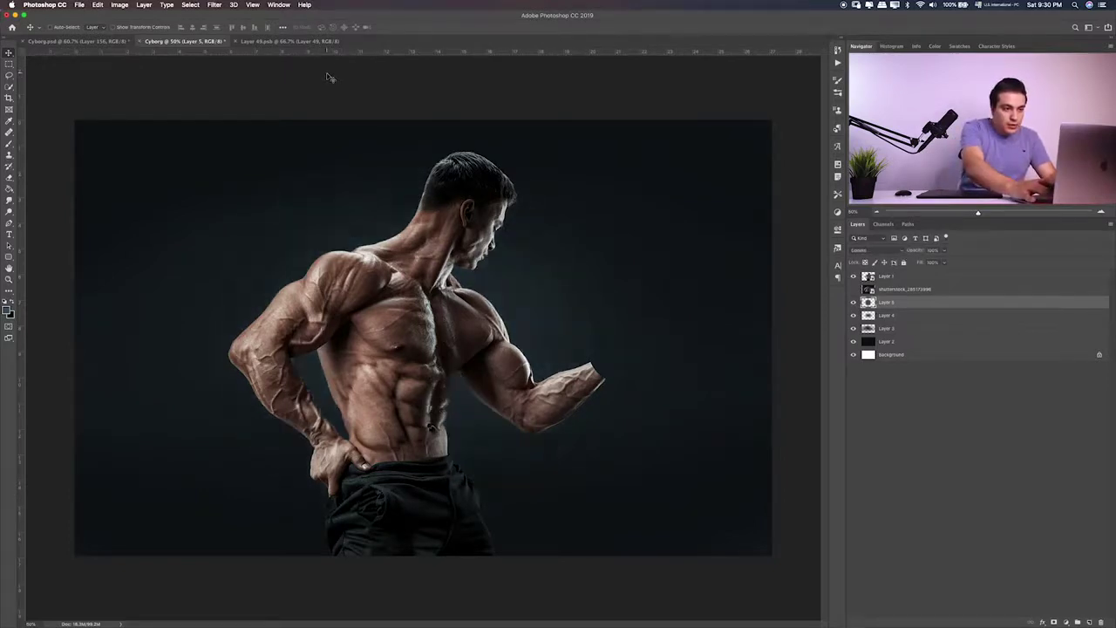
pyautogui.hotkey('shift', '+')
pyautogui.hotkey('shift', '+')
pyautogui.hotkey('shift', '+')
pyautogui.hotkey('shift', '+')
pyautogui.hotkey('shift', '+')
pyautogui.hotkey('shift', '+')
pyautogui.hotkey('shift', '+')
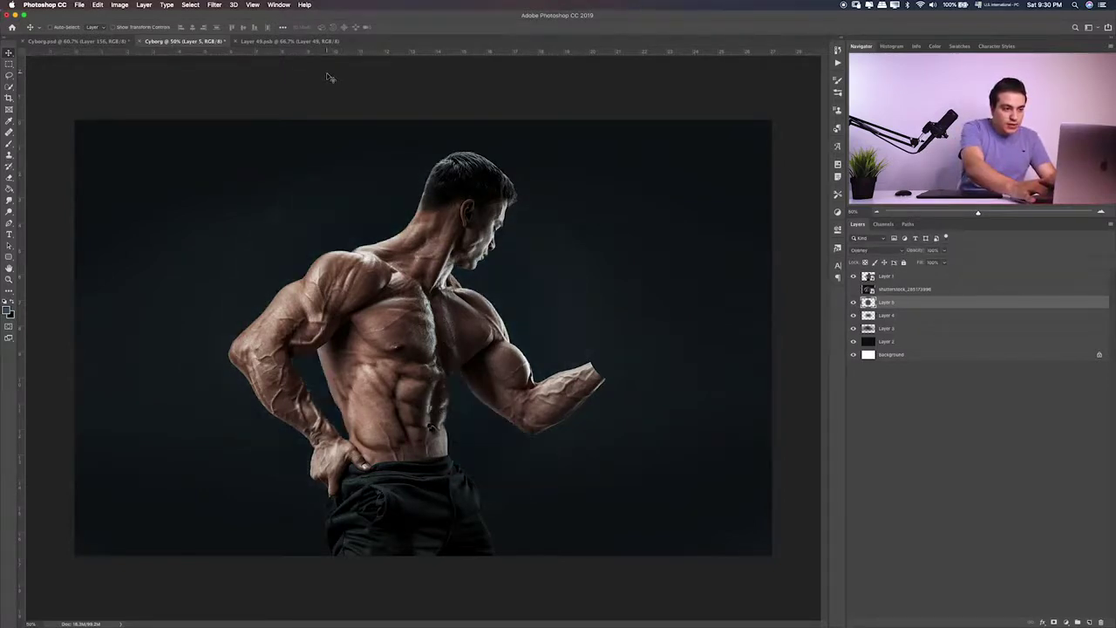
pyautogui.hotkey('shift', '+')
pyautogui.hotkey('shift', '+')
pyautogui.hotkey('shift', '+')
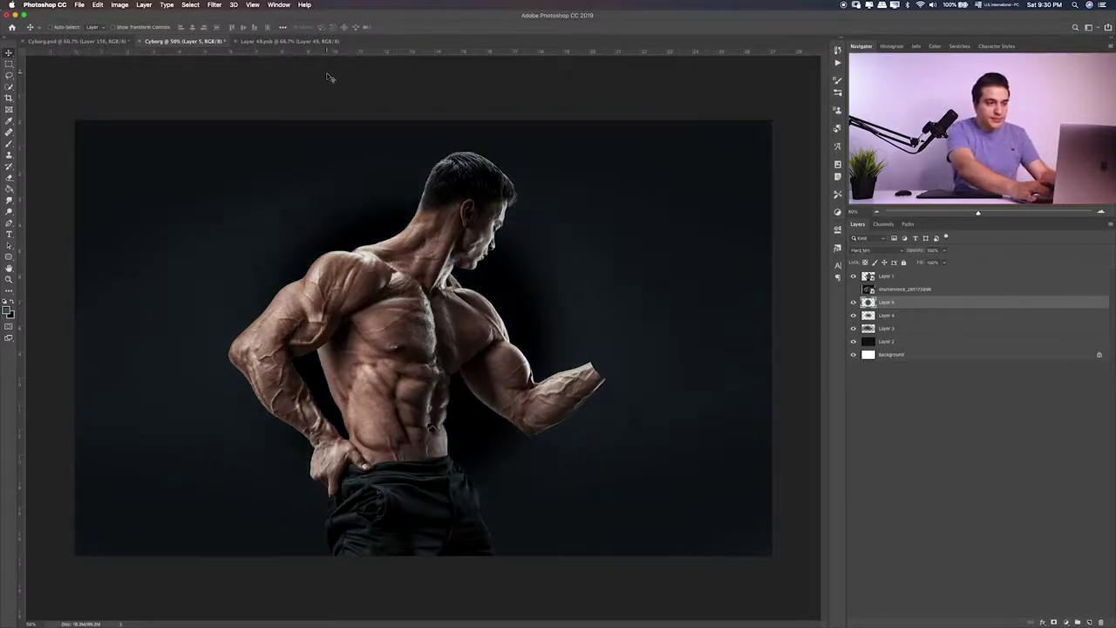
pyautogui.hotkey('shift', '+')
pyautogui.hotkey('shift', '+')
pyautogui.hotkey('shift', '+')
pyautogui.hotkey('shift', '+')
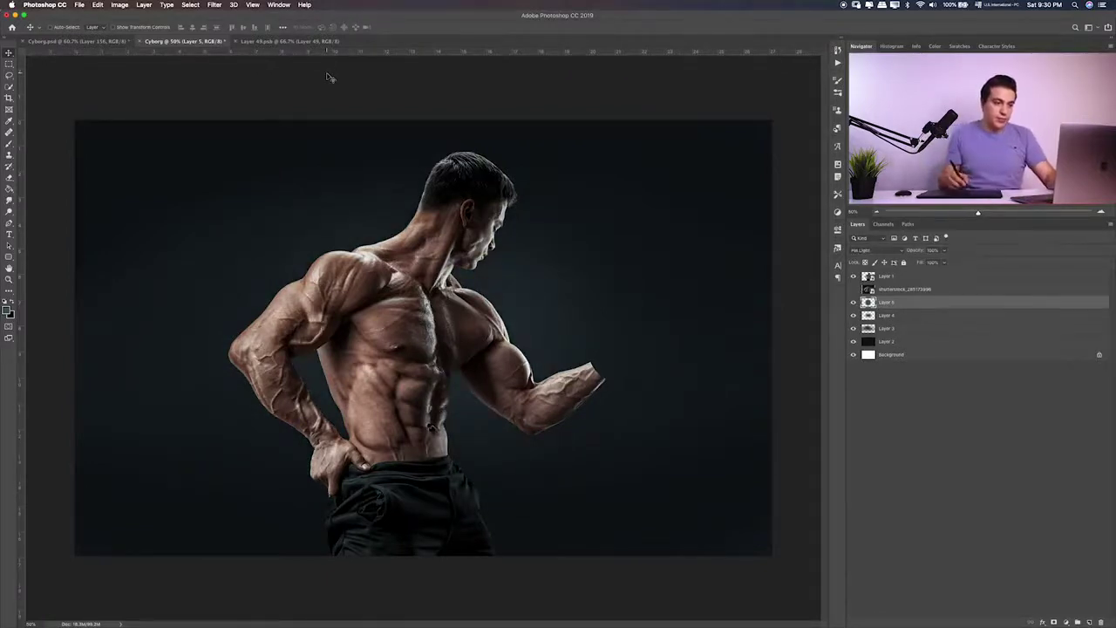
pyautogui.hotkey('shift', '+')
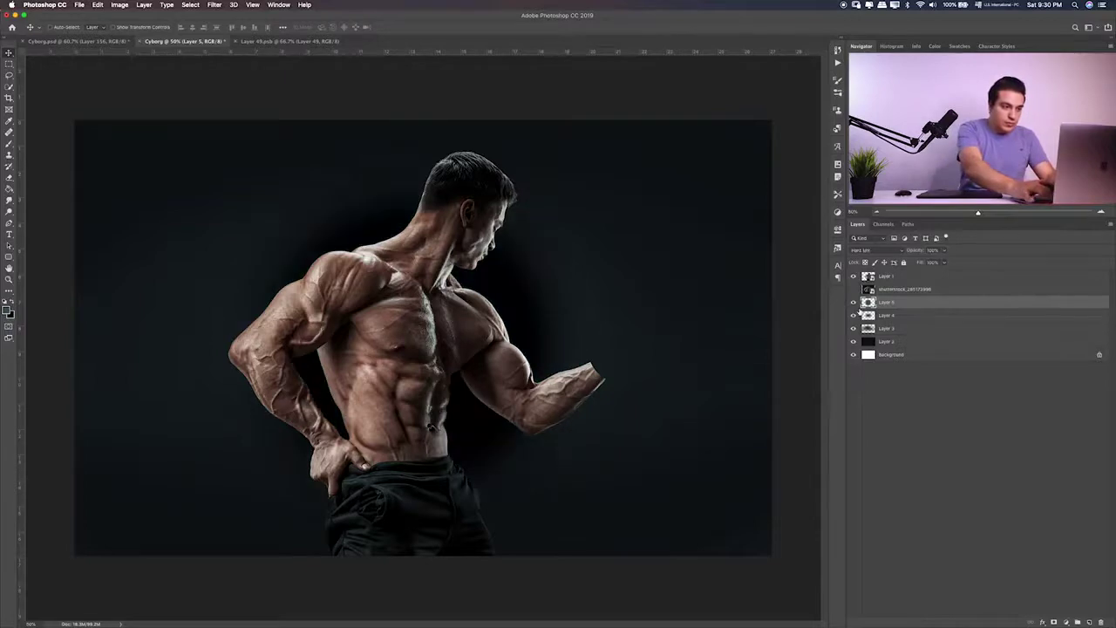
pyautogui.hotkey('shift', '+')
pyautogui.hotkey('shift', '+')
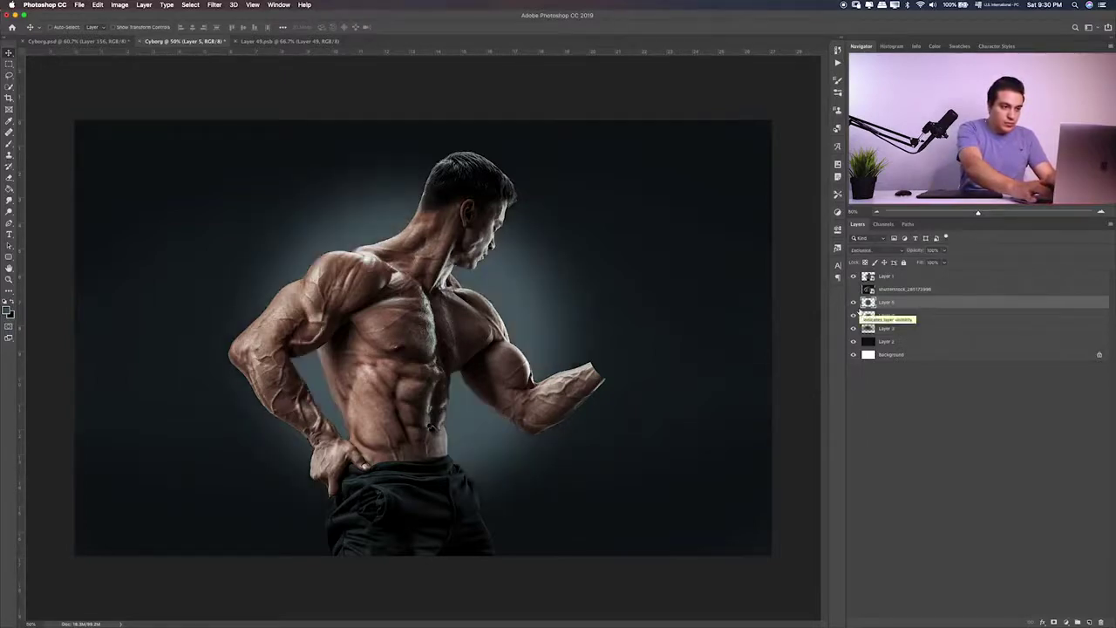
pyautogui.click(854, 315)
pyautogui.click(854, 315)
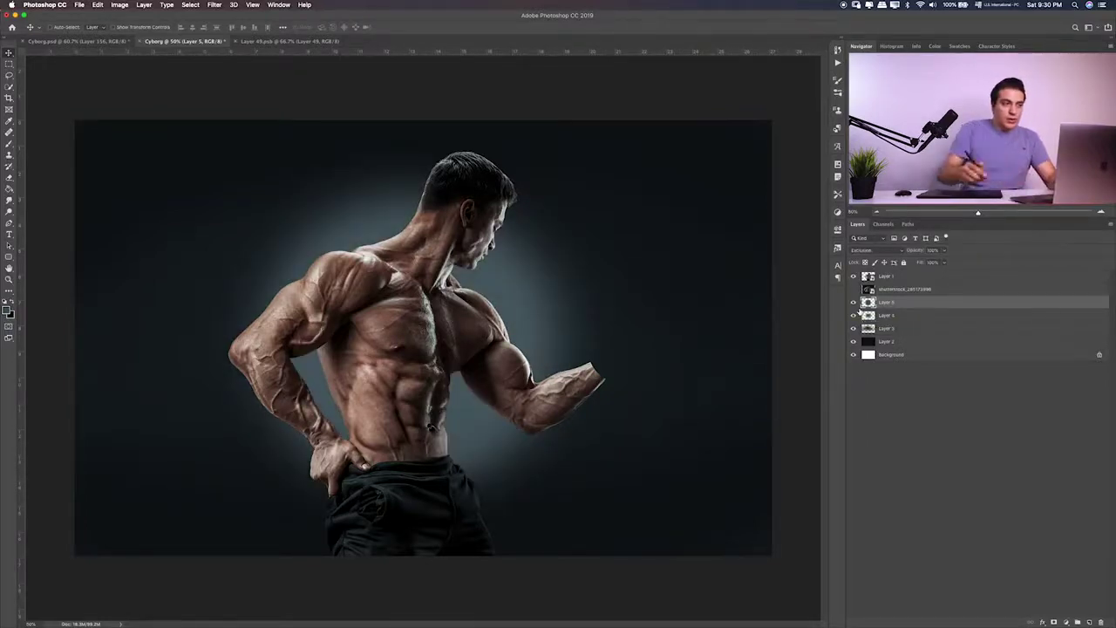
# Gaussian-blur the glow and lower Layer 5's opacity to 60%
pyautogui.click(215, 5)
pyautogui.moveTo(229, 116)
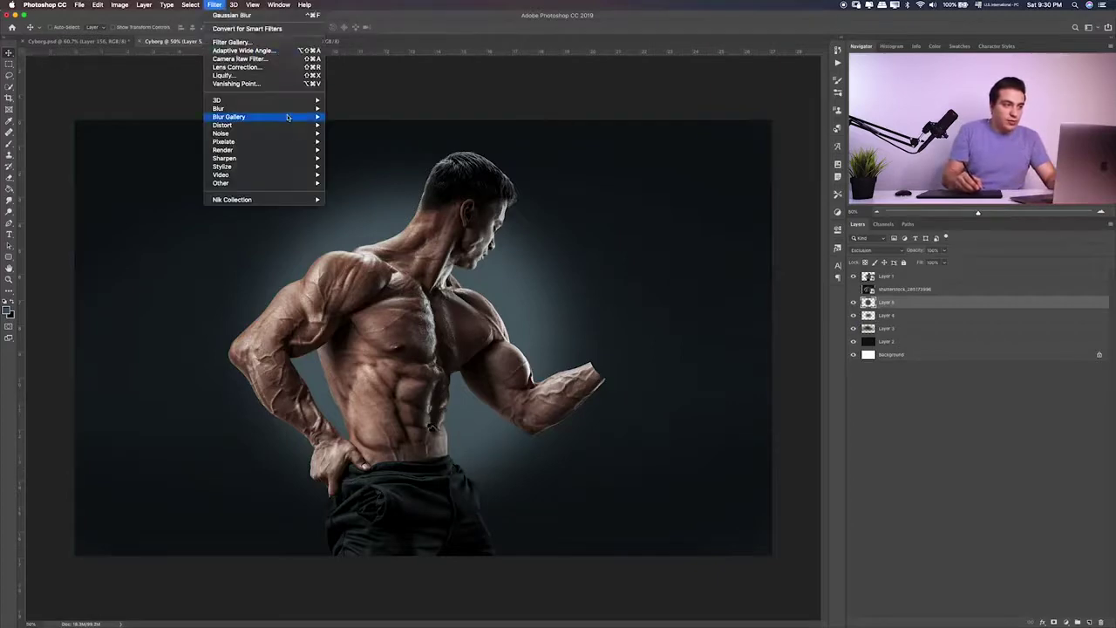
pyautogui.click(355, 141)
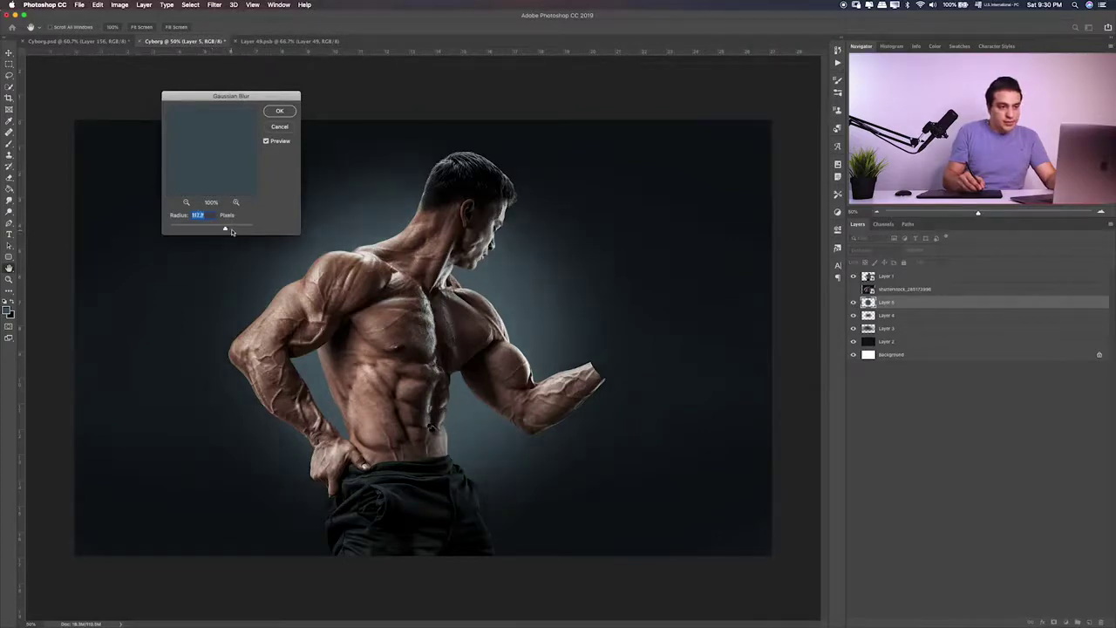
pyautogui.moveTo(235, 228); pyautogui.dragTo(243, 228)
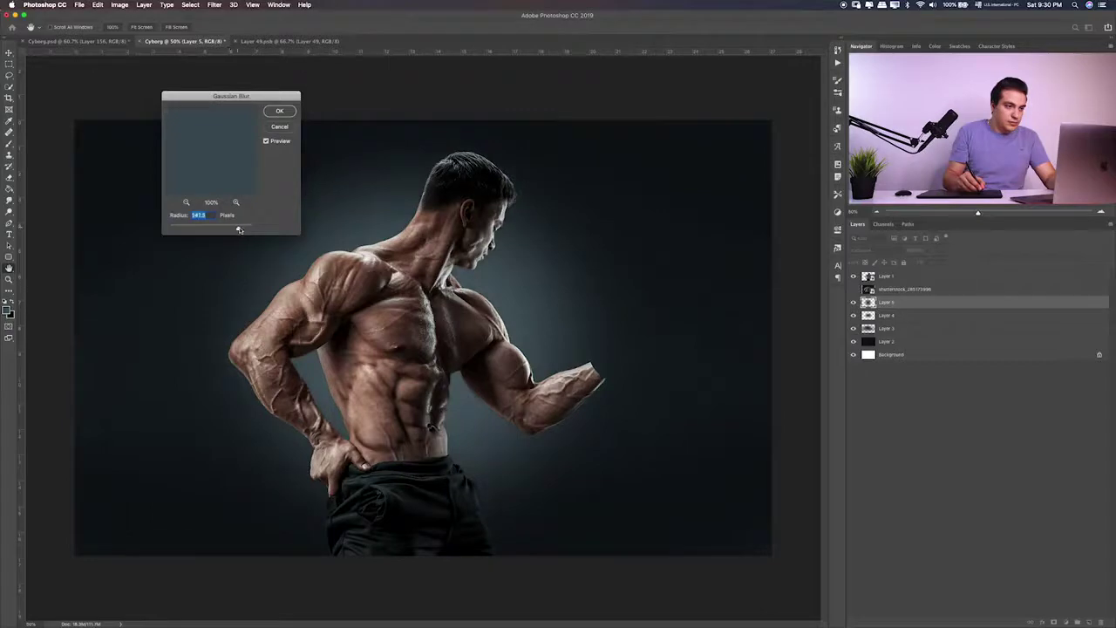
pyautogui.click(280, 111)
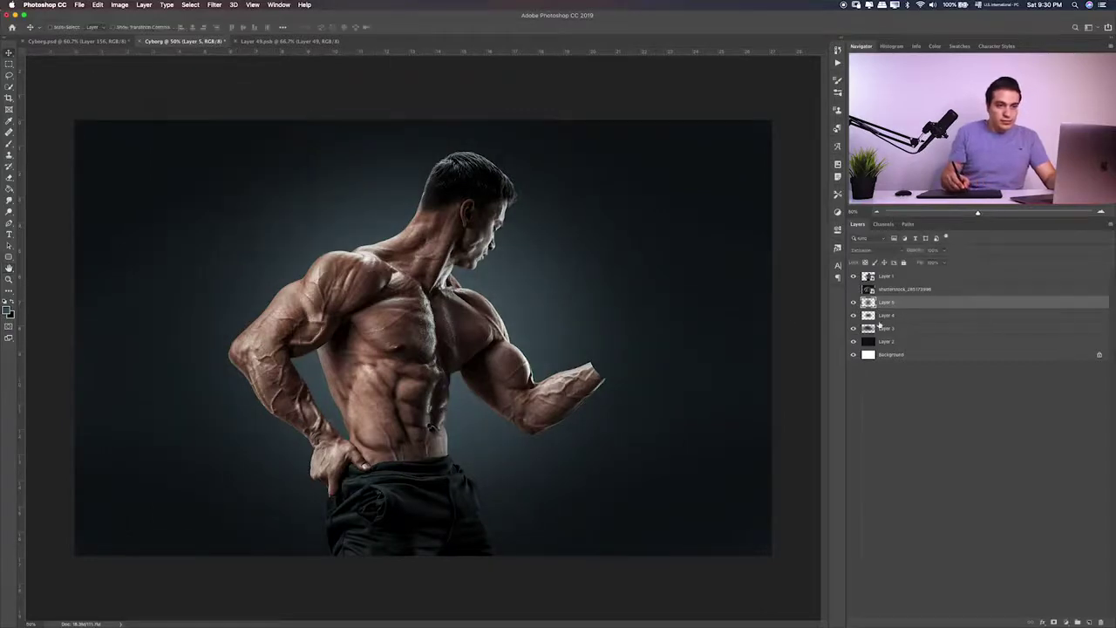
pyautogui.click(854, 302)
pyautogui.click(853, 302)
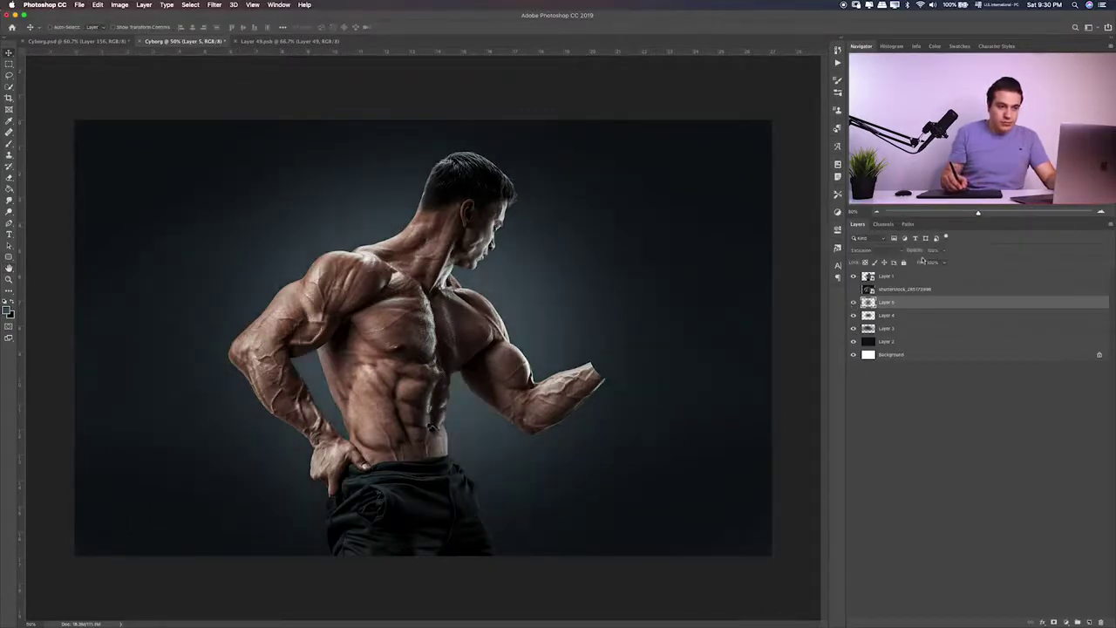
pyautogui.moveTo(922, 260); pyautogui.dragTo(930, 261)
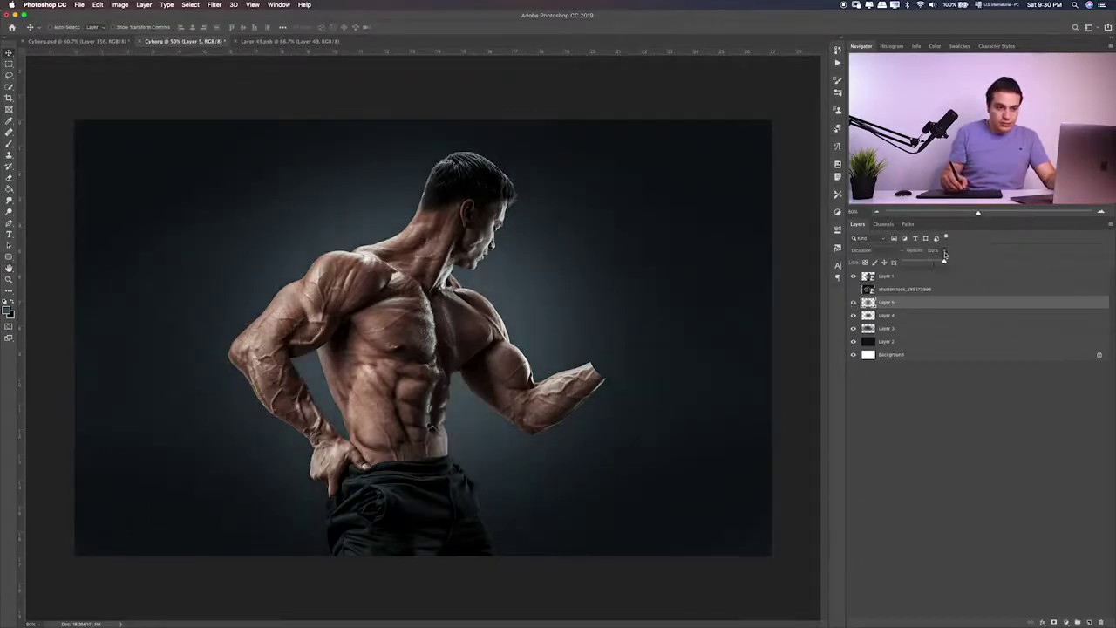
# Hide the dumbbell photo and move its layer down just above Background
pyautogui.click(853, 289)
pyautogui.click(919, 278)
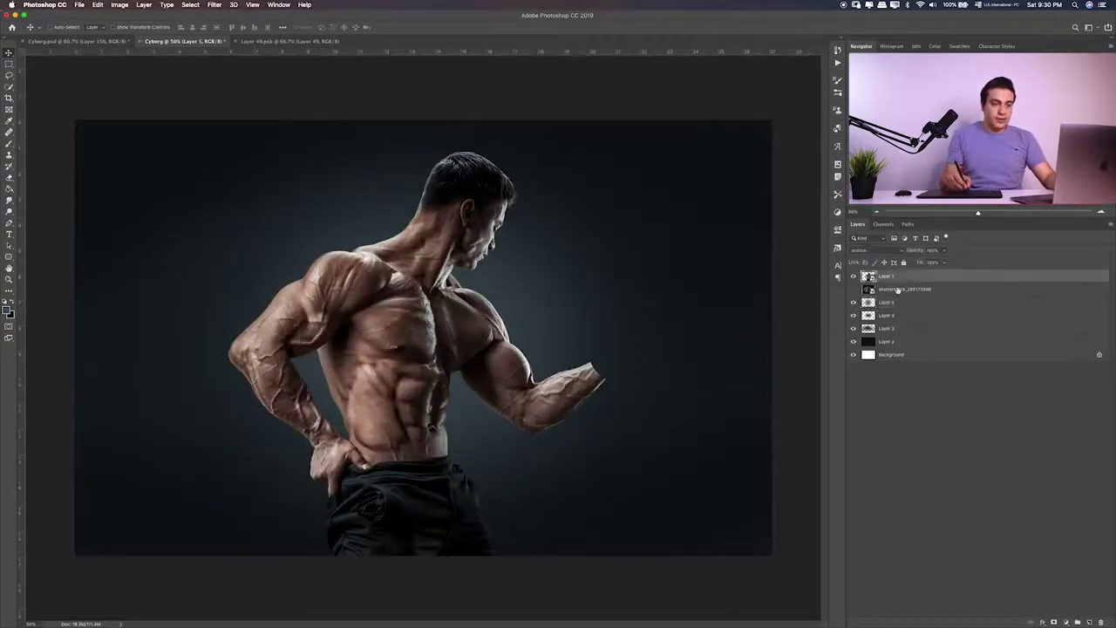
pyautogui.press('m')
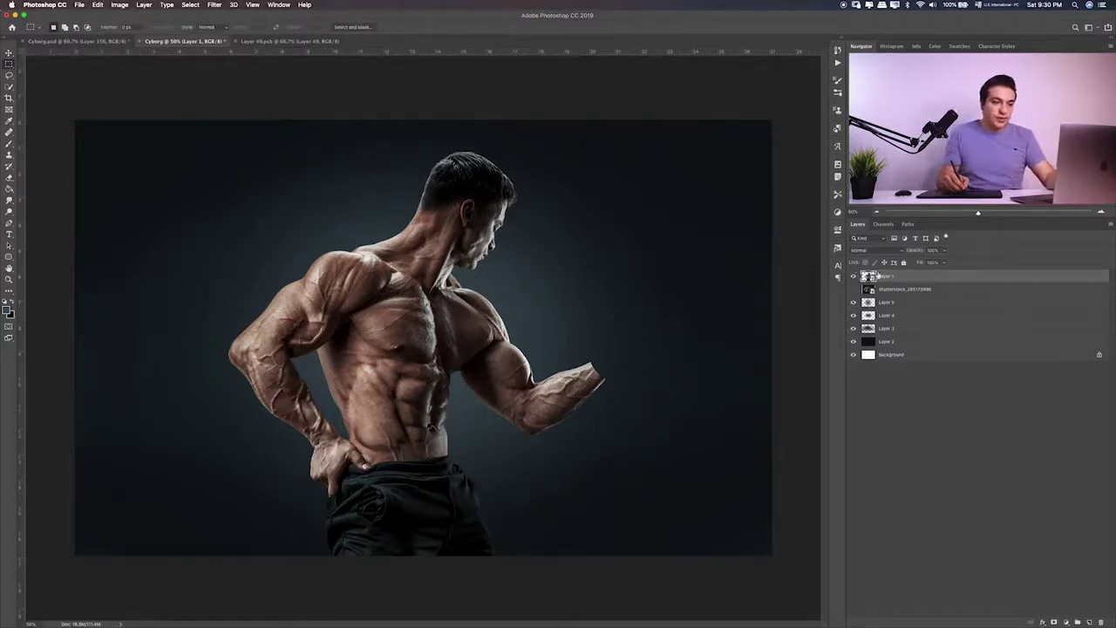
pyautogui.click(855, 289)
pyautogui.click(855, 290)
pyautogui.click(855, 290)
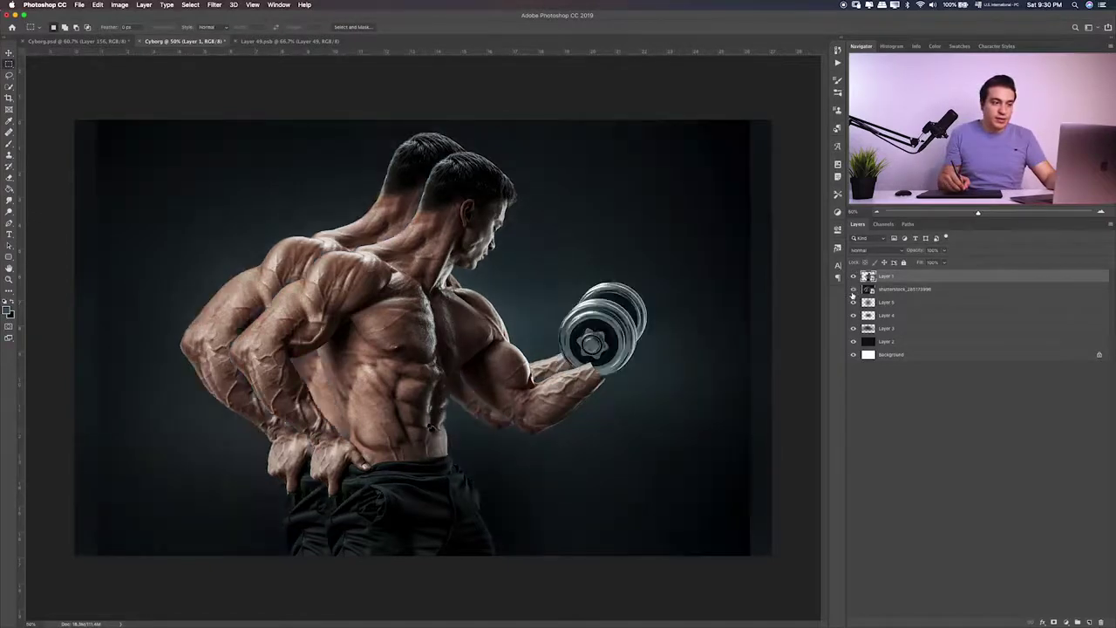
pyautogui.click(855, 289)
pyautogui.moveTo(902, 296); pyautogui.dragTo(898, 347)
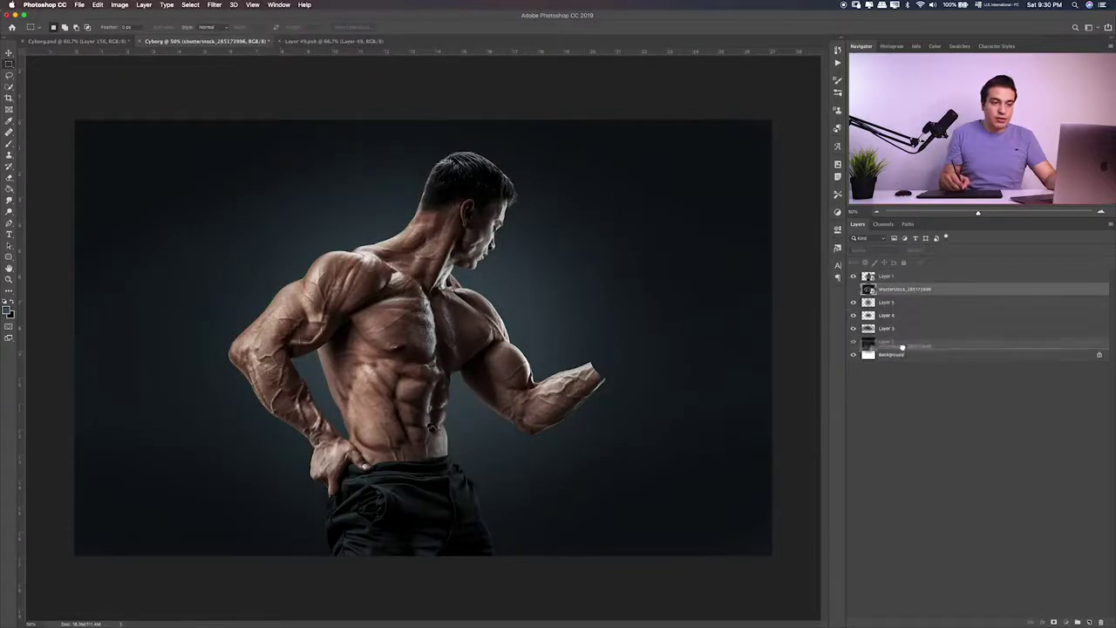
# Select Layers 2–5, group them with Cmd+G and name the group Background
pyautogui.click(903, 330)
pyautogui.keyDown('shift'); pyautogui.click(922, 279); pyautogui.keyUp('shift')
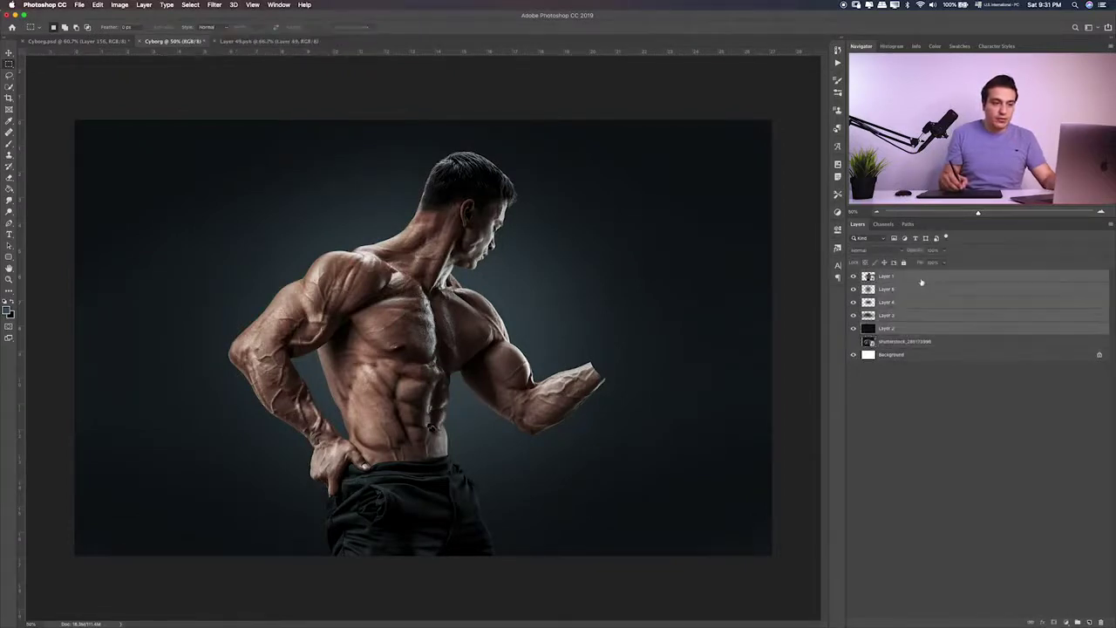
pyautogui.click(904, 291)
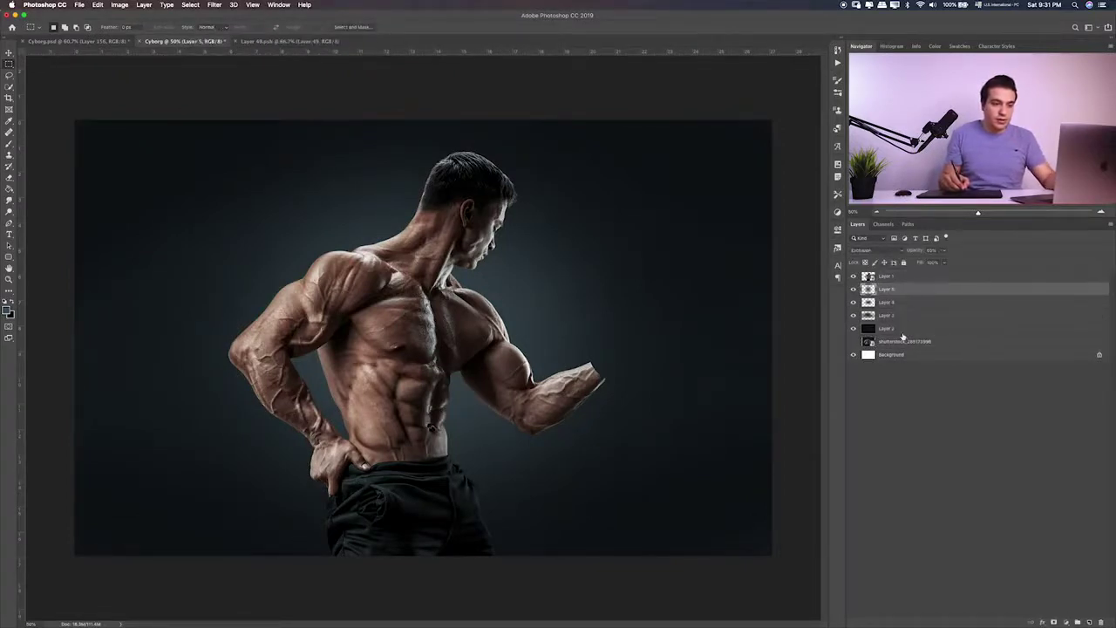
pyautogui.keyDown('shift'); pyautogui.click(905, 328); pyautogui.keyUp('shift')
pyautogui.hotkey('ctrl', 'g')
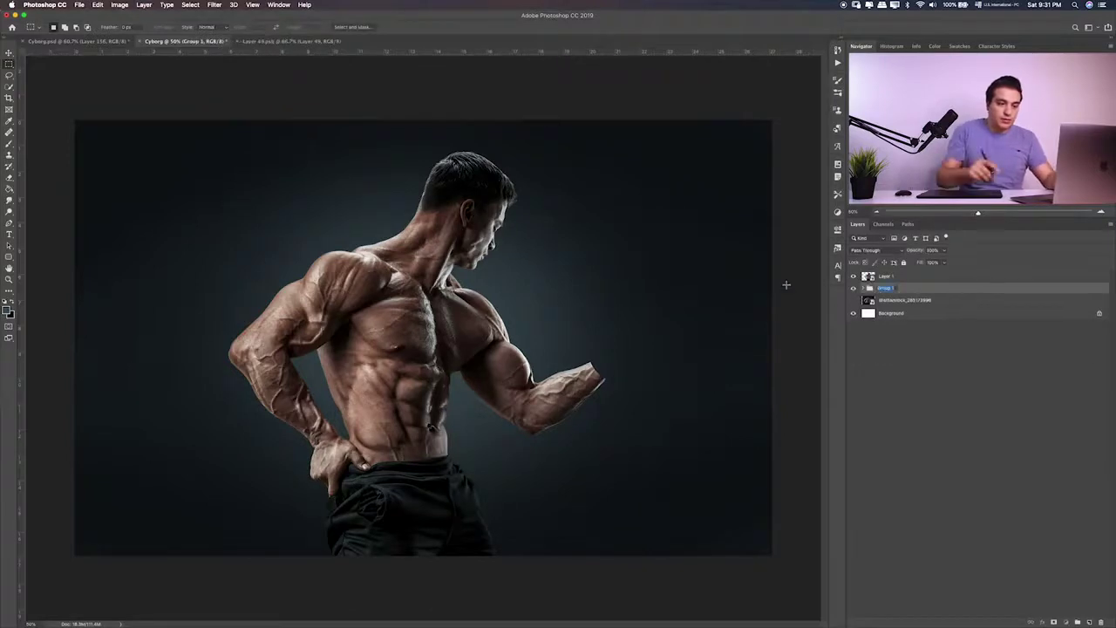
pyautogui.doubleClick(883, 289)
pyautogui.write('Backgrou')
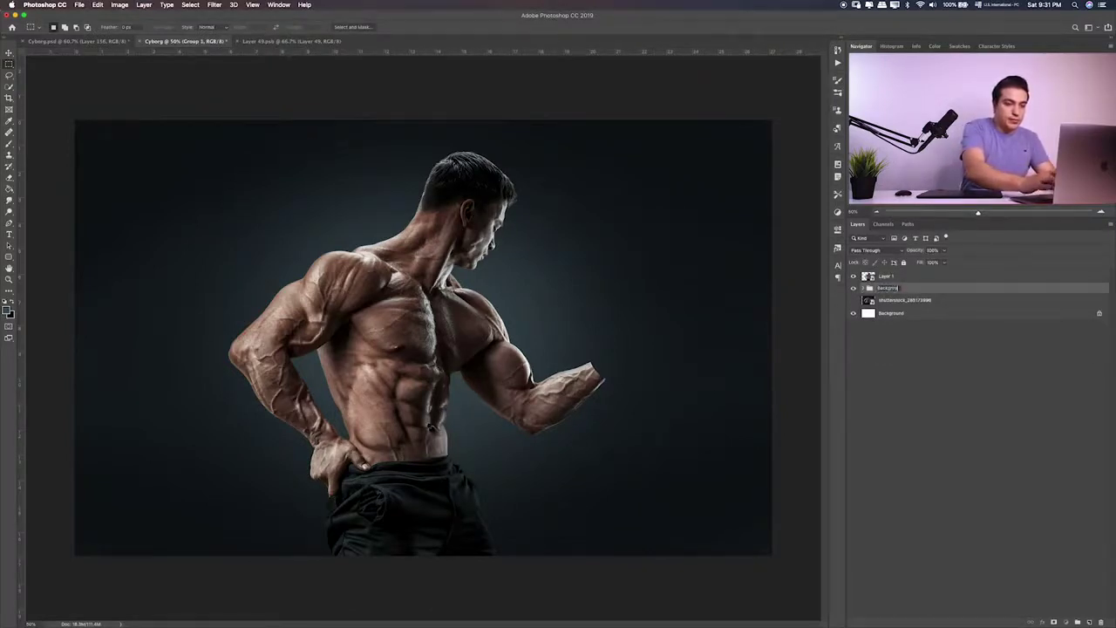
pyautogui.write('nd')
pyautogui.press('Return')
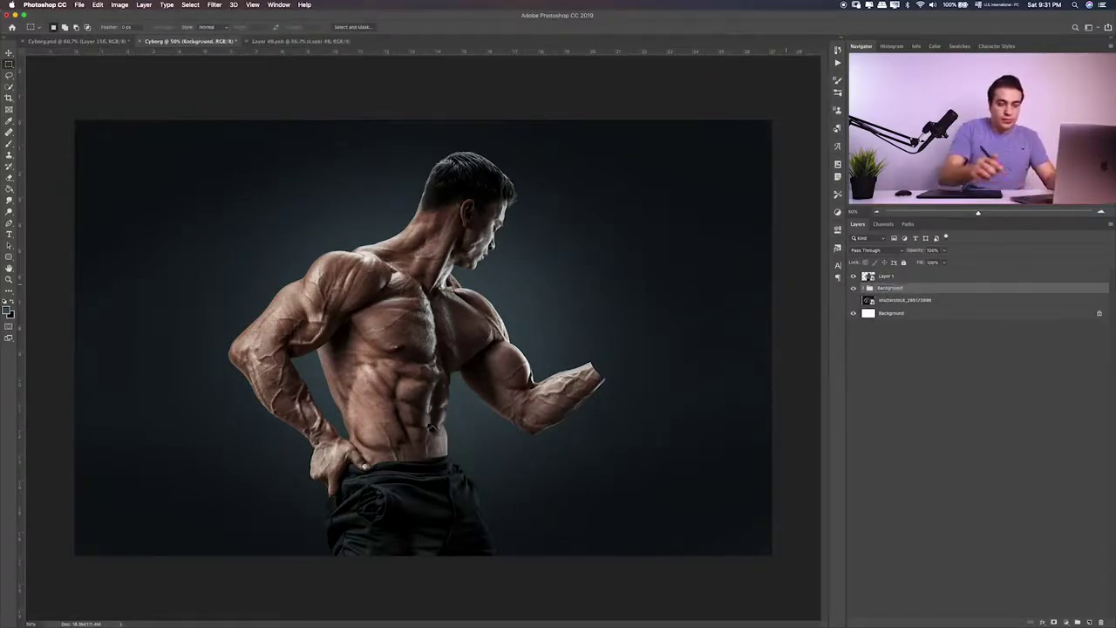
pyautogui.click(887, 277)
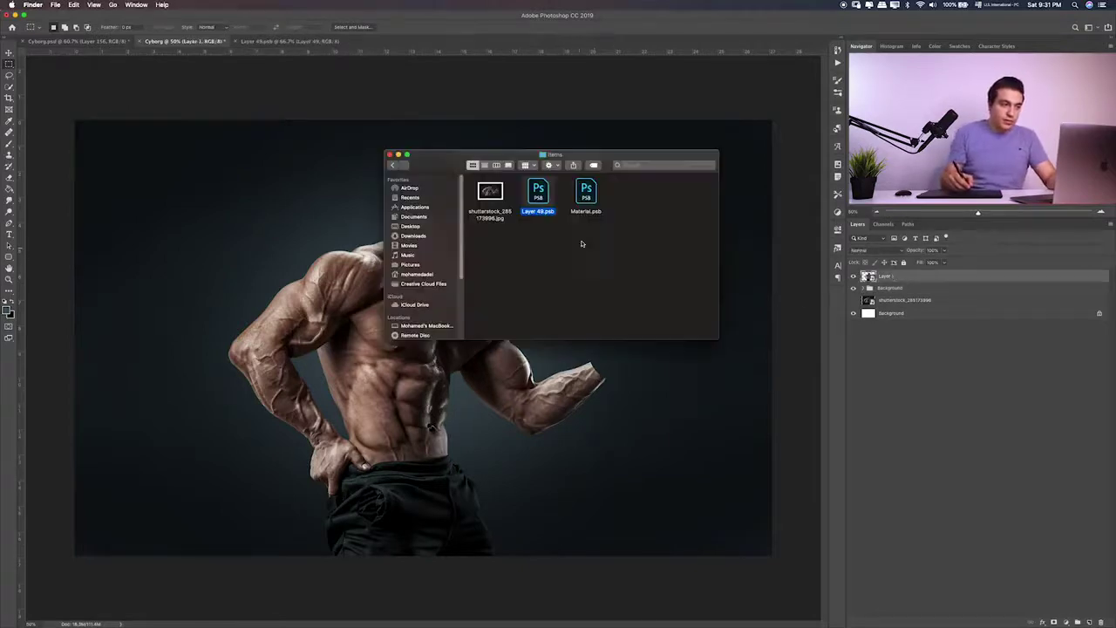
# Open Material.psb, close Layer 49.psb, and drag Group 2's parts into the Cyborg canvas
pyautogui.press('super+Tab')
pyautogui.doubleClick(584, 194)
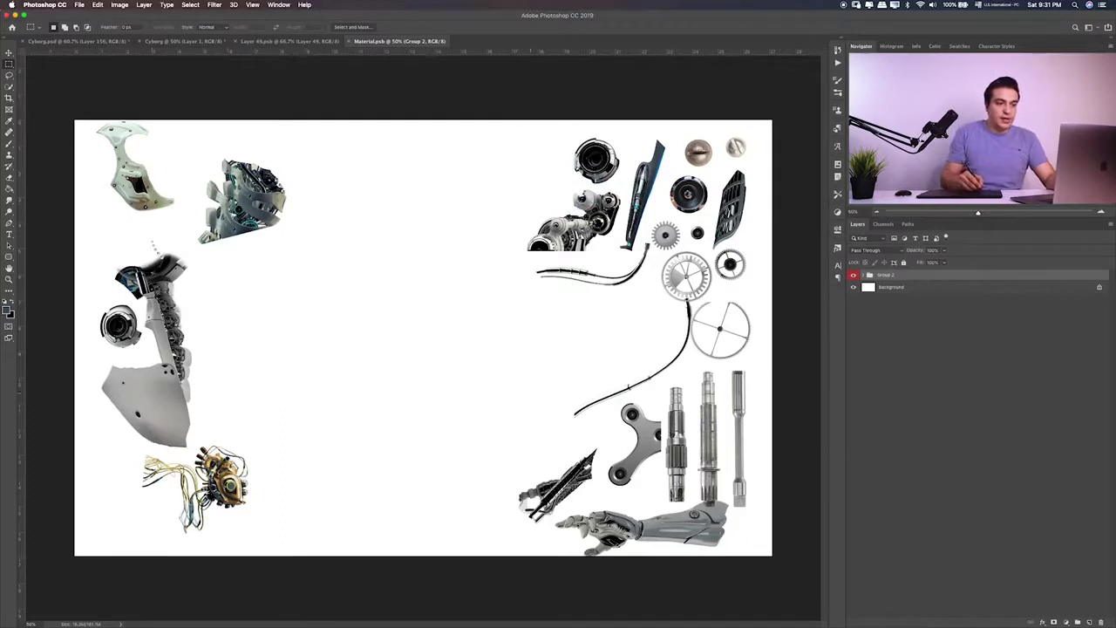
pyautogui.click(323, 47)
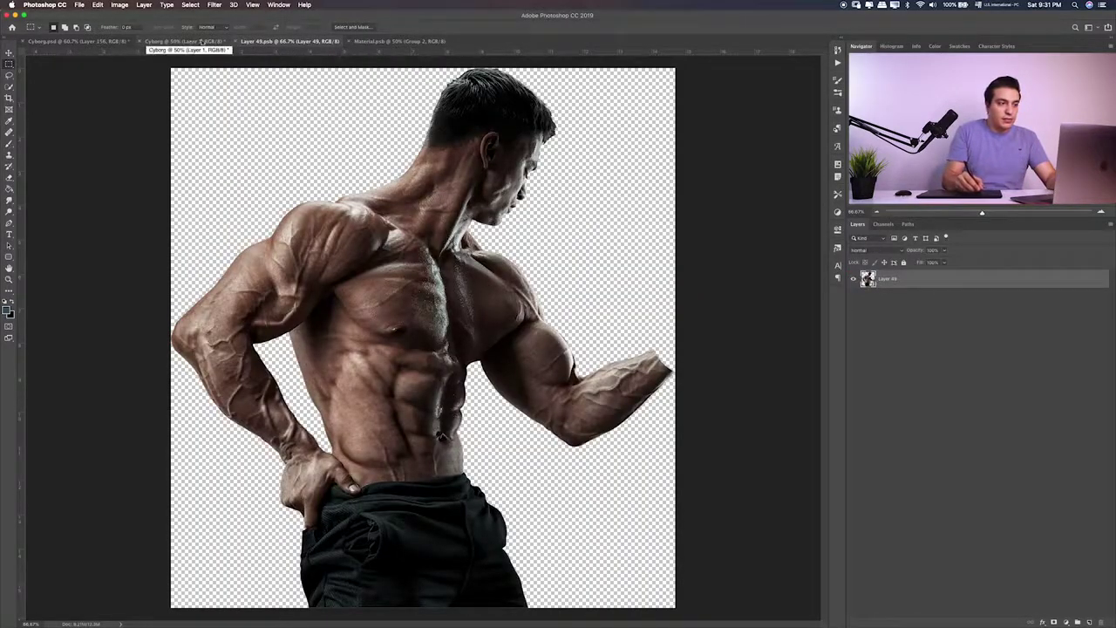
pyautogui.press('super+w')
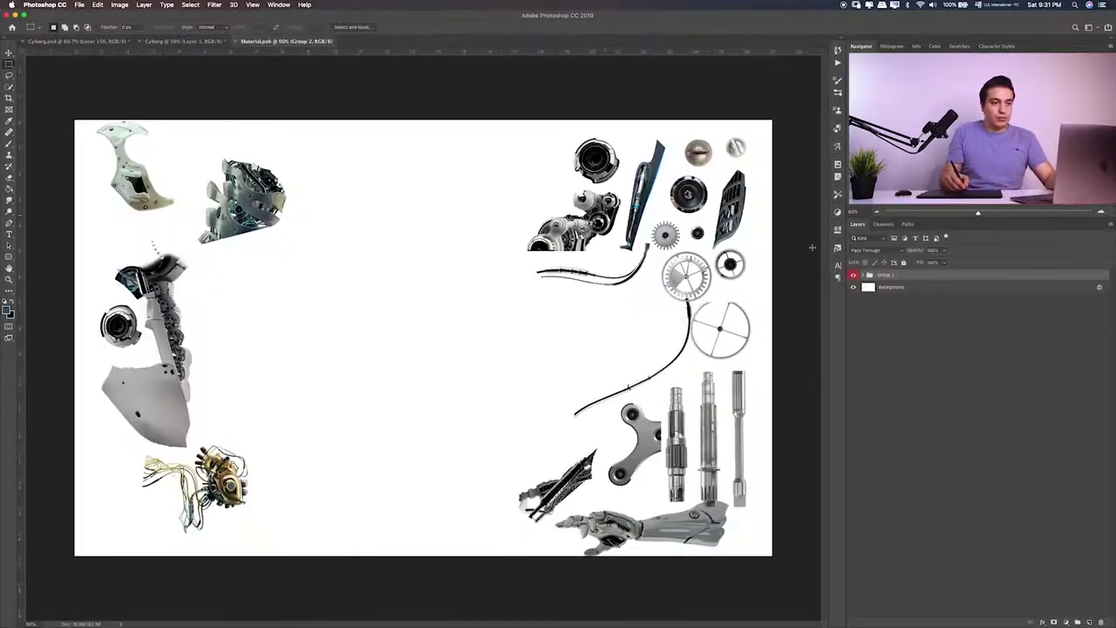
pyautogui.press('v')
pyautogui.moveTo(505, 288)
pyautogui.mouseDown()
pyautogui.moveTo(228, 112)
pyautogui.moveTo(542, 286)
pyautogui.mouseUp()
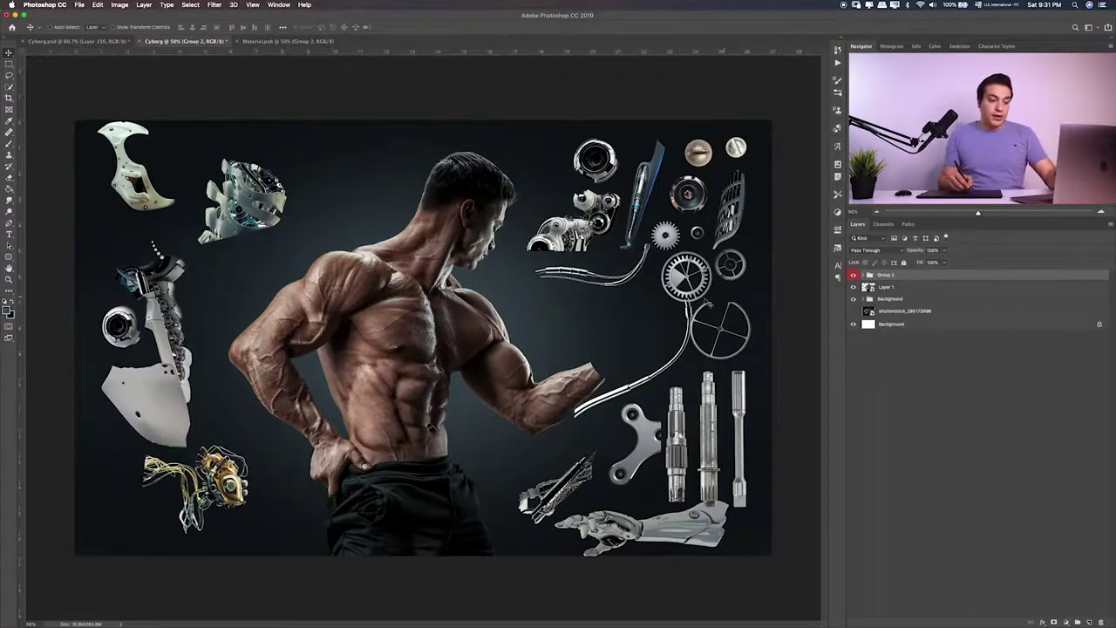
# Hide every mechanical part in Group 2 except the robotic forearm and hand
pyautogui.hotkey('ctrl', '+')
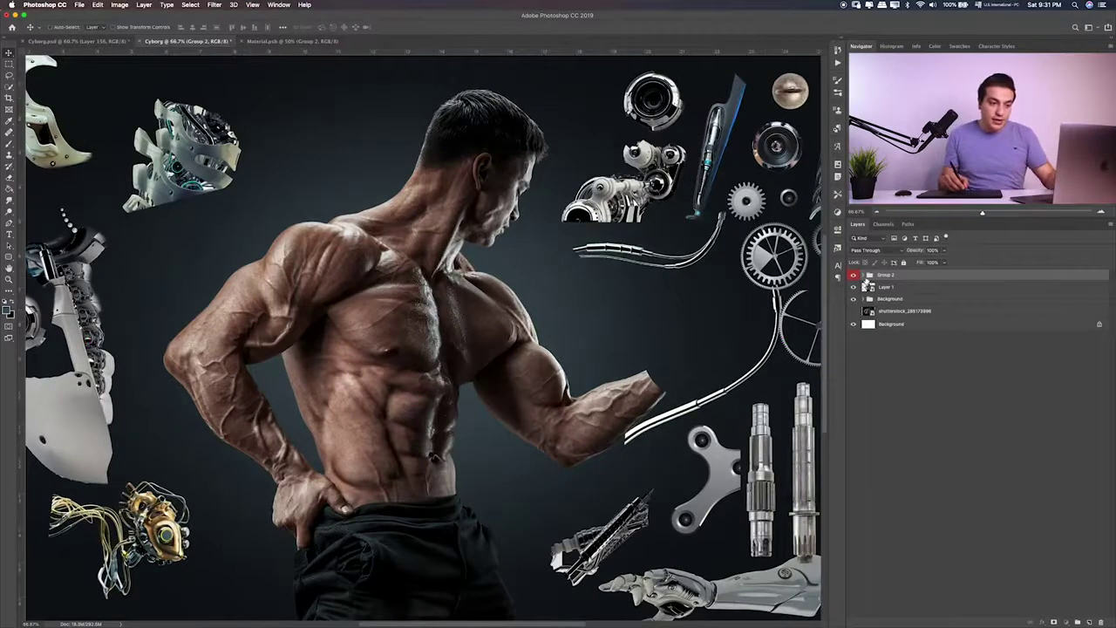
pyautogui.click(864, 276)
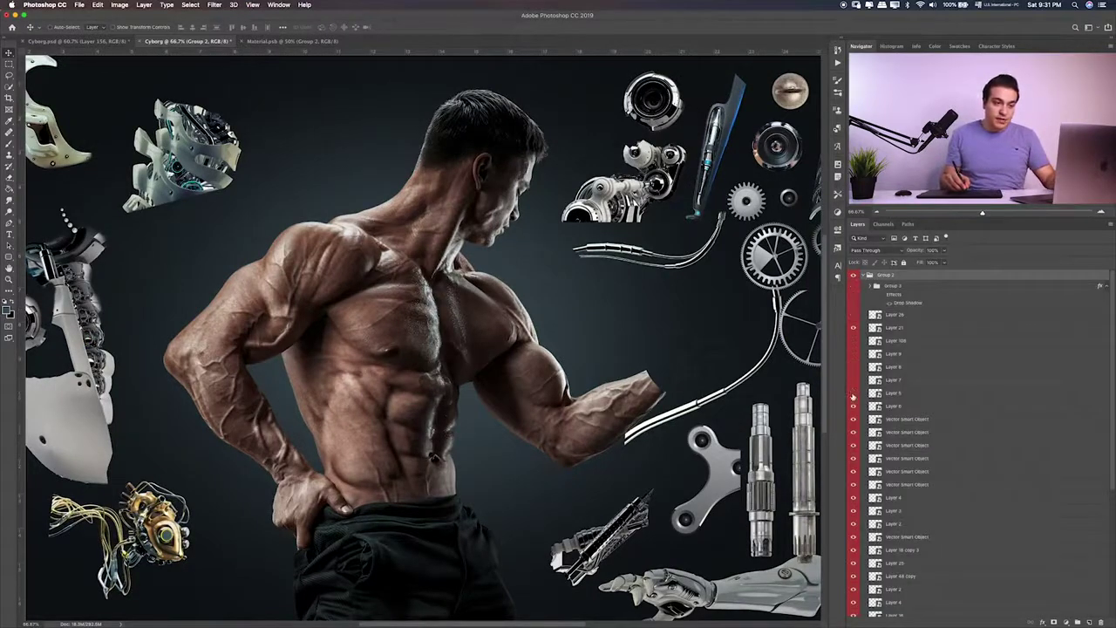
pyautogui.moveTo(853, 506); pyautogui.dragTo(854, 370)
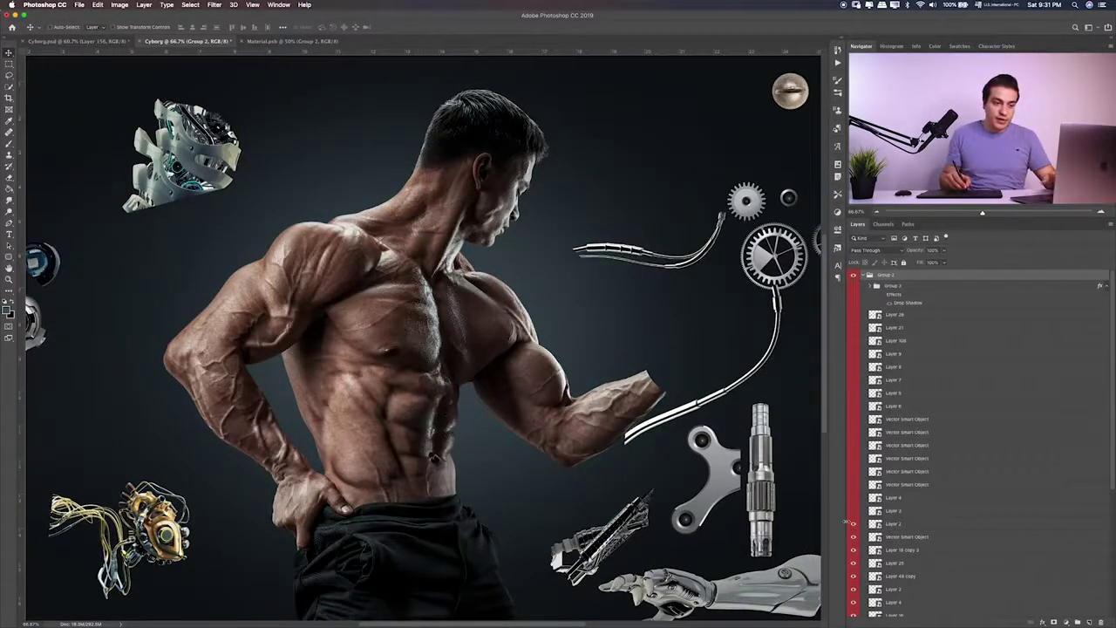
pyautogui.moveTo(856, 552); pyautogui.dragTo(854, 447)
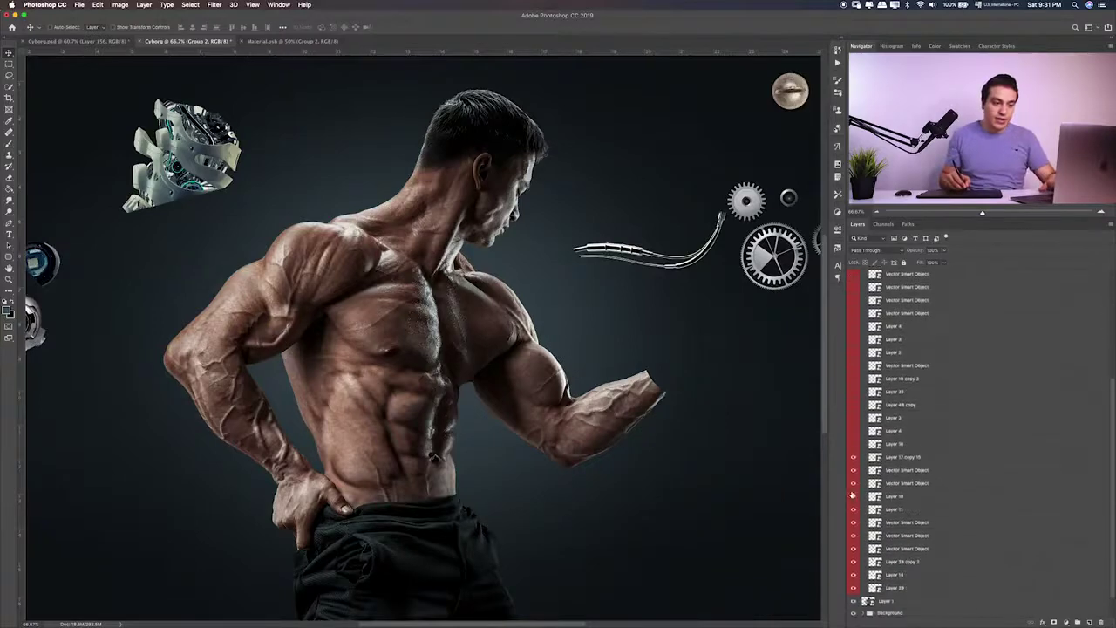
pyautogui.moveTo(850, 529); pyautogui.dragTo(850, 443)
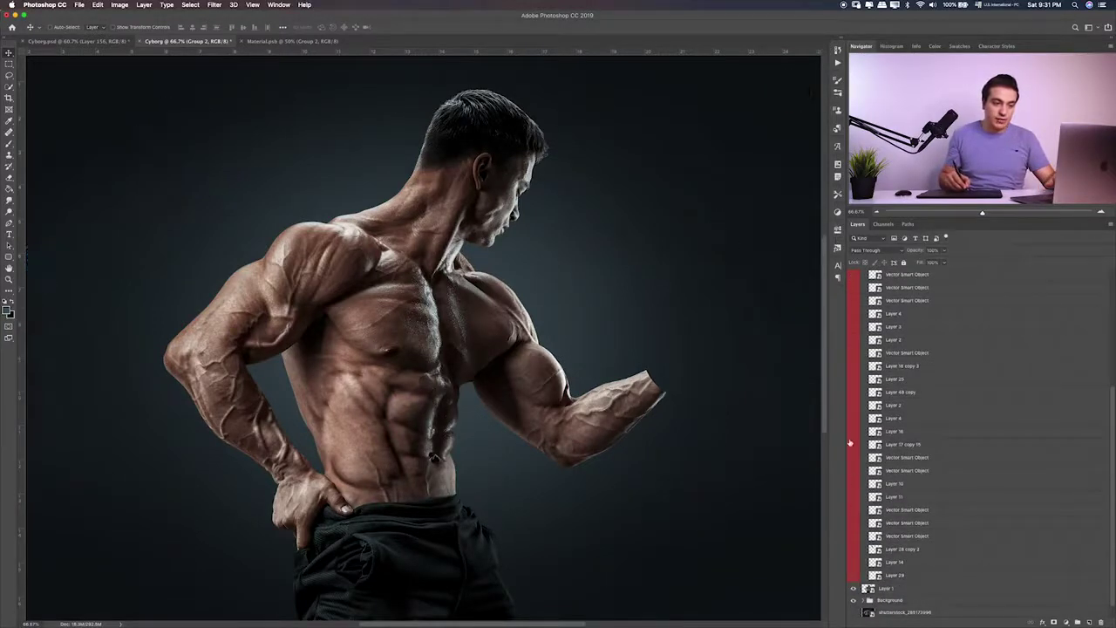
pyautogui.moveTo(852, 390)
pyautogui.mouseDown()
pyautogui.moveTo(859, 359)
pyautogui.moveTo(854, 410)
pyautogui.mouseUp()
pyautogui.click(853, 326)
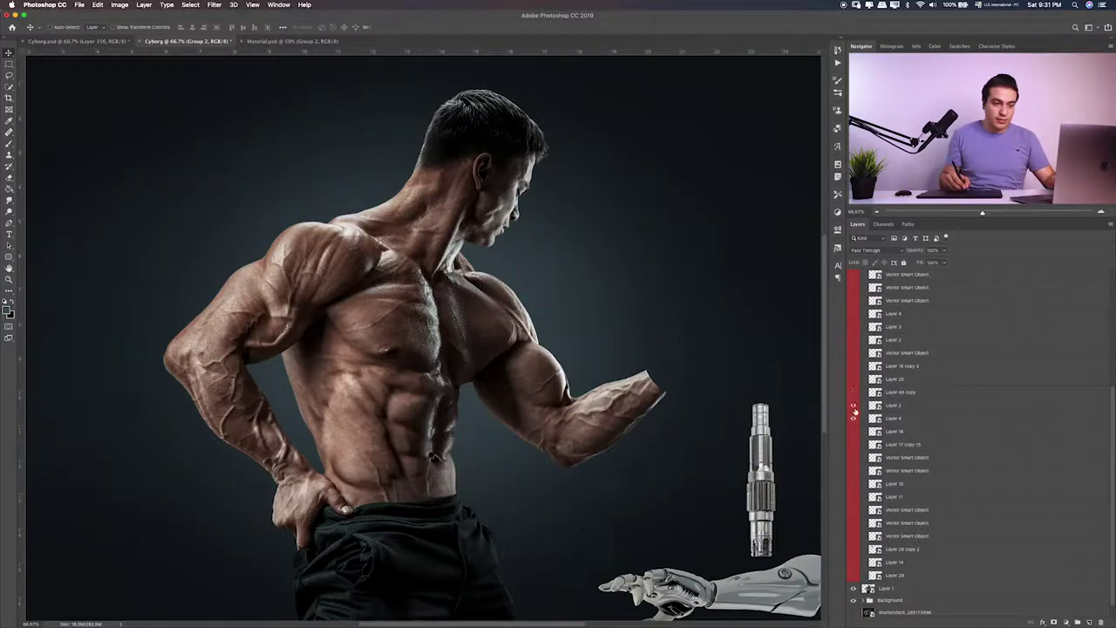
pyautogui.click(854, 405)
pyautogui.click(853, 405)
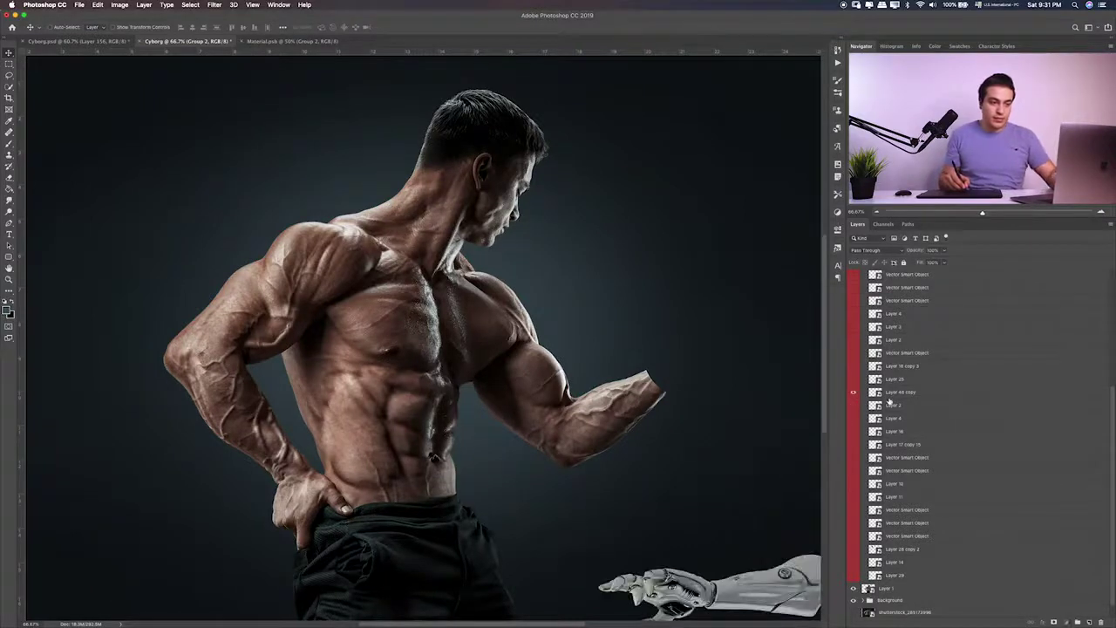
# Move Layer 48 copy out of Group 2 so it sits directly above Layer 1
pyautogui.click(898, 392)
pyautogui.hotkey('ctrl', '0')
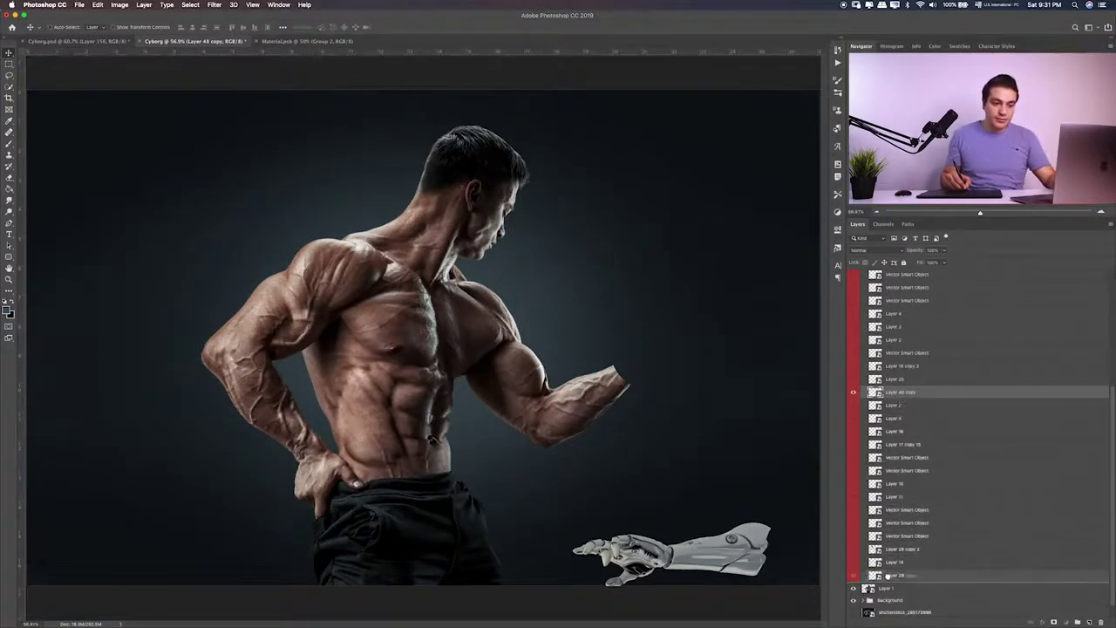
pyautogui.moveTo(903, 399); pyautogui.dragTo(902, 580)
pyautogui.hotkey('ctrl', '[')
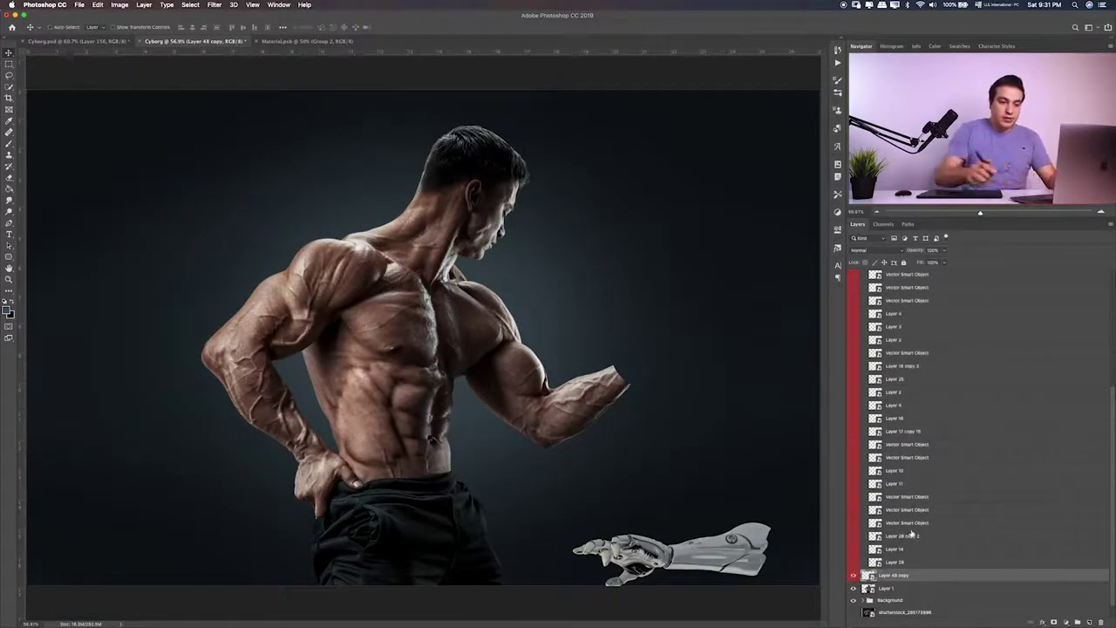
pyautogui.rightClick(926, 576)
pyautogui.rightClick(912, 571)
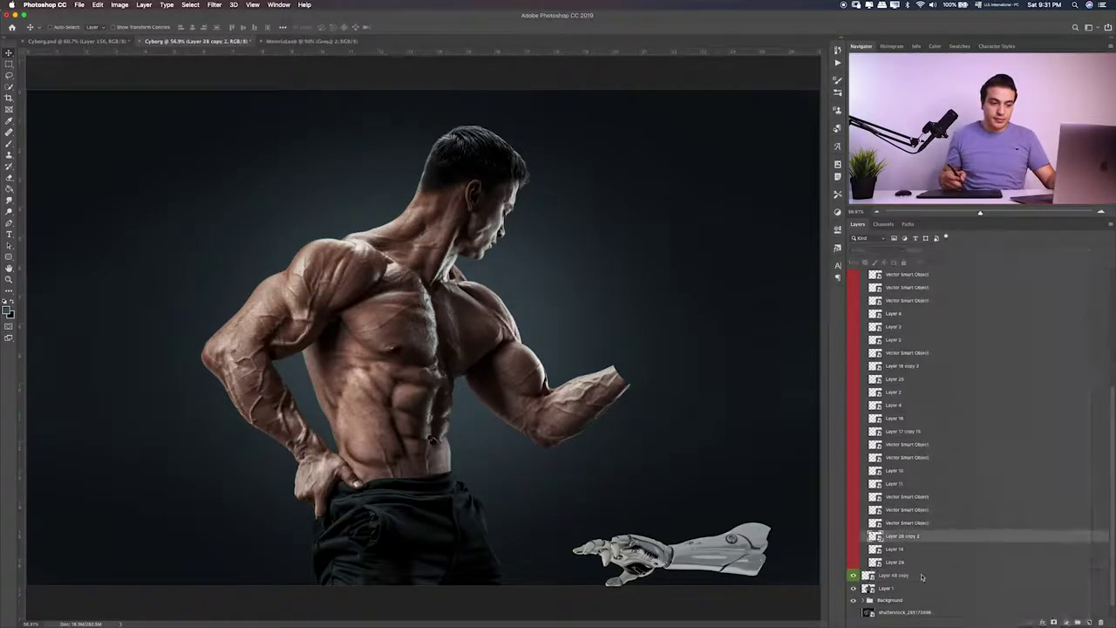
pyautogui.rightClick(904, 581)
pyautogui.rightClick(904, 578)
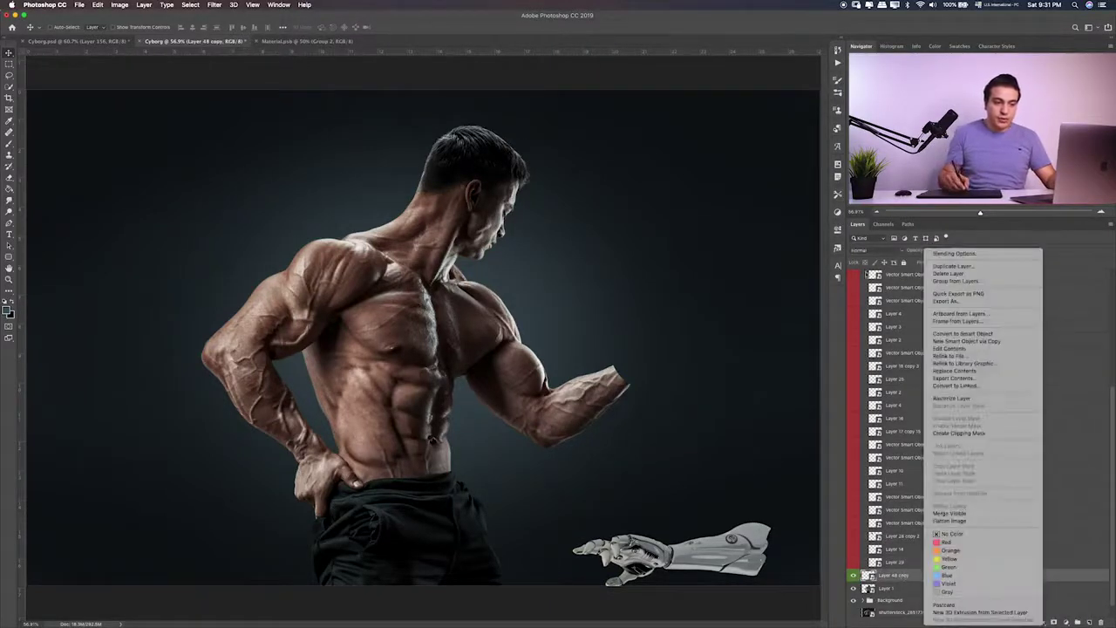
pyautogui.press('Escape')
pyautogui.scroll(10, 872, 288)
pyautogui.click(867, 274)
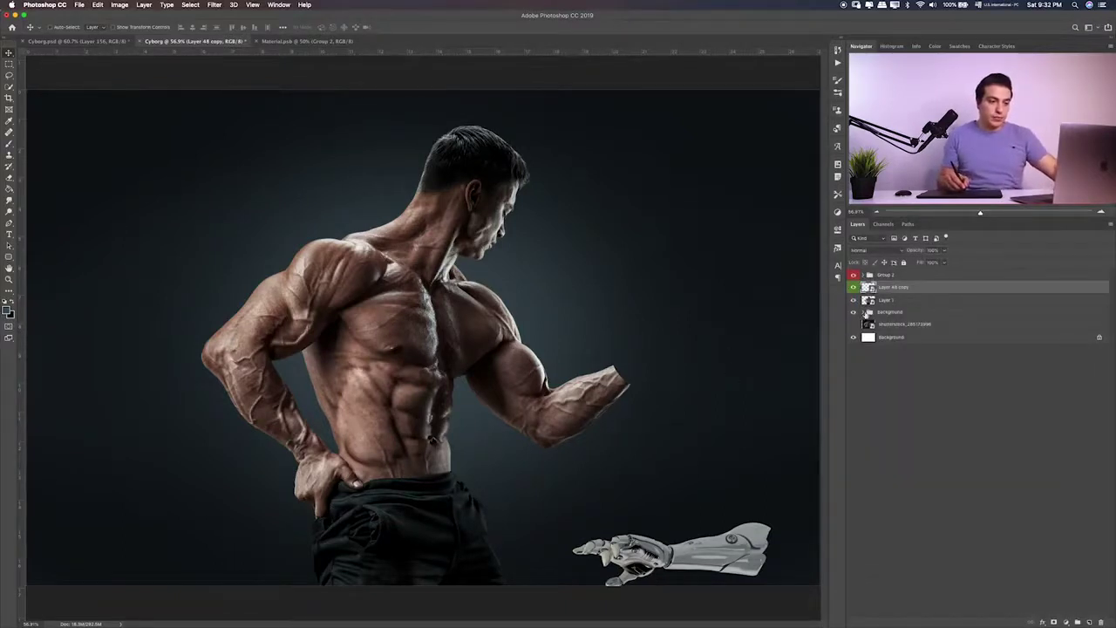
# Rotate the robotic arm upward, place it over the man's raised forearm and commit the transform
pyautogui.hotkey('ctrl', 't')
pyautogui.moveTo(666, 424); pyautogui.dragTo(844, 443)
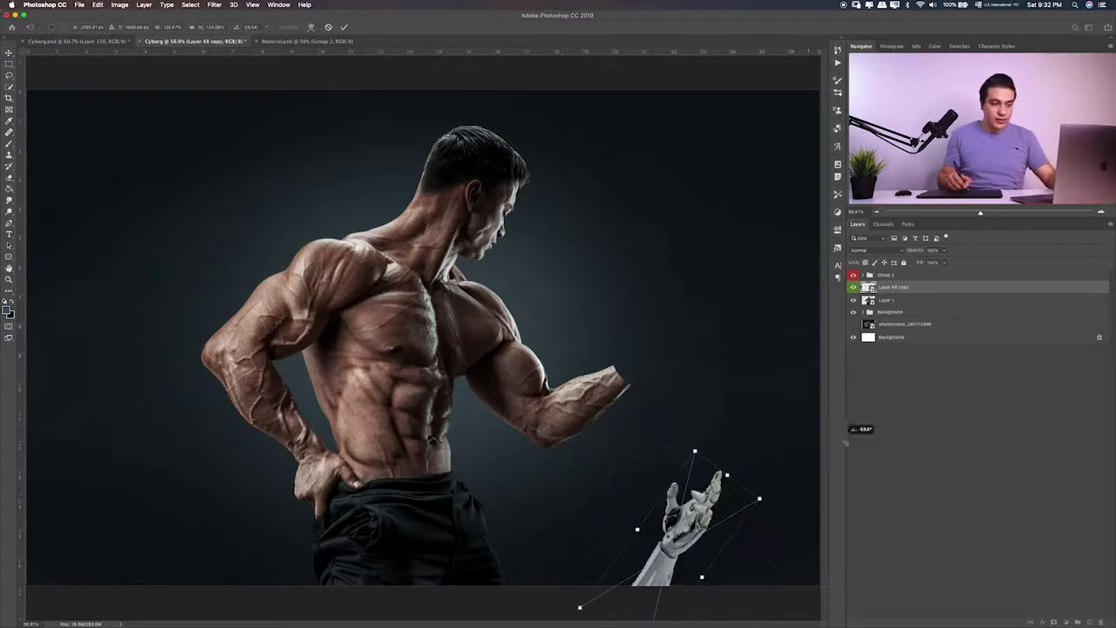
pyautogui.moveTo(667, 479)
pyautogui.mouseDown()
pyautogui.moveTo(650, 310)
pyautogui.moveTo(672, 330)
pyautogui.moveTo(659, 321)
pyautogui.mouseUp()
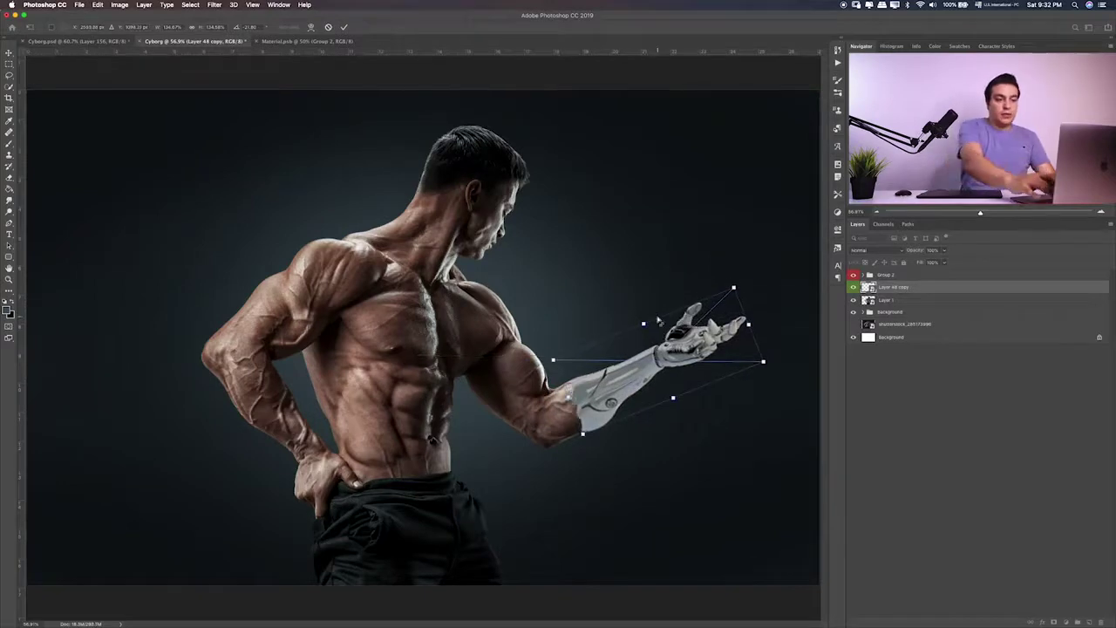
pyautogui.press('super+1')
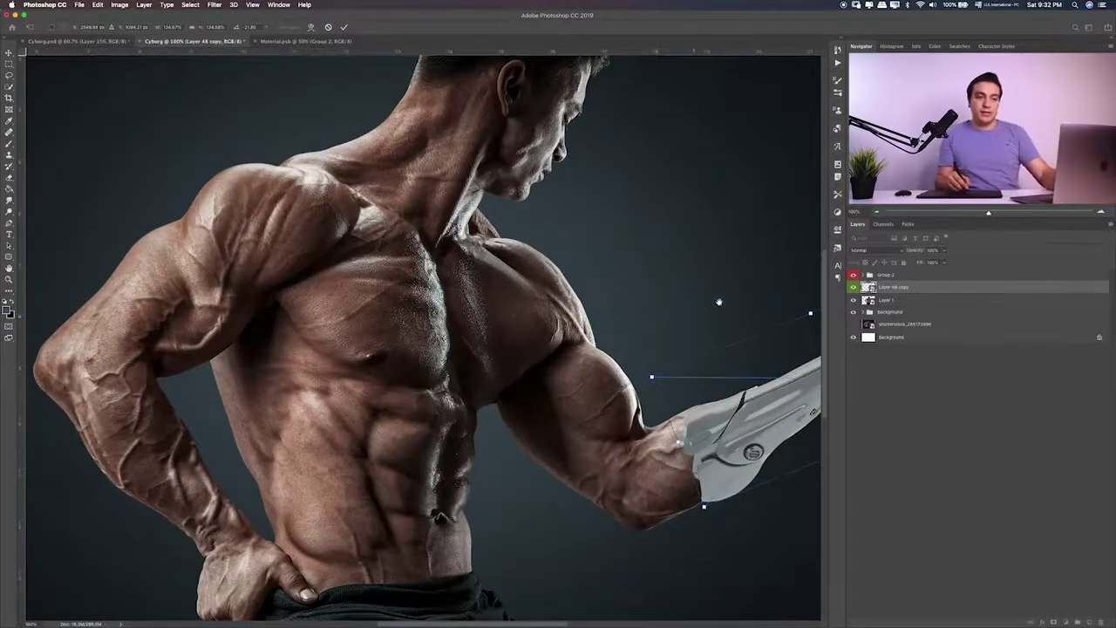
pyautogui.moveTo(719, 302); pyautogui.dragTo(377, 283)
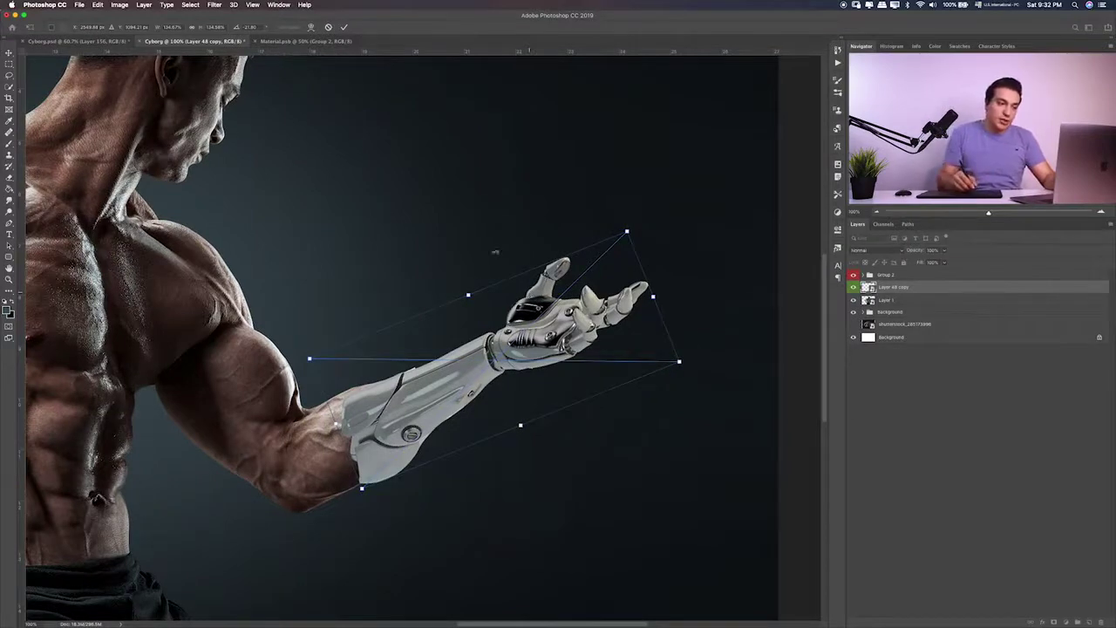
pyautogui.moveTo(523, 349); pyautogui.dragTo(510, 351)
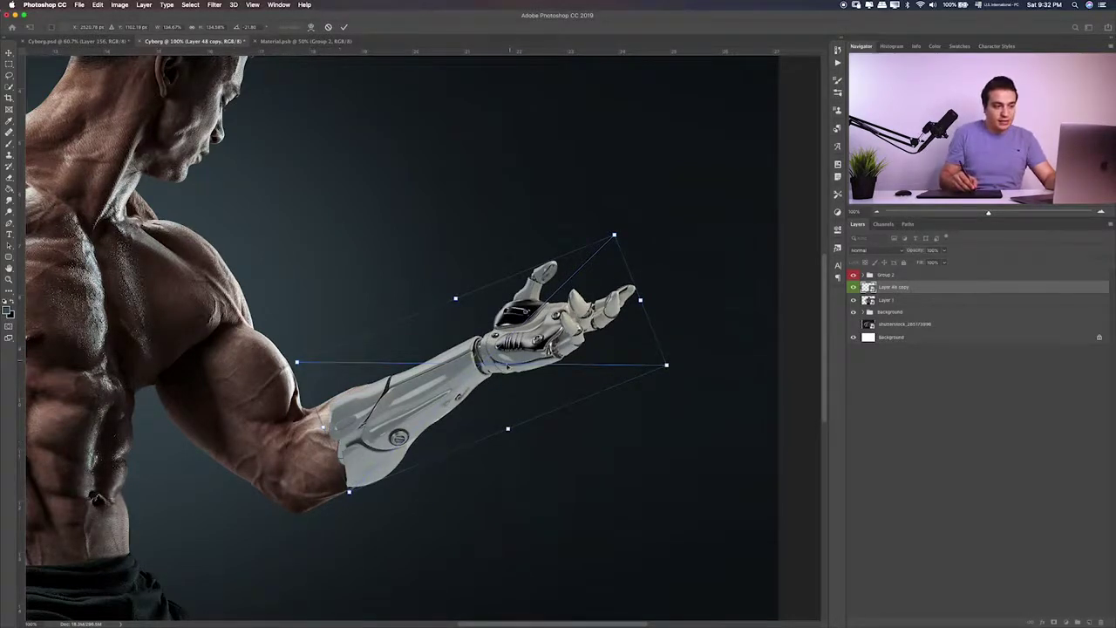
pyautogui.moveTo(521, 351)
pyautogui.mouseDown()
pyautogui.moveTo(538, 344)
pyautogui.moveTo(523, 360)
pyautogui.mouseUp()
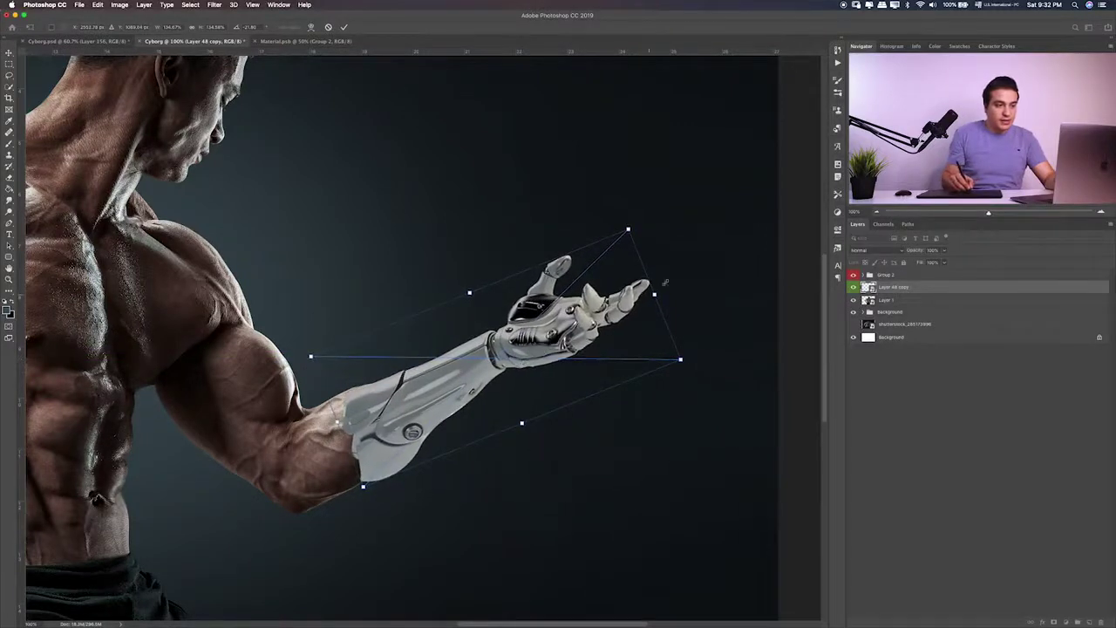
pyautogui.moveTo(672, 277); pyautogui.dragTo(669, 272)
pyautogui.moveTo(585, 322); pyautogui.dragTo(565, 307)
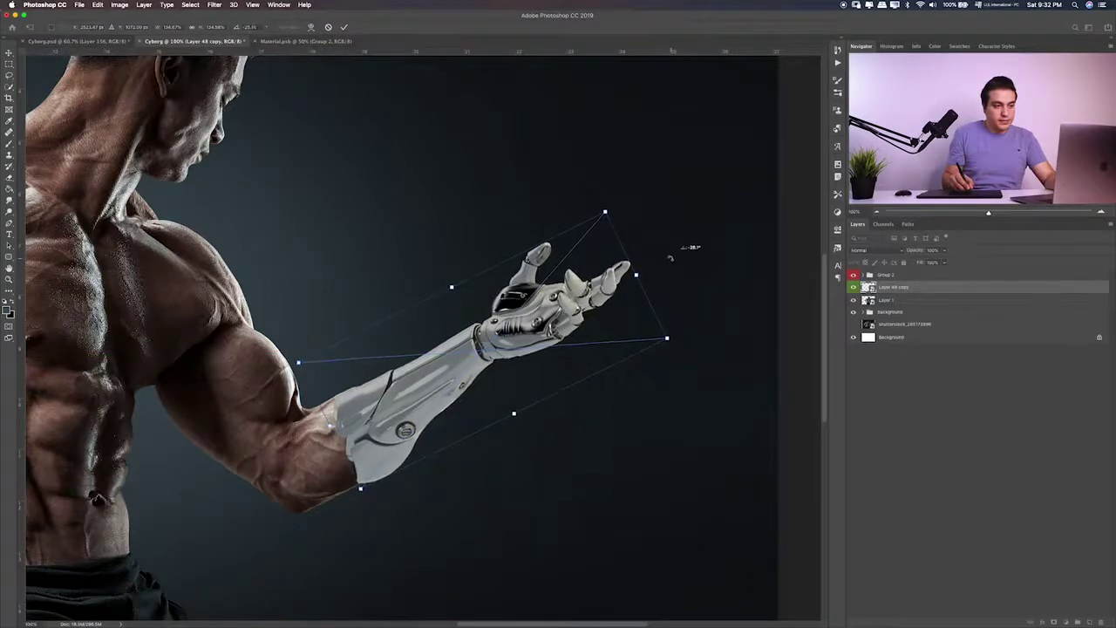
pyautogui.moveTo(672, 260); pyautogui.dragTo(689, 248)
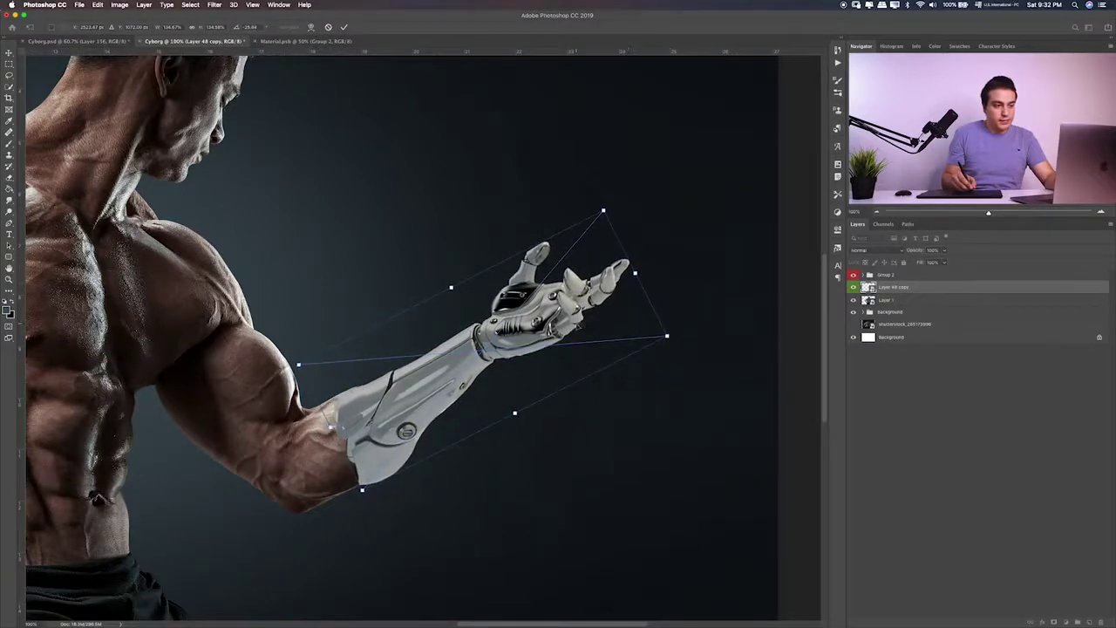
pyautogui.moveTo(578, 325); pyautogui.dragTo(579, 326)
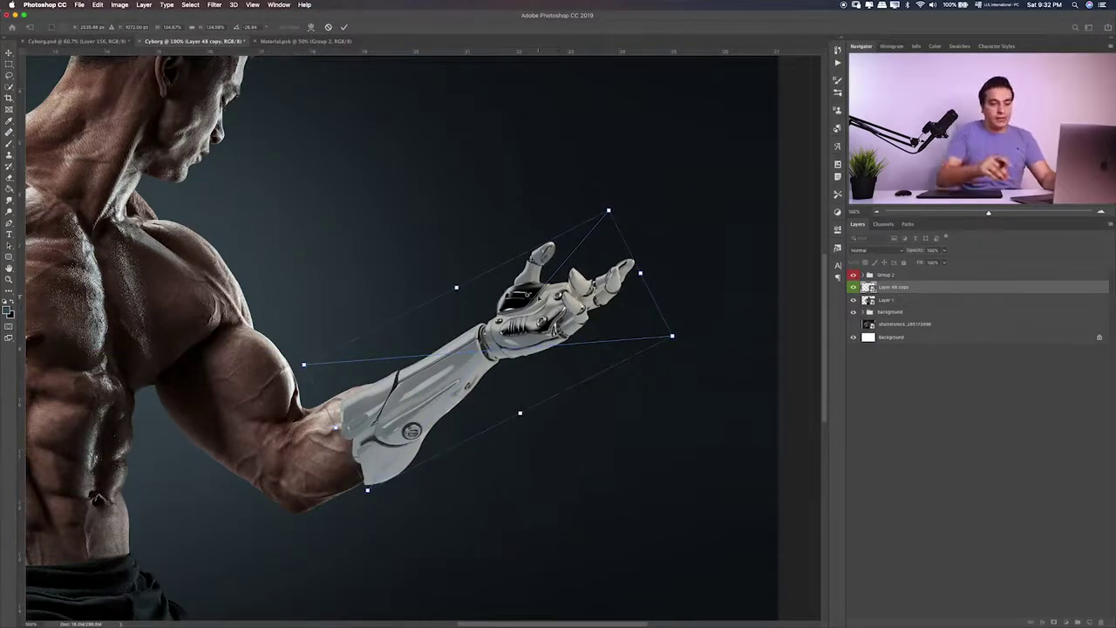
pyautogui.press('Return')
pyautogui.hotkey('ctrl', '+')
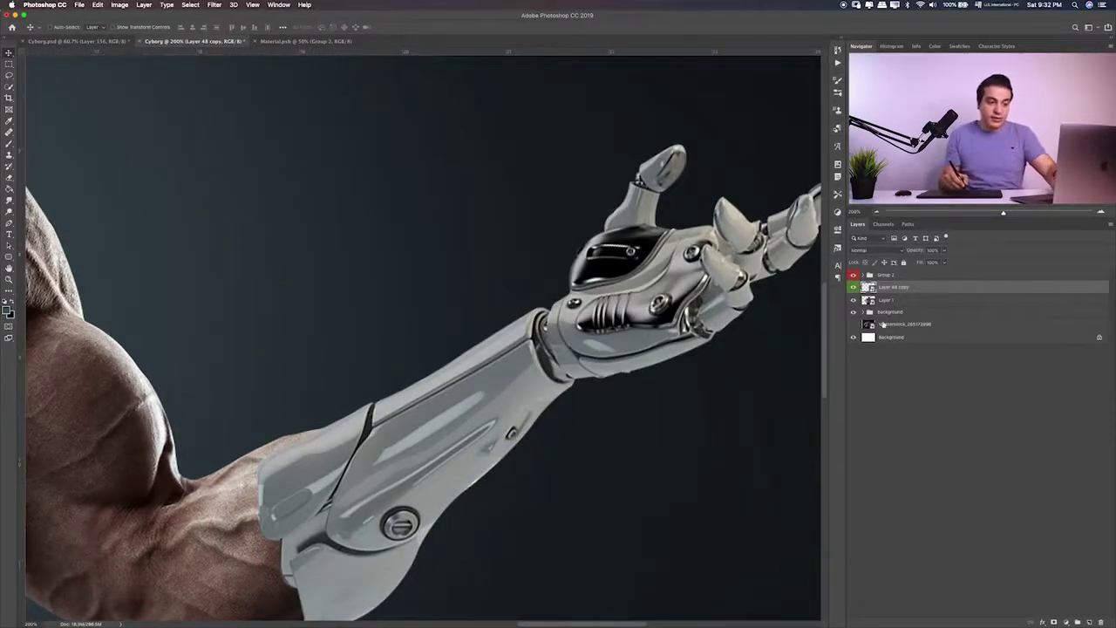
# Add a layer mask to Layer 48 copy and select the plating's rear end with a pen outline
pyautogui.hotkey('ctrl', '-')
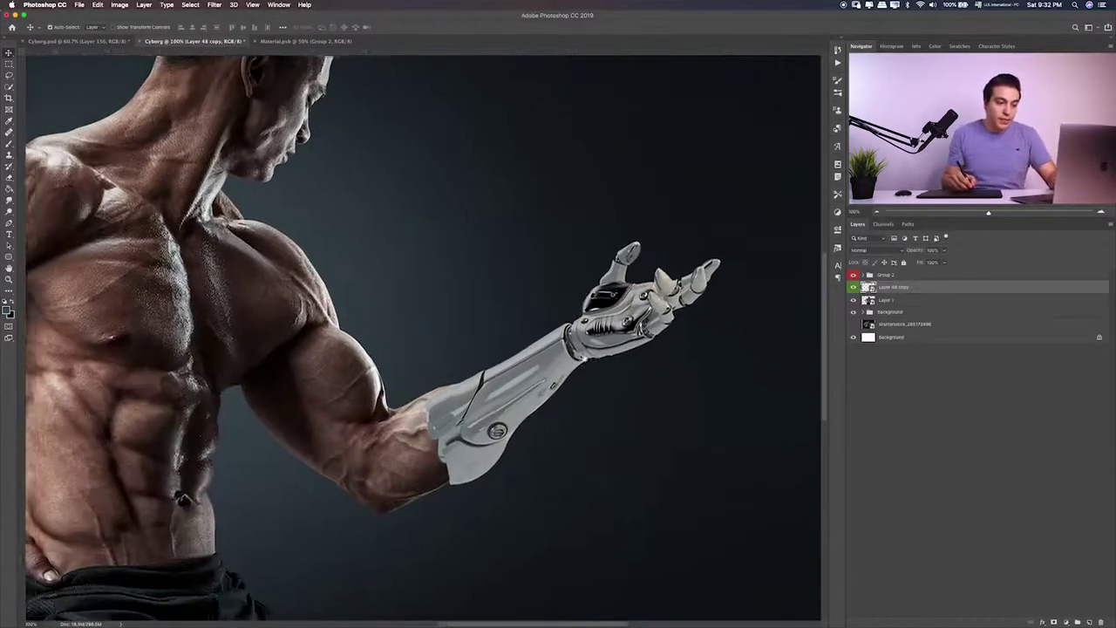
pyautogui.hotkey('ctrl', '+')
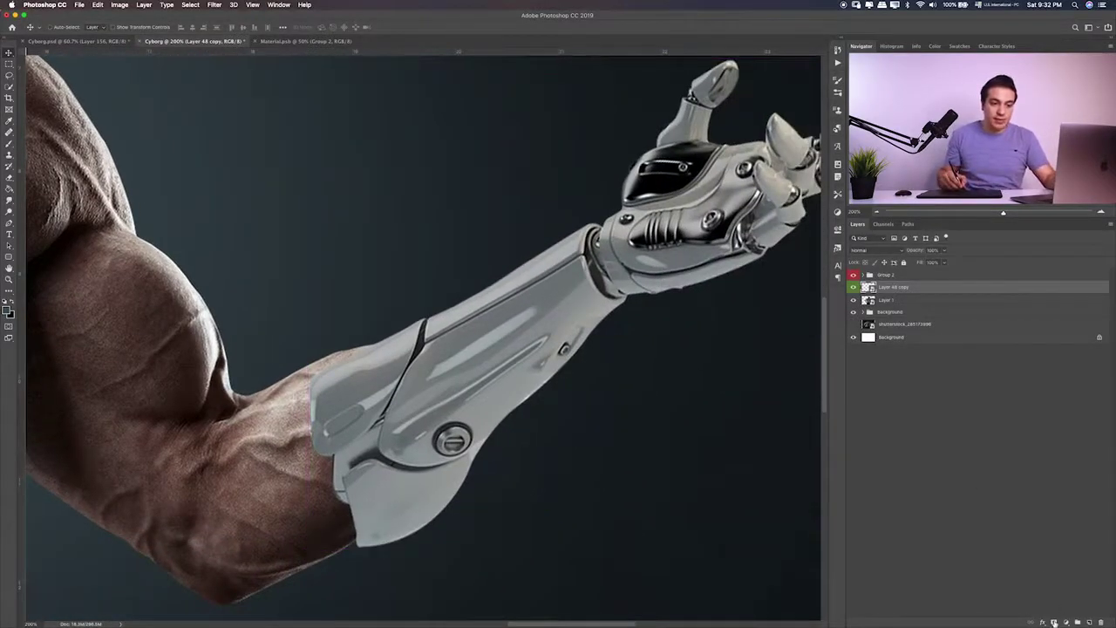
pyautogui.click(1055, 622)
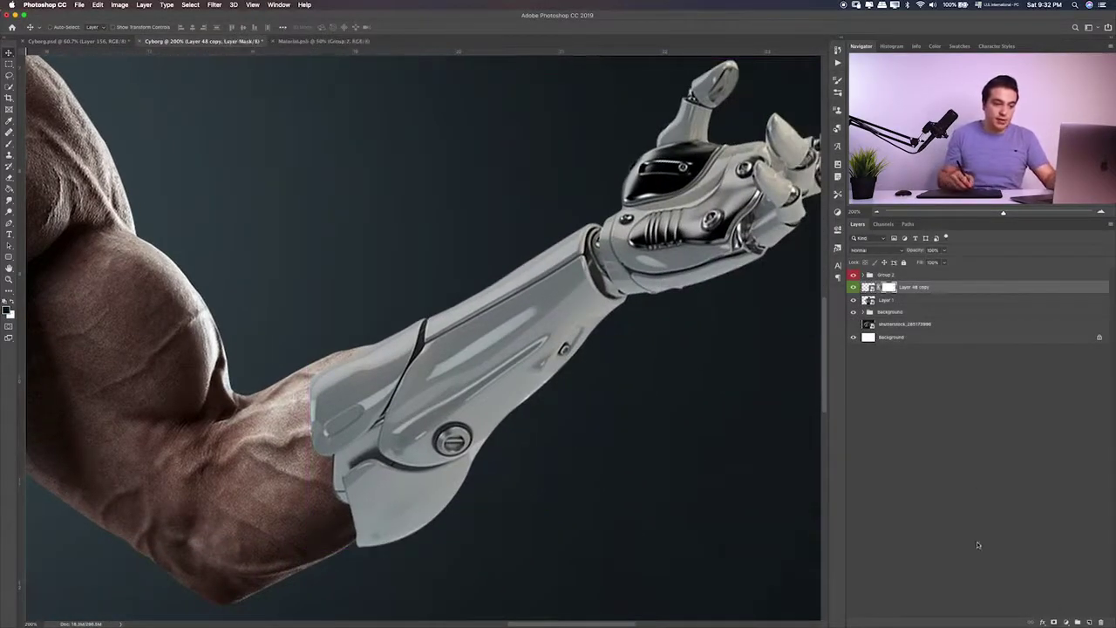
pyautogui.click(9, 225)
pyautogui.click(491, 442)
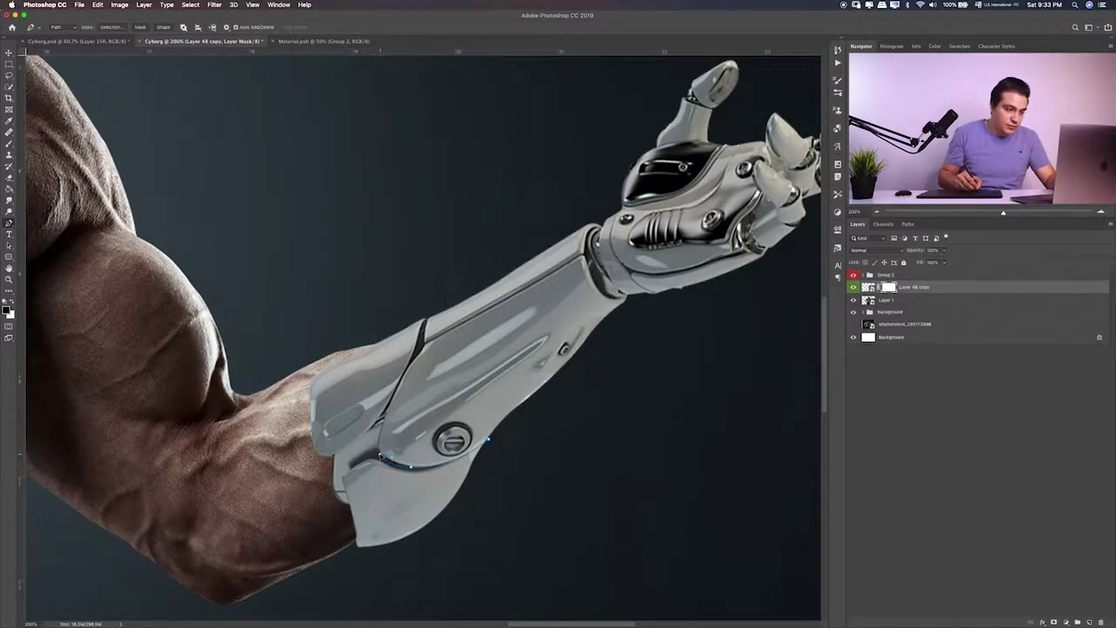
pyautogui.click(411, 367)
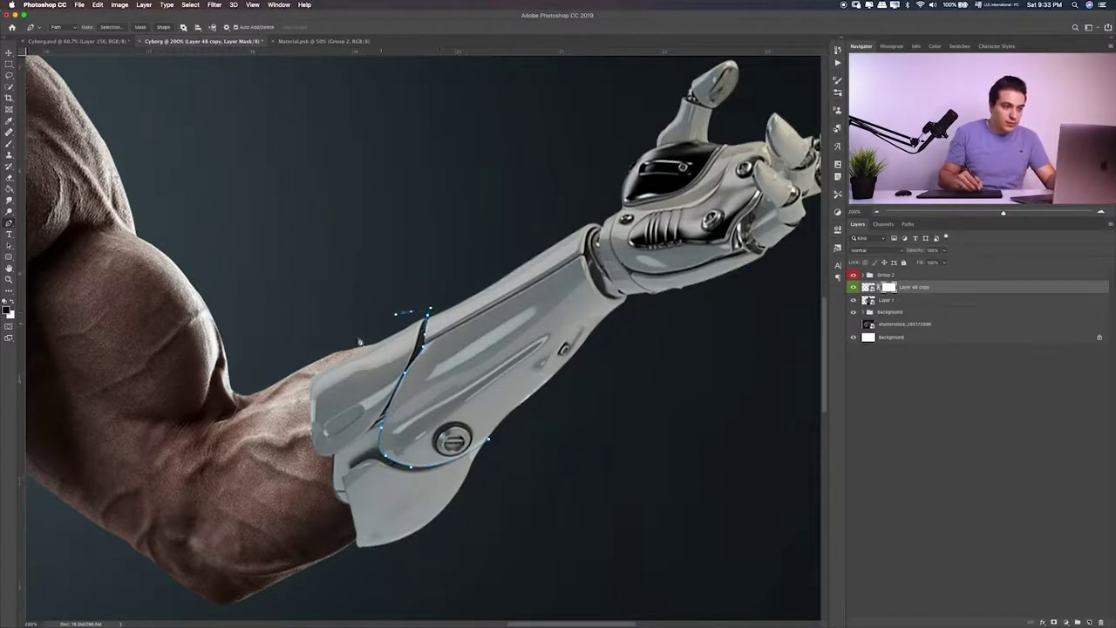
pyautogui.click(338, 351)
pyautogui.click(456, 538)
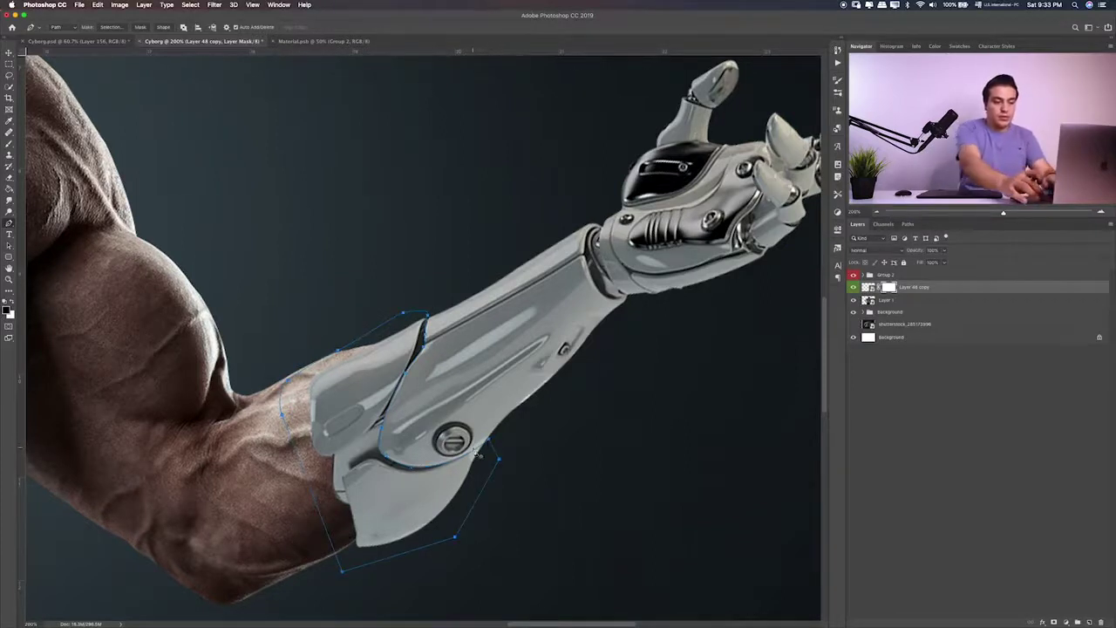
pyautogui.click(474, 451)
pyautogui.hotkey('ctrl', 'Return')
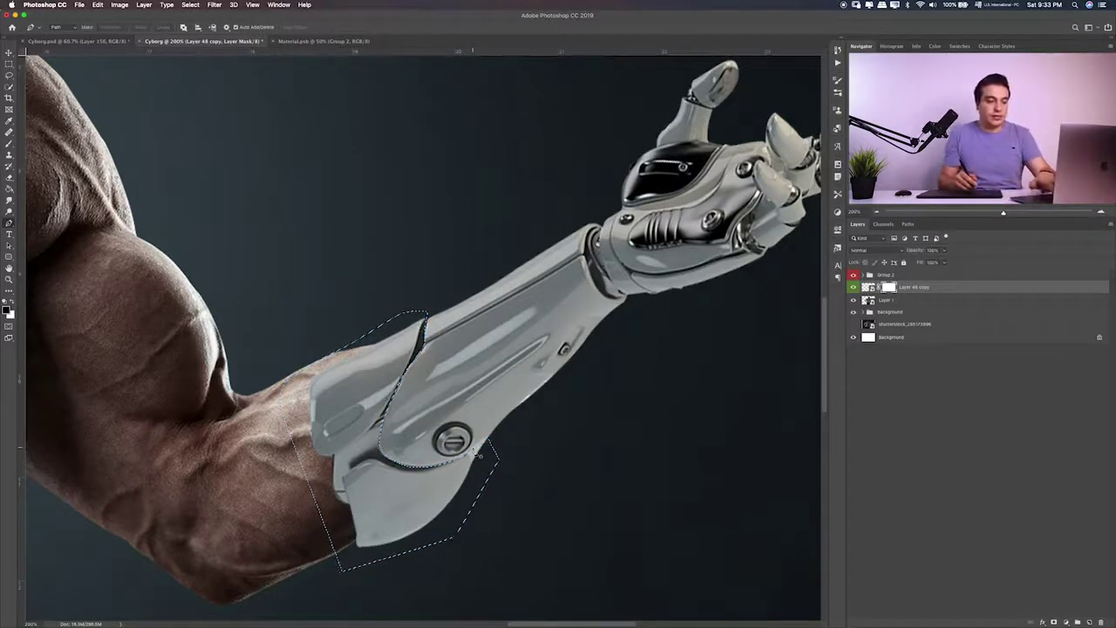
# Paint out the selected plating on the mask, then retarget the arm layer's pixels
pyautogui.press('b')
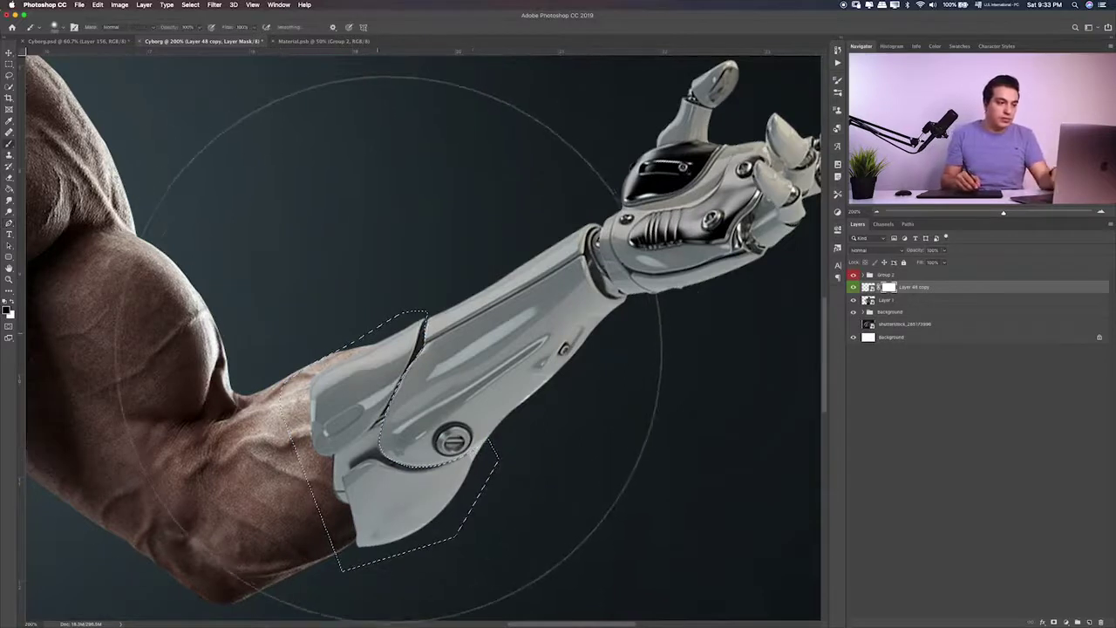
pyautogui.click(384, 384)
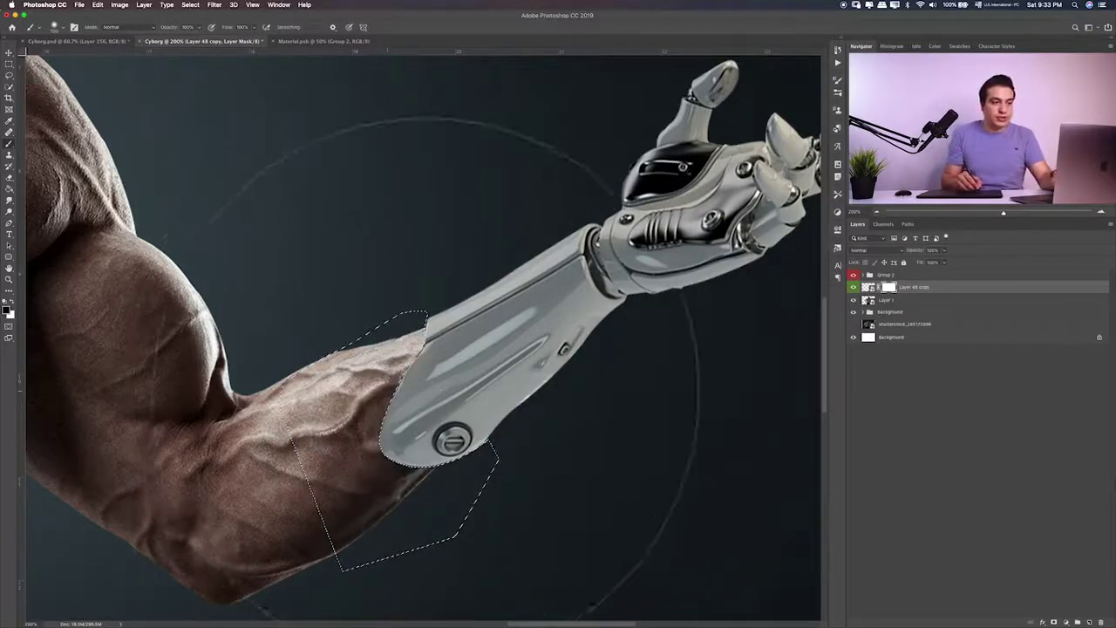
pyautogui.press('m')
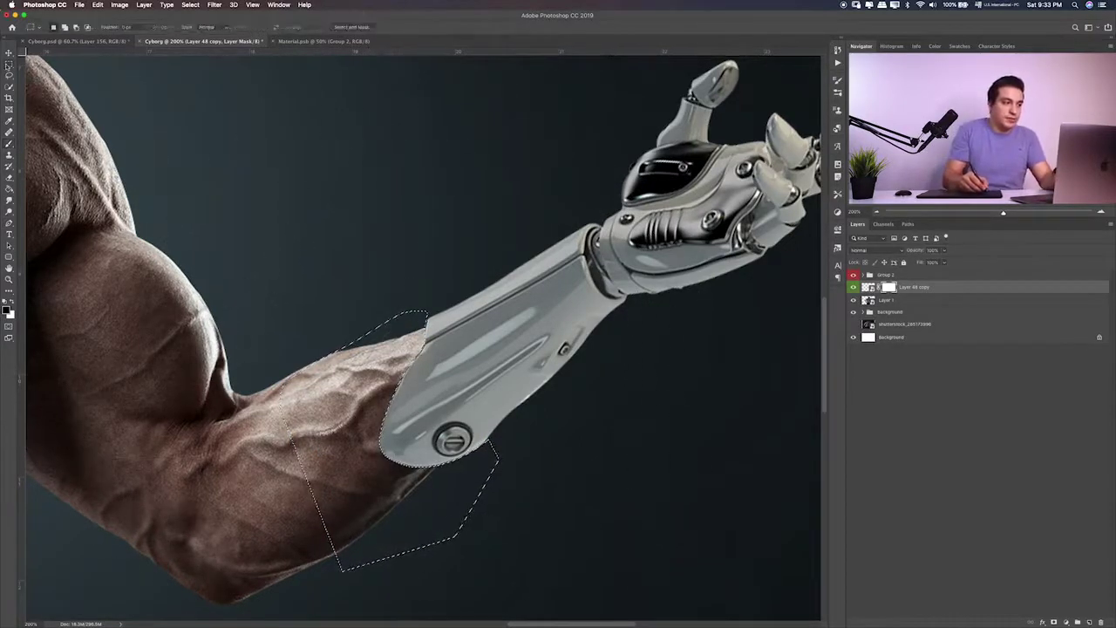
pyautogui.click(149, 135)
pyautogui.moveTo(511, 270); pyautogui.dragTo(474, 301)
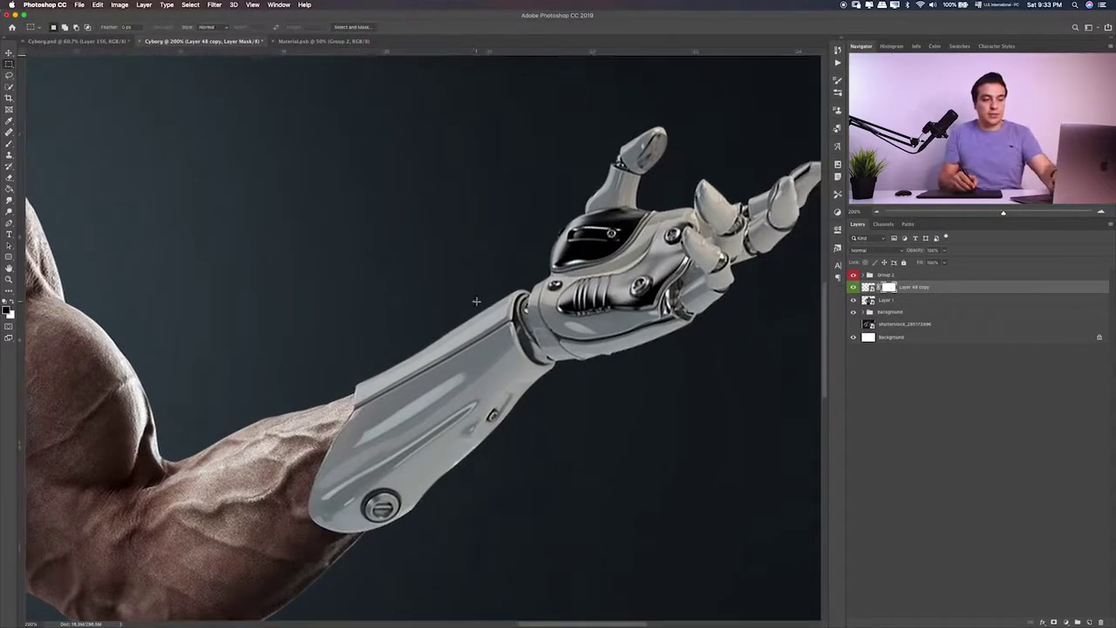
pyautogui.hotkey('ctrl', '-')
pyautogui.hotkey('ctrl', '-')
pyautogui.hotkey('ctrl', '-')
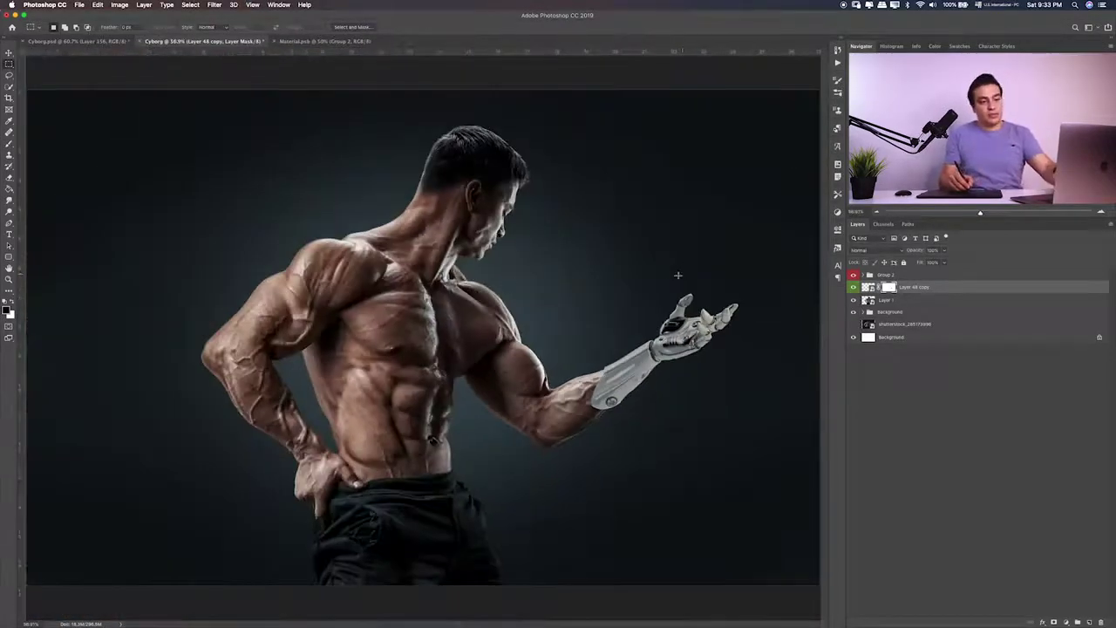
pyautogui.hotkey('ctrl', '+')
pyautogui.hotkey('ctrl', '+')
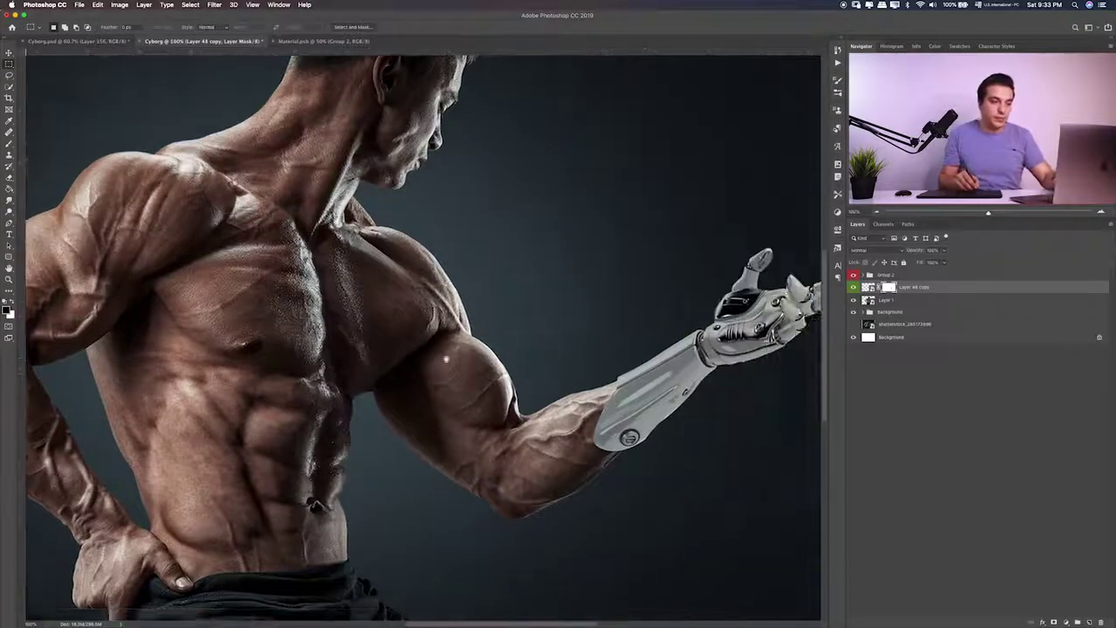
pyautogui.hscroll(5, 648, 361)
pyautogui.click(868, 289)
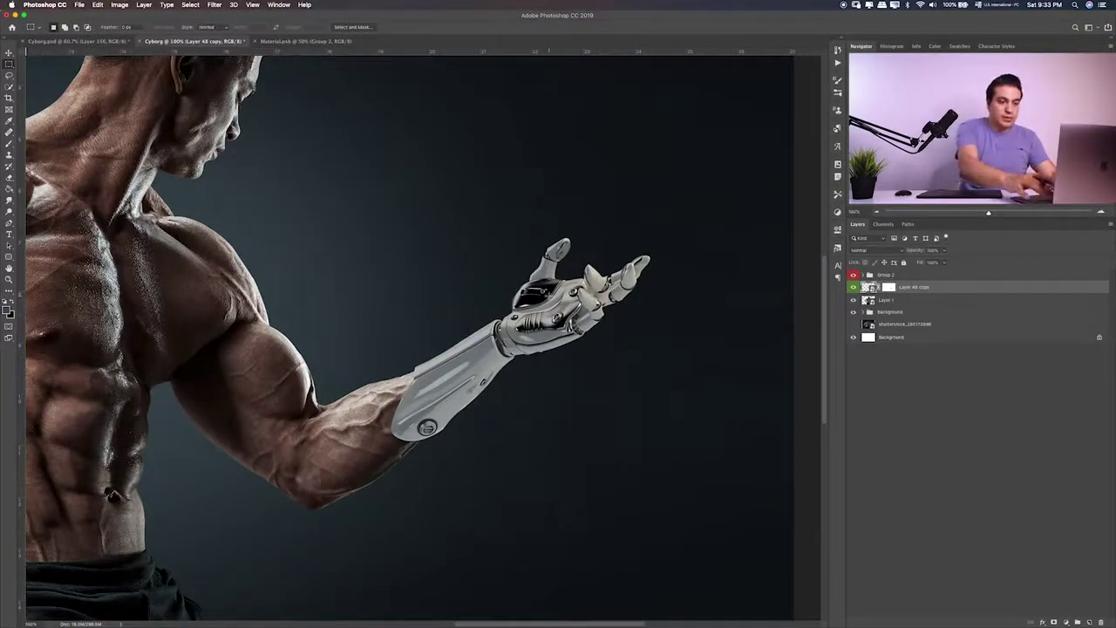
pyautogui.hotkey('ctrl', '+')
pyautogui.hscroll(2, 499, 294)
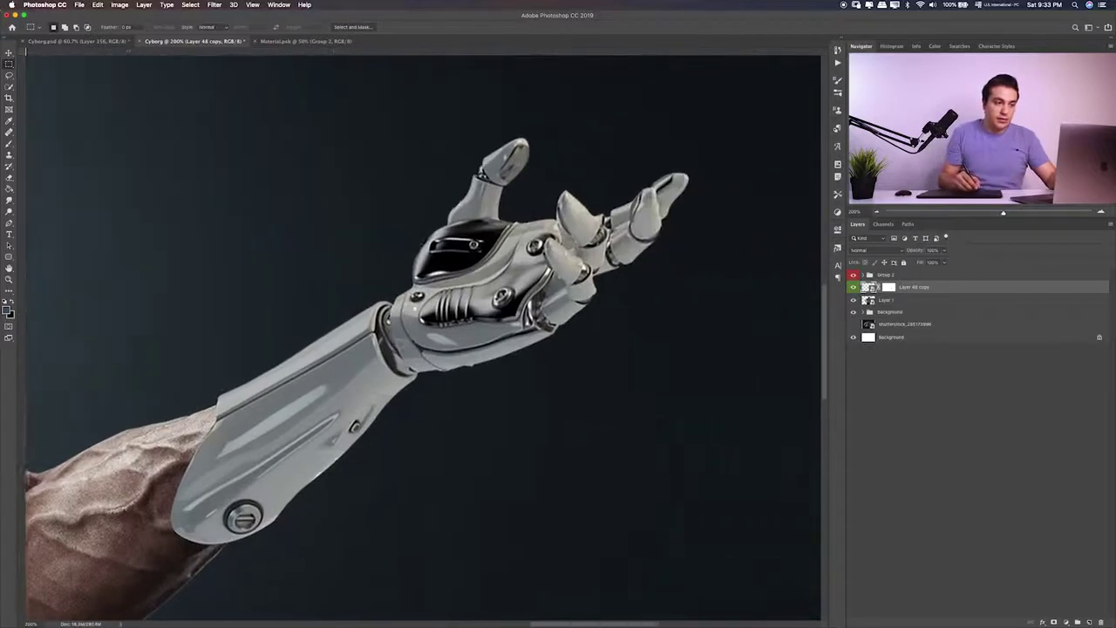
pyautogui.hscroll(3, 499, 294)
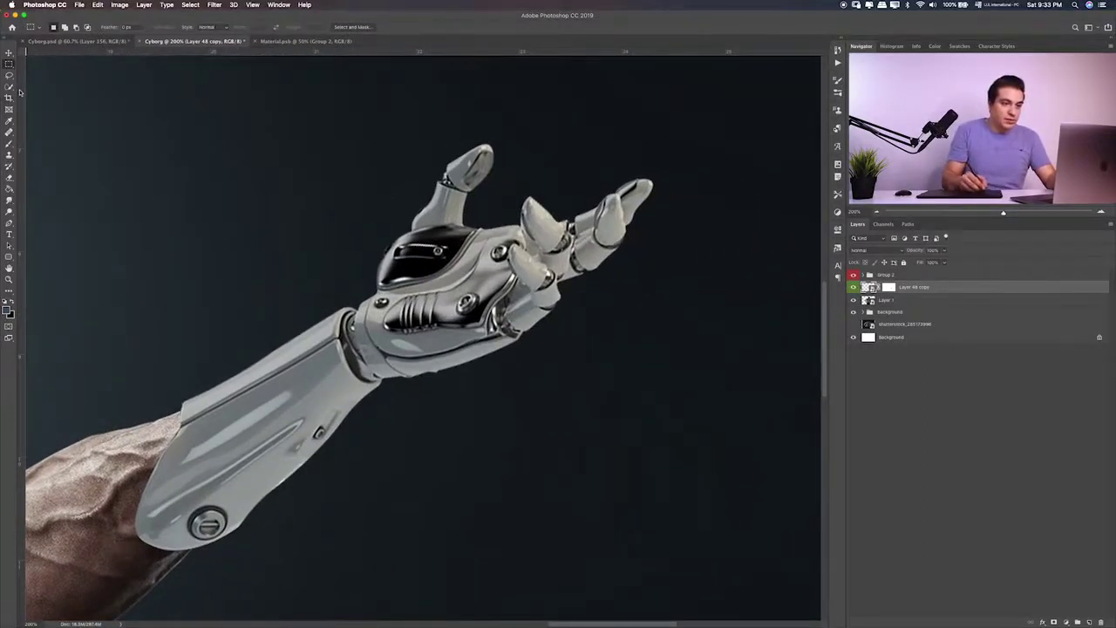
# Duplicate Layer 48 copy as Layer 48 copy 2 and scale the duplicate arm up
pyautogui.hotkey('ctrl', 'j')
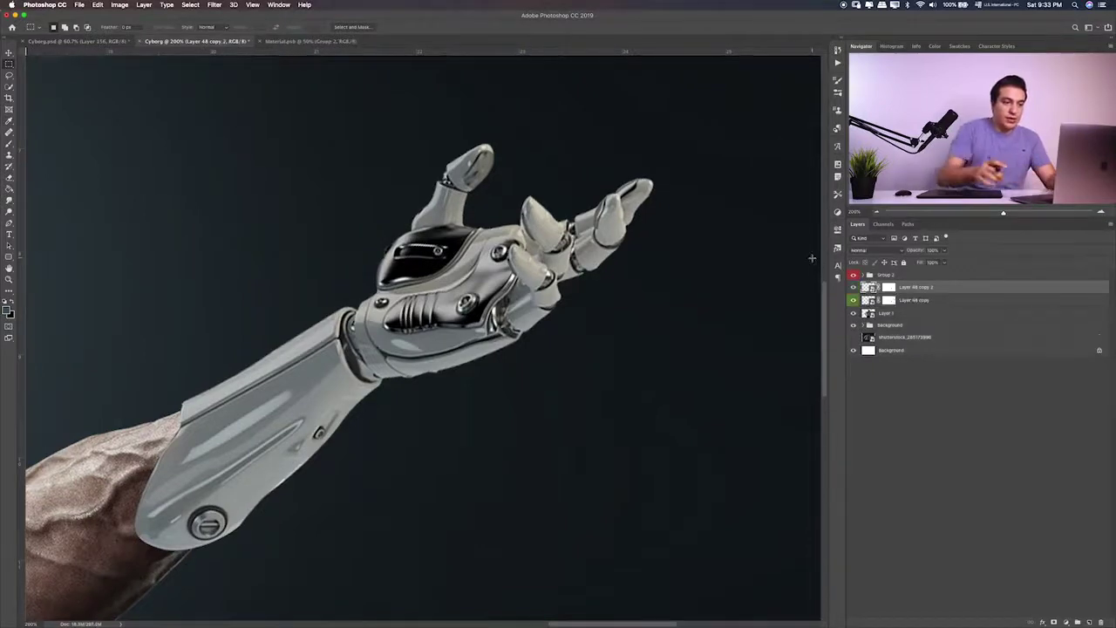
pyautogui.hotkey('ctrl', '-')
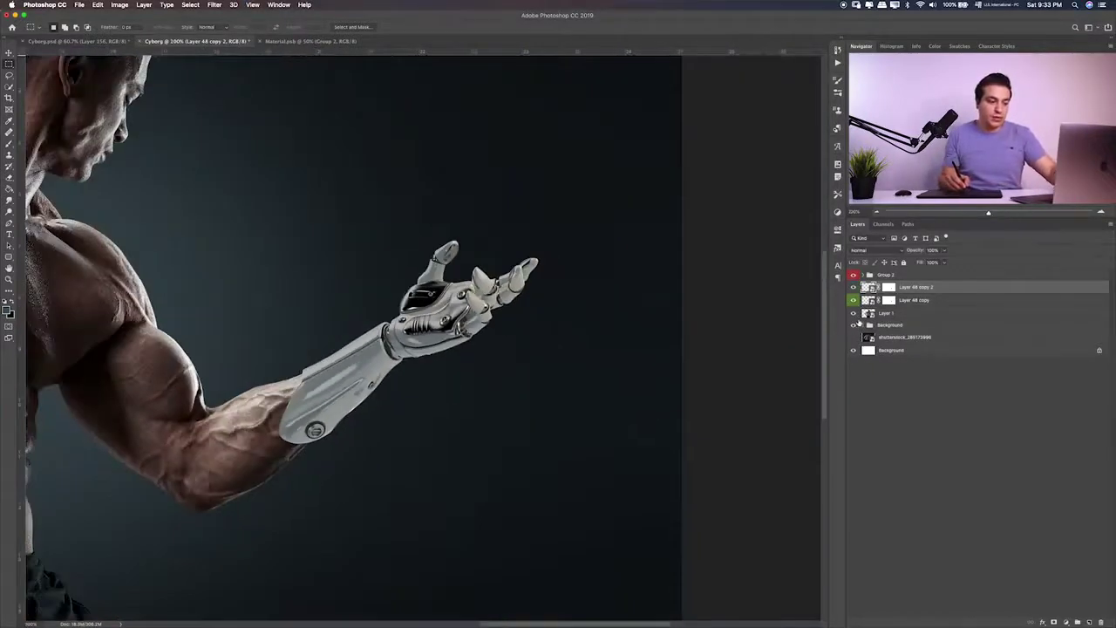
pyautogui.hotkey('ctrl', 't')
pyautogui.moveTo(578, 209)
pyautogui.mouseDown()
pyautogui.moveTo(717, 102)
pyautogui.moveTo(488, 175)
pyautogui.mouseUp()
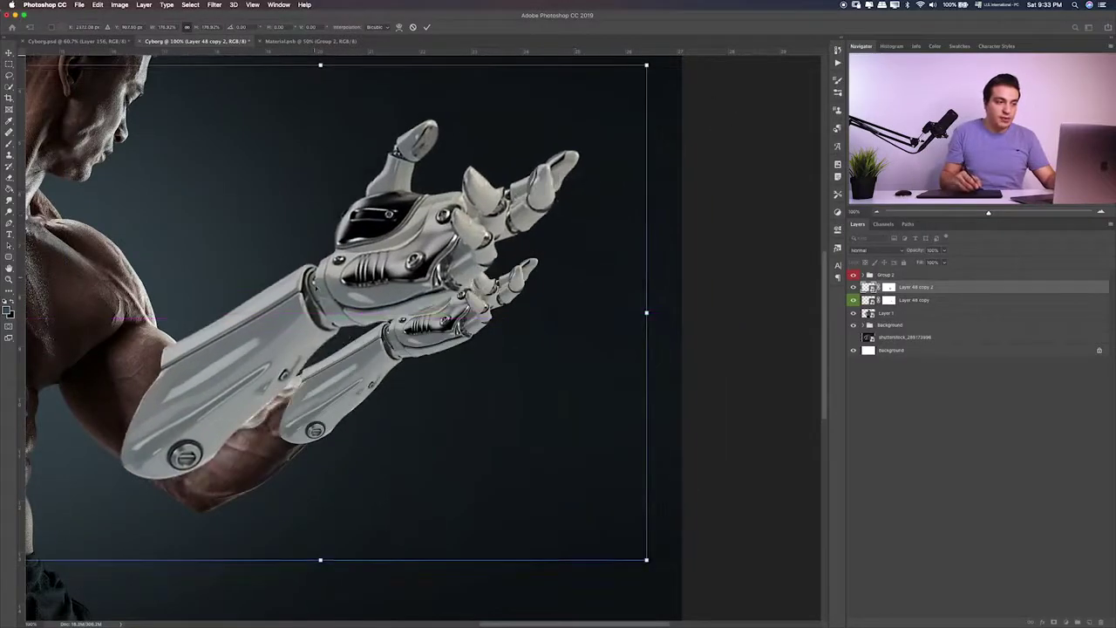
pyautogui.press('Return')
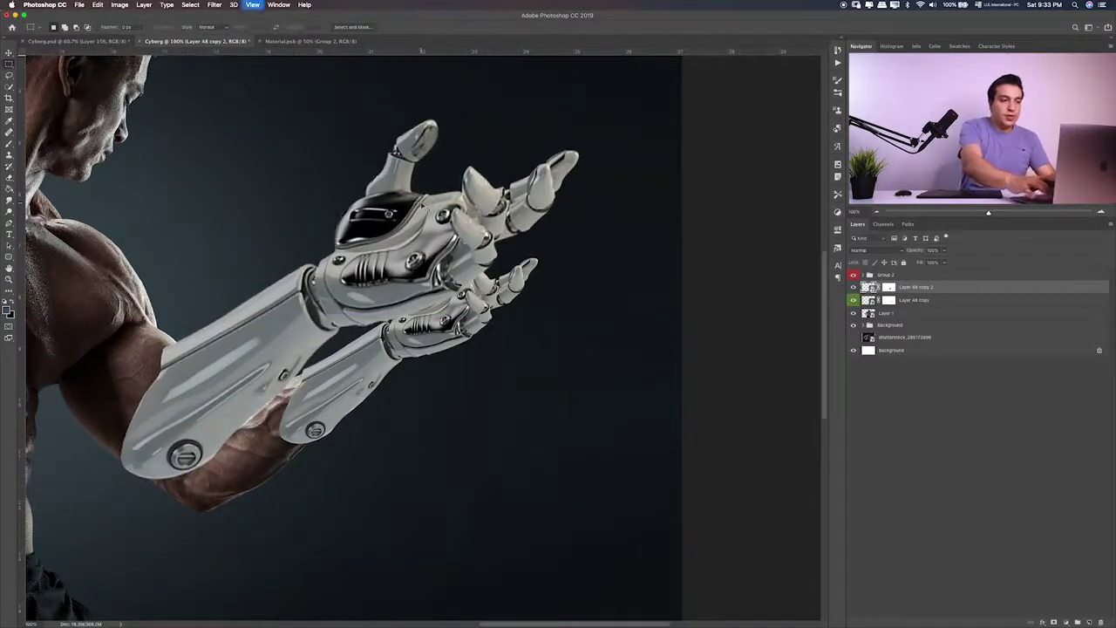
pyautogui.hotkey('ctrl', '+')
pyautogui.hotkey('ctrl', '+')
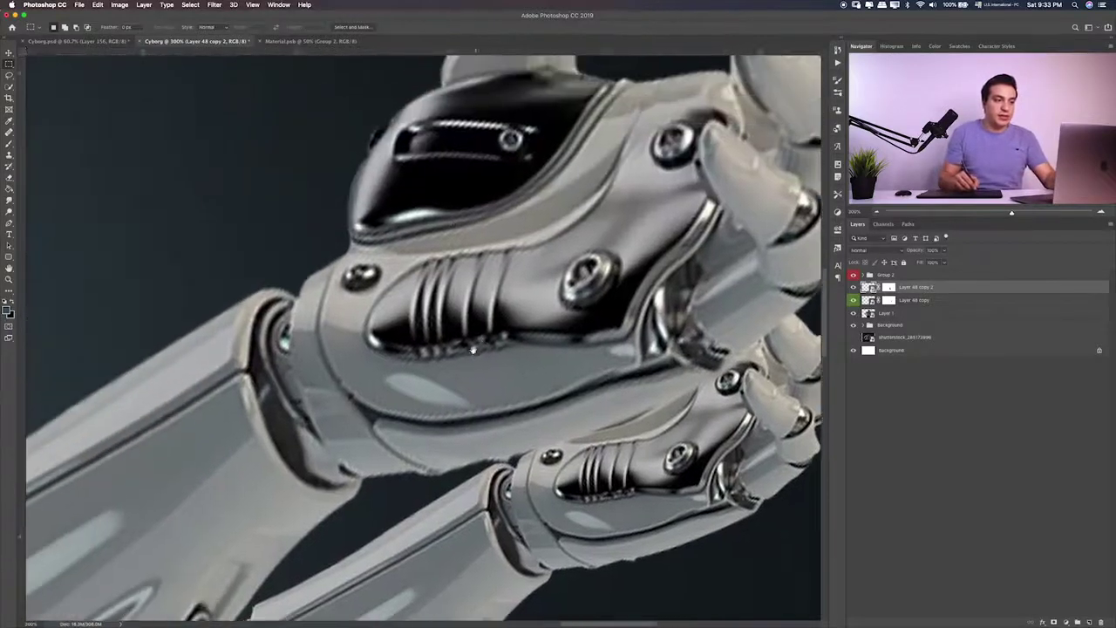
pyautogui.moveTo(472, 350); pyautogui.dragTo(504, 400)
pyautogui.hotkey('ctrl', '-')
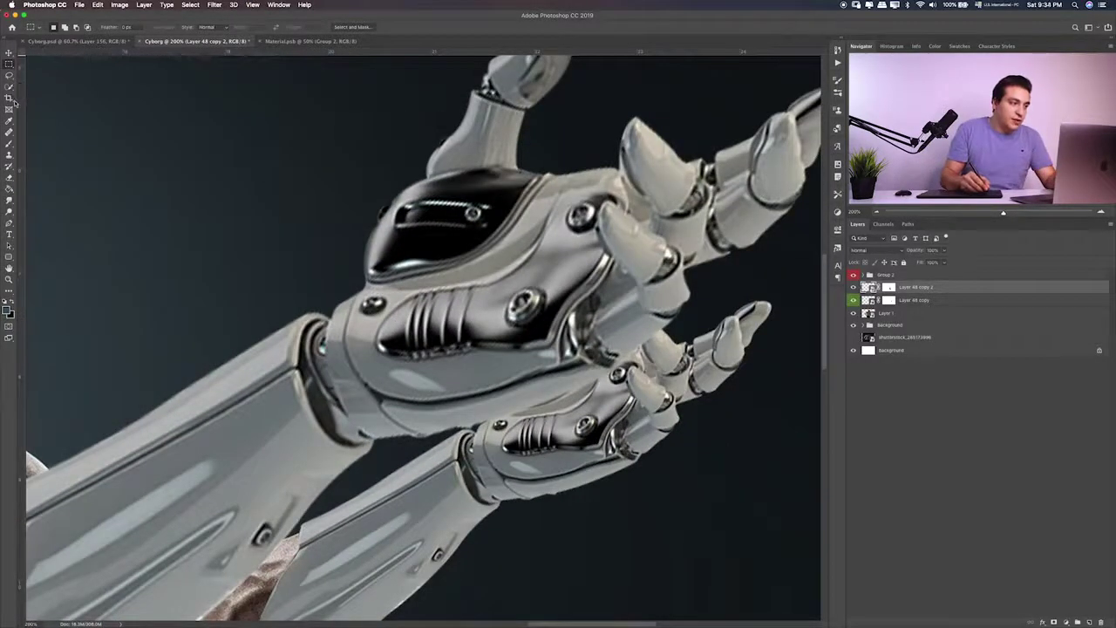
# Trace the enlarged hand from wrist to fingertips with the Pen and copy it to Layer 109
pyautogui.click(10, 225)
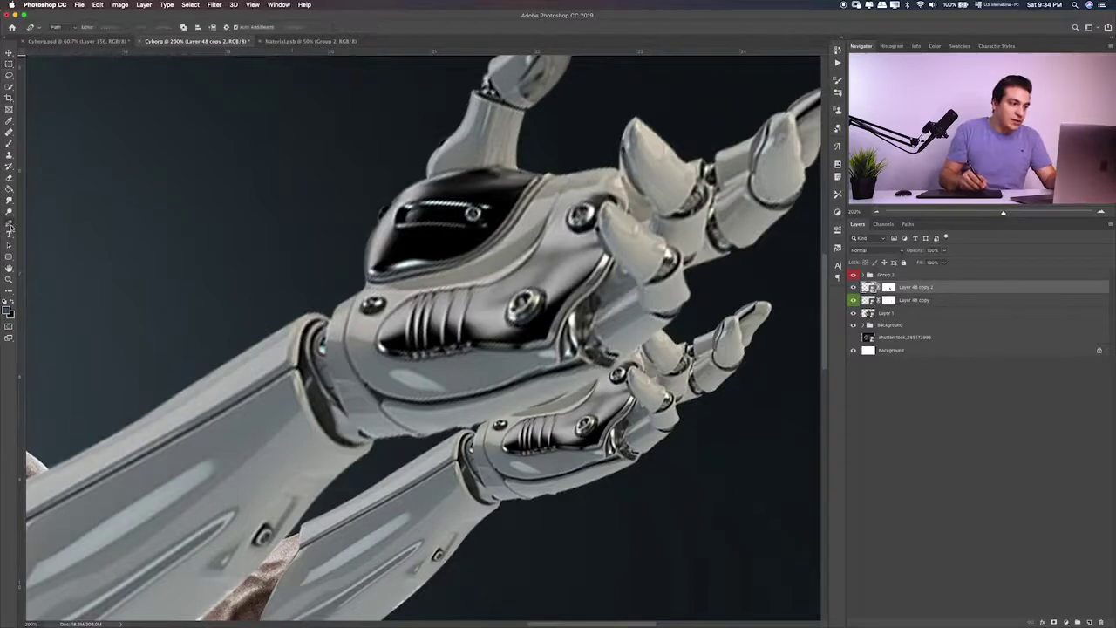
pyautogui.click(333, 300)
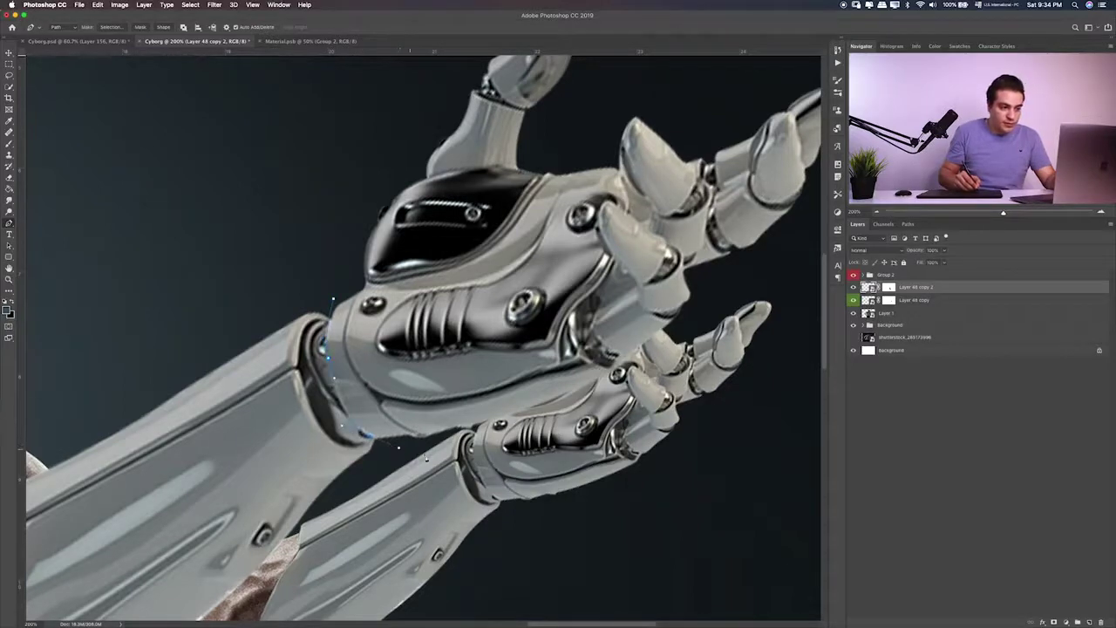
pyautogui.click(634, 440)
pyautogui.scroll(3, 633, 441)
pyautogui.hscroll(5, 633, 441)
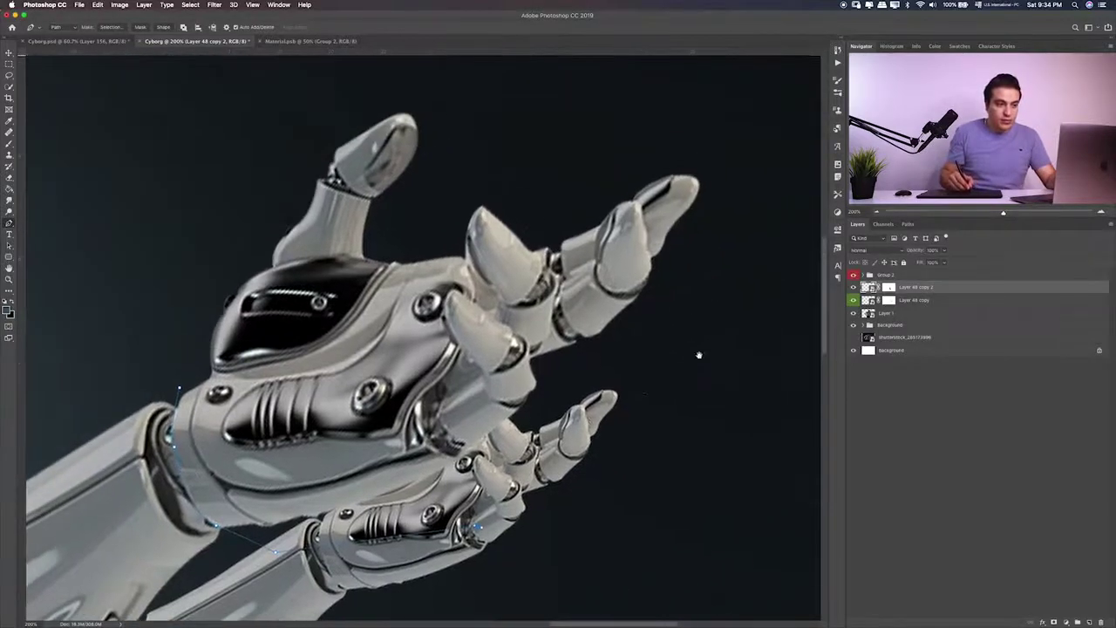
pyautogui.click(706, 354)
pyautogui.click(746, 155)
pyautogui.click(614, 106)
pyautogui.click(412, 88)
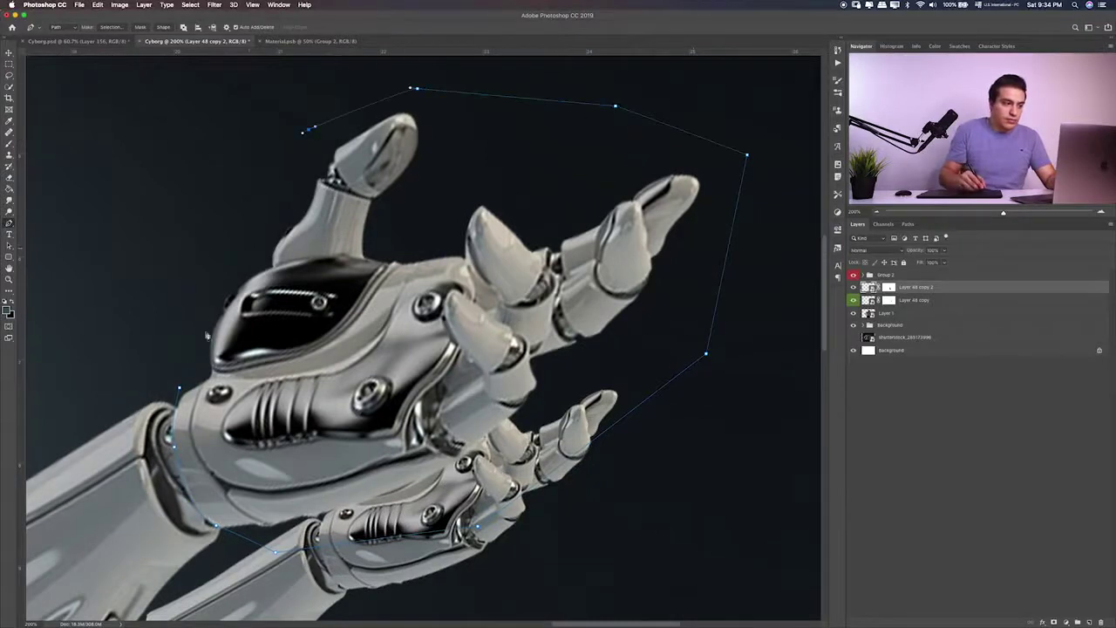
pyautogui.click(180, 387)
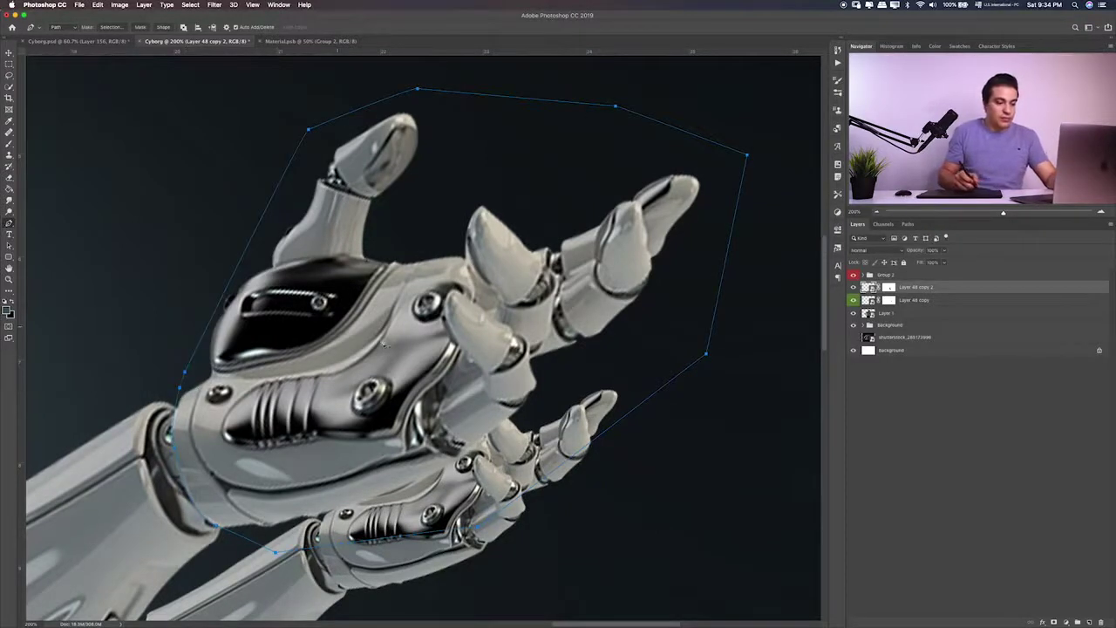
pyautogui.hotkey('ctrl', 'Return')
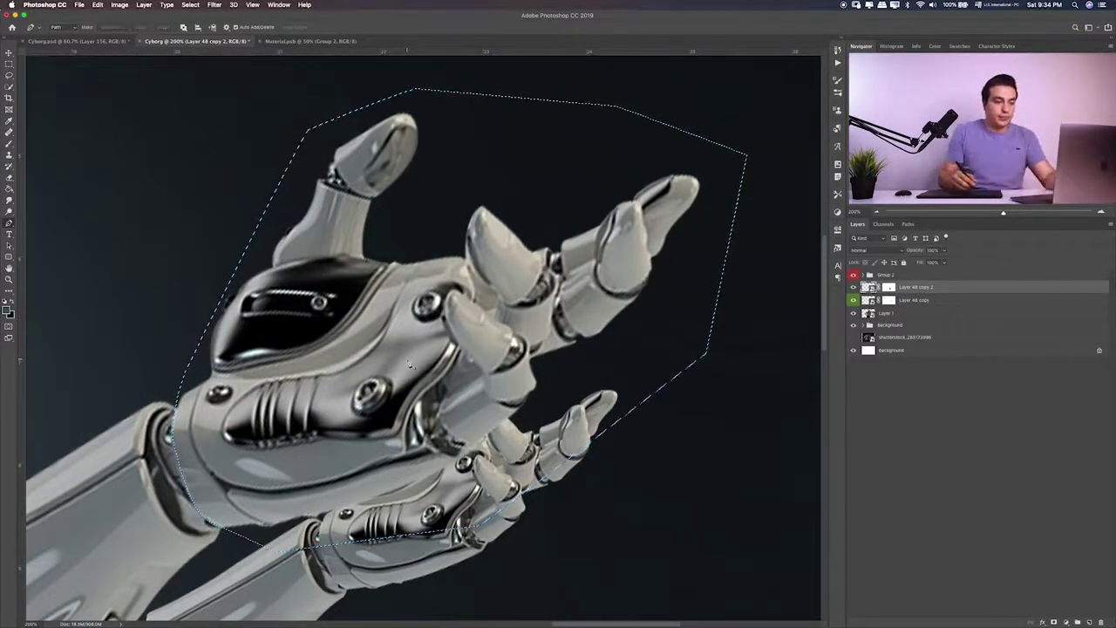
pyautogui.hotkey('ctrl', 'j')
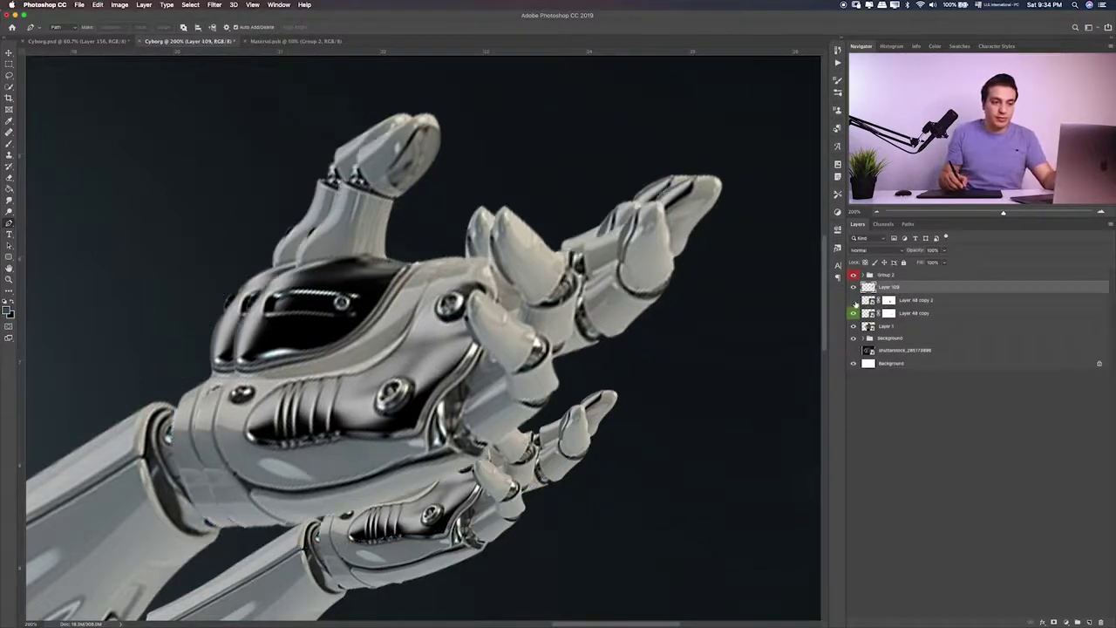
# Hide Layer 48 copy 2 and convert Layer 109 into a smart object
pyautogui.click(854, 300)
pyautogui.rightClick(941, 288)
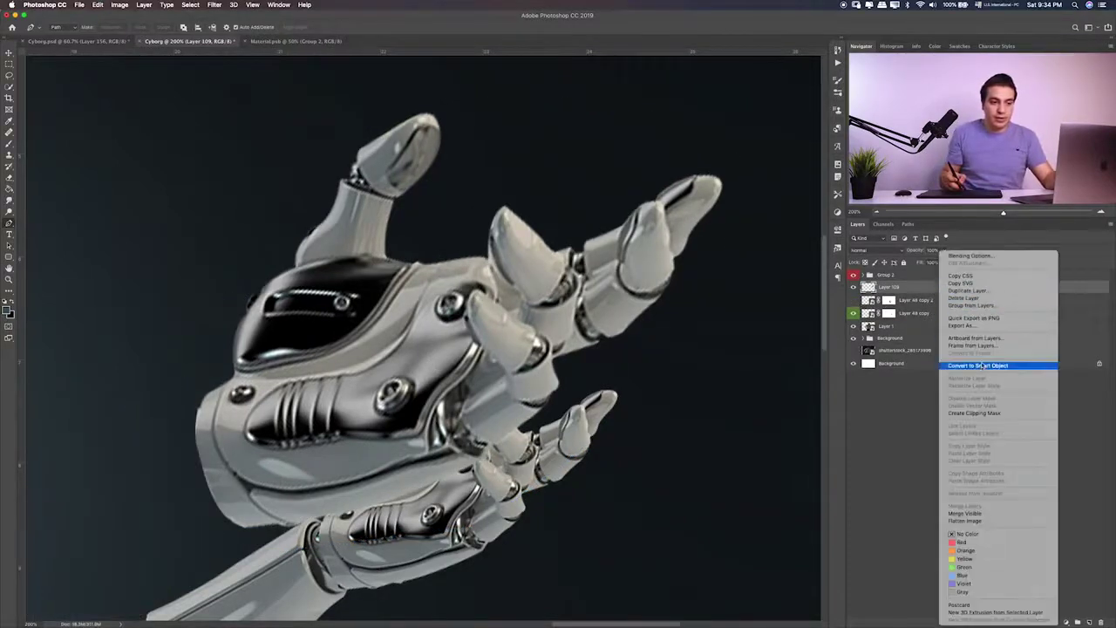
pyautogui.click(983, 364)
# Rotate the hand about 27° counter-clockwise, shrink it to about 64% and place it on the wrist
pyautogui.hotkey('ctrl', 't')
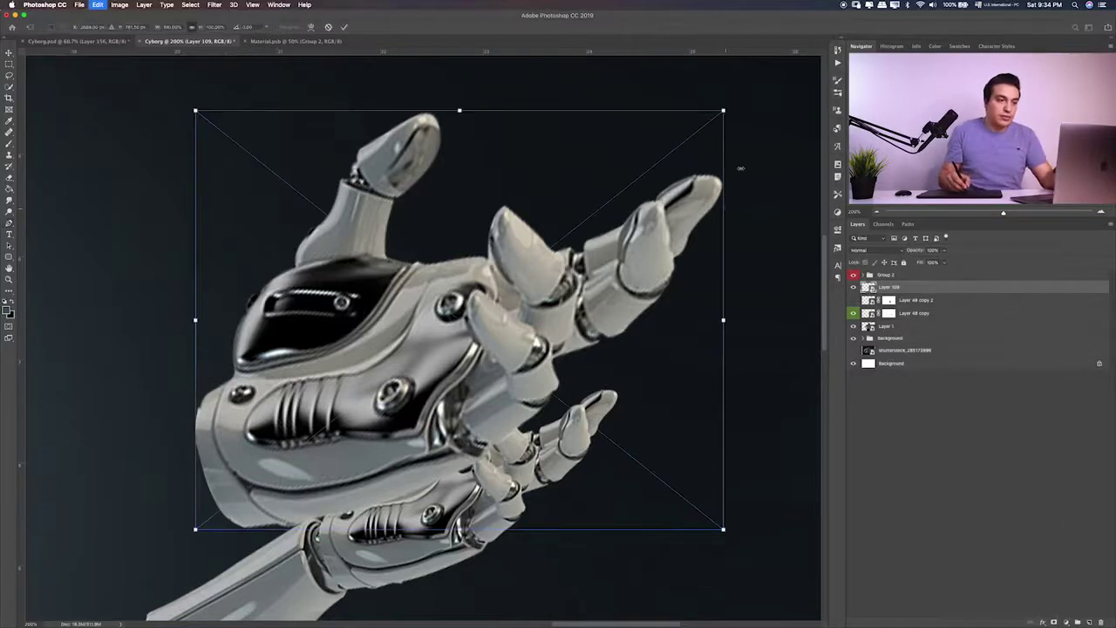
pyautogui.moveTo(737, 170); pyautogui.dragTo(765, 321)
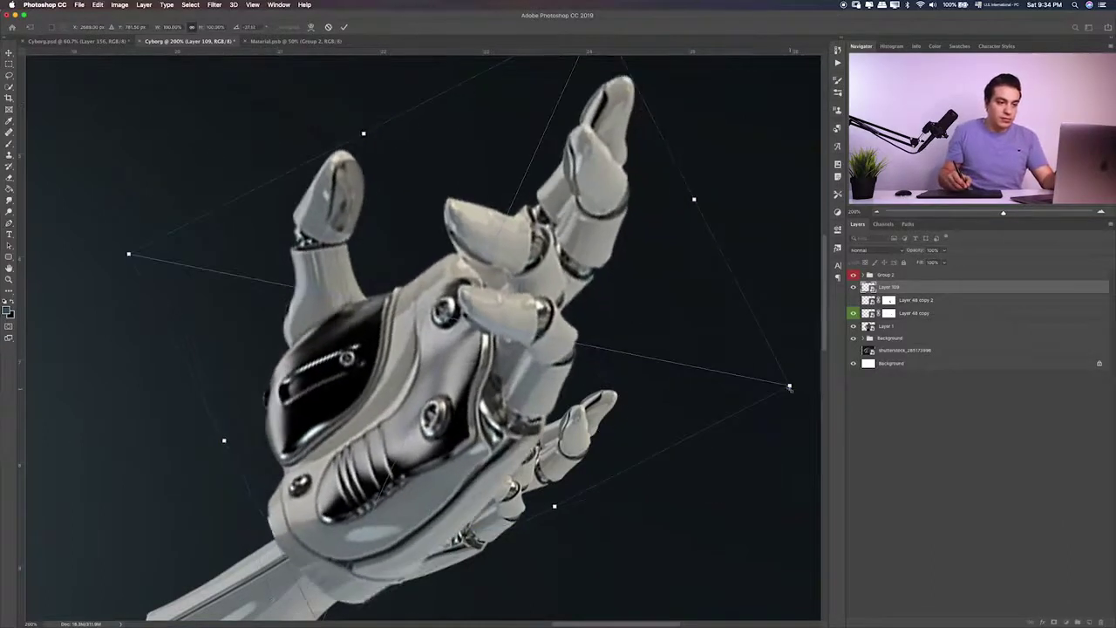
pyautogui.moveTo(789, 387); pyautogui.dragTo(593, 382)
pyautogui.moveTo(511, 349); pyautogui.dragTo(551, 442)
pyautogui.moveTo(678, 444)
pyautogui.mouseDown()
pyautogui.moveTo(595, 417)
pyautogui.moveTo(602, 429)
pyautogui.mouseUp()
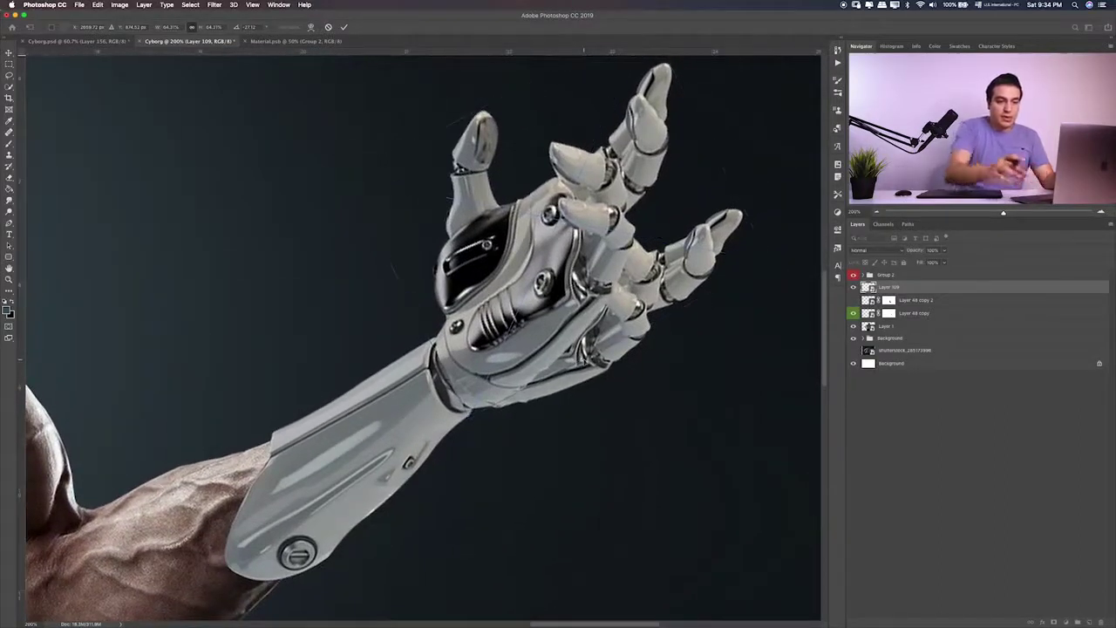
pyautogui.press('Return')
# Delete Layer 48 copy 2 and mask out the old ring-finger tip with a small brush
pyautogui.press('p')
pyautogui.click(889, 300)
pyautogui.press('Delete')
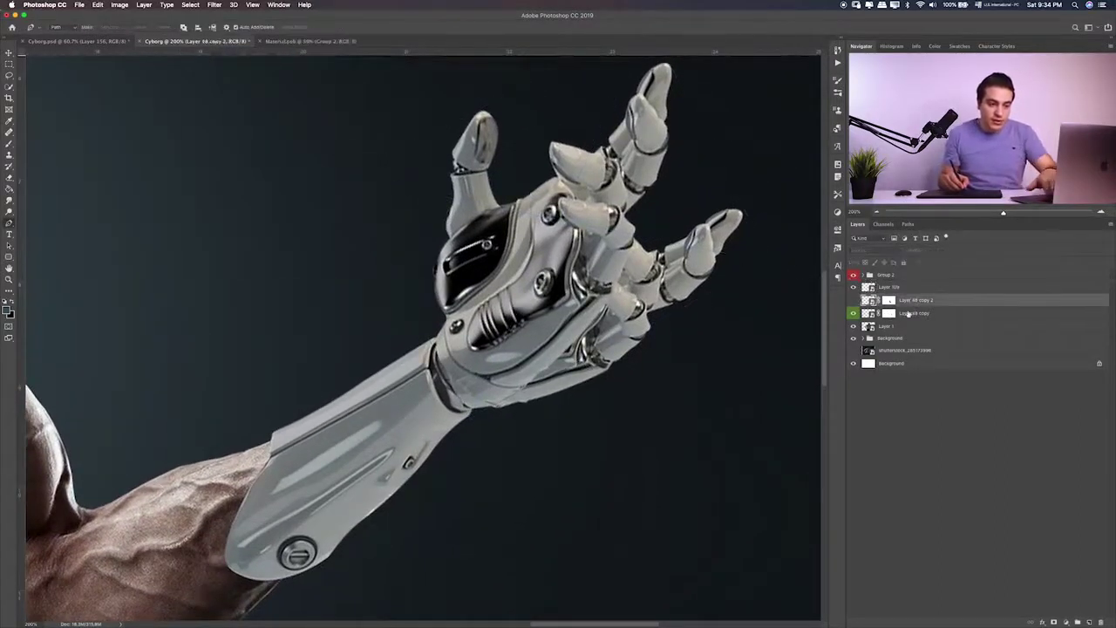
pyautogui.press('b')
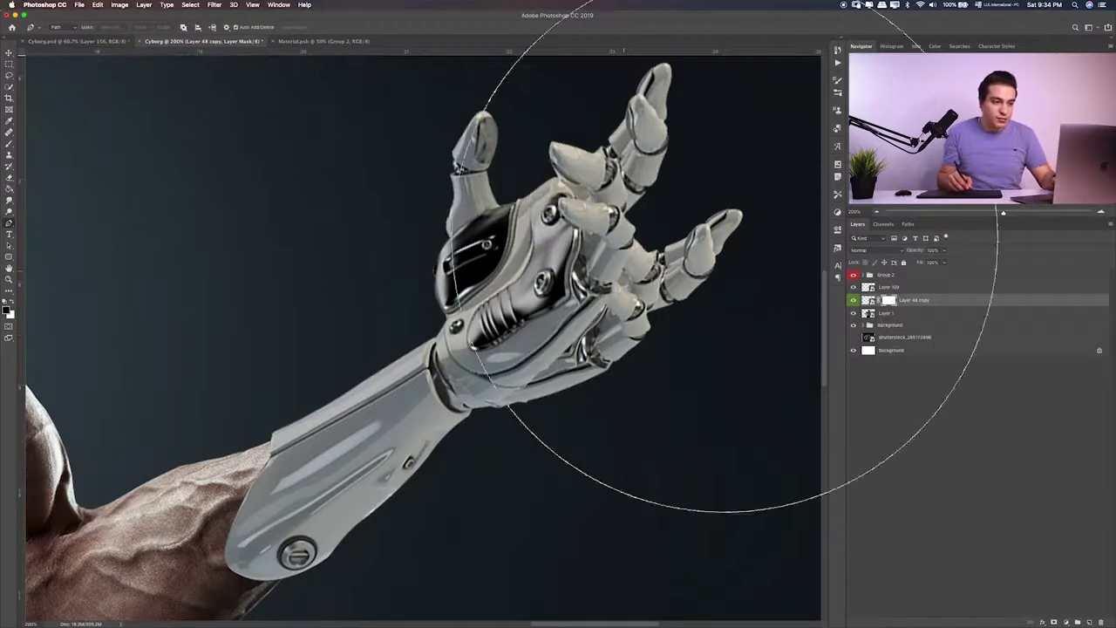
pyautogui.press('[')
pyautogui.press('[')
pyautogui.press('[')
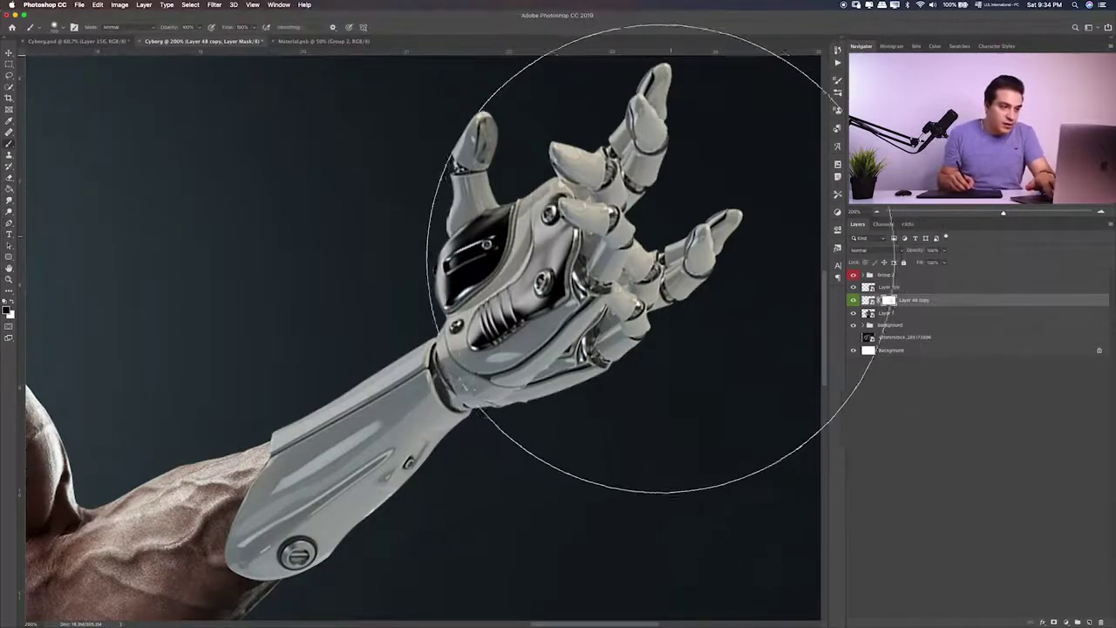
pyautogui.press('[')
pyautogui.press('[')
pyautogui.press('[')
pyautogui.press('[')
pyautogui.press('[')
pyautogui.moveTo(705, 242)
pyautogui.mouseDown()
pyautogui.moveTo(730, 221)
pyautogui.moveTo(673, 249)
pyautogui.moveTo(635, 316)
pyautogui.mouseUp()
# With Layer 109 hidden, mask away the old thumb and wrist remnants, then show Layer 109 again
pyautogui.click(854, 287)
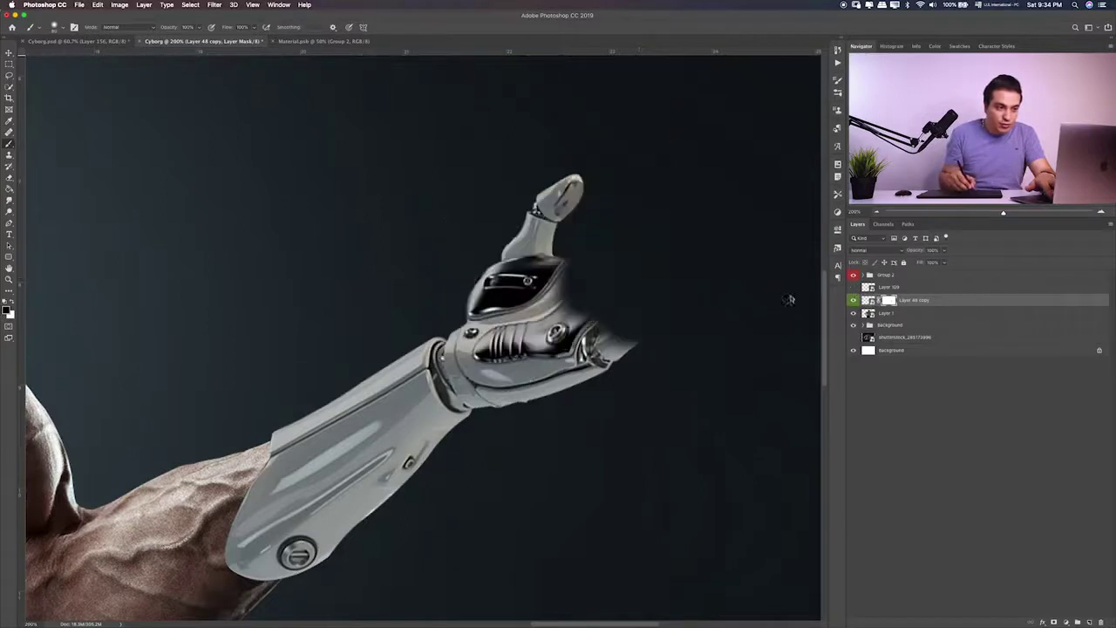
pyautogui.moveTo(541, 187)
pyautogui.mouseDown()
pyautogui.moveTo(541, 250)
pyautogui.moveTo(615, 358)
pyautogui.moveTo(541, 369)
pyautogui.mouseUp()
pyautogui.moveTo(483, 257); pyautogui.dragTo(487, 260)
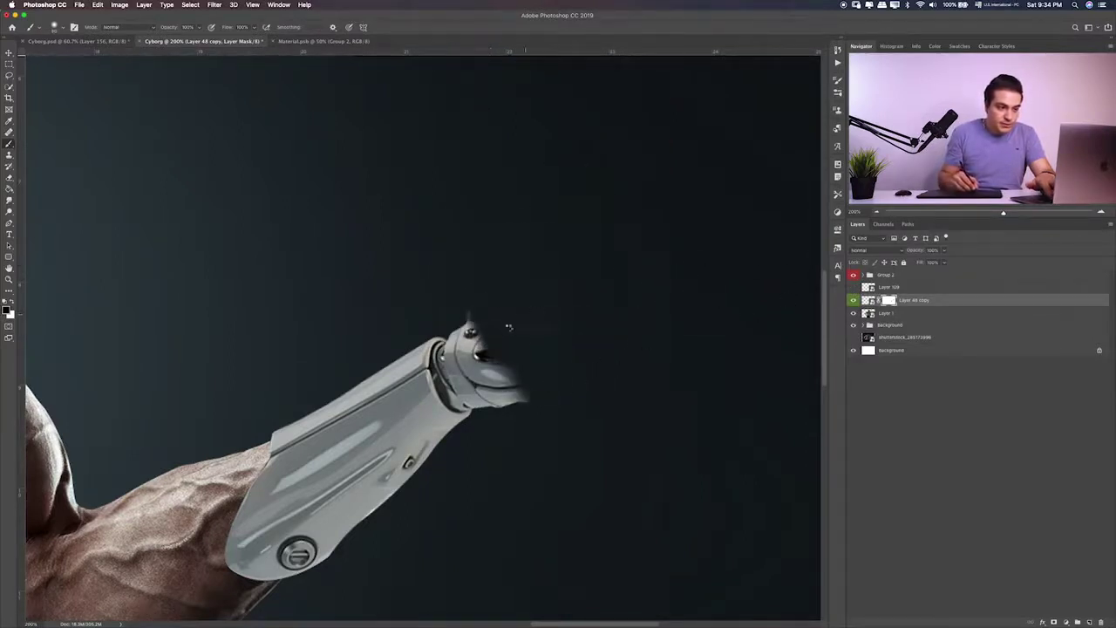
pyautogui.moveTo(511, 324)
pyautogui.mouseDown()
pyautogui.moveTo(479, 340)
pyautogui.moveTo(526, 398)
pyautogui.moveTo(504, 371)
pyautogui.mouseUp()
pyautogui.press('[')
pyautogui.press('[')
pyautogui.press('[')
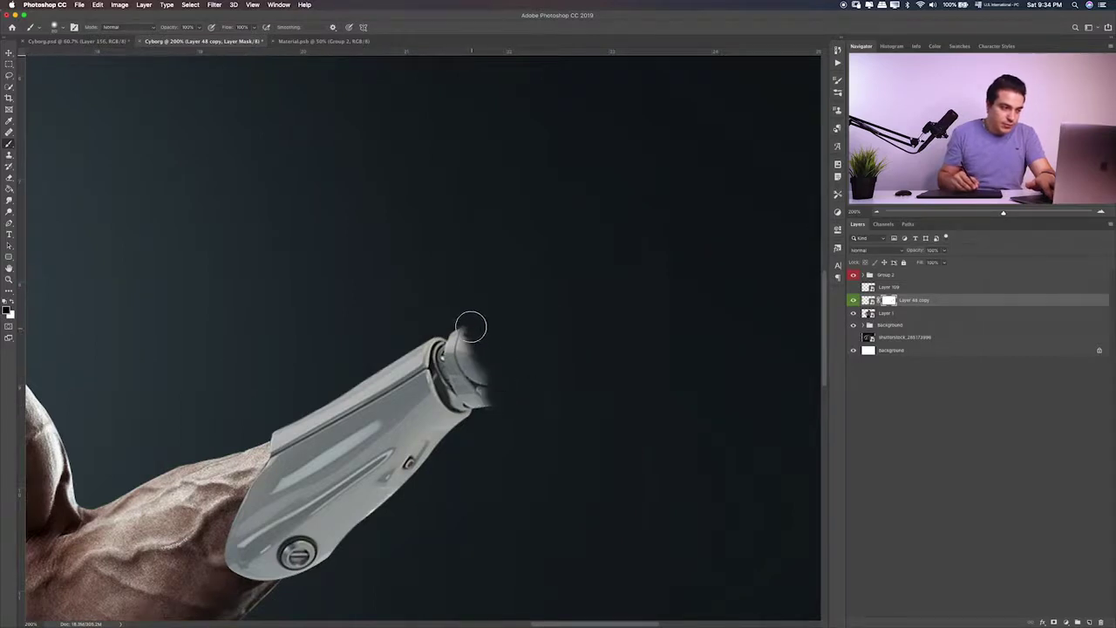
pyautogui.moveTo(463, 319)
pyautogui.mouseDown()
pyautogui.moveTo(458, 369)
pyautogui.moveTo(456, 334)
pyautogui.moveTo(481, 394)
pyautogui.moveTo(453, 358)
pyautogui.mouseUp()
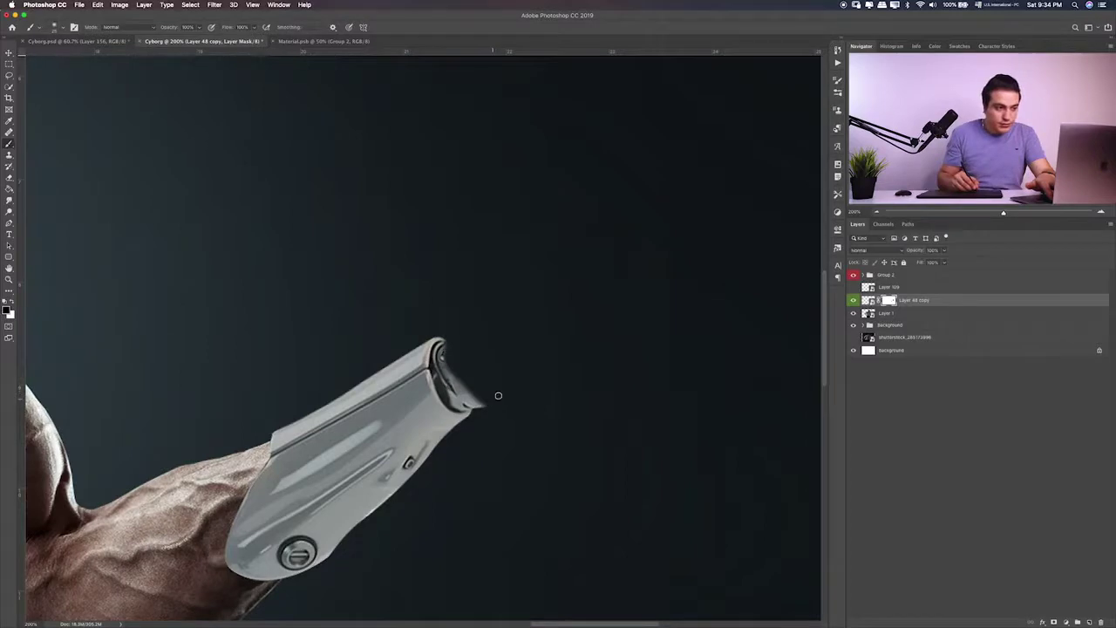
pyautogui.click(853, 287)
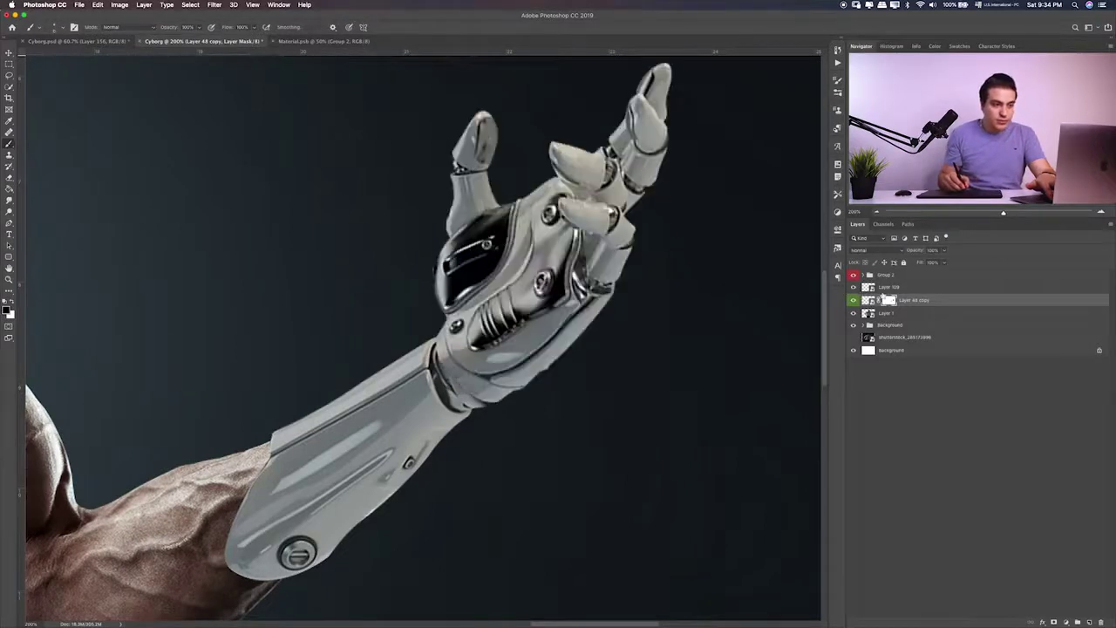
# Reset the Brush to paint black and zoom out to see the whole arm
pyautogui.press('c')
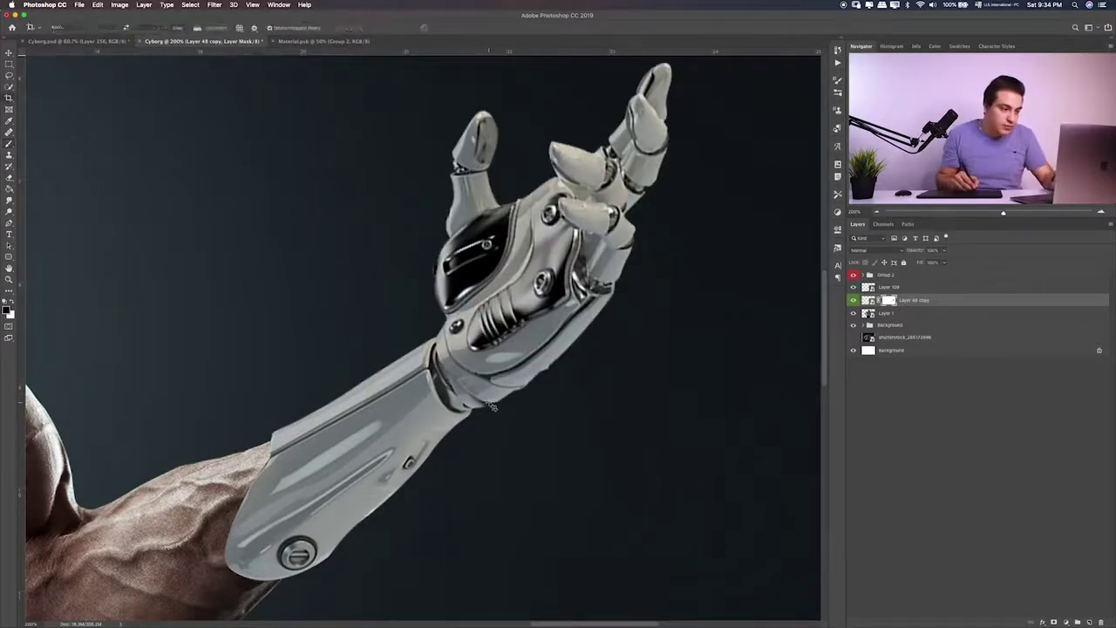
pyautogui.press('b')
pyautogui.press('z')
pyautogui.press('x')
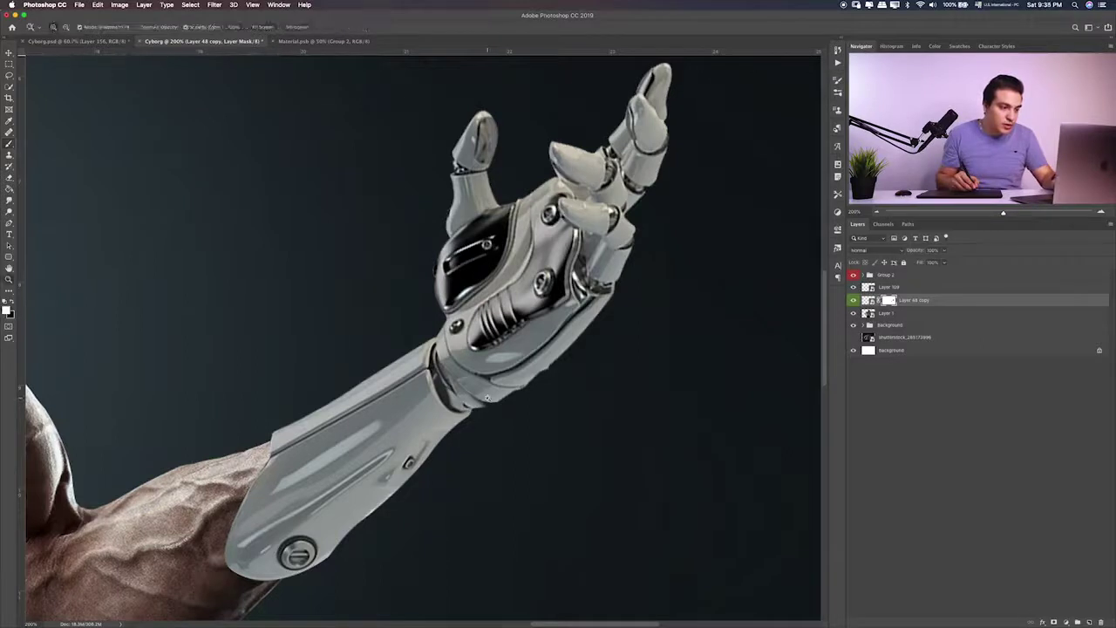
pyautogui.press('b')
pyautogui.press('x')
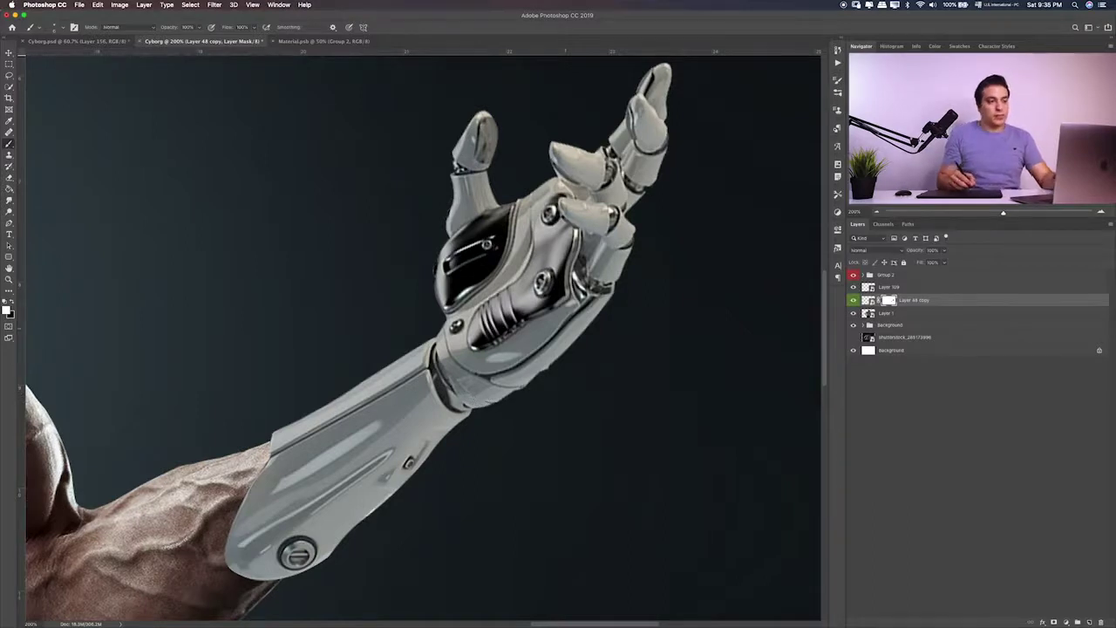
pyautogui.press('super+minus')
pyautogui.press('super+minus')
# Scale Layer 109's hand down to about 54% and tilt it more steeply onto the wrist
pyautogui.hotkey('alt', ']')
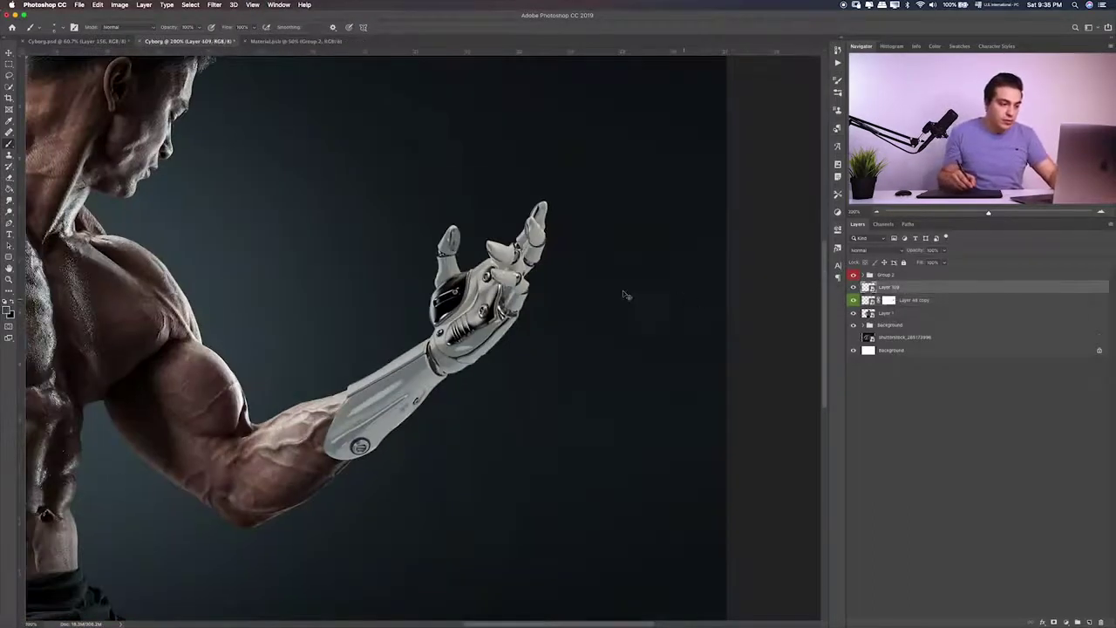
pyautogui.press('super+t')
pyautogui.moveTo(535, 183); pyautogui.dragTo(522, 200)
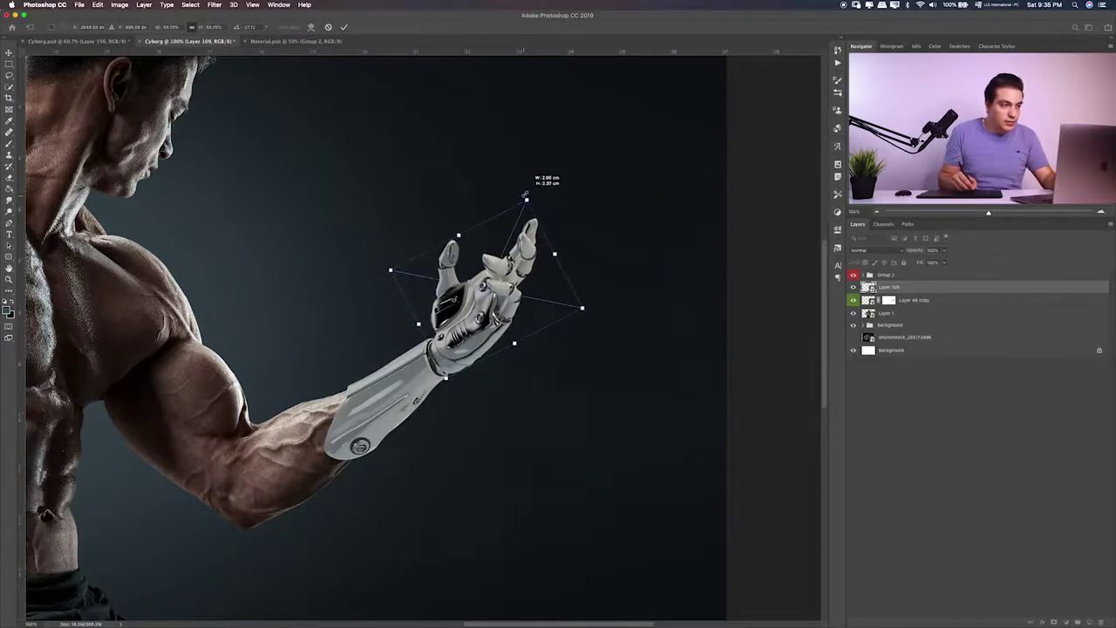
pyautogui.moveTo(523, 199); pyautogui.dragTo(807, 99)
pyautogui.moveTo(671, 143); pyautogui.dragTo(594, 164)
pyautogui.moveTo(740, 127)
pyautogui.mouseDown()
pyautogui.moveTo(753, 113)
pyautogui.moveTo(718, 145)
pyautogui.moveTo(767, 119)
pyautogui.moveTo(759, 113)
pyautogui.mouseUp()
pyautogui.moveTo(711, 174); pyautogui.dragTo(760, 137)
pyautogui.moveTo(712, 187); pyautogui.dragTo(695, 178)
pyautogui.hscroll(5, 752, 159)
pyautogui.scroll(2, 752, 159)
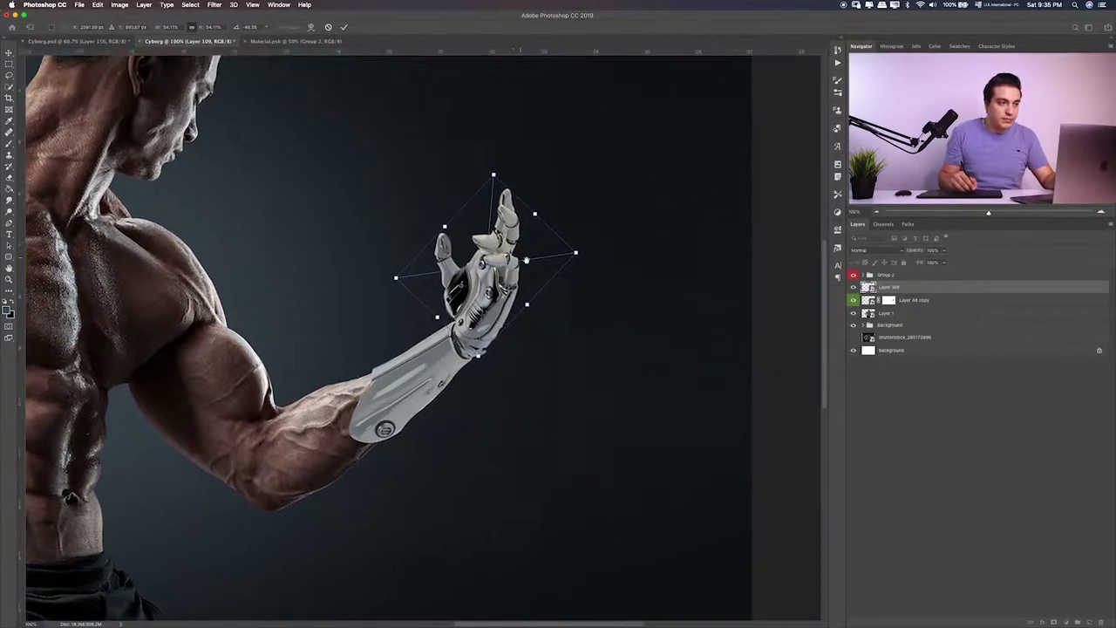
pyautogui.press('Return')
# Nudge the robotic hand slightly into place with the Move tool
pyautogui.press('b')
pyautogui.hotkey('ctrl', '+')
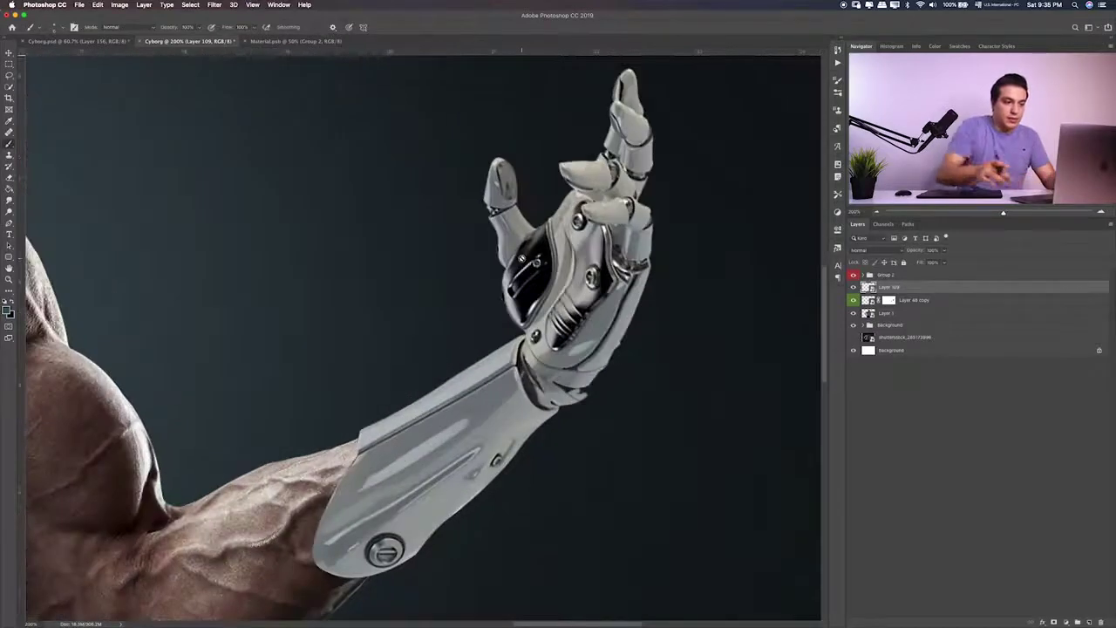
pyautogui.hscroll(2, 513, 328)
pyautogui.press('v')
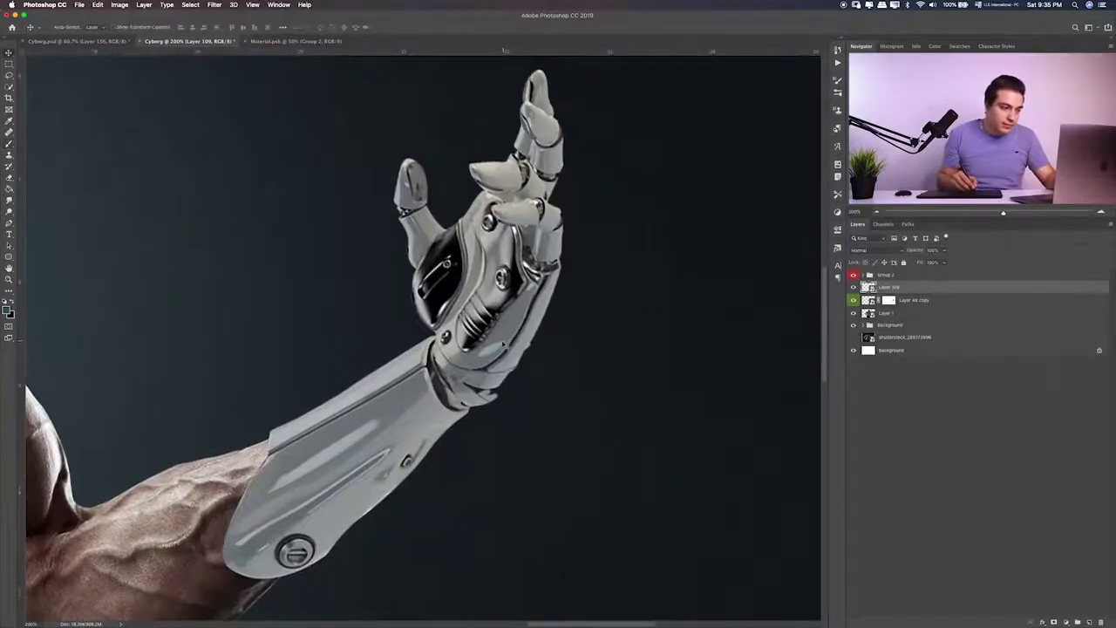
pyautogui.moveTo(512, 329); pyautogui.dragTo(513, 330)
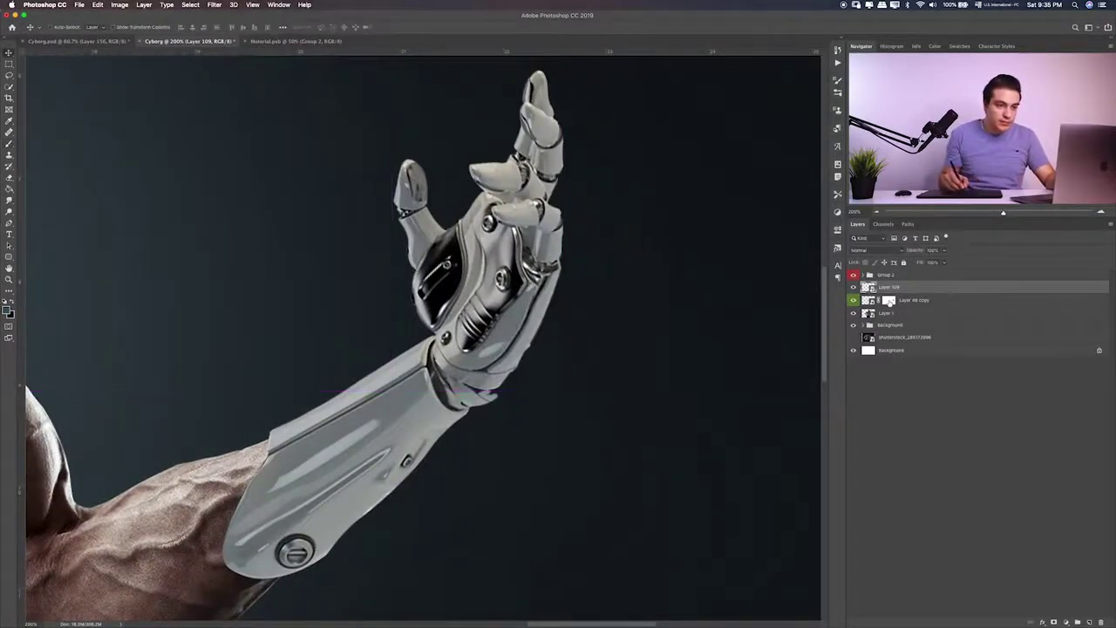
# Brush black on Layer 48 copy's mask at the wrist, then add a layer mask to Layer 109
pyautogui.hotkey('alt', '[')
pyautogui.press('b')
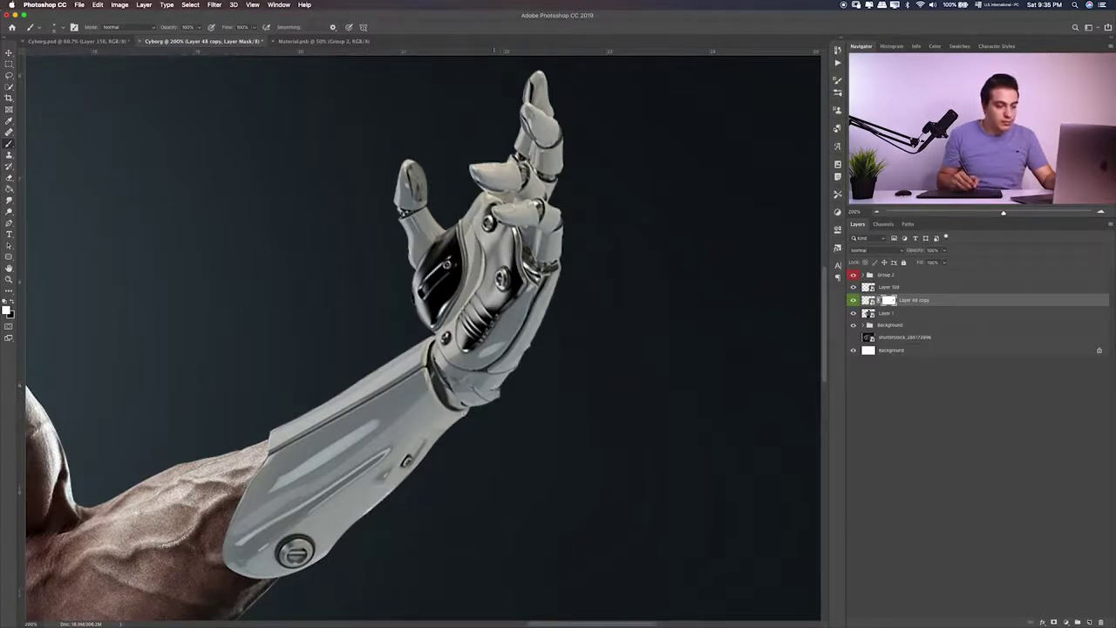
pyautogui.press('x')
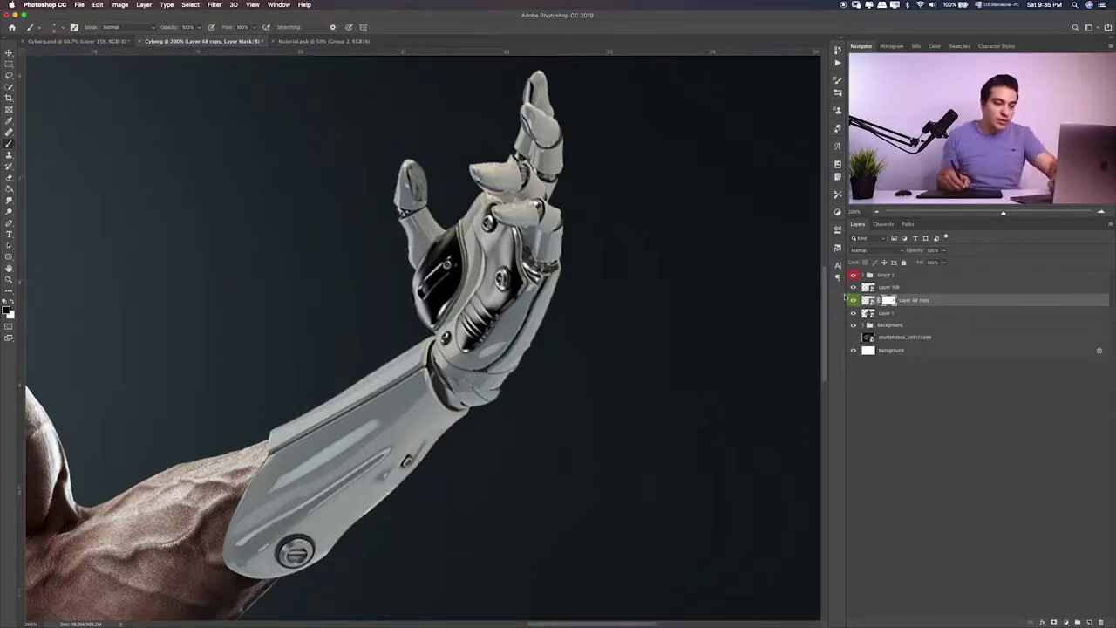
pyautogui.hotkey('ctrl', '+')
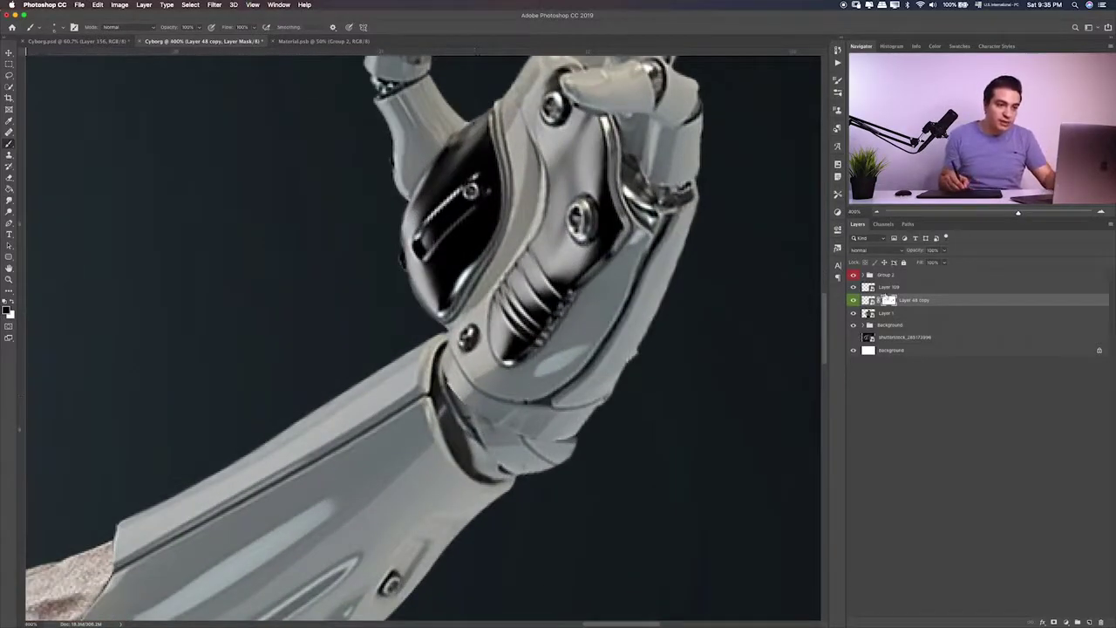
pyautogui.hotkey('alt', ']')
pyautogui.click(1067, 622)
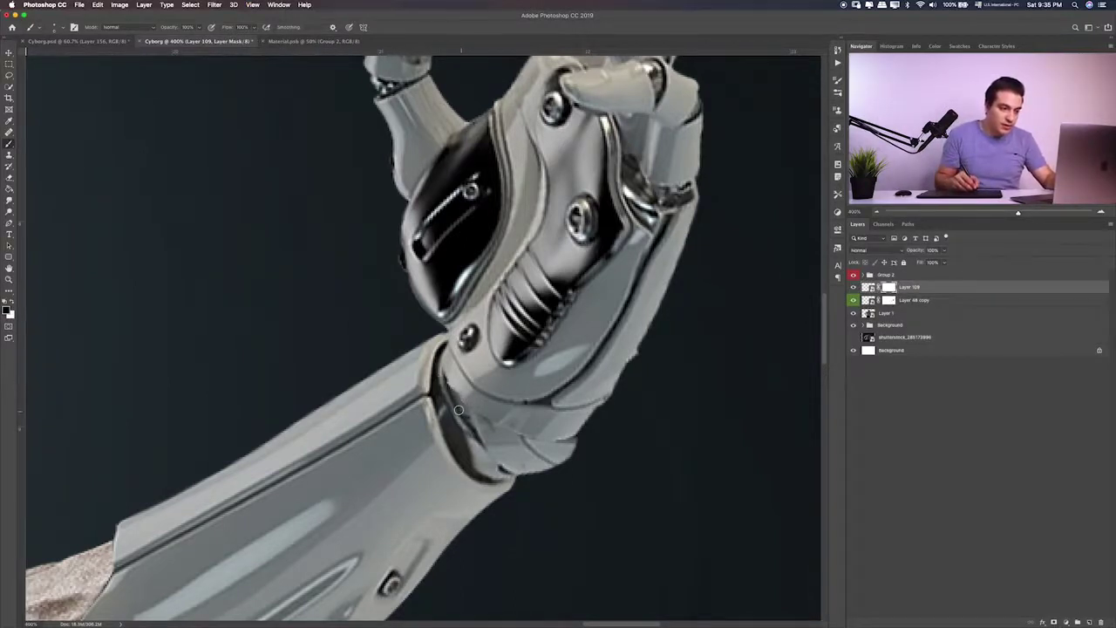
pyautogui.hotkey('ctrl', 'z')
# Dismiss the rasterize warning, nudge the hand slightly right, then also select Layer 48 copy
pyautogui.click(441, 384)
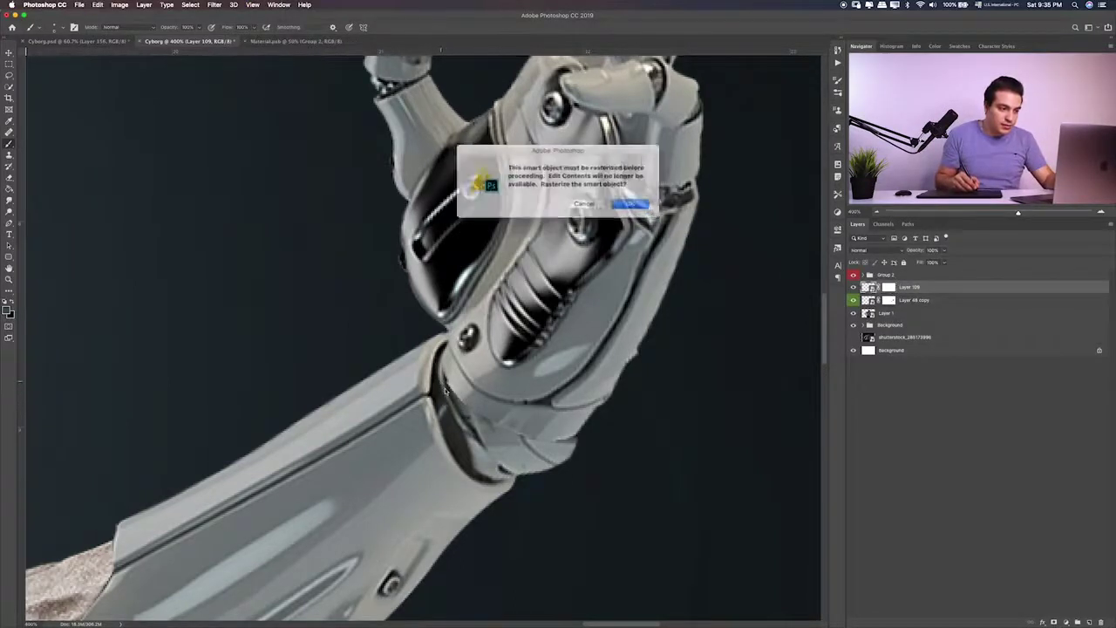
pyautogui.click(623, 204)
pyautogui.click(889, 287)
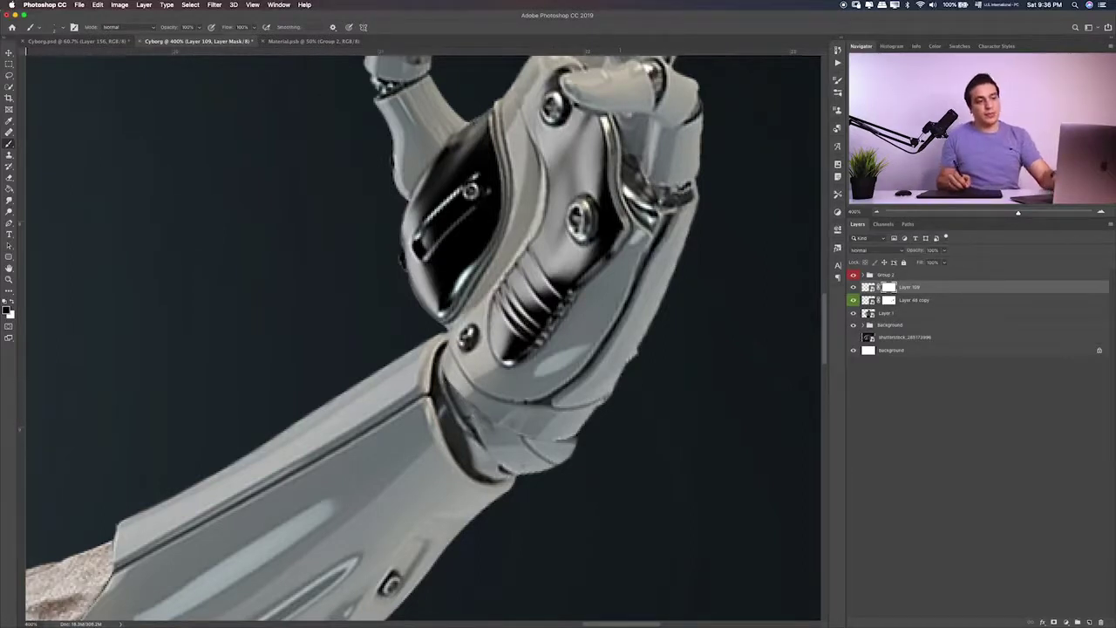
pyautogui.click(868, 287)
pyautogui.press('v')
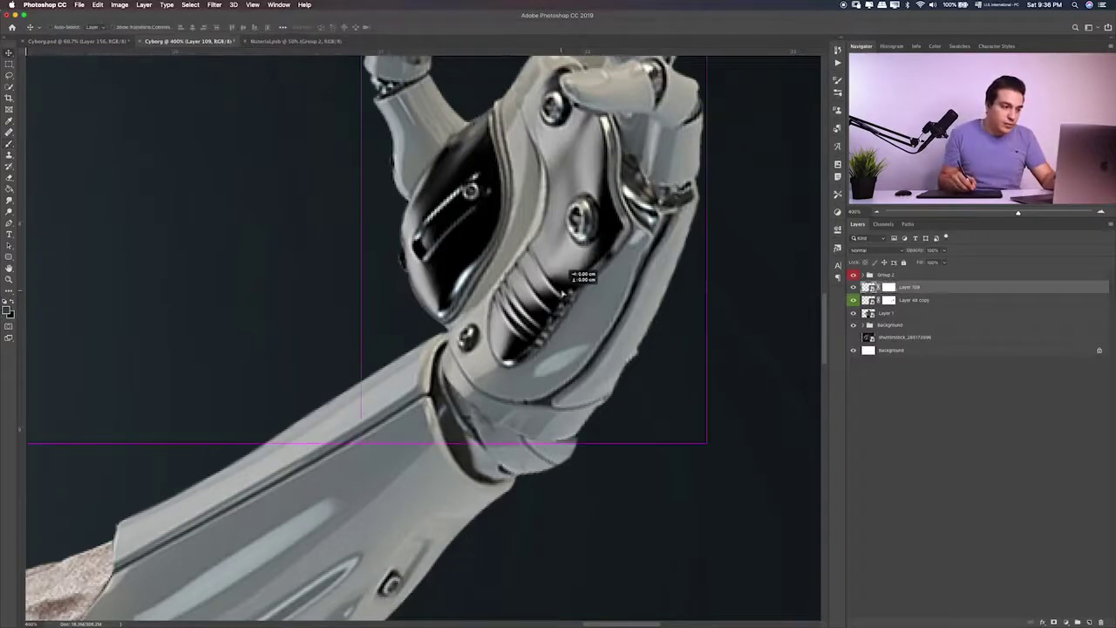
pyautogui.moveTo(555, 290); pyautogui.dragTo(565, 294)
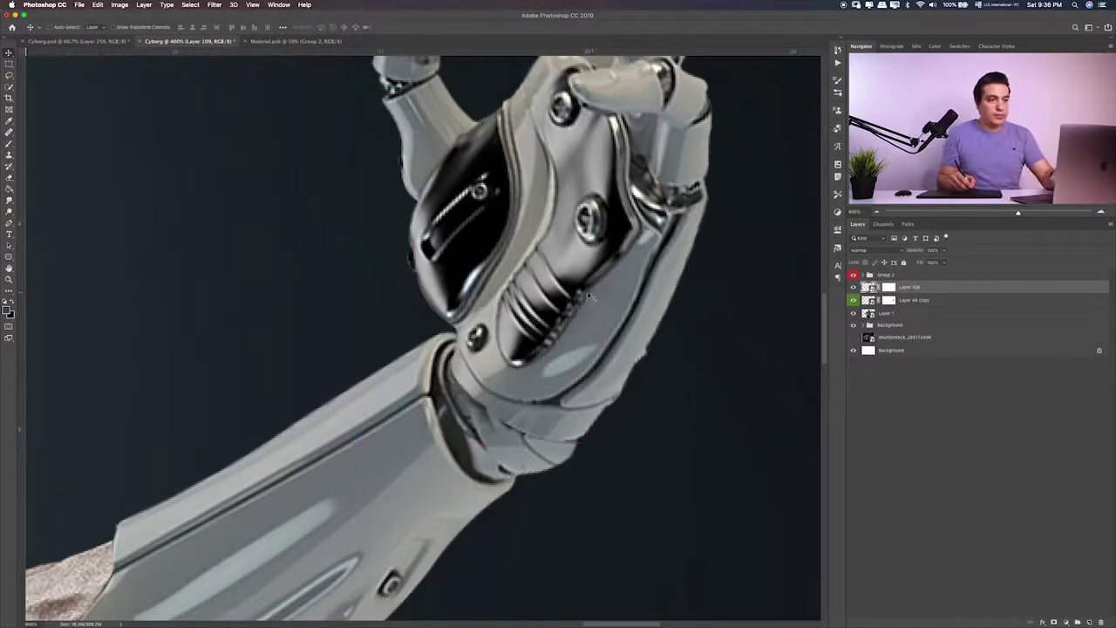
pyautogui.hotkey('ctrl', '0')
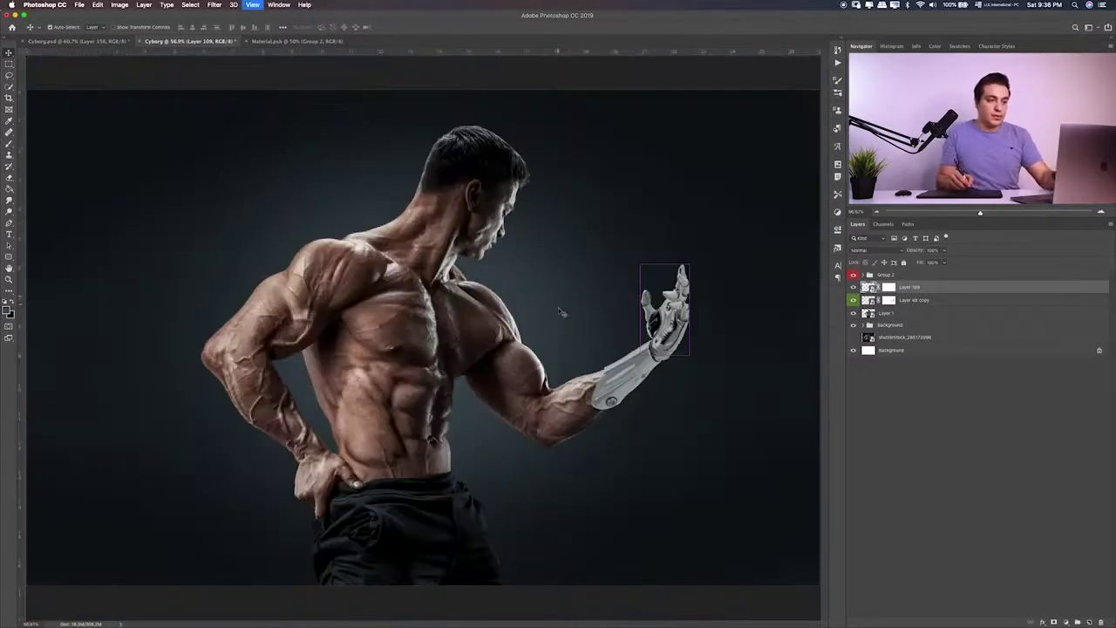
pyautogui.keyDown('shift'); pyautogui.click(922, 300); pyautogui.keyUp('shift')
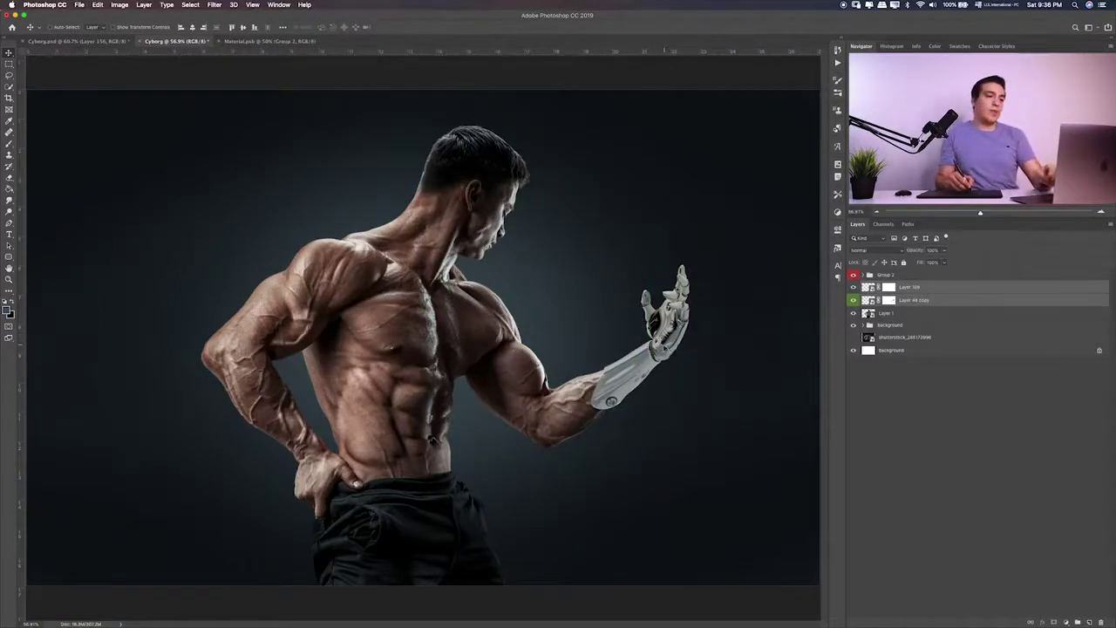
# Zoom in on the robotic hand, try nudging the arm, then undo that move
pyautogui.hotkey('ctrl', '+')
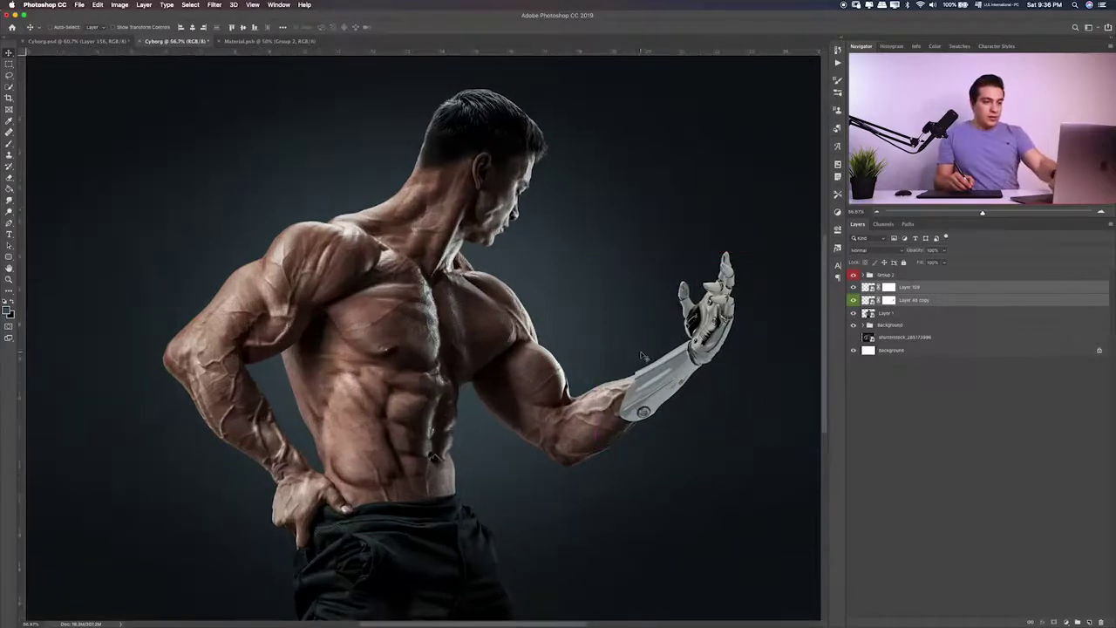
pyautogui.hotkey('ctrl', '+')
pyautogui.hscroll(5, 717, 373)
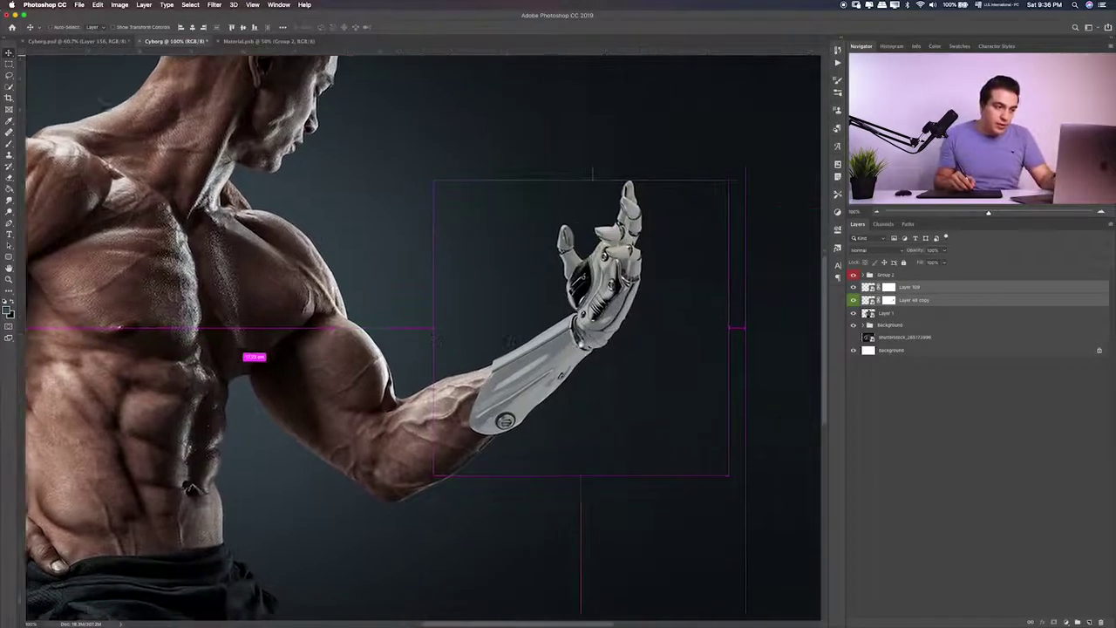
pyautogui.moveTo(569, 326); pyautogui.dragTo(553, 331)
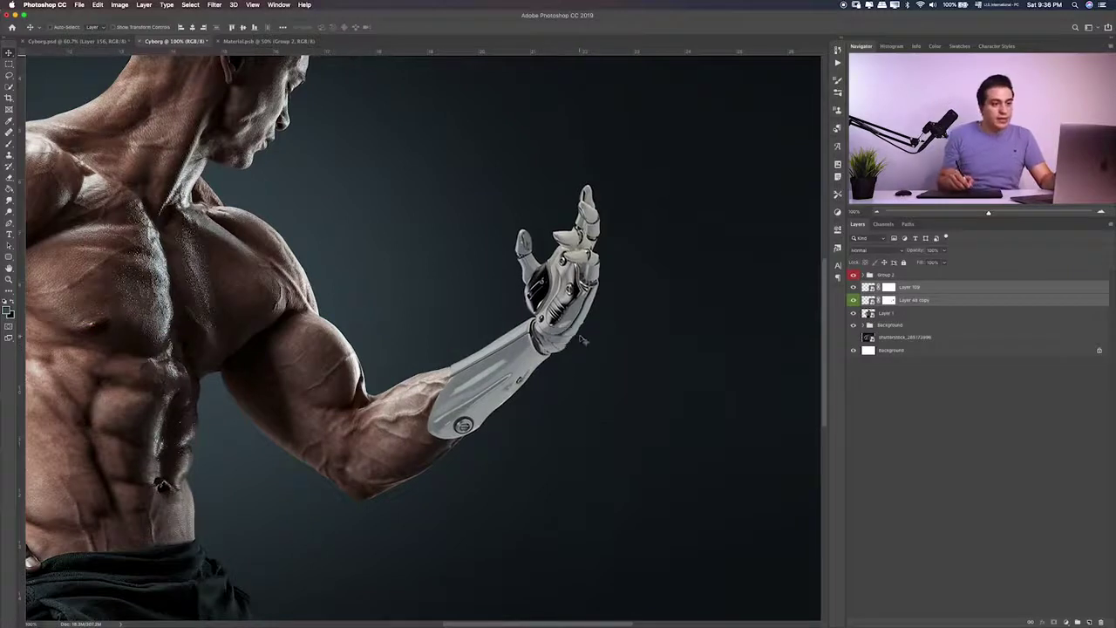
pyautogui.hotkey('ctrl', 'z')
# Skew Layer 48 copy's forearm corners down onto the flexed arm and commit
pyautogui.click(920, 302)
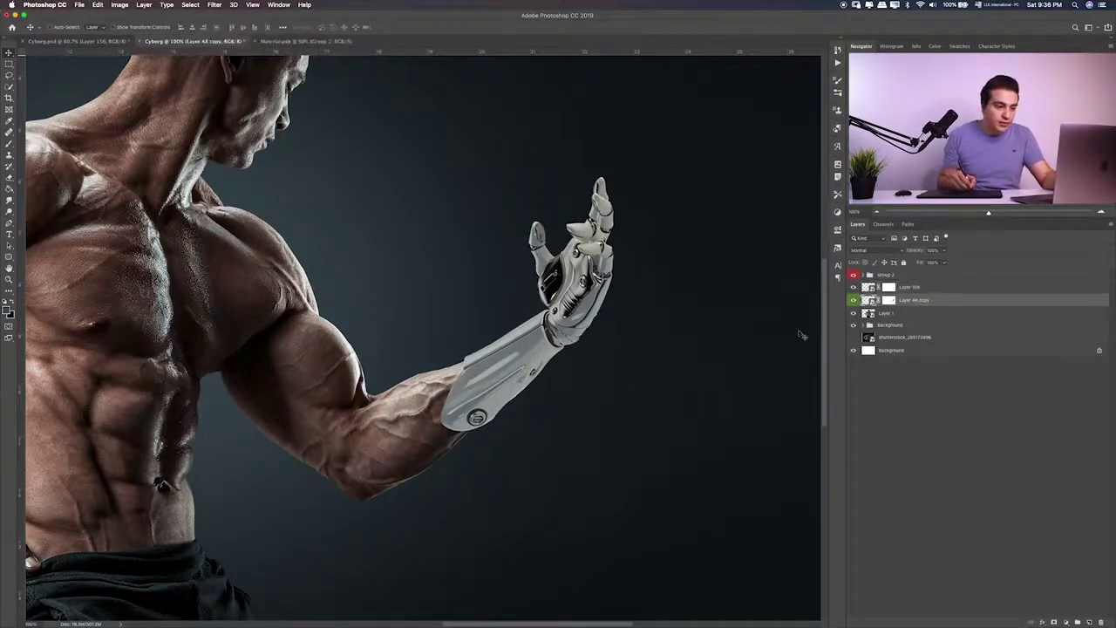
pyautogui.hotkey('ctrl', 't')
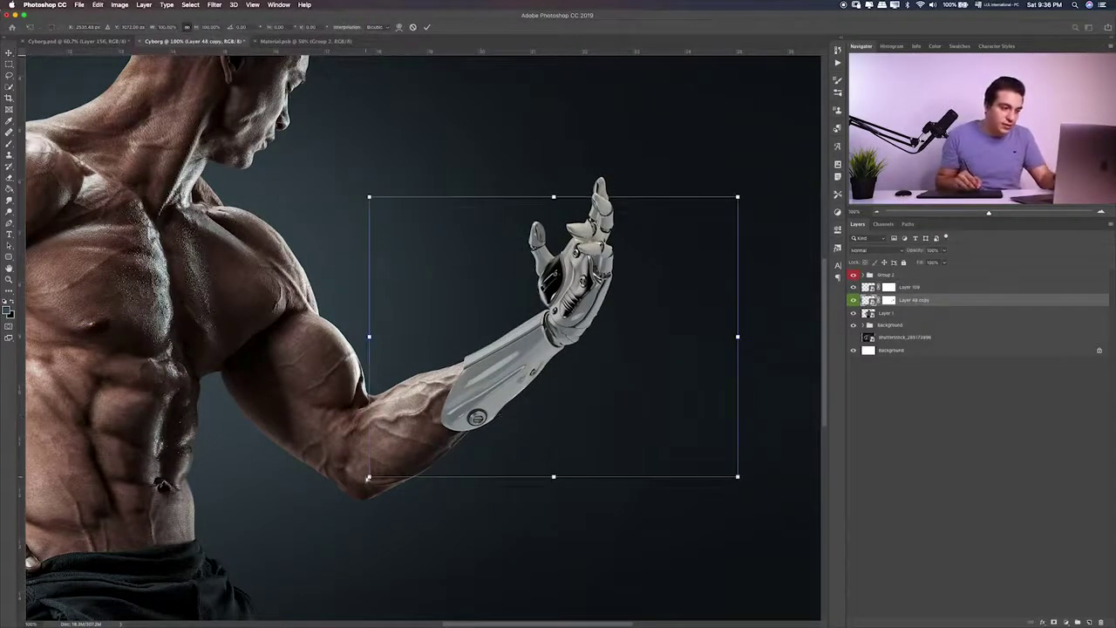
pyautogui.moveTo(368, 478); pyautogui.dragTo(351, 476)
pyautogui.moveTo(371, 200); pyautogui.dragTo(367, 231)
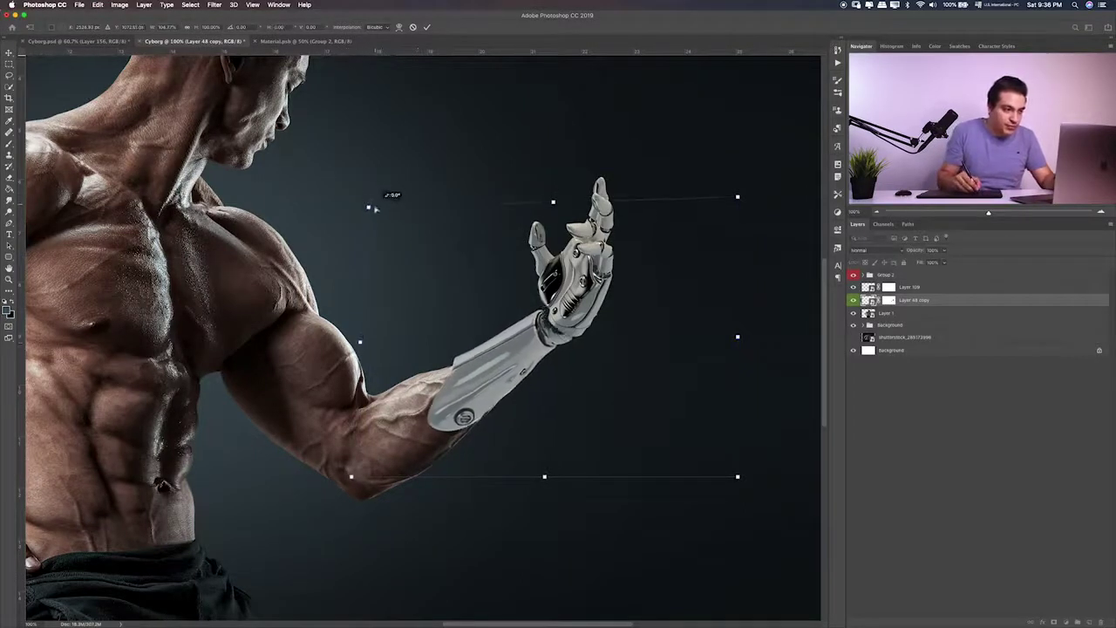
pyautogui.moveTo(577, 332)
pyautogui.mouseDown()
pyautogui.moveTo(593, 328)
pyautogui.moveTo(580, 340)
pyautogui.mouseUp()
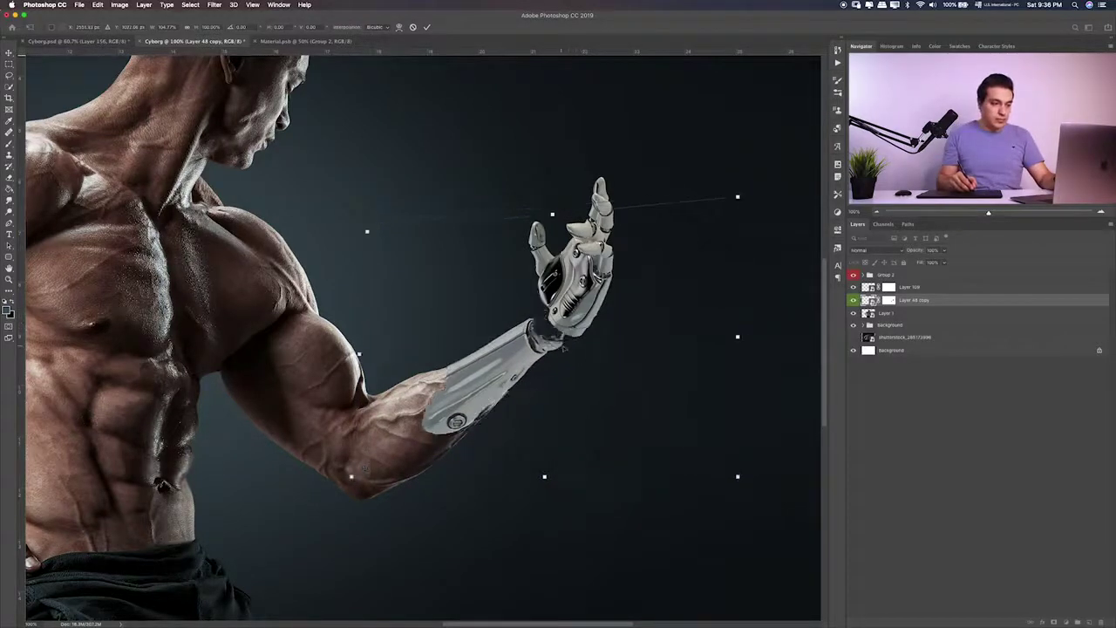
pyautogui.press('Return')
pyautogui.hotkey('ctrl', '0')
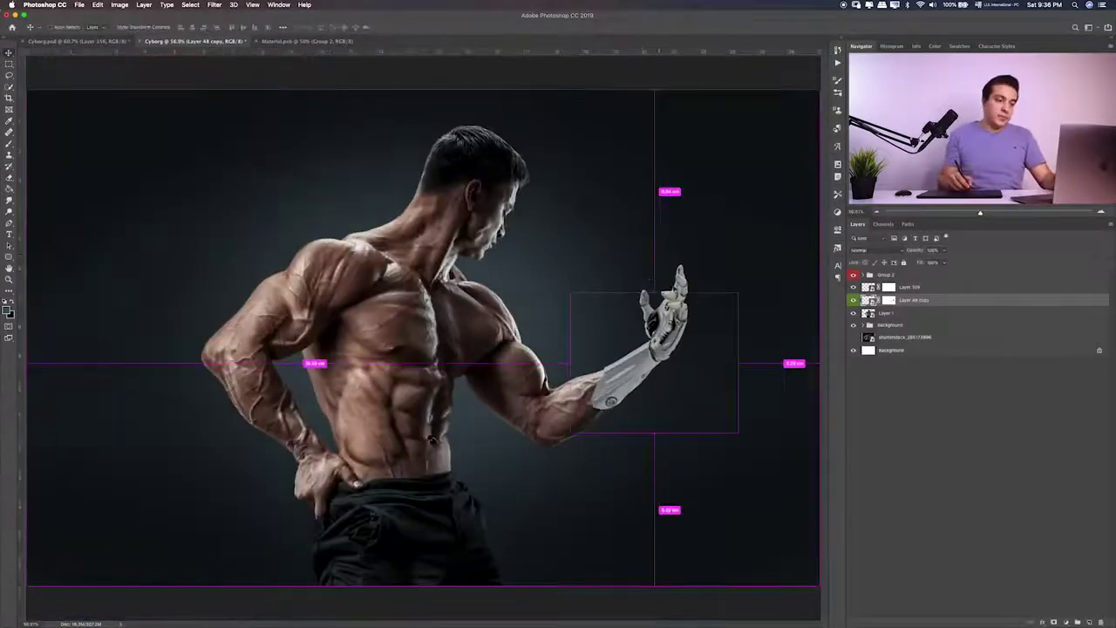
pyautogui.hotkey('ctrl', '1')
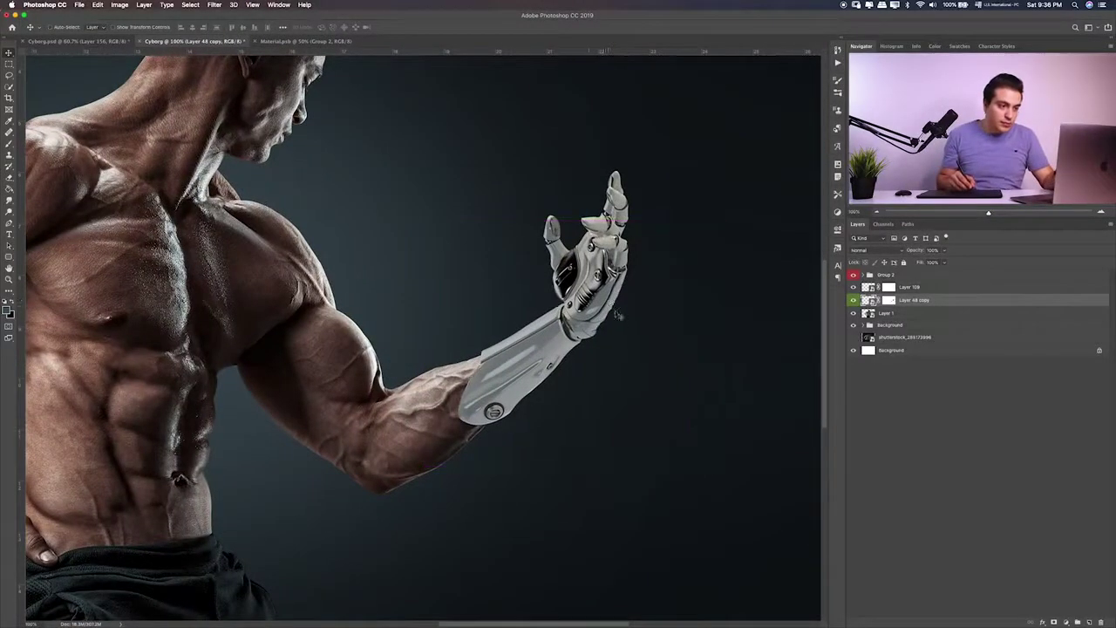
# Select the hand with the forearm and nudge both slightly left and down
pyautogui.hotkey('shift', 'alt', ']')
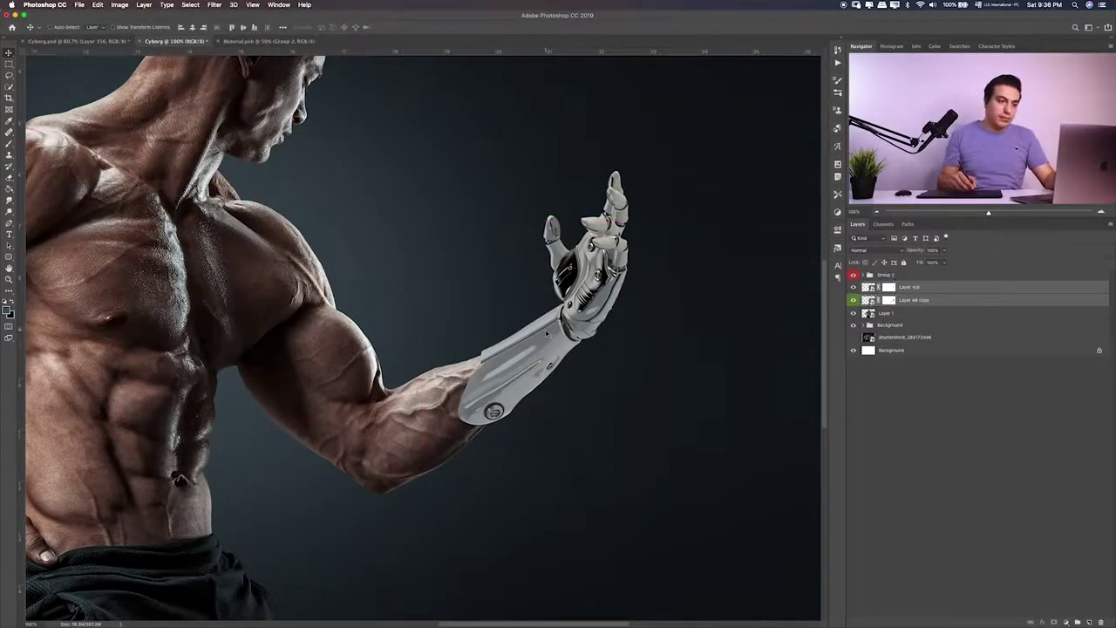
pyautogui.hotkey('ctrl', 't')
pyautogui.press('Left')
pyautogui.press('Left')
pyautogui.press('Left')
pyautogui.press('Return')
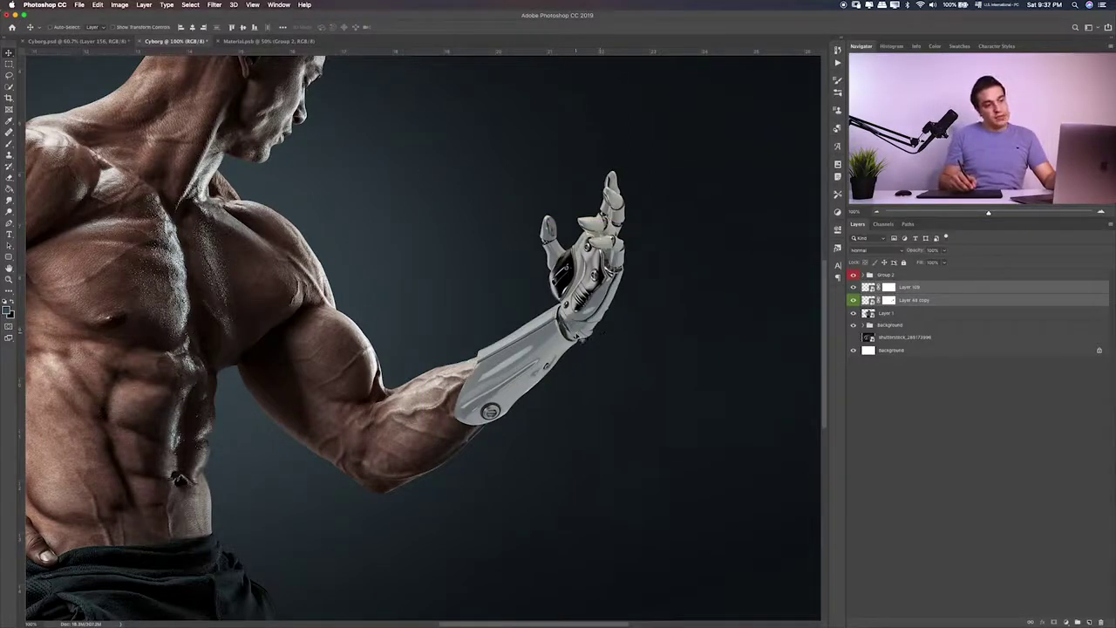
pyautogui.moveTo(593, 341); pyautogui.dragTo(587, 347)
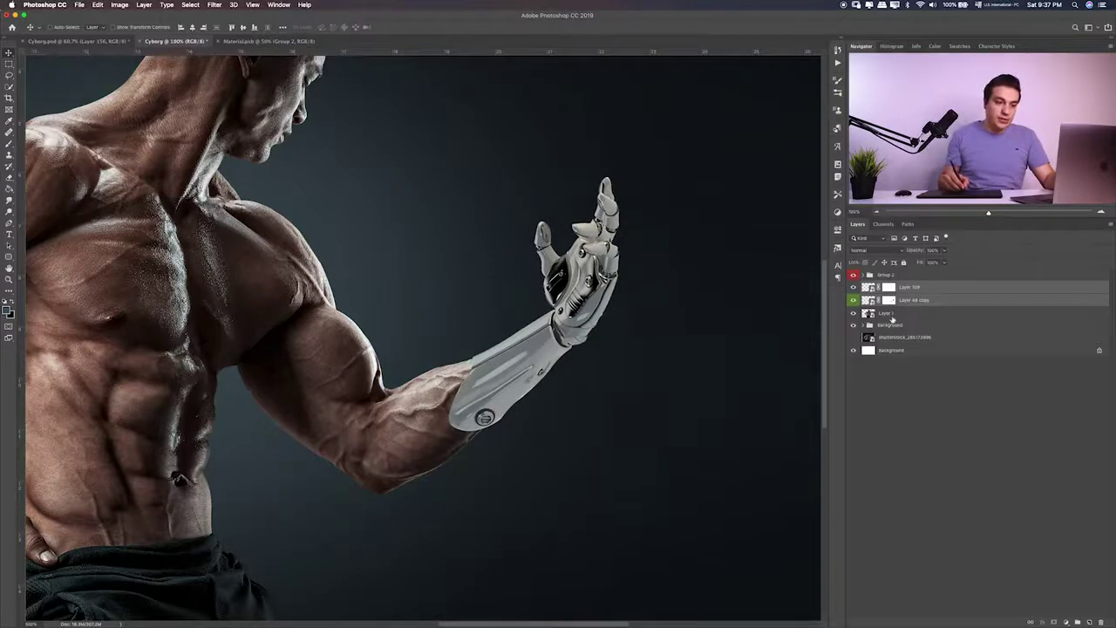
# Rotate and shift Layer 109's robotic hand to meet the forearm, then commit
pyautogui.click(908, 287)
pyautogui.hotkey('ctrl', '+')
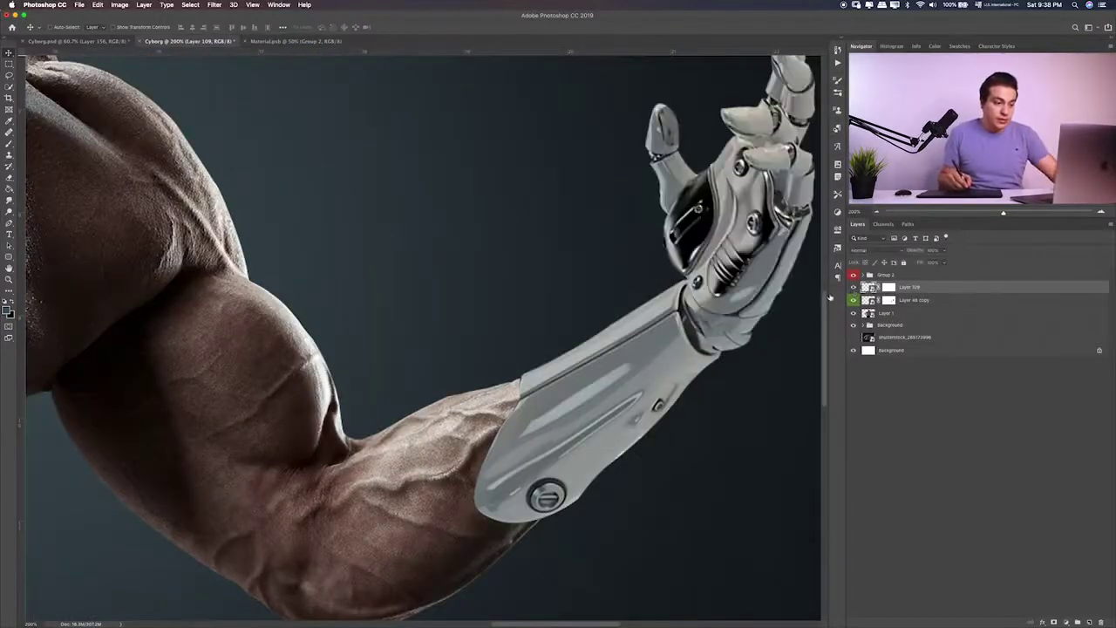
pyautogui.hotkey('ctrl', 't')
pyautogui.moveTo(520, 279); pyautogui.dragTo(532, 226)
pyautogui.moveTo(762, 273); pyautogui.dragTo(752, 297)
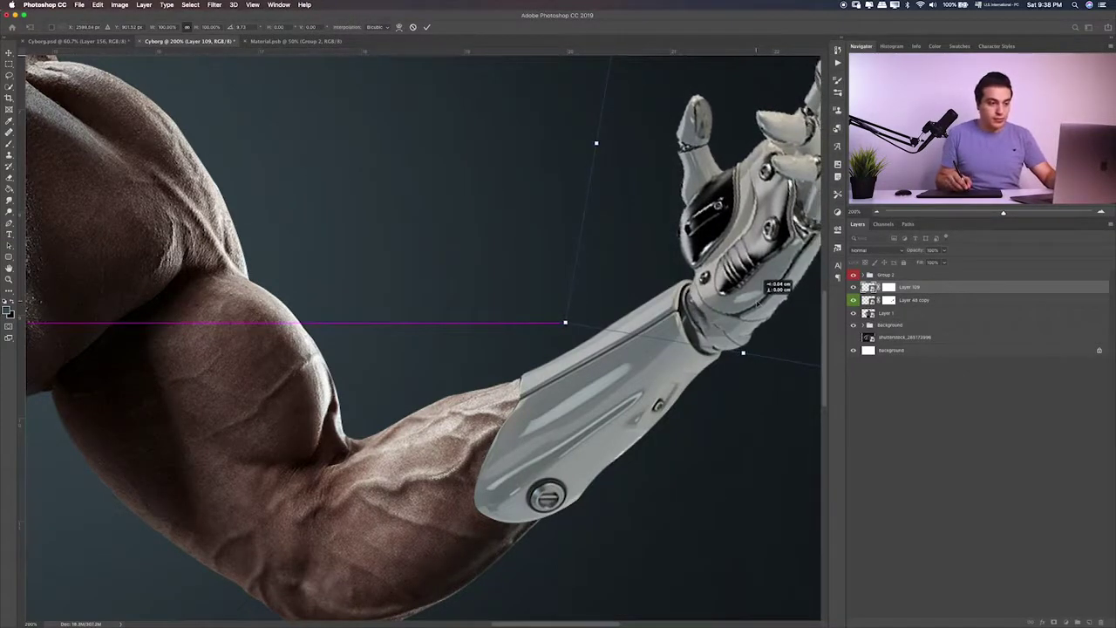
pyautogui.moveTo(555, 337); pyautogui.dragTo(563, 325)
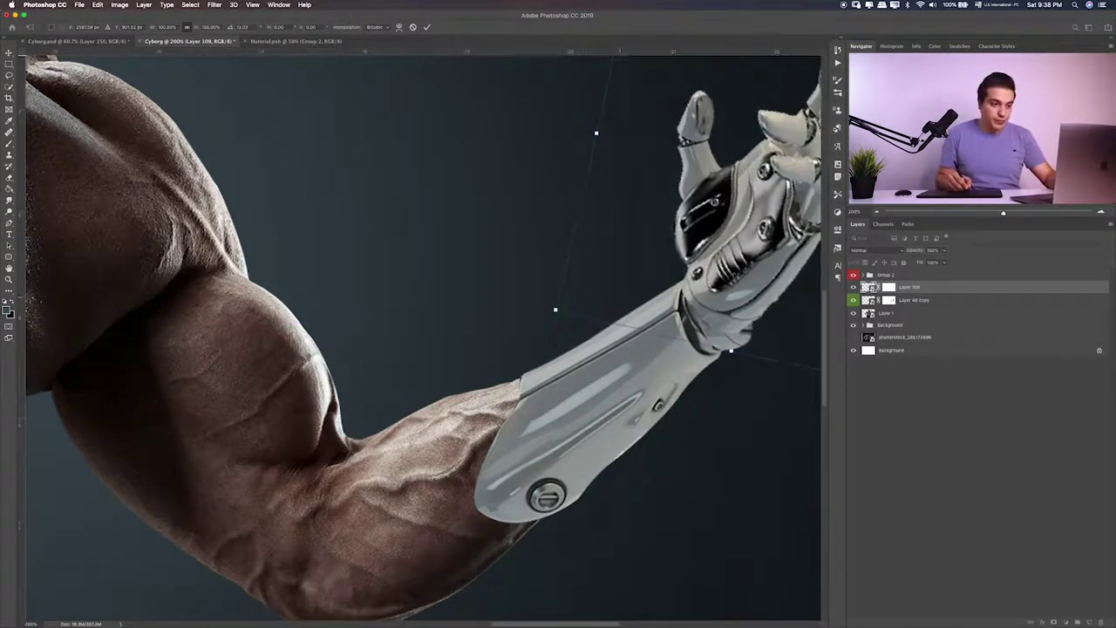
pyautogui.moveTo(743, 277); pyautogui.dragTo(750, 285)
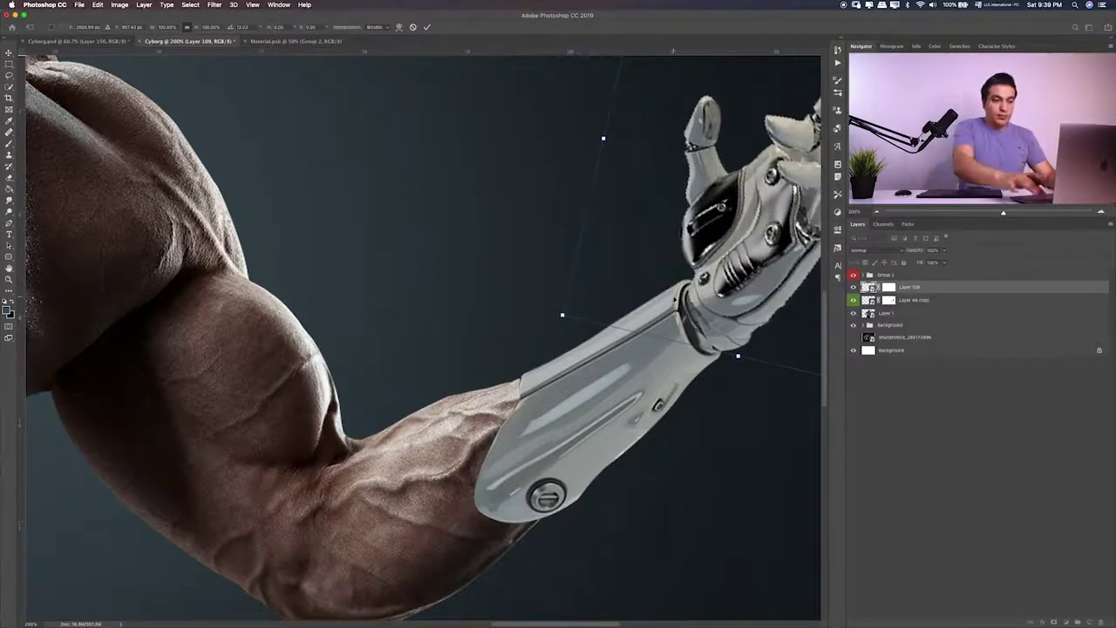
pyautogui.press('Return')
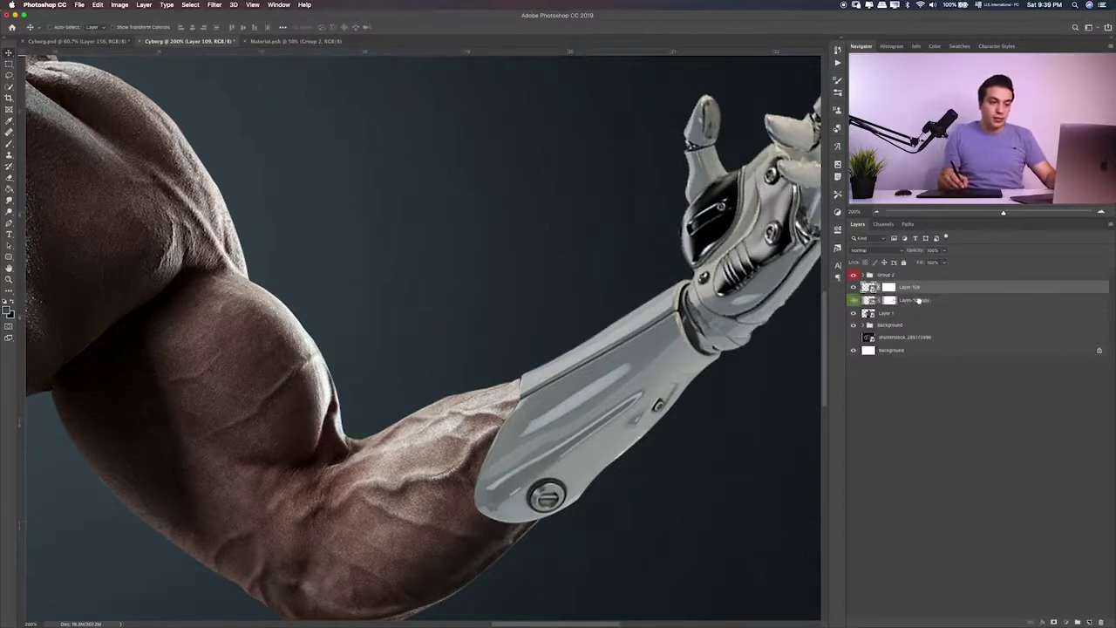
# Select both the forearm and hand layers and start transforming them together
pyautogui.click(872, 302)
pyautogui.click(854, 300)
pyautogui.click(854, 300)
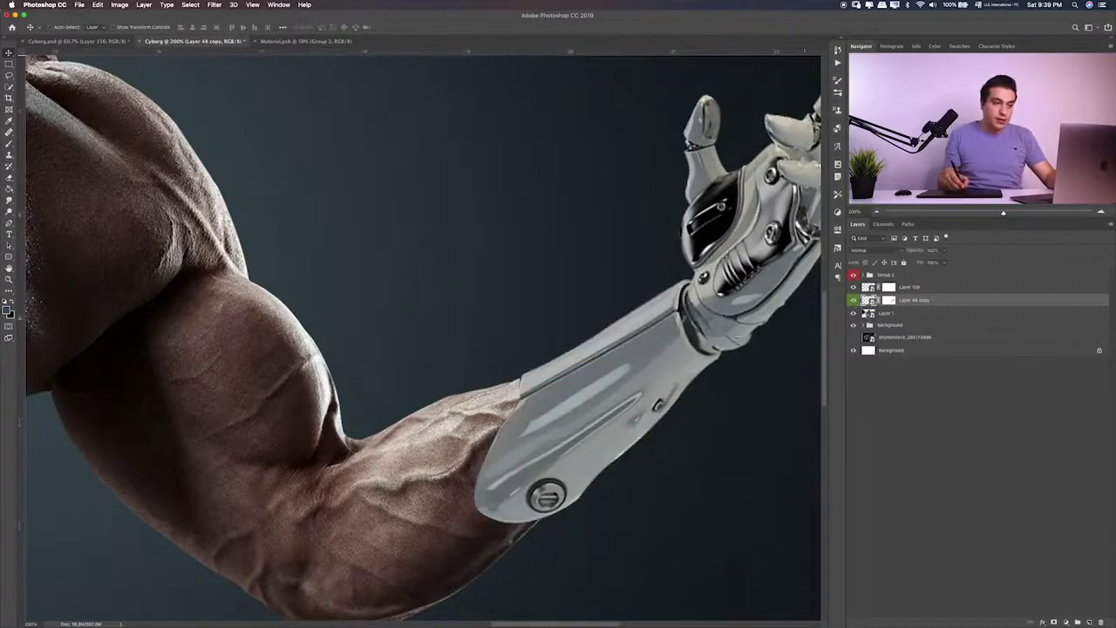
pyautogui.hotkey('ctrl', 't')
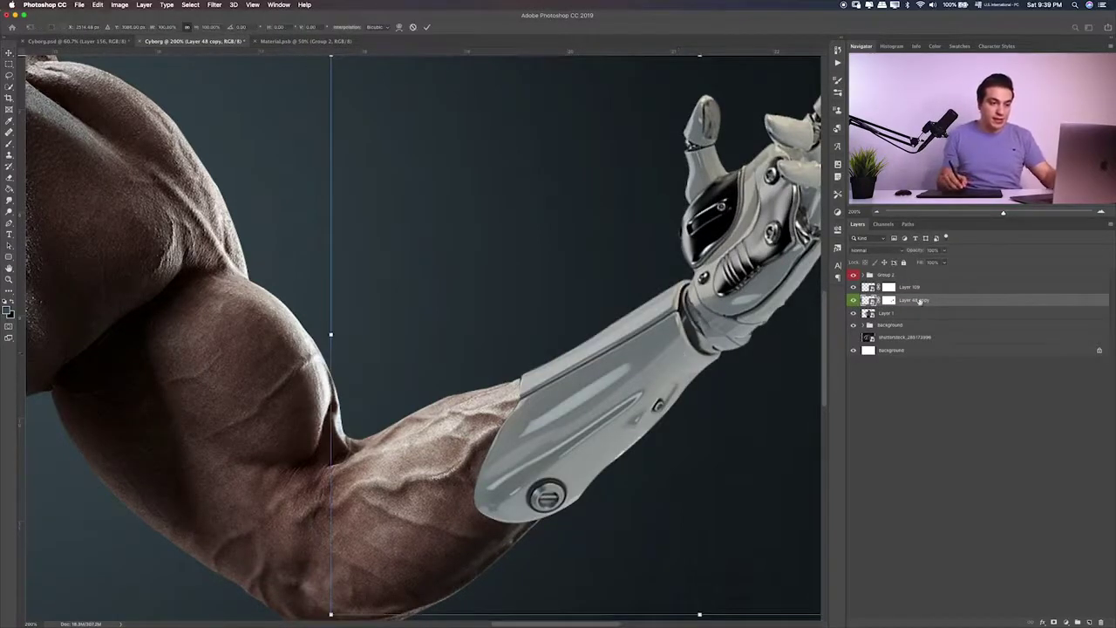
pyautogui.keyDown('shift'); pyautogui.click(938, 288); pyautogui.keyUp('shift')
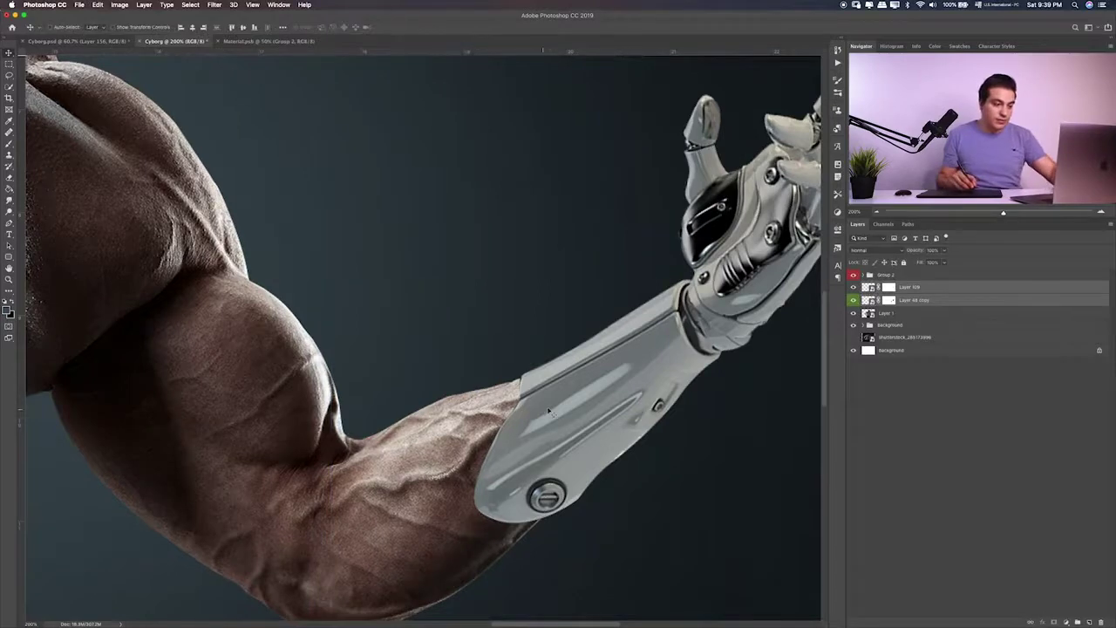
pyautogui.hotkey('ctrl', 't')
pyautogui.hotkey('ctrl', '-')
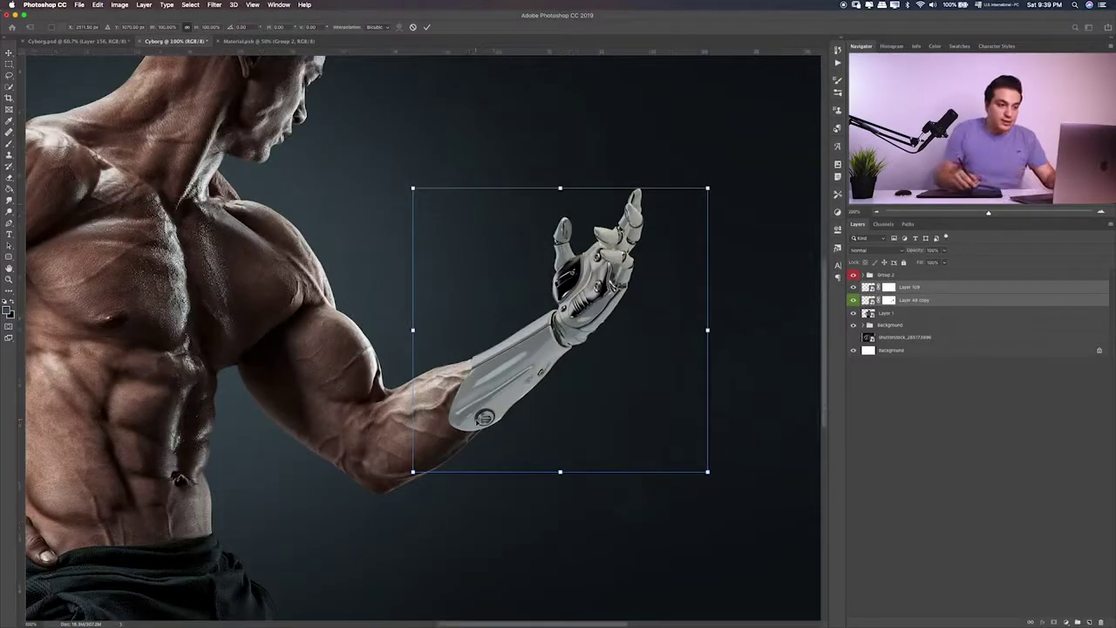
# Scale the robotic arm and hand down evenly, then enlarge them slightly to fit
pyautogui.moveTo(707, 188); pyautogui.dragTo(695, 199)
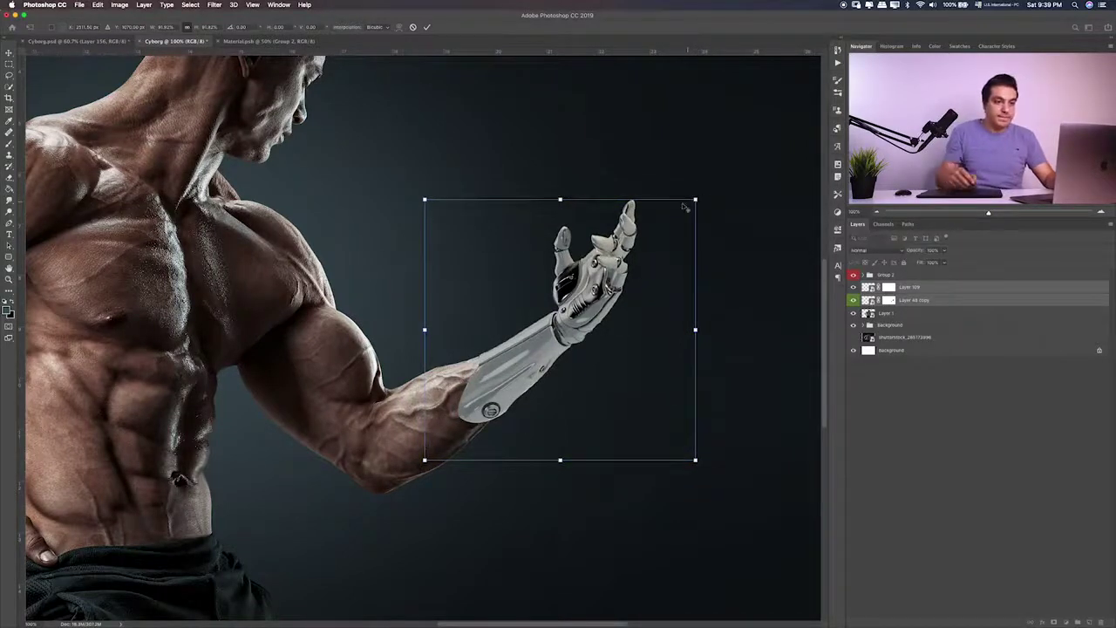
pyautogui.press('Return')
pyautogui.hotkey('ctrl', '0')
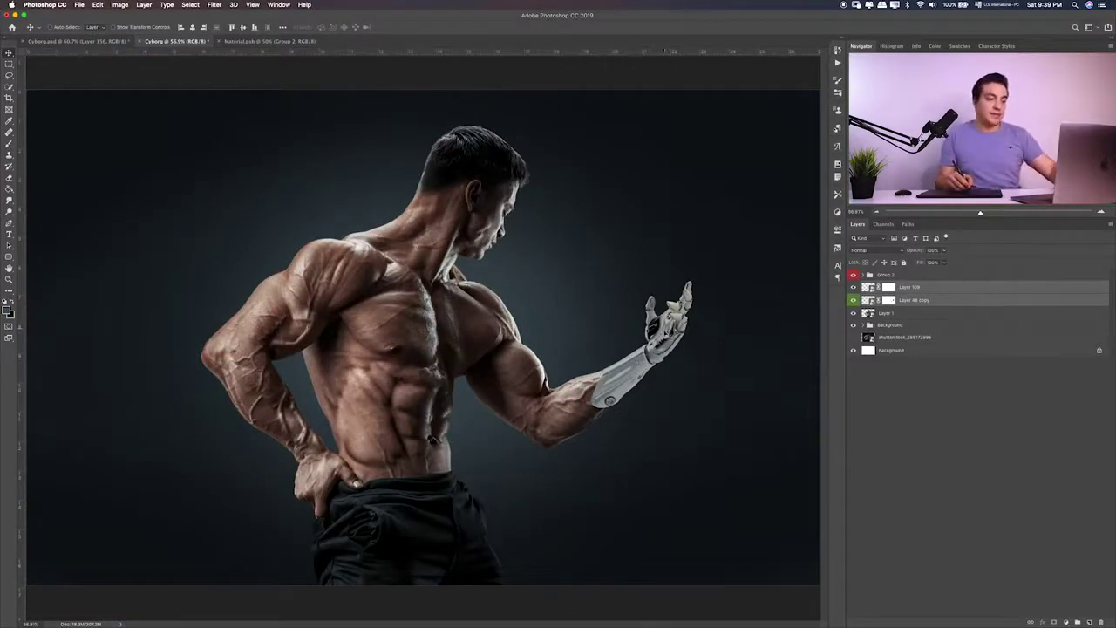
pyautogui.hotkey('ctrl', 't')
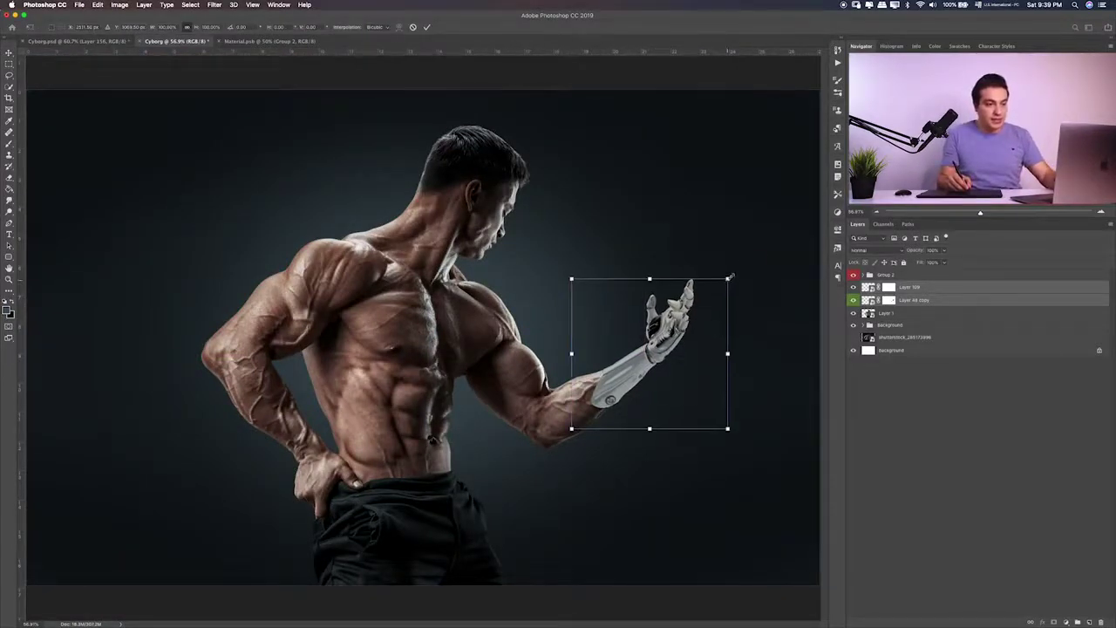
pyautogui.moveTo(725, 282); pyautogui.dragTo(707, 314)
pyautogui.press('Return')
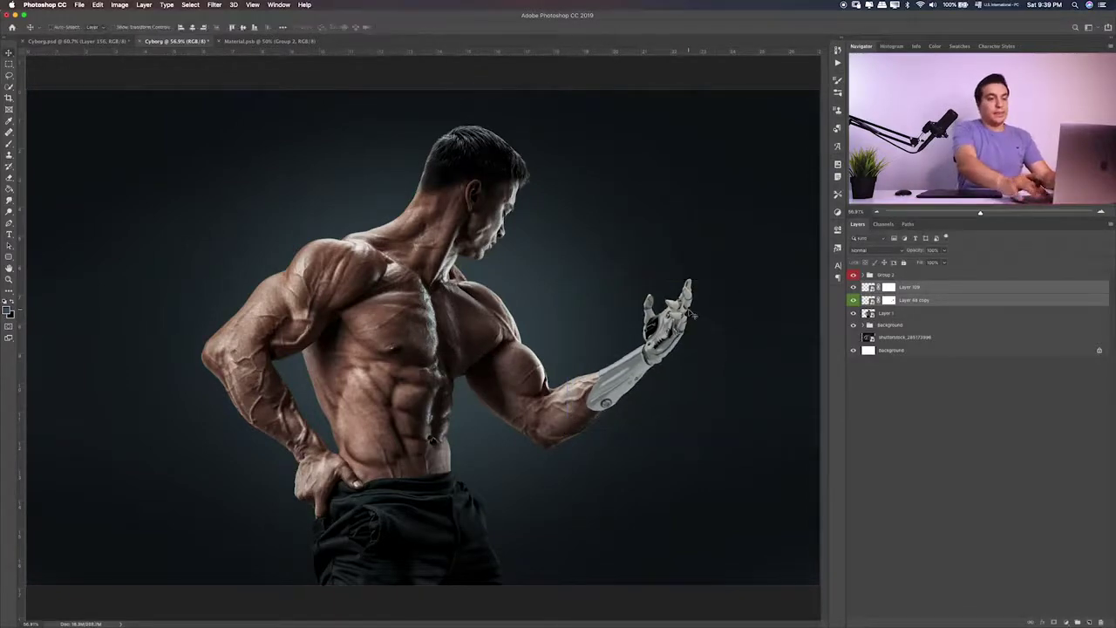
pyautogui.scroll(5, 483, 312)
pyautogui.hscroll(10, 483, 311)
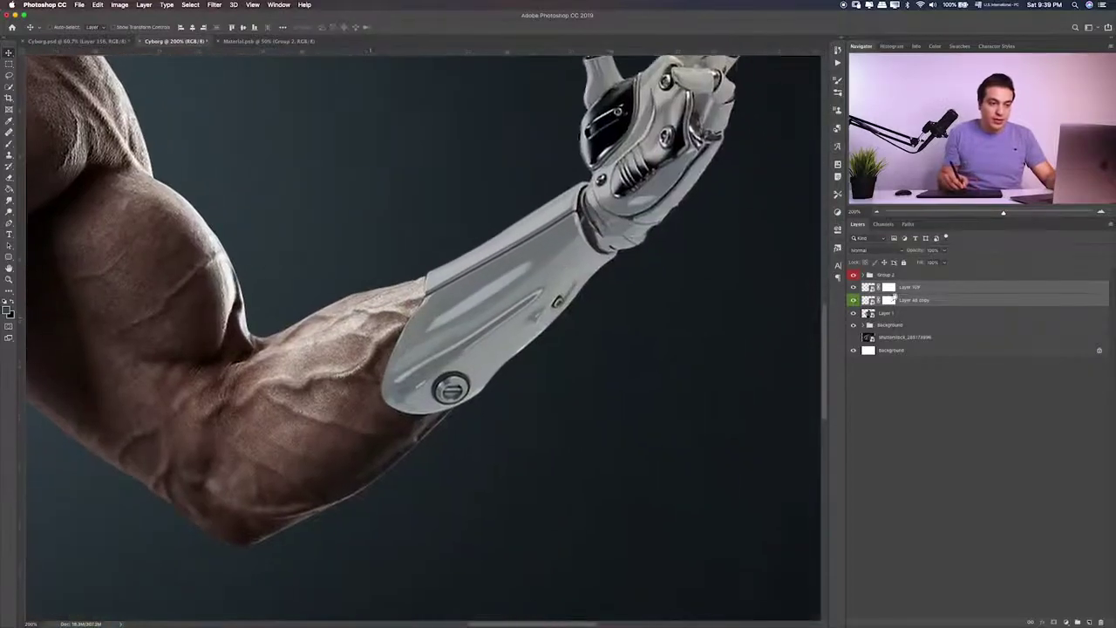
pyautogui.click(937, 301)
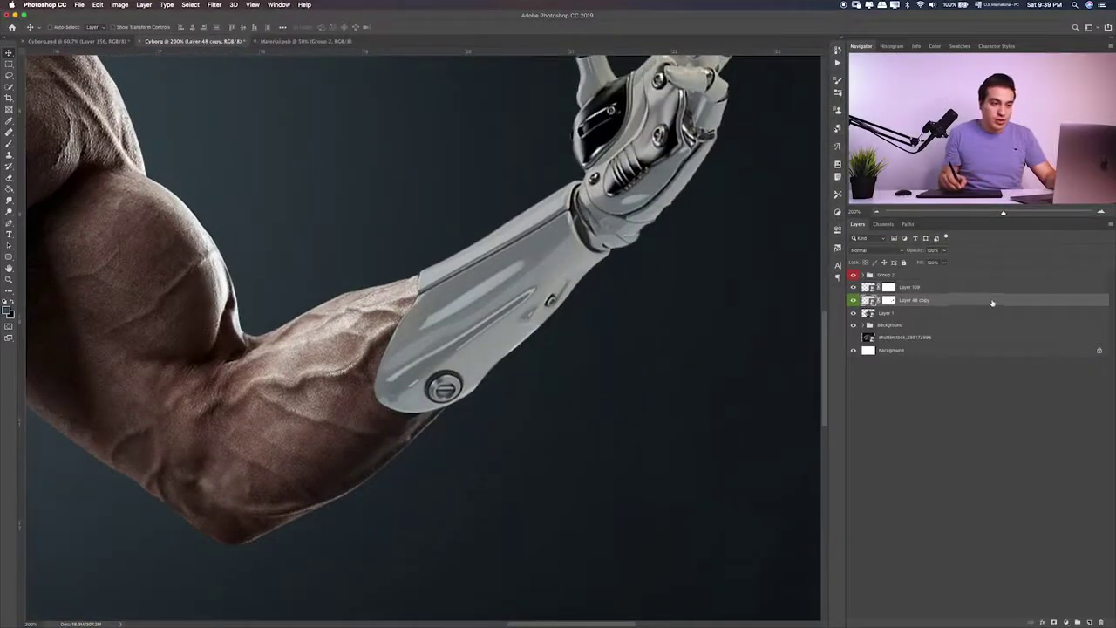
# In the forearm's Layer Style, add an Inner Shadow with Normal blend mode
pyautogui.doubleClick(1007, 303)
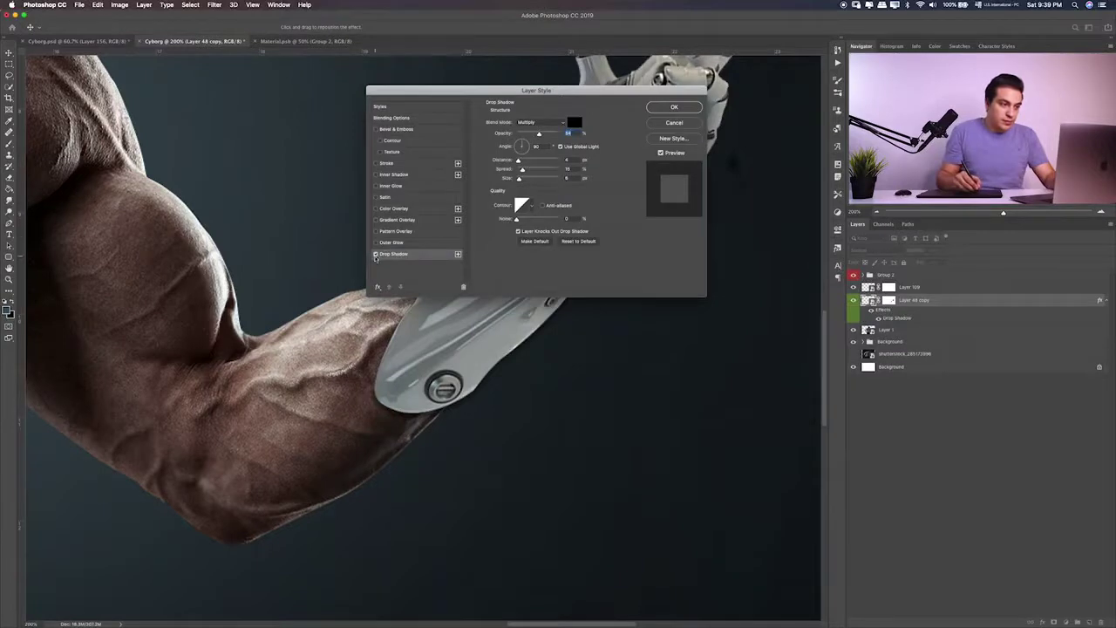
pyautogui.click(376, 254)
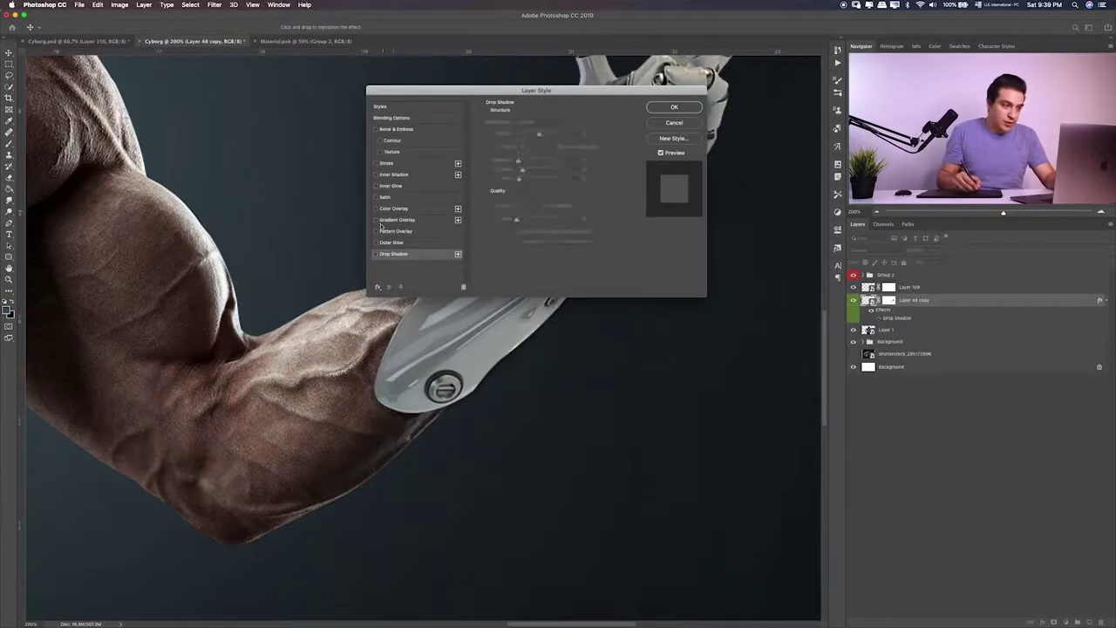
pyautogui.click(376, 175)
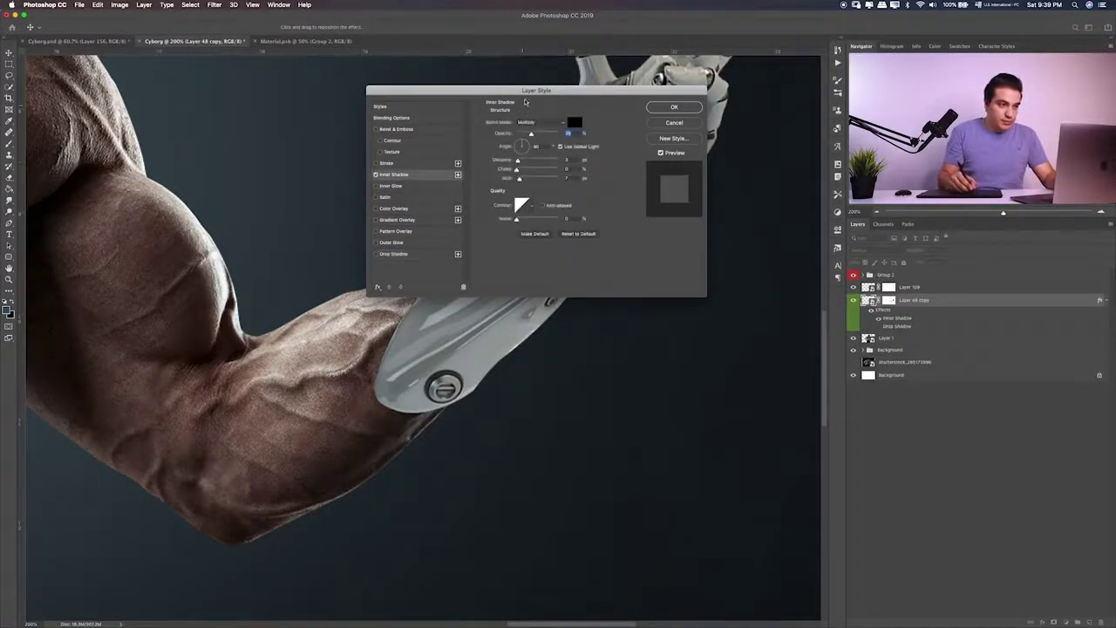
pyautogui.moveTo(525, 90); pyautogui.dragTo(237, 130)
pyautogui.click(249, 161)
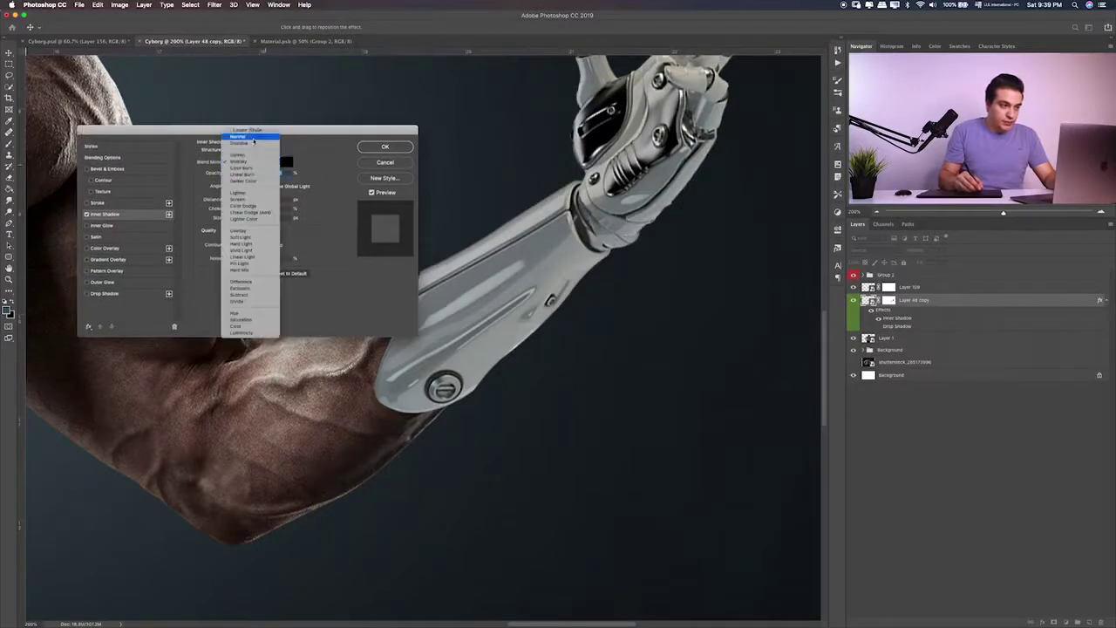
pyautogui.click(254, 138)
pyautogui.moveTo(293, 129); pyautogui.dragTo(244, 122)
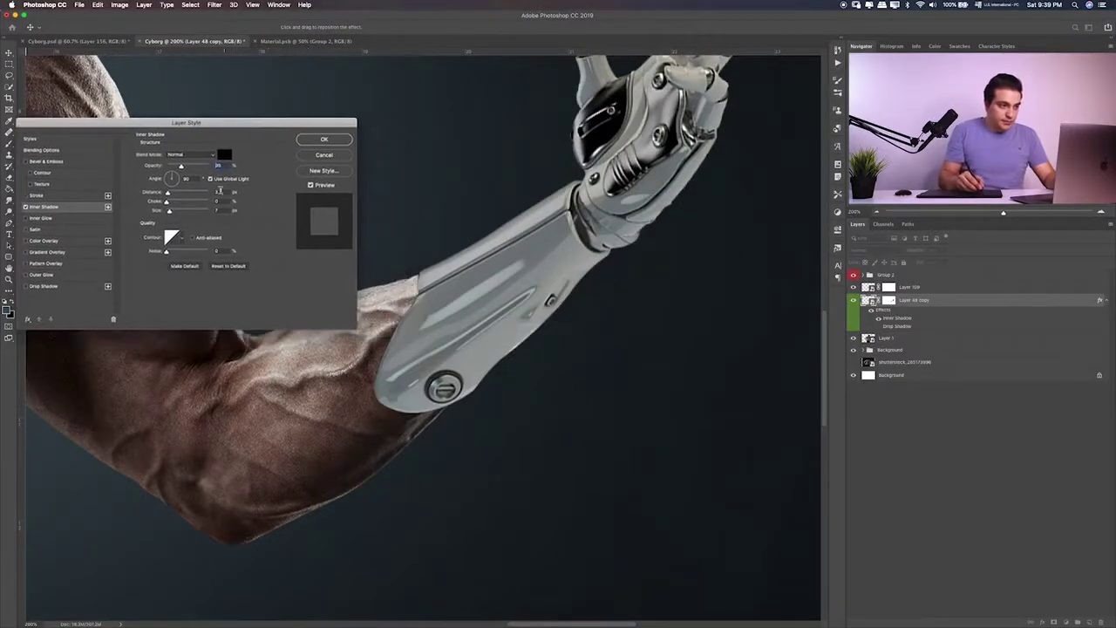
# Rotate the Inner Shadow angle and retune its distance, size, opacity and choke
pyautogui.moveTo(172, 182)
pyautogui.mouseDown()
pyautogui.moveTo(181, 200)
pyautogui.moveTo(188, 191)
pyautogui.moveTo(170, 185)
pyautogui.mouseUp()
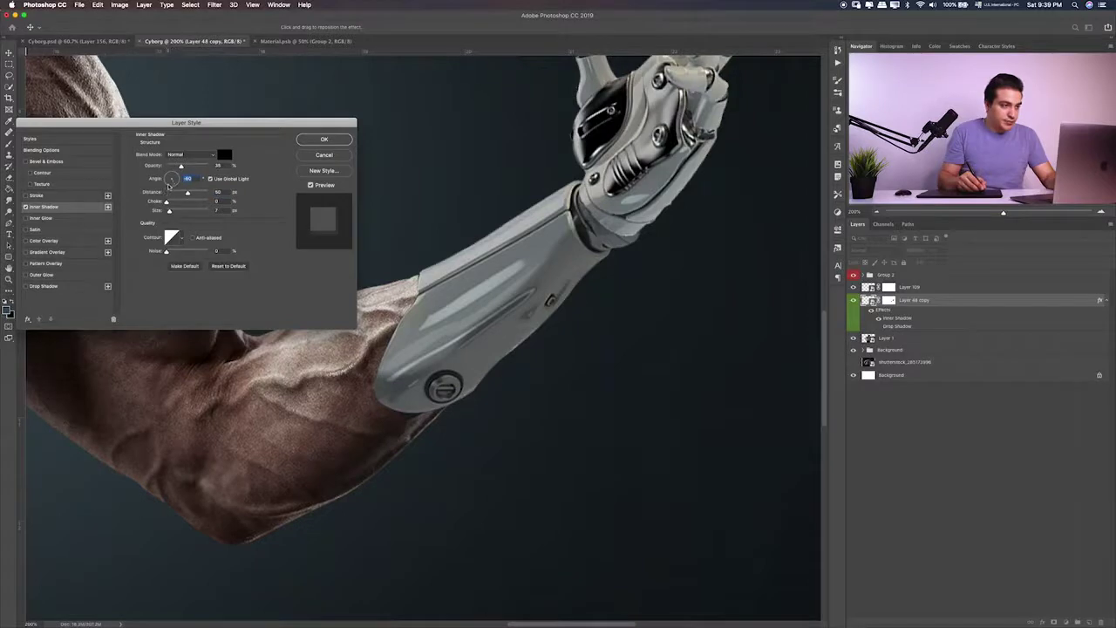
pyautogui.click(177, 193)
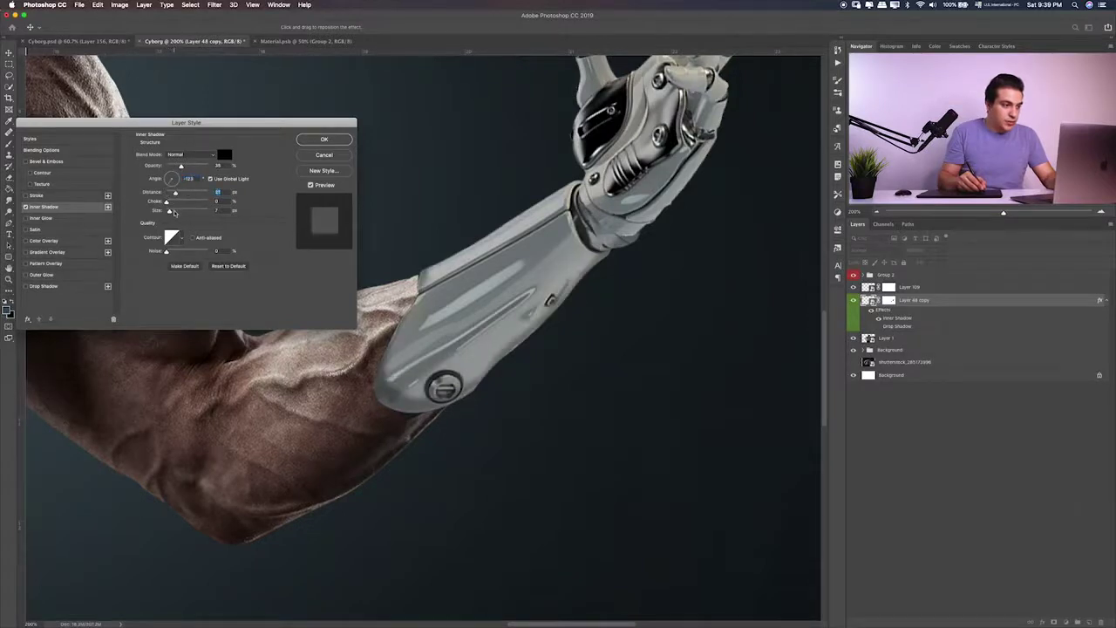
pyautogui.moveTo(175, 213); pyautogui.dragTo(168, 213)
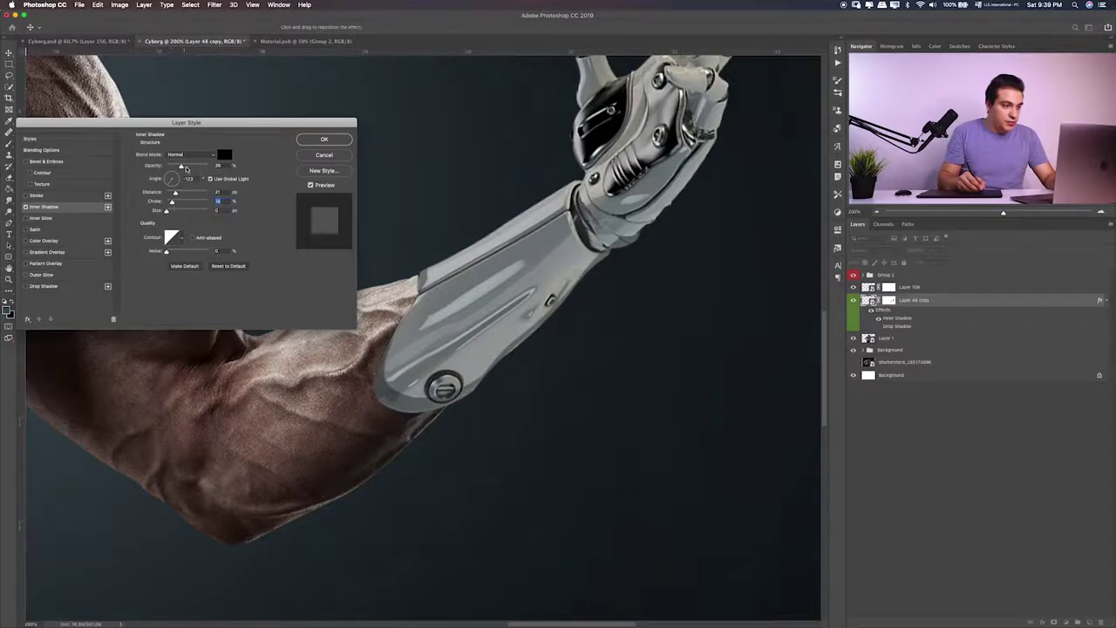
pyautogui.moveTo(186, 167); pyautogui.dragTo(194, 169)
pyautogui.moveTo(167, 214); pyautogui.dragTo(175, 214)
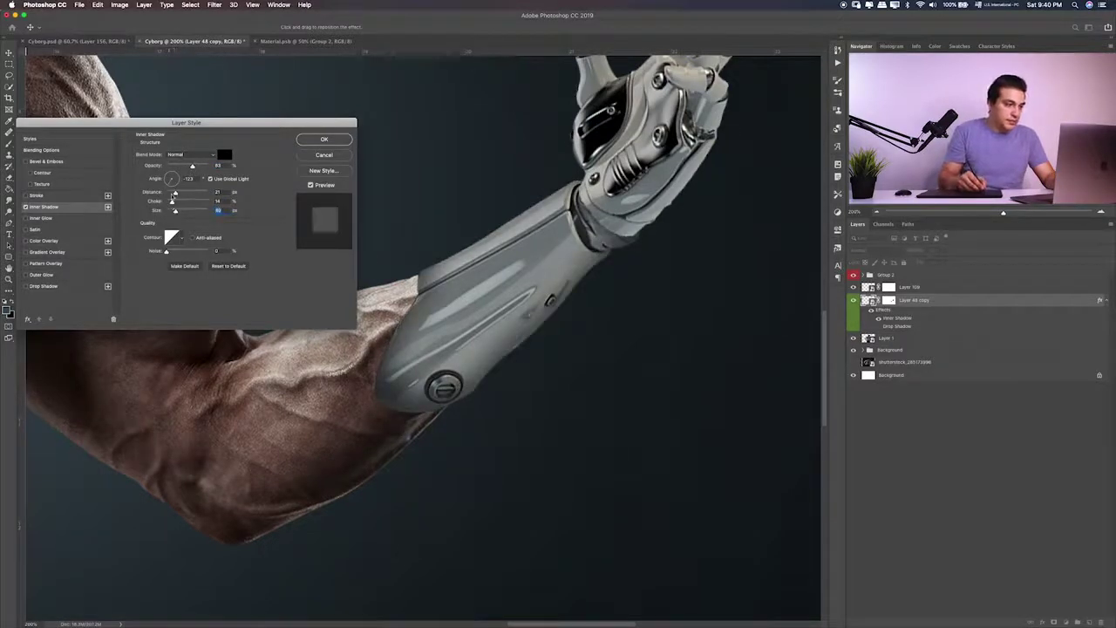
pyautogui.moveTo(173, 210); pyautogui.dragTo(175, 213)
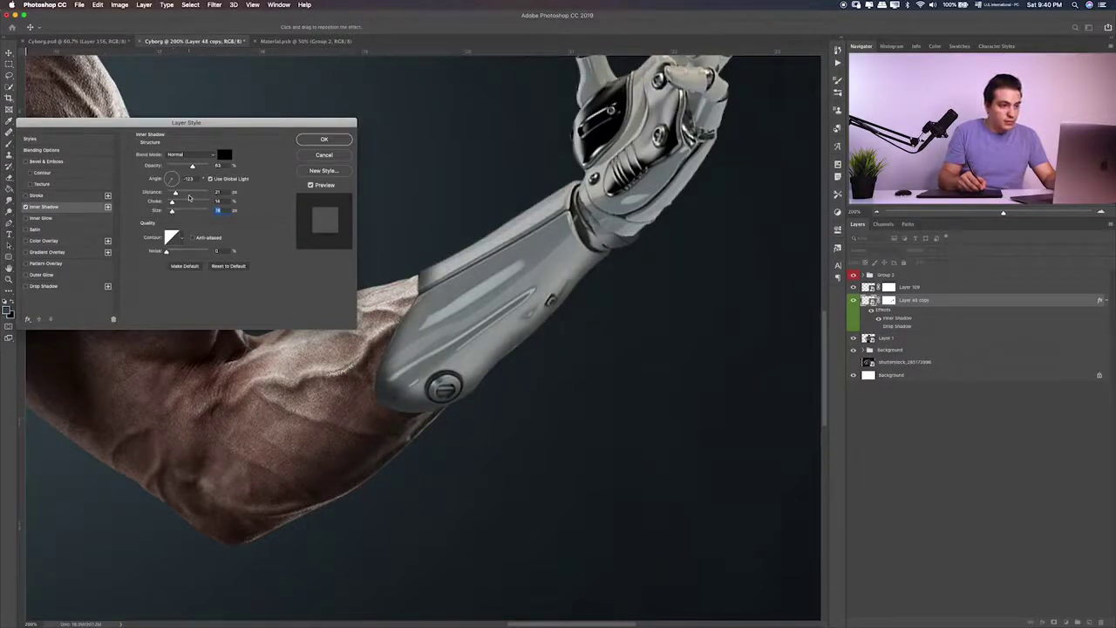
pyautogui.moveTo(174, 193); pyautogui.dragTo(174, 200)
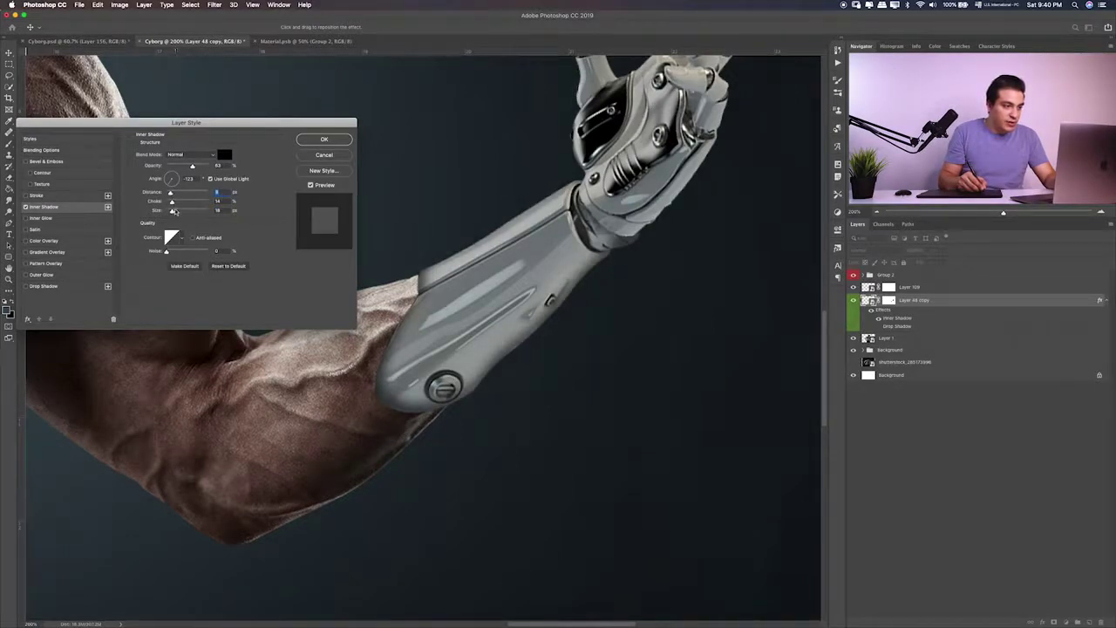
pyautogui.moveTo(172, 202); pyautogui.dragTo(170, 210)
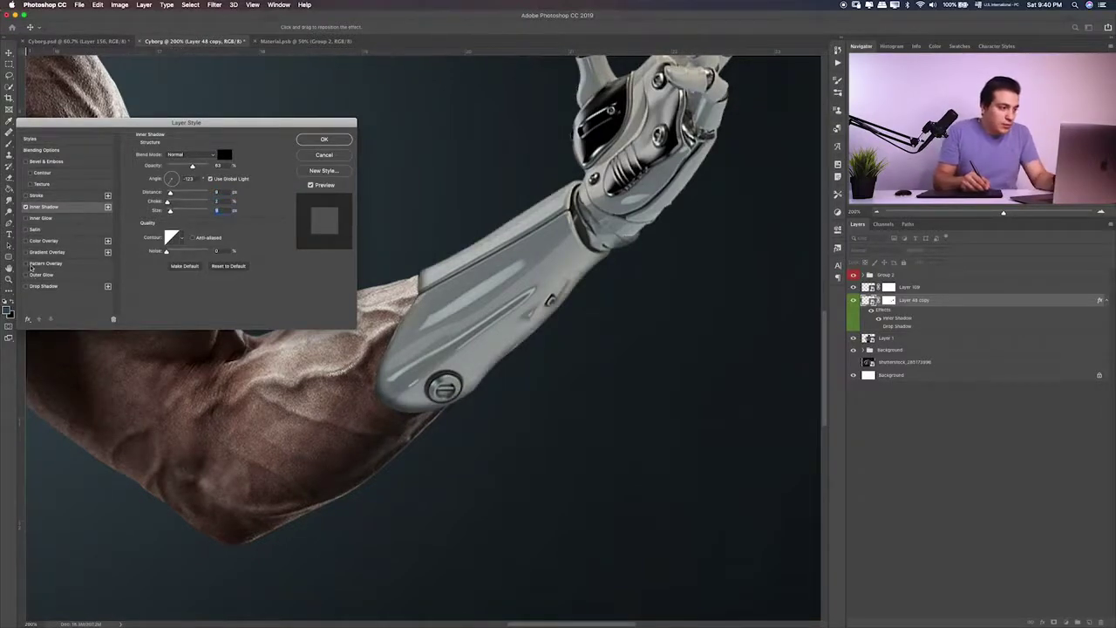
pyautogui.click(26, 219)
# Make the Inner Glow black with Normal blending, slightly more choke and lower opacity
pyautogui.click(39, 218)
pyautogui.click(156, 183)
pyautogui.click(515, 312)
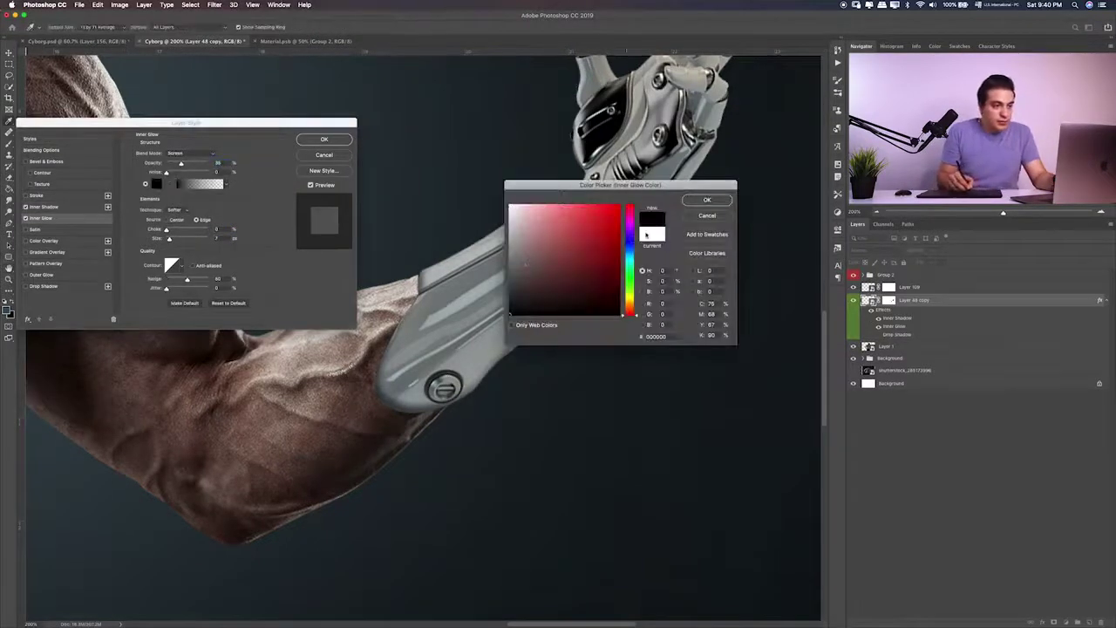
pyautogui.click(707, 201)
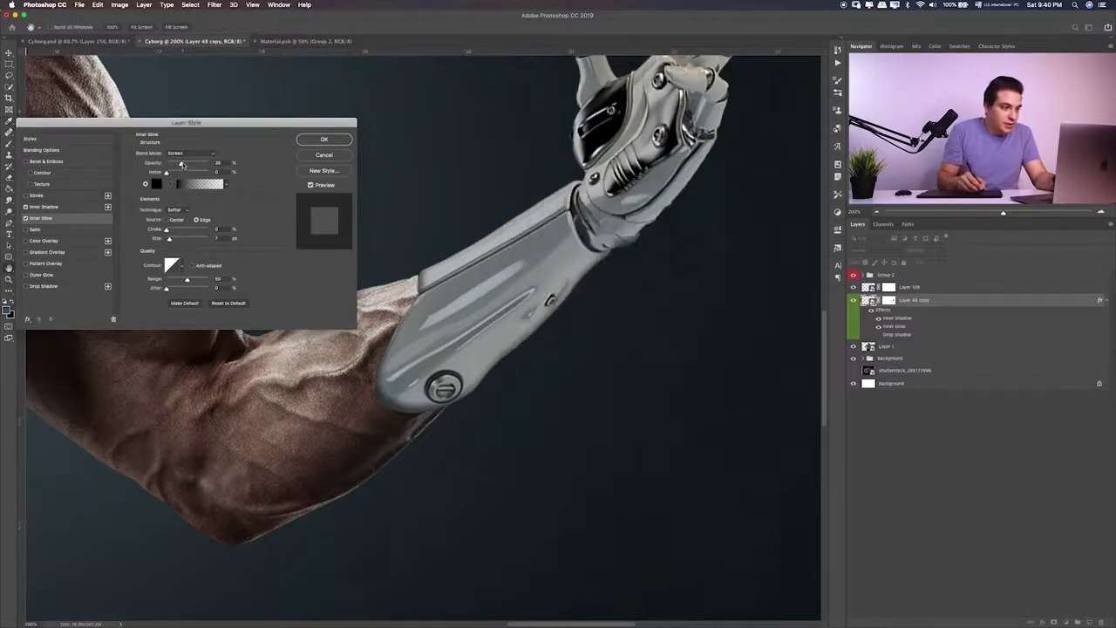
pyautogui.click(190, 153)
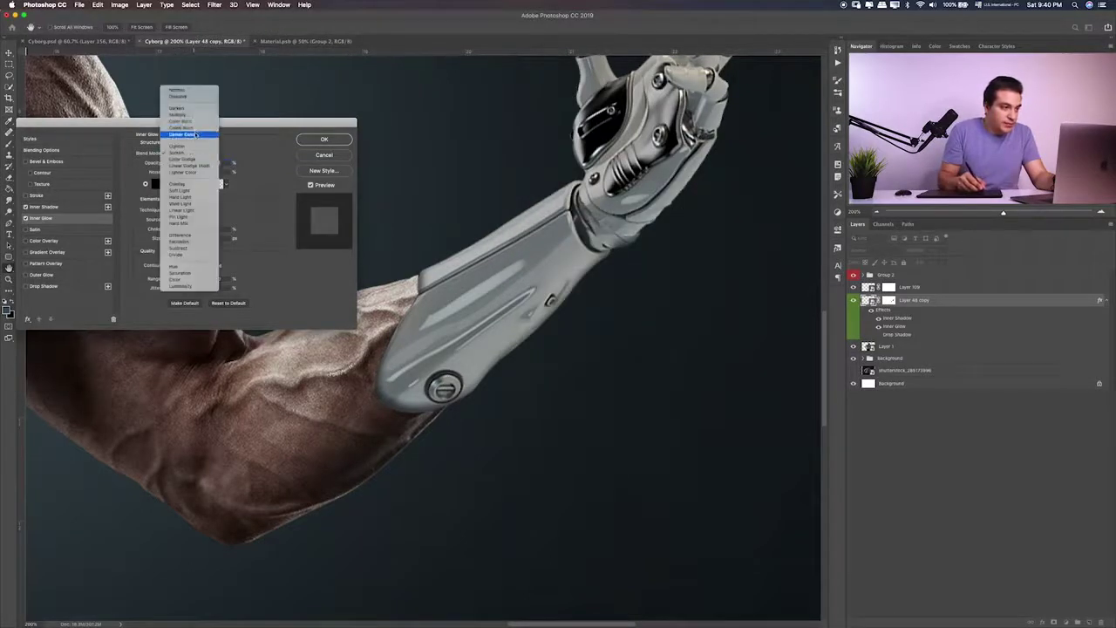
pyautogui.click(188, 88)
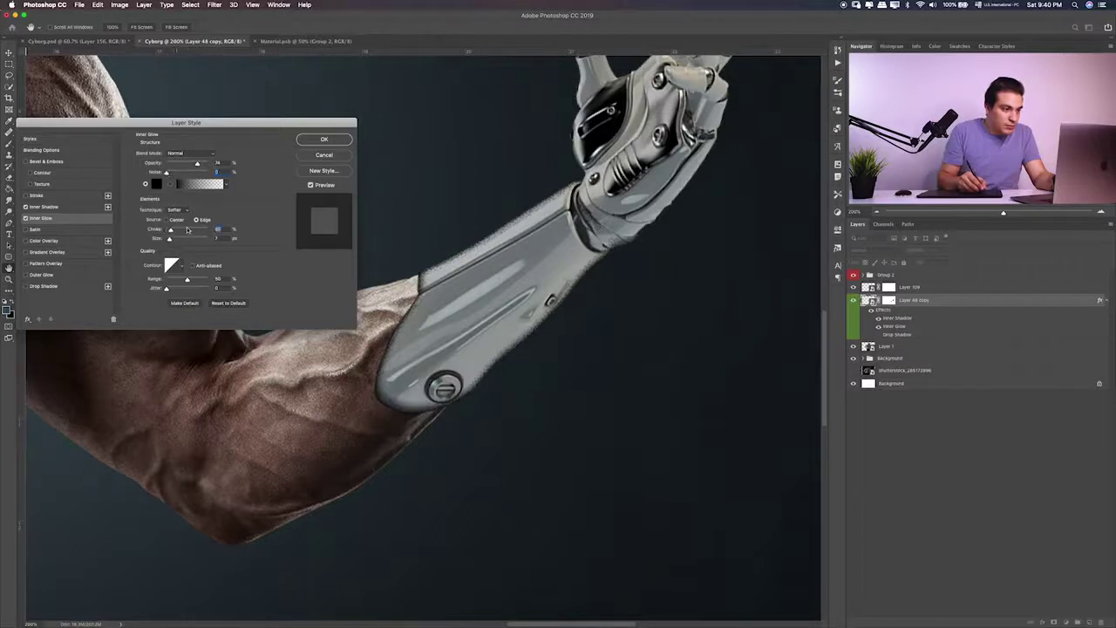
pyautogui.moveTo(187, 228)
pyautogui.mouseDown()
pyautogui.moveTo(162, 241)
pyautogui.moveTo(171, 242)
pyautogui.mouseUp()
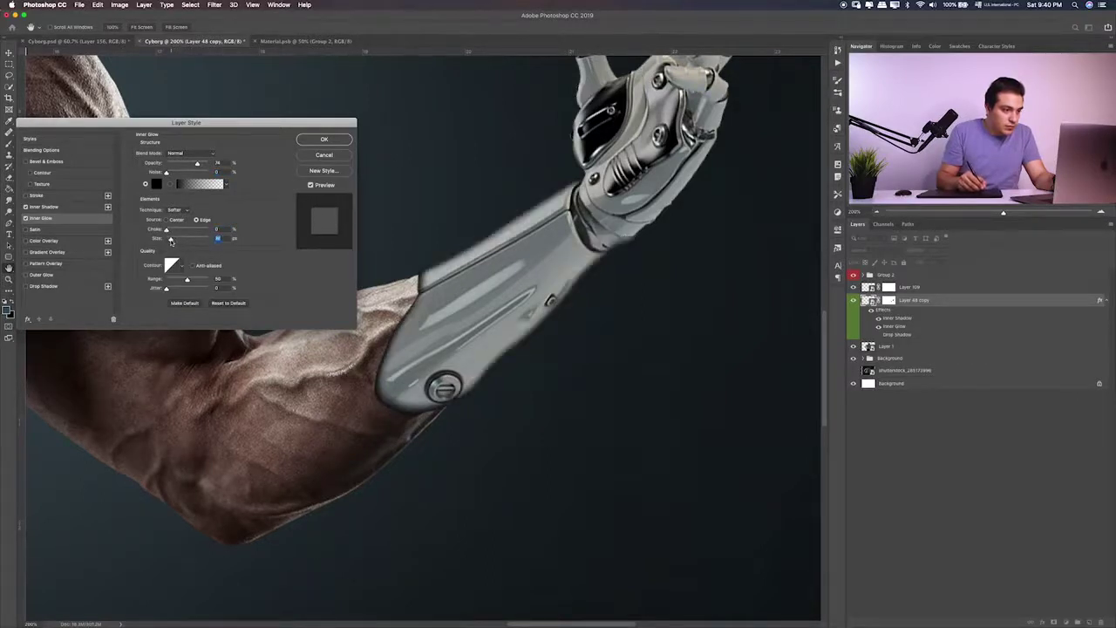
pyautogui.moveTo(195, 164); pyautogui.dragTo(191, 165)
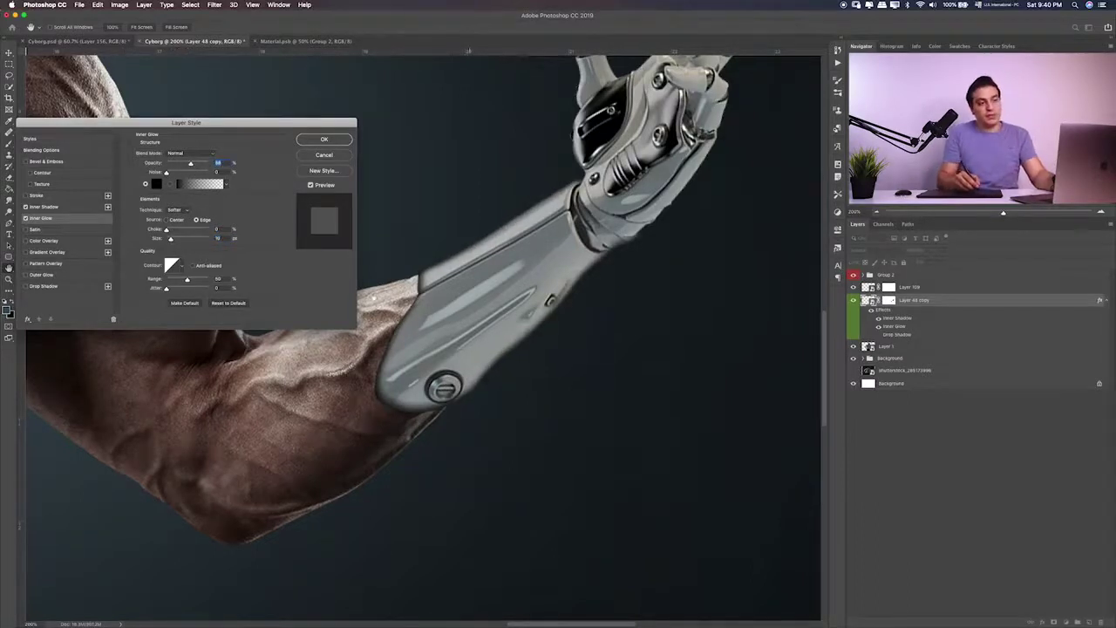
# Apply the layer style and convert the forearm's effects into separate layers
pyautogui.press('Return')
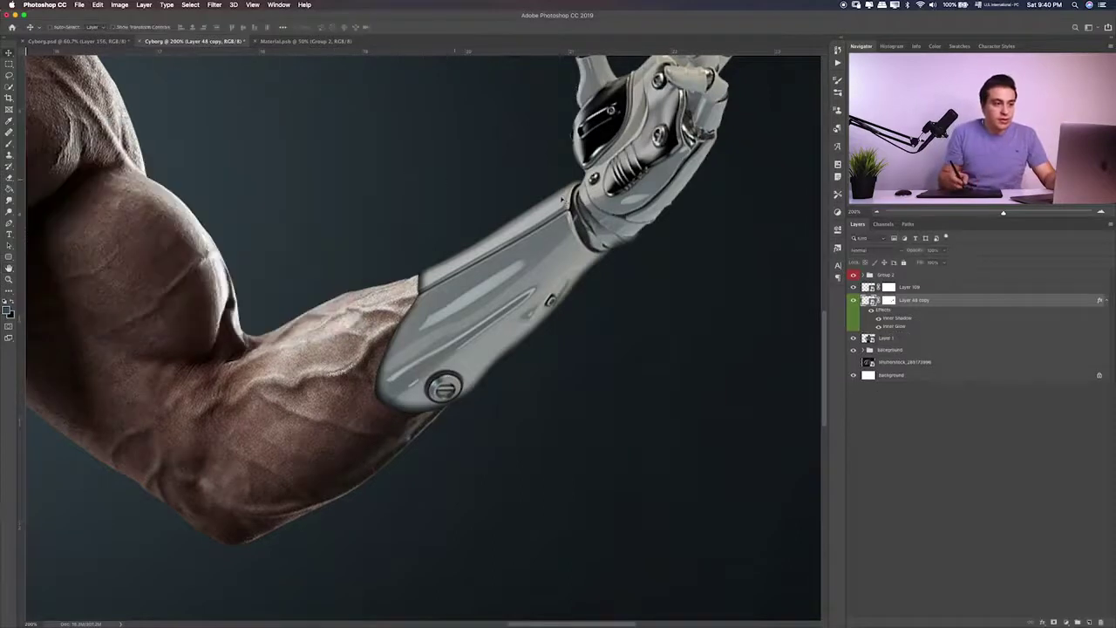
pyautogui.rightClick(898, 327)
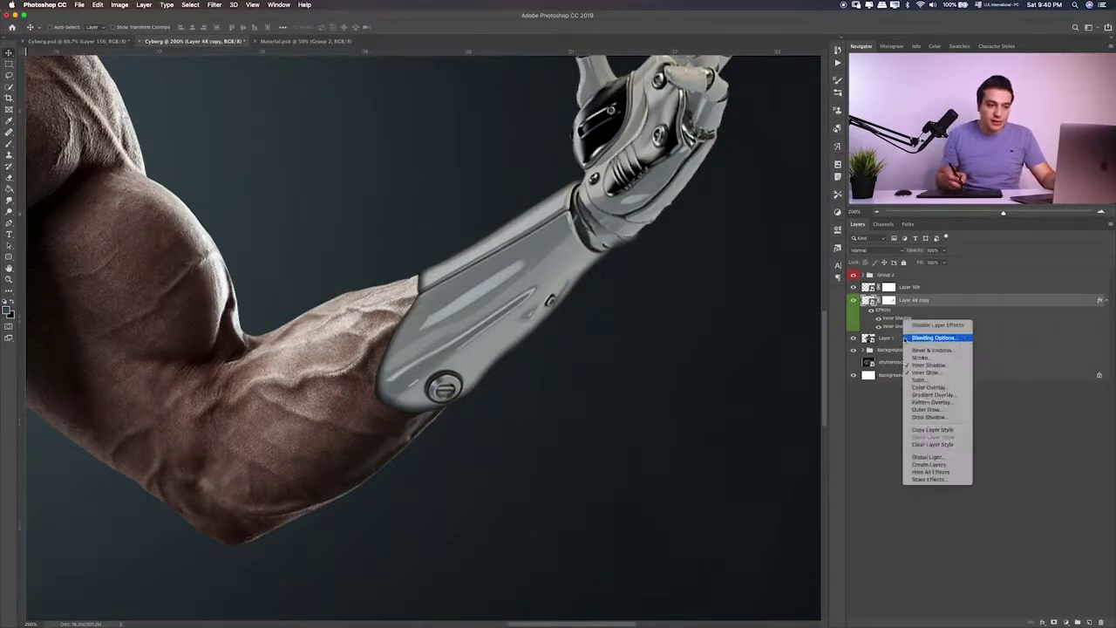
pyautogui.click(943, 466)
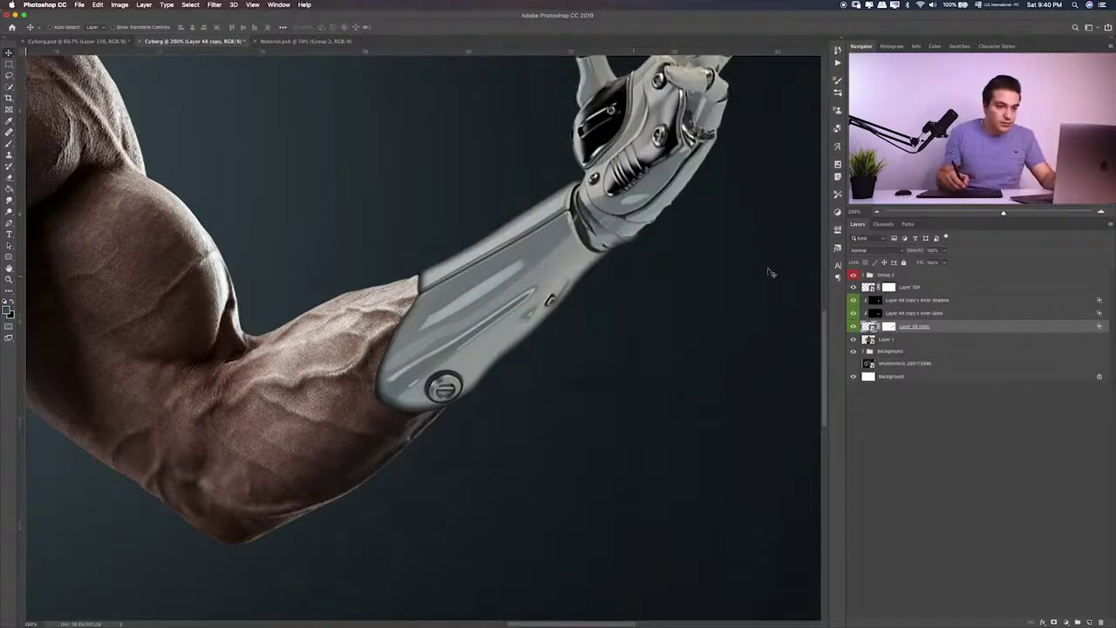
pyautogui.click(855, 301)
pyautogui.click(855, 301)
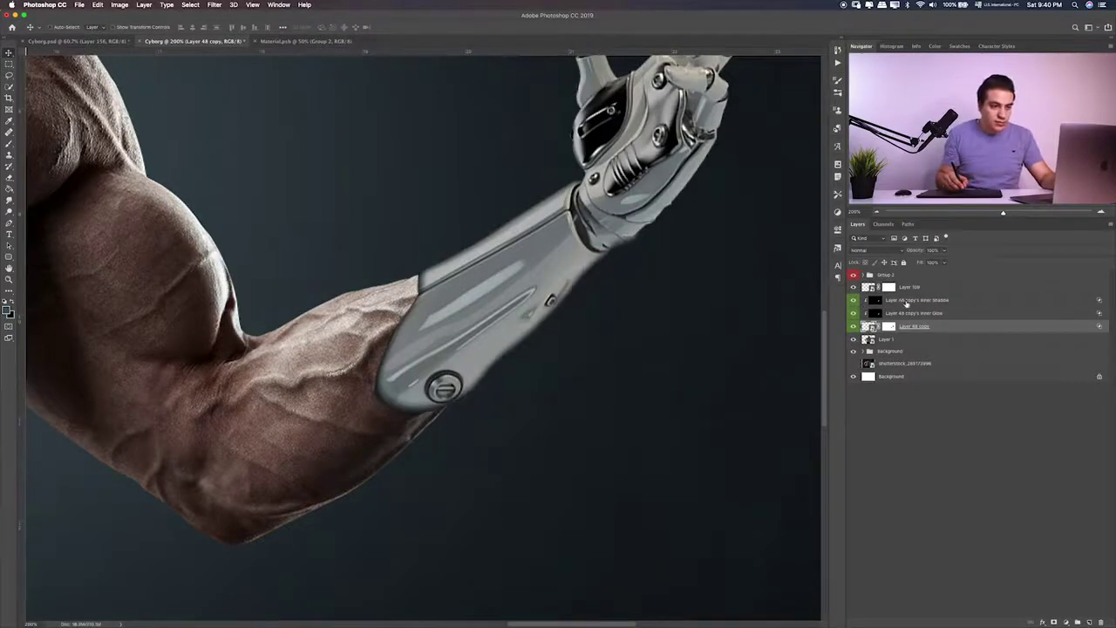
# Select the Inner Shadow layer and set up a small, full-opacity Eraser
pyautogui.click(905, 301)
pyautogui.press('e')
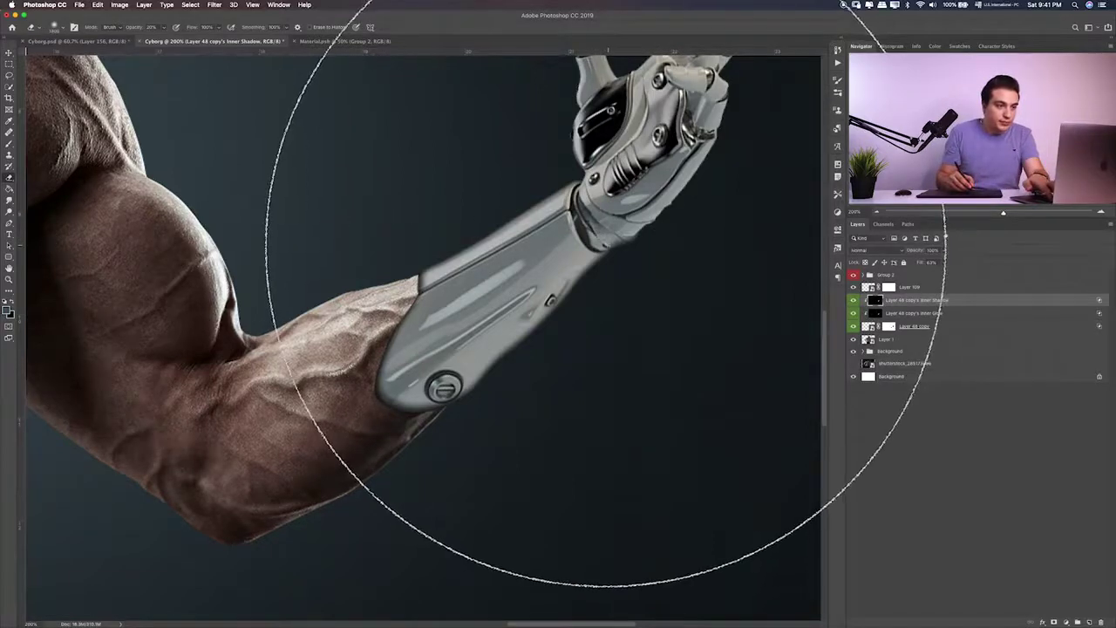
pyautogui.press('[')
pyautogui.press('[')
pyautogui.press('[')
pyautogui.press('[')
pyautogui.press('[')
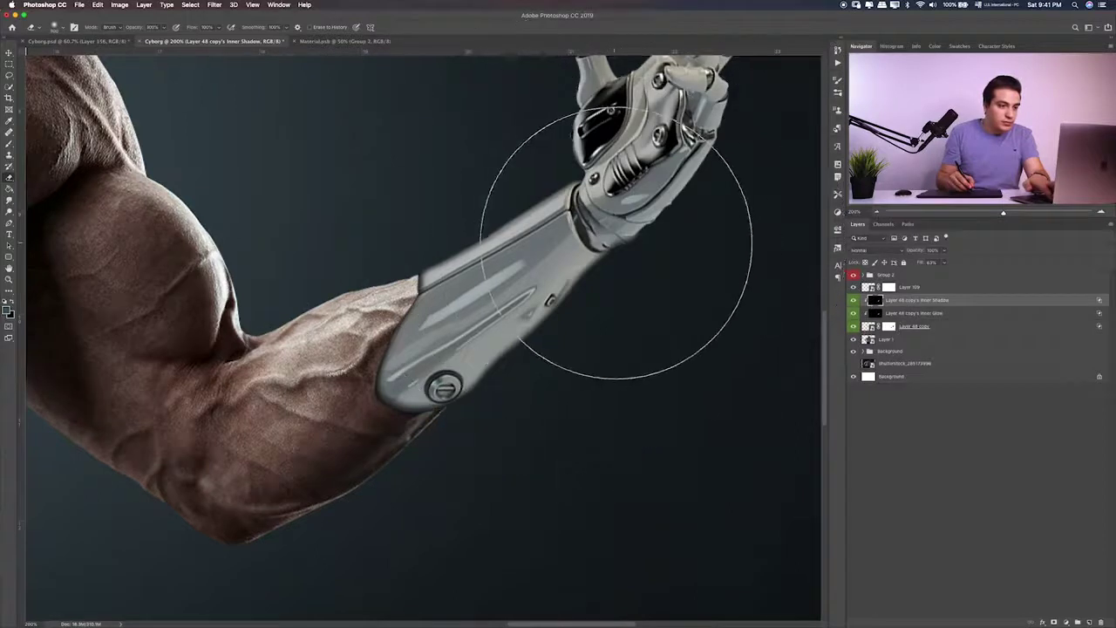
pyautogui.press('[')
pyautogui.press('[')
pyautogui.press('0')
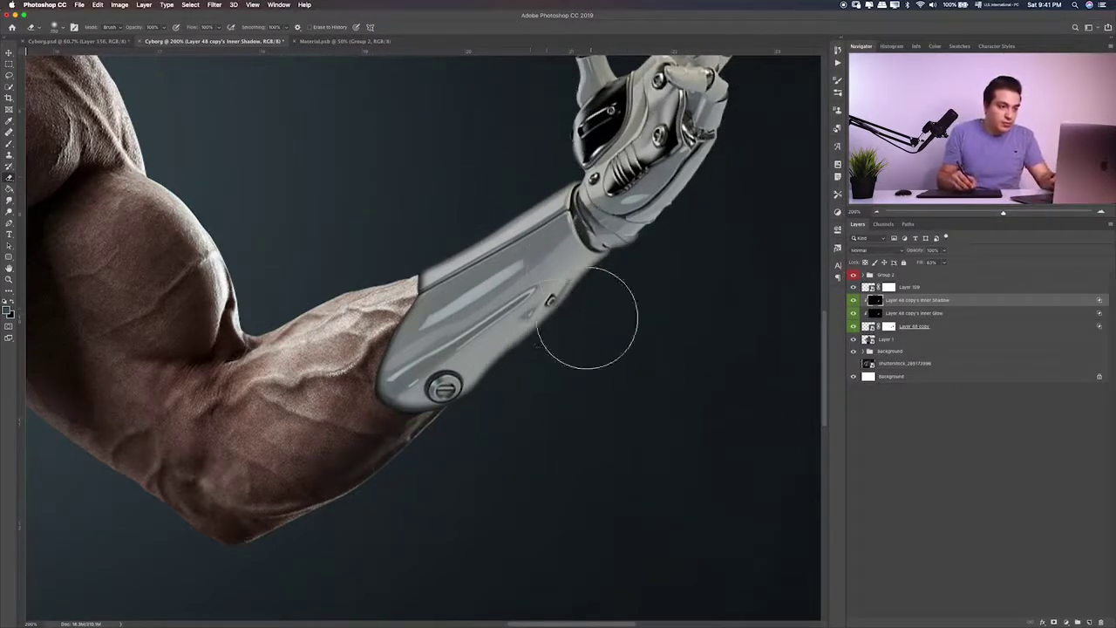
pyautogui.press('[')
pyautogui.press('[')
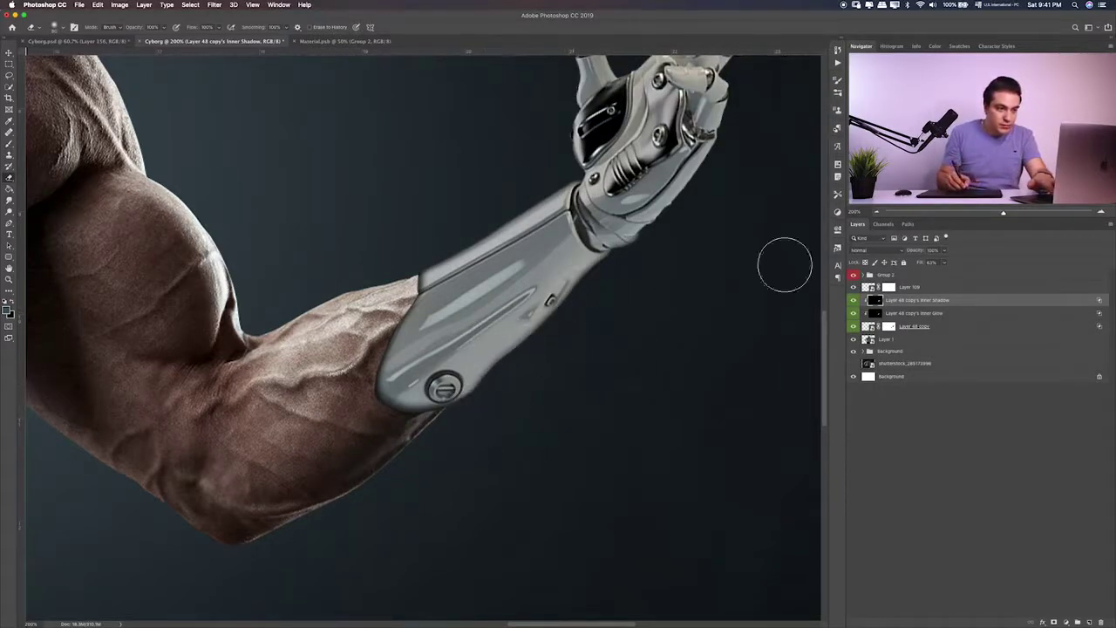
pyautogui.click(881, 315)
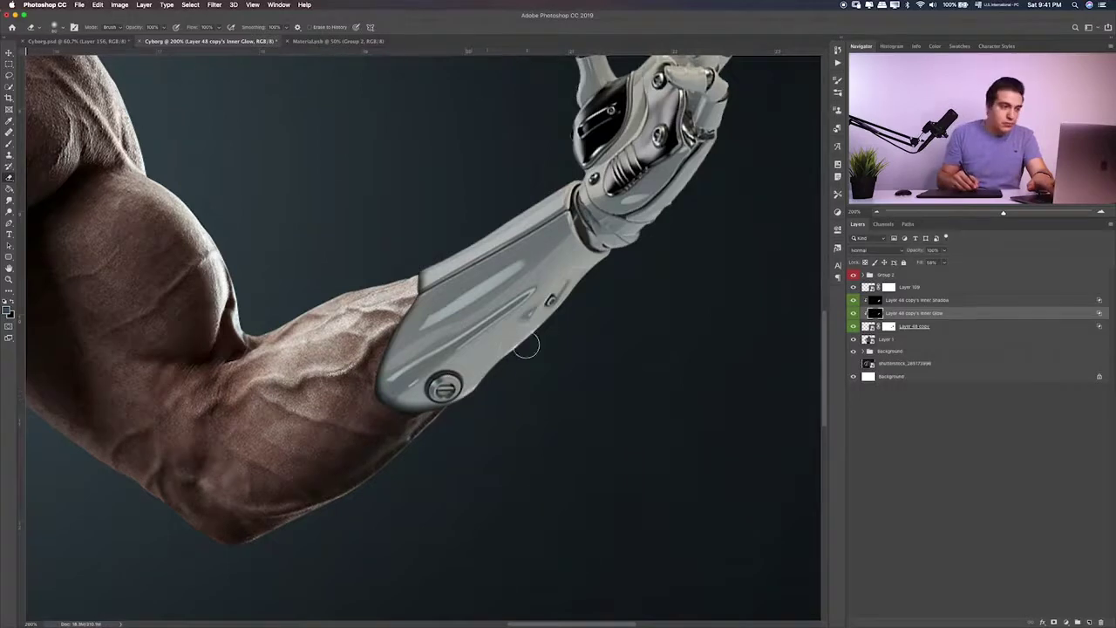
# Reposition the robotic hand with the Move tool and commit its transform
pyautogui.press('v')
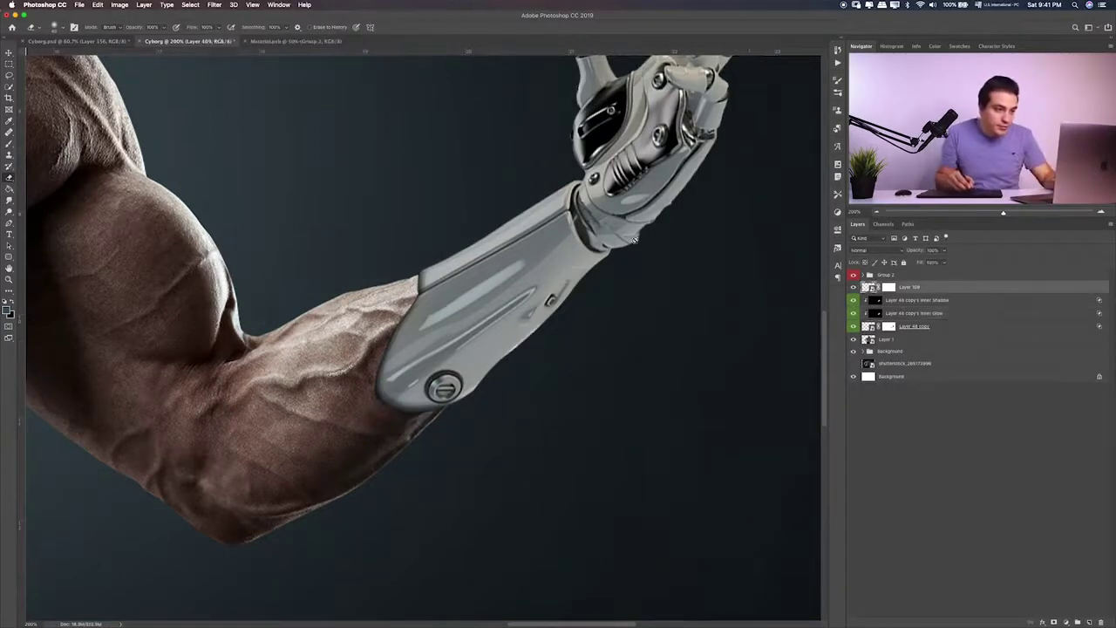
pyautogui.moveTo(663, 148); pyautogui.dragTo(640, 234)
pyautogui.hotkey('ctrl', '-')
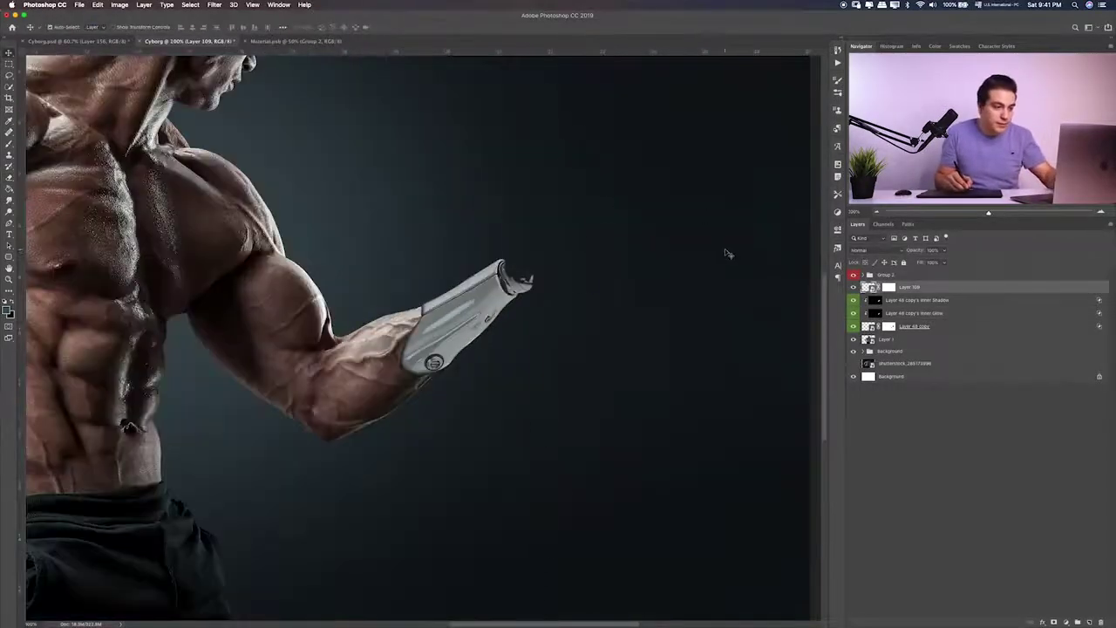
pyautogui.hotkey('ctrl', 't')
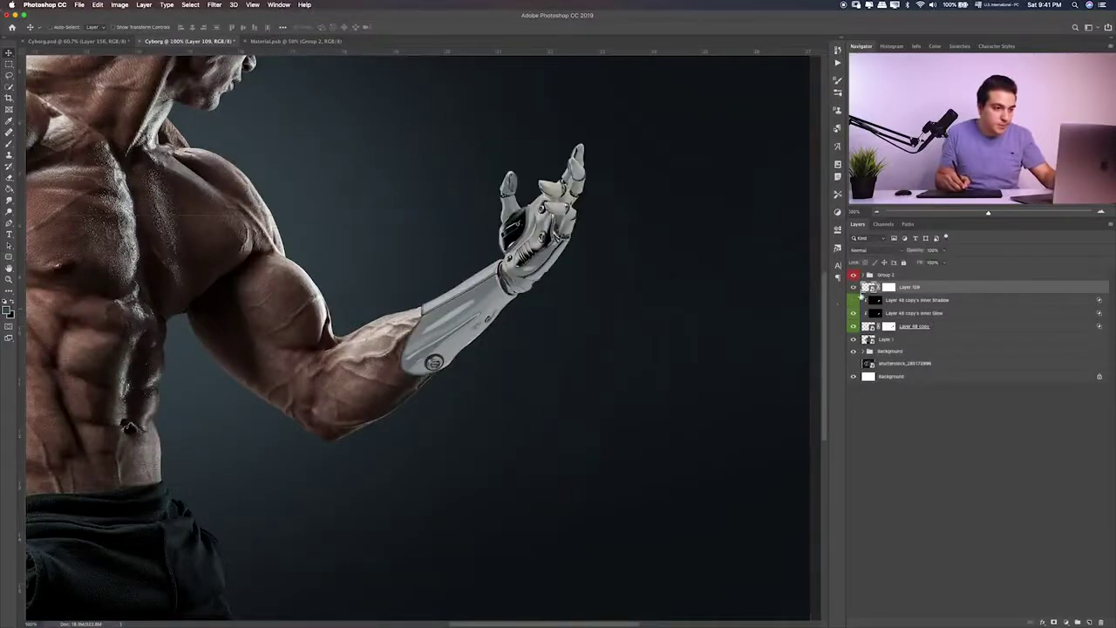
pyautogui.press('Return')
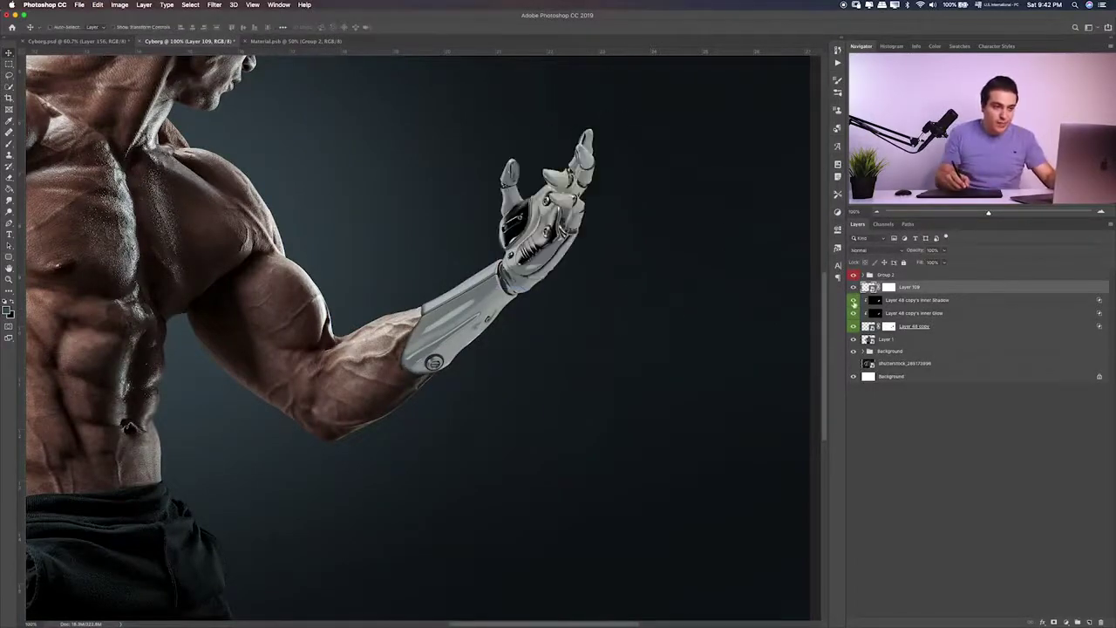
# Zoom to 200% on the elbow joint and make Layer 48 copy active
pyautogui.hotkey('ctrl', '+')
pyautogui.hotkey('ctrl', '+')
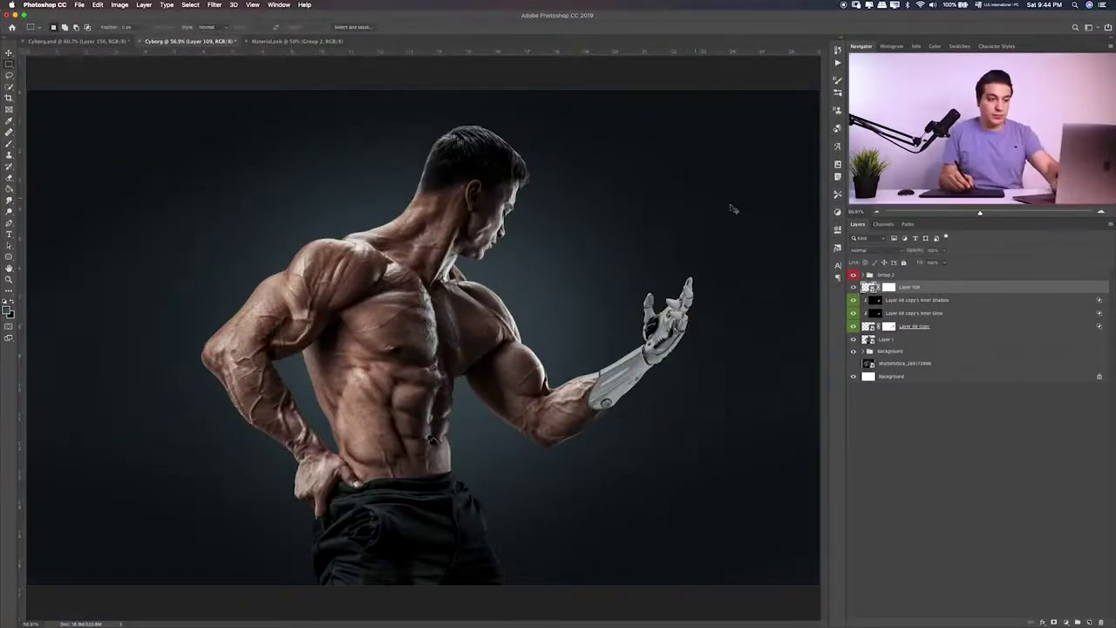
pyautogui.hotkey('ctrl', '+')
pyautogui.scroll(2, 650, 305)
pyautogui.scroll(1, 628, 362)
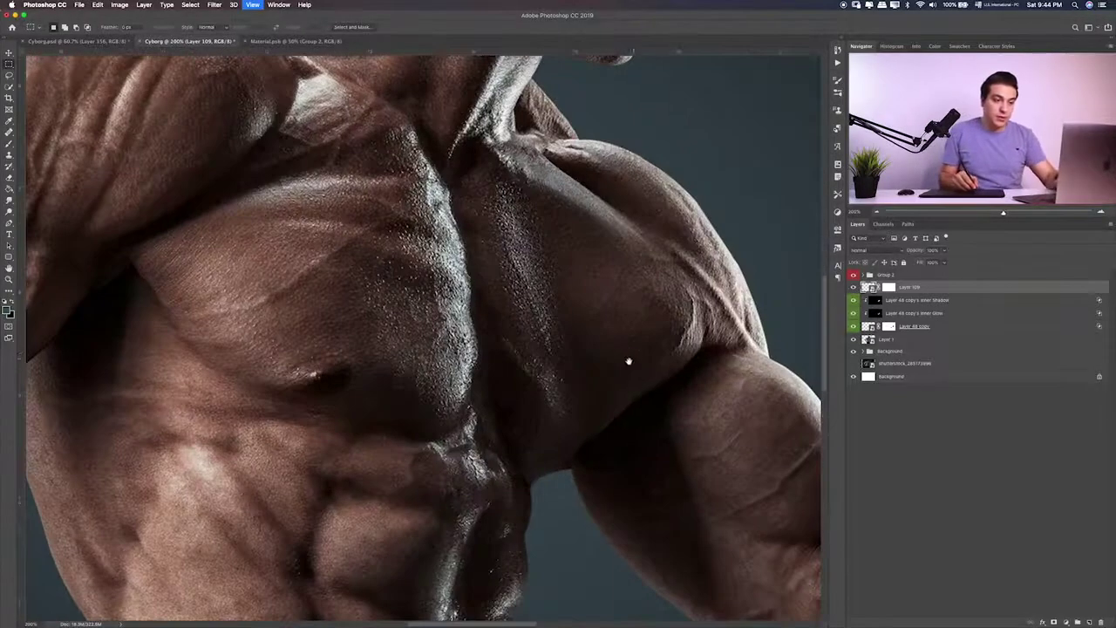
pyautogui.scroll(1, 541, 366)
pyautogui.scroll(1, 438, 347)
pyautogui.hscroll(3, 438, 347)
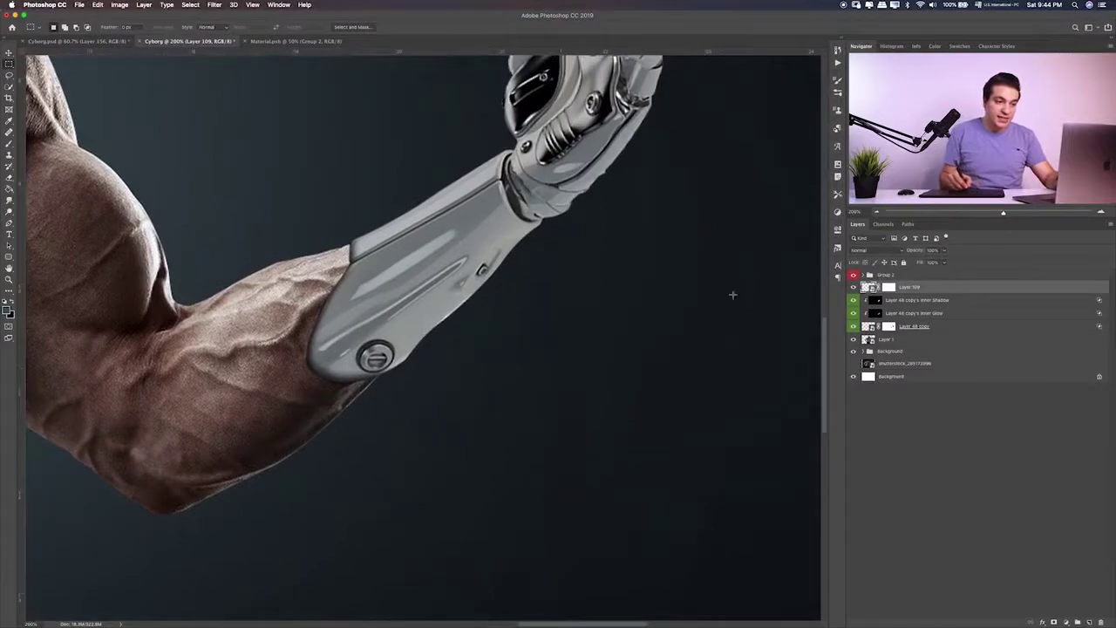
pyautogui.click(866, 329)
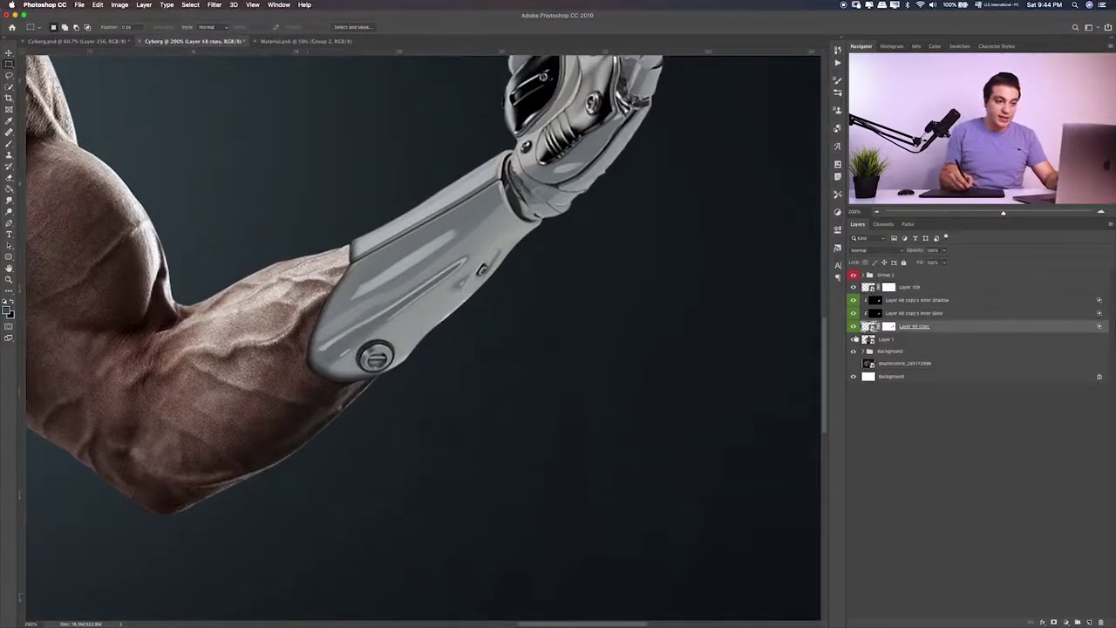
# Liquify Layer 48 copy, pushing the elbow plate near the bolt slightly left
pyautogui.click(218, 6)
pyautogui.click(271, 77)
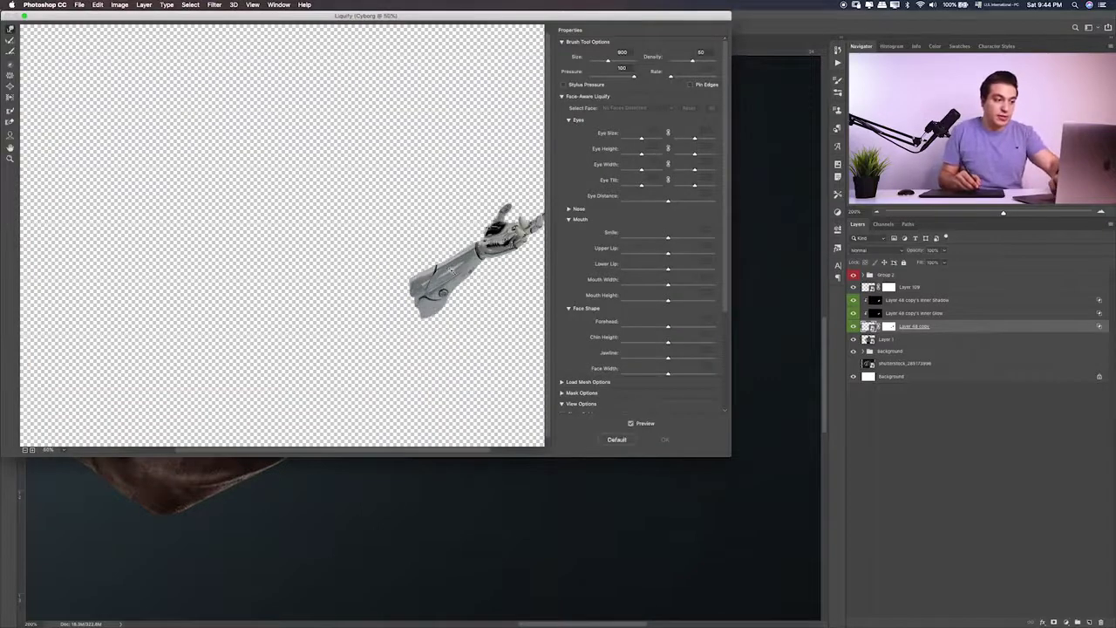
pyautogui.scroll(3, 428, 323)
pyautogui.press('[')
pyautogui.press('[')
pyautogui.press('[')
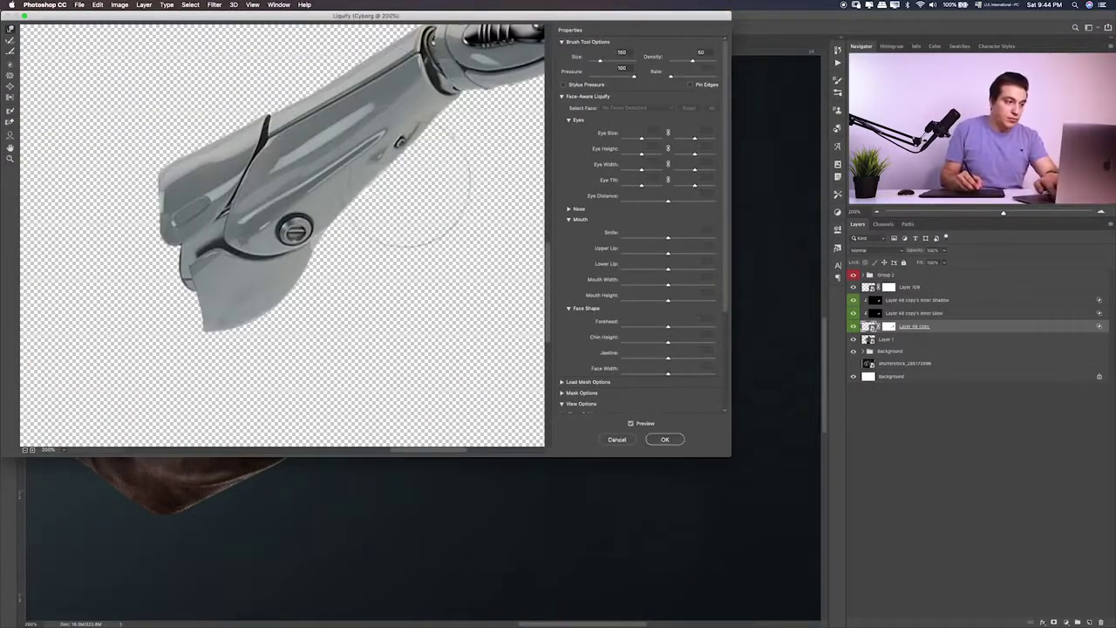
pyautogui.moveTo(335, 288); pyautogui.dragTo(312, 267)
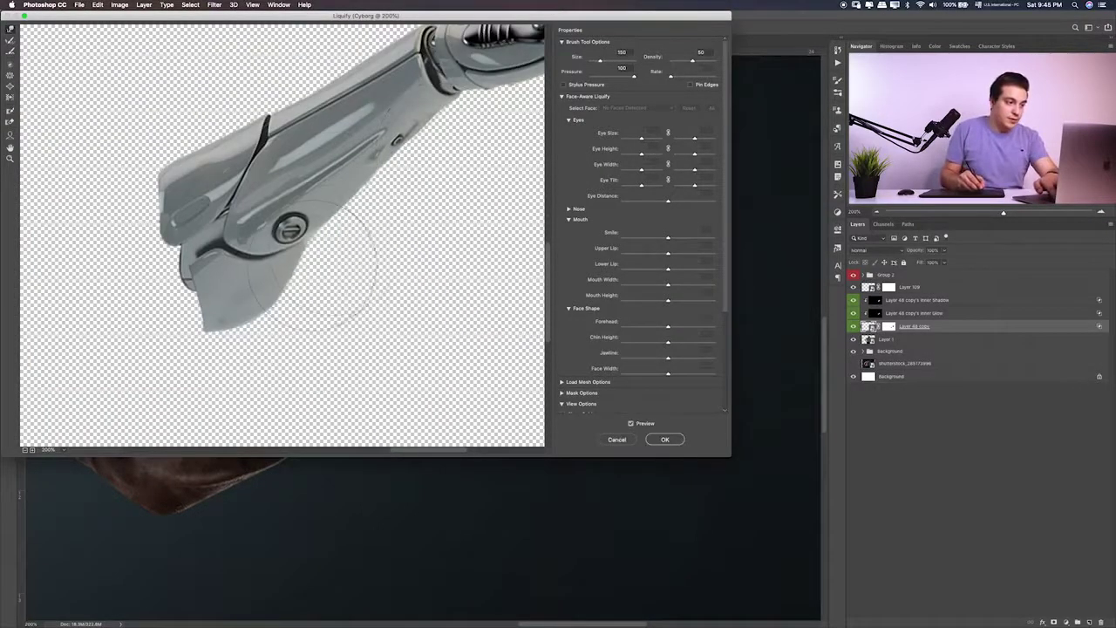
pyautogui.click(672, 440)
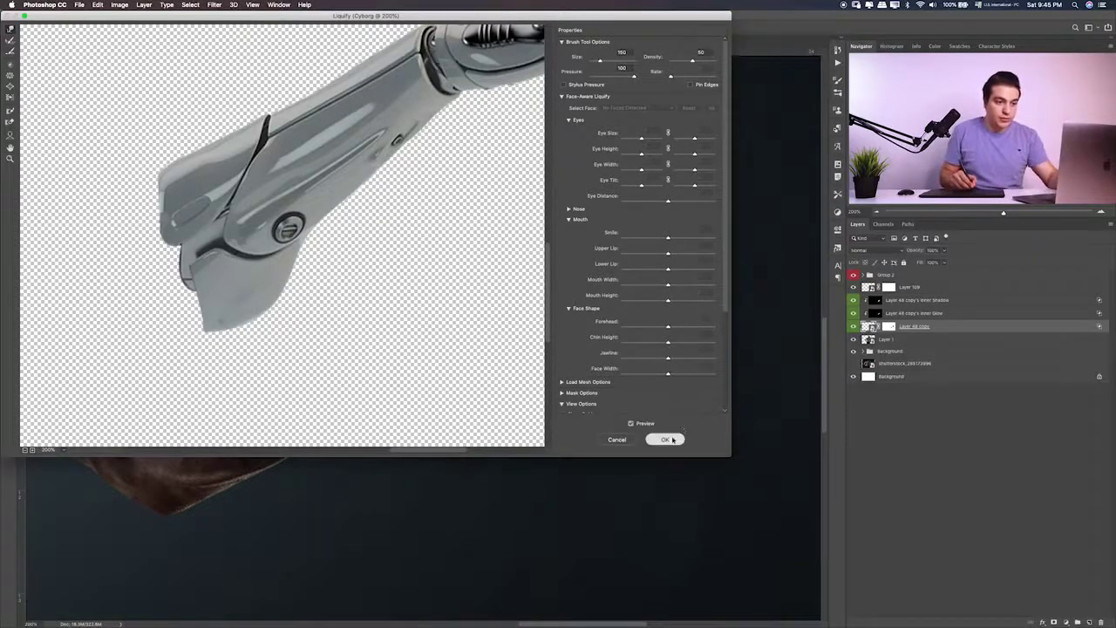
# Refine the elbow plate further through the Liquify smart filter and apply it
pyautogui.hscroll(-4, 526, 387)
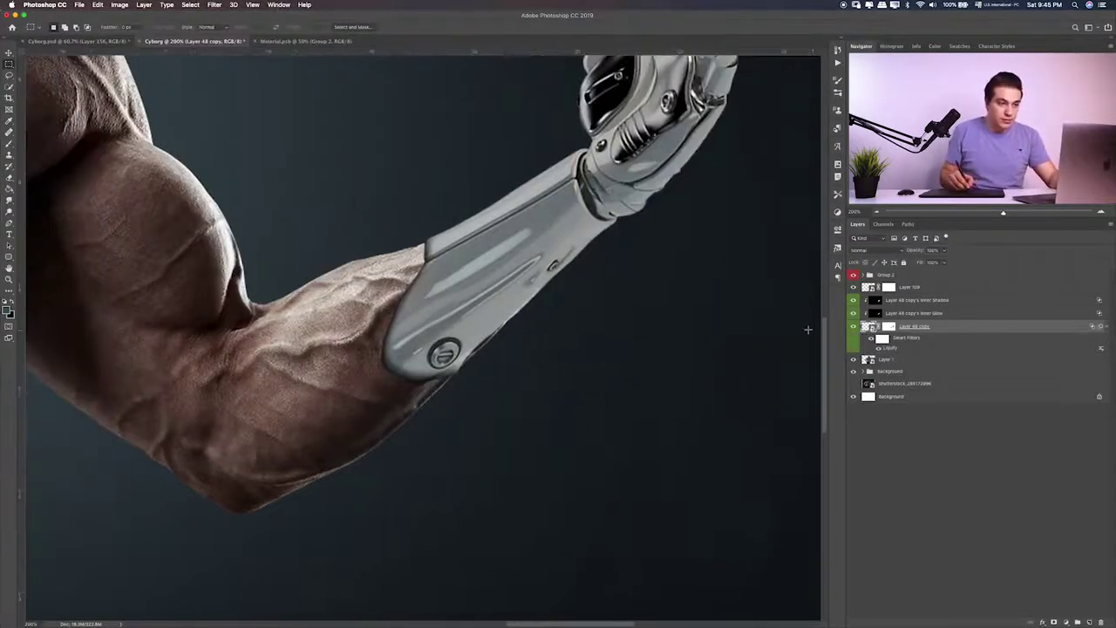
pyautogui.hotkey('ctrl', 'shift', 'x')
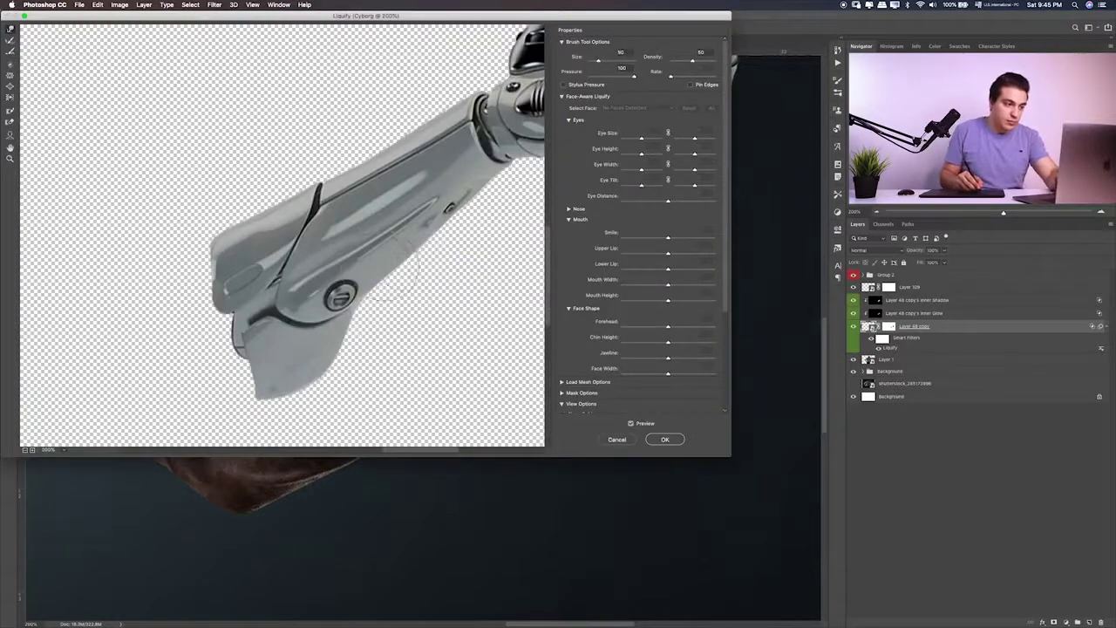
pyautogui.click(653, 437)
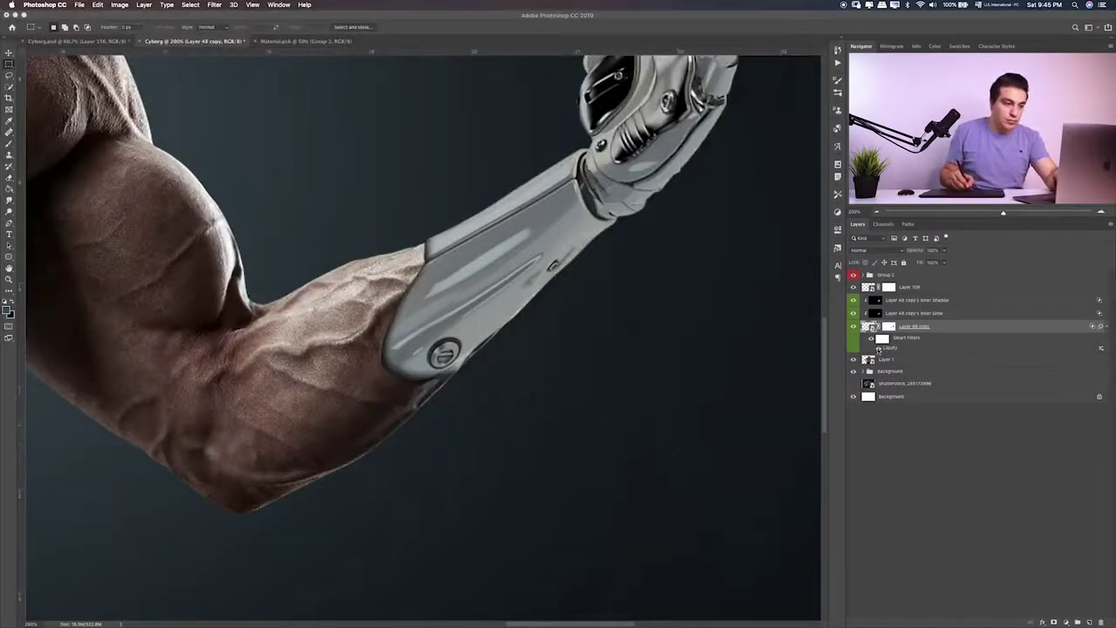
pyautogui.doubleClick(879, 348)
pyautogui.press('super+plus')
pyautogui.press('super+plus')
pyautogui.press('super+plus')
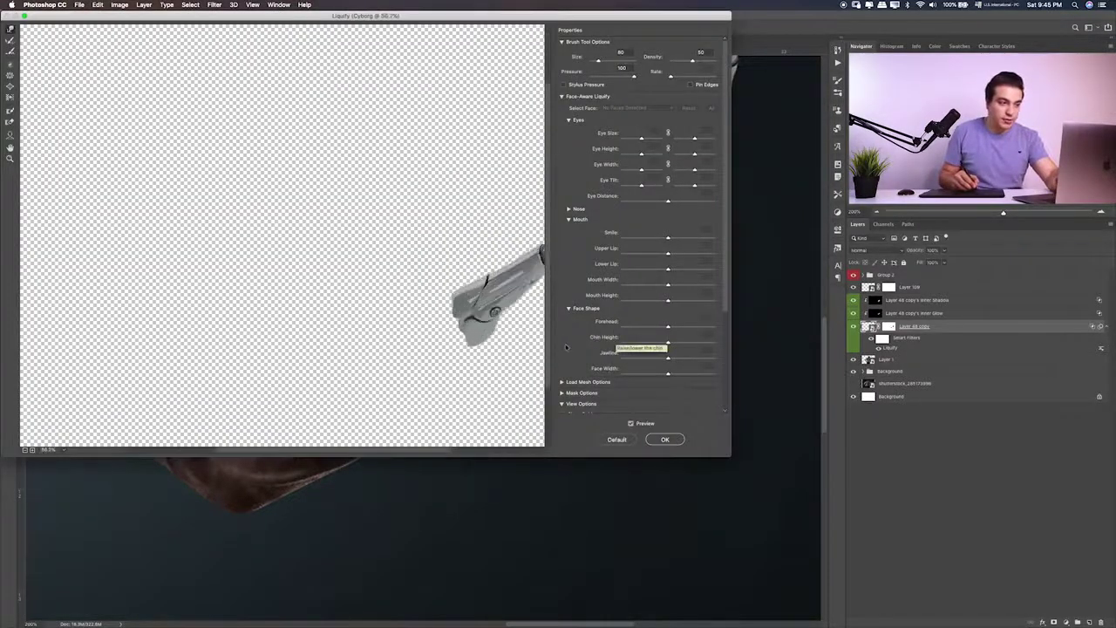
pyautogui.moveTo(498, 357)
pyautogui.mouseDown()
pyautogui.moveTo(361, 270)
pyautogui.moveTo(411, 236)
pyautogui.moveTo(404, 250)
pyautogui.mouseUp()
pyautogui.click(665, 438)
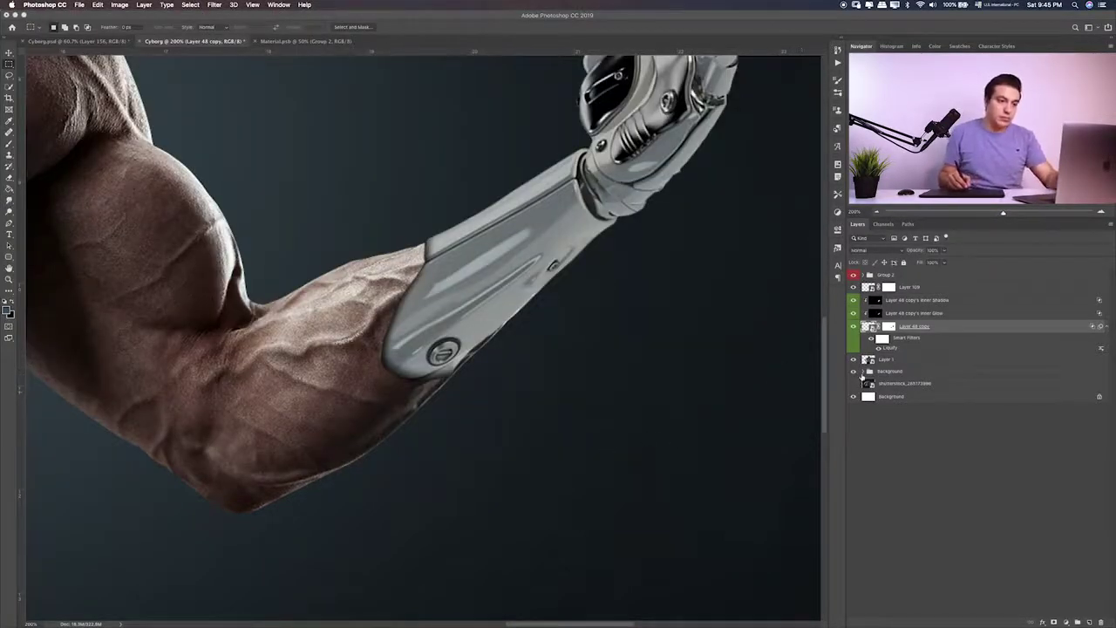
# Add a blank layer mask to Layer 1
pyautogui.click(888, 360)
pyautogui.click(1055, 623)
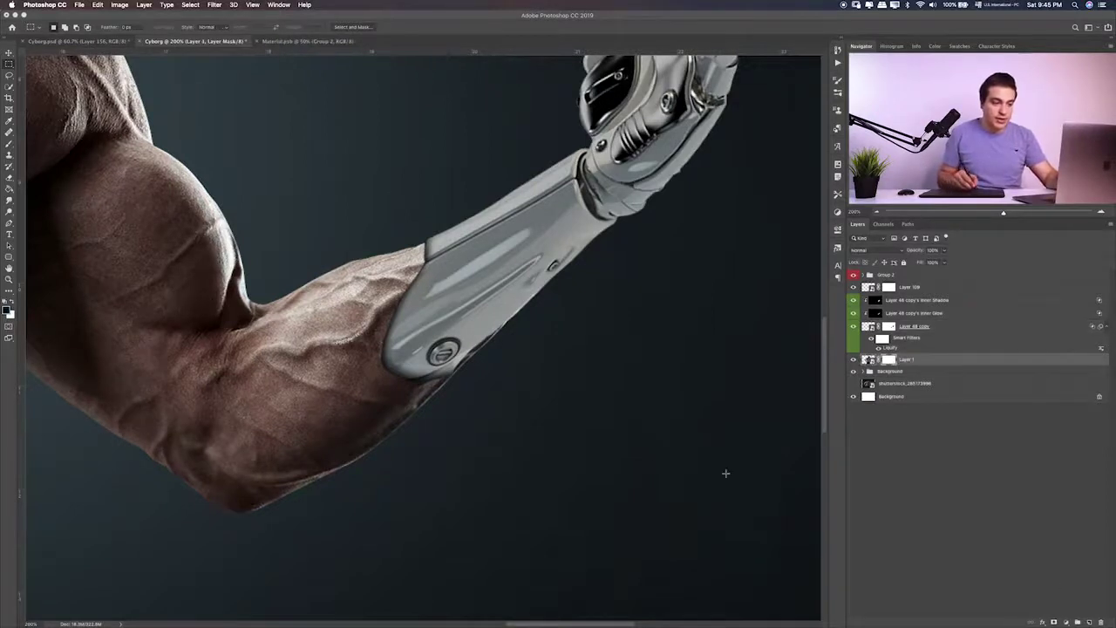
pyautogui.press('b')
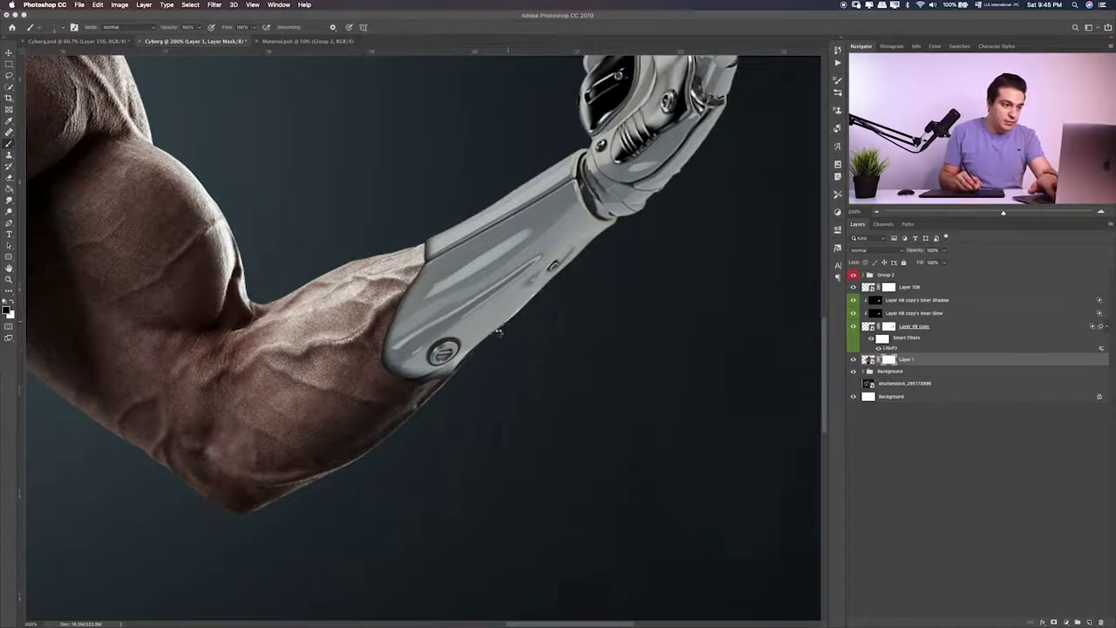
# Recheck the arm's Liquify smart filter, commit it, and fit the whole composite
pyautogui.doubleClick(889, 347)
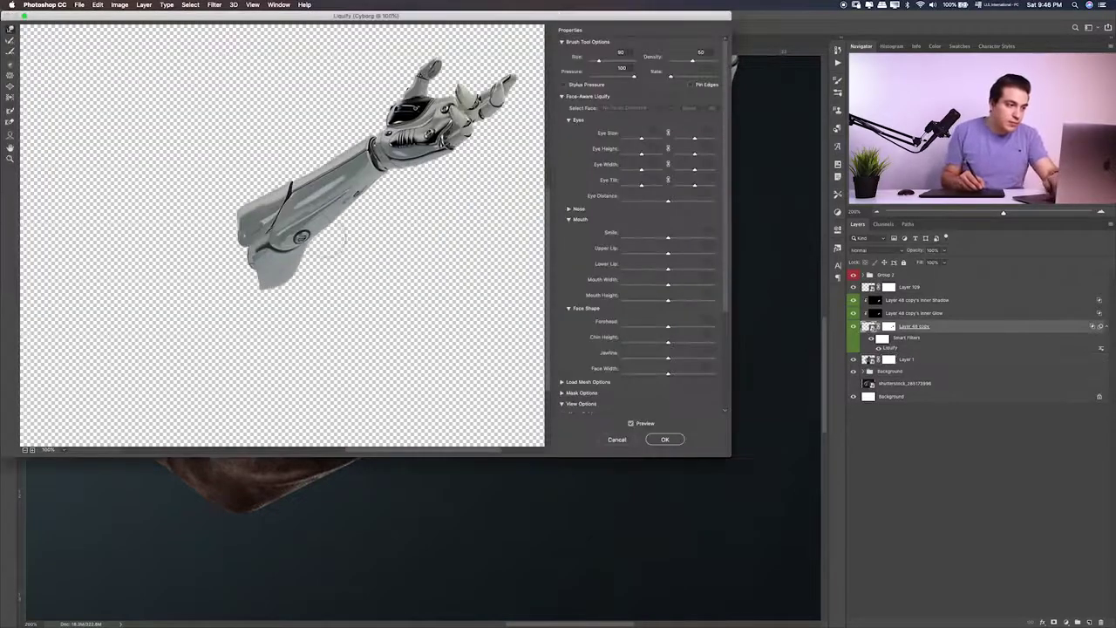
pyautogui.click(665, 440)
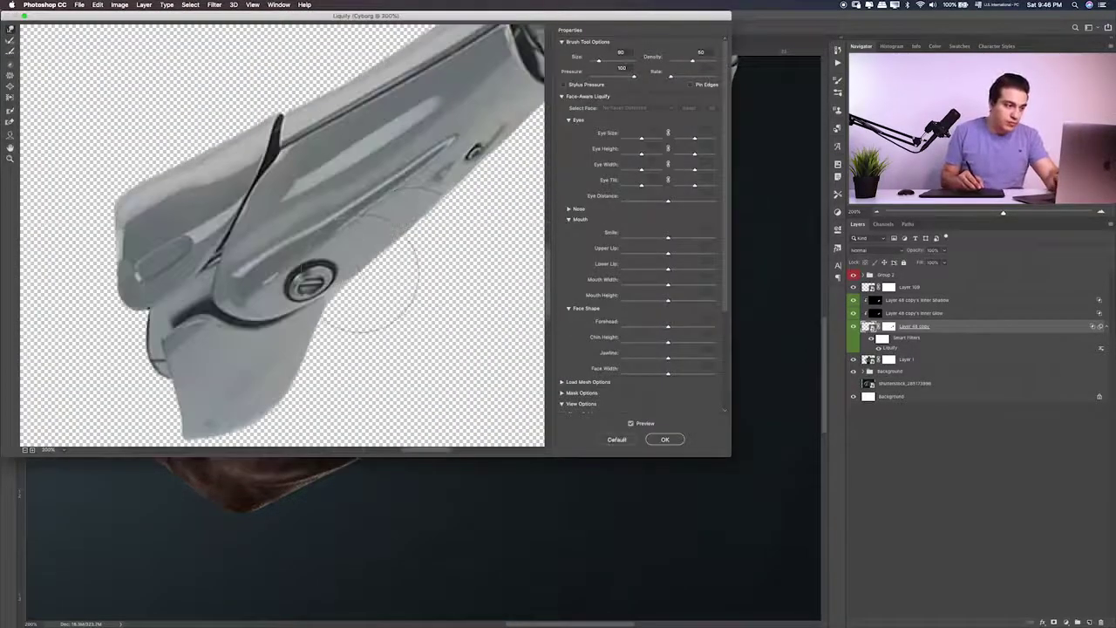
pyautogui.press('Return')
pyautogui.hotkey('ctrl', '0')
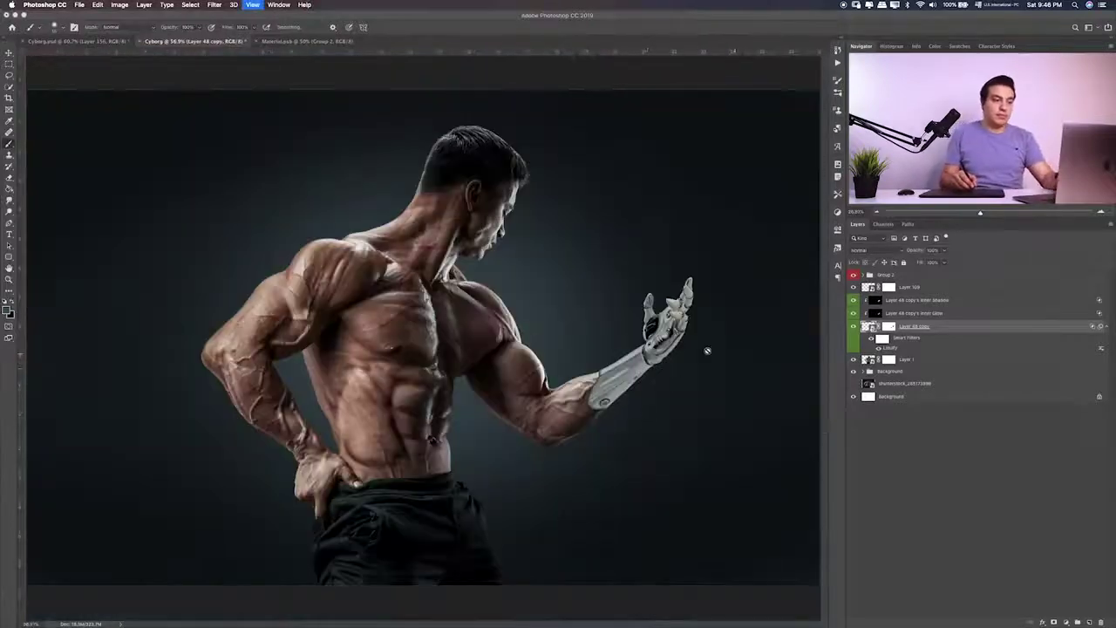
# Check the arm at 100%, then group Layer 109 and the Layer 48 copy layers
pyautogui.hotkey('ctrl', '1')
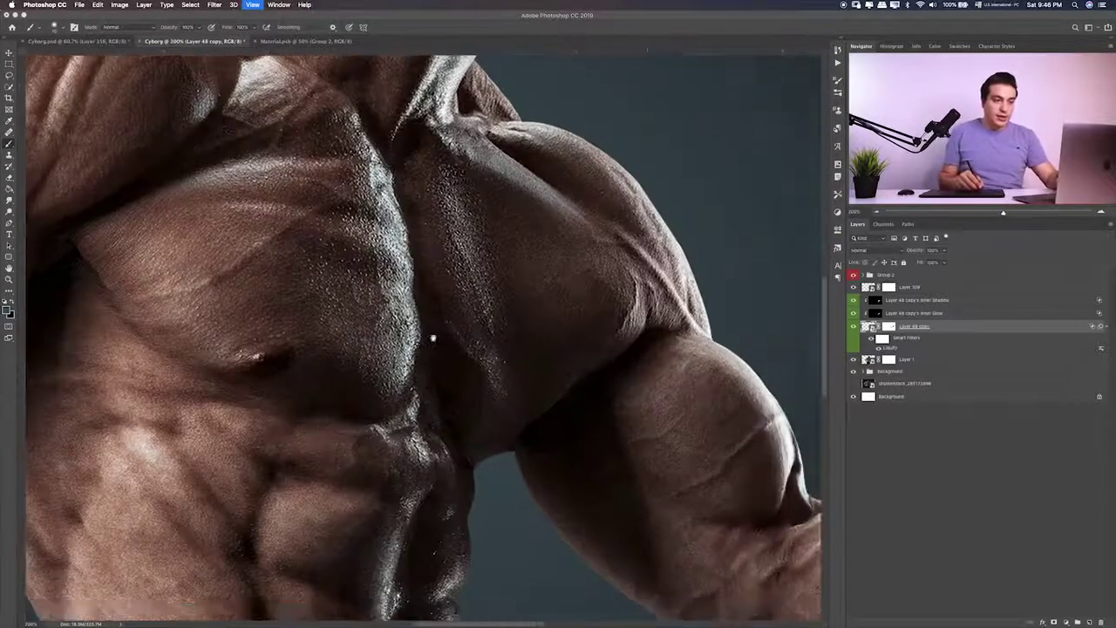
pyautogui.moveTo(433, 338); pyautogui.dragTo(500, 347)
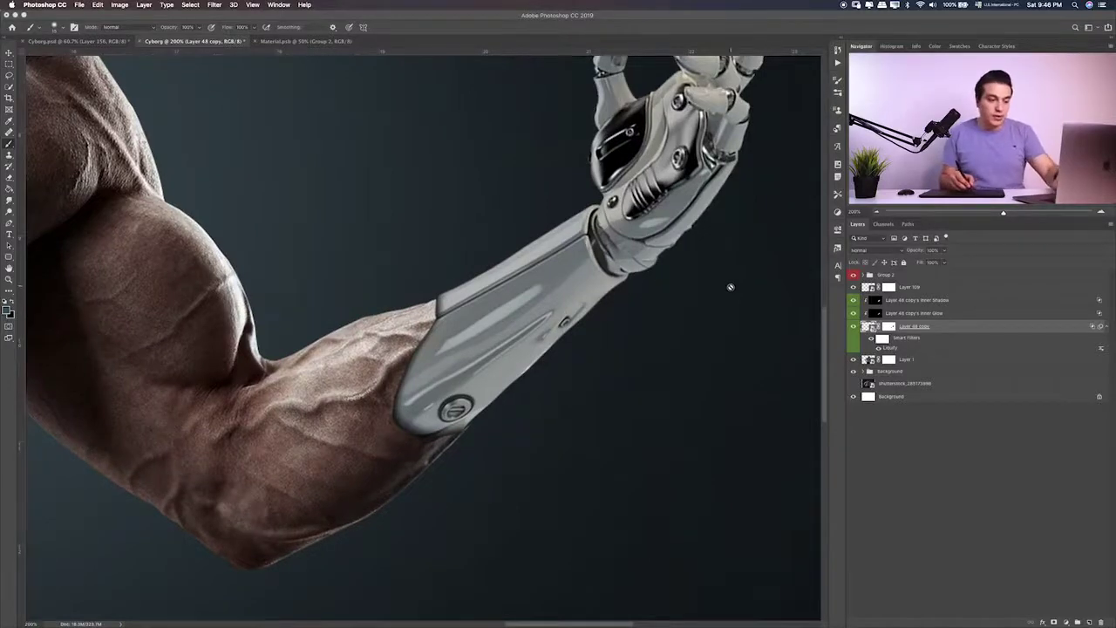
pyautogui.hotkey('ctrl', '0')
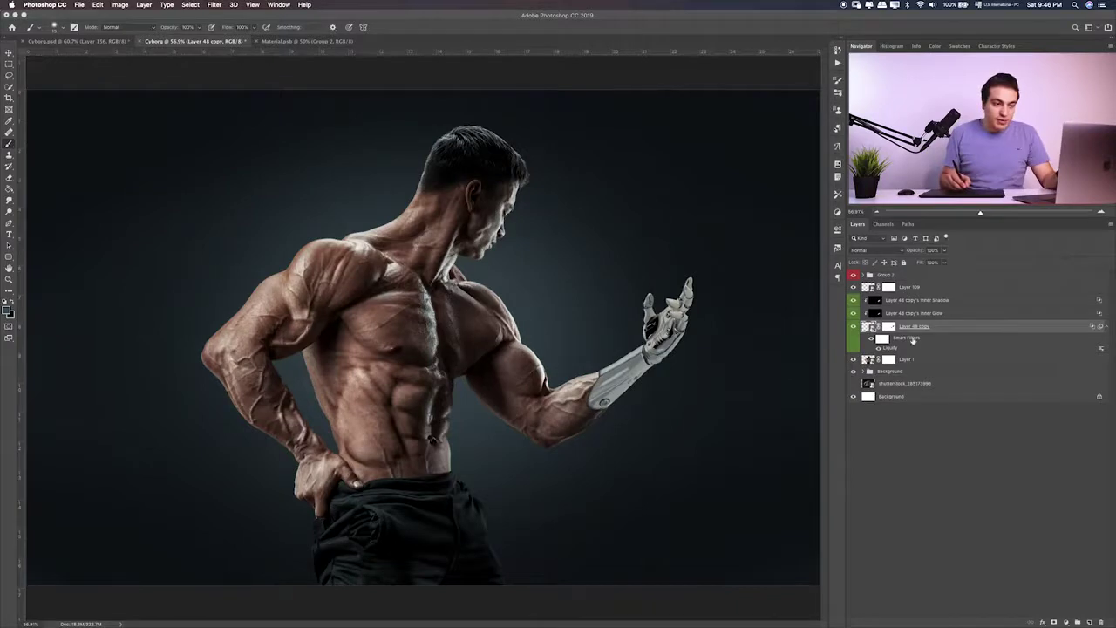
pyautogui.keyDown('shift'); pyautogui.click(940, 291); pyautogui.keyUp('shift')
pyautogui.hotkey('ctrl', 'g')
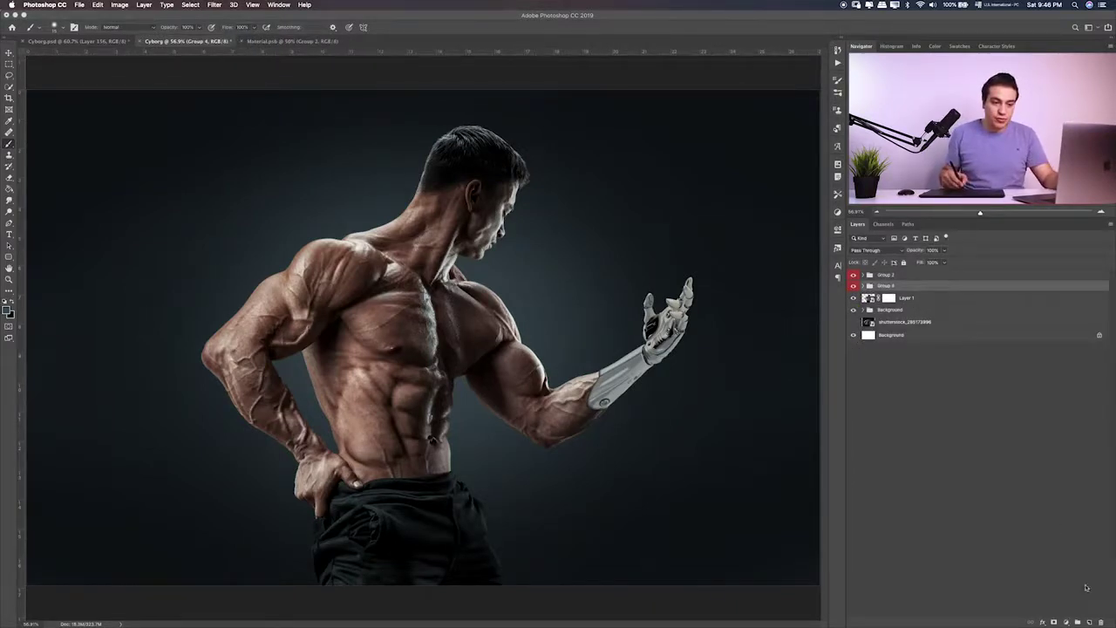
# Paint blue-grey on a new Layer 110 clipped to Group 4, set to Soft Light
pyautogui.click(1090, 622)
pyautogui.keyDown('alt'); pyautogui.click(886, 293); pyautogui.keyUp('alt')
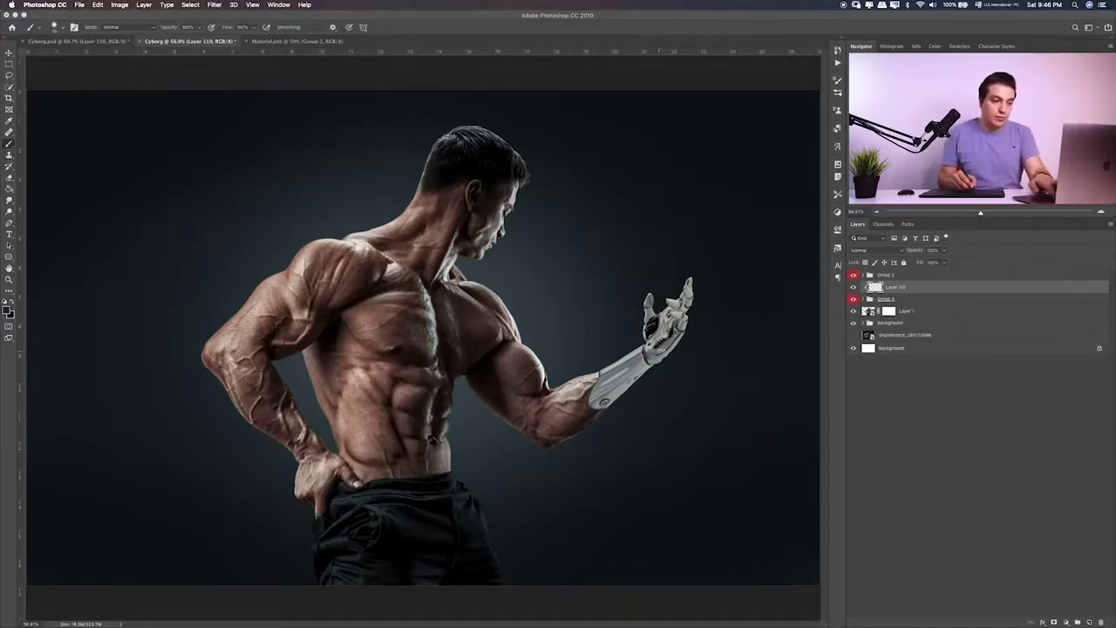
pyautogui.moveTo(689, 319)
pyautogui.mouseDown()
pyautogui.moveTo(611, 379)
pyautogui.moveTo(642, 300)
pyautogui.moveTo(652, 307)
pyautogui.mouseUp()
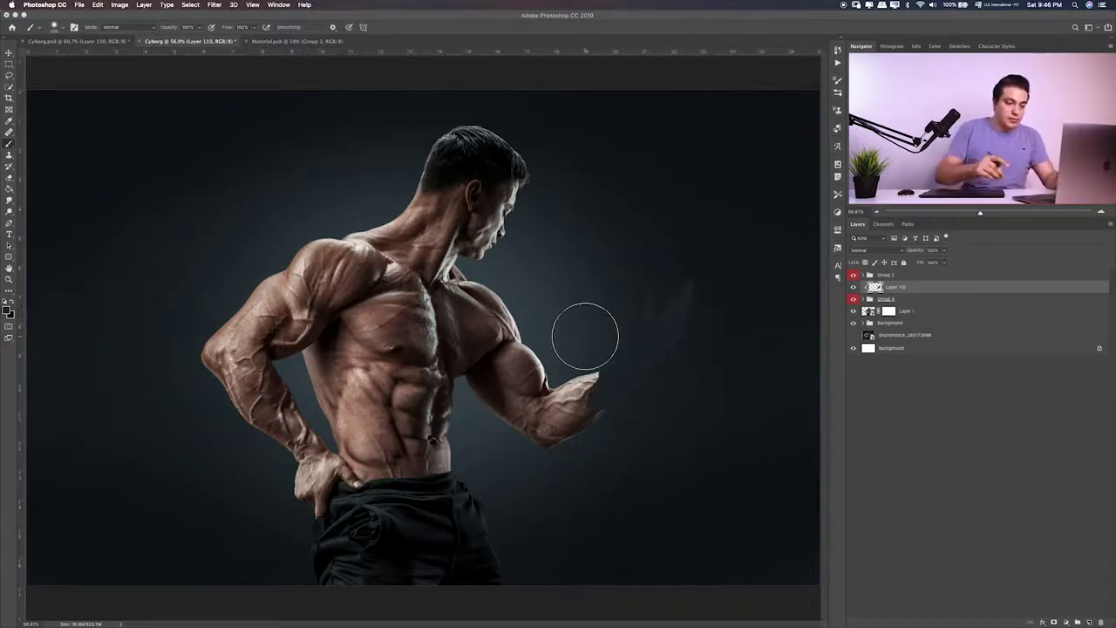
pyautogui.press('v')
pyautogui.hotkey('shift', '+')
pyautogui.hotkey('shift', '+')
pyautogui.hotkey('shift', '+')
pyautogui.hotkey('shift', '+')
pyautogui.hotkey('shift', '+')
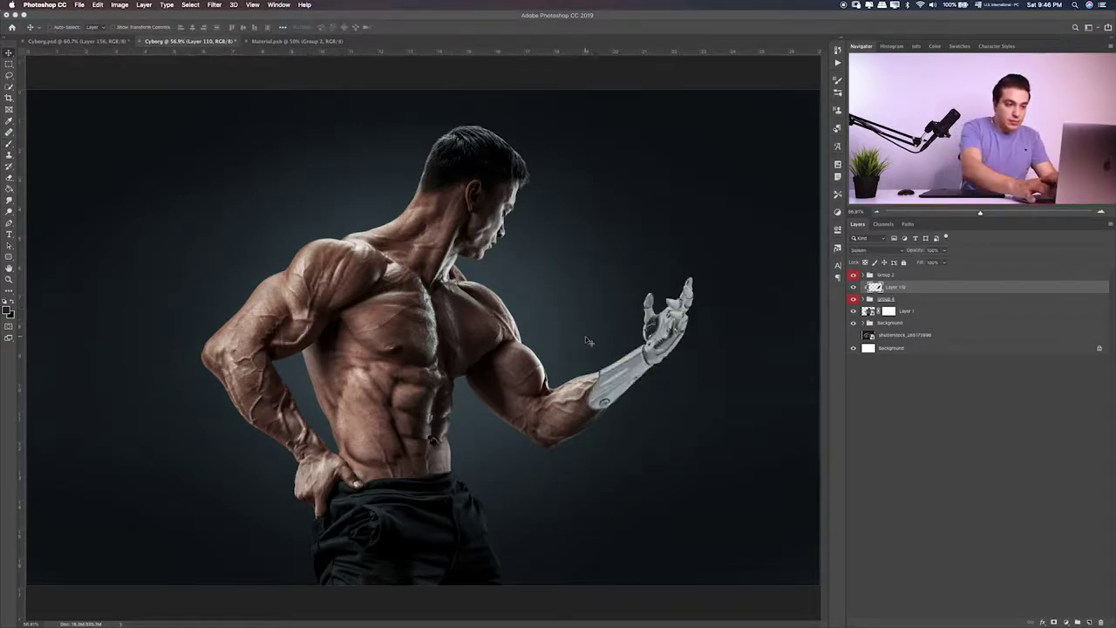
pyautogui.hotkey('shift', '+')
pyautogui.hotkey('shift', '+')
pyautogui.hotkey('shift', '+')
pyautogui.hotkey('shift', '+')
pyautogui.hotkey('shift', '+')
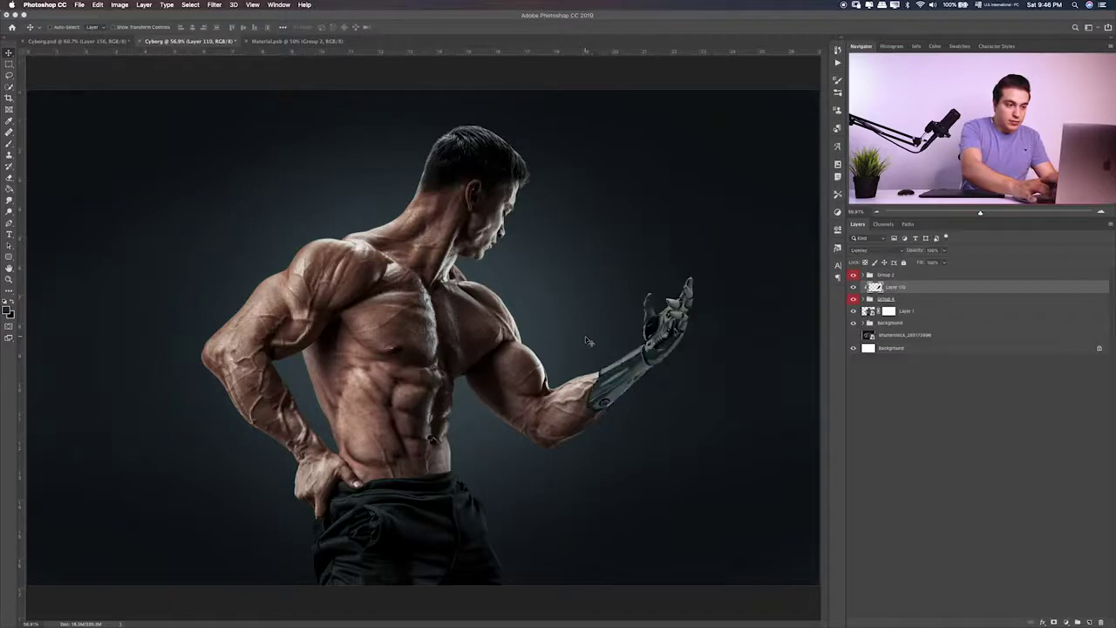
pyautogui.hotkey('shift', '+')
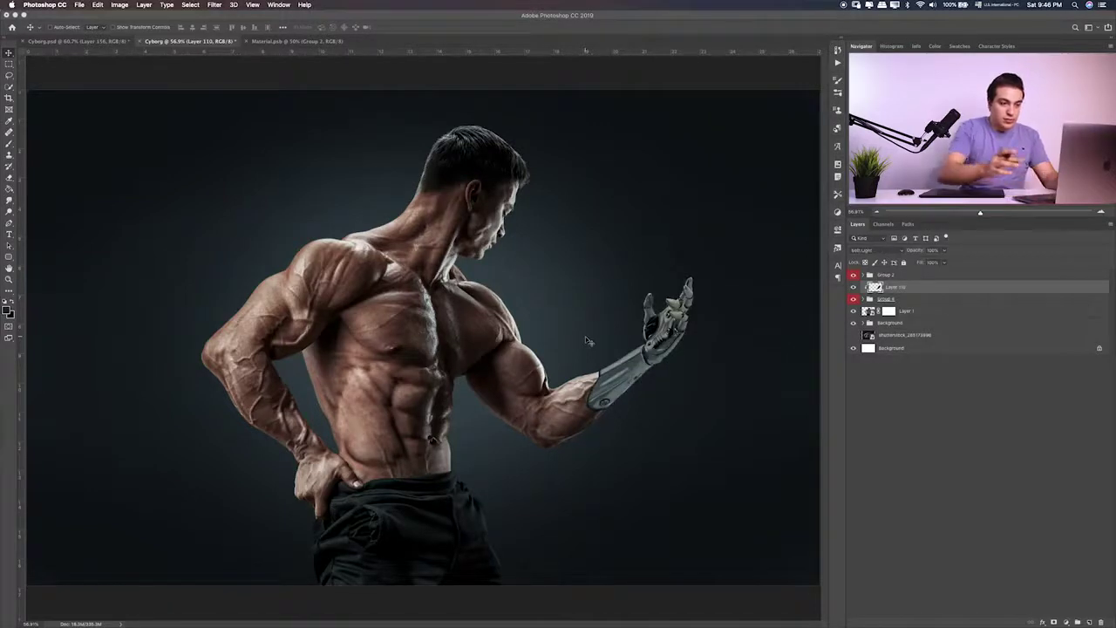
# Switch to a small Eraser, zoomed to 200% on the shoulder and bicep
pyautogui.press('e')
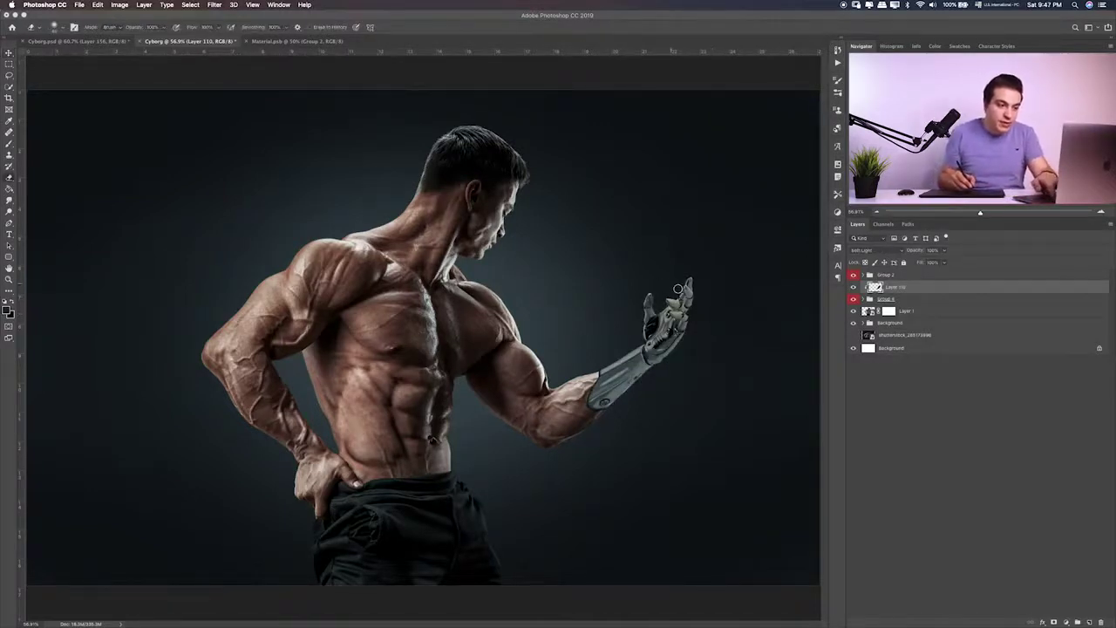
pyautogui.hotkey('ctrl', '+')
pyautogui.hotkey('ctrl', '+')
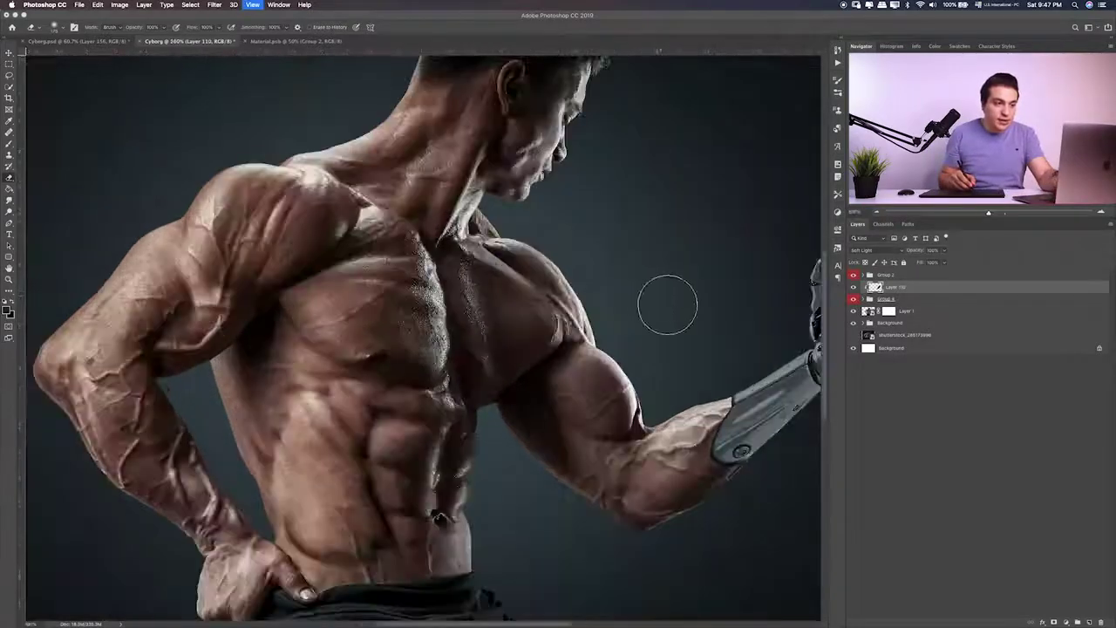
pyautogui.hotkey('ctrl', '+')
pyautogui.scroll(10, 643, 329)
pyautogui.hscroll(5, 643, 329)
pyautogui.scroll(3, 643, 329)
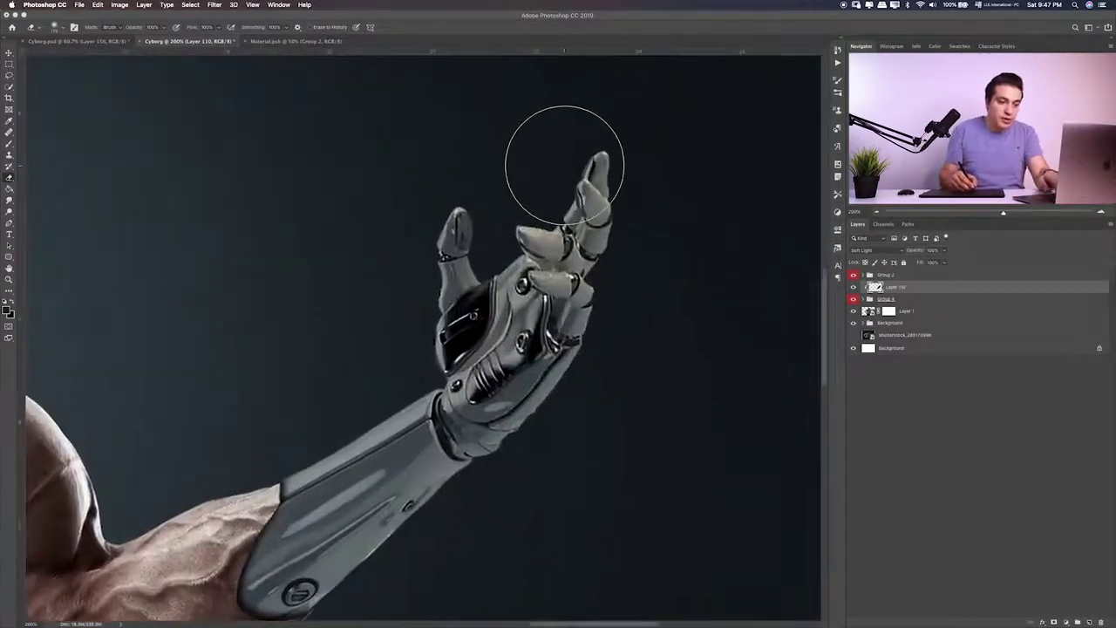
pyautogui.press('[')
pyautogui.press('[')
pyautogui.press('[')
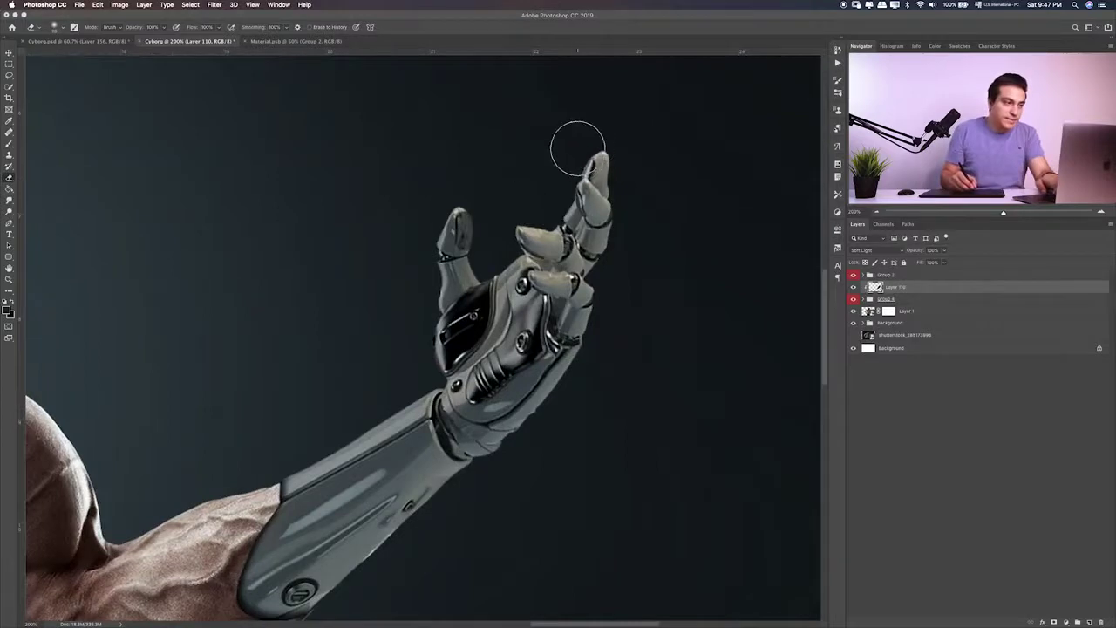
pyautogui.press('[')
pyautogui.press('[')
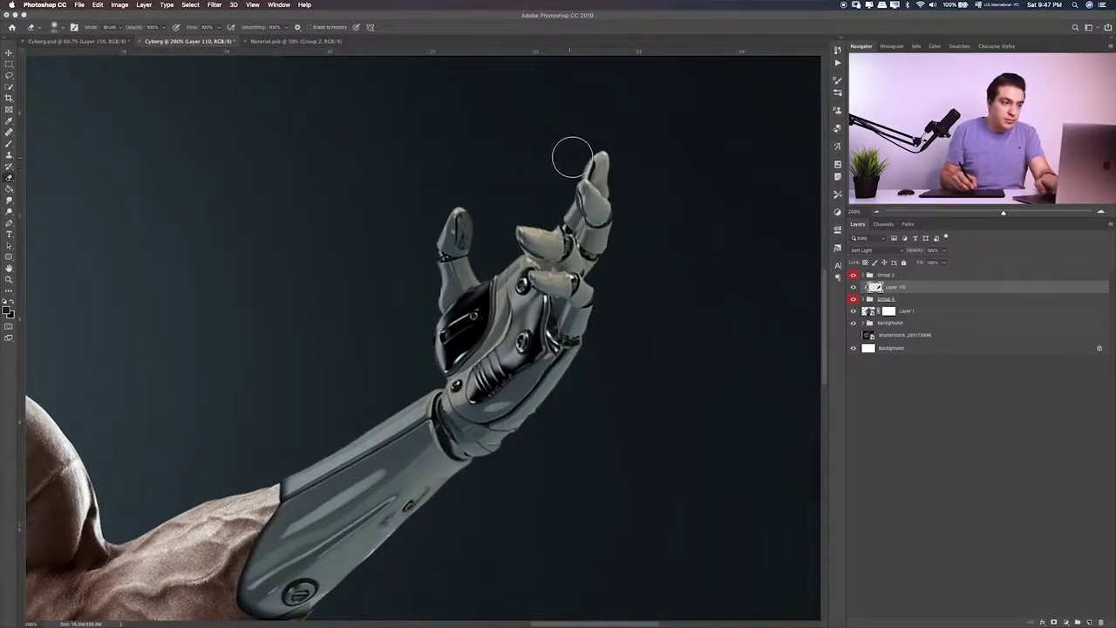
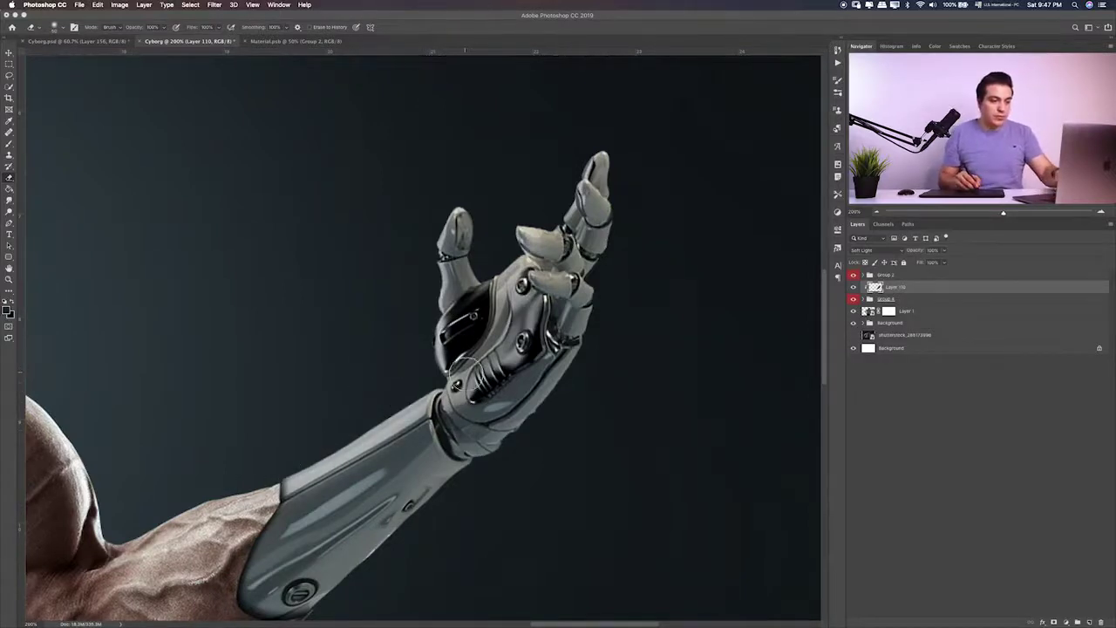
# Set eraser opacity to 30%, compare the arm with Layer 110 on and off, then select Group 4
pyautogui.press('3')
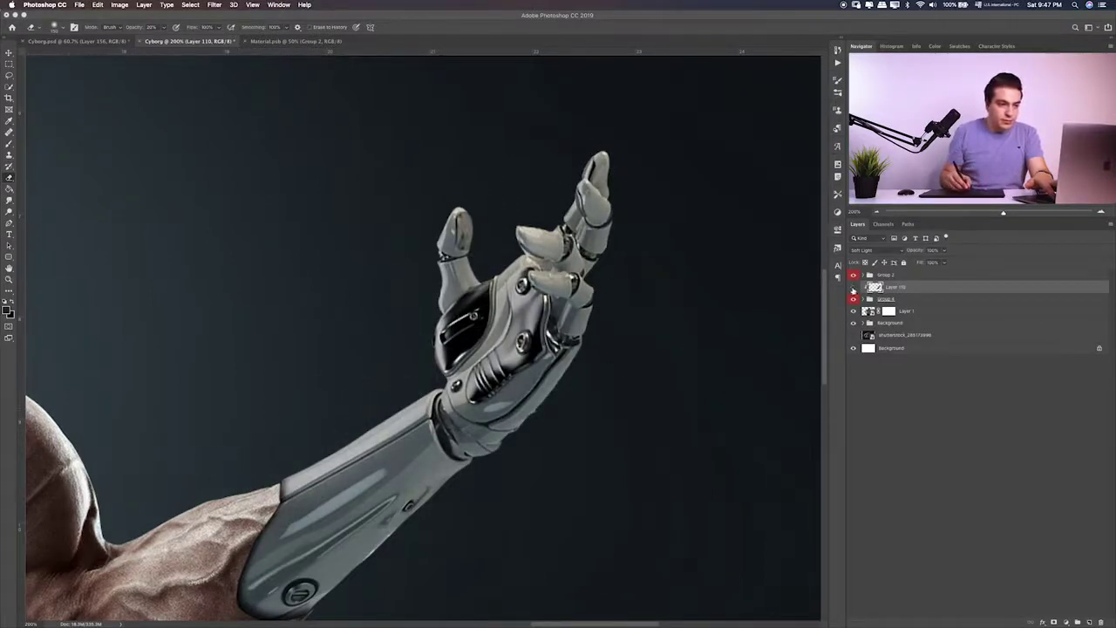
pyautogui.click(853, 287)
pyautogui.click(853, 287)
pyautogui.click(853, 287)
pyautogui.click(853, 287)
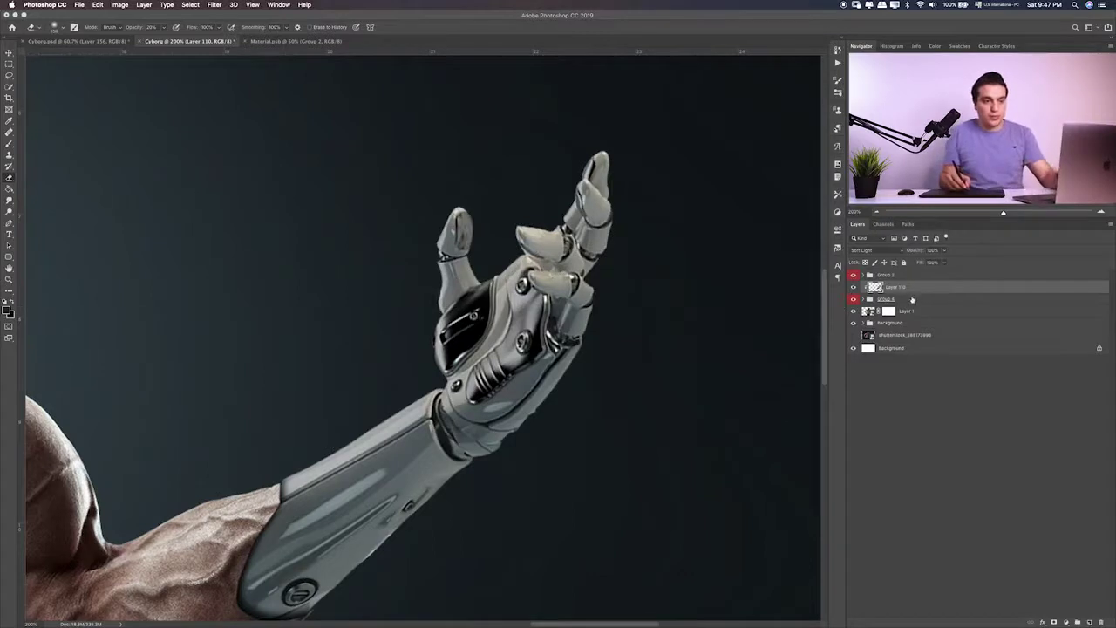
pyautogui.click(913, 299)
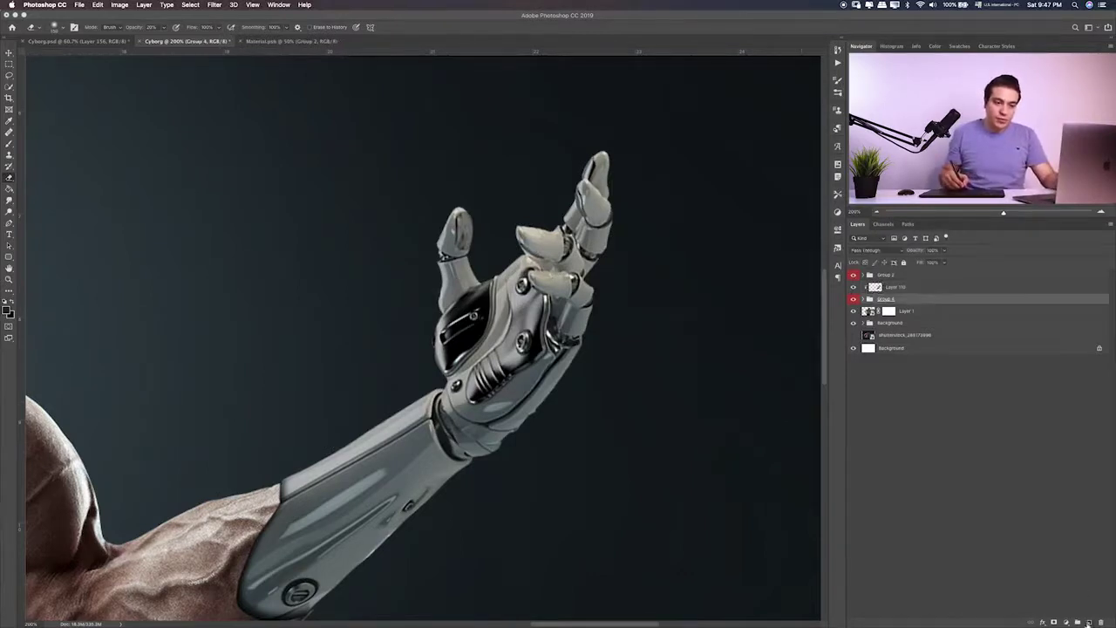
# Add a new layer above Layer 110 and set the brush colour to white (ffffff)
pyautogui.click(1089, 622)
pyautogui.moveTo(898, 302); pyautogui.dragTo(897, 282)
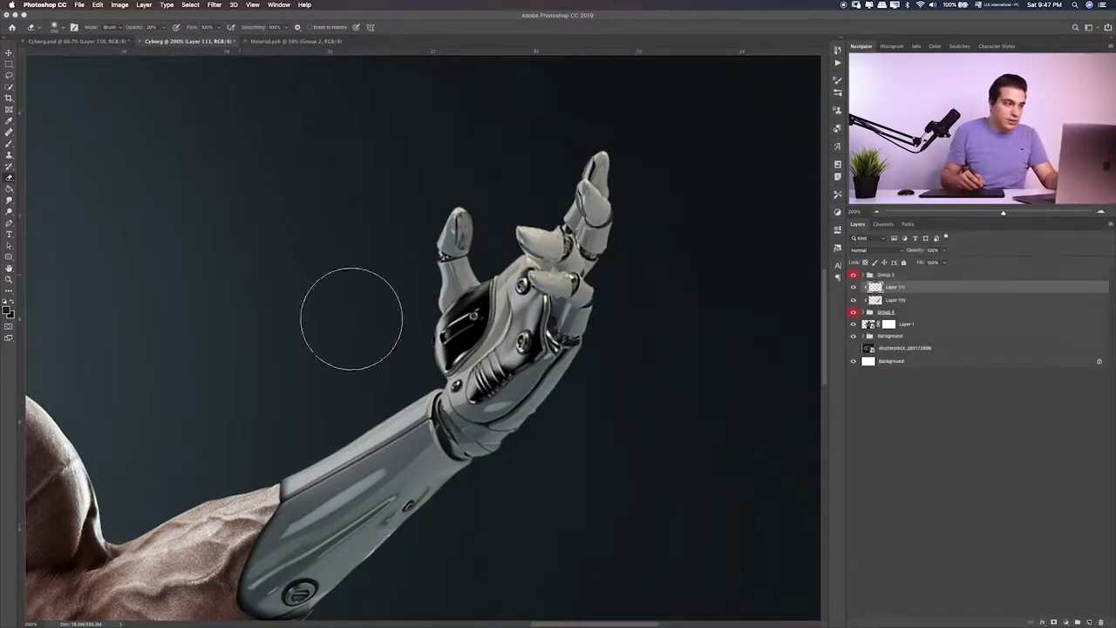
pyautogui.click(9, 145)
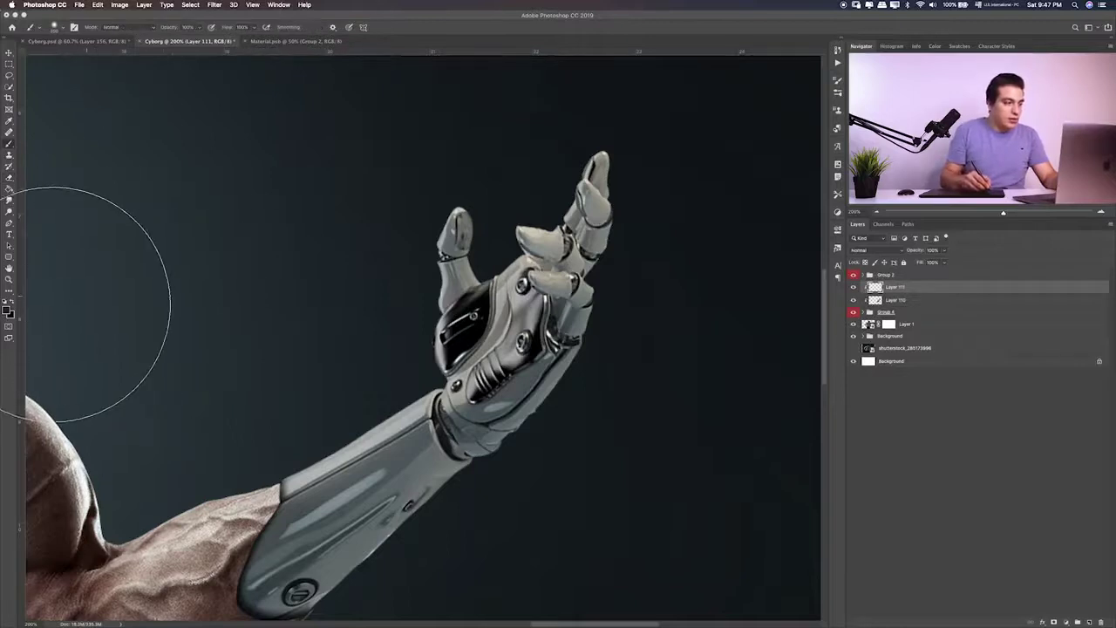
pyautogui.click(10, 311)
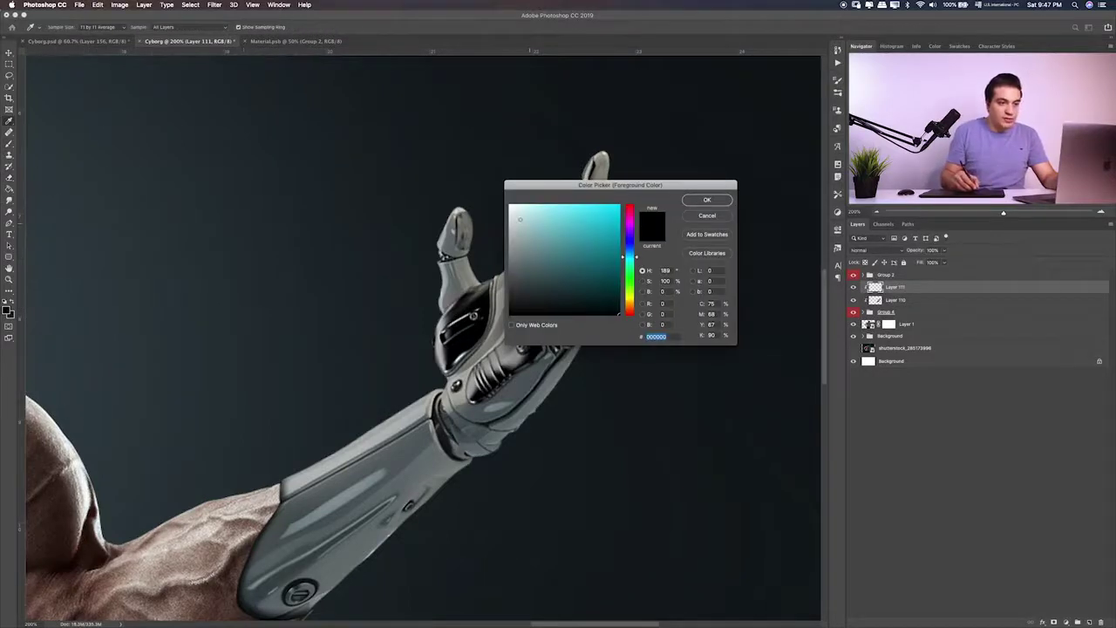
pyautogui.write('ffffff')
pyautogui.click(708, 200)
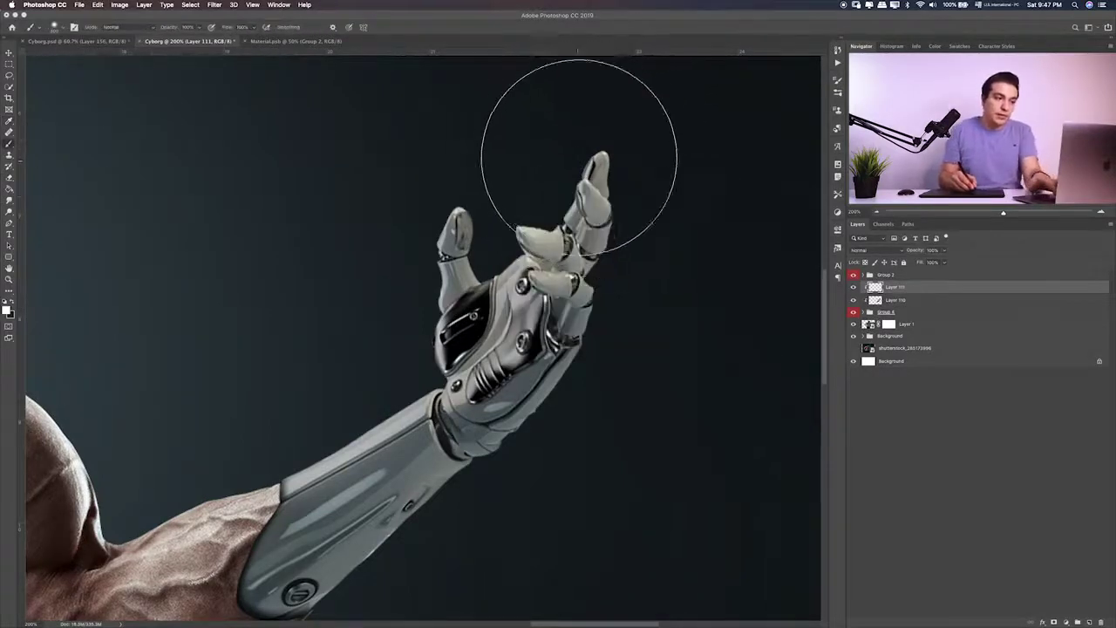
# Paint white highlights on the thumb and palm edge in Overlay mode, then reopen the hand's Liquify settings
pyautogui.press('[')
pyautogui.press('[')
pyautogui.press('[')
pyautogui.press('[')
pyautogui.press('[')
pyautogui.press('[')
pyautogui.press('[')
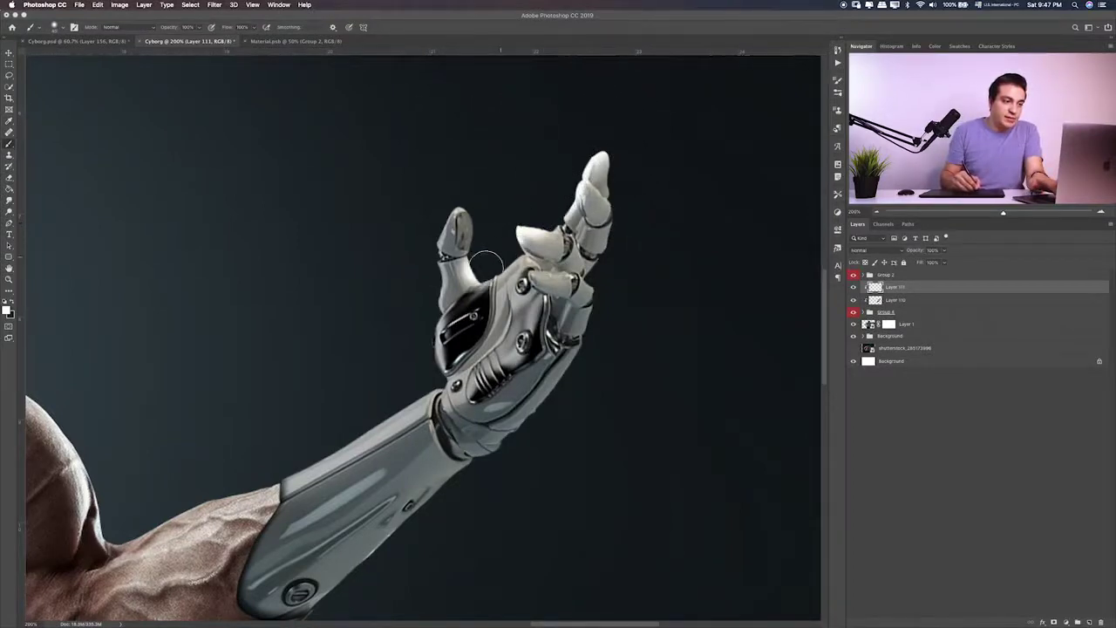
pyautogui.moveTo(486, 262); pyautogui.dragTo(446, 218)
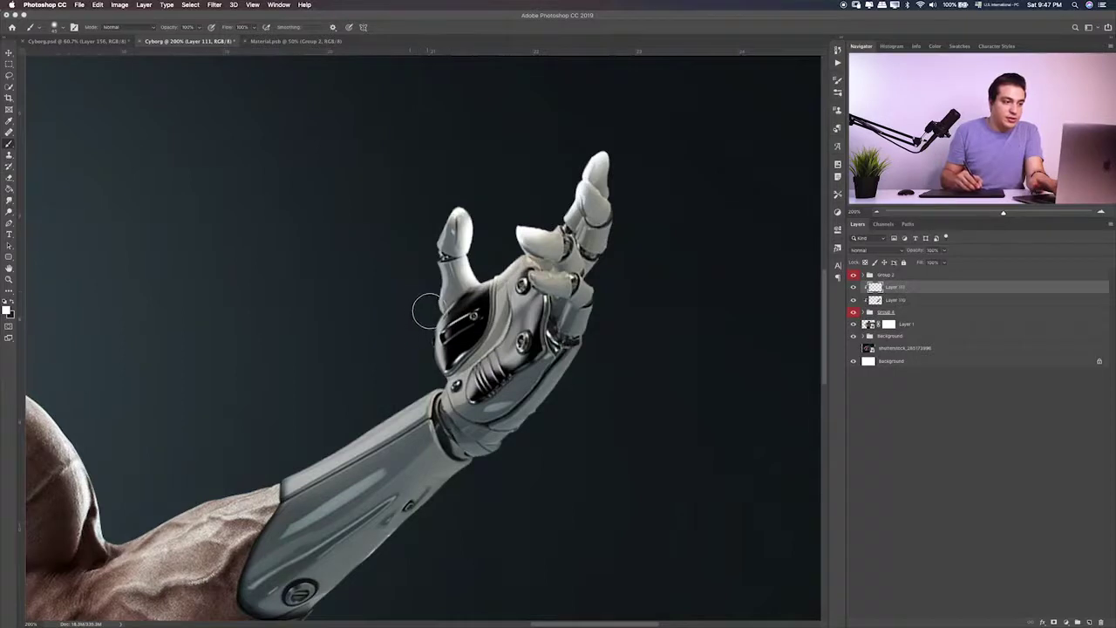
pyautogui.moveTo(428, 311); pyautogui.dragTo(436, 349)
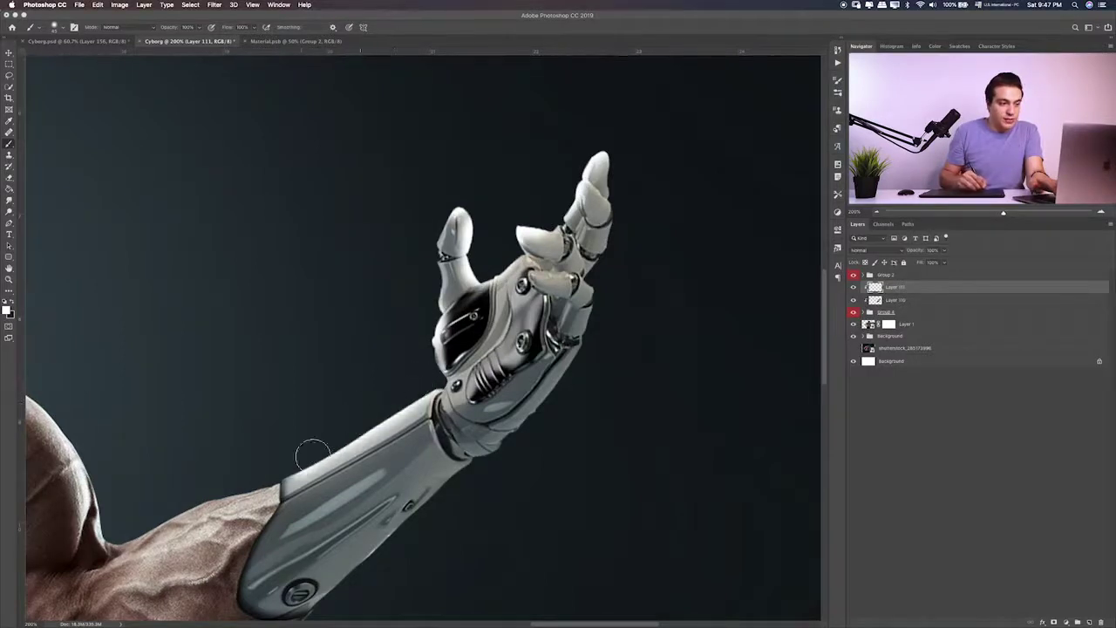
pyautogui.press('v')
pyautogui.hotkey('alt', 'shift', 'm')
pyautogui.hotkey('alt', 'shift', 'o')
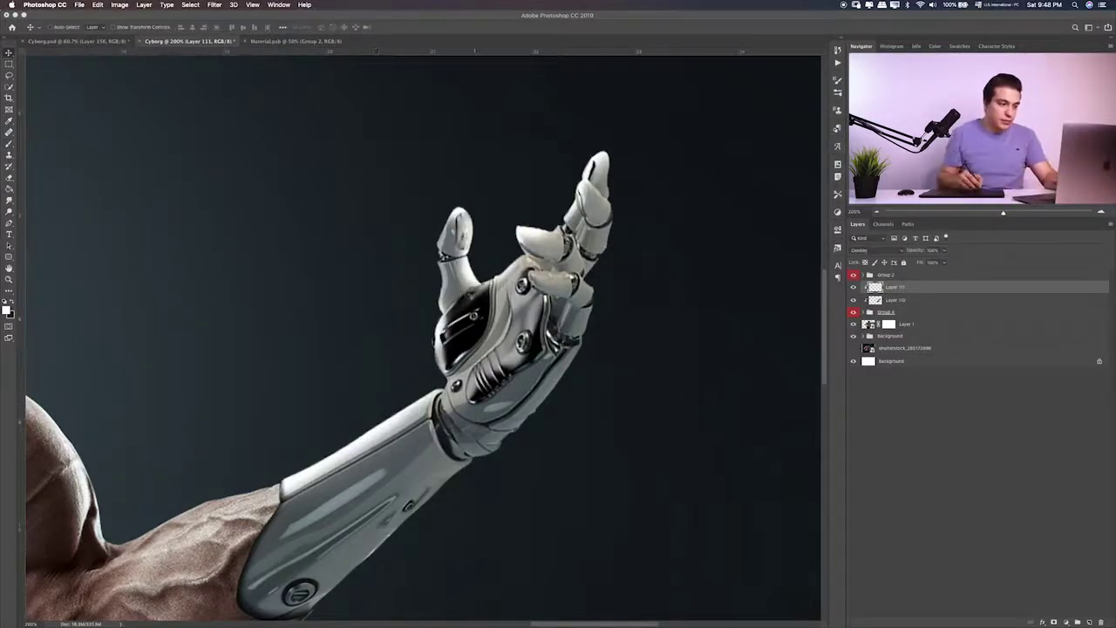
pyautogui.click(865, 311)
pyautogui.doubleClick(898, 385)
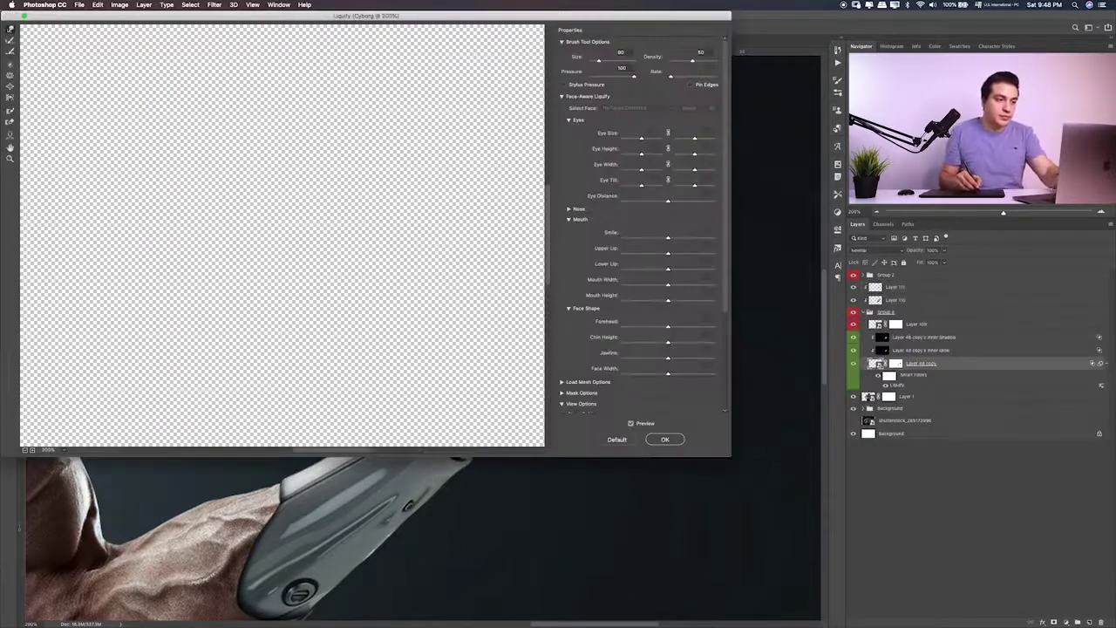
# Close Liquify, select Group 4 with Layers 110 and 111, and rotate them about 1.5° counter-clockwise
pyautogui.click(665, 439)
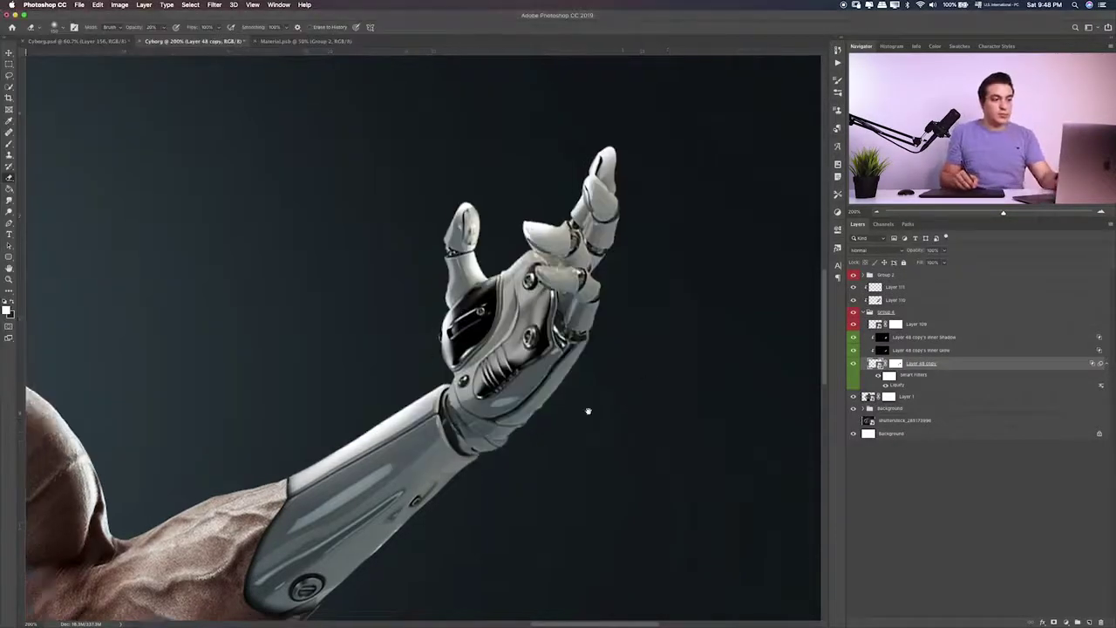
pyautogui.scroll(-3, 588, 411)
pyautogui.scroll(-3, 588, 411)
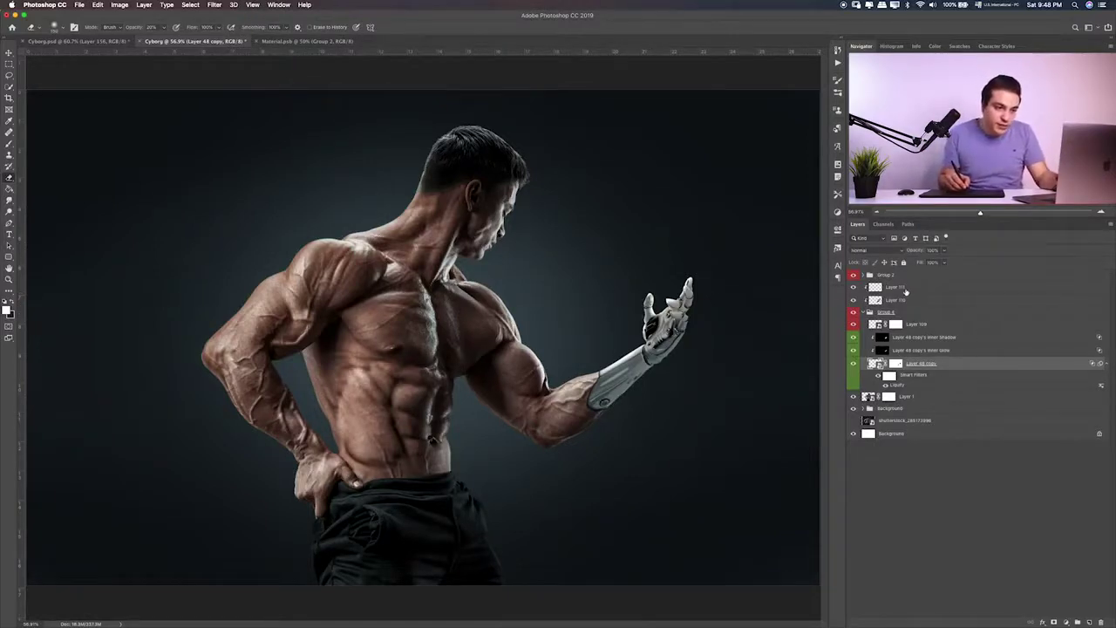
pyautogui.click(867, 312)
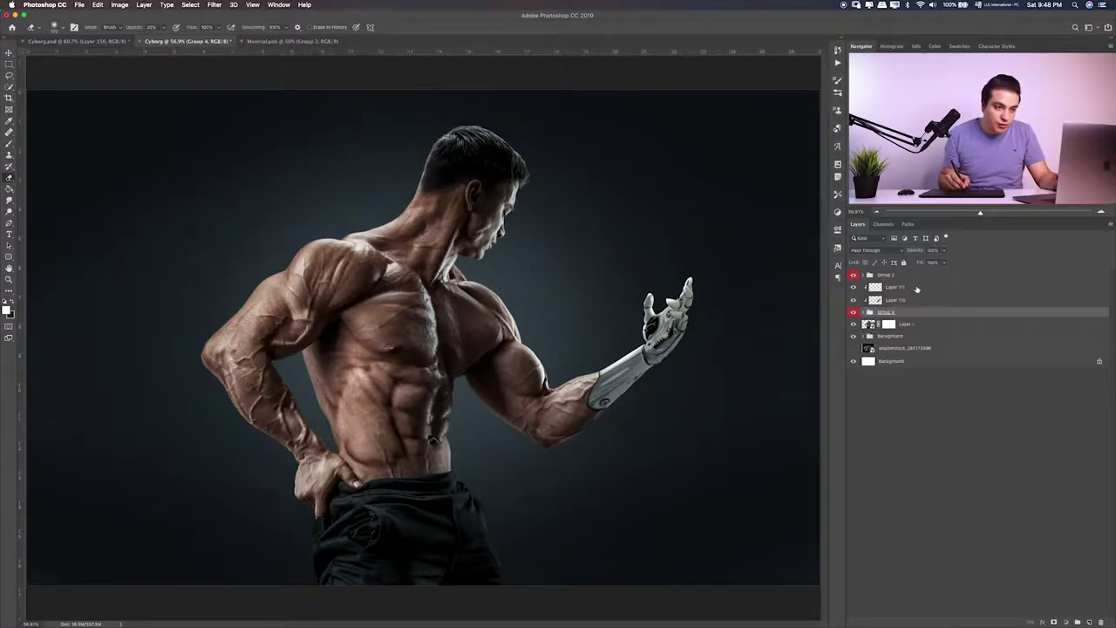
pyautogui.keyDown('shift'); pyautogui.click(917, 290); pyautogui.keyUp('shift')
pyautogui.hotkey('ctrl', 't')
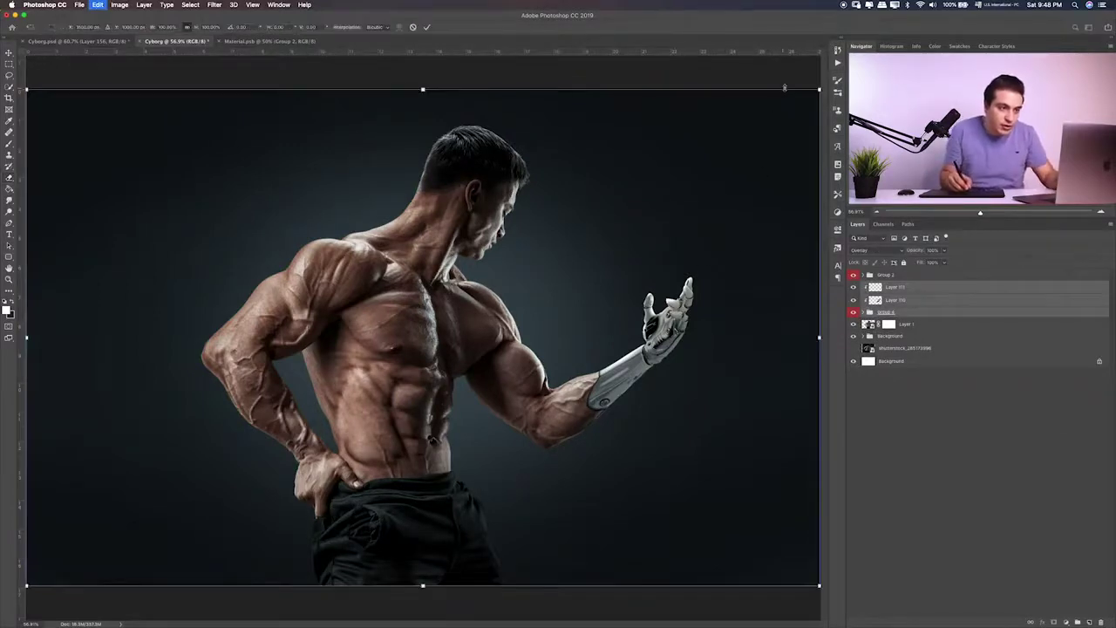
pyautogui.moveTo(792, 81); pyautogui.dragTo(785, 73)
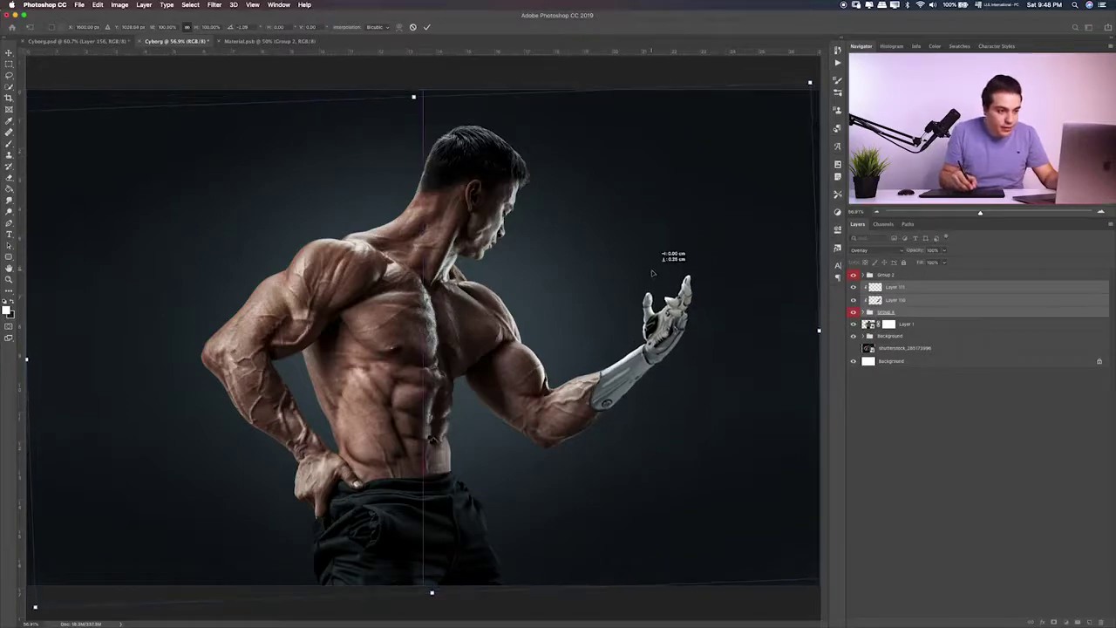
pyautogui.press('Return')
# Nudge the rotated arm layers into place on the forearm and fit the whole image on screen
pyautogui.press('e')
pyautogui.hotkey('ctrl', '+')
pyautogui.hotkey('ctrl', '+')
pyautogui.click(556, 319)
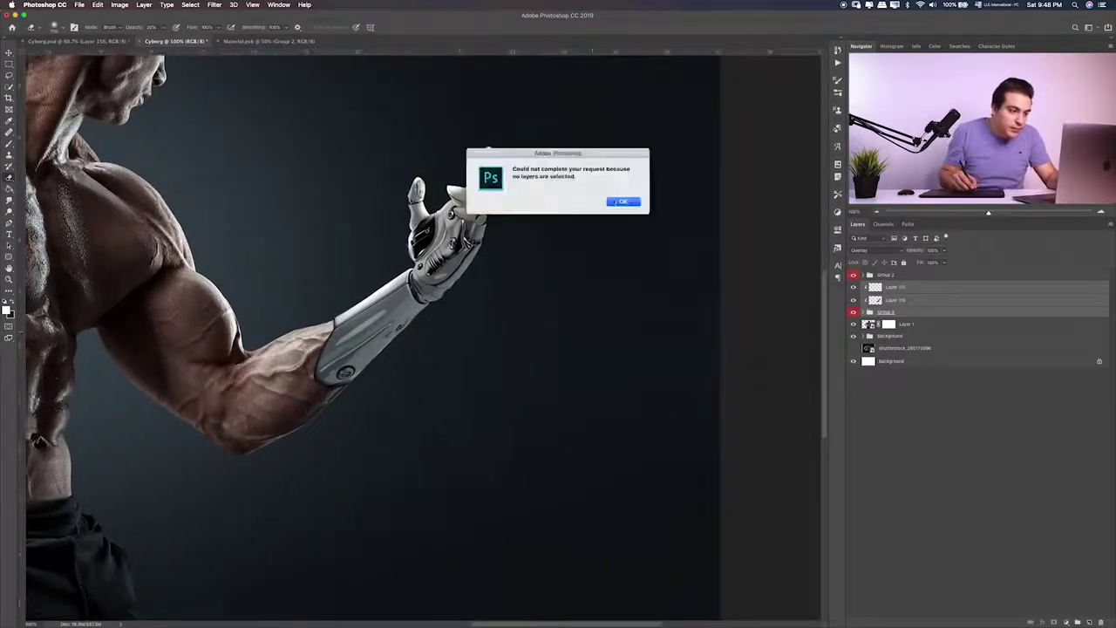
pyautogui.press('Return')
pyautogui.press('v')
pyautogui.moveTo(438, 325); pyautogui.dragTo(439, 324)
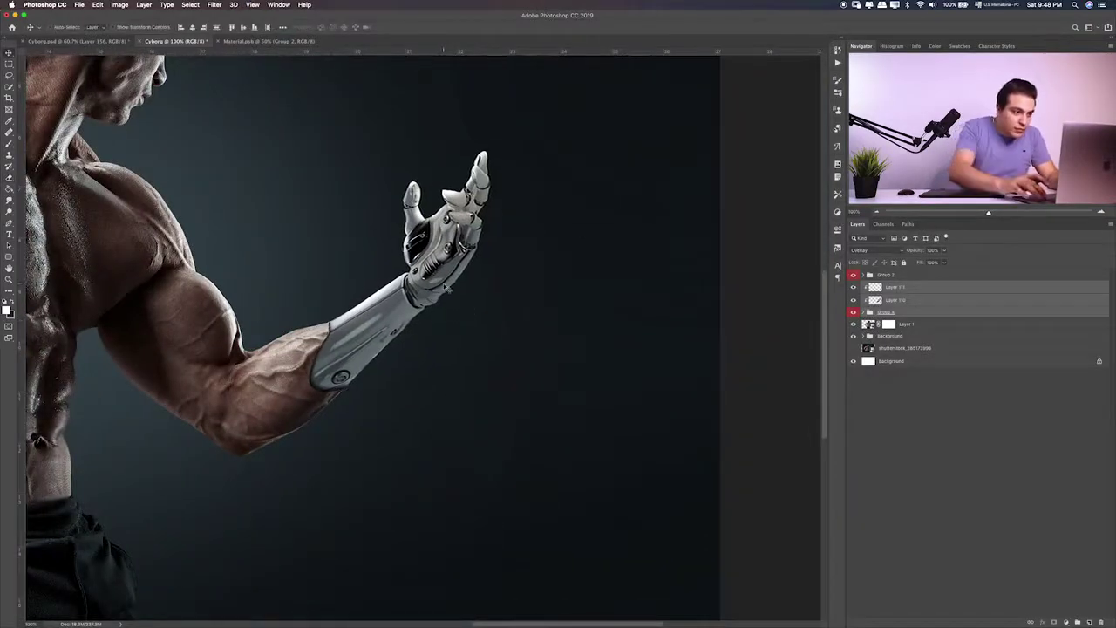
pyautogui.hotkey('ctrl', '+')
pyautogui.hotkey('ctrl', '0')
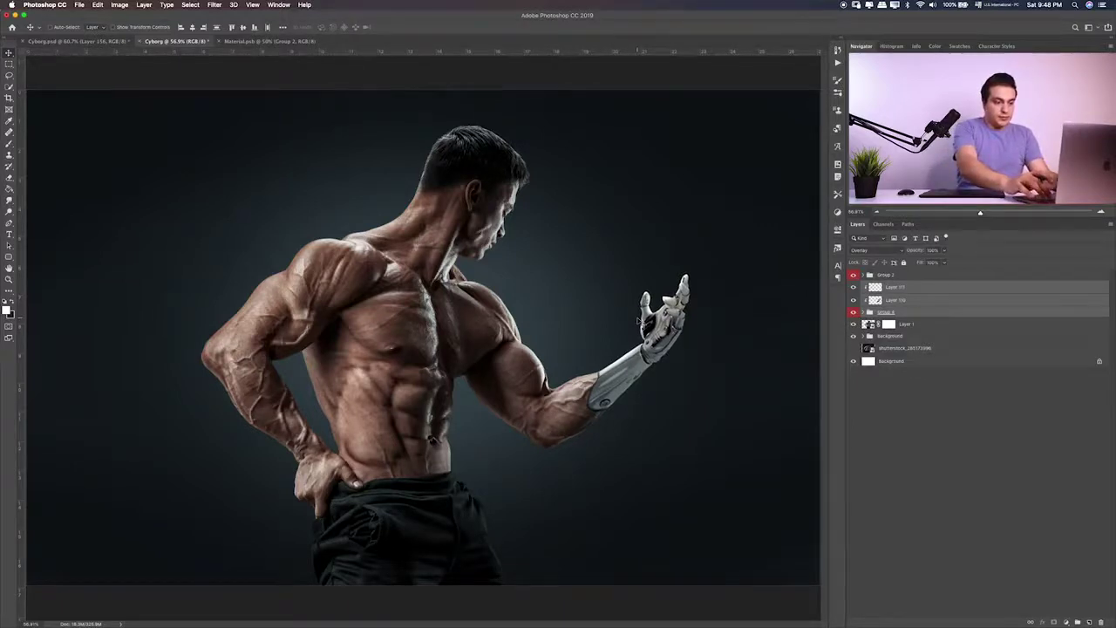
pyautogui.scroll(2, 639, 323)
pyautogui.scroll(1, 660, 340)
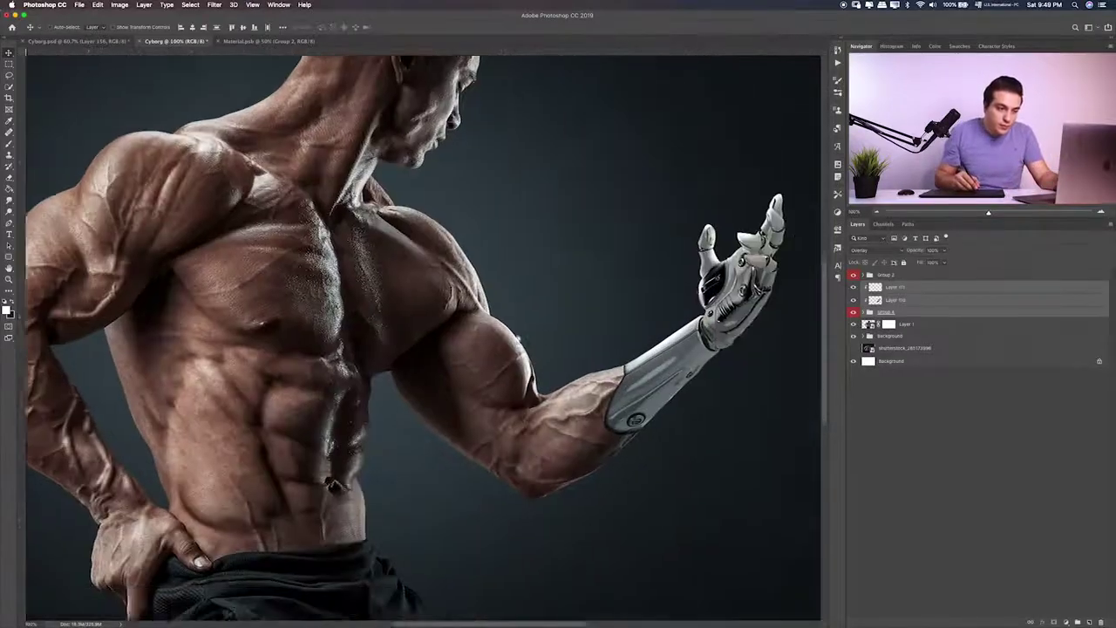
pyautogui.moveTo(547, 354); pyautogui.dragTo(527, 339)
pyautogui.press('super+0')
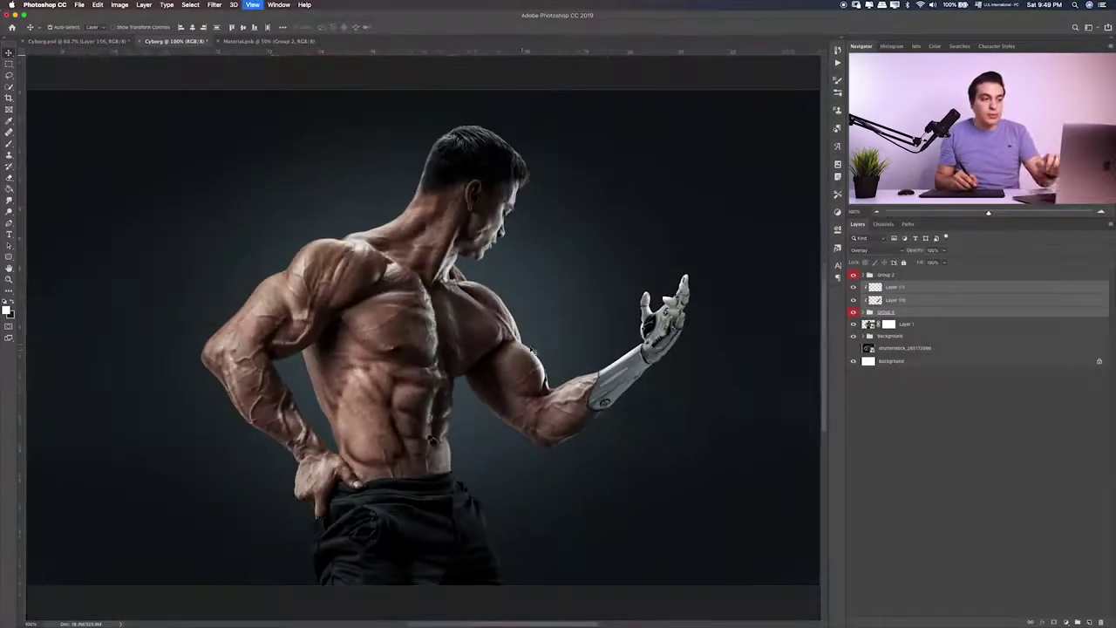
pyautogui.press('m')
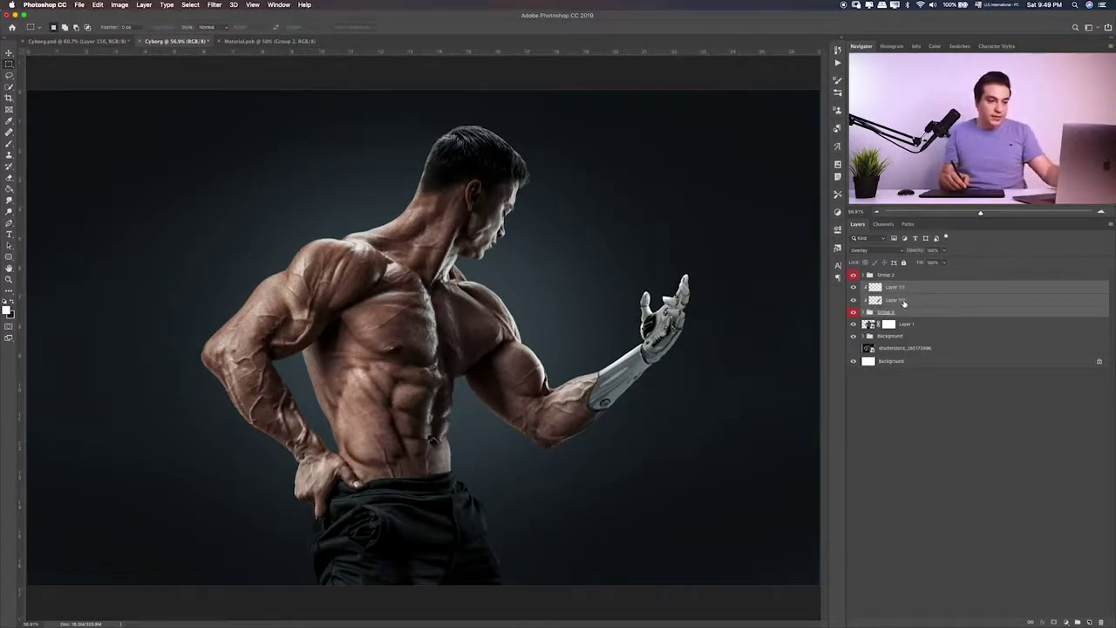
# Group the arm layers, label the group orange and name it Hand
pyautogui.press('super+g')
pyautogui.rightClick(895, 288)
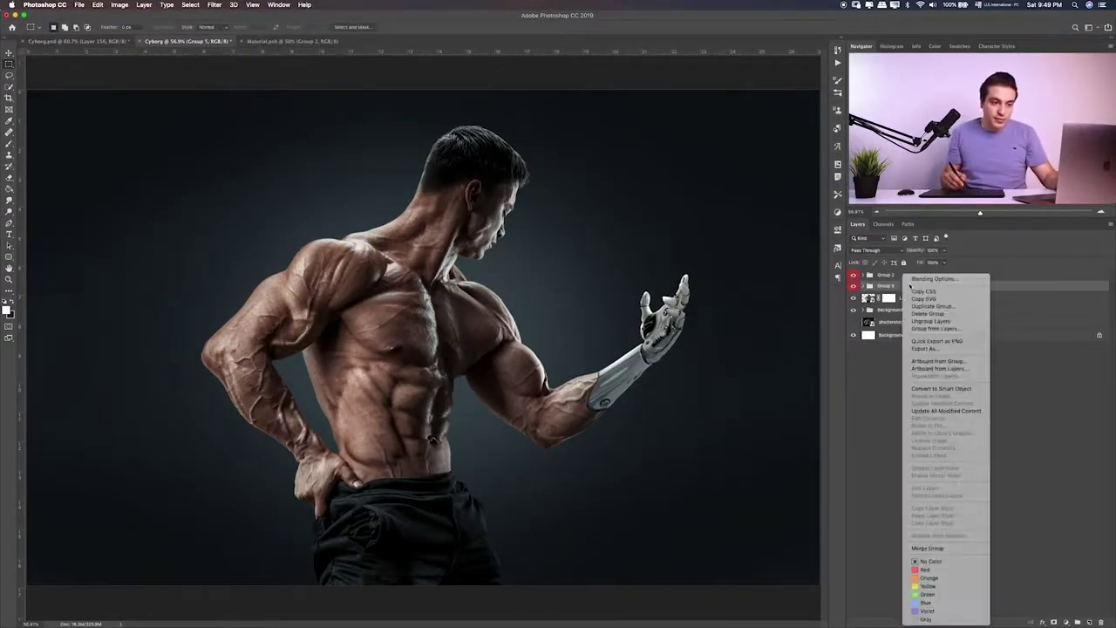
pyautogui.click(946, 579)
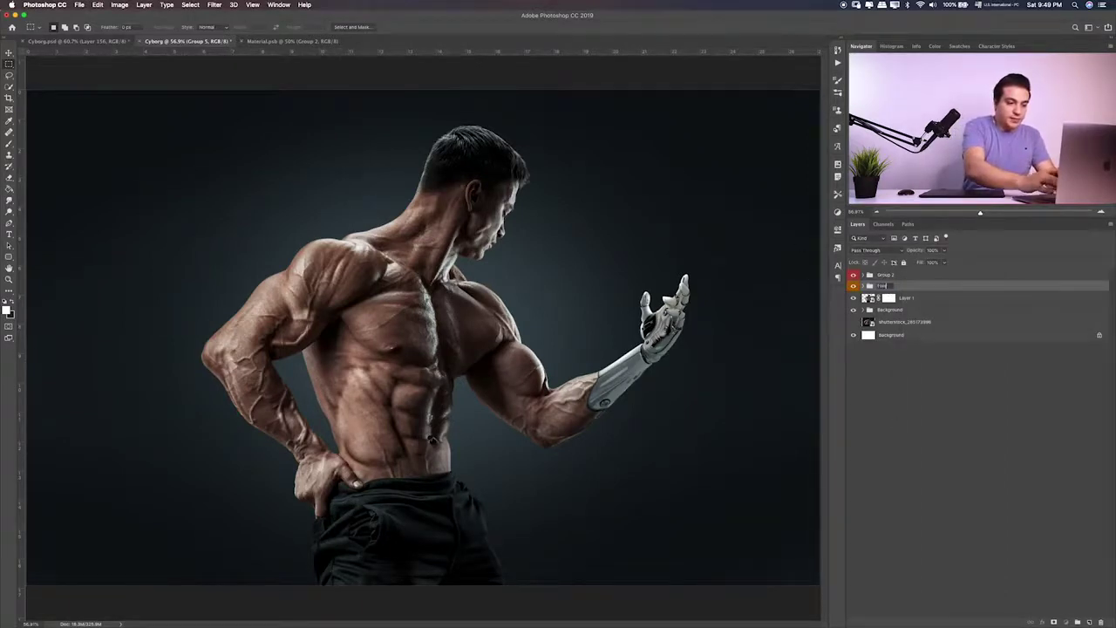
pyautogui.write('d')
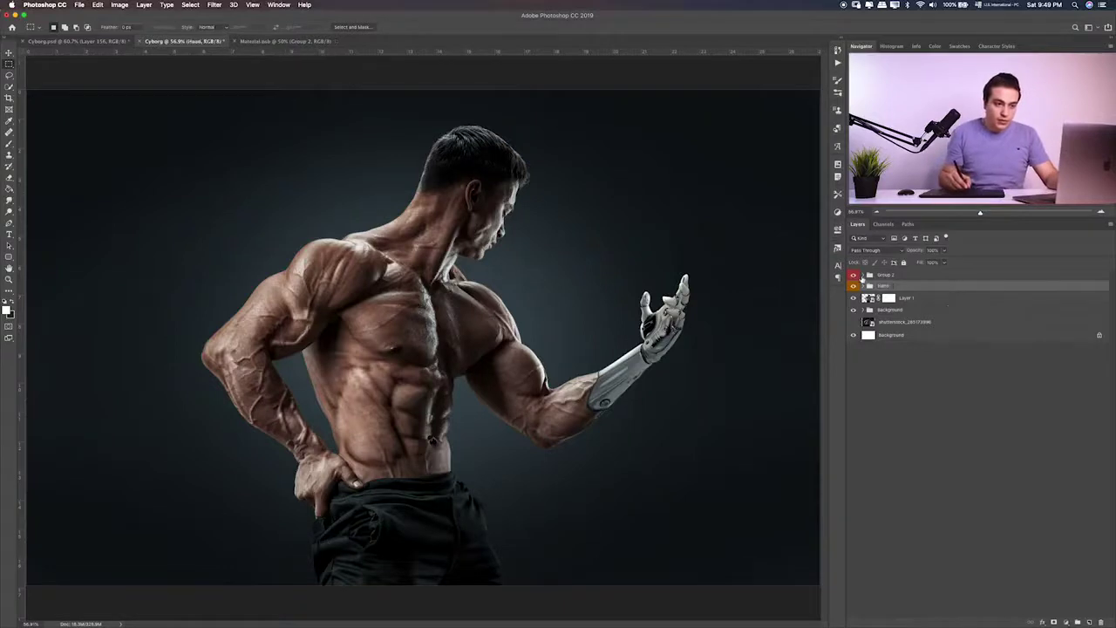
# Expand Group 2 and make its mechanical parts layers visible
pyautogui.click(865, 275)
pyautogui.scroll(-5, 891, 406)
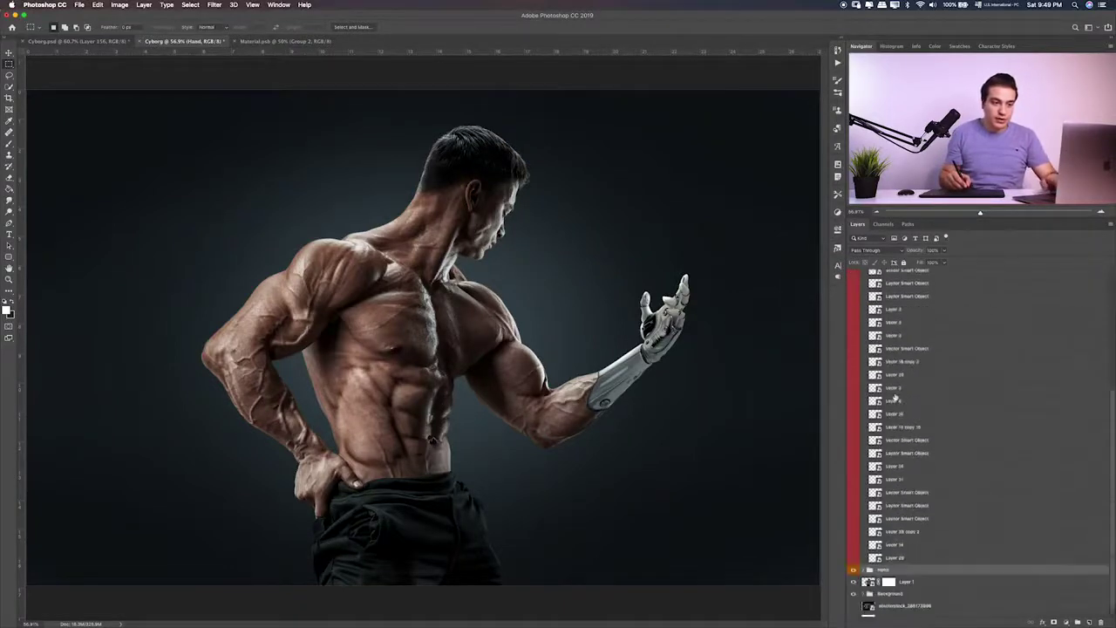
pyautogui.scroll(-1, 891, 406)
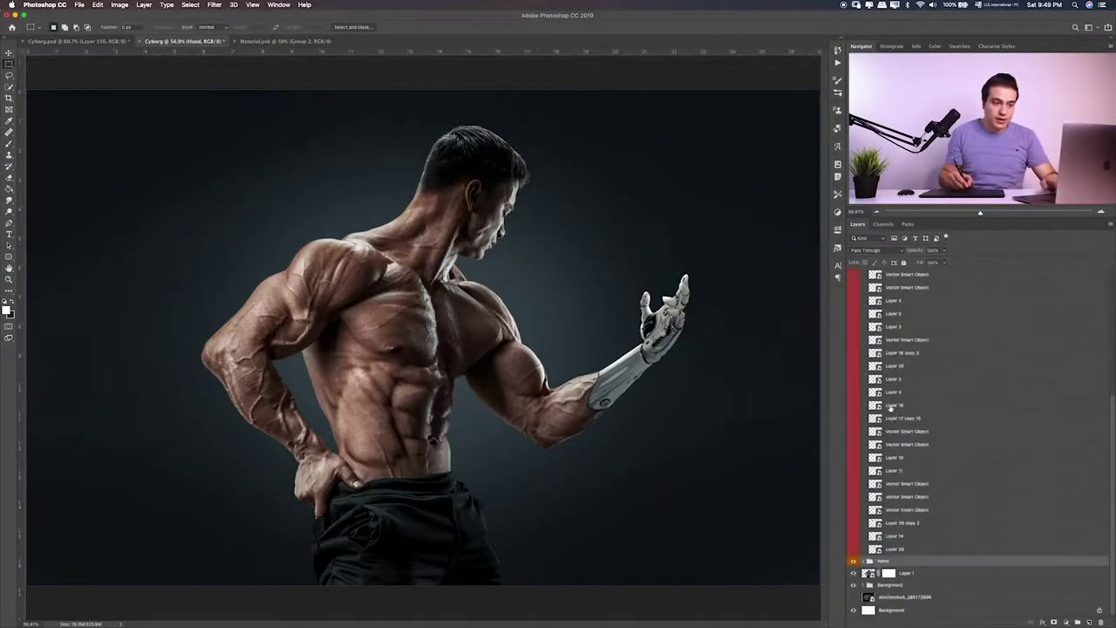
pyautogui.click(853, 279)
pyautogui.scroll(5, 860, 415)
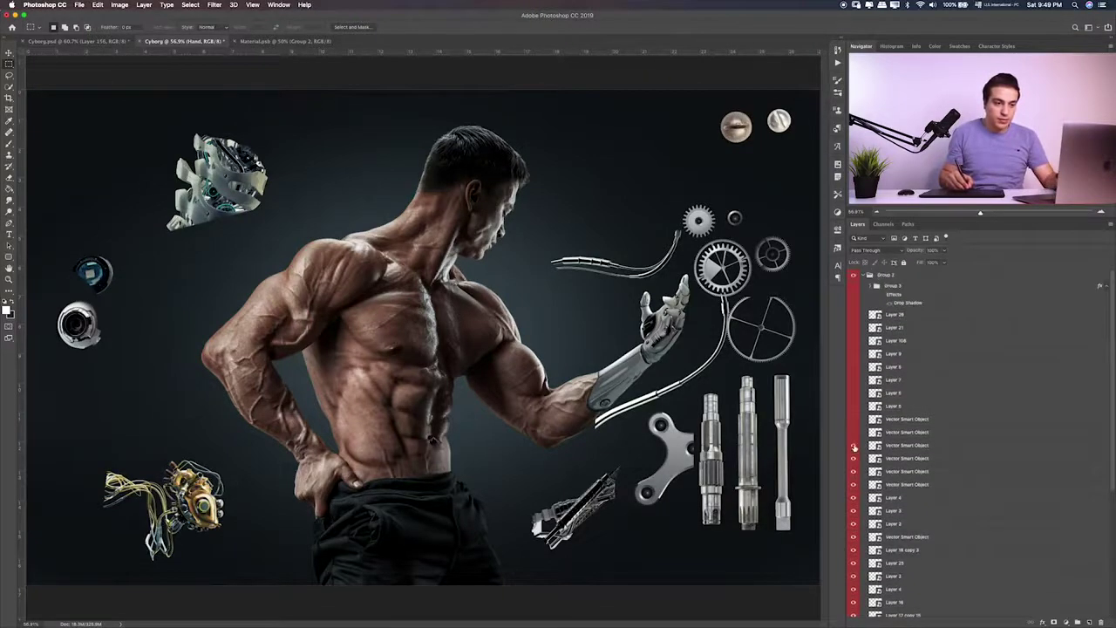
# Move Layers 26 and 21 out of Group 2, then collapse and hide Group 2
pyautogui.click(854, 286)
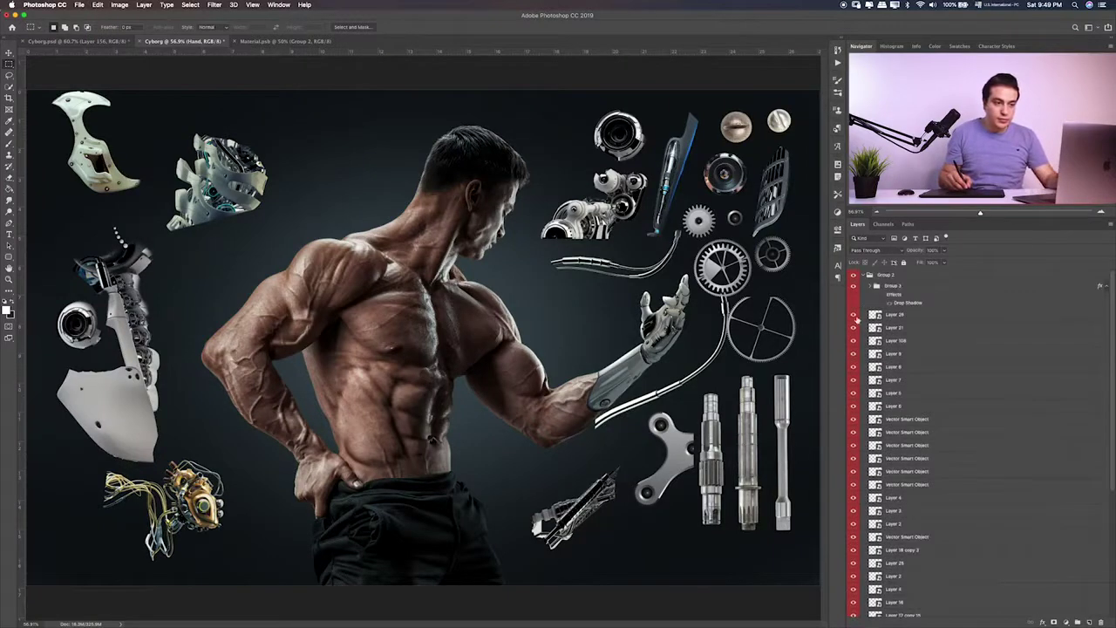
pyautogui.click(853, 315)
pyautogui.click(854, 315)
pyautogui.moveTo(885, 320); pyautogui.dragTo(903, 272)
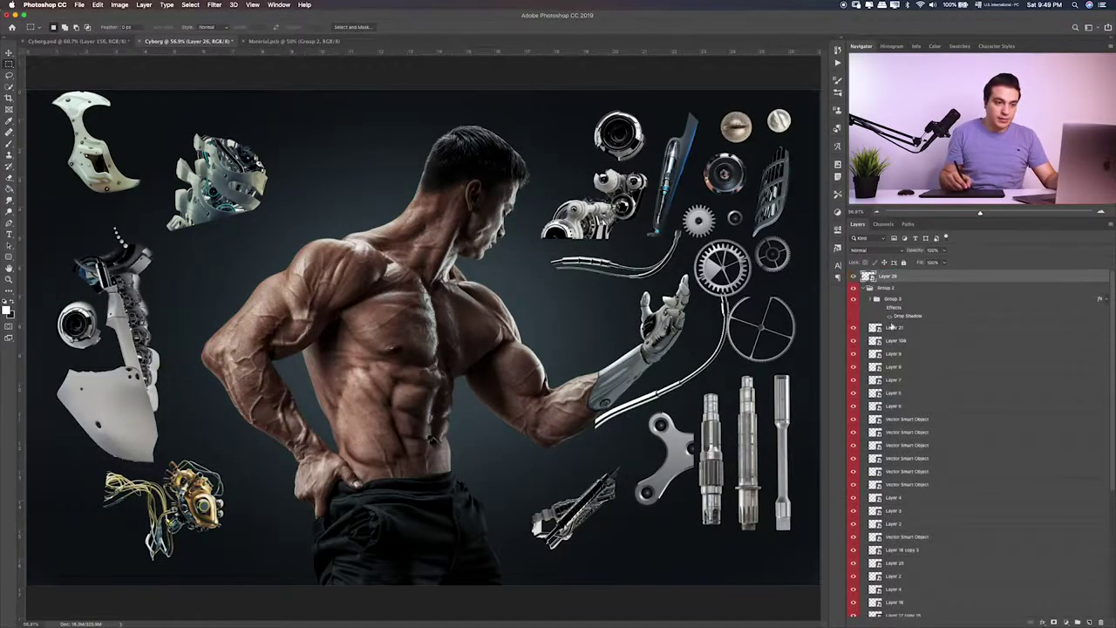
pyautogui.click(854, 328)
pyautogui.click(854, 328)
pyautogui.moveTo(894, 329); pyautogui.dragTo(897, 289)
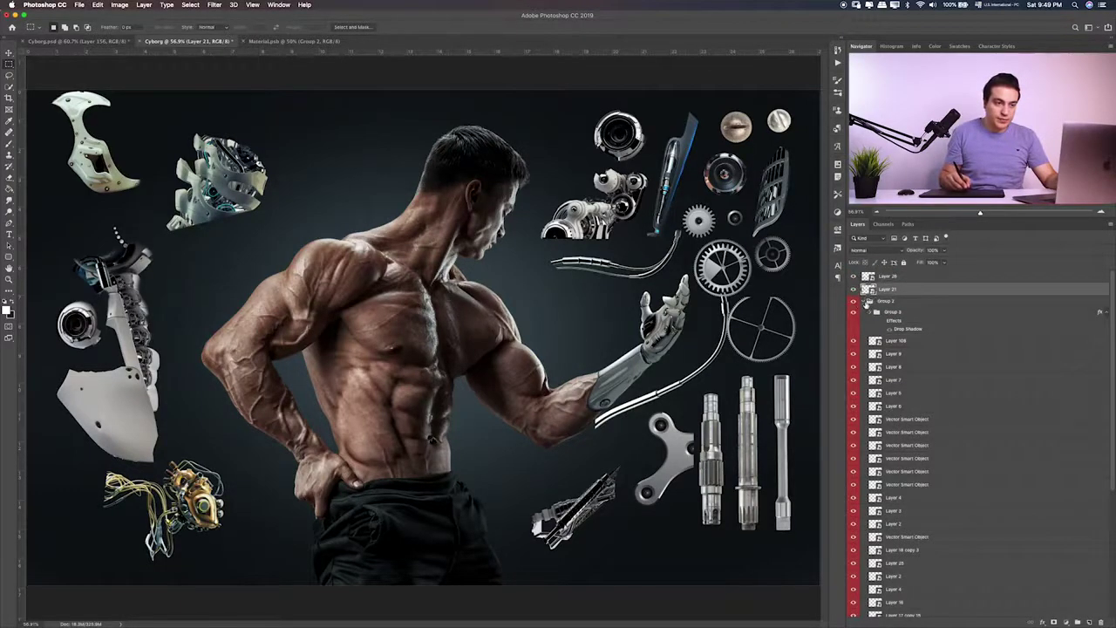
pyautogui.click(866, 302)
pyautogui.click(854, 301)
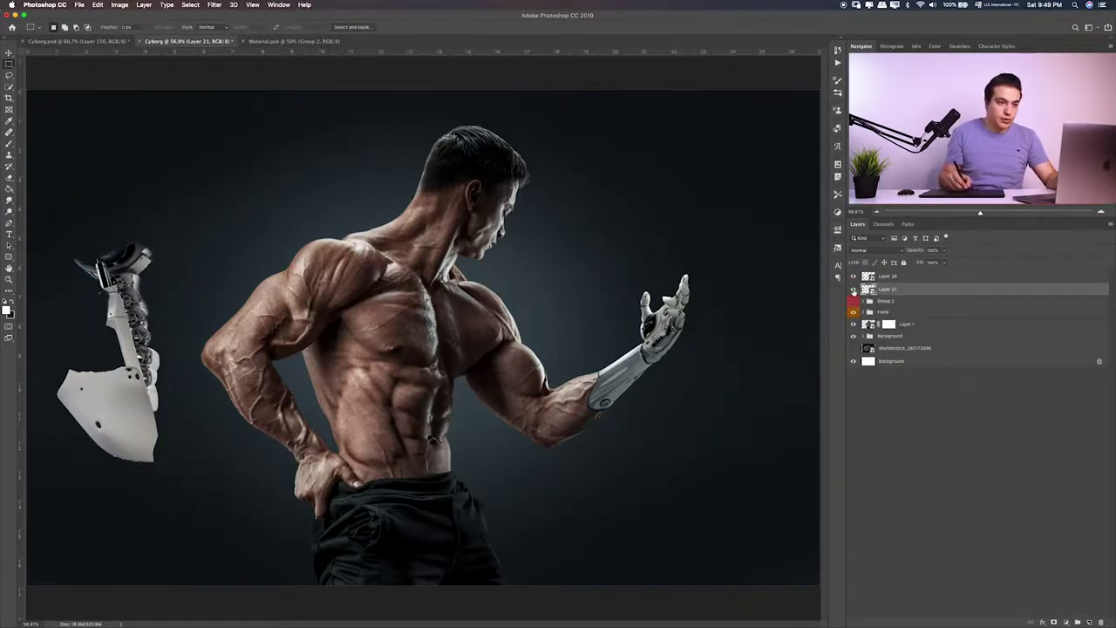
# Move the spine piece on Layer 21 onto the man's chest and fine-tune its position
pyautogui.click(854, 290)
pyautogui.click(854, 289)
pyautogui.press('v')
pyautogui.moveTo(294, 314)
pyautogui.mouseDown()
pyautogui.moveTo(510, 341)
pyautogui.moveTo(569, 366)
pyautogui.mouseUp()
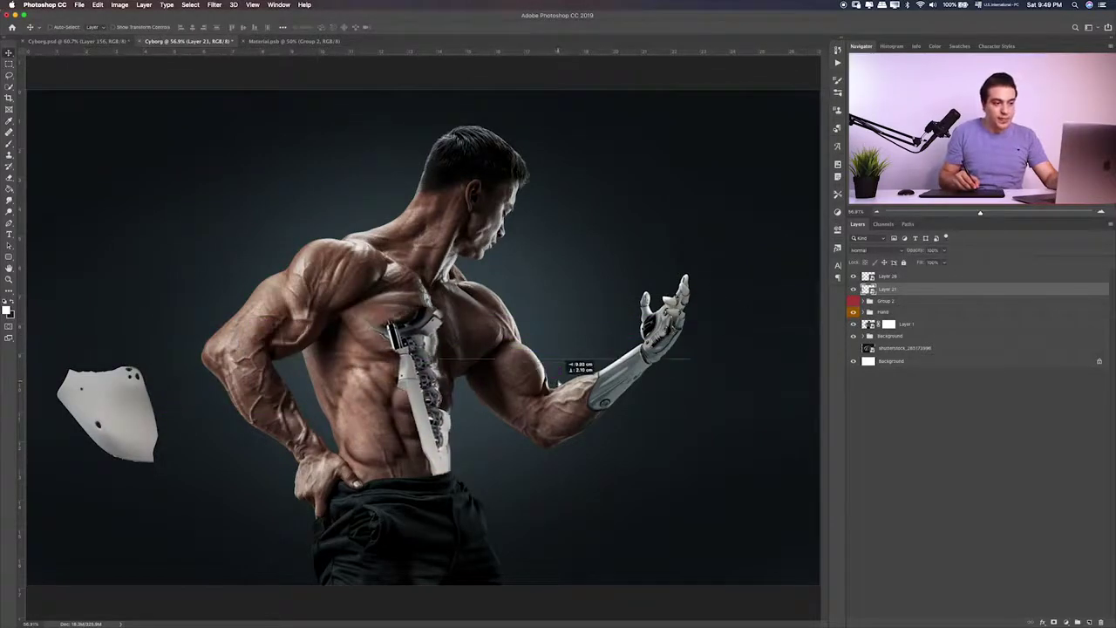
pyautogui.press('ctrl')
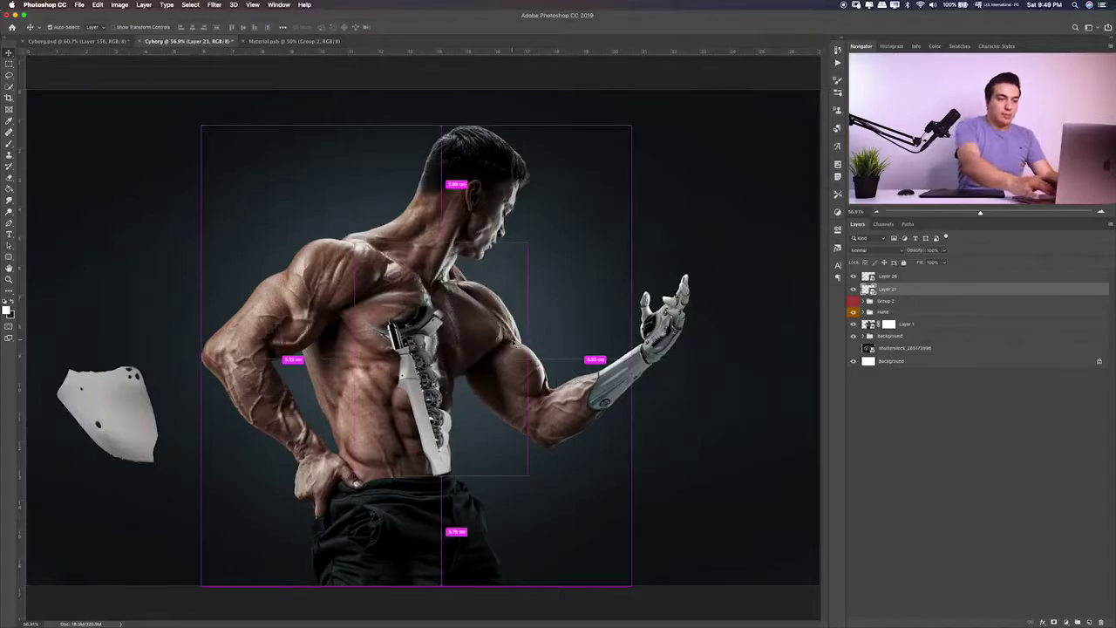
pyautogui.hotkey('ctrl', '1')
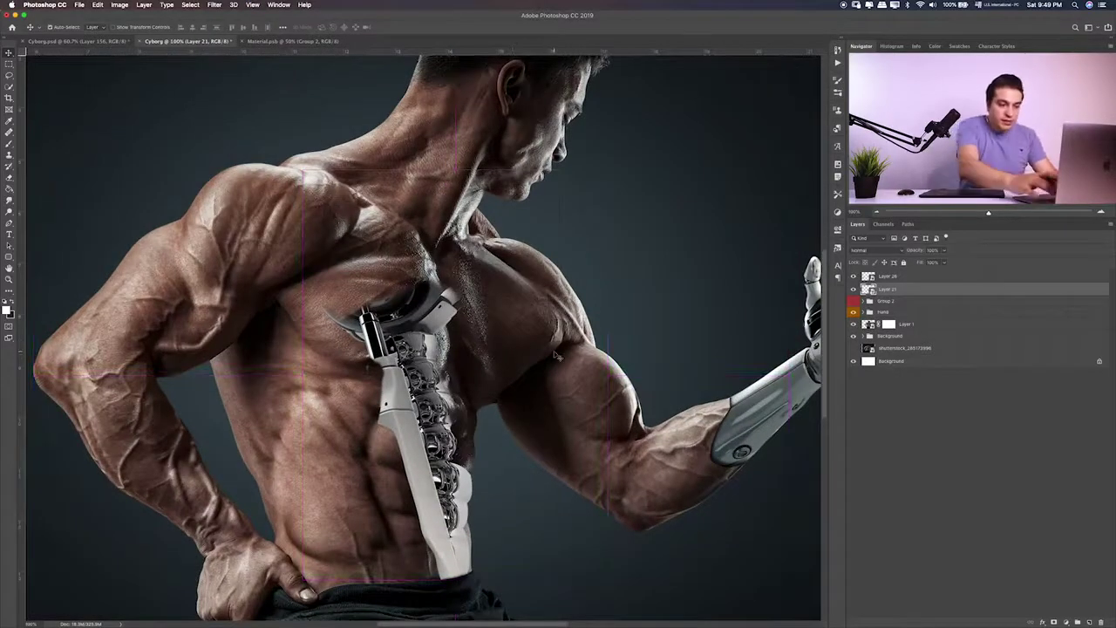
pyautogui.hotkey('ctrl', '+')
pyautogui.moveTo(541, 523); pyautogui.dragTo(482, 333)
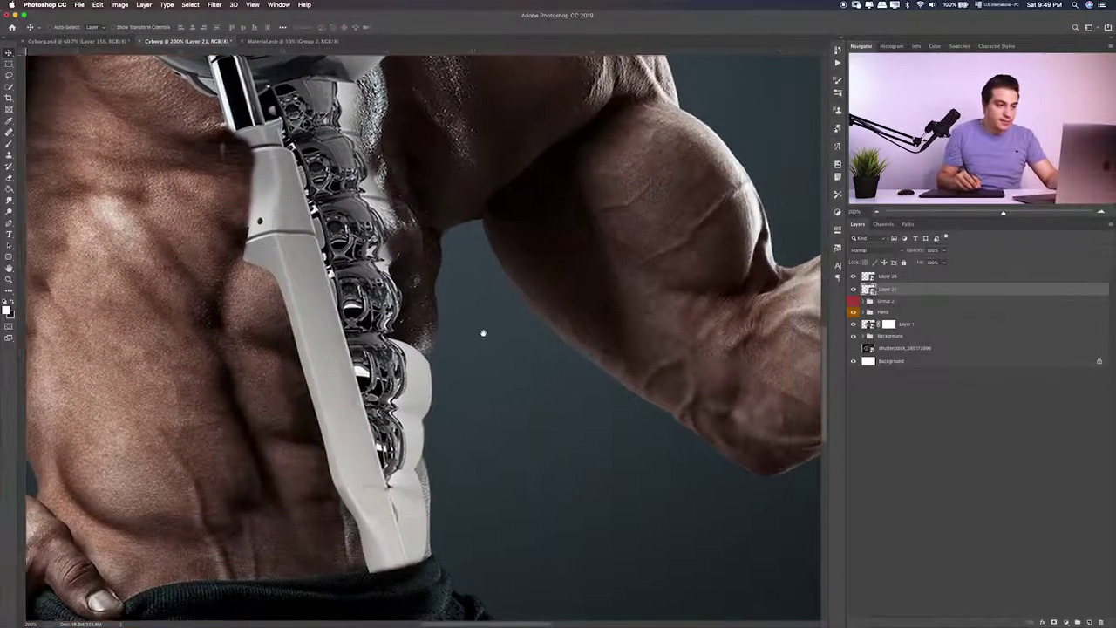
pyautogui.press('Right')
pyautogui.press('Right')
pyautogui.moveTo(412, 421); pyautogui.dragTo(420, 368)
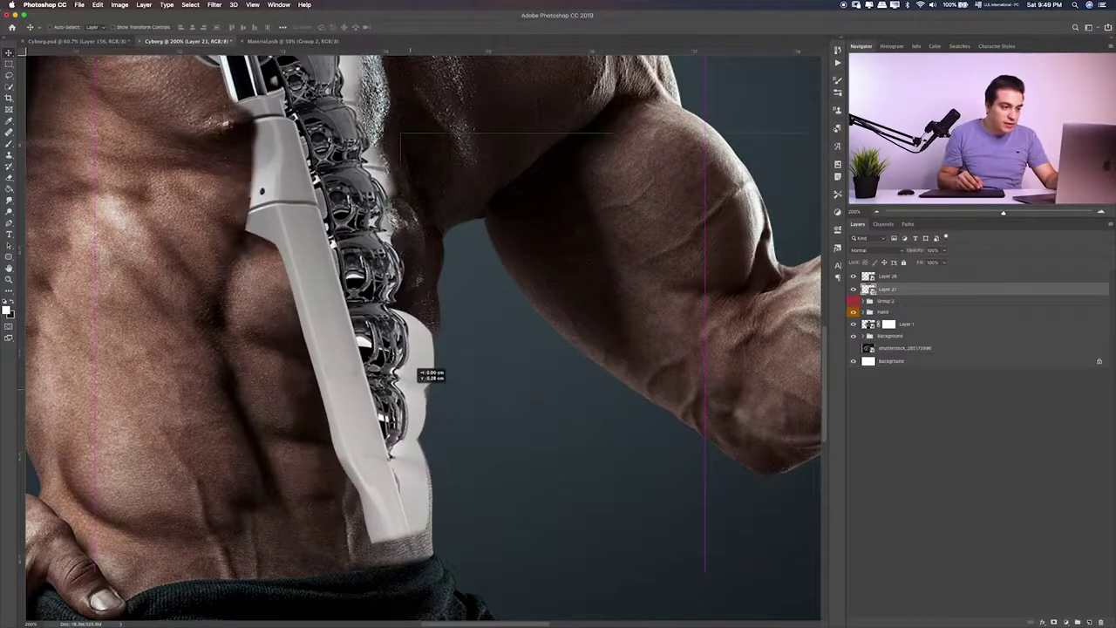
pyautogui.moveTo(420, 368); pyautogui.dragTo(406, 387)
pyautogui.press('super+0')
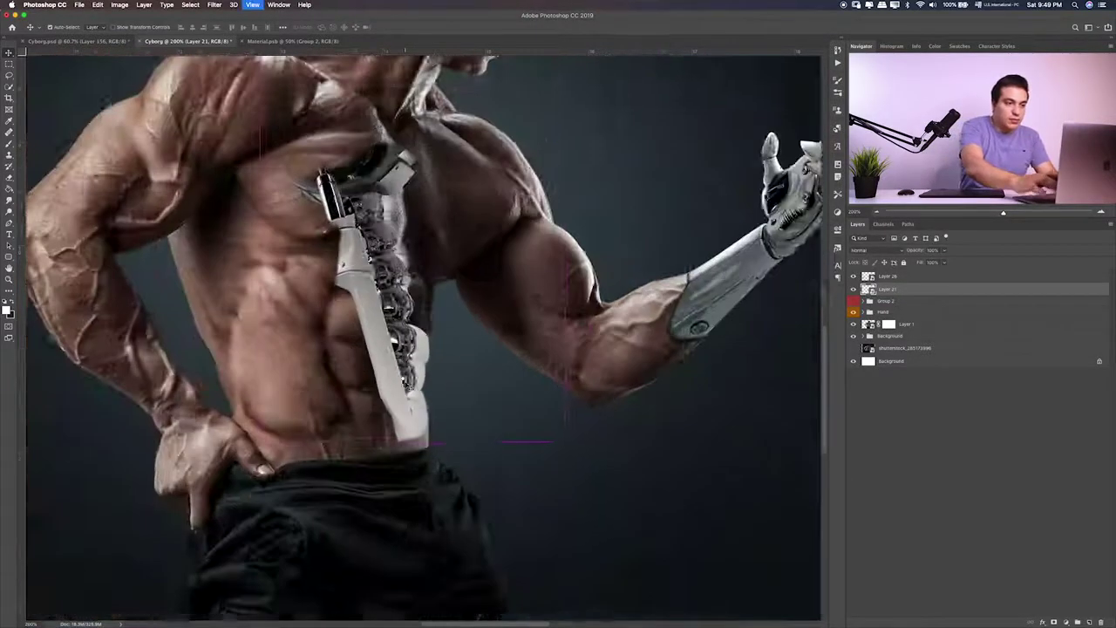
# Enlarge the spine piece around its centre and shift it up on the torso
pyautogui.press('super+t')
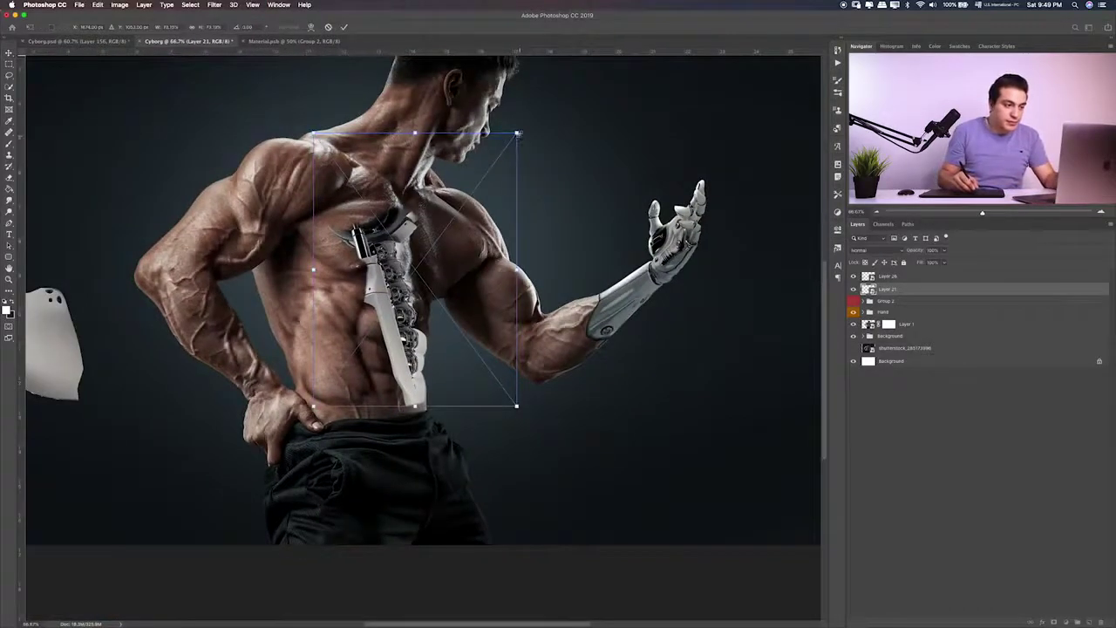
pyautogui.moveTo(518, 134); pyautogui.dragTo(545, 105)
pyautogui.moveTo(498, 255); pyautogui.dragTo(504, 209)
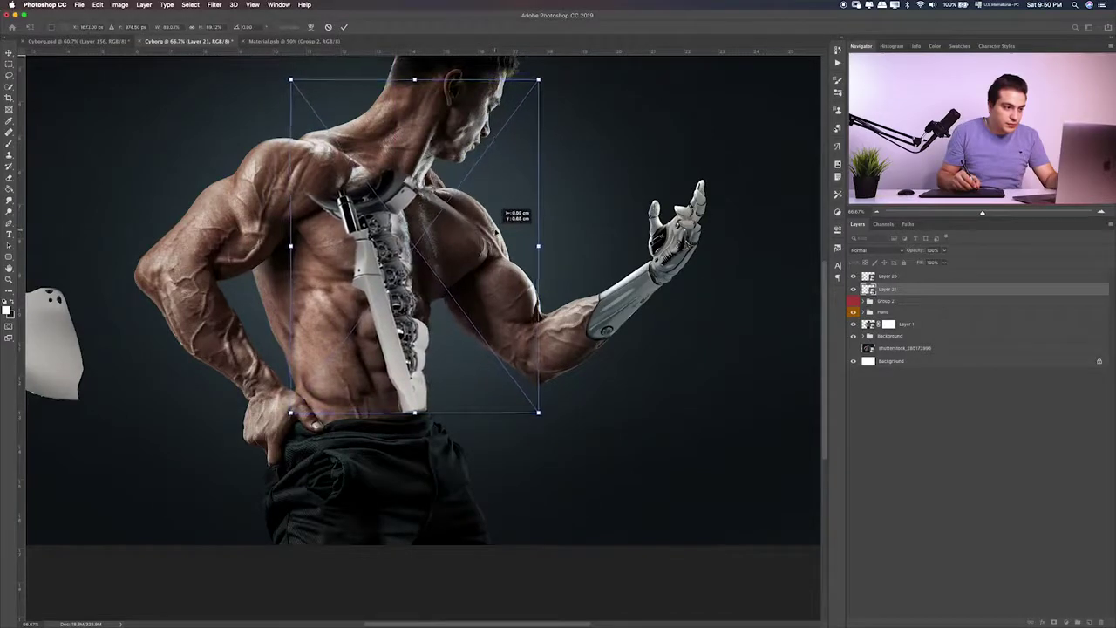
pyautogui.press('Return')
pyautogui.press('super+plus')
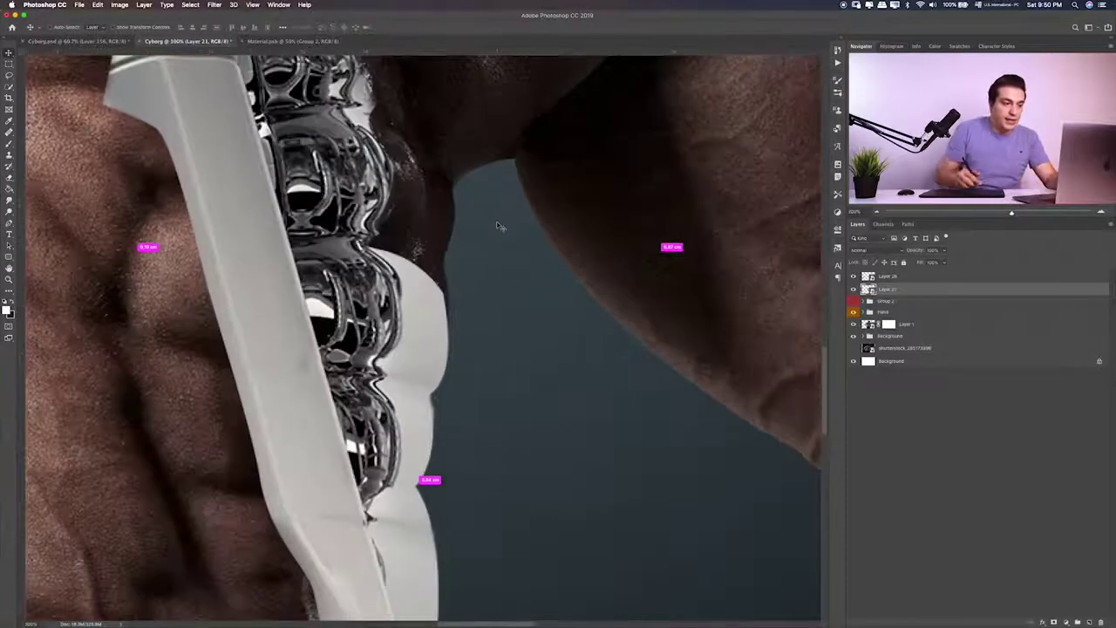
pyautogui.scroll(-4, 567, 323)
pyautogui.hscroll(2, 567, 322)
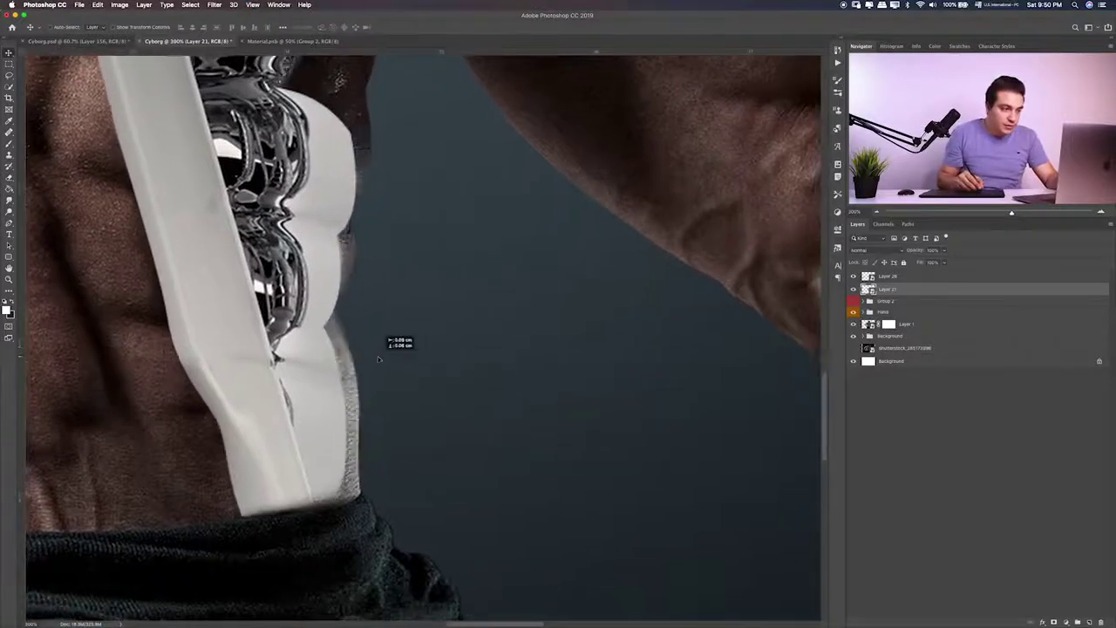
pyautogui.moveTo(378, 358); pyautogui.dragTo(396, 382)
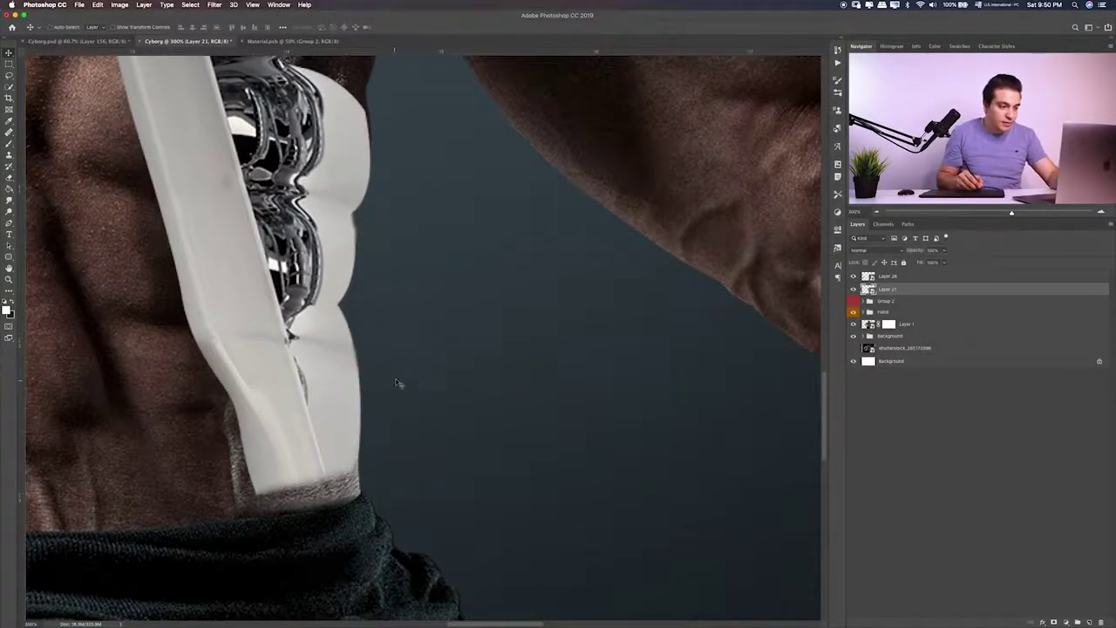
# Stretch and skew the spine piece's bottom down to the waistband, following the torso
pyautogui.press('super+t')
pyautogui.moveTo(307, 496); pyautogui.dragTo(338, 471)
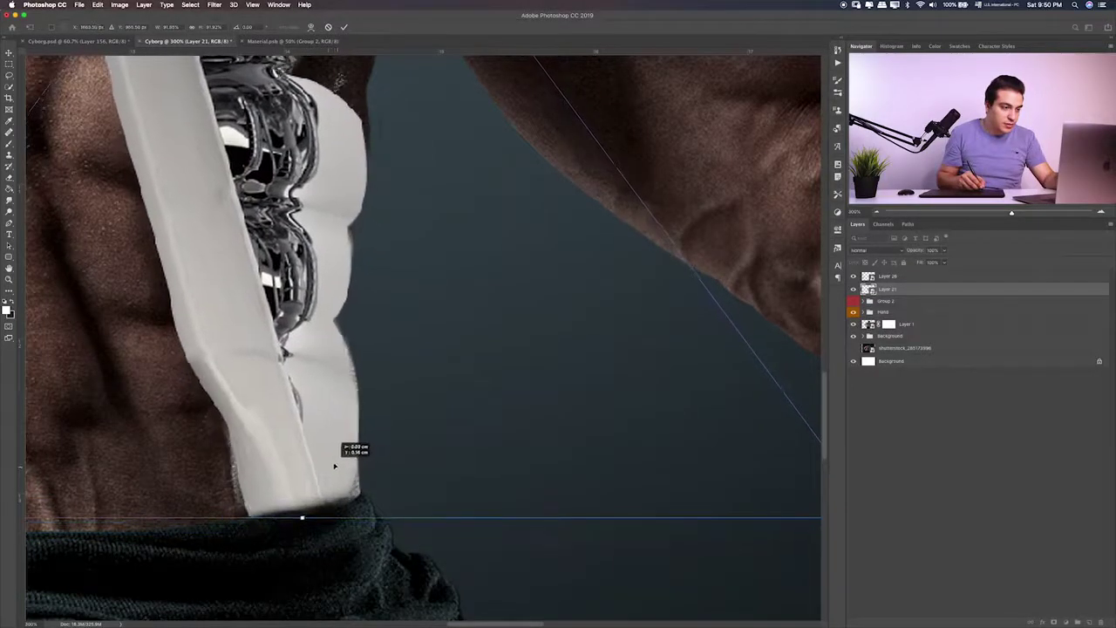
pyautogui.moveTo(338, 471); pyautogui.dragTo(335, 457)
pyautogui.moveTo(316, 507)
pyautogui.mouseDown()
pyautogui.moveTo(328, 435)
pyautogui.moveTo(324, 504)
pyautogui.moveTo(353, 450)
pyautogui.mouseUp()
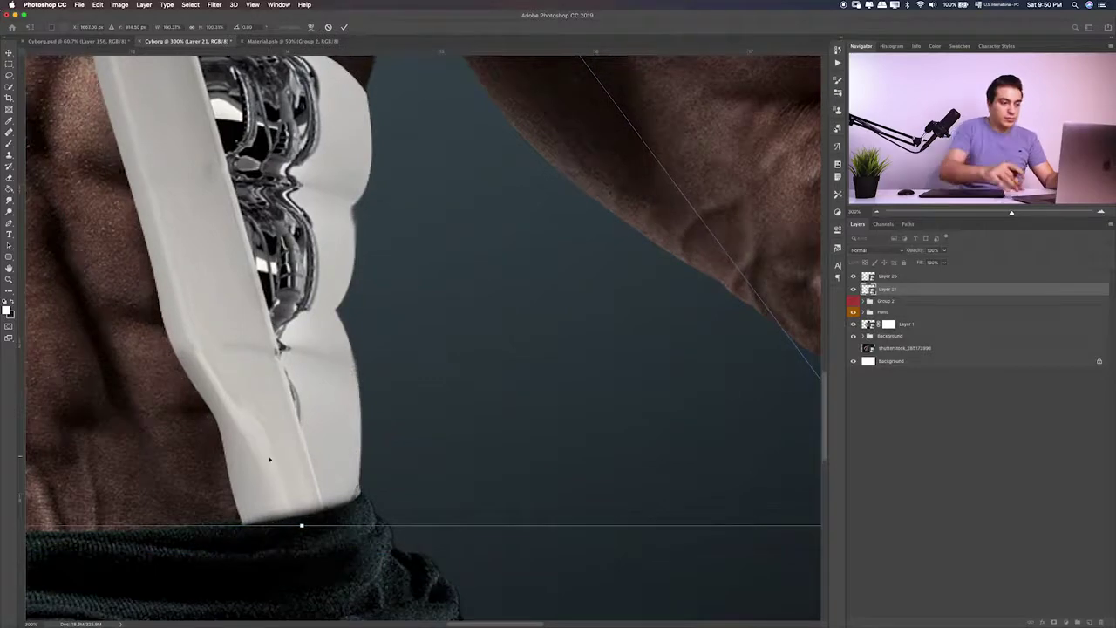
pyautogui.press('Return')
pyautogui.hotkey('ctrl', '-')
pyautogui.hotkey('ctrl', '-')
pyautogui.hotkey('ctrl', '-')
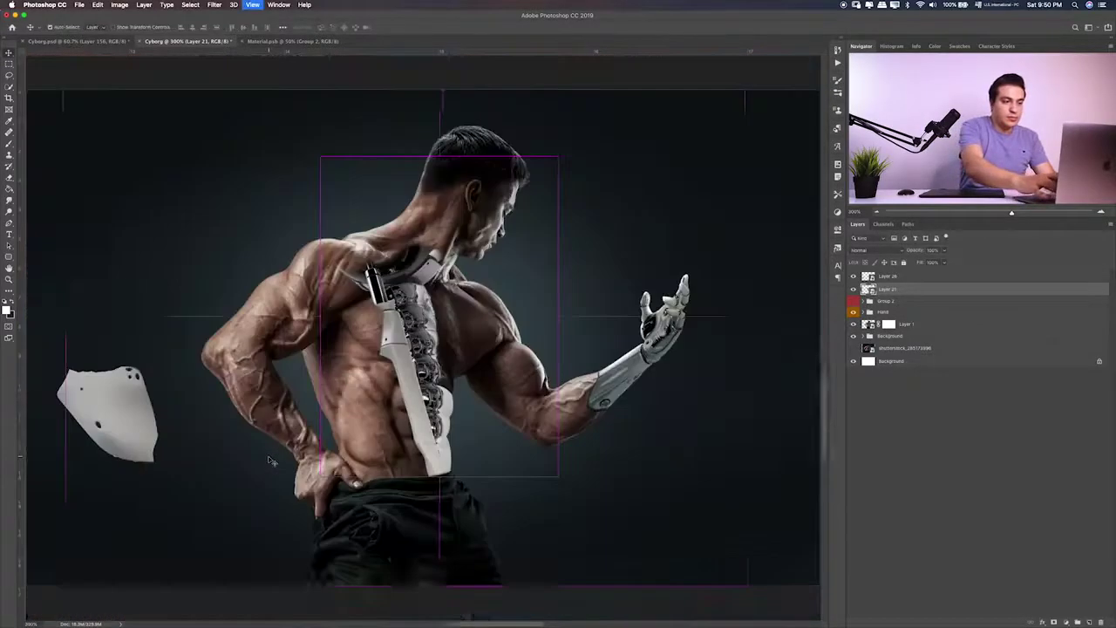
pyautogui.hotkey('ctrl', '-')
pyautogui.hotkey('ctrl', '+')
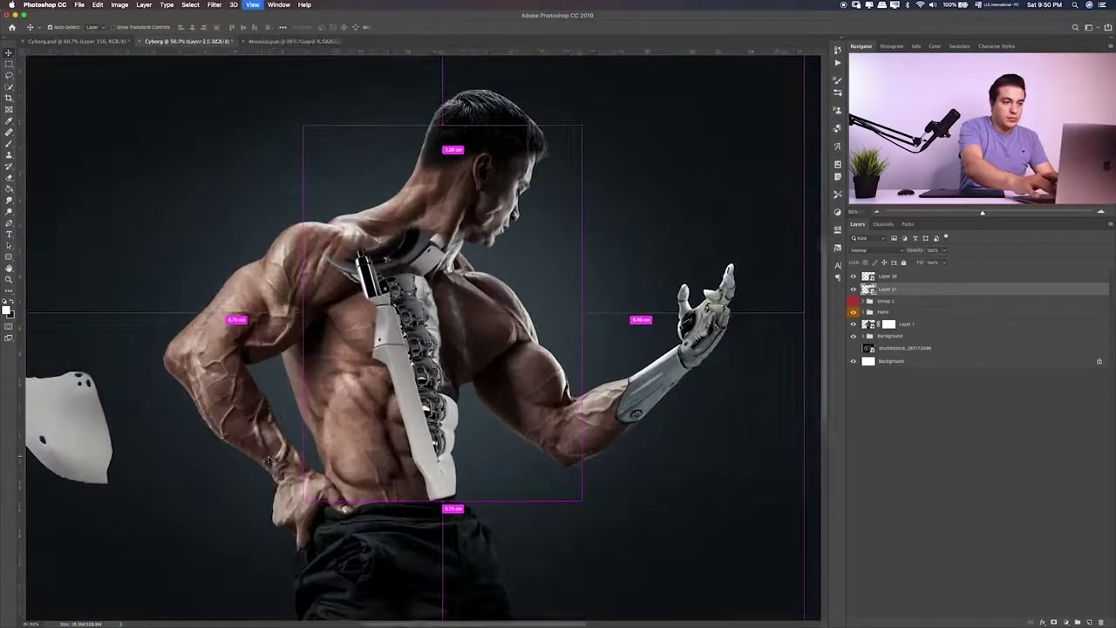
pyautogui.hotkey('ctrl', '+')
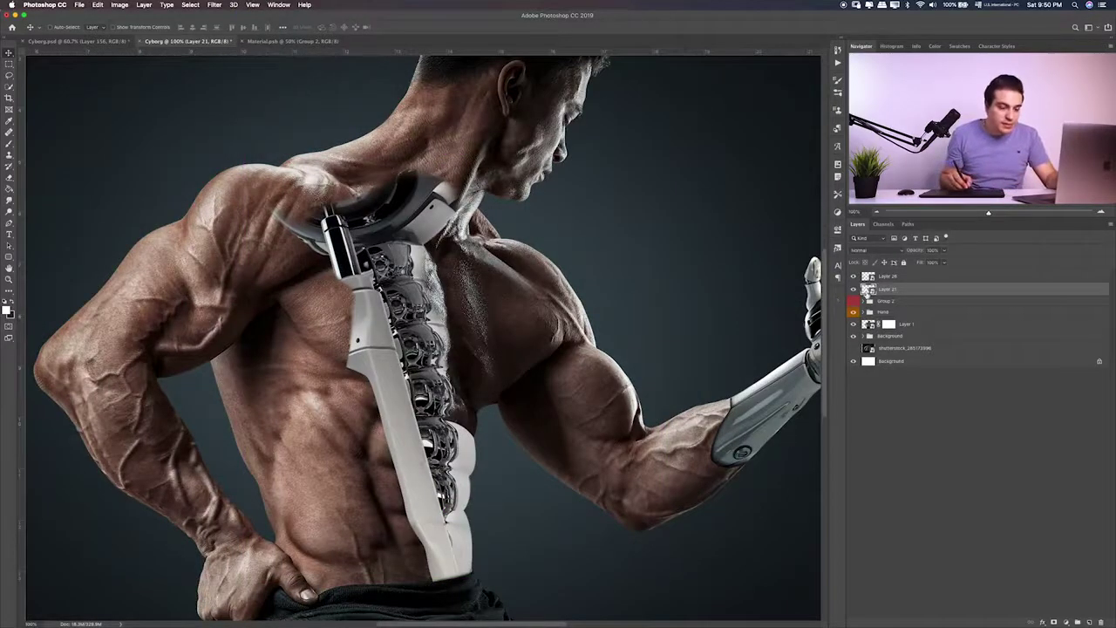
# Mask Layer 21 with black strokes over the collar near the neck and shoulder, then select the plate layer
pyautogui.click(1055, 622)
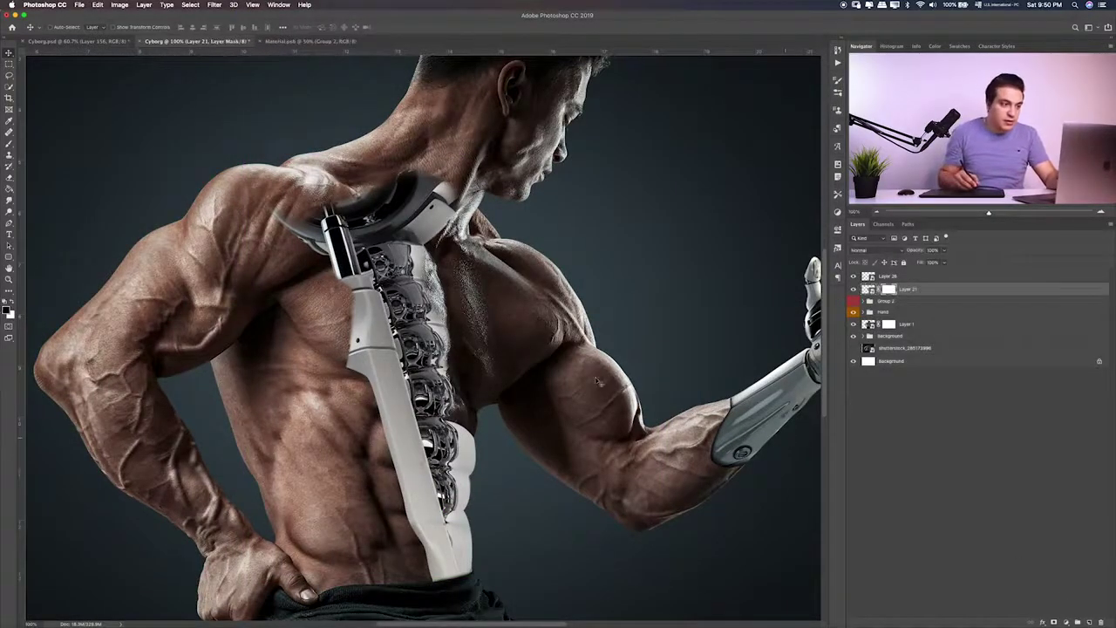
pyautogui.press('b')
pyautogui.moveTo(462, 170); pyautogui.dragTo(418, 227)
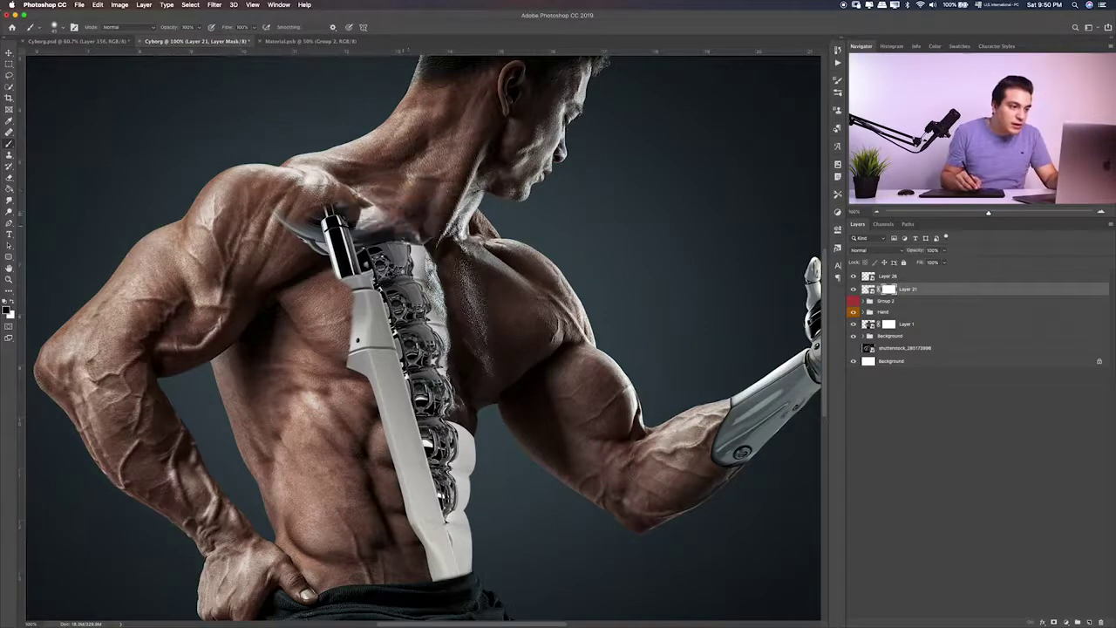
pyautogui.moveTo(349, 228); pyautogui.dragTo(297, 231)
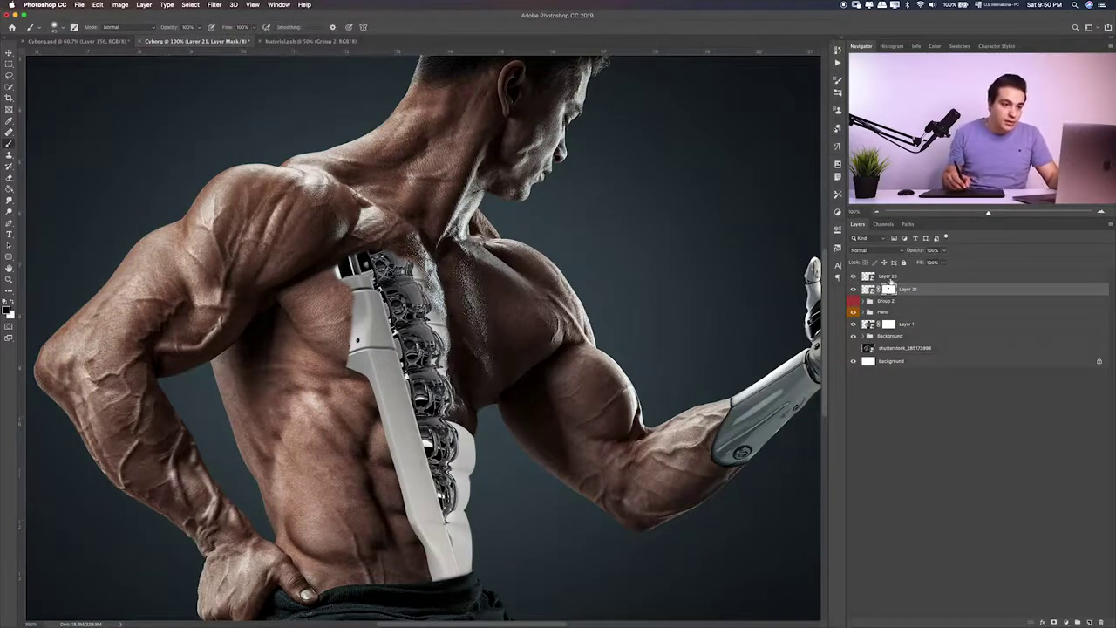
pyautogui.click(888, 277)
pyautogui.hotkey('ctrl', '0')
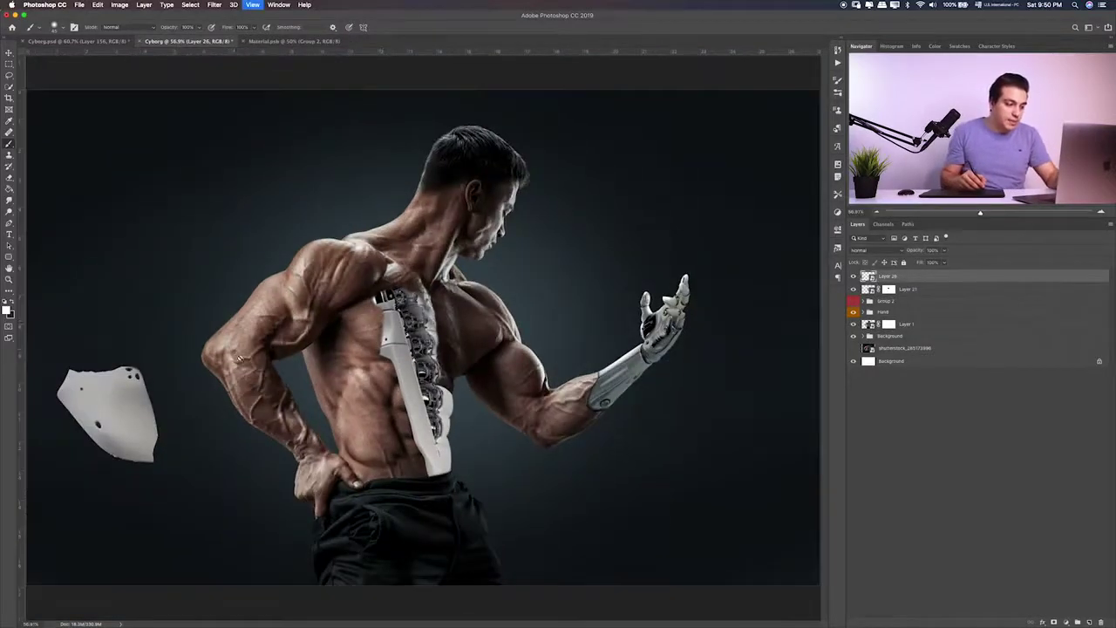
# Move the white chest plate onto the man's upper chest
pyautogui.press('v')
pyautogui.moveTo(134, 395)
pyautogui.mouseDown()
pyautogui.moveTo(427, 318)
pyautogui.moveTo(419, 307)
pyautogui.mouseUp()
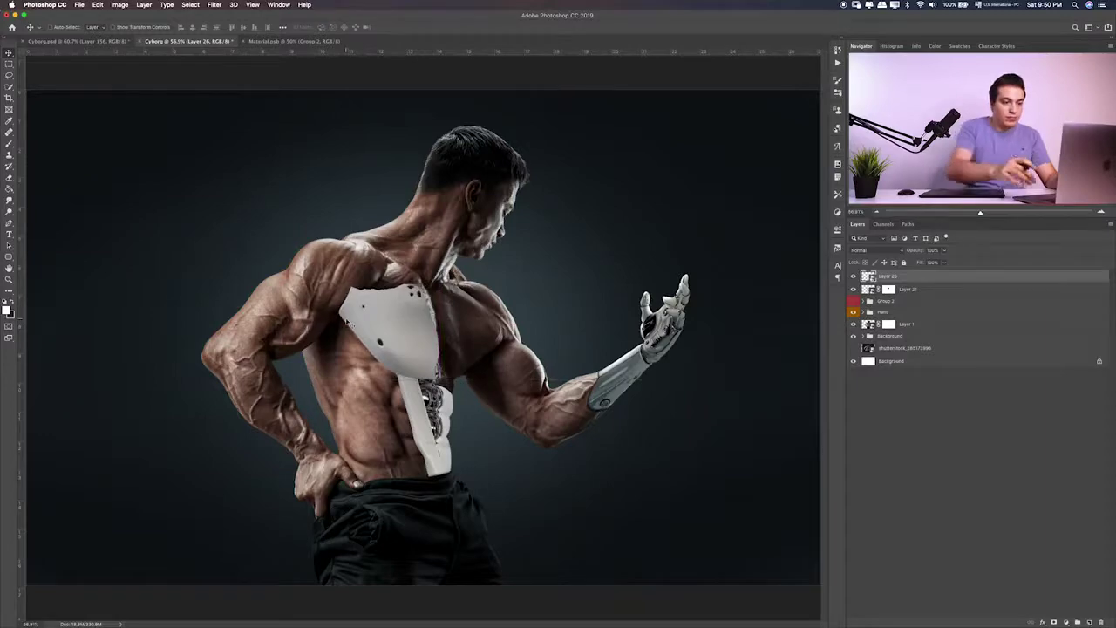
pyautogui.hotkey('ctrl', '+')
pyautogui.hotkey('ctrl', '+')
pyautogui.hotkey('ctrl', '+')
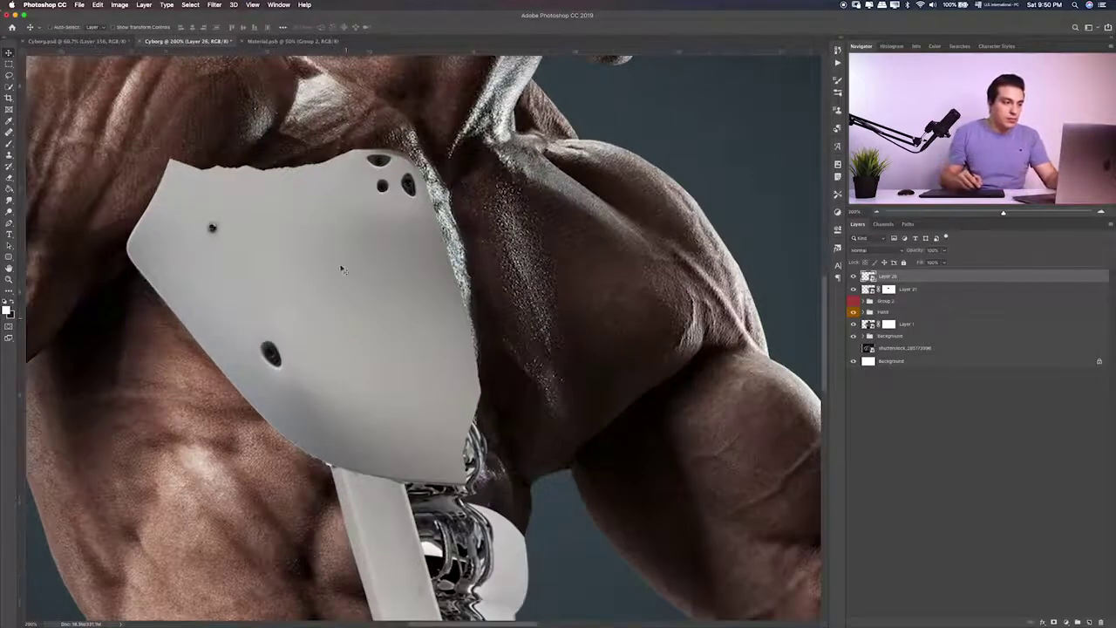
pyautogui.moveTo(391, 301); pyautogui.dragTo(519, 216)
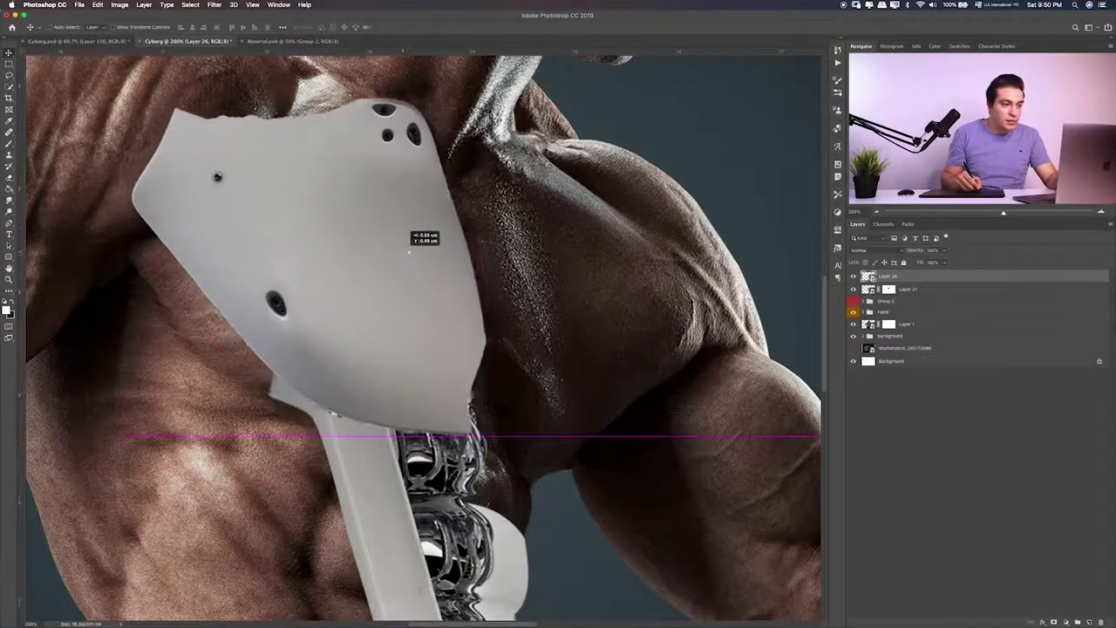
pyautogui.moveTo(520, 217); pyautogui.dragTo(412, 260)
# Reshape the chest plate over the pectoral, pulling its top-left corner down slightly
pyautogui.hotkey('ctrl', 't')
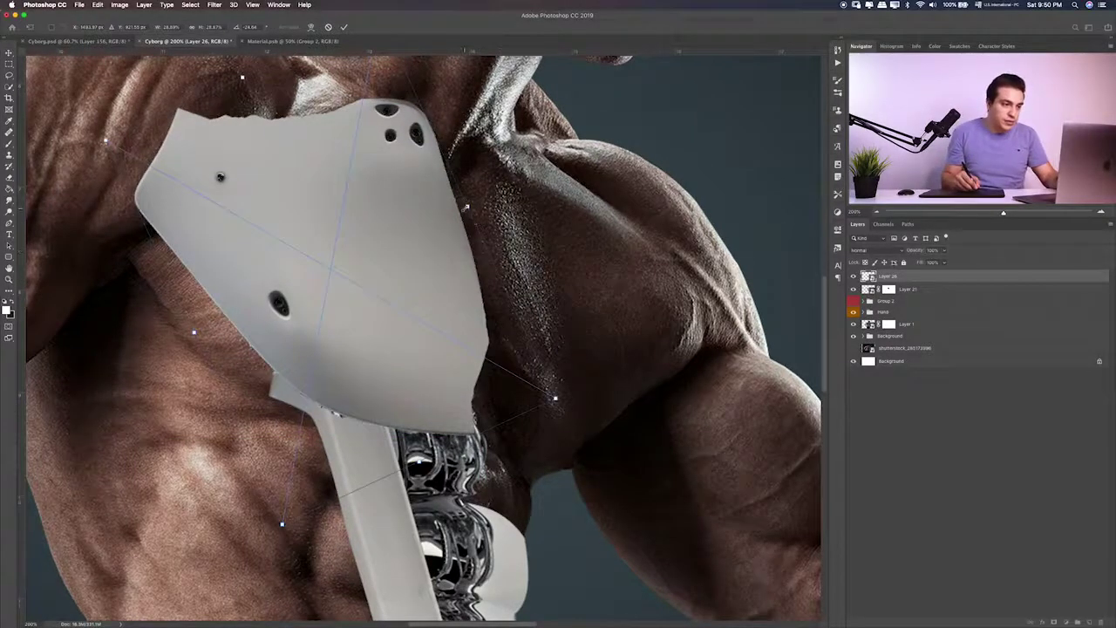
pyautogui.moveTo(465, 206); pyautogui.dragTo(432, 240)
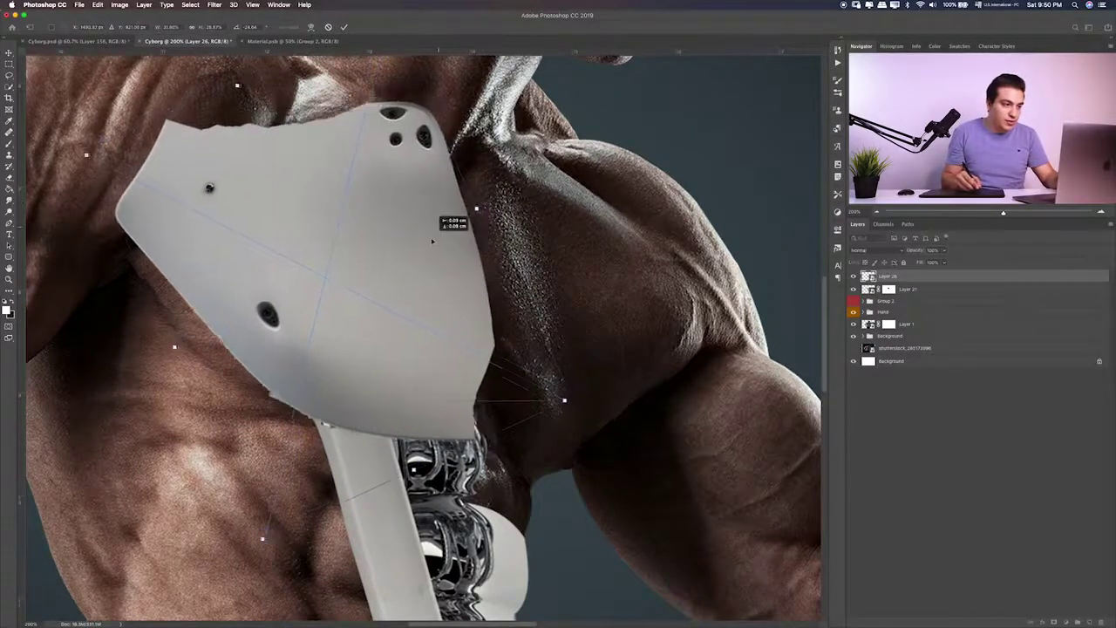
pyautogui.moveTo(432, 241); pyautogui.dragTo(461, 254)
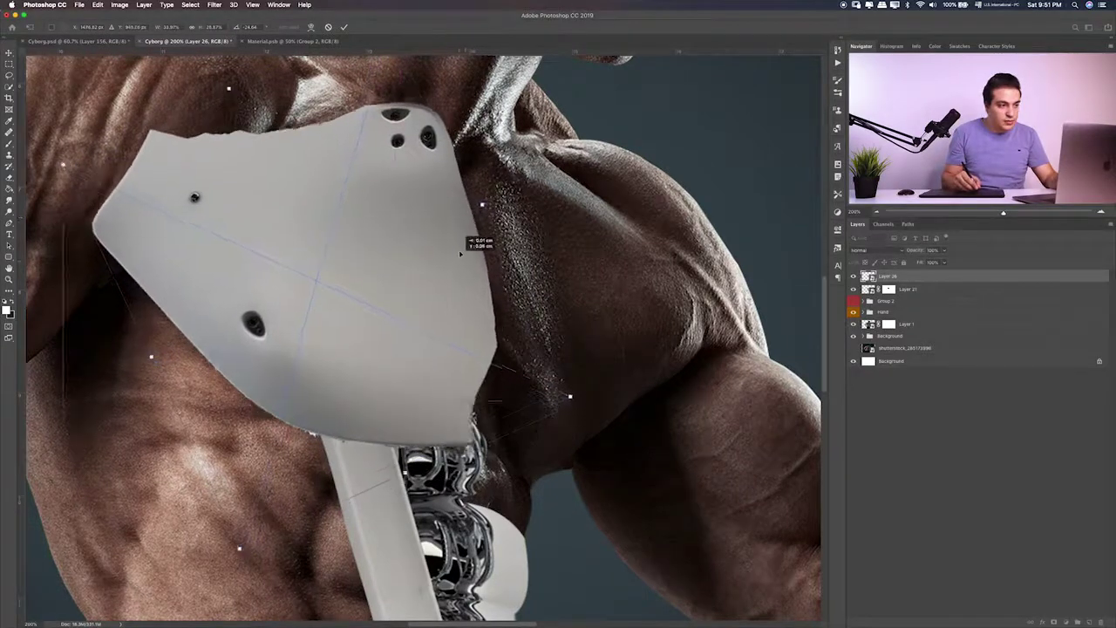
pyautogui.moveTo(228, 88)
pyautogui.mouseDown()
pyautogui.moveTo(234, 102)
pyautogui.moveTo(261, 105)
pyautogui.mouseUp()
pyautogui.press('Return')
pyautogui.hotkey('ctrl', '0')
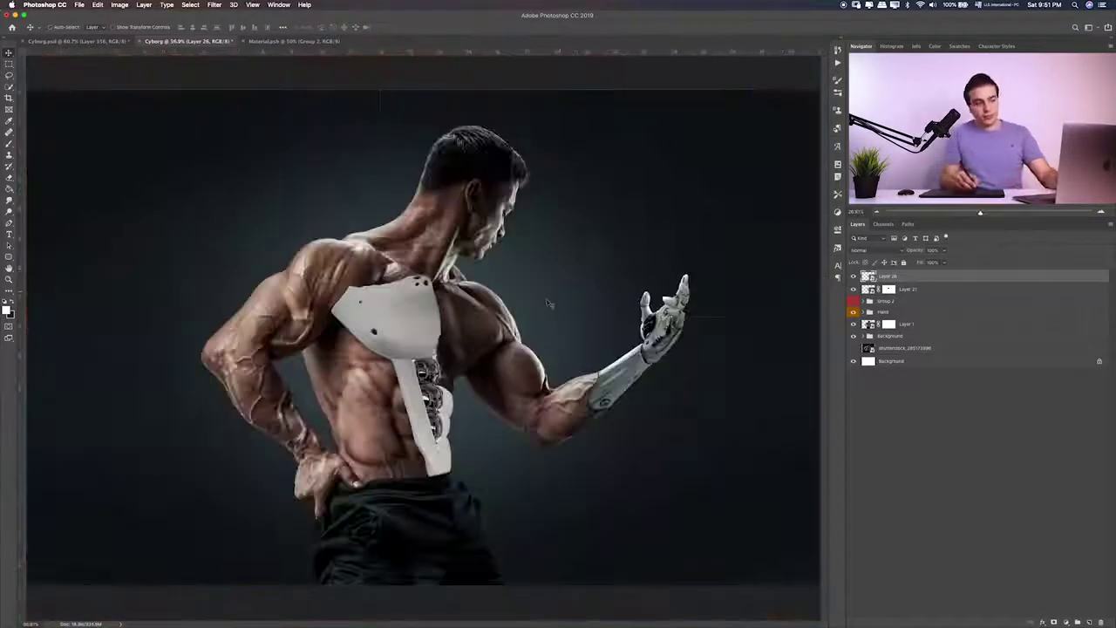
# Rotate the chest plate slightly and commit its new size and angle
pyautogui.hotkey('ctrl', 't')
pyautogui.scroll(5, 549, 303)
pyautogui.scroll(5, 548, 303)
pyautogui.scroll(2, 428, 96)
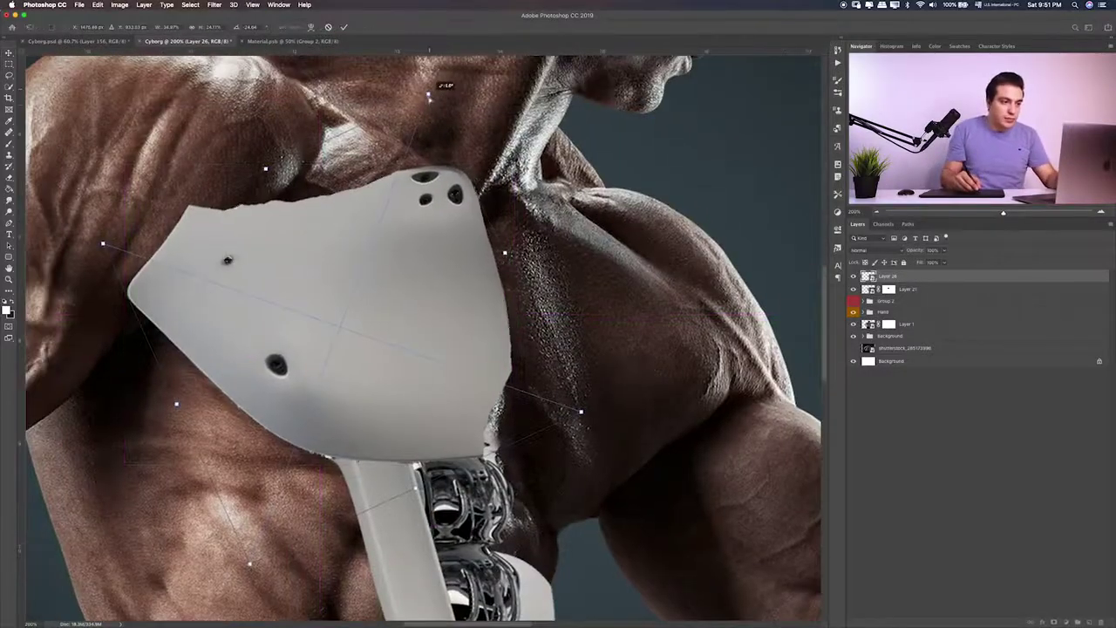
pyautogui.moveTo(428, 96); pyautogui.dragTo(412, 116)
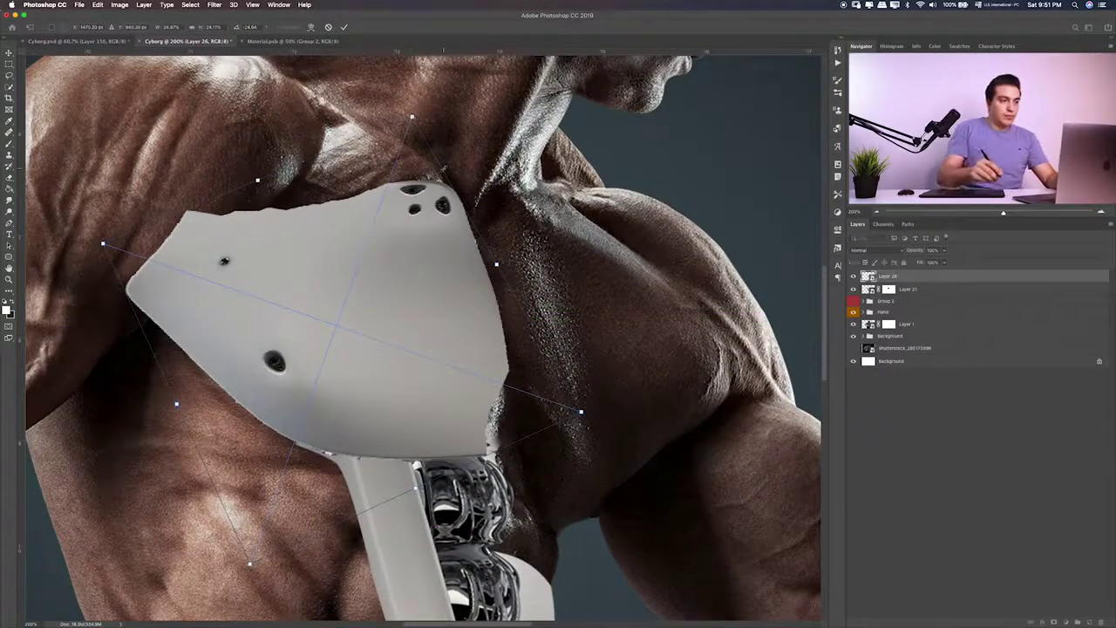
pyautogui.press('Return')
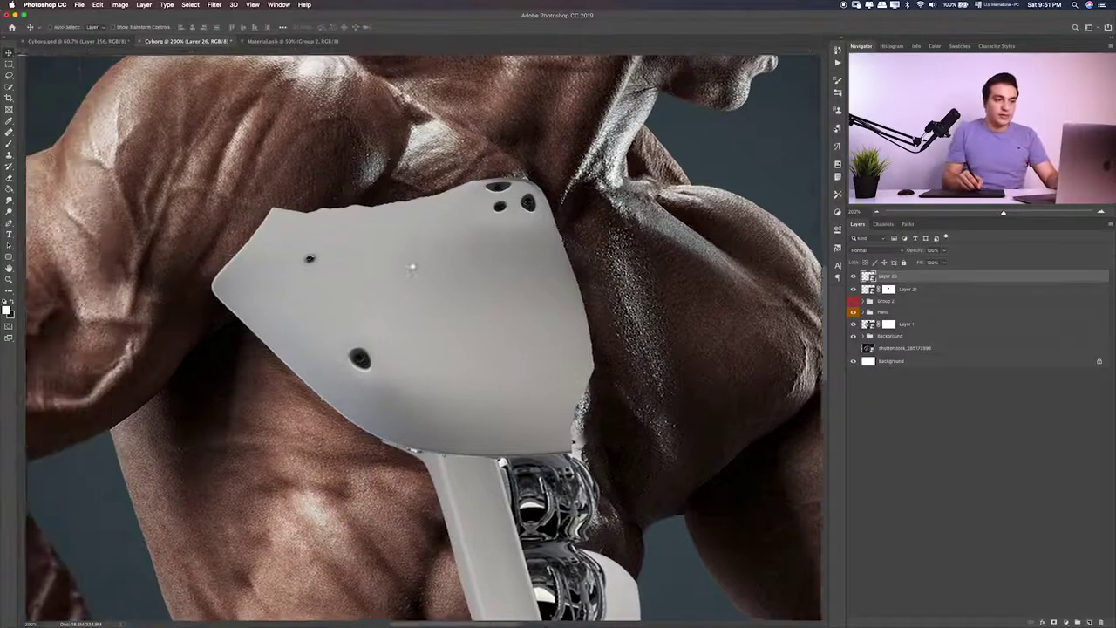
pyautogui.hscroll(-10, 284, 248)
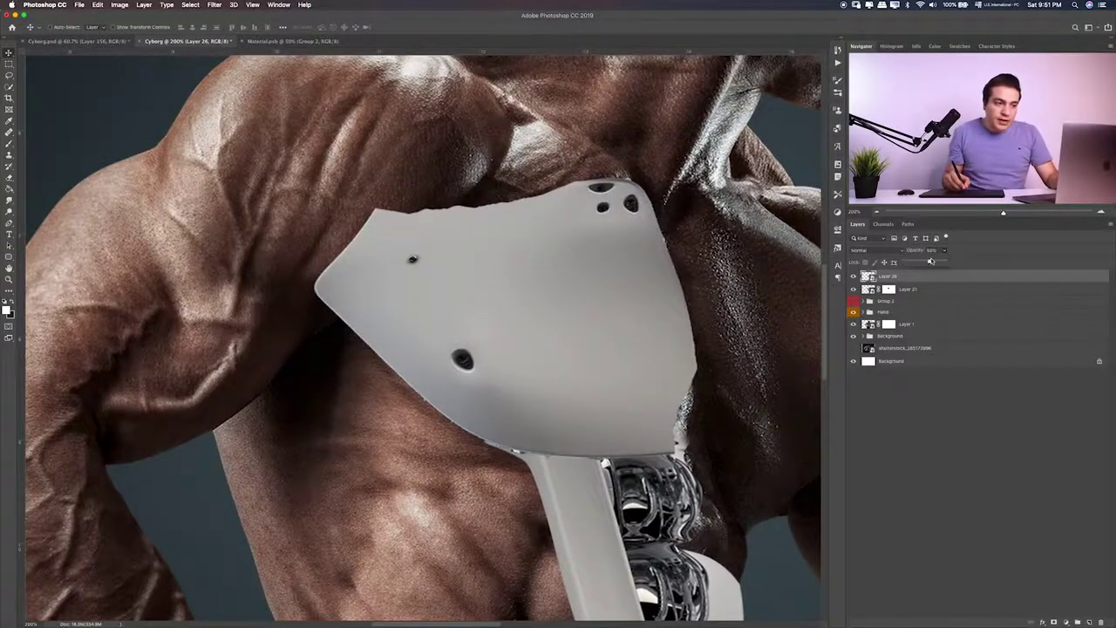
# Lower the plate's opacity, add a layer mask, and paint black along its top-left edge
pyautogui.moveTo(932, 261); pyautogui.dragTo(929, 262)
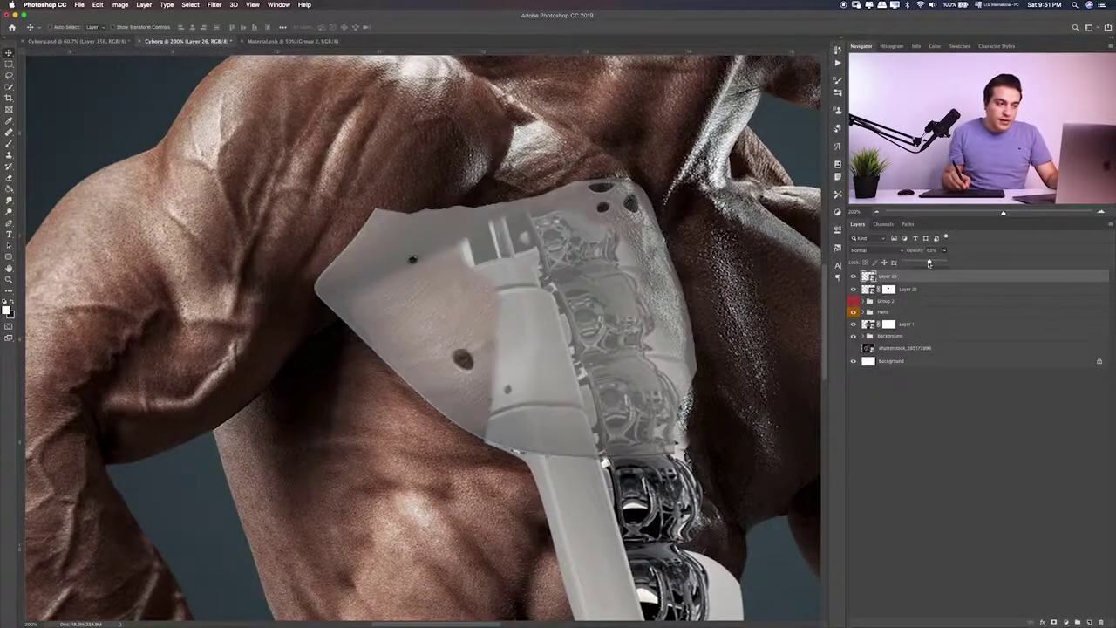
pyautogui.click(1054, 622)
pyautogui.press('b')
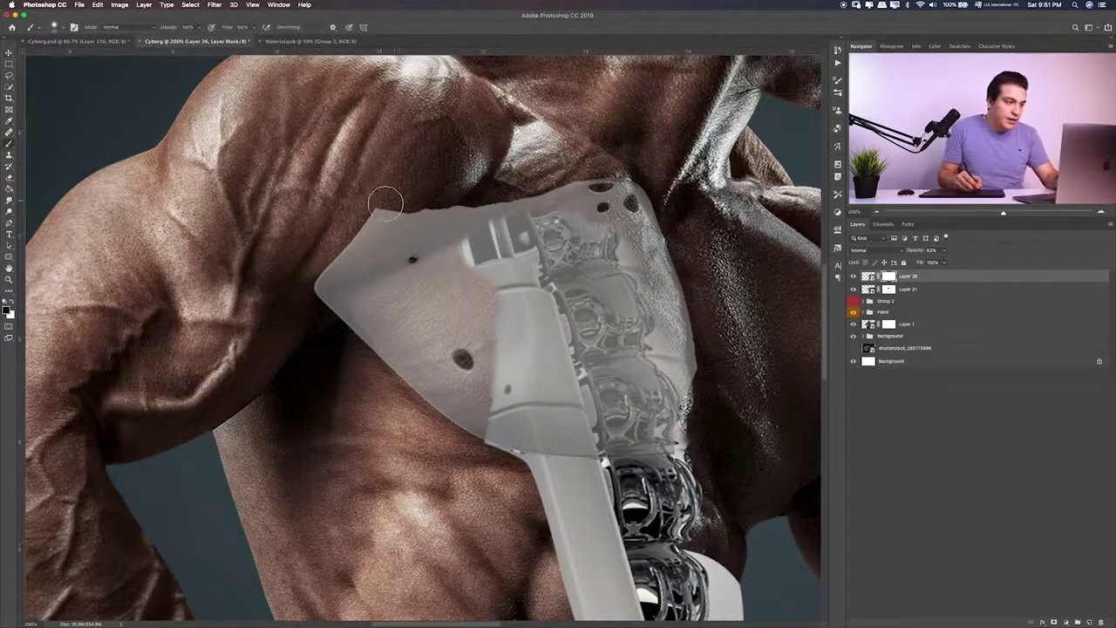
pyautogui.moveTo(415, 196); pyautogui.dragTo(293, 263)
pyautogui.moveTo(442, 191); pyautogui.dragTo(309, 267)
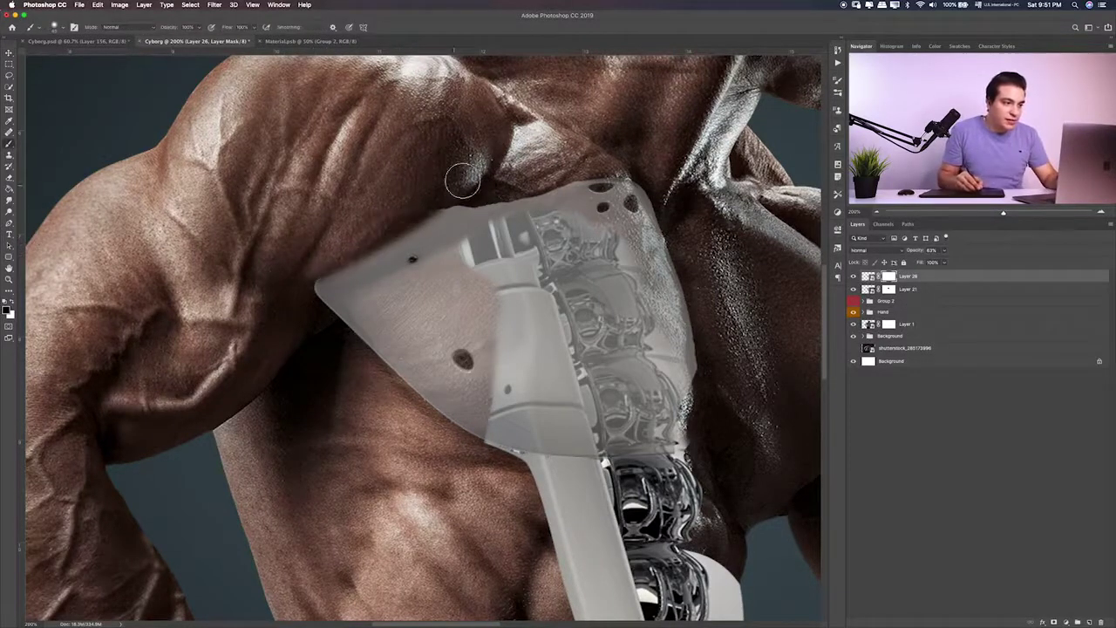
pyautogui.moveTo(461, 174); pyautogui.dragTo(291, 291)
pyautogui.moveTo(455, 200); pyautogui.dragTo(405, 228)
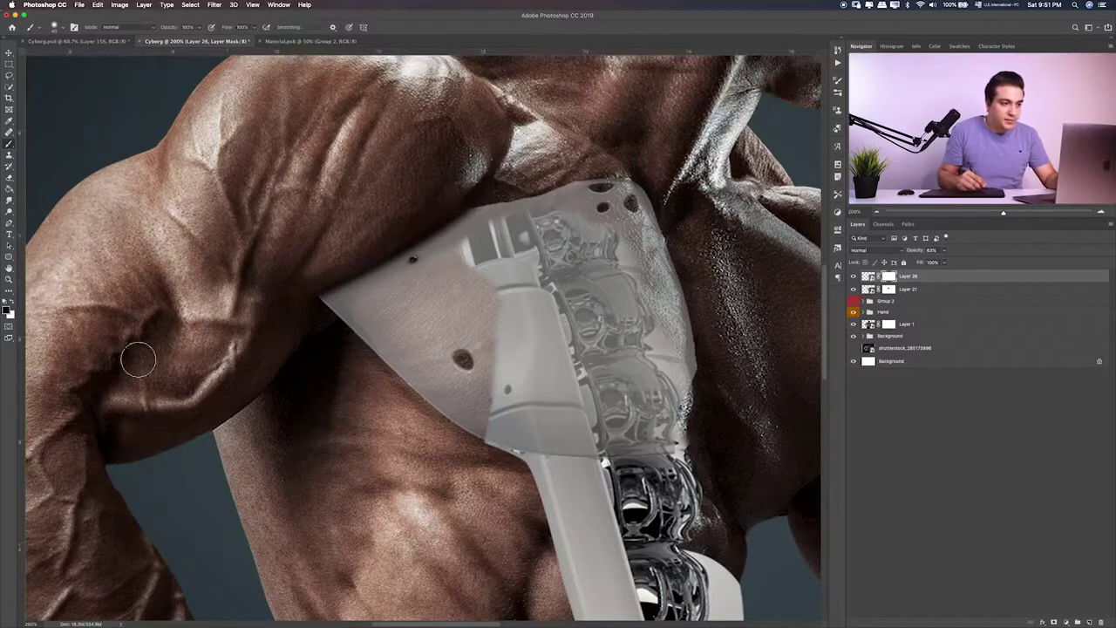
# Restore part of the plate's edge with white, then hide its top edge along the shoulder
pyautogui.press('x')
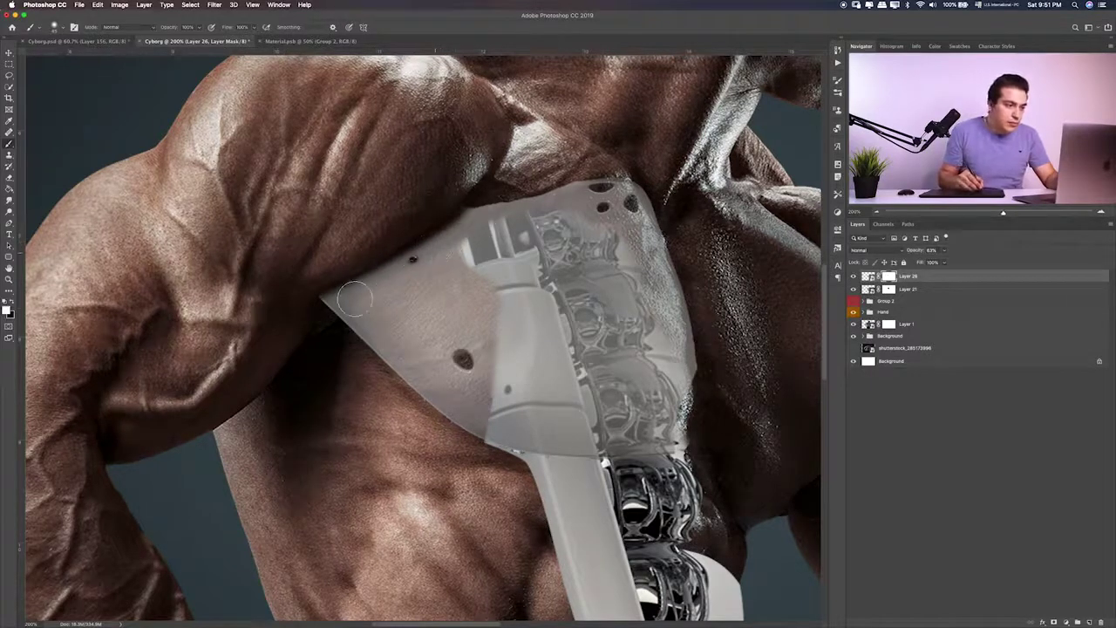
pyautogui.moveTo(354, 298); pyautogui.dragTo(473, 229)
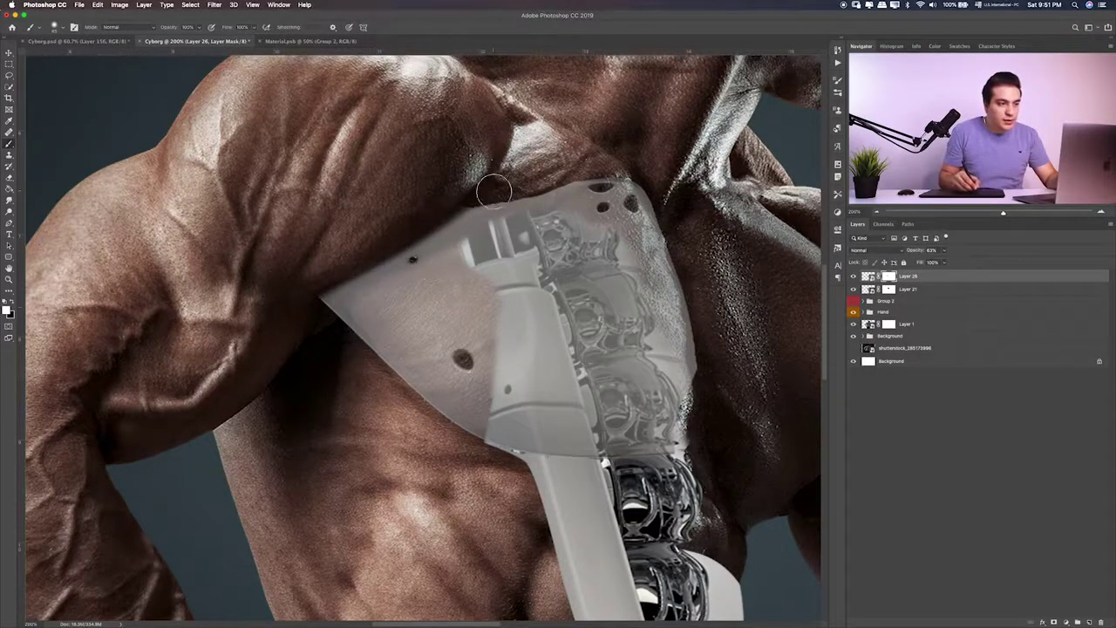
pyautogui.press('x')
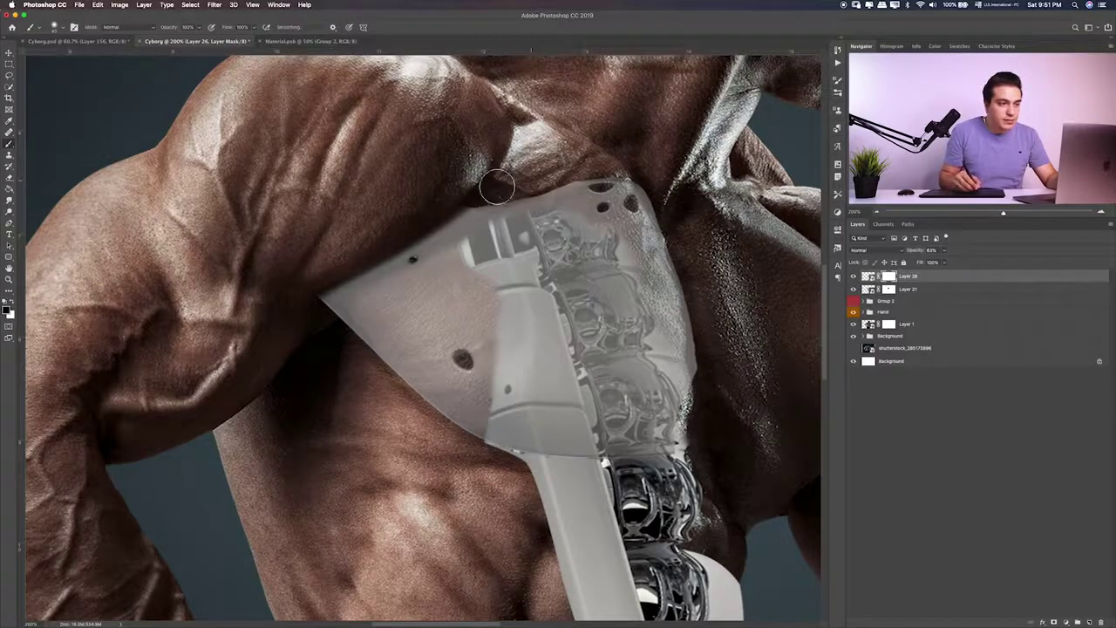
pyautogui.moveTo(456, 192); pyautogui.dragTo(560, 179)
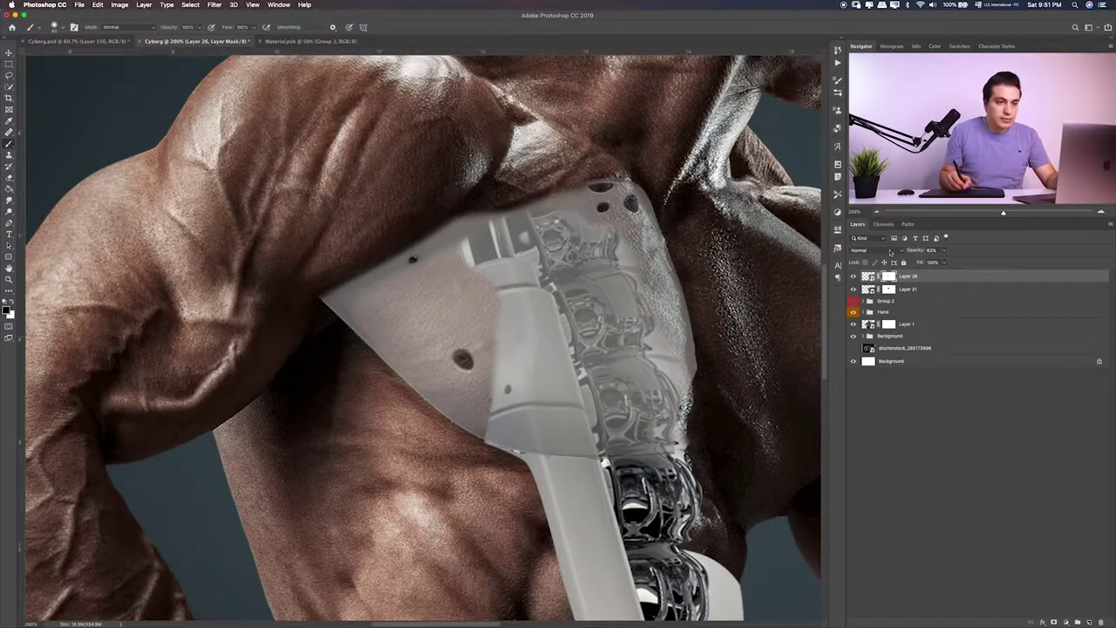
pyautogui.moveTo(667, 205); pyautogui.dragTo(584, 165)
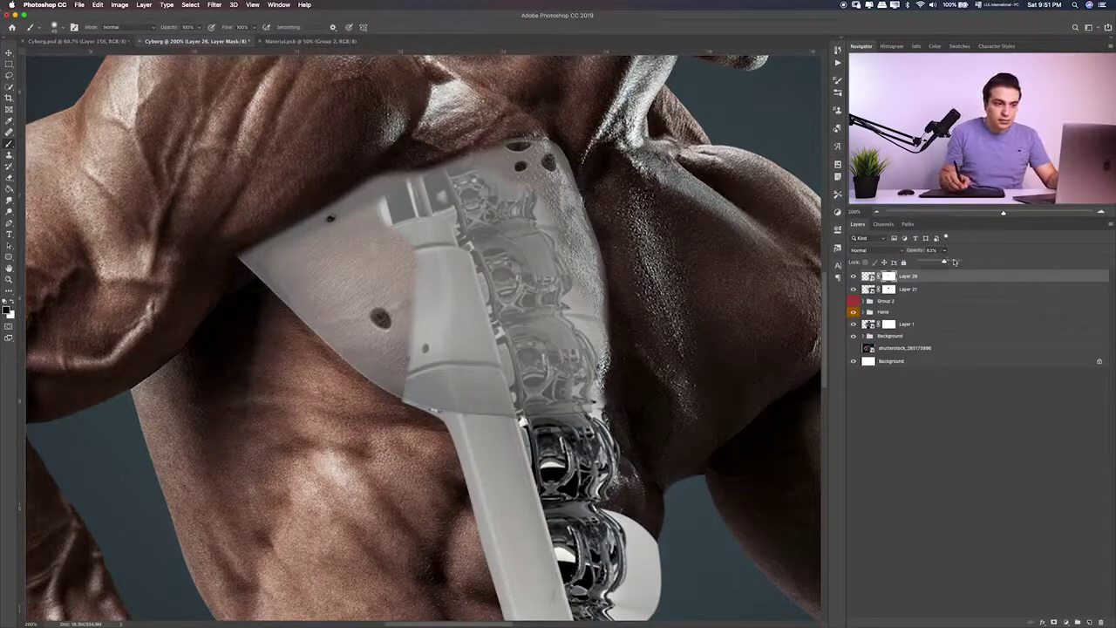
# Return the plate to full opacity, nudge it down a few pixels, and retry masking its upper-left corner
pyautogui.moveTo(955, 262); pyautogui.dragTo(990, 263)
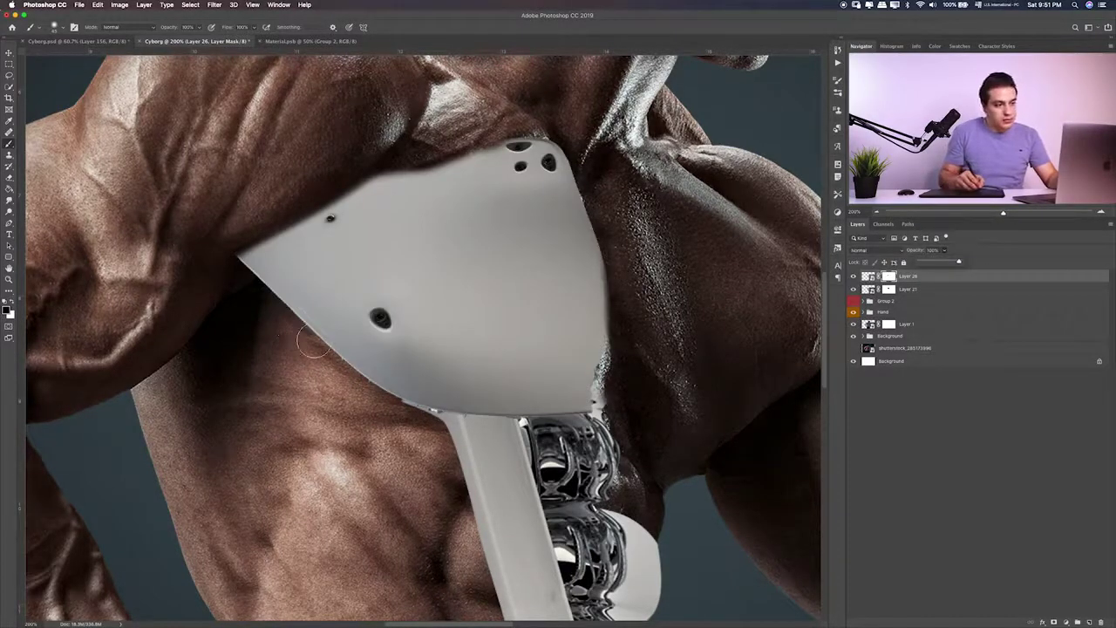
pyautogui.press('v')
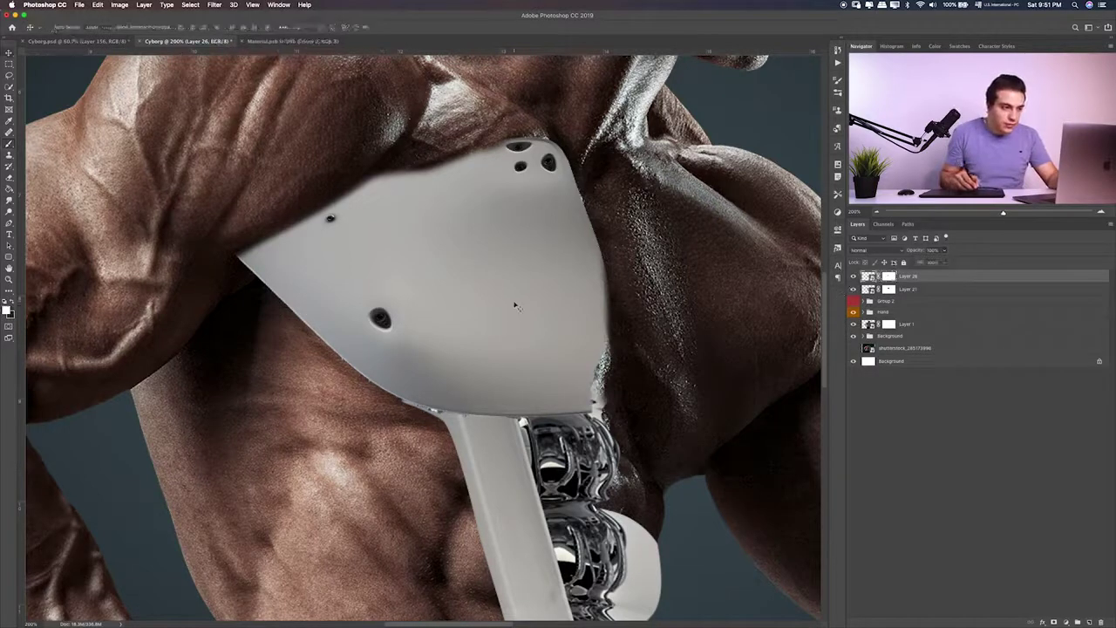
pyautogui.moveTo(517, 306); pyautogui.dragTo(518, 311)
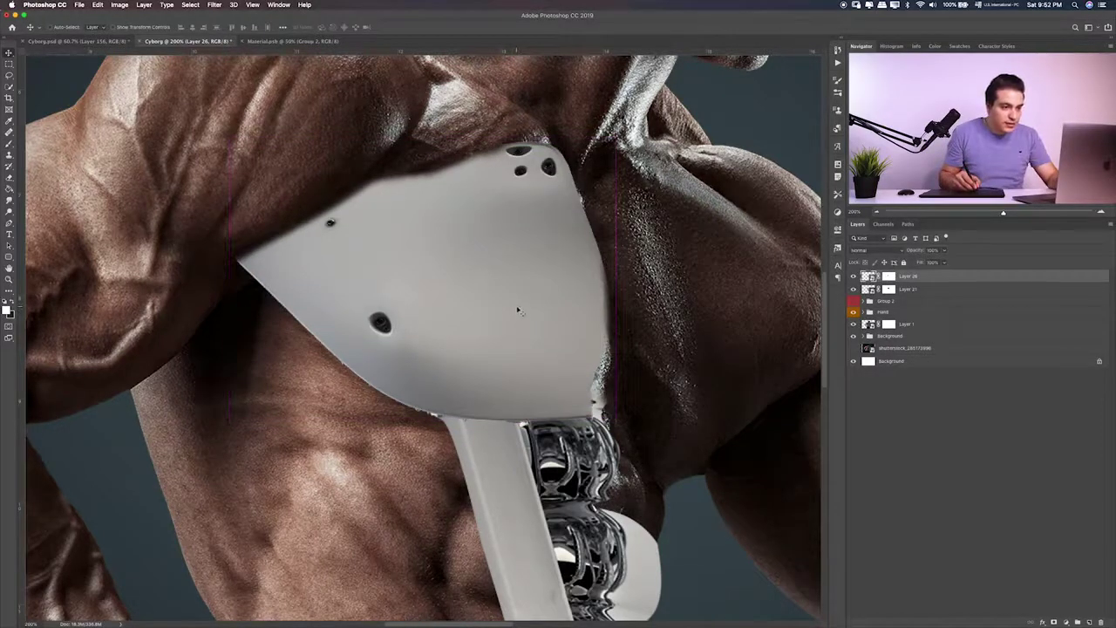
pyautogui.click(889, 276)
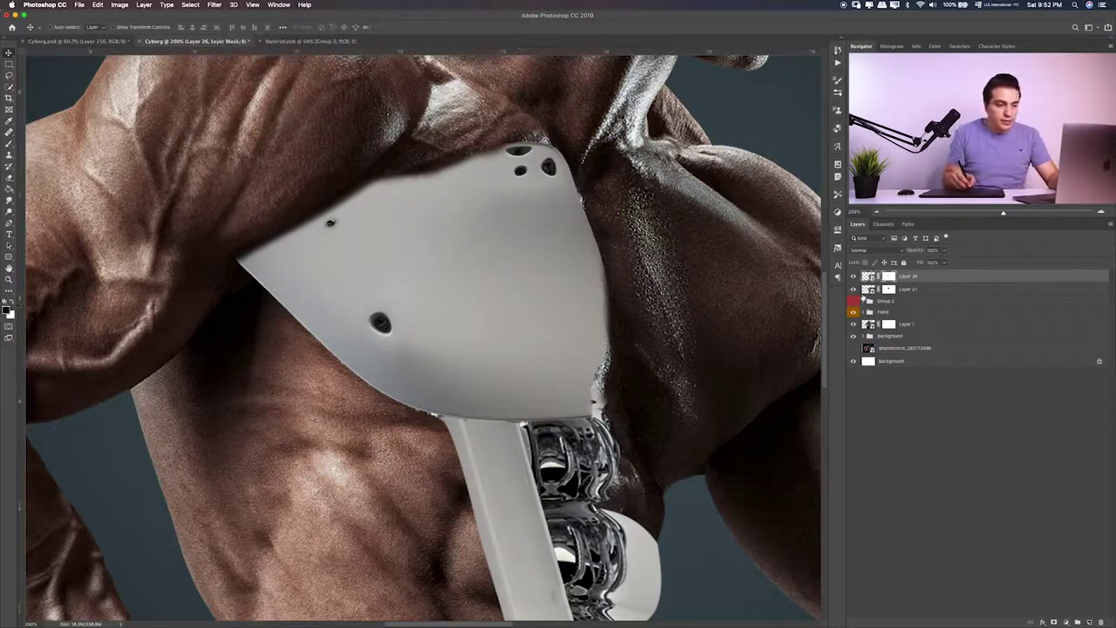
pyautogui.press('b')
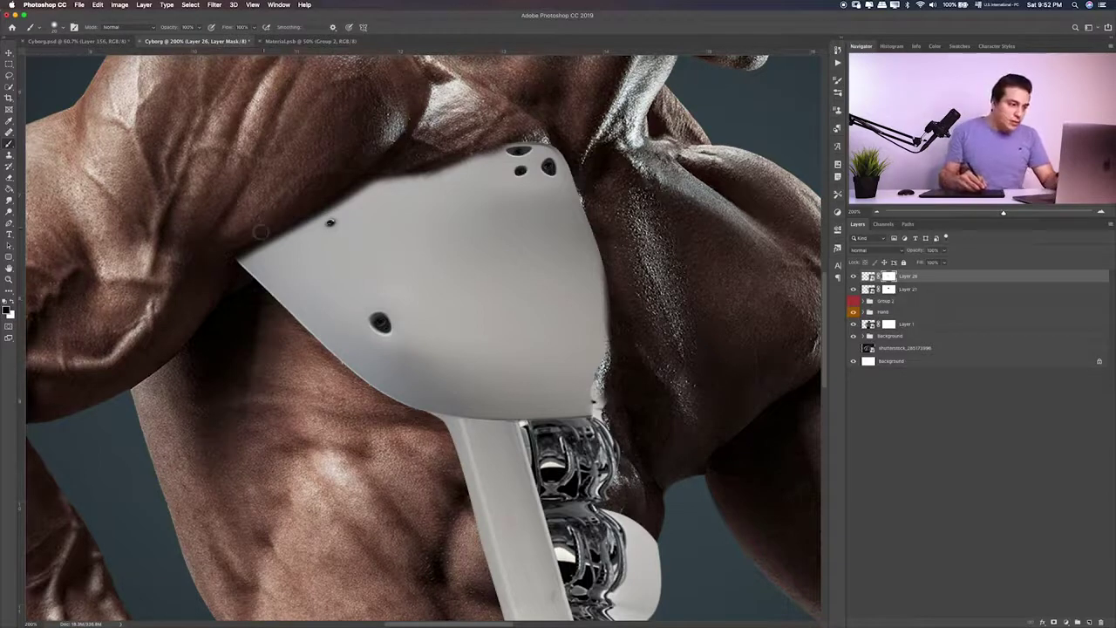
pyautogui.moveTo(260, 231); pyautogui.dragTo(231, 315)
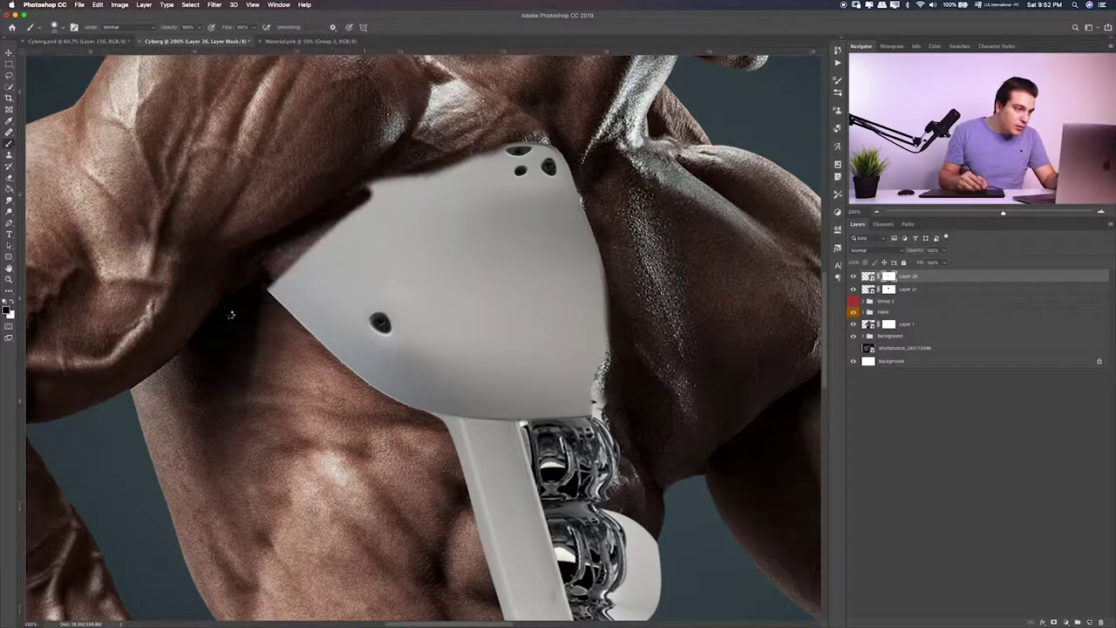
pyautogui.hotkey('ctrl', 'z')
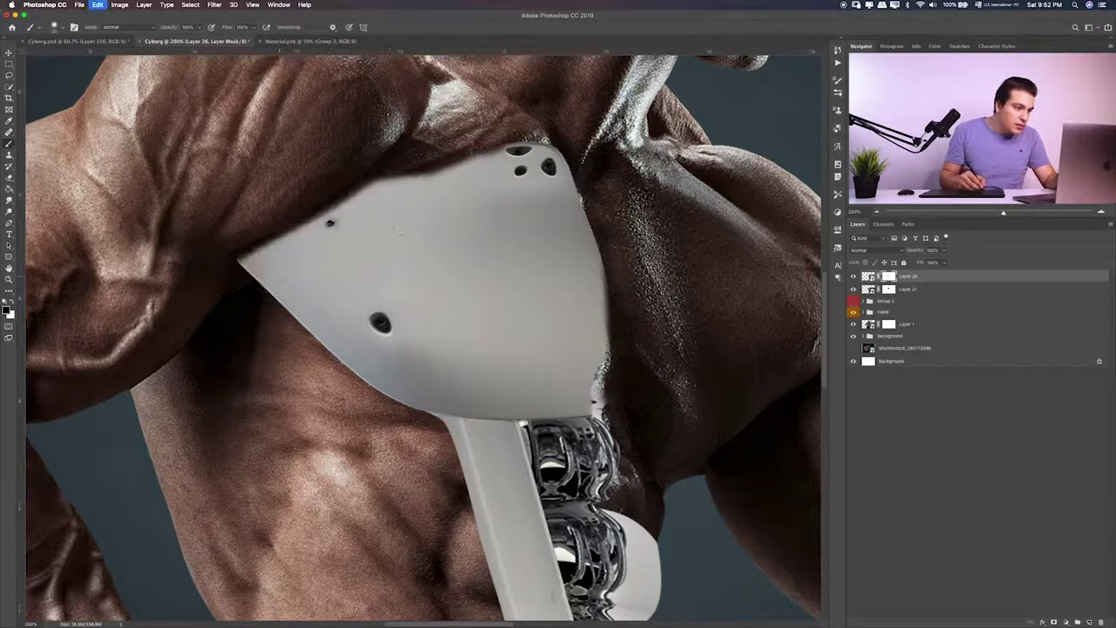
pyautogui.click(926, 263)
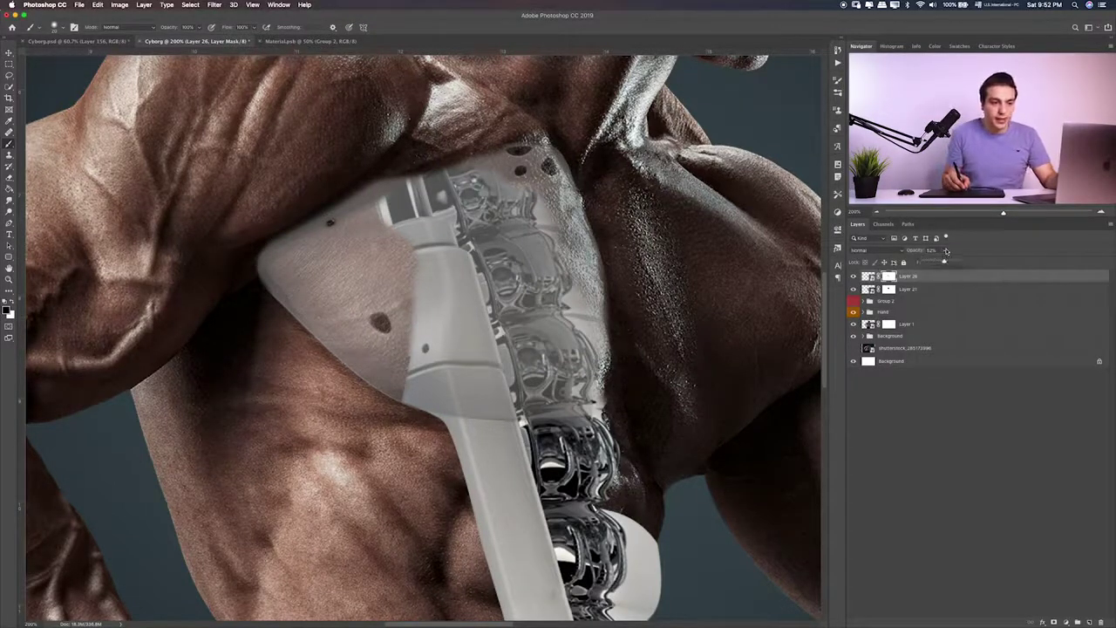
pyautogui.moveTo(958, 261); pyautogui.dragTo(963, 262)
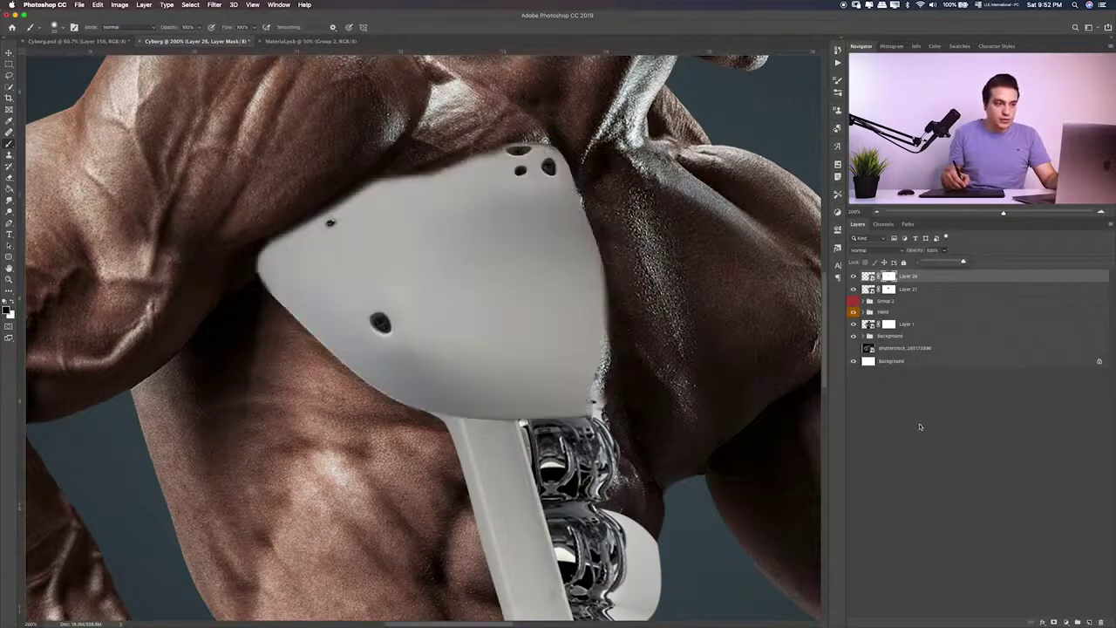
# Add Layer 112 clipped to the plate, paint a dark upper-left edge shadow, and set it to Soft Light
pyautogui.click(1088, 622)
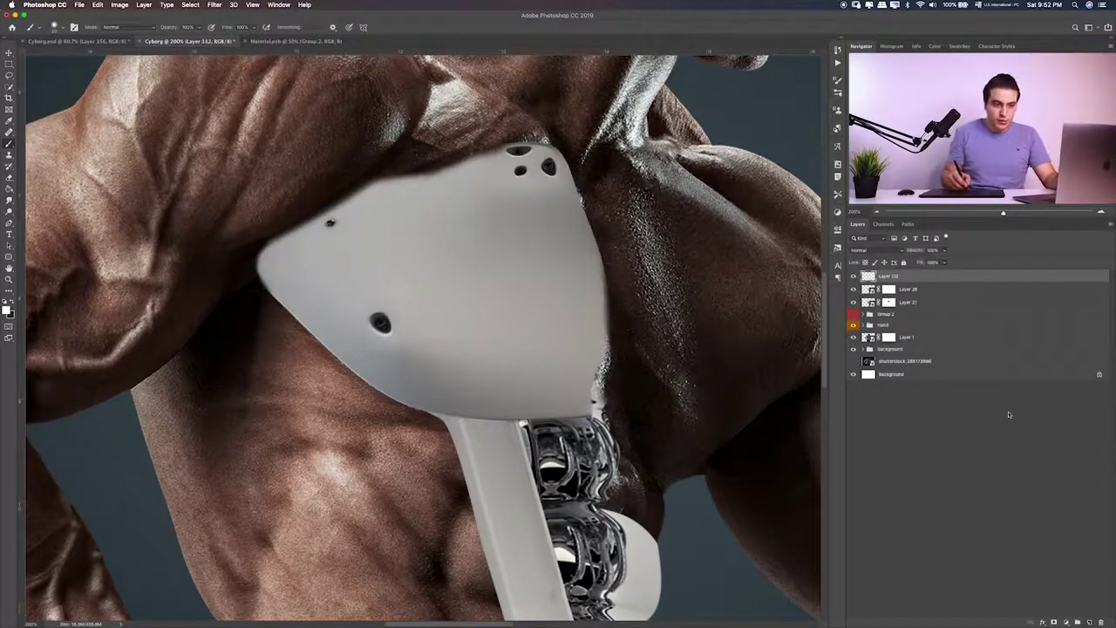
pyautogui.keyDown('alt'); pyautogui.click(919, 281); pyautogui.keyUp('alt')
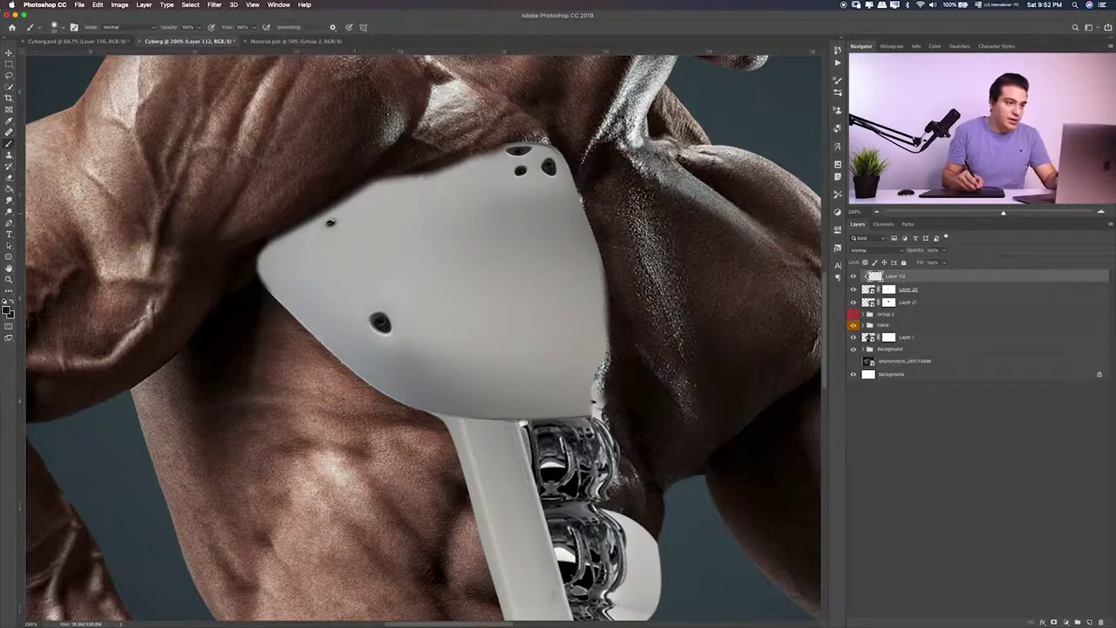
pyautogui.moveTo(384, 168); pyautogui.dragTo(253, 263)
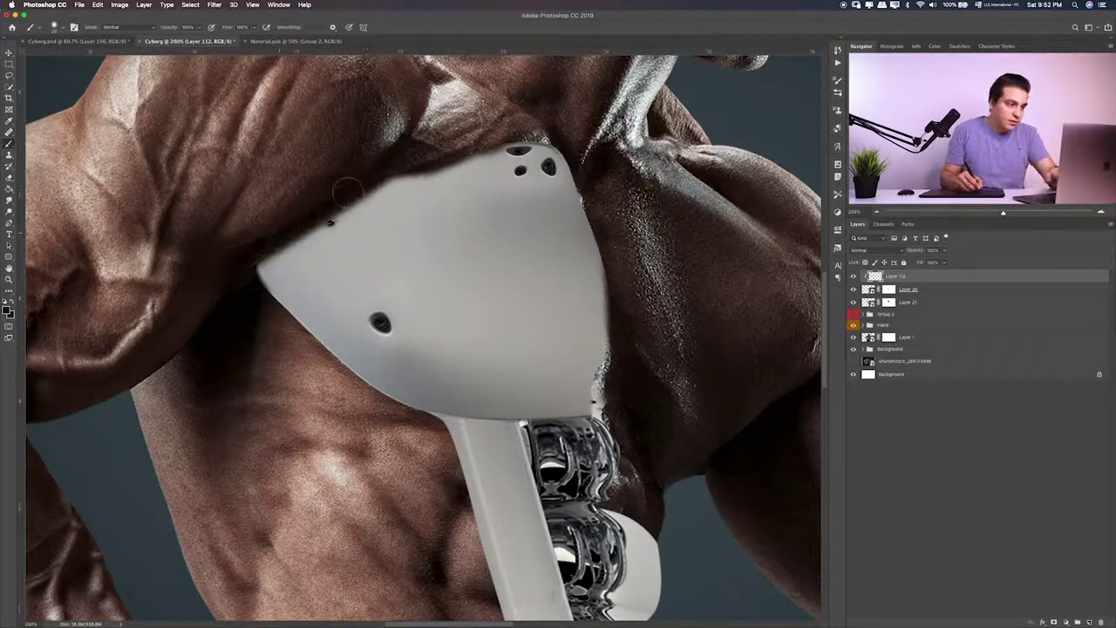
pyautogui.moveTo(371, 171); pyautogui.dragTo(262, 253)
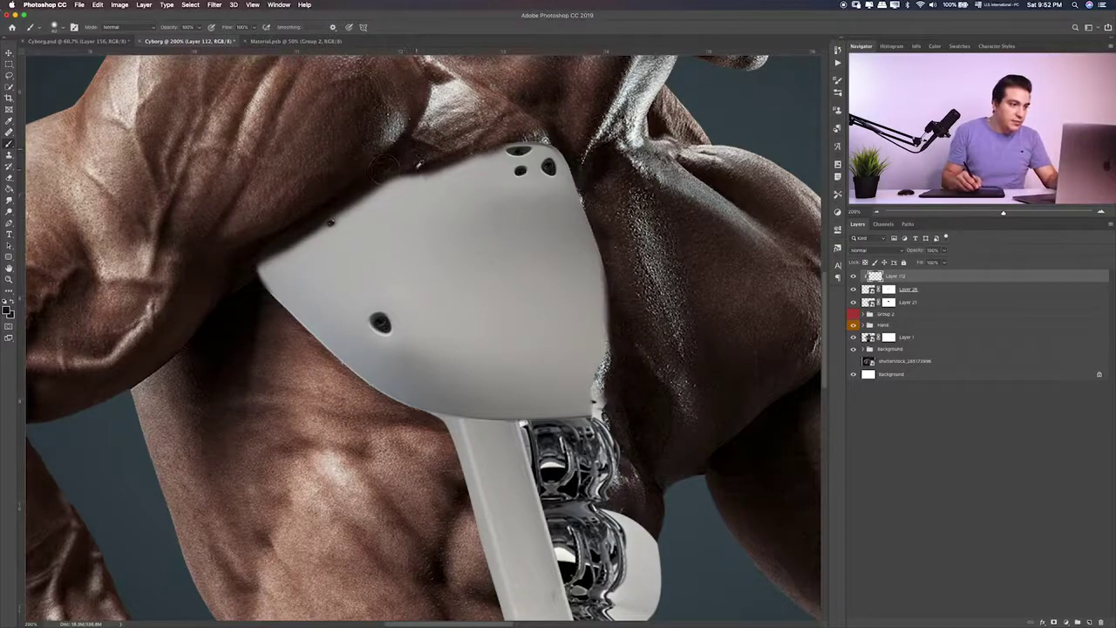
pyautogui.moveTo(381, 176)
pyautogui.mouseDown()
pyautogui.moveTo(260, 272)
pyautogui.moveTo(204, 288)
pyautogui.mouseUp()
pyautogui.click(872, 250)
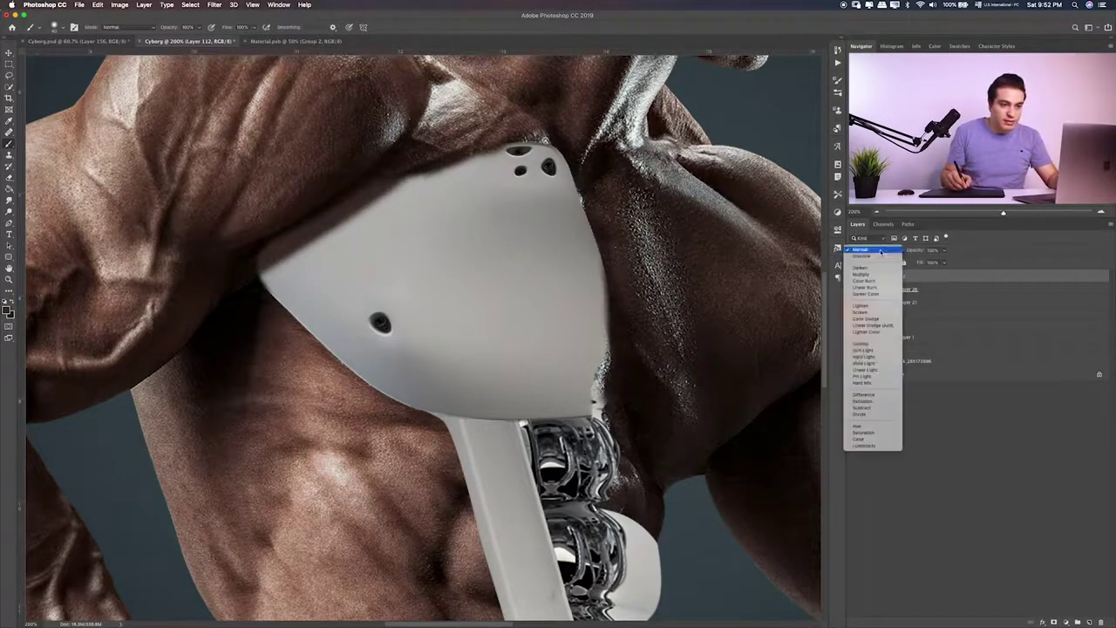
pyautogui.click(880, 353)
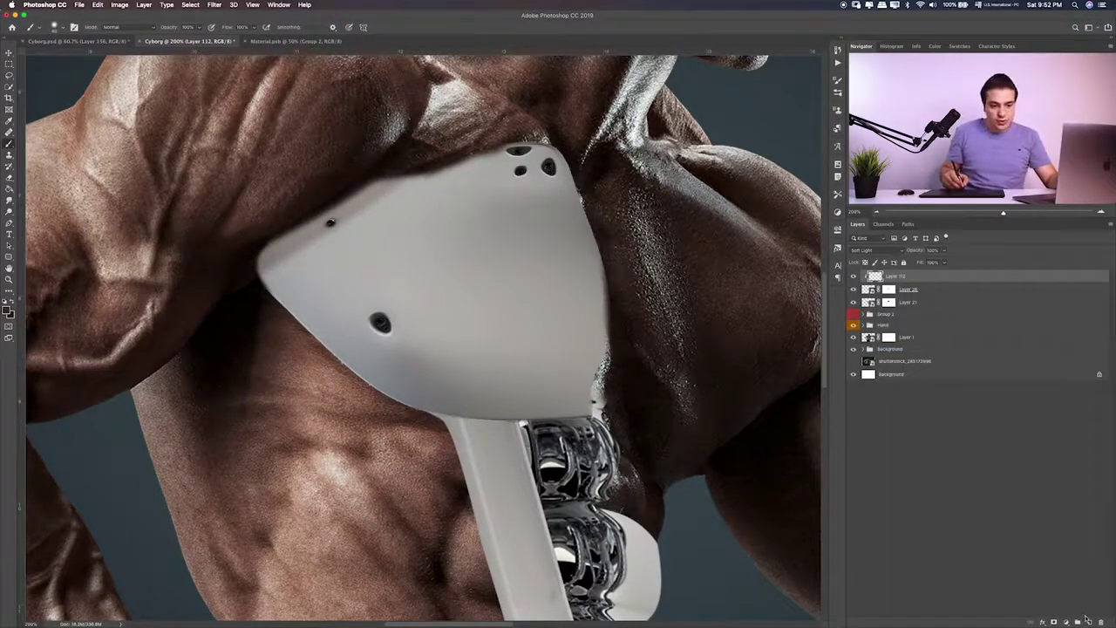
# Add clipped Layer 113 beneath Layer 112 with a lower-opacity shadow along the plate's upper-left edge
pyautogui.click(1089, 621)
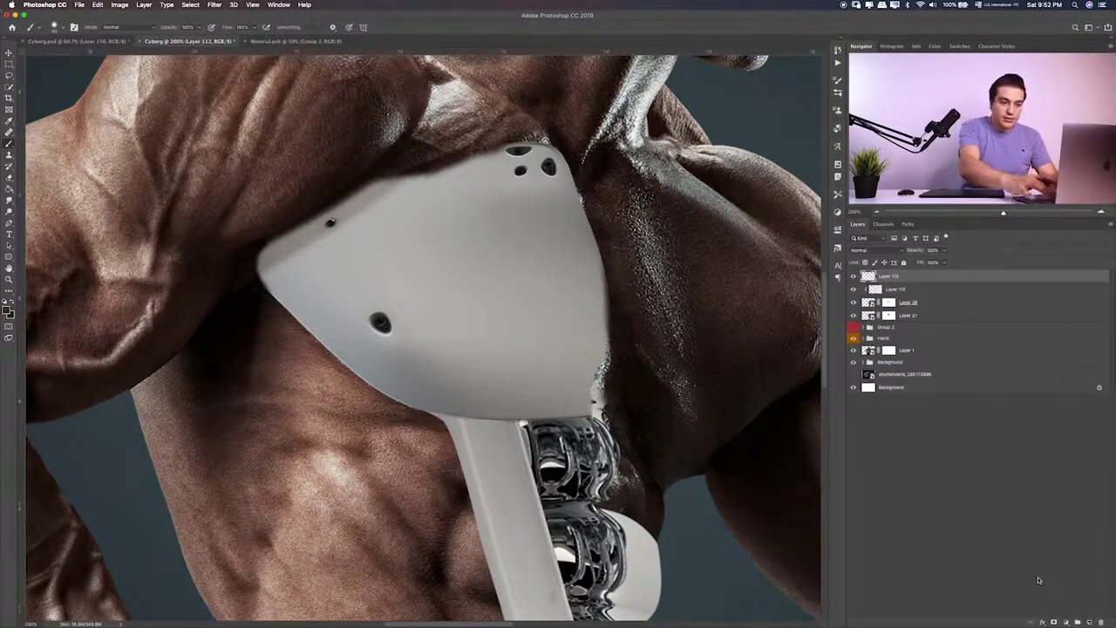
pyautogui.hotkey('ctrl', '[')
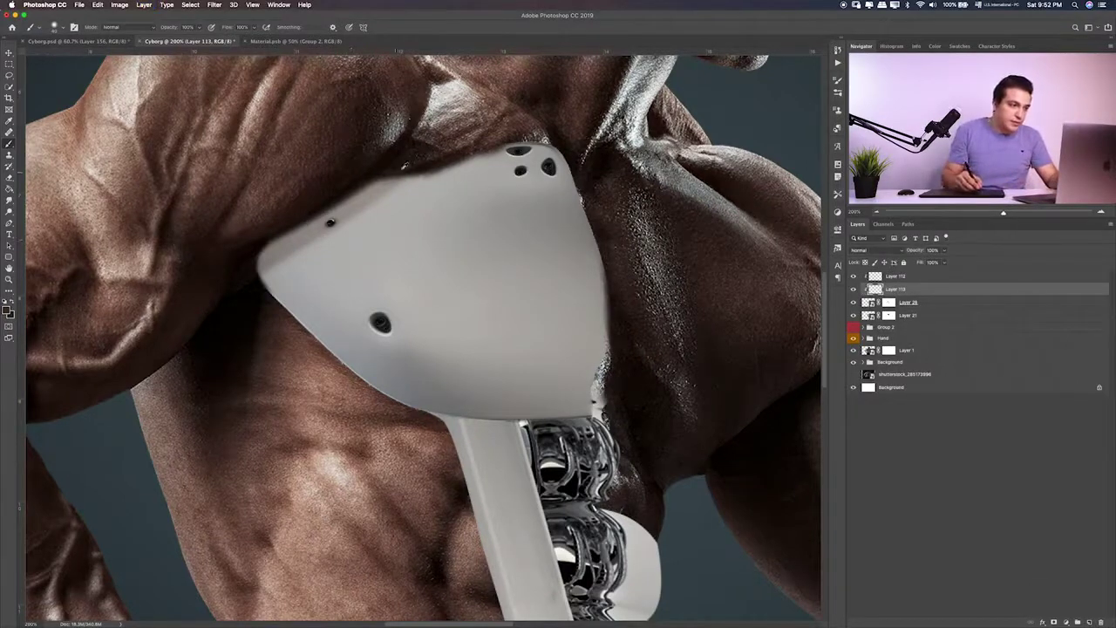
pyautogui.moveTo(367, 167); pyautogui.dragTo(277, 232)
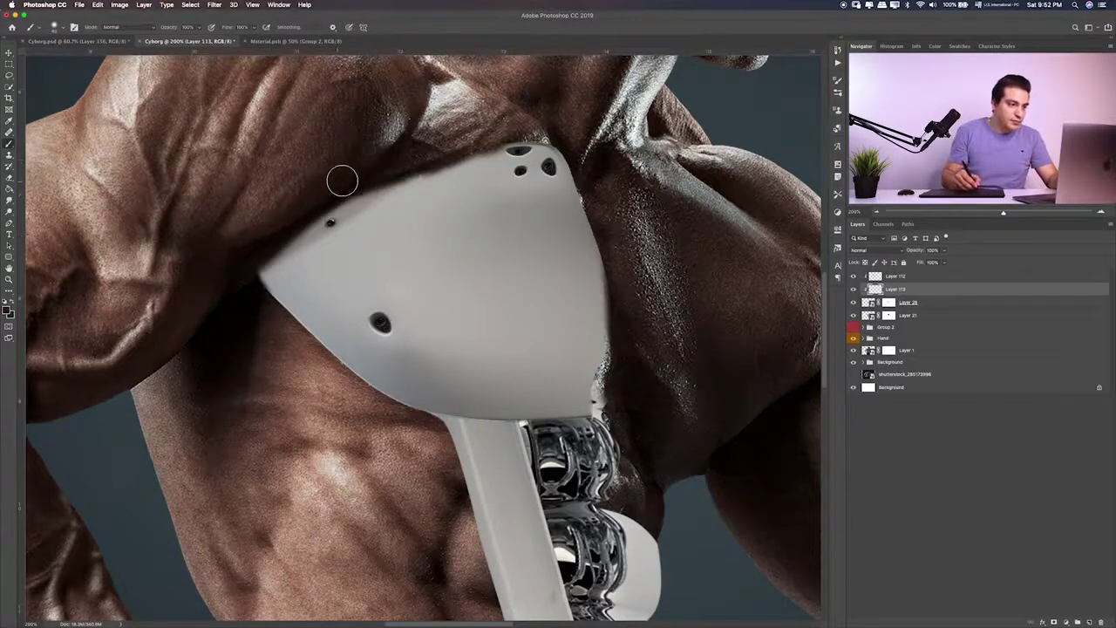
pyautogui.moveTo(378, 165); pyautogui.dragTo(261, 258)
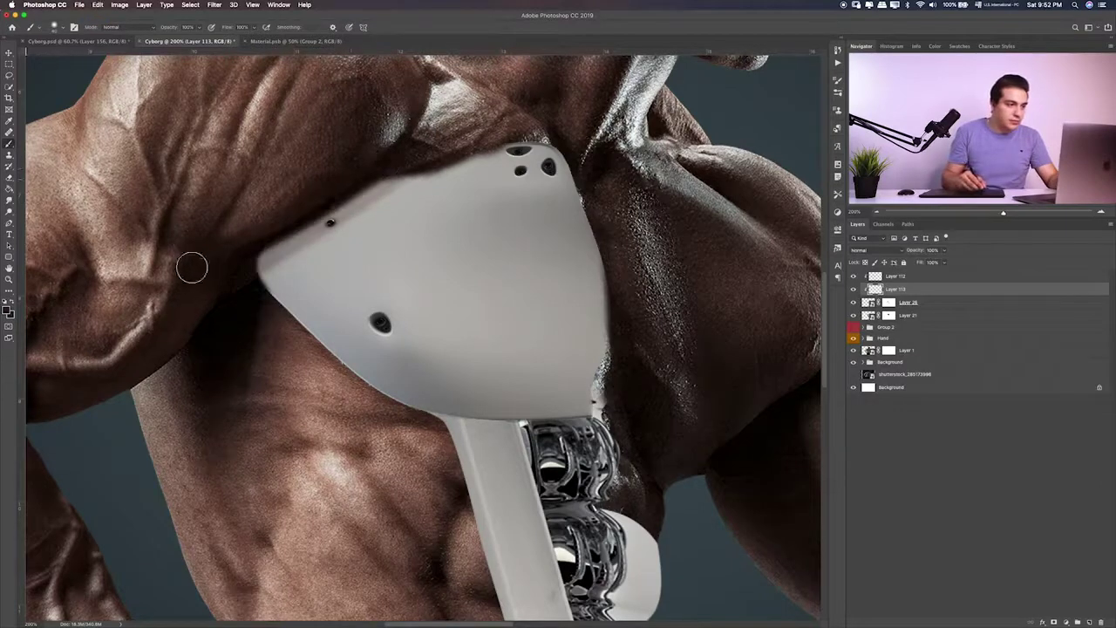
pyautogui.moveTo(192, 267)
pyautogui.mouseDown()
pyautogui.moveTo(277, 224)
pyautogui.moveTo(242, 277)
pyautogui.mouseUp()
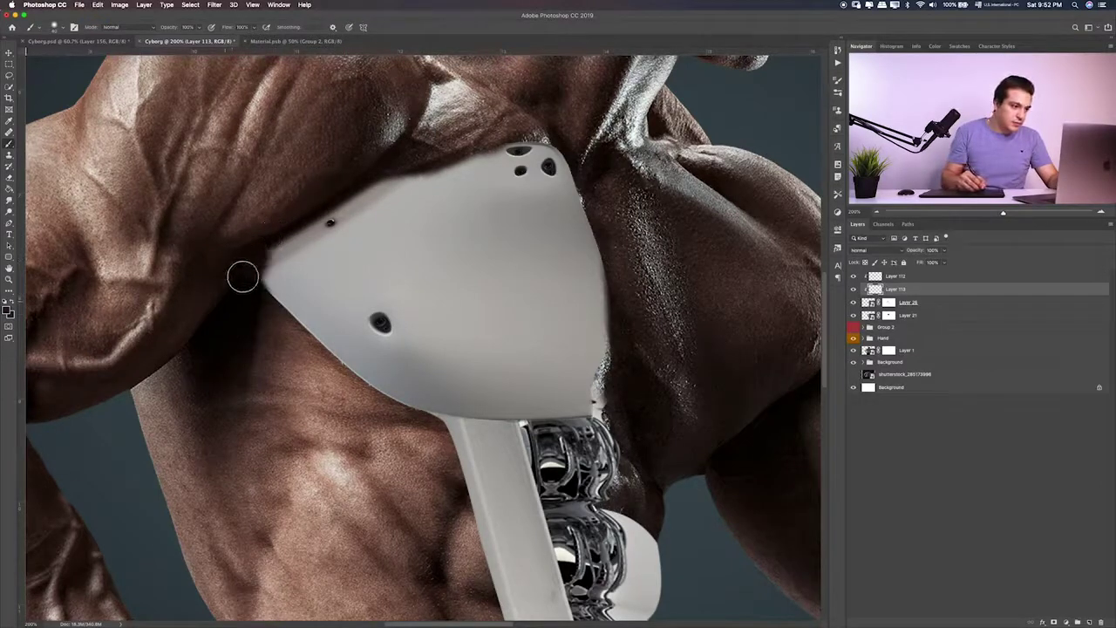
pyautogui.moveTo(284, 217)
pyautogui.mouseDown()
pyautogui.moveTo(241, 301)
pyautogui.moveTo(241, 288)
pyautogui.moveTo(237, 341)
pyautogui.moveTo(258, 258)
pyautogui.moveTo(235, 349)
pyautogui.mouseUp()
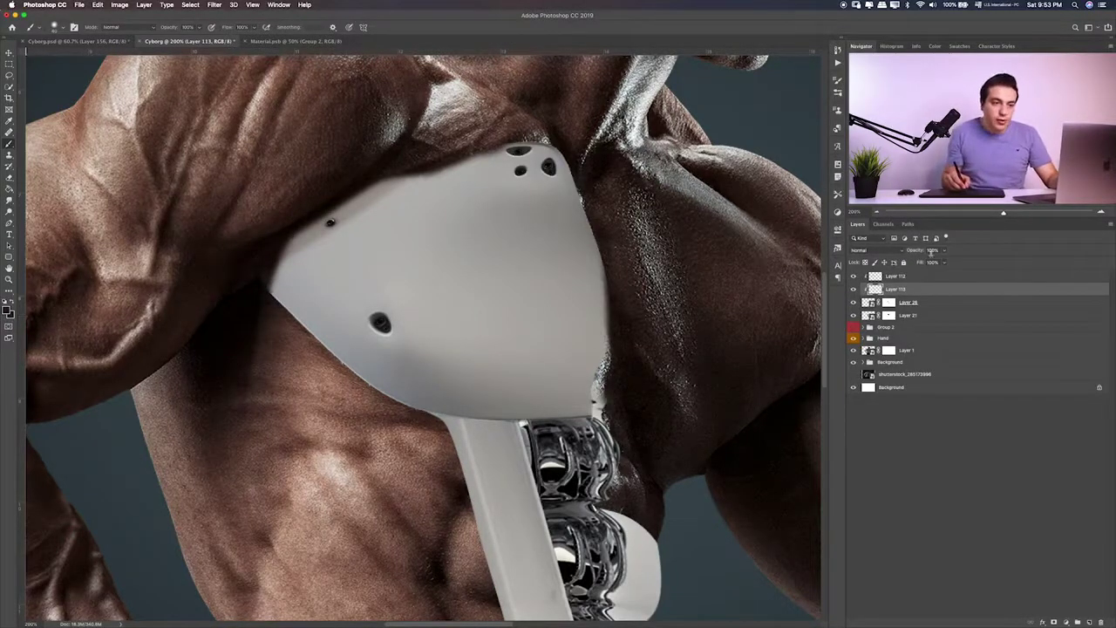
pyautogui.moveTo(948, 251)
pyautogui.mouseDown()
pyautogui.moveTo(925, 264)
pyautogui.moveTo(940, 262)
pyautogui.mouseUp()
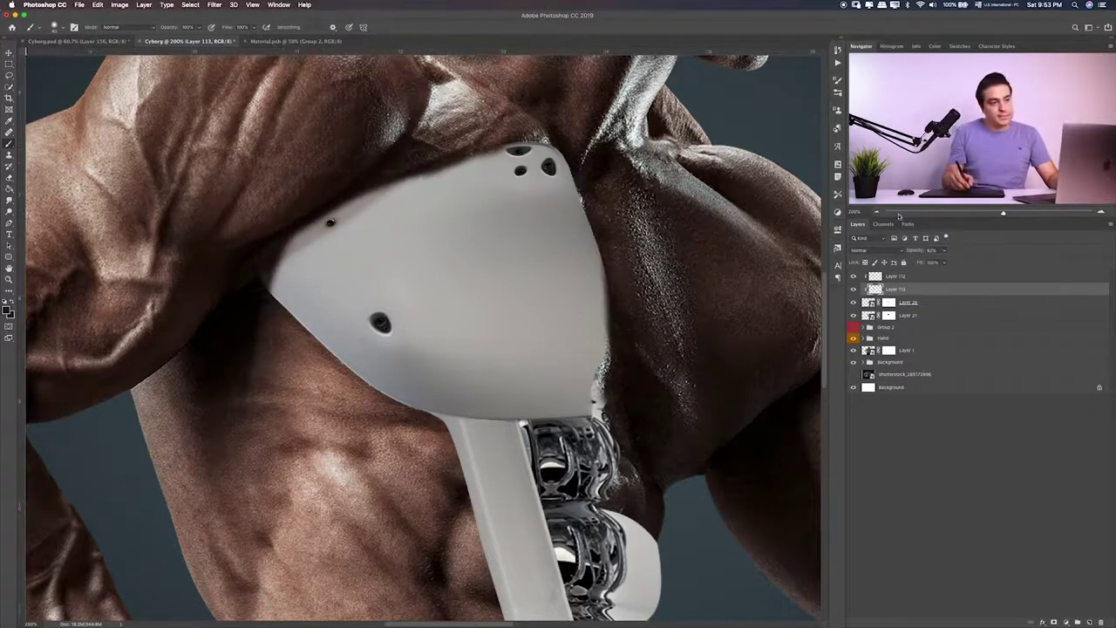
pyautogui.moveTo(506, 144); pyautogui.dragTo(346, 183)
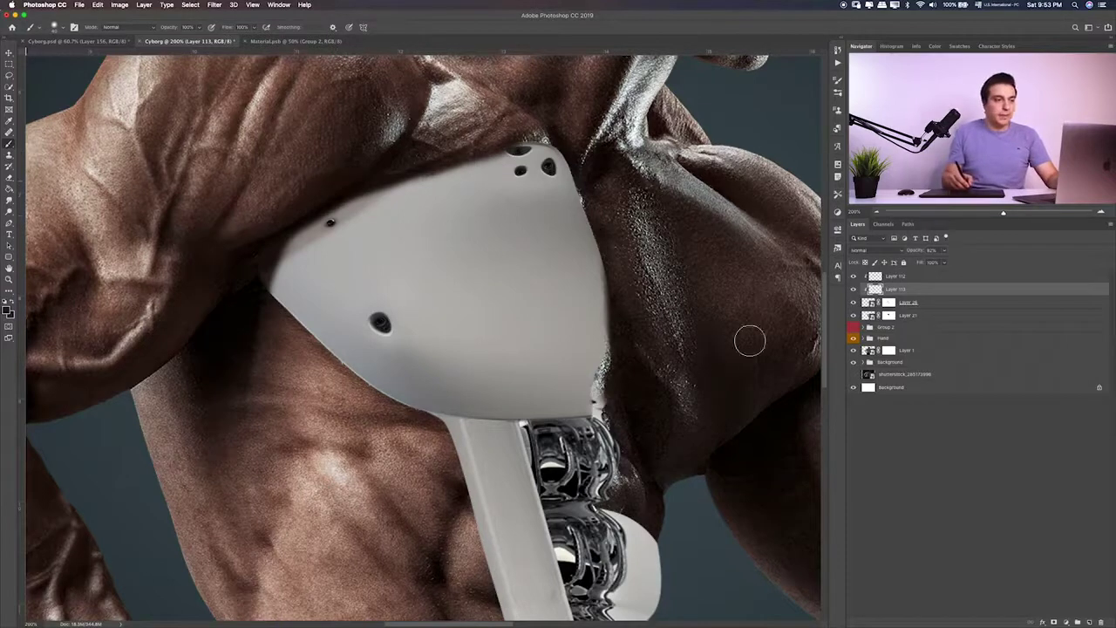
# Deepen the soft-light shading on Layer 112 along the plate's upper-left and lower-left edges
pyautogui.click(915, 278)
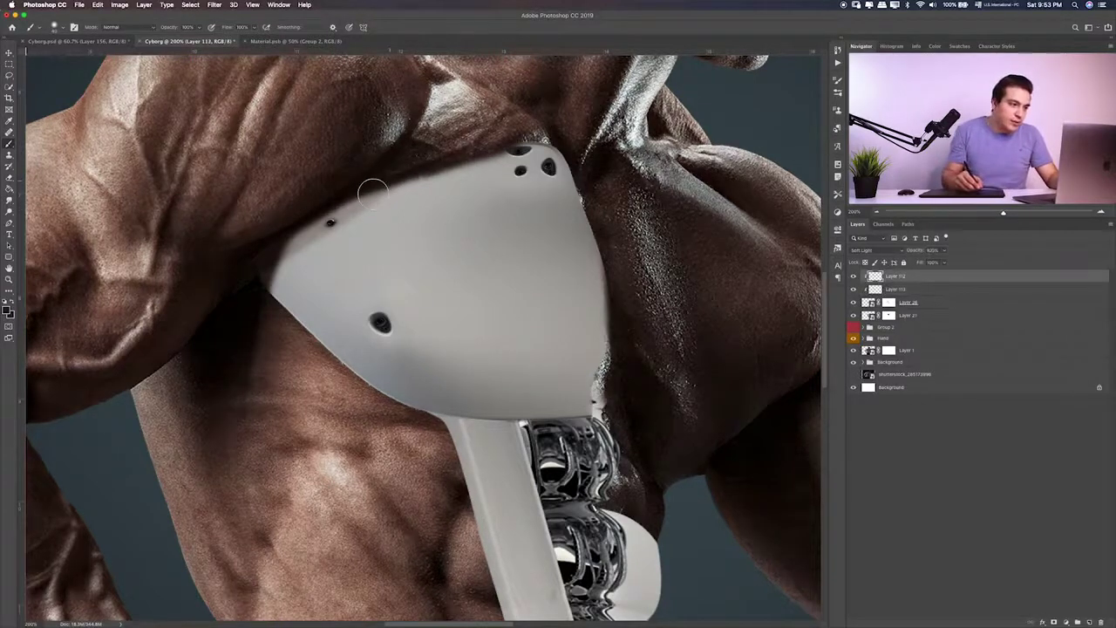
pyautogui.moveTo(323, 224); pyautogui.dragTo(528, 119)
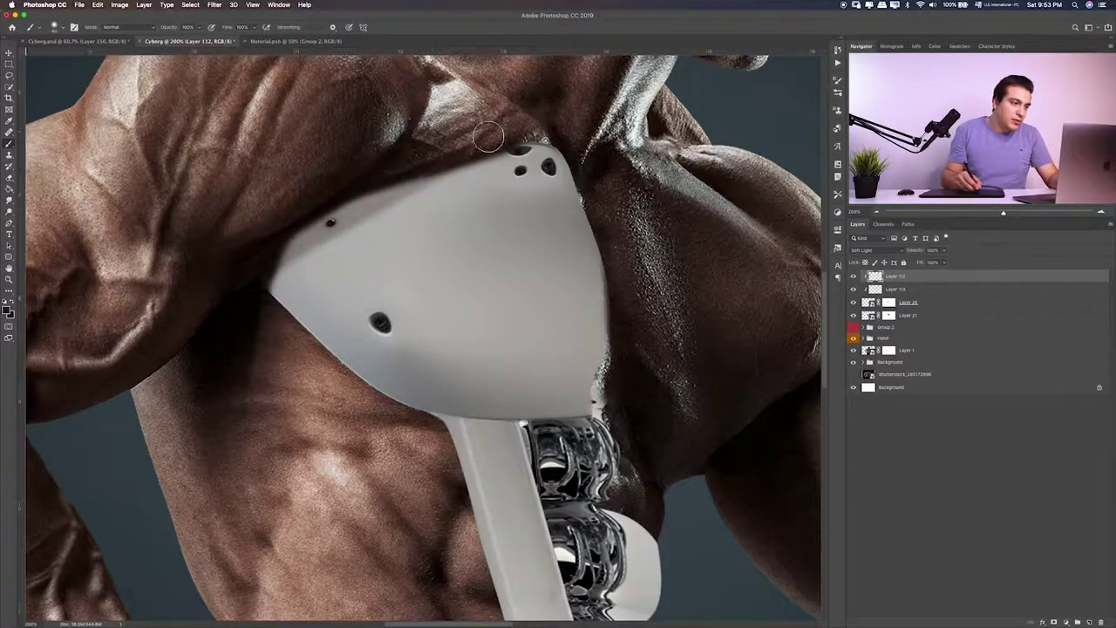
pyautogui.moveTo(394, 175); pyautogui.dragTo(284, 270)
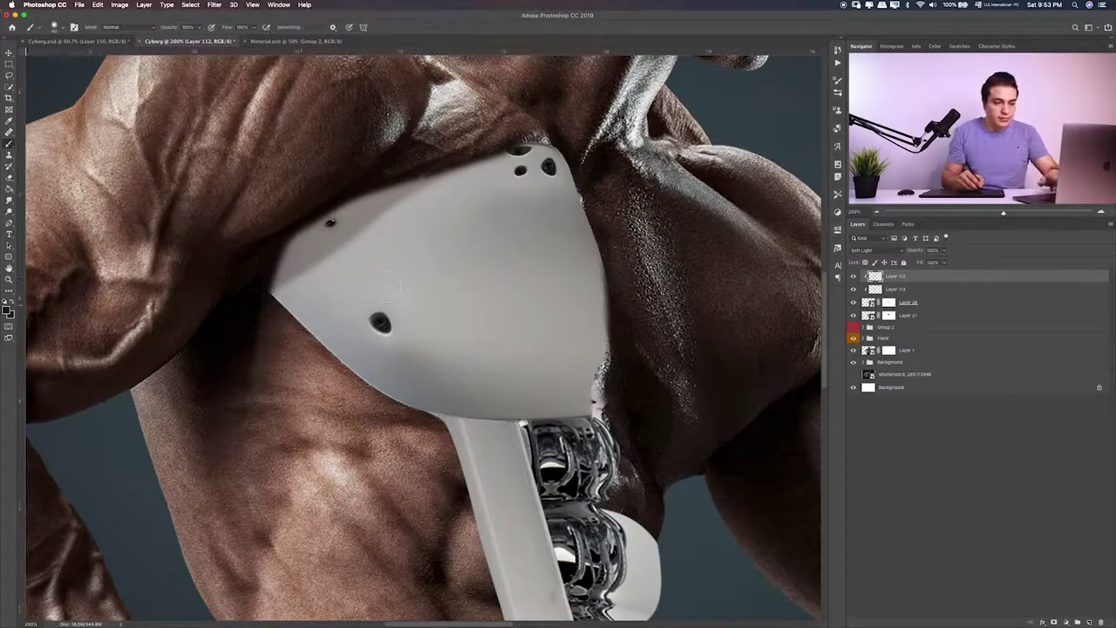
pyautogui.moveTo(257, 267); pyautogui.dragTo(351, 402)
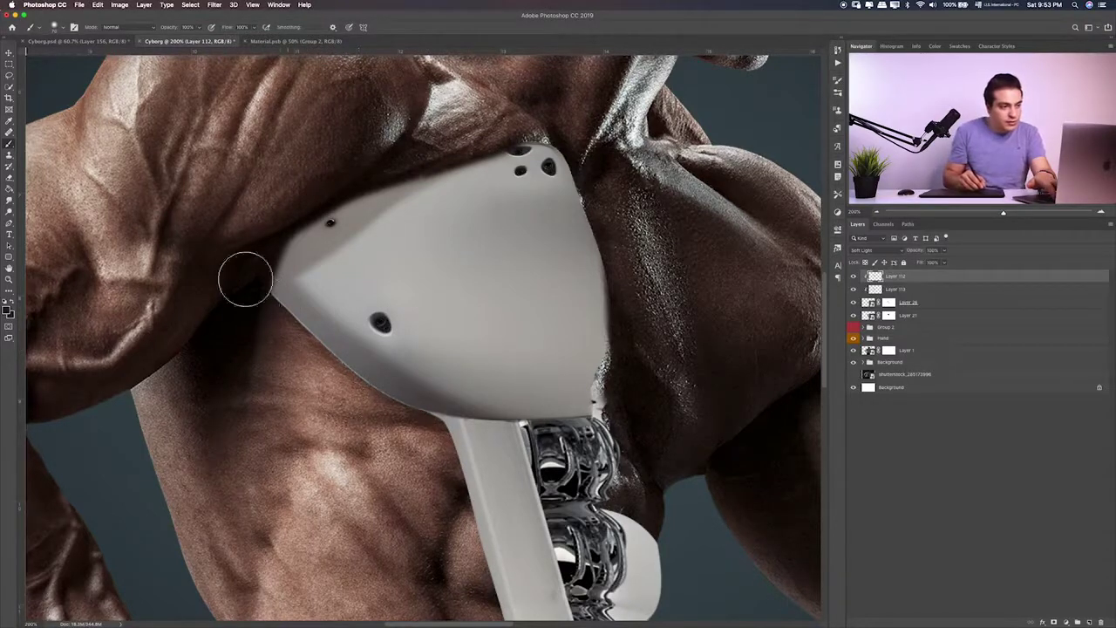
pyautogui.moveTo(249, 274); pyautogui.dragTo(279, 332)
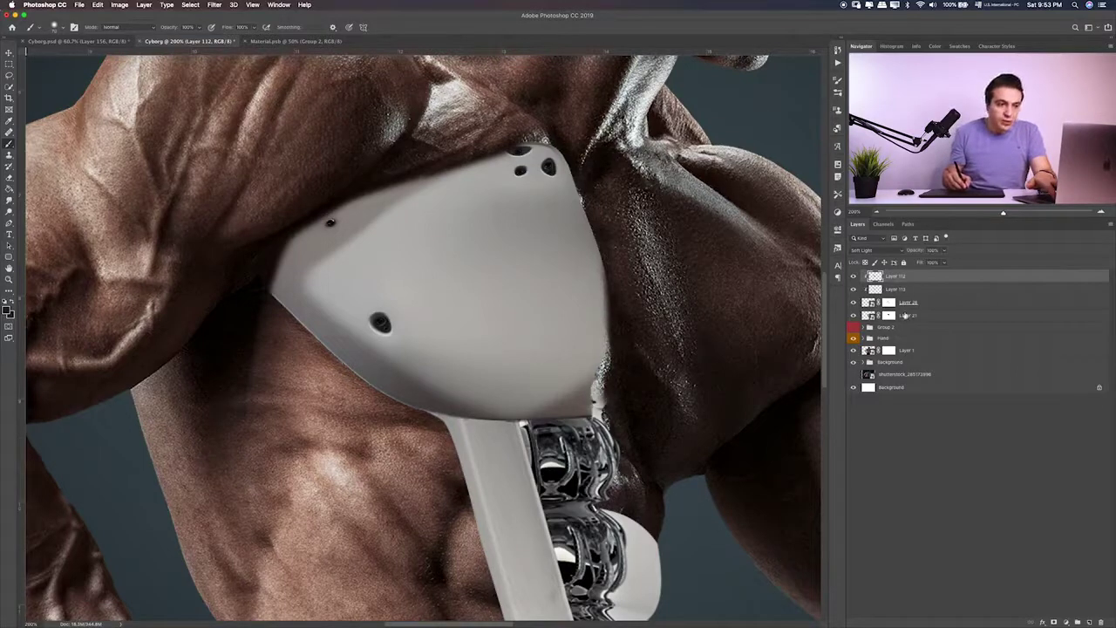
pyautogui.click(925, 302)
# Paint a dark shadow under the plate's lower edge on new Layer 114 at about 24% opacity
pyautogui.click(1089, 621)
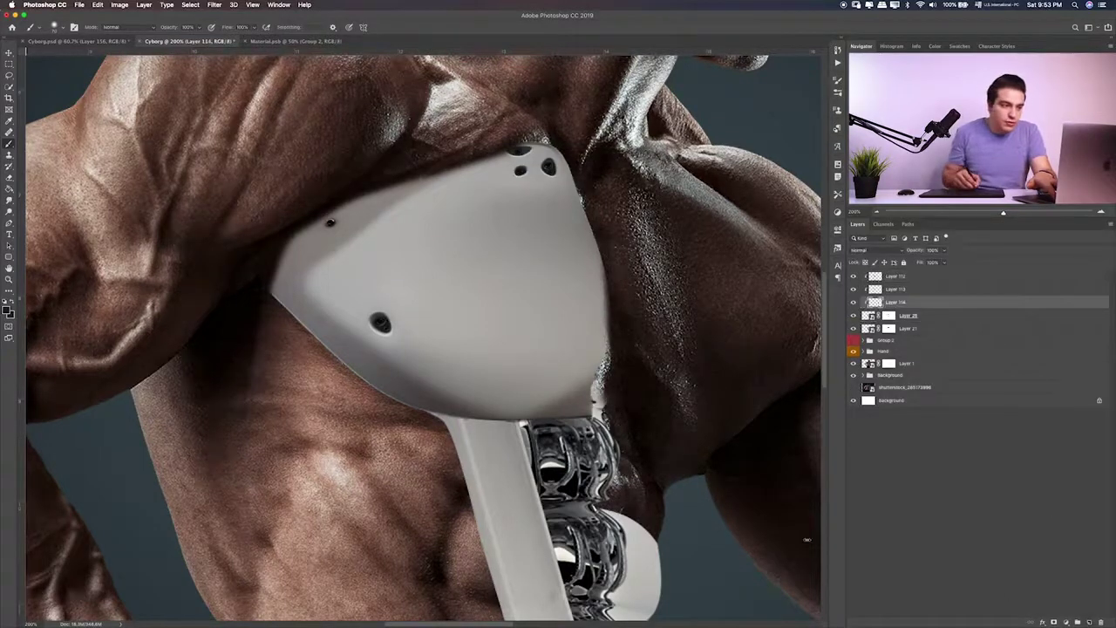
pyautogui.moveTo(271, 300); pyautogui.dragTo(428, 408)
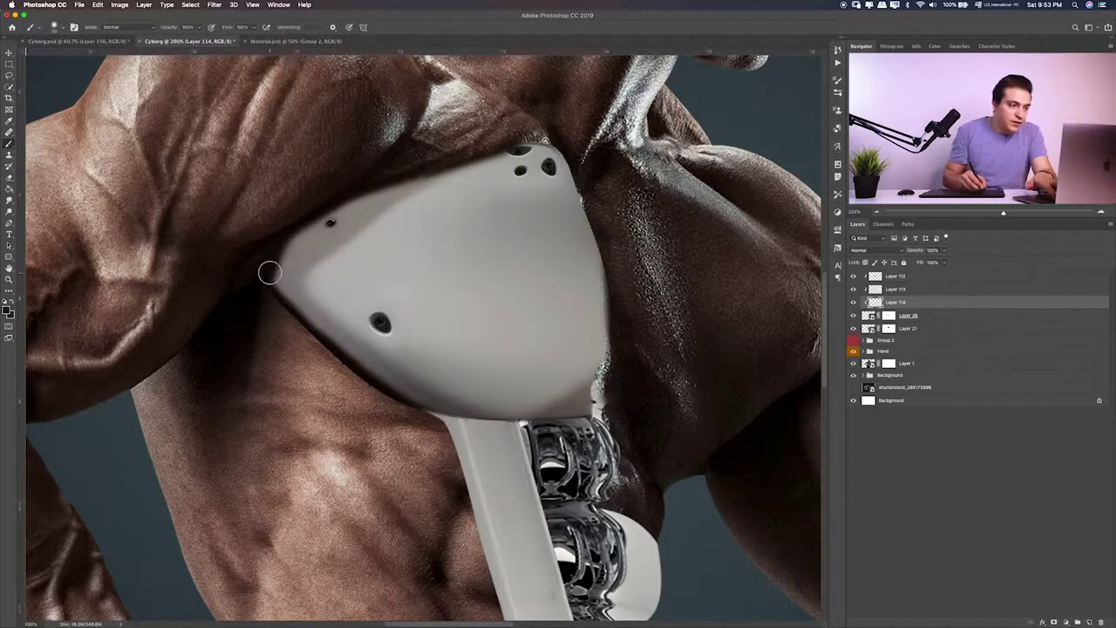
pyautogui.moveTo(277, 277); pyautogui.dragTo(310, 330)
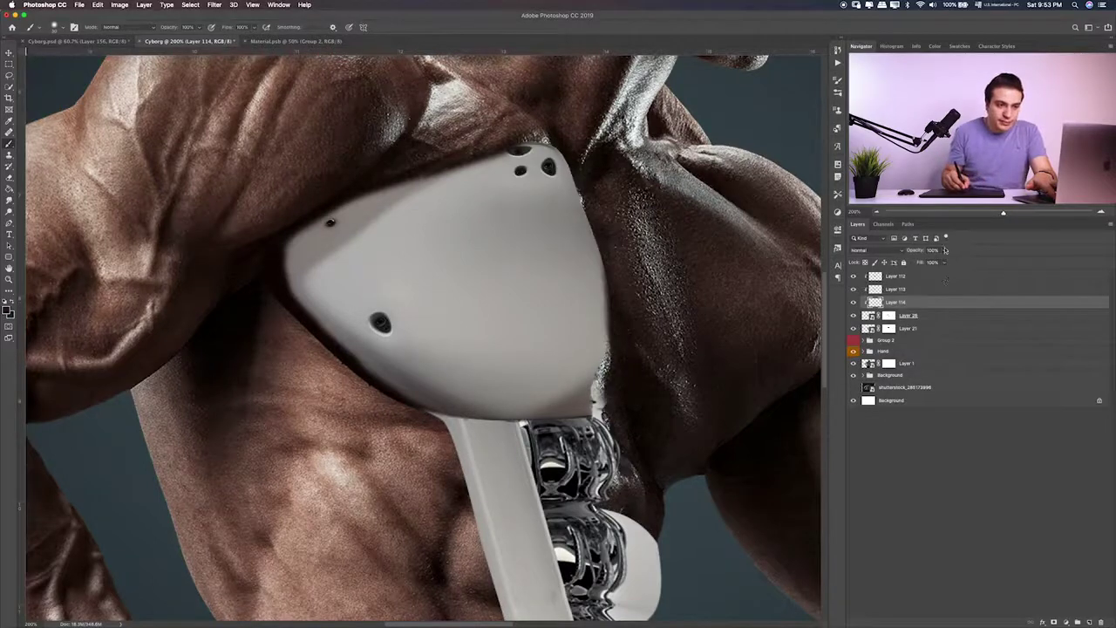
pyautogui.click(916, 263)
pyautogui.moveTo(917, 263); pyautogui.dragTo(917, 266)
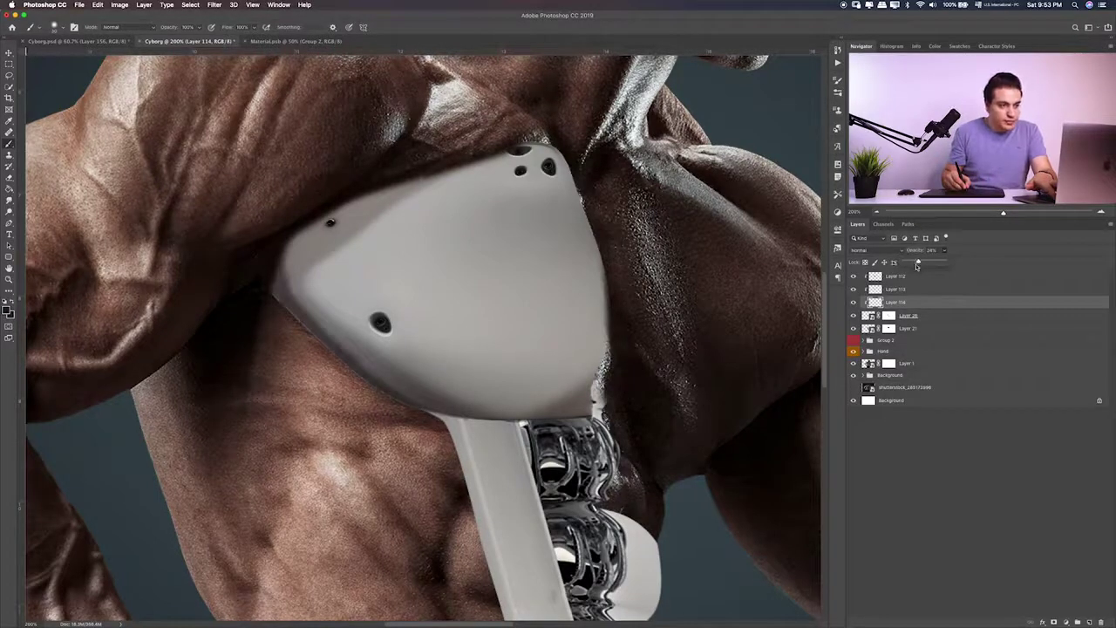
# Blur the lower-edge shadow with an 8.6 px Gaussian Blur and compare it on and off
pyautogui.click(215, 5)
pyautogui.moveTo(229, 116)
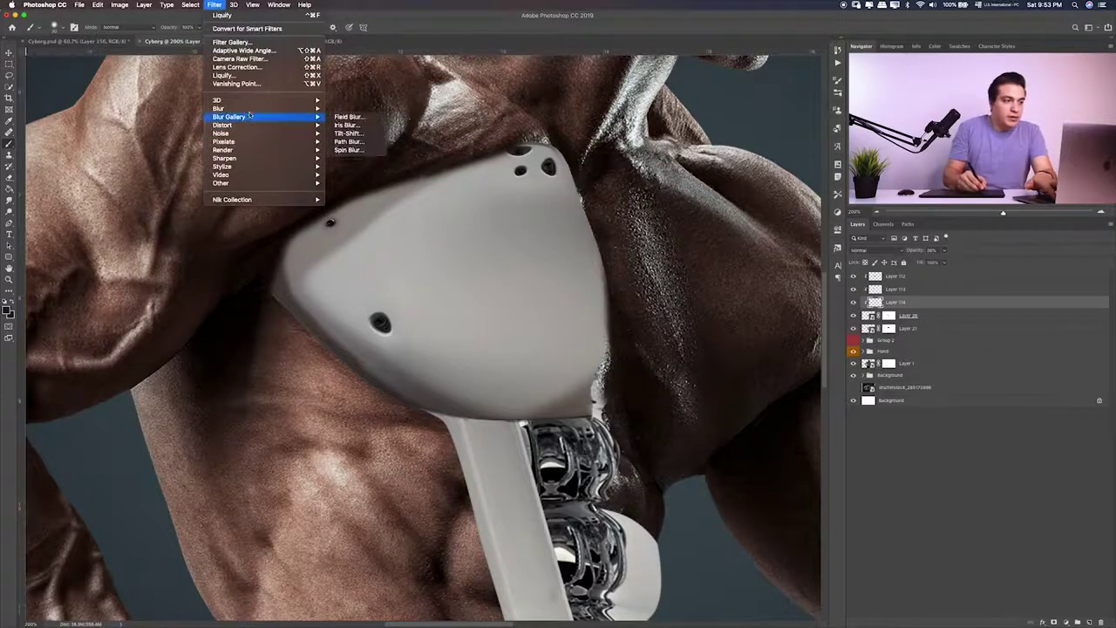
pyautogui.click(355, 141)
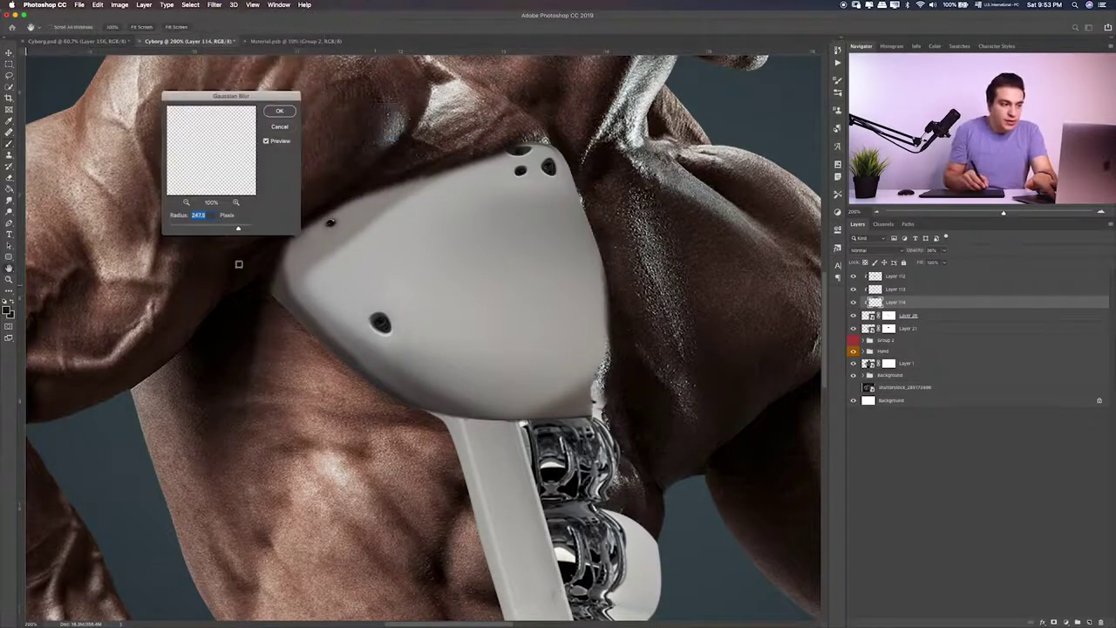
pyautogui.moveTo(208, 232); pyautogui.dragTo(192, 229)
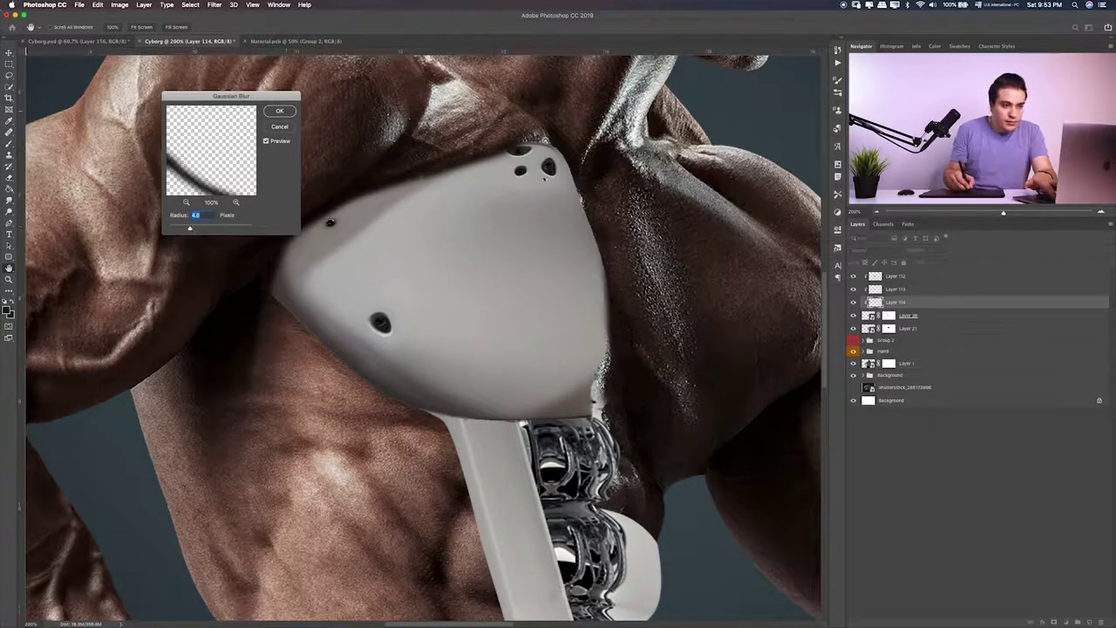
pyautogui.press('Return')
pyautogui.click(854, 288)
pyautogui.click(854, 288)
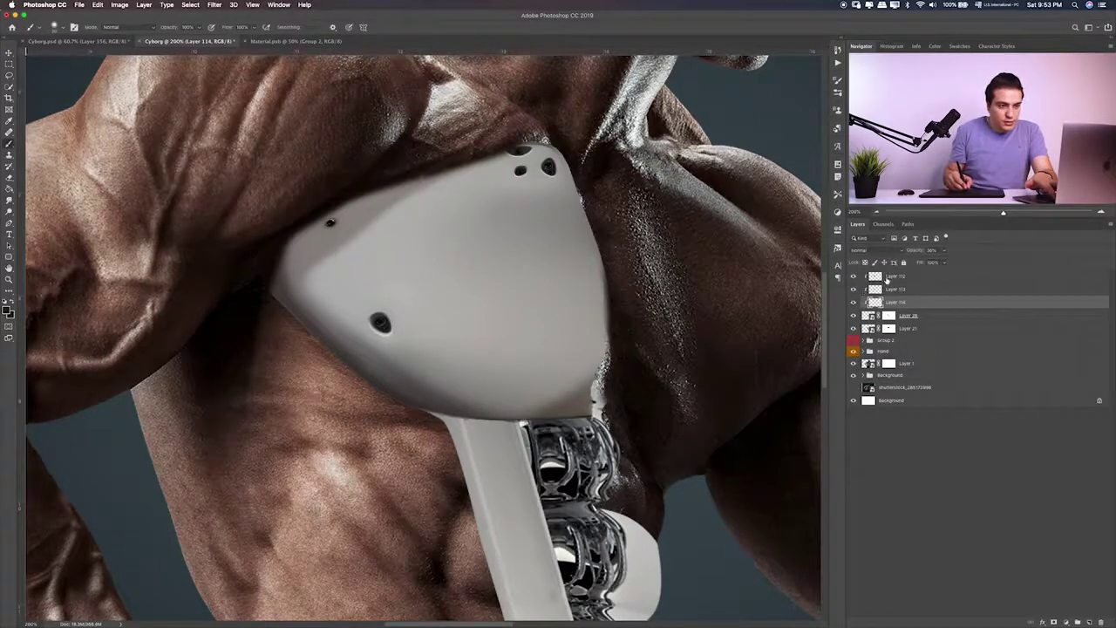
# Apply a slightly stronger Gaussian Blur to Layer 112's soft-light shading and fit the composite on screen
pyautogui.click(887, 277)
pyautogui.click(214, 5)
pyautogui.moveTo(219, 108)
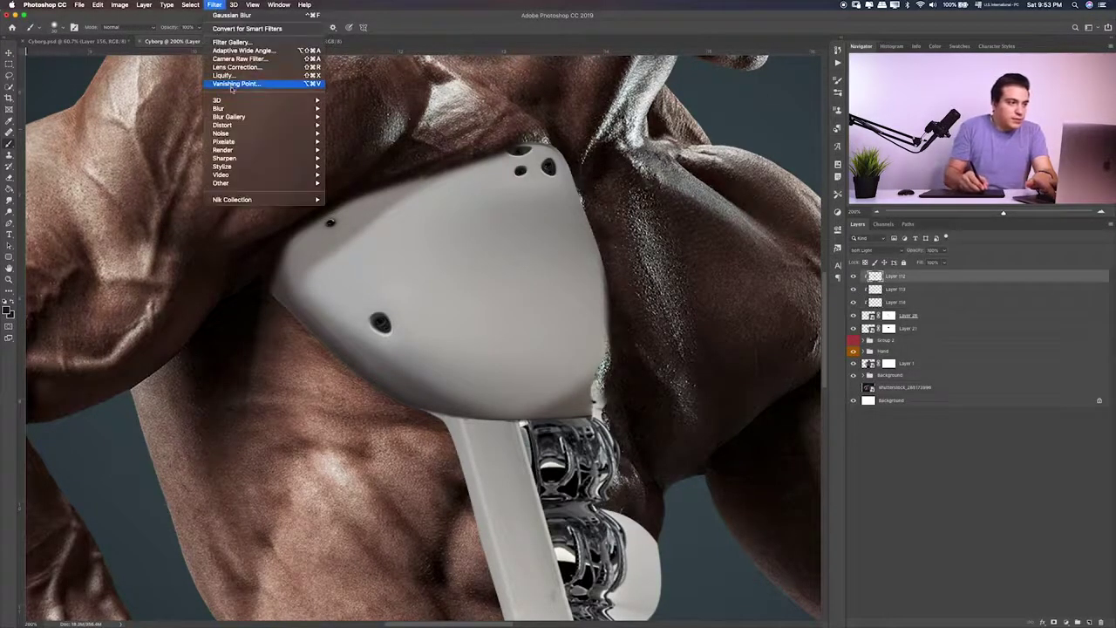
pyautogui.click(384, 145)
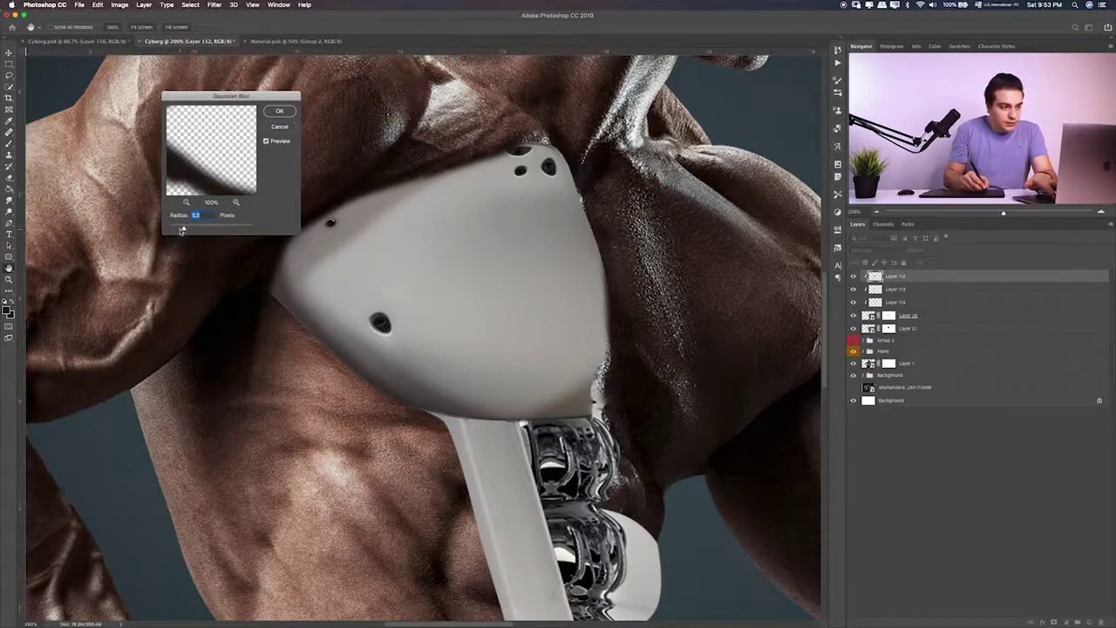
pyautogui.moveTo(180, 229); pyautogui.dragTo(198, 230)
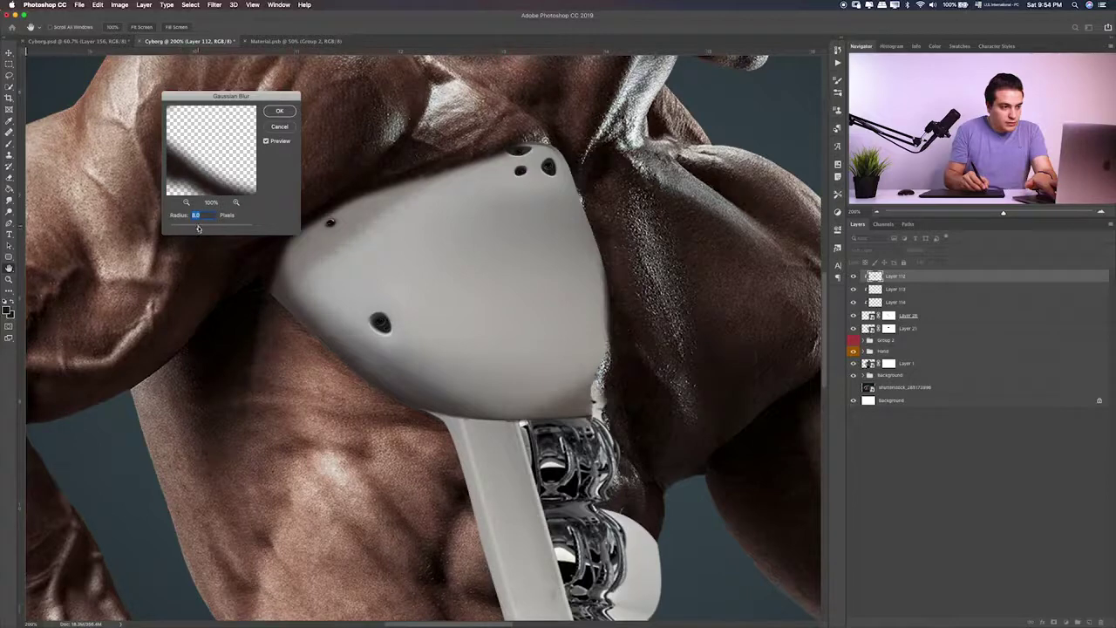
pyautogui.press('Return')
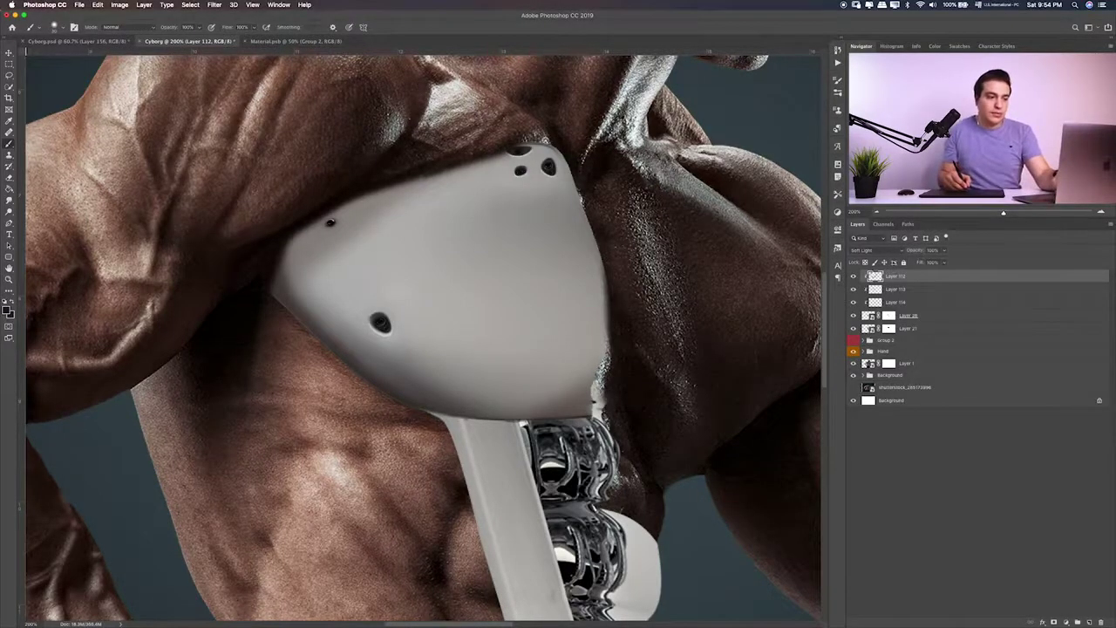
pyautogui.press('super+0')
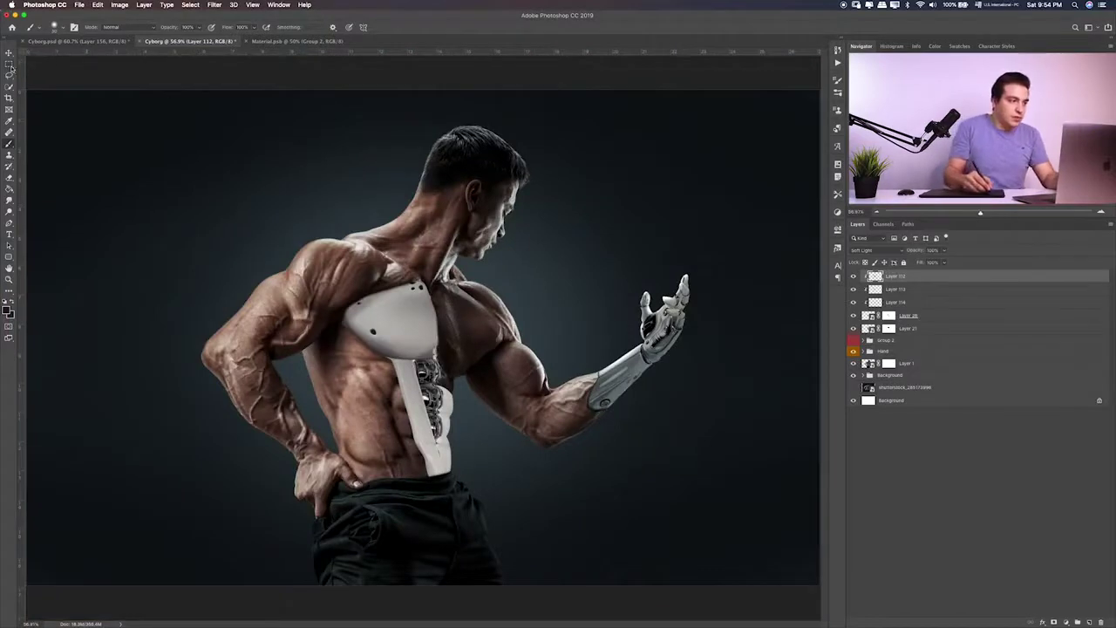
# Compare the chest with and without the soft shading, then make Group 2's cyborg parts visible
pyautogui.click(10, 65)
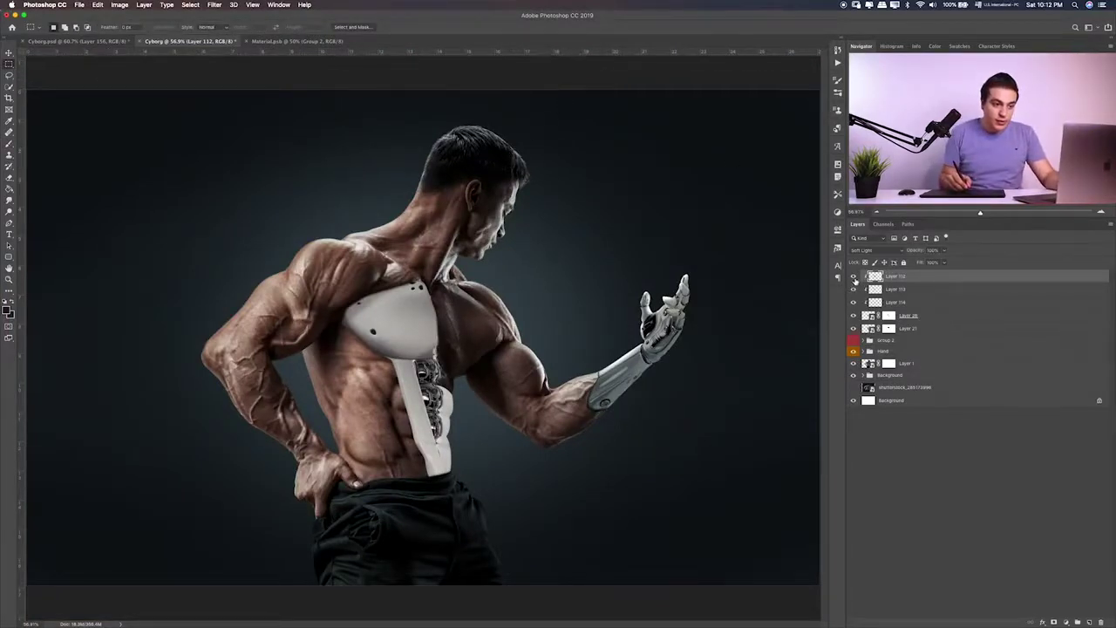
pyautogui.click(854, 275)
pyautogui.click(854, 276)
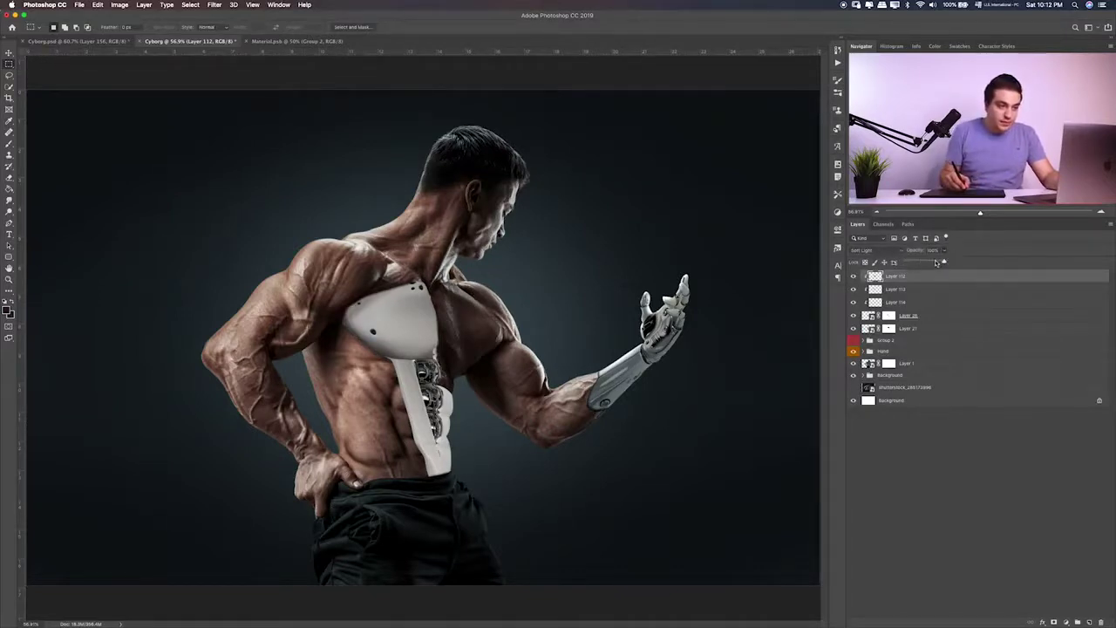
pyautogui.click(854, 276)
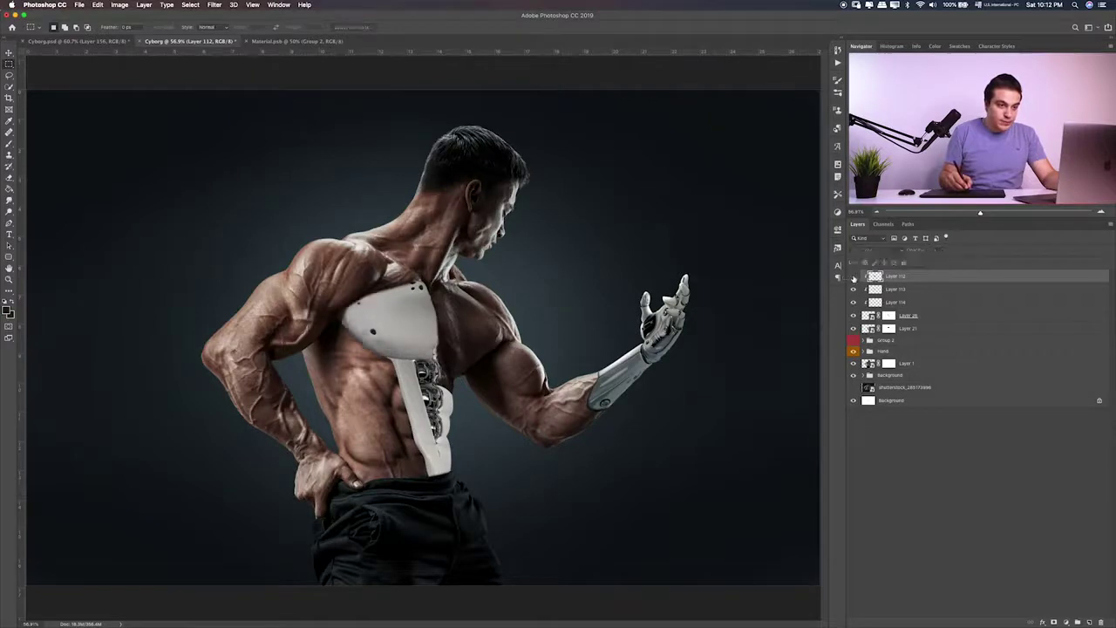
pyautogui.click(853, 276)
pyautogui.click(854, 340)
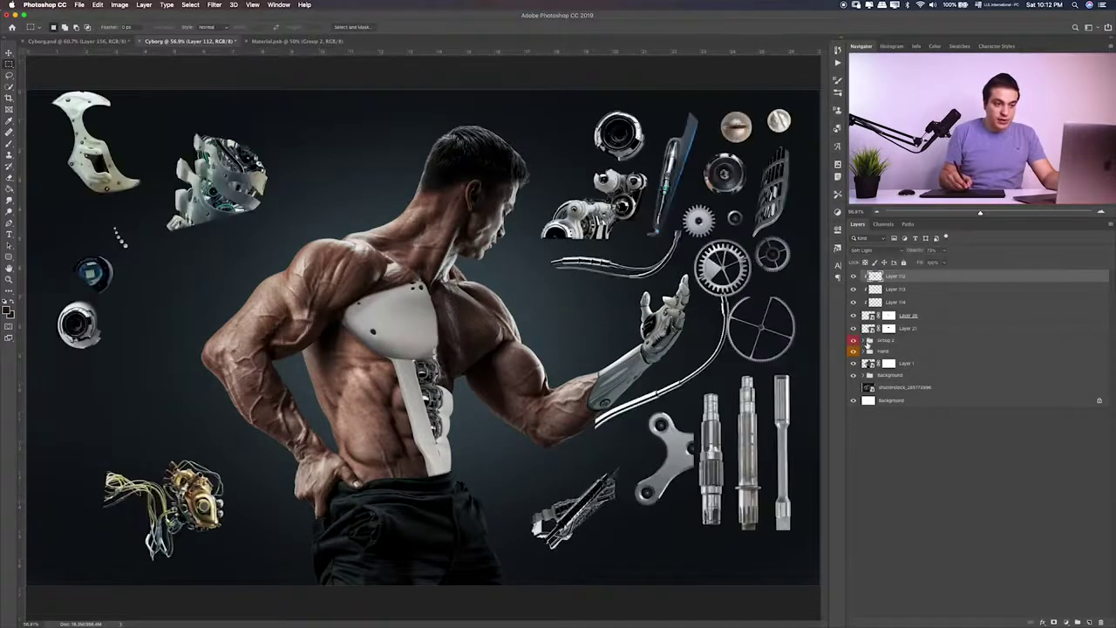
# Group Layers 112 through 21 as 'Chest' and expand Group 2 to list its parts
pyautogui.click(913, 330)
pyautogui.keyDown('shift'); pyautogui.click(925, 278); pyautogui.keyUp('shift')
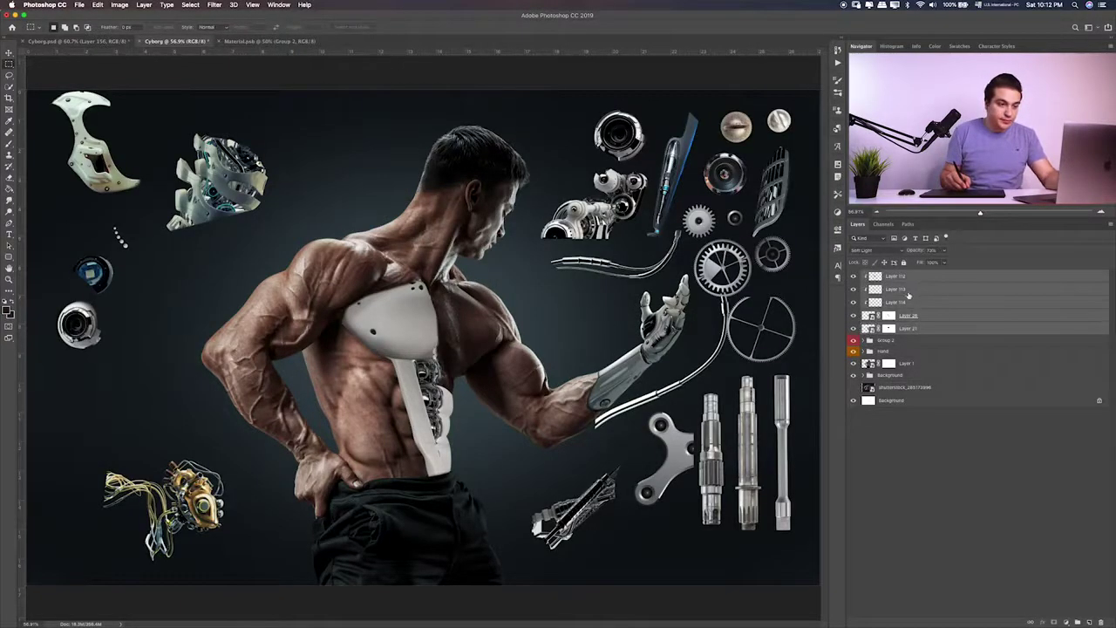
pyautogui.hotkey('ctrl', 'g')
pyautogui.moveTo(910, 281); pyautogui.dragTo(891, 293)
pyautogui.write('Chest')
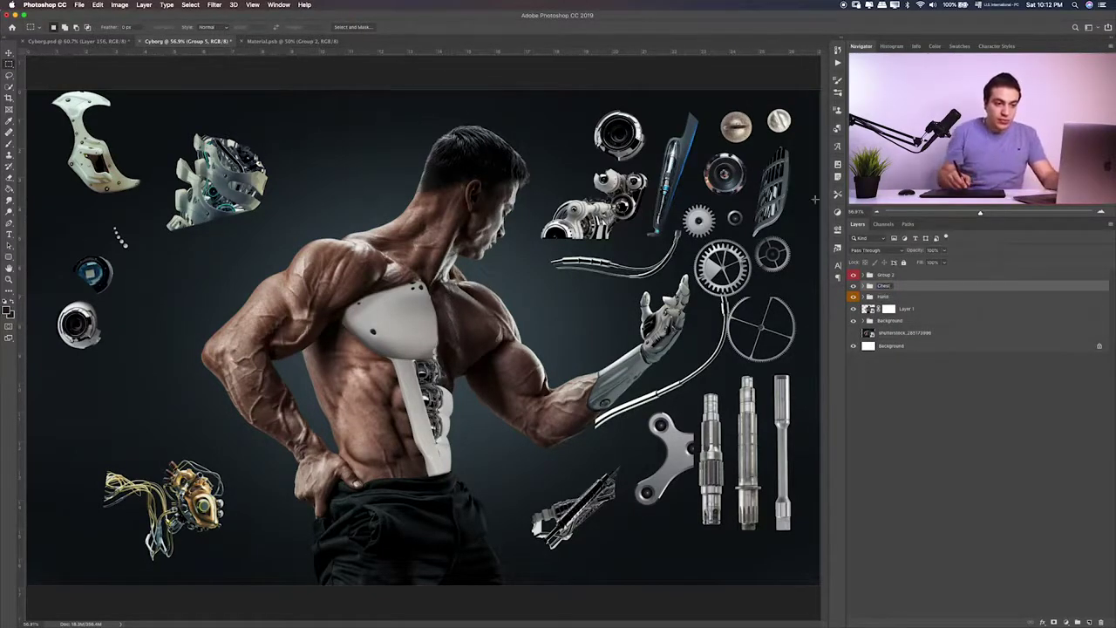
pyautogui.press('Return')
pyautogui.click(853, 276)
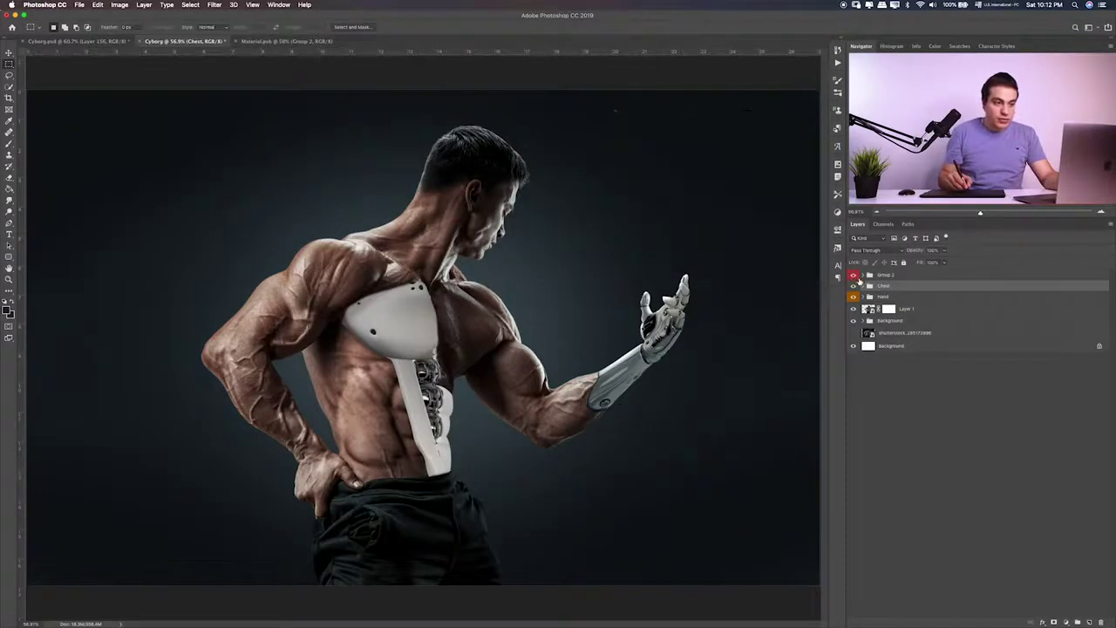
pyautogui.click(853, 275)
pyautogui.click(865, 284)
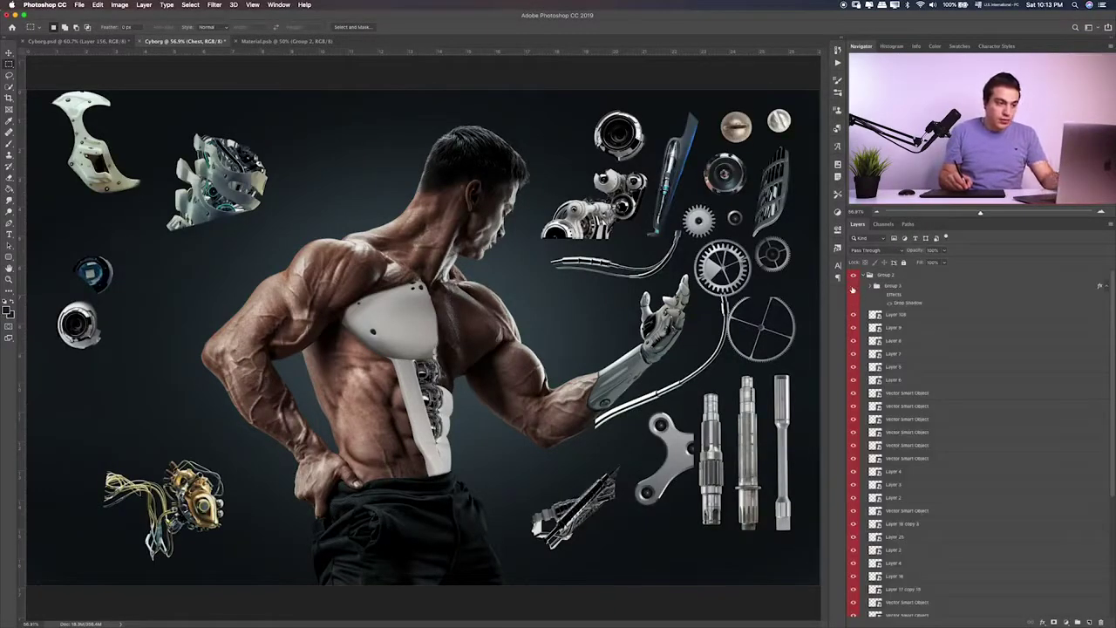
# Pull Group 3's rivet dots out of the parts group and drag them onto the man's chest
pyautogui.click(897, 290)
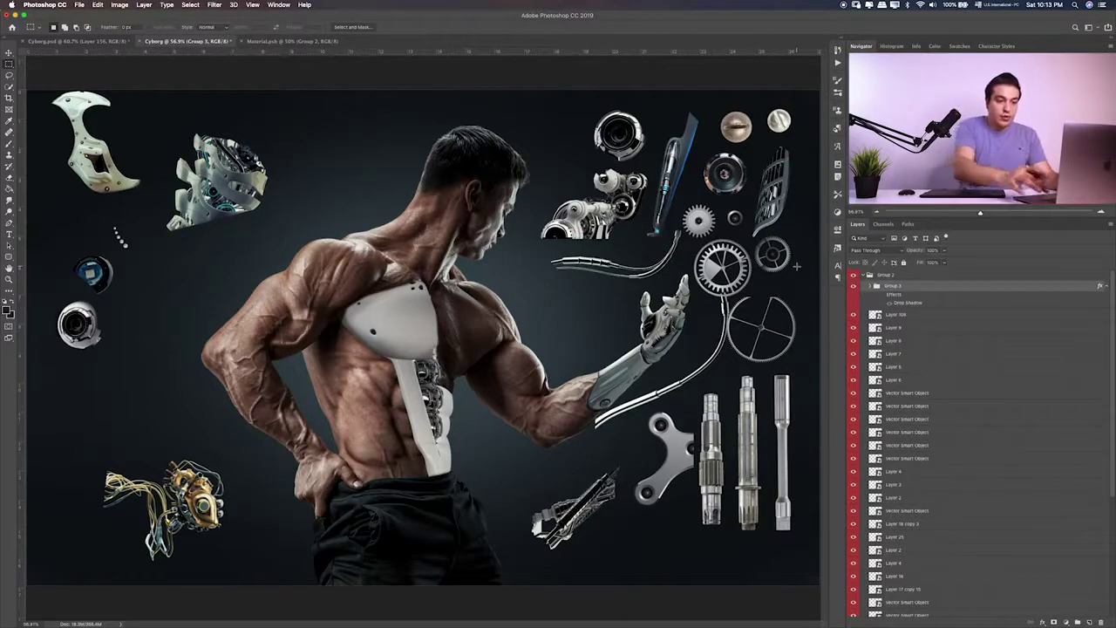
pyautogui.moveTo(897, 291); pyautogui.dragTo(885, 272)
pyautogui.press('v')
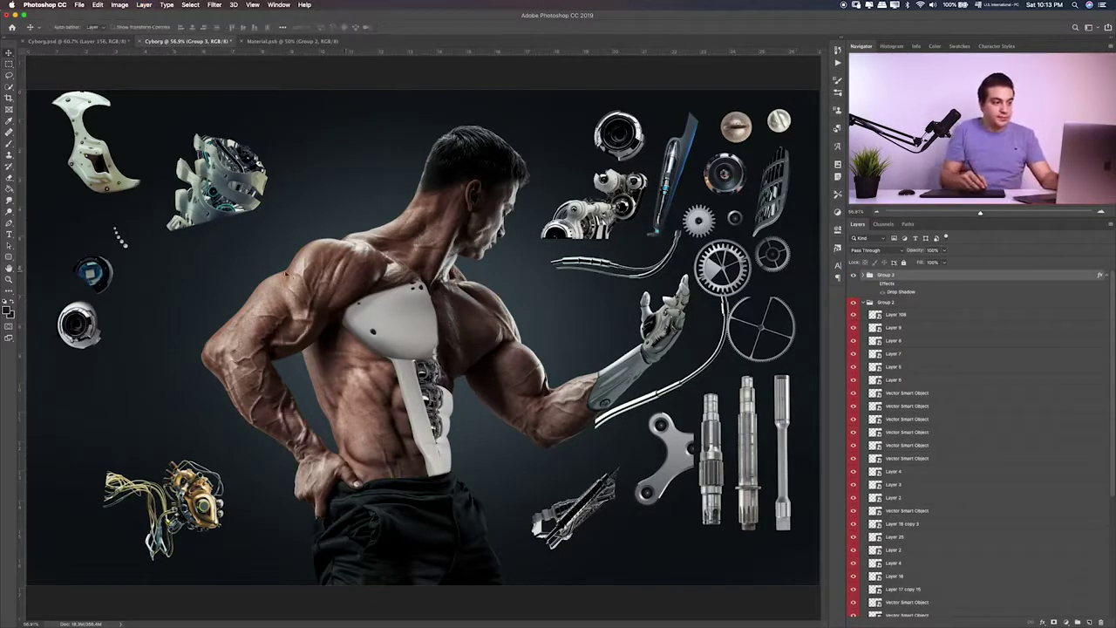
pyautogui.moveTo(122, 241)
pyautogui.mouseDown()
pyautogui.moveTo(458, 392)
pyautogui.moveTo(404, 353)
pyautogui.mouseUp()
pyautogui.hotkey('ctrl', 't')
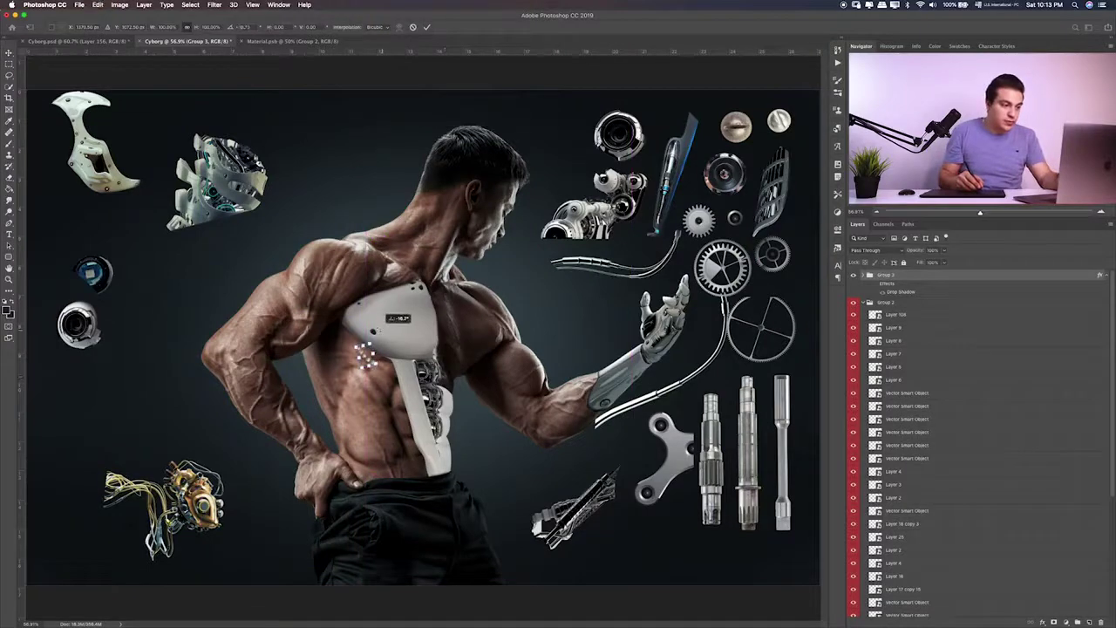
pyautogui.press('Return')
pyautogui.hotkey('ctrl', '+')
pyautogui.hotkey('ctrl', '+')
pyautogui.hotkey('ctrl', '+')
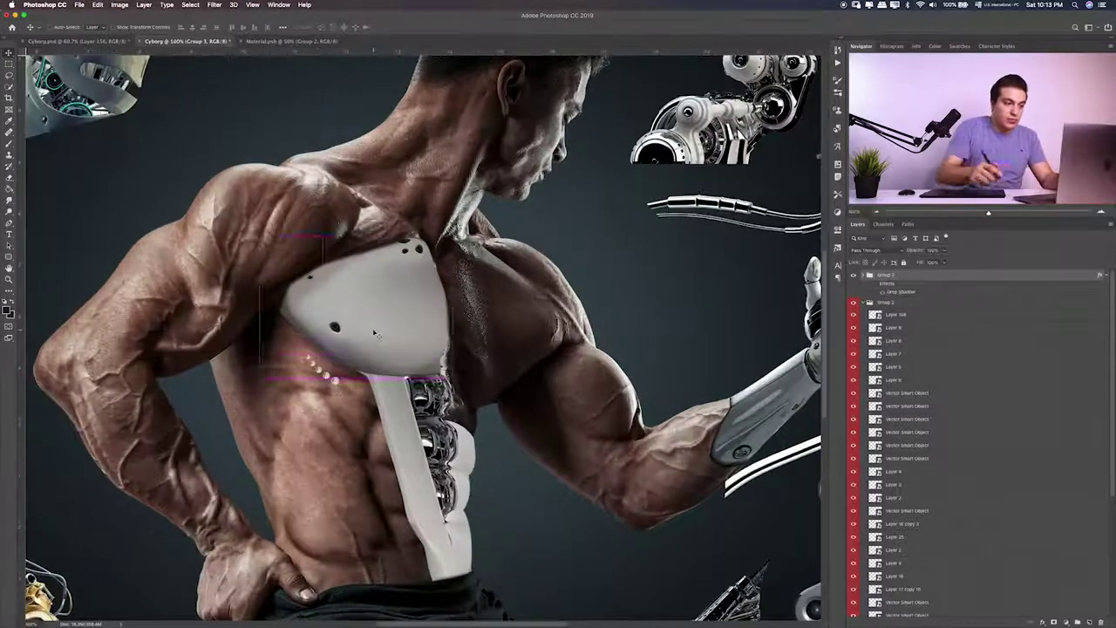
# Rotate the rivet dots about -4.8° and align them just under the plate's lower-left edge
pyautogui.moveTo(395, 381); pyautogui.dragTo(415, 377)
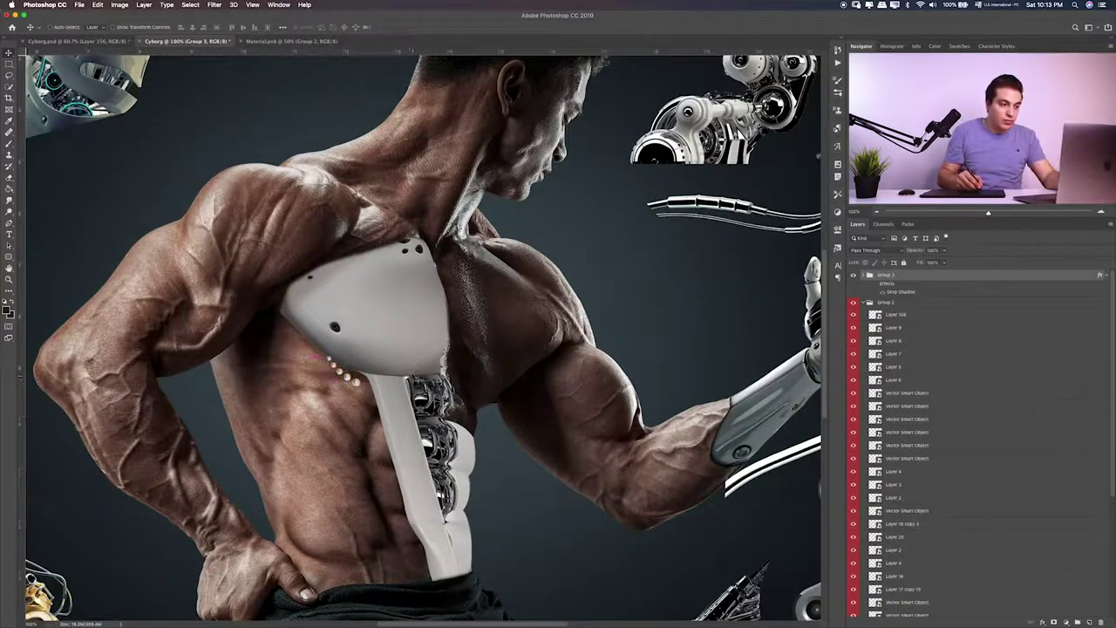
pyautogui.hotkey('ctrl', 't')
pyautogui.press('Return')
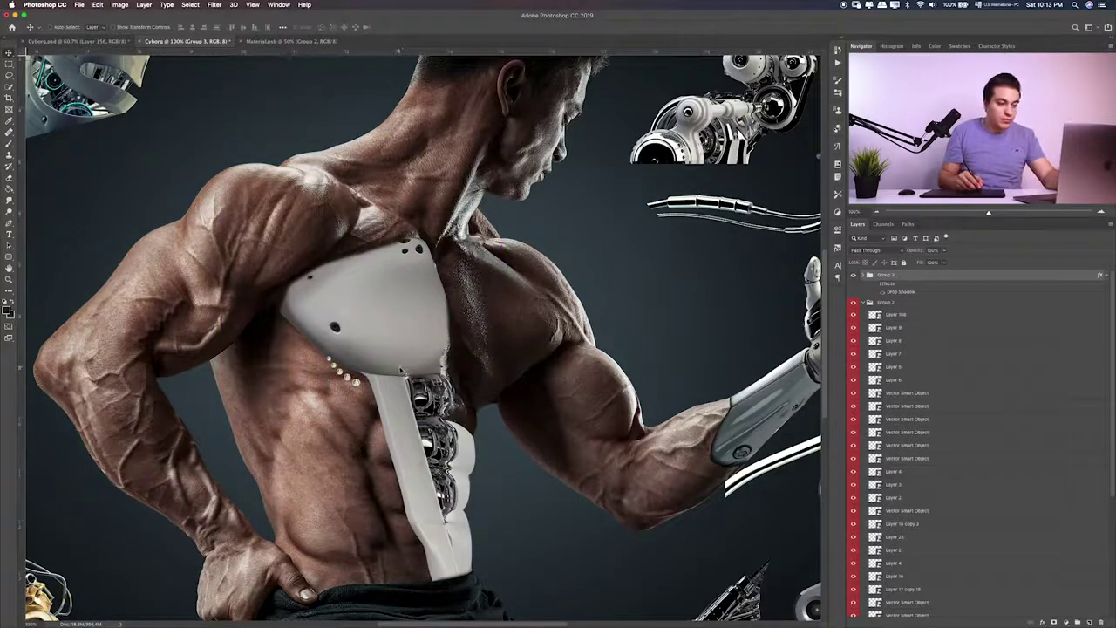
pyautogui.hotkey('ctrl', 't')
pyautogui.moveTo(401, 353); pyautogui.dragTo(403, 338)
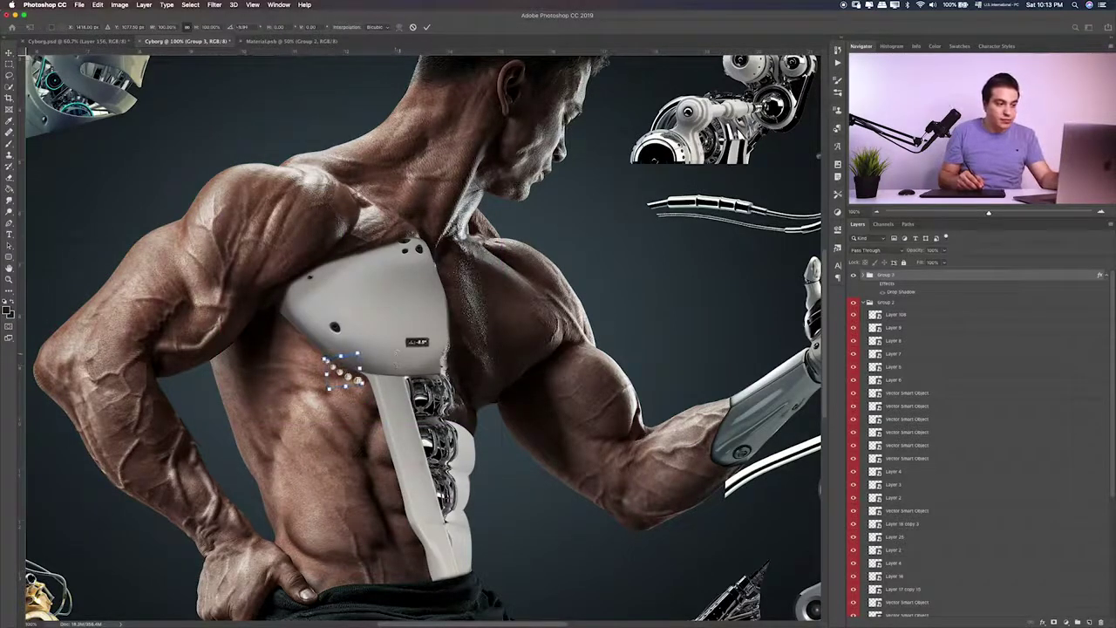
pyautogui.moveTo(352, 373); pyautogui.dragTo(355, 376)
pyautogui.moveTo(351, 377); pyautogui.dragTo(345, 375)
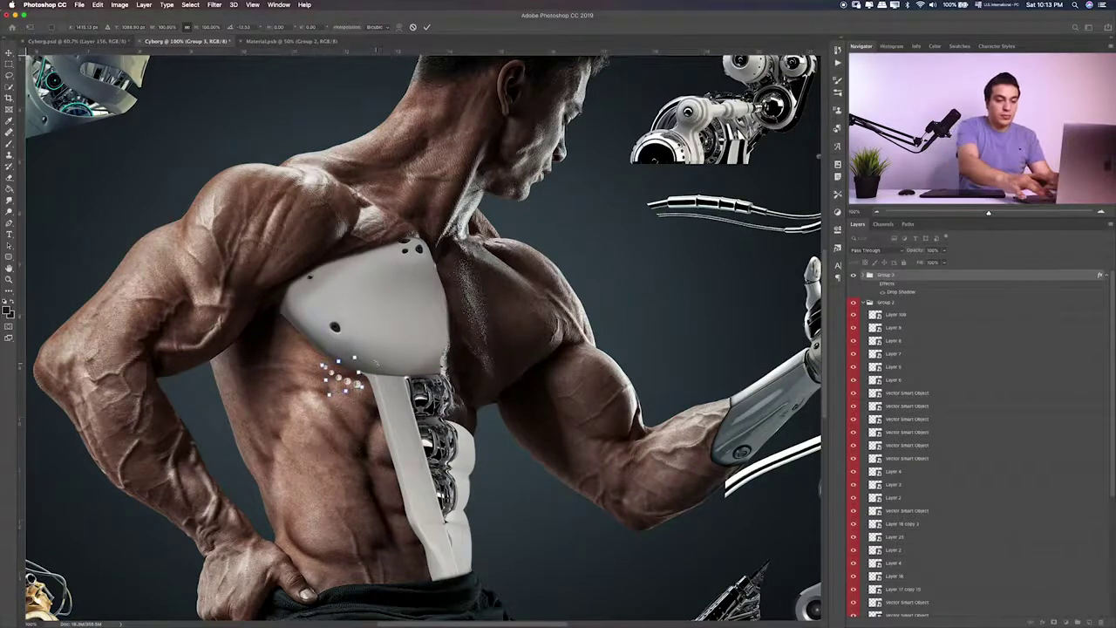
pyautogui.press('Return')
pyautogui.hotkey('ctrl', '-')
pyautogui.hotkey('ctrl', '0')
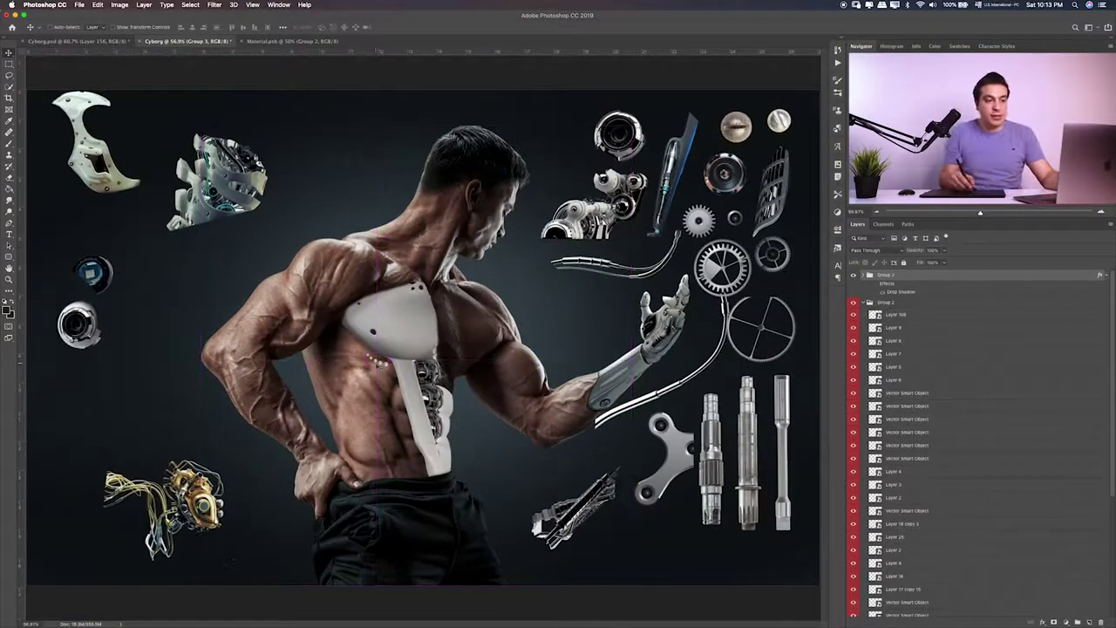
# Move Group 2 above Group 3 and pull Layer 108, the top-left armor piece, out of Group 2
pyautogui.click(862, 303)
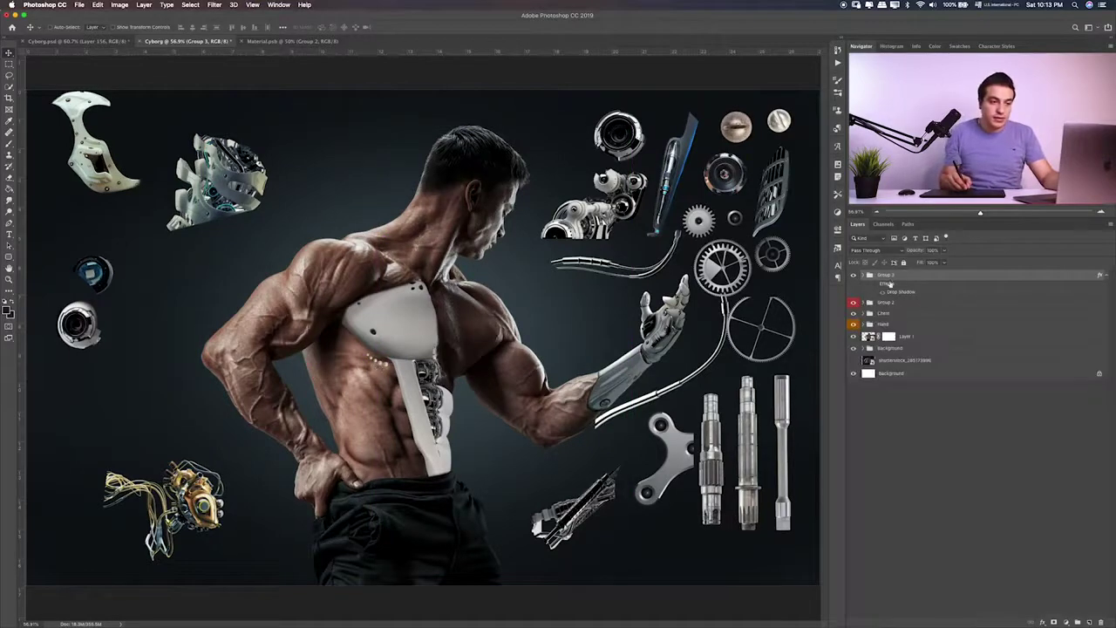
pyautogui.moveTo(898, 277); pyautogui.dragTo(870, 301)
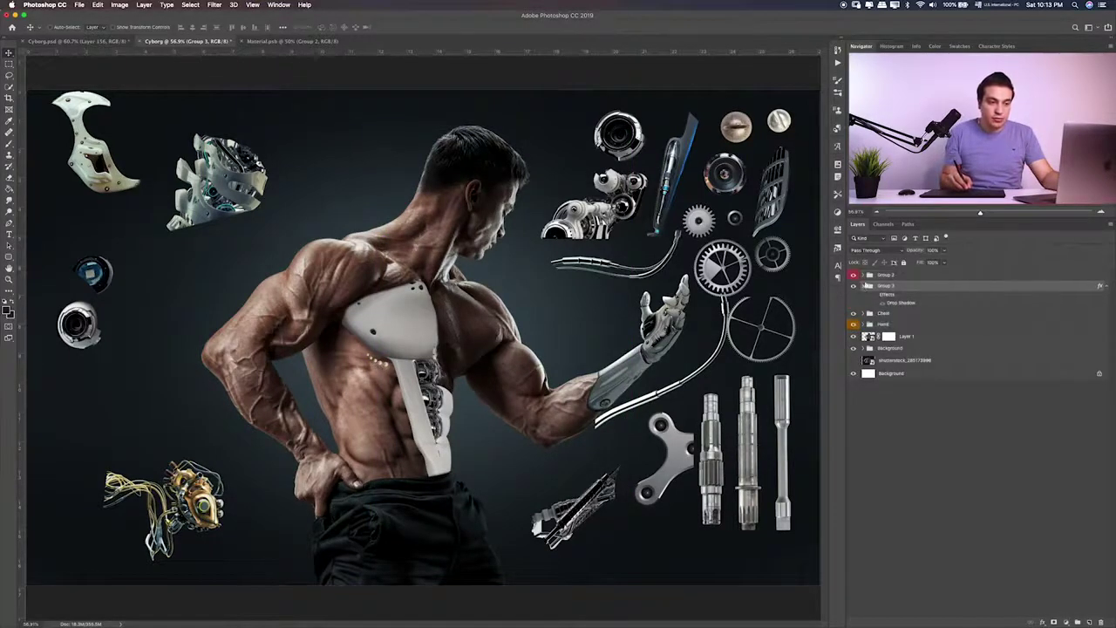
pyautogui.click(853, 287)
pyautogui.click(853, 287)
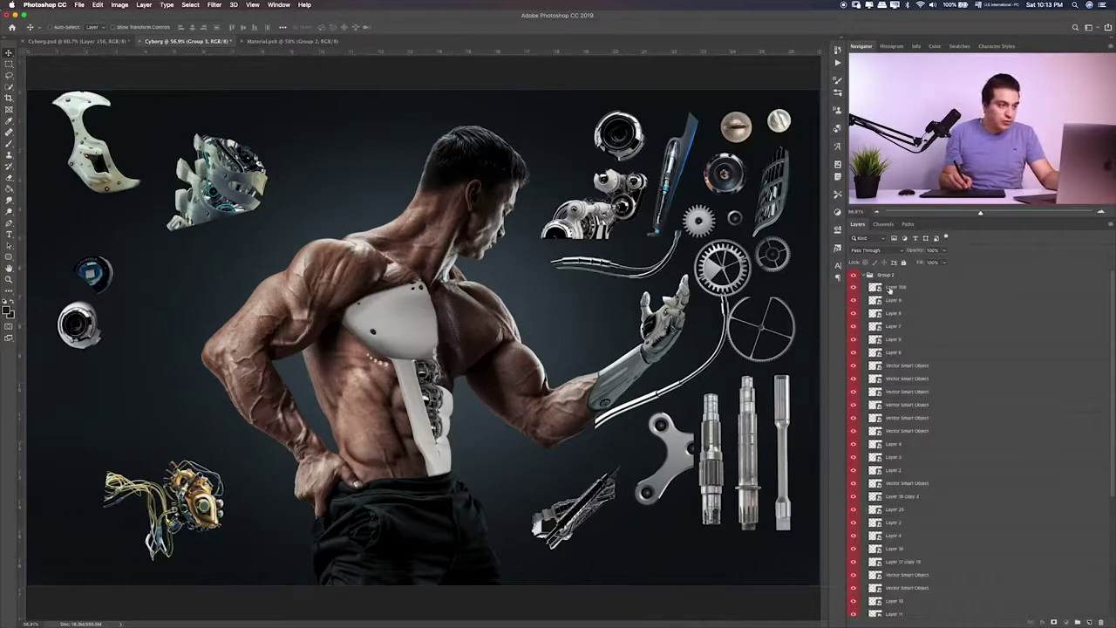
pyautogui.click(881, 288)
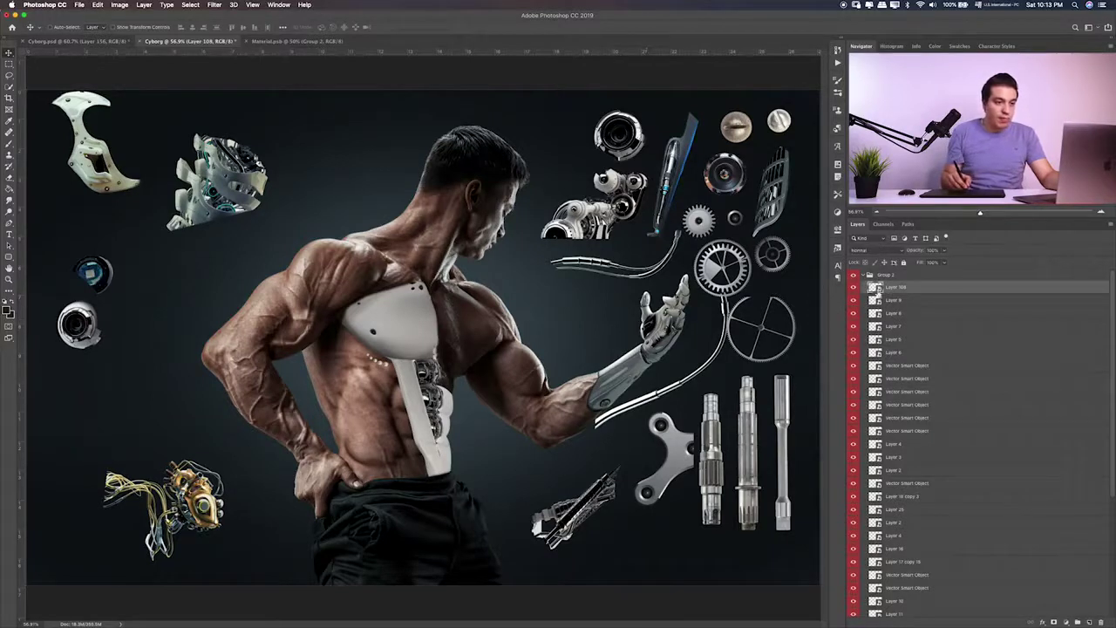
pyautogui.moveTo(878, 293)
pyautogui.mouseDown()
pyautogui.moveTo(890, 272)
pyautogui.moveTo(889, 294)
pyautogui.mouseUp()
pyautogui.click(862, 289)
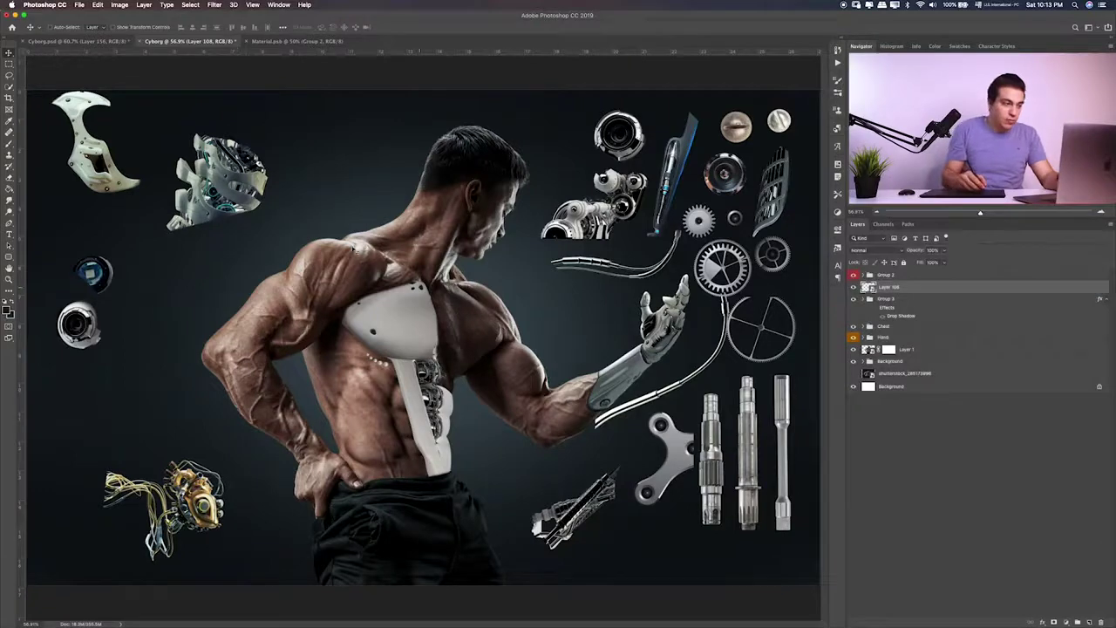
# Drag the armor piece onto the man's lower abdomen and zoom to 200% on it
pyautogui.moveTo(207, 187)
pyautogui.mouseDown()
pyautogui.moveTo(234, 233)
pyautogui.moveTo(496, 468)
pyautogui.moveTo(494, 458)
pyautogui.mouseUp()
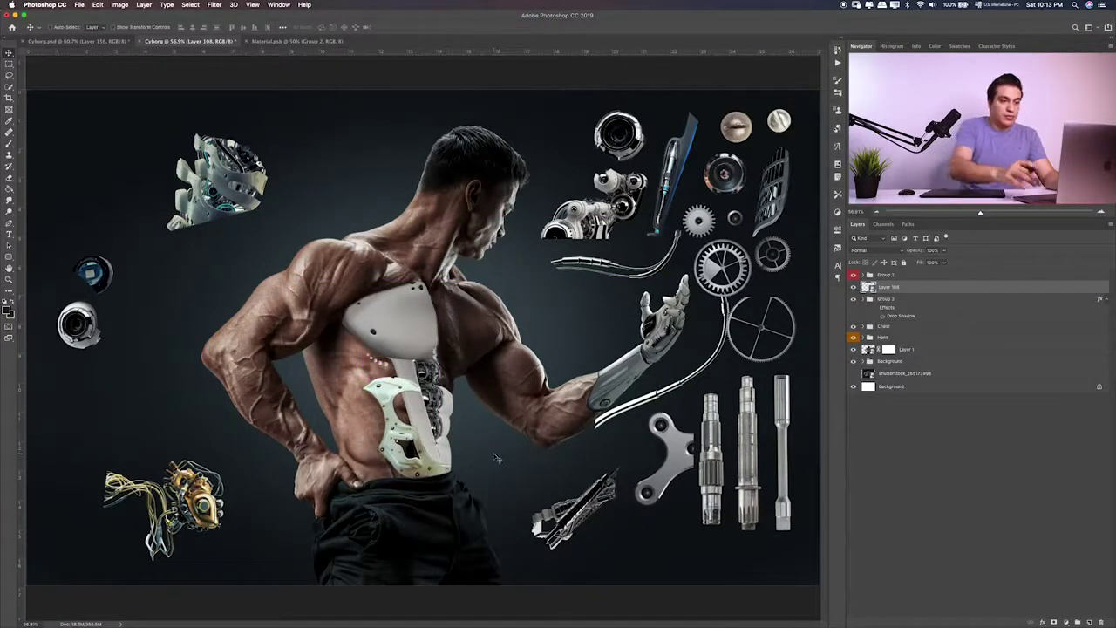
pyautogui.hotkey('ctrl', '1')
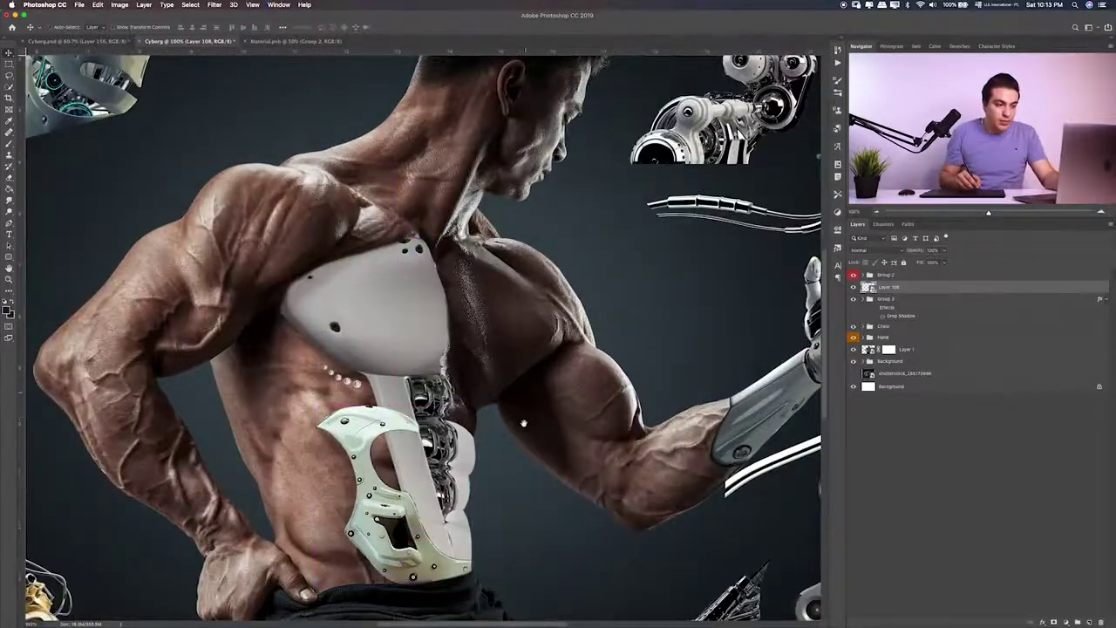
pyautogui.scroll(-2, 514, 410)
pyautogui.scroll(-2, 490, 372)
pyautogui.hotkey('ctrl', '+')
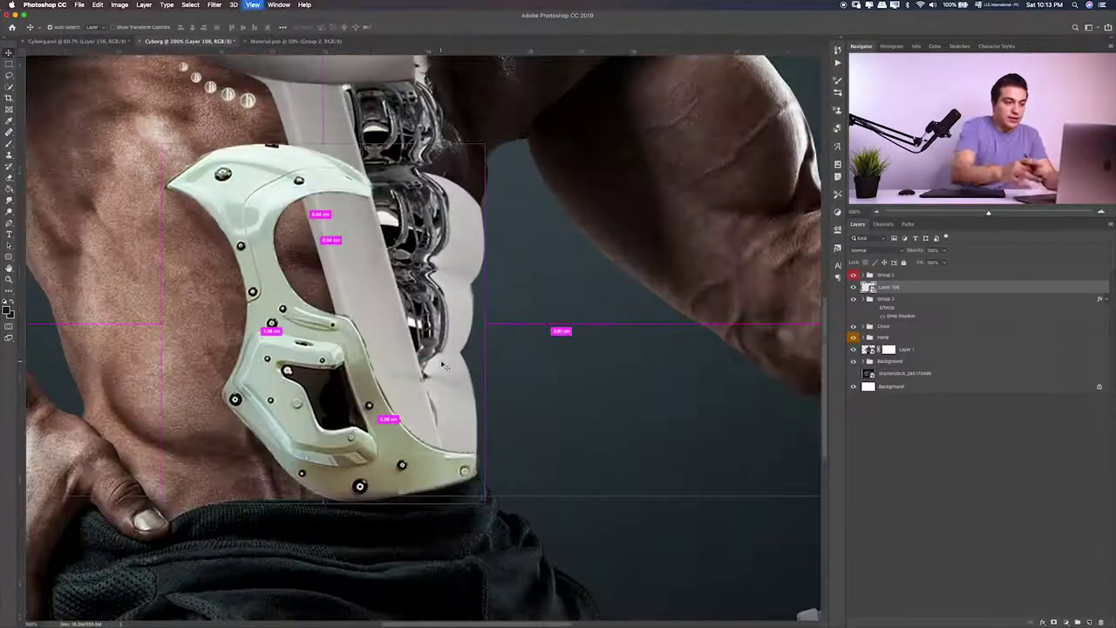
pyautogui.scroll(-2, 457, 384)
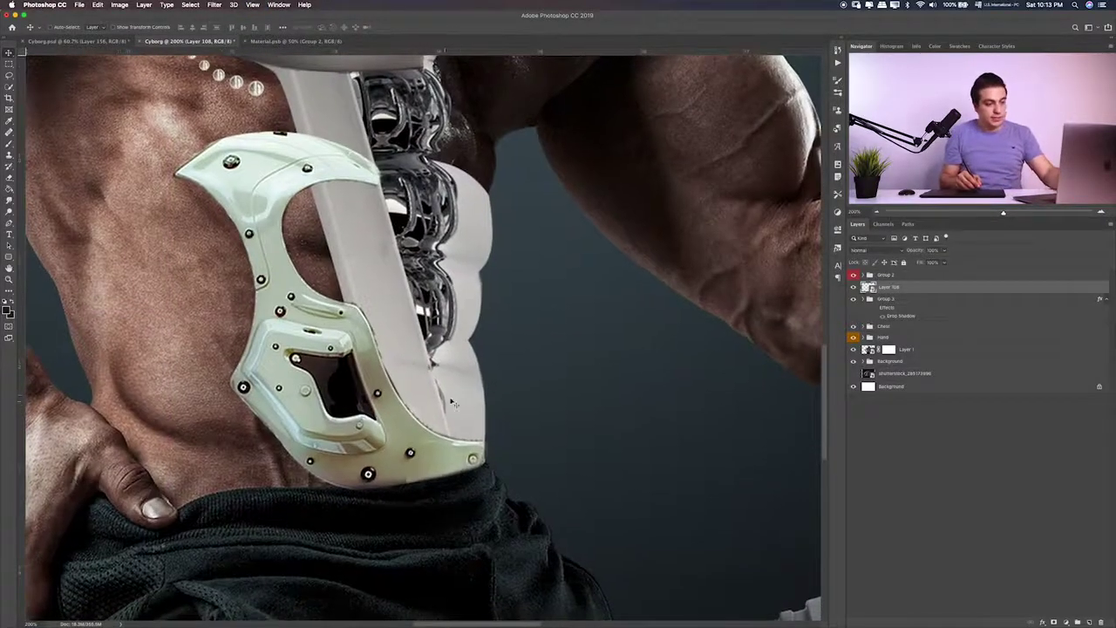
# Rotate the armor piece about -3.7° and shift it slightly left beside the white chest strip
pyautogui.hotkey('ctrl', 't')
pyautogui.moveTo(476, 405)
pyautogui.mouseDown()
pyautogui.moveTo(513, 395)
pyautogui.moveTo(498, 401)
pyautogui.mouseUp()
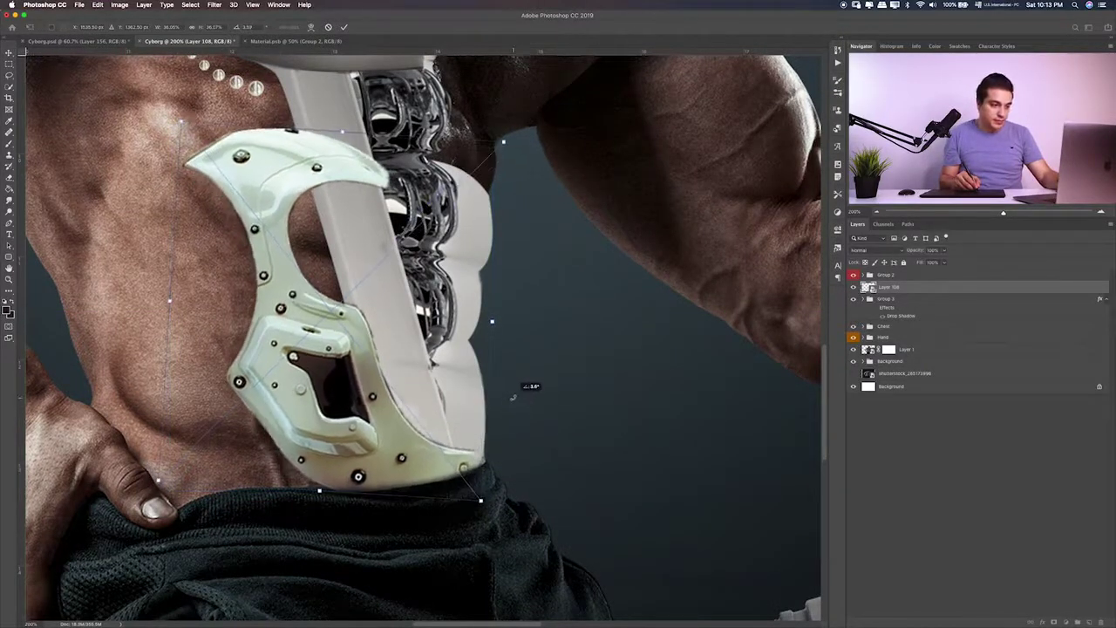
pyautogui.moveTo(420, 432)
pyautogui.mouseDown()
pyautogui.moveTo(400, 431)
pyautogui.moveTo(411, 437)
pyautogui.mouseUp()
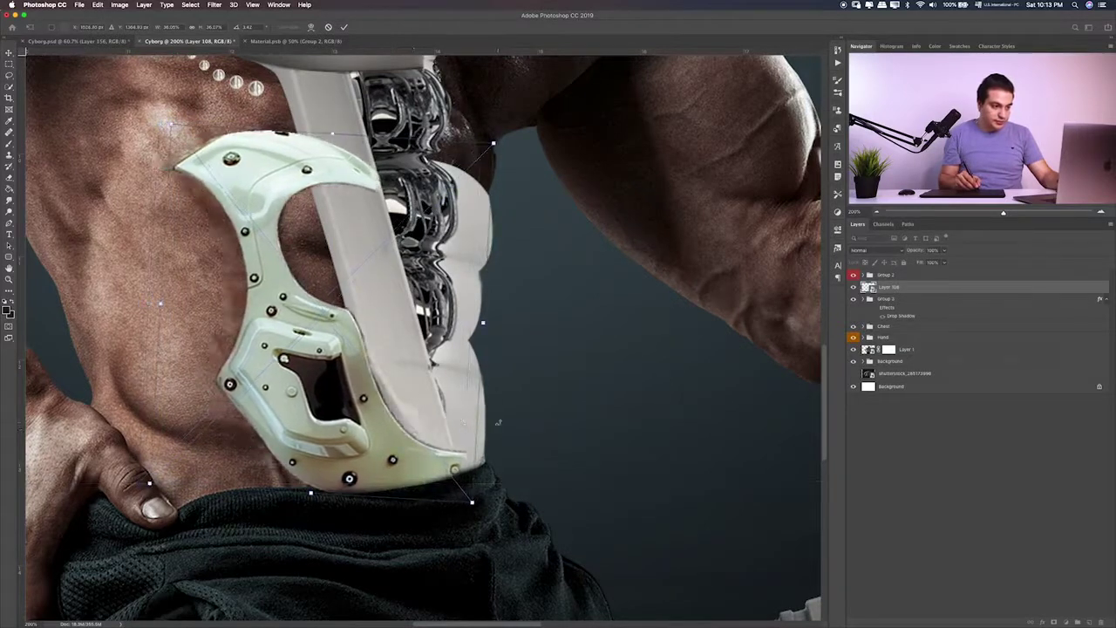
pyautogui.moveTo(499, 425); pyautogui.dragTo(499, 425)
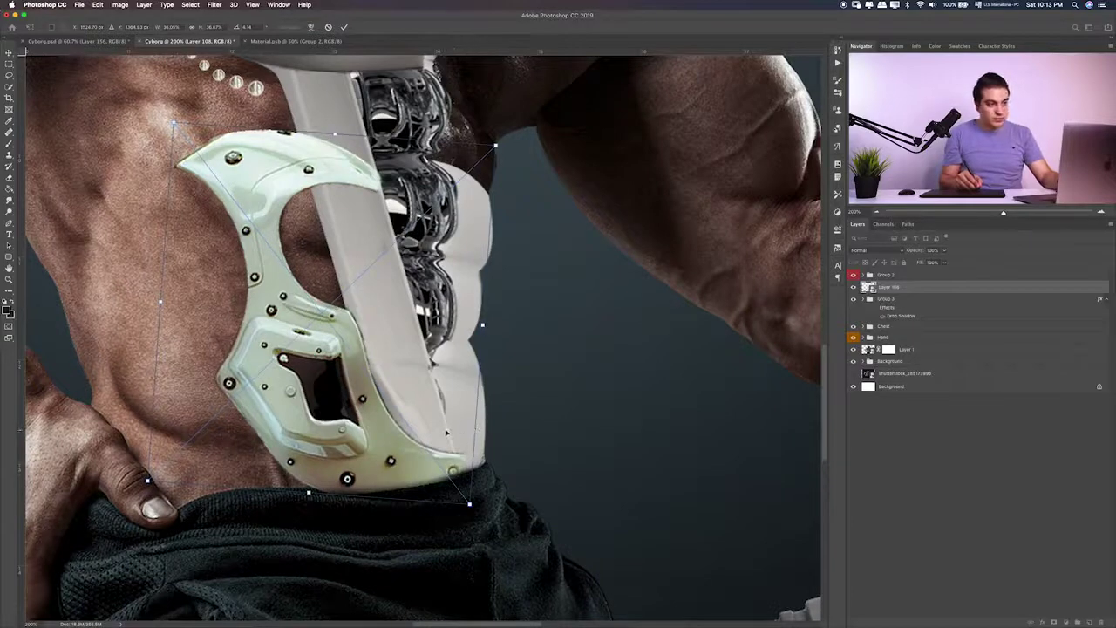
pyautogui.press('Return')
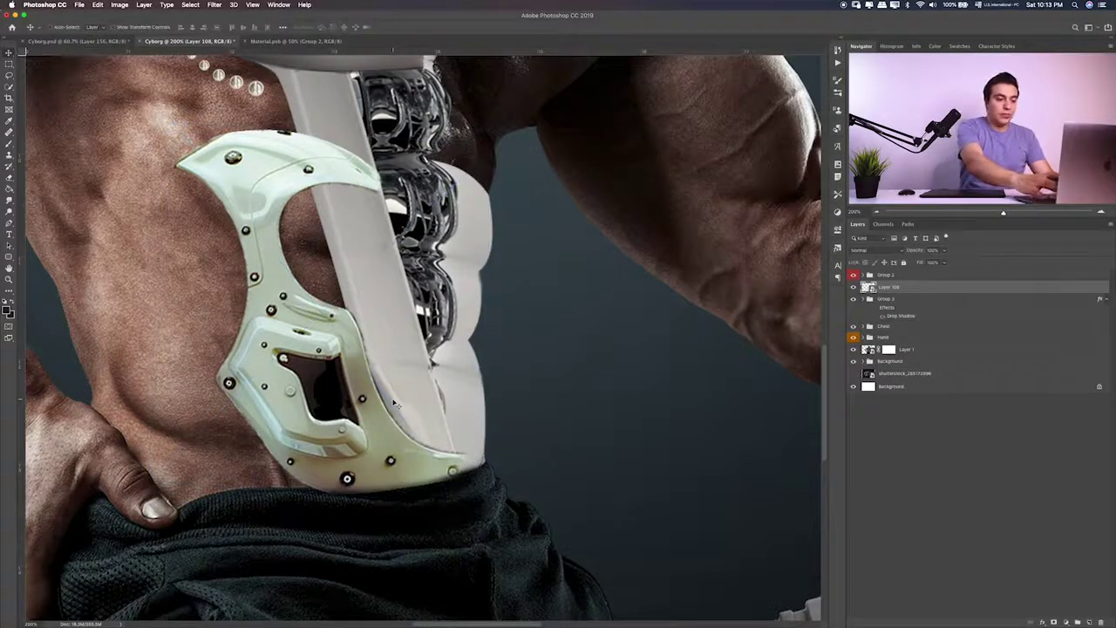
pyautogui.hotkey('ctrl', 'u')
# Desaturate the abdomen armor with Hue/Saturation at Saturation -100
pyautogui.moveTo(537, 265); pyautogui.dragTo(513, 244)
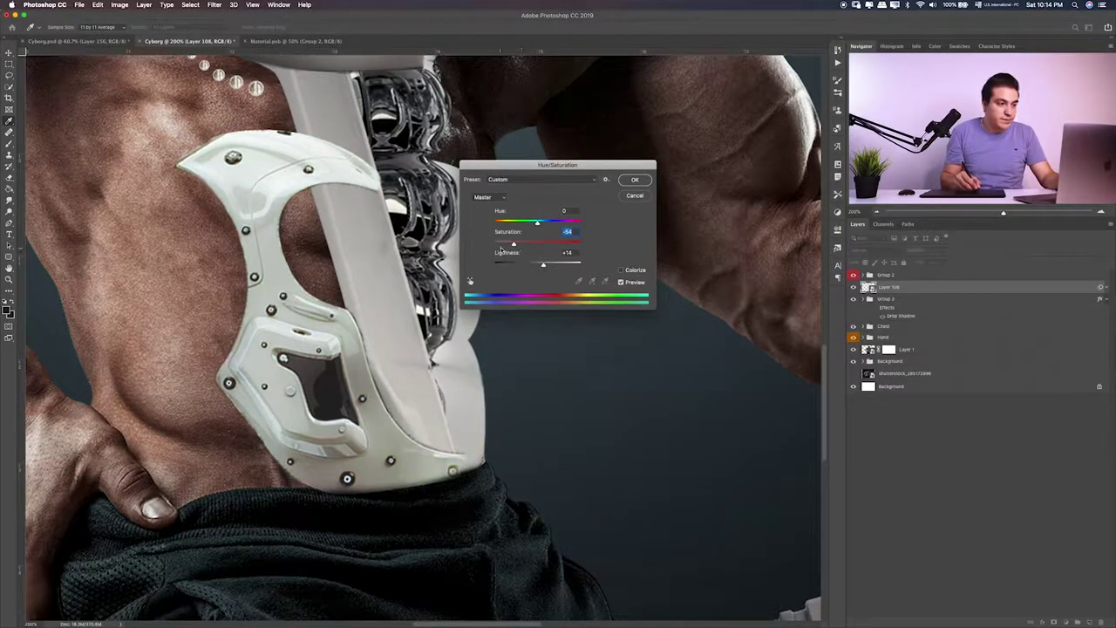
pyautogui.moveTo(496, 248); pyautogui.dragTo(484, 254)
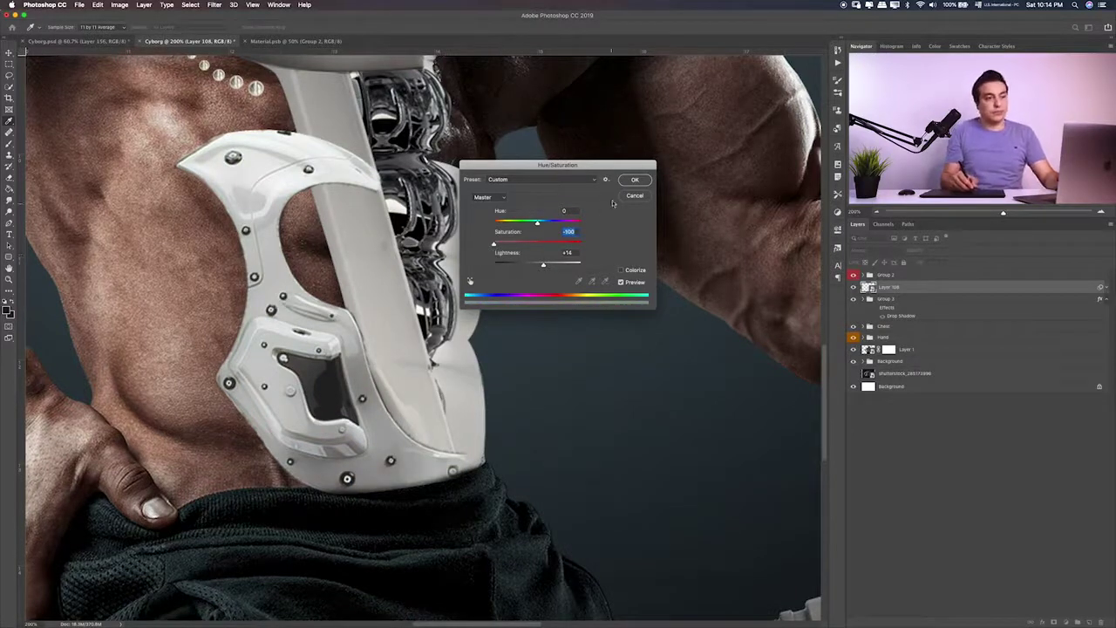
pyautogui.click(635, 181)
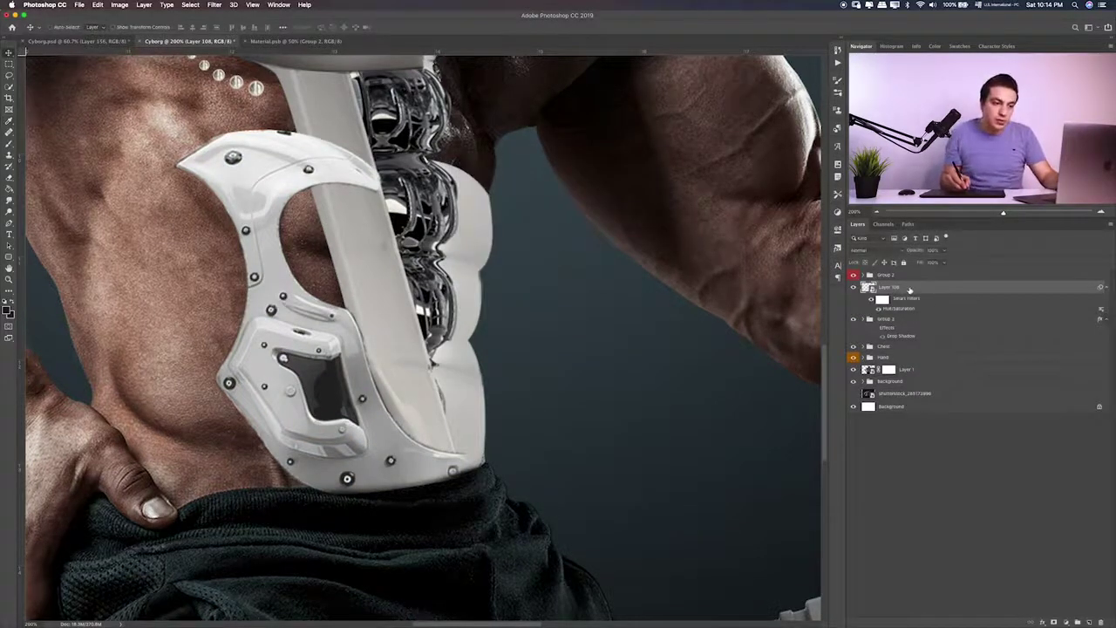
# Move Layer 108 beneath Group 3 and nudge the armor plate slightly right
pyautogui.moveTo(910, 290); pyautogui.dragTo(907, 343)
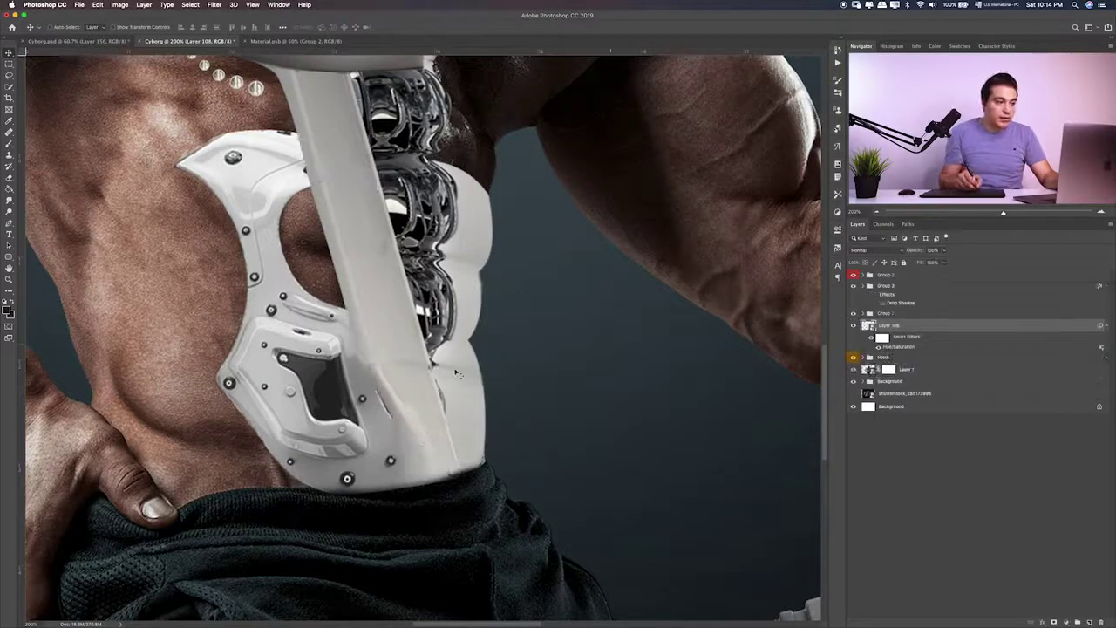
pyautogui.moveTo(427, 418); pyautogui.dragTo(429, 415)
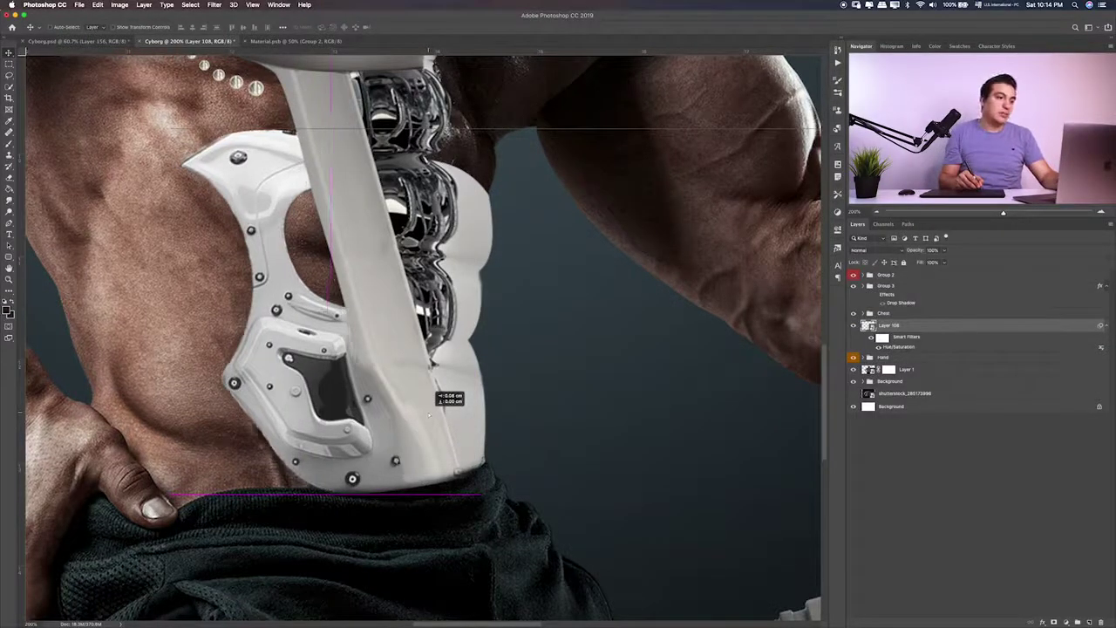
pyautogui.scroll(5, 429, 415)
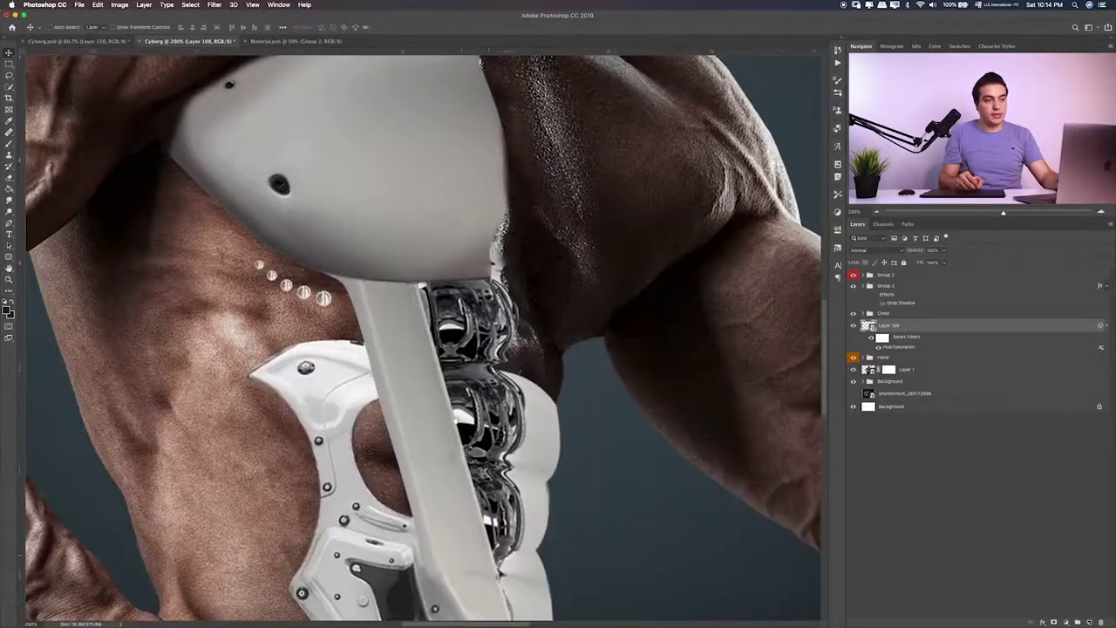
pyautogui.scroll(1, 434, 339)
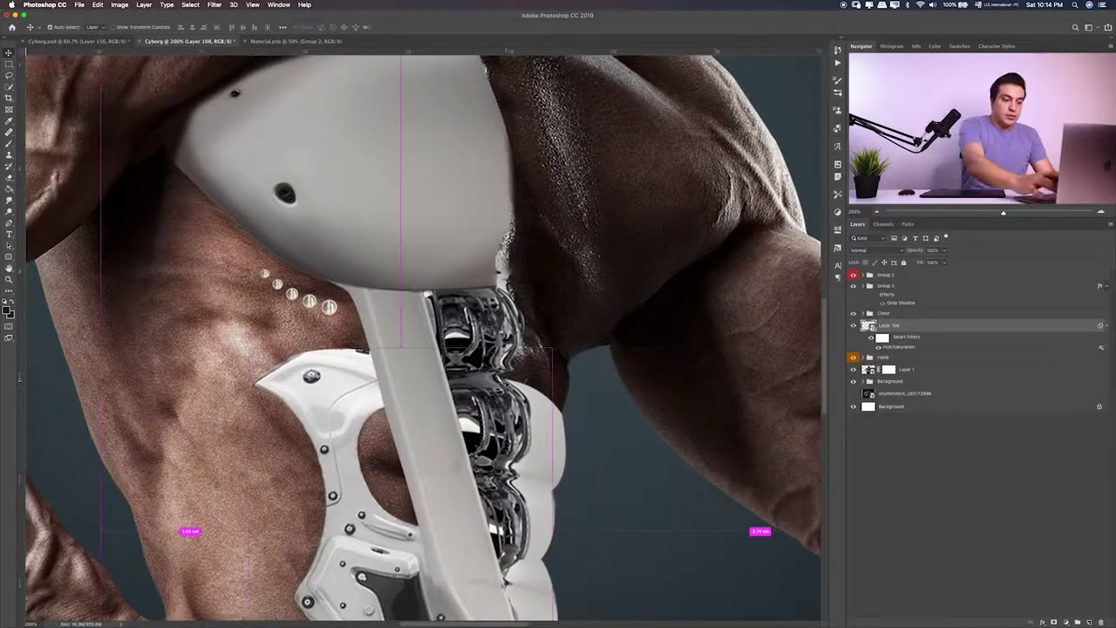
pyautogui.hotkey('ctrl', '0')
pyautogui.scroll(1, 507, 384)
pyautogui.scroll(1, 506, 383)
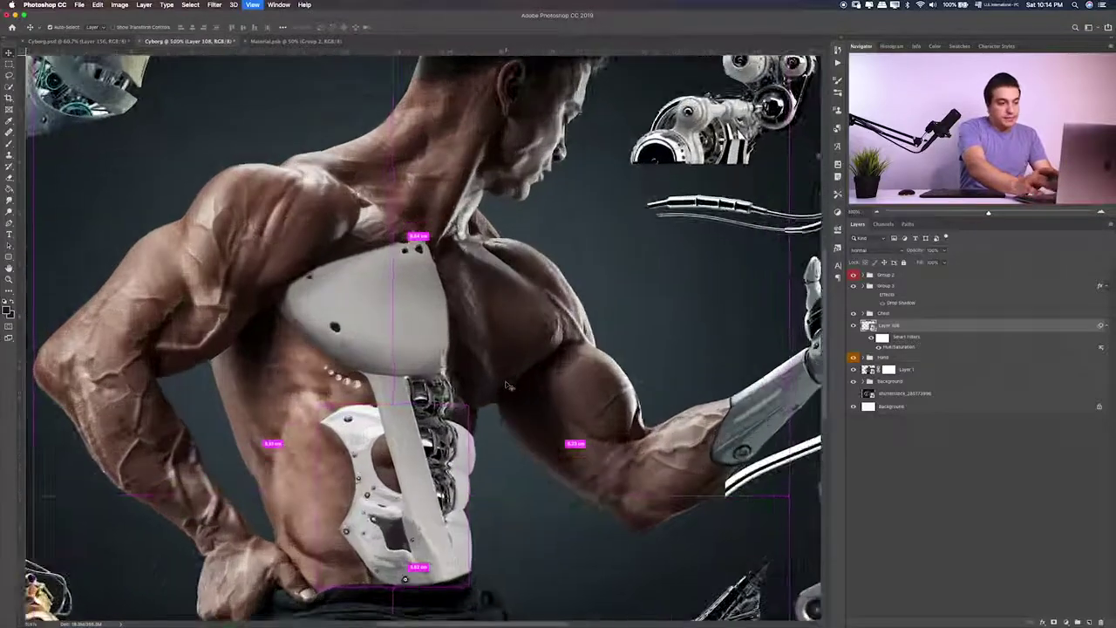
pyautogui.scroll(1, 505, 381)
pyautogui.scroll(-5, 437, 435)
pyautogui.scroll(-2, 440, 419)
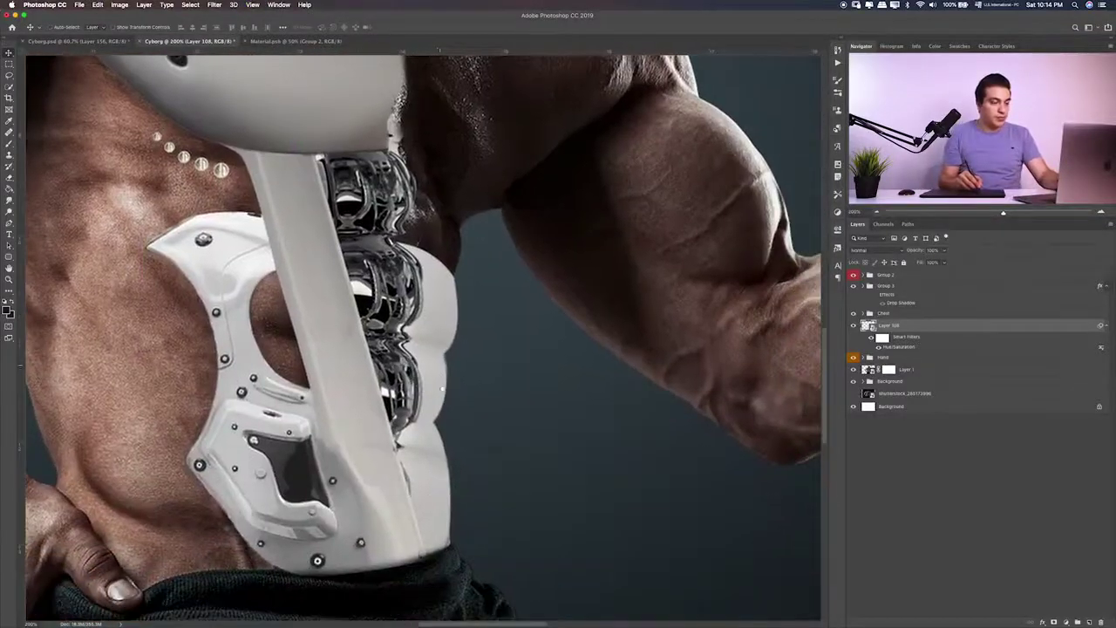
pyautogui.scroll(-3, 443, 406)
pyautogui.scroll(-1, 445, 397)
pyautogui.scroll(3, 424, 339)
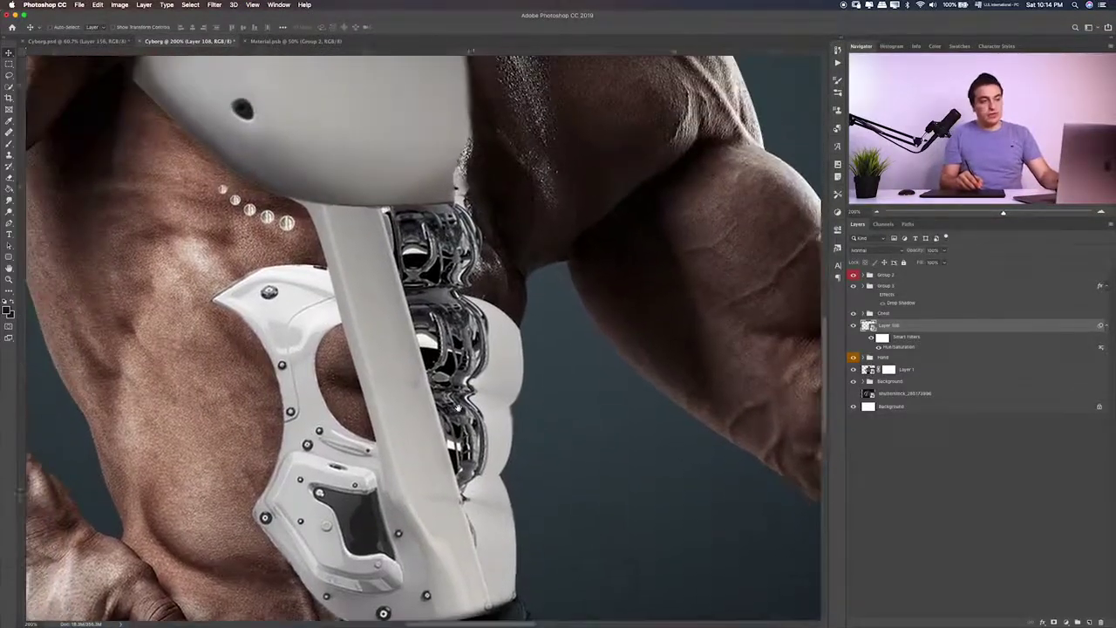
pyautogui.scroll(2, 423, 338)
pyautogui.hscroll(-1, 424, 339)
# Duplicate Layer 108, angle the copy up toward the shoulder, and send it below the original
pyautogui.hotkey('ctrl', 'j')
pyautogui.hotkey('ctrl', 't')
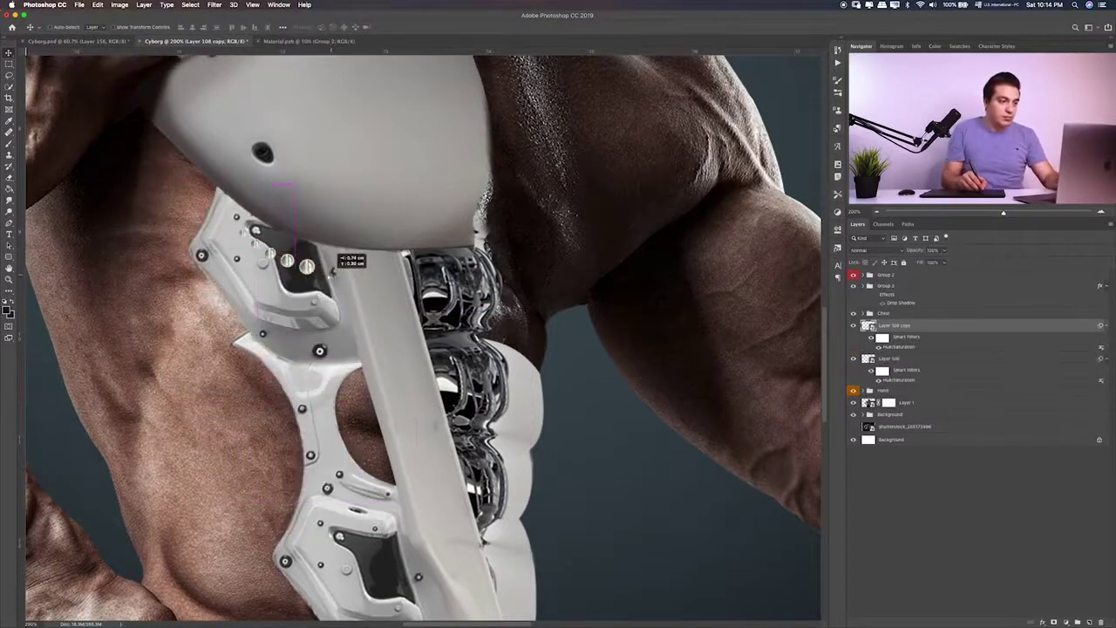
pyautogui.moveTo(430, 406)
pyautogui.mouseDown()
pyautogui.moveTo(288, 288)
pyautogui.moveTo(435, 291)
pyautogui.mouseUp()
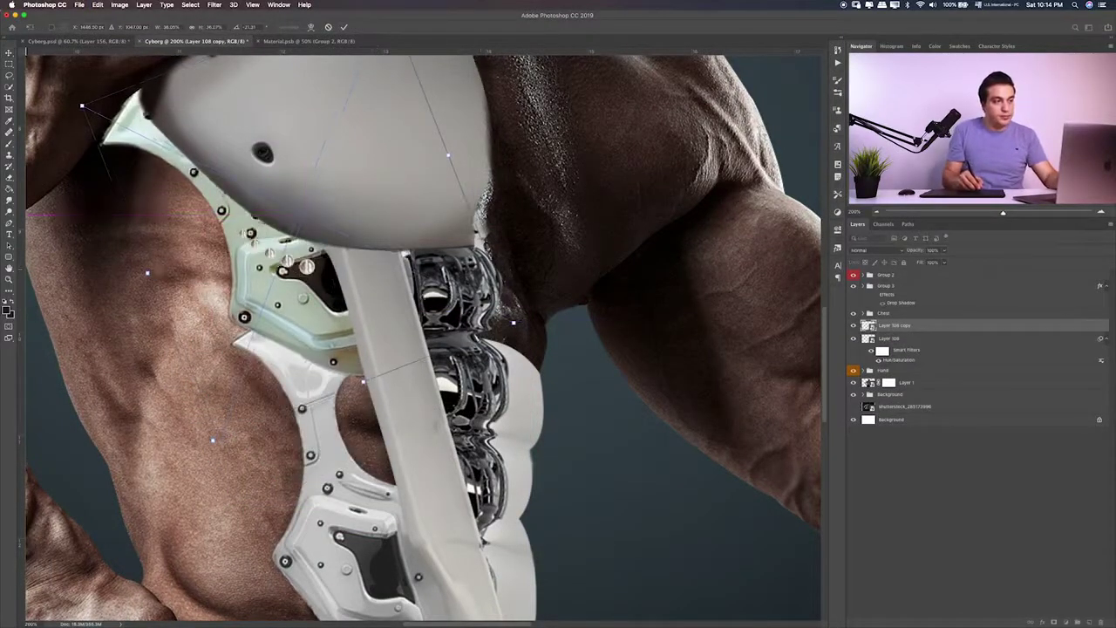
pyautogui.press('Return')
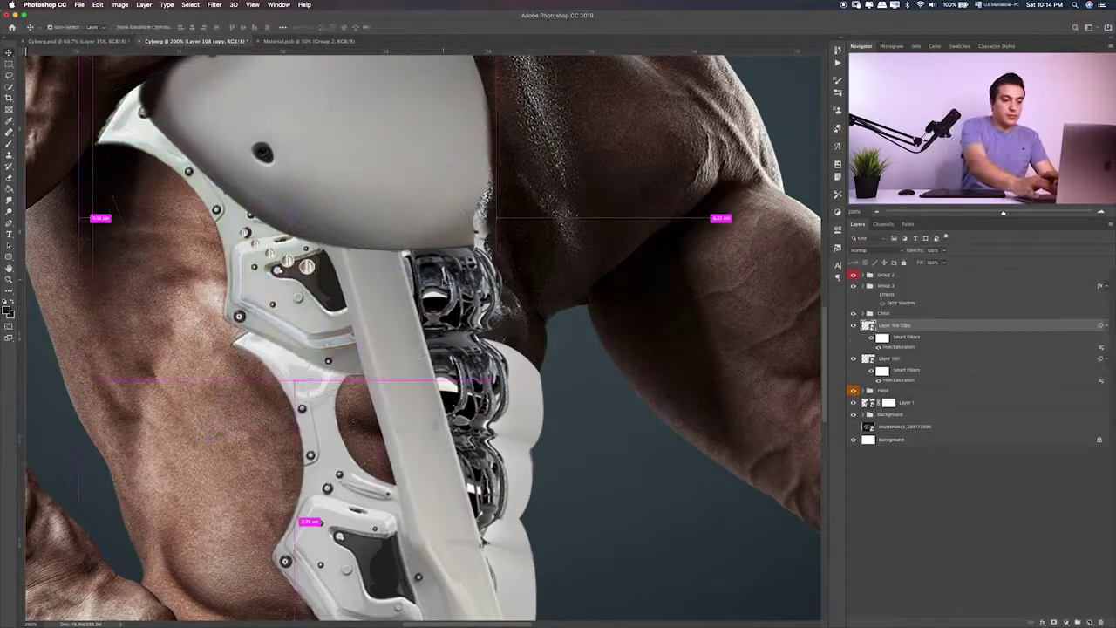
pyautogui.hotkey('ctrl', '[')
# Nudge the shoulder-bracket copy slightly left under the original plate
pyautogui.scroll(-3, 462, 316)
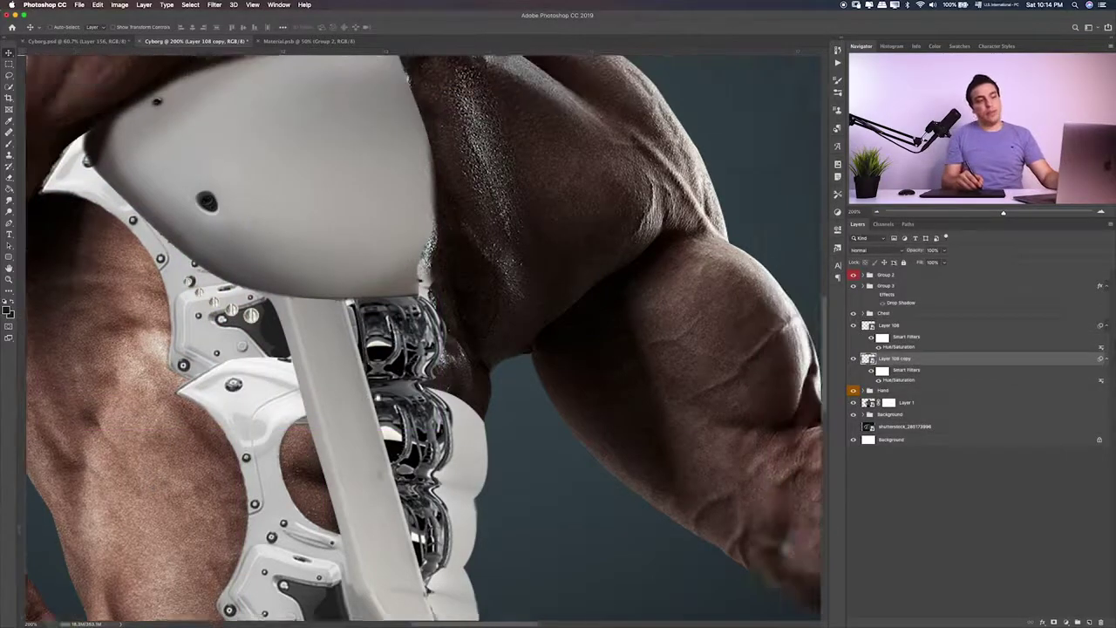
pyautogui.hotkey('ctrl', '0')
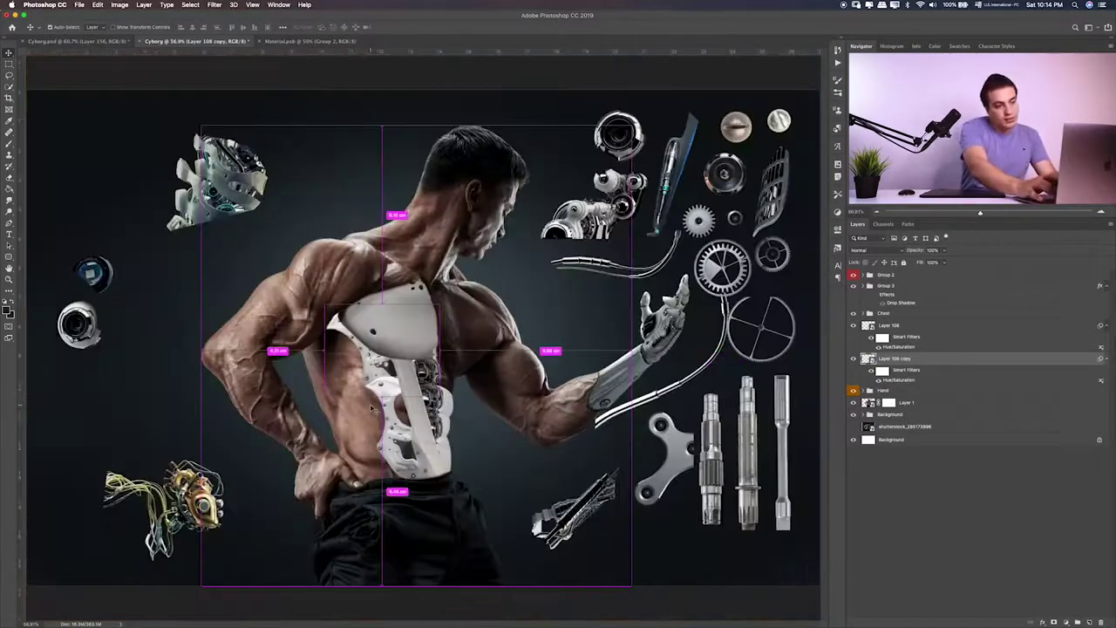
pyautogui.scroll(2, 371, 408)
pyautogui.scroll(2, 371, 408)
pyautogui.scroll(3, 371, 408)
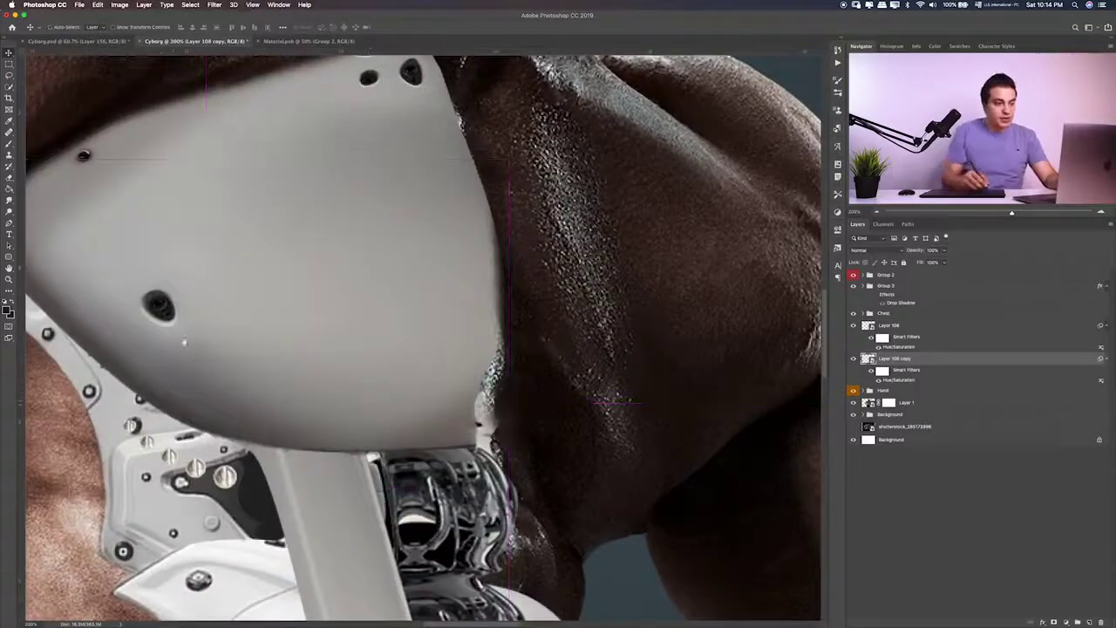
pyautogui.scroll(2, 371, 408)
pyautogui.hscroll(-5, 419, 375)
pyautogui.hscroll(-3, 457, 342)
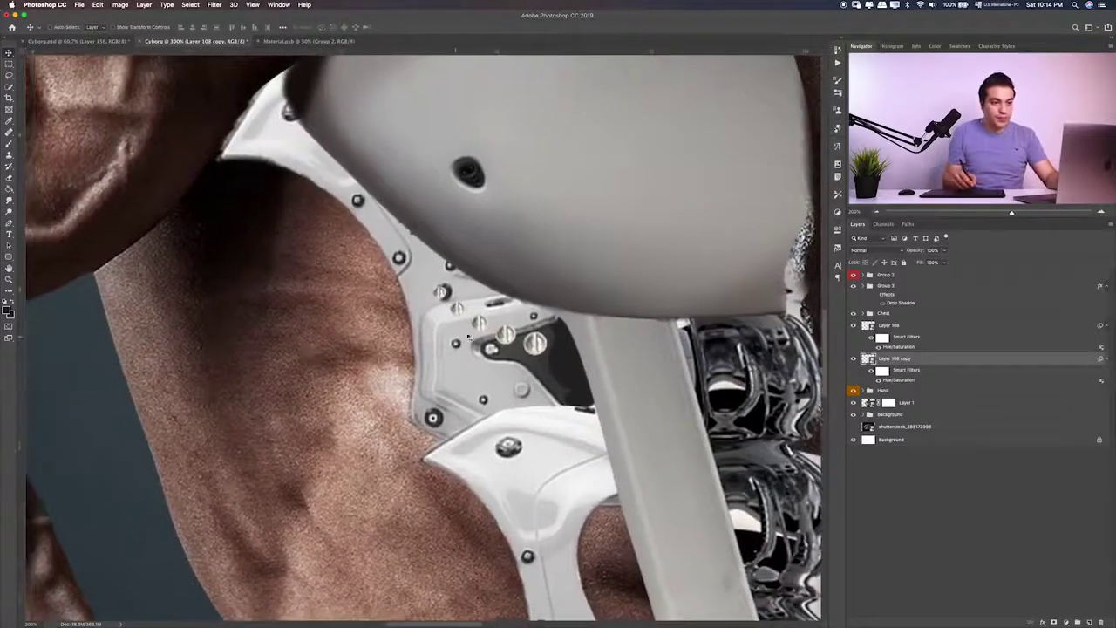
pyautogui.scroll(2, 537, 358)
pyautogui.hscroll(2, 537, 357)
pyautogui.scroll(2, 489, 380)
pyautogui.hscroll(2, 488, 381)
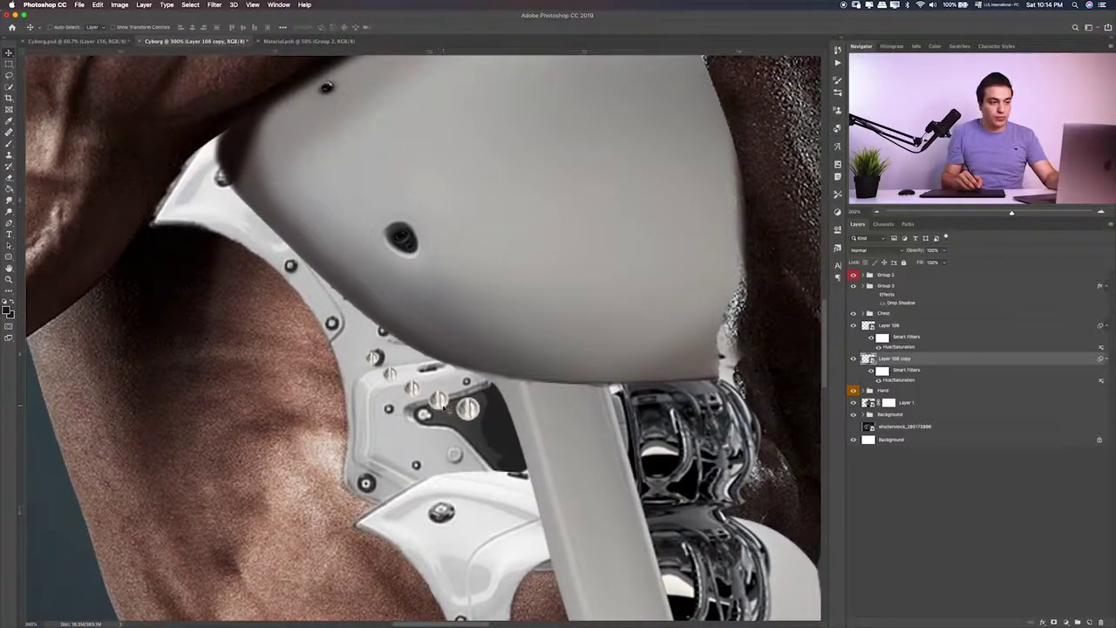
pyautogui.moveTo(443, 408); pyautogui.dragTo(420, 410)
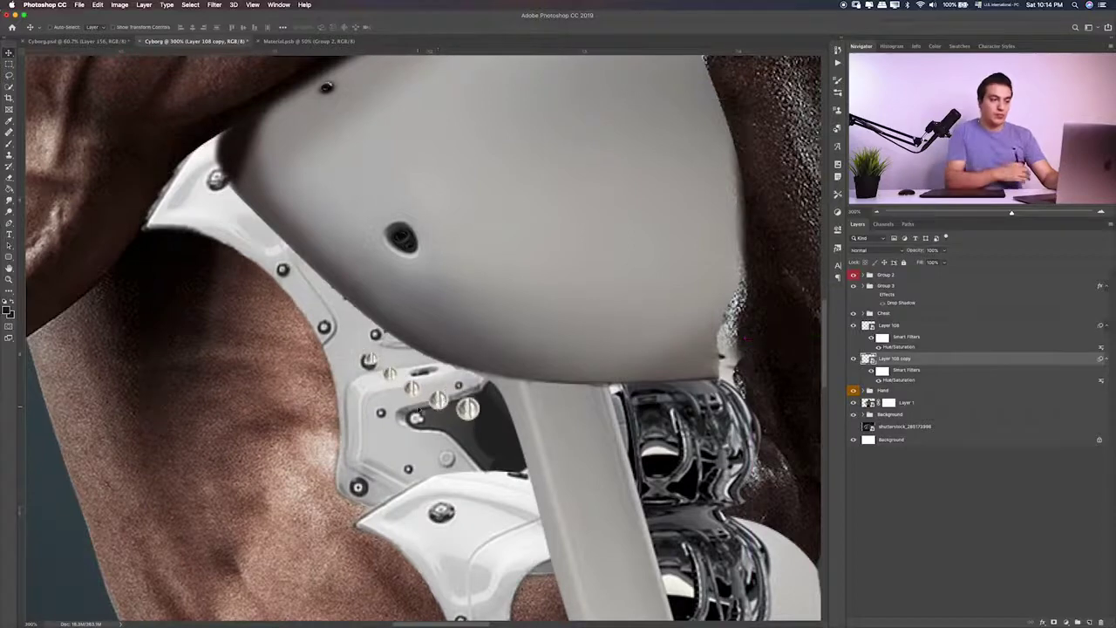
pyautogui.click(917, 286)
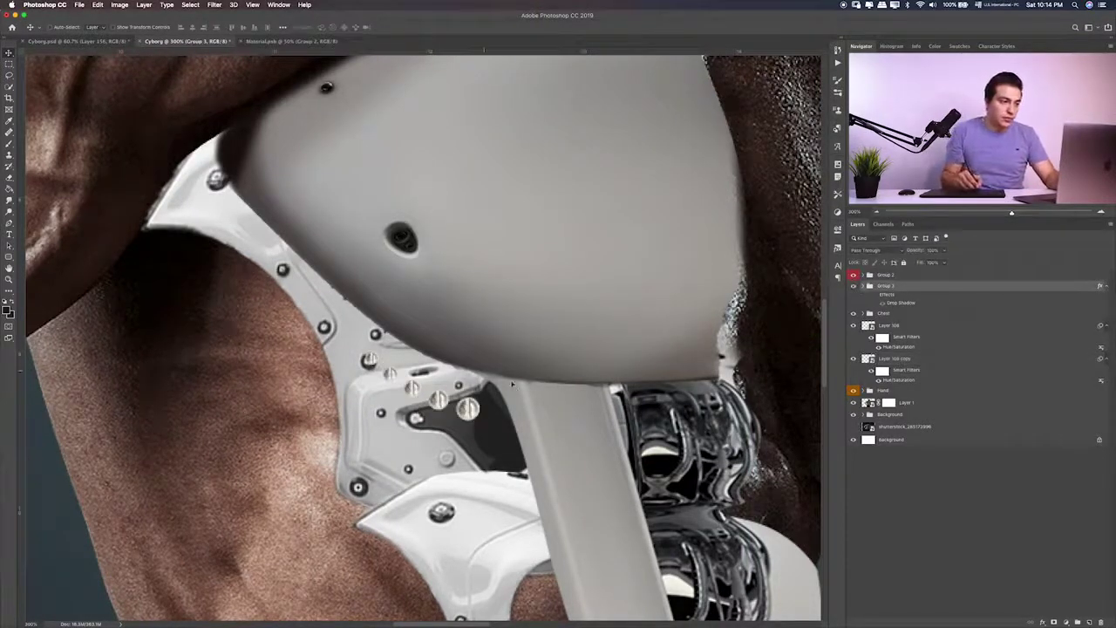
# Move and rotate the Group 3 bolts into a curved row along the bracket's upper edge
pyautogui.moveTo(512, 385); pyautogui.dragTo(363, 306)
pyautogui.hotkey('ctrl', 't')
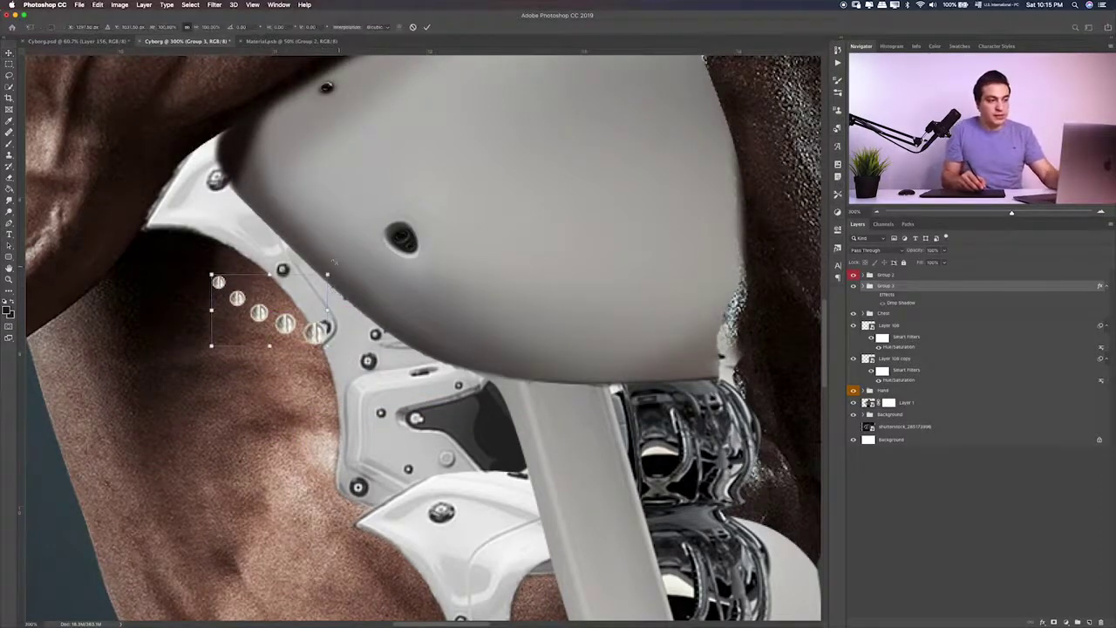
pyautogui.moveTo(333, 262); pyautogui.dragTo(175, 327)
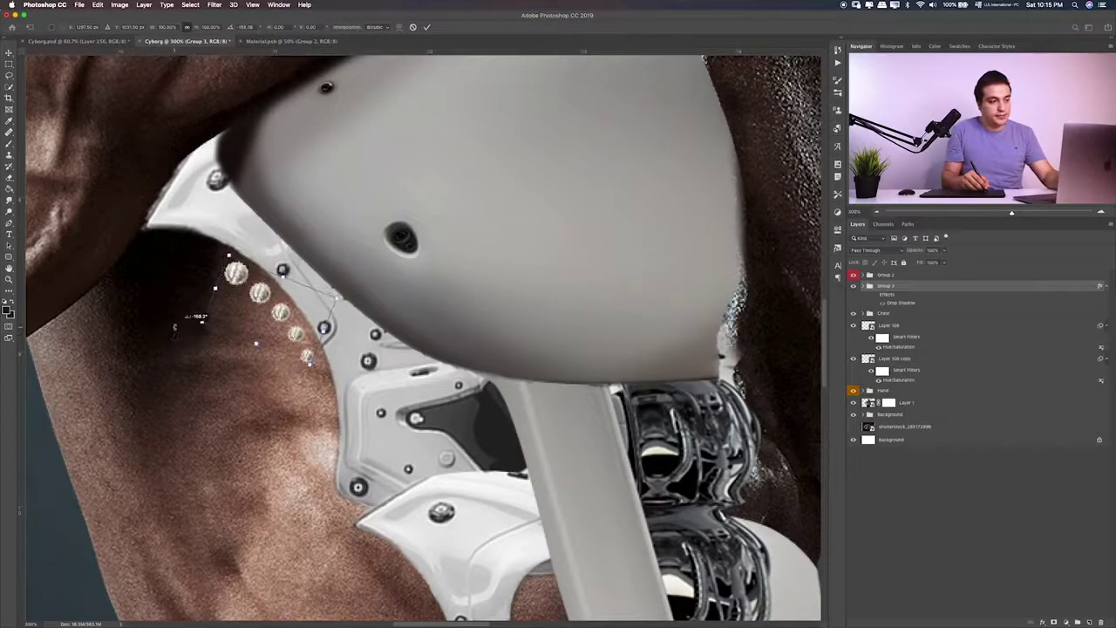
pyautogui.moveTo(253, 314); pyautogui.dragTo(232, 310)
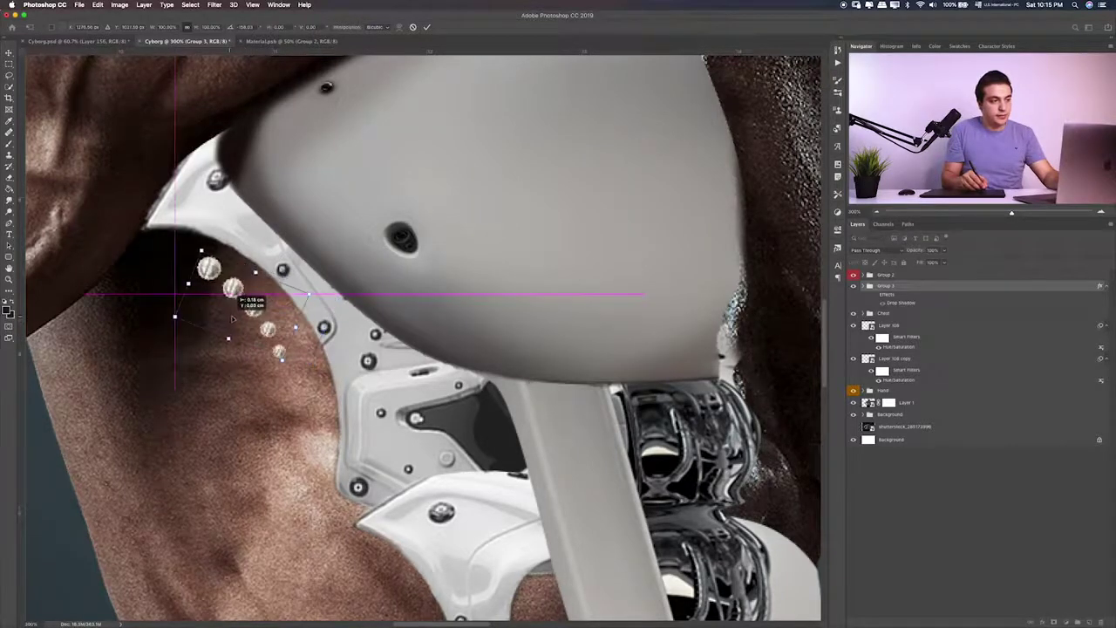
pyautogui.moveTo(316, 288); pyautogui.dragTo(321, 266)
pyautogui.press('Return')
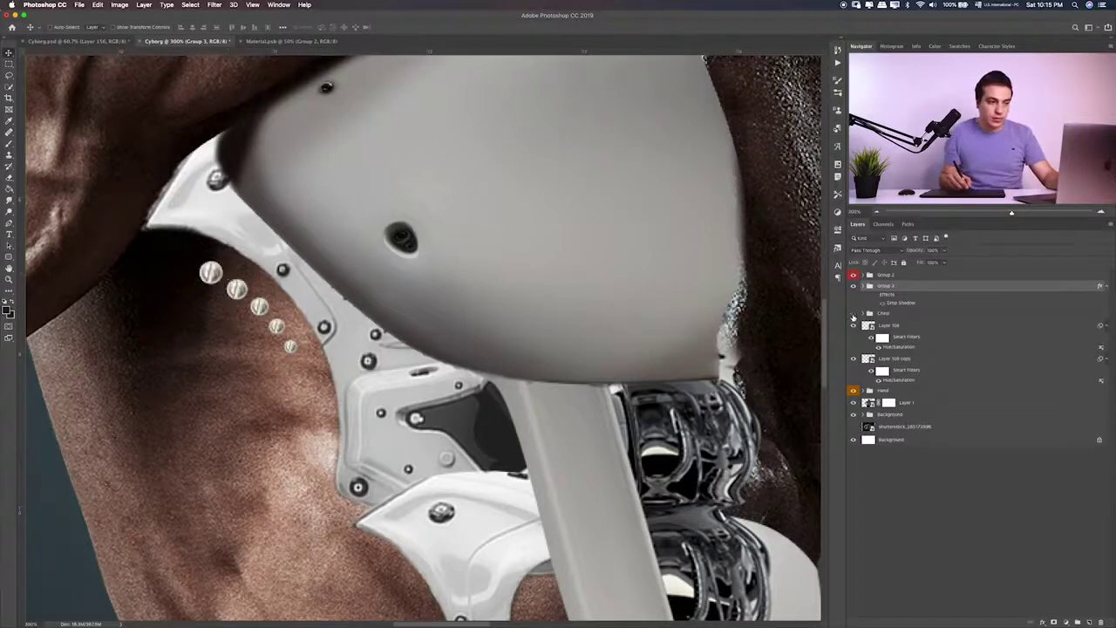
# Check Layer 108's plate by toggling it, then try and undo moving it below its copy
pyautogui.click(853, 314)
pyautogui.click(889, 325)
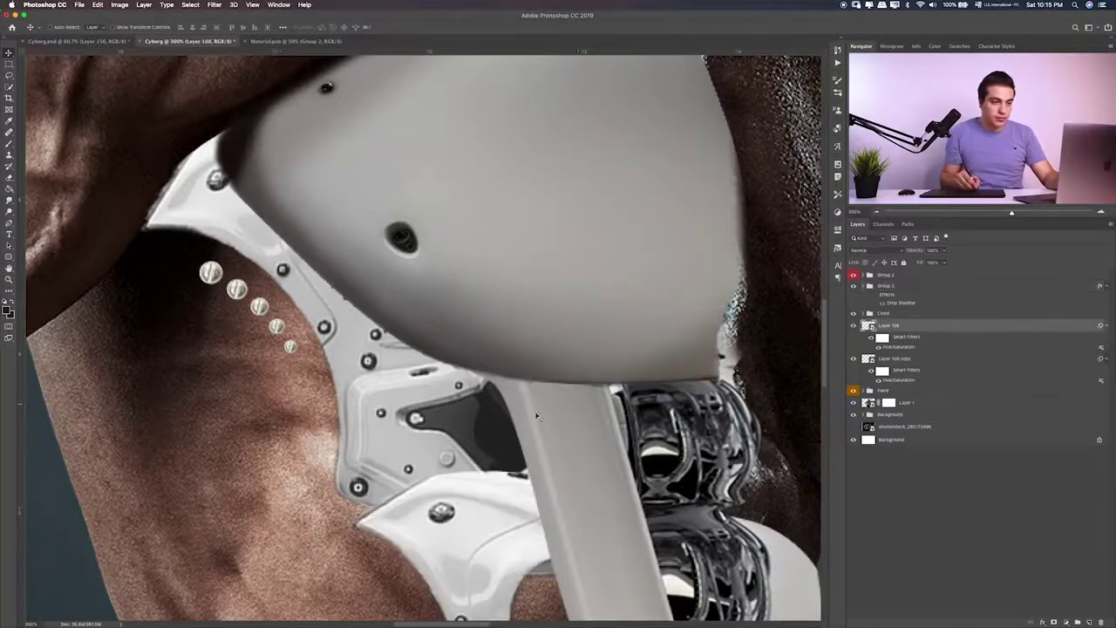
pyautogui.moveTo(621, 464); pyautogui.dragTo(482, 360)
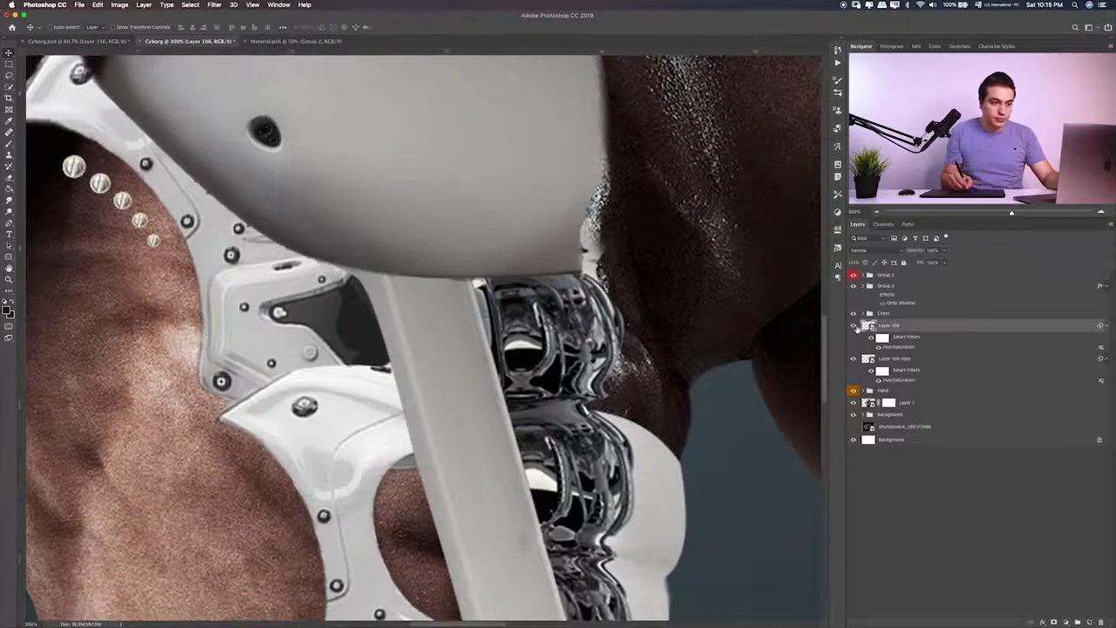
pyautogui.click(854, 326)
pyautogui.click(853, 327)
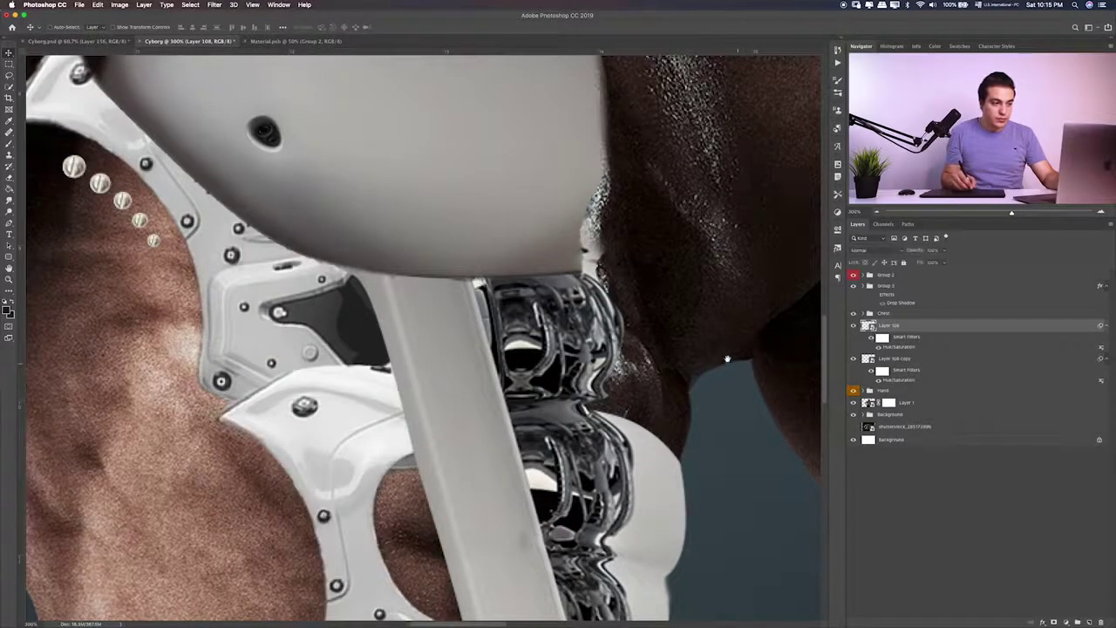
pyautogui.moveTo(727, 359); pyautogui.dragTo(705, 332)
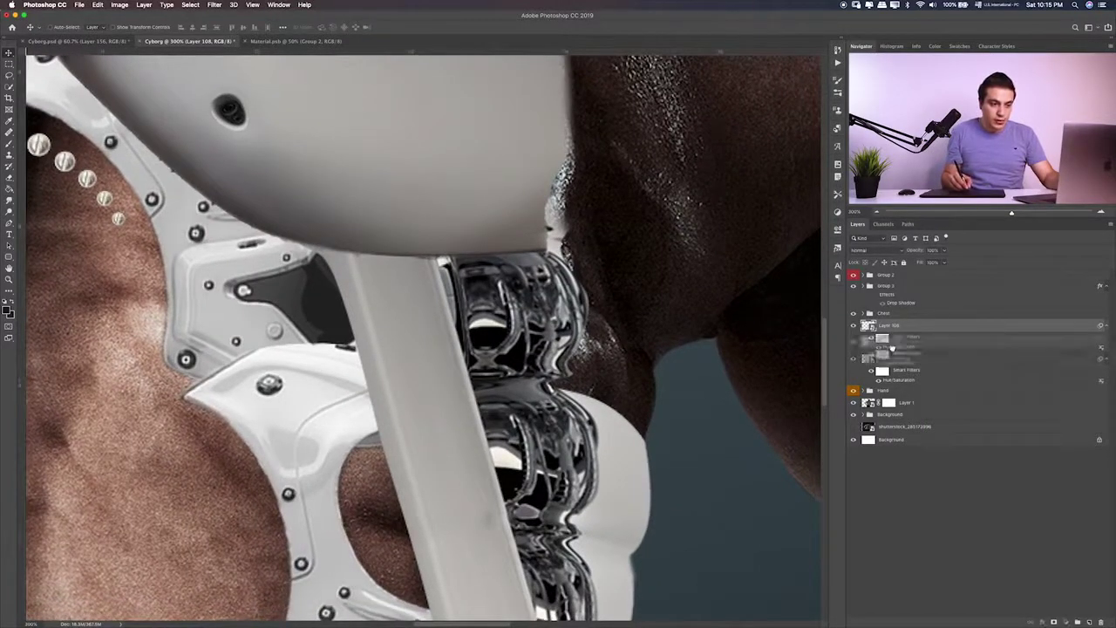
pyautogui.moveTo(890, 333); pyautogui.dragTo(894, 376)
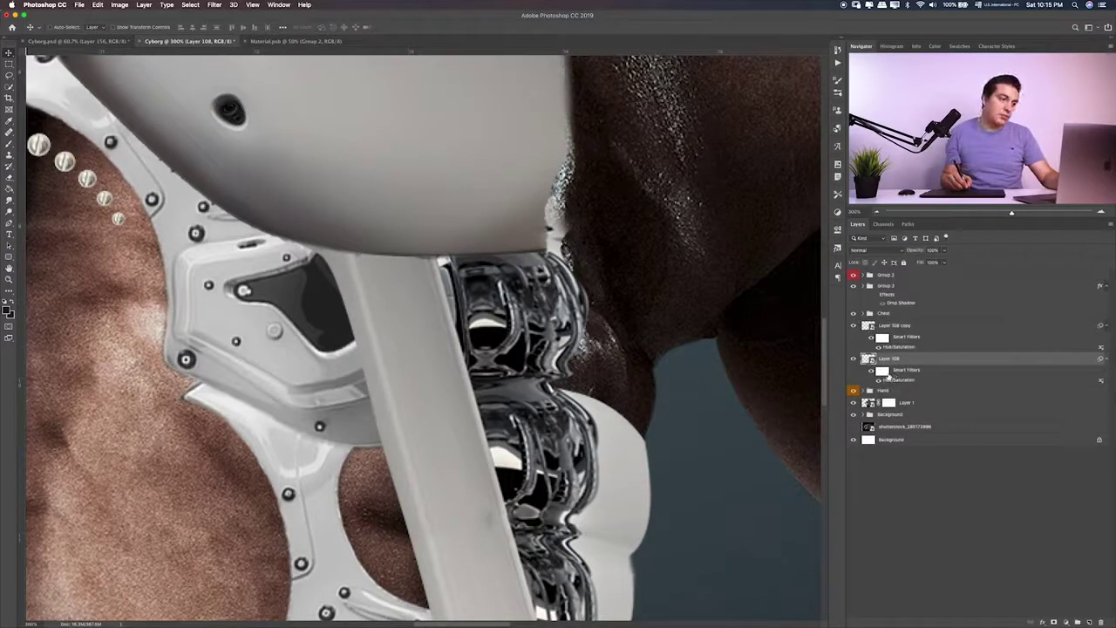
pyautogui.hotkey('ctrl', 'z')
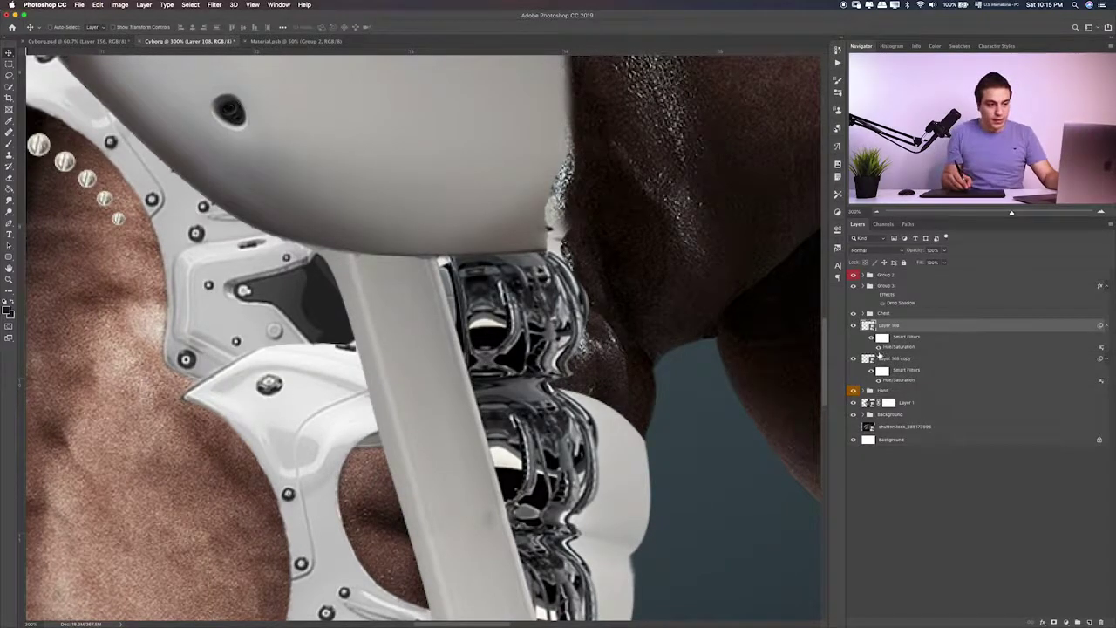
# Mask Layer 108 copy and paint out the stray plate edge near the hole
pyautogui.click(868, 359)
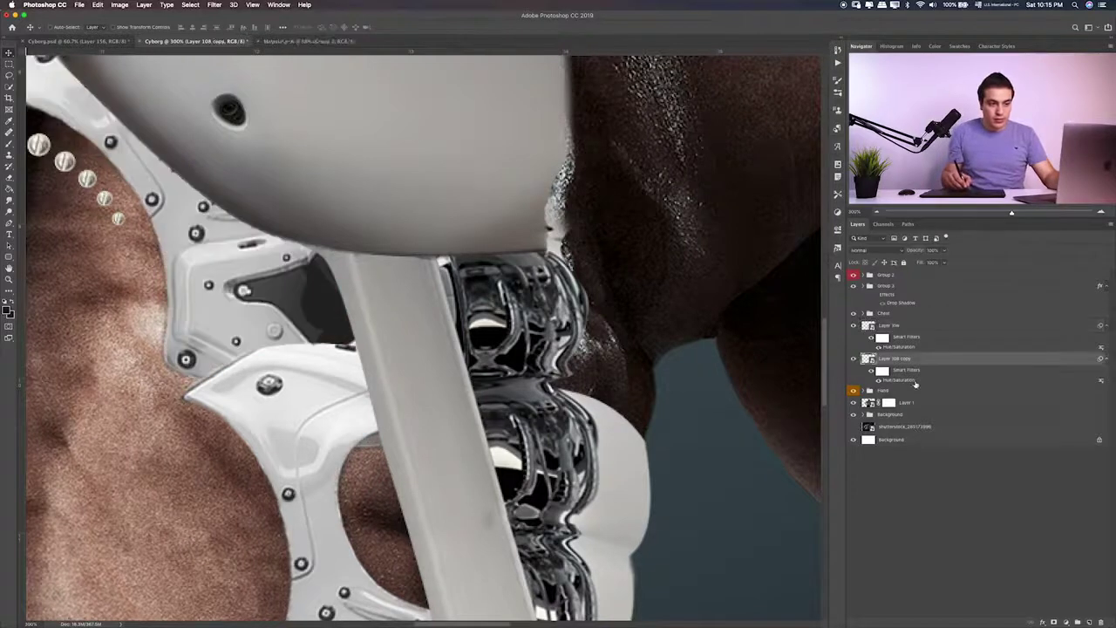
pyautogui.click(1054, 622)
pyautogui.hscroll(-5, 423, 335)
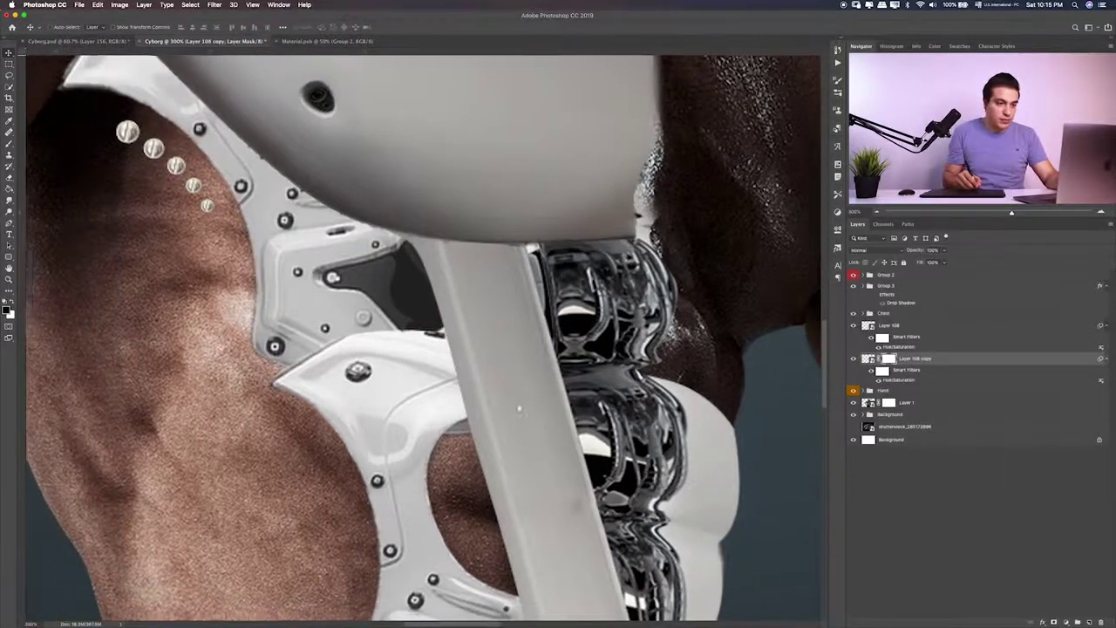
pyautogui.press('b')
pyautogui.moveTo(469, 443); pyautogui.dragTo(481, 431)
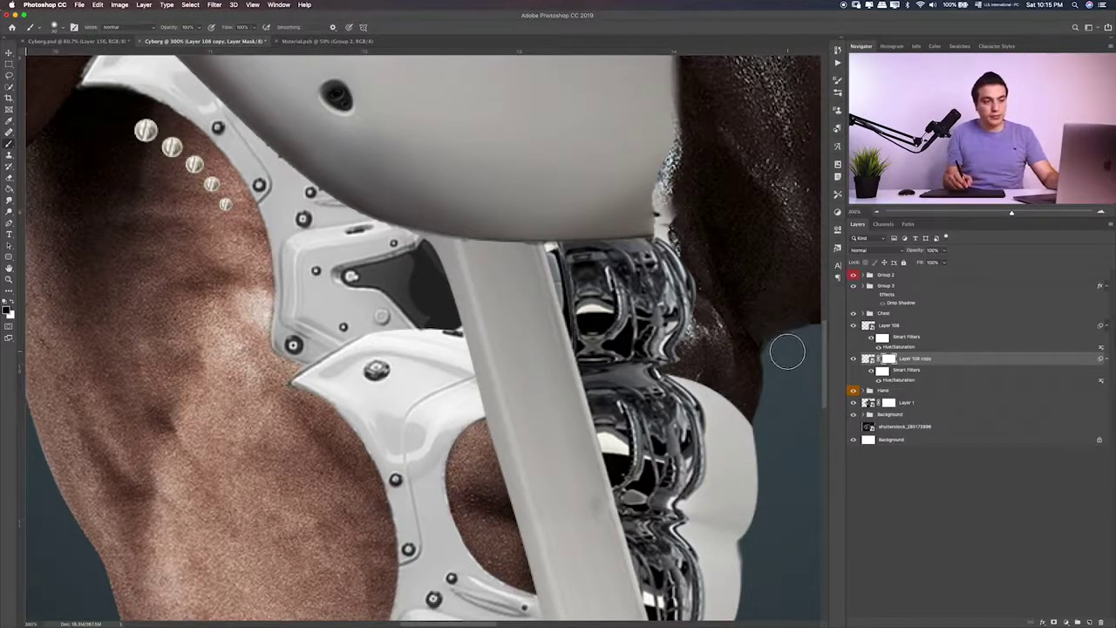
# Mask Layer 108, paint out the sliver near the dark gap, then compare both plates
pyautogui.hotkey('alt', ']')
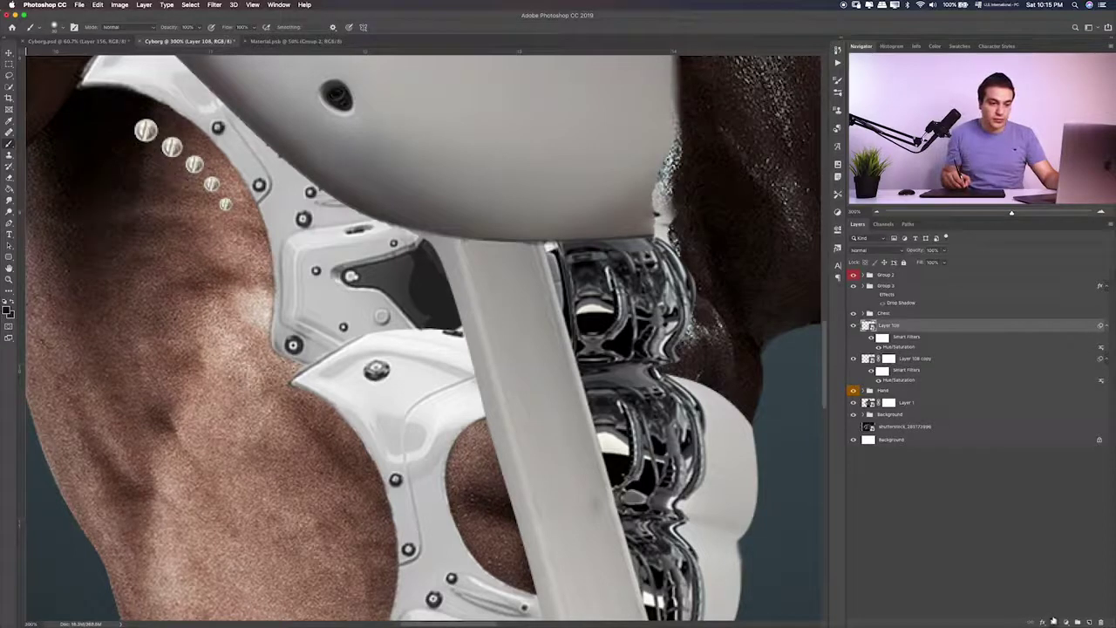
pyautogui.click(1054, 621)
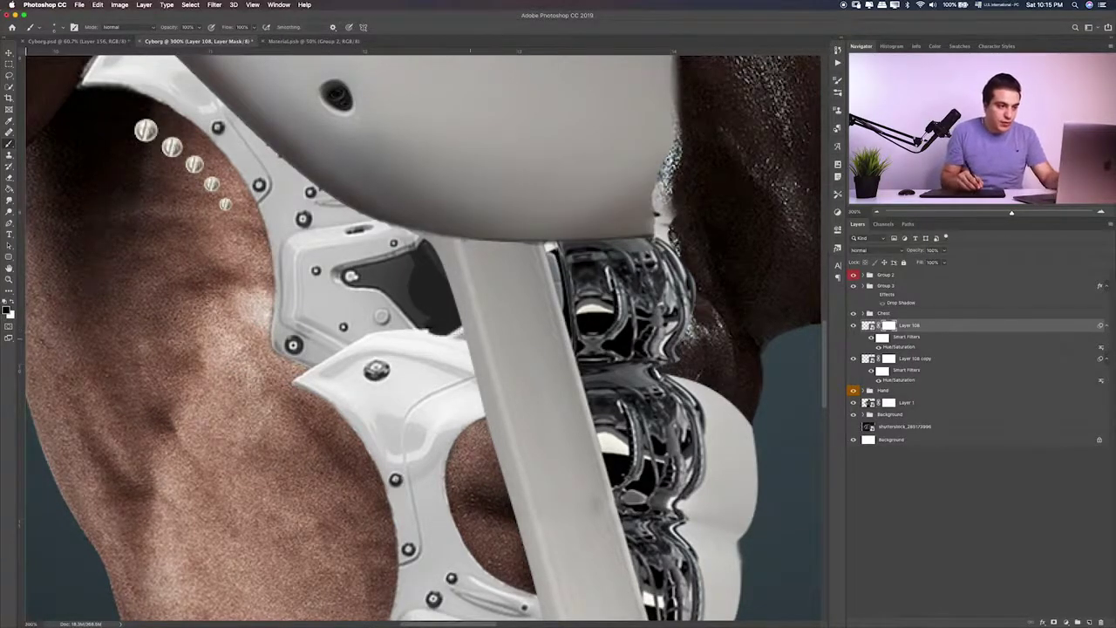
pyautogui.moveTo(397, 333); pyautogui.dragTo(441, 342)
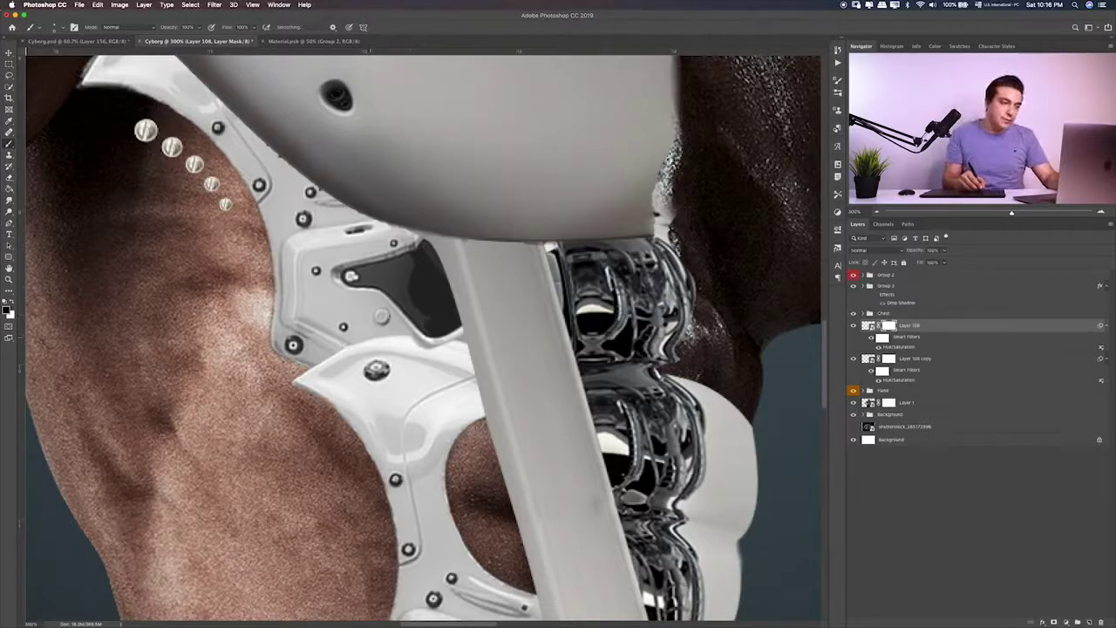
pyautogui.scroll(-2, 334, 363)
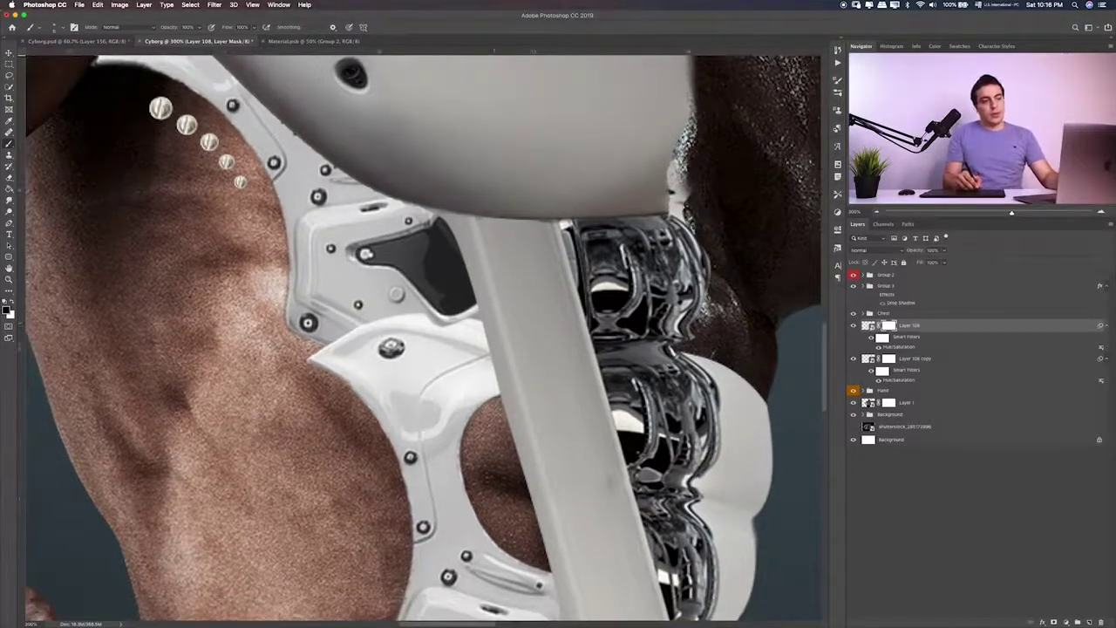
pyautogui.hotkey('ctrl', '0')
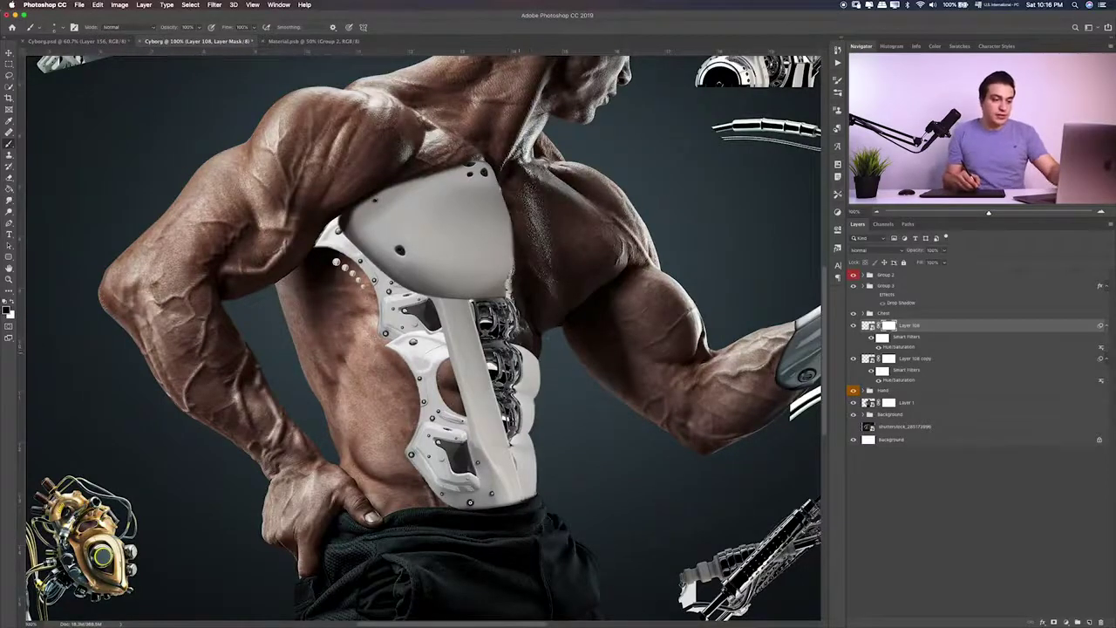
pyautogui.hotkey('ctrl', '1')
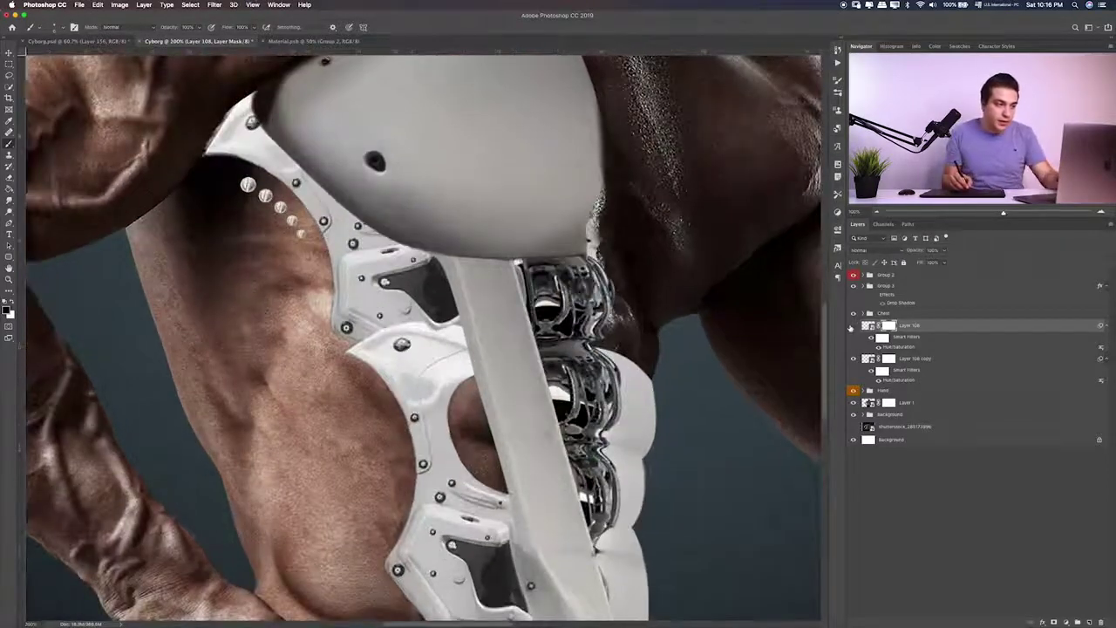
pyautogui.click(853, 325)
pyautogui.click(853, 325)
pyautogui.click(853, 358)
# Check Layer 108's layer style and toggle the upper and lower plates to compare
pyautogui.click(853, 358)
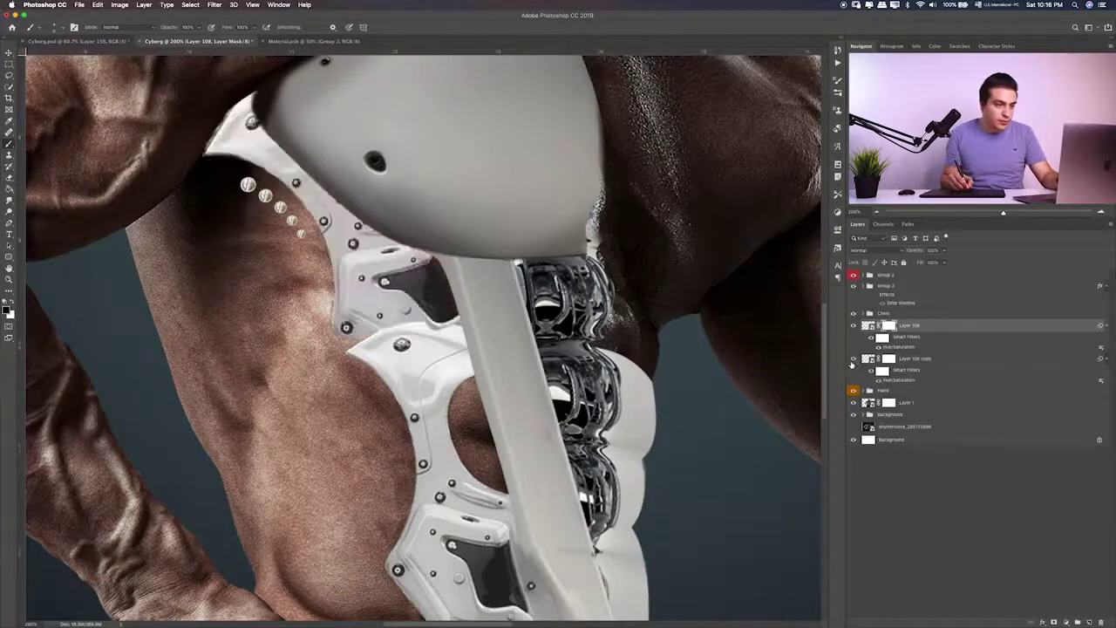
pyautogui.doubleClick(869, 328)
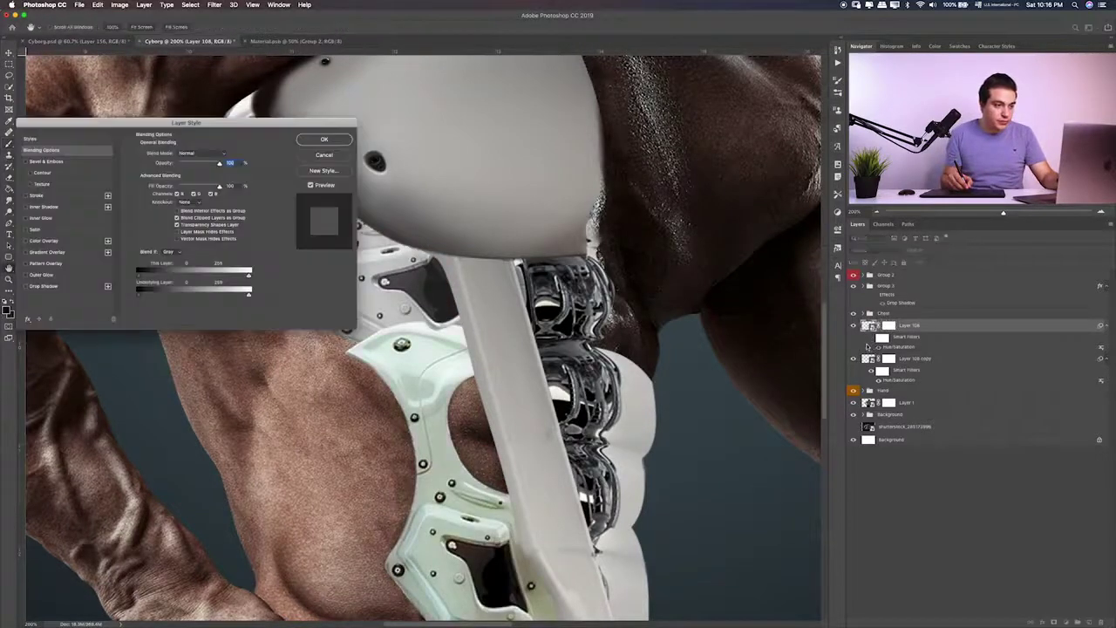
pyautogui.press('Escape')
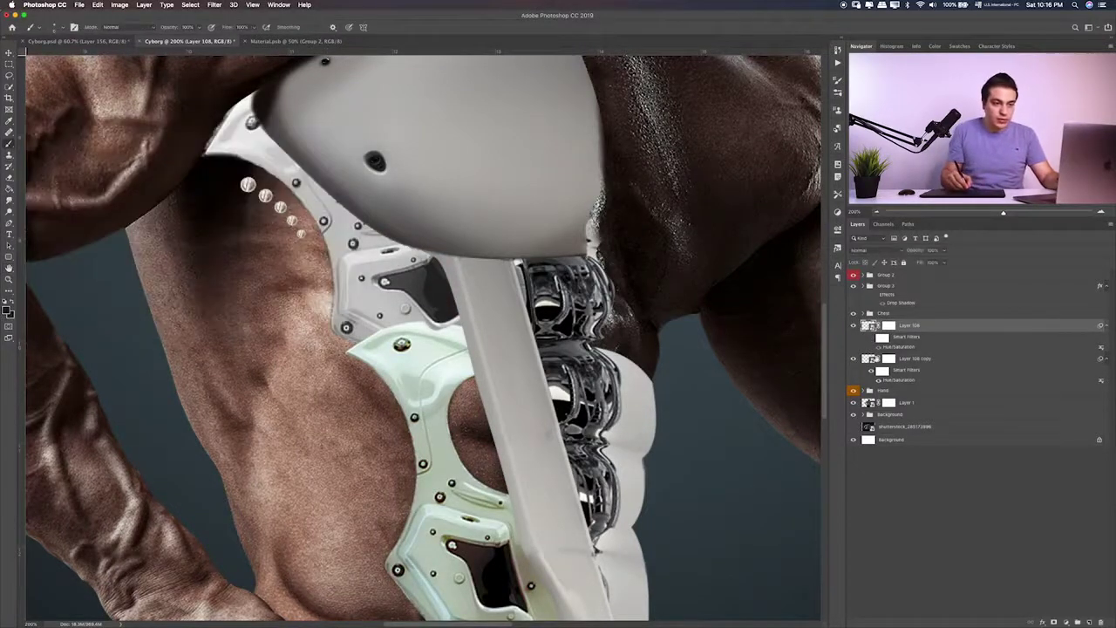
pyautogui.click(853, 325)
pyautogui.click(853, 326)
pyautogui.click(854, 358)
pyautogui.click(853, 359)
# Add a new layer above Layer 108 copy and clip it to that plate
pyautogui.click(907, 364)
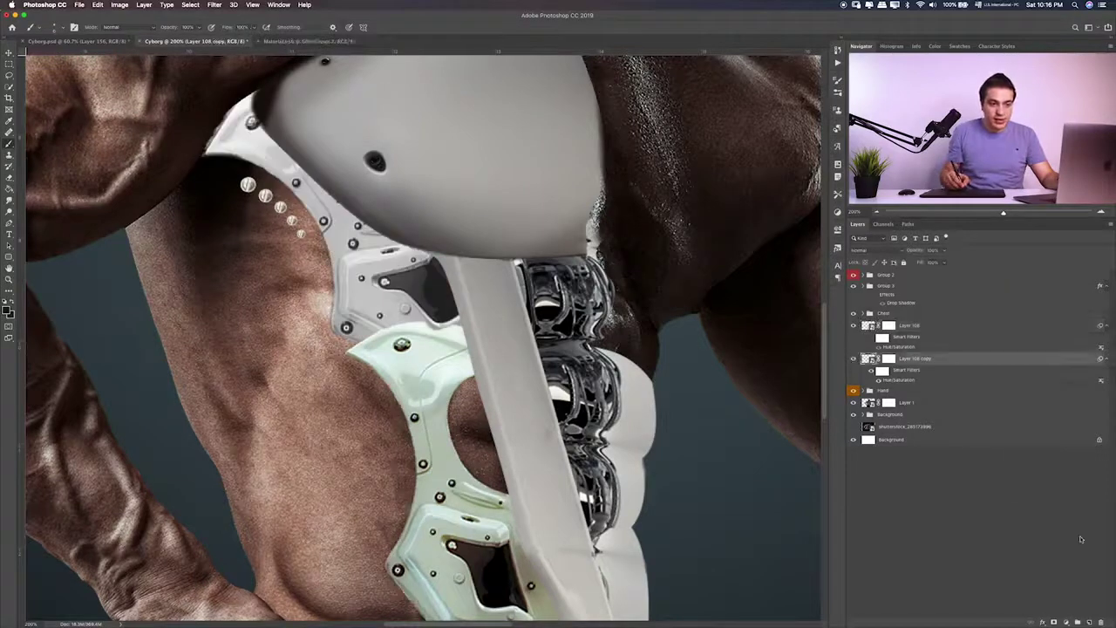
pyautogui.click(1089, 622)
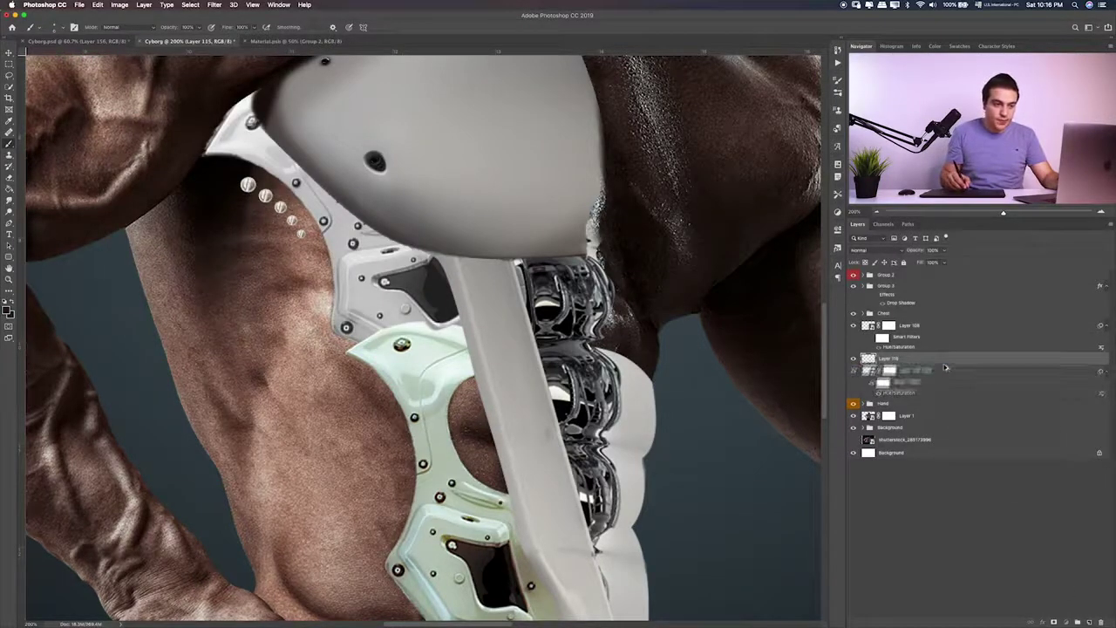
pyautogui.moveTo(943, 371); pyautogui.dragTo(939, 365)
pyautogui.keyDown('alt'); pyautogui.click(939, 366); pyautogui.keyUp('alt')
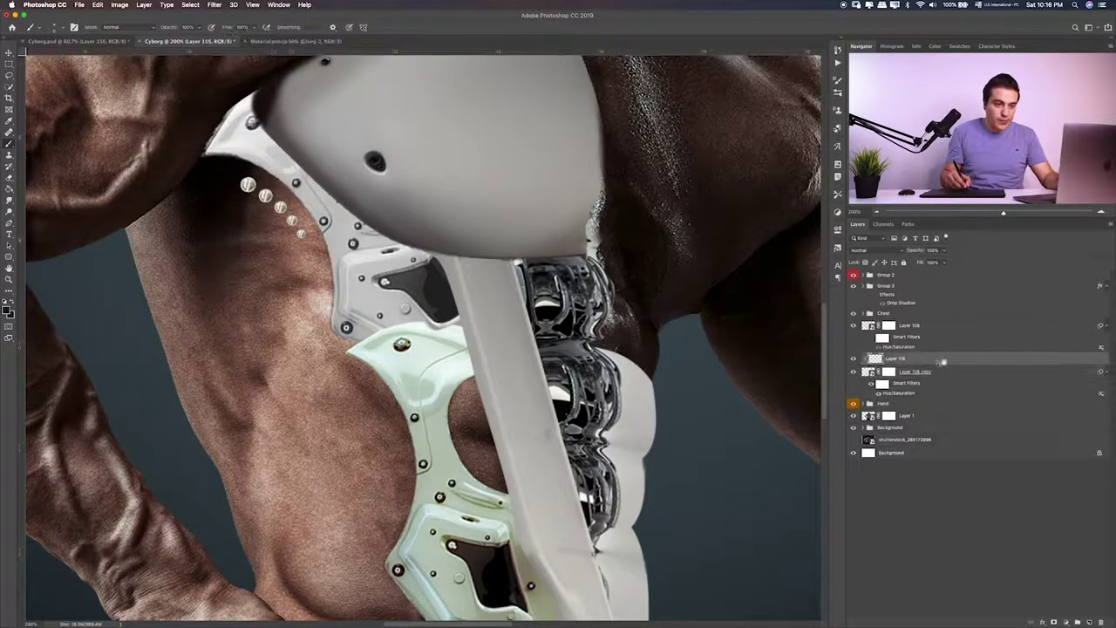
pyautogui.scroll(2, 233, 116)
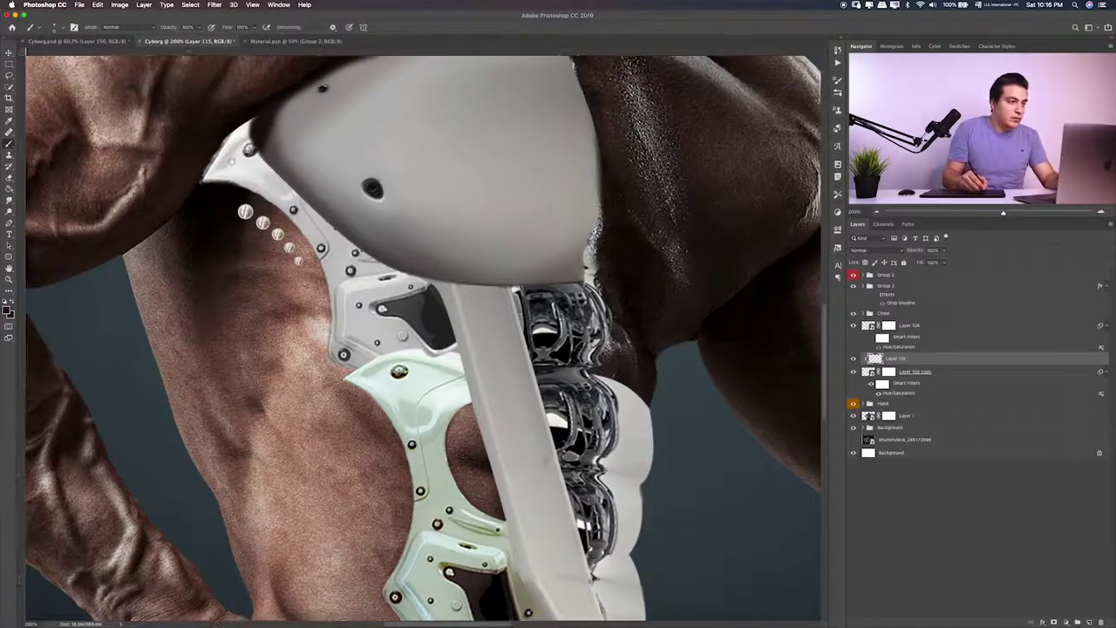
pyautogui.scroll(2, 236, 149)
# Make Layer 115 the active paint layer with an enlarged brush
pyautogui.click(892, 372)
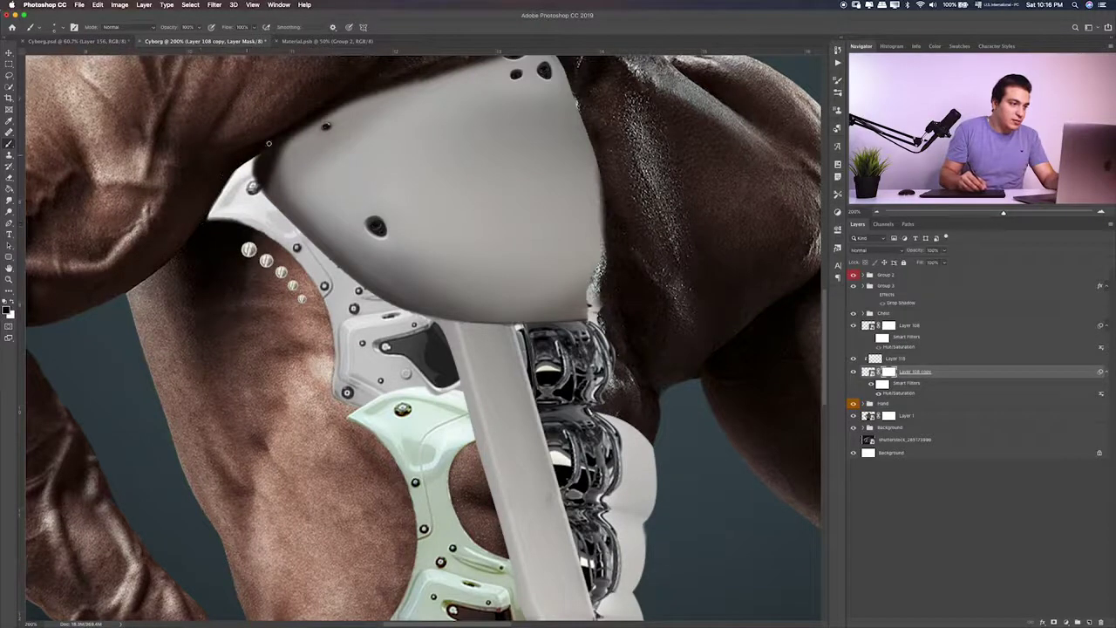
pyautogui.click(930, 360)
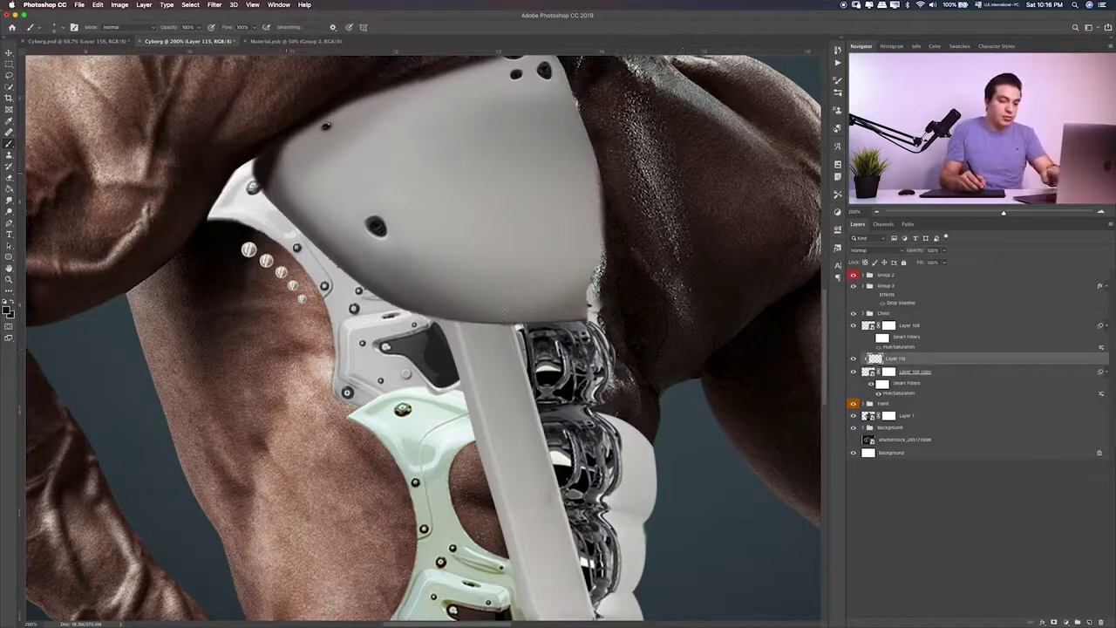
pyautogui.press(']')
pyautogui.press(']')
pyautogui.press(']')
pyautogui.press('v')
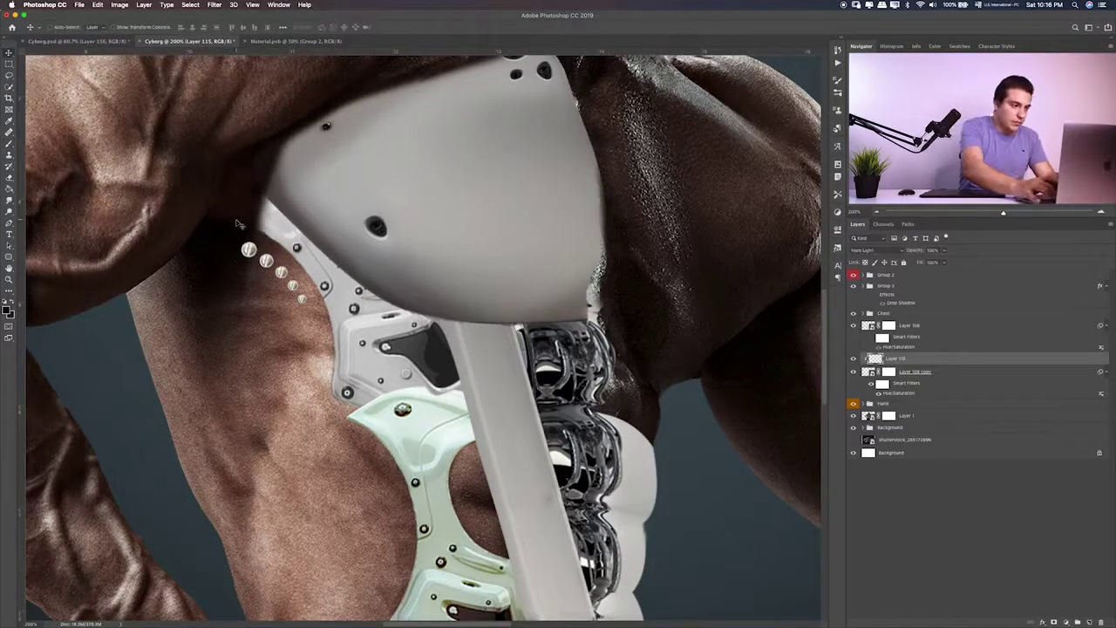
pyautogui.click(877, 250)
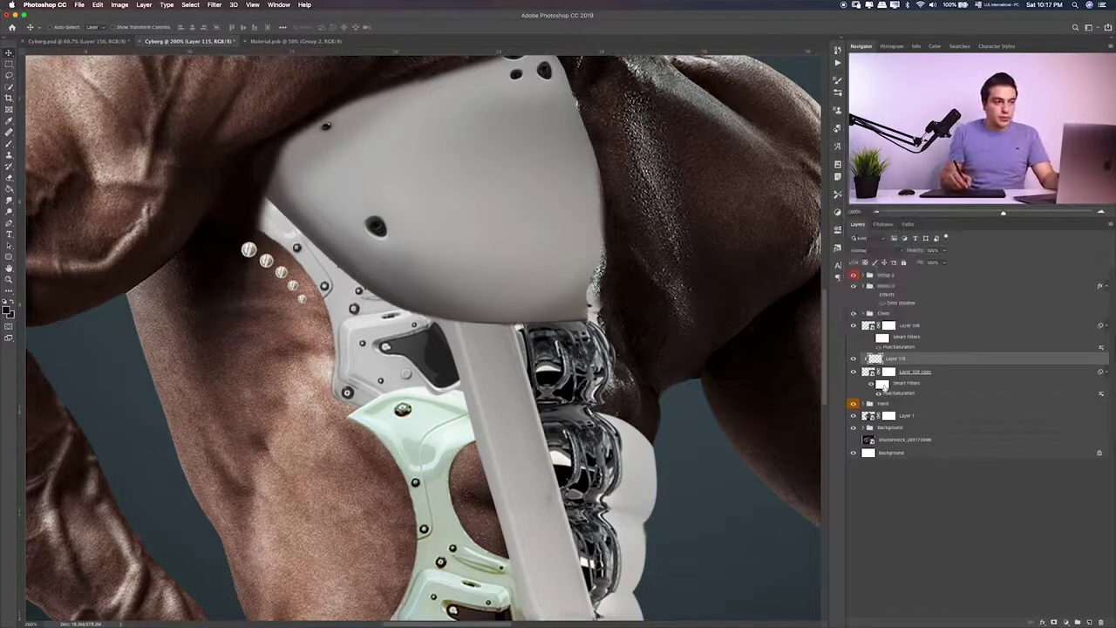
# Add a new Layer 116 above Layer 108 copy and pick the brush
pyautogui.click(898, 371)
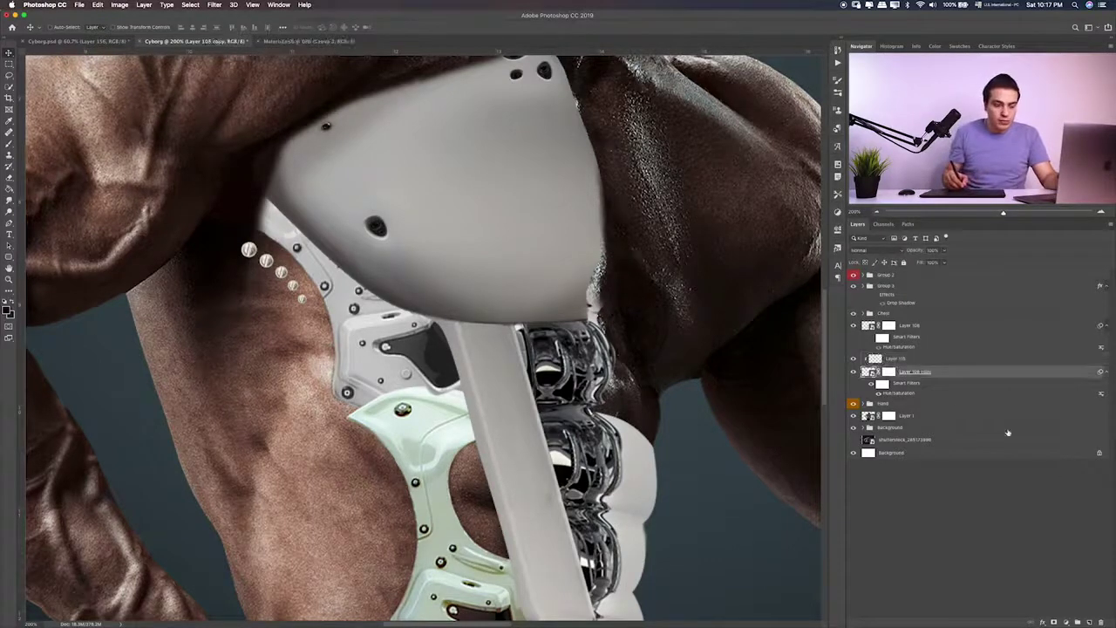
pyautogui.click(1089, 621)
pyautogui.press('b')
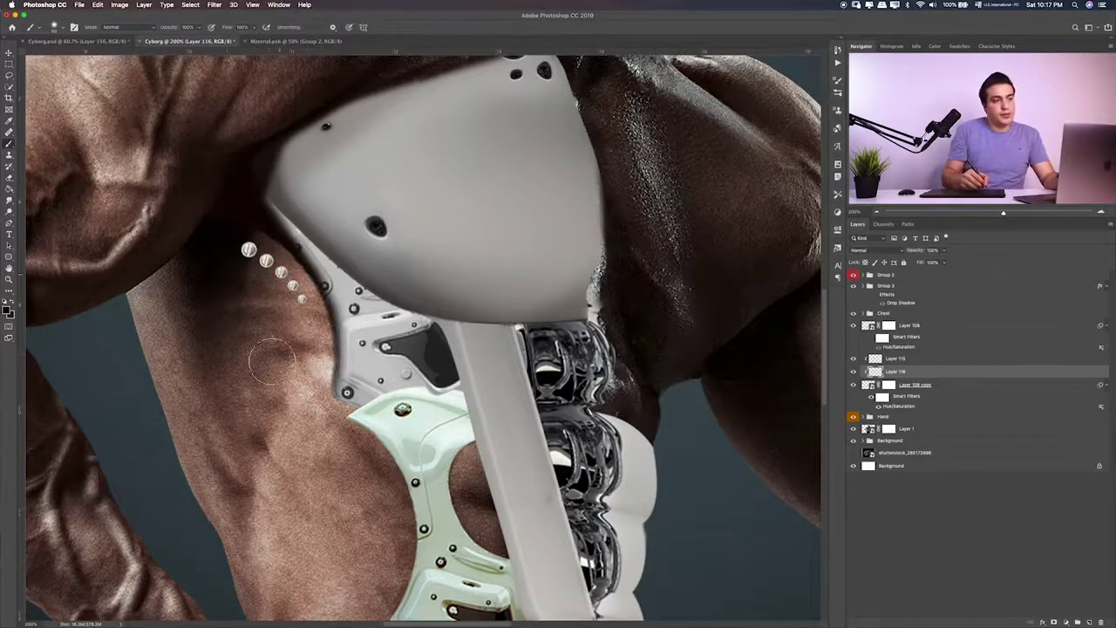
pyautogui.press('v')
# Blend Layer 116 in Hard Light at 64% opacity
pyautogui.hotkey('shift', '+')
pyautogui.hotkey('shift', '+')
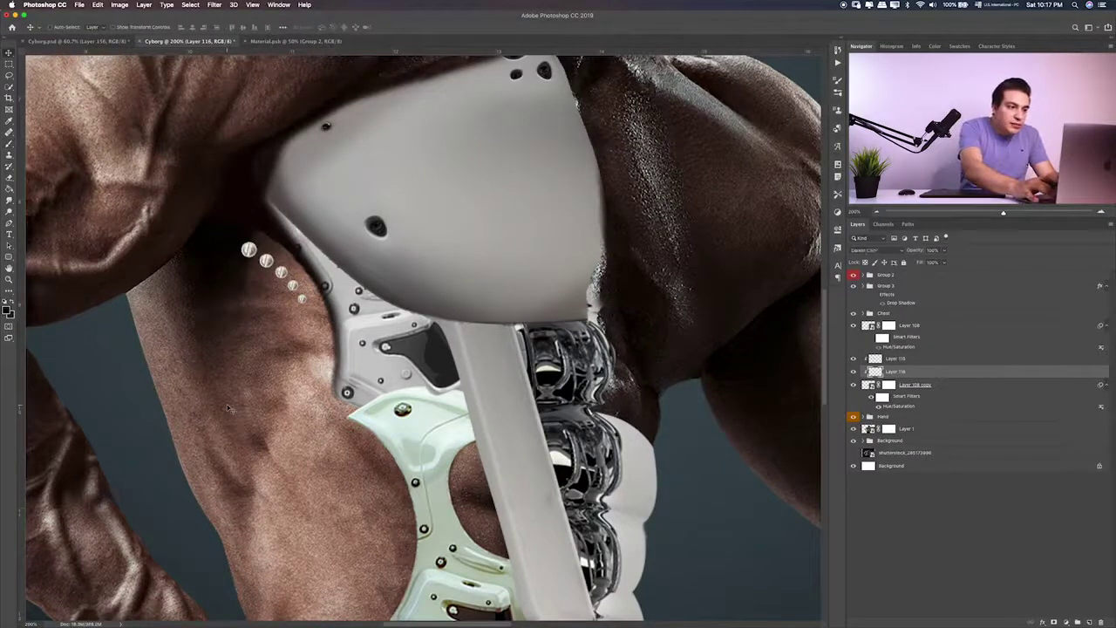
pyautogui.hotkey('shift', '+')
pyautogui.hotkey('shift', '+')
pyautogui.hotkey('shift', '+')
pyautogui.hotkey('shift', '+')
pyautogui.hotkey('shift', '+')
pyautogui.hotkey('shift', '+')
pyautogui.hotkey('shift', '+')
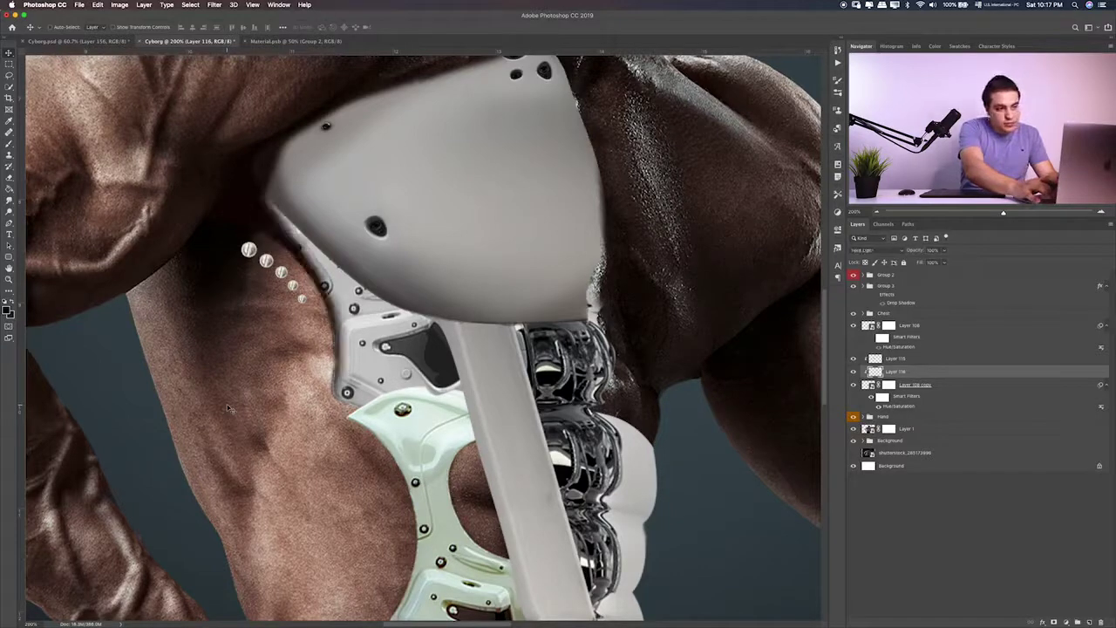
pyautogui.hotkey('shift', '+')
pyautogui.hotkey('shift', '-')
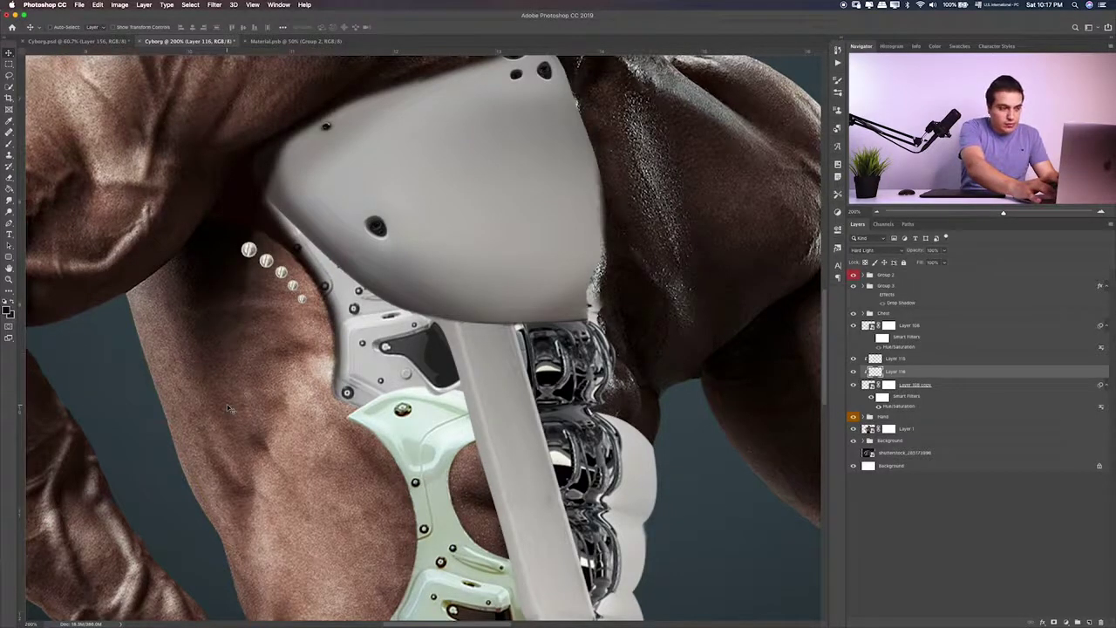
pyautogui.hotkey('shift', '+')
pyautogui.hotkey('shift', '+')
pyautogui.hotkey('shift', '+')
pyautogui.hotkey('shift', '+')
pyautogui.hotkey('shift', '+')
pyautogui.hotkey('shift', '+')
pyautogui.hotkey('shift', '+')
pyautogui.hotkey('shift', '+')
pyautogui.hotkey('shift', '+')
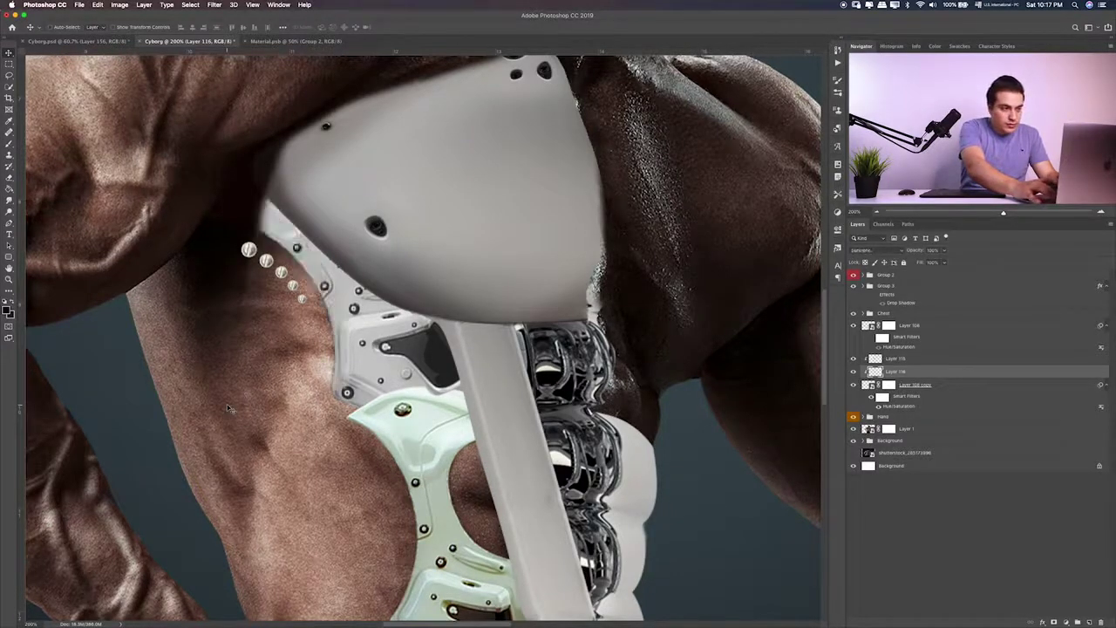
pyautogui.hotkey('shift', '+')
pyautogui.hotkey('shift', '+')
pyautogui.hotkey('shift', '+')
pyautogui.hotkey('shift', '+')
pyautogui.hotkey('shift', '+')
pyautogui.hotkey('shift', '+')
pyautogui.hotkey('shift', '+')
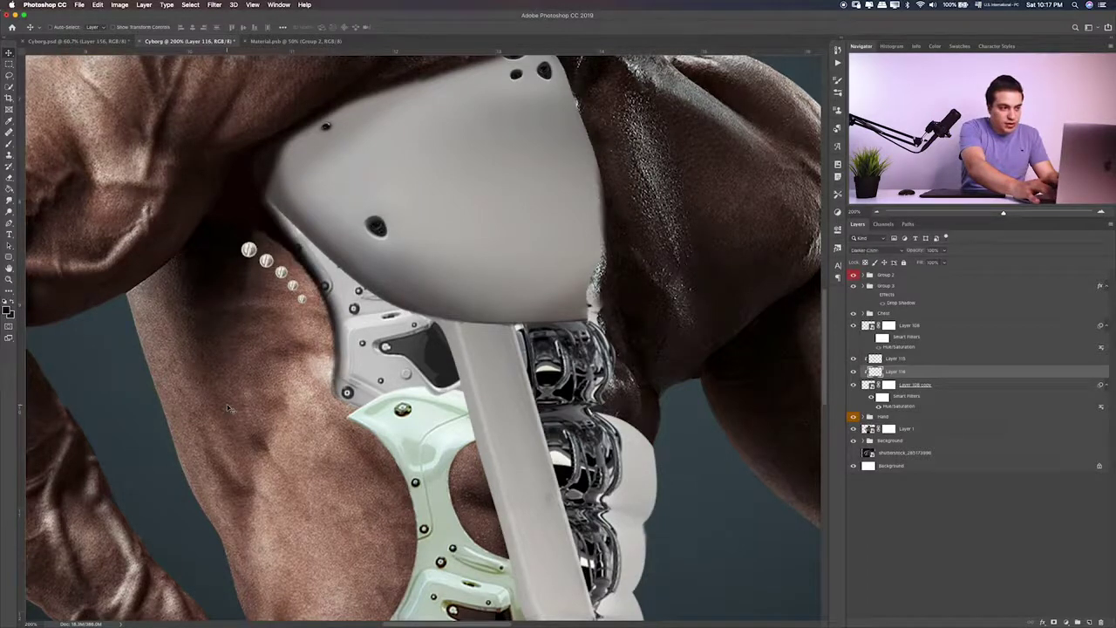
pyautogui.hotkey('shift', '+')
pyautogui.hotkey('shift', '+')
pyautogui.hotkey('shift', '+')
pyautogui.hotkey('shift', '+')
pyautogui.hotkey('shift', '+')
pyautogui.hotkey('shift', '+')
pyautogui.hotkey('shift', '+')
pyautogui.hotkey('shift', '+')
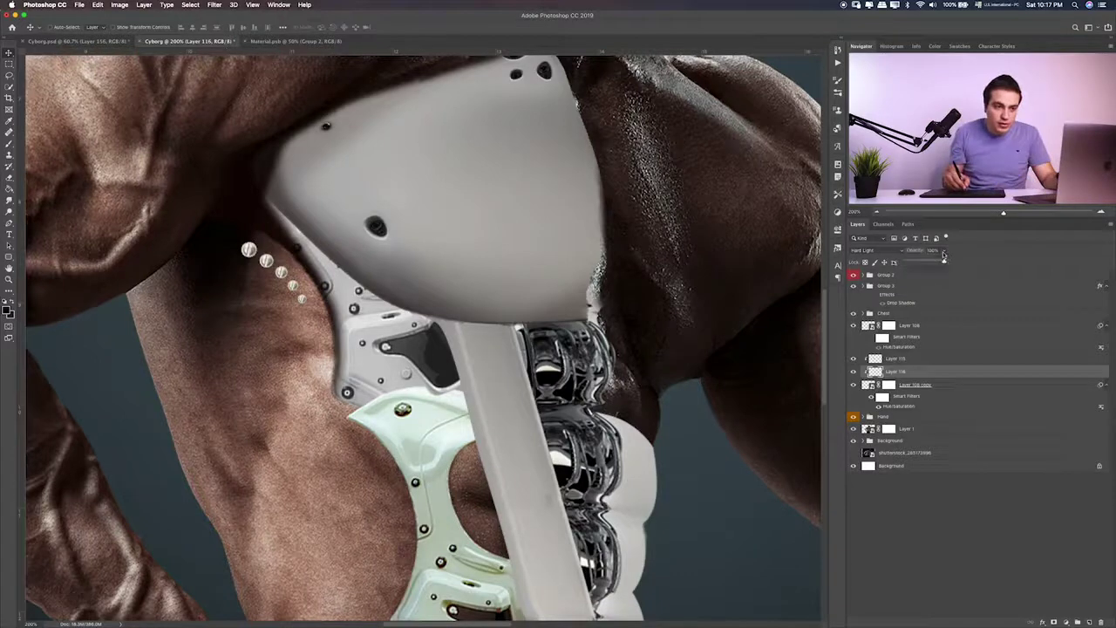
pyautogui.moveTo(927, 263); pyautogui.dragTo(930, 263)
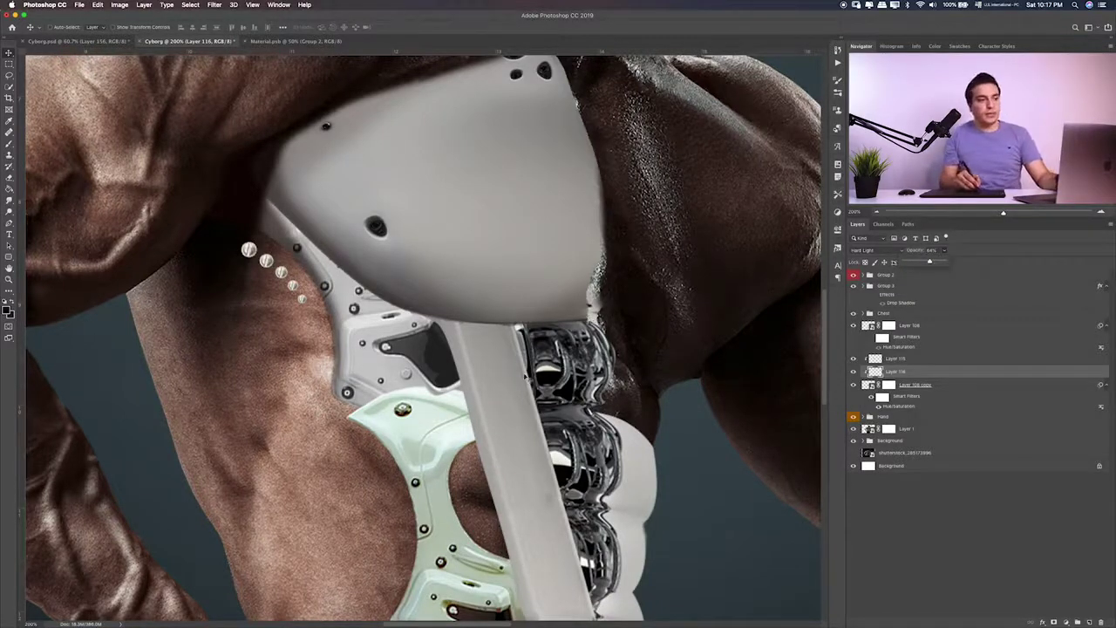
pyautogui.click(855, 276)
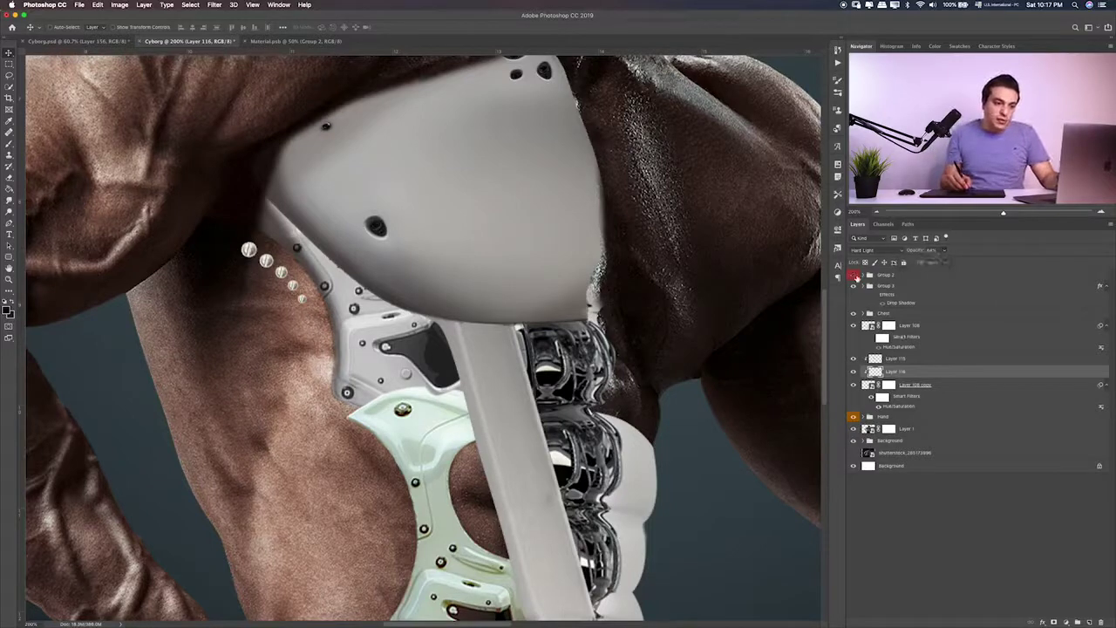
# Toggle Group 3's visibility to check its rivets, then select it
pyautogui.click(854, 286)
pyautogui.click(854, 287)
pyautogui.click(907, 286)
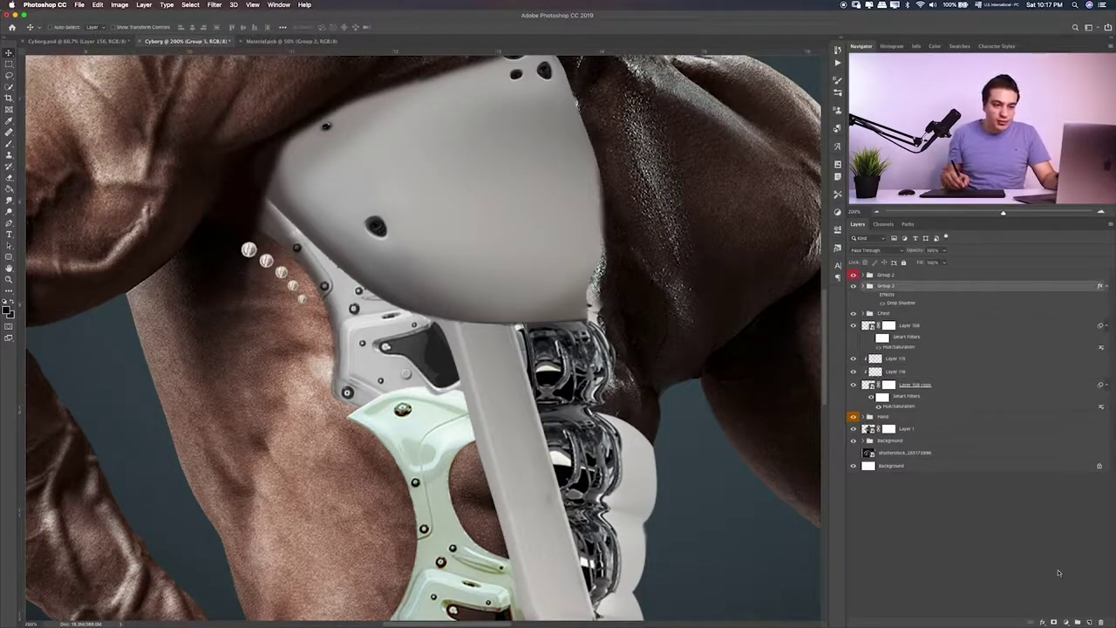
# Add Layer 117 clipped to Group 3, then Layer 118 with dark paint over the upper rivets
pyautogui.click(1089, 623)
pyautogui.keyDown('alt'); pyautogui.click(913, 290); pyautogui.keyUp('alt')
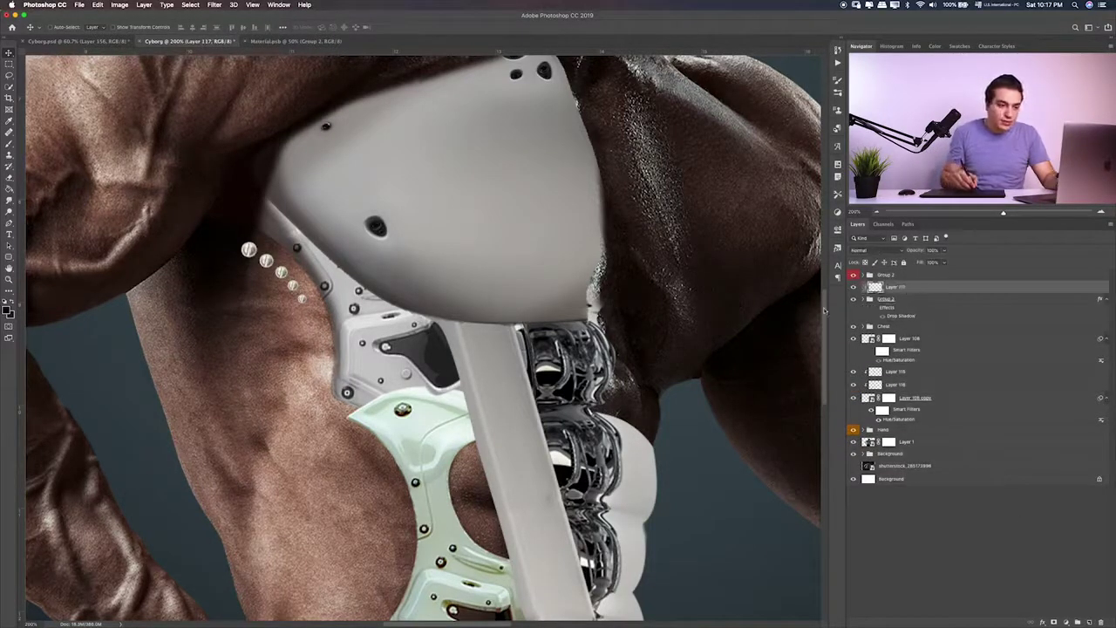
pyautogui.press('b')
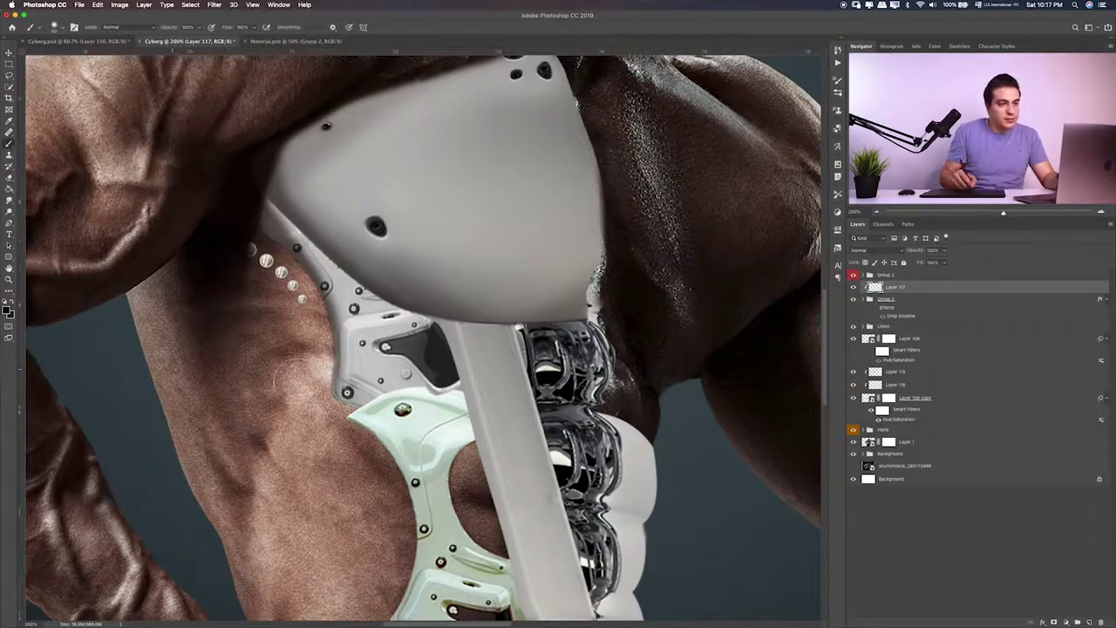
pyautogui.hotkey('ctrl', 'shift', 'alt', 'n')
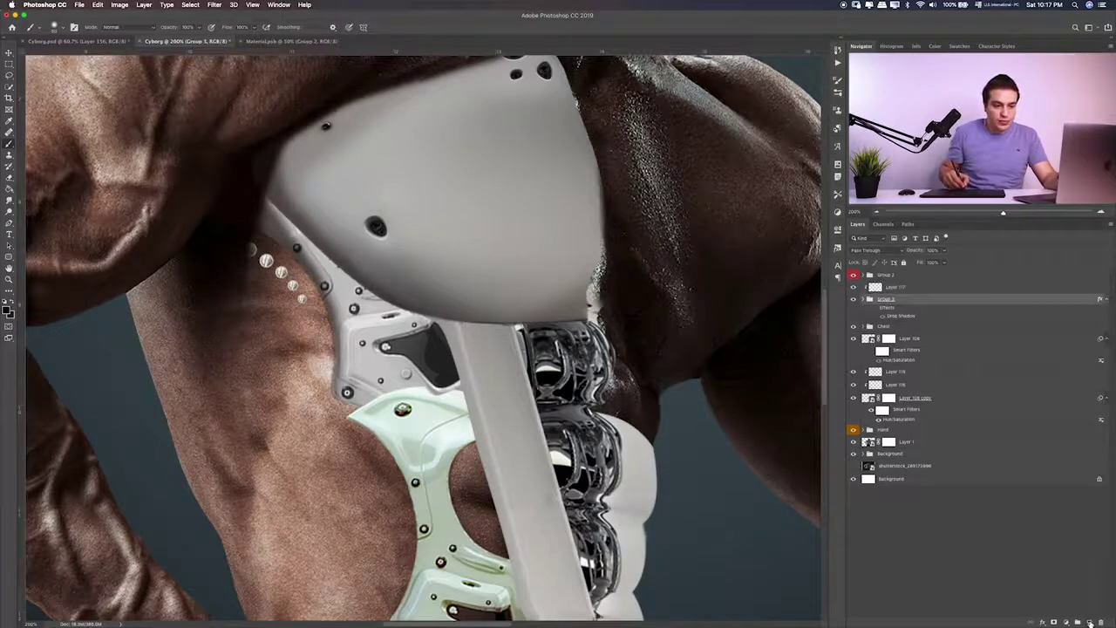
pyautogui.moveTo(262, 266); pyautogui.dragTo(249, 242)
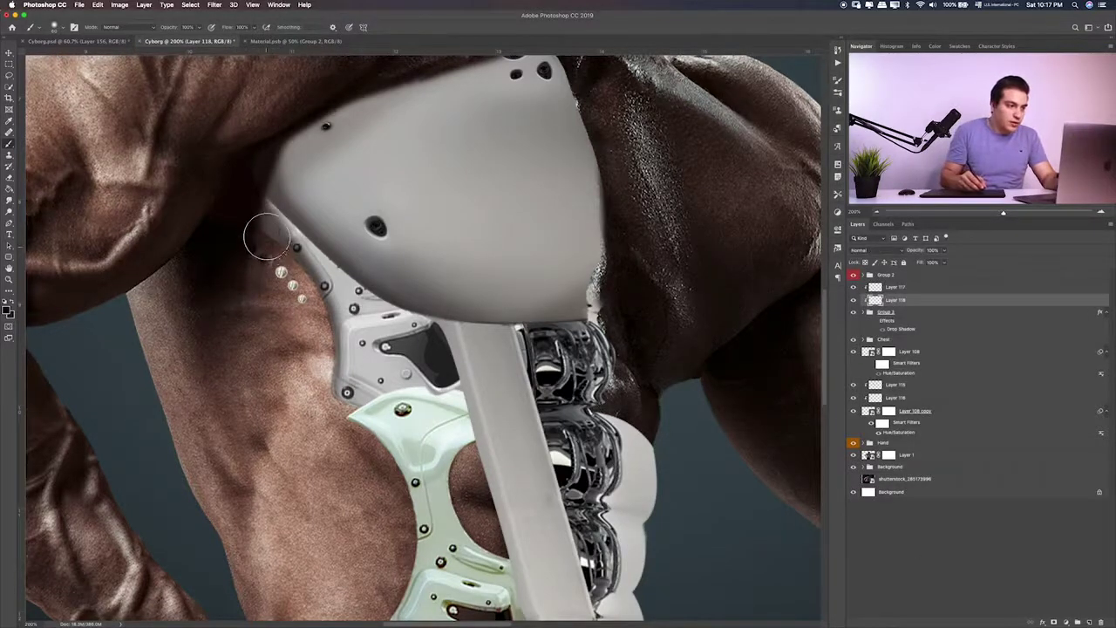
# Blend Layer 118 in Hard Light at about 51% opacity and compare against Layer 108
pyautogui.press('v')
pyautogui.hotkey('shift', 'alt', 'm')
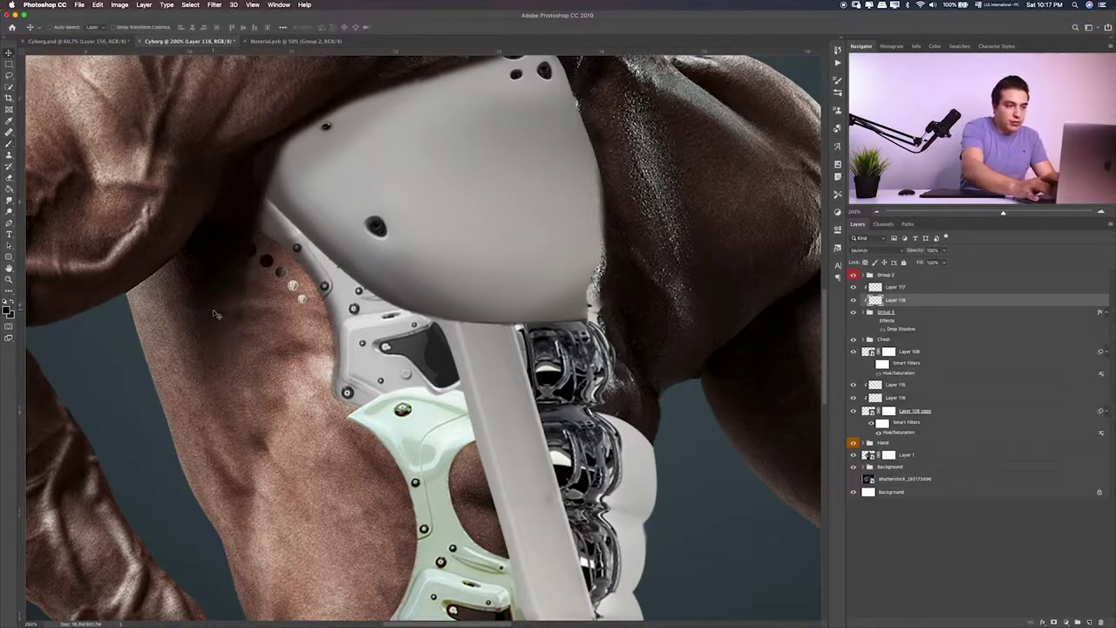
pyautogui.hotkey('shift', '+')
pyautogui.hotkey('shift', '+')
pyautogui.hotkey('shift', '+')
pyautogui.hotkey('shift', '+')
pyautogui.hotkey('shift', '+')
pyautogui.hotkey('shift', '+')
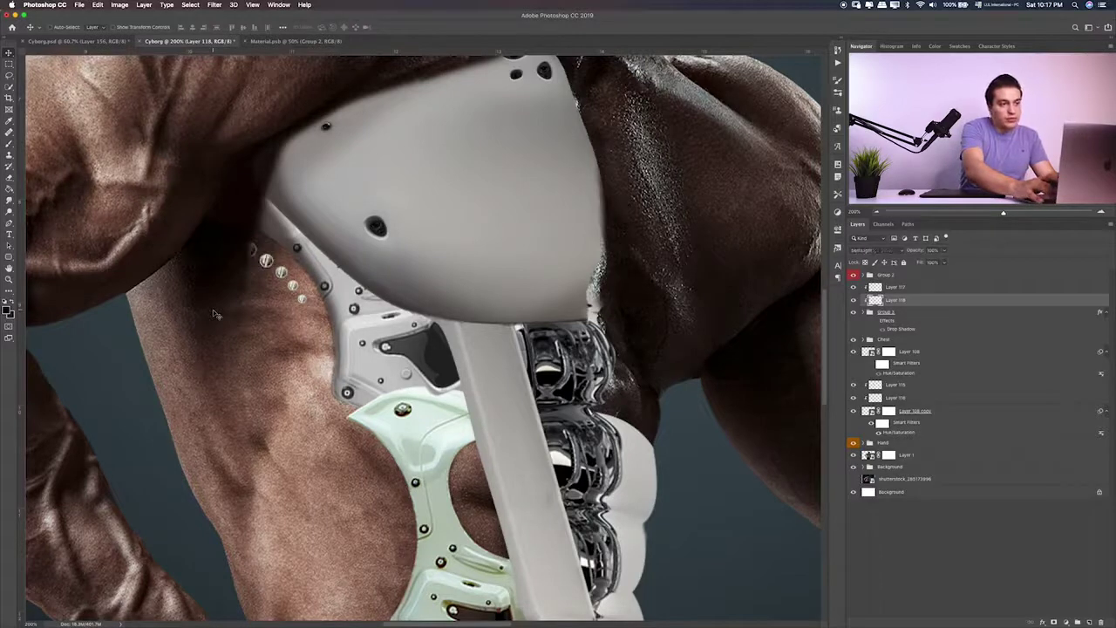
pyautogui.hotkey('shift', '+')
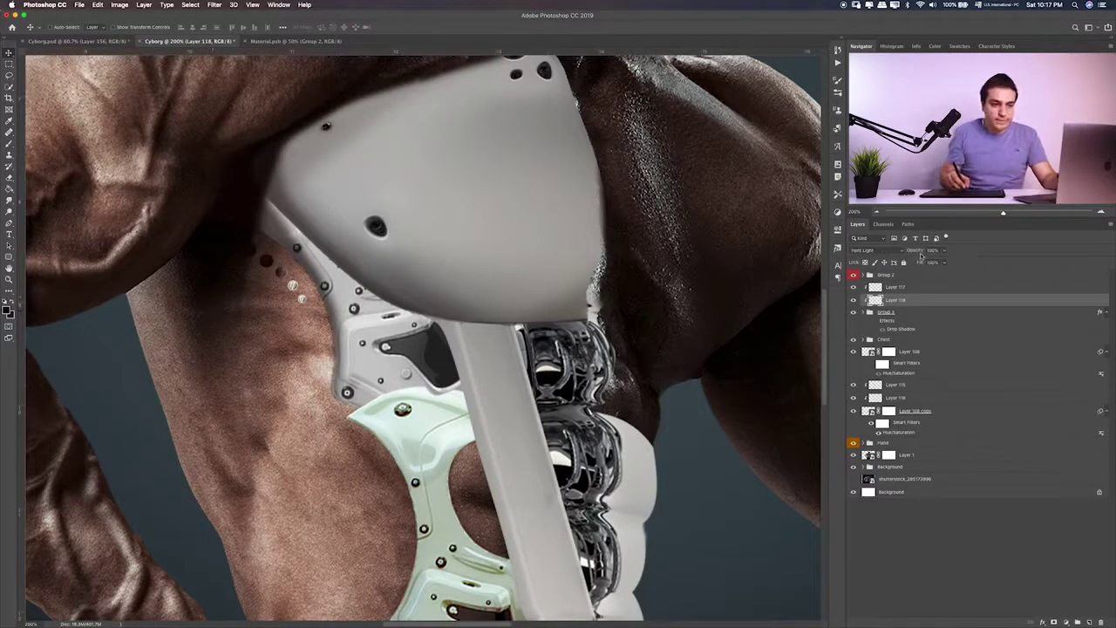
pyautogui.moveTo(943, 251); pyautogui.dragTo(925, 263)
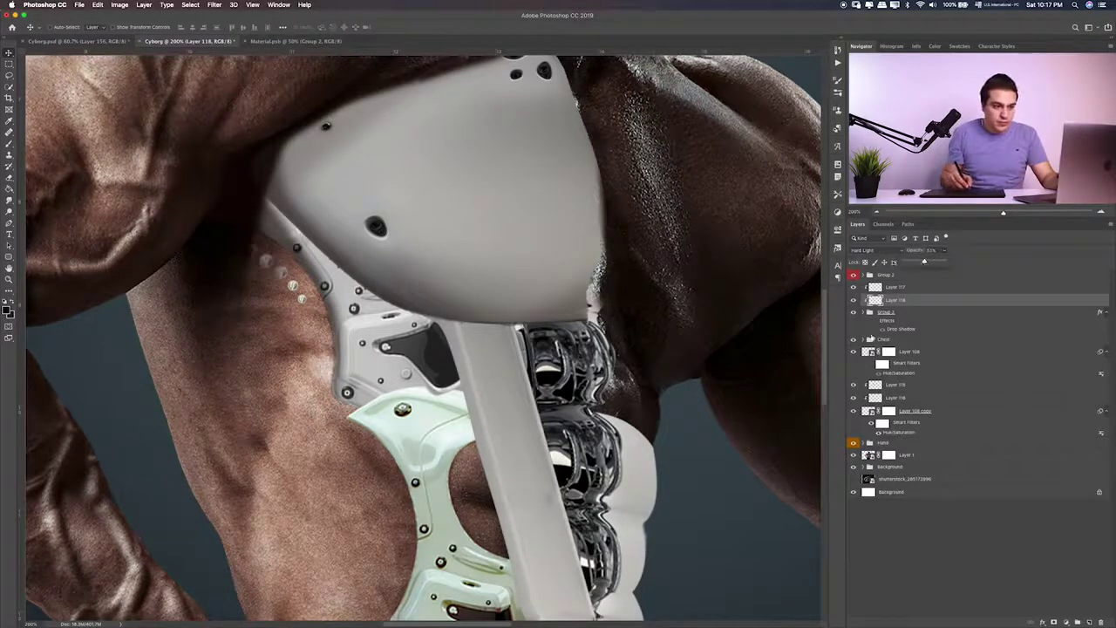
pyautogui.click(854, 352)
pyautogui.click(854, 351)
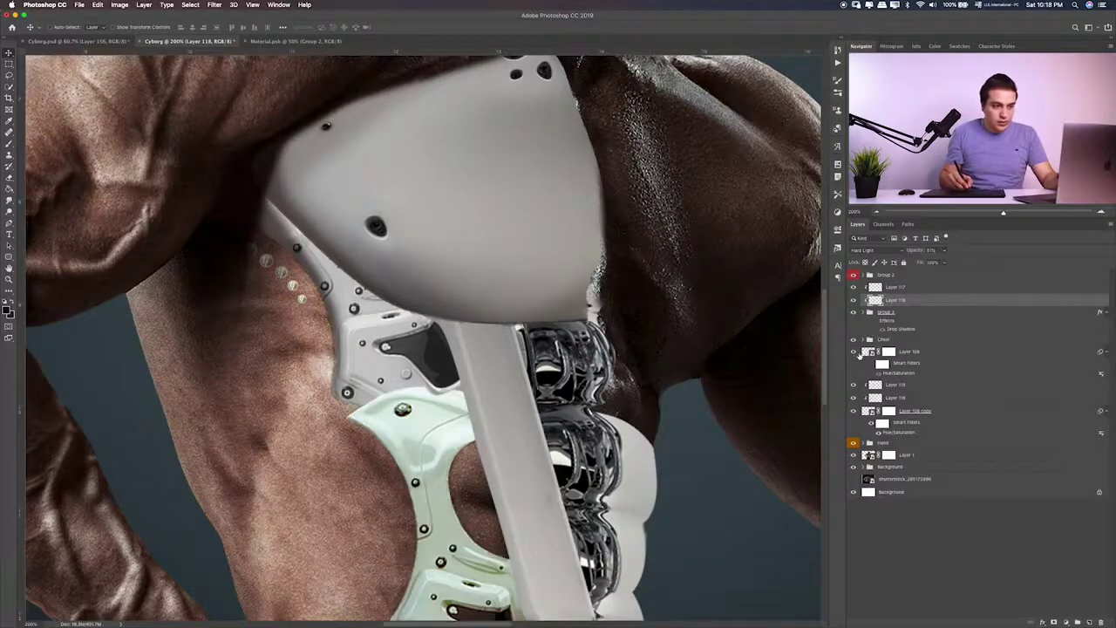
pyautogui.scroll(-3, 496, 432)
pyautogui.hscroll(3, 776, 368)
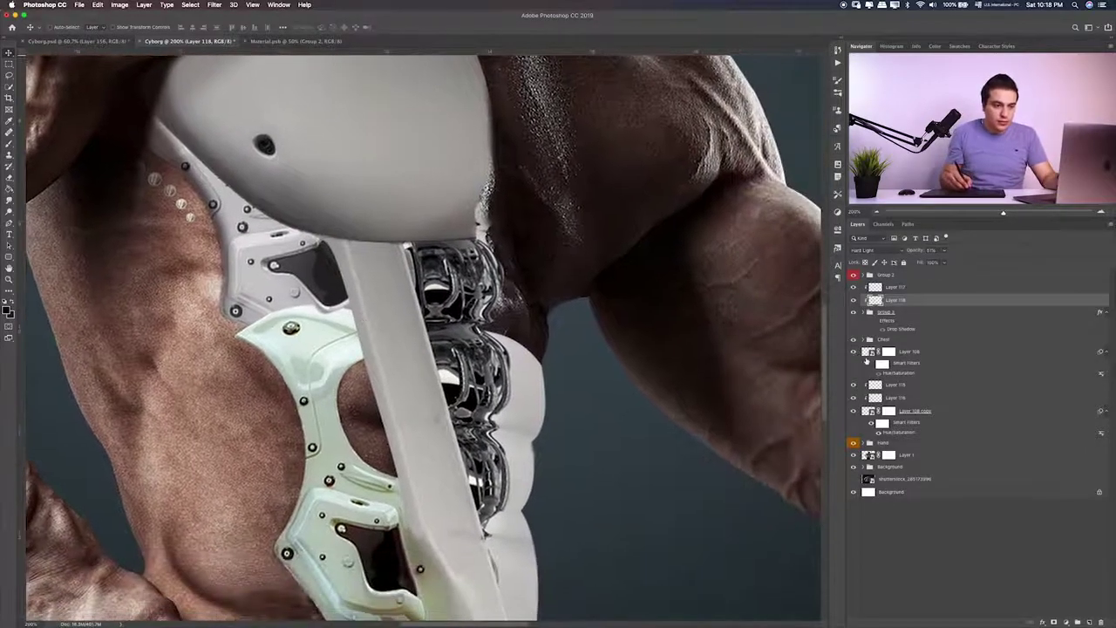
# Lower Lightness slightly in Layer 108's Hue/Saturation filter, keeping Saturation at -100
pyautogui.click(864, 359)
pyautogui.click(867, 367)
pyautogui.click(871, 365)
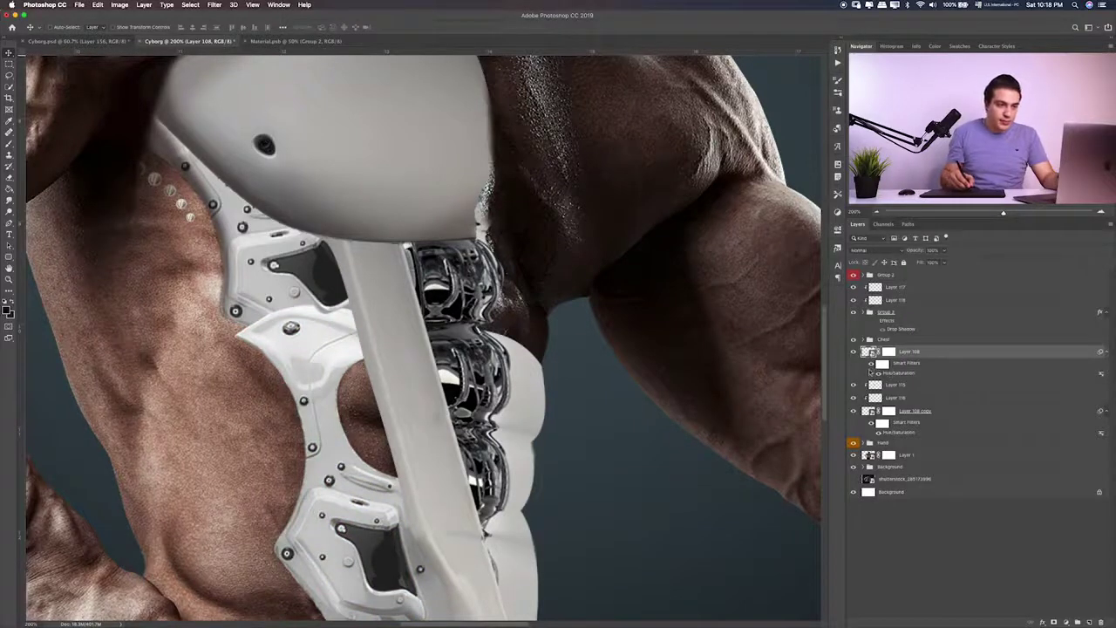
pyautogui.doubleClick(871, 372)
pyautogui.moveTo(541, 268); pyautogui.dragTo(535, 268)
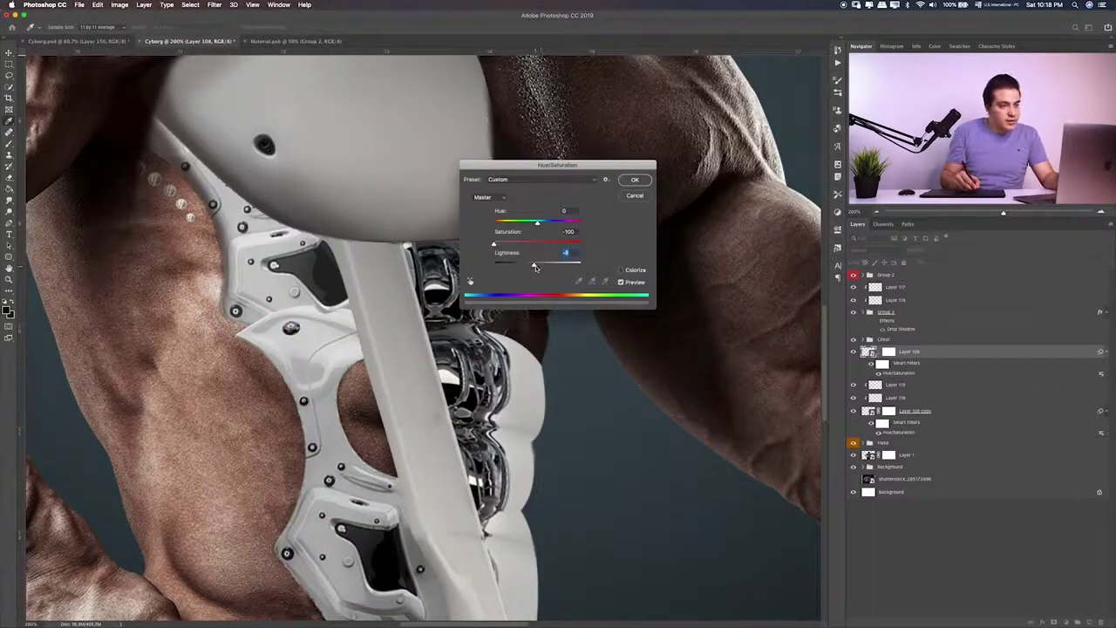
pyautogui.click(634, 179)
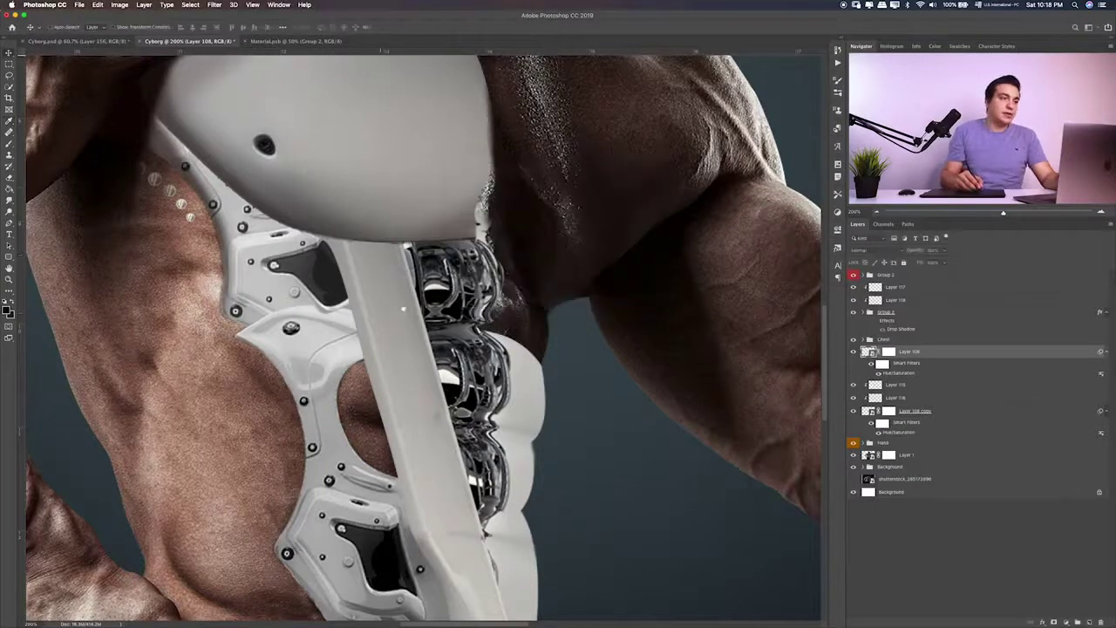
pyautogui.press('v')
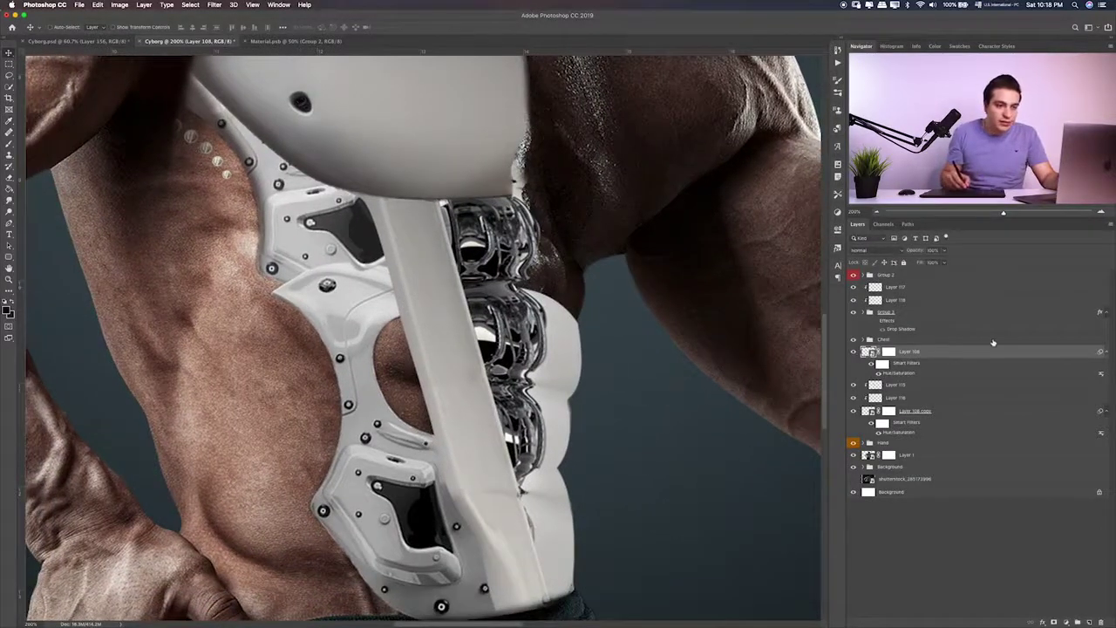
pyautogui.click(854, 352)
pyautogui.click(854, 351)
pyautogui.scroll(-2, 643, 393)
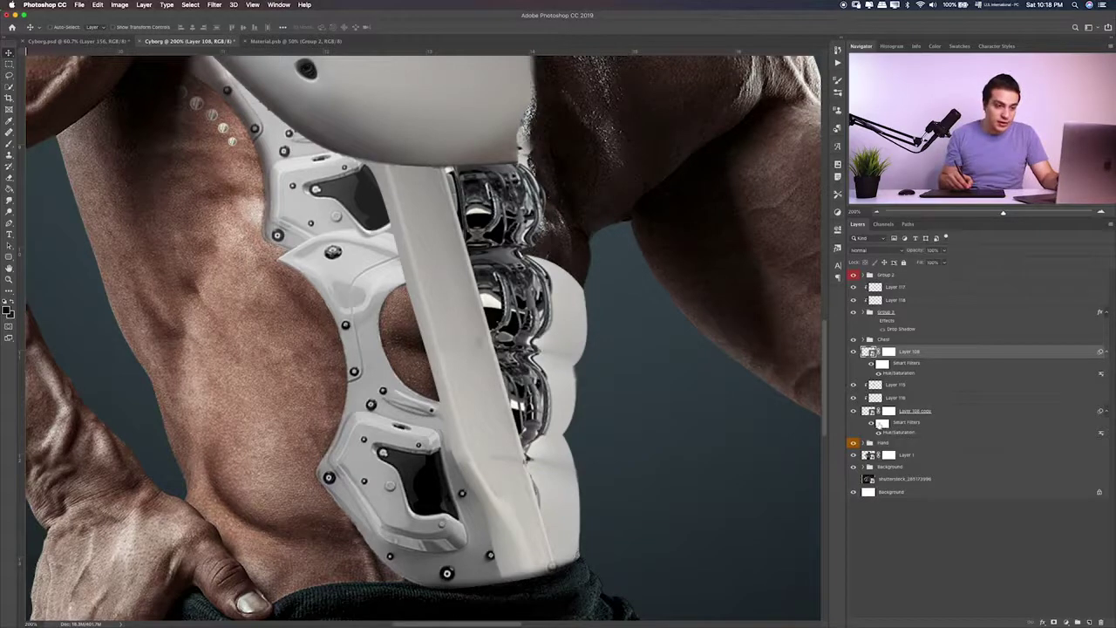
# Move Layers 117, 118 and Group 3 into the Chest group
pyautogui.click(864, 340)
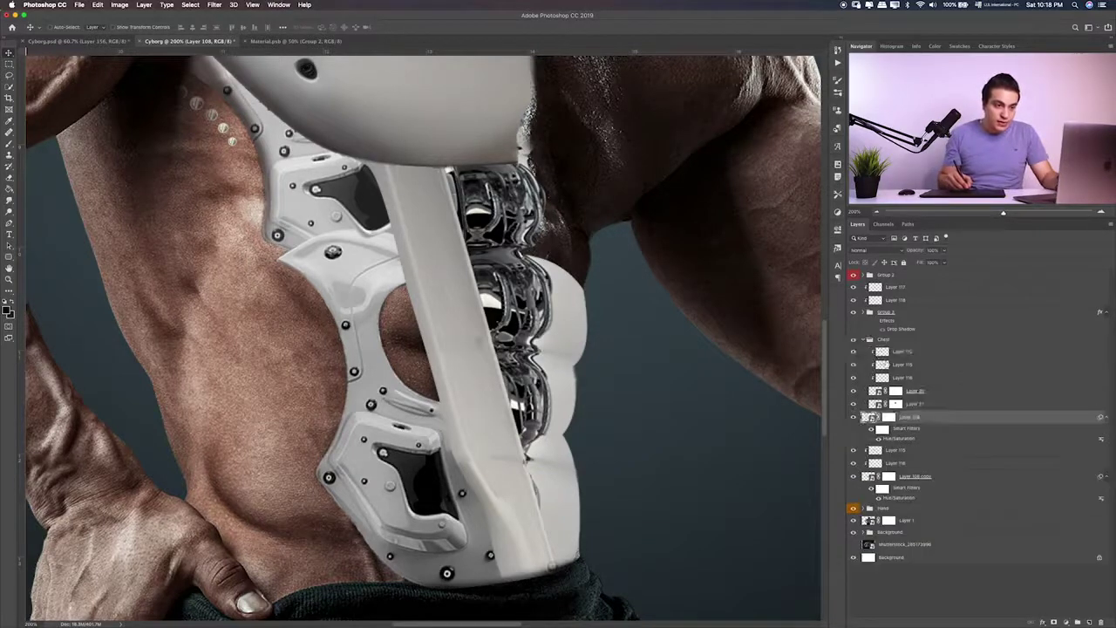
pyautogui.keyDown('shift'); pyautogui.click(915, 476); pyautogui.keyUp('shift')
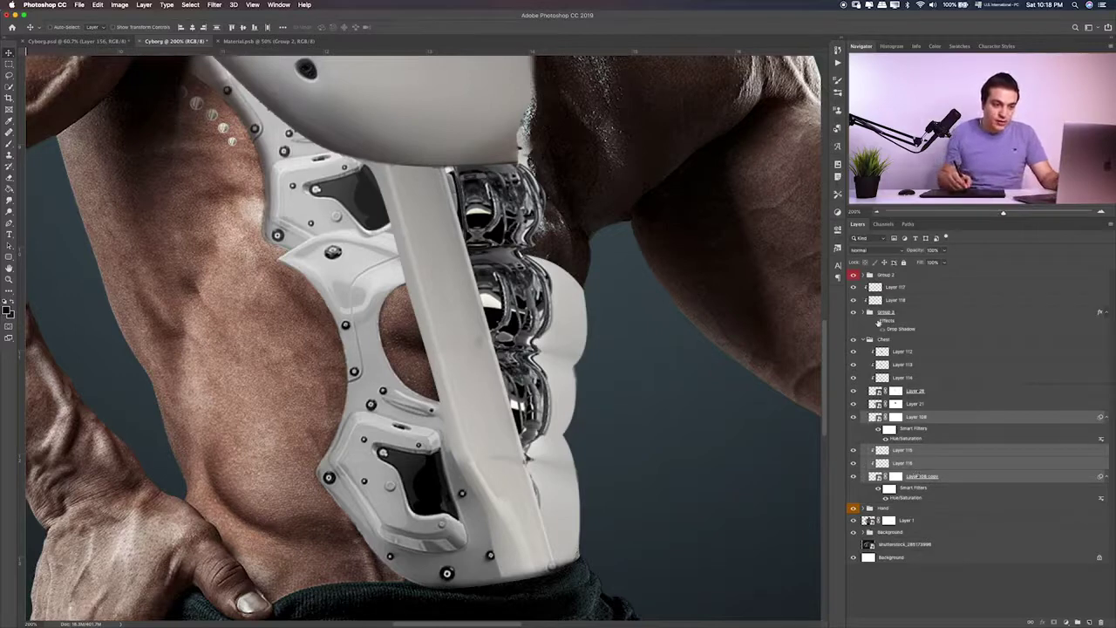
pyautogui.click(896, 300)
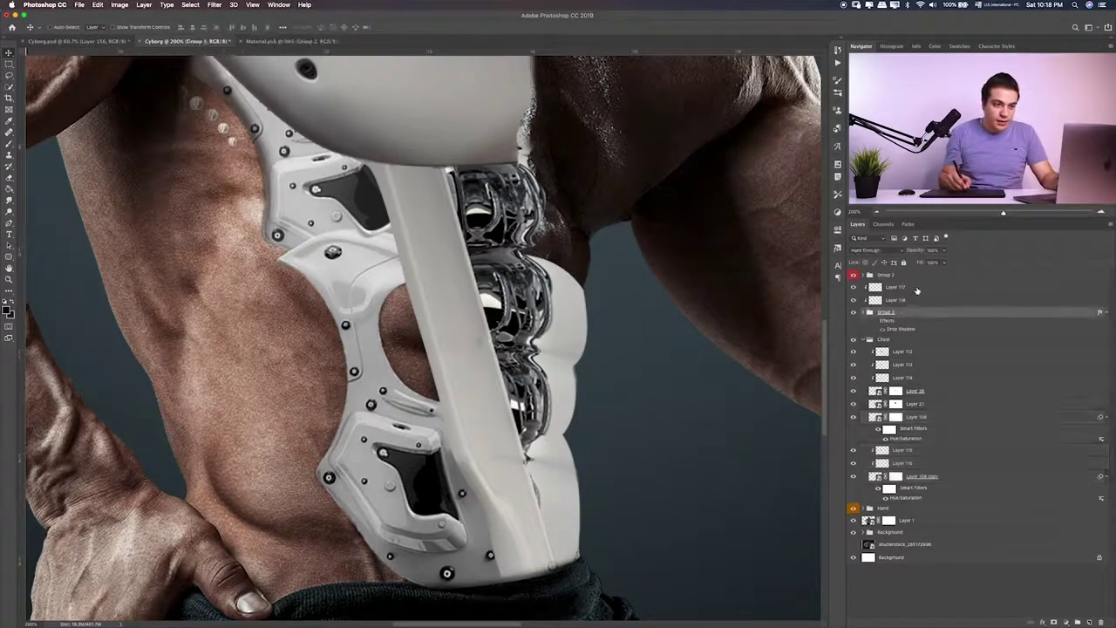
pyautogui.keyDown('shift'); pyautogui.click(896, 287); pyautogui.keyUp('shift')
pyautogui.hotkey('ctrl', '[')
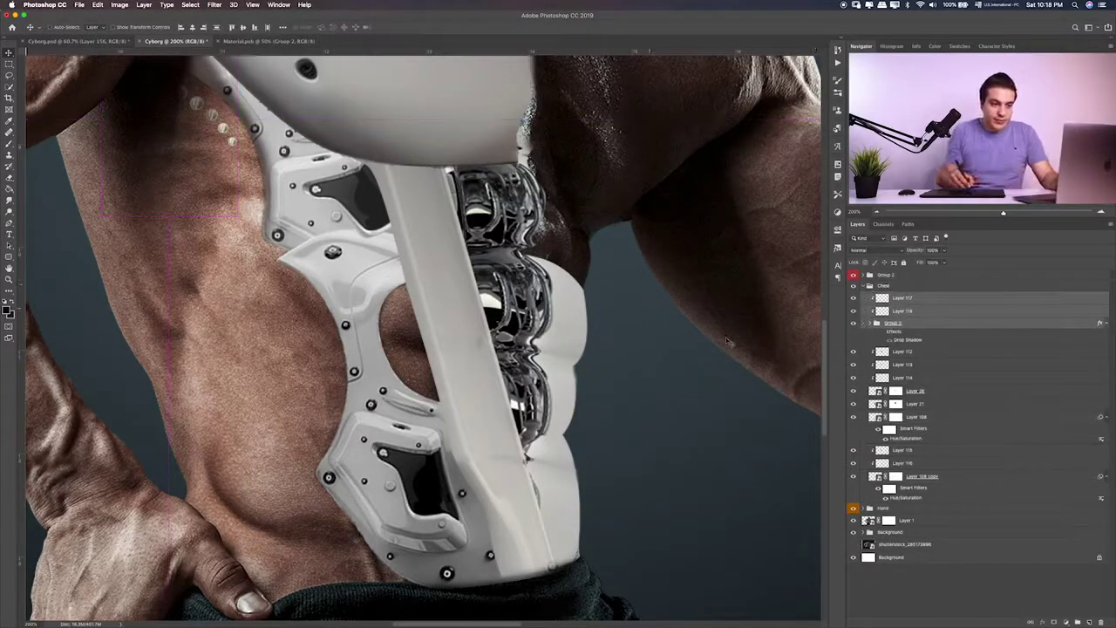
# Select Layer 108 and toggle the chest armour layers on and off to compare
pyautogui.click(854, 391)
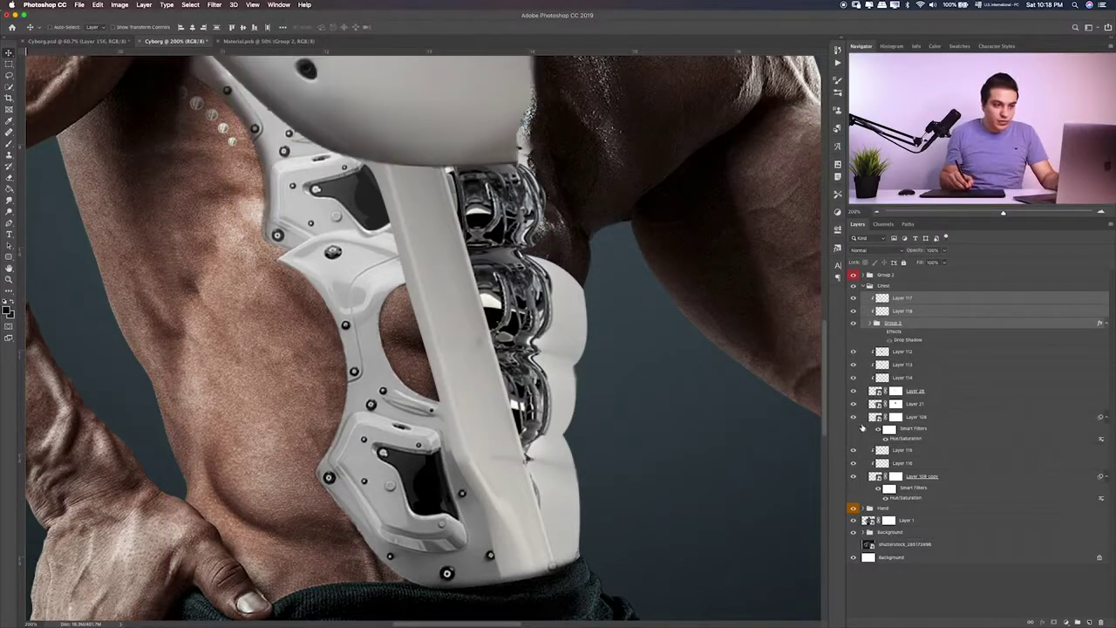
pyautogui.click(855, 419)
pyautogui.click(855, 418)
pyautogui.click(940, 420)
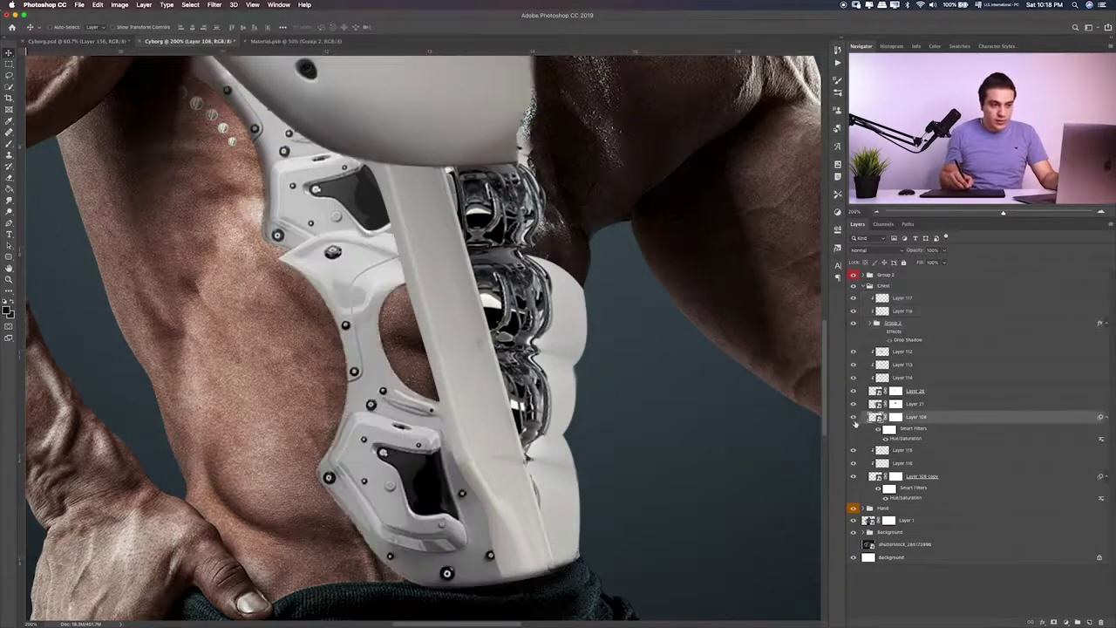
pyautogui.click(854, 417)
pyautogui.click(854, 417)
pyautogui.click(854, 404)
pyautogui.click(854, 404)
pyautogui.click(854, 417)
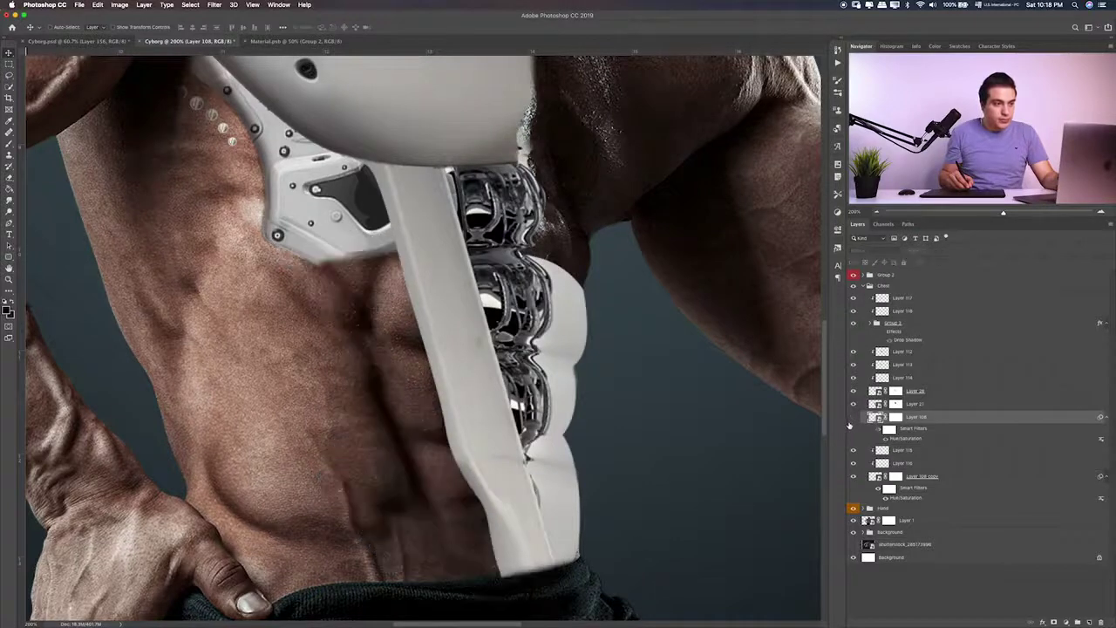
pyautogui.click(854, 417)
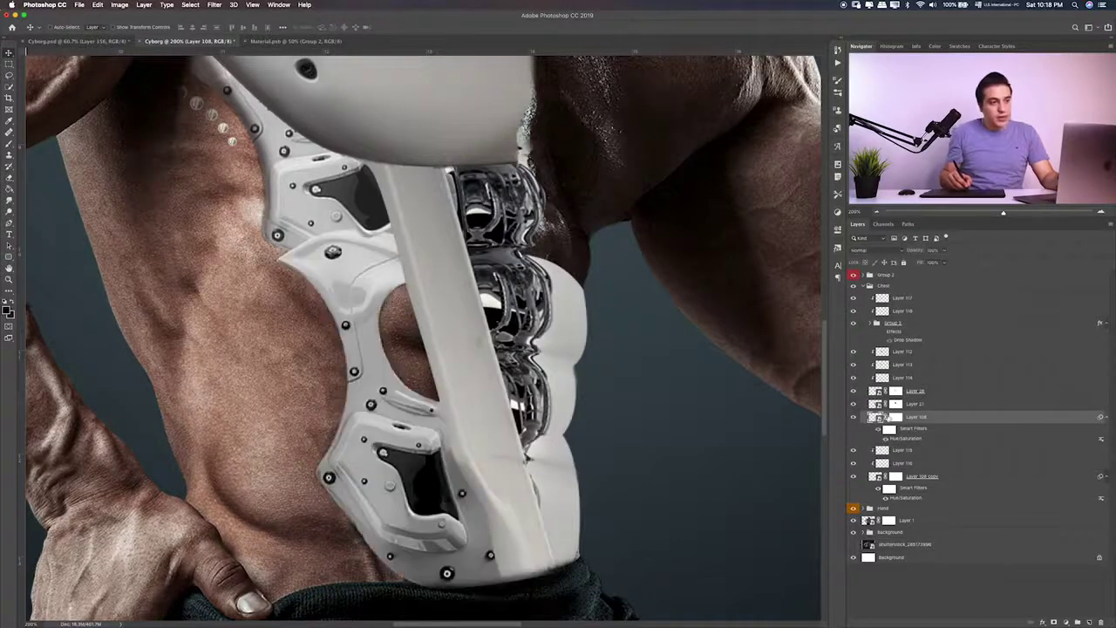
# Give Layer 108 an Inner Shadow layer style and compare it on and off
pyautogui.doubleClick(1025, 420)
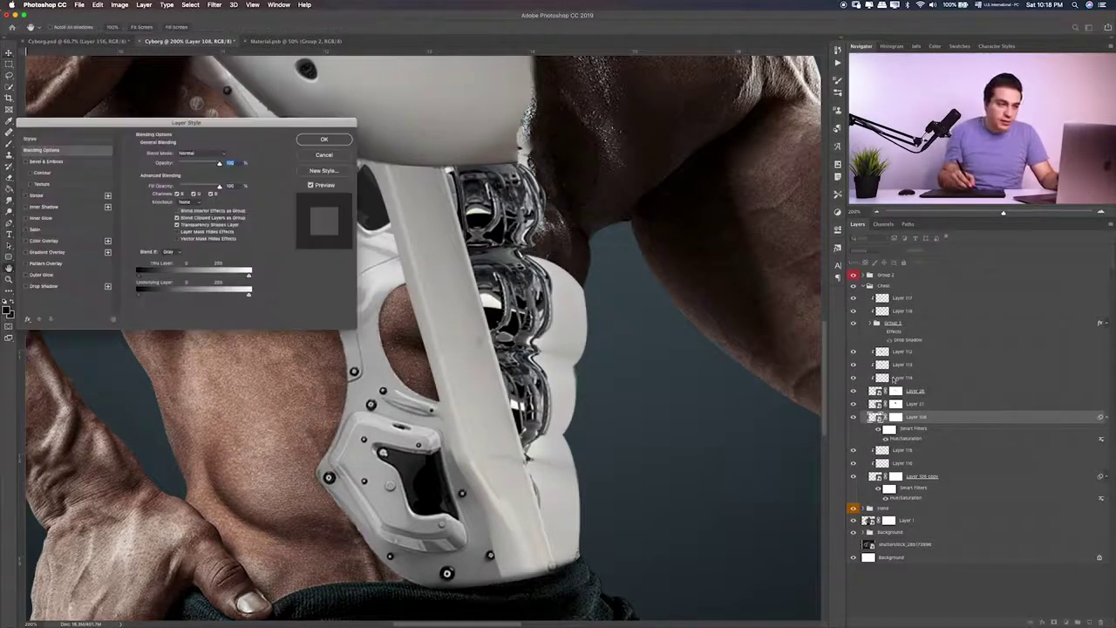
pyautogui.click(47, 209)
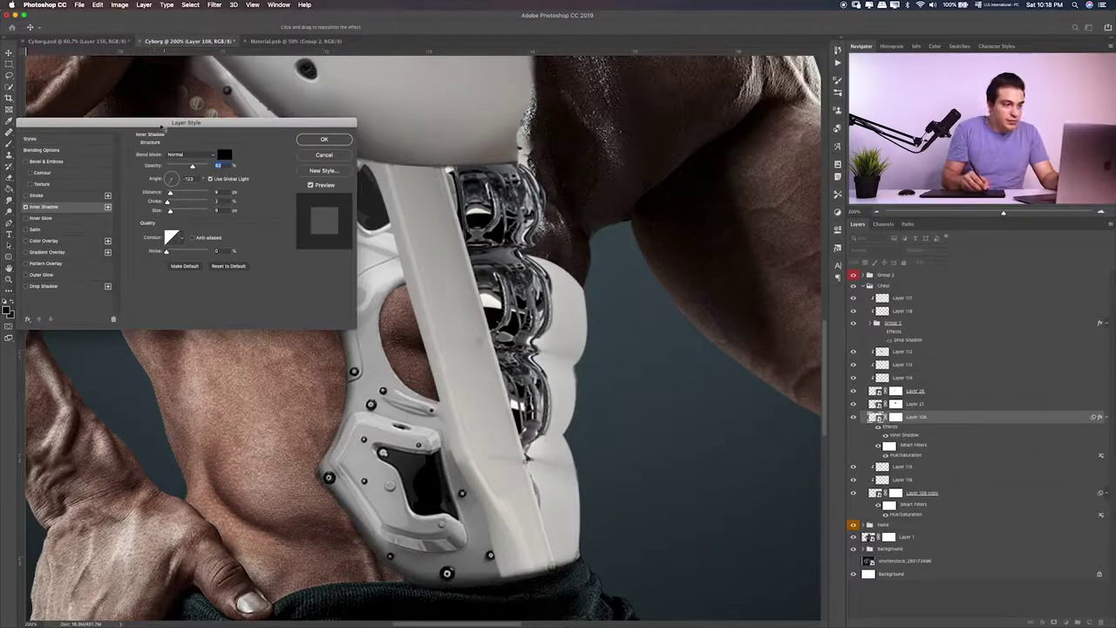
pyautogui.moveTo(147, 123); pyautogui.dragTo(783, 94)
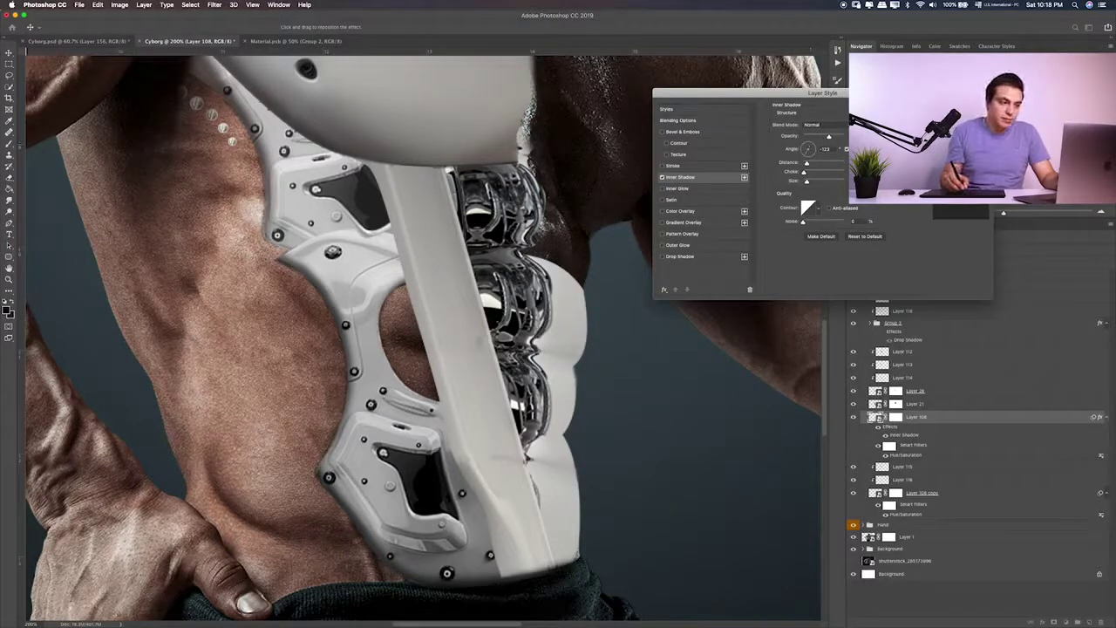
pyautogui.press('Return')
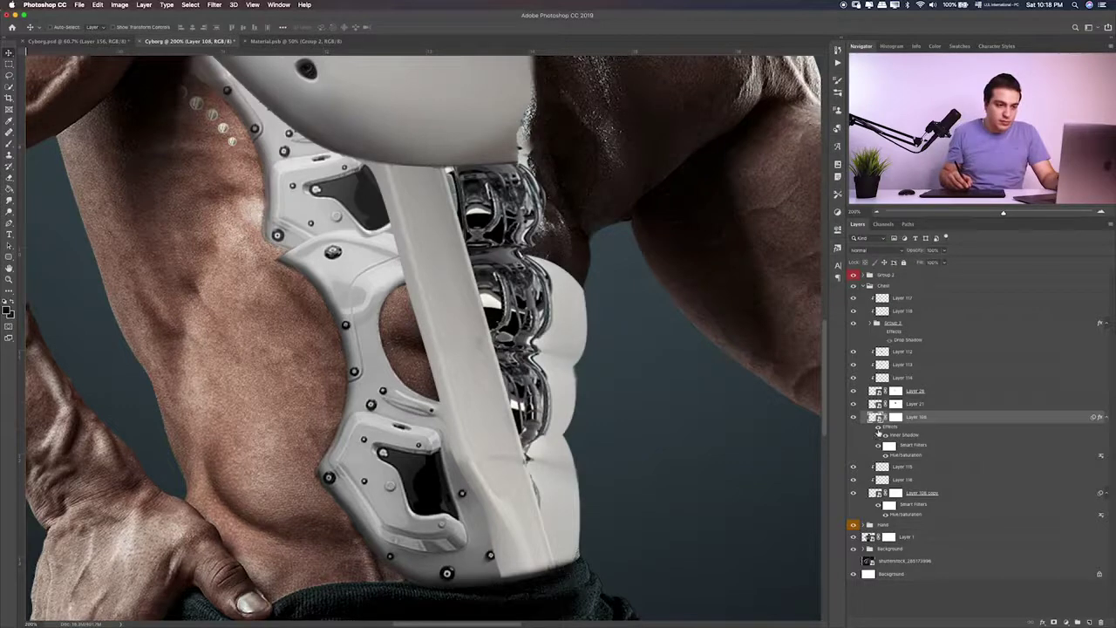
pyautogui.click(878, 429)
pyautogui.click(878, 430)
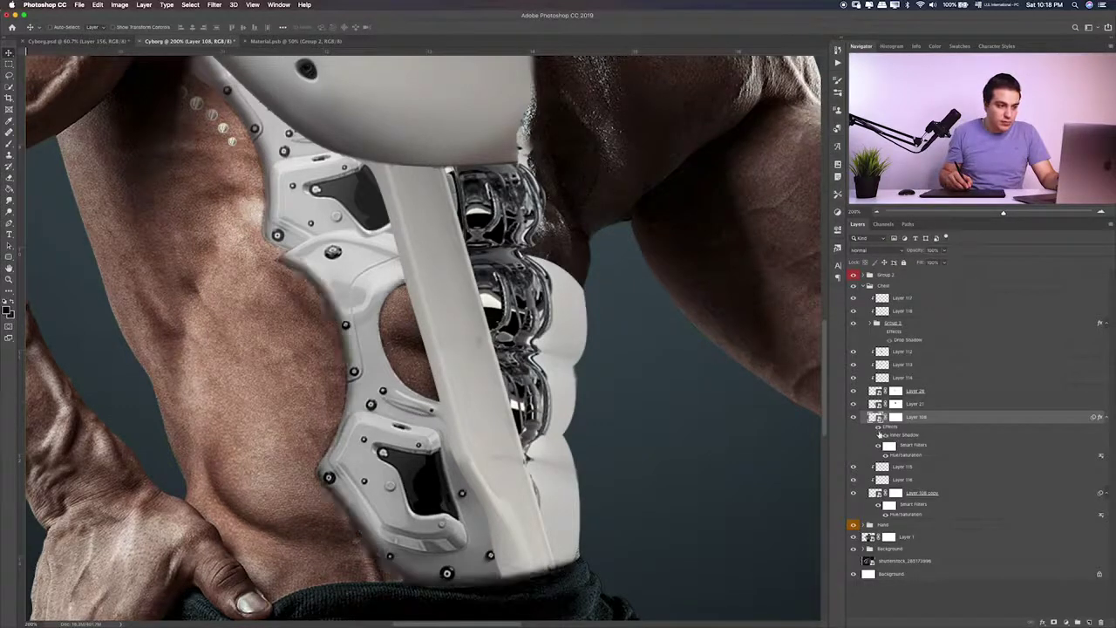
pyautogui.click(878, 431)
pyautogui.click(879, 431)
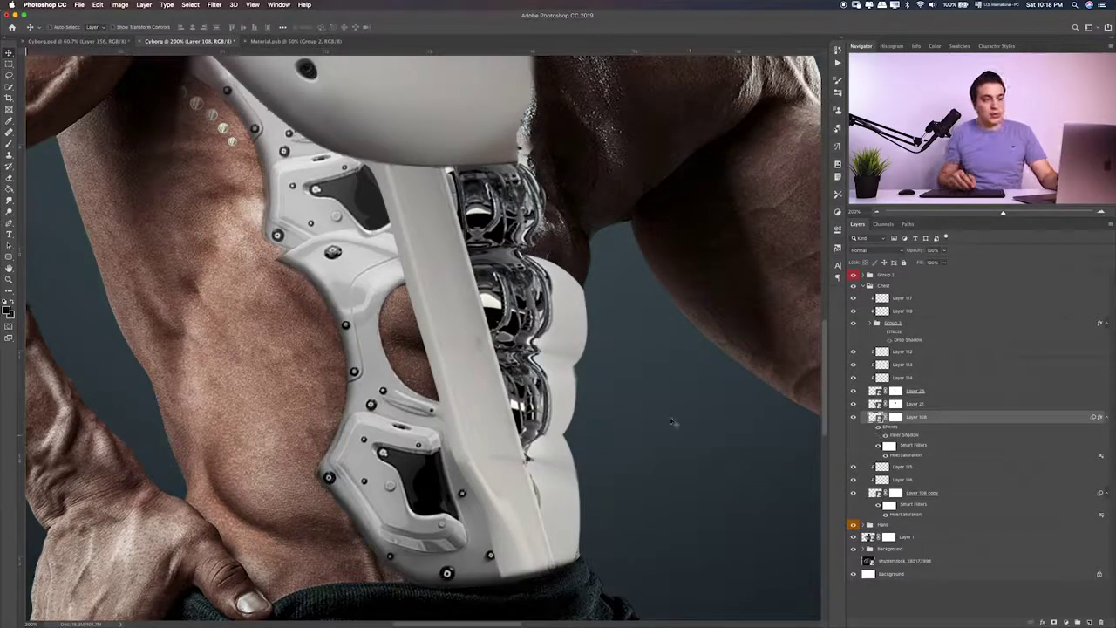
pyautogui.hotkey('ctrl', '0')
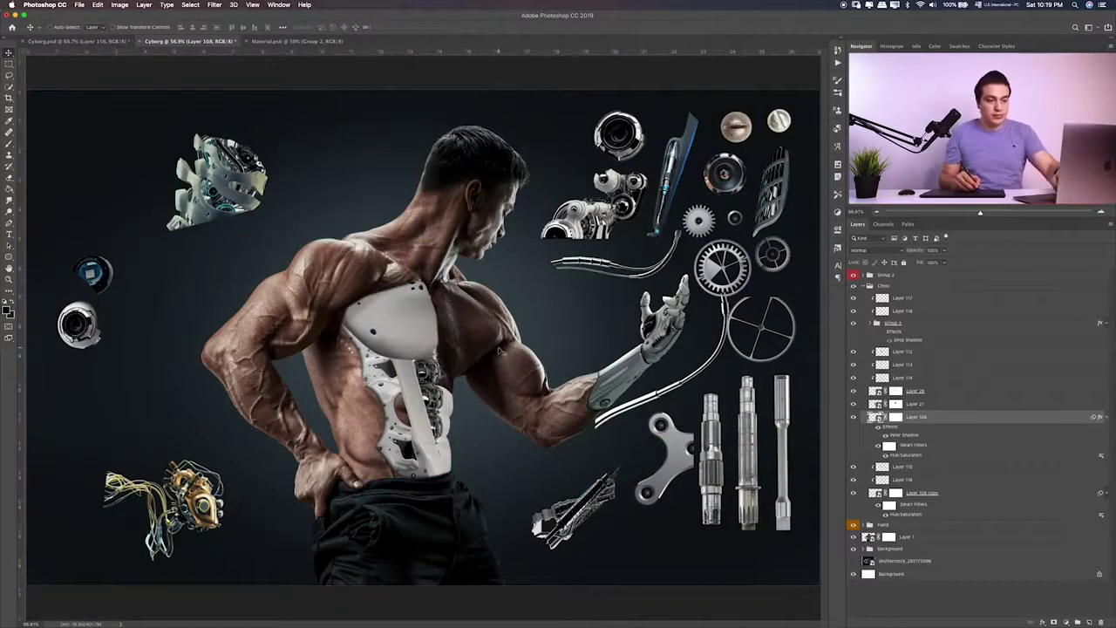
# Inspect the chest armour at 100% and 200%, then collapse the Chest group
pyautogui.hotkey('ctrl', '1')
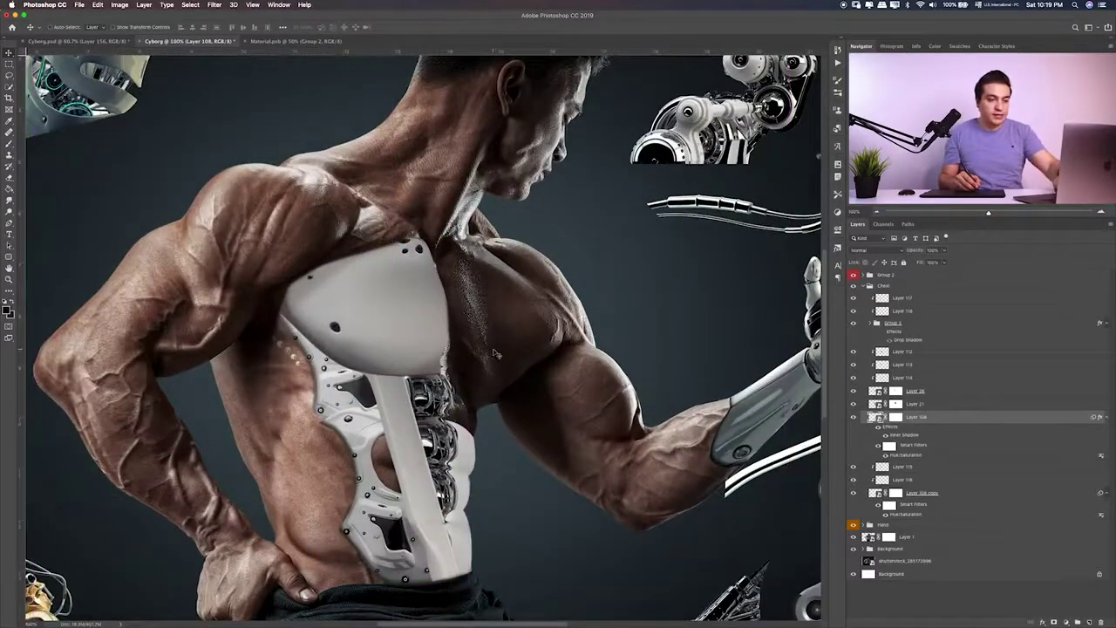
pyautogui.hotkey('ctrl', '=')
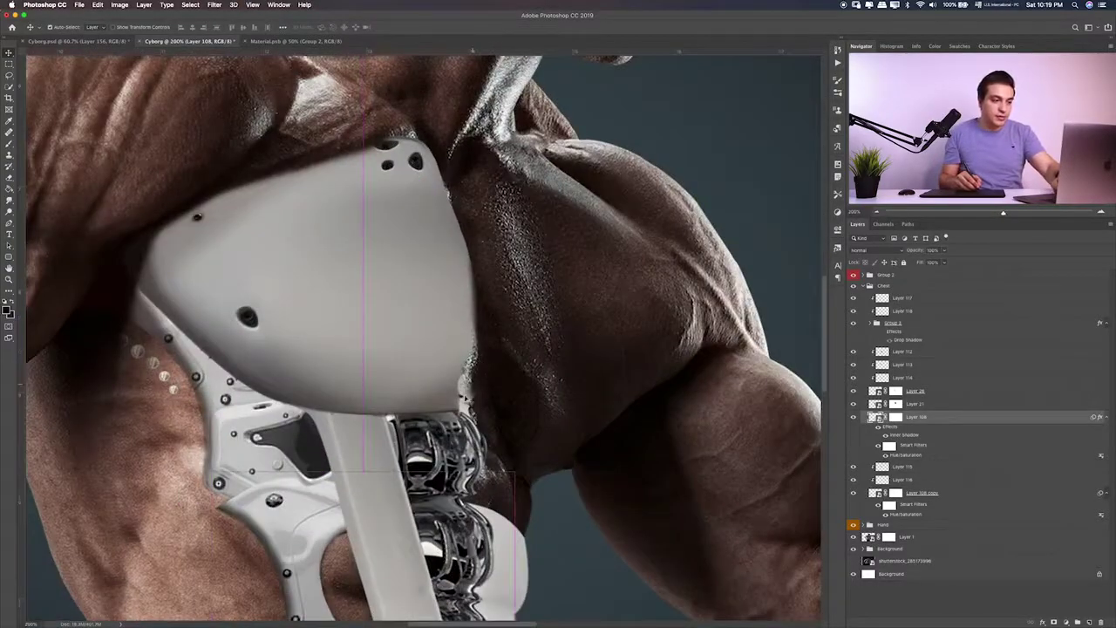
pyautogui.hotkey('ctrl', '0')
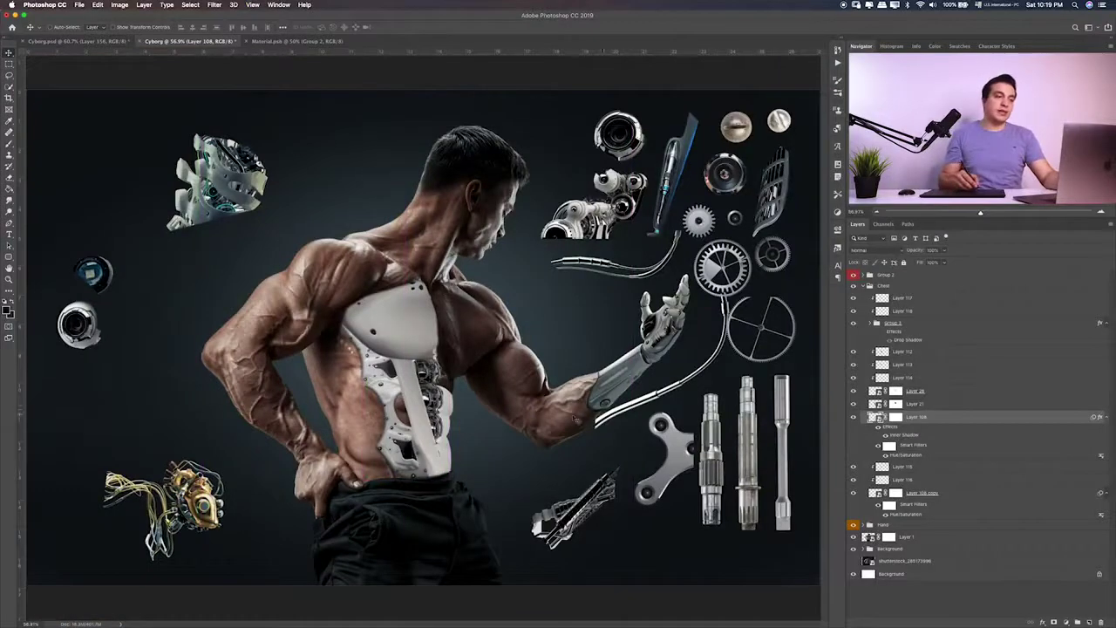
pyautogui.click(866, 287)
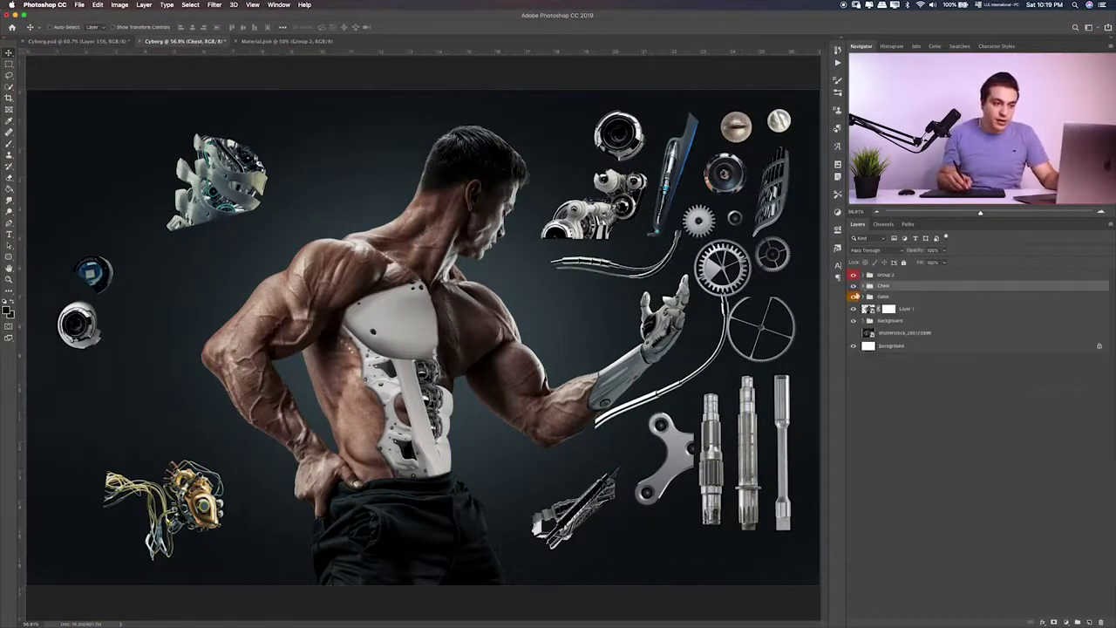
pyautogui.click(854, 286)
pyautogui.click(854, 286)
pyautogui.rightClick(935, 287)
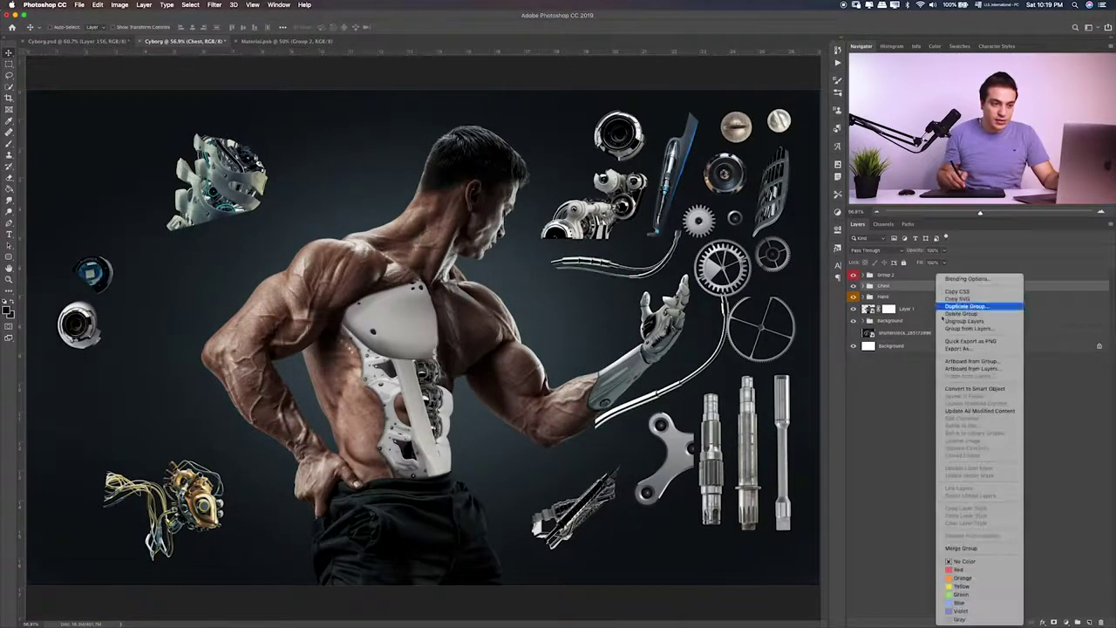
pyautogui.click(961, 574)
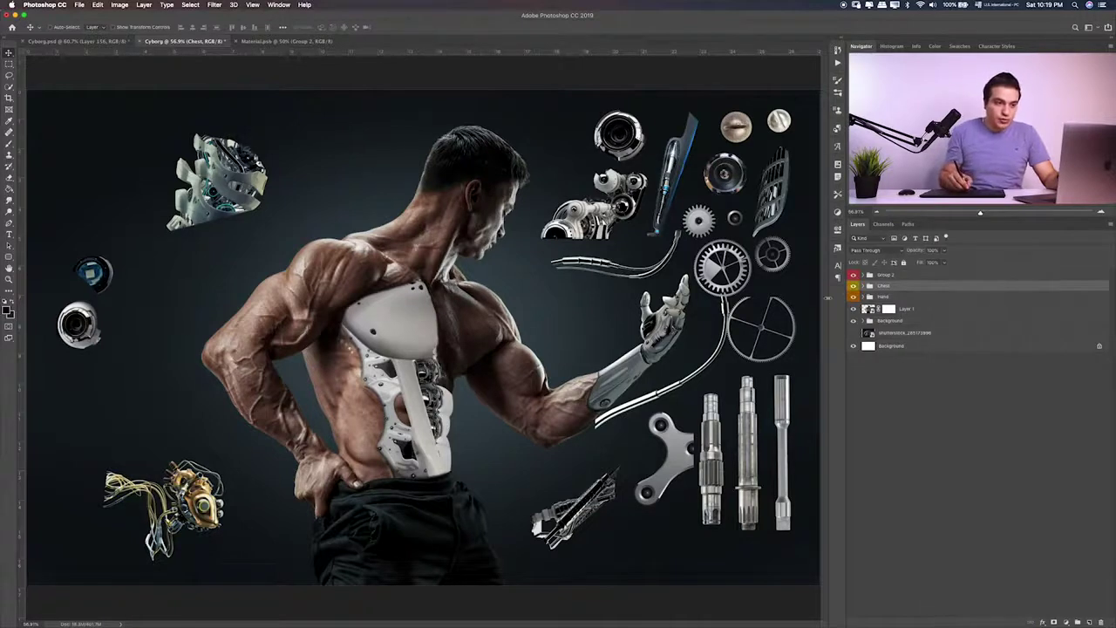
# Expand Group 2 and toggle Layers 8 and 7 to locate the blue pen-like part
pyautogui.click(863, 276)
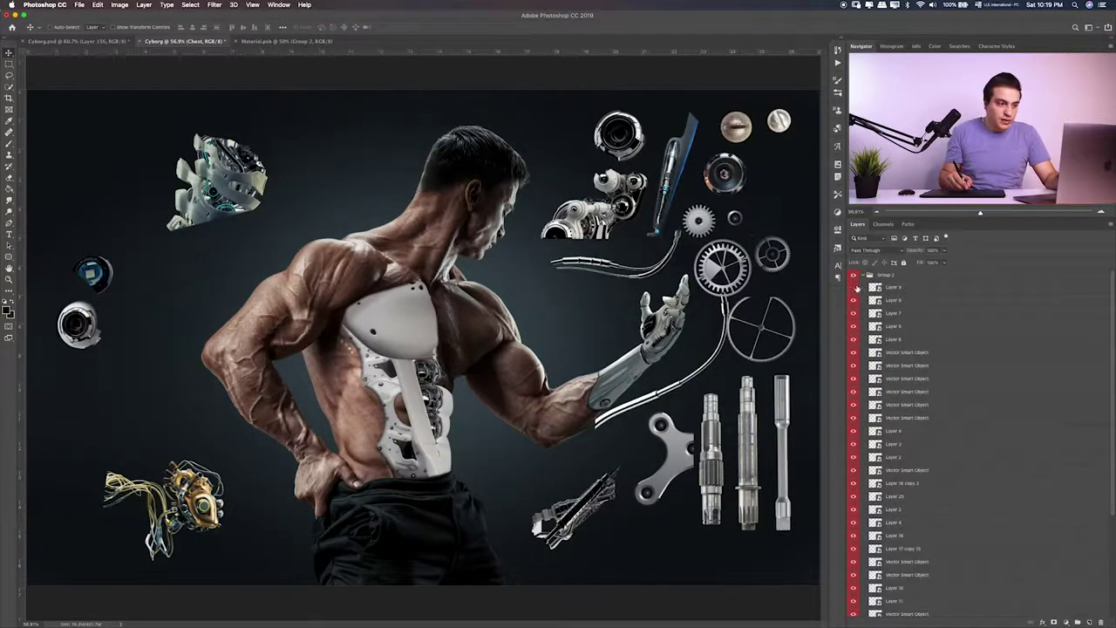
pyautogui.click(880, 287)
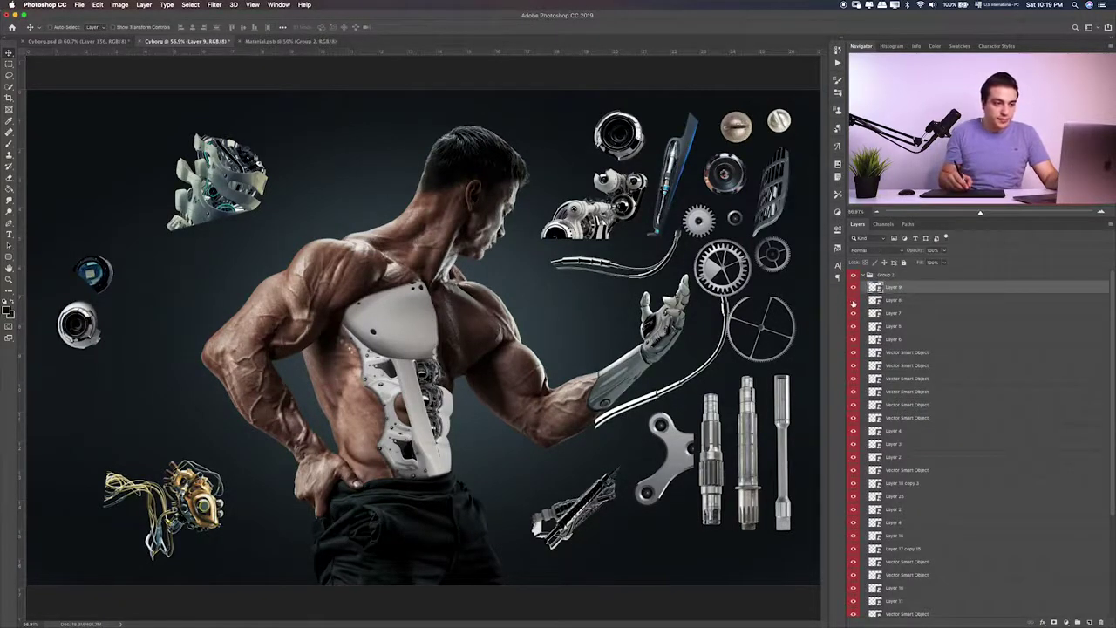
pyautogui.click(854, 301)
pyautogui.click(854, 301)
pyautogui.click(855, 301)
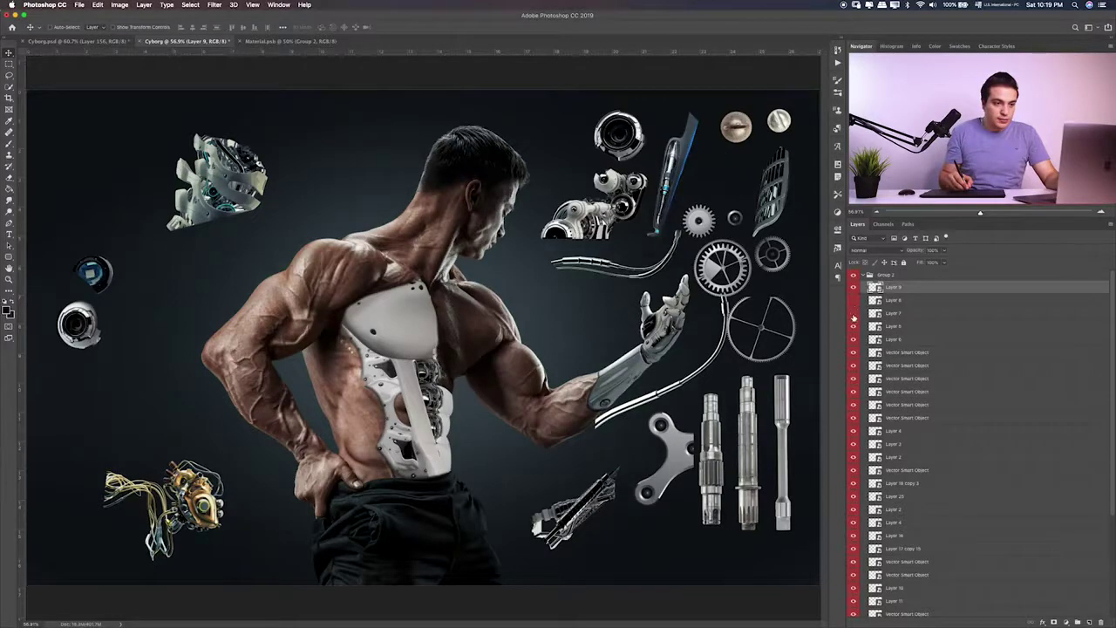
pyautogui.click(854, 314)
pyautogui.click(854, 314)
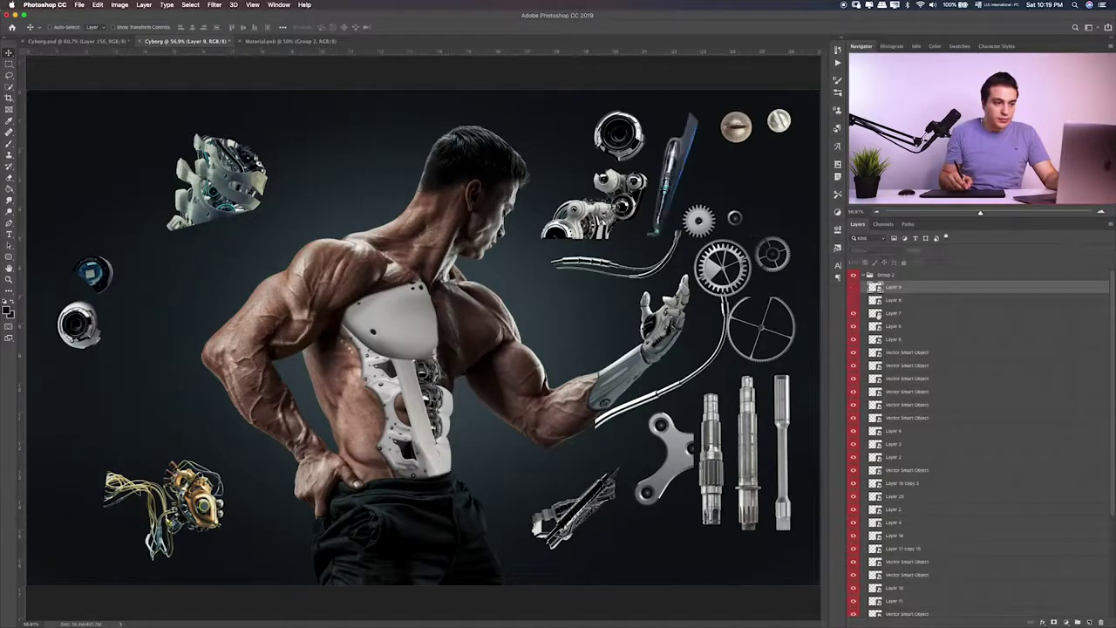
pyautogui.click(854, 314)
pyautogui.click(852, 317)
pyautogui.click(853, 315)
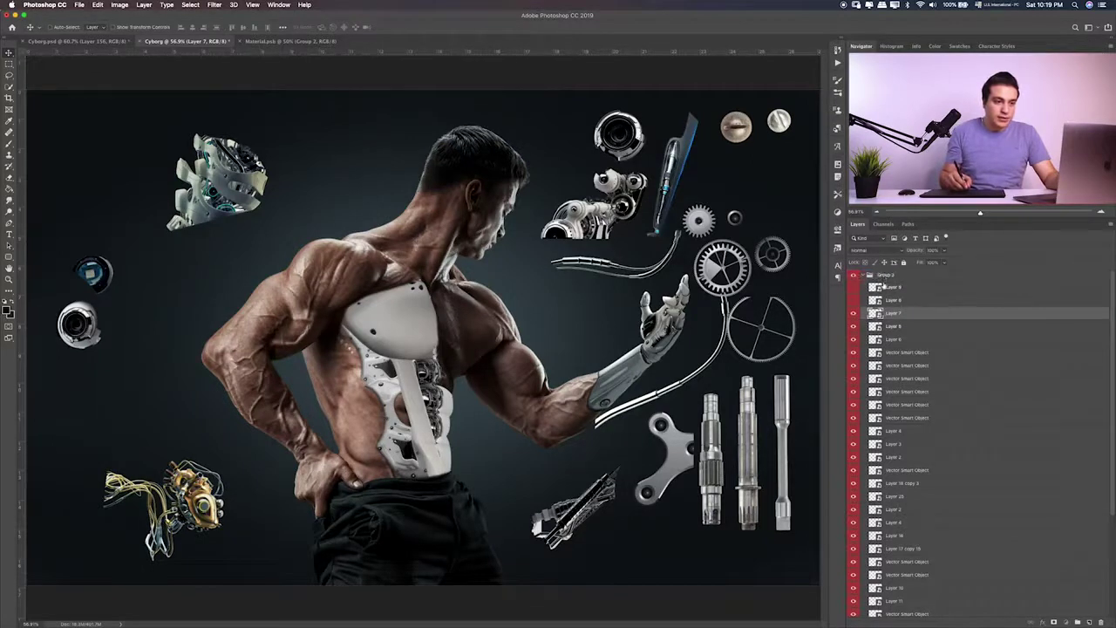
# Move Layer 7 to the top of the stack and rotate and scale the tube along the neck
pyautogui.moveTo(894, 310); pyautogui.dragTo(864, 275)
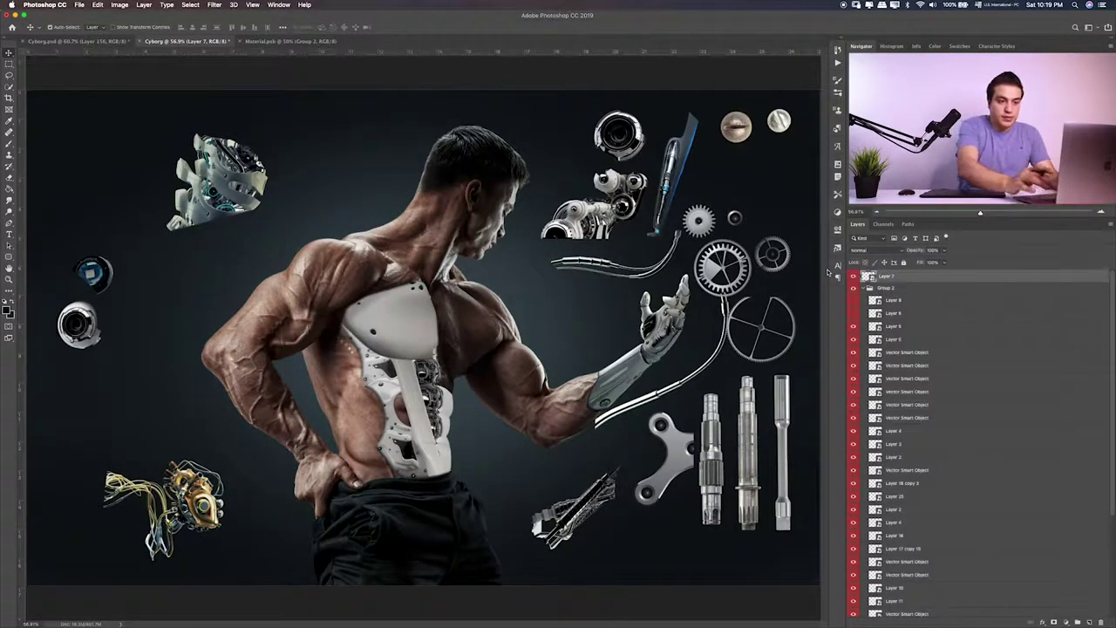
pyautogui.click(867, 289)
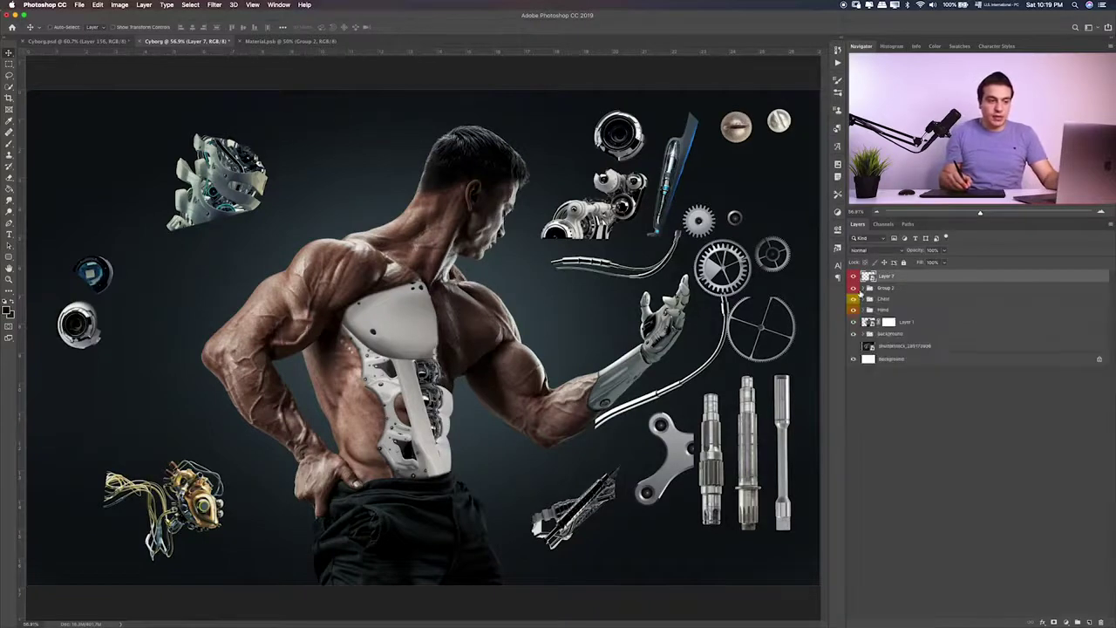
pyautogui.moveTo(650, 229); pyautogui.dragTo(411, 286)
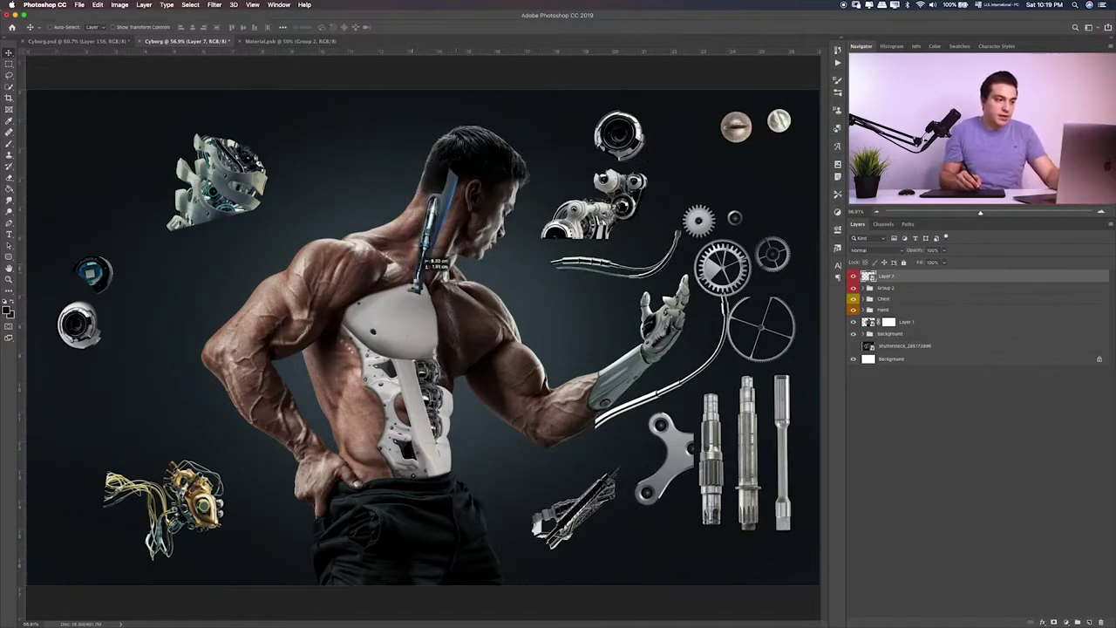
pyautogui.hotkey('ctrl', 't')
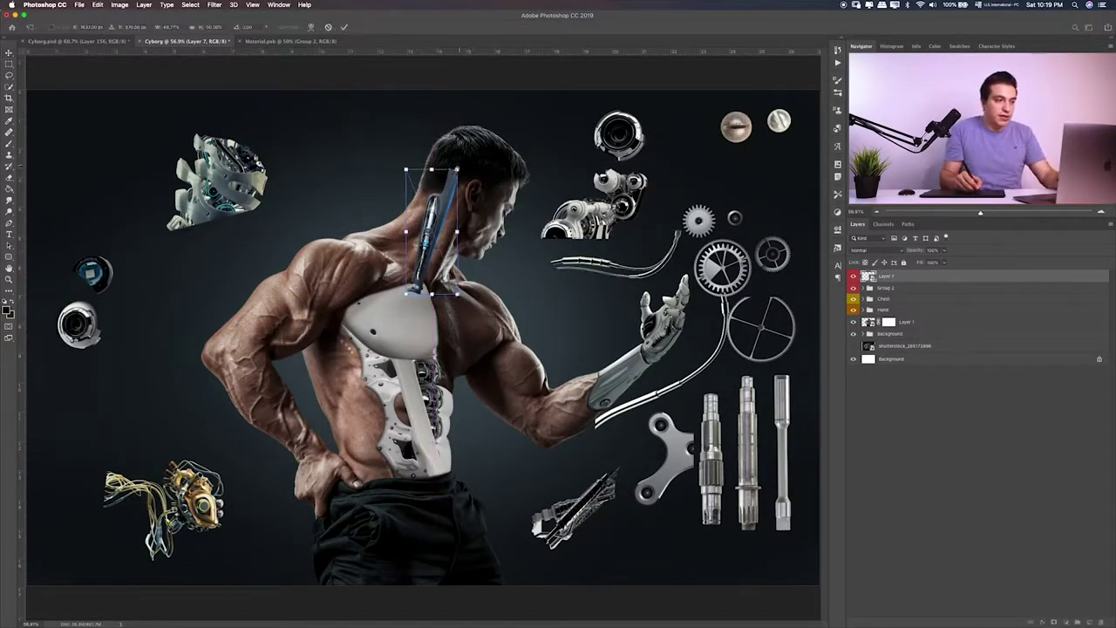
pyautogui.moveTo(460, 169); pyautogui.dragTo(393, 278)
pyautogui.press('super+plus')
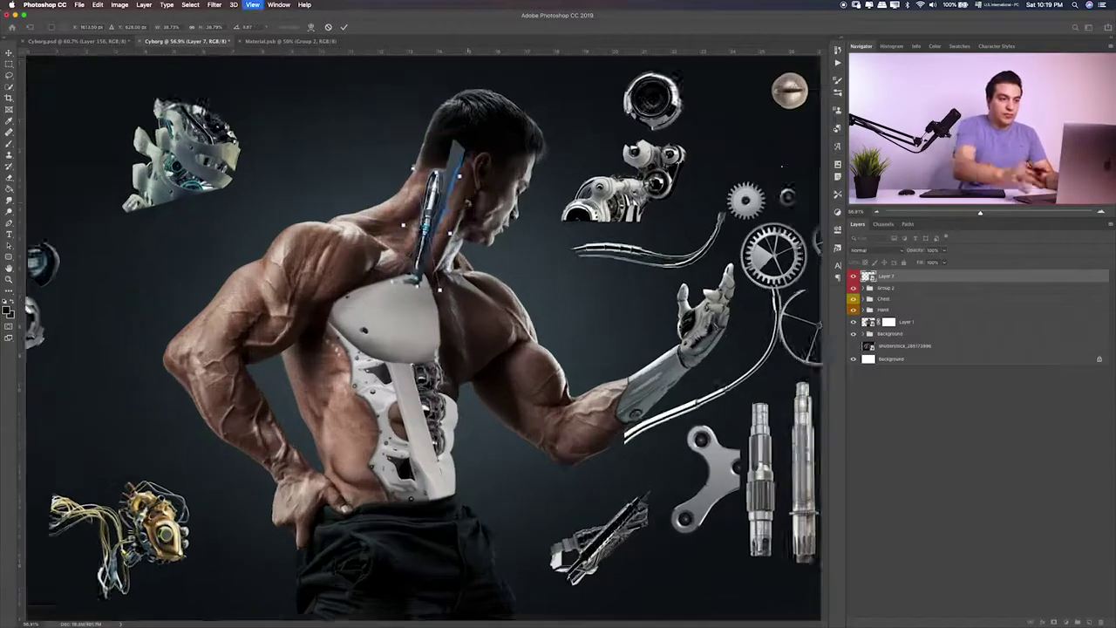
pyautogui.press('super+plus')
pyautogui.moveTo(547, 230); pyautogui.dragTo(511, 243)
pyautogui.press('super+plus')
# Desaturate the tube with a Hue/Saturation adjustment
pyautogui.press('Return')
pyautogui.press('super+u')
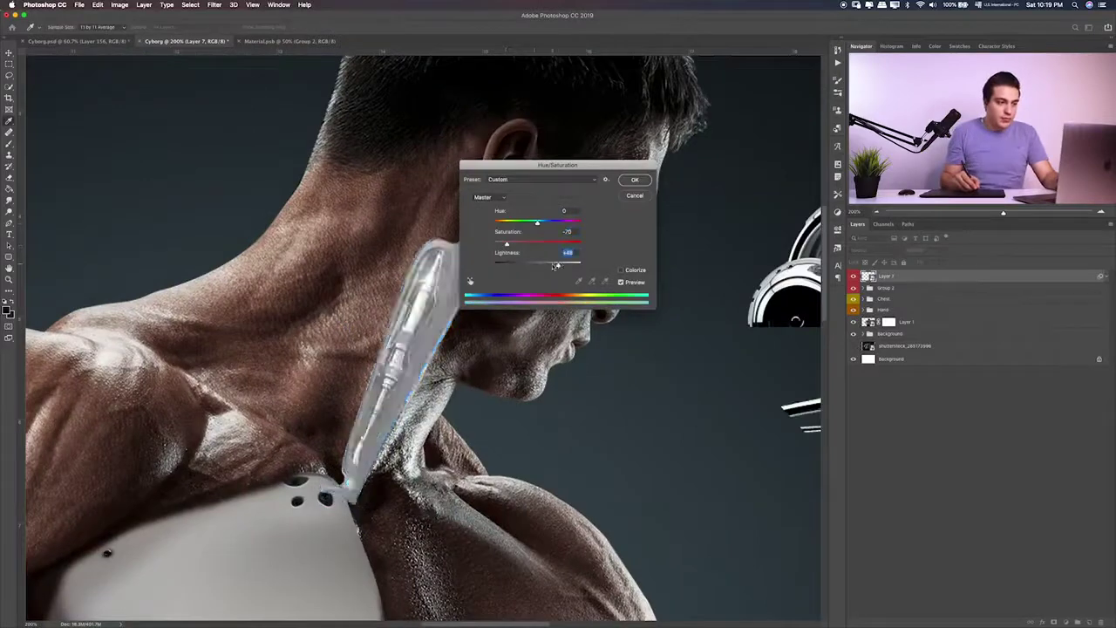
pyautogui.press('Return')
pyautogui.hscroll(2, 512, 291)
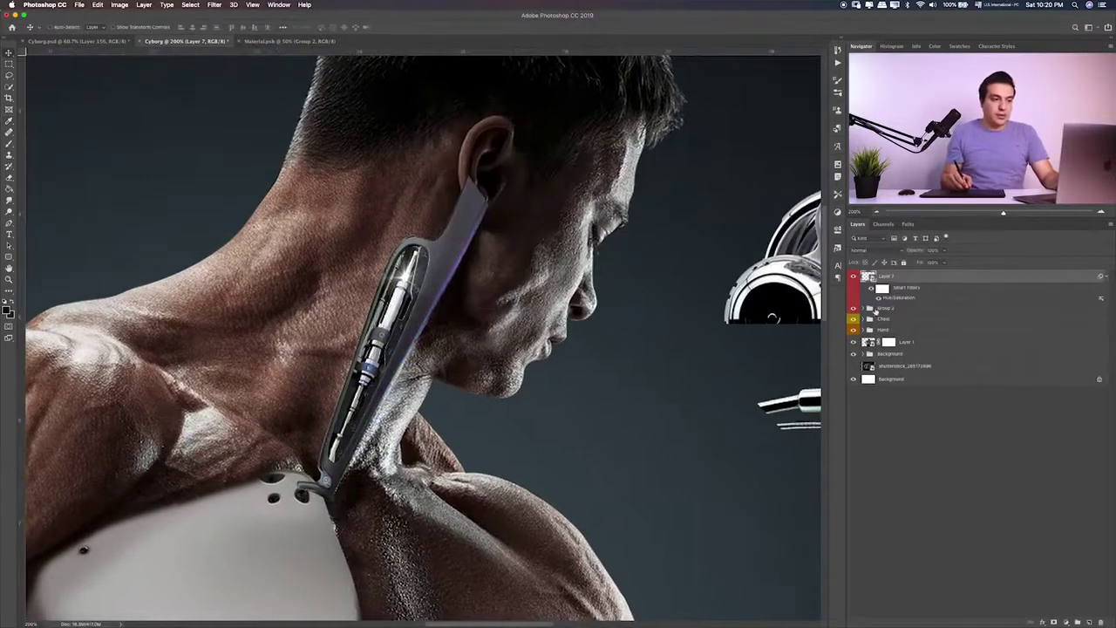
pyautogui.press('super+minus')
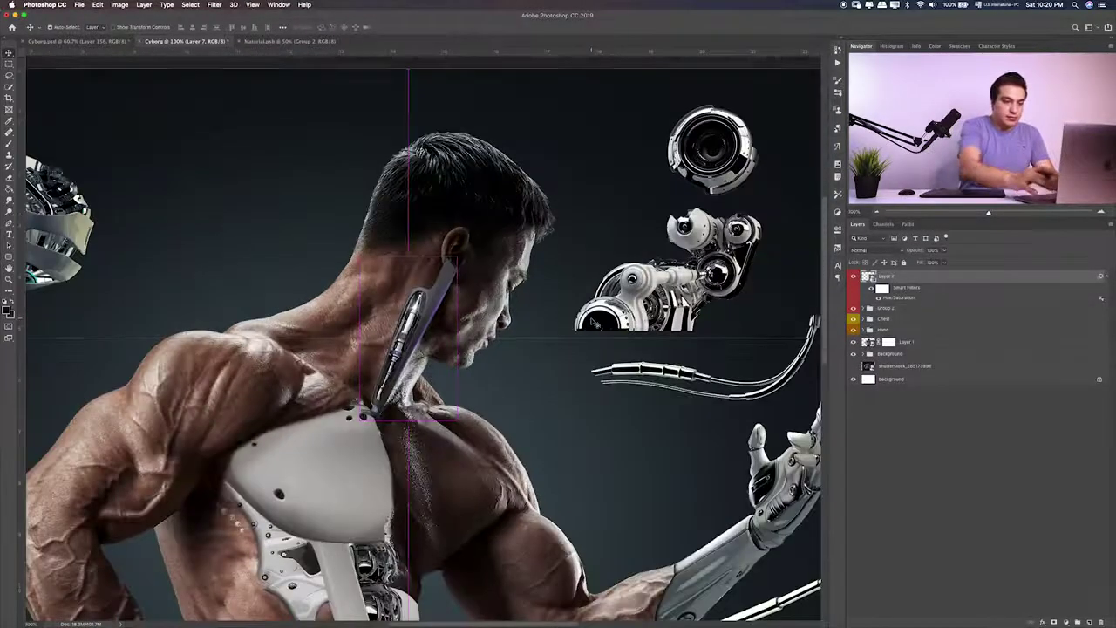
# Duplicate the tube as Layer 7 copy and set Layer 7's colour label to No Color
pyautogui.press('super+j')
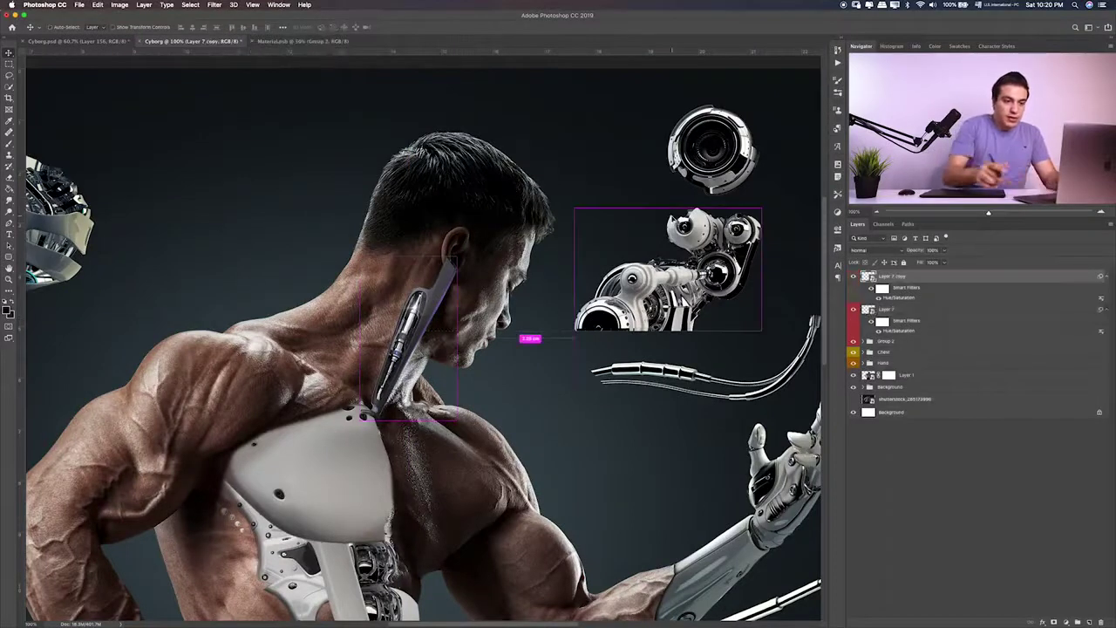
pyautogui.rightClick(913, 316)
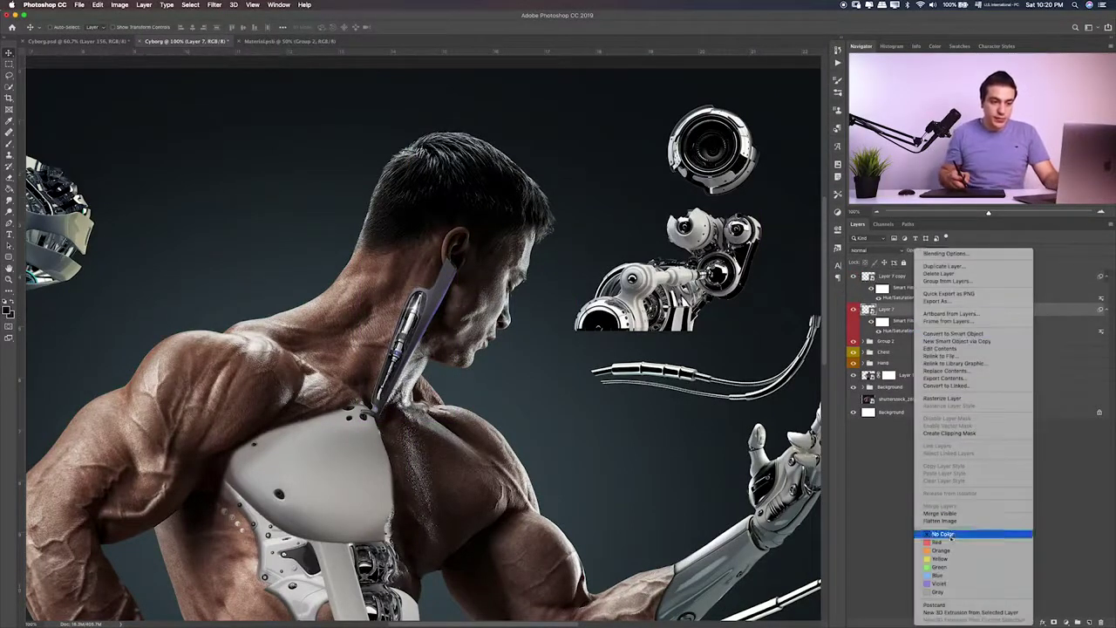
pyautogui.click(968, 530)
pyautogui.rightClick(912, 311)
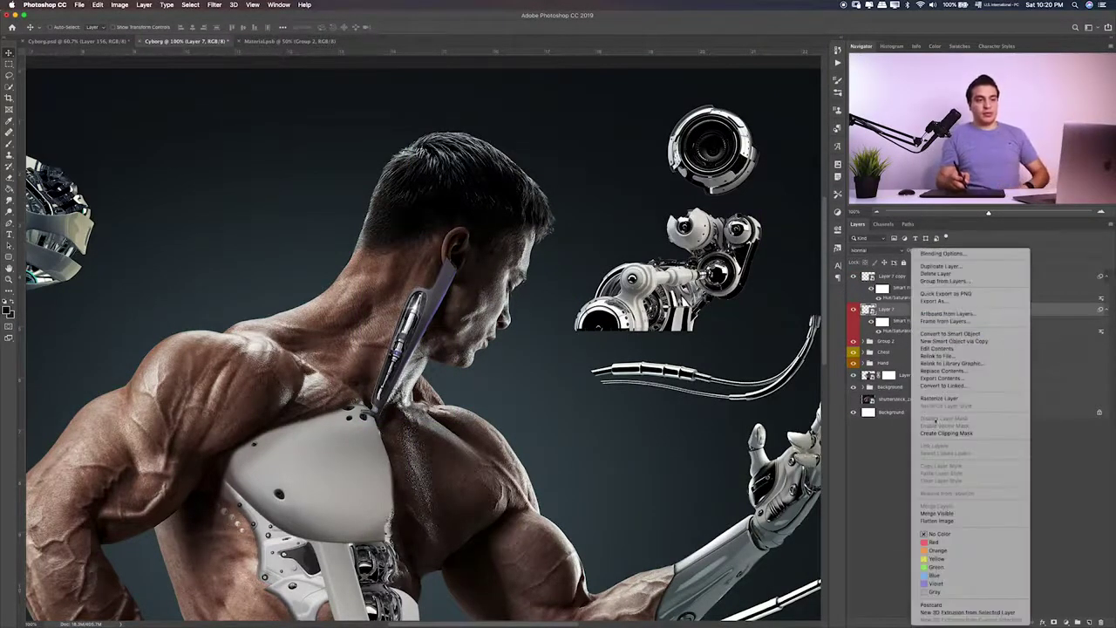
pyautogui.click(939, 534)
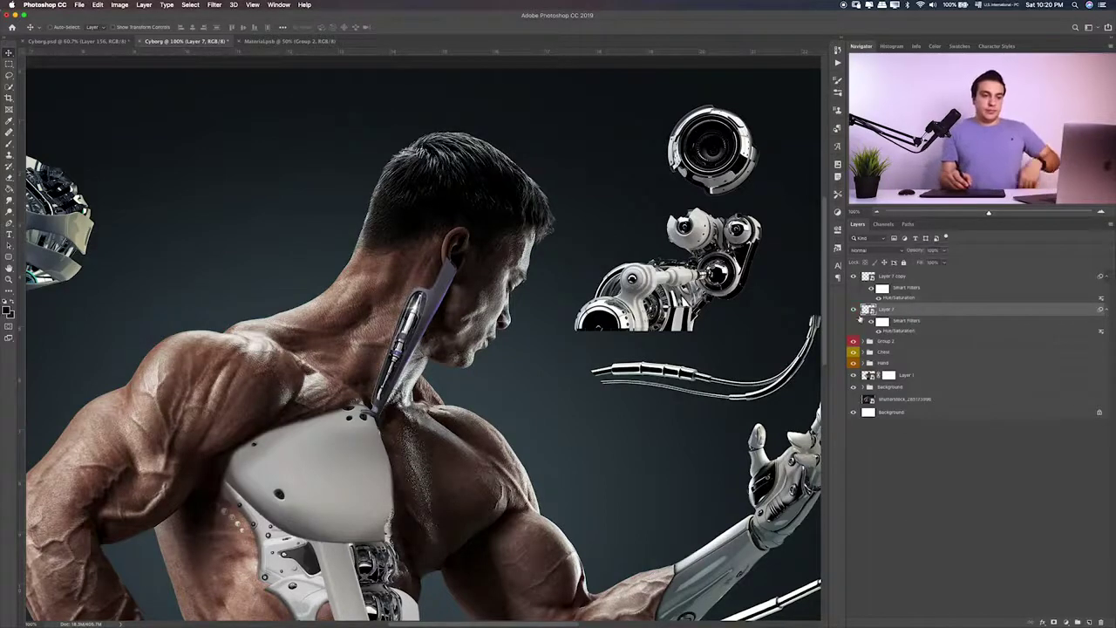
# Move Layer 7 copy onto the upper arm, then flip it horizontally, rotate and enlarge it along the arm
pyautogui.click(892, 276)
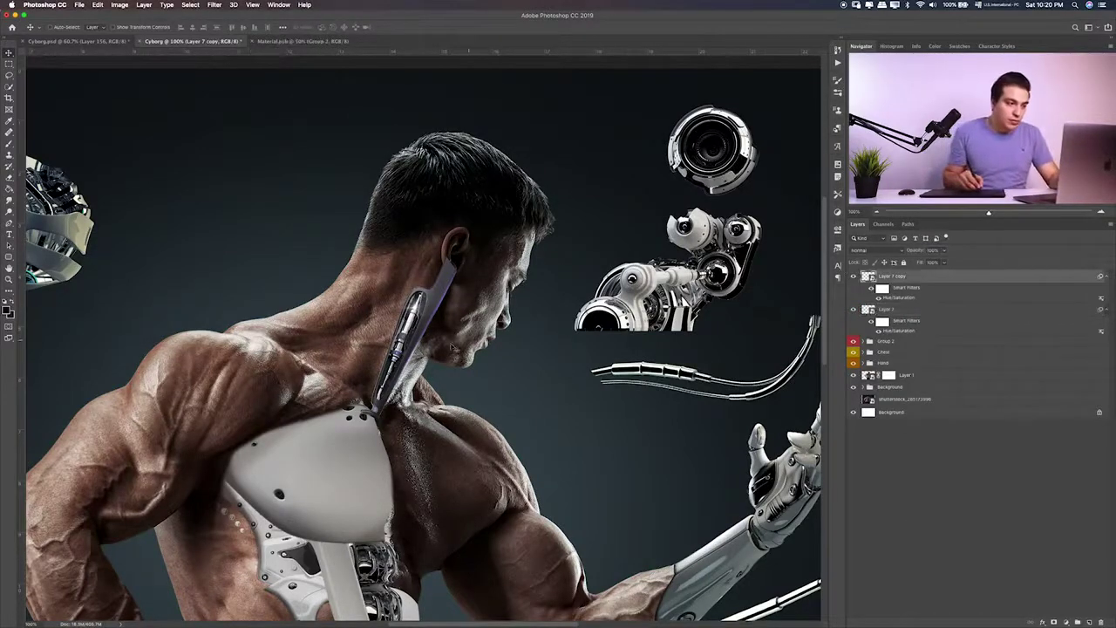
pyautogui.moveTo(455, 347); pyautogui.dragTo(157, 398)
pyautogui.hscroll(-5, 418, 341)
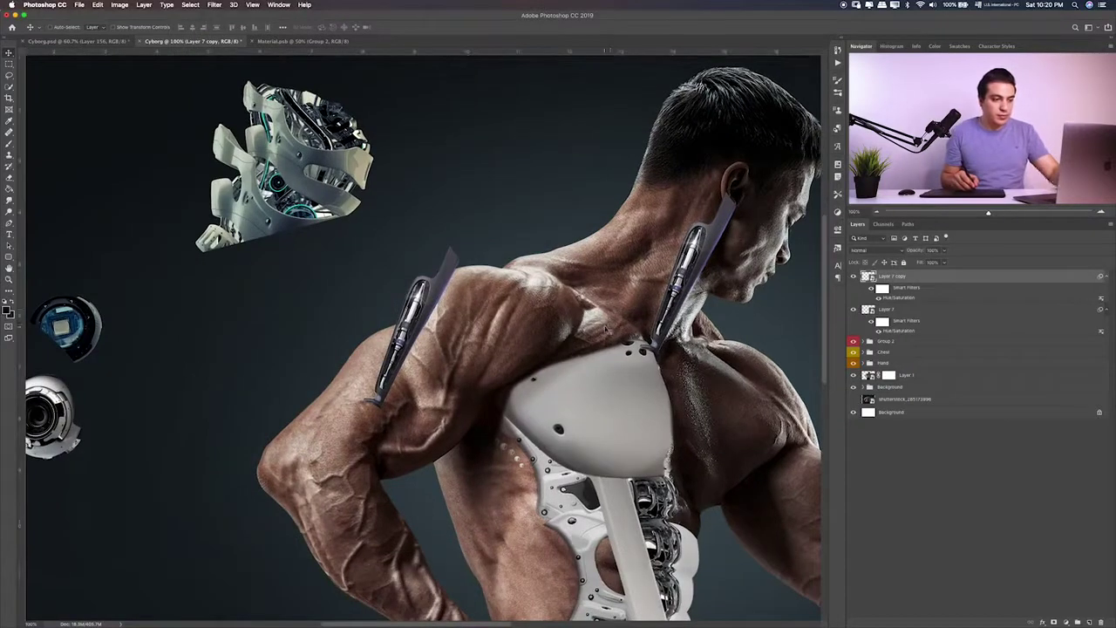
pyautogui.hotkey('ctrl', 't')
pyautogui.moveTo(499, 250)
pyautogui.mouseDown()
pyautogui.moveTo(576, 284)
pyautogui.moveTo(551, 256)
pyautogui.mouseUp()
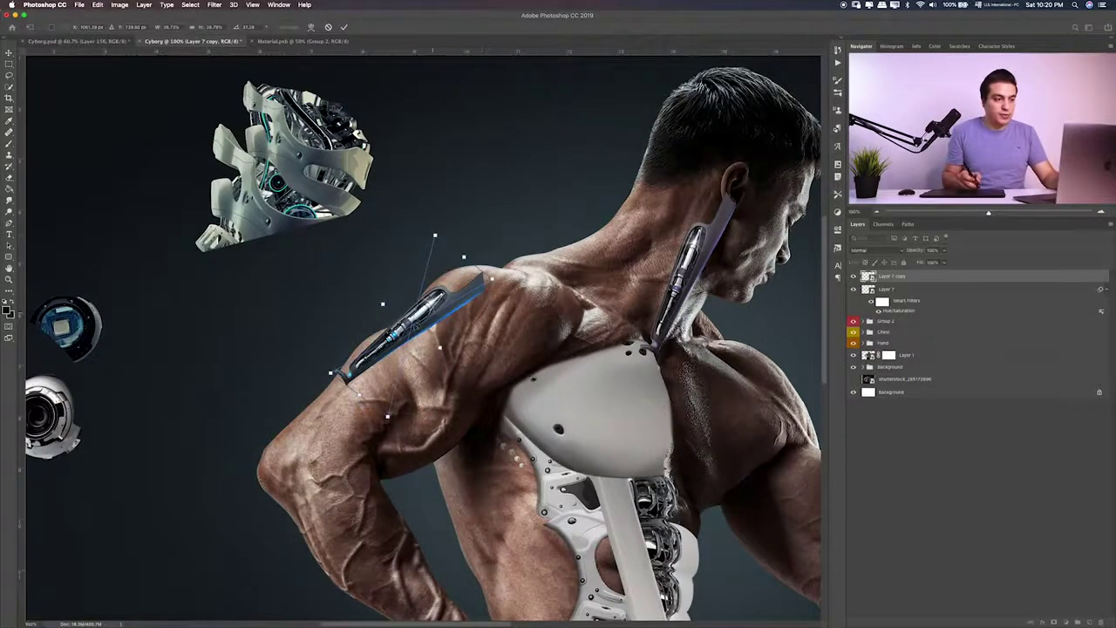
pyautogui.rightClick(426, 322)
pyautogui.click(478, 423)
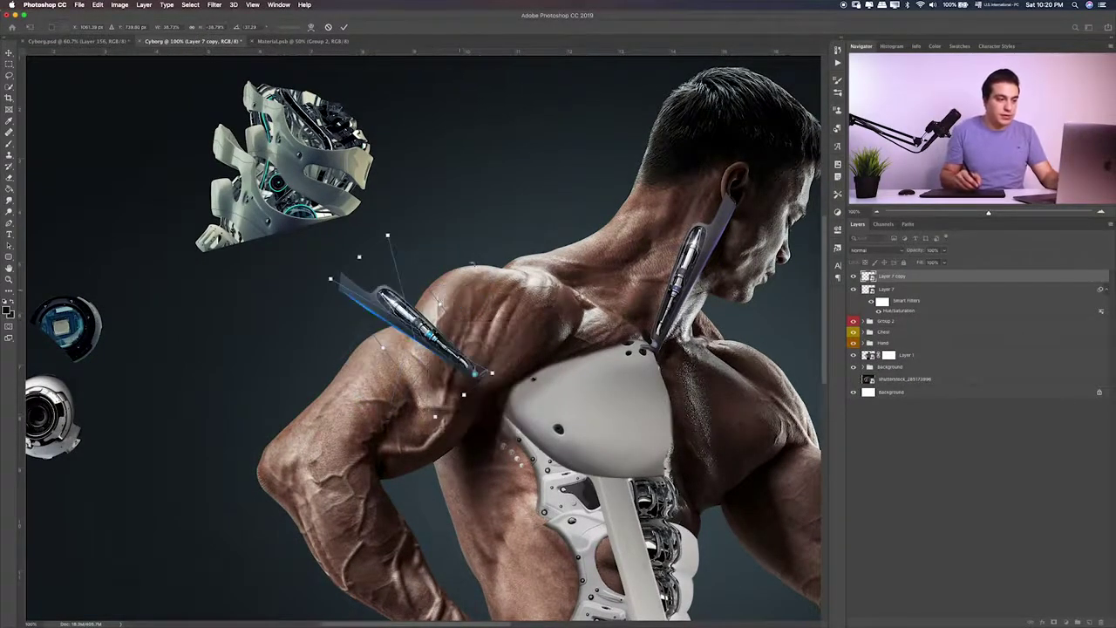
pyautogui.moveTo(509, 359); pyautogui.dragTo(480, 254)
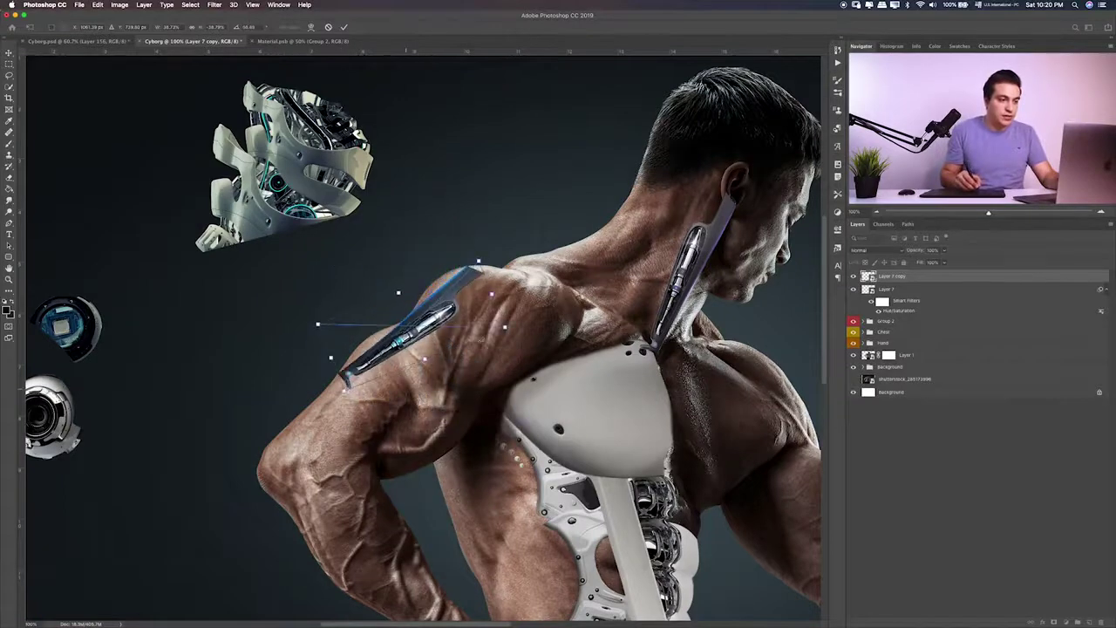
pyautogui.moveTo(504, 327)
pyautogui.mouseDown()
pyautogui.moveTo(584, 253)
pyautogui.moveTo(514, 311)
pyautogui.moveTo(528, 279)
pyautogui.mouseUp()
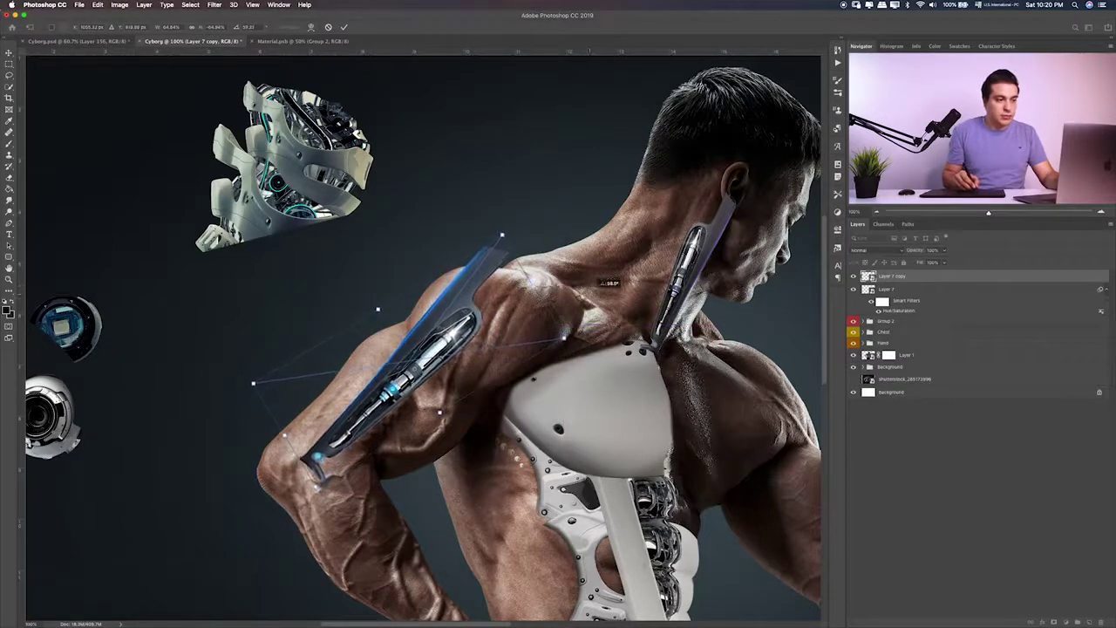
pyautogui.press('Return')
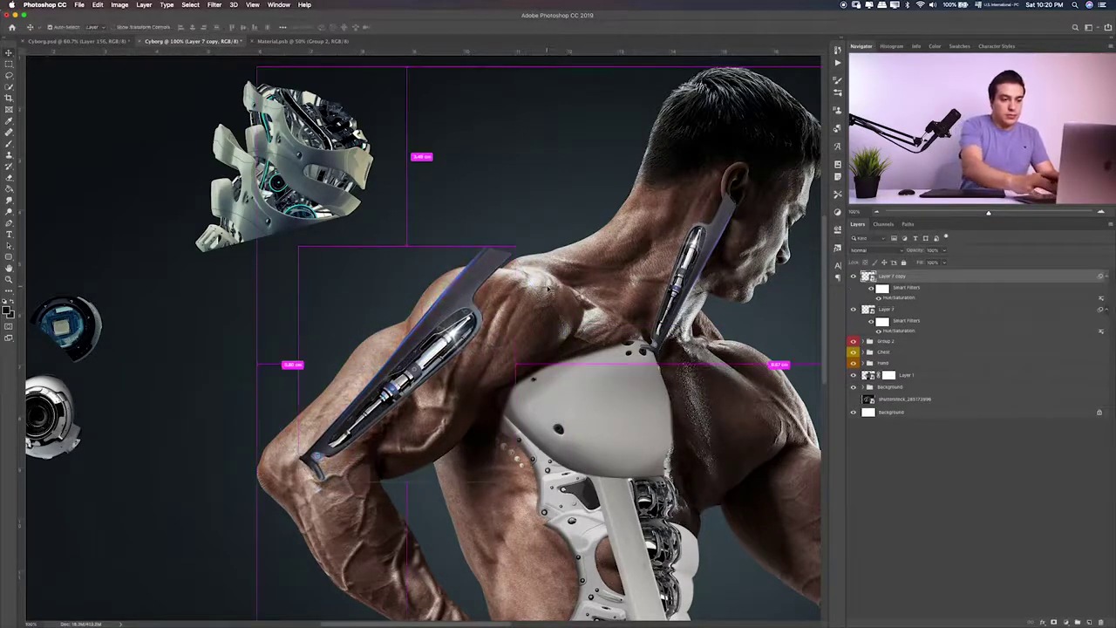
# Hide the arm tube copy and briefly toggle the neck tube's visibility to compare
pyautogui.click(854, 276)
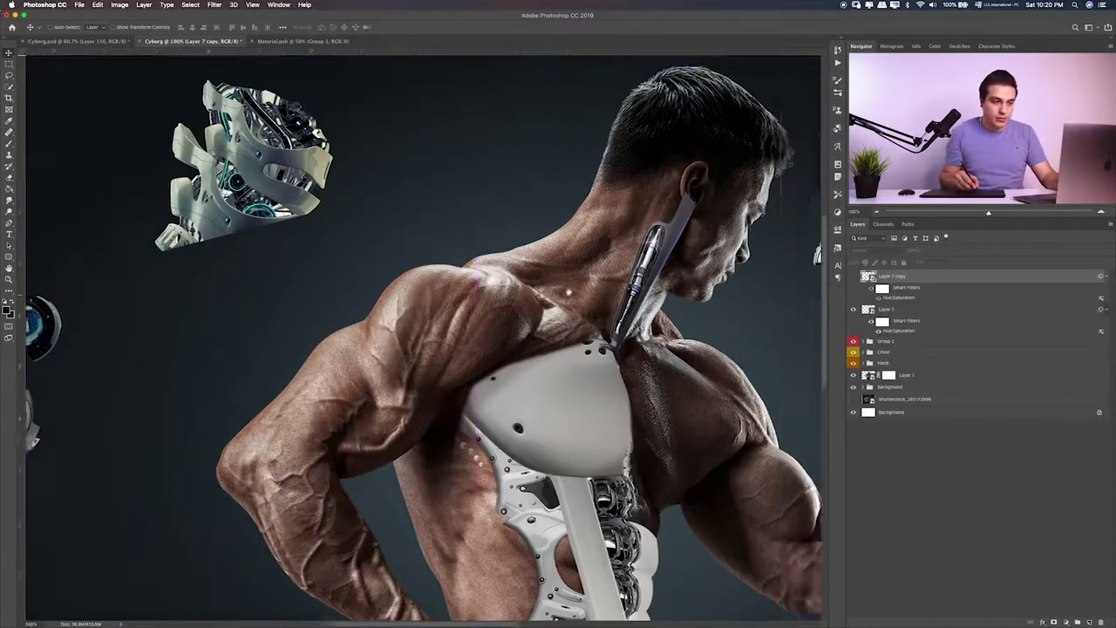
pyautogui.hscroll(5, 423, 340)
pyautogui.click(854, 309)
pyautogui.click(854, 309)
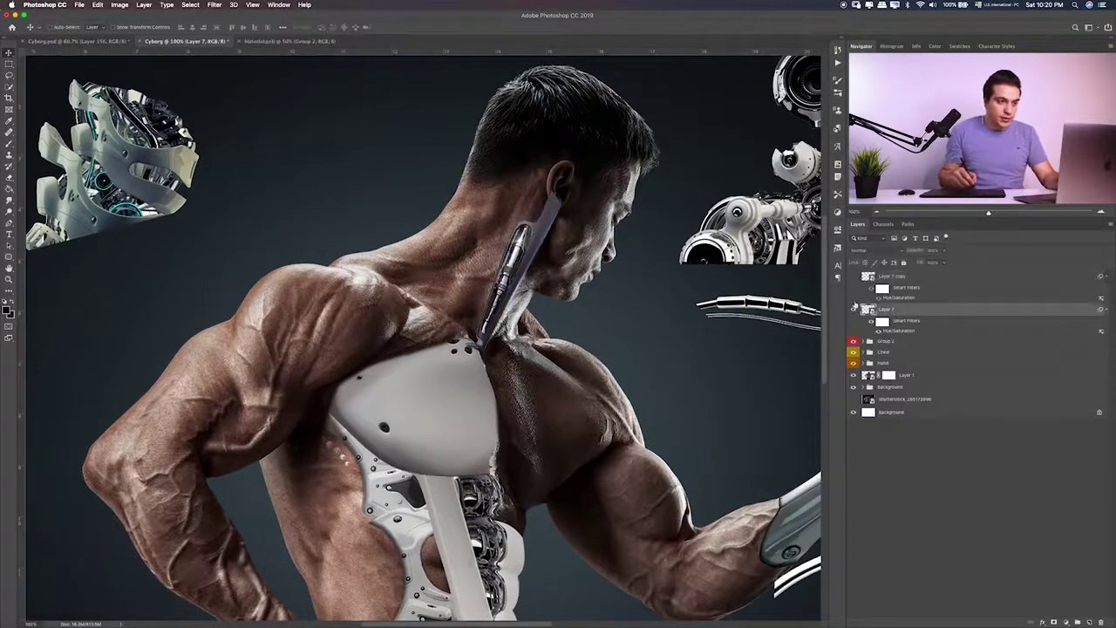
# Zoom to 200% on the neck tube, give Layer 7 a layer mask, and switch to the Brush
pyautogui.click(907, 309)
pyautogui.hotkey('ctrl', '+')
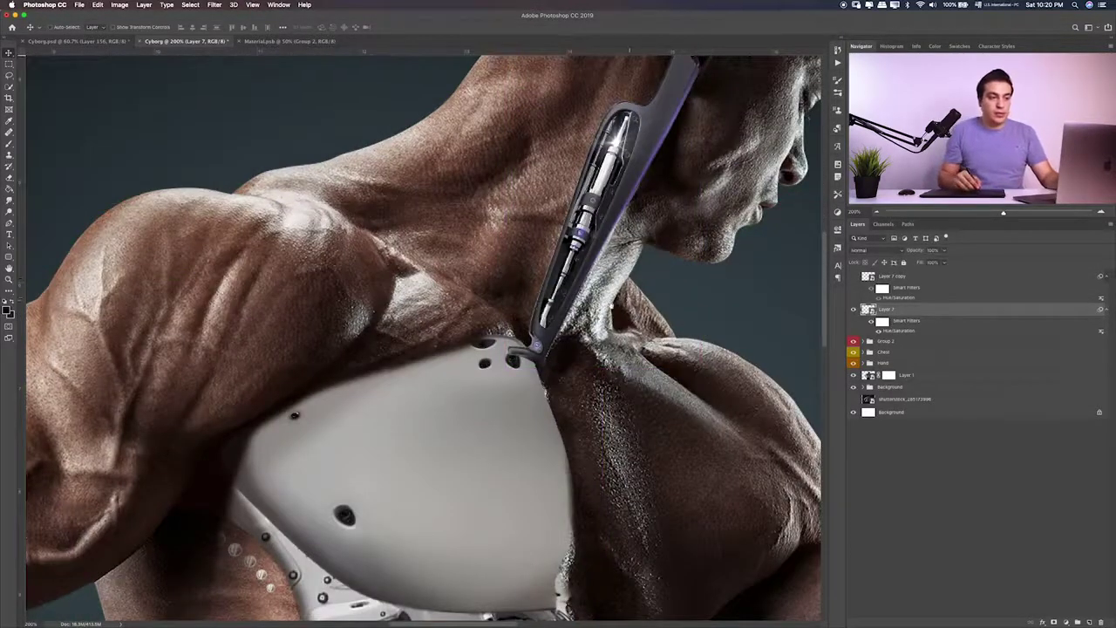
pyautogui.moveTo(716, 279); pyautogui.dragTo(512, 348)
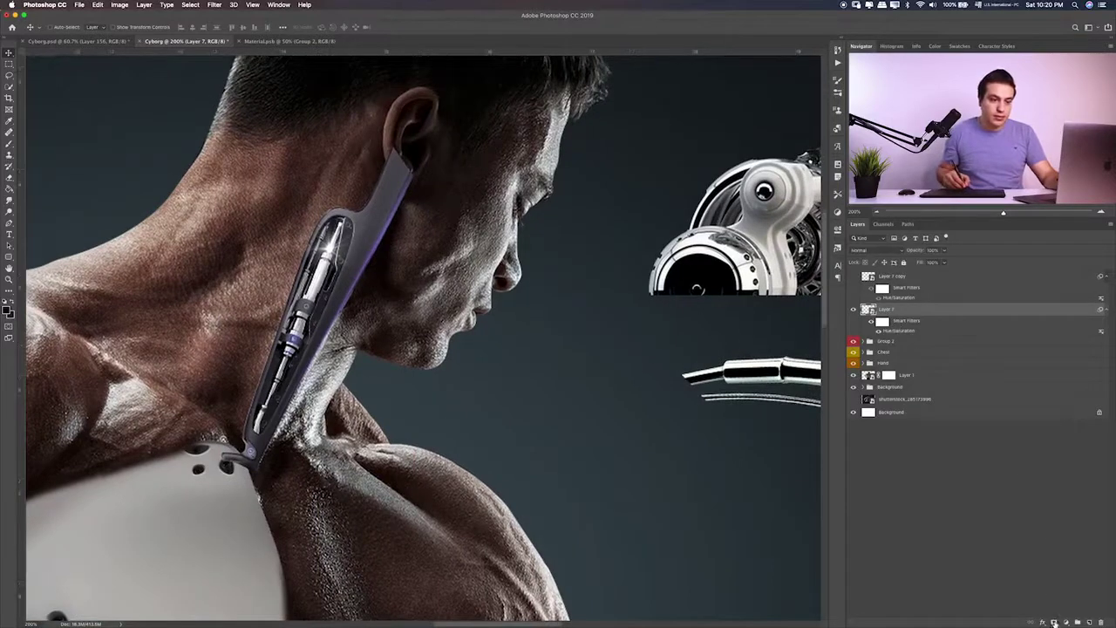
pyautogui.click(1054, 622)
pyautogui.press('b')
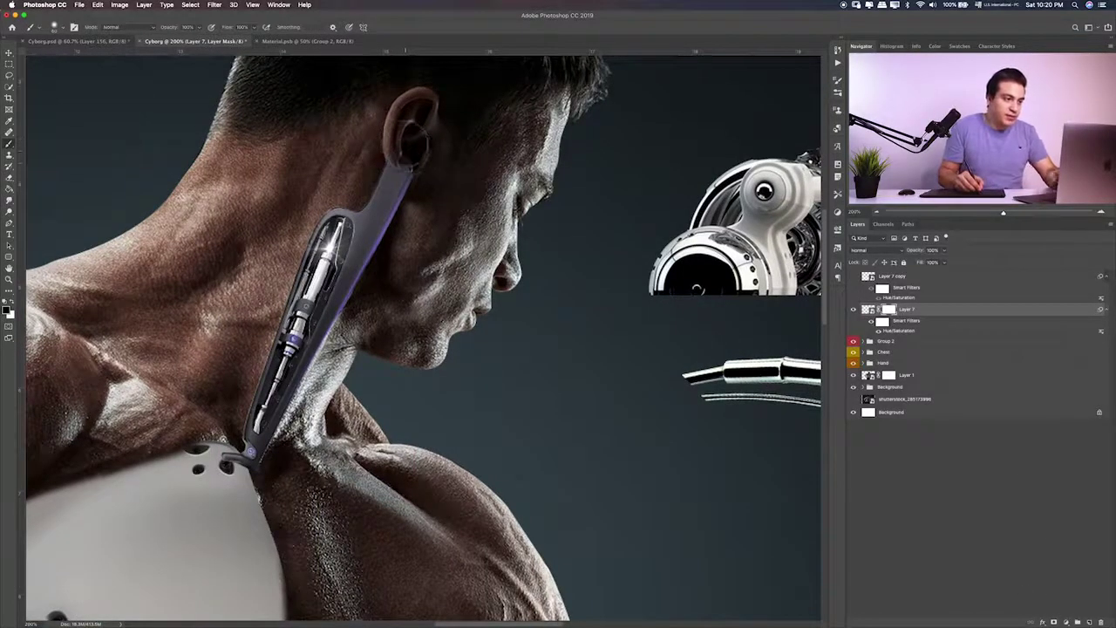
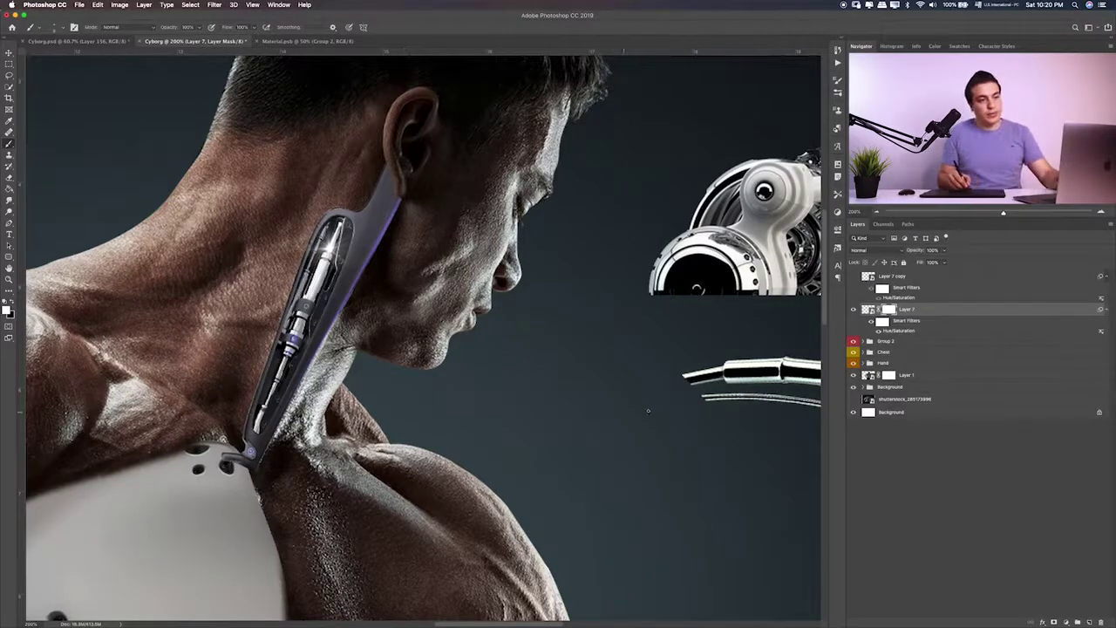
# Show the Layer 7 copy neck piece along the man's neck
pyautogui.hscroll(-5, 498, 379)
pyautogui.scroll(-3, 498, 378)
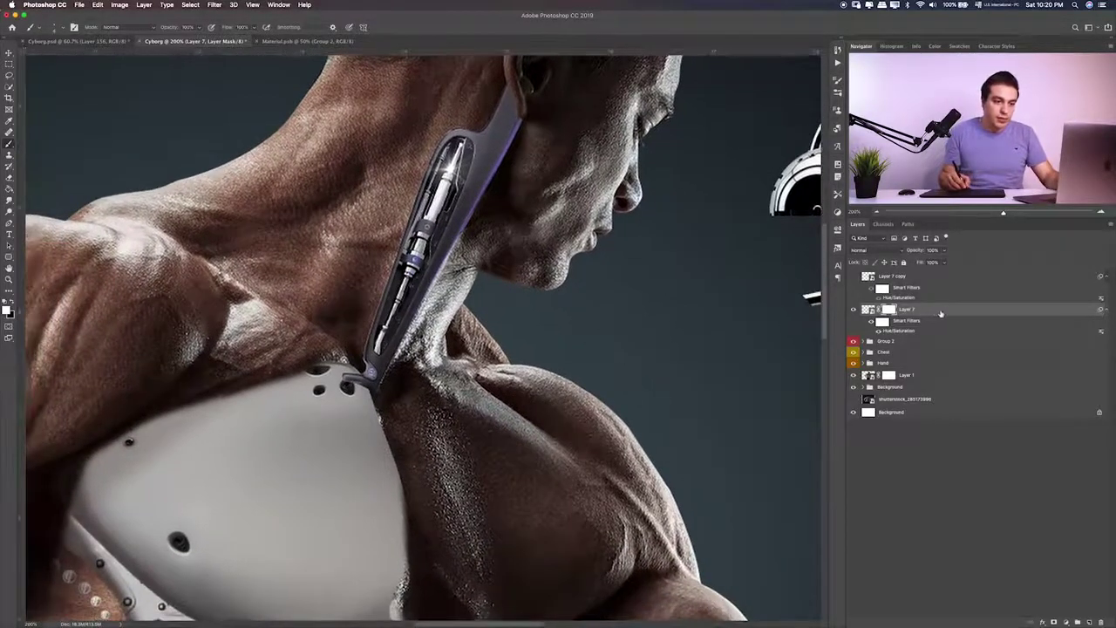
pyautogui.moveTo(941, 312); pyautogui.dragTo(937, 370)
pyautogui.scroll(2, 512, 362)
pyautogui.hscroll(3, 512, 362)
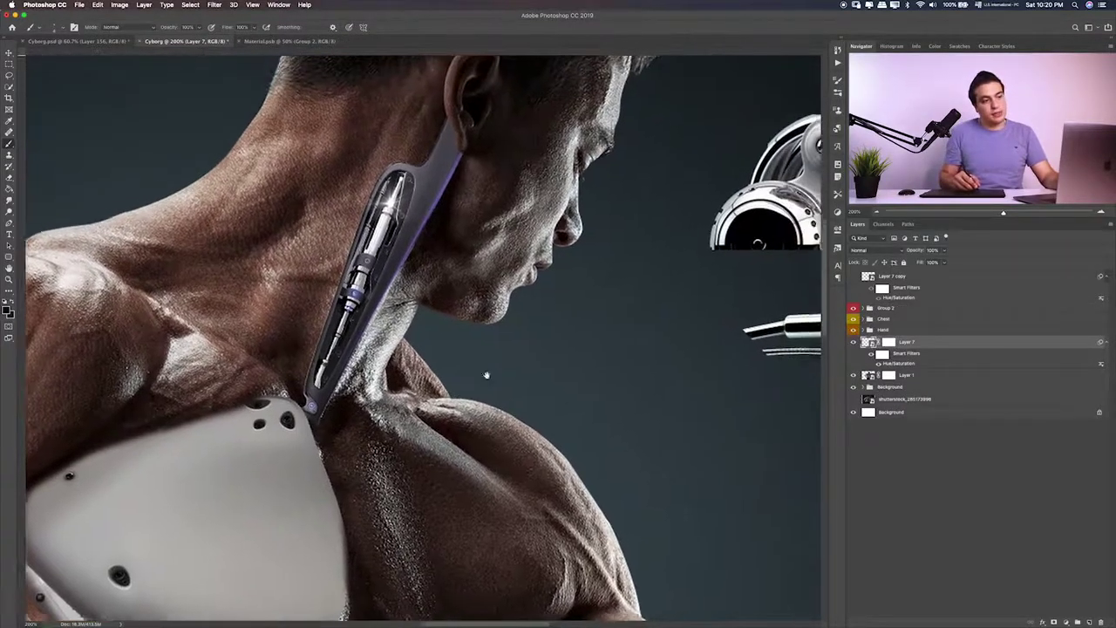
pyautogui.hscroll(3, 488, 371)
pyautogui.click(852, 278)
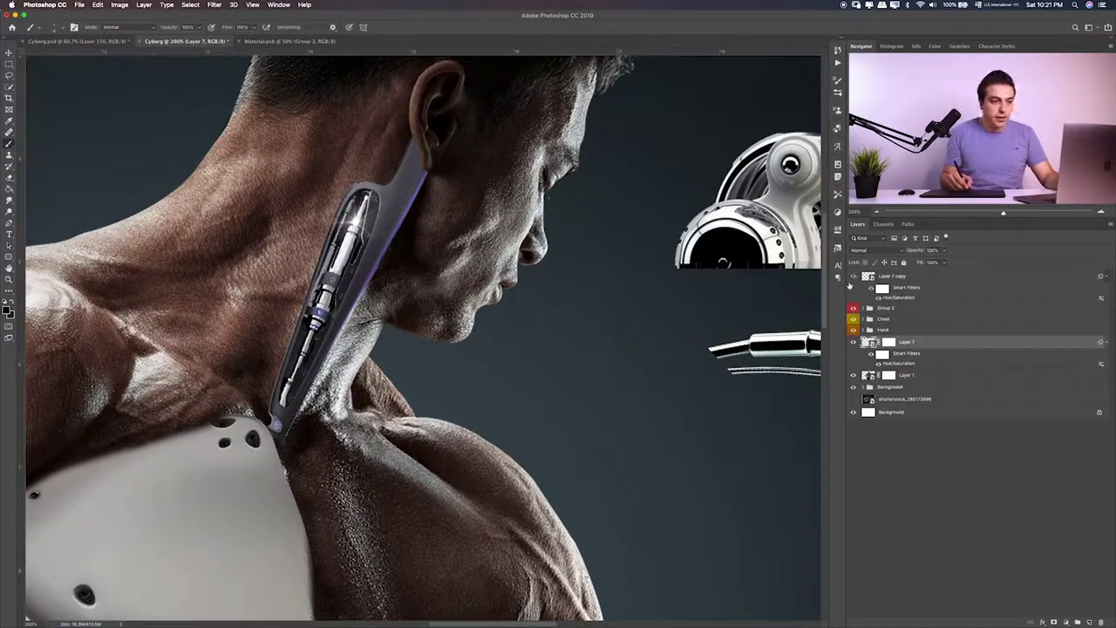
# Select and expand Group 2, then fit the whole composition on screen
pyautogui.click(870, 309)
pyautogui.click(864, 309)
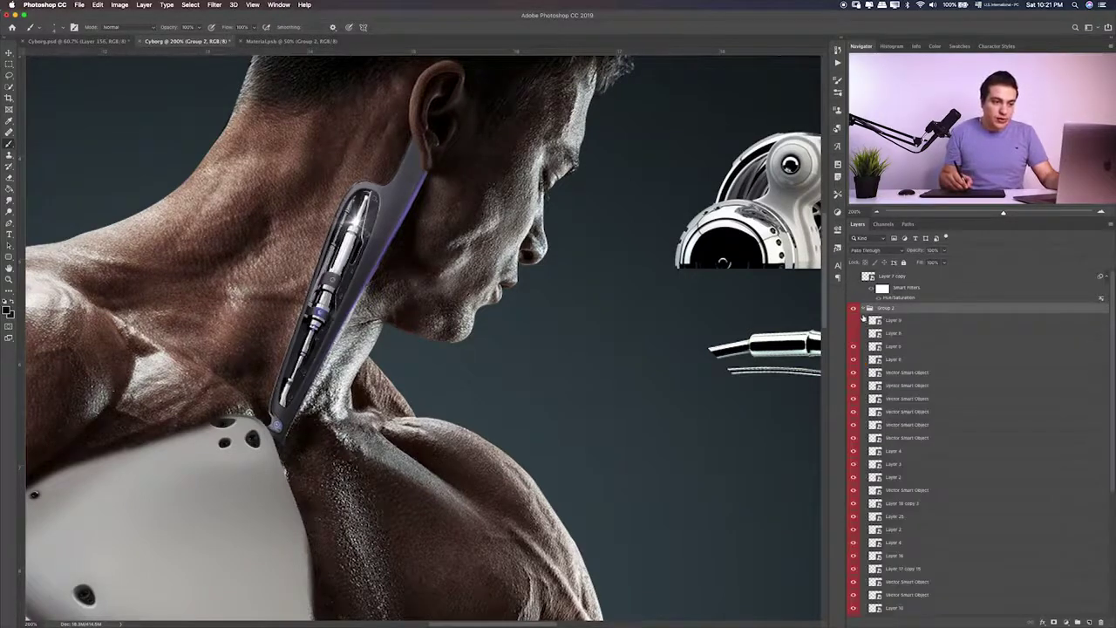
pyautogui.hotkey('ctrl', '0')
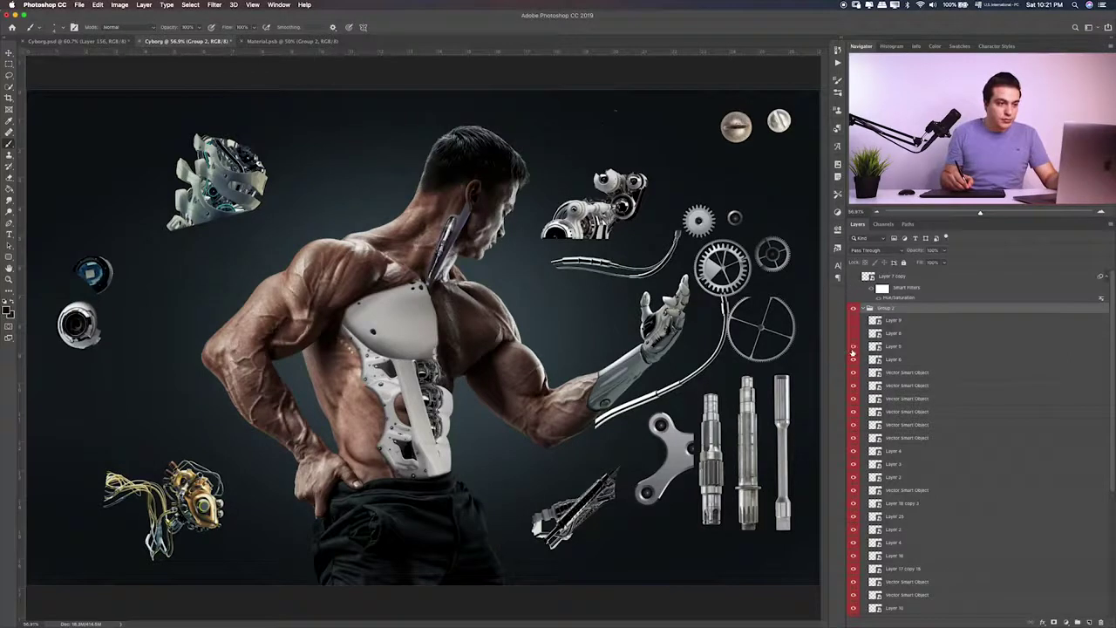
# Move the Layer 5 camera lens onto the left shoulder and enlarge it
pyautogui.click(896, 347)
pyautogui.press('v')
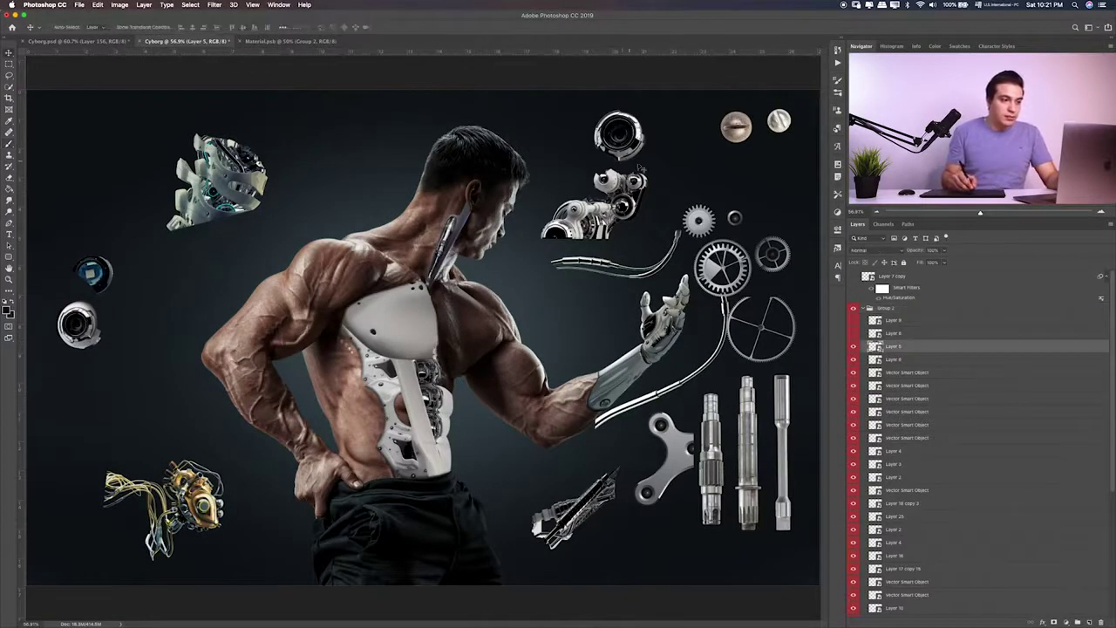
pyautogui.moveTo(640, 140)
pyautogui.mouseDown()
pyautogui.moveTo(340, 272)
pyautogui.moveTo(358, 299)
pyautogui.mouseUp()
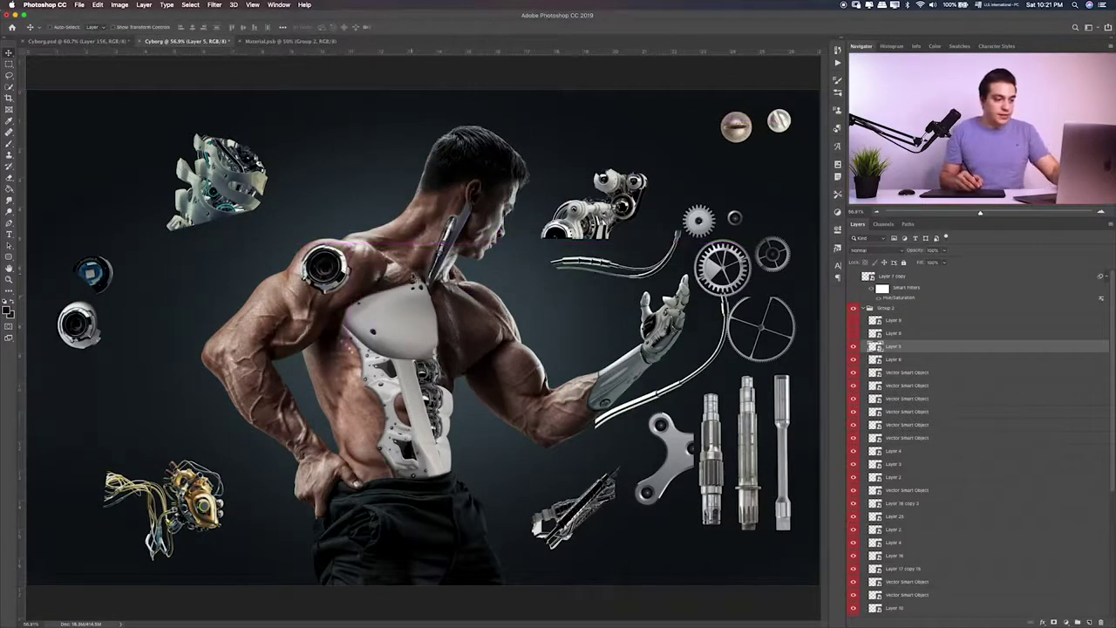
pyautogui.hotkey('ctrl', 't')
pyautogui.moveTo(352, 243); pyautogui.dragTo(389, 226)
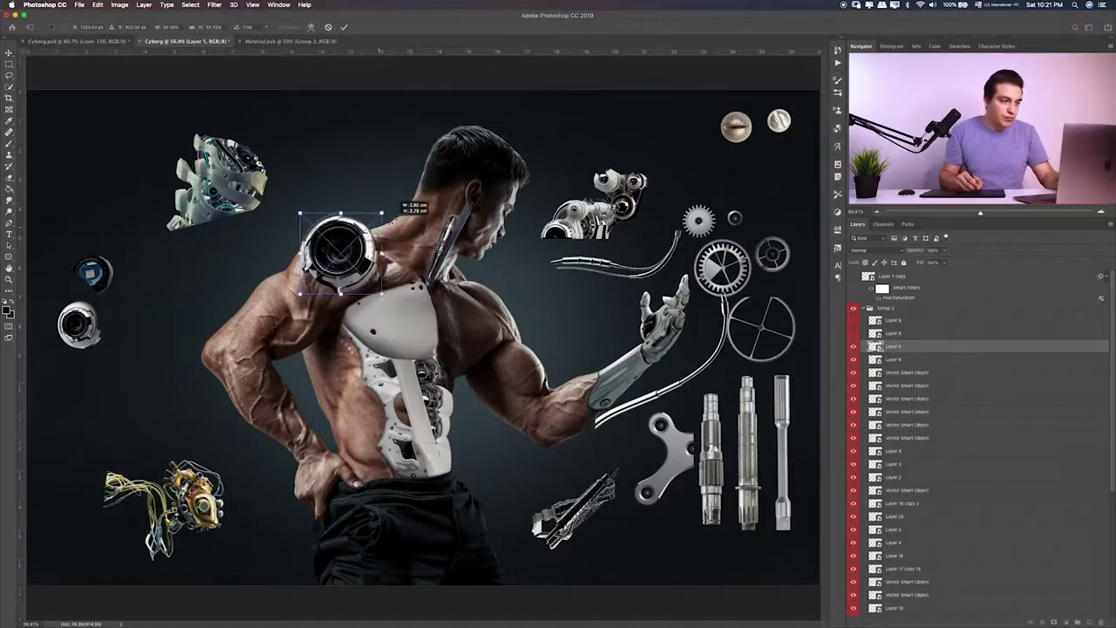
pyautogui.press('Return')
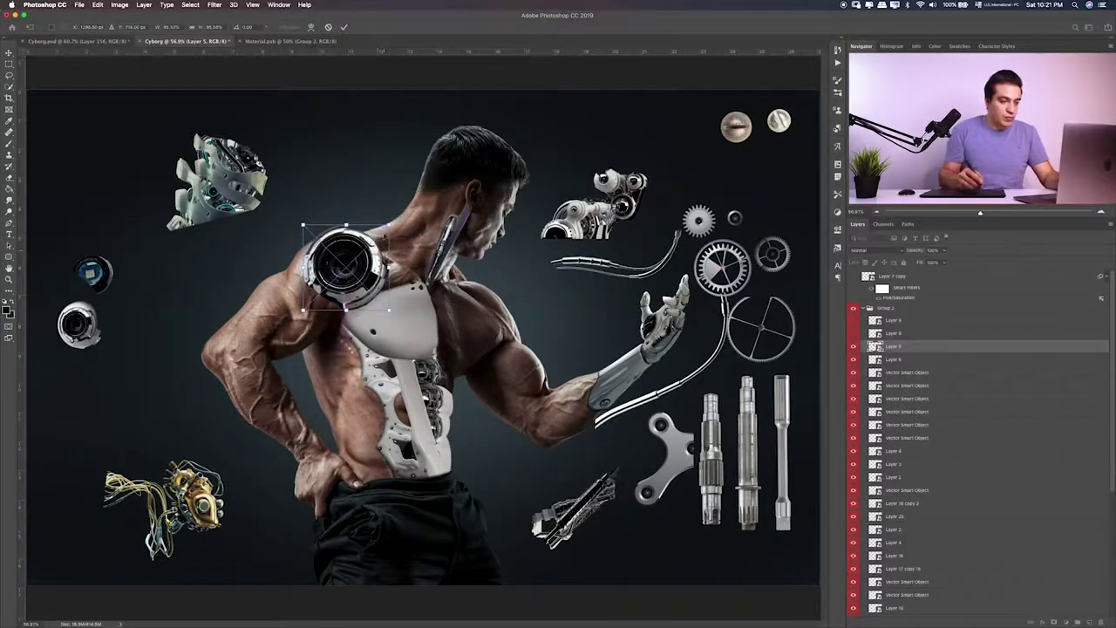
# Shift the shoulder lens down-left and tilt it about 10 degrees
pyautogui.hotkey('ctrl', '+')
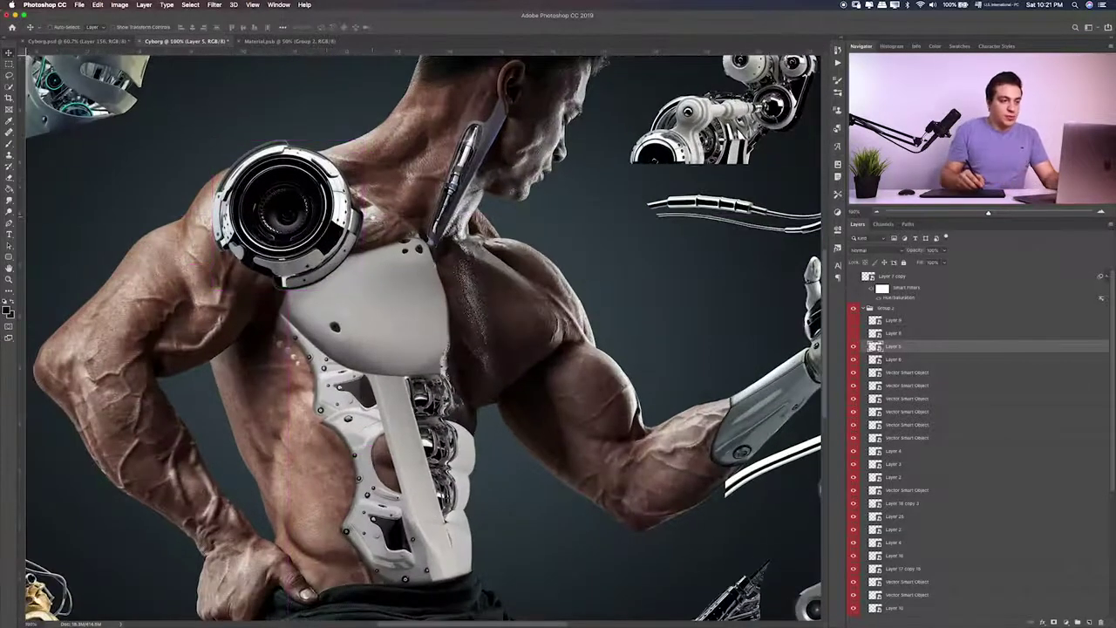
pyautogui.hotkey('ctrl', '+')
pyautogui.hotkey('ctrl', 't')
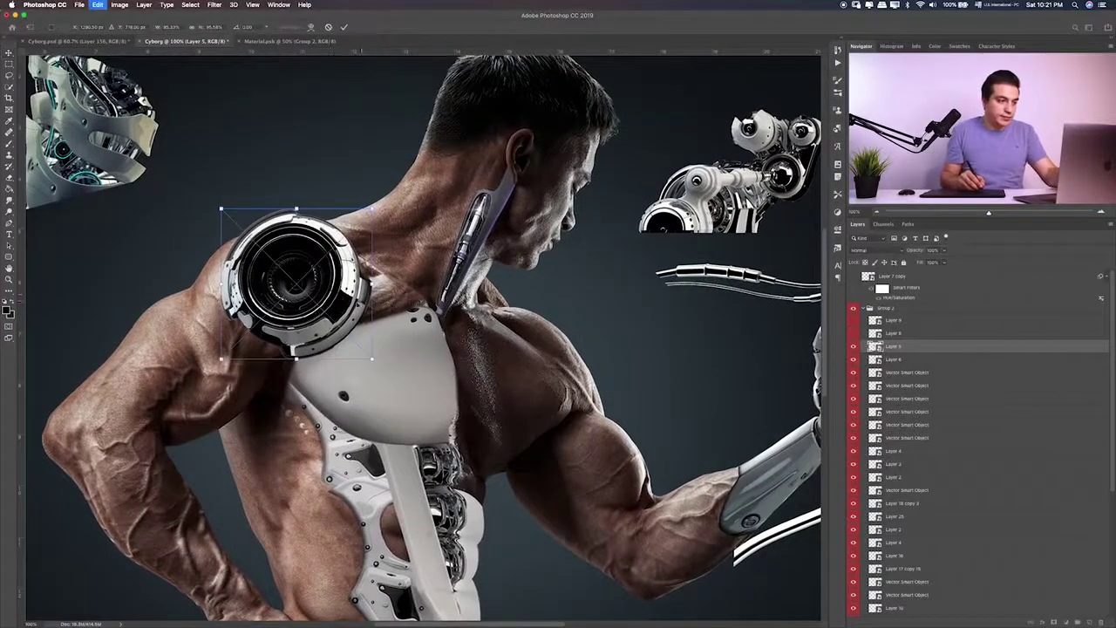
pyautogui.moveTo(332, 310)
pyautogui.mouseDown()
pyautogui.moveTo(293, 319)
pyautogui.moveTo(303, 307)
pyautogui.mouseUp()
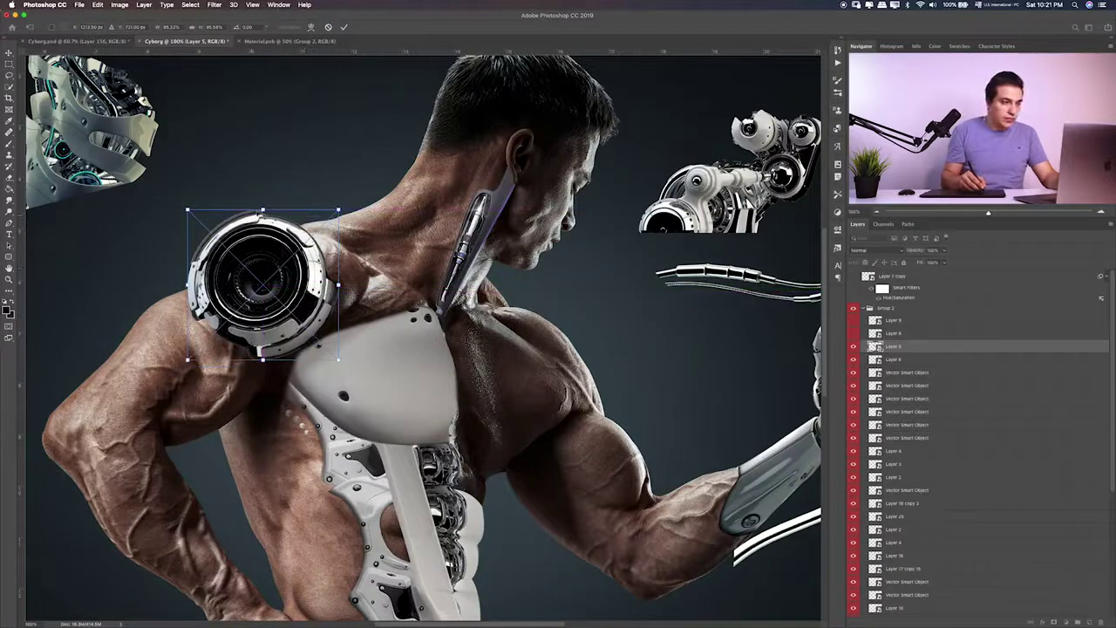
pyautogui.moveTo(262, 206)
pyautogui.mouseDown()
pyautogui.moveTo(297, 209)
pyautogui.moveTo(241, 225)
pyautogui.moveTo(231, 201)
pyautogui.mouseUp()
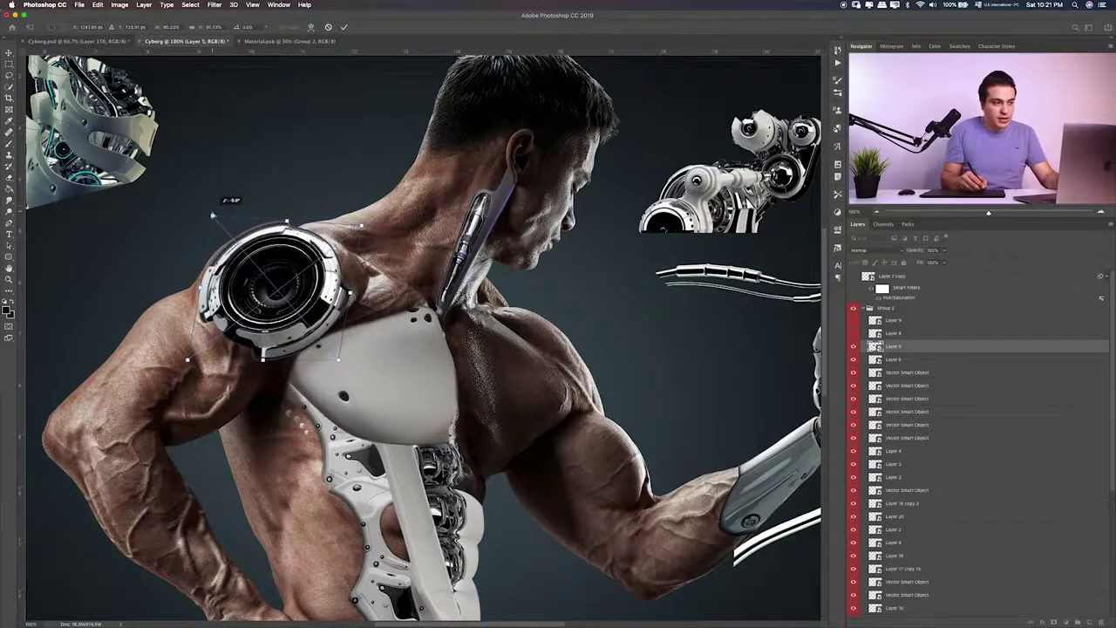
pyautogui.moveTo(188, 362); pyautogui.dragTo(193, 342)
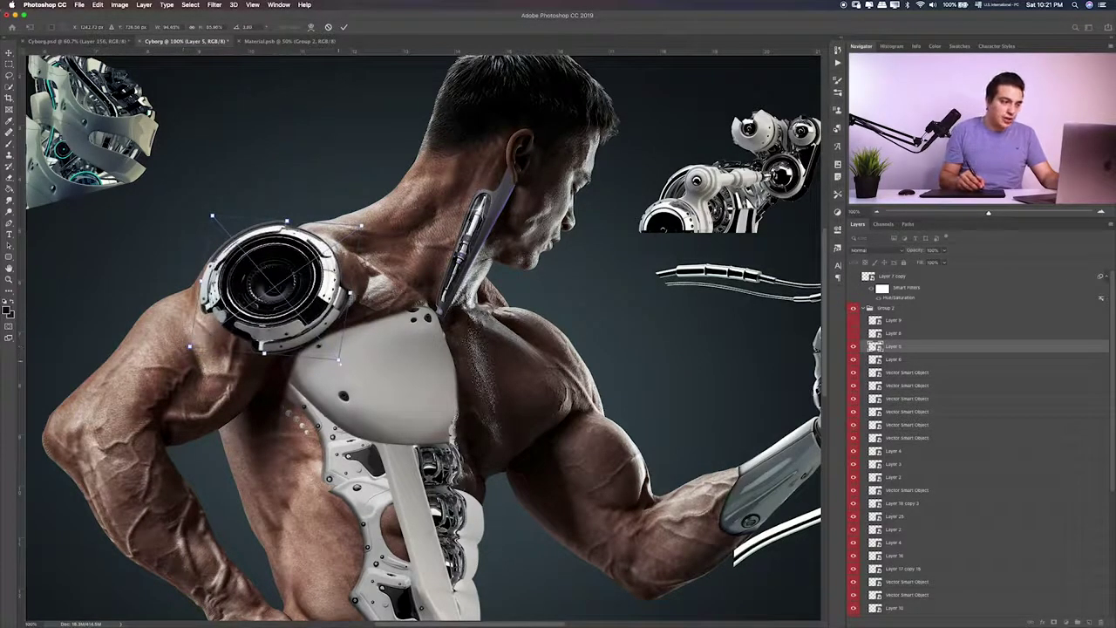
pyautogui.press('Return')
pyautogui.hotkey('ctrl', '0')
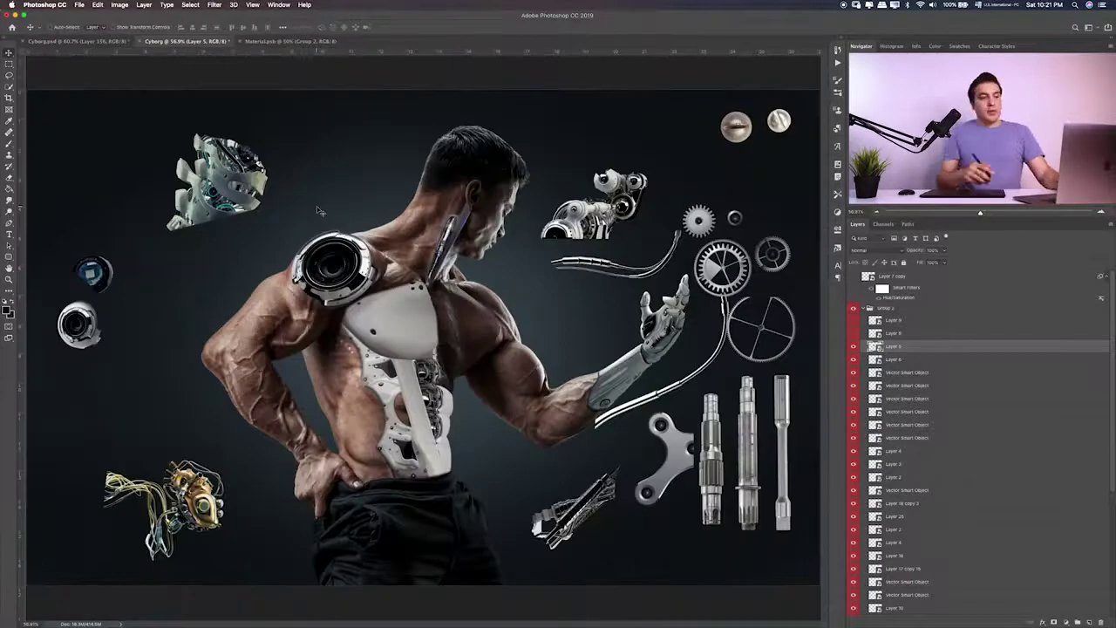
# Enlarge and widen the lens across the shoulder, toggling it to compare
pyautogui.hotkey('ctrl', '+')
pyautogui.hotkey('ctrl', '+')
pyautogui.hotkey('ctrl', '+')
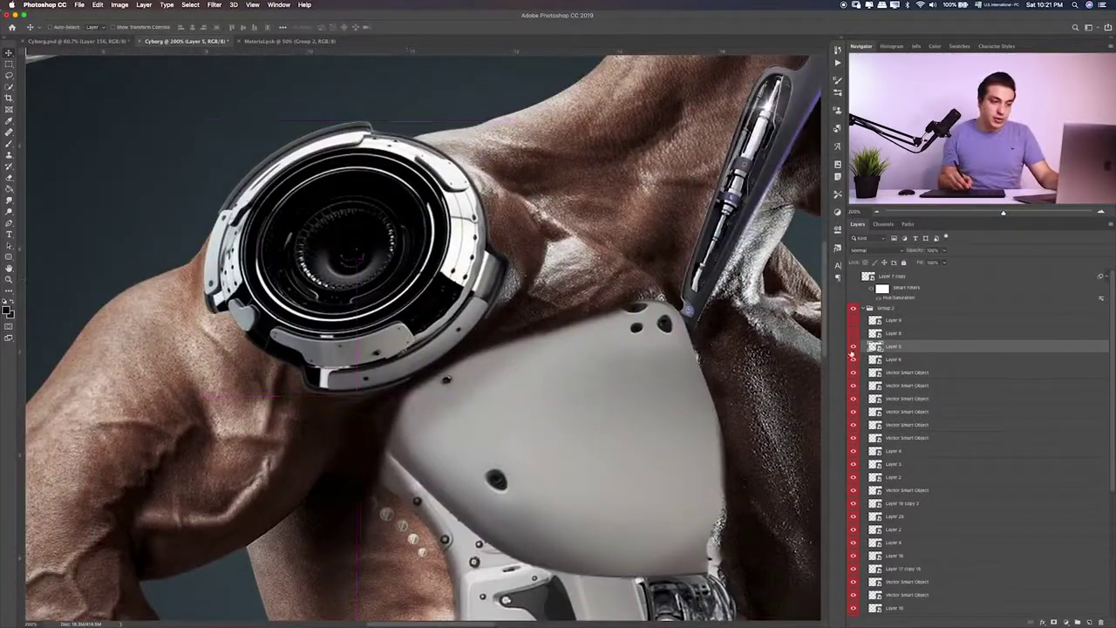
pyautogui.click(853, 347)
pyautogui.click(853, 347)
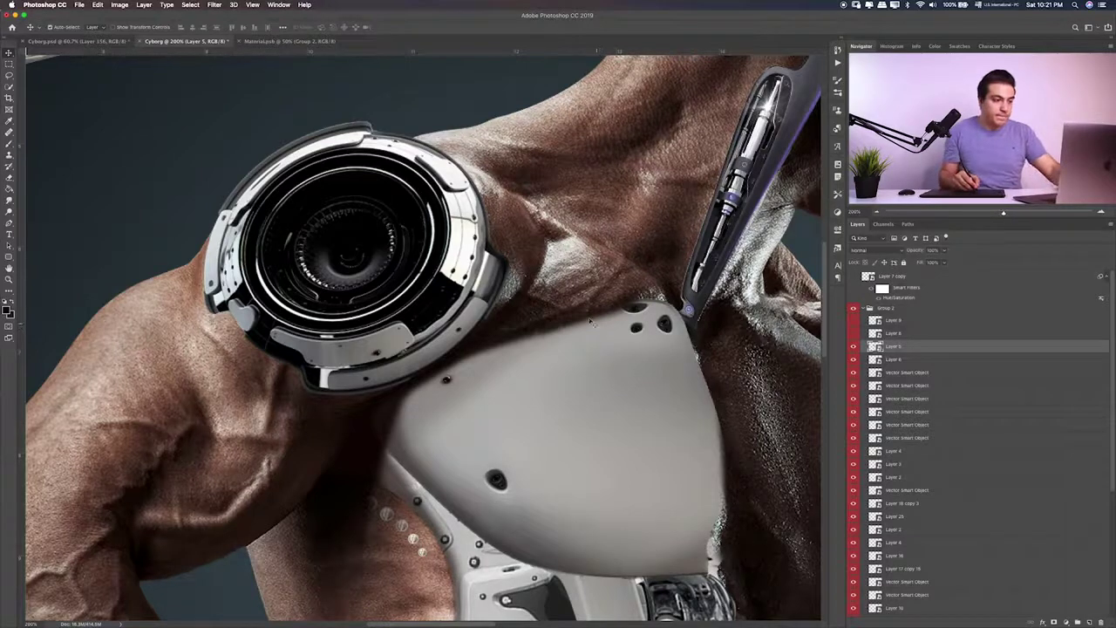
pyautogui.hotkey('ctrl', 't')
pyautogui.moveTo(489, 407)
pyautogui.mouseDown()
pyautogui.moveTo(499, 388)
pyautogui.moveTo(459, 370)
pyautogui.mouseUp()
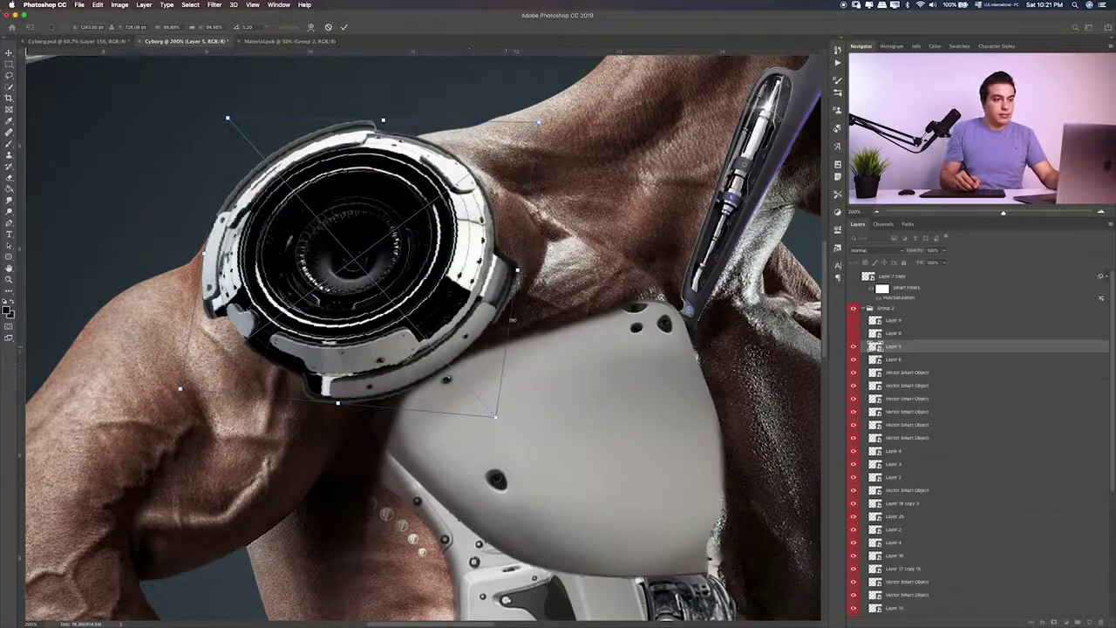
pyautogui.moveTo(518, 271); pyautogui.dragTo(523, 269)
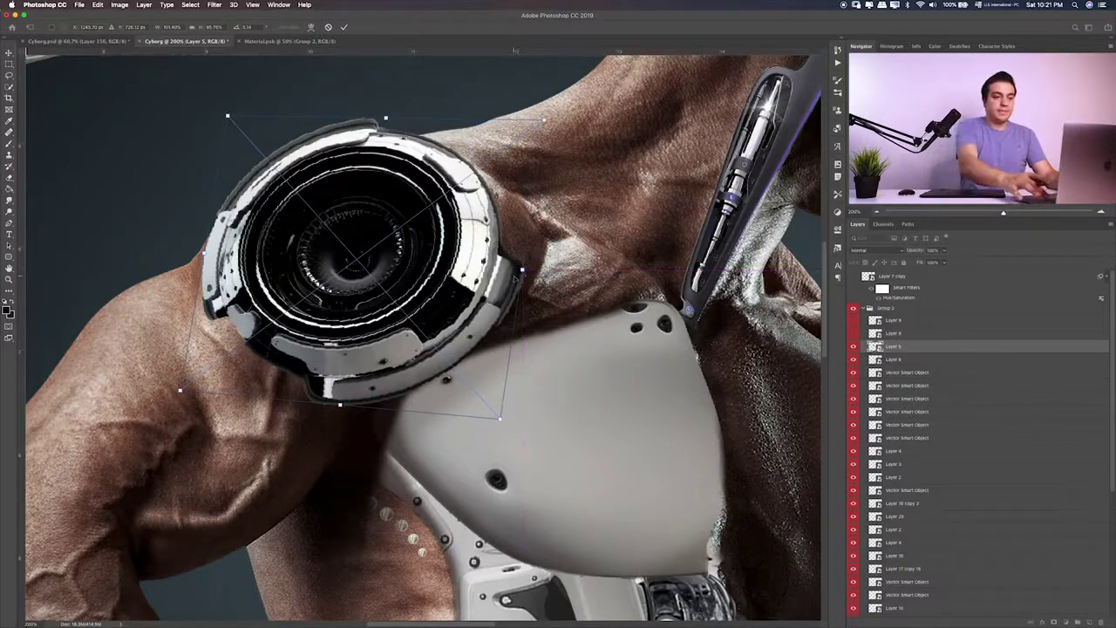
pyautogui.press('Return')
pyautogui.hotkey('ctrl', '0')
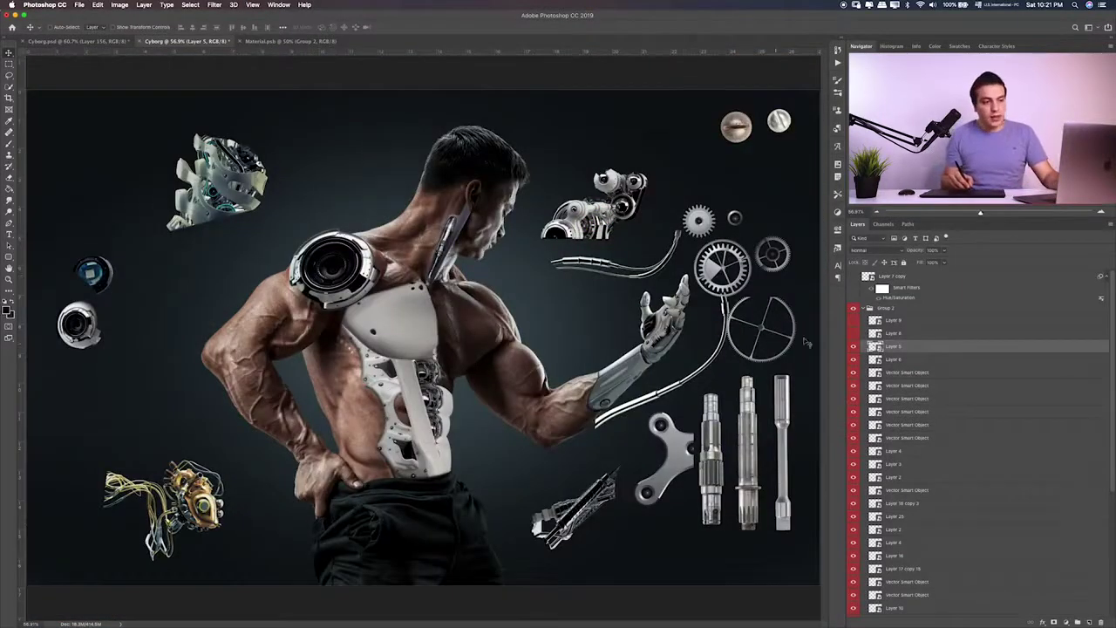
pyautogui.click(854, 346)
# Move Layer 5 out of Group 2 to sit above it, and select Layer 6
pyautogui.click(854, 346)
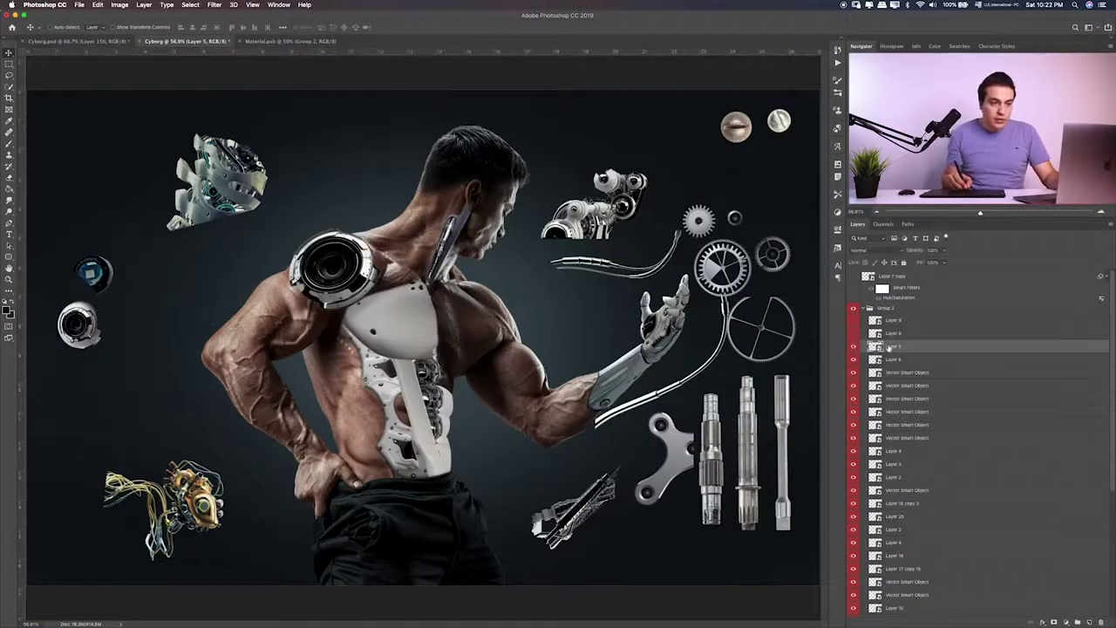
pyautogui.moveTo(907, 346)
pyautogui.mouseDown()
pyautogui.moveTo(878, 310)
pyautogui.moveTo(848, 327)
pyautogui.mouseUp()
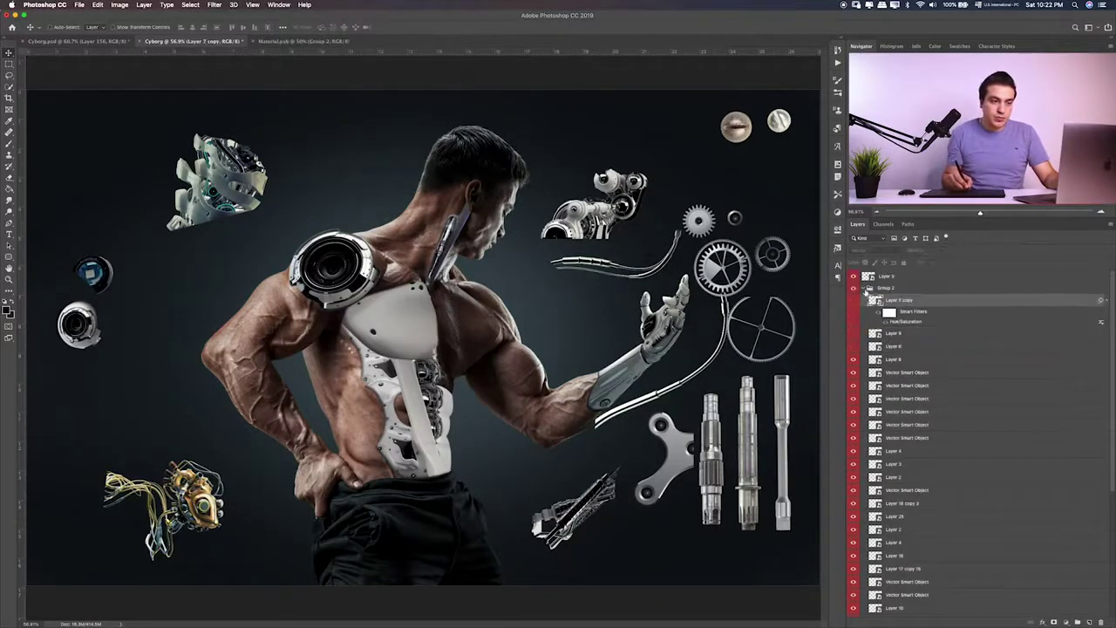
pyautogui.click(854, 358)
pyautogui.click(854, 358)
pyautogui.click(893, 359)
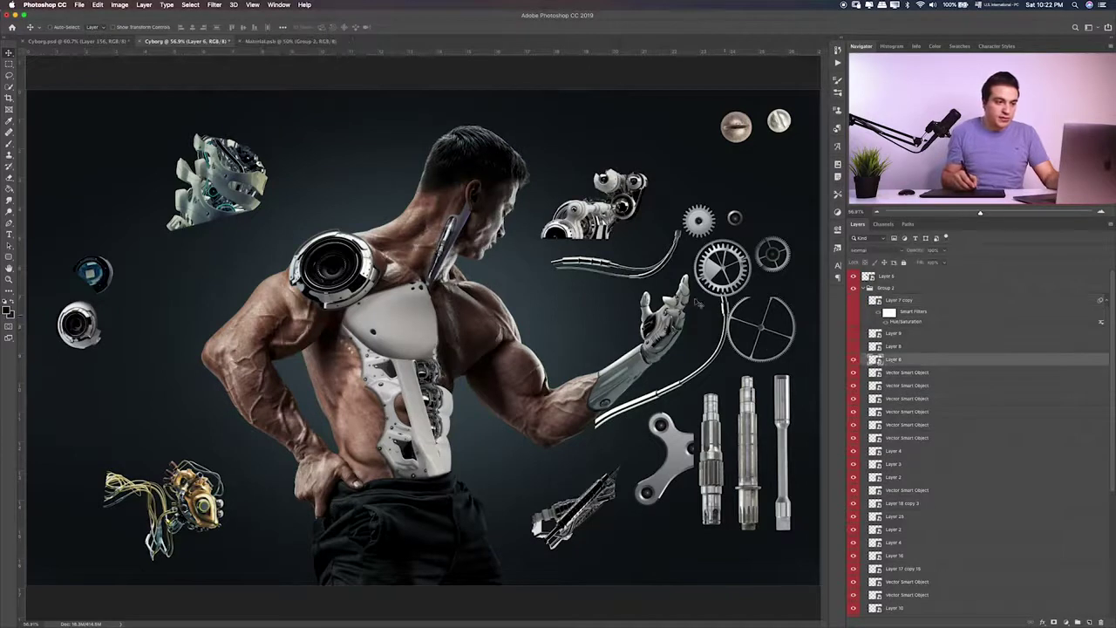
# Place the Layer 6 joint assembly on the neck, rotated about 10 degrees
pyautogui.moveTo(595, 204); pyautogui.dragTo(402, 222)
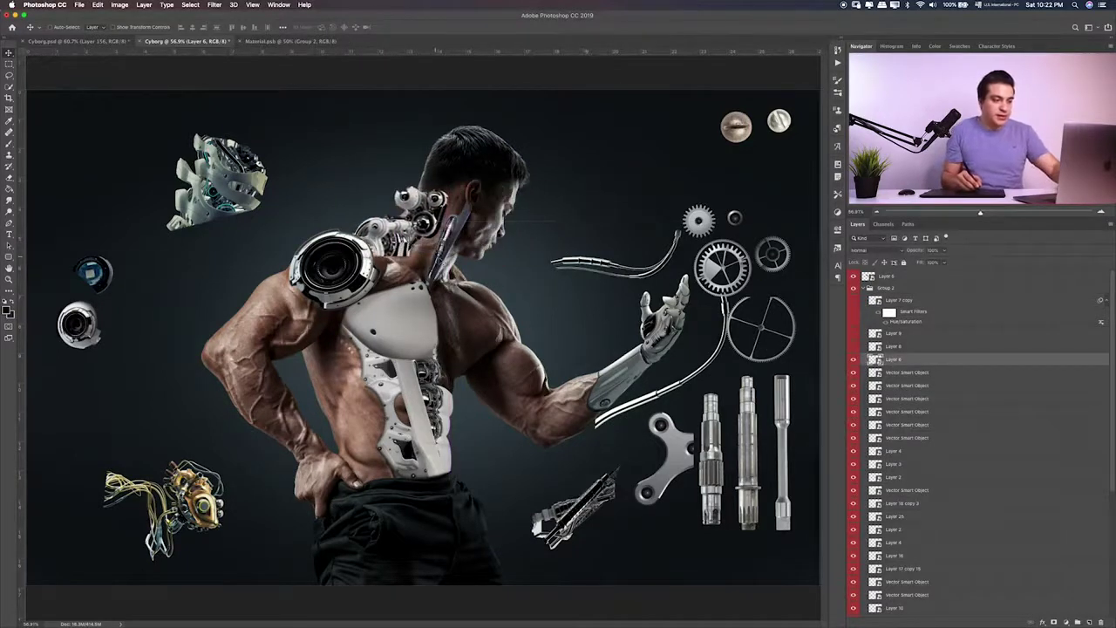
pyautogui.hotkey('ctrl', 't')
pyautogui.moveTo(336, 181); pyautogui.dragTo(349, 171)
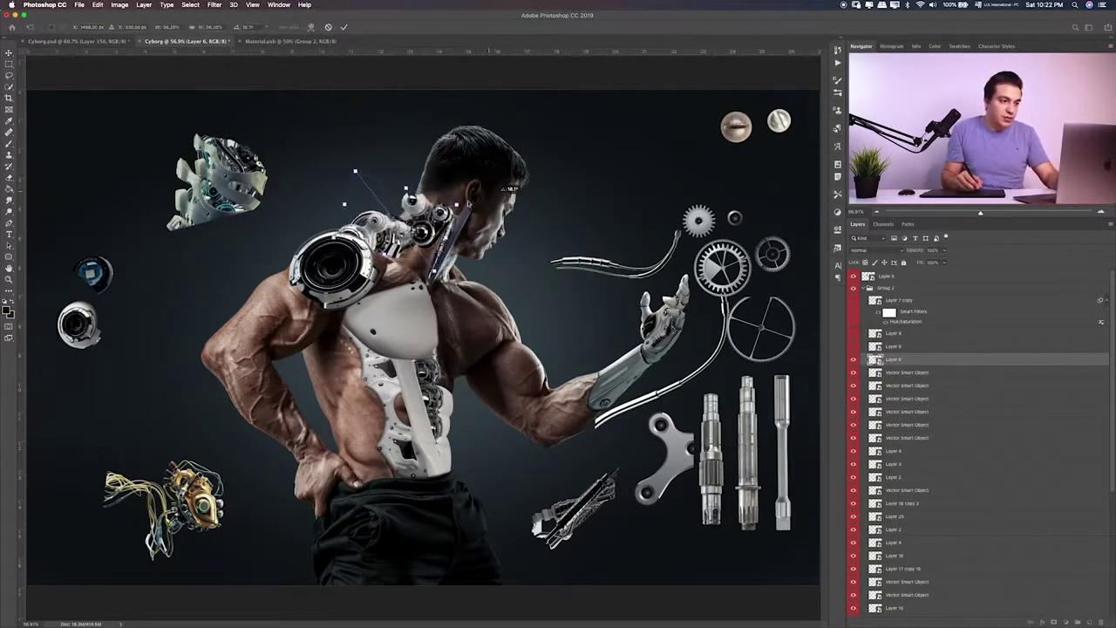
pyautogui.moveTo(427, 210); pyautogui.dragTo(449, 213)
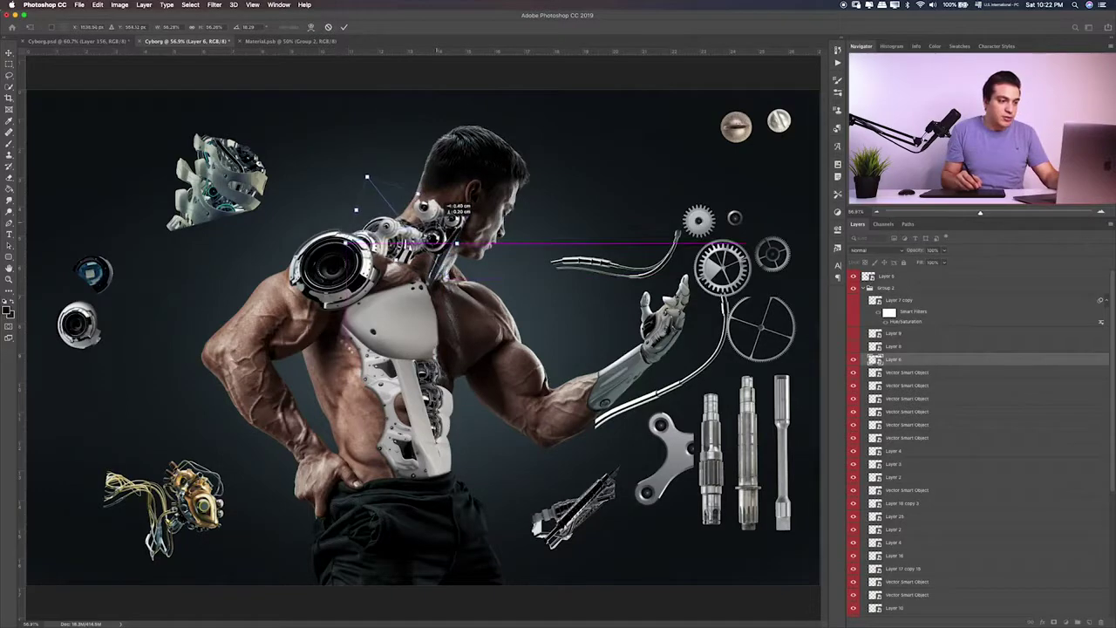
pyautogui.hotkey('ctrl', '+')
pyautogui.hotkey('ctrl', '+')
pyautogui.hotkey('ctrl', '+')
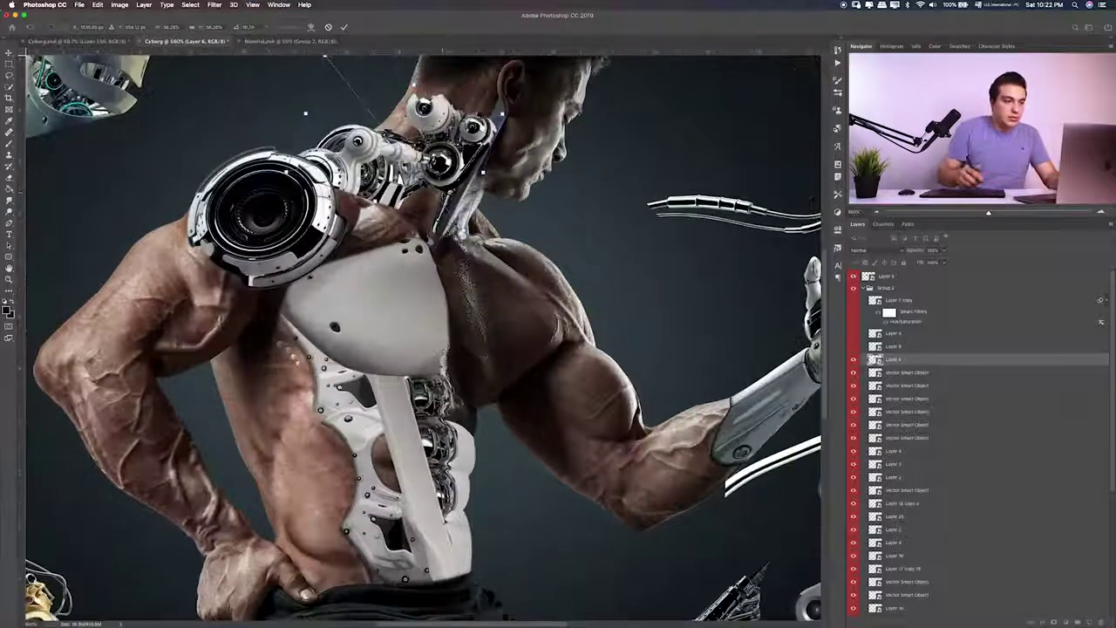
pyautogui.moveTo(438, 173)
pyautogui.mouseDown()
pyautogui.moveTo(469, 132)
pyautogui.moveTo(543, 122)
pyautogui.moveTo(480, 150)
pyautogui.mouseUp()
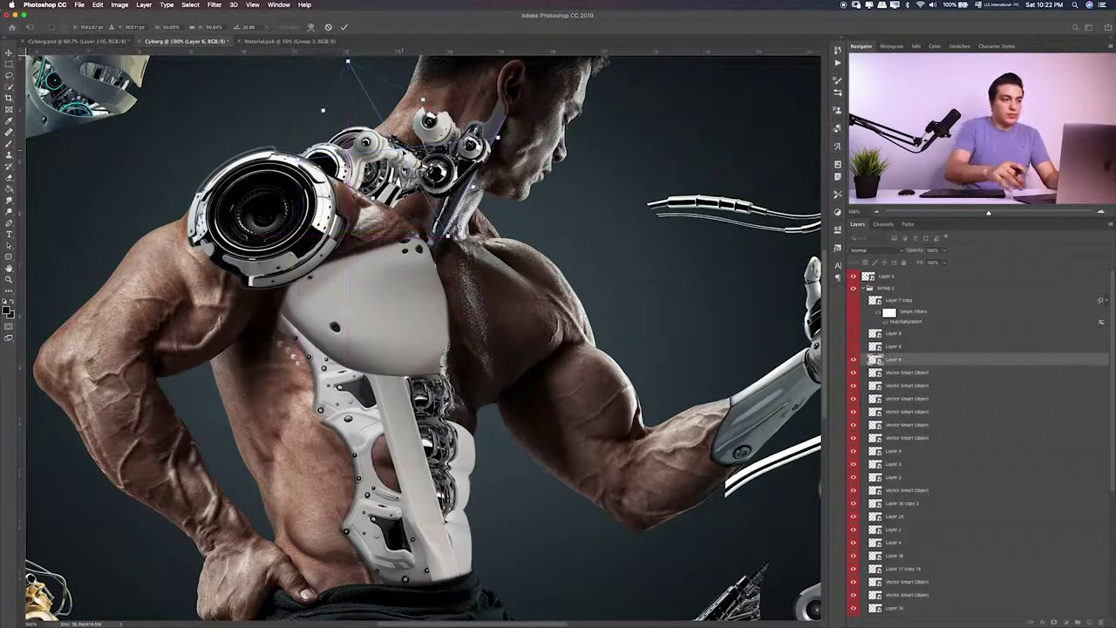
pyautogui.press('Return')
pyautogui.hotkey('ctrl', '+')
pyautogui.hotkey('ctrl', '+')
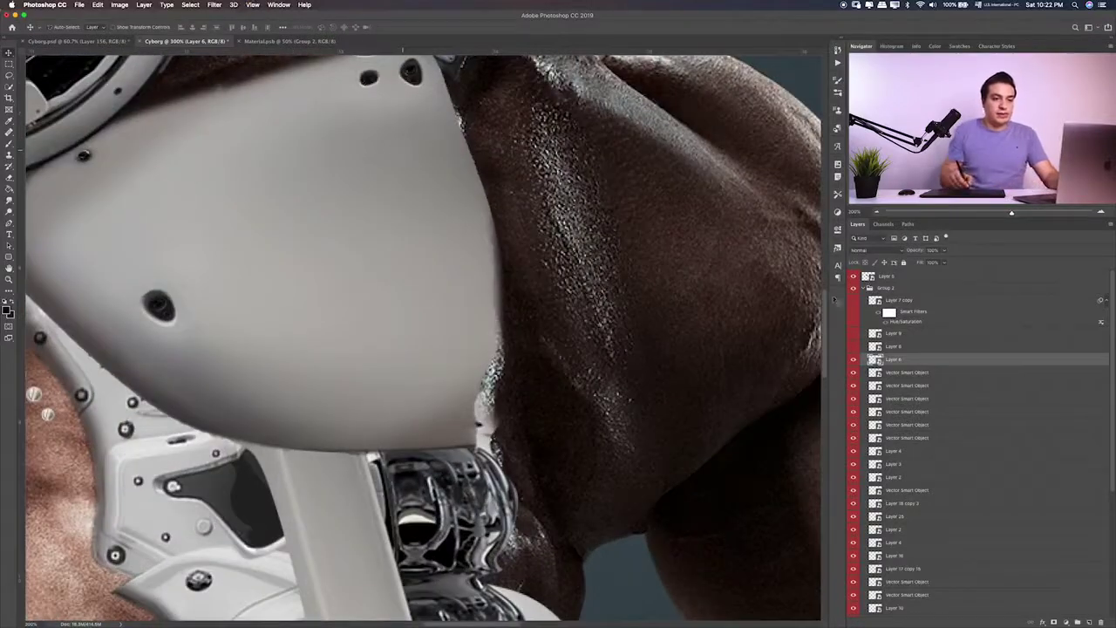
# Move Layer 6 out of Group 2 below Layer 5 and add a layer mask
pyautogui.moveTo(897, 359); pyautogui.dragTo(887, 288)
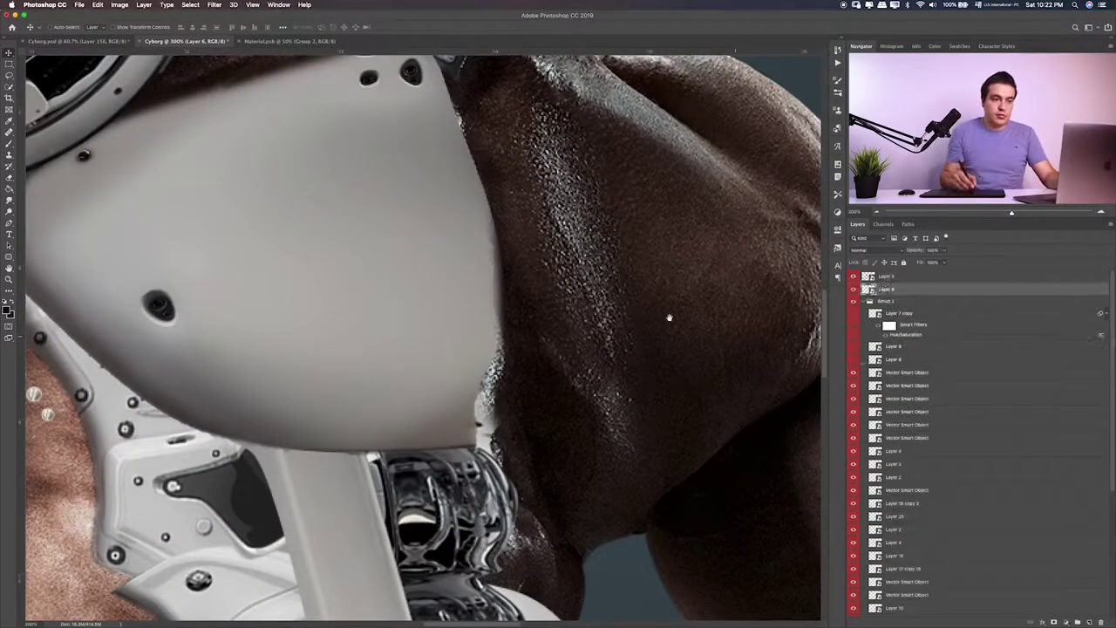
pyautogui.scroll(5, 560, 401)
pyautogui.scroll(5, 560, 402)
pyautogui.scroll(2, 560, 401)
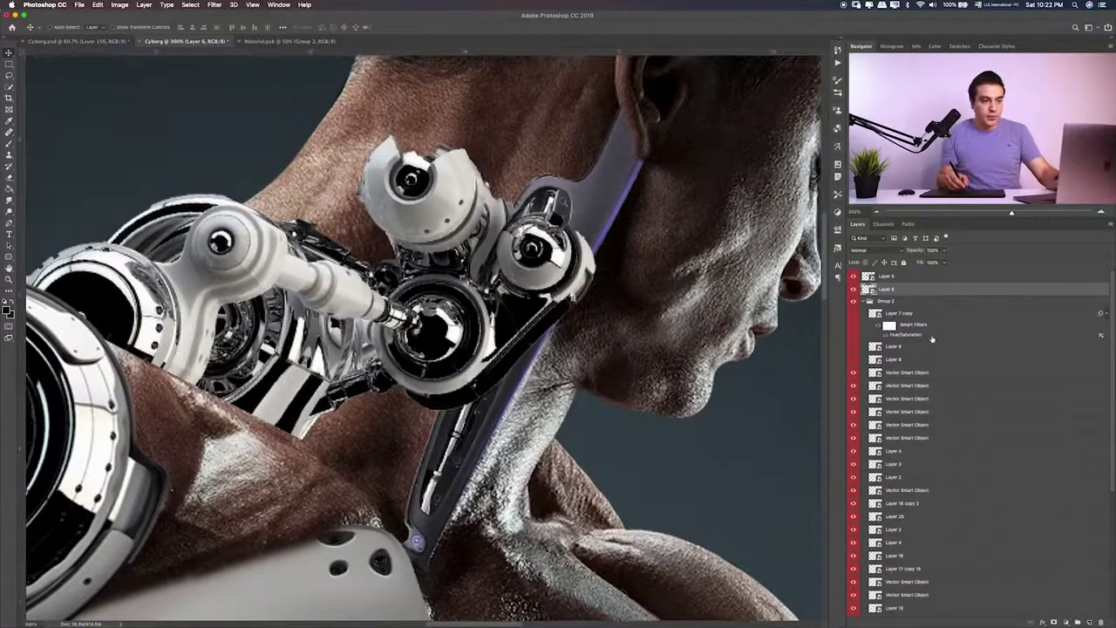
pyautogui.click(1053, 619)
pyautogui.press('b')
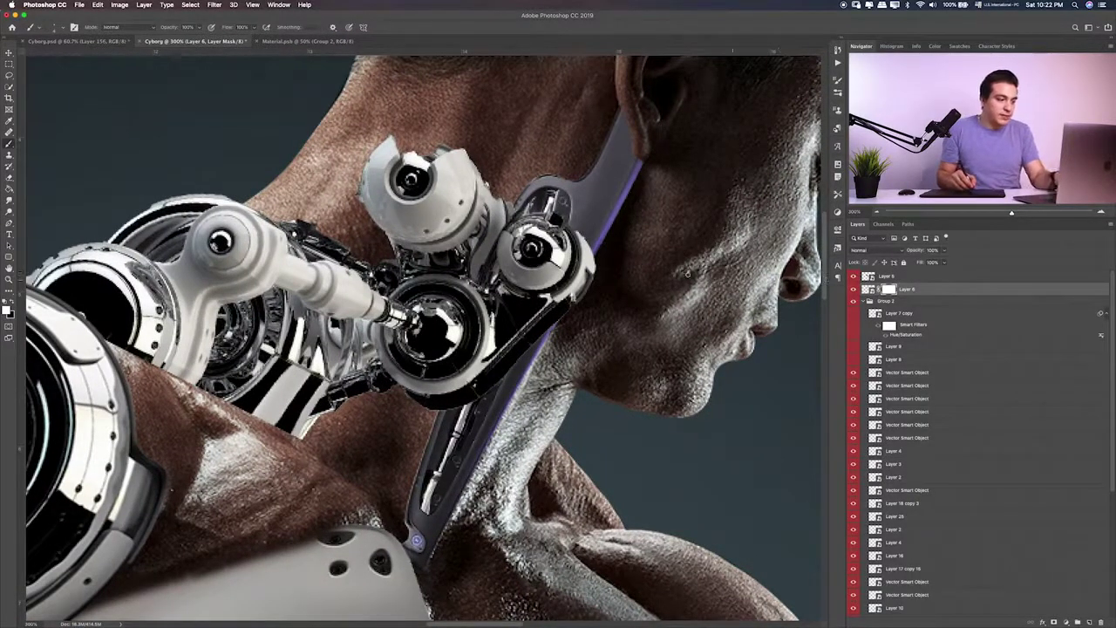
# Mask out the neck plate's purple glow to reveal its chrome mechanism
pyautogui.moveTo(592, 236)
pyautogui.mouseDown()
pyautogui.moveTo(582, 296)
pyautogui.moveTo(569, 323)
pyautogui.moveTo(555, 323)
pyautogui.mouseUp()
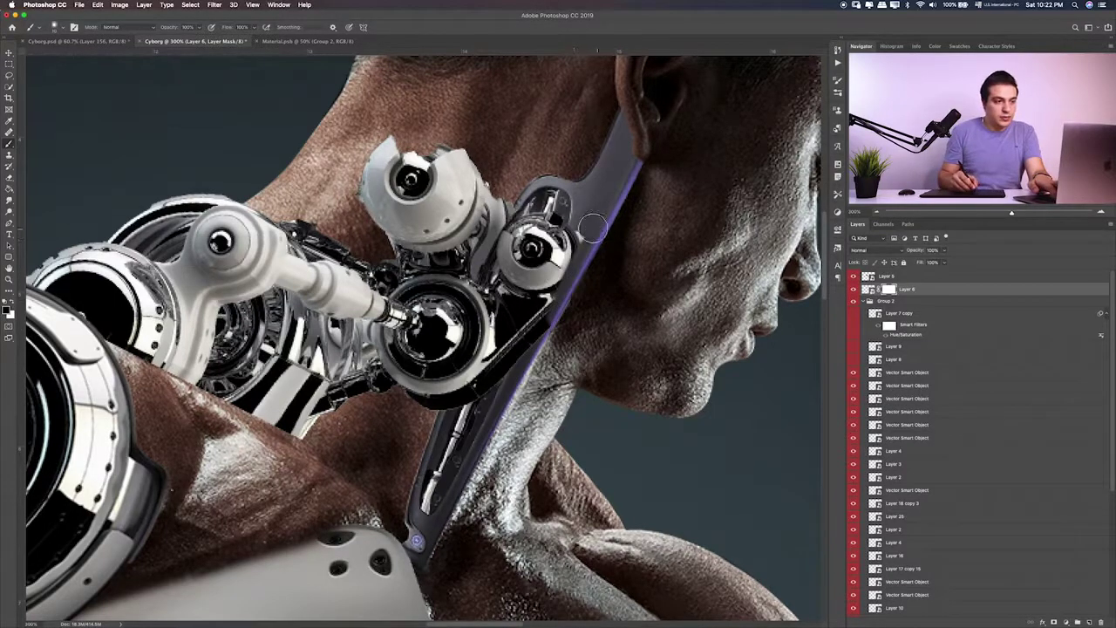
pyautogui.moveTo(593, 228)
pyautogui.mouseDown()
pyautogui.moveTo(535, 329)
pyautogui.moveTo(552, 206)
pyautogui.moveTo(520, 317)
pyautogui.moveTo(525, 218)
pyautogui.moveTo(511, 237)
pyautogui.mouseUp()
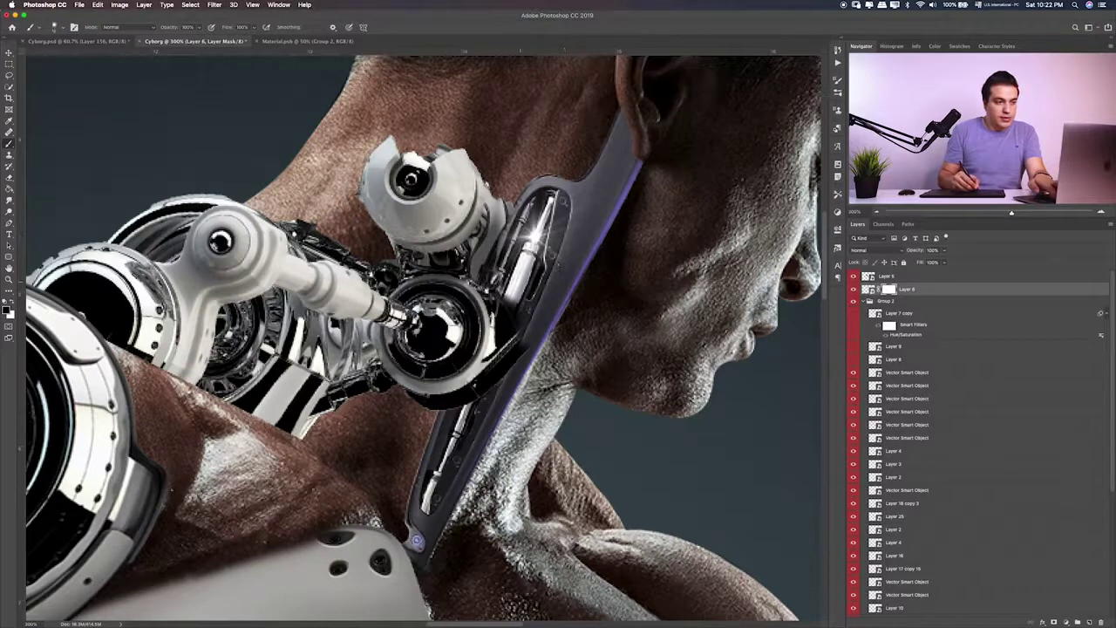
pyautogui.moveTo(513, 293)
pyautogui.mouseDown()
pyautogui.moveTo(516, 356)
pyautogui.moveTo(475, 400)
pyautogui.moveTo(495, 288)
pyautogui.moveTo(469, 406)
pyautogui.mouseUp()
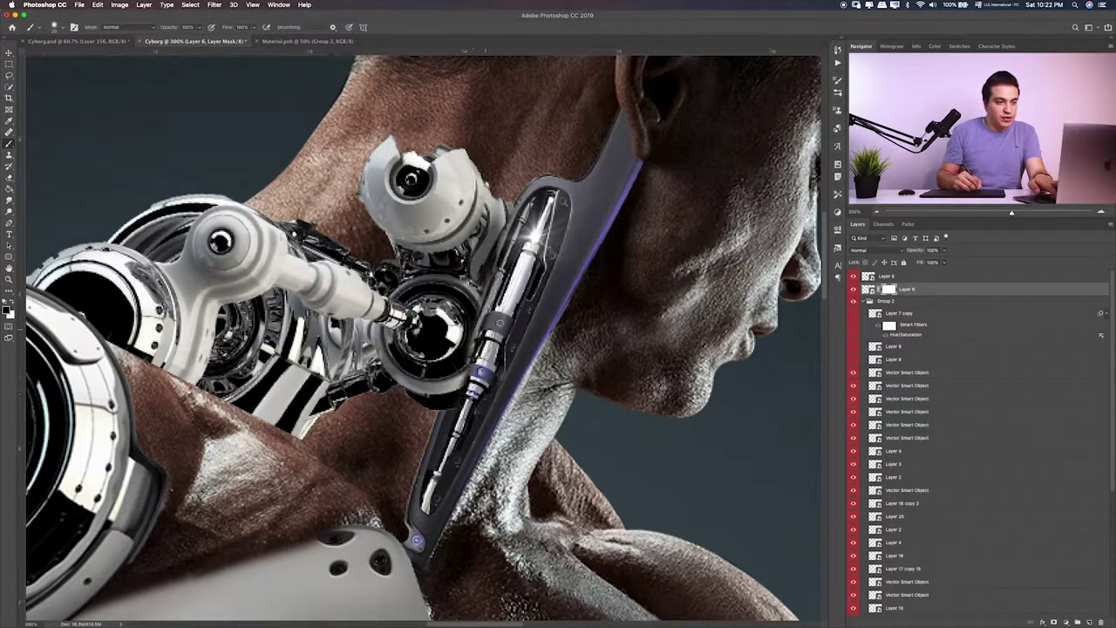
pyautogui.moveTo(478, 331); pyautogui.dragTo(451, 414)
pyautogui.moveTo(464, 364); pyautogui.dragTo(486, 292)
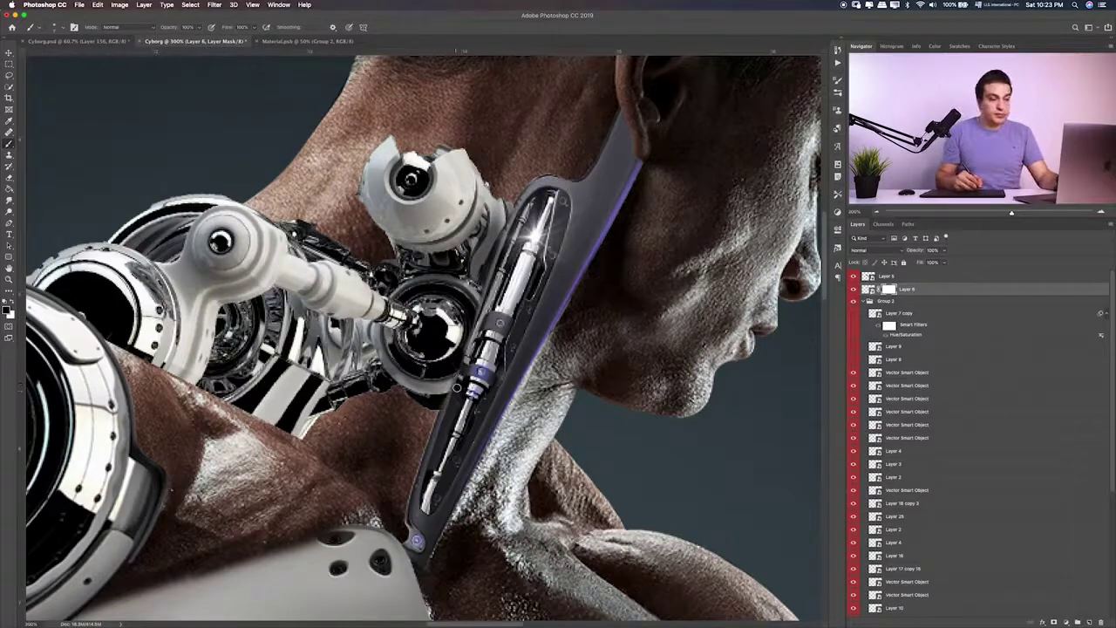
pyautogui.hotkey('ctrl', '1')
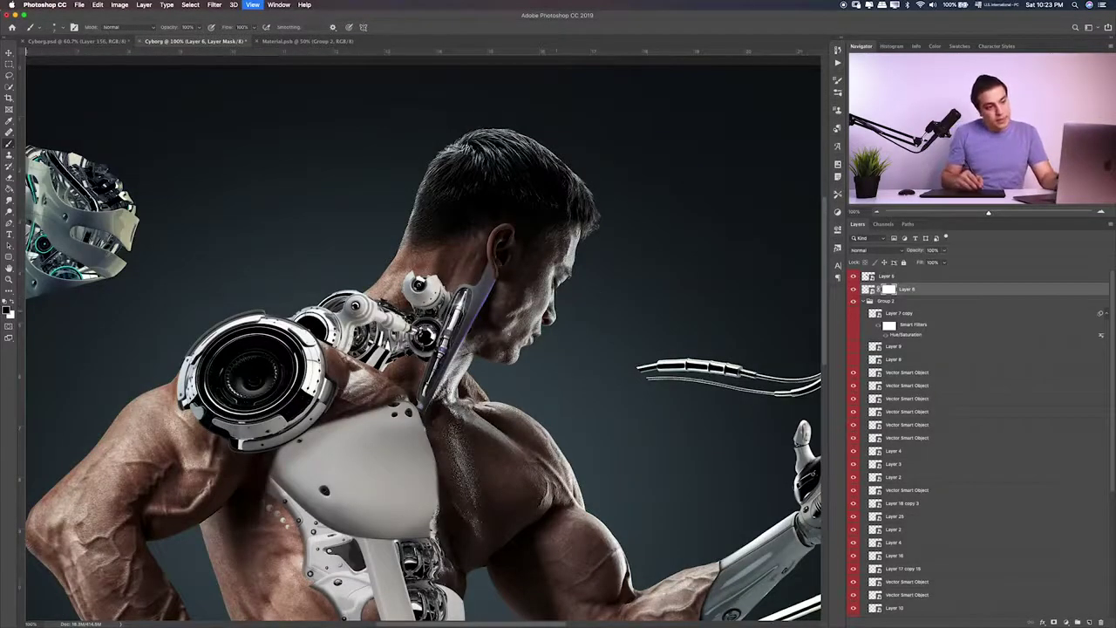
# Make the robotic shoulder ring visible again and fit the composite on screen
pyautogui.scroll(-2, 443, 346)
pyautogui.scroll(-2, 443, 346)
pyautogui.scroll(-1, 444, 346)
pyautogui.scroll(-2, 443, 347)
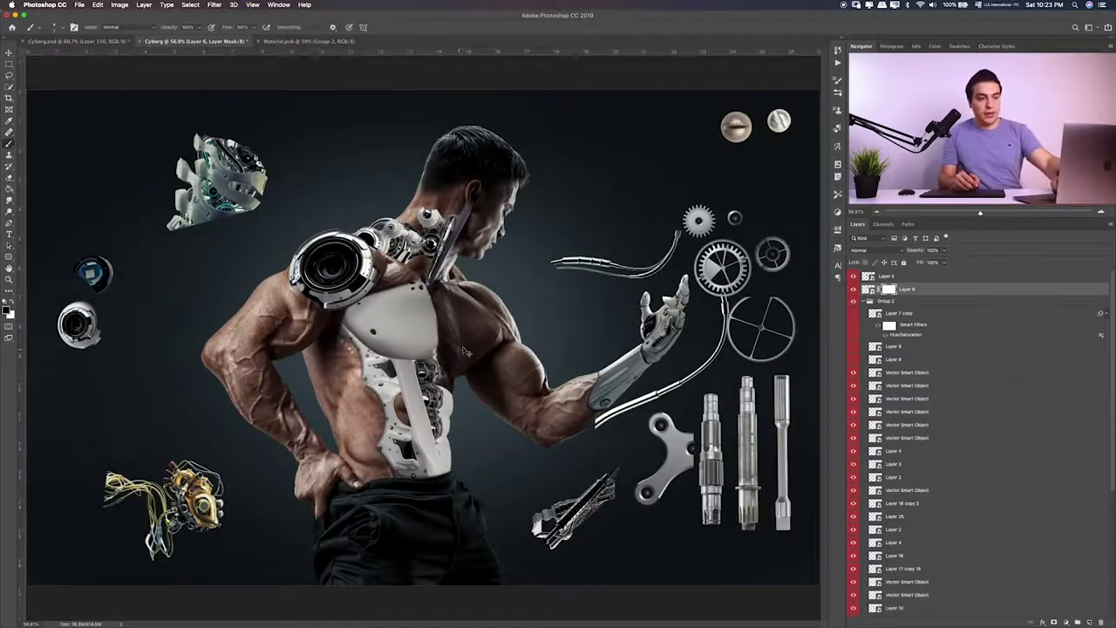
pyautogui.scroll(2, 465, 351)
pyautogui.scroll(2, 465, 351)
pyautogui.scroll(1, 465, 350)
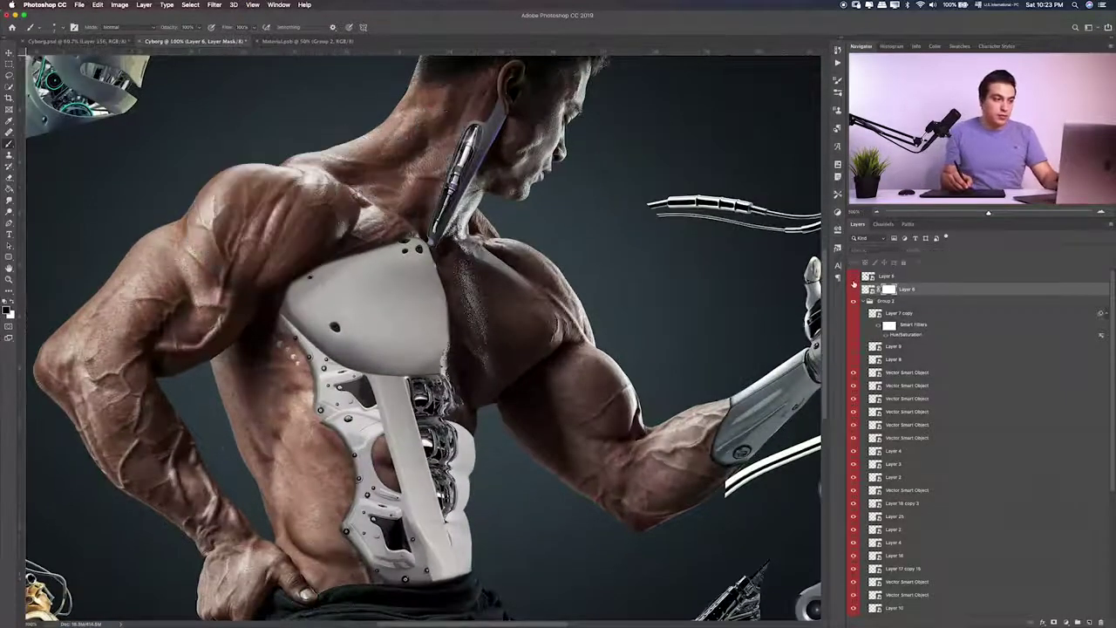
pyautogui.click(853, 289)
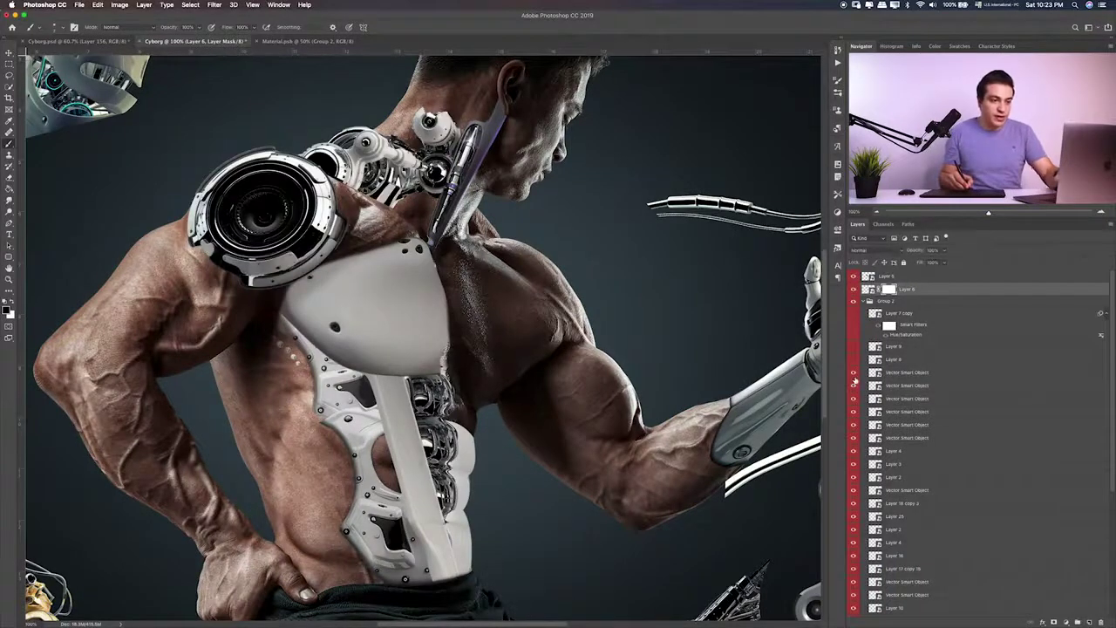
pyautogui.hotkey('ctrl', '0')
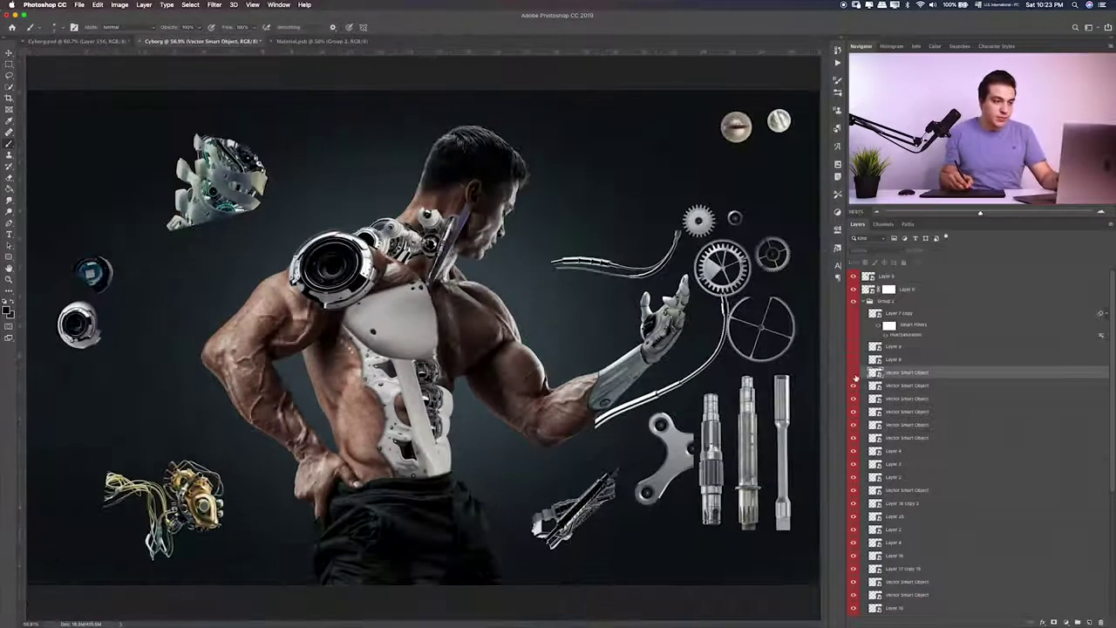
# Move the small round part's layer content toward the shoulder
pyautogui.click(859, 374)
pyautogui.hotkey('ctrl', 't')
pyautogui.press('Return')
pyautogui.moveTo(736, 217); pyautogui.dragTo(500, 248)
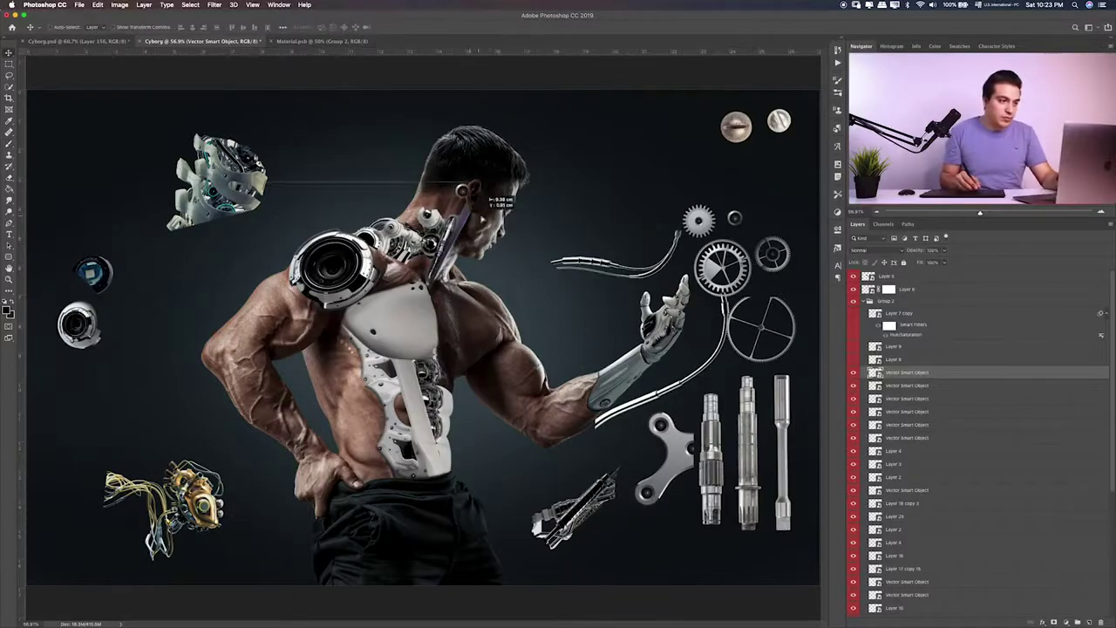
pyautogui.scroll(3, 499, 248)
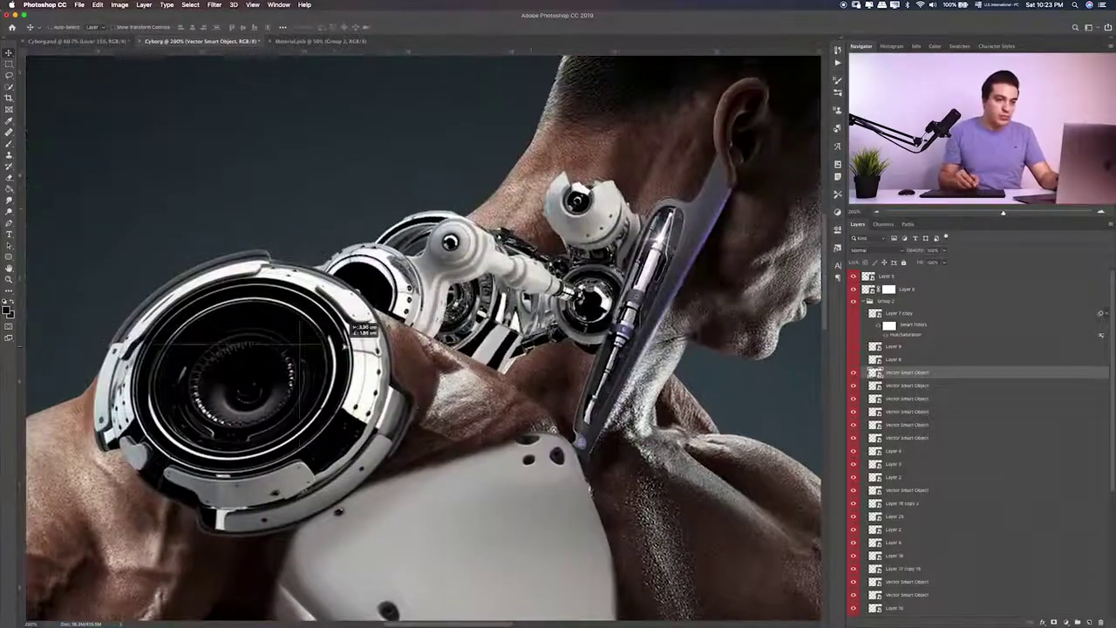
pyautogui.moveTo(901, 373); pyautogui.dragTo(901, 276)
pyautogui.hotkey('ctrl', 't')
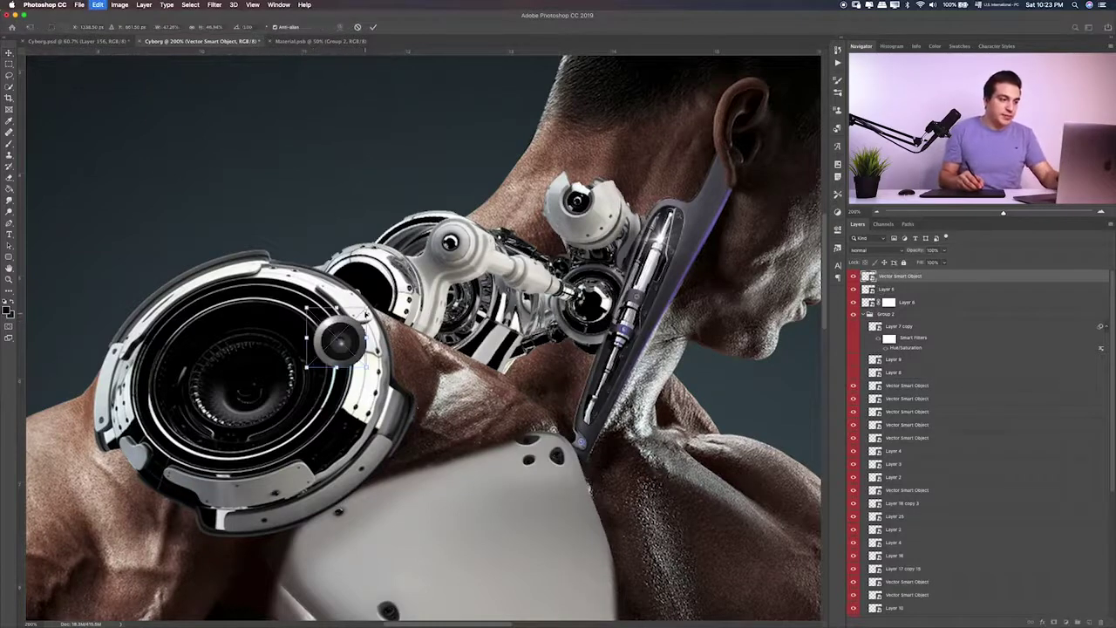
pyautogui.moveTo(323, 326)
pyautogui.mouseDown()
pyautogui.moveTo(287, 293)
pyautogui.moveTo(337, 286)
pyautogui.mouseUp()
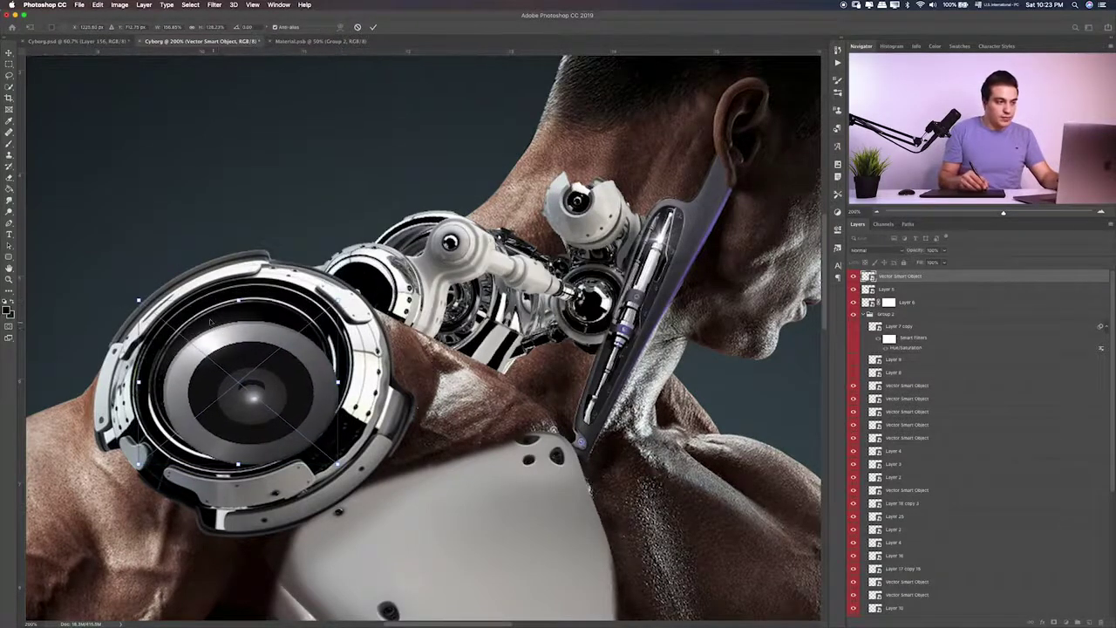
pyautogui.moveTo(337, 286); pyautogui.dragTo(210, 303)
pyautogui.press('Return')
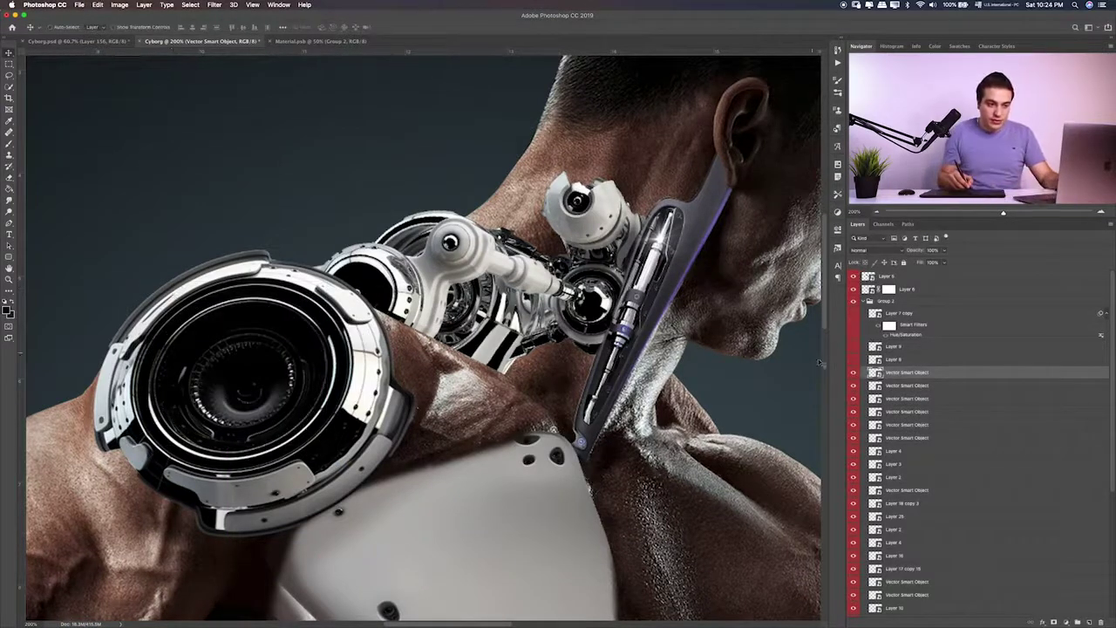
pyautogui.hotkey('ctrl', '0')
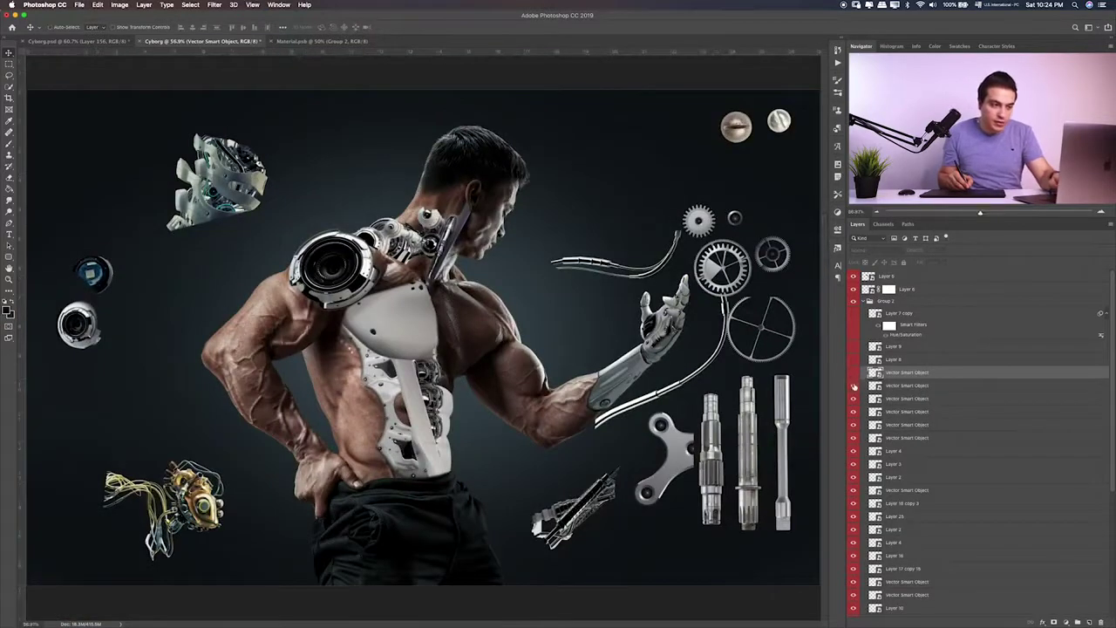
# Delete two unused Vector Smart Object layers plus Layer 4 and Layer 3
pyautogui.hotkey('ctrl', 'e')
pyautogui.hotkey('ctrl', 'e')
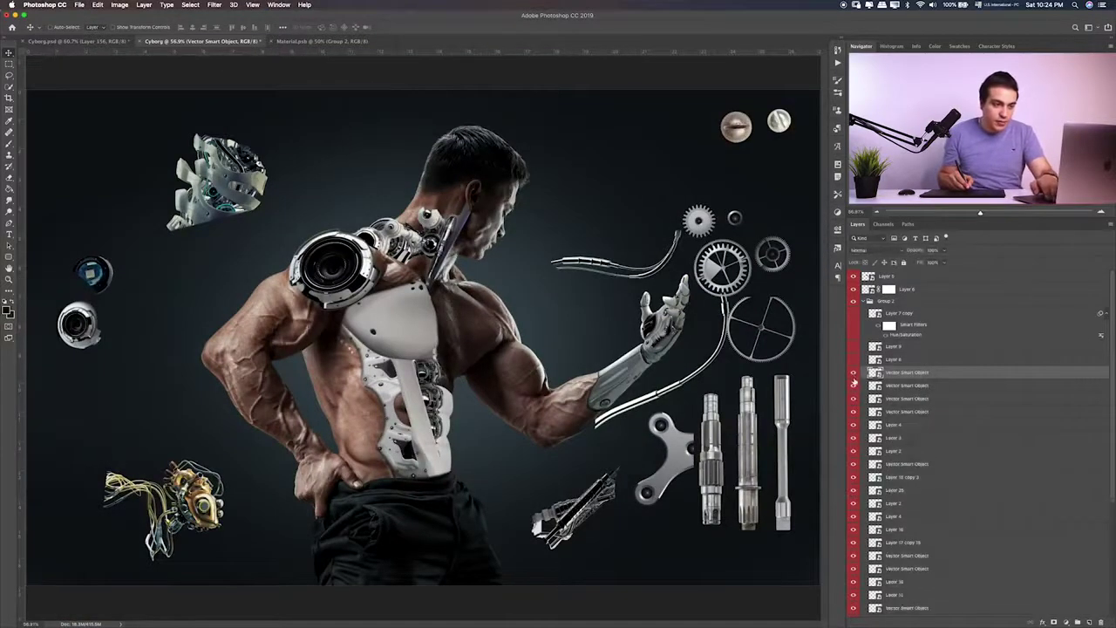
pyautogui.hotkey('ctrl', 'e')
pyautogui.hotkey('ctrl', 'e')
pyautogui.hotkey('ctrl', 'e')
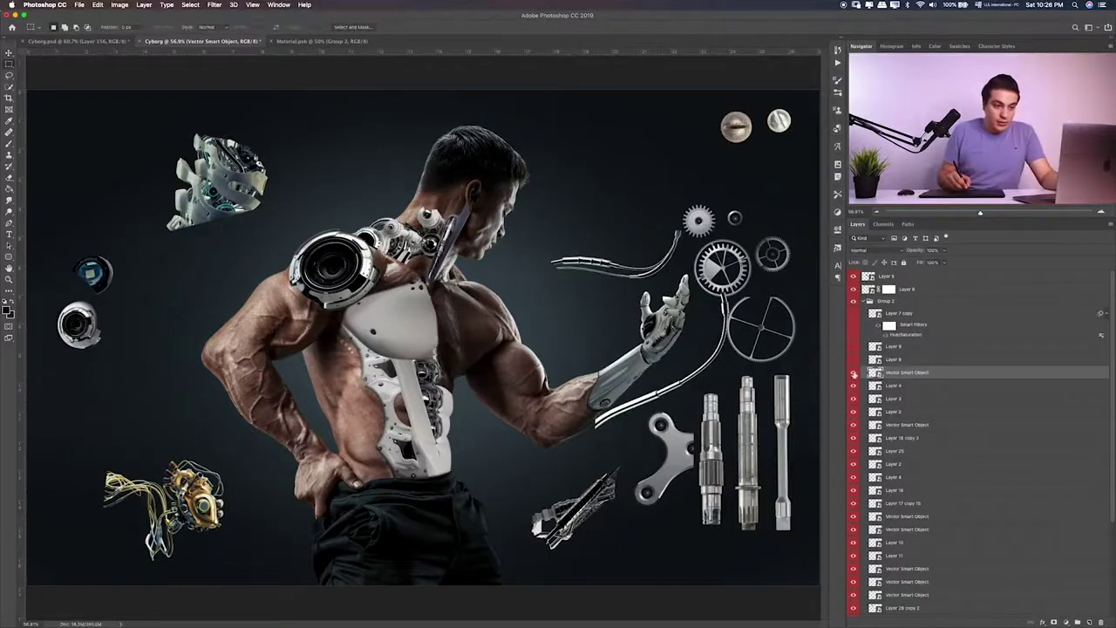
pyautogui.click(854, 373)
pyautogui.click(854, 375)
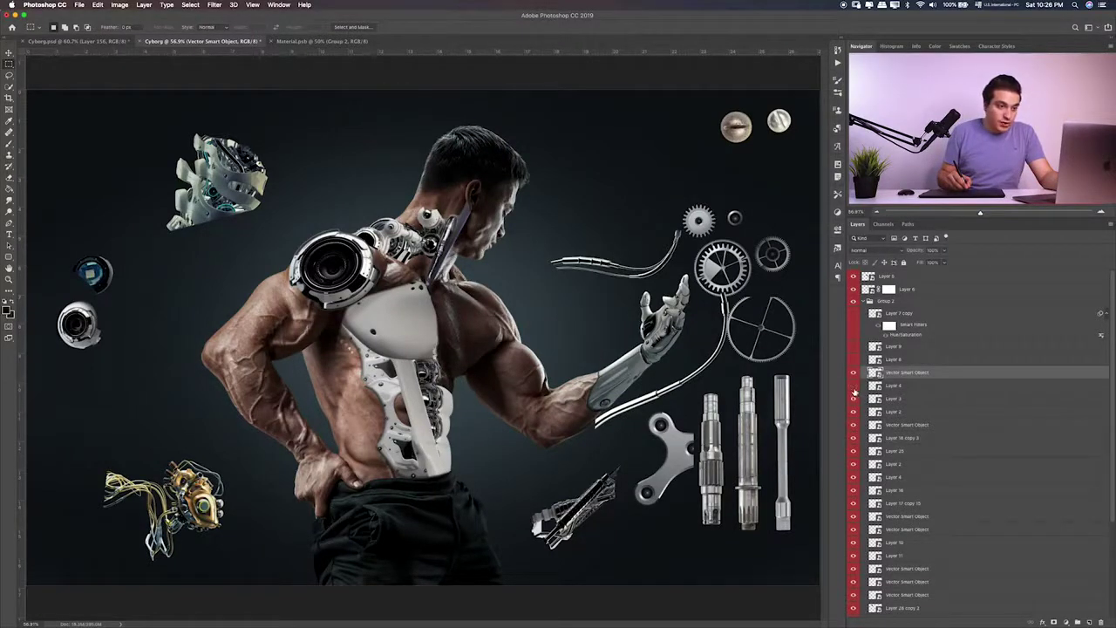
pyautogui.click(888, 393)
pyautogui.click(854, 399)
pyautogui.click(853, 399)
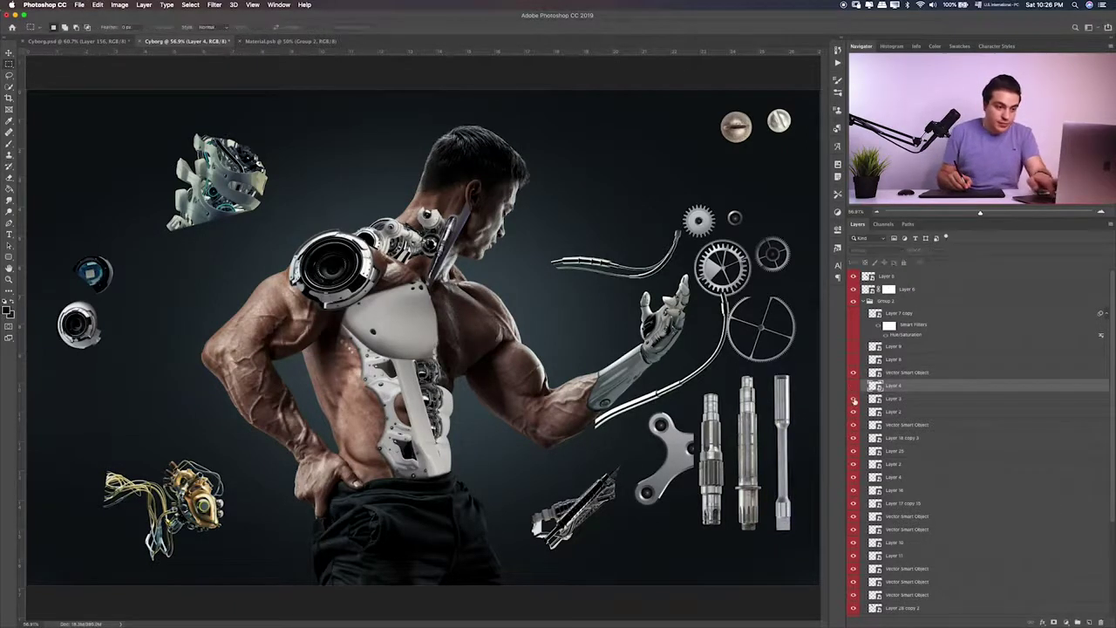
pyautogui.click(854, 412)
pyautogui.click(853, 411)
pyautogui.press('BackSpace')
pyautogui.press('BackSpace')
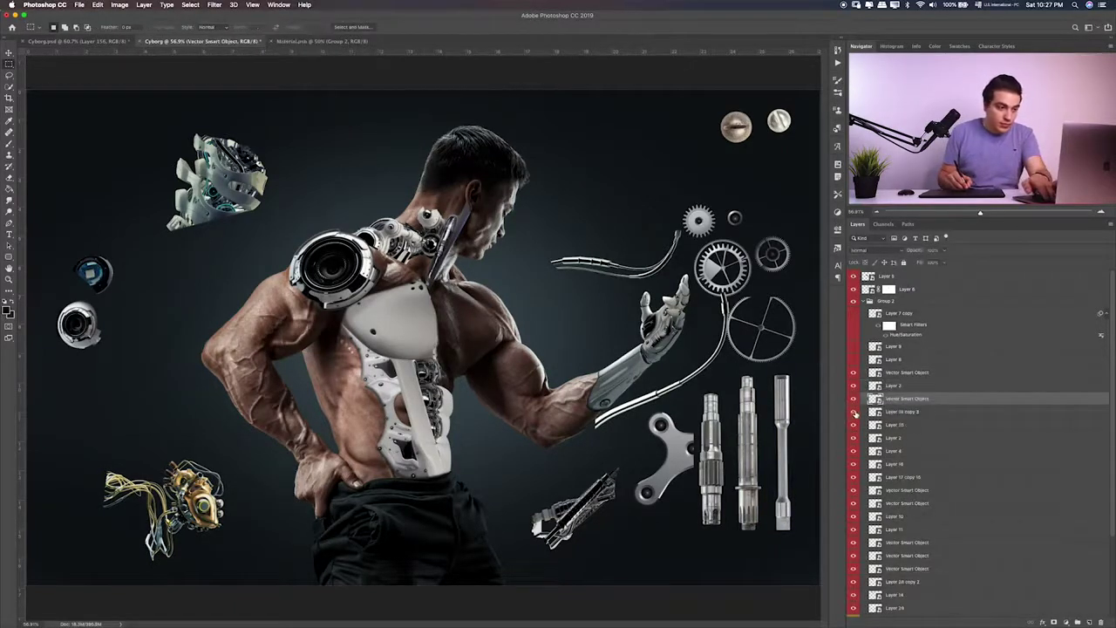
# Select Layer 25 and toggle its visibility to identify its mechanical part
pyautogui.click(854, 424)
pyautogui.click(854, 425)
pyautogui.click(893, 426)
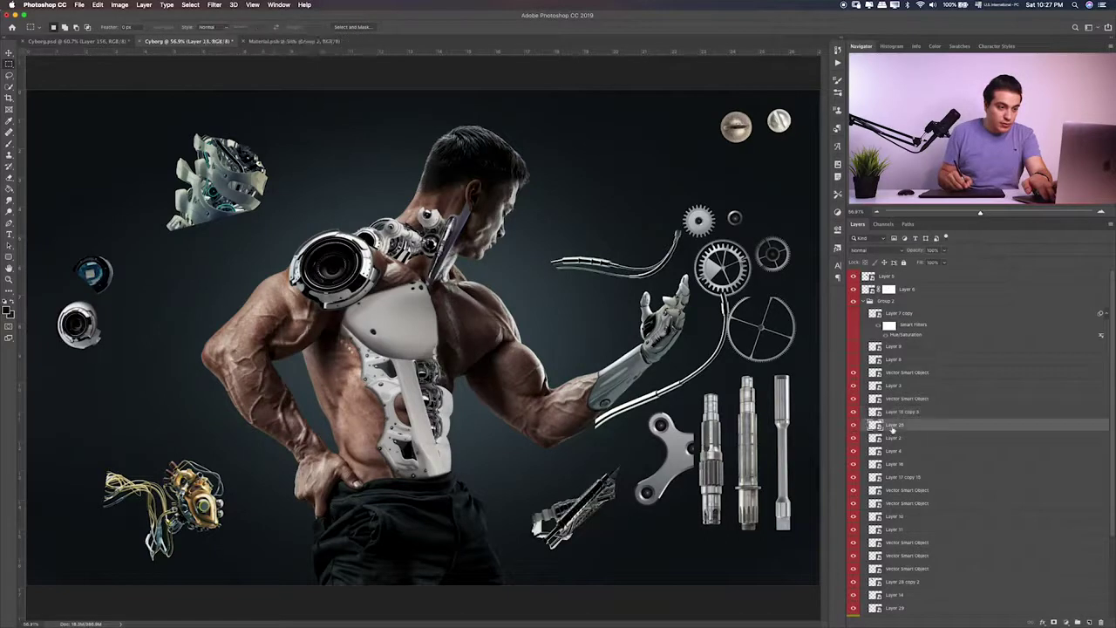
pyautogui.click(854, 425)
pyautogui.click(854, 425)
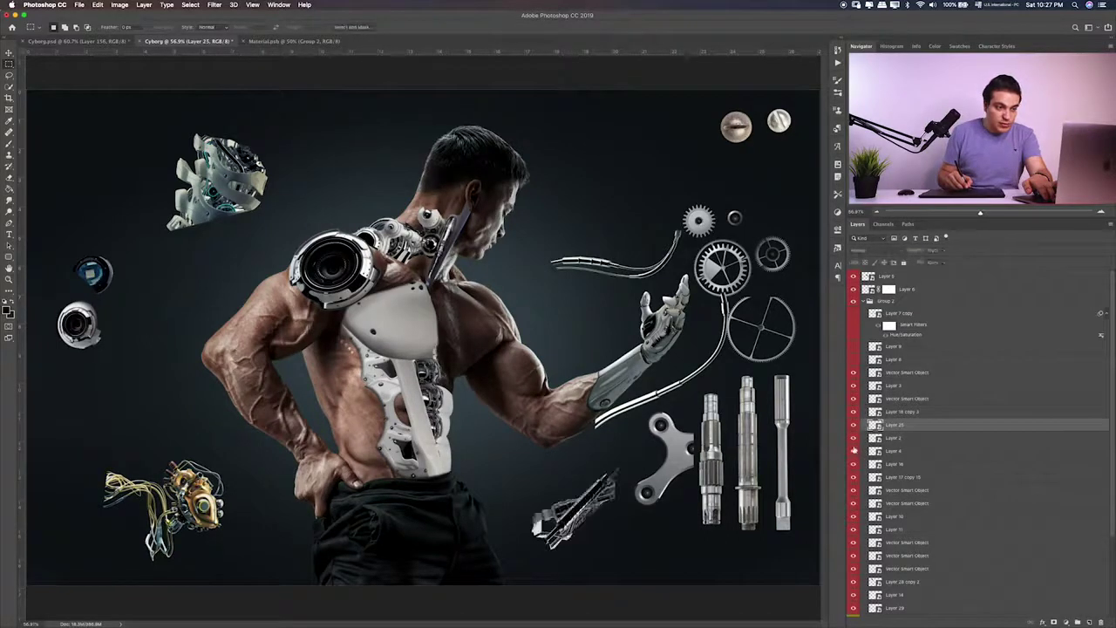
pyautogui.click(854, 450)
pyautogui.click(854, 450)
pyautogui.click(854, 425)
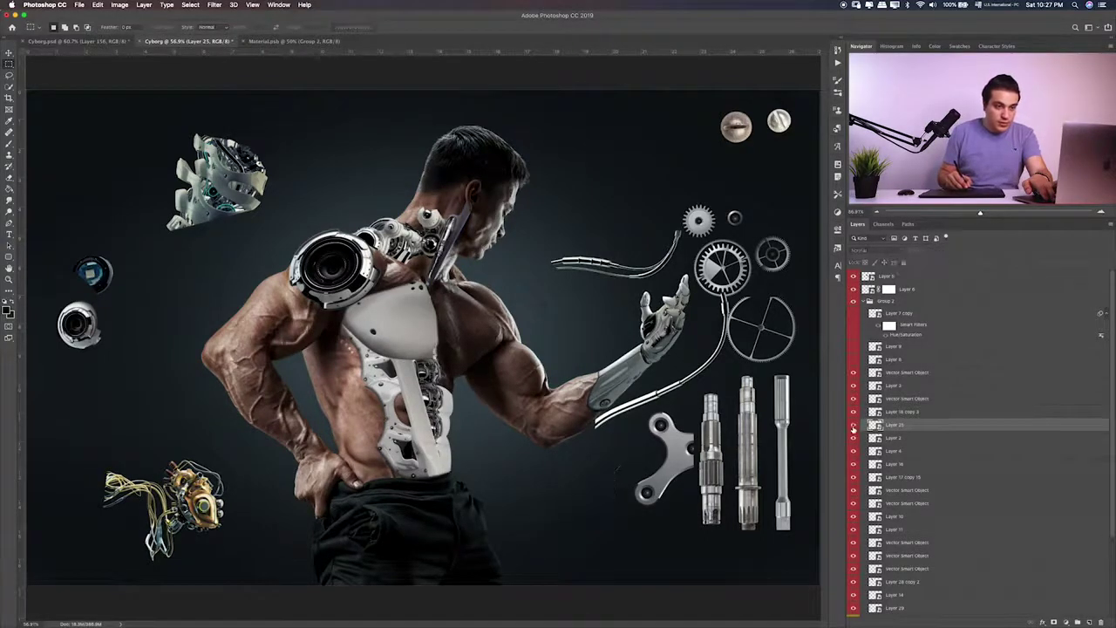
pyautogui.click(854, 425)
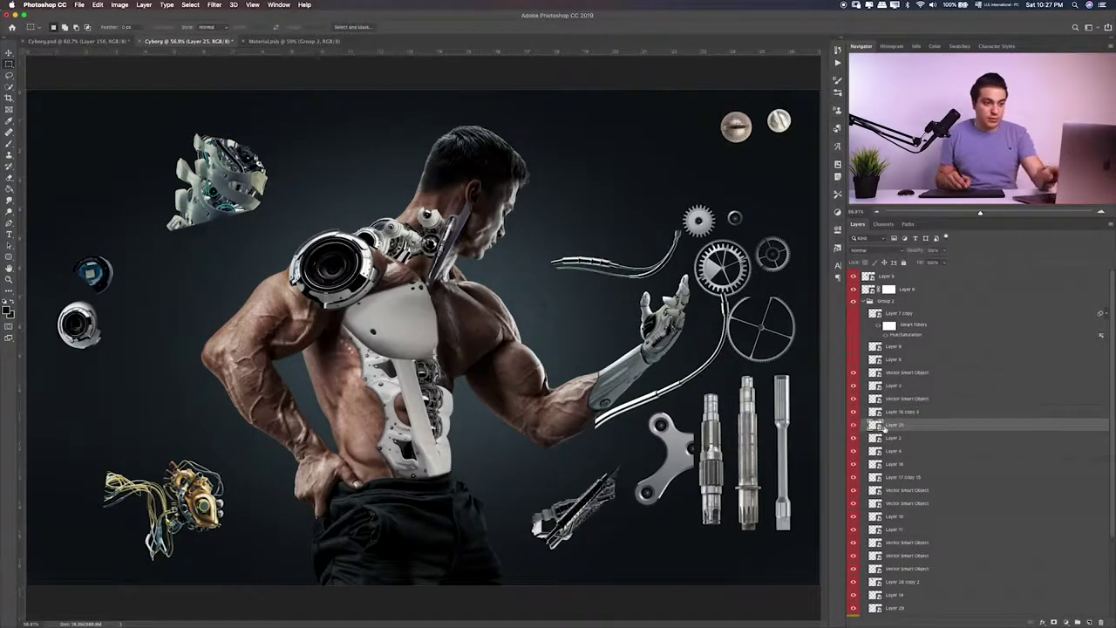
pyautogui.click(854, 425)
pyautogui.click(854, 425)
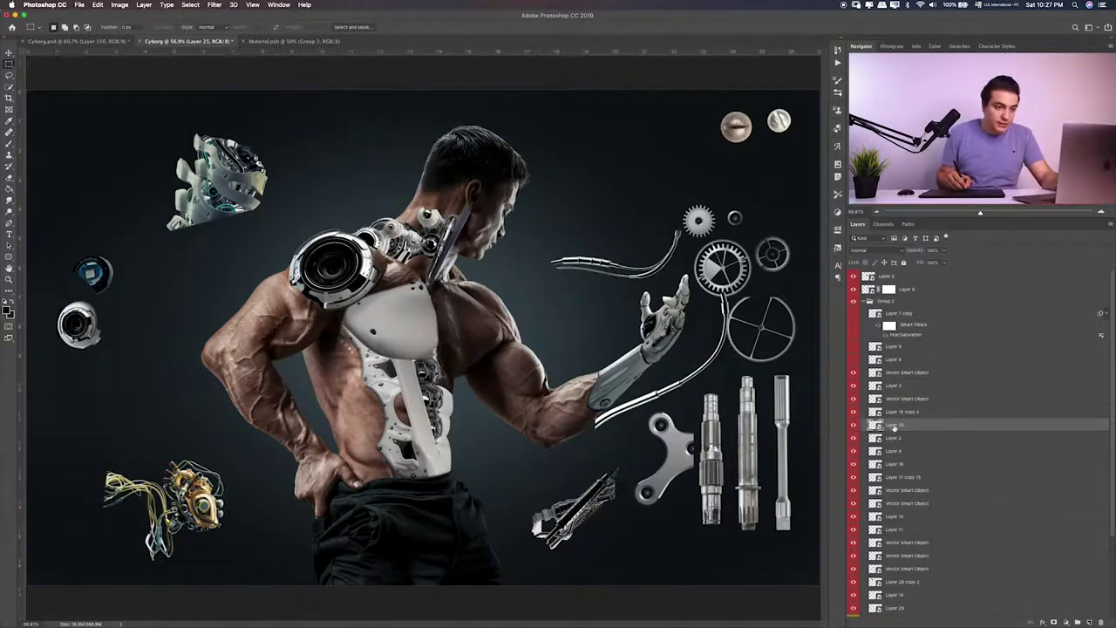
# Move Layer 25's long strut below Layer 6, angled down the upper arm from the shoulder
pyautogui.press('v')
pyautogui.moveTo(611, 481); pyautogui.dragTo(335, 269)
pyautogui.moveTo(942, 422); pyautogui.dragTo(888, 302)
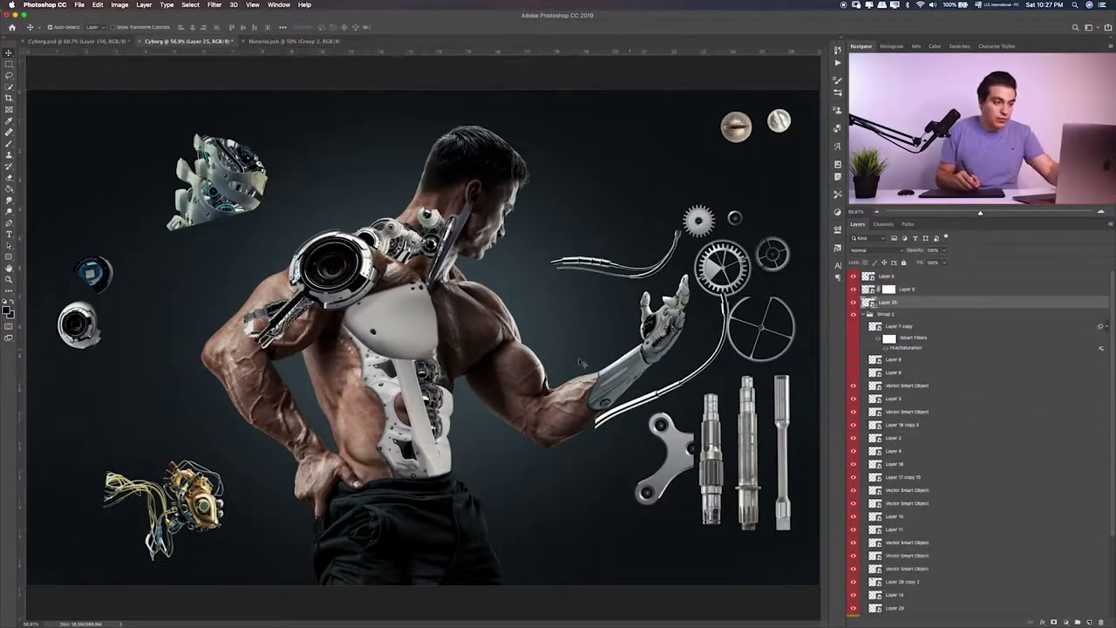
pyautogui.hotkey('ctrl', 't')
pyautogui.moveTo(242, 258)
pyautogui.mouseDown()
pyautogui.moveTo(159, 295)
pyautogui.moveTo(231, 380)
pyautogui.mouseUp()
pyautogui.moveTo(345, 311); pyautogui.dragTo(305, 343)
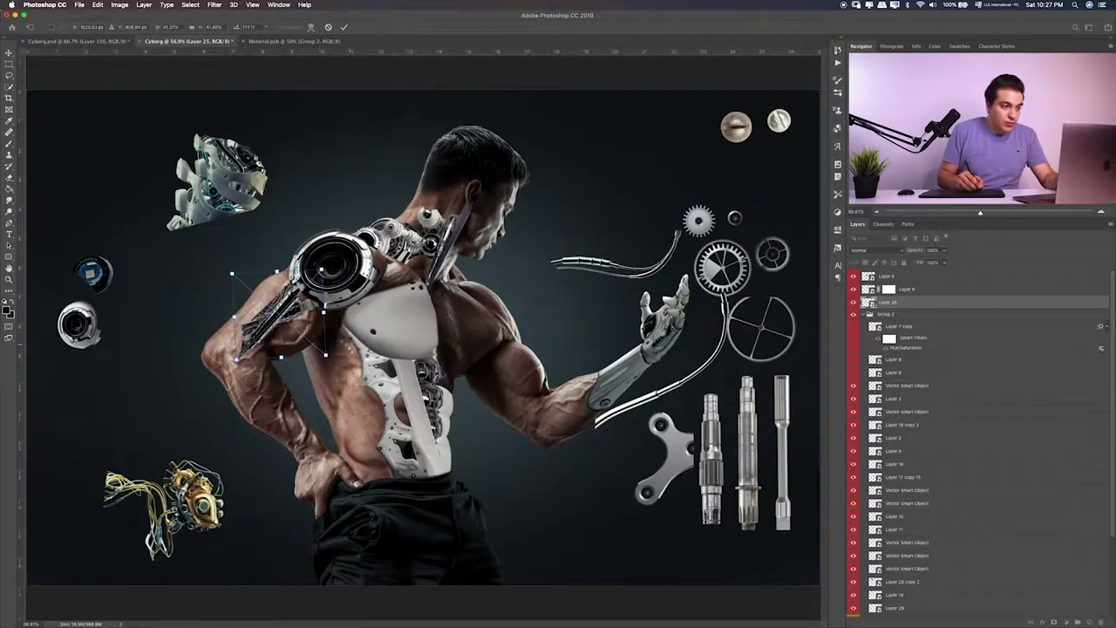
pyautogui.moveTo(347, 345); pyautogui.dragTo(350, 343)
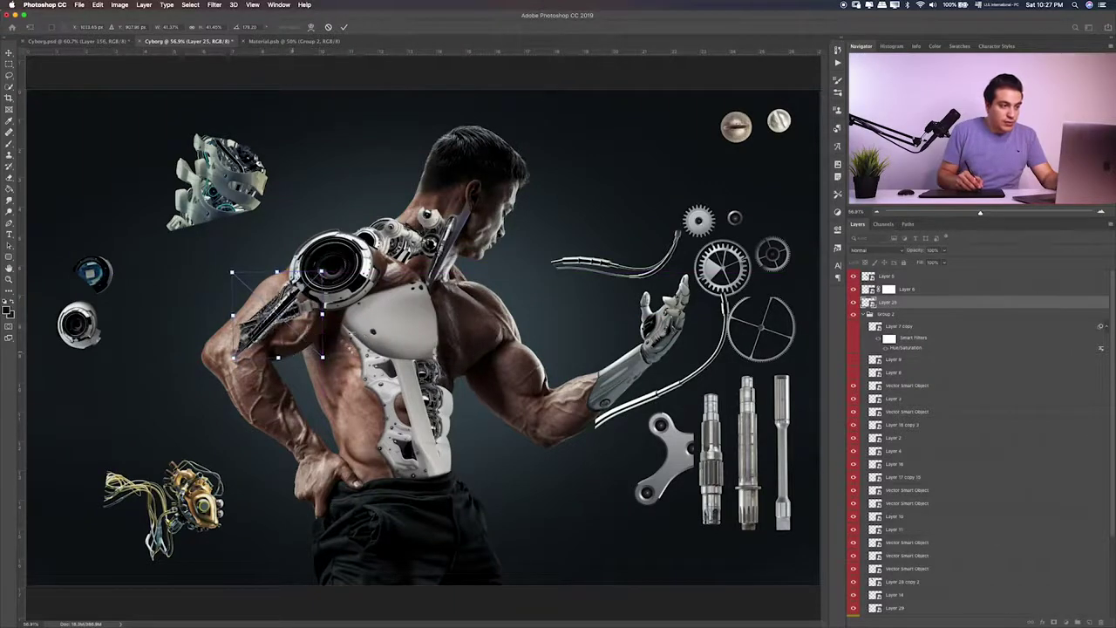
pyautogui.press('Return')
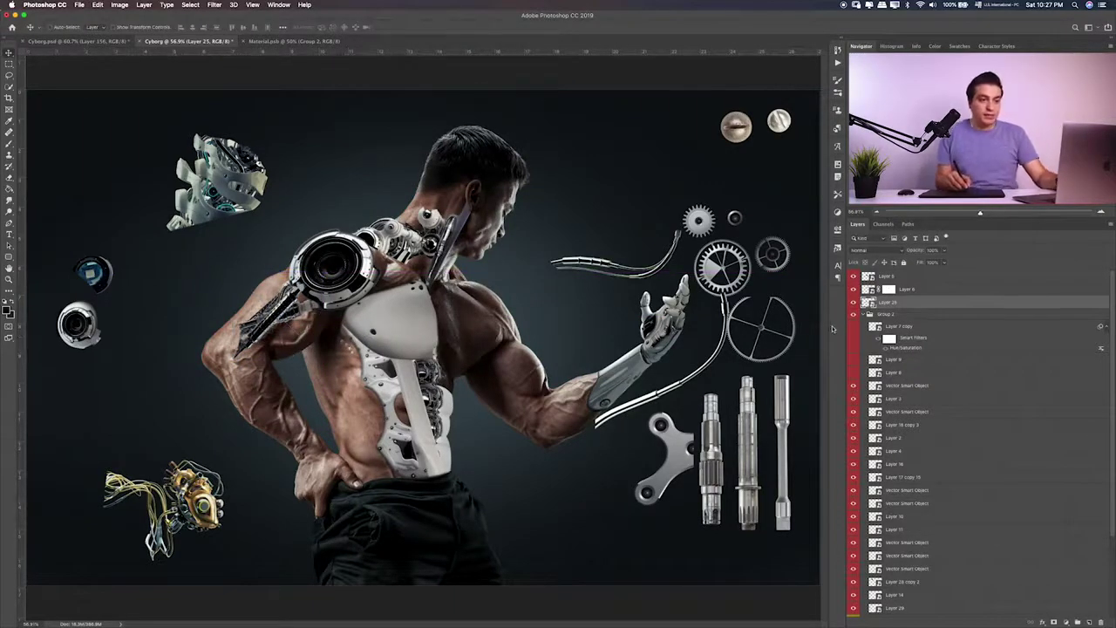
# Toggle layer visibility to find and select Layer 16, the curved wire
pyautogui.click(854, 451)
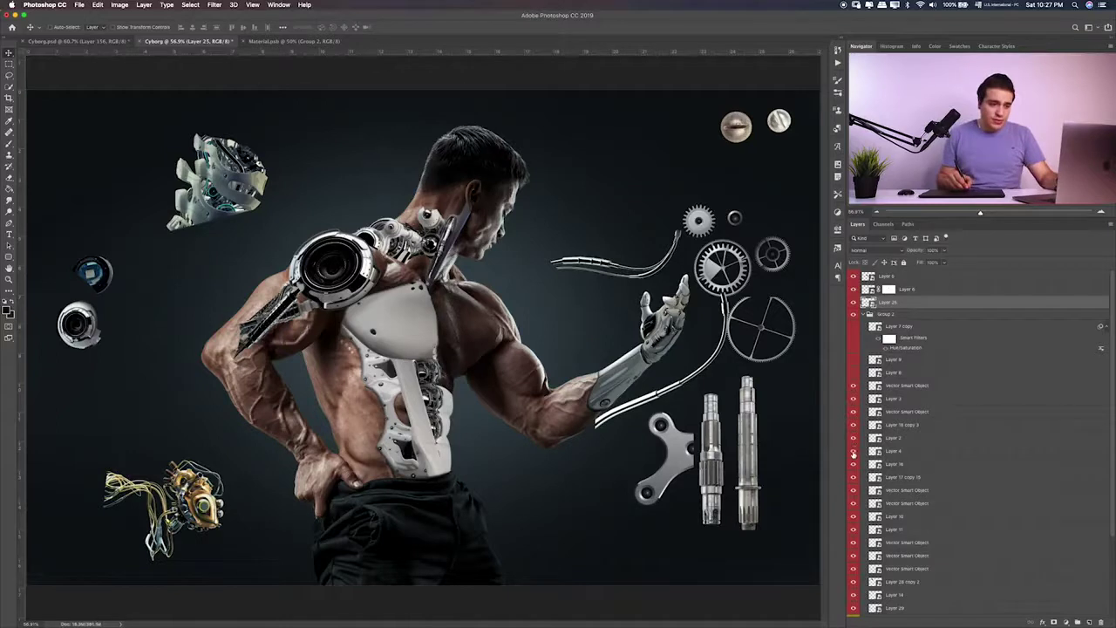
pyautogui.click(854, 451)
pyautogui.click(854, 464)
pyautogui.click(854, 464)
pyautogui.click(854, 489)
pyautogui.click(854, 490)
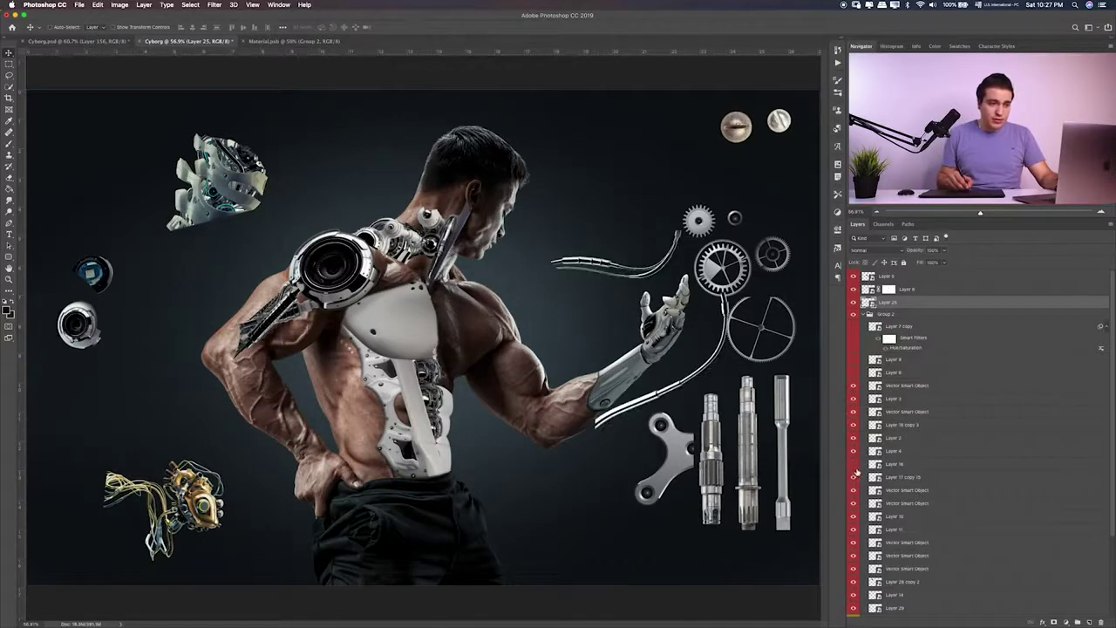
pyautogui.click(854, 464)
pyautogui.click(854, 464)
pyautogui.click(882, 468)
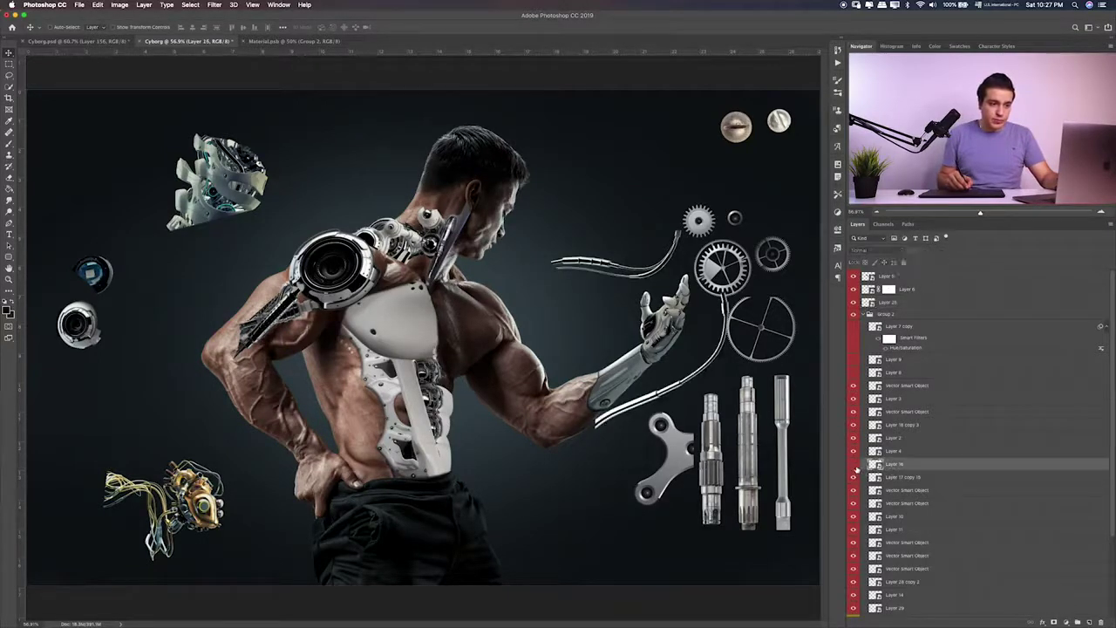
pyautogui.click(855, 465)
pyautogui.click(855, 465)
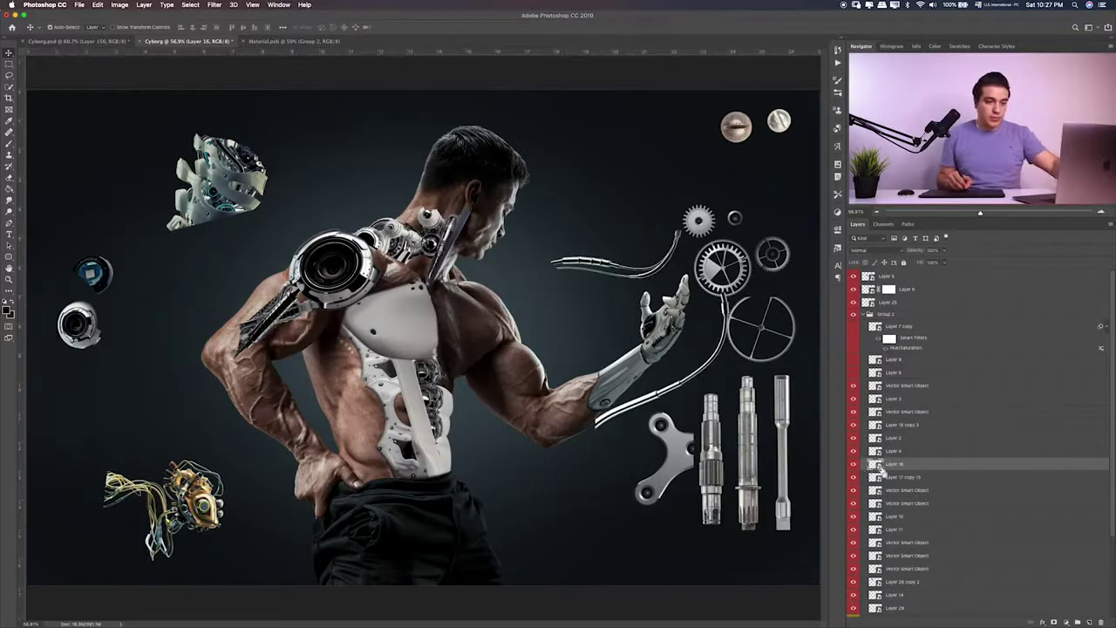
# Duplicate Layer 16, stack the copy above Group 2 and drag it to the neck
pyautogui.hotkey('ctrl', 'j')
pyautogui.moveTo(881, 468); pyautogui.dragTo(873, 326)
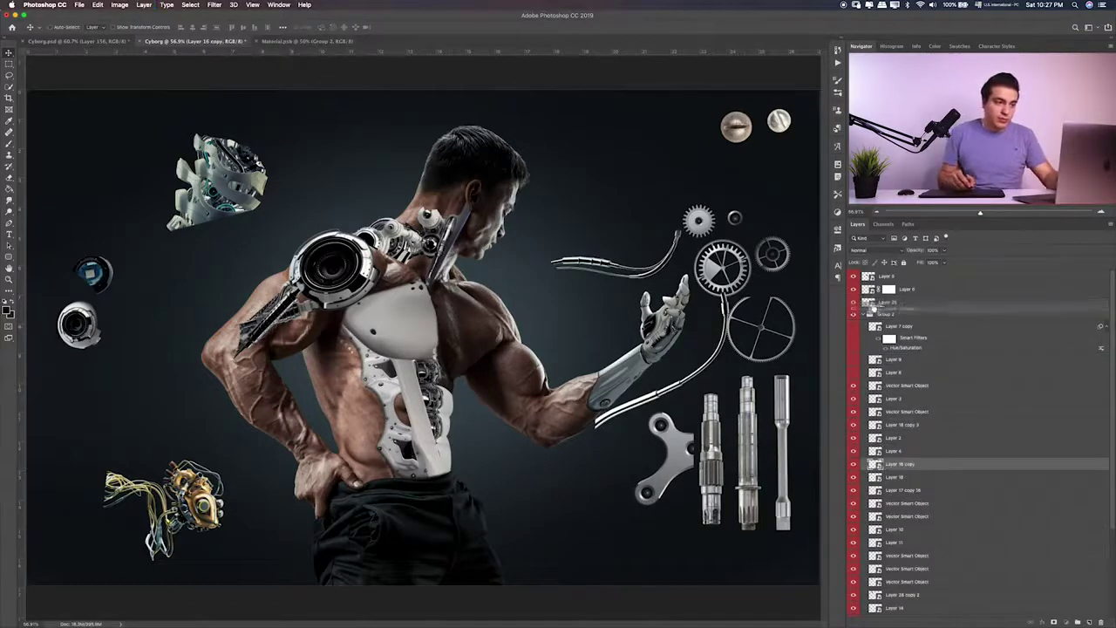
pyautogui.moveTo(883, 302); pyautogui.dragTo(885, 315)
pyautogui.moveTo(492, 332)
pyautogui.mouseDown()
pyautogui.moveTo(301, 218)
pyautogui.moveTo(362, 187)
pyautogui.mouseUp()
# Shrink the wire copy, flip it horizontally, and fit it along the back of the neck
pyautogui.hotkey('ctrl', 't')
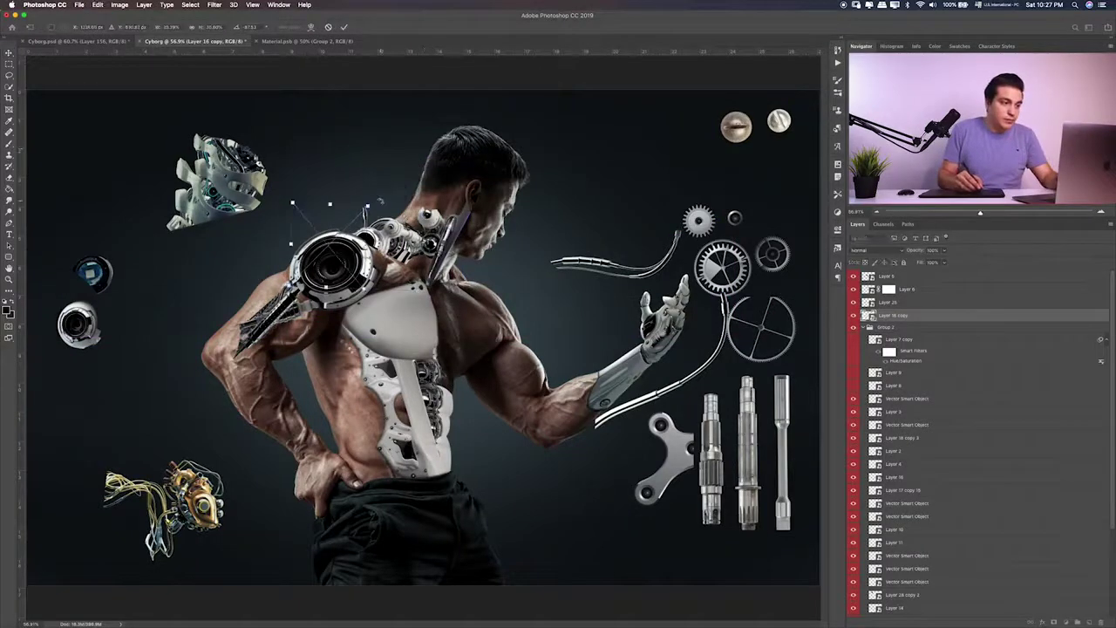
pyautogui.moveTo(295, 144); pyautogui.dragTo(350, 150)
pyautogui.rightClick(381, 189)
pyautogui.click(433, 289)
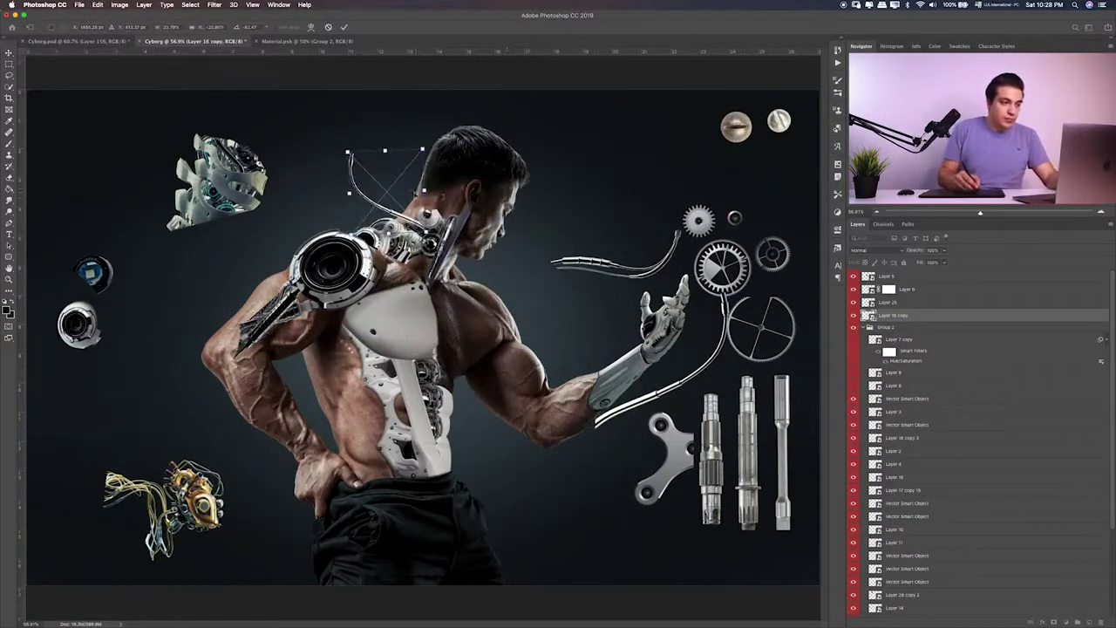
pyautogui.hotkey('ctrl', '1')
pyautogui.moveTo(285, 112); pyautogui.dragTo(363, 251)
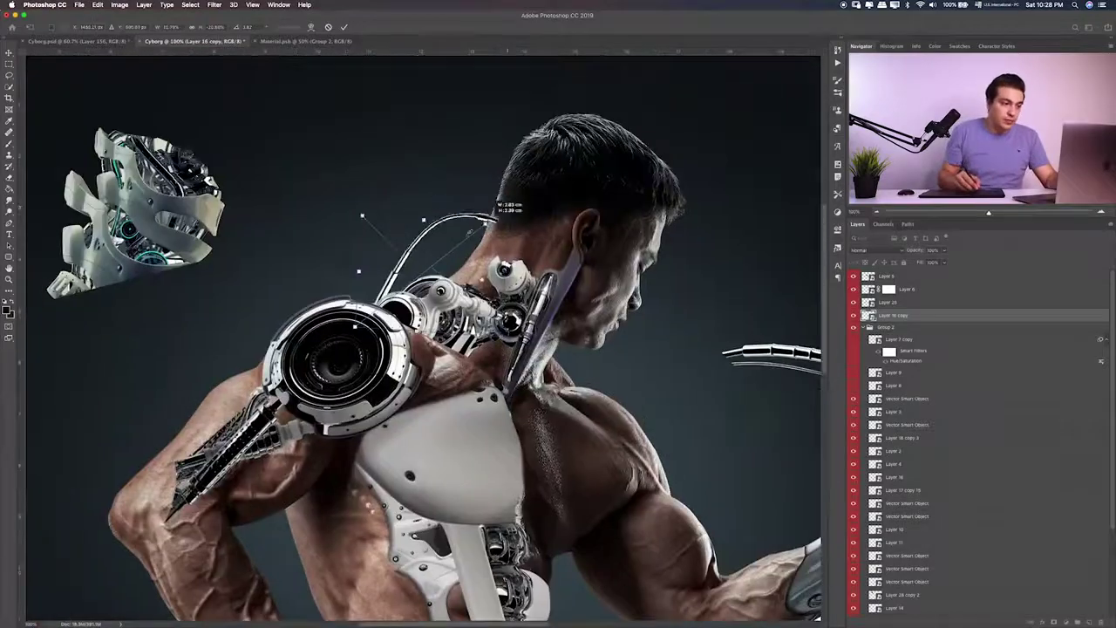
pyautogui.moveTo(471, 218)
pyautogui.mouseDown()
pyautogui.moveTo(504, 222)
pyautogui.moveTo(499, 212)
pyautogui.mouseUp()
pyautogui.press('Return')
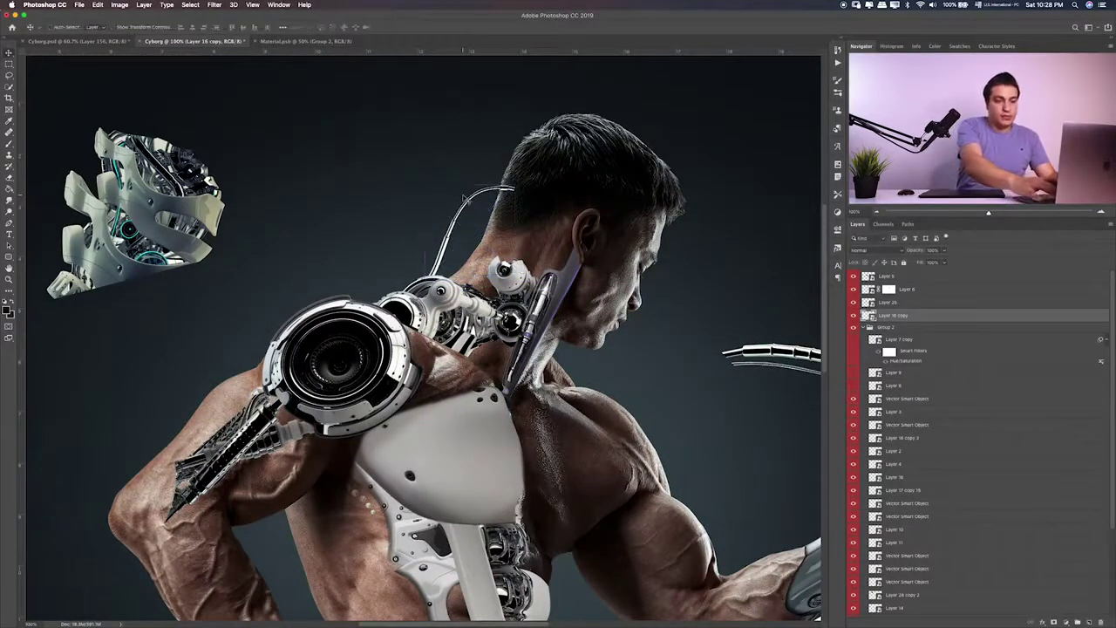
pyautogui.hotkey('ctrl', '-')
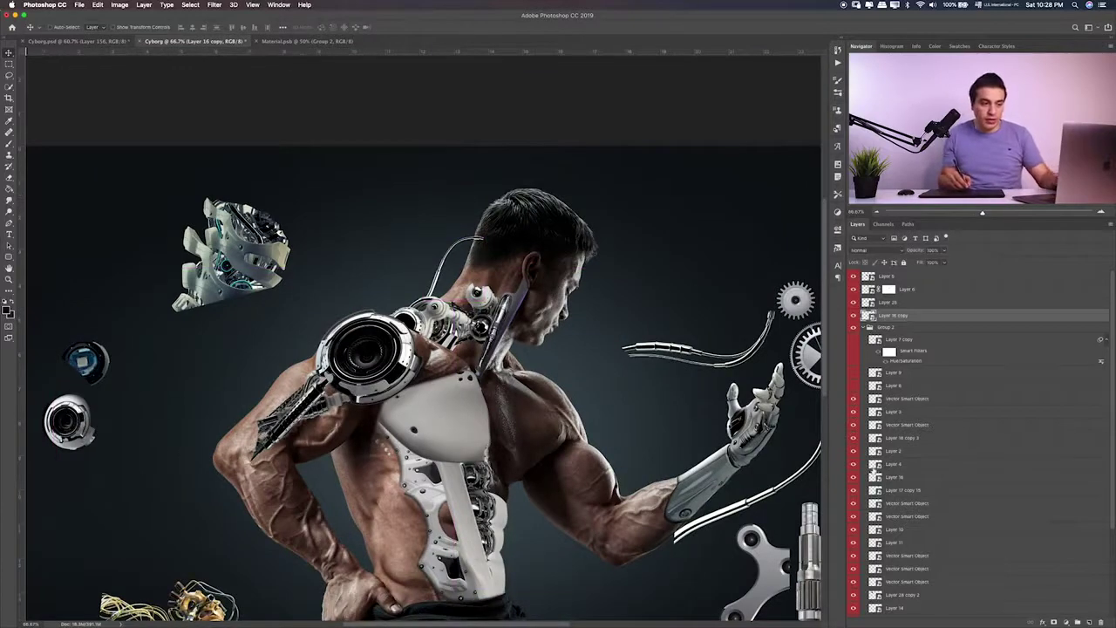
pyautogui.click(853, 491)
pyautogui.click(854, 491)
pyautogui.click(860, 493)
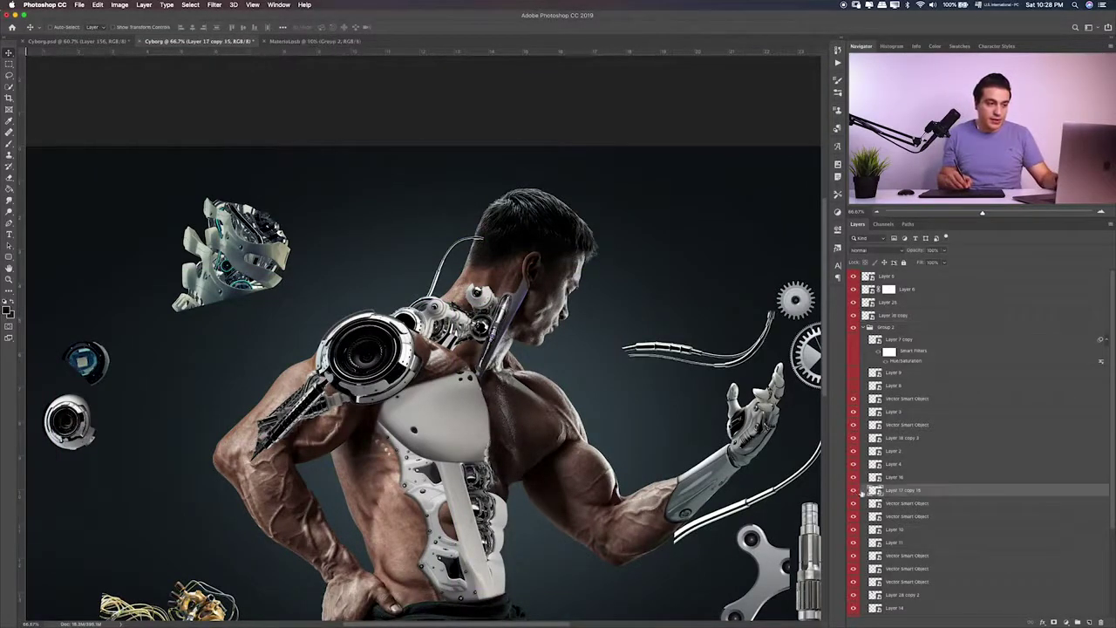
pyautogui.click(853, 491)
pyautogui.click(854, 491)
pyautogui.scroll(-3, 866, 502)
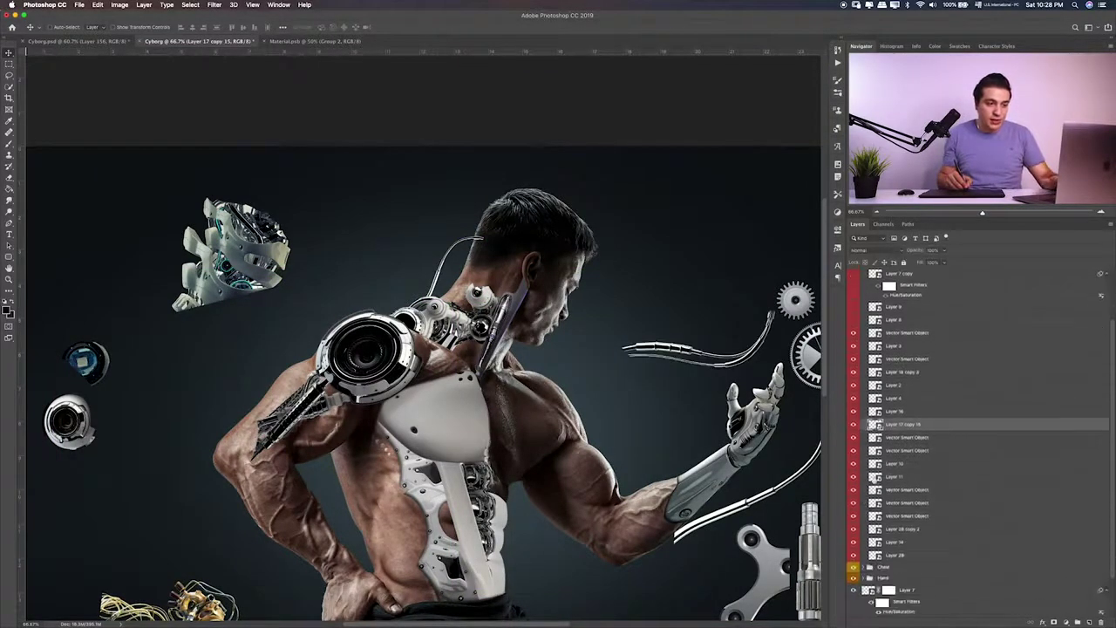
pyautogui.click(861, 439)
pyautogui.click(853, 437)
pyautogui.click(853, 437)
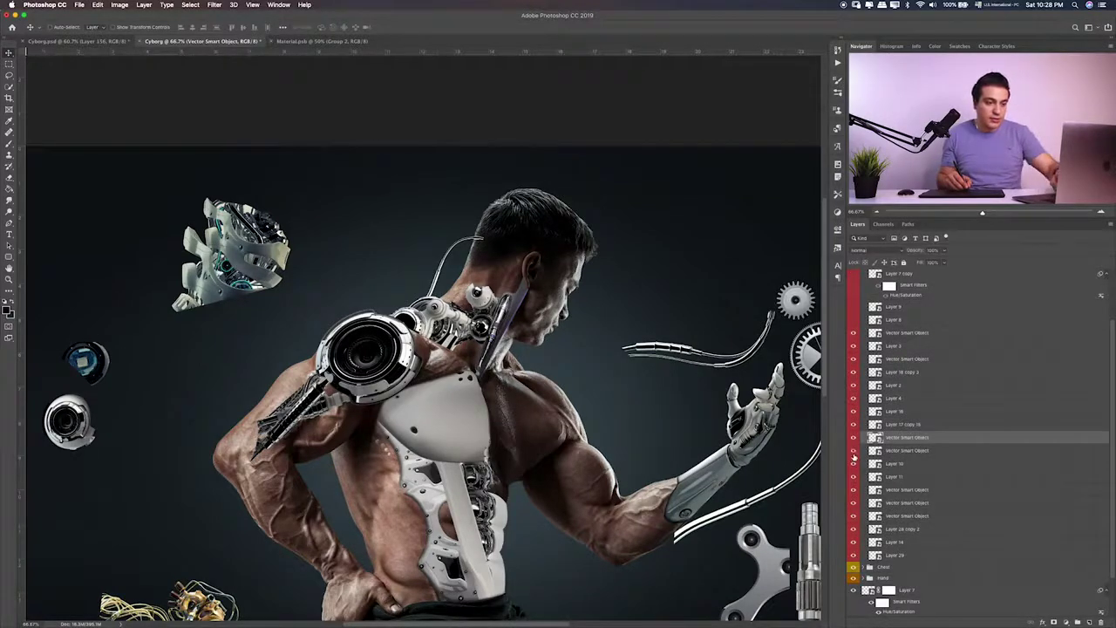
pyautogui.hotkey('ctrl', '0')
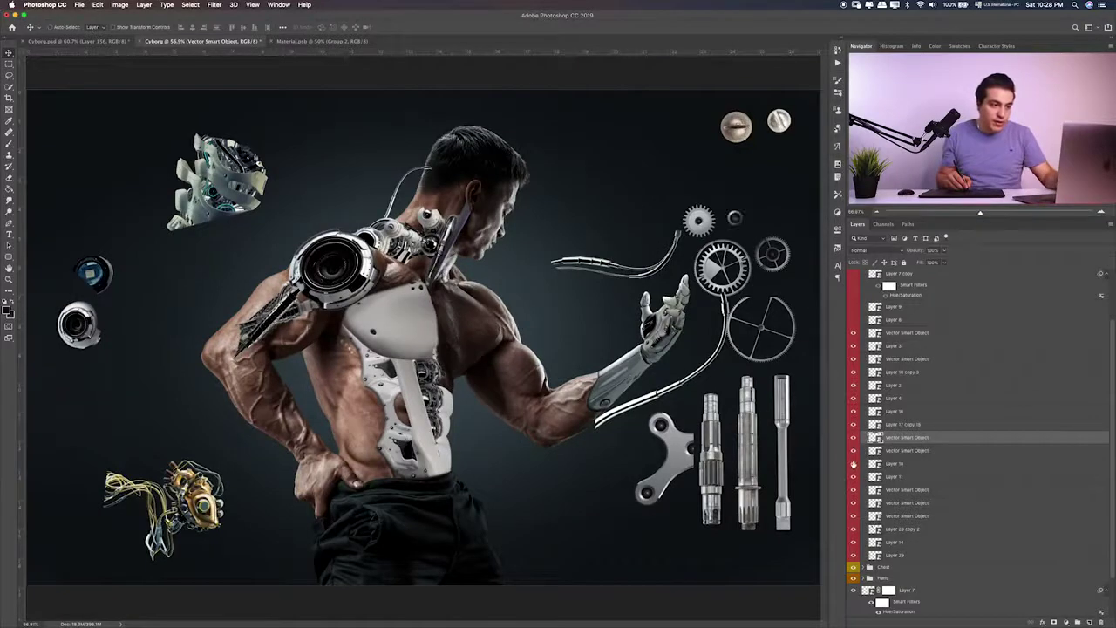
pyautogui.click(853, 464)
pyautogui.click(853, 464)
pyautogui.click(853, 477)
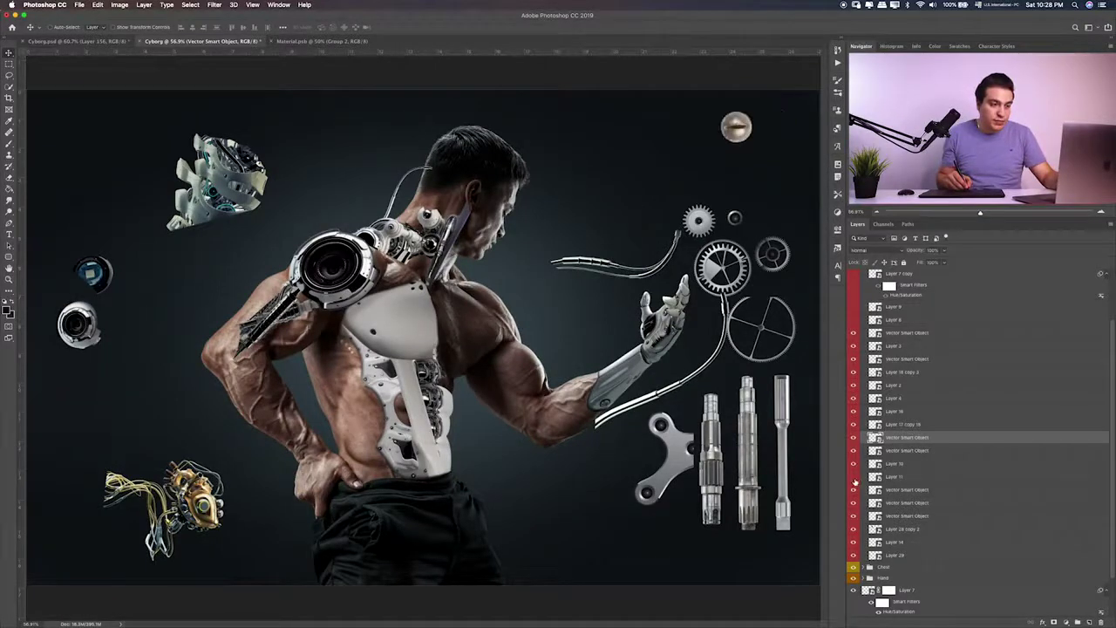
pyautogui.click(853, 476)
pyautogui.click(853, 490)
pyautogui.click(853, 489)
pyautogui.click(853, 503)
pyautogui.click(853, 516)
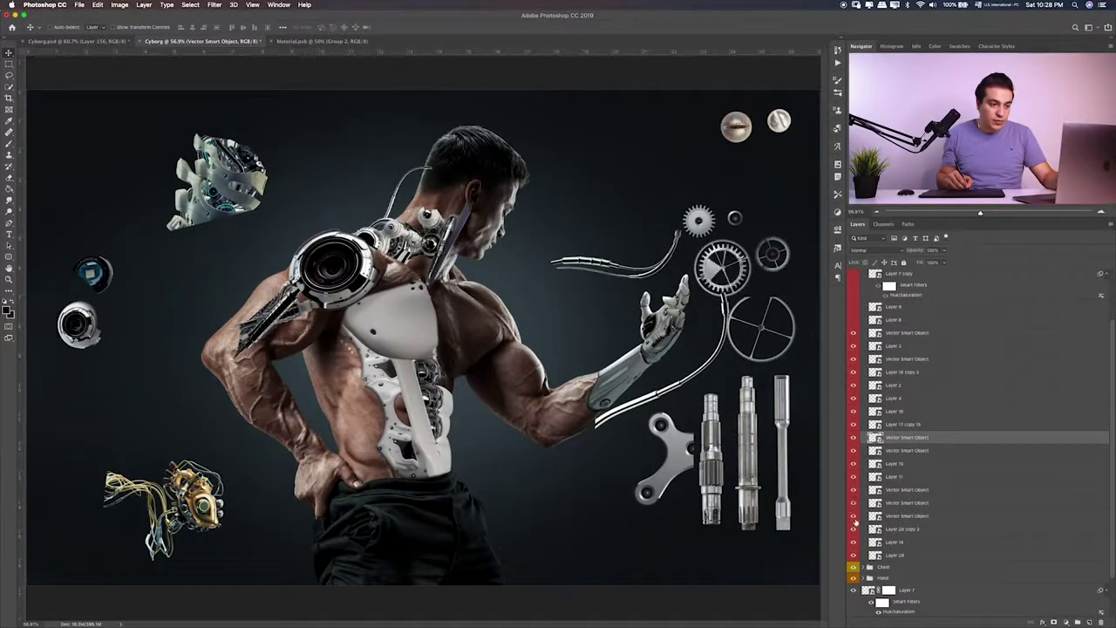
pyautogui.click(854, 526)
pyautogui.click(853, 527)
pyautogui.click(854, 541)
pyautogui.click(854, 541)
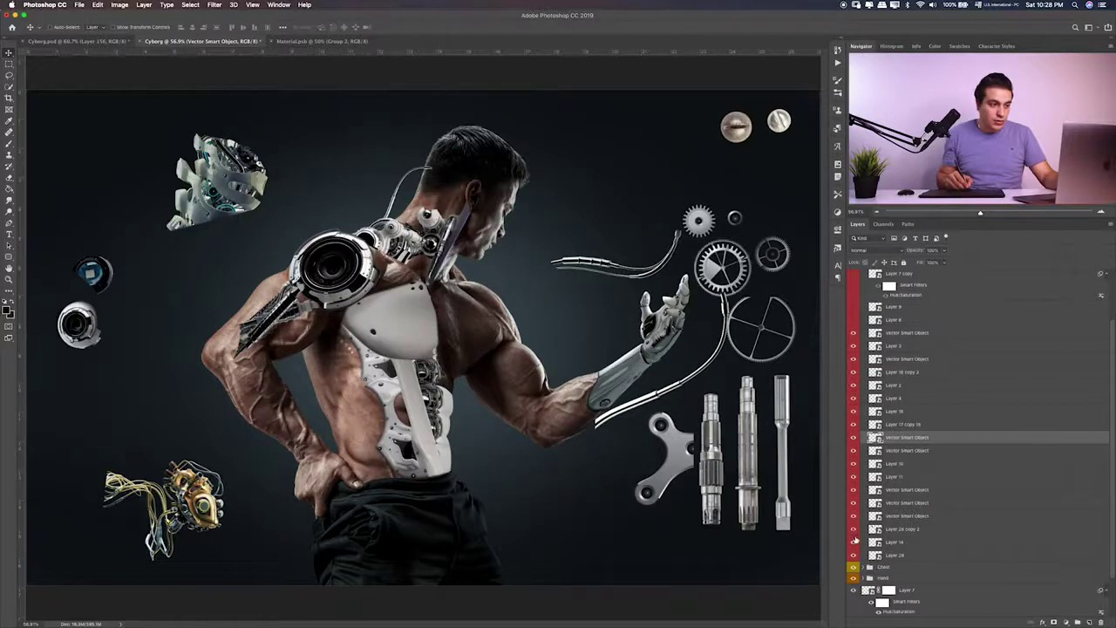
pyautogui.click(854, 542)
pyautogui.click(854, 541)
pyautogui.click(854, 554)
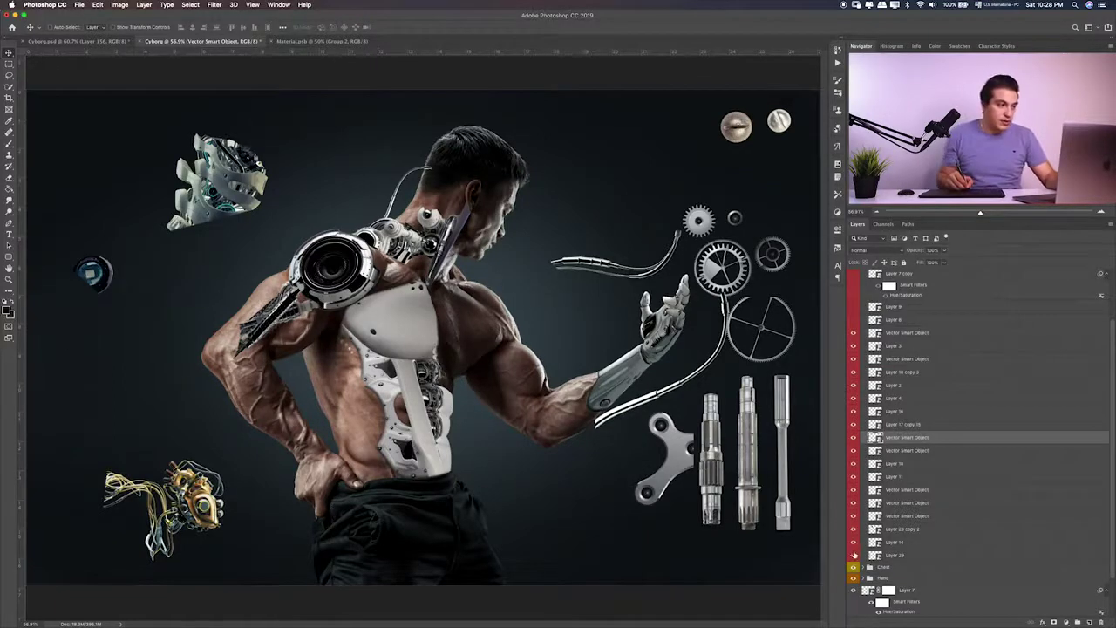
pyautogui.click(854, 554)
pyautogui.click(854, 555)
pyautogui.click(854, 555)
pyautogui.click(888, 556)
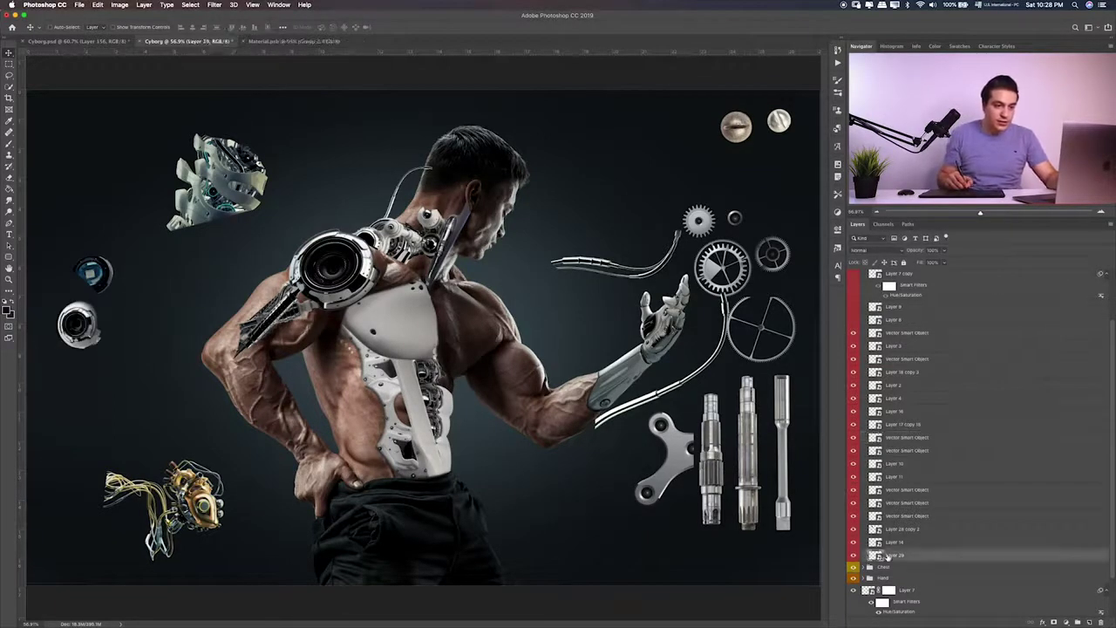
# Move Layer 29 to the top of the stack and drag its ring onto the elbow
pyautogui.moveTo(895, 556); pyautogui.dragTo(895, 248)
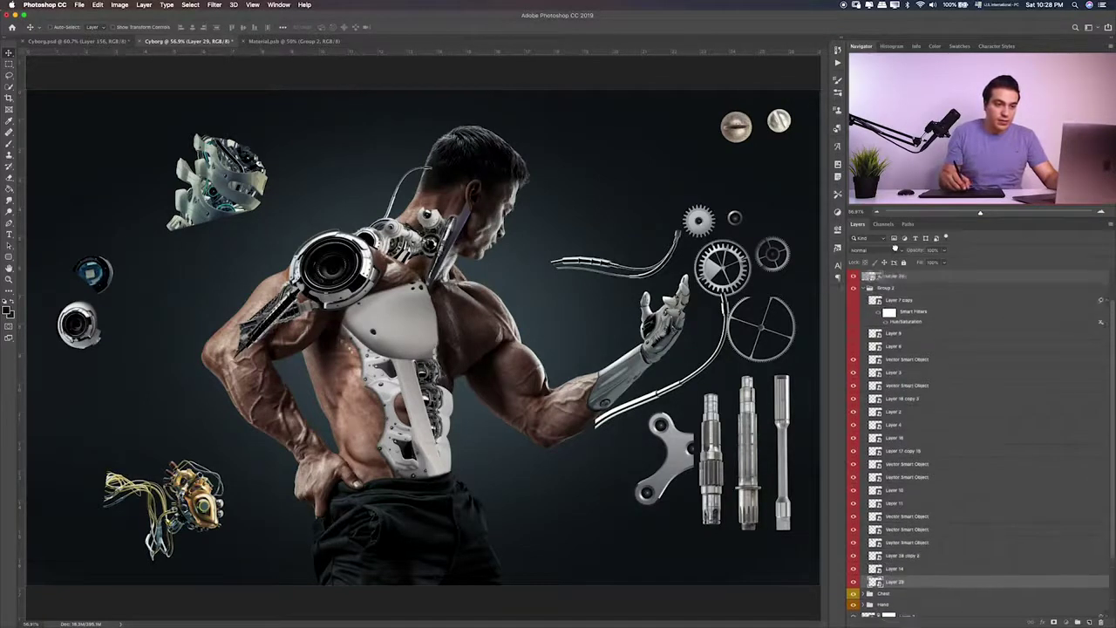
pyautogui.moveTo(895, 248); pyautogui.dragTo(890, 334)
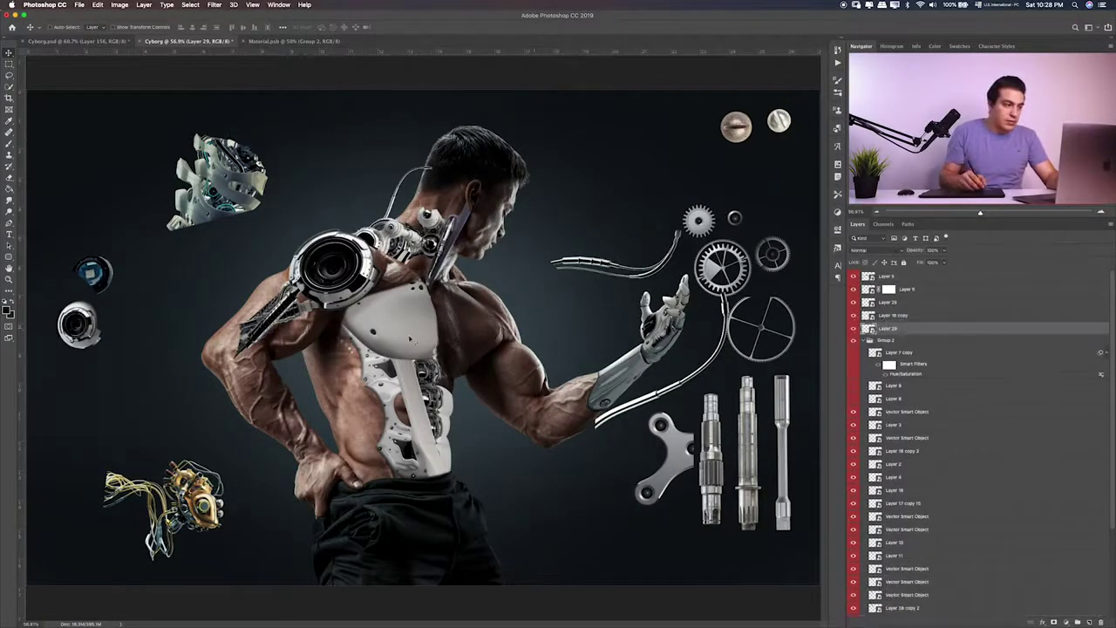
pyautogui.moveTo(184, 368); pyautogui.dragTo(311, 397)
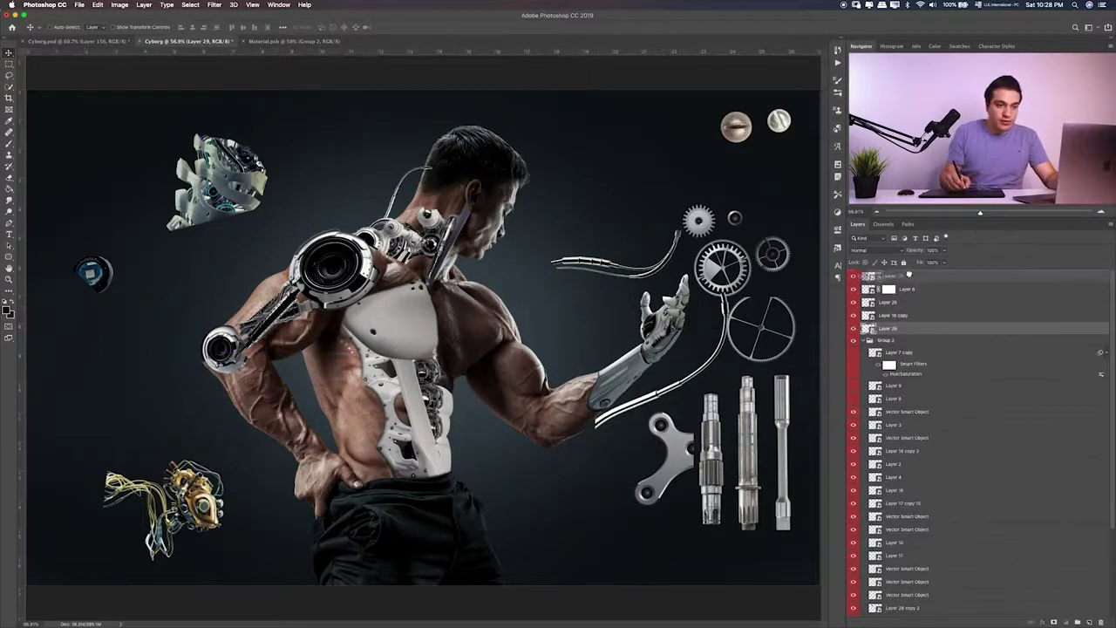
pyautogui.moveTo(899, 331); pyautogui.dragTo(889, 274)
pyautogui.scroll(1, 371, 333)
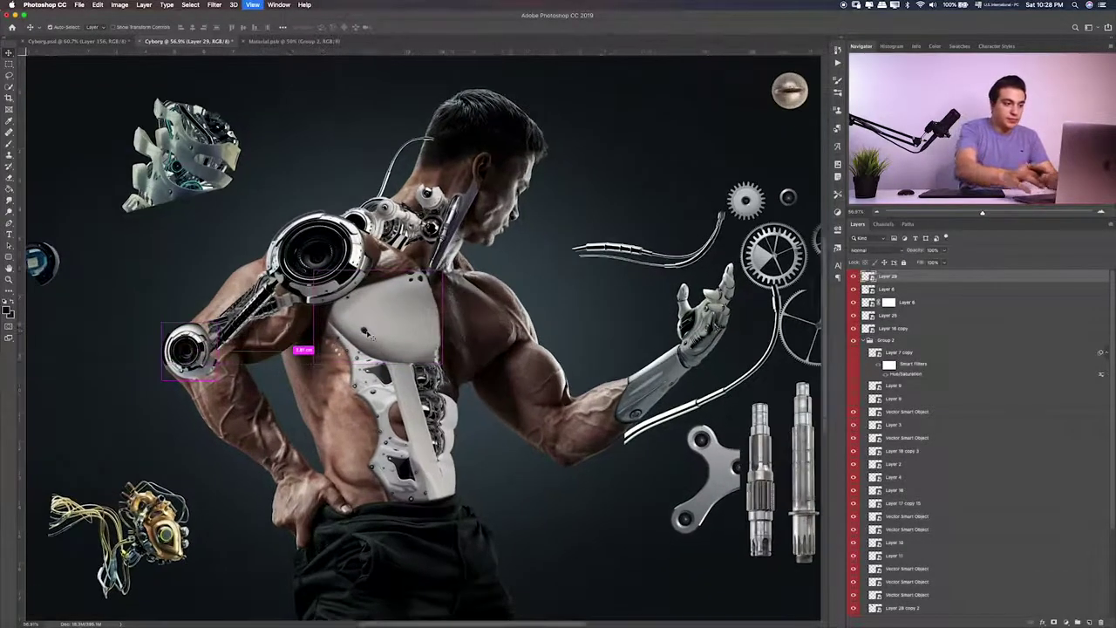
pyautogui.scroll(1, 371, 333)
pyautogui.moveTo(370, 333); pyautogui.dragTo(545, 239)
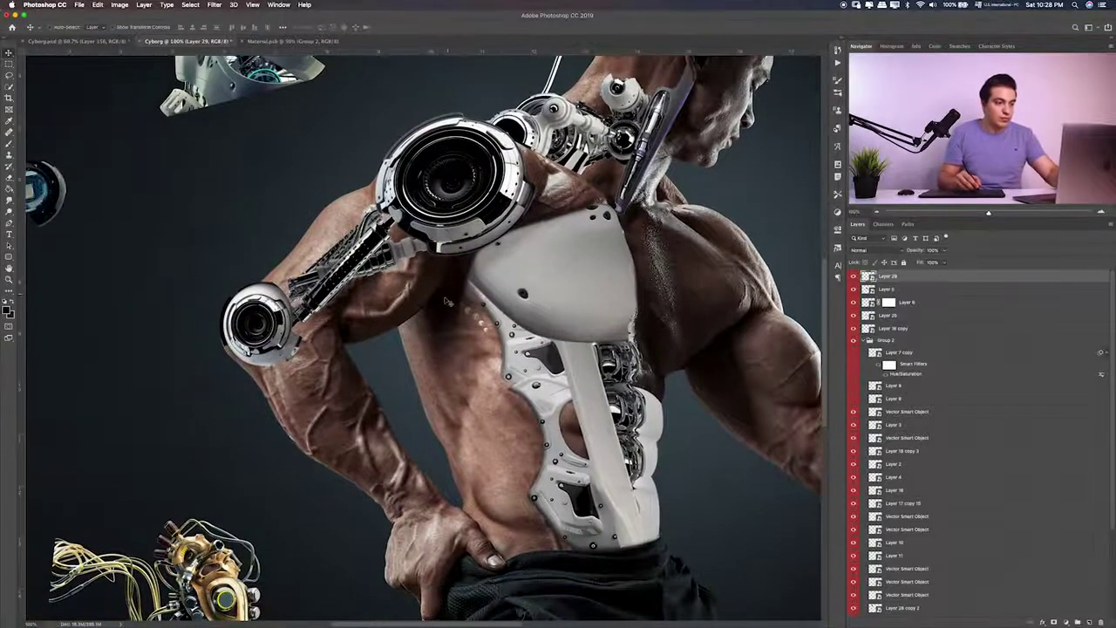
# Resize and position the ring to cap the arm strut at the elbow
pyautogui.hotkey('ctrl', 't')
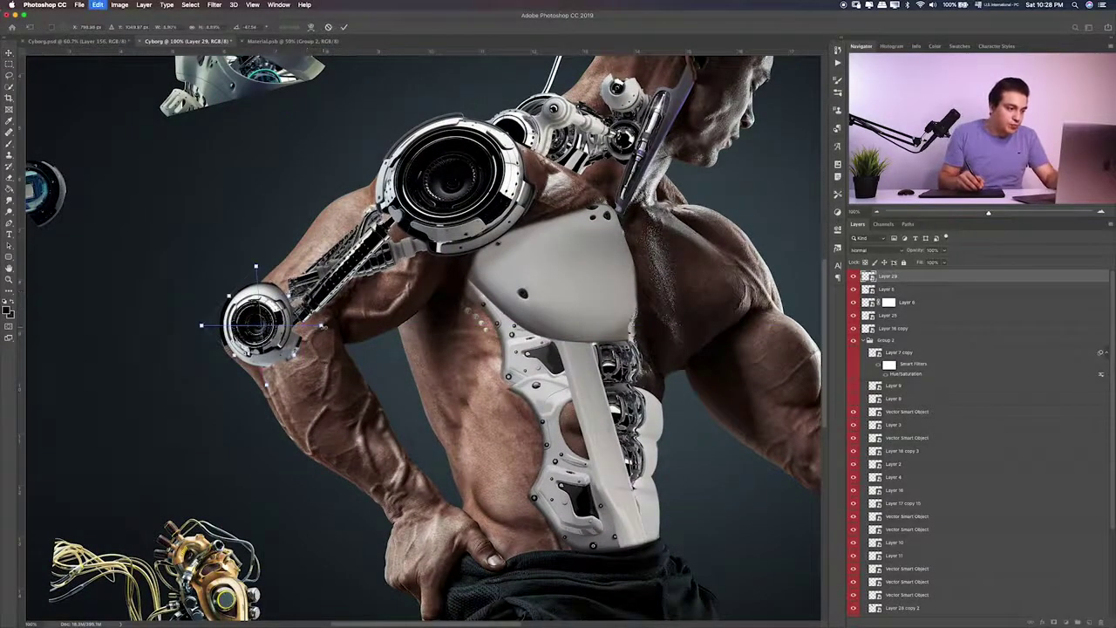
pyautogui.moveTo(322, 326)
pyautogui.mouseDown()
pyautogui.moveTo(334, 331)
pyautogui.moveTo(313, 331)
pyautogui.moveTo(367, 310)
pyautogui.moveTo(331, 272)
pyautogui.moveTo(254, 391)
pyautogui.moveTo(314, 366)
pyautogui.moveTo(356, 307)
pyautogui.moveTo(336, 325)
pyautogui.mouseUp()
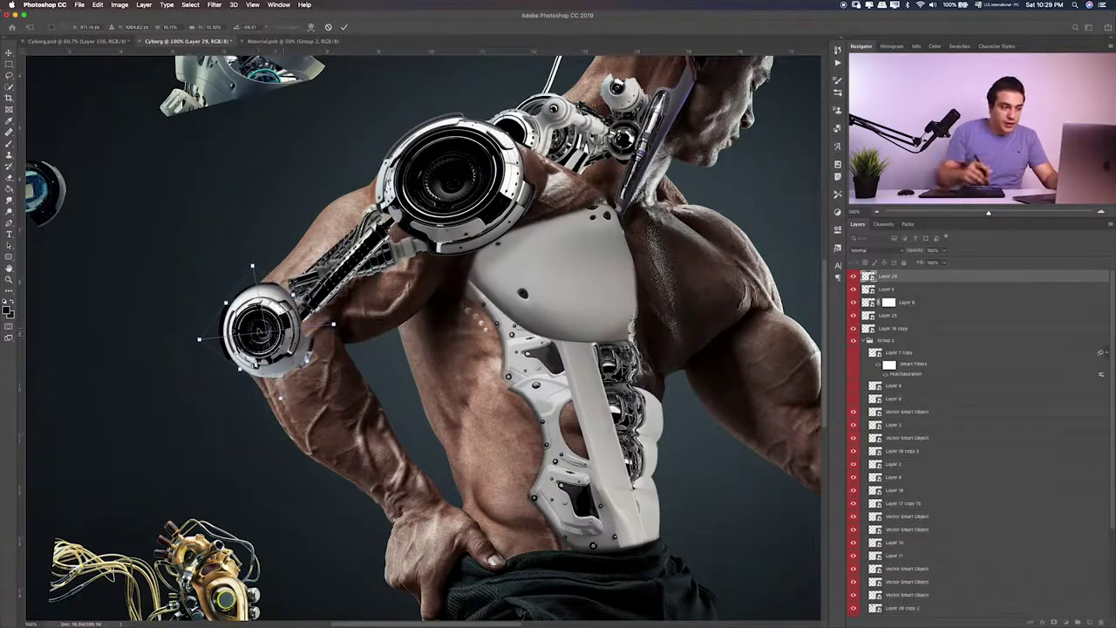
pyautogui.press('Return')
pyautogui.hotkey('ctrl', '+')
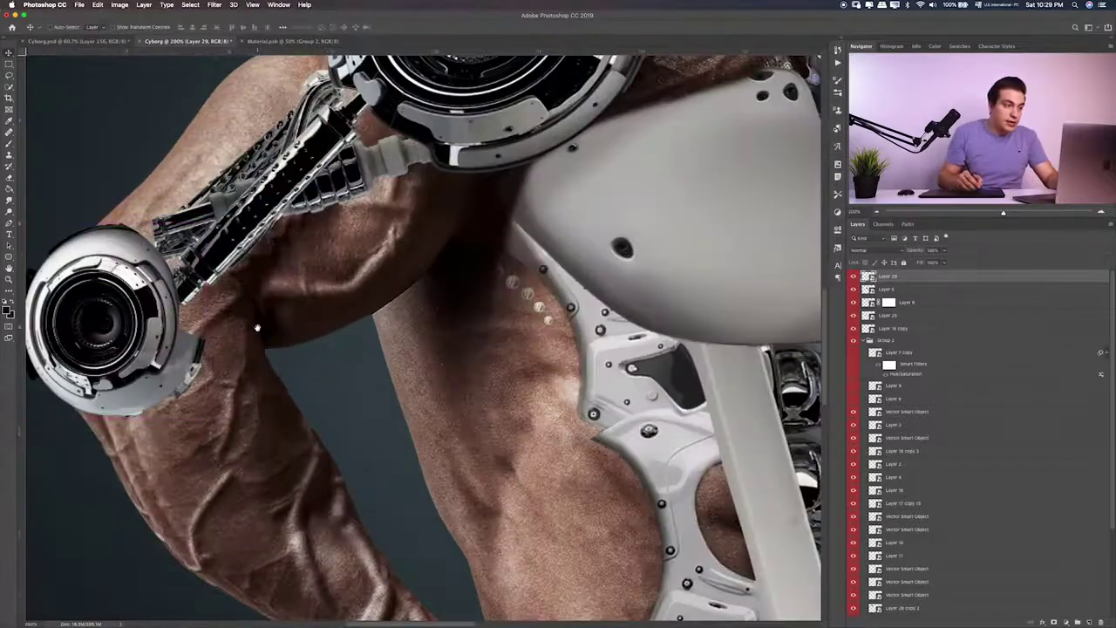
pyautogui.moveTo(380, 291); pyautogui.dragTo(542, 261)
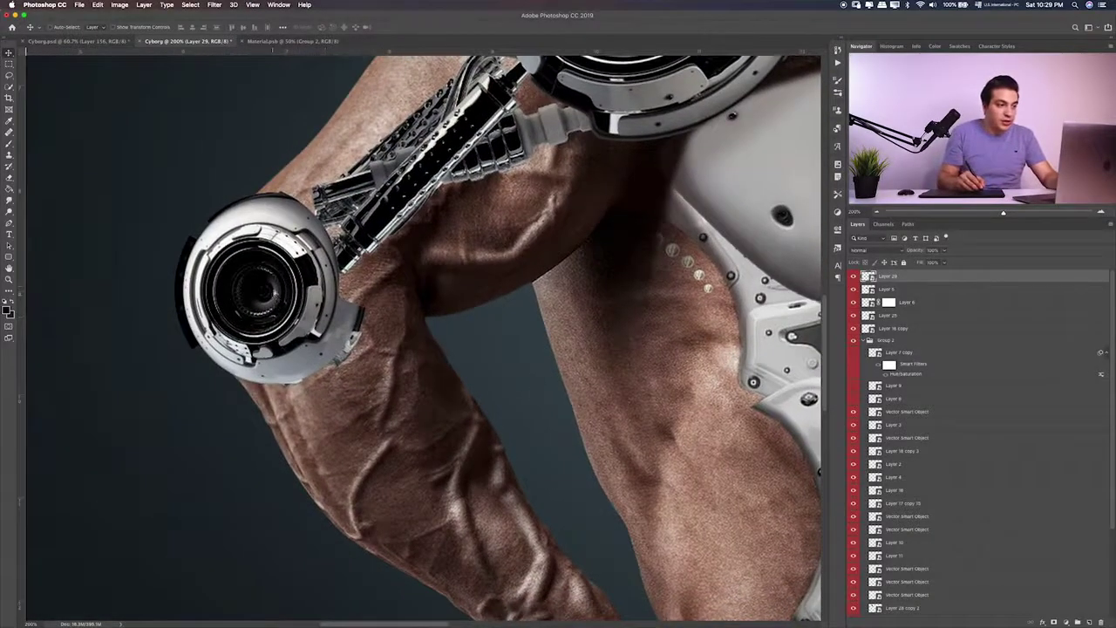
pyautogui.moveTo(296, 273); pyautogui.dragTo(293, 277)
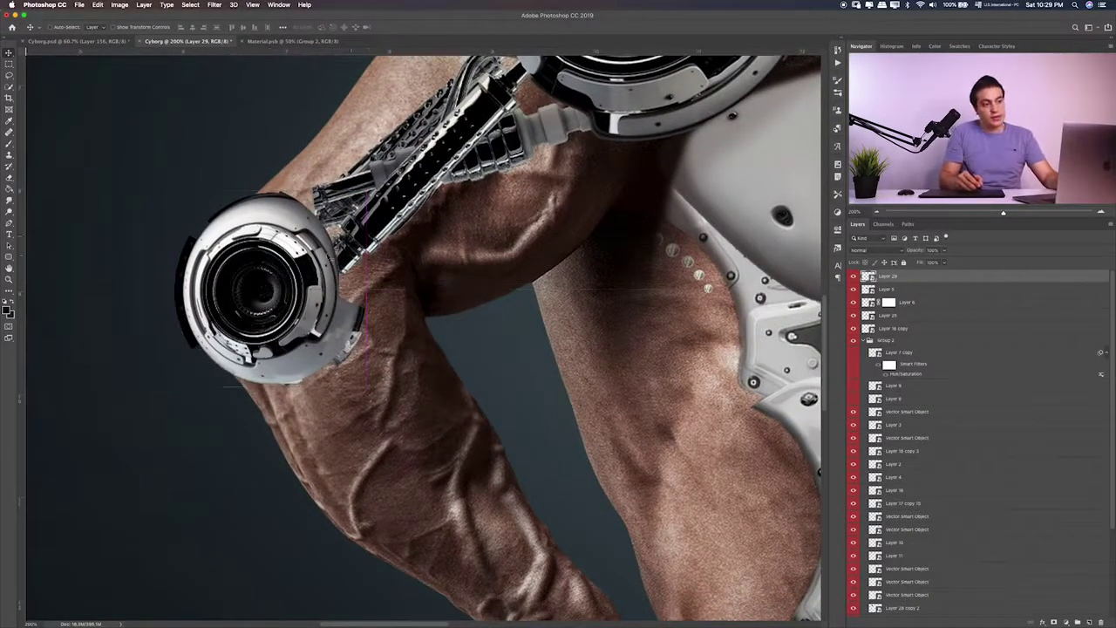
# Add a mask to Layer 29 and trace a pen path around the elbow ring's outer edge
pyautogui.click(1047, 622)
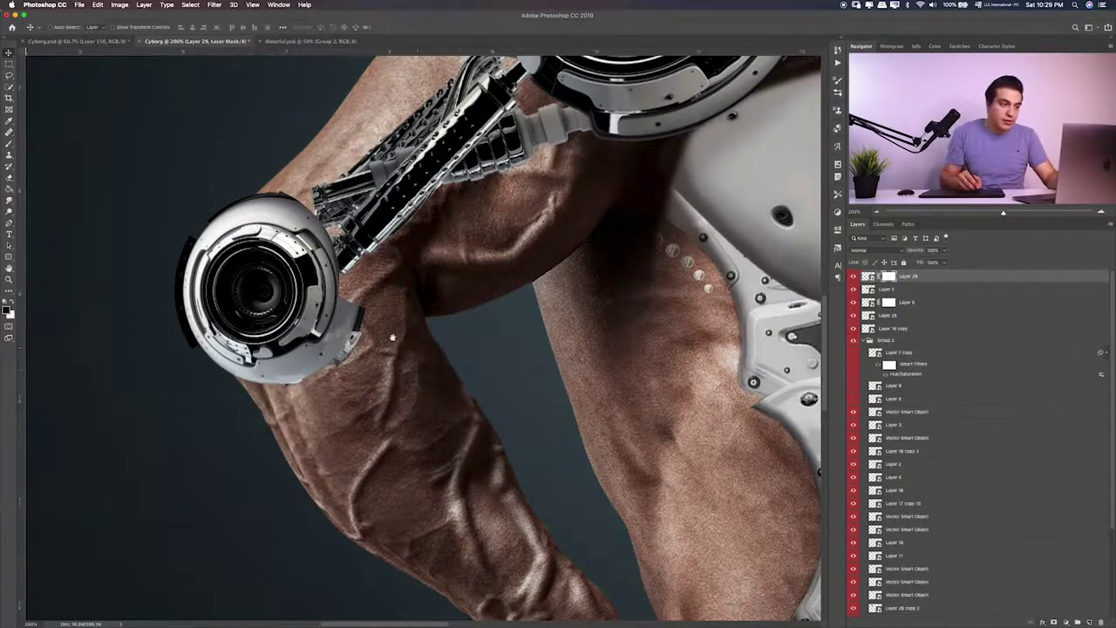
pyautogui.moveTo(316, 240); pyautogui.dragTo(384, 270)
pyautogui.press('b')
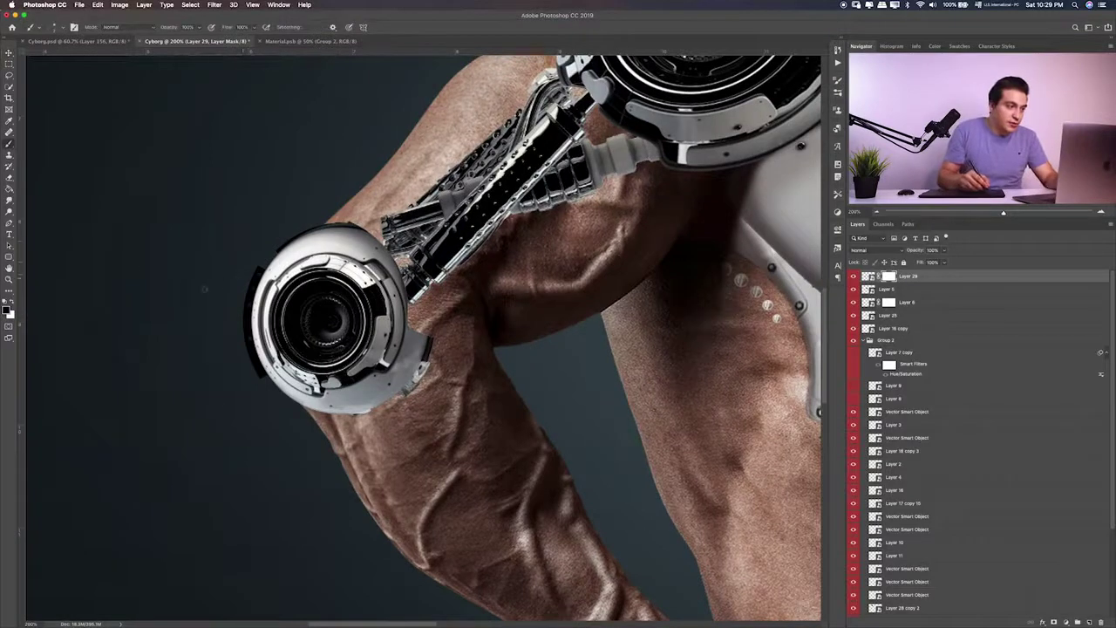
pyautogui.click(9, 224)
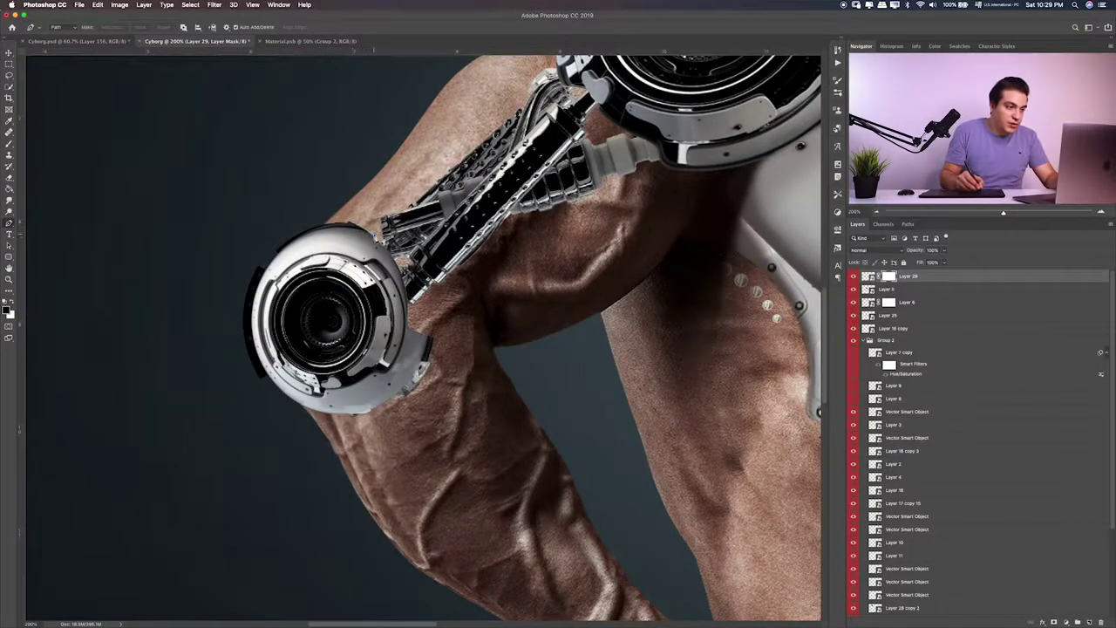
pyautogui.click(375, 236)
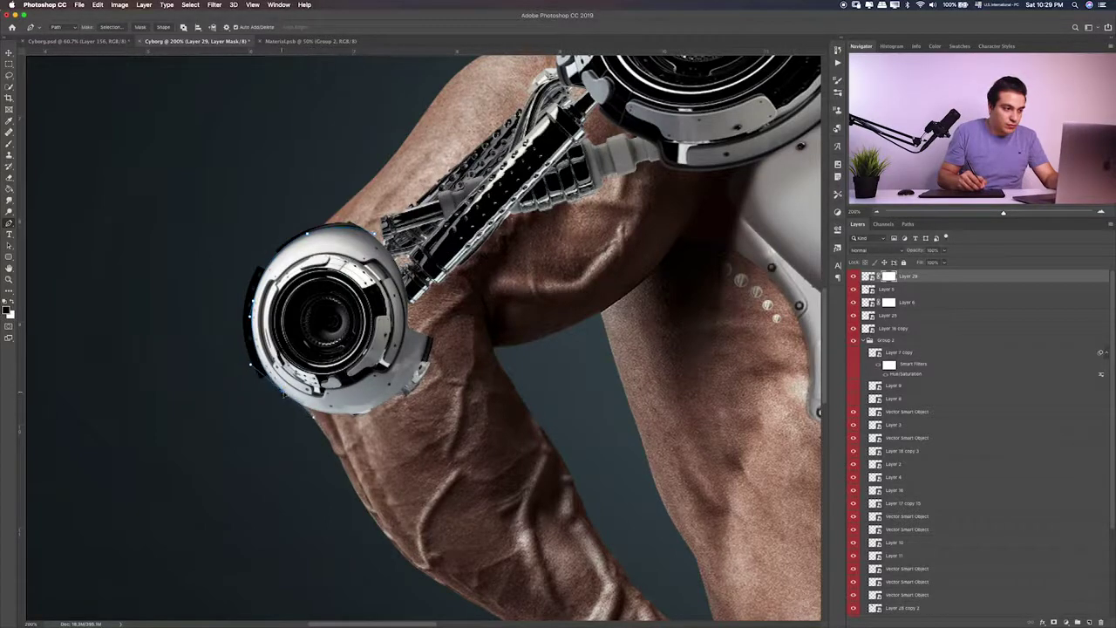
pyautogui.moveTo(273, 420); pyautogui.dragTo(281, 420)
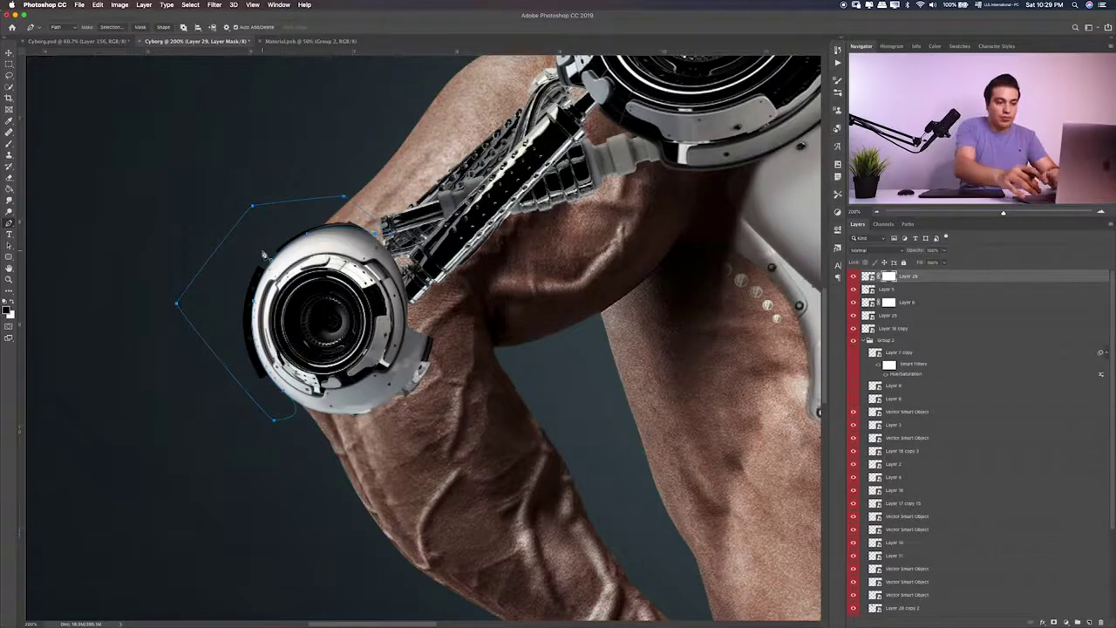
# Paint away the dark strip along the joint's left edge inside the path selection, then deselect
pyautogui.hotkey('ctrl', 'Return')
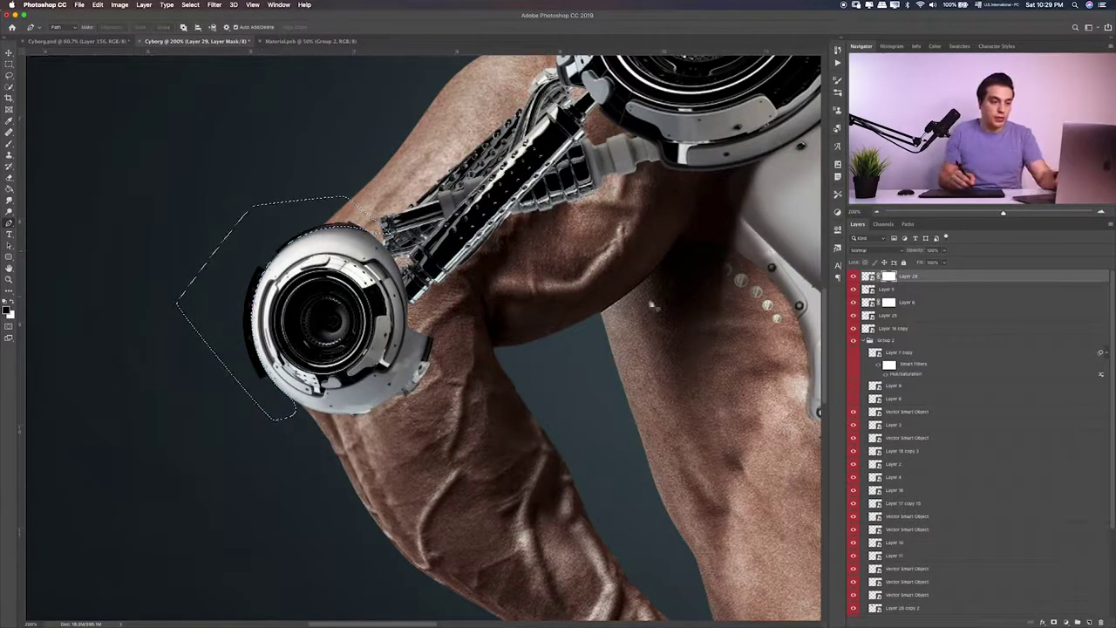
pyautogui.press('b')
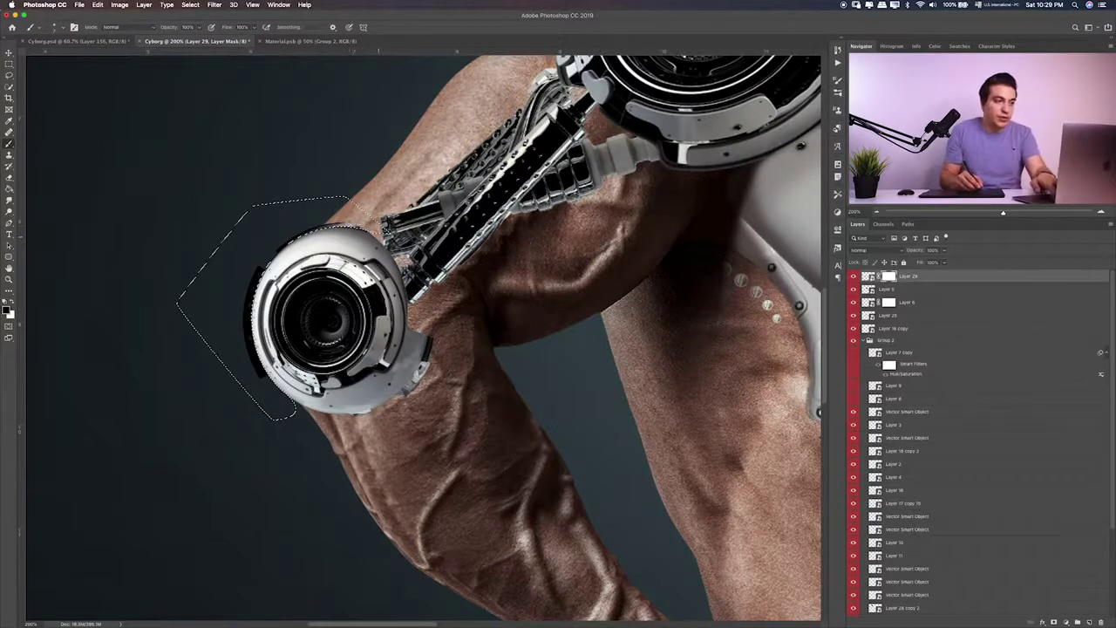
pyautogui.moveTo(239, 249); pyautogui.dragTo(257, 355)
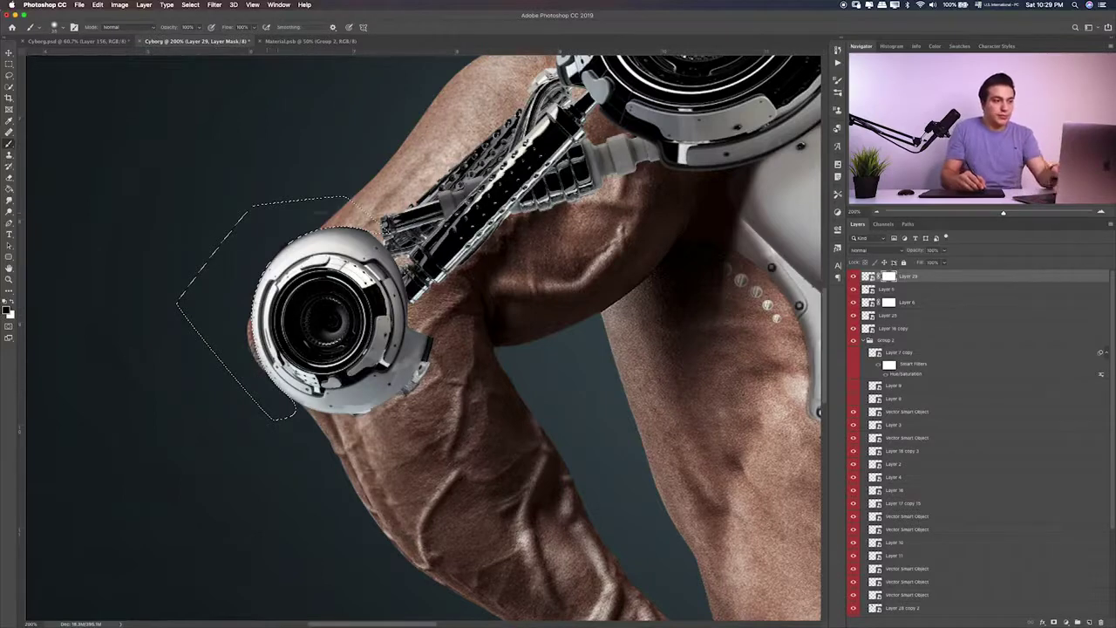
pyautogui.press('m')
pyautogui.click(172, 128)
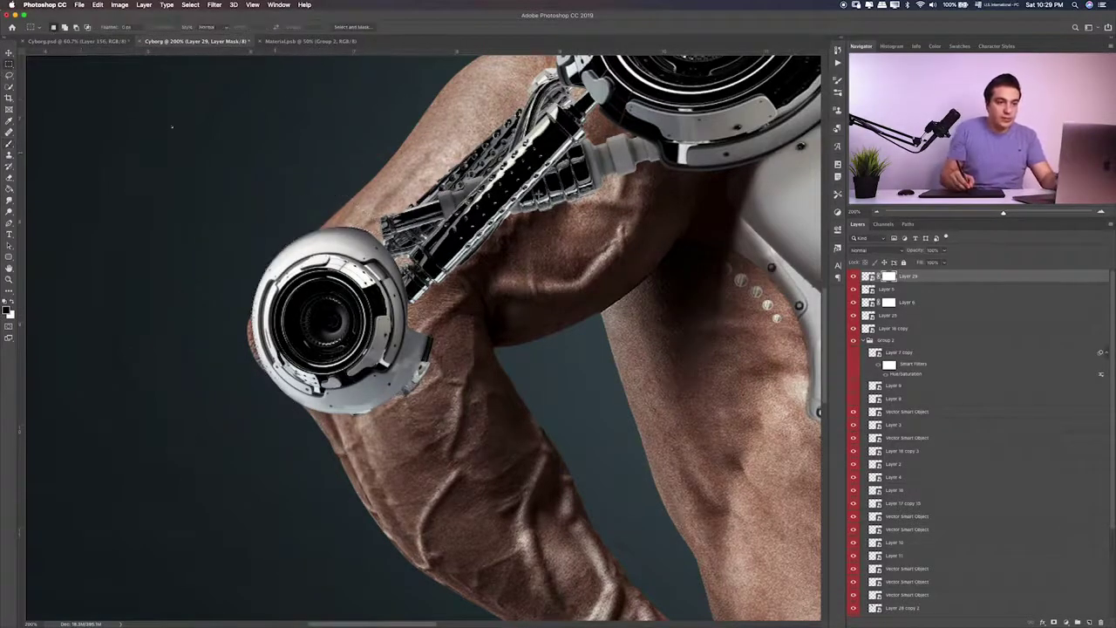
# Nudge the elbow joint slightly up-left, then zoom out to see the torso
pyautogui.press('v')
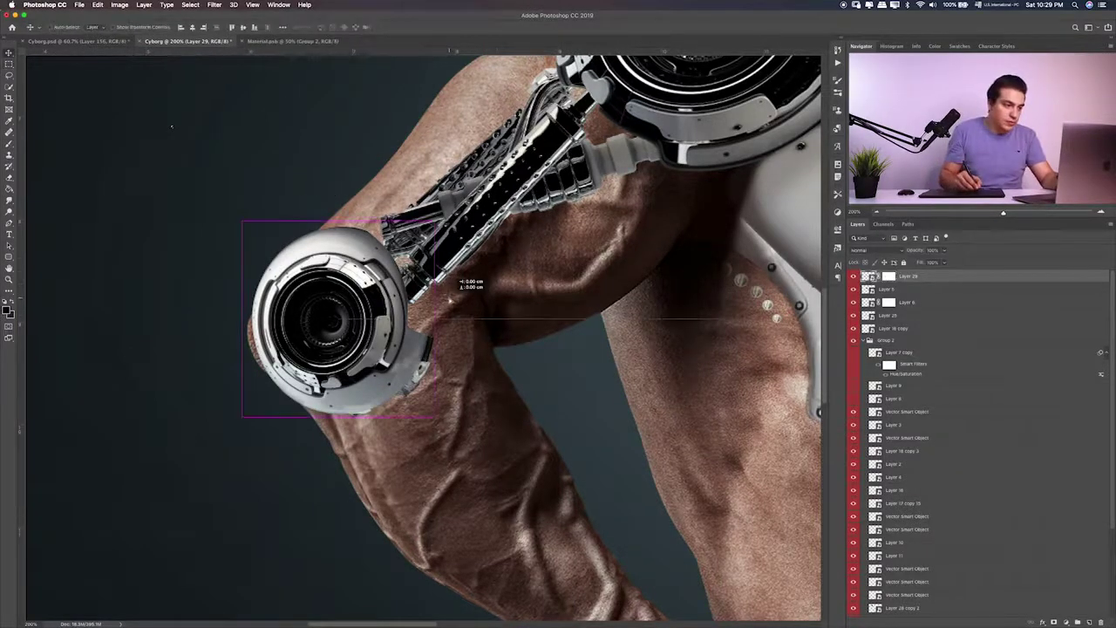
pyautogui.moveTo(456, 302); pyautogui.dragTo(445, 306)
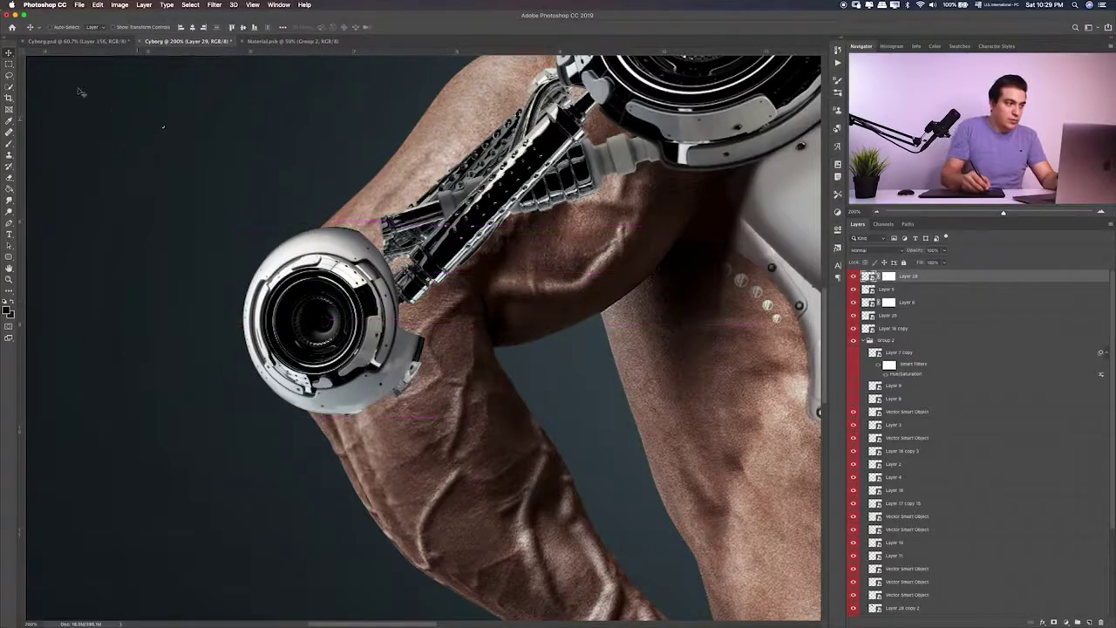
pyautogui.press('m')
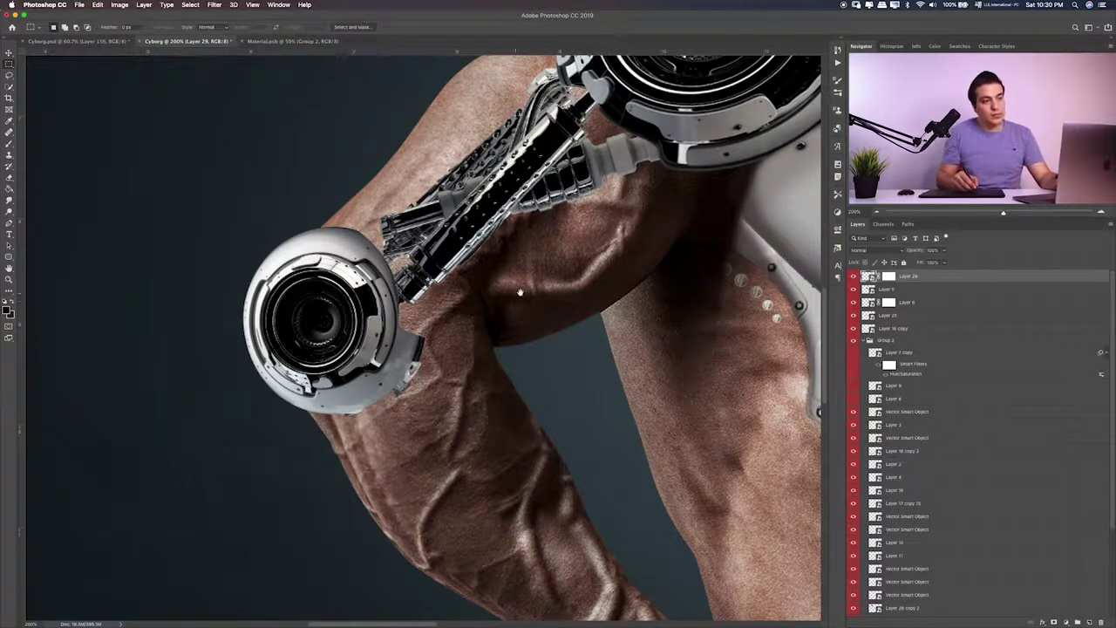
pyautogui.moveTo(518, 294); pyautogui.dragTo(506, 309)
pyautogui.hotkey('ctrl', '-')
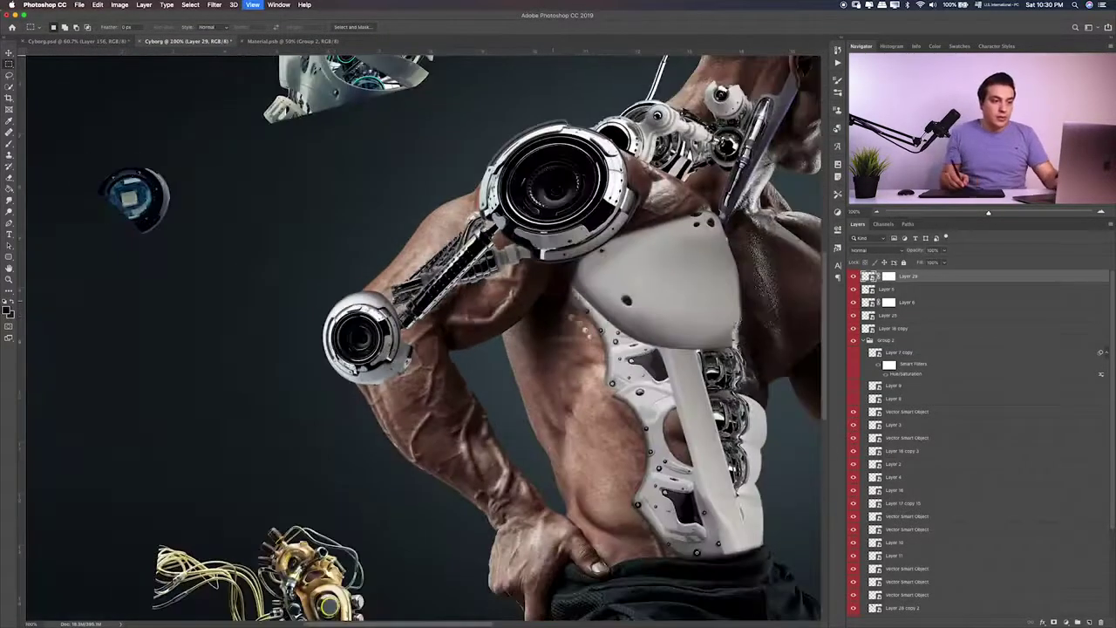
# Toggle layer visibility to identify the shoulder armor, upper mechanical parts and arm strut layers
pyautogui.click(854, 288)
pyautogui.click(854, 289)
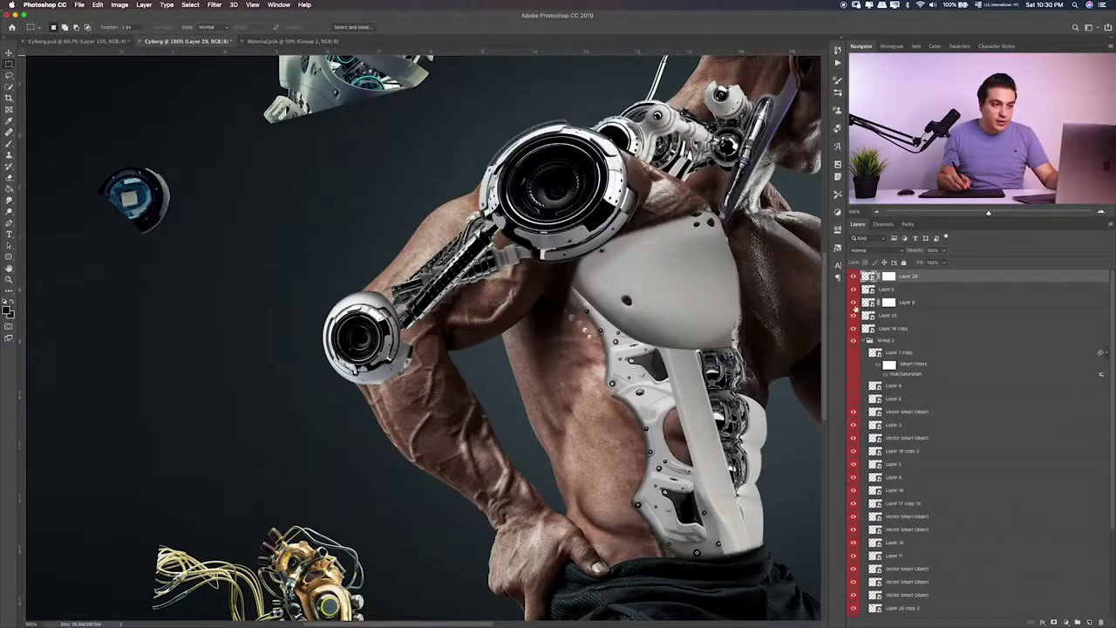
pyautogui.click(854, 302)
pyautogui.click(854, 302)
pyautogui.click(854, 315)
pyautogui.click(854, 315)
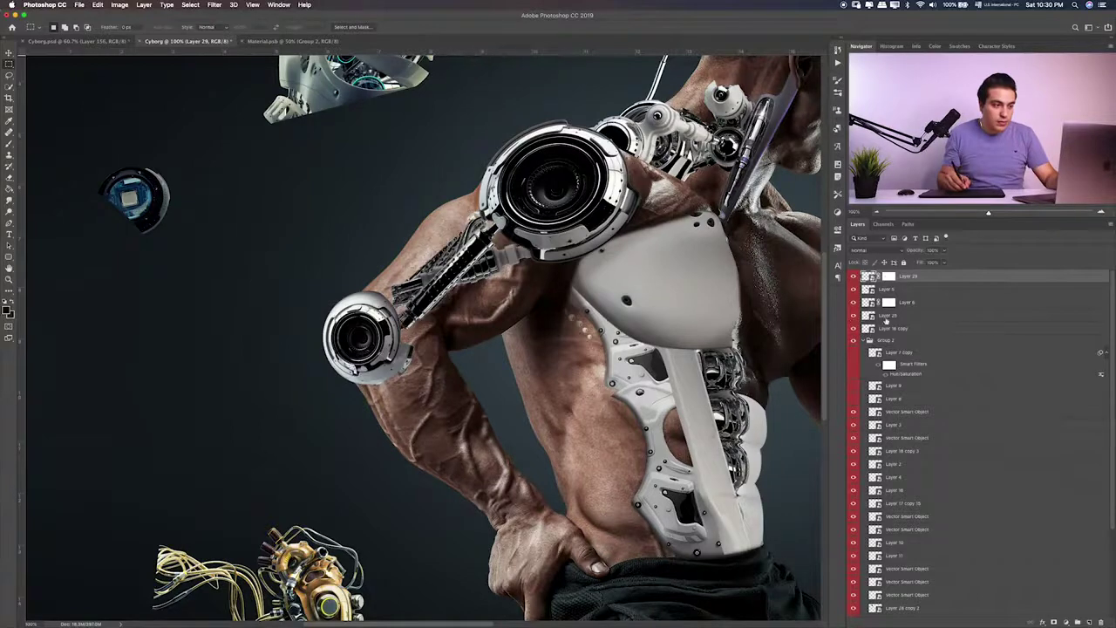
# Distort Layer 25's strut corners so it runs from shoulder ring to elbow lens
pyautogui.click(907, 315)
pyautogui.hotkey('ctrl', 't')
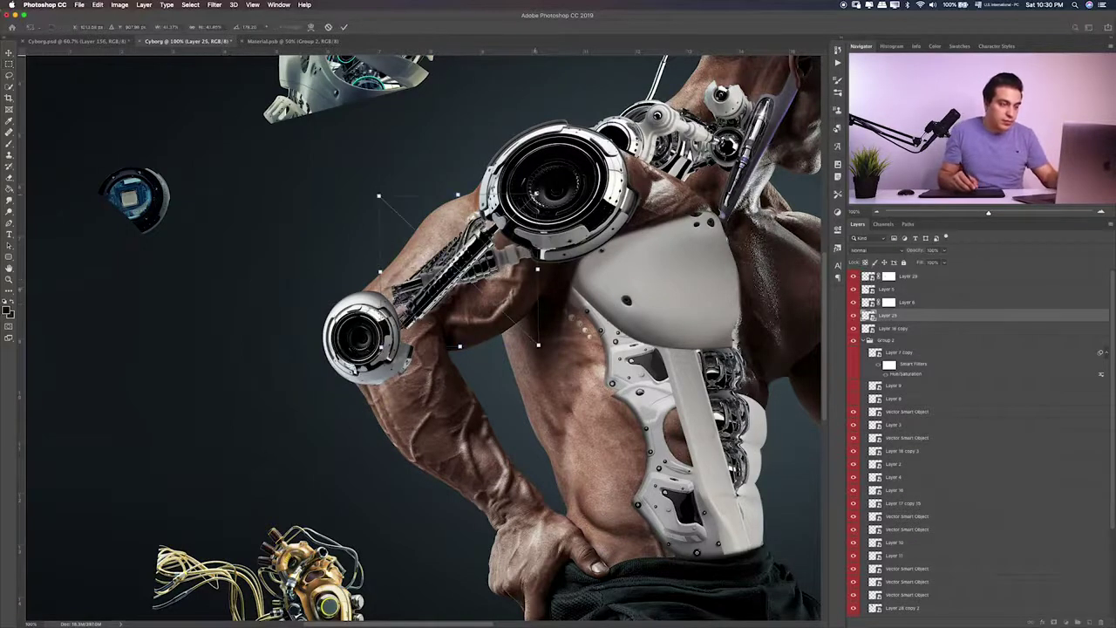
pyautogui.moveTo(378, 196); pyautogui.dragTo(363, 206)
pyautogui.moveTo(538, 345); pyautogui.dragTo(545, 353)
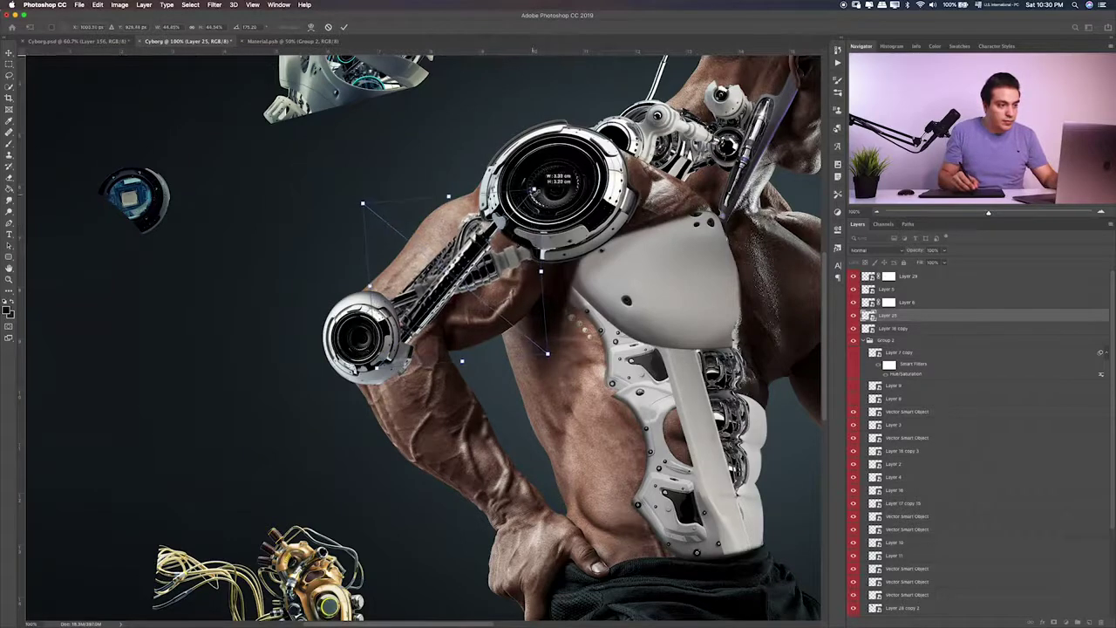
pyautogui.moveTo(537, 196); pyautogui.dragTo(534, 188)
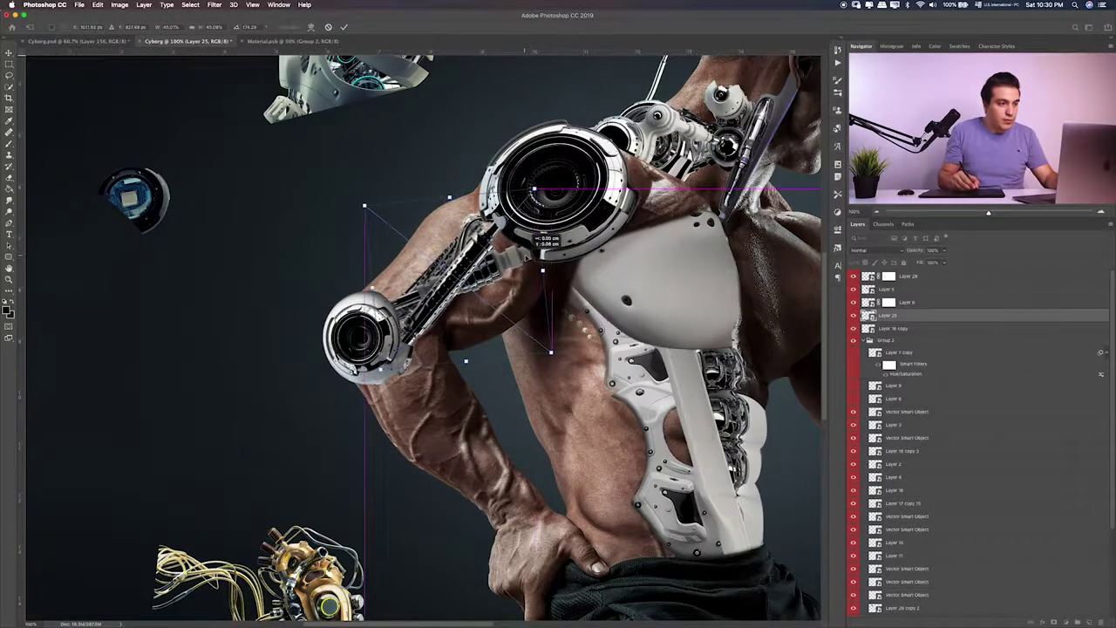
pyautogui.press('Return')
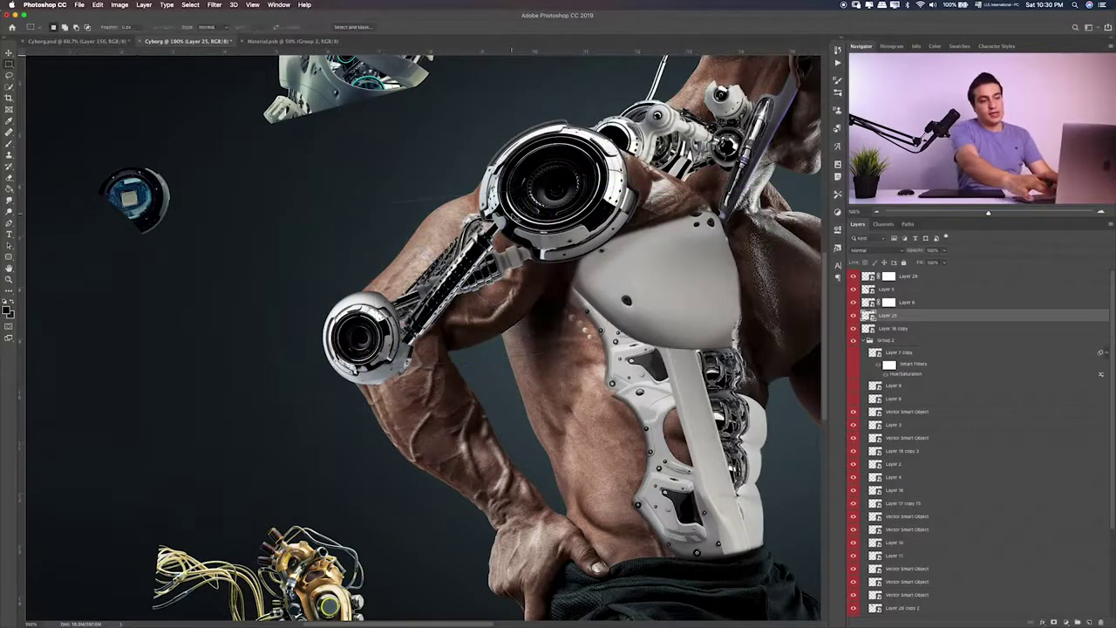
pyautogui.press('super+0')
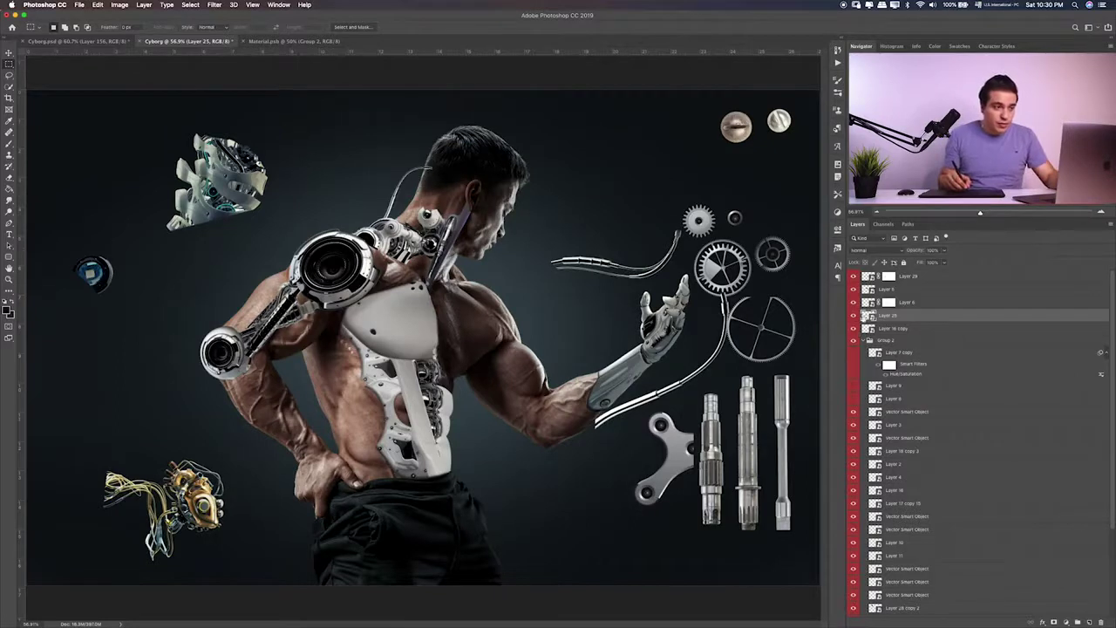
# Duplicate Layer 6 and move the copied mechanism down onto the upper arm
pyautogui.click(854, 303)
pyautogui.click(854, 302)
pyautogui.click(923, 306)
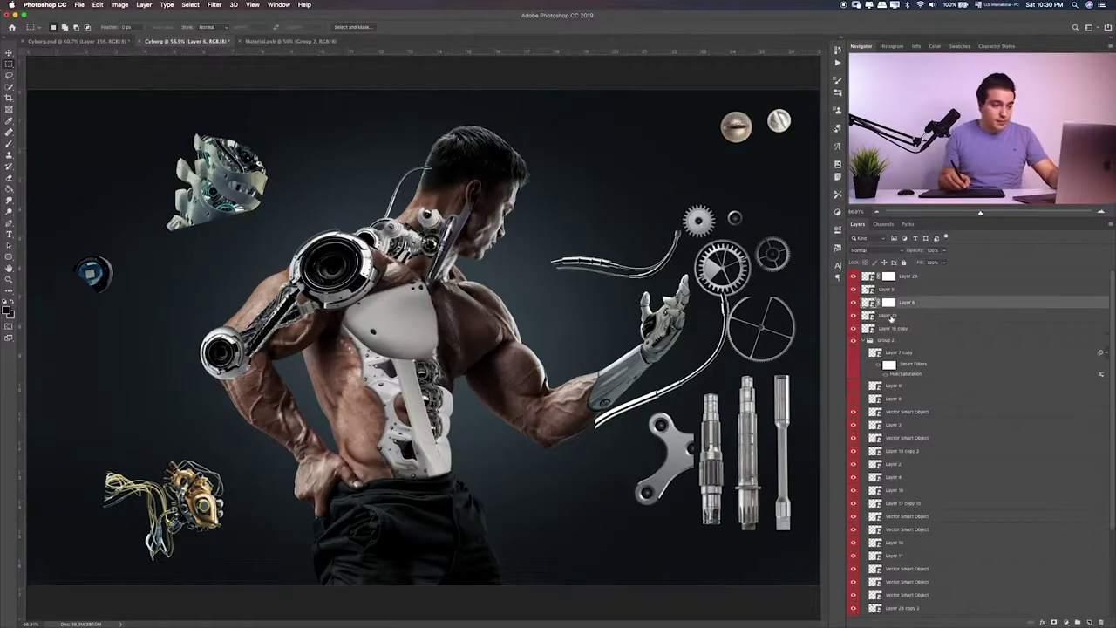
pyautogui.hotkey('ctrl', 'j')
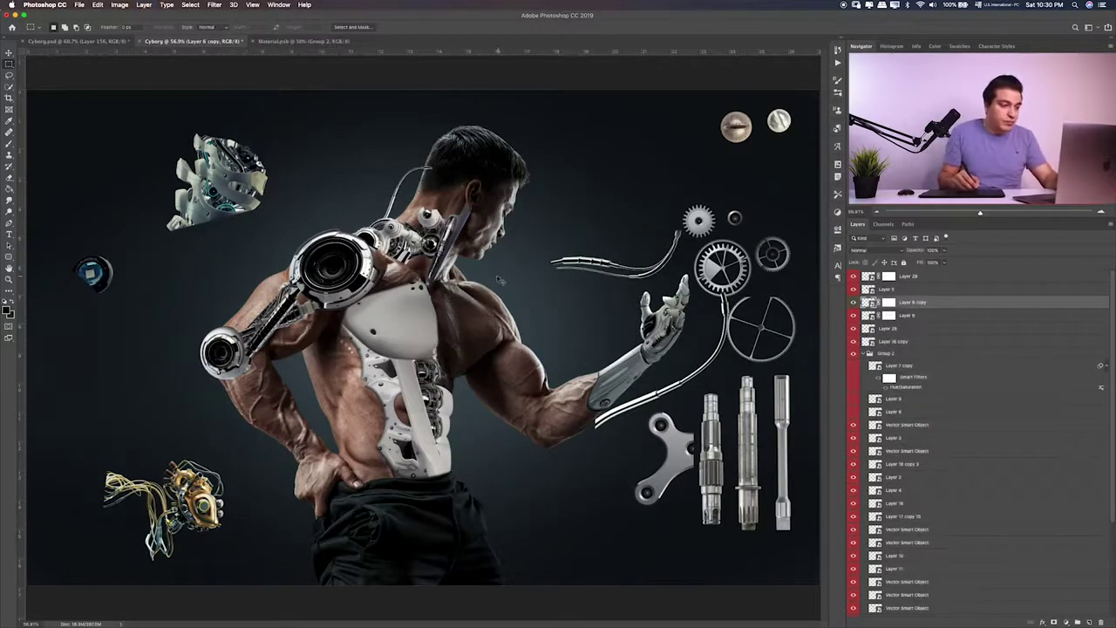
pyautogui.press('v')
pyautogui.moveTo(500, 279); pyautogui.dragTo(368, 352)
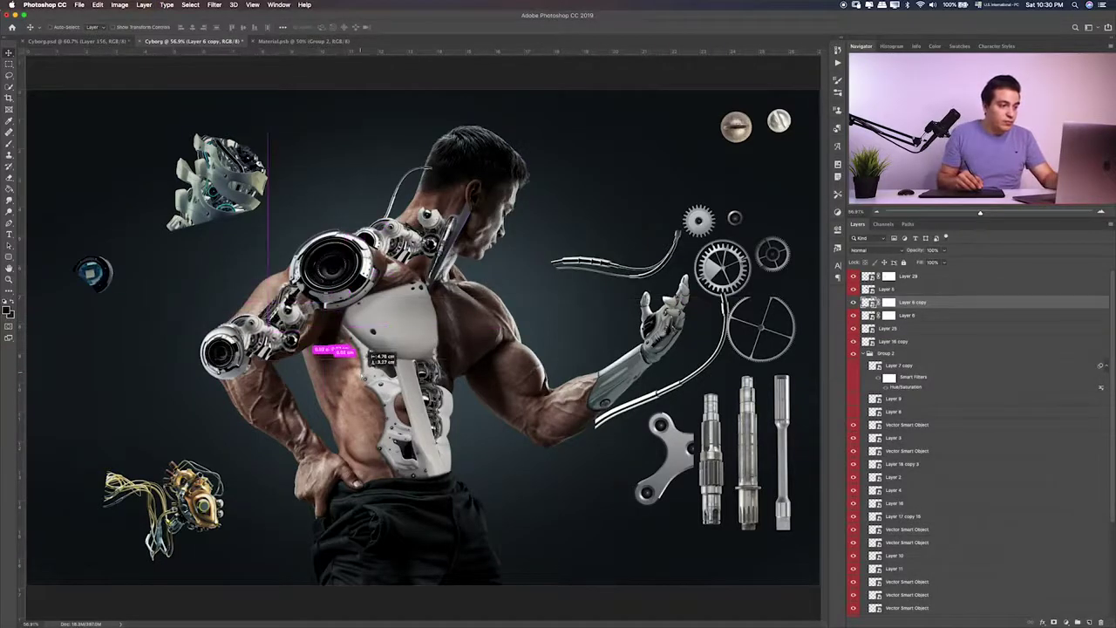
pyautogui.hotkey('ctrl', '+')
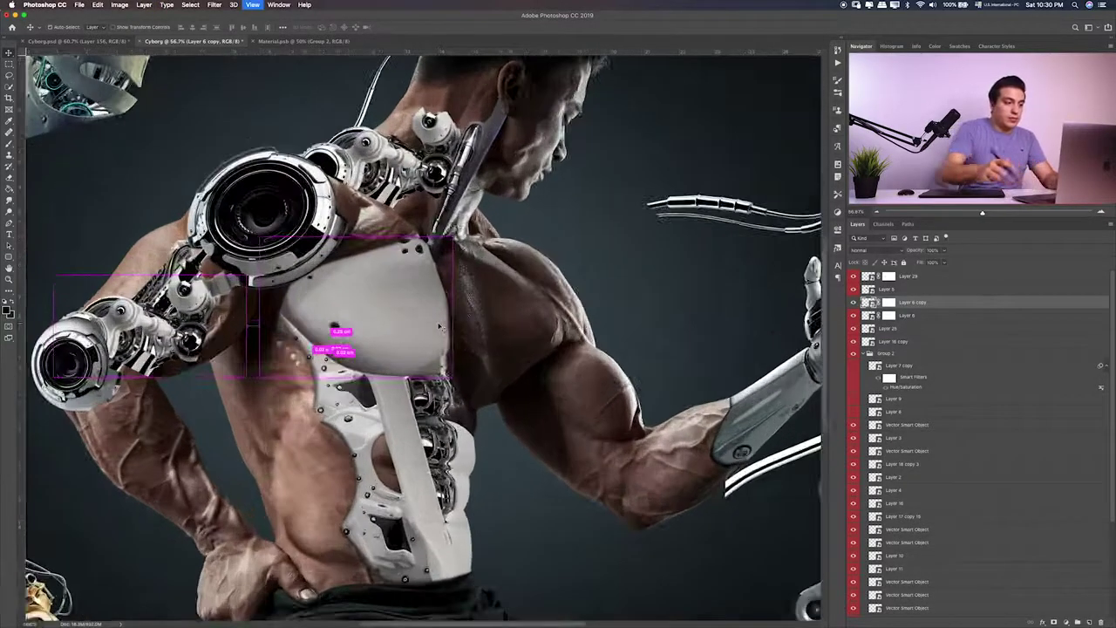
pyautogui.moveTo(440, 327); pyautogui.dragTo(438, 323)
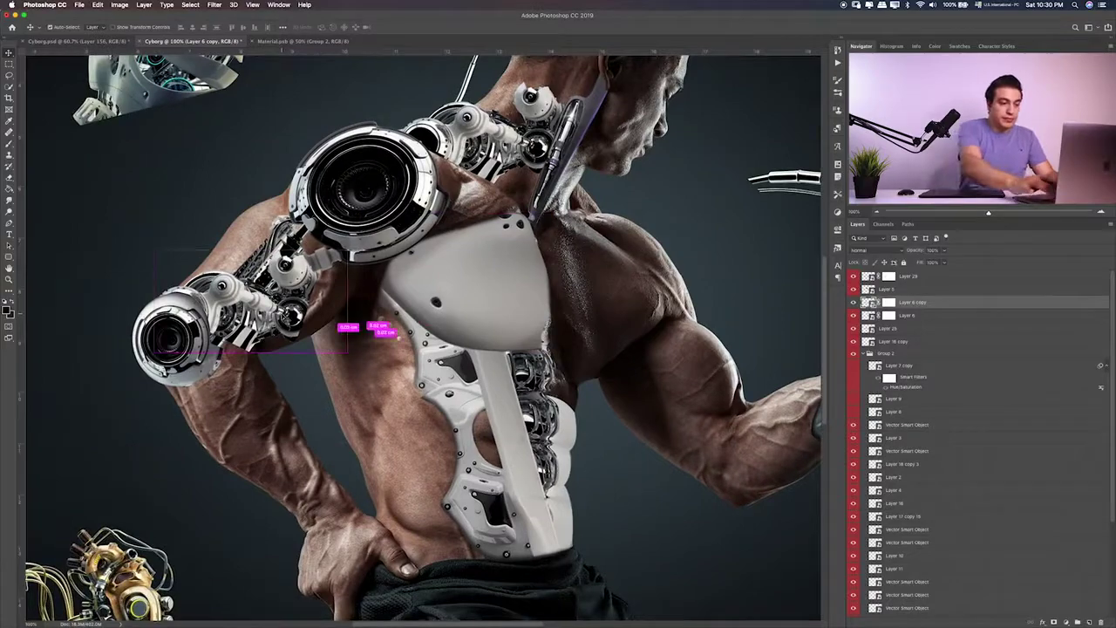
pyautogui.hotkey('ctrl', '+')
# Flip the Layer 6 copy horizontally and resize it along the arm
pyautogui.hotkey('ctrl', 't')
pyautogui.rightClick(171, 279)
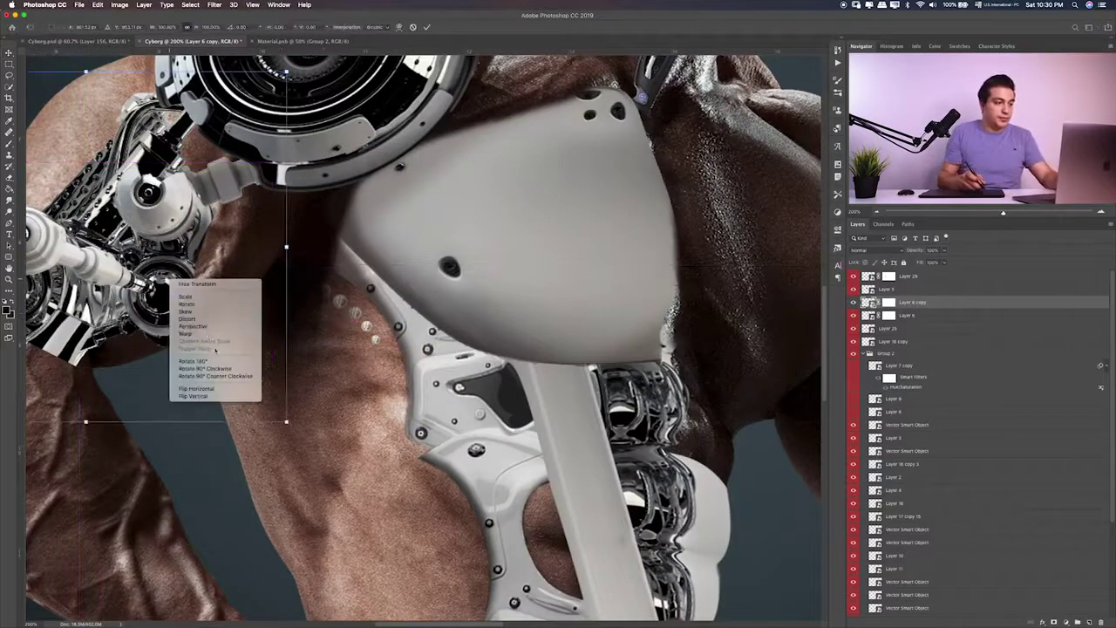
pyautogui.click(214, 390)
pyautogui.moveTo(175, 326); pyautogui.dragTo(406, 315)
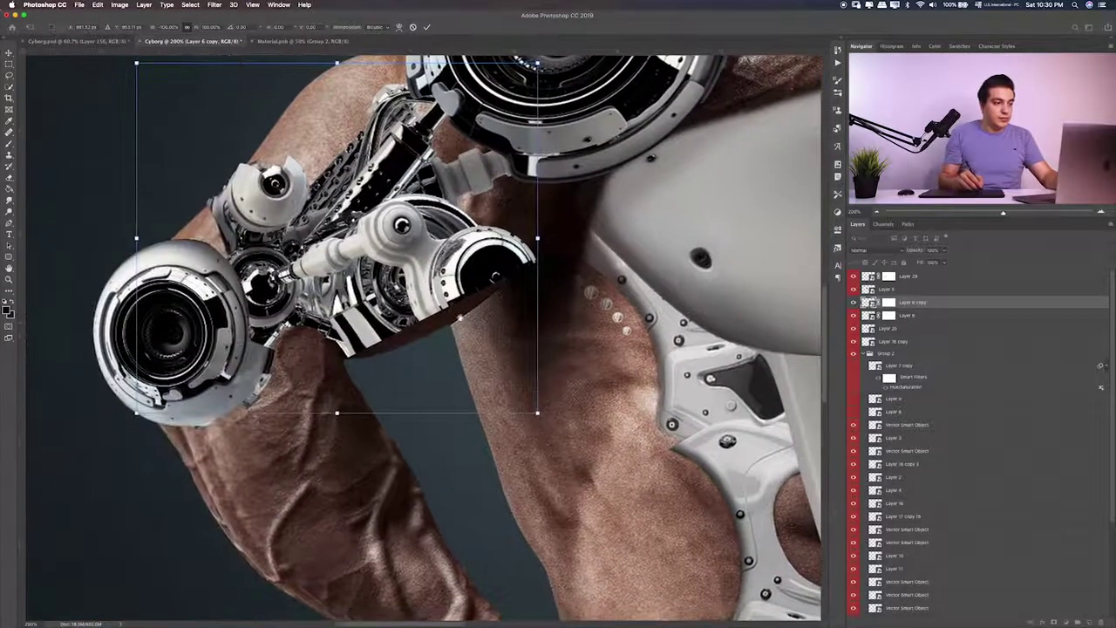
pyautogui.moveTo(495, 288)
pyautogui.mouseDown()
pyautogui.moveTo(464, 275)
pyautogui.moveTo(515, 224)
pyautogui.mouseUp()
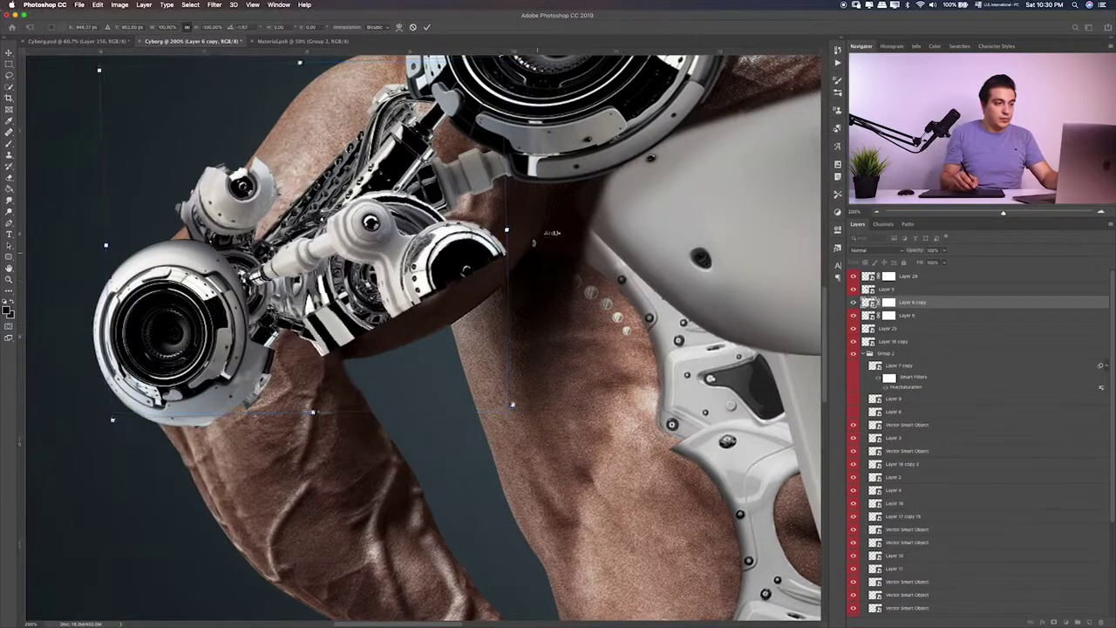
pyautogui.press('Return')
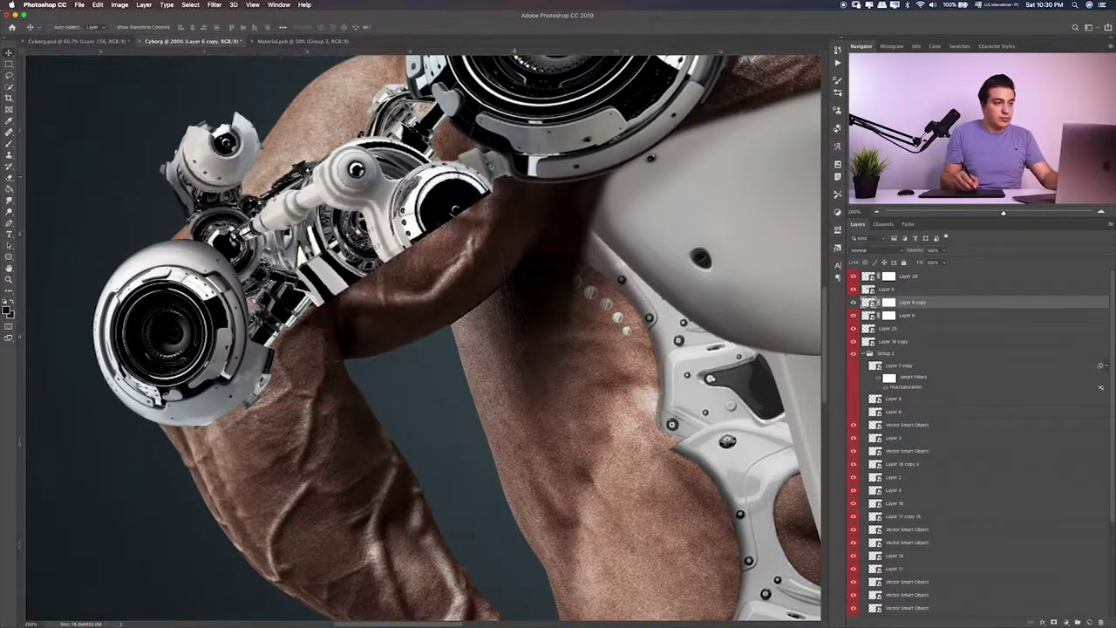
# Rotate the Layer 6 copy to about -16.2° and position it along the upper arm
pyautogui.hotkey('ctrl', 't')
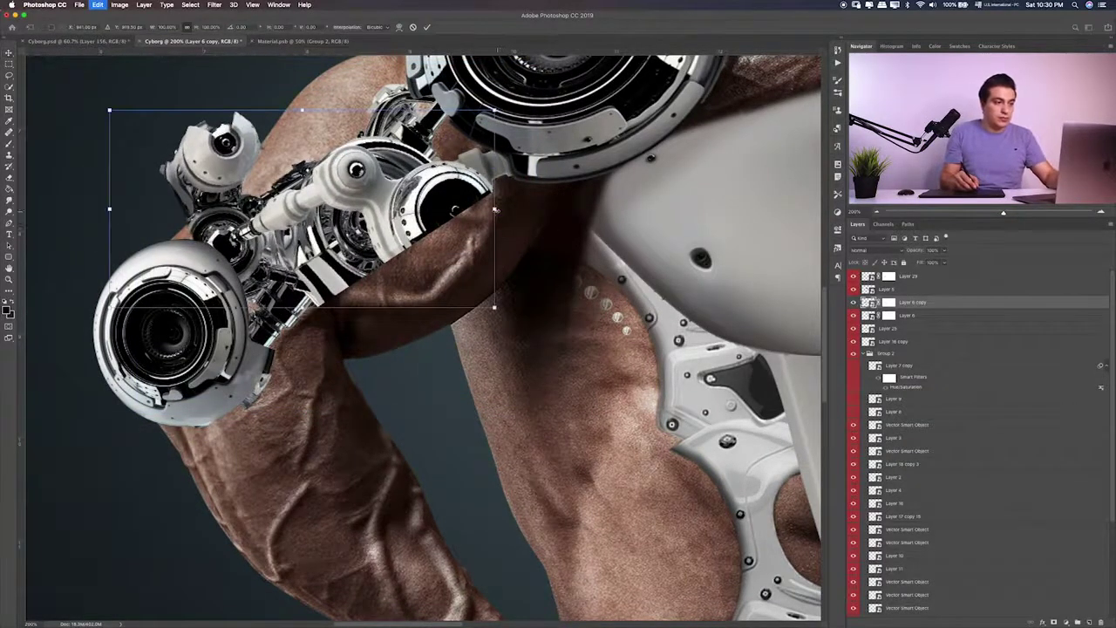
pyautogui.moveTo(495, 210); pyautogui.dragTo(518, 164)
pyautogui.press('Return')
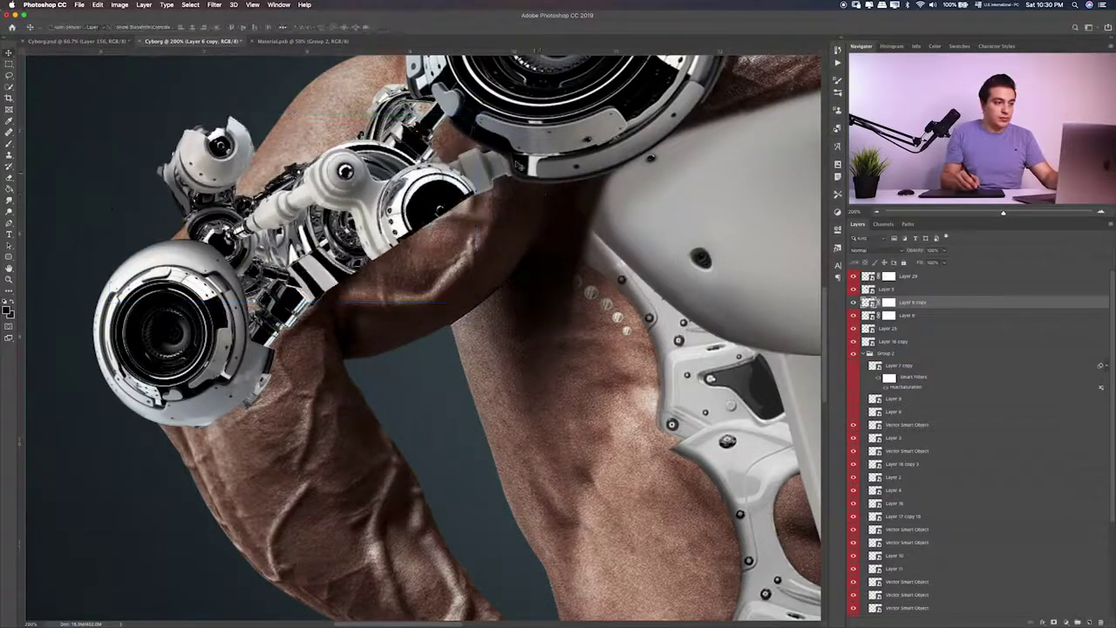
pyautogui.hotkey('ctrl', 't')
pyautogui.moveTo(476, 208)
pyautogui.mouseDown()
pyautogui.moveTo(434, 174)
pyautogui.moveTo(342, 207)
pyautogui.moveTo(394, 173)
pyautogui.mouseUp()
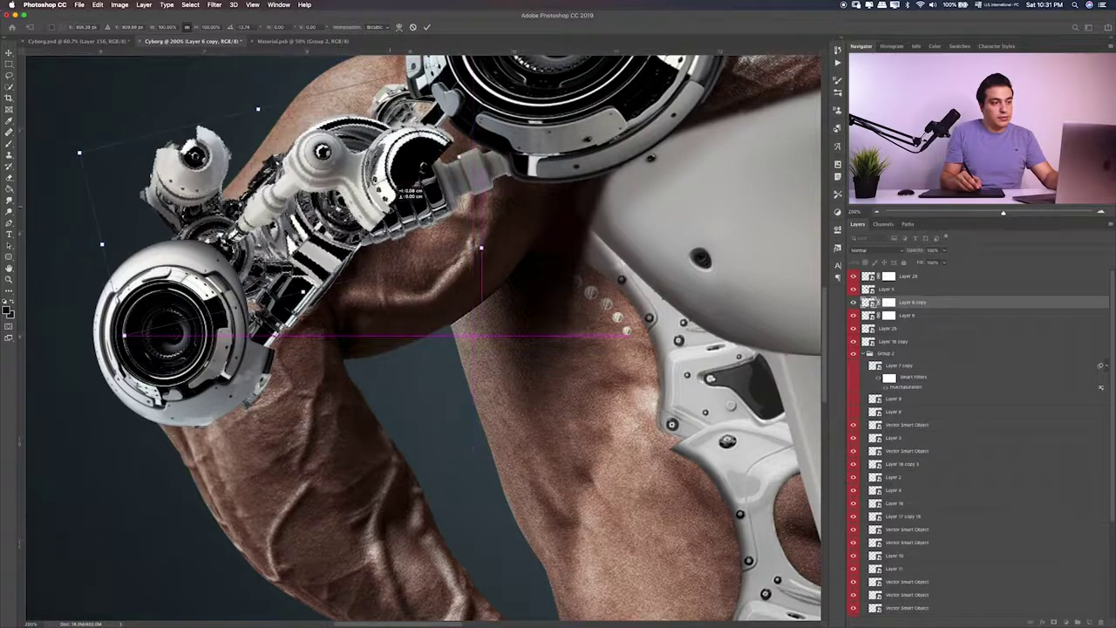
pyautogui.moveTo(392, 173)
pyautogui.mouseDown()
pyautogui.moveTo(443, 177)
pyautogui.moveTo(377, 197)
pyautogui.mouseUp()
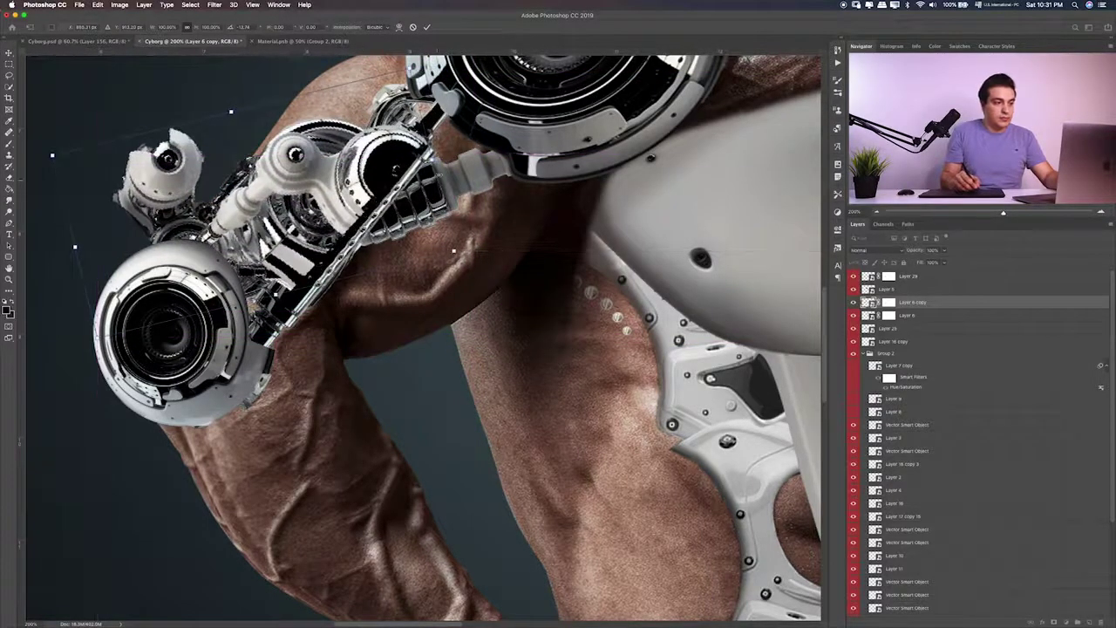
pyautogui.moveTo(457, 193); pyautogui.dragTo(463, 181)
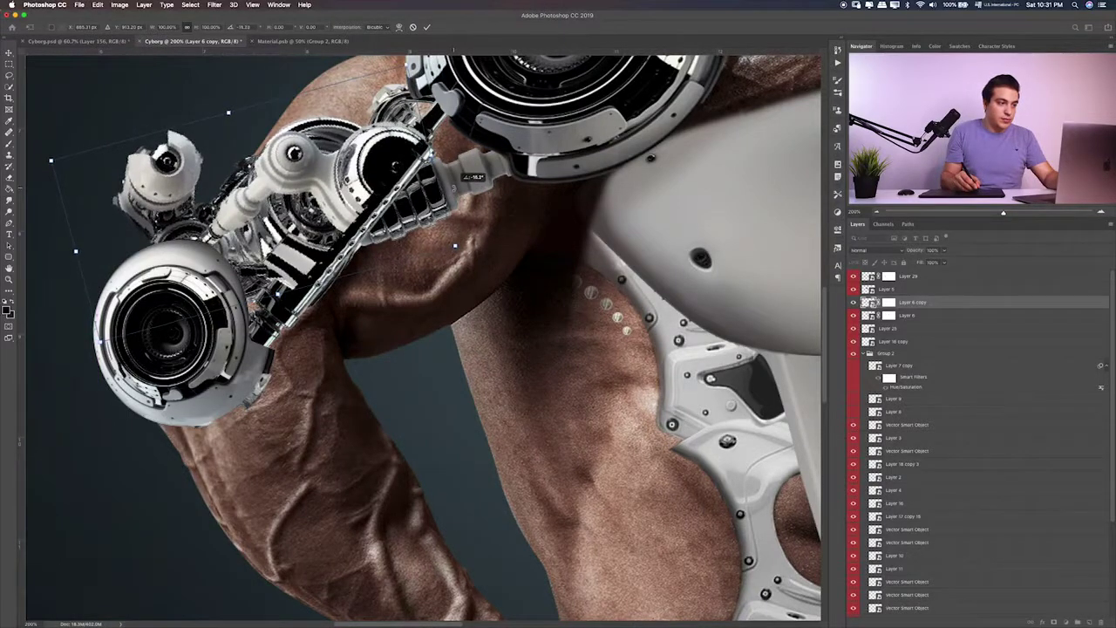
pyautogui.press('Return')
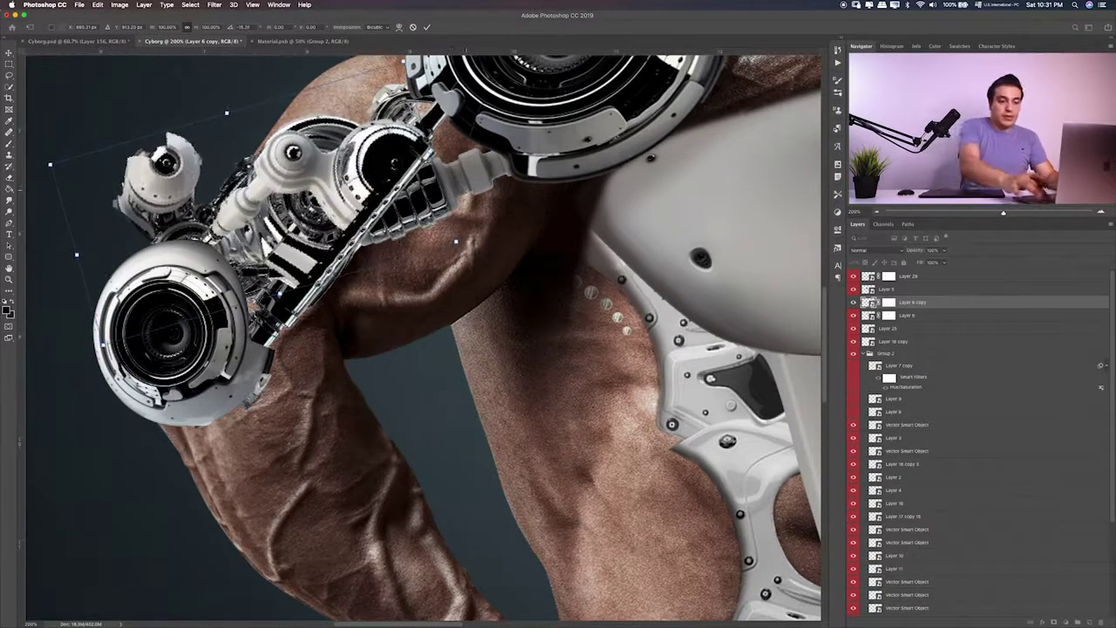
# Move Layer 6 copy down one level beneath Layer 25 and target its layer mask
pyautogui.hotkey('ctrl', '[')
pyautogui.hotkey('ctrl', '[')
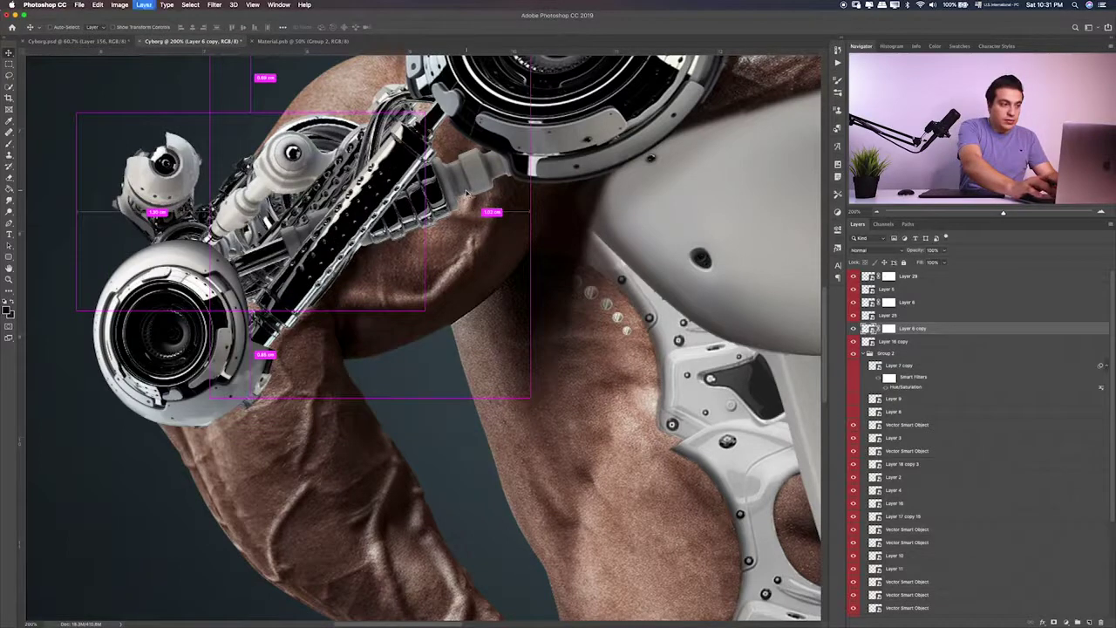
pyautogui.hotkey('ctrl', ']')
pyautogui.hotkey('ctrl', '[')
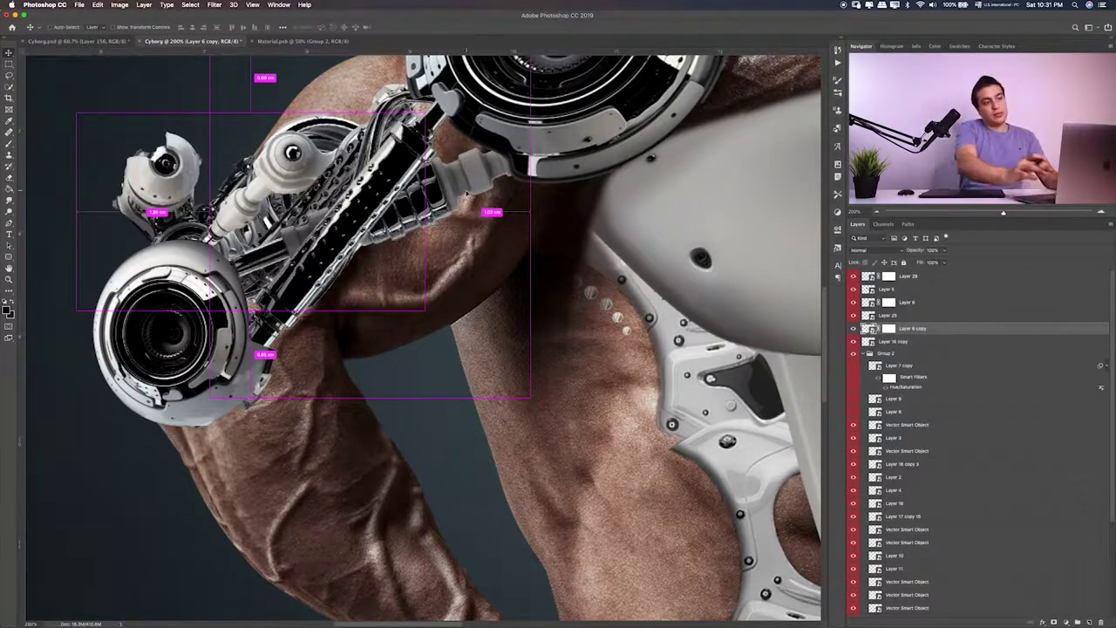
pyautogui.scroll(3, 416, 299)
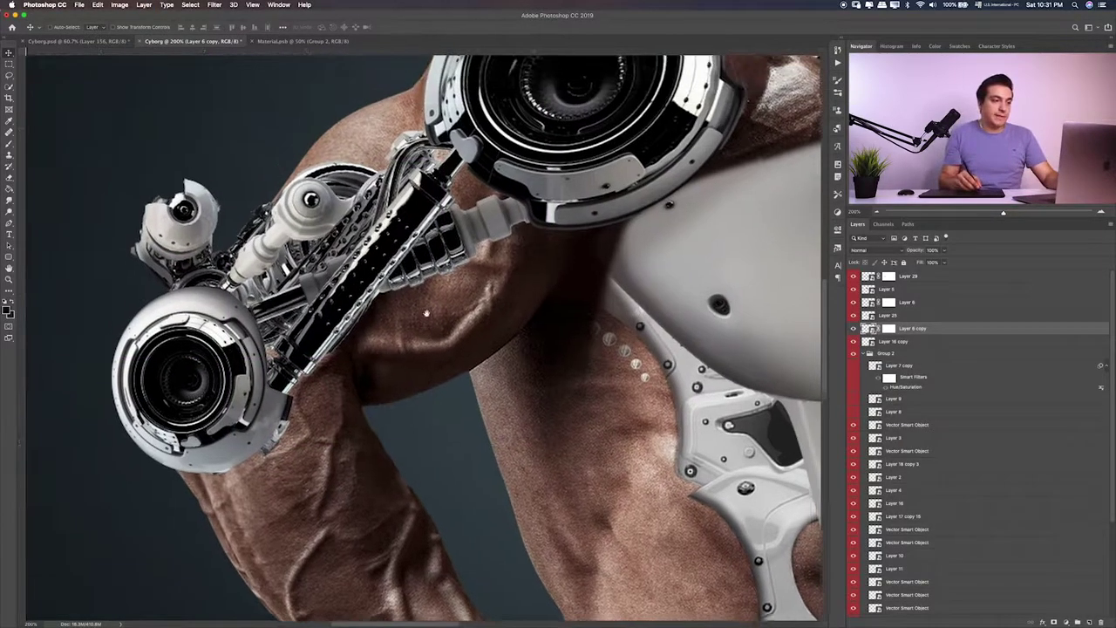
pyautogui.click(889, 329)
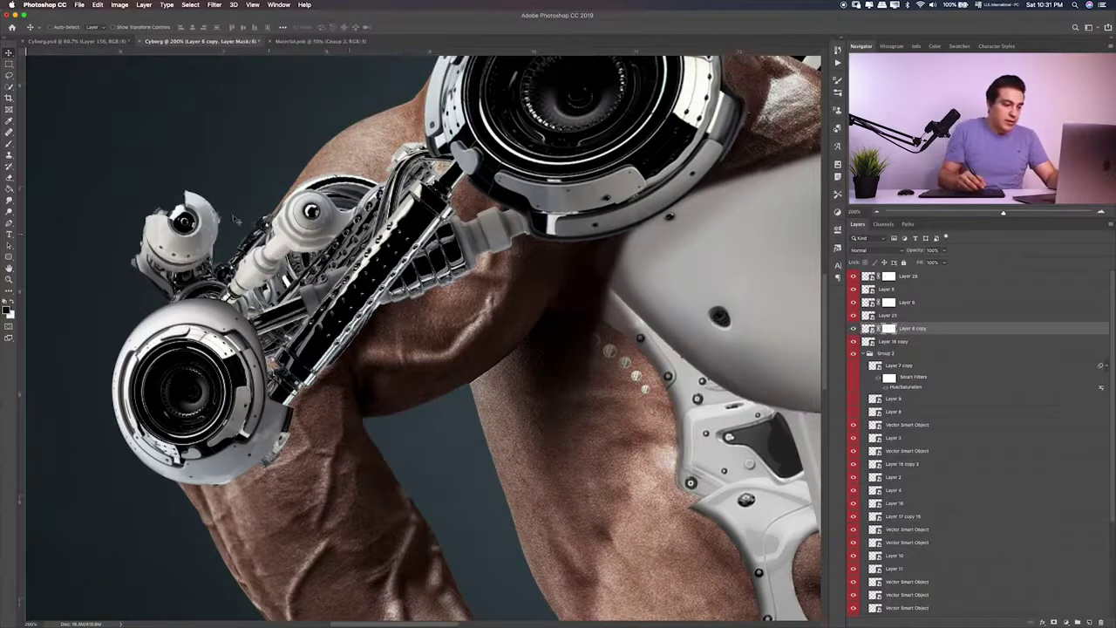
# Paint black on the Layer 6 copy mask over the small camera piece, toggling layers to check
pyautogui.press('b')
pyautogui.moveTo(205, 188)
pyautogui.mouseDown()
pyautogui.moveTo(139, 253)
pyautogui.moveTo(129, 244)
pyautogui.moveTo(204, 245)
pyautogui.mouseUp()
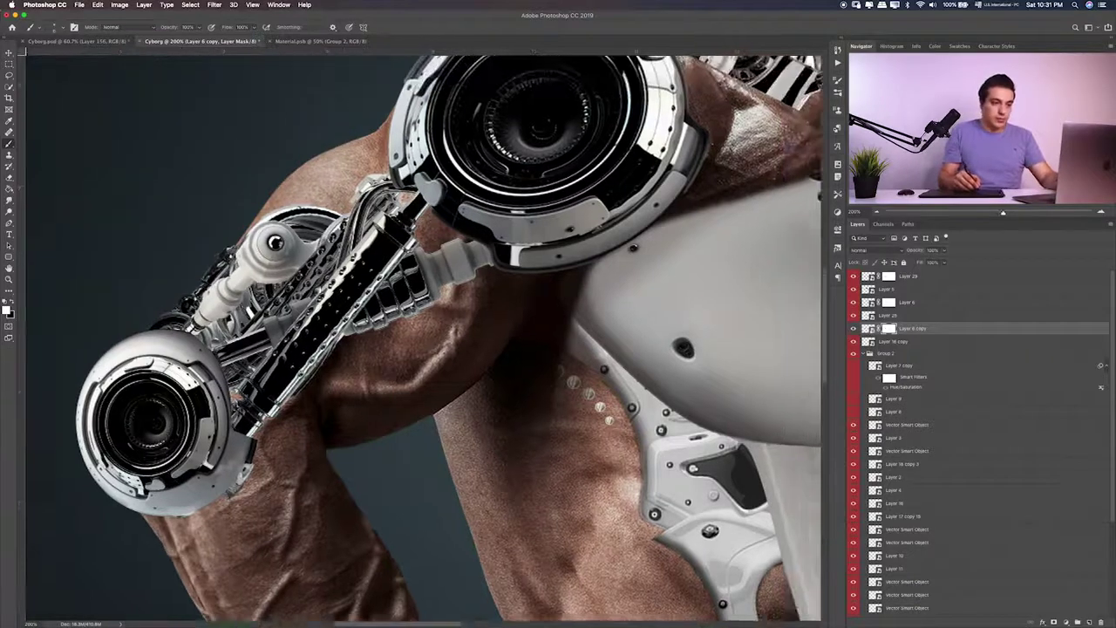
pyautogui.moveTo(365, 253); pyautogui.dragTo(285, 314)
pyautogui.click(853, 289)
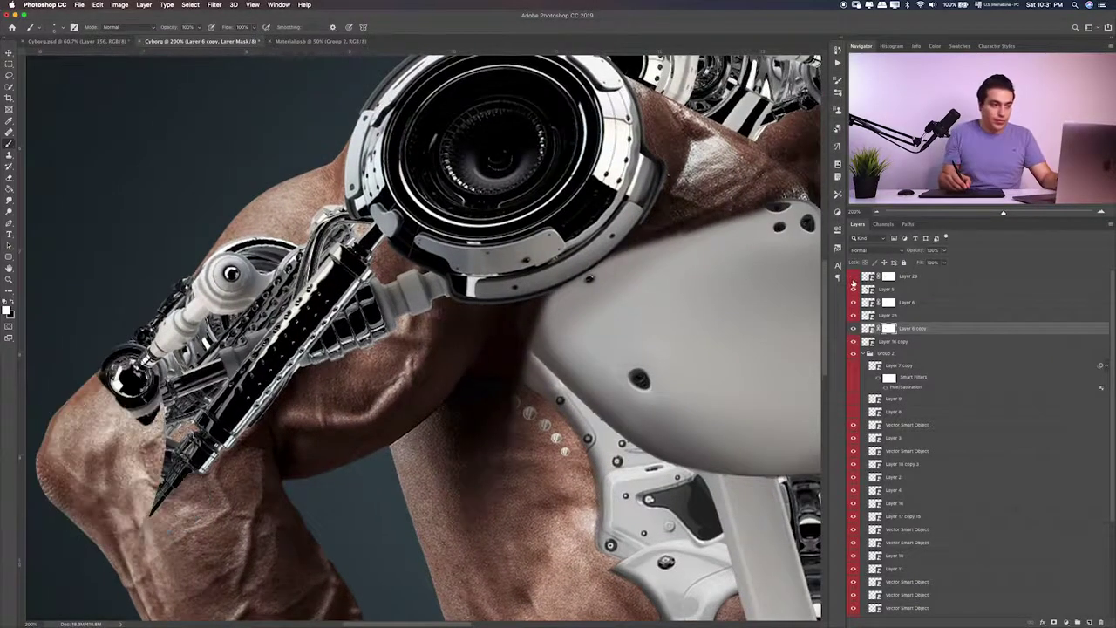
pyautogui.click(853, 289)
pyautogui.scroll(-3, 530, 381)
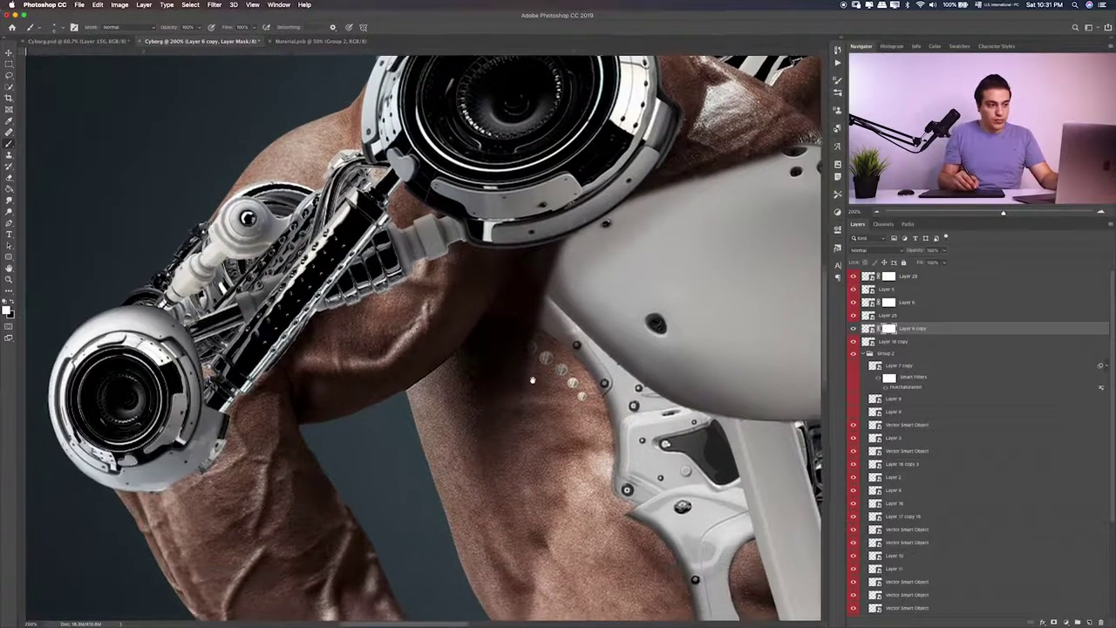
pyautogui.click(853, 328)
pyautogui.click(853, 328)
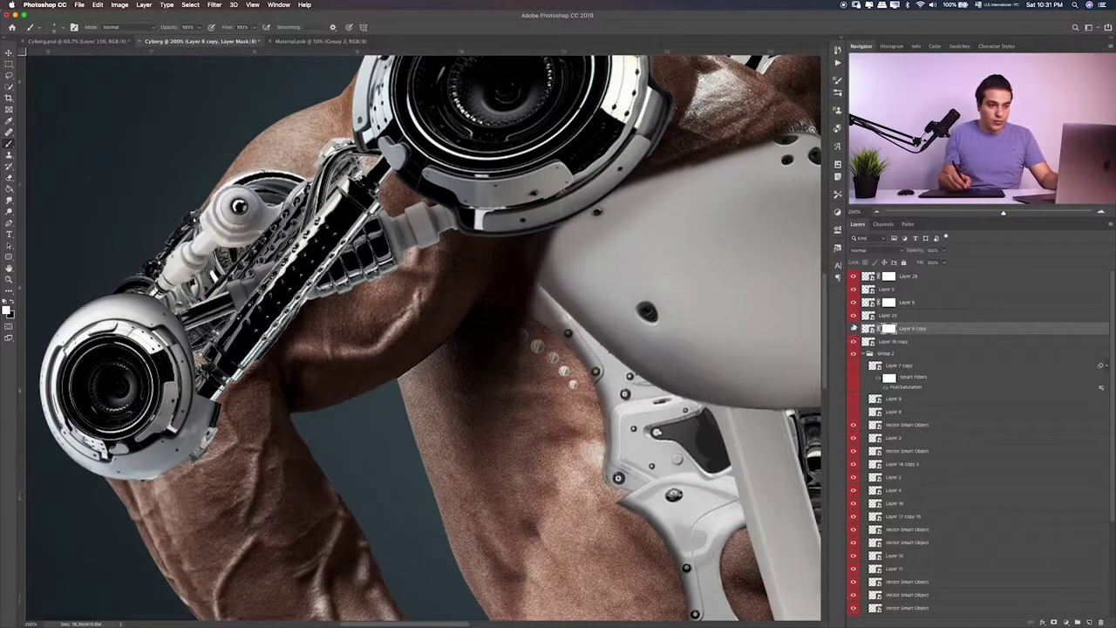
pyautogui.hotkey('ctrl', '0')
# Toggle layer visibility to locate the cable and blue ring layers, selecting Layer 14
pyautogui.hotkey('ctrl', '1')
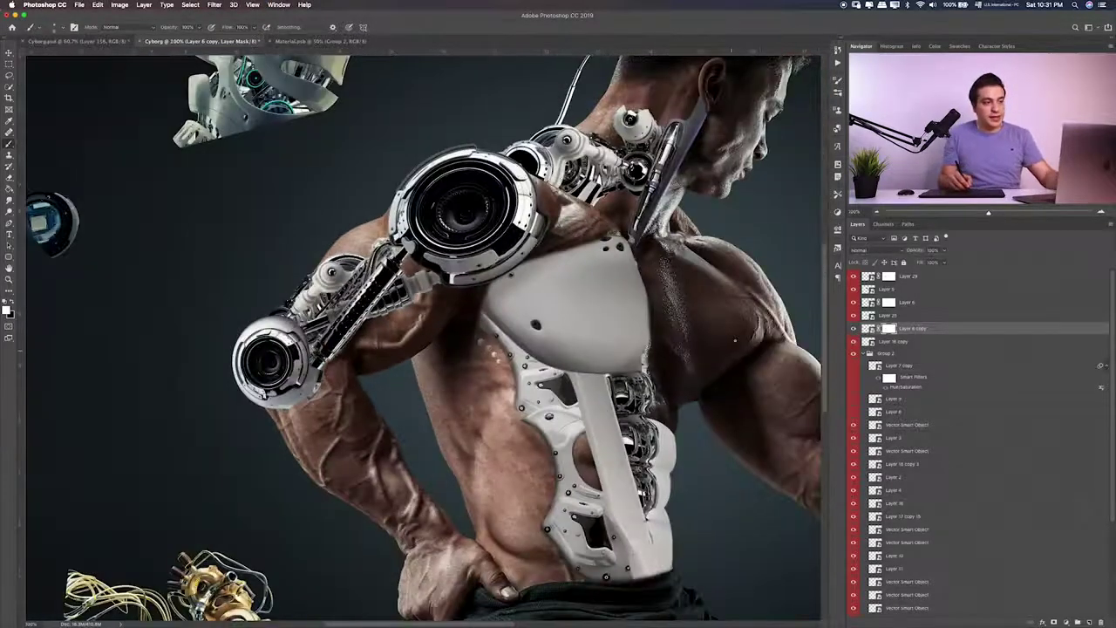
pyautogui.click(854, 341)
pyautogui.click(853, 341)
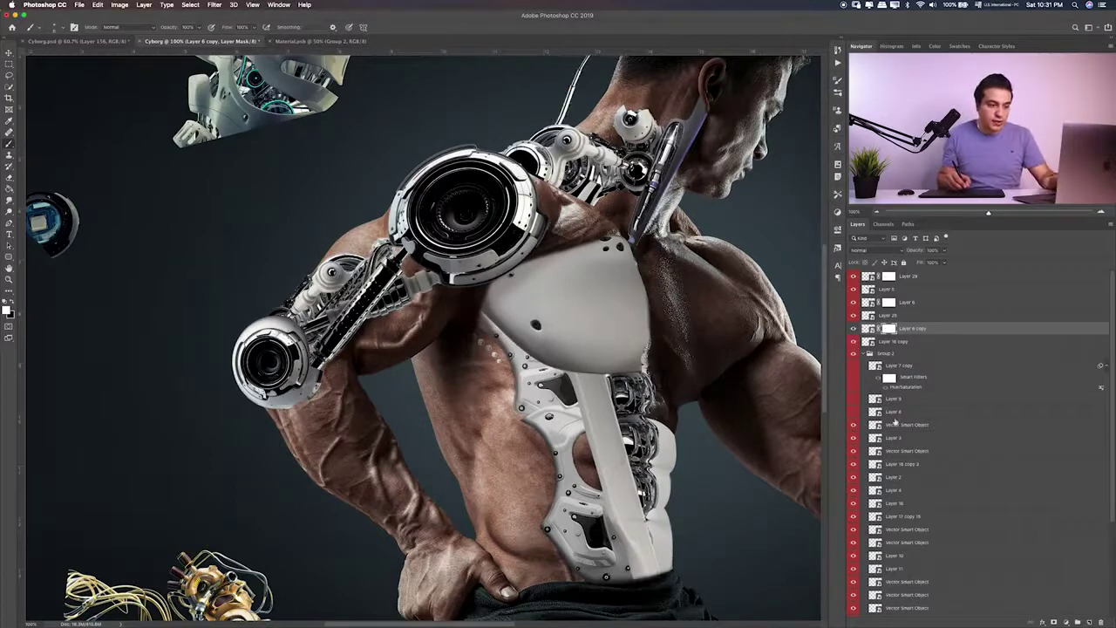
pyautogui.scroll(-5, 854, 392)
pyautogui.click(854, 505)
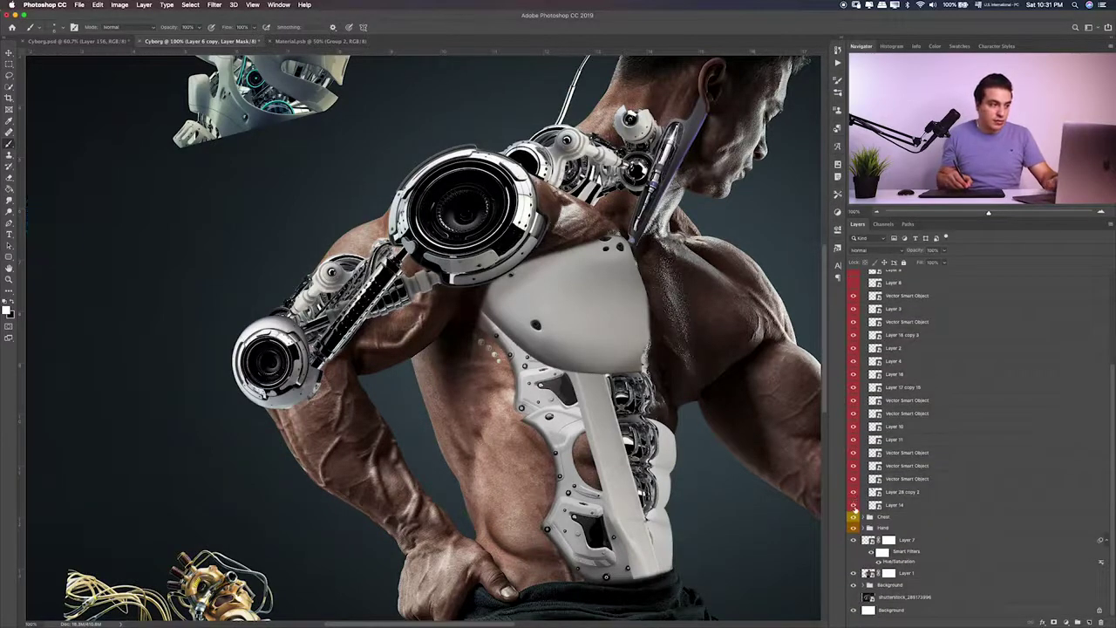
pyautogui.click(854, 505)
pyautogui.click(887, 506)
pyautogui.hotkey('ctrl', '0')
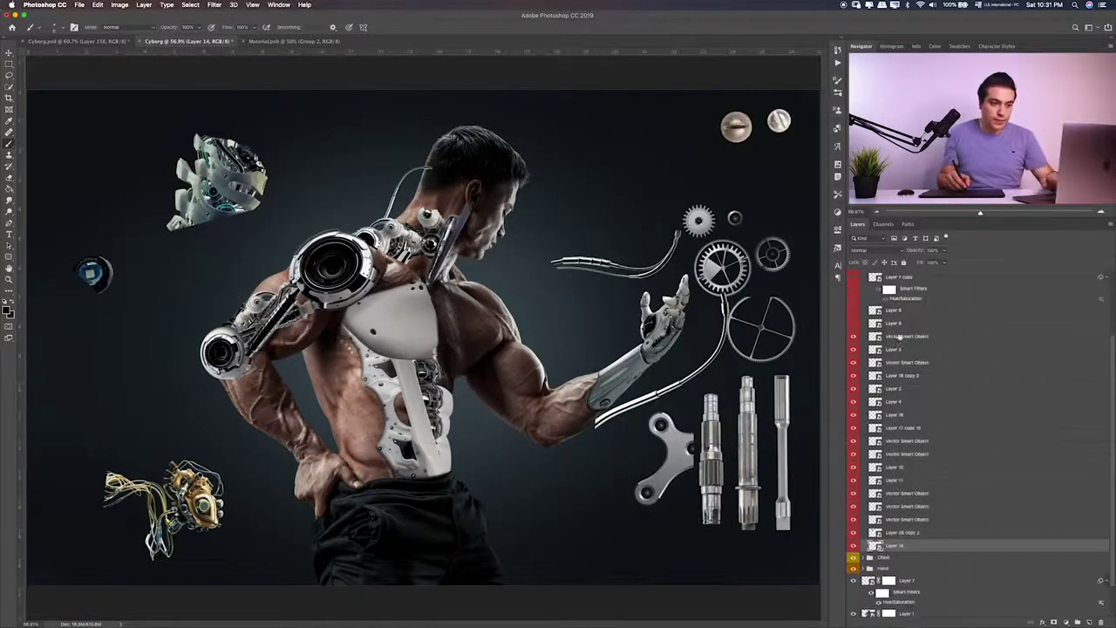
# Set No Color on the layers from Layer 16 copy up to Layer 28
pyautogui.scroll(5, 879, 505)
pyautogui.click(866, 355)
pyautogui.click(907, 352)
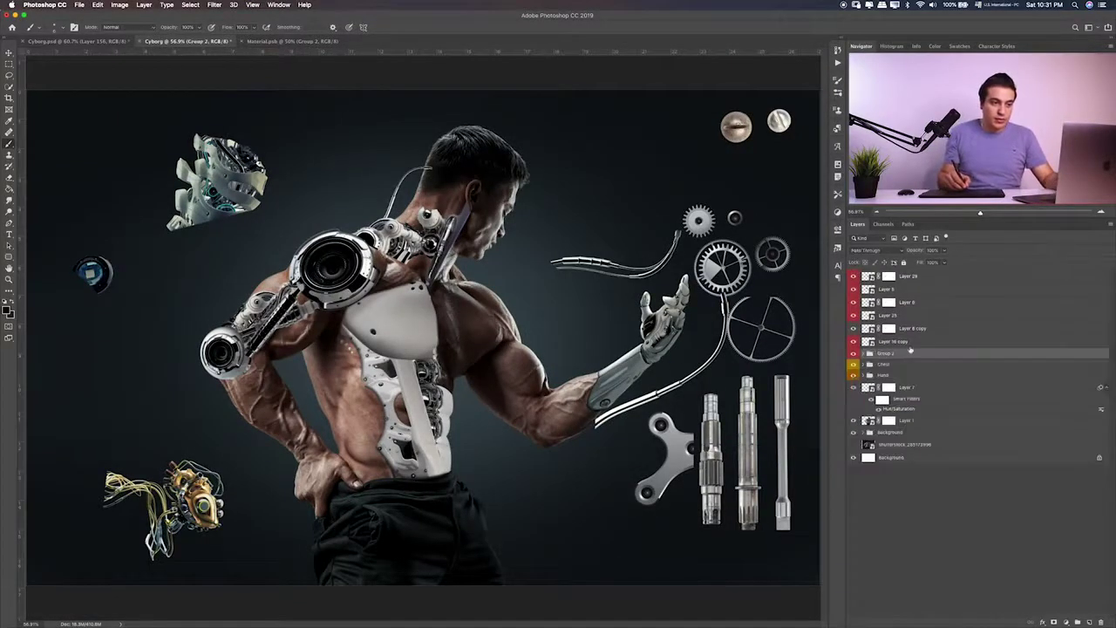
pyautogui.click(920, 341)
pyautogui.keyDown('shift'); pyautogui.click(948, 277); pyautogui.keyUp('shift')
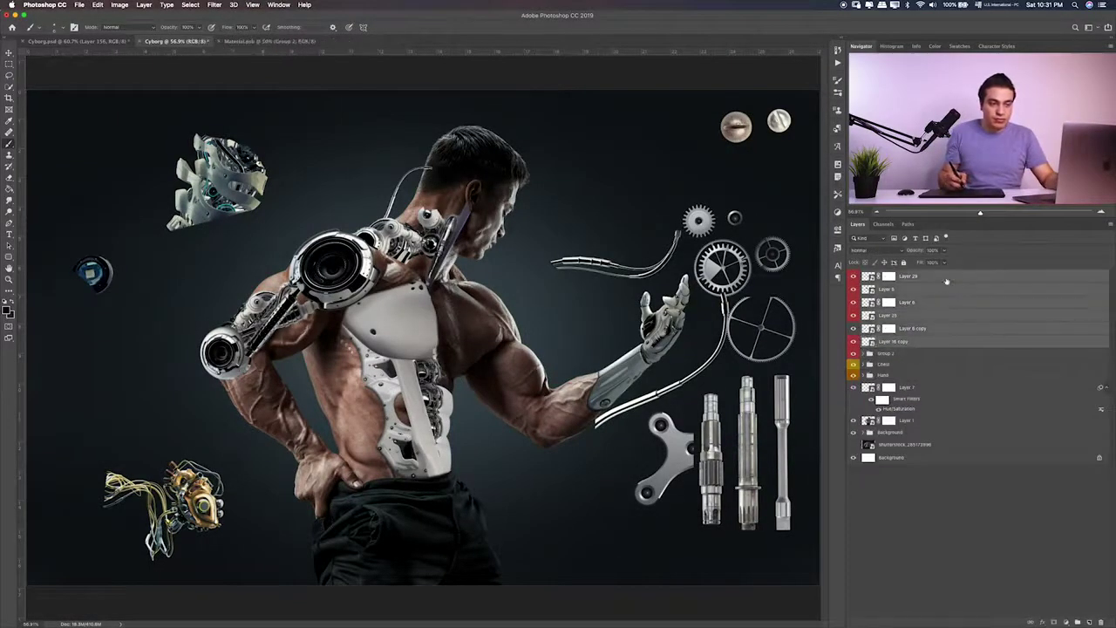
pyautogui.rightClick(975, 277)
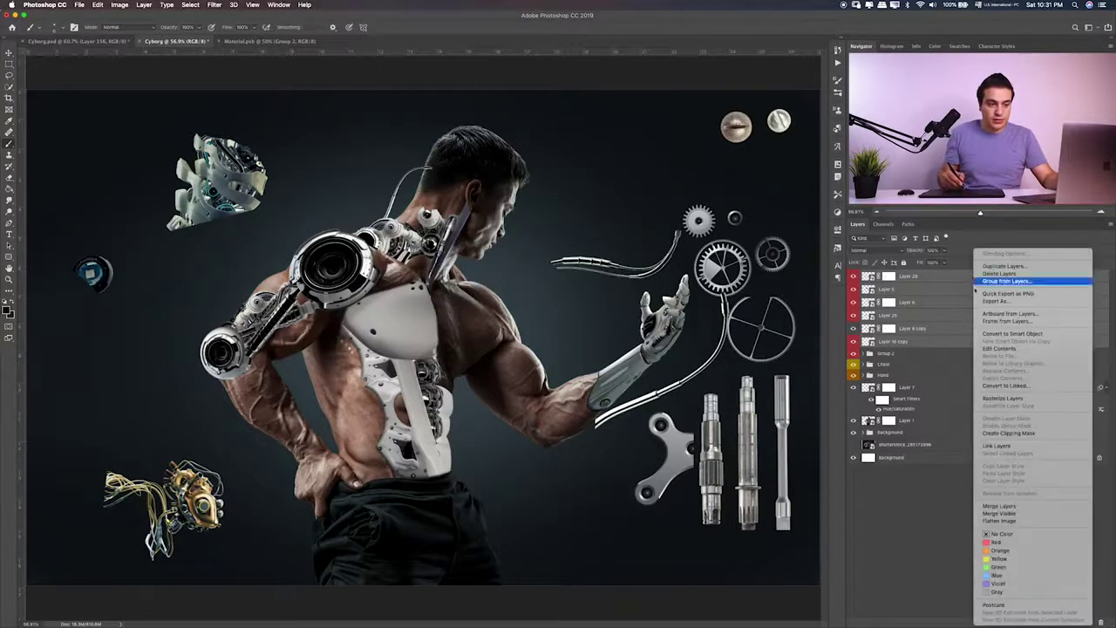
pyautogui.click(995, 533)
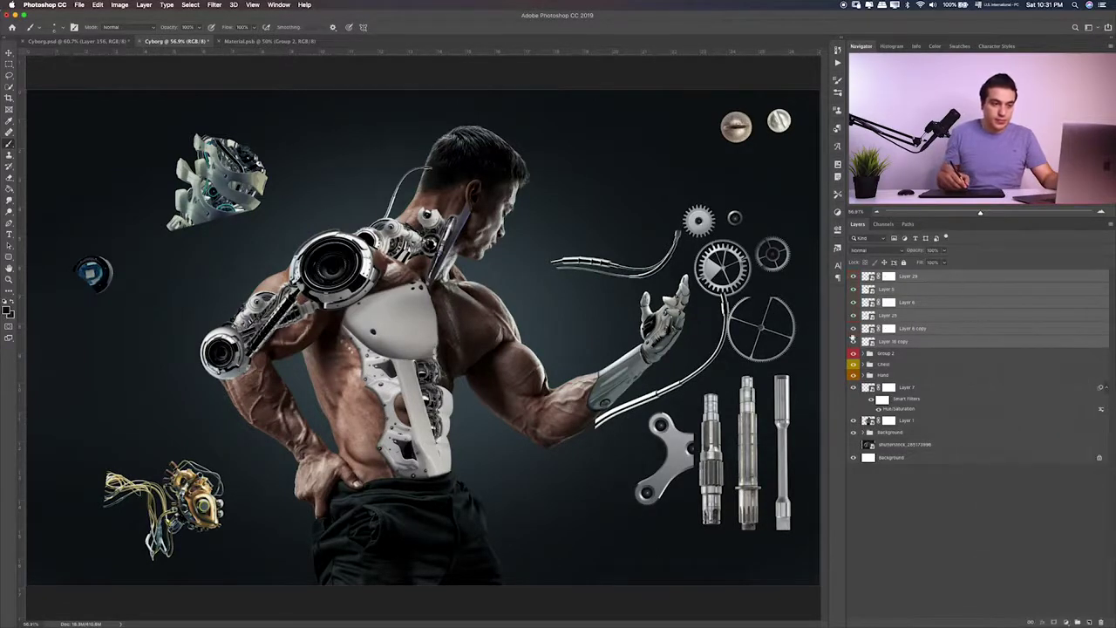
# Expand Group 2 and toggle visibility to find the gear part's layer
pyautogui.click(855, 353)
pyautogui.click(855, 354)
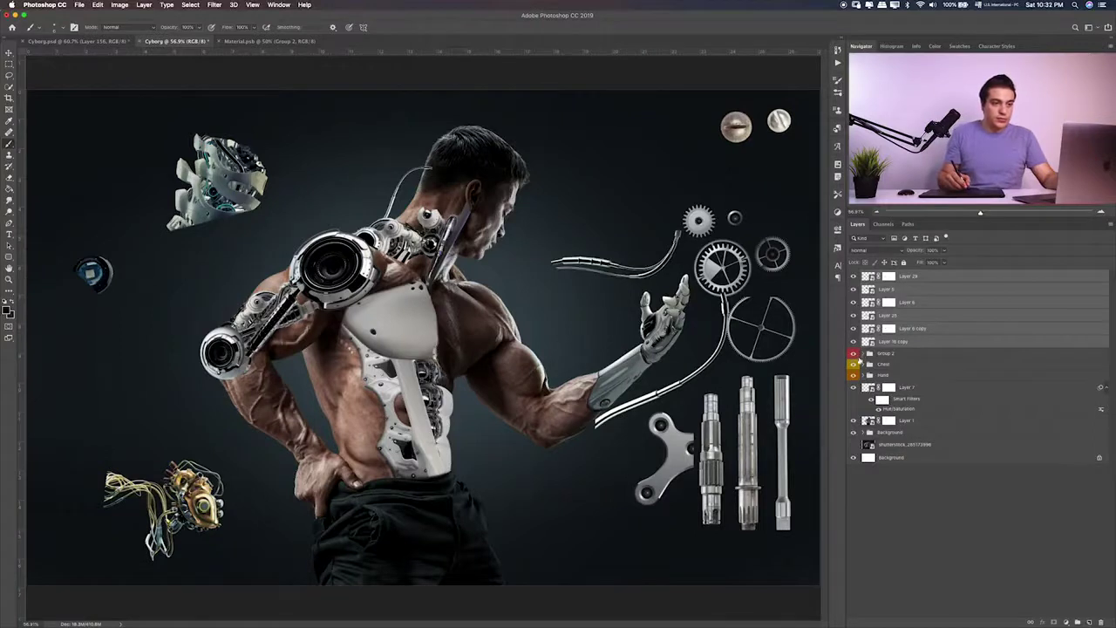
pyautogui.click(864, 354)
pyautogui.click(863, 354)
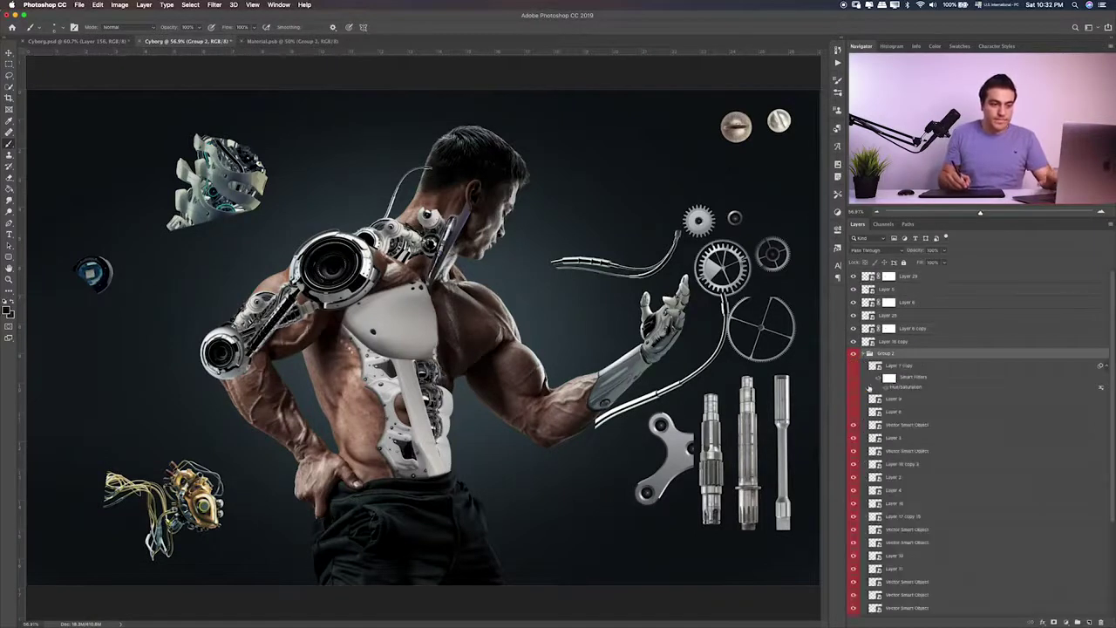
pyautogui.scroll(-5, 858, 436)
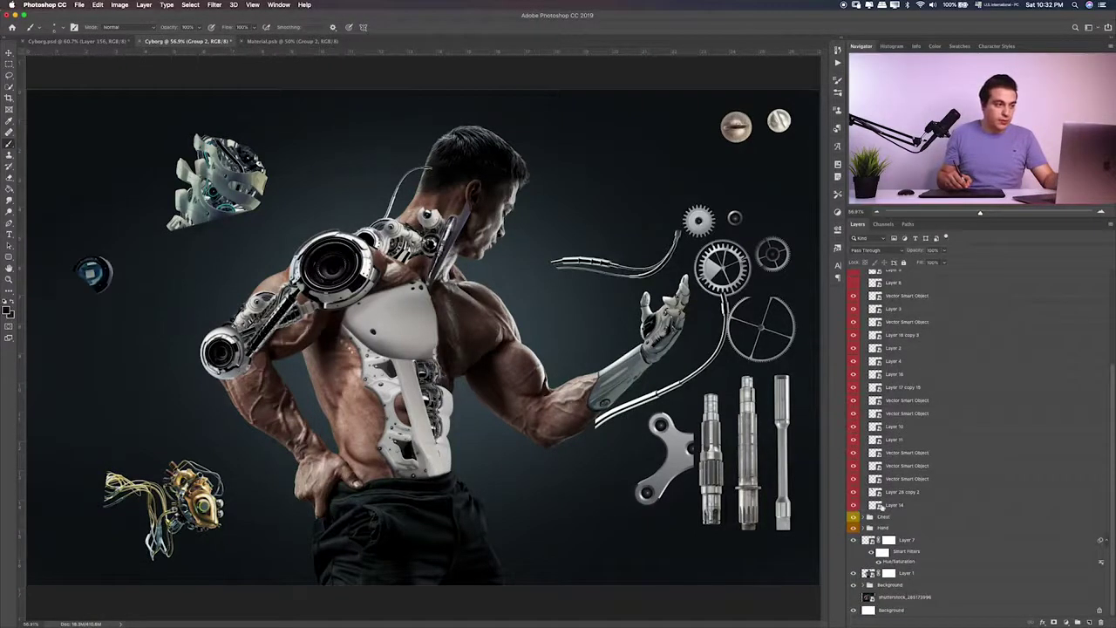
pyautogui.click(864, 505)
pyautogui.click(854, 505)
pyautogui.click(854, 505)
# Duplicate Layer 28 copy 2 above Group 2 with No Color, then collapse Group 2
pyautogui.click(894, 493)
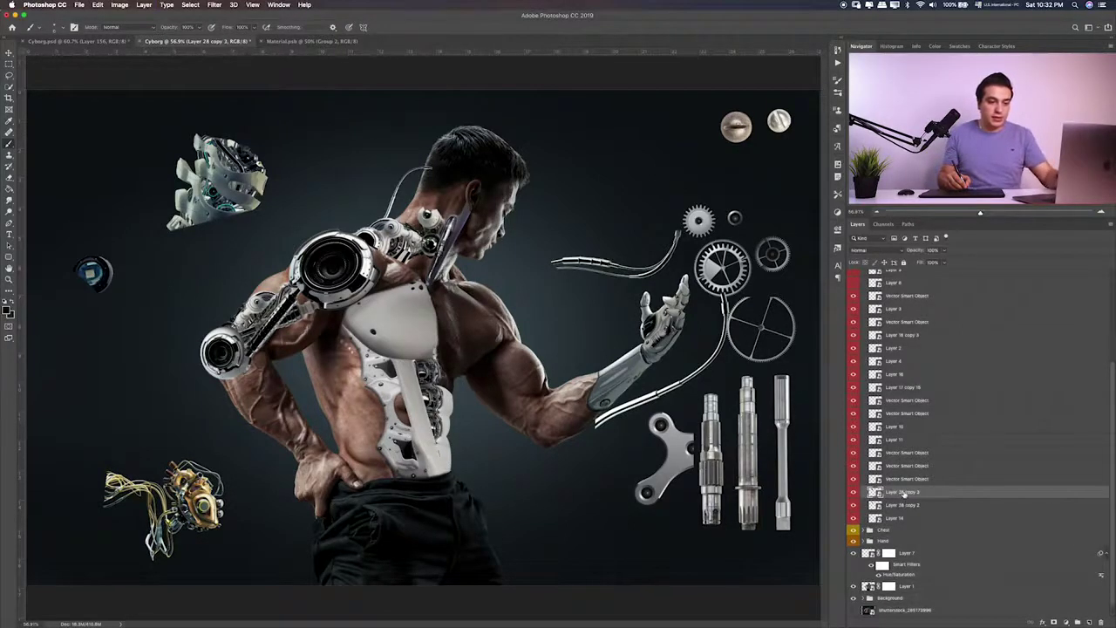
pyautogui.hotkey('ctrl', 'j')
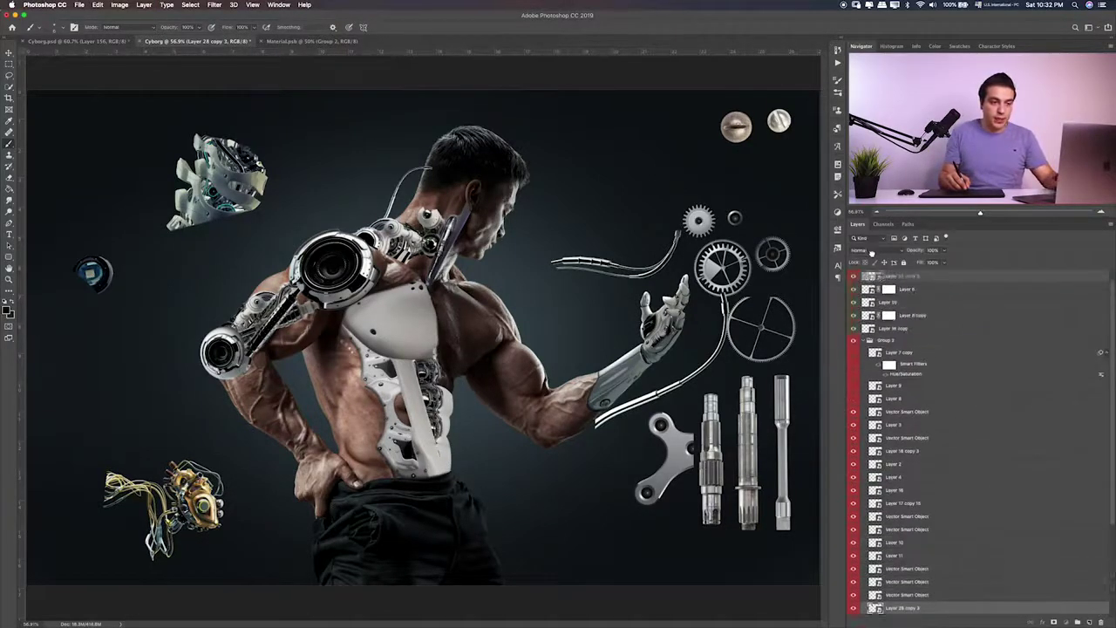
pyautogui.moveTo(868, 243); pyautogui.dragTo(920, 361)
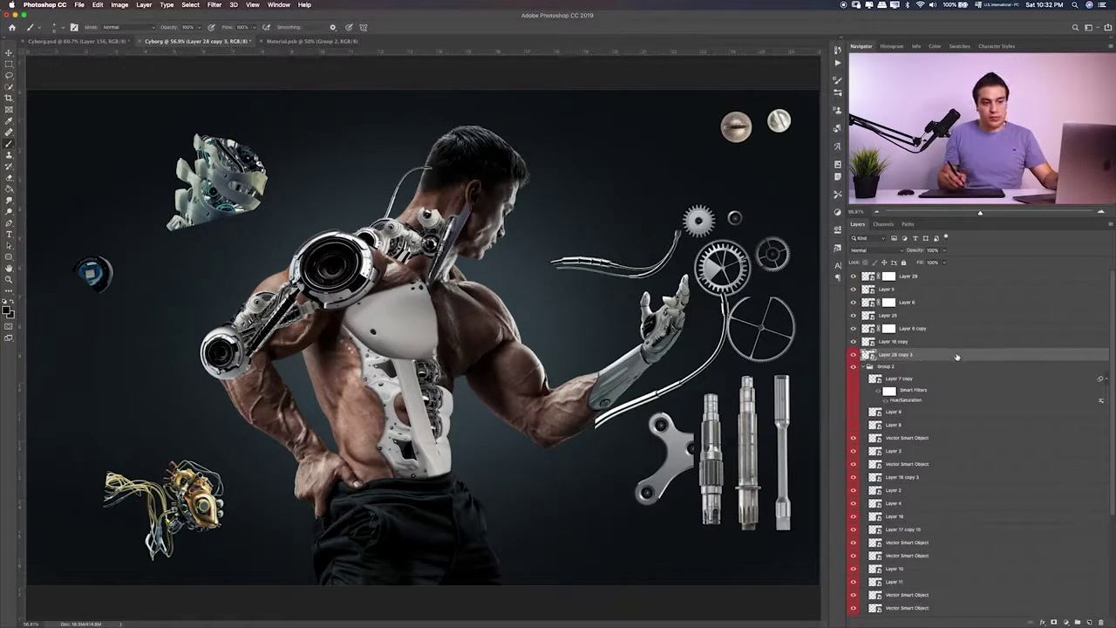
pyautogui.rightClick(969, 355)
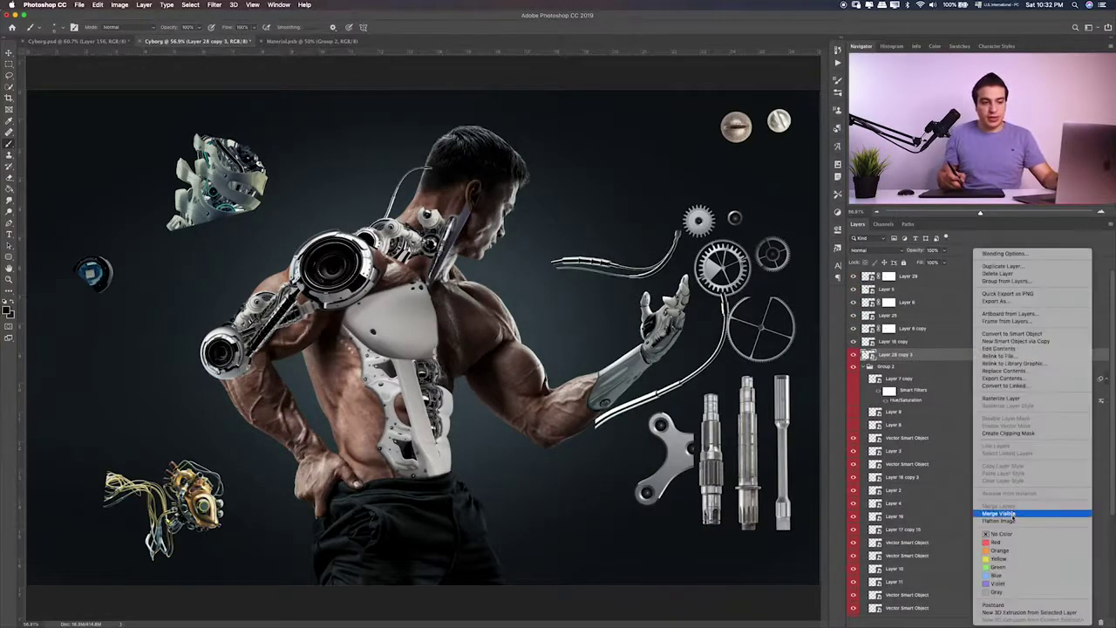
pyautogui.click(1017, 535)
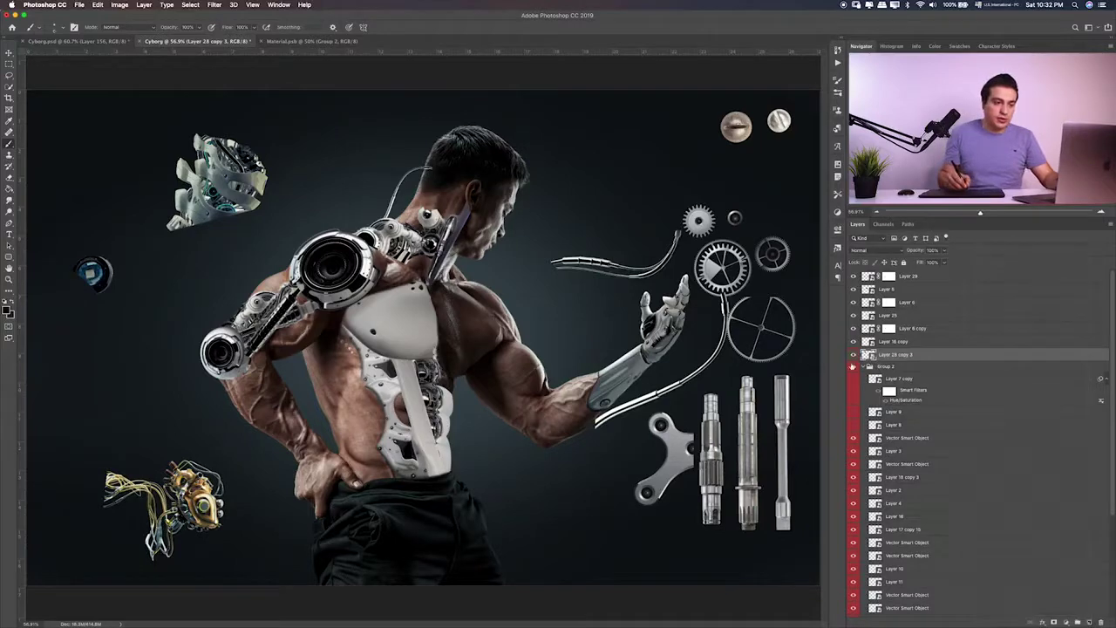
pyautogui.click(865, 367)
pyautogui.click(868, 368)
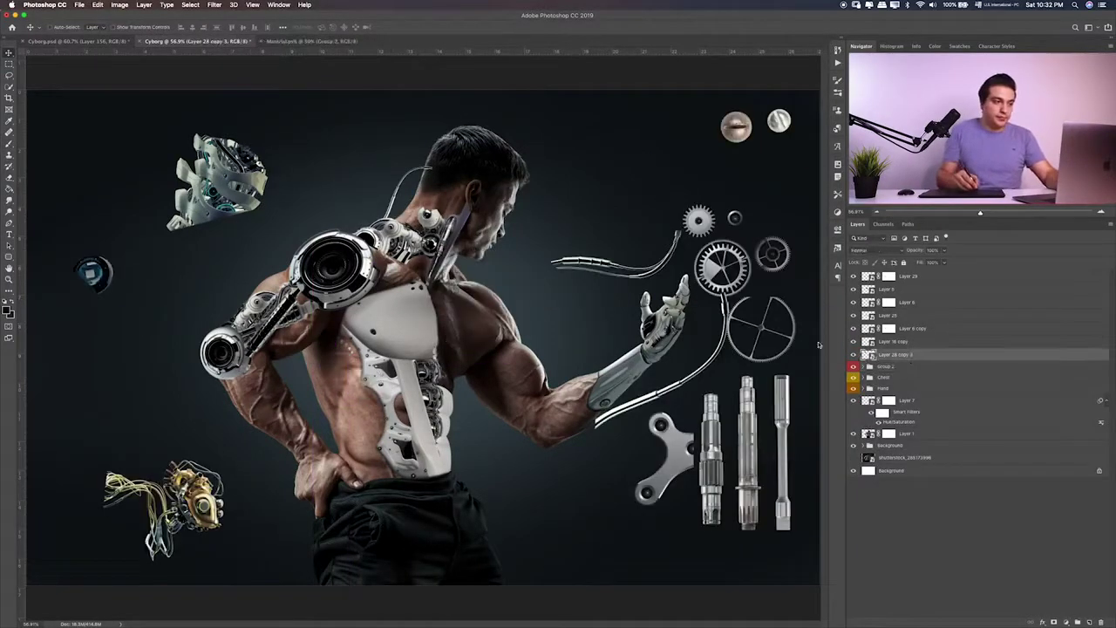
# Move the duplicated mechanical part beside the arm, rotate it and drop it onto the forearm
pyautogui.moveTo(330, 209)
pyautogui.mouseDown()
pyautogui.moveTo(551, 298)
pyautogui.moveTo(578, 341)
pyautogui.mouseUp()
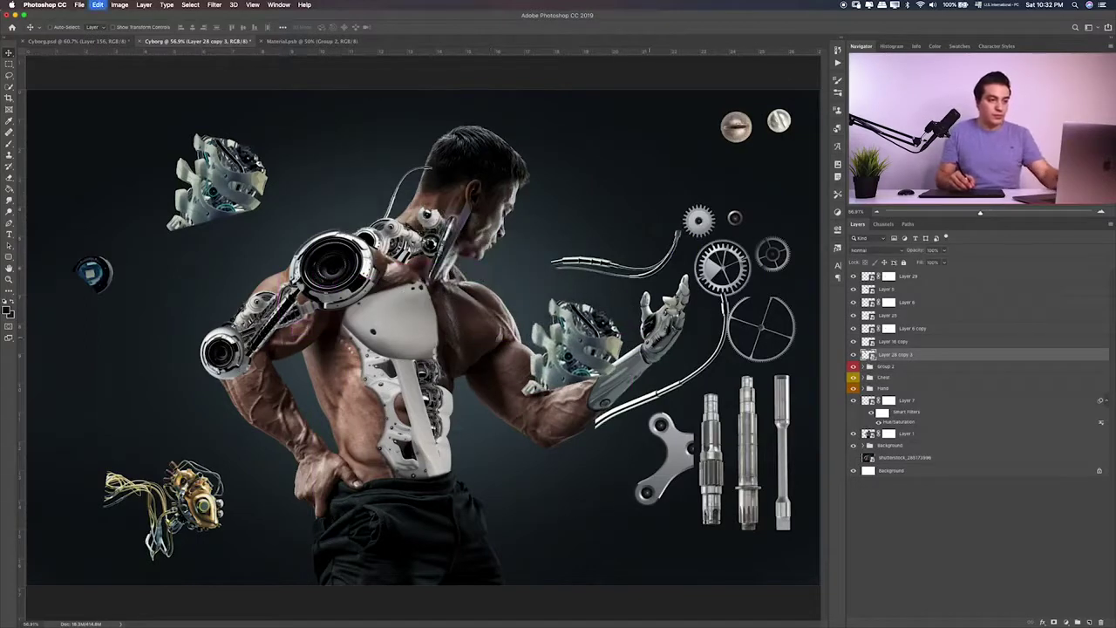
pyautogui.hotkey('ctrl', 't')
pyautogui.moveTo(626, 289); pyautogui.dragTo(614, 305)
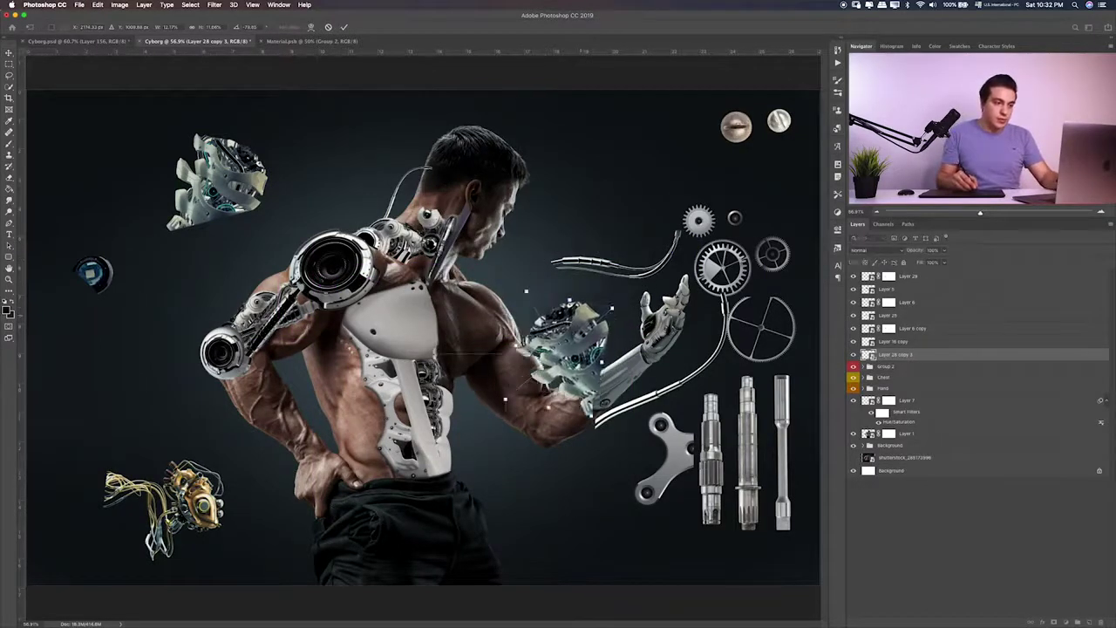
pyautogui.moveTo(567, 349); pyautogui.dragTo(502, 393)
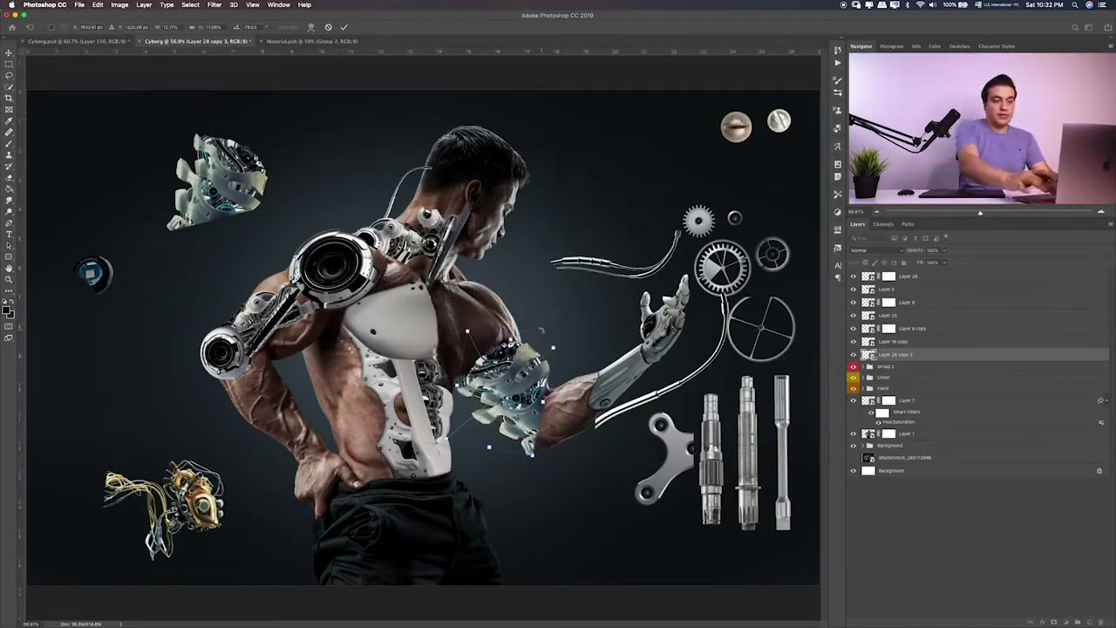
pyautogui.press('Return')
# Scale and rotate the part over the forearm, make it semi-transparent, and nudge it into place
pyautogui.scroll(5, 427, 336)
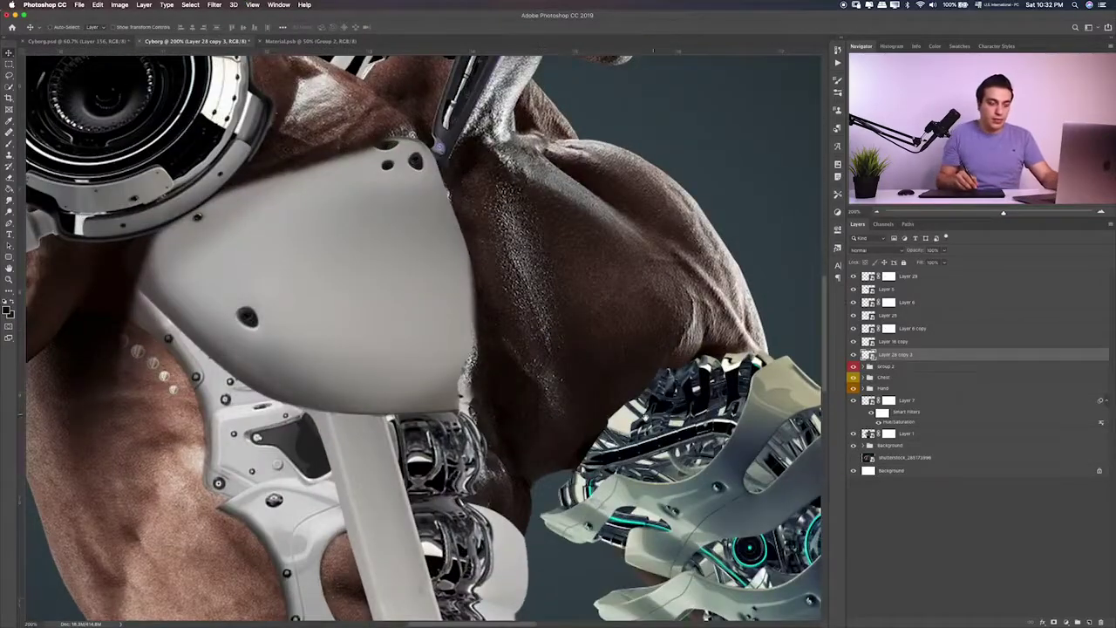
pyautogui.moveTo(610, 436); pyautogui.dragTo(166, 305)
pyautogui.hotkey('ctrl', 't')
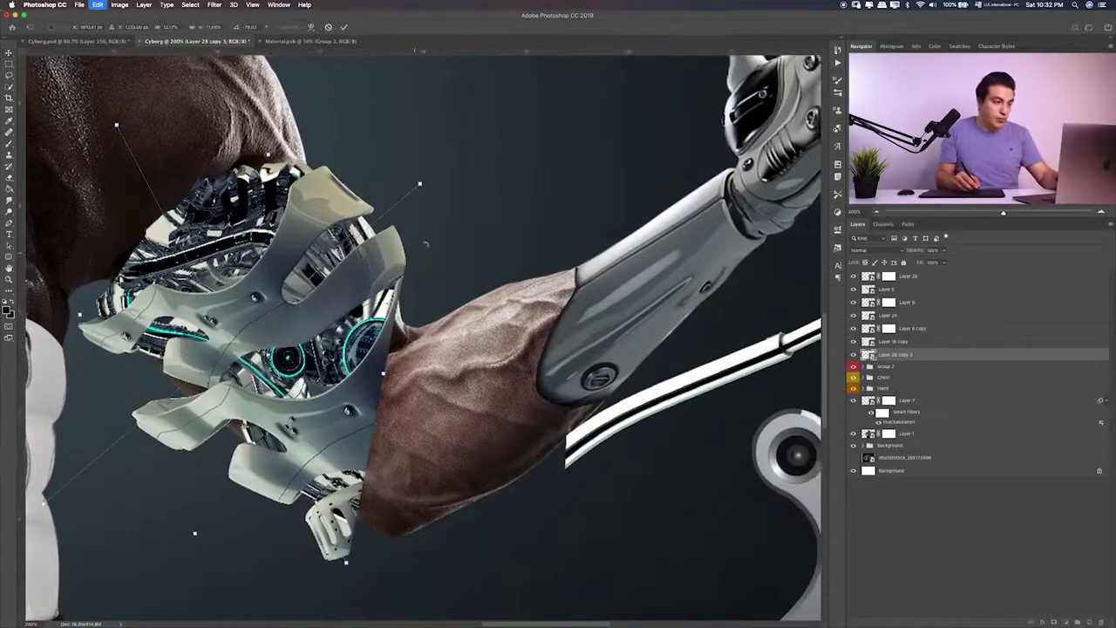
pyautogui.moveTo(471, 342)
pyautogui.mouseDown()
pyautogui.moveTo(474, 236)
pyautogui.moveTo(429, 326)
pyautogui.moveTo(375, 291)
pyautogui.mouseUp()
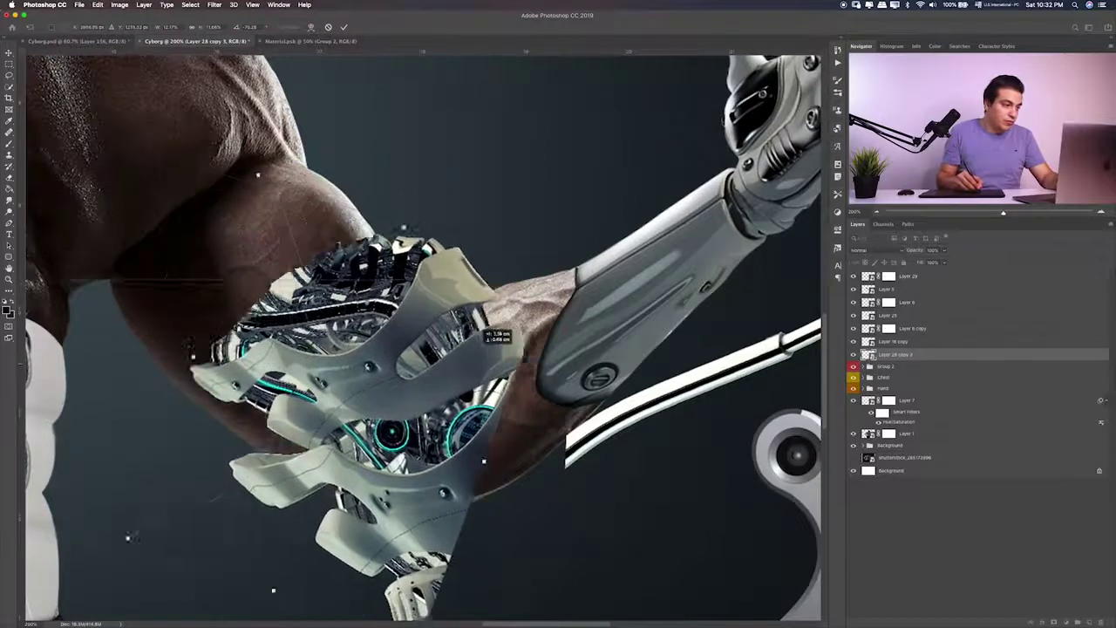
pyautogui.press('Return')
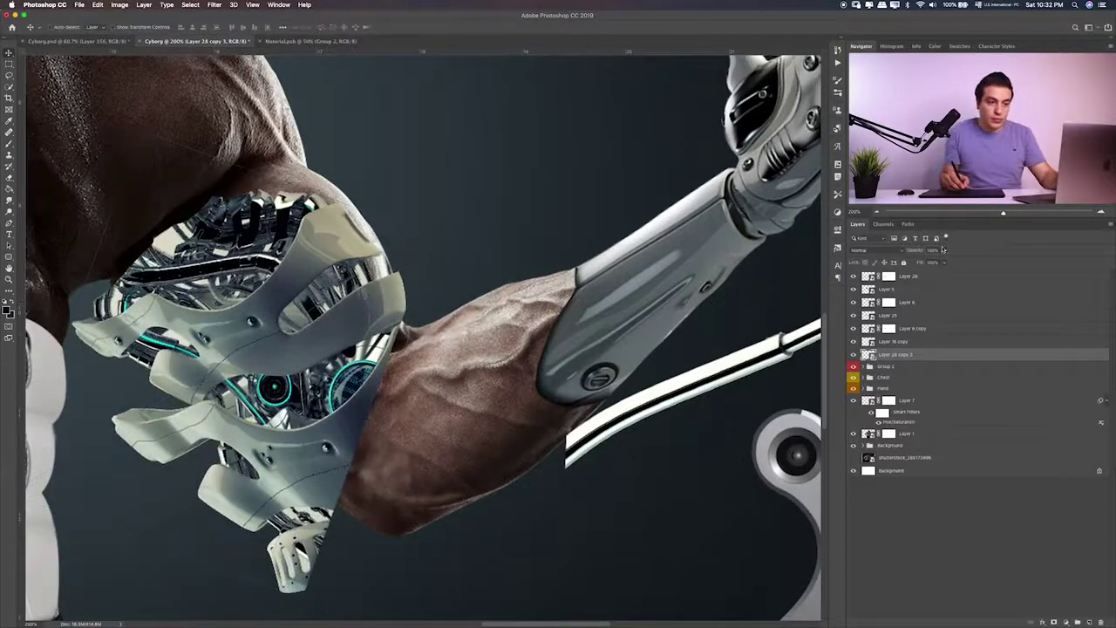
pyautogui.click(945, 250)
pyautogui.moveTo(947, 261); pyautogui.dragTo(919, 262)
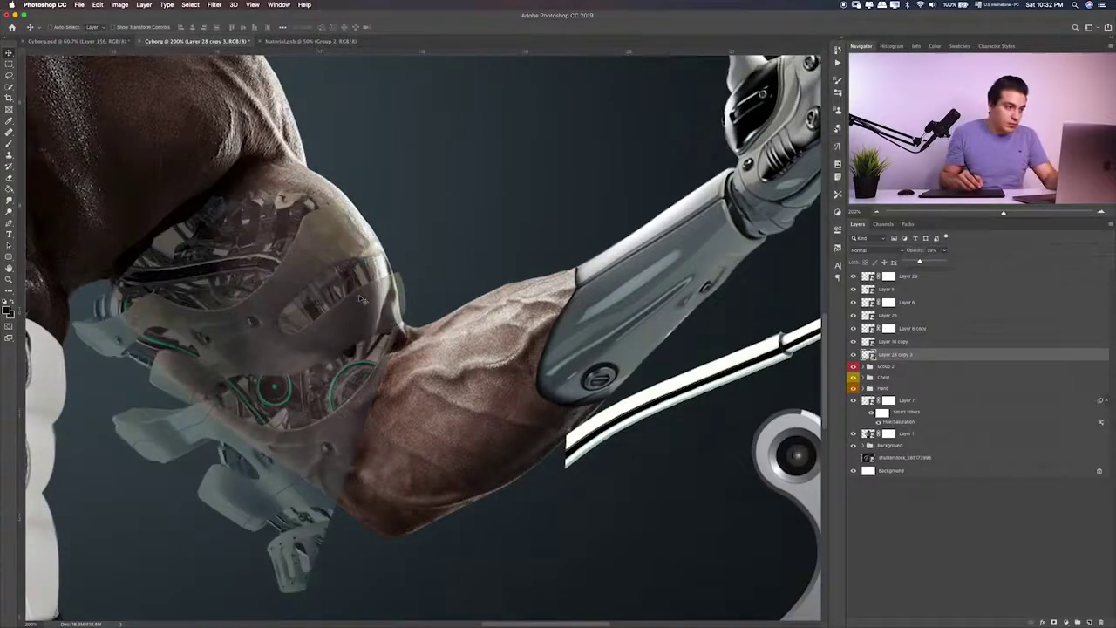
pyautogui.moveTo(360, 297); pyautogui.dragTo(338, 290)
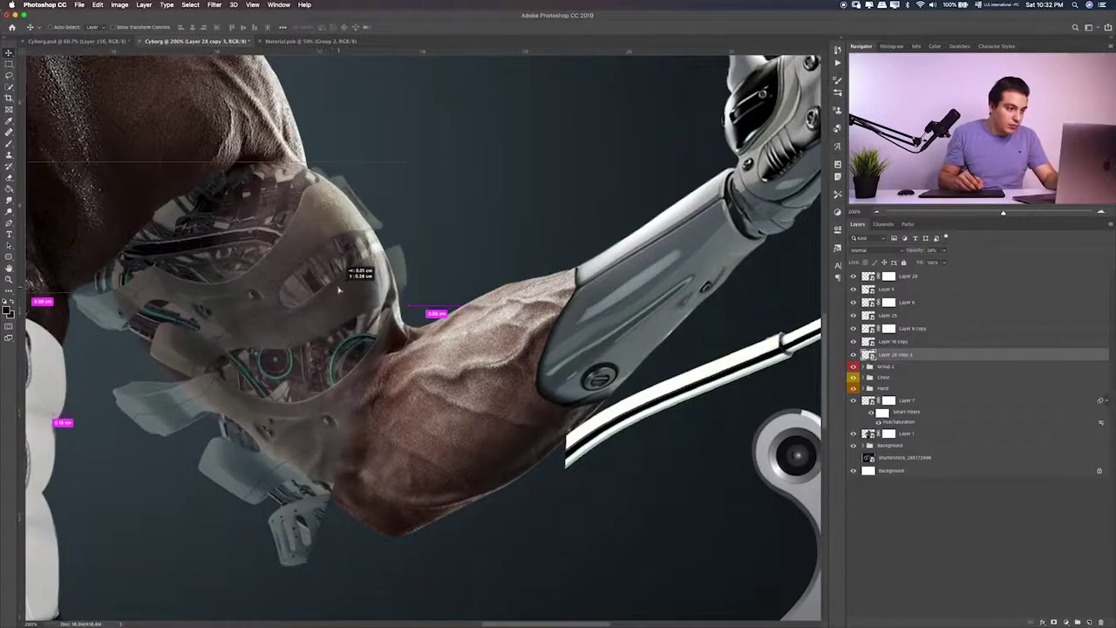
pyautogui.moveTo(338, 290); pyautogui.dragTo(355, 293)
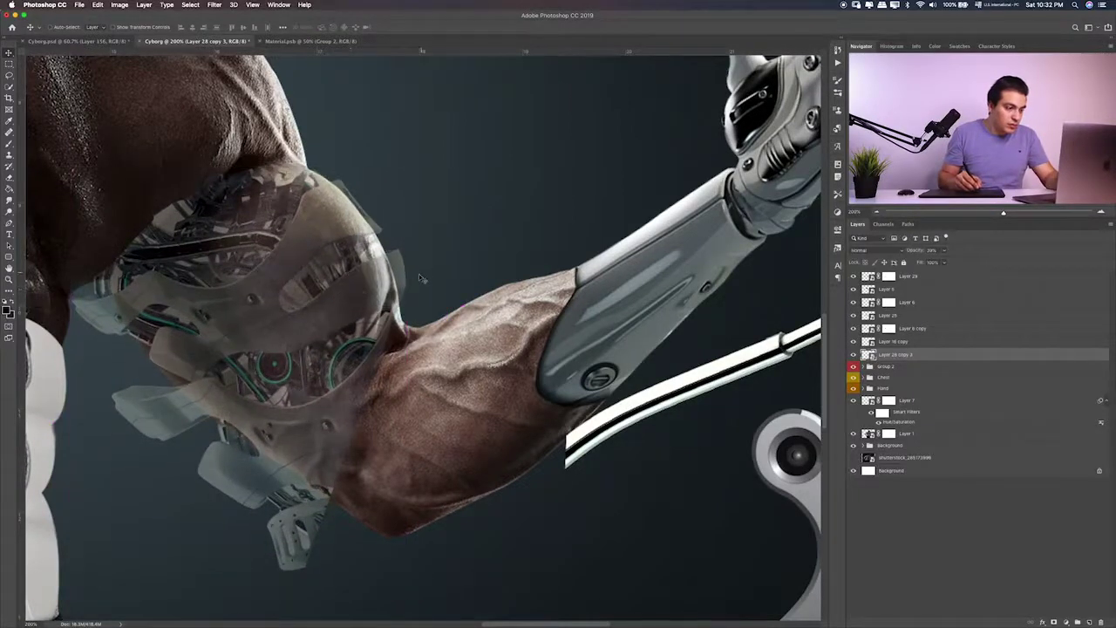
# Rotate the plating about -11° to follow the arm, shift it 20 px left and enlarge it
pyautogui.hotkey('ctrl', 't')
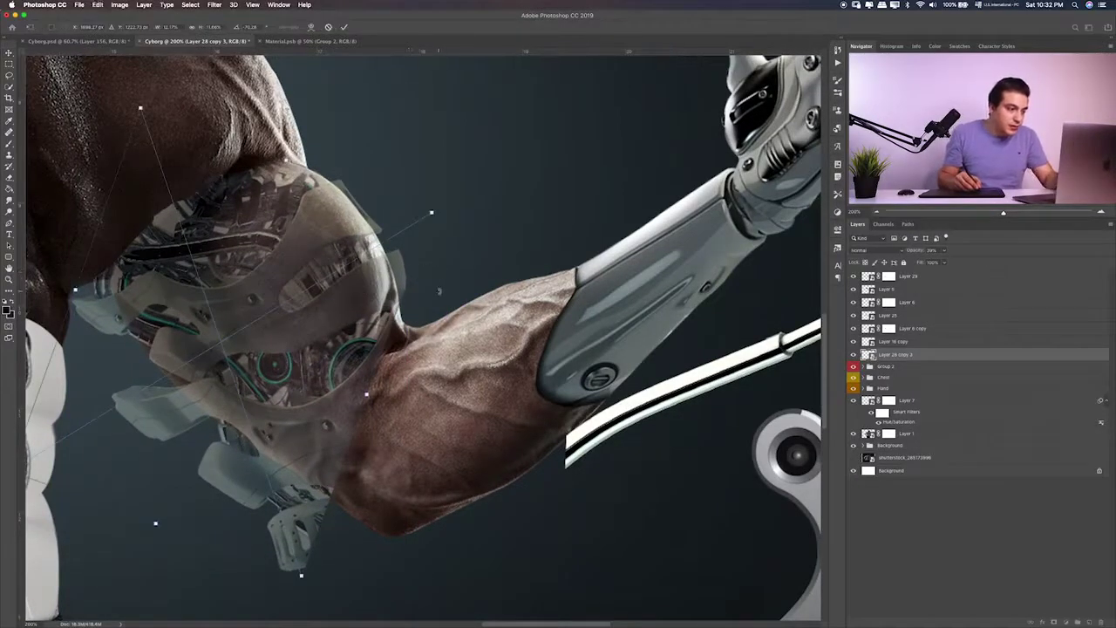
pyautogui.moveTo(439, 291); pyautogui.dragTo(442, 294)
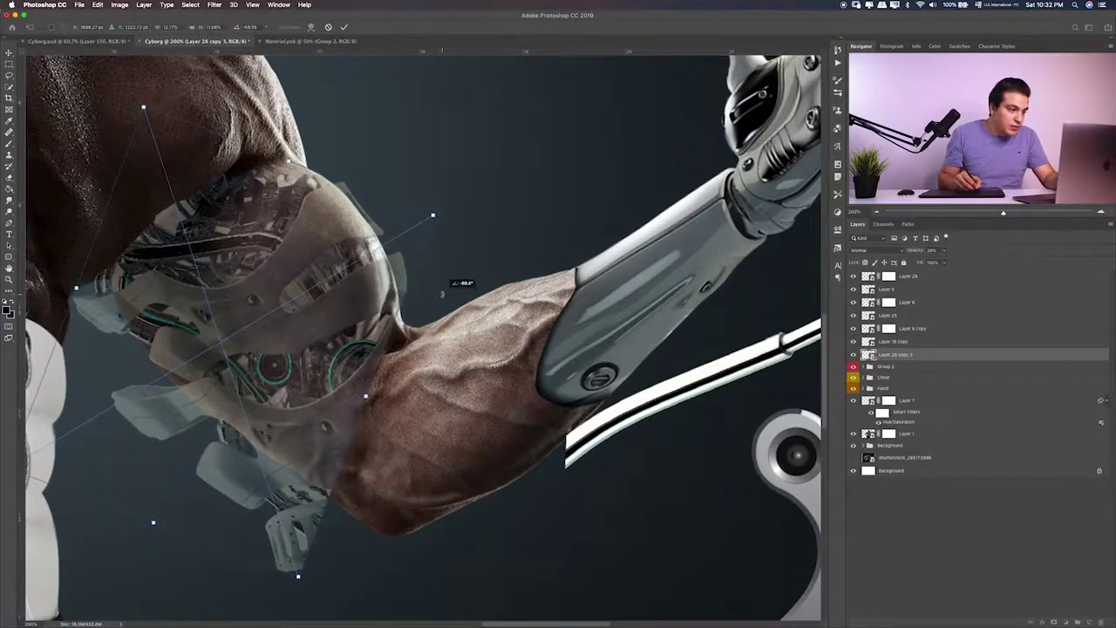
pyautogui.moveTo(368, 304); pyautogui.dragTo(361, 313)
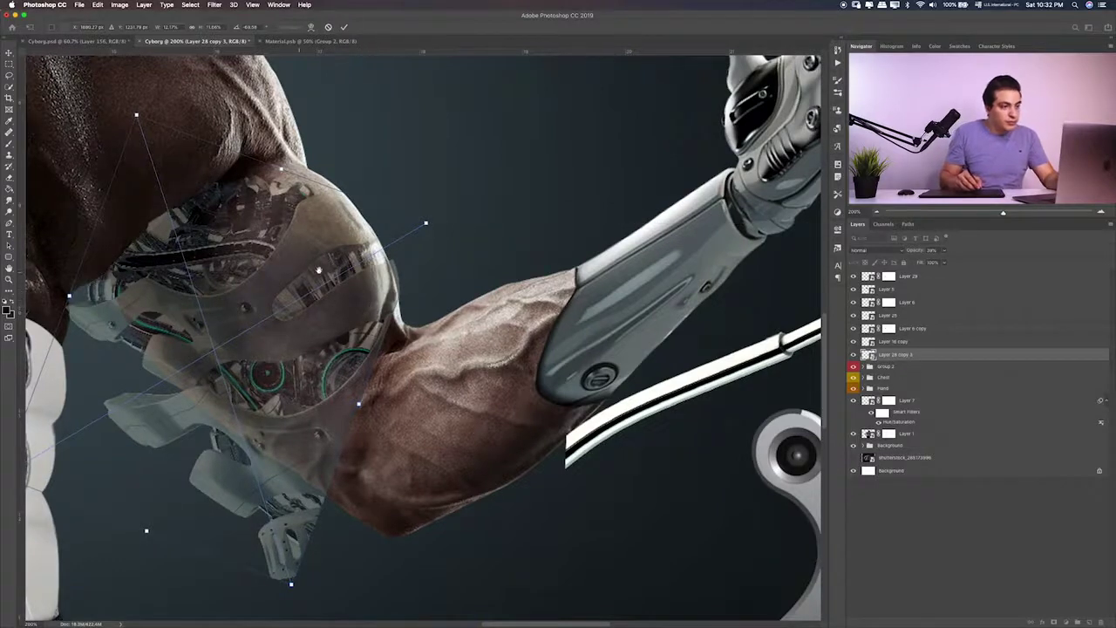
pyautogui.hscroll(-5, 319, 271)
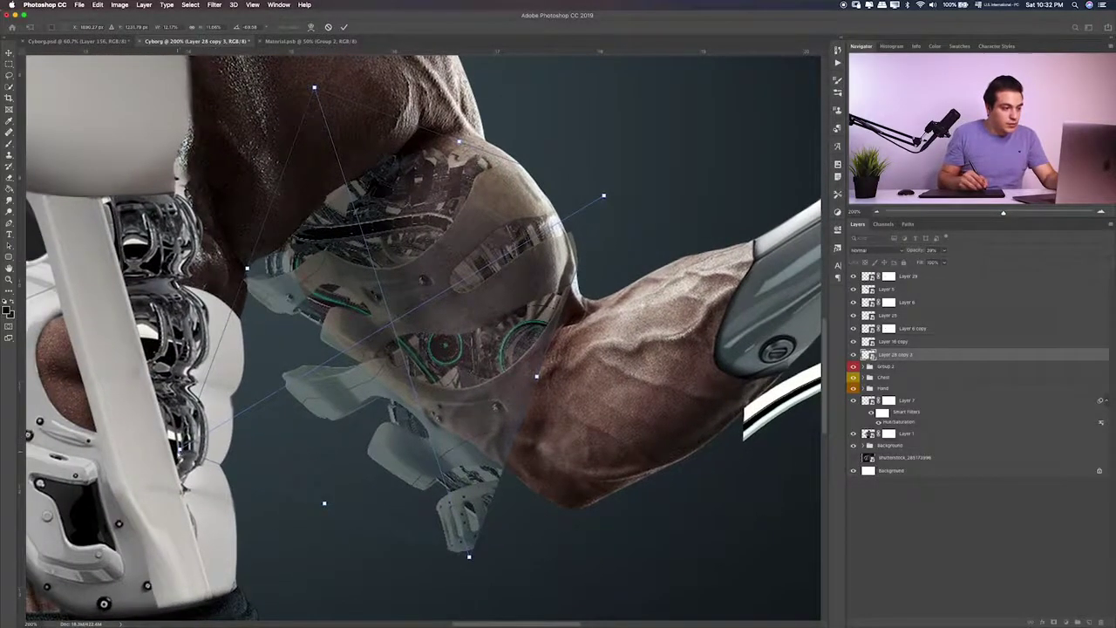
pyautogui.moveTo(179, 454); pyautogui.dragTo(229, 377)
pyautogui.moveTo(315, 88); pyautogui.dragTo(308, 84)
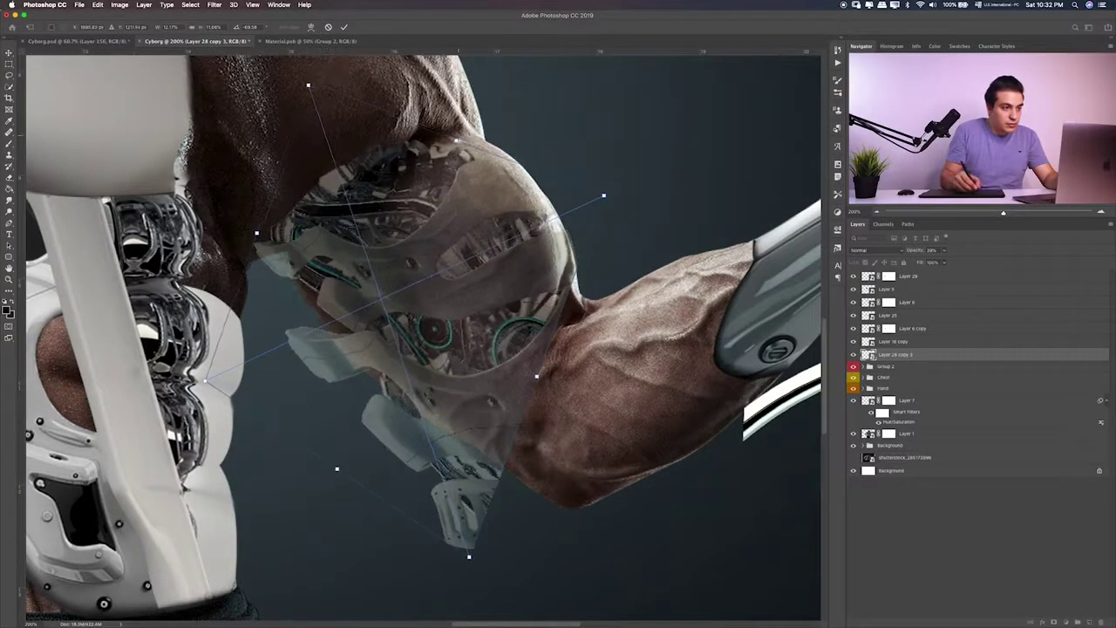
pyautogui.moveTo(619, 149); pyautogui.dragTo(634, 160)
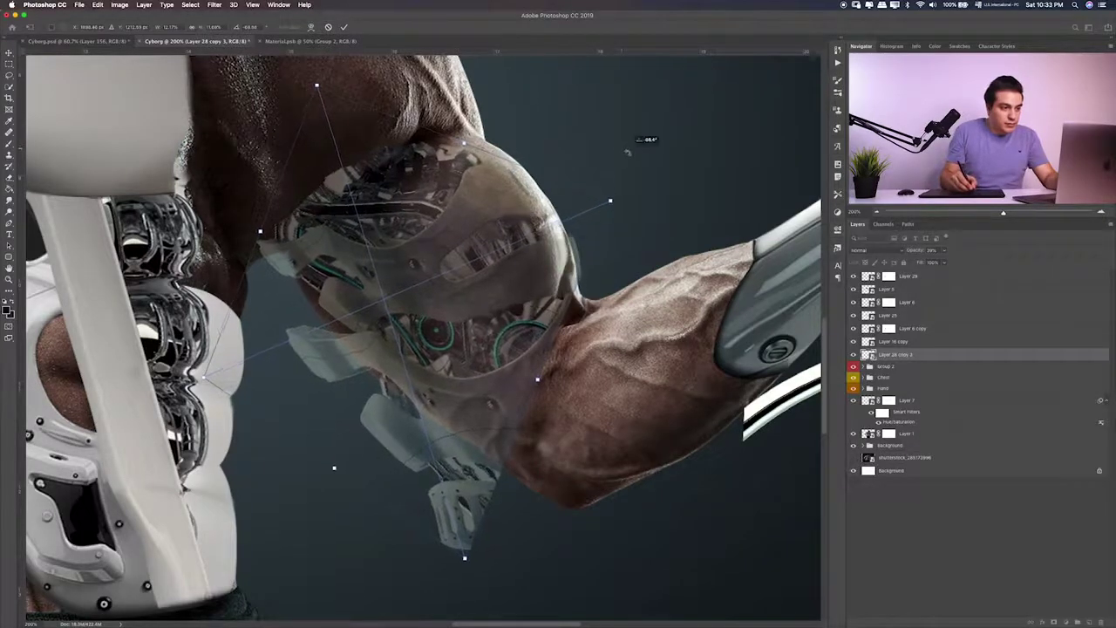
pyautogui.moveTo(568, 180); pyautogui.dragTo(550, 178)
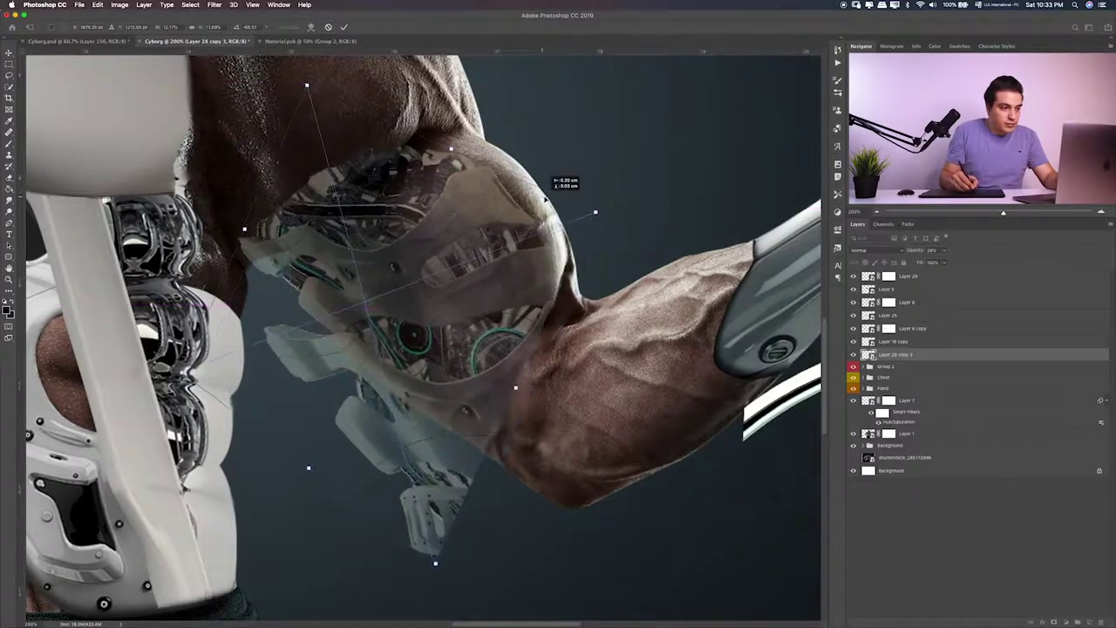
pyautogui.moveTo(452, 144)
pyautogui.mouseDown()
pyautogui.moveTo(485, 122)
pyautogui.moveTo(489, 205)
pyautogui.moveTo(503, 206)
pyautogui.moveTo(508, 189)
pyautogui.mouseUp()
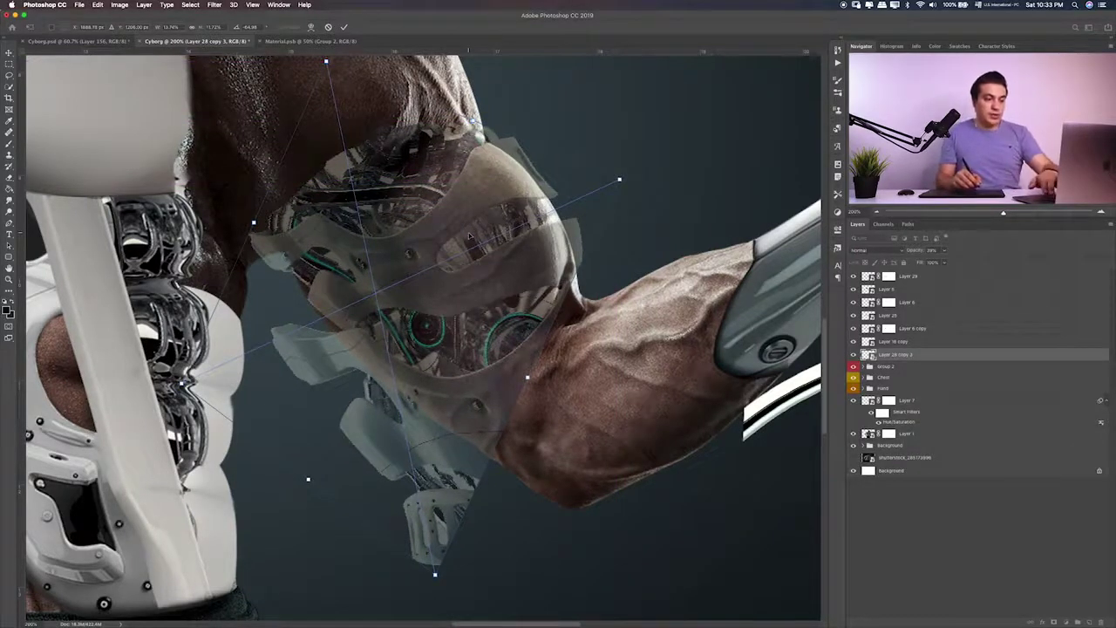
pyautogui.press('Return')
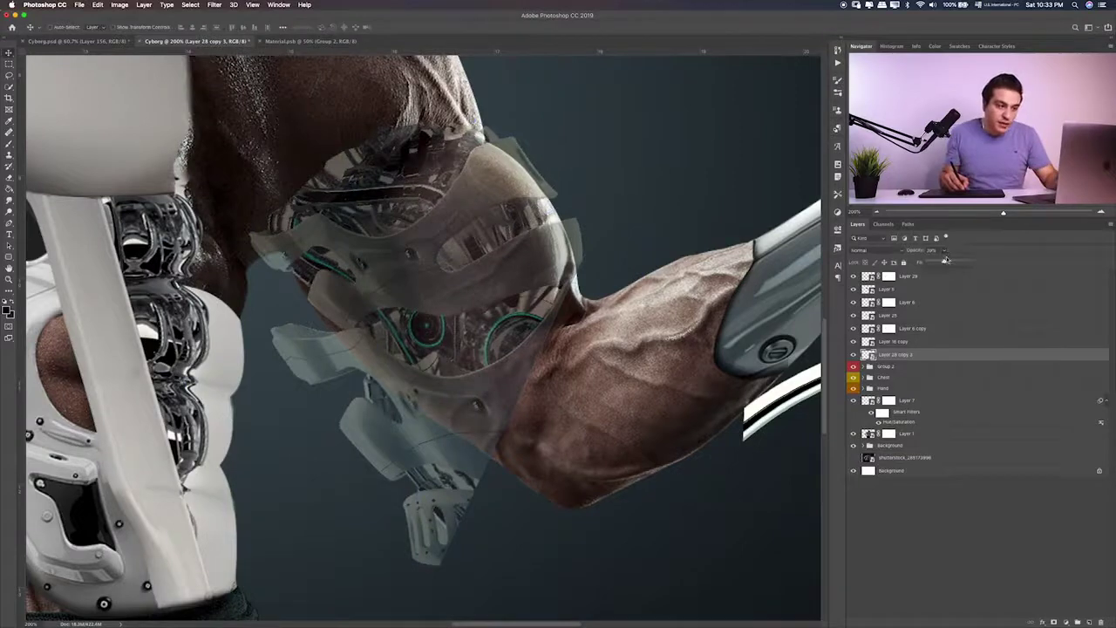
# Set the plating layer's opacity to 45% and add a layer mask
pyautogui.moveTo(957, 263); pyautogui.dragTo(960, 263)
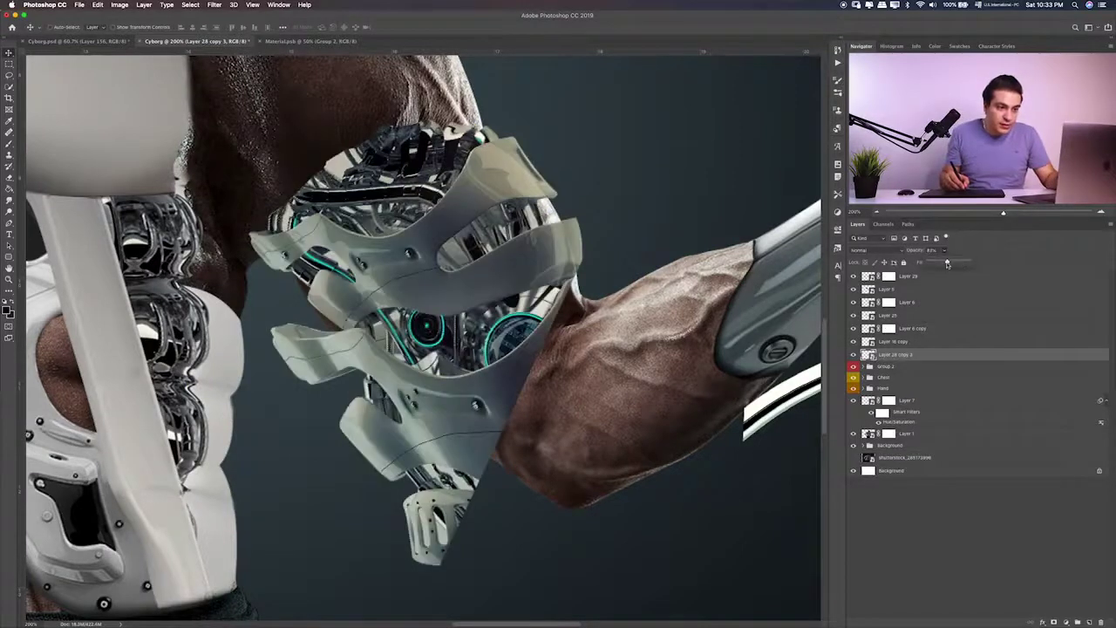
pyautogui.press('4')
pyautogui.press('5')
pyautogui.click(1053, 620)
pyautogui.press('b')
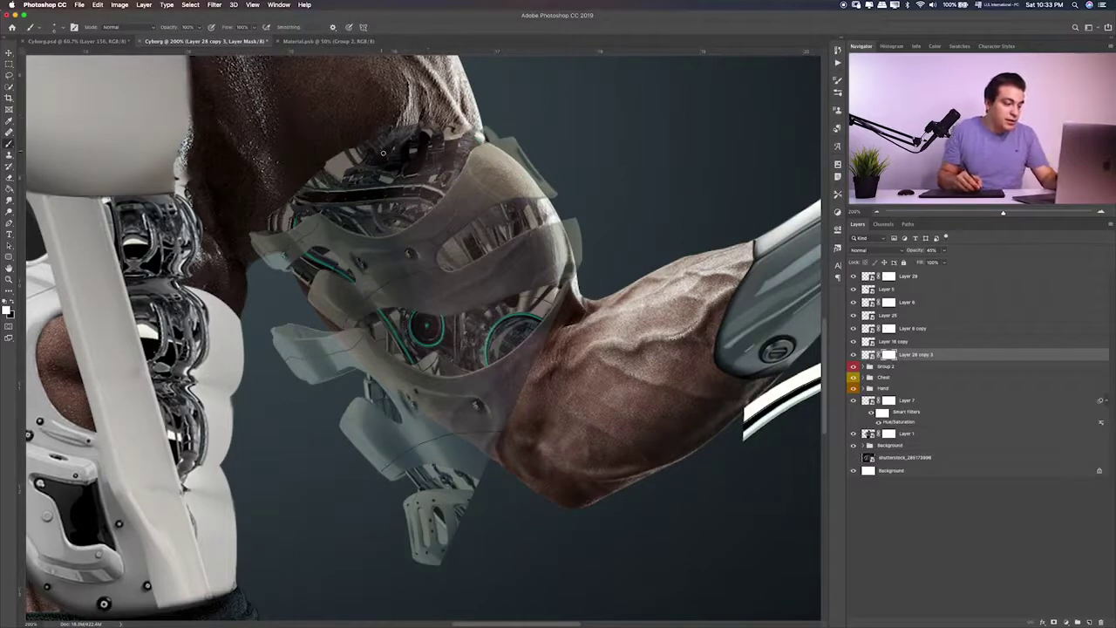
# Mask out stray bits at the plate's left edge and left of the arm, at 22% opacity
pyautogui.moveTo(398, 130); pyautogui.dragTo(386, 129)
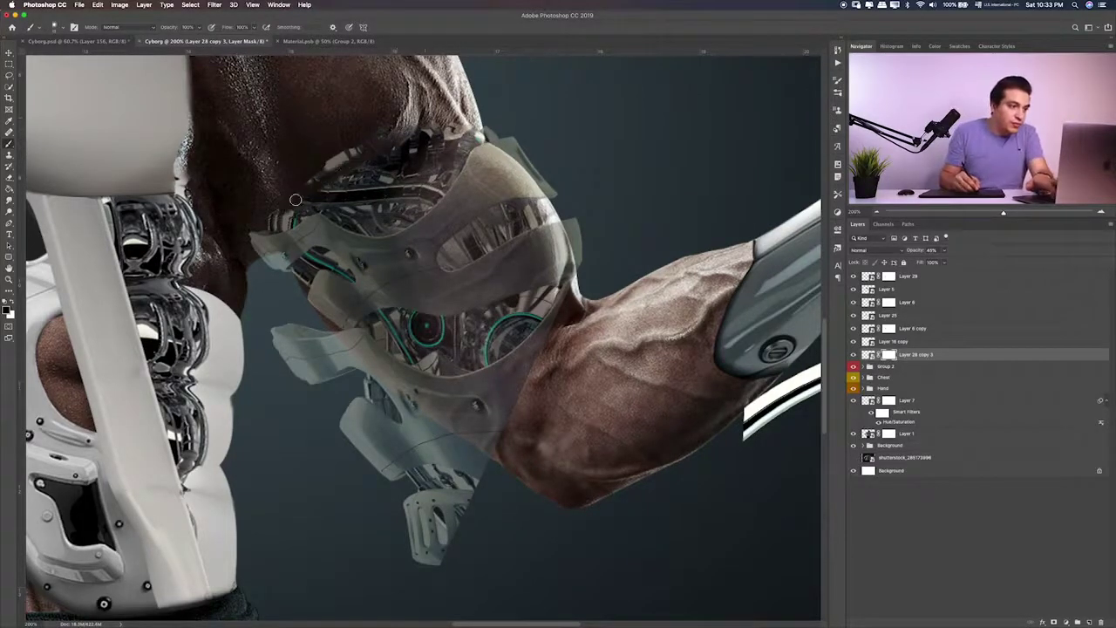
pyautogui.moveTo(269, 223); pyautogui.dragTo(250, 250)
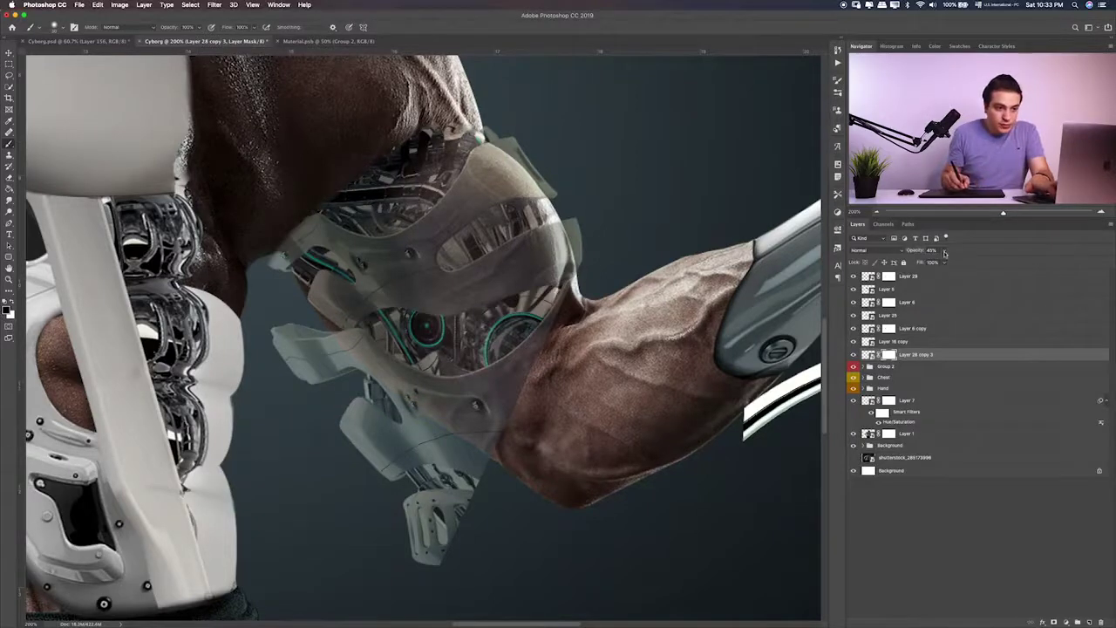
pyautogui.moveTo(934, 261); pyautogui.dragTo(912, 261)
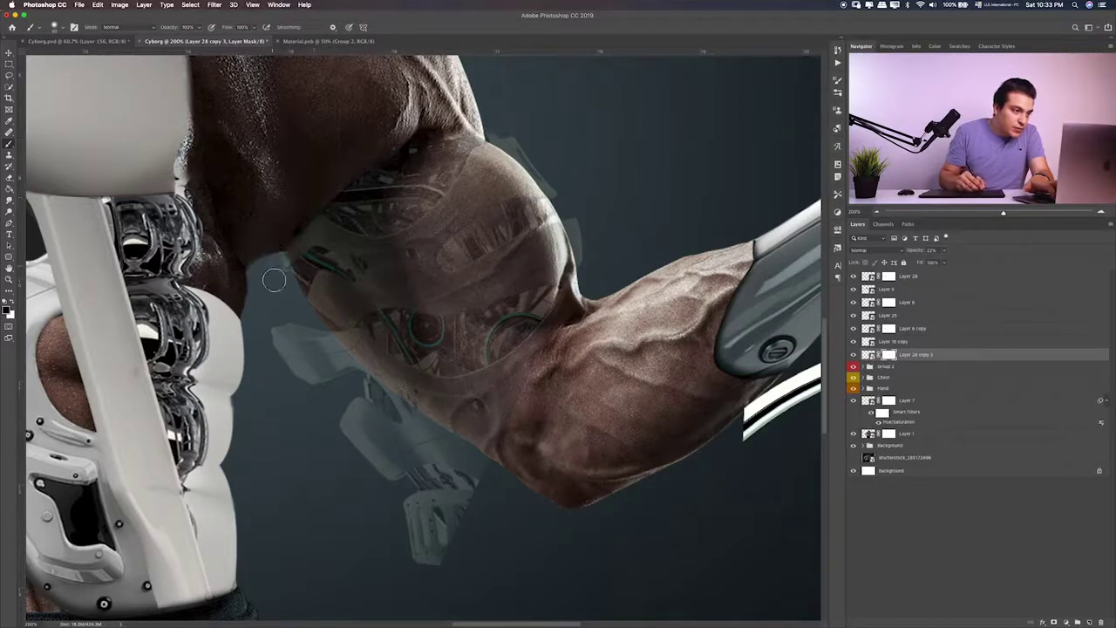
pyautogui.moveTo(282, 320); pyautogui.dragTo(309, 330)
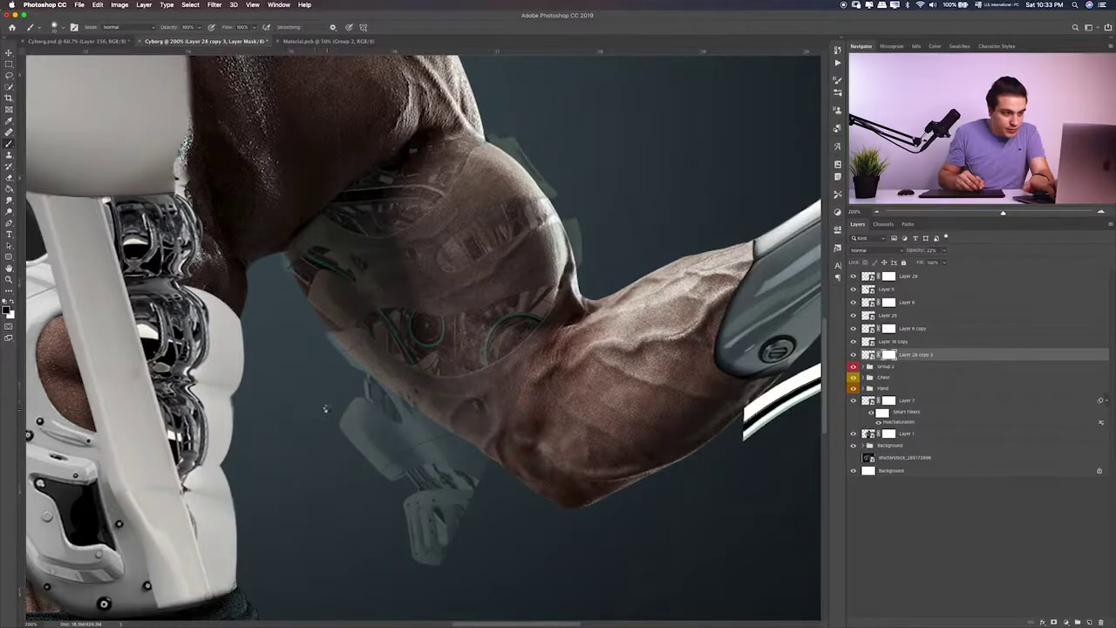
pyautogui.moveTo(350, 425)
pyautogui.mouseDown()
pyautogui.moveTo(344, 402)
pyautogui.moveTo(371, 401)
pyautogui.moveTo(346, 382)
pyautogui.mouseUp()
# Paint out the grey piece below the elbow and restore the plating to 100% opacity
pyautogui.press('[')
pyautogui.press('[')
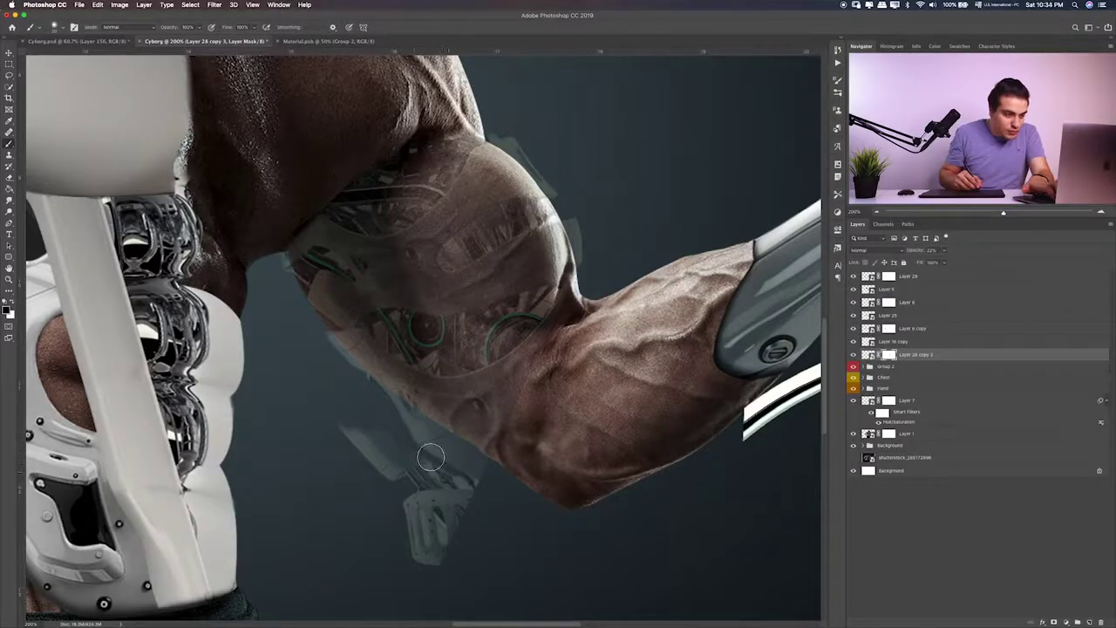
pyautogui.press(']')
pyautogui.moveTo(393, 436)
pyautogui.mouseDown()
pyautogui.moveTo(461, 466)
pyautogui.moveTo(390, 426)
pyautogui.moveTo(484, 489)
pyautogui.moveTo(428, 549)
pyautogui.moveTo(422, 524)
pyautogui.moveTo(443, 491)
pyautogui.moveTo(369, 443)
pyautogui.moveTo(418, 486)
pyautogui.mouseUp()
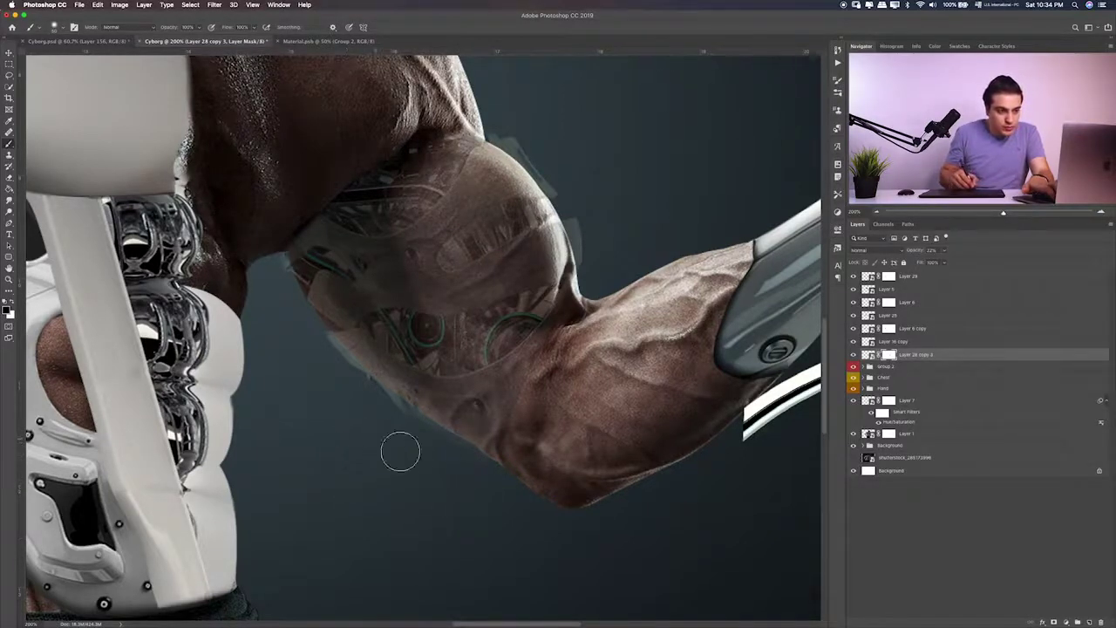
pyautogui.hotkey('ctrl', '2')
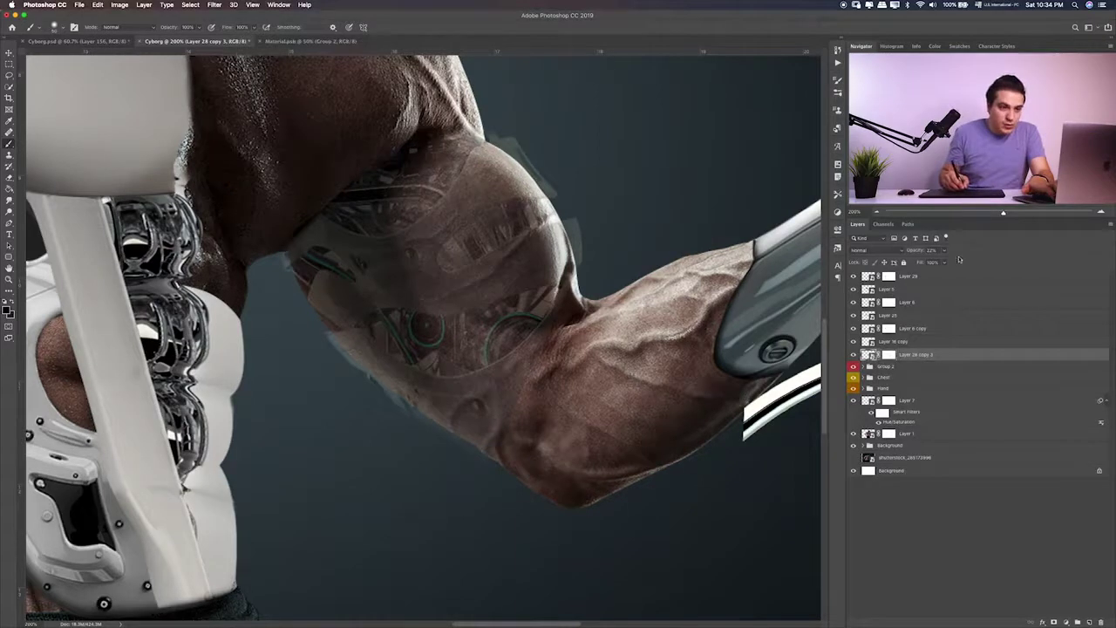
pyautogui.moveTo(999, 264); pyautogui.dragTo(992, 269)
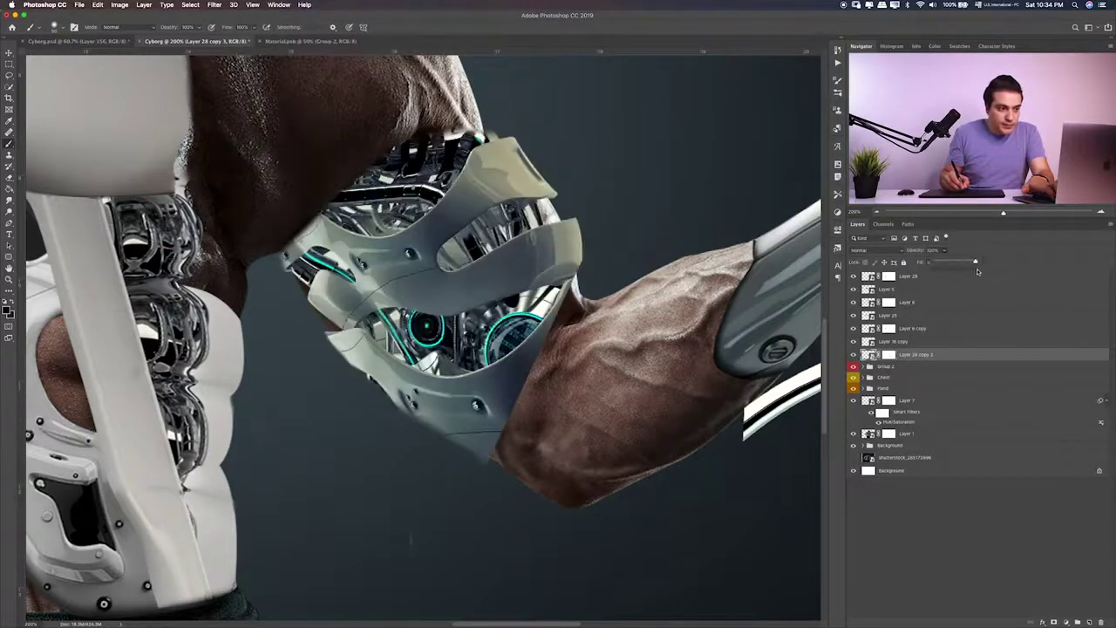
# Apply Hue/Saturation with Saturation -70 to Layer 28 copy 3's elbow plating
pyautogui.click(889, 355)
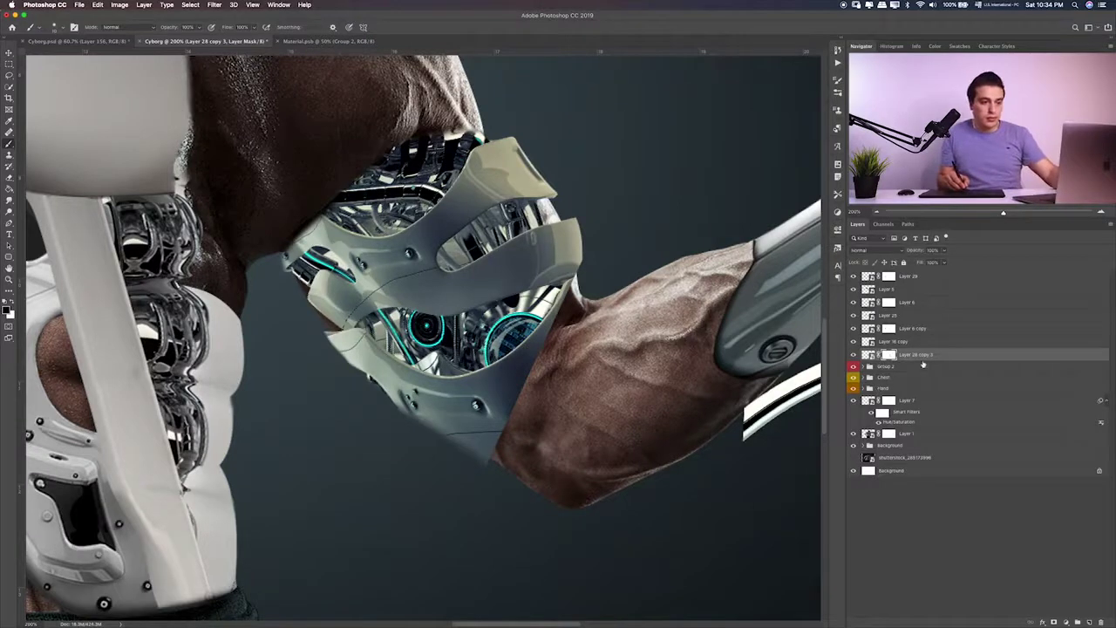
pyautogui.hotkey('ctrl', 'u')
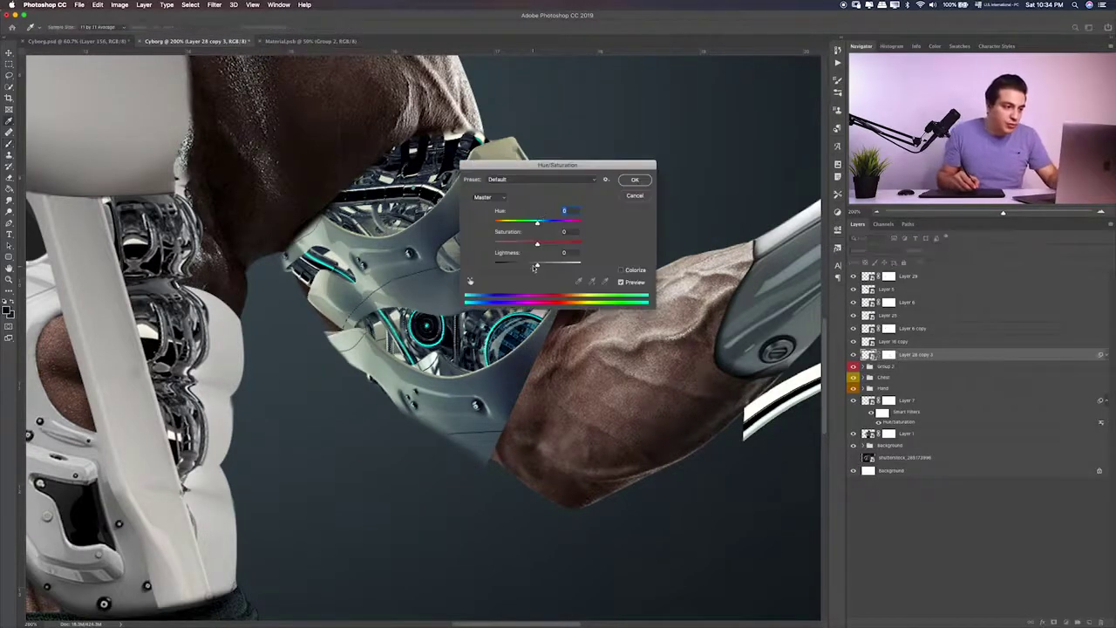
pyautogui.moveTo(536, 243)
pyautogui.mouseDown()
pyautogui.moveTo(507, 245)
pyautogui.moveTo(523, 245)
pyautogui.mouseUp()
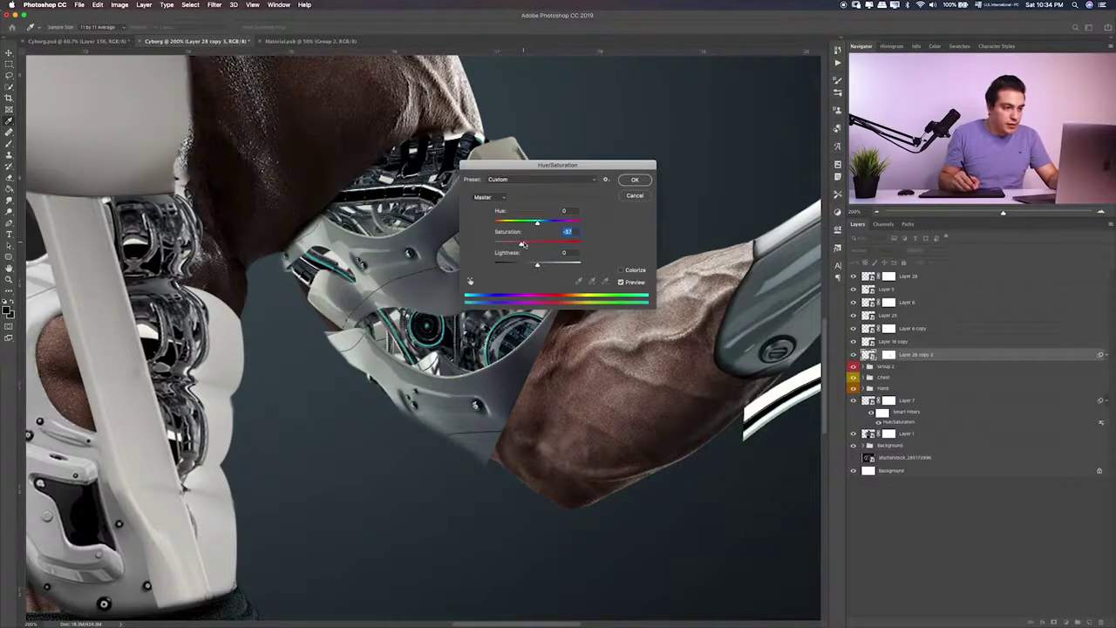
pyautogui.click(634, 181)
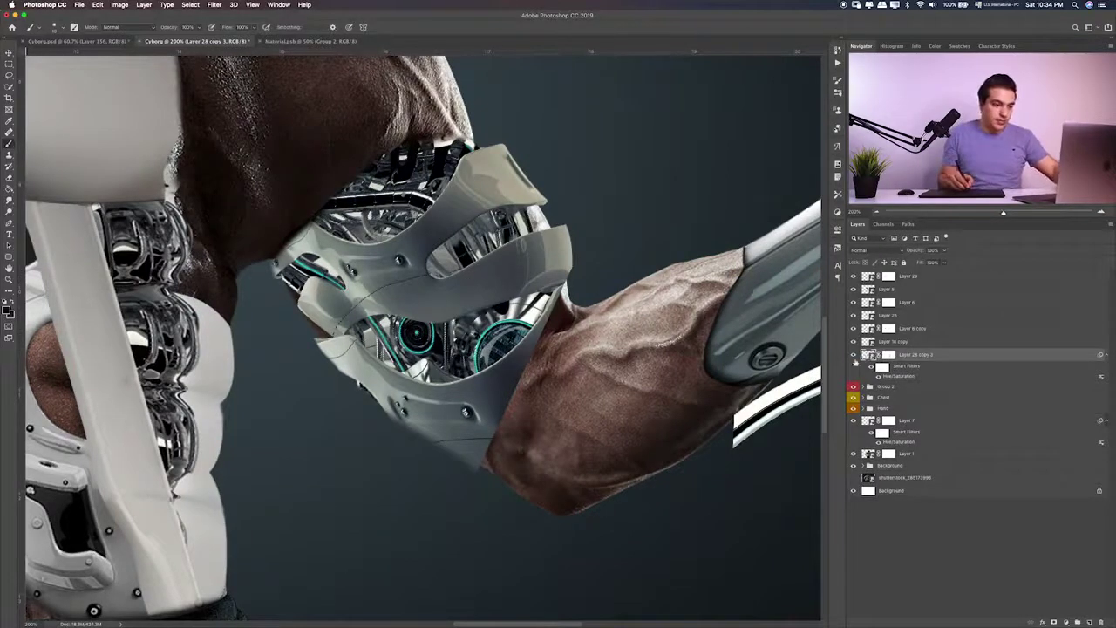
pyautogui.hotkey('ctrl', 't')
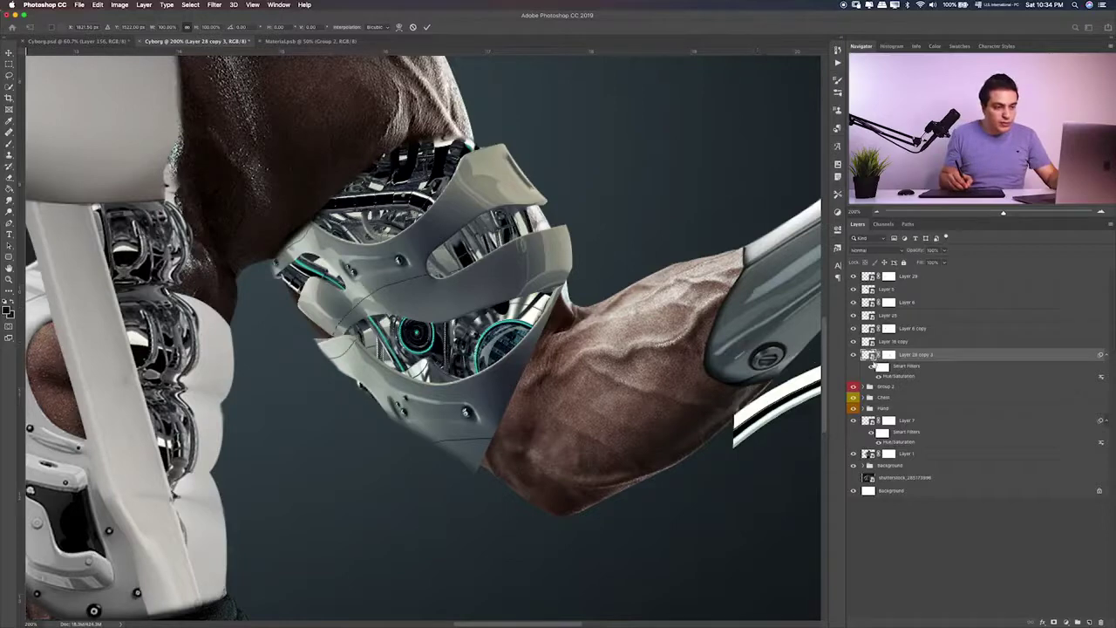
# Commit the transform on the elbow plating and open the Liquify filter
pyautogui.click(234, 5)
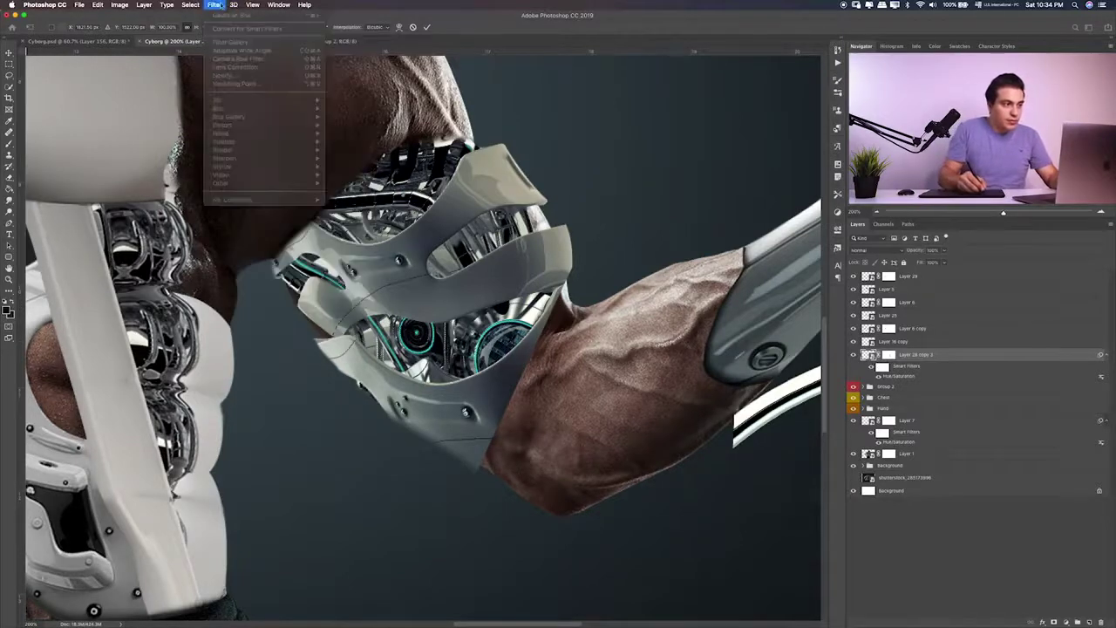
pyautogui.press('Return')
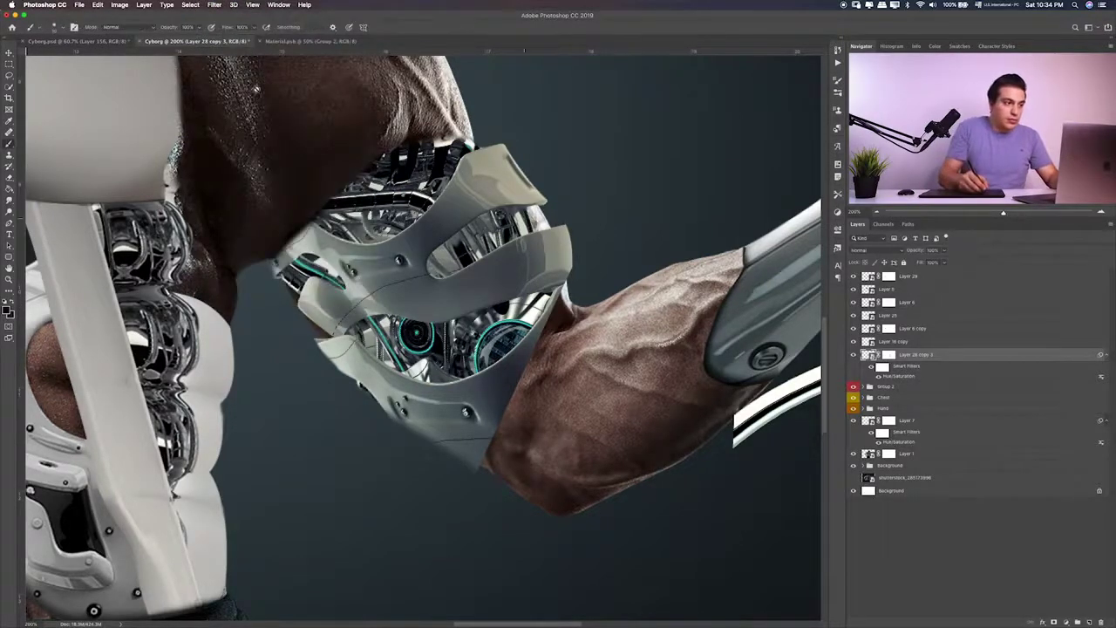
pyautogui.click(213, 5)
pyautogui.click(244, 77)
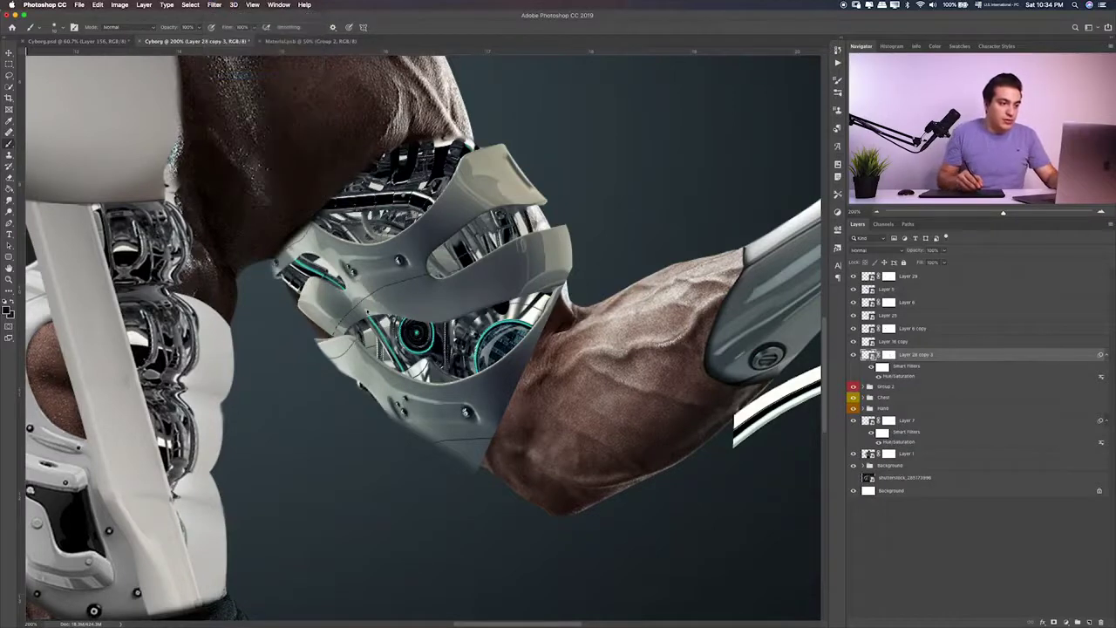
# Zoom in and push the lower-left fin down with an 80-size Liquify brush, then apply it
pyautogui.scroll(2, 300, 298)
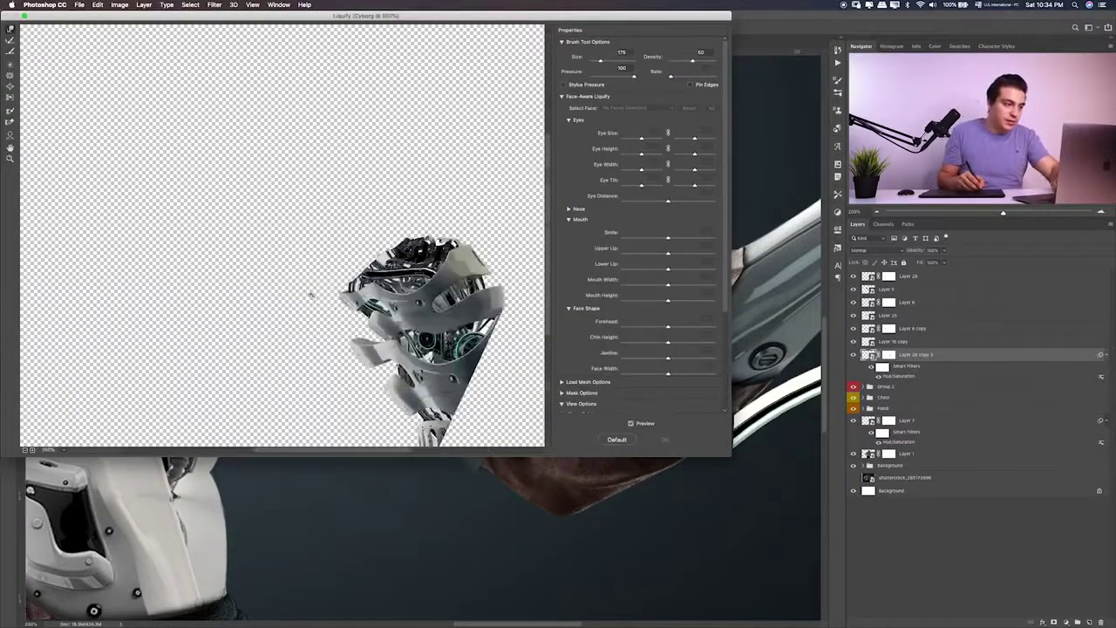
pyautogui.scroll(2, 300, 297)
pyautogui.scroll(2, 300, 297)
pyautogui.scroll(2, 301, 298)
pyautogui.press('[')
pyautogui.press('[')
pyautogui.press('[')
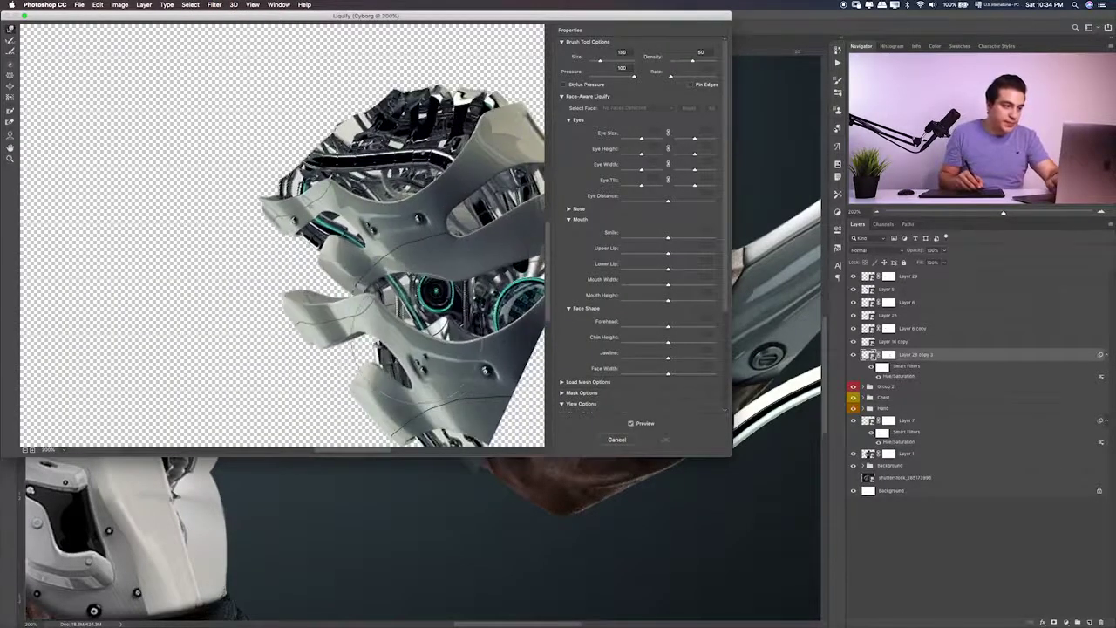
pyautogui.moveTo(357, 283)
pyautogui.mouseDown()
pyautogui.moveTo(349, 301)
pyautogui.moveTo(320, 265)
pyautogui.moveTo(319, 310)
pyautogui.moveTo(358, 314)
pyautogui.mouseUp()
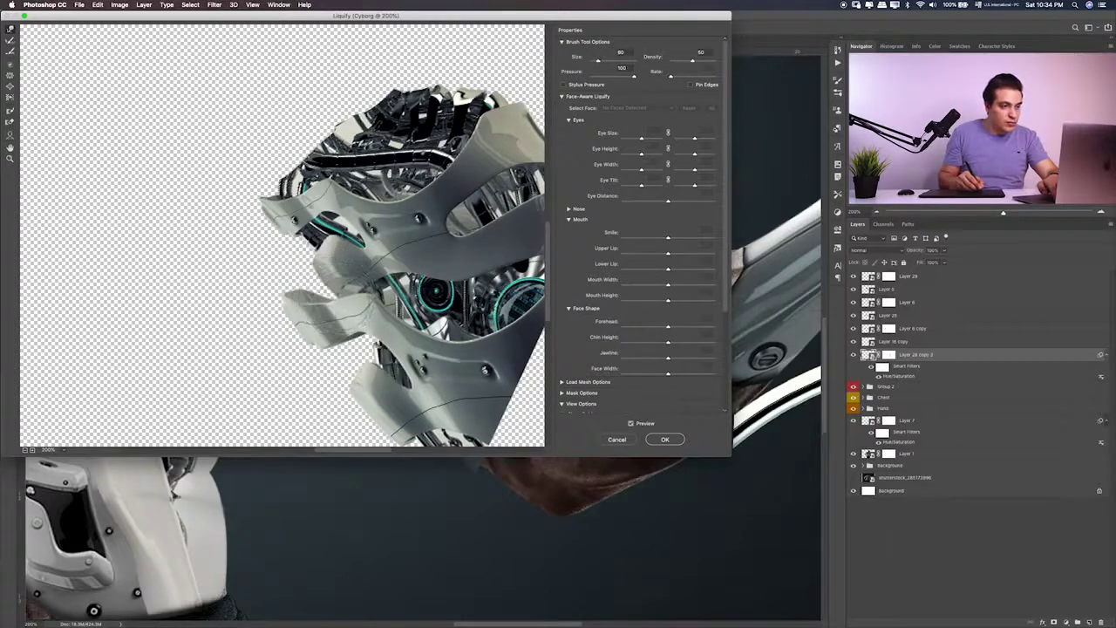
pyautogui.click(664, 439)
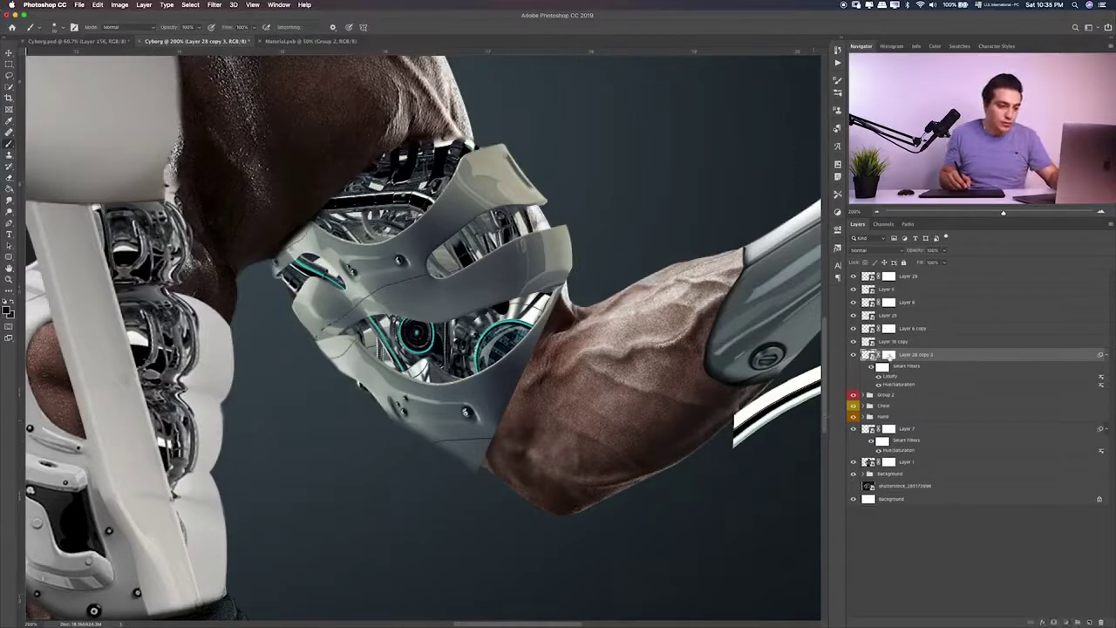
pyautogui.click(889, 355)
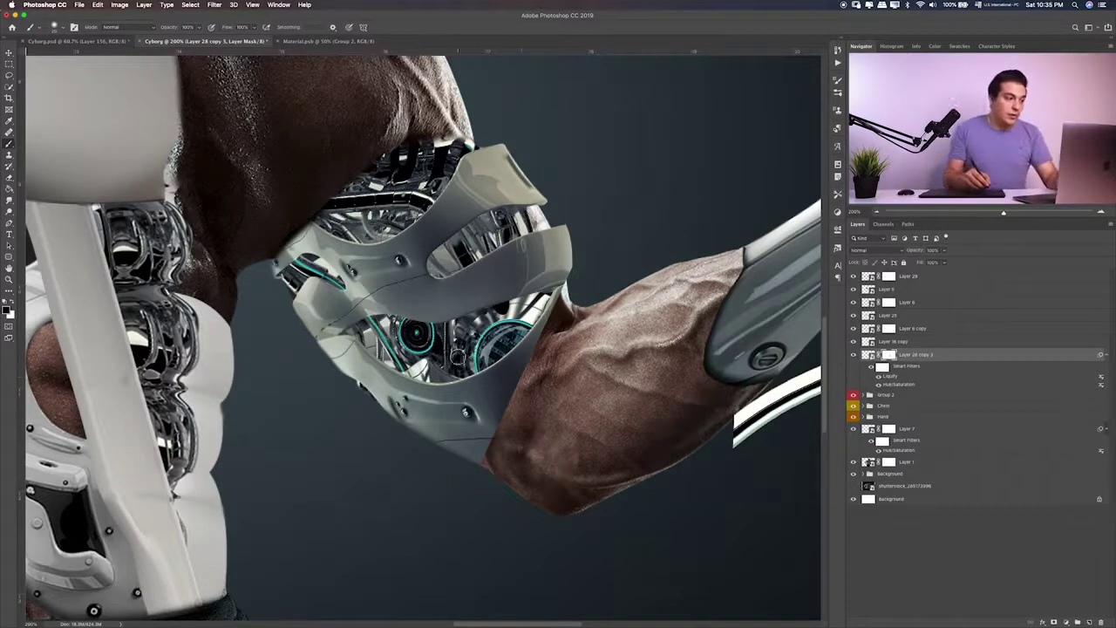
# Pen-trace the area under the plate, load it as a selection, paint it out on the mask, and deselect
pyautogui.click(12, 222)
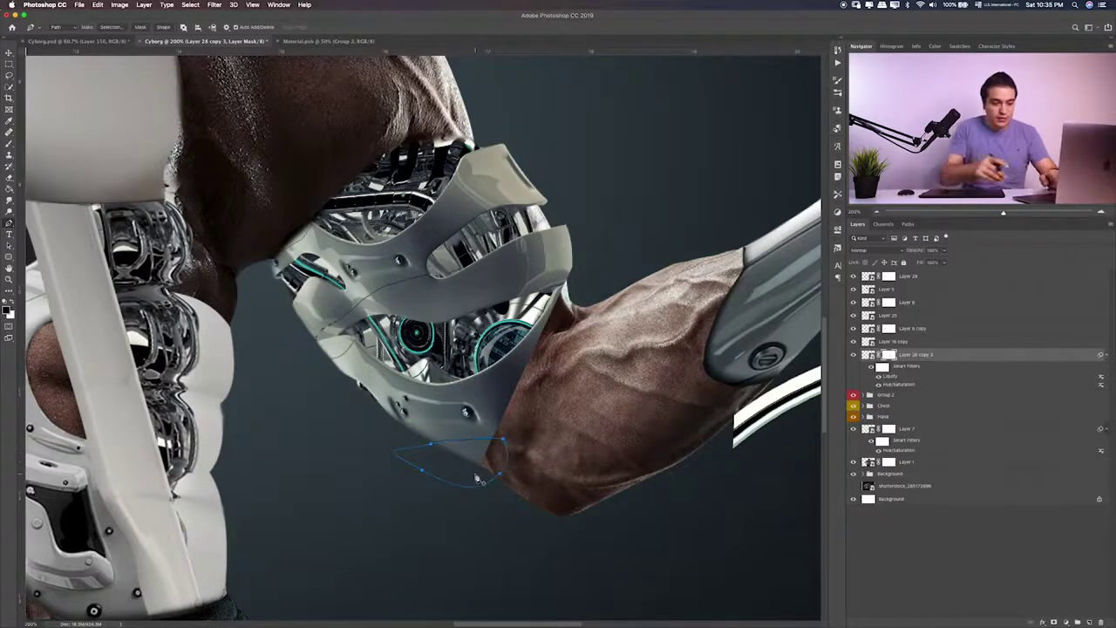
pyautogui.hotkey('ctrl', 'Return')
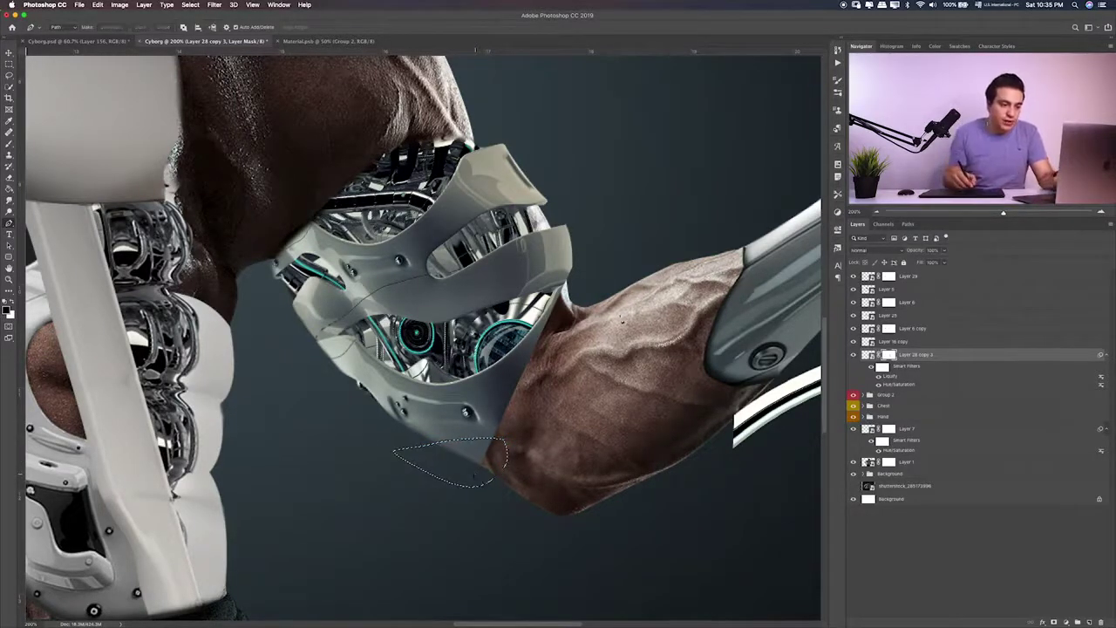
pyautogui.press('b')
pyautogui.moveTo(471, 440); pyautogui.dragTo(491, 446)
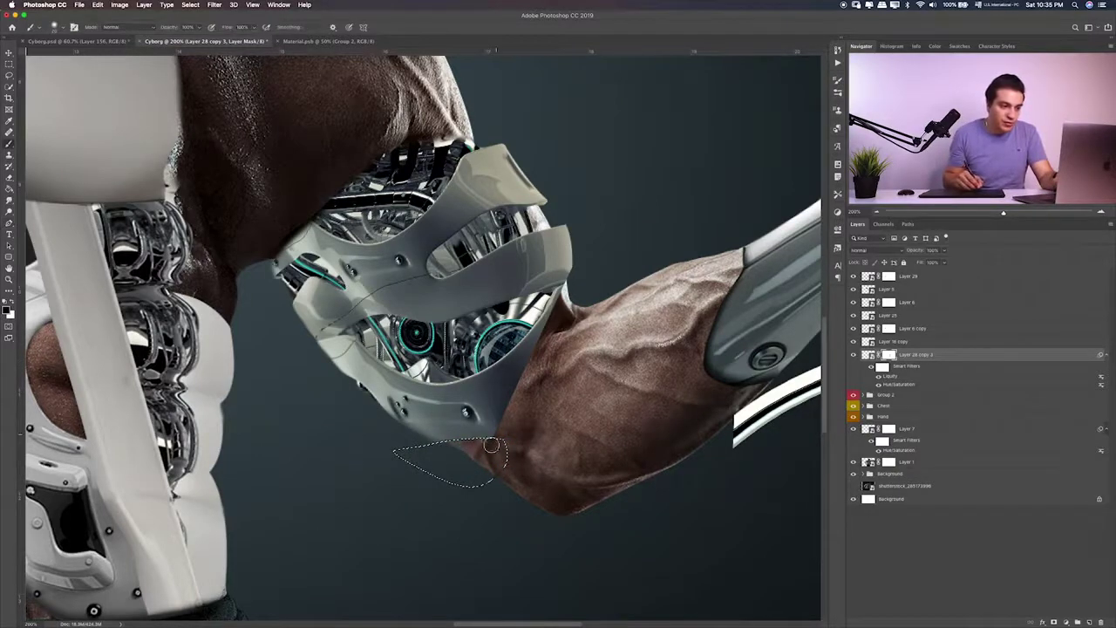
pyautogui.click(8, 63)
pyautogui.hotkey('ctrl', 'd')
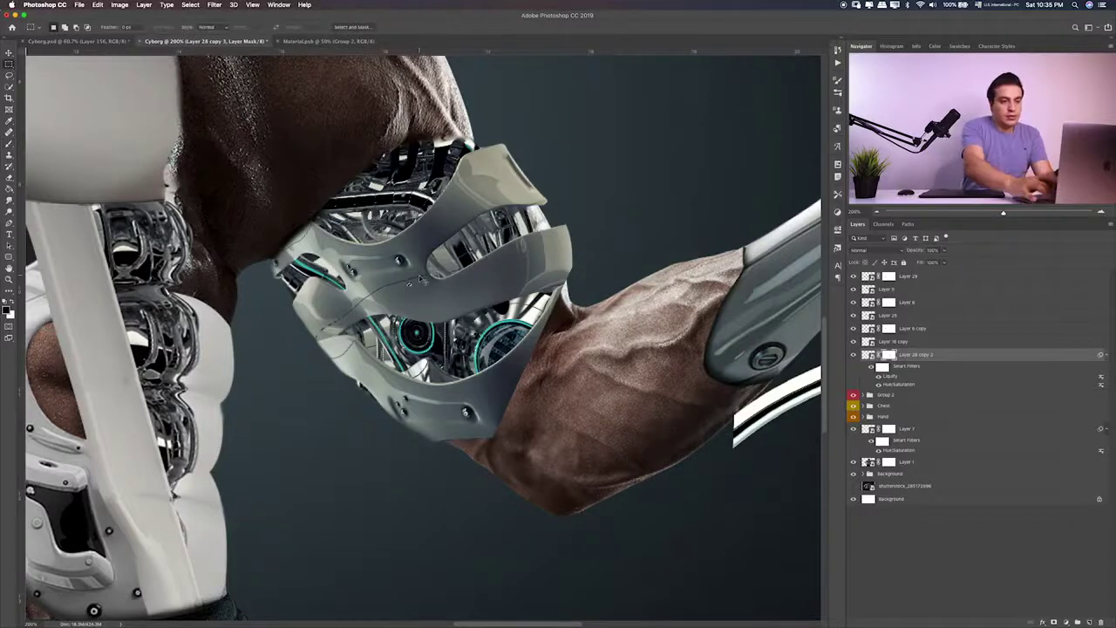
pyautogui.hotkey('ctrl', '+')
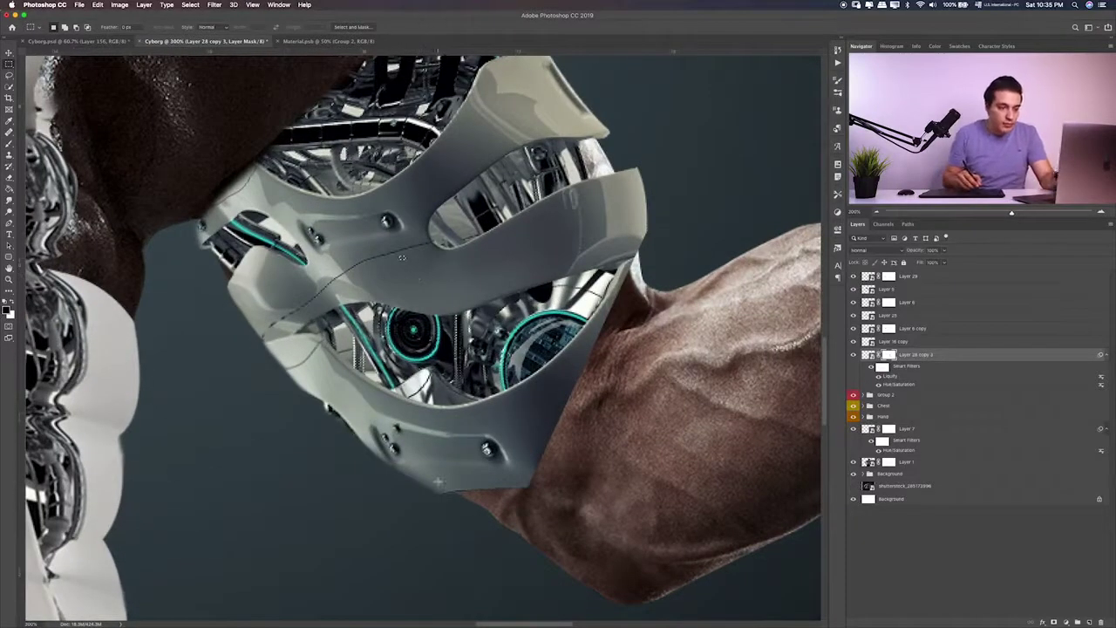
# Pen-trace the plate's lower-left corner, load it as a selection, paint the mask, and deselect
pyautogui.press('p')
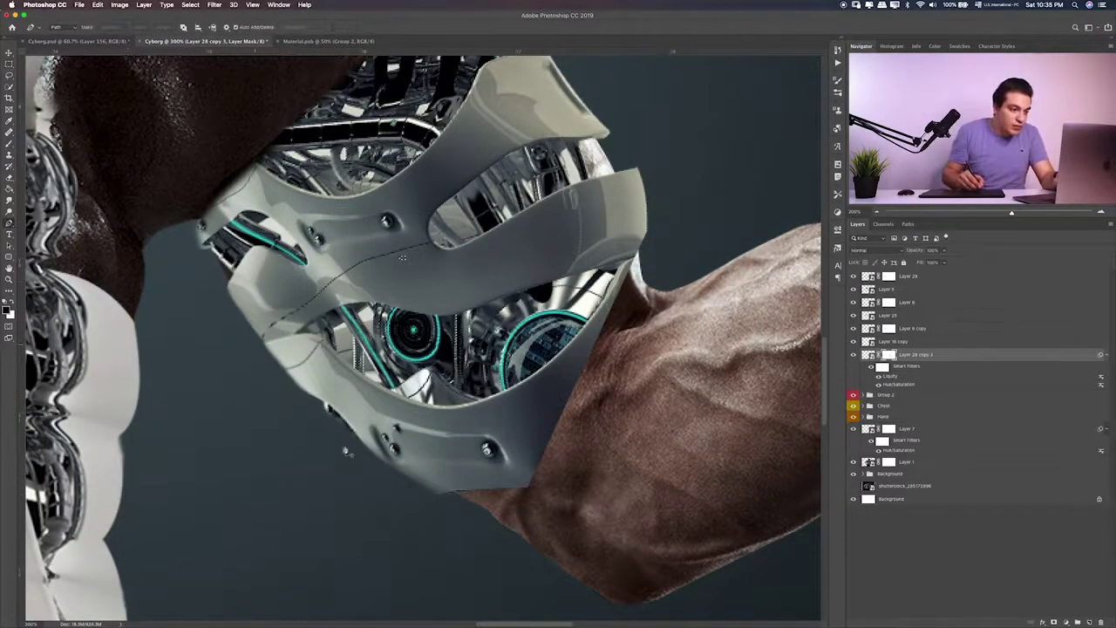
pyautogui.click(358, 442)
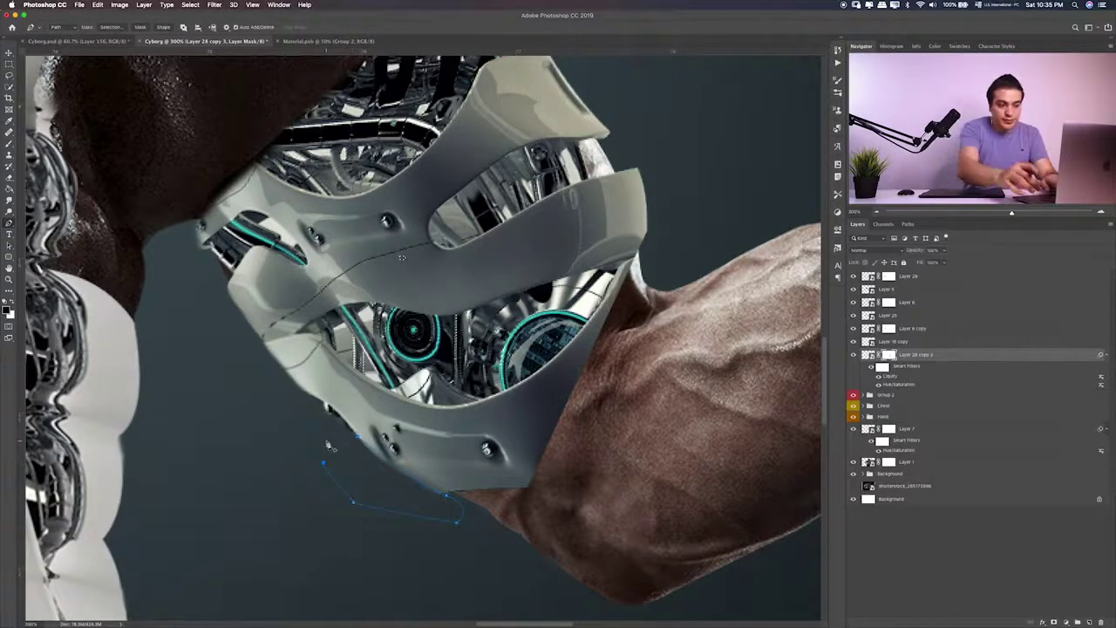
pyautogui.click(323, 462)
pyautogui.hotkey('ctrl', 'Return')
pyautogui.press('b')
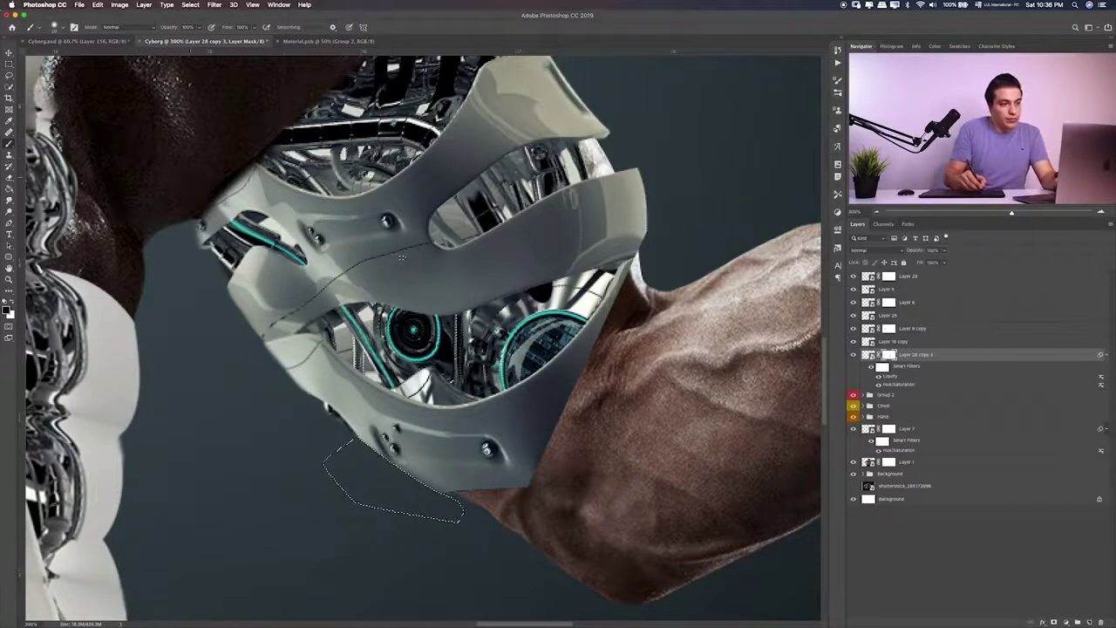
pyautogui.moveTo(139, 146); pyautogui.dragTo(159, 183)
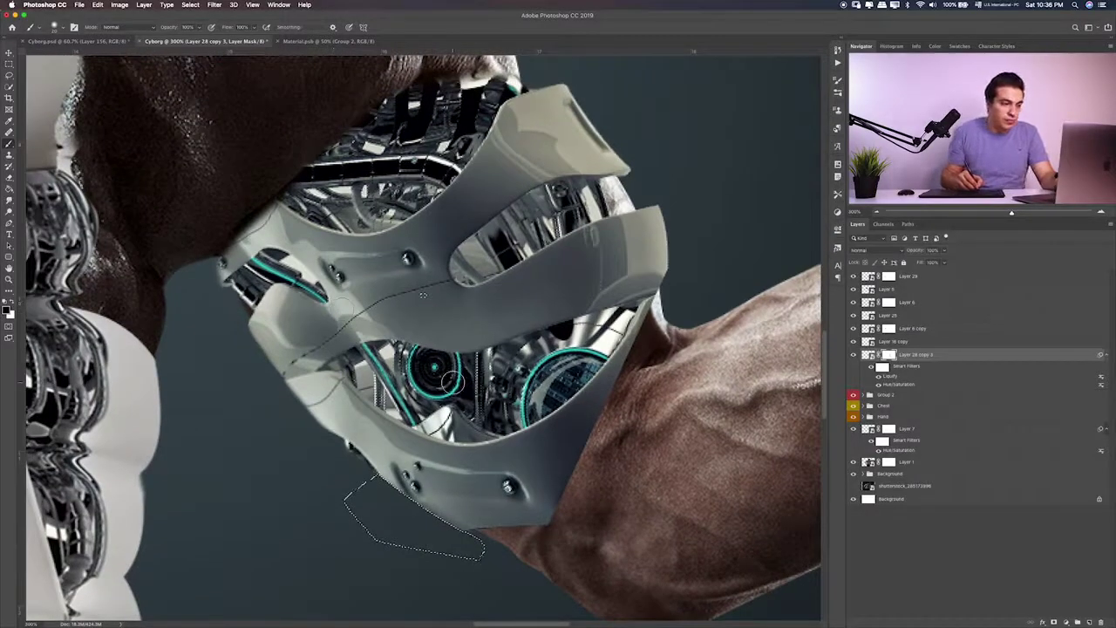
pyautogui.hotkey('ctrl', 'd')
# Reposition the view over the upper arm and armour with the Brush ready
pyautogui.press('m')
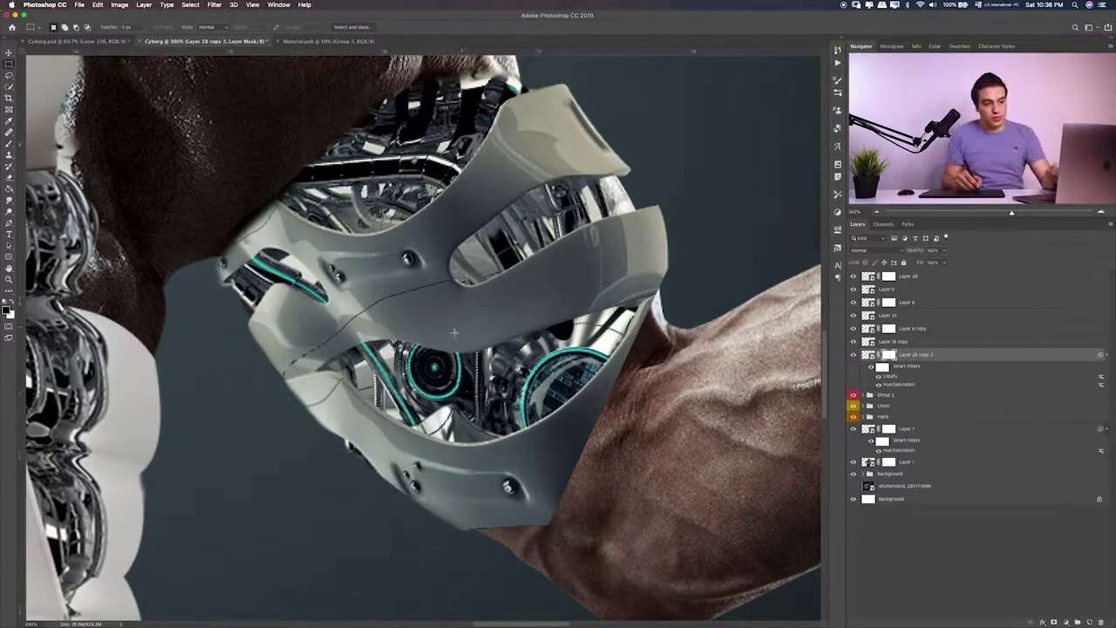
pyautogui.moveTo(544, 295); pyautogui.dragTo(444, 389)
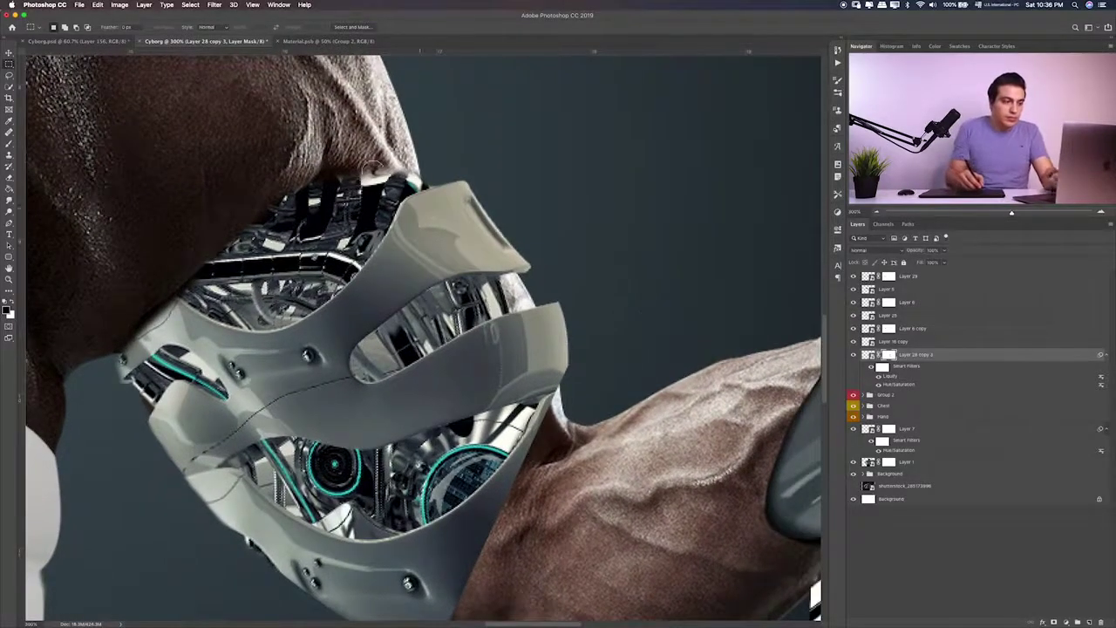
pyautogui.press('b')
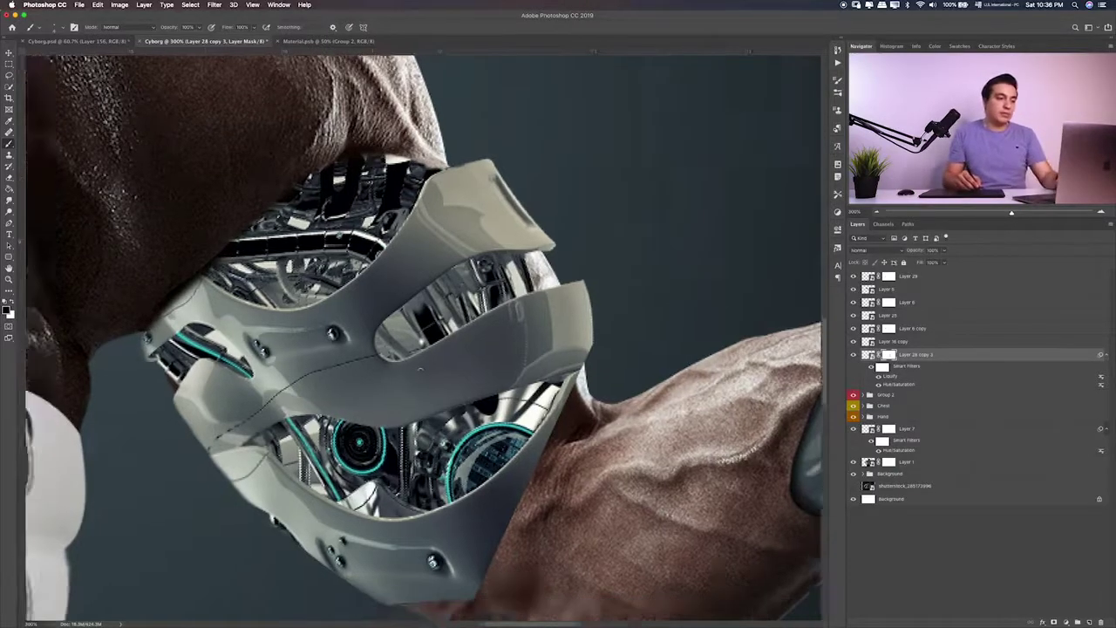
pyautogui.scroll(-5, 402, 388)
pyautogui.hscroll(-4, 401, 388)
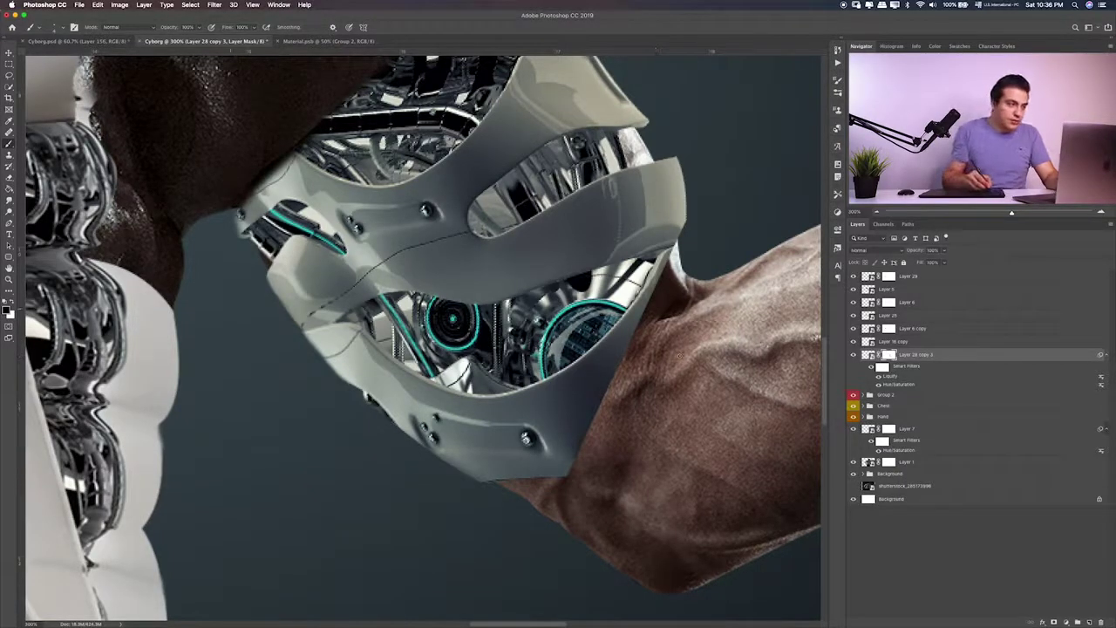
# Trace a curved path along the plate's right edge and forearm, then mask it with a larger brush
pyautogui.click(10, 222)
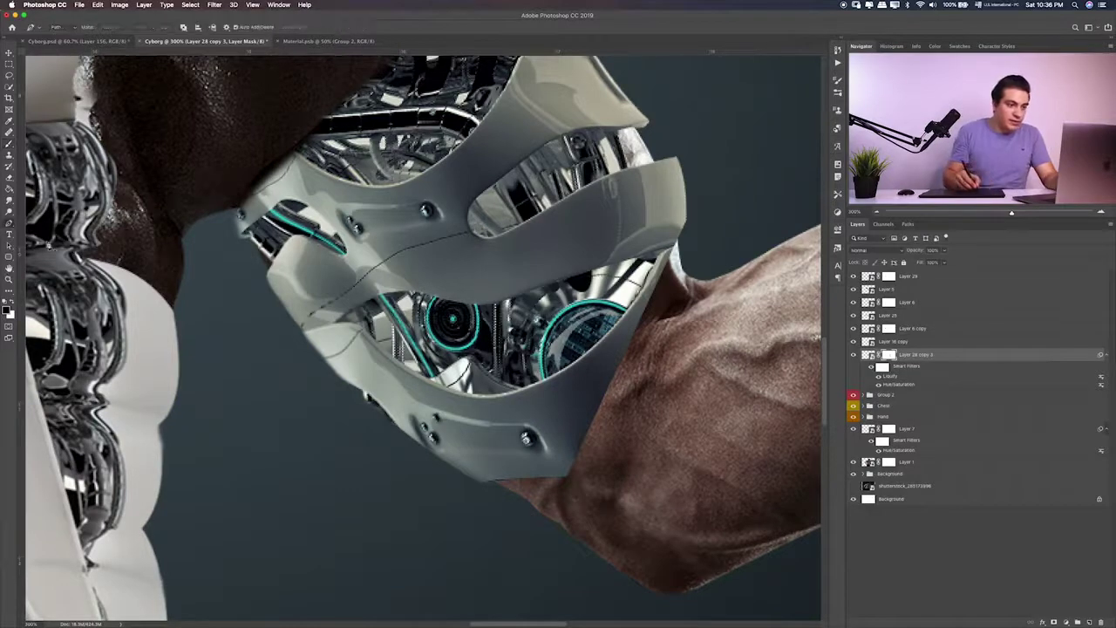
pyautogui.click(655, 317)
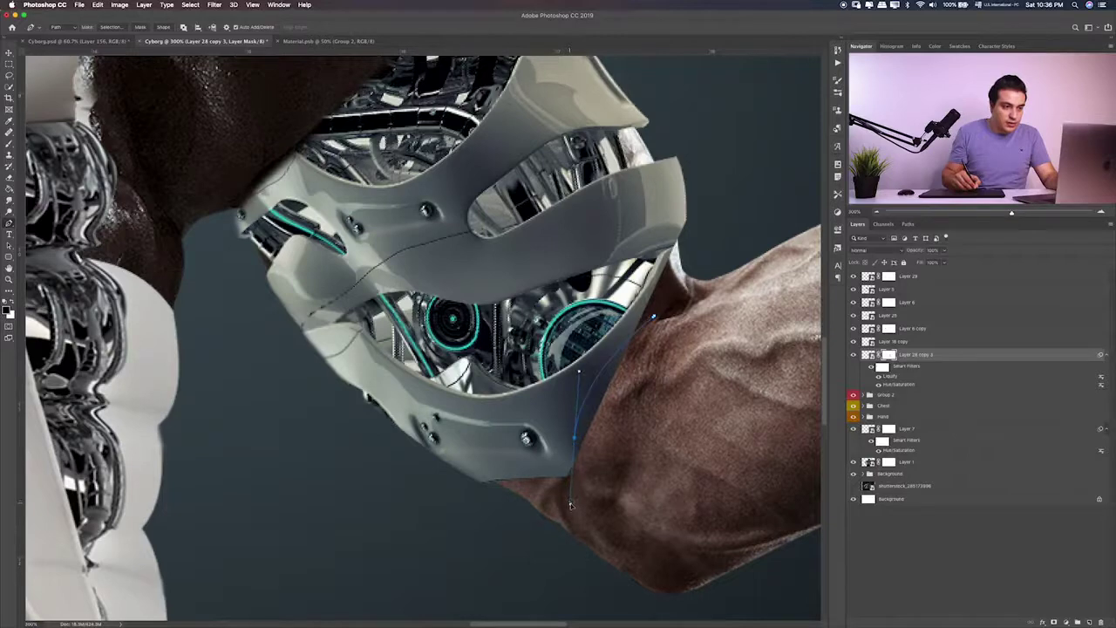
pyautogui.moveTo(576, 442); pyautogui.dragTo(570, 447)
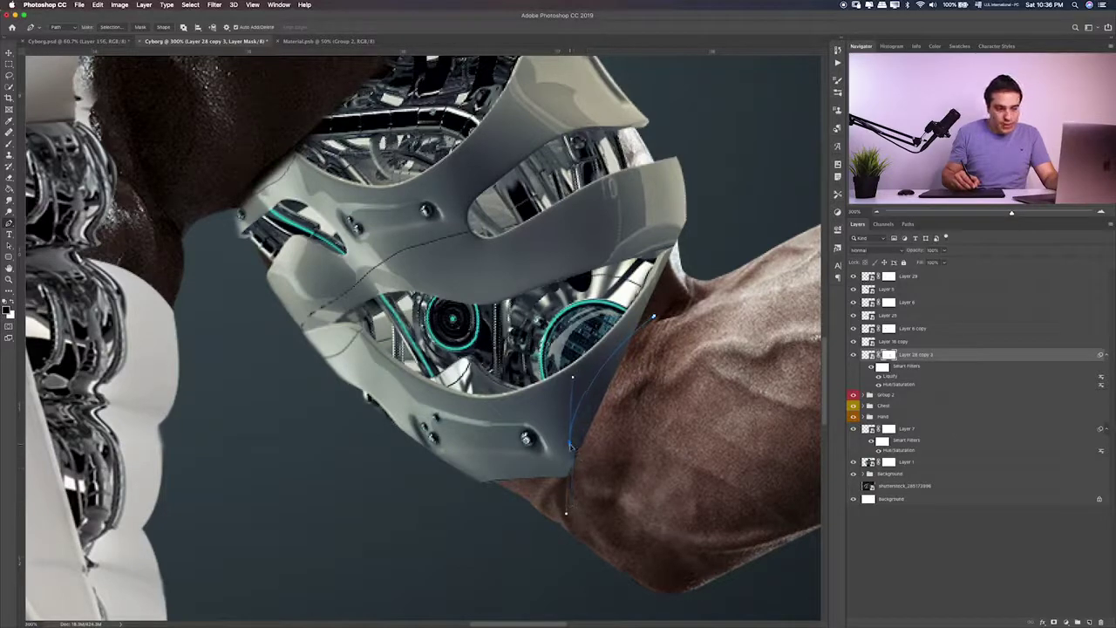
pyautogui.moveTo(636, 516); pyautogui.dragTo(663, 505)
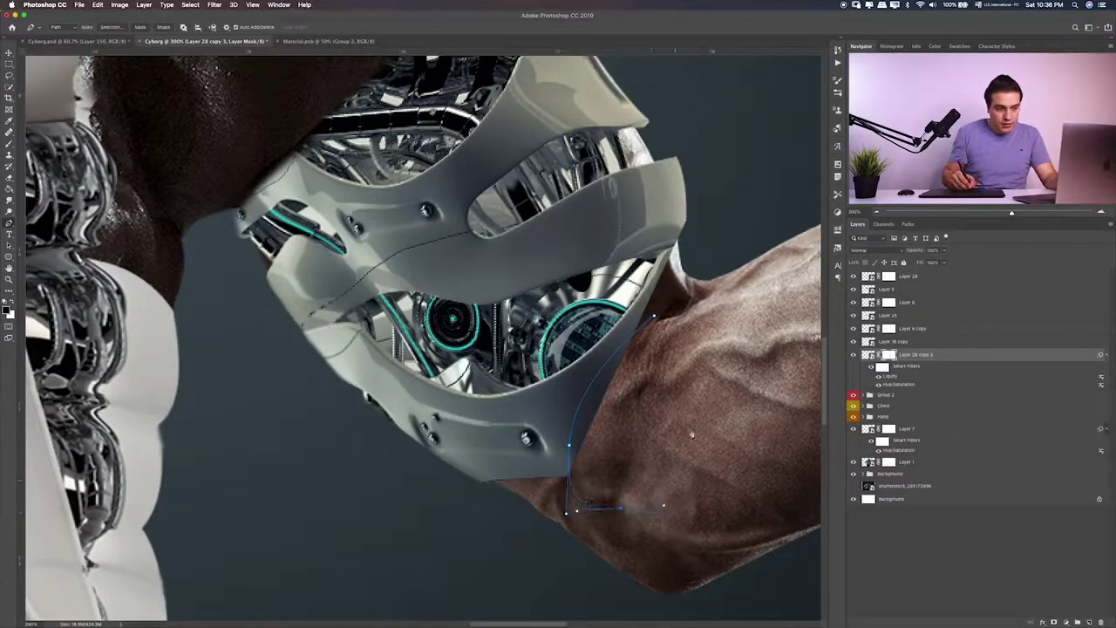
pyautogui.click(655, 317)
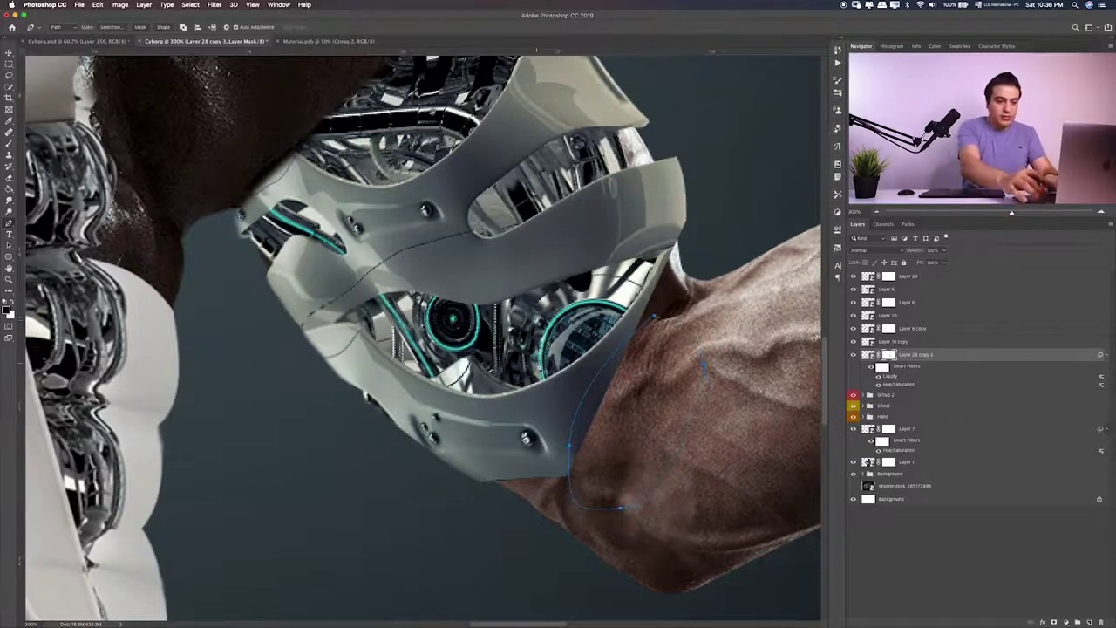
pyautogui.hotkey('ctrl', 'Return')
pyautogui.press('b')
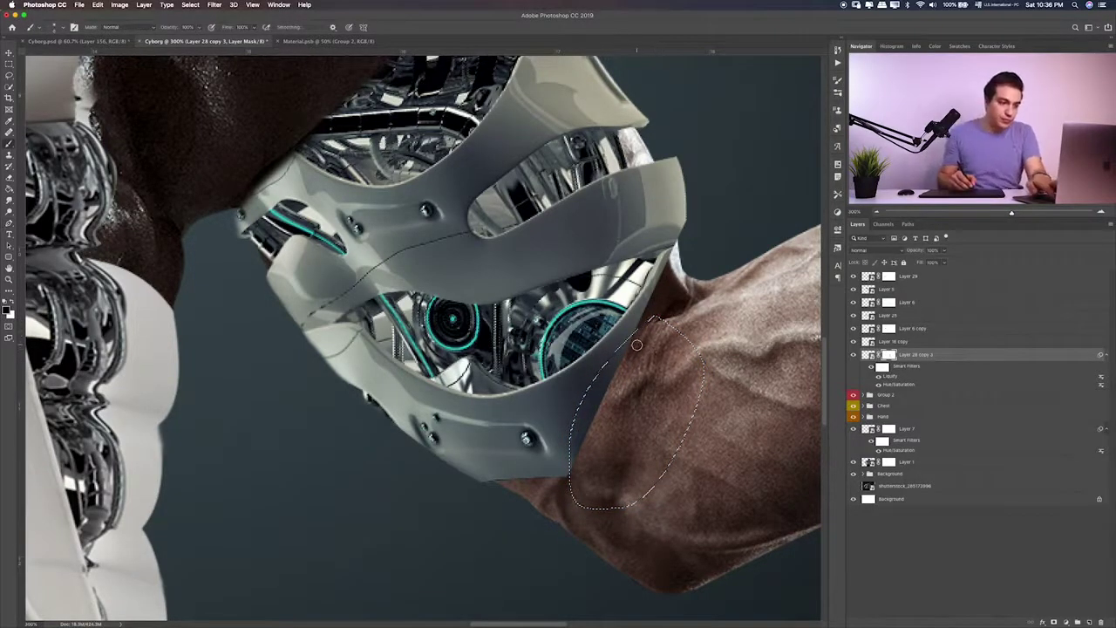
pyautogui.press(']')
pyautogui.press(']')
pyautogui.press(']')
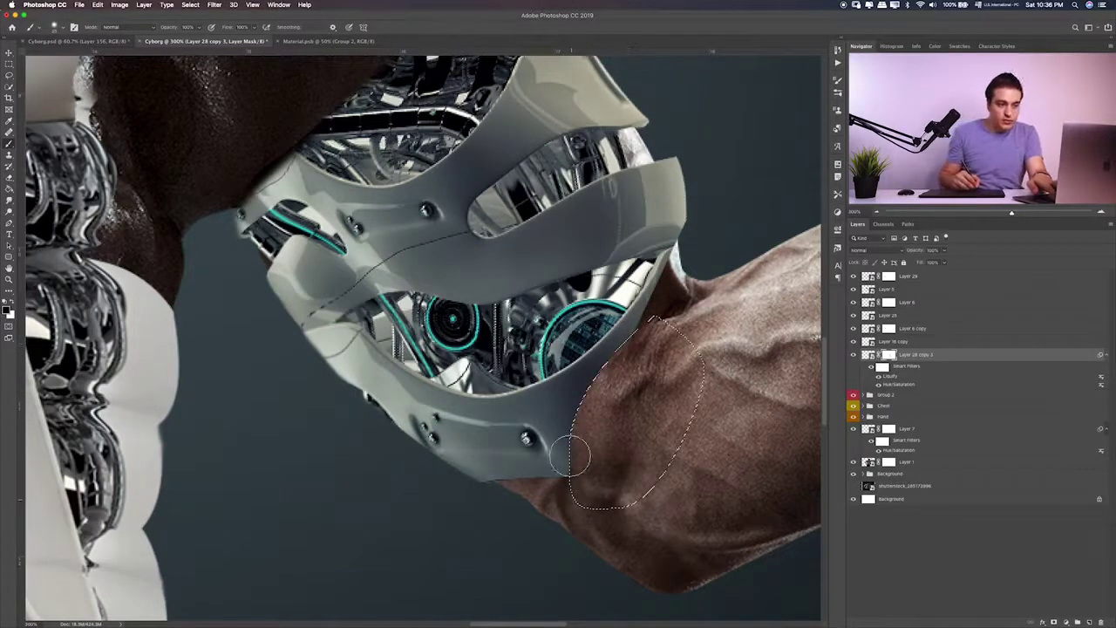
pyautogui.press('m')
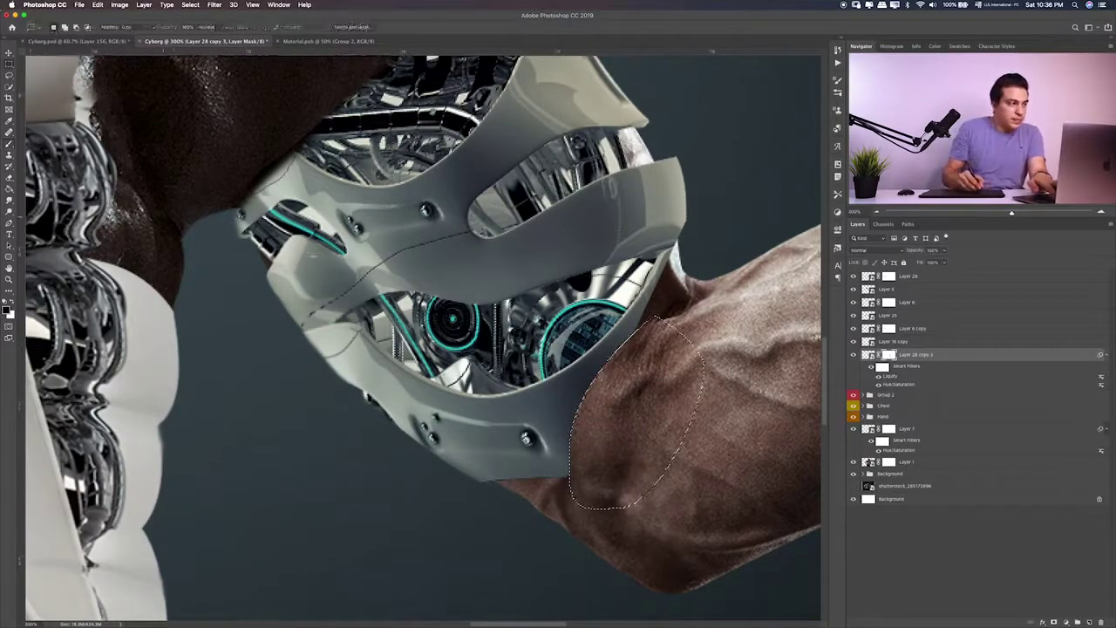
pyautogui.hotkey('ctrl', 'd')
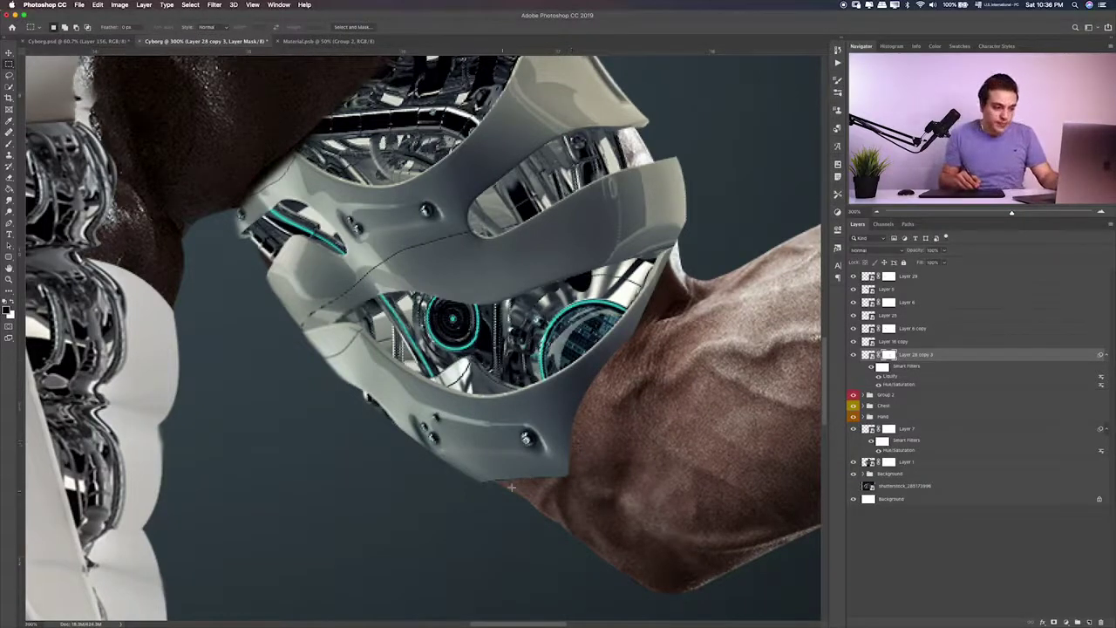
pyautogui.press('b')
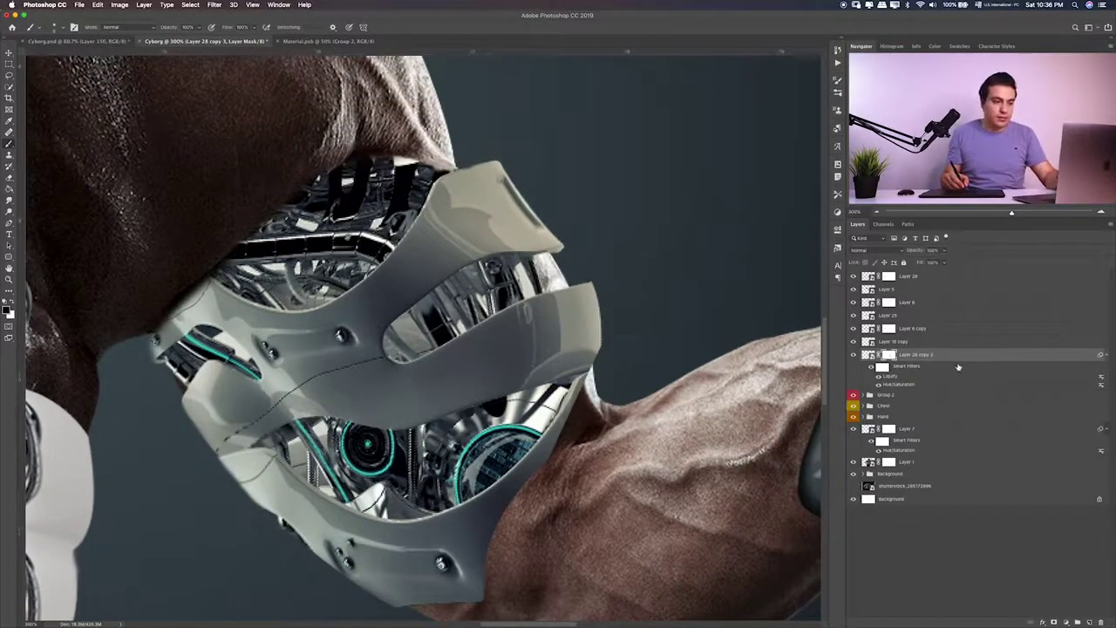
# Move Layer 28 copy 3 below Chest, group it, and name the group 'Hand'
pyautogui.moveTo(876, 419)
pyautogui.mouseDown()
pyautogui.moveTo(919, 409)
pyautogui.moveTo(921, 421)
pyautogui.mouseUp()
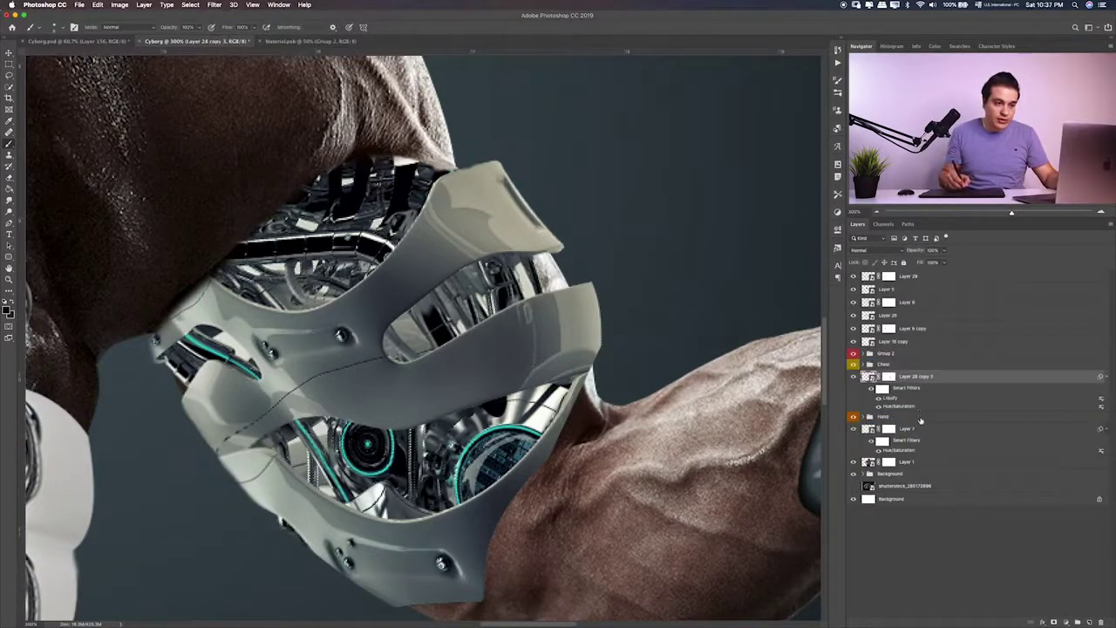
pyautogui.hotkey('ctrl', 'g')
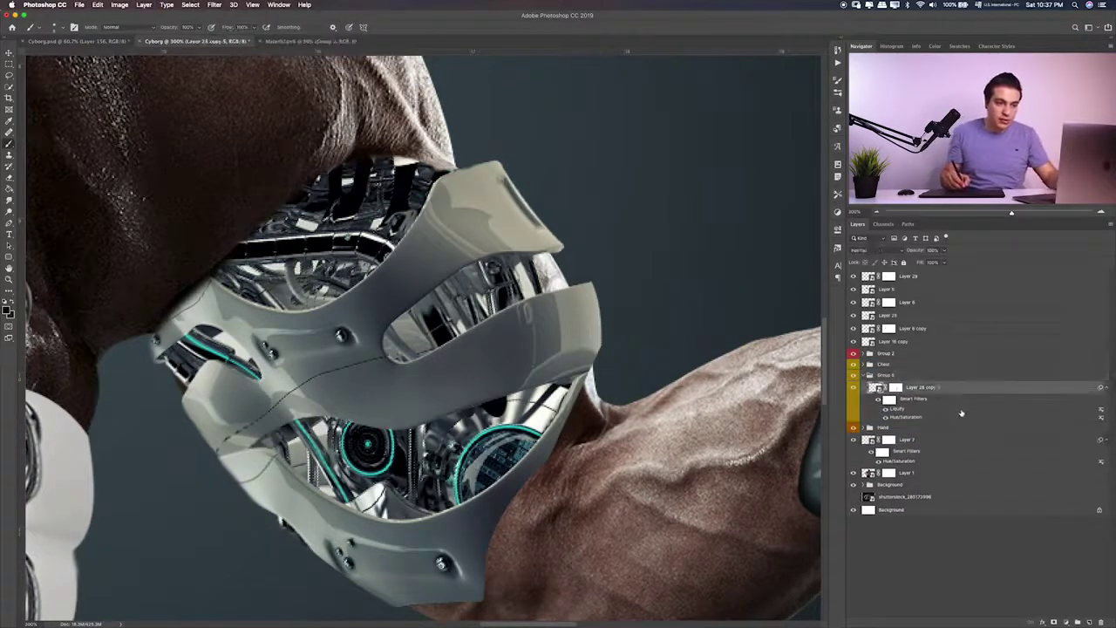
pyautogui.doubleClick(886, 375)
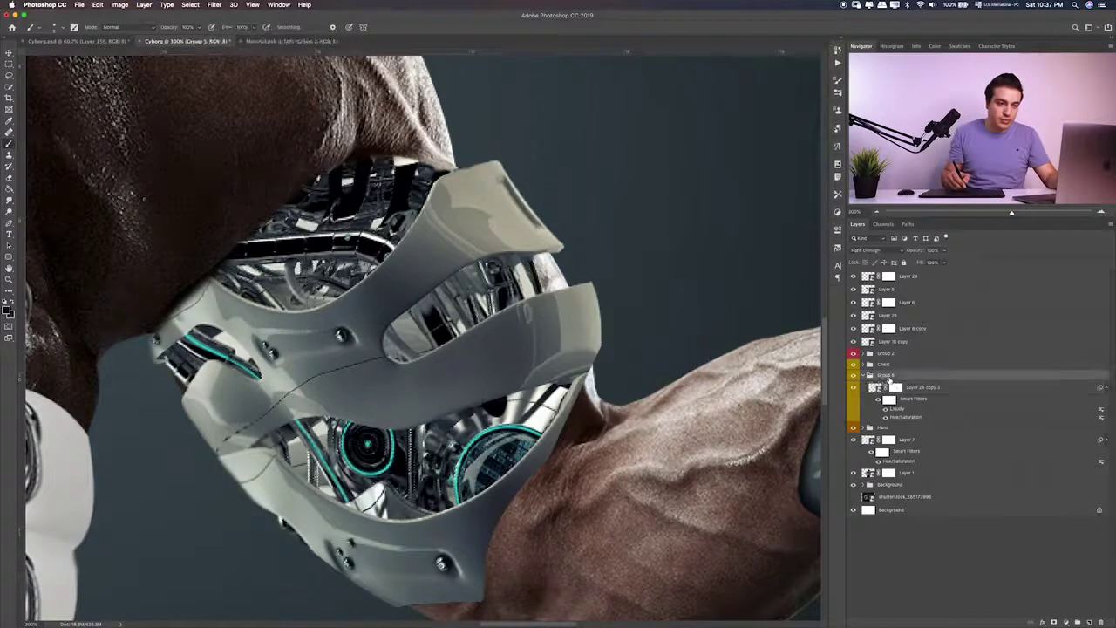
pyautogui.write('Hand')
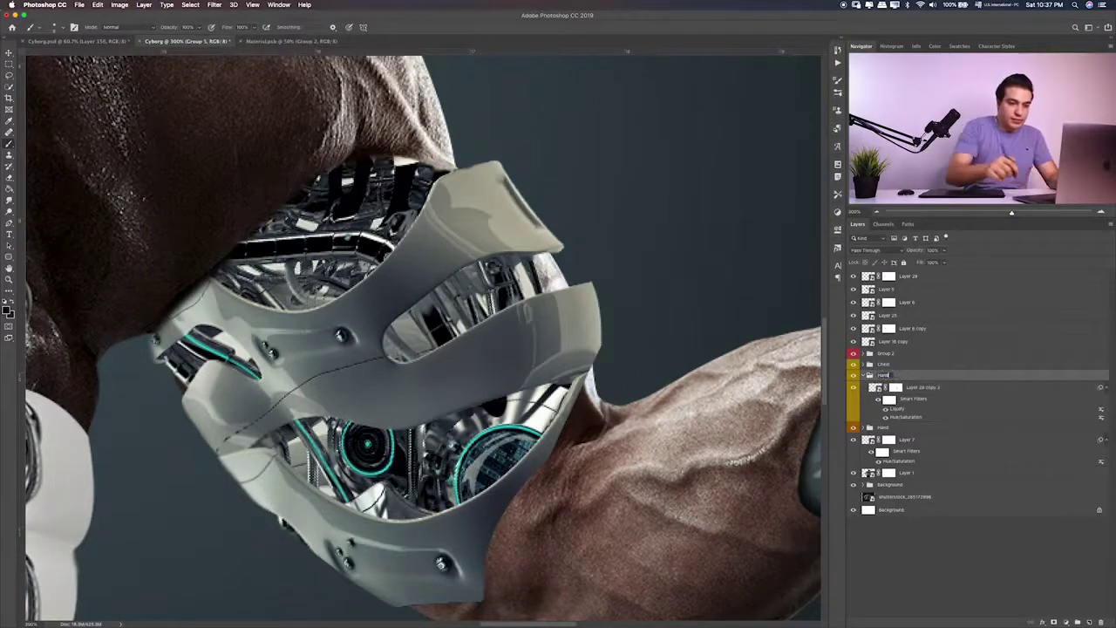
pyautogui.press('Return')
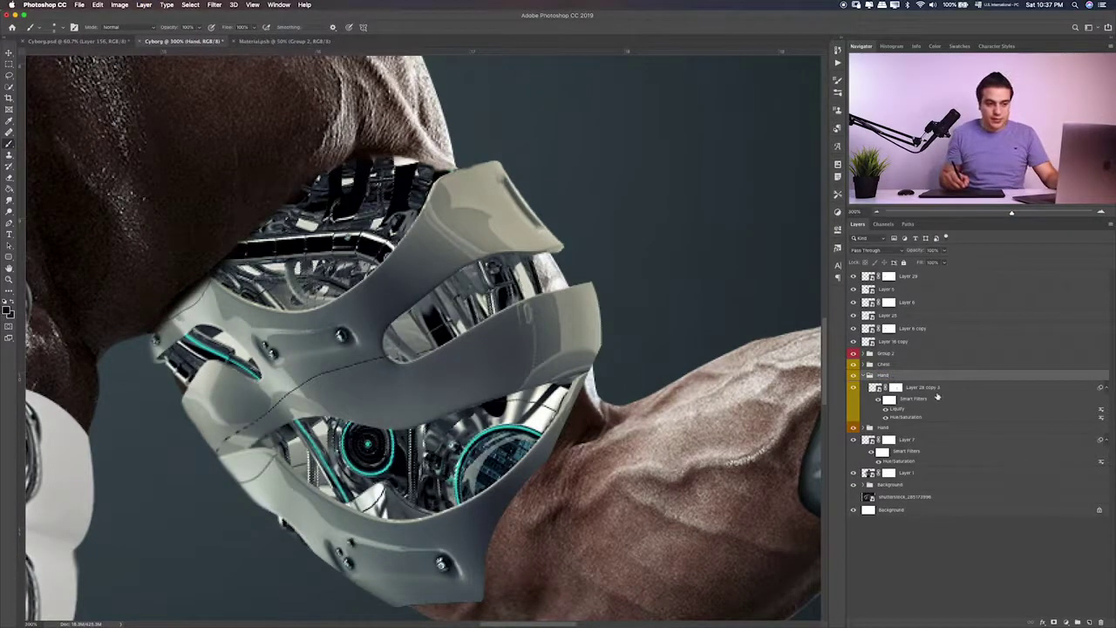
pyautogui.click(937, 393)
# Add a new layer and paint dark shadow strokes along the armour's left edge and rim
pyautogui.click(1087, 623)
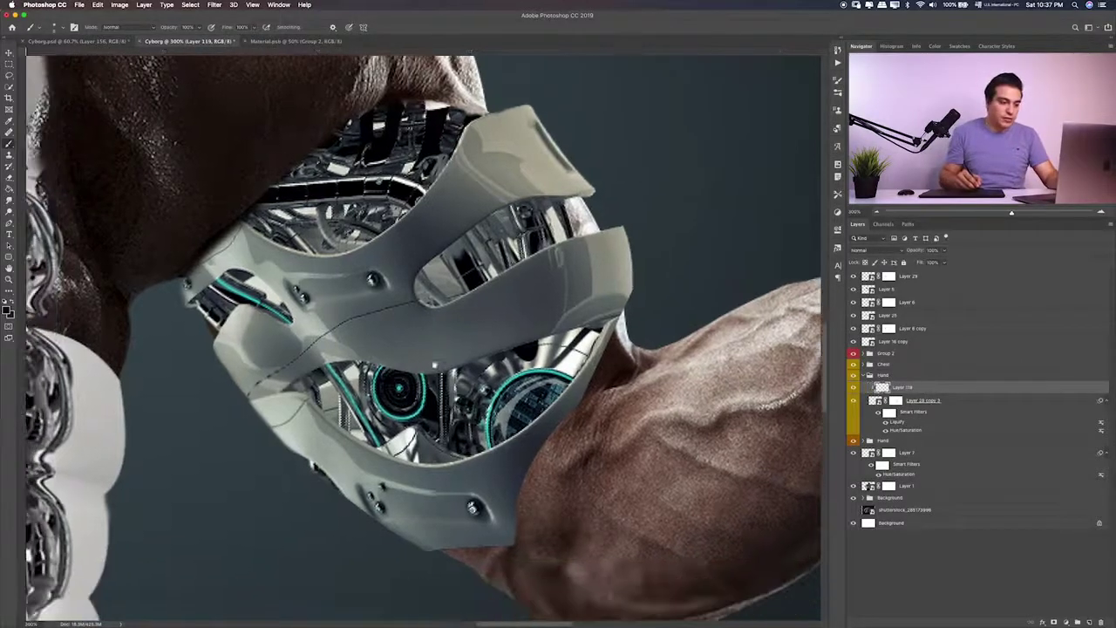
pyautogui.moveTo(372, 444); pyautogui.dragTo(410, 372)
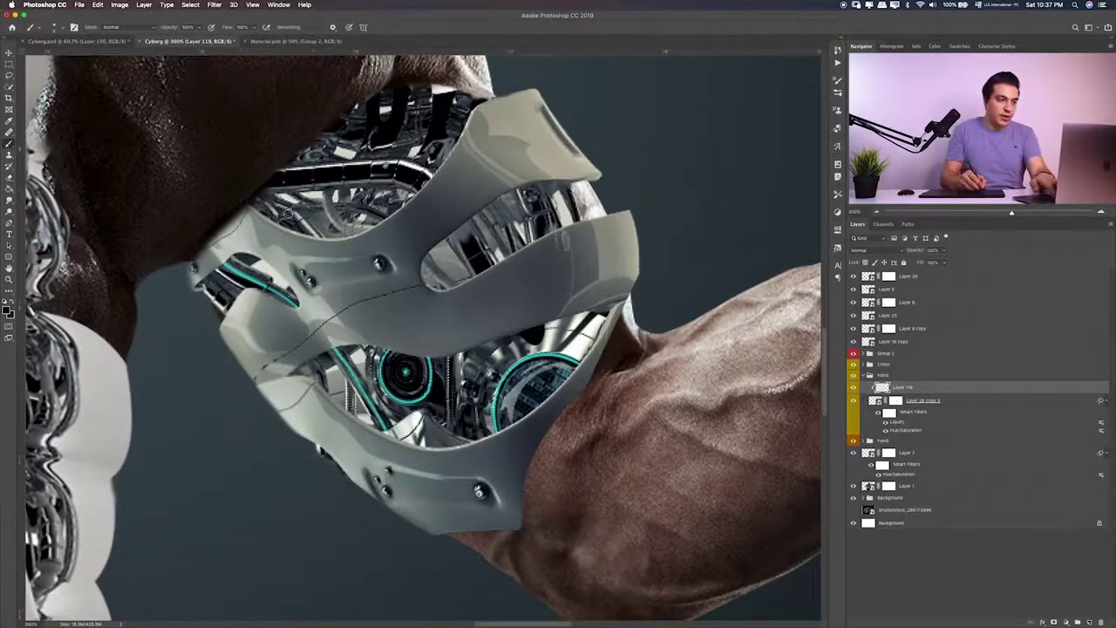
pyautogui.moveTo(196, 228); pyautogui.dragTo(284, 410)
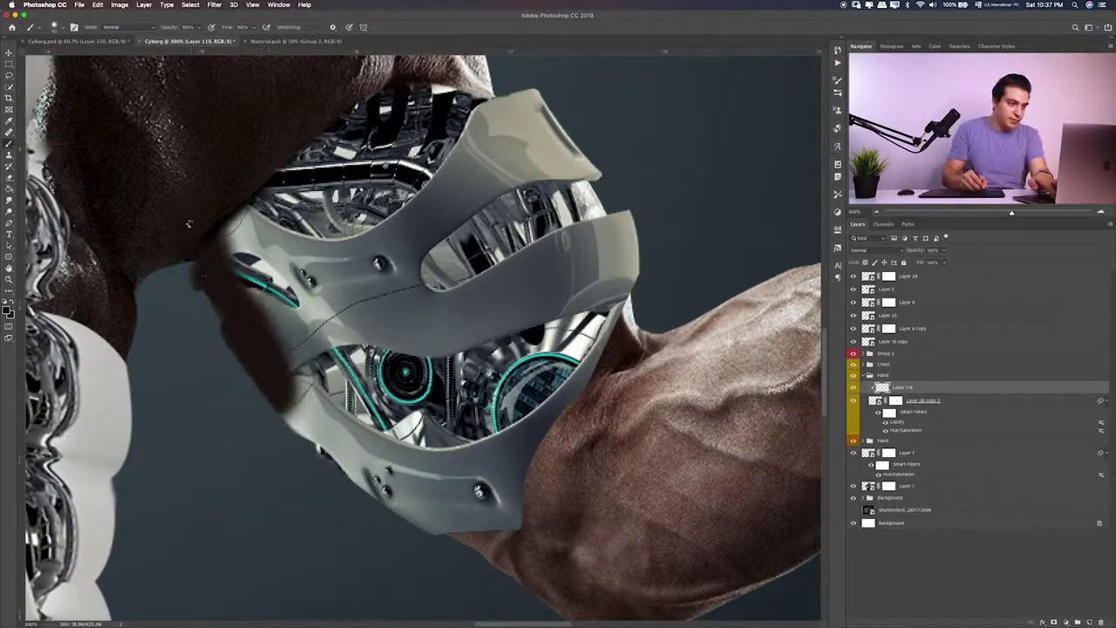
pyautogui.moveTo(219, 187)
pyautogui.mouseDown()
pyautogui.moveTo(299, 397)
pyautogui.moveTo(262, 235)
pyautogui.mouseUp()
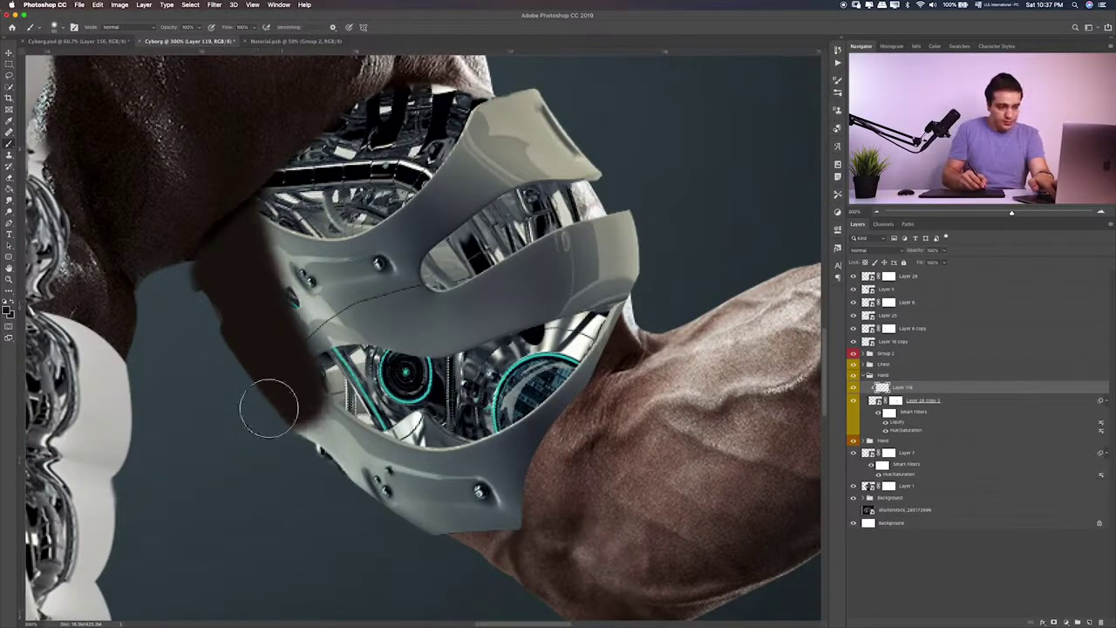
pyautogui.moveTo(224, 169)
pyautogui.mouseDown()
pyautogui.moveTo(309, 439)
pyautogui.moveTo(414, 513)
pyautogui.moveTo(332, 371)
pyautogui.mouseUp()
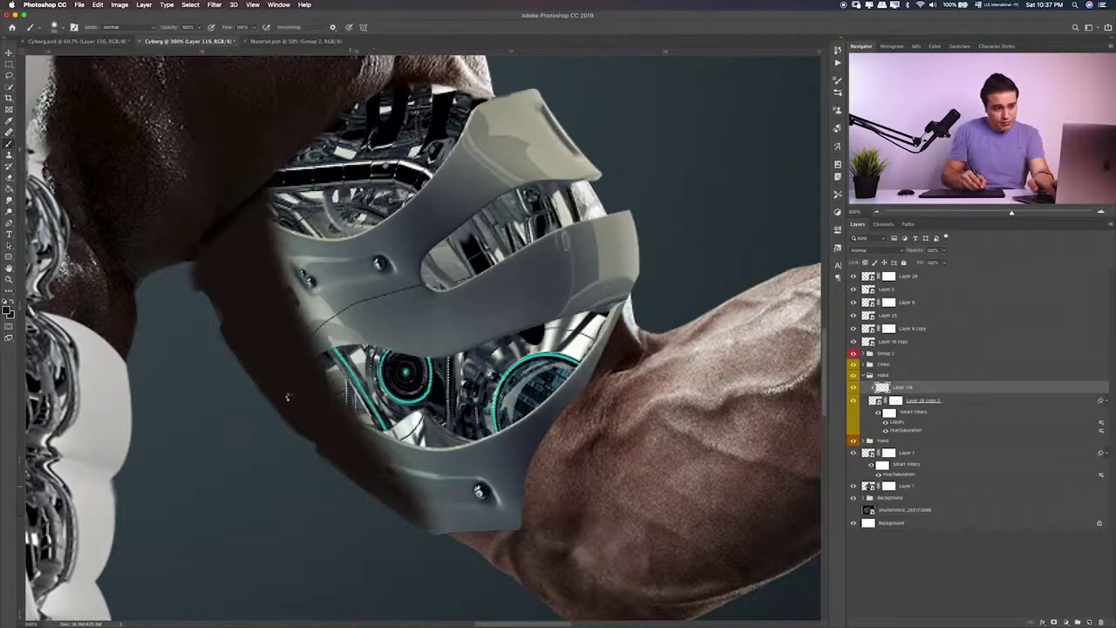
pyautogui.moveTo(189, 219)
pyautogui.mouseDown()
pyautogui.moveTo(256, 262)
pyautogui.moveTo(398, 498)
pyautogui.moveTo(492, 524)
pyautogui.moveTo(528, 553)
pyautogui.moveTo(523, 520)
pyautogui.mouseUp()
# Cycle the shadow layer's blend modes with Shift+plus, trying Hard Light and Overlay
pyautogui.press('v')
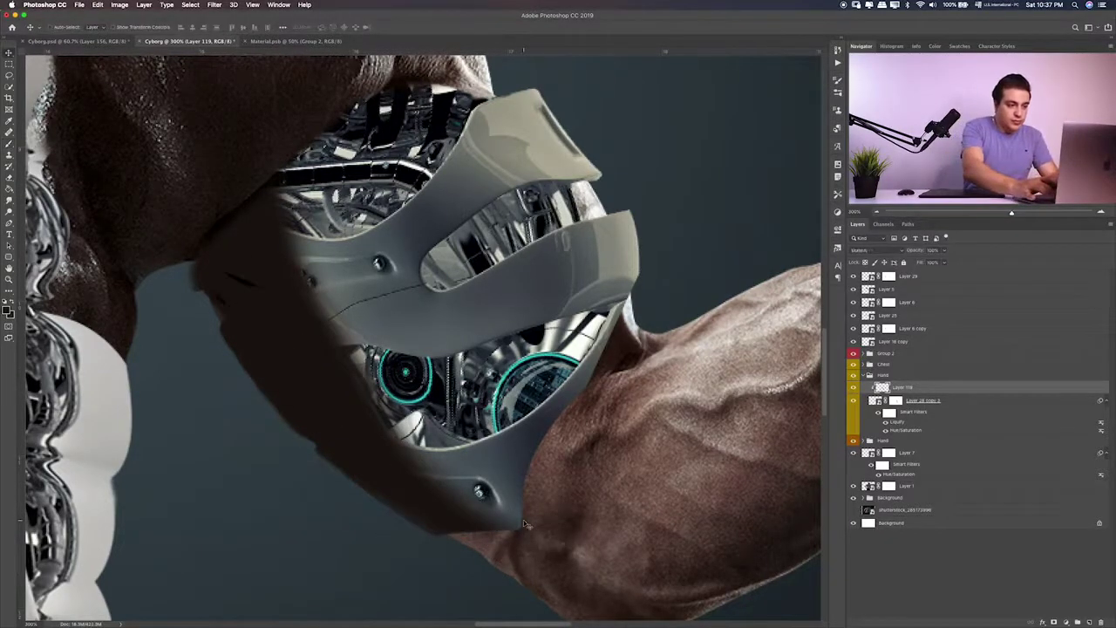
pyautogui.hotkey('shift', '=')
pyautogui.hotkey('shift', '=')
pyautogui.hotkey('shift', '=')
pyautogui.hotkey('shift', '=')
pyautogui.hotkey('shift', '=')
pyautogui.hotkey('shift', '=')
pyautogui.hotkey('shift', '=')
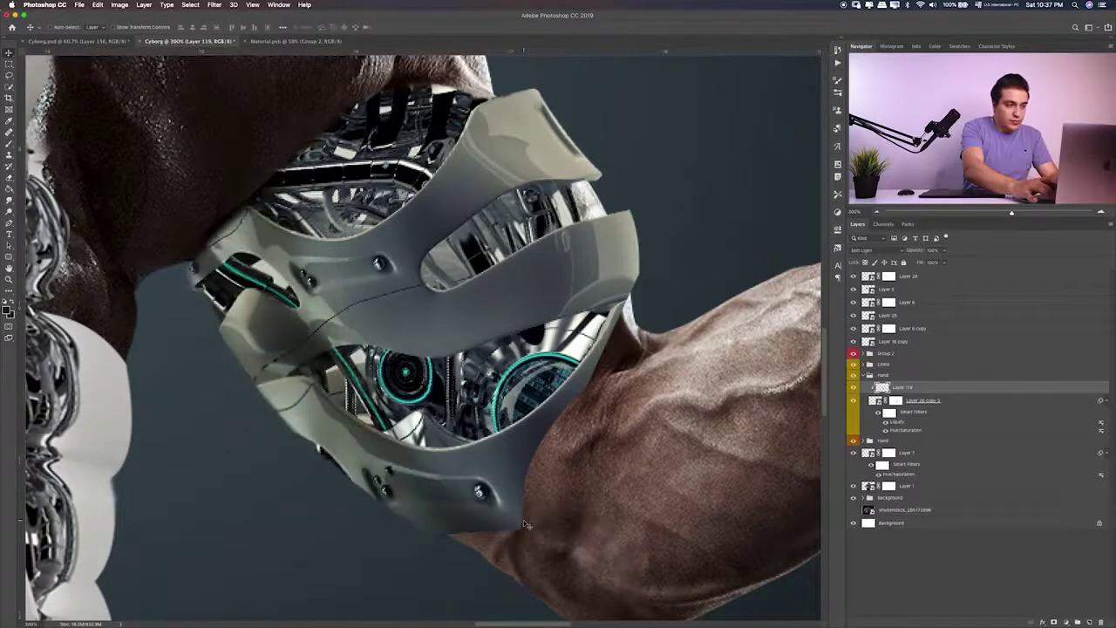
pyautogui.hotkey('shift', '=')
pyautogui.hotkey('shift', '=')
pyautogui.hotkey('shift', '=')
pyautogui.hotkey('shift', '=')
pyautogui.hotkey('shift', '=')
pyautogui.hotkey('shift', '=')
pyautogui.hotkey('shift', '=')
pyautogui.hotkey('shift', '=')
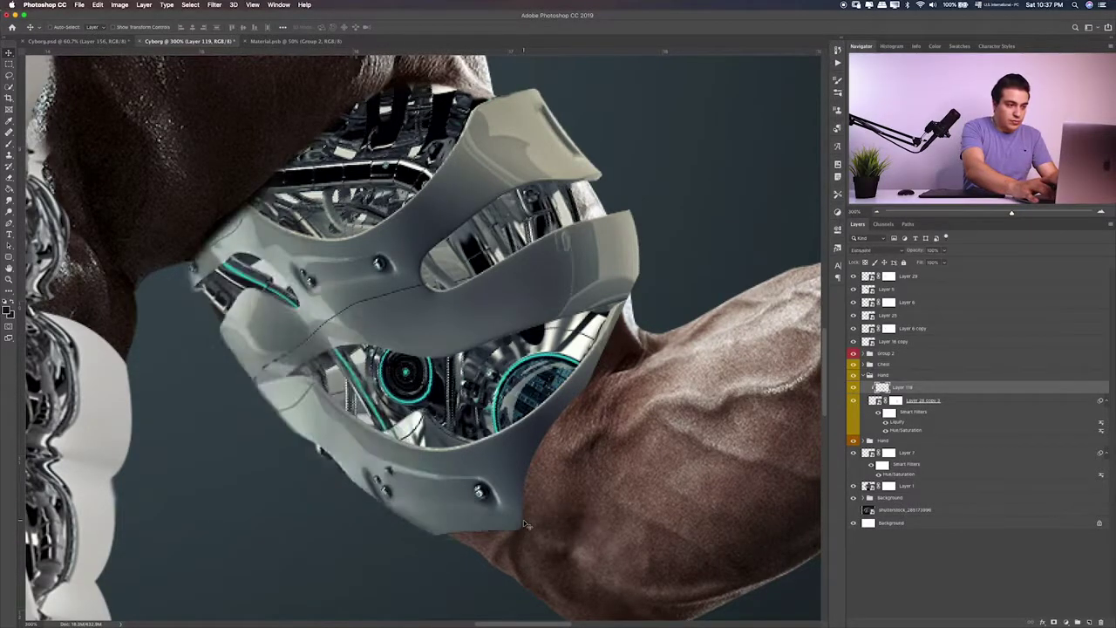
pyautogui.hotkey('shift', '=')
pyautogui.hotkey('shift', '=')
pyautogui.hotkey('shift', '=')
pyautogui.hotkey('shift', '=')
pyautogui.hotkey('shift', '=')
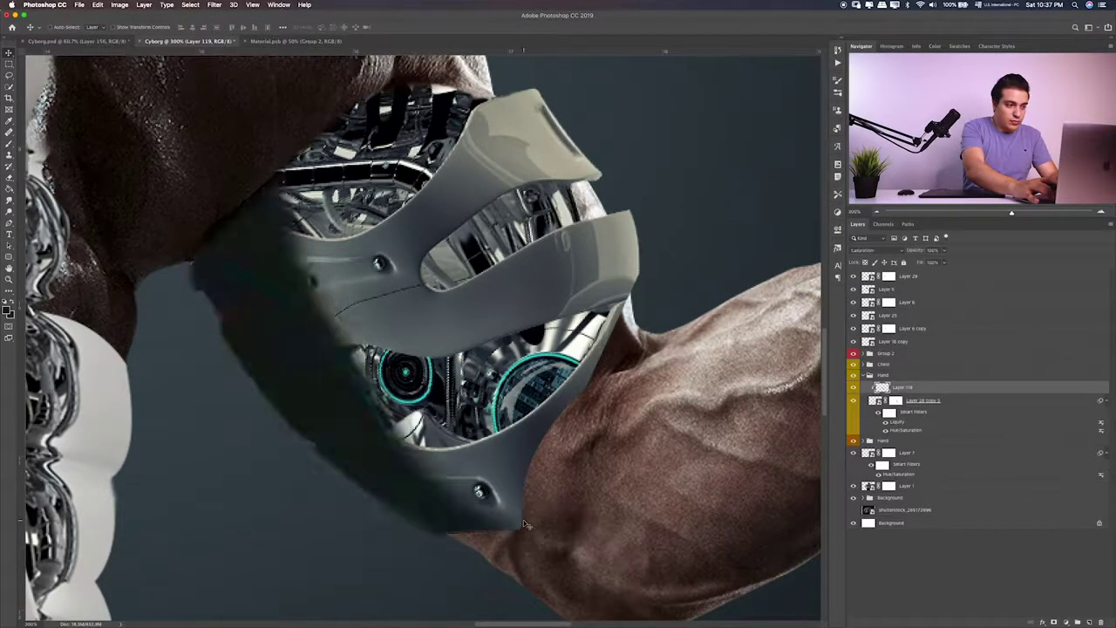
pyautogui.hotkey('shift', '=')
pyautogui.hotkey('shift', '=')
pyautogui.hotkey('shift', '=')
pyautogui.hotkey('shift', '=')
pyautogui.hotkey('shift', '=')
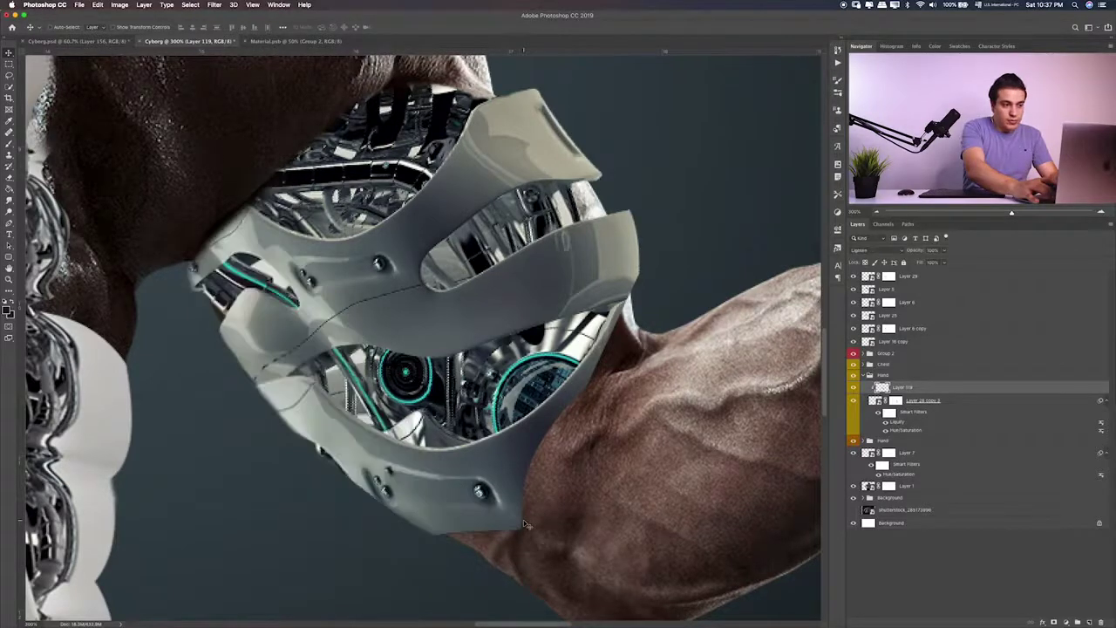
pyautogui.hotkey('shift', '=')
pyautogui.hotkey('shift', '=')
pyautogui.hotkey('shift', '=')
pyautogui.hotkey('shift', '=')
pyautogui.hotkey('shift', '=')
pyautogui.hotkey('shift', '-')
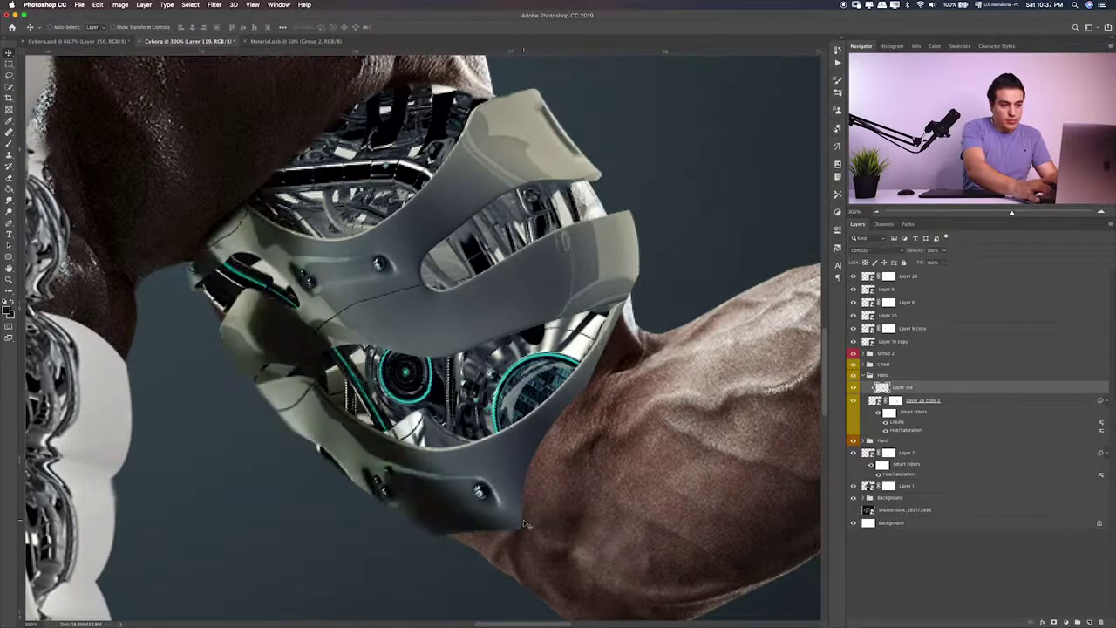
# Try Soft Light, then erase to lighten the heavy shading over the lower armour band
pyautogui.press('e')
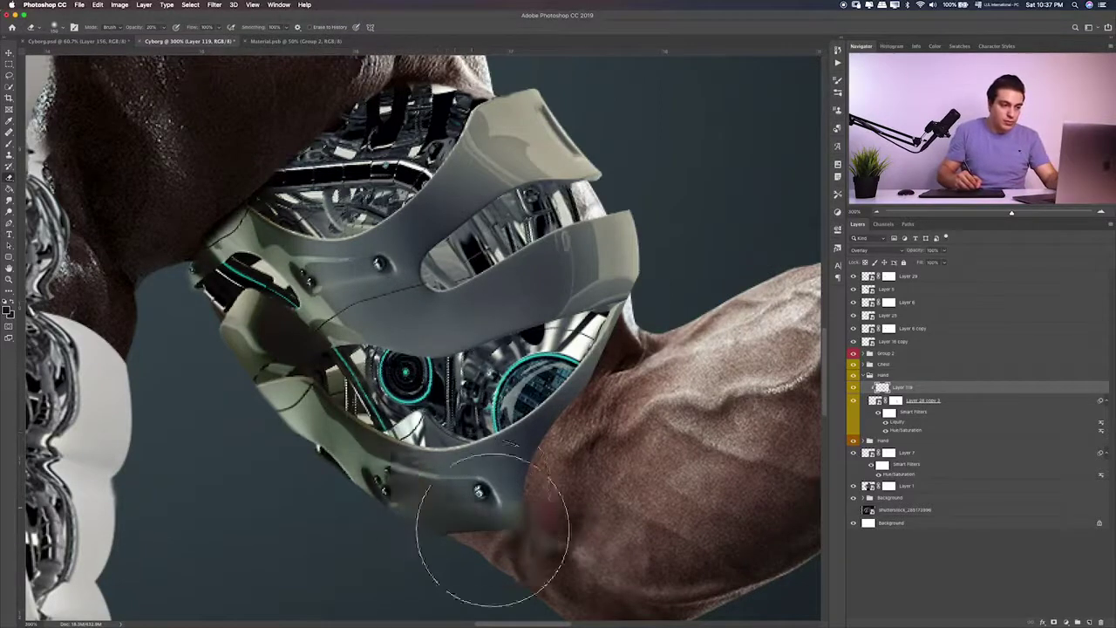
pyautogui.press('v')
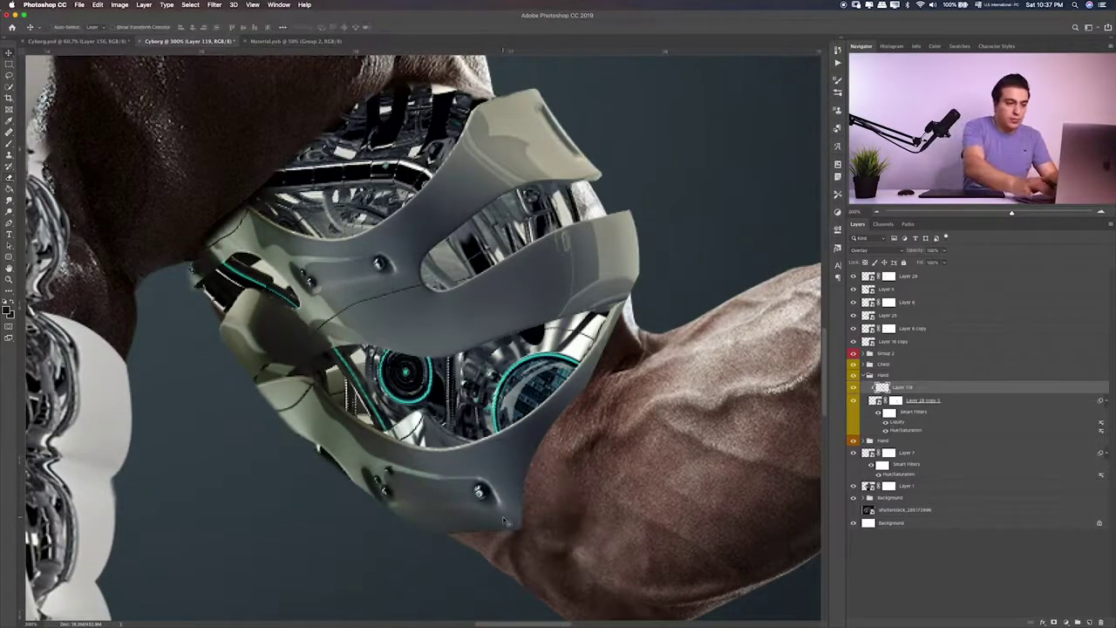
pyautogui.hotkey('shift', '=')
pyautogui.hotkey('shift', '=')
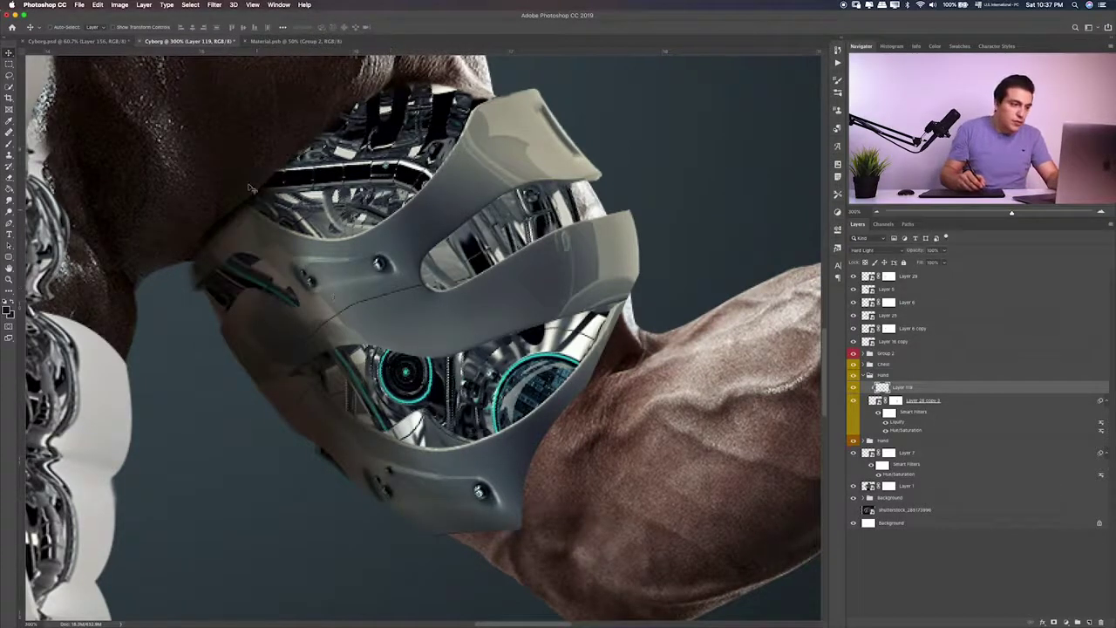
pyautogui.press('e')
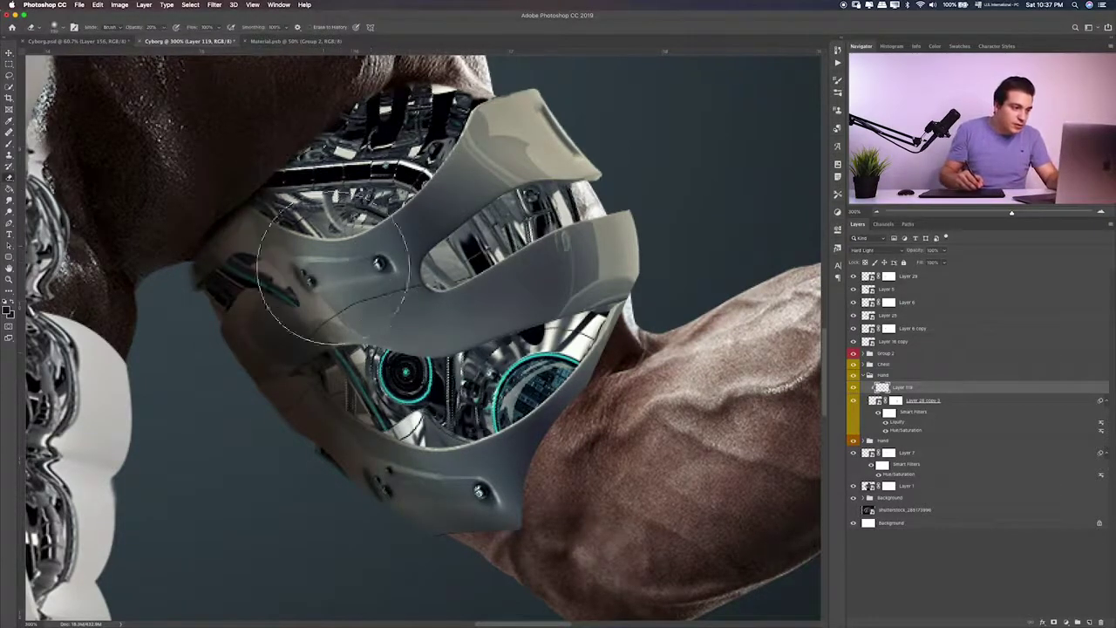
pyautogui.moveTo(294, 287)
pyautogui.mouseDown()
pyautogui.moveTo(361, 394)
pyautogui.moveTo(398, 499)
pyautogui.mouseUp()
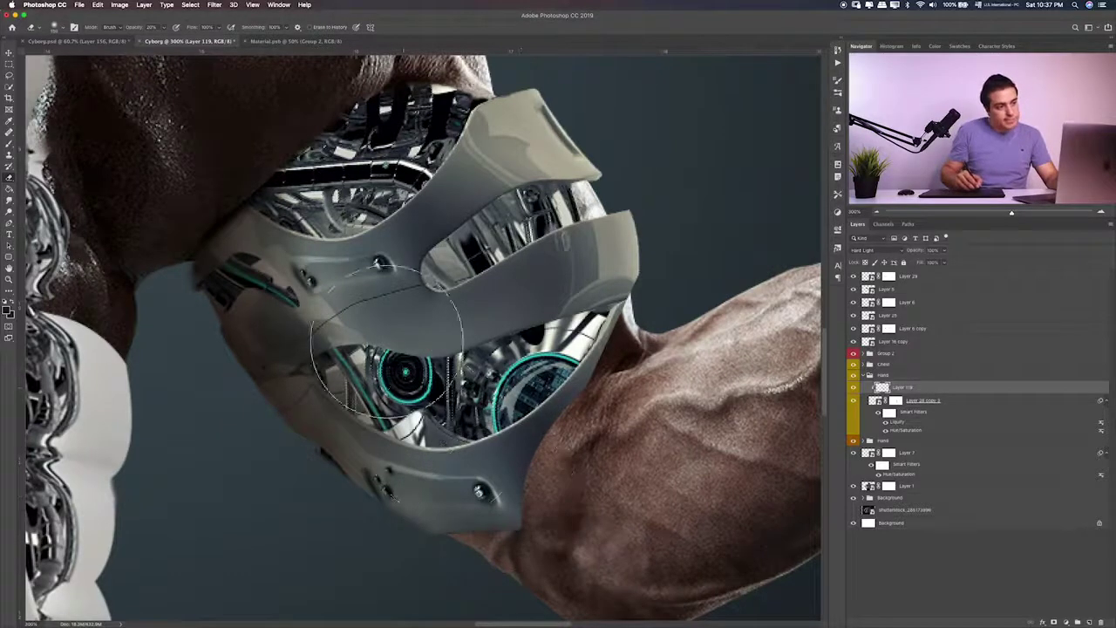
pyautogui.moveTo(585, 253)
pyautogui.mouseDown()
pyautogui.moveTo(436, 349)
pyautogui.moveTo(440, 362)
pyautogui.mouseUp()
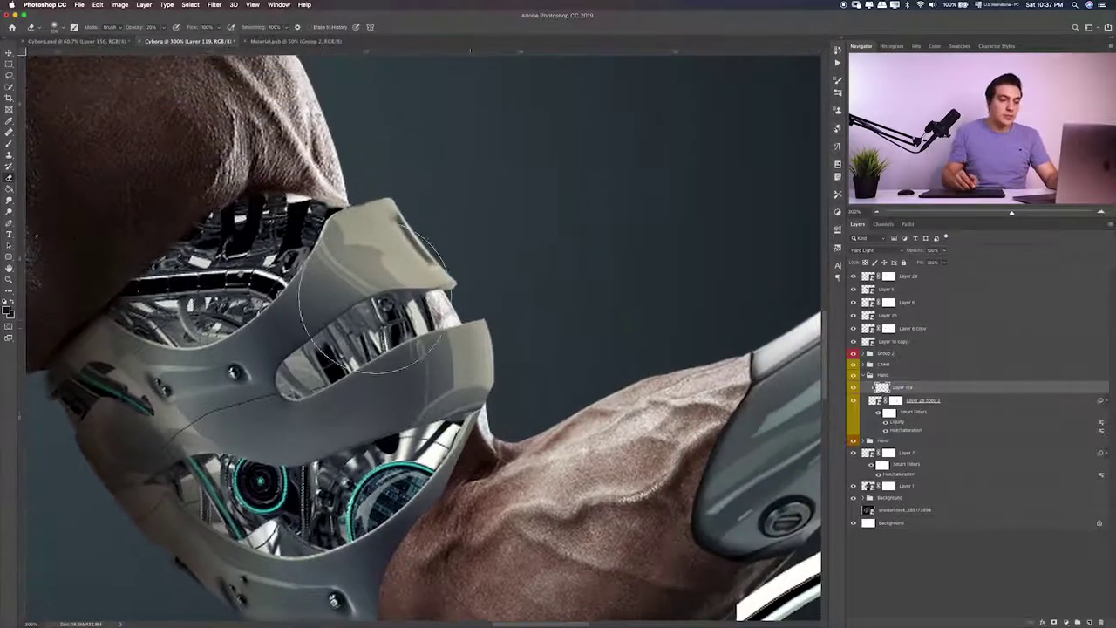
pyautogui.click(993, 405)
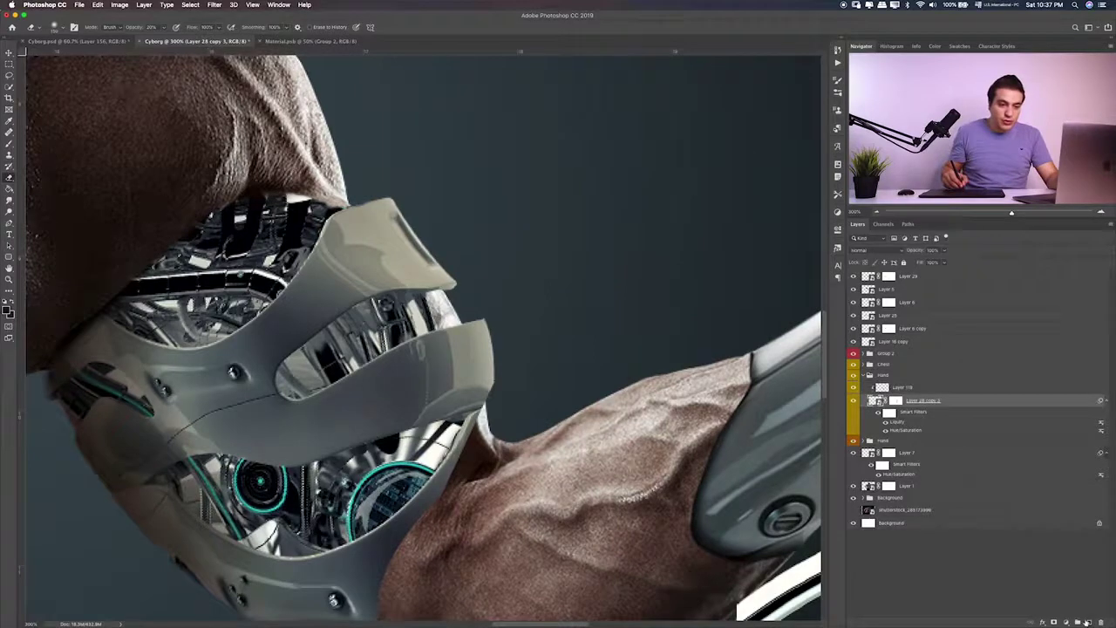
# Add a new layer and fade Layer 28 copy 3 to about 35% opacity
pyautogui.click(1086, 621)
pyautogui.press('b')
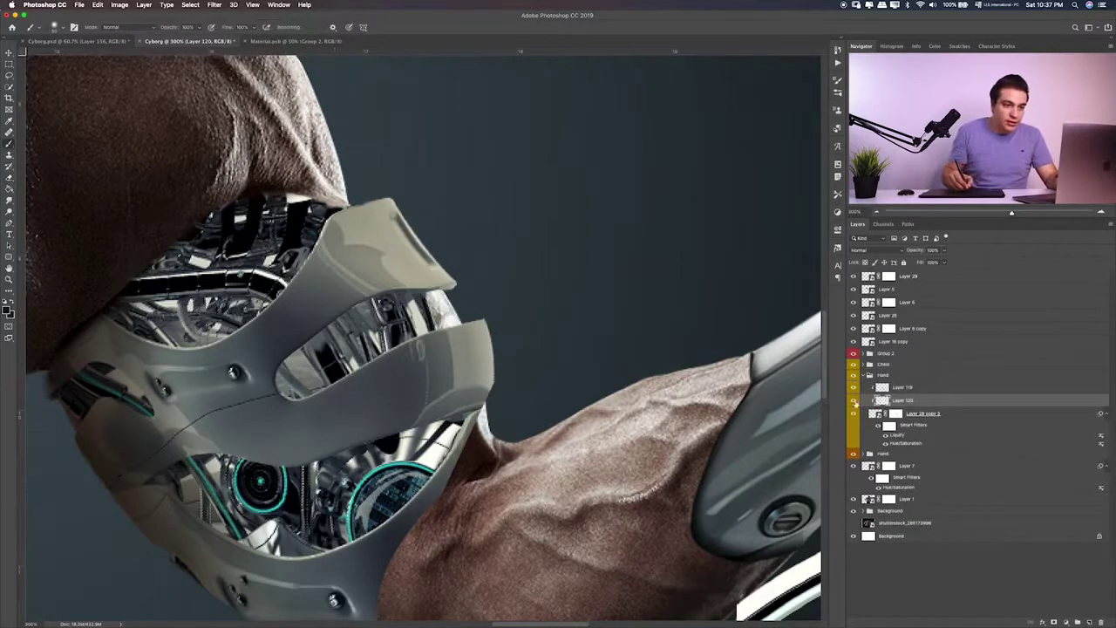
pyautogui.click(854, 414)
pyautogui.click(854, 413)
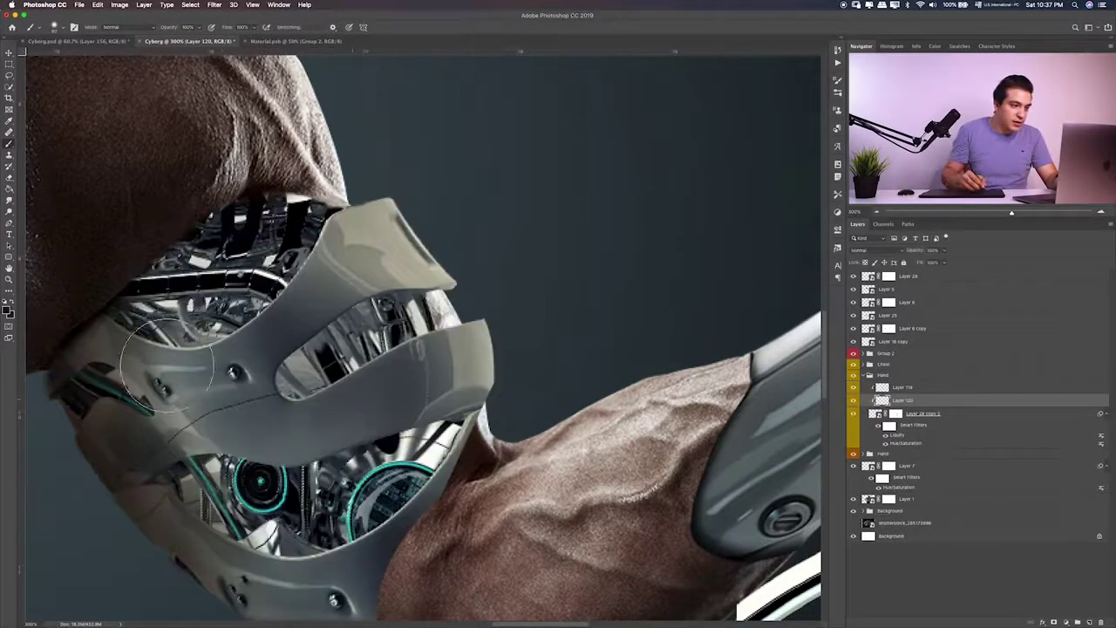
pyautogui.click(878, 415)
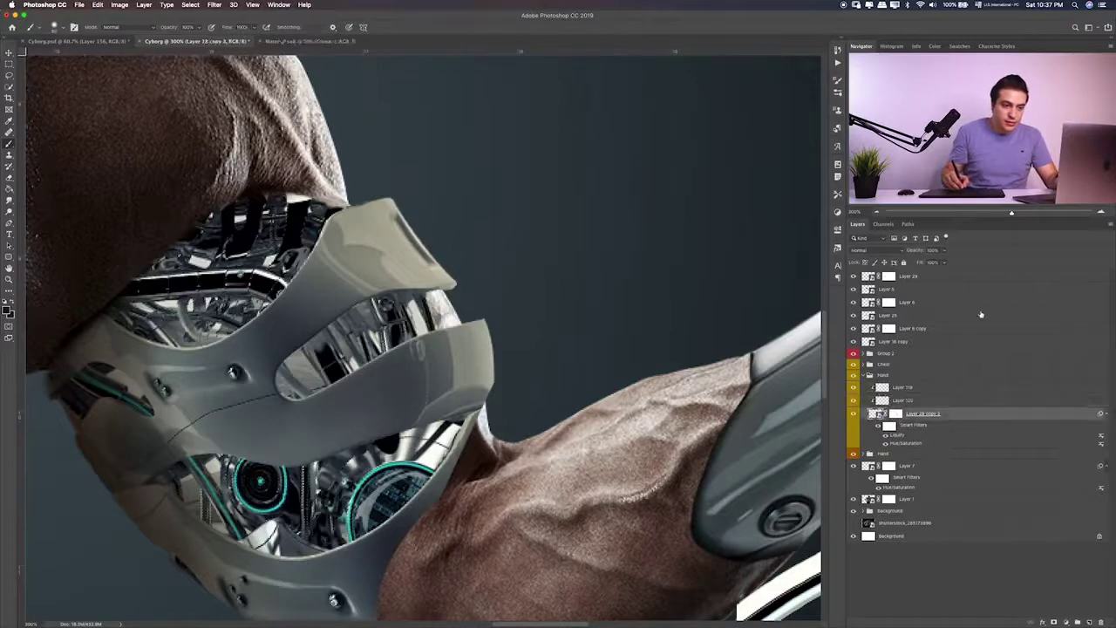
pyautogui.moveTo(943, 253); pyautogui.dragTo(908, 262)
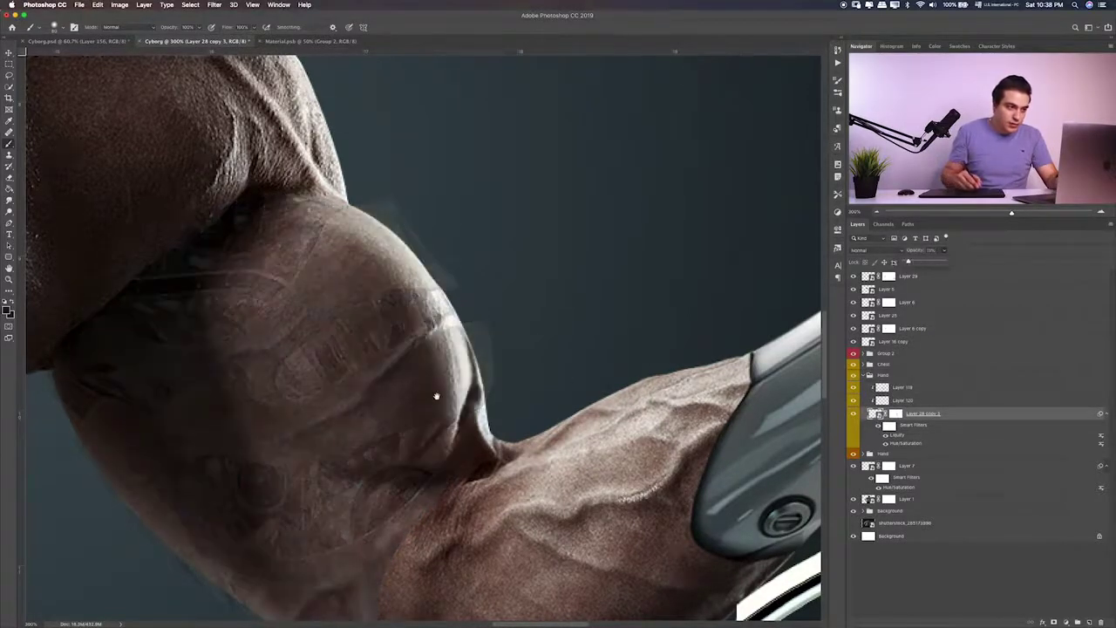
# Select the new Layer 120 and enlarge the brush for shading along the bicep
pyautogui.moveTo(436, 396); pyautogui.dragTo(536, 294)
pyautogui.click(896, 388)
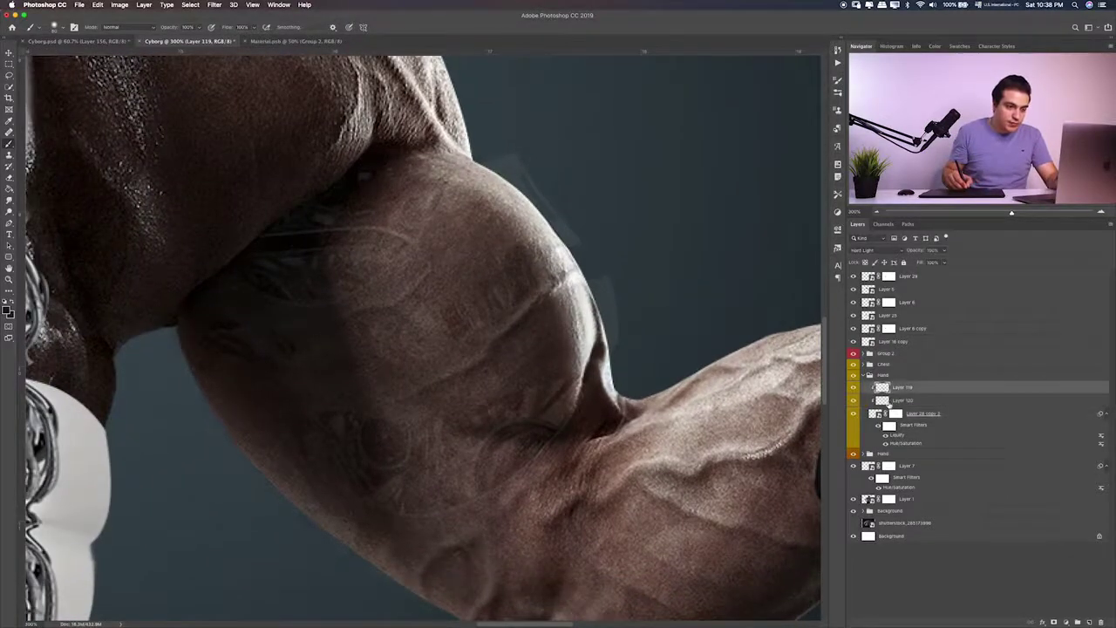
pyautogui.click(895, 400)
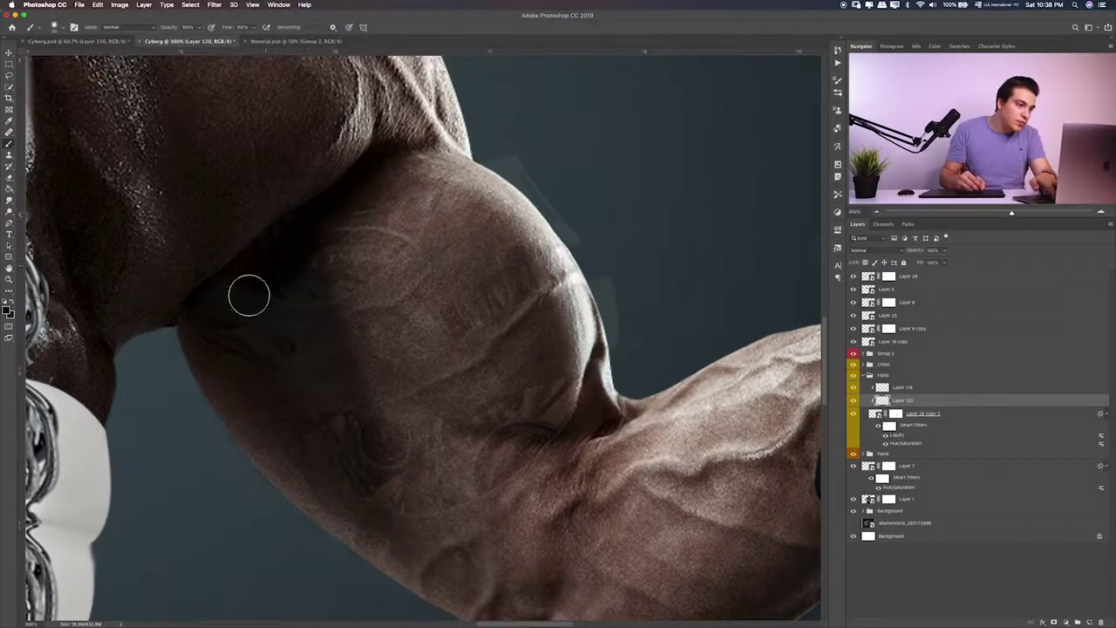
pyautogui.press(']')
pyautogui.press(']')
pyautogui.press(']')
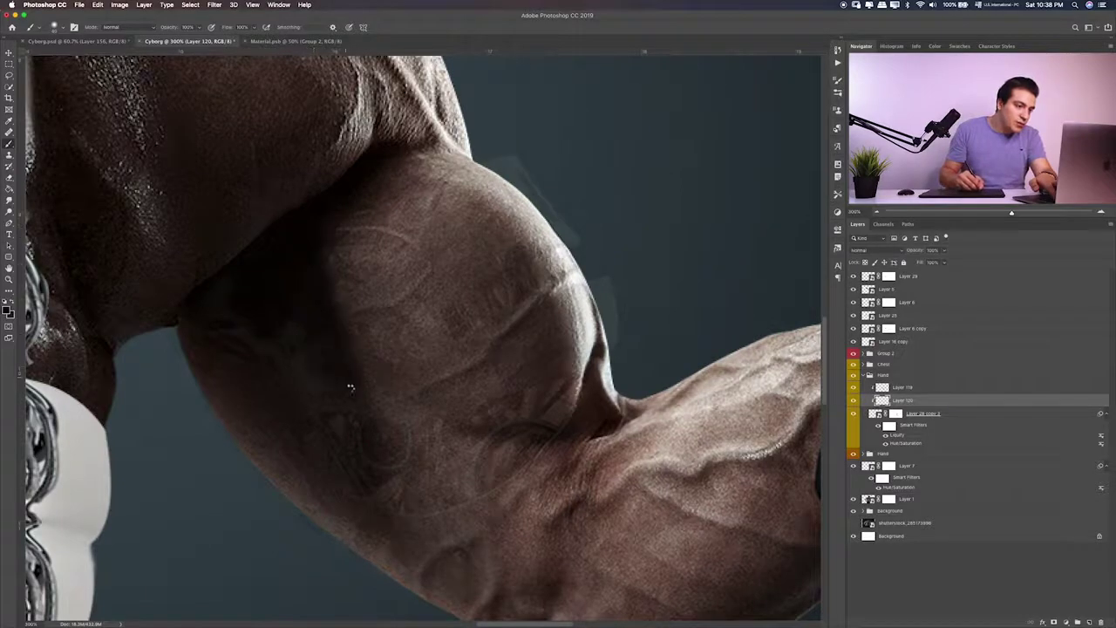
pyautogui.press(']')
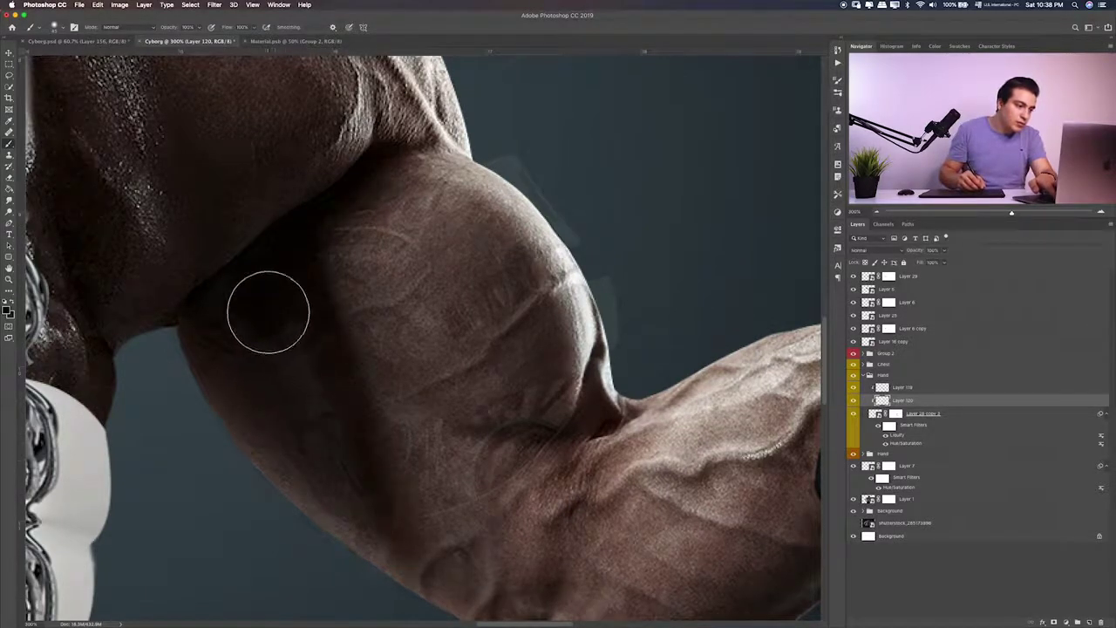
pyautogui.press(']')
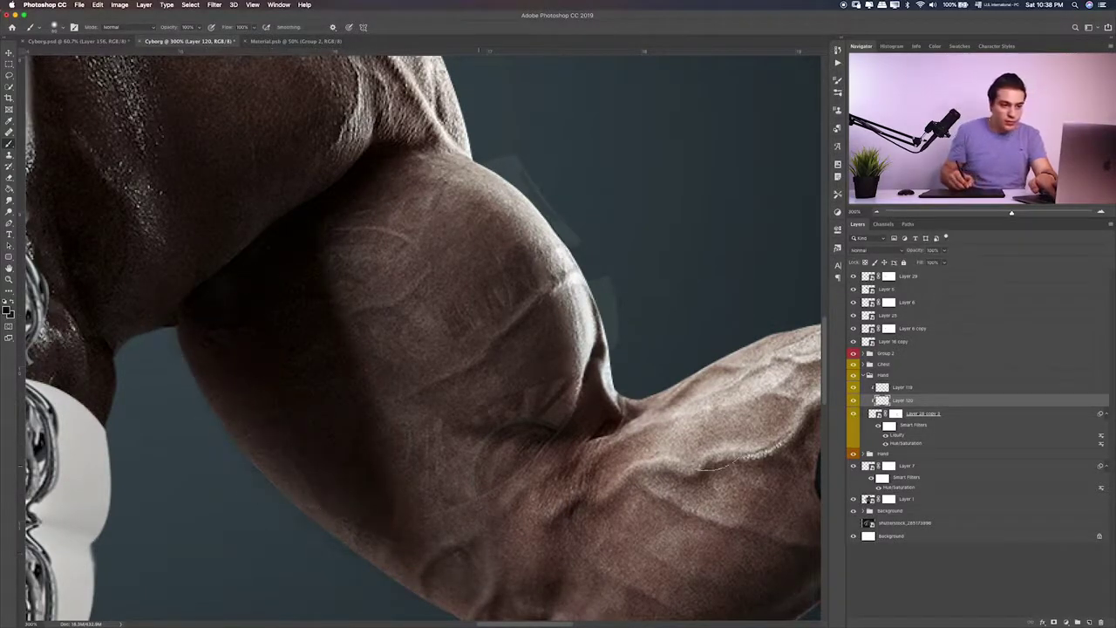
pyautogui.moveTo(876, 413); pyautogui.dragTo(897, 388)
# Restore Layer 28 copy 3 to full visibility and set Layer 120 to Soft Light
pyautogui.click(945, 263)
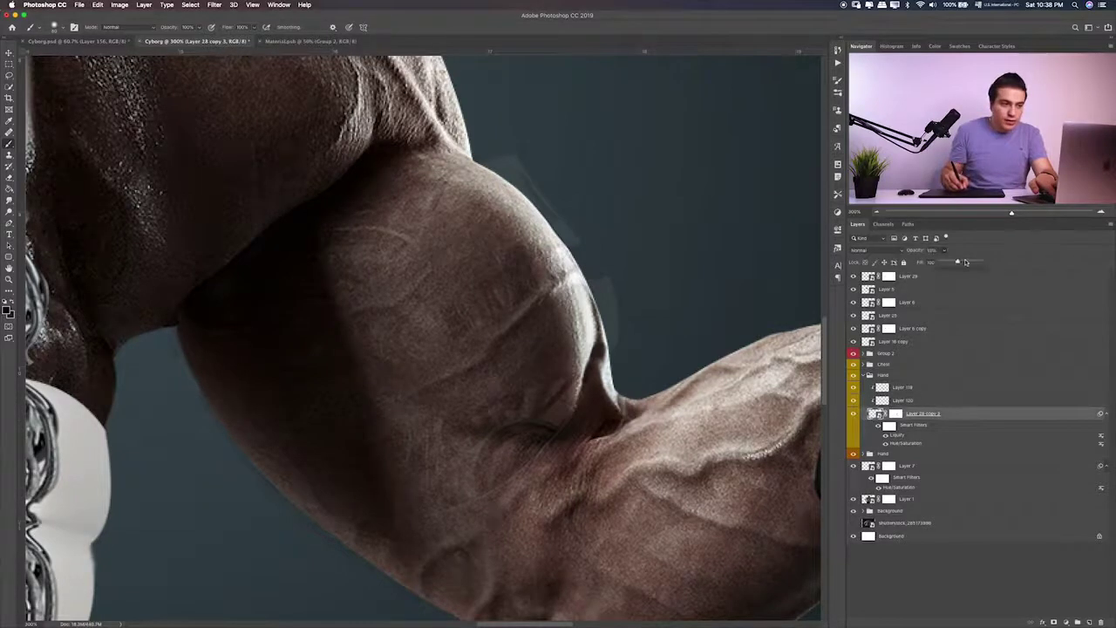
pyautogui.moveTo(947, 262); pyautogui.dragTo(985, 262)
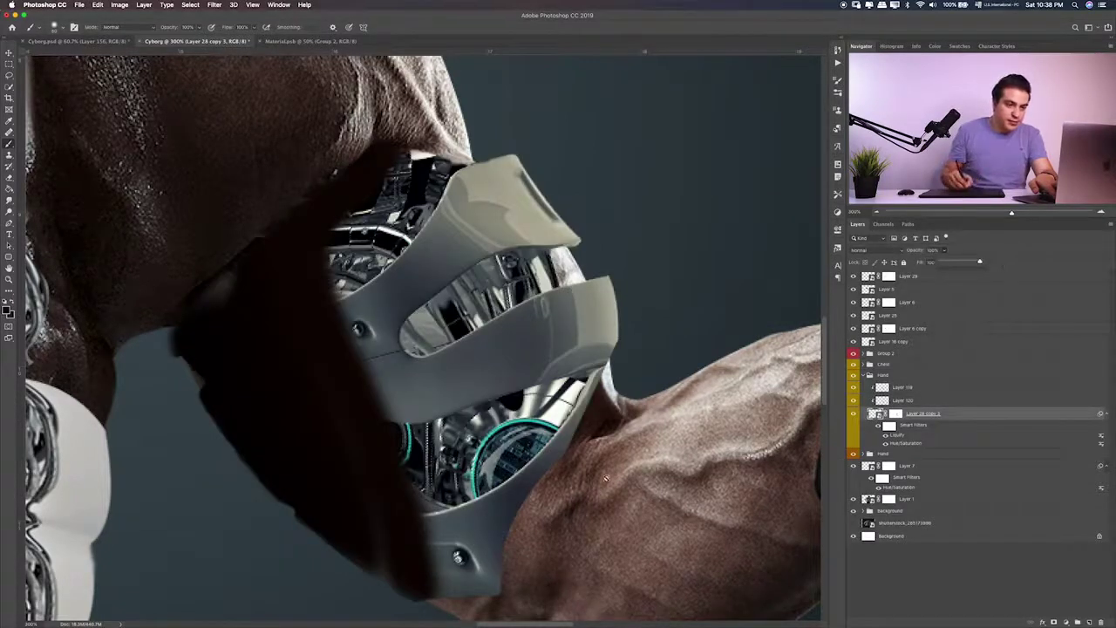
pyautogui.click(898, 402)
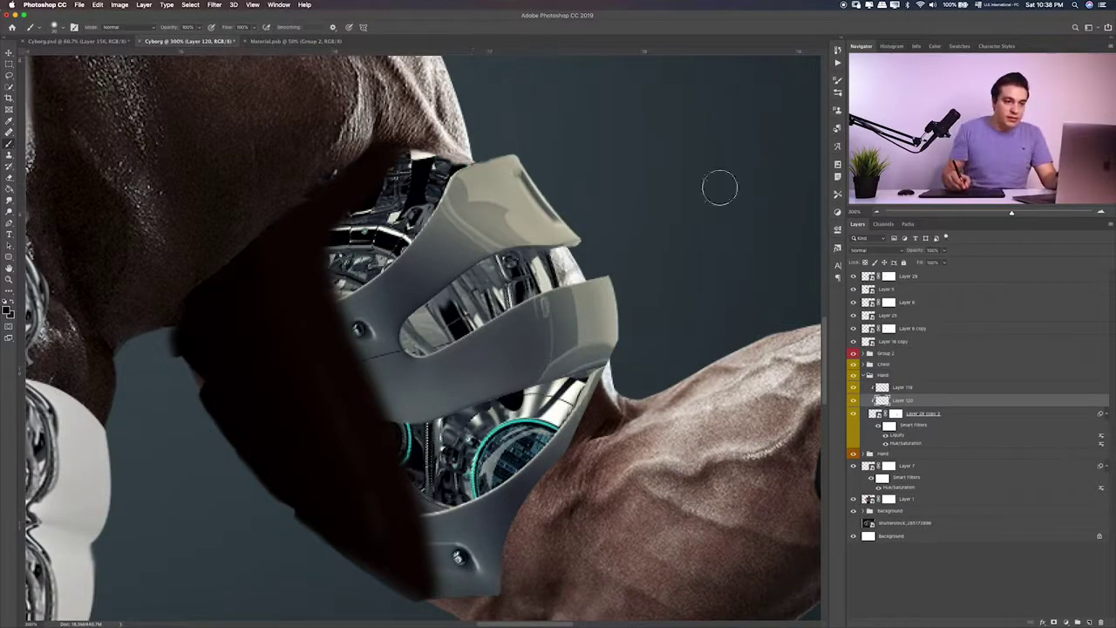
pyautogui.click(899, 250)
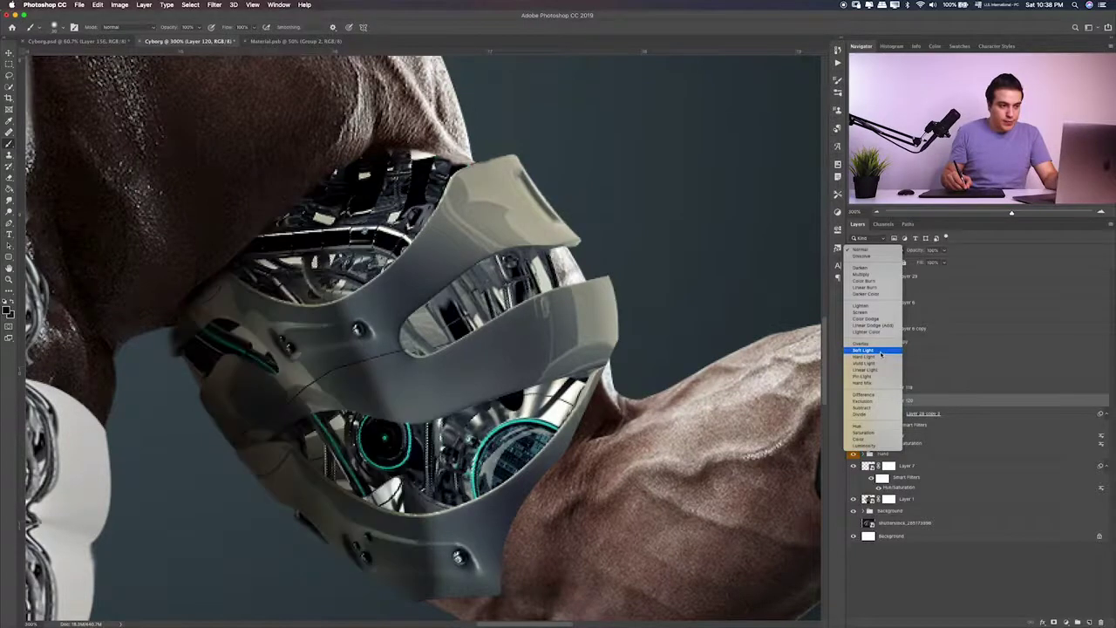
pyautogui.click(866, 350)
# Apply an 8-pixel Gaussian Blur to the Layer 120 bicep shading
pyautogui.click(216, 5)
pyautogui.moveTo(219, 108)
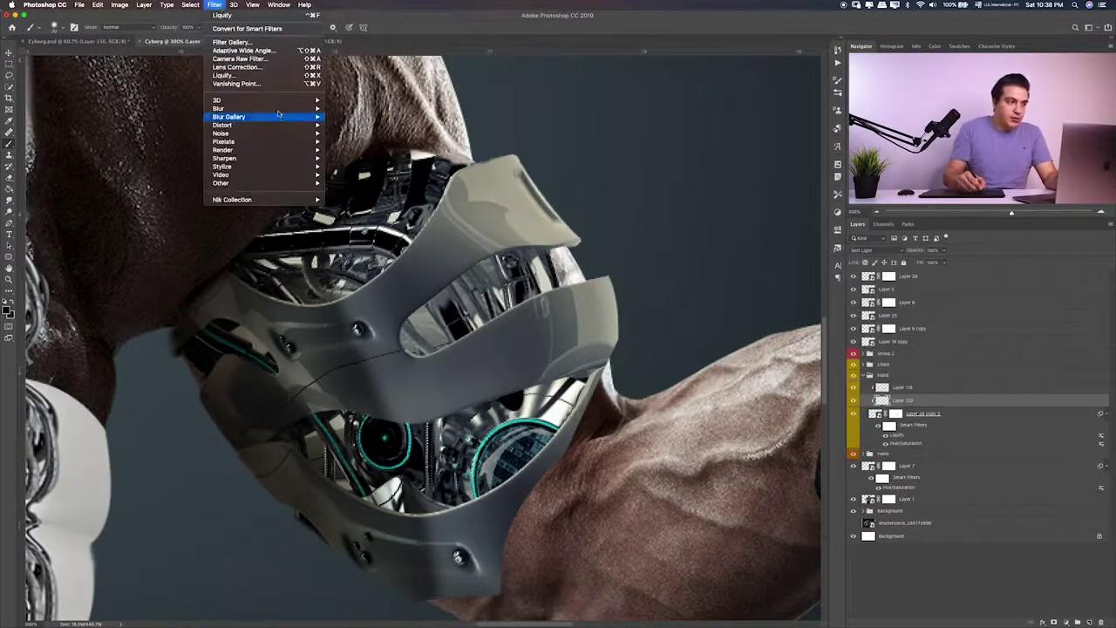
pyautogui.click(353, 142)
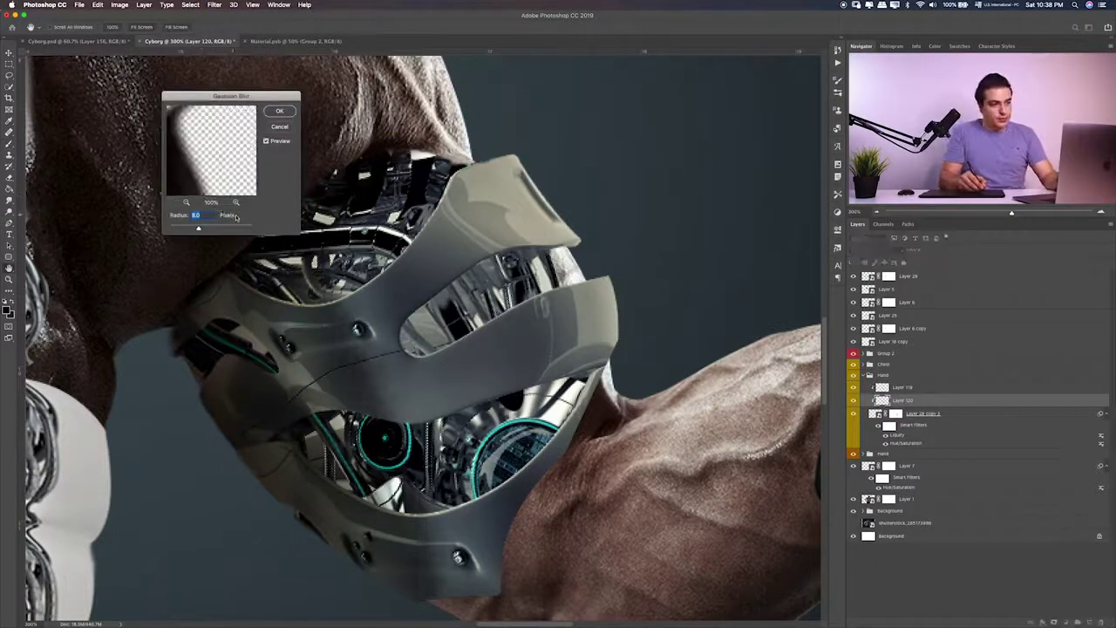
pyautogui.click(279, 112)
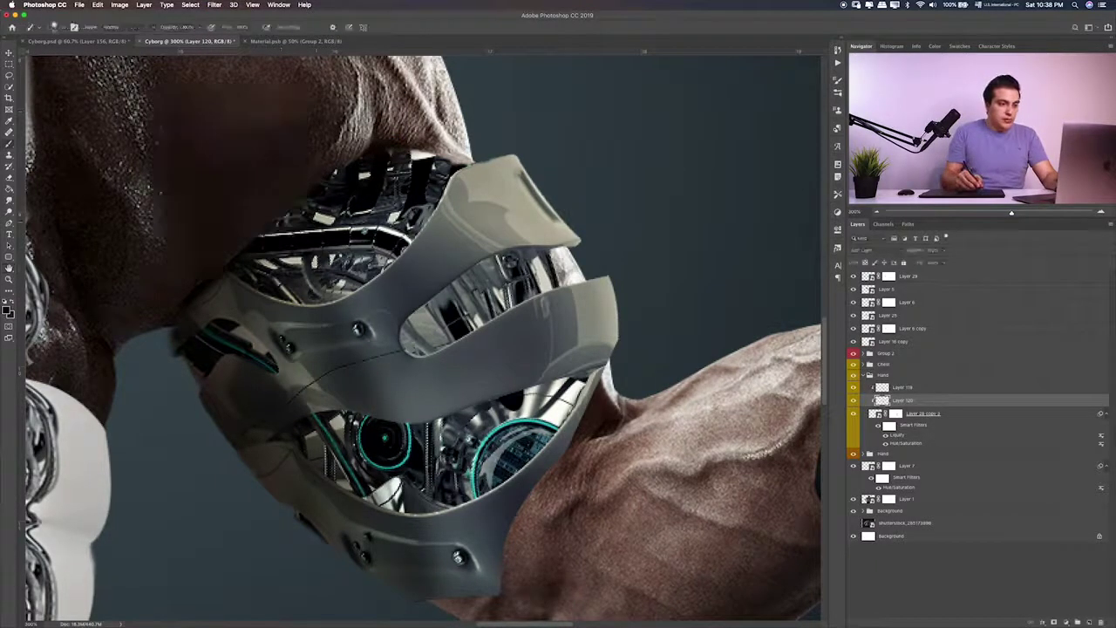
pyautogui.press('e')
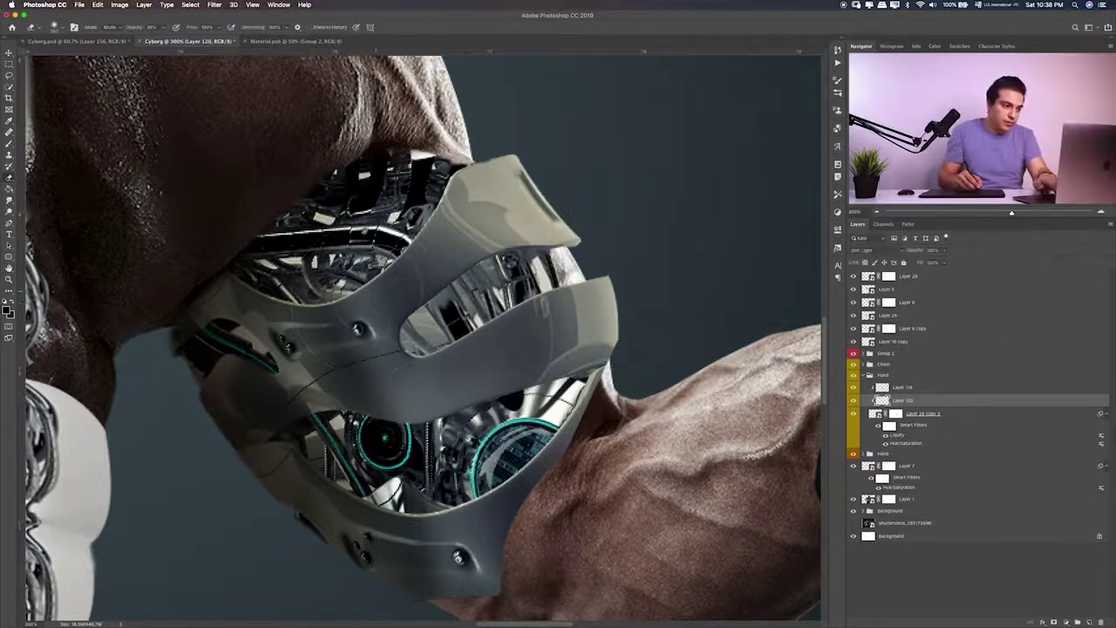
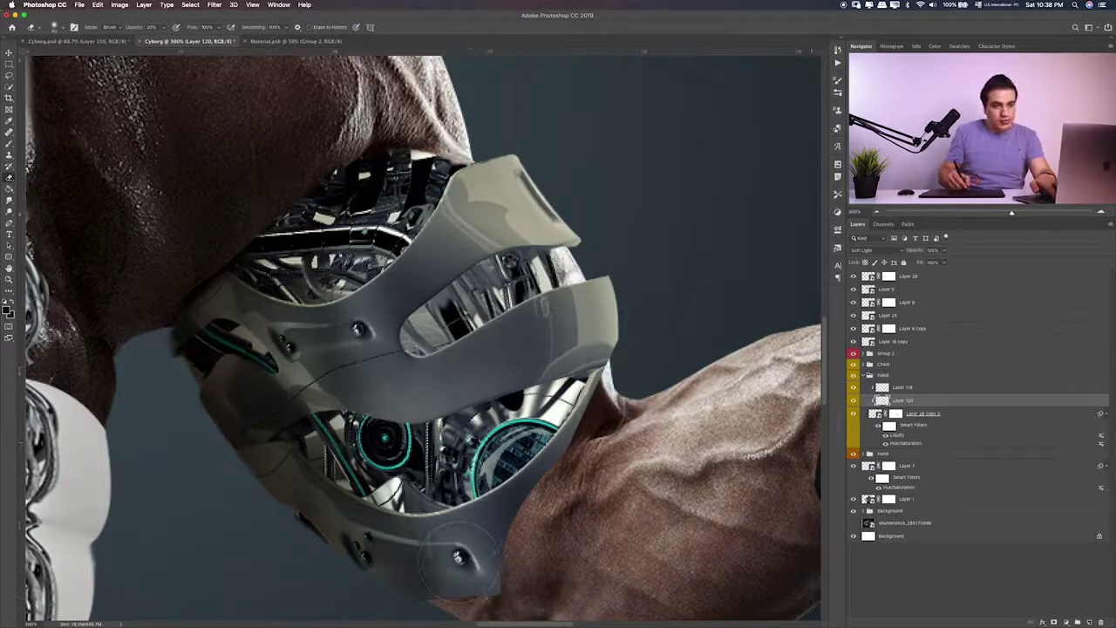
# Paint a soft black shadow where the armour meets skin, on a new layer above Layer 28 copy 2
pyautogui.click(939, 418)
pyautogui.click(1088, 622)
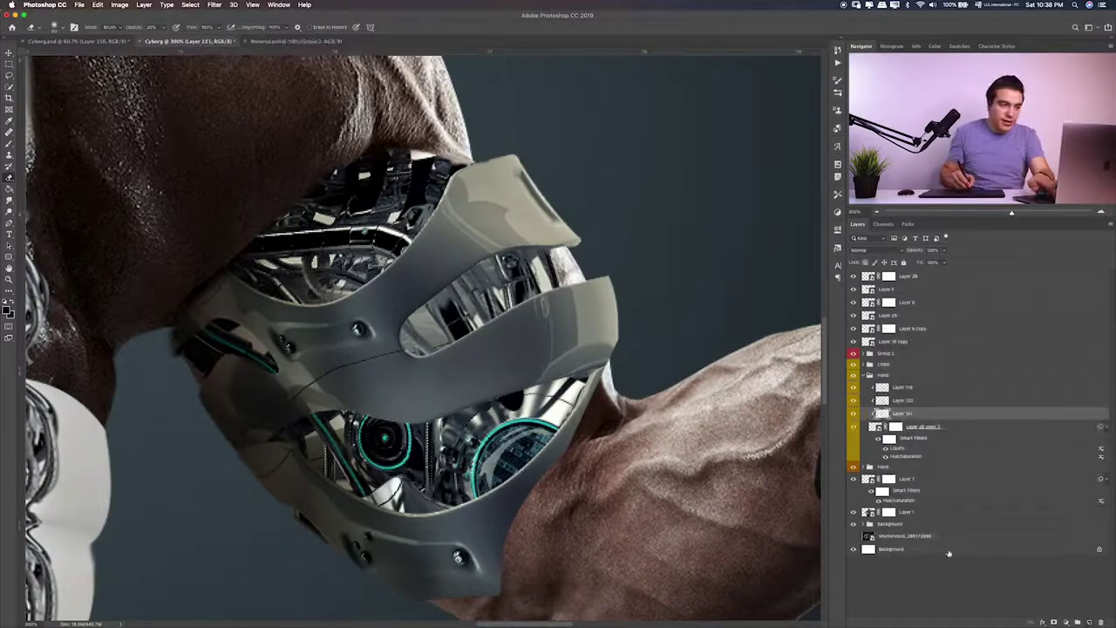
pyautogui.press('b')
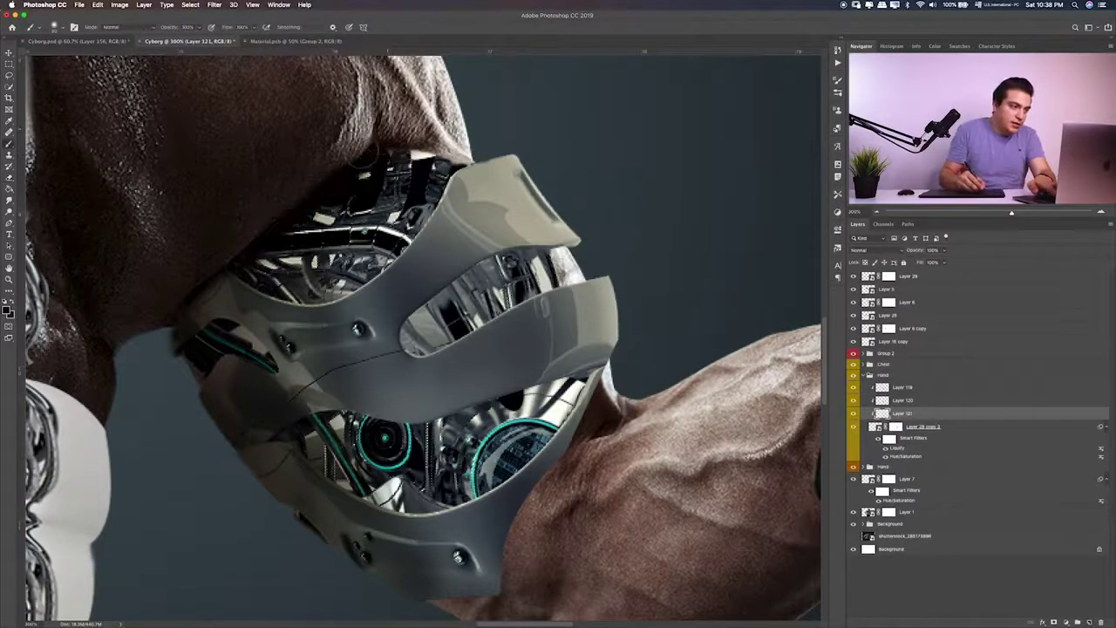
pyautogui.moveTo(235, 253); pyautogui.dragTo(192, 366)
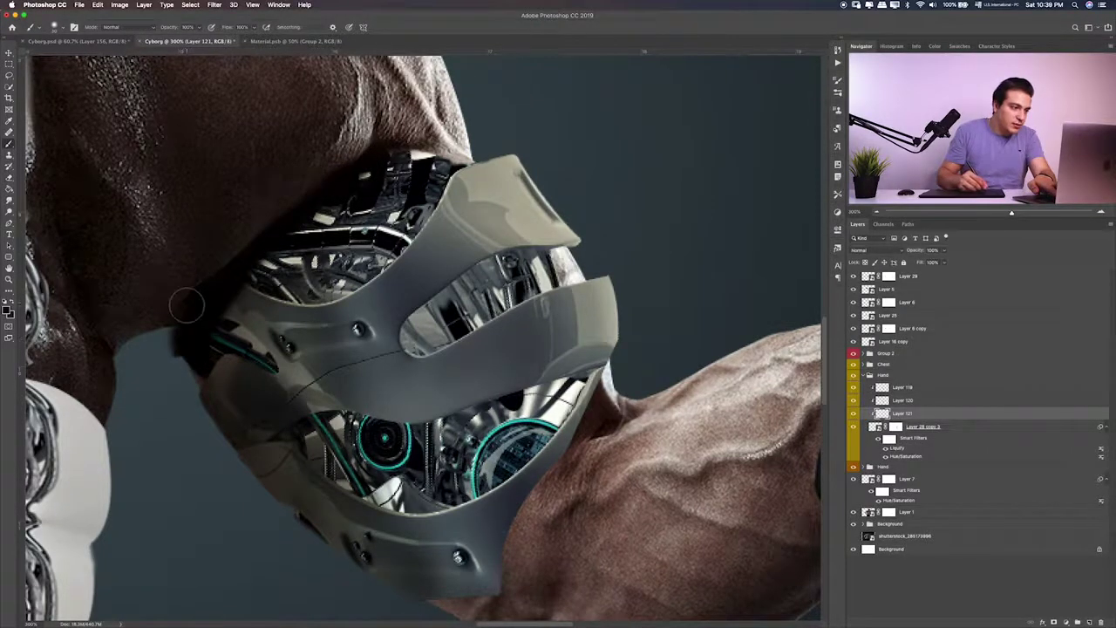
pyautogui.moveTo(187, 305); pyautogui.dragTo(209, 410)
pyautogui.moveTo(253, 245); pyautogui.dragTo(218, 471)
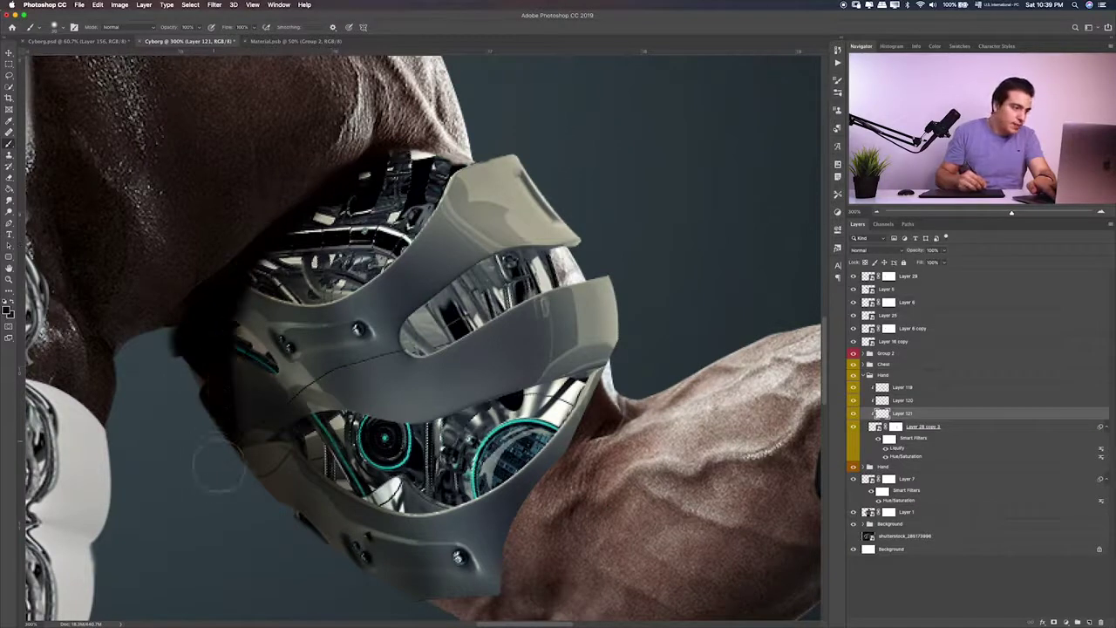
pyautogui.moveTo(210, 358); pyautogui.dragTo(253, 515)
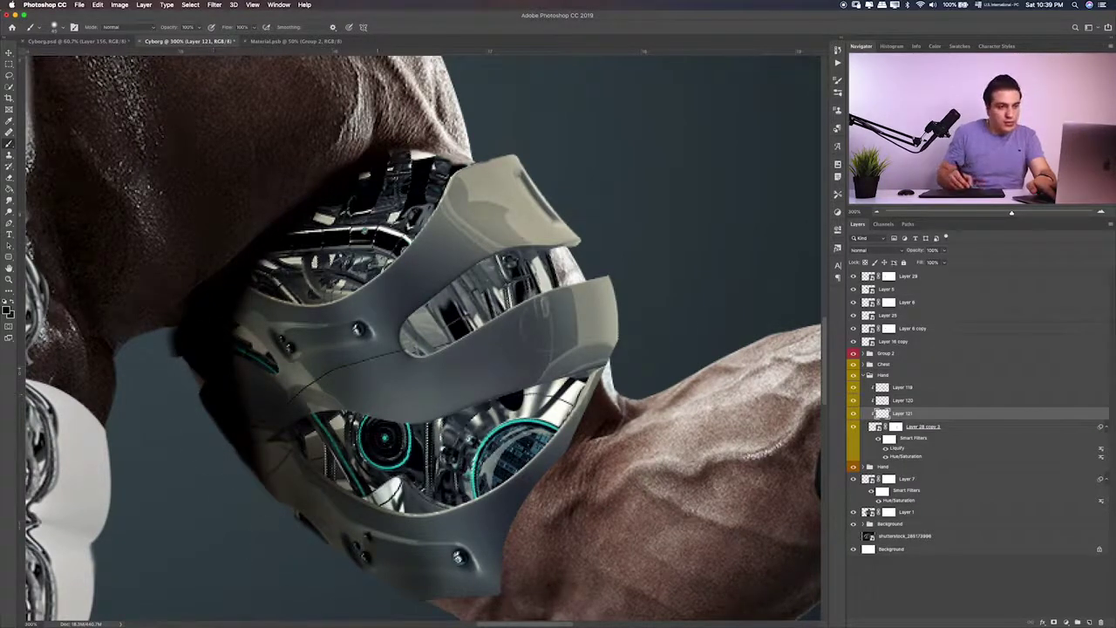
# Lower the shadow layer's opacity, toggling it off and on to compare
pyautogui.moveTo(930, 263); pyautogui.dragTo(927, 264)
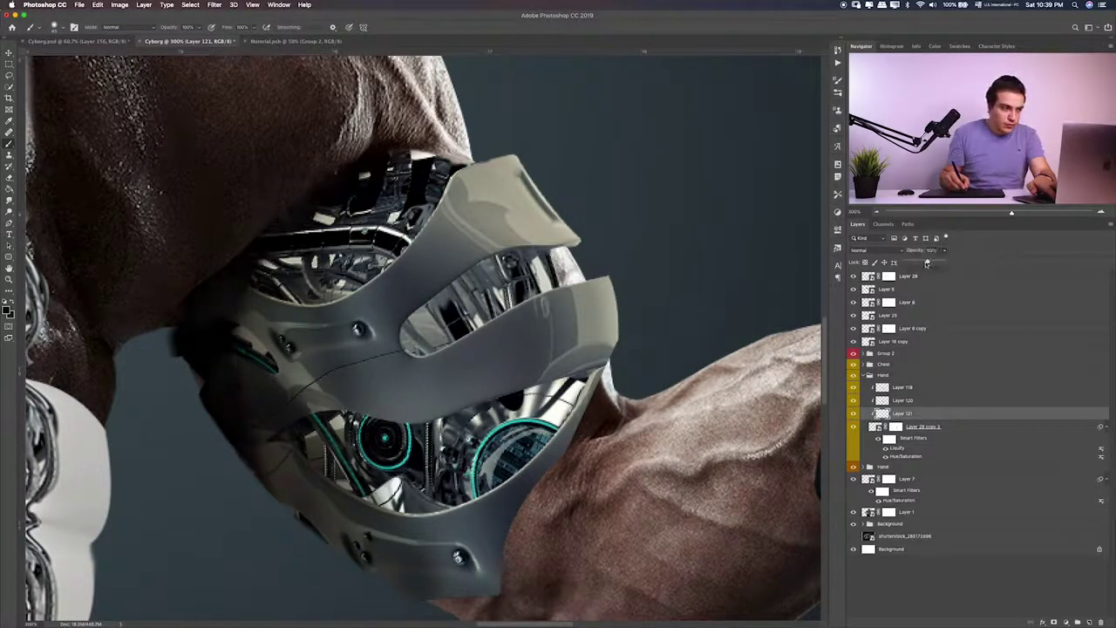
pyautogui.click(854, 414)
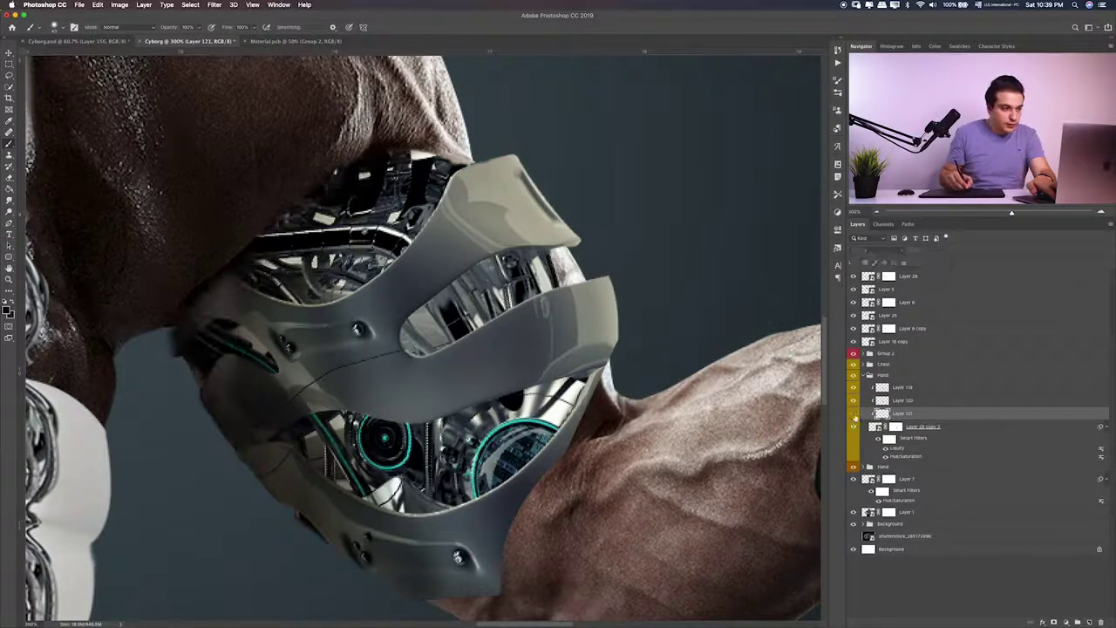
pyautogui.click(854, 413)
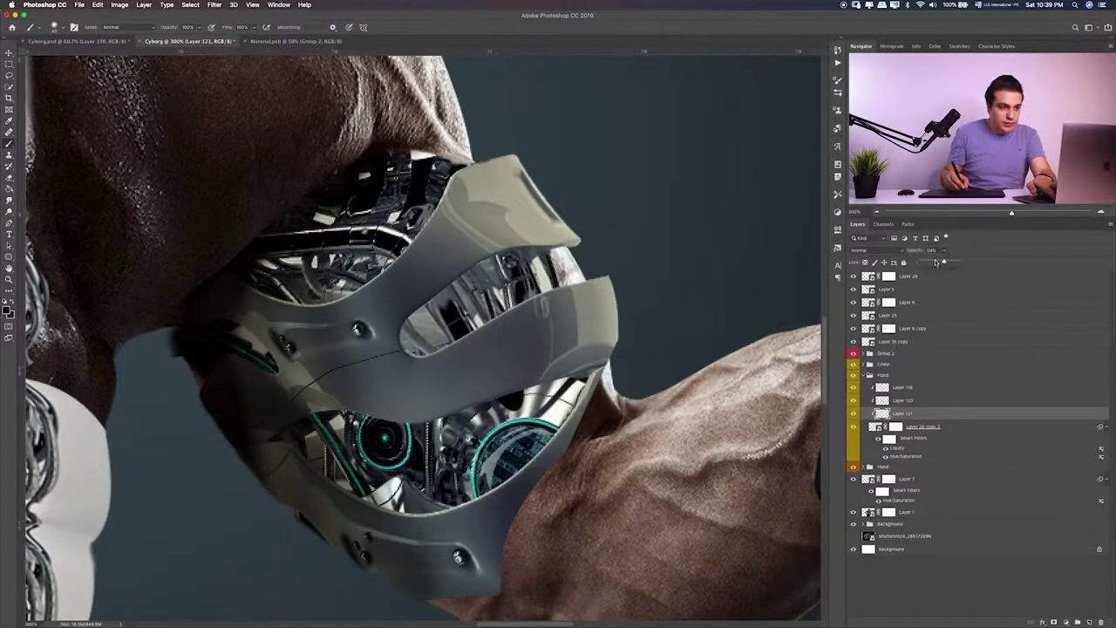
pyautogui.moveTo(936, 263); pyautogui.dragTo(934, 264)
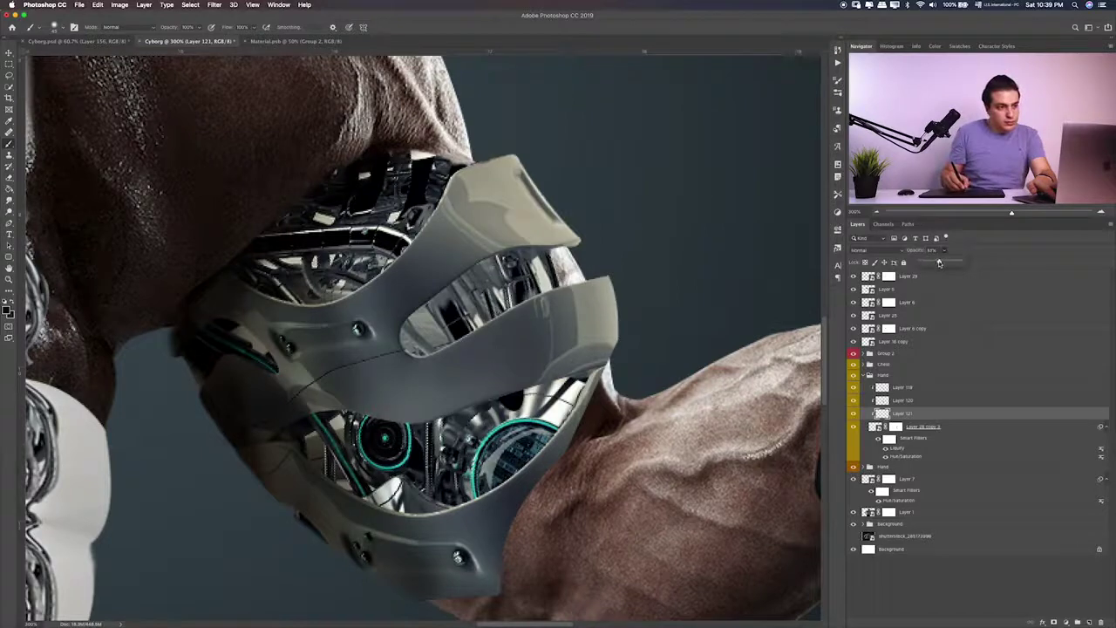
# Set the shadow to 47% opacity and add a new layer clipped to the arm layer Layer 1
pyautogui.write('47')
pyautogui.click(922, 513)
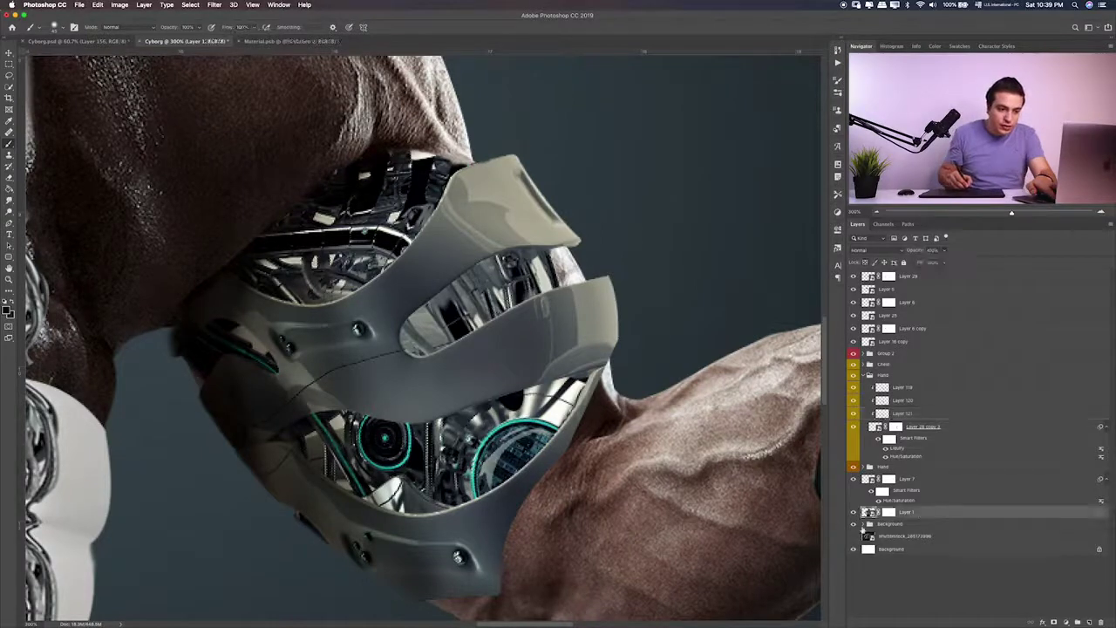
pyautogui.click(854, 513)
pyautogui.click(854, 513)
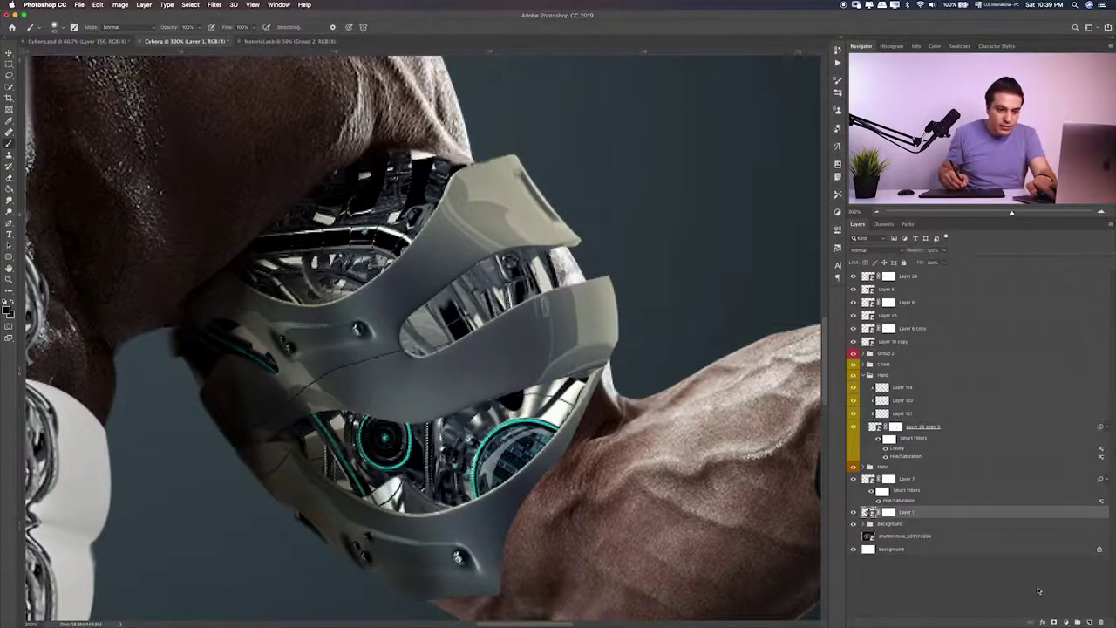
pyautogui.click(1086, 622)
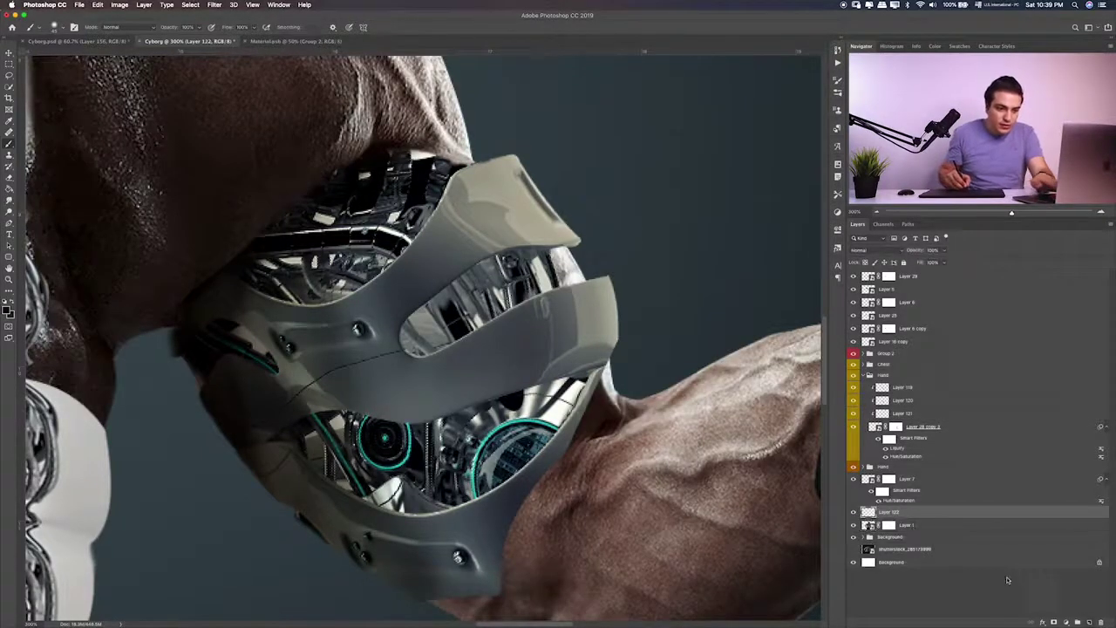
pyautogui.keyDown('alt'); pyautogui.click(940, 518); pyautogui.keyUp('alt')
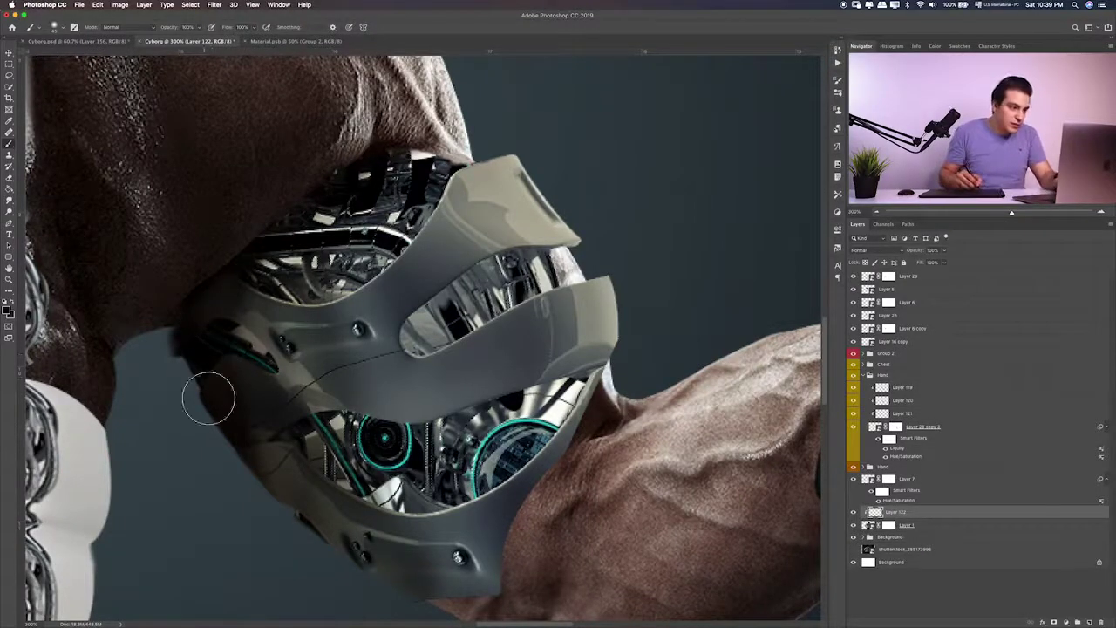
# Target the mask of Layer 28 copy 3 and fit the whole composite on screen
pyautogui.click(899, 427)
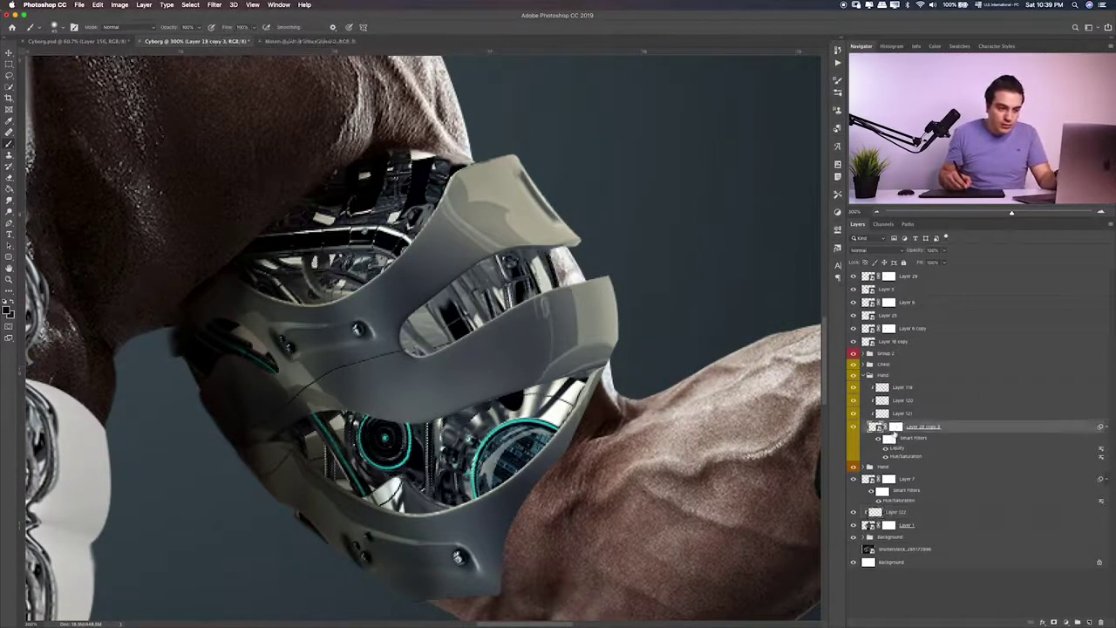
pyautogui.click(895, 428)
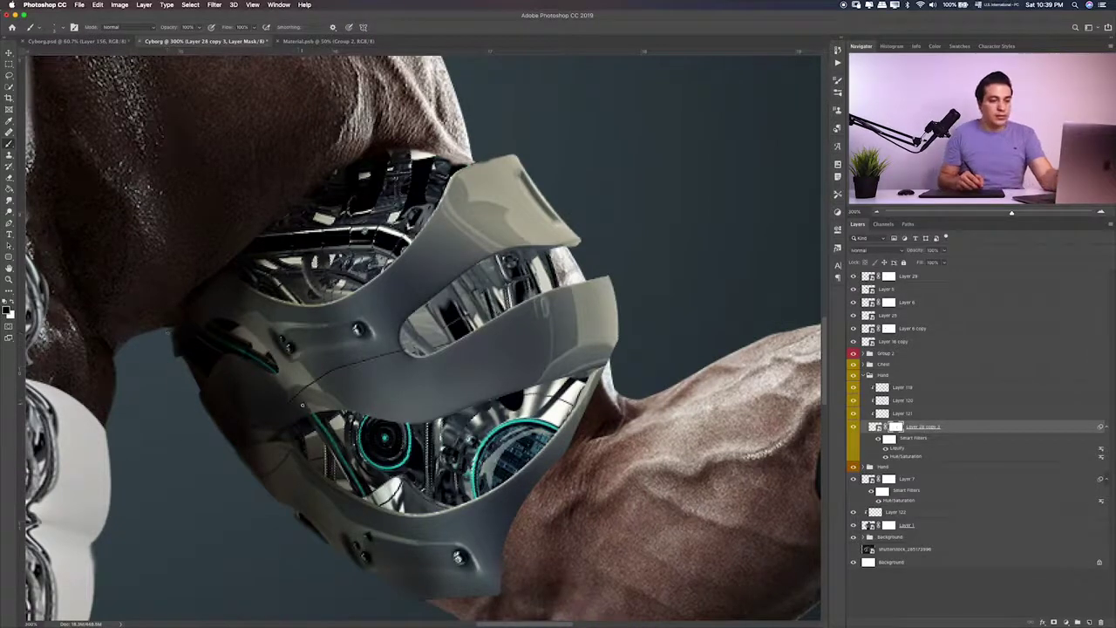
pyautogui.press('super+0')
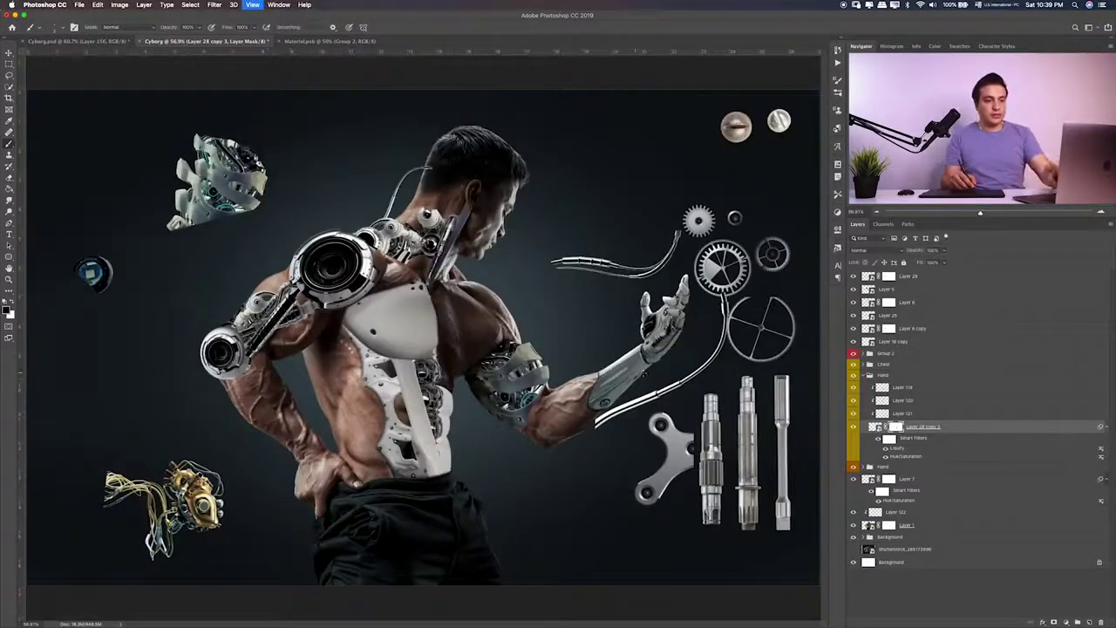
# Drop the armour's Hue/Saturation smart filter to -41 saturation, then add empty Layer 123
pyautogui.scroll(2, 569, 356)
pyautogui.scroll(2, 569, 356)
pyautogui.scroll(1, 569, 356)
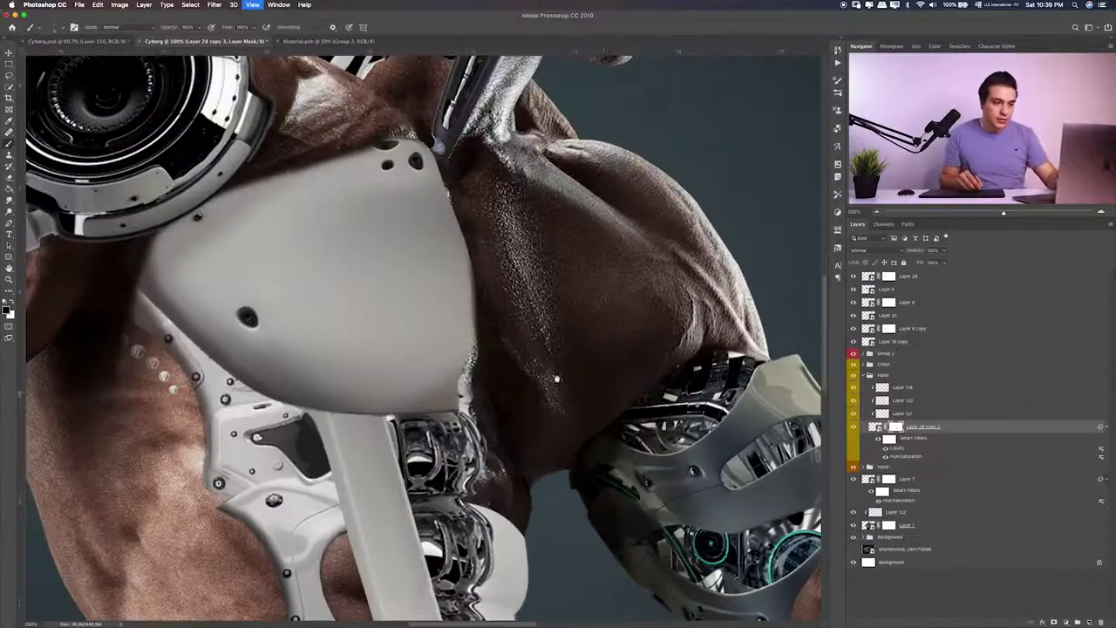
pyautogui.scroll(1, 570, 356)
pyautogui.hscroll(2, 423, 336)
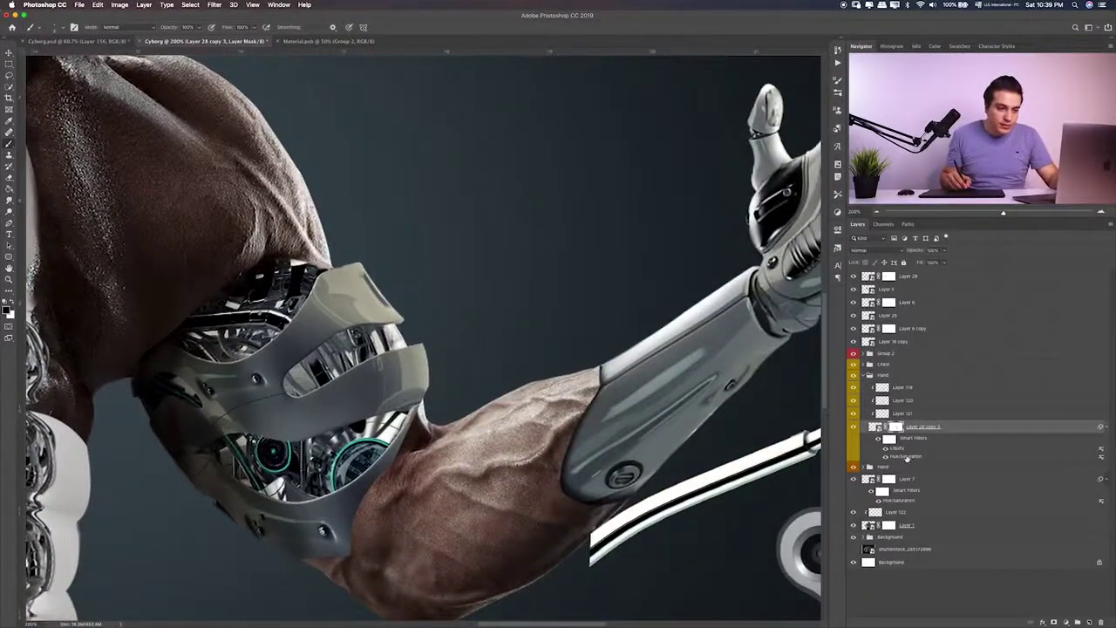
pyautogui.press('super+2')
pyautogui.doubleClick(911, 456)
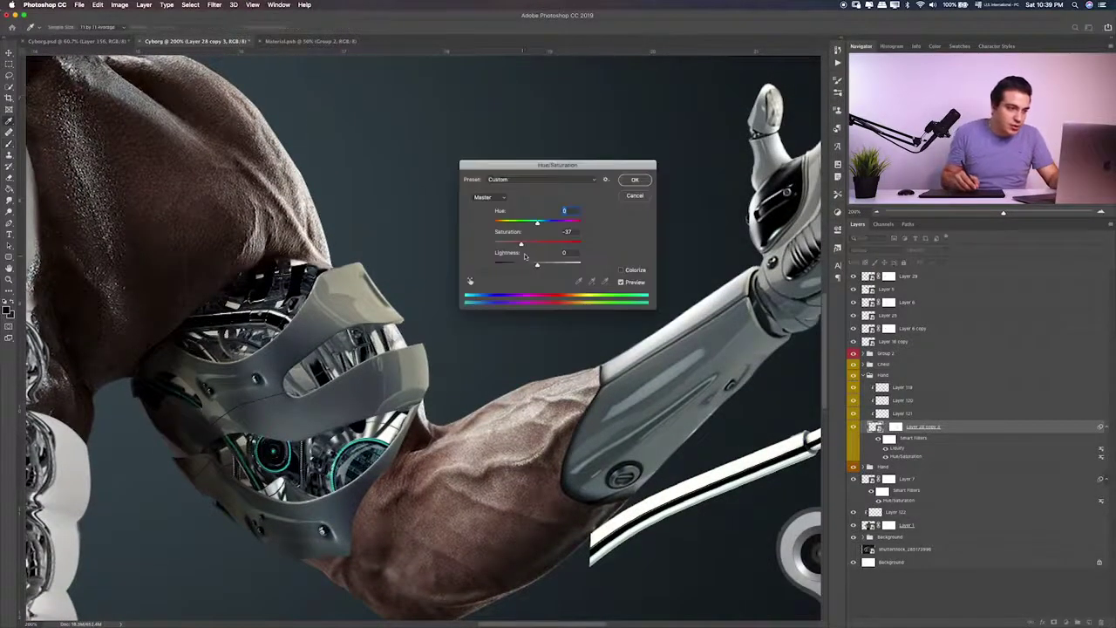
pyautogui.moveTo(522, 245); pyautogui.dragTo(501, 245)
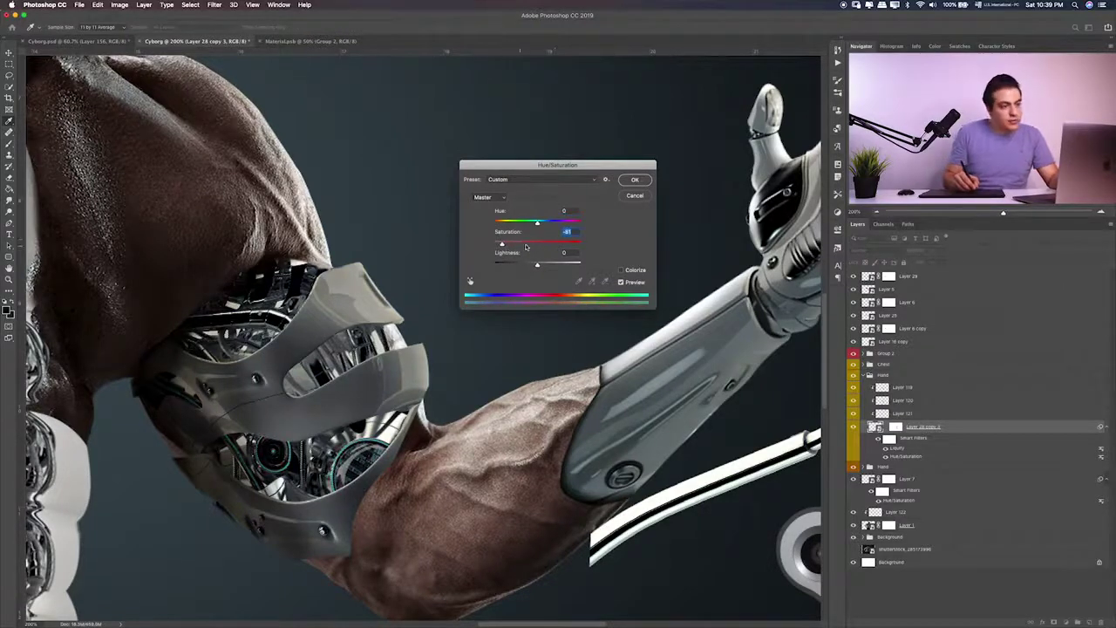
pyautogui.click(636, 199)
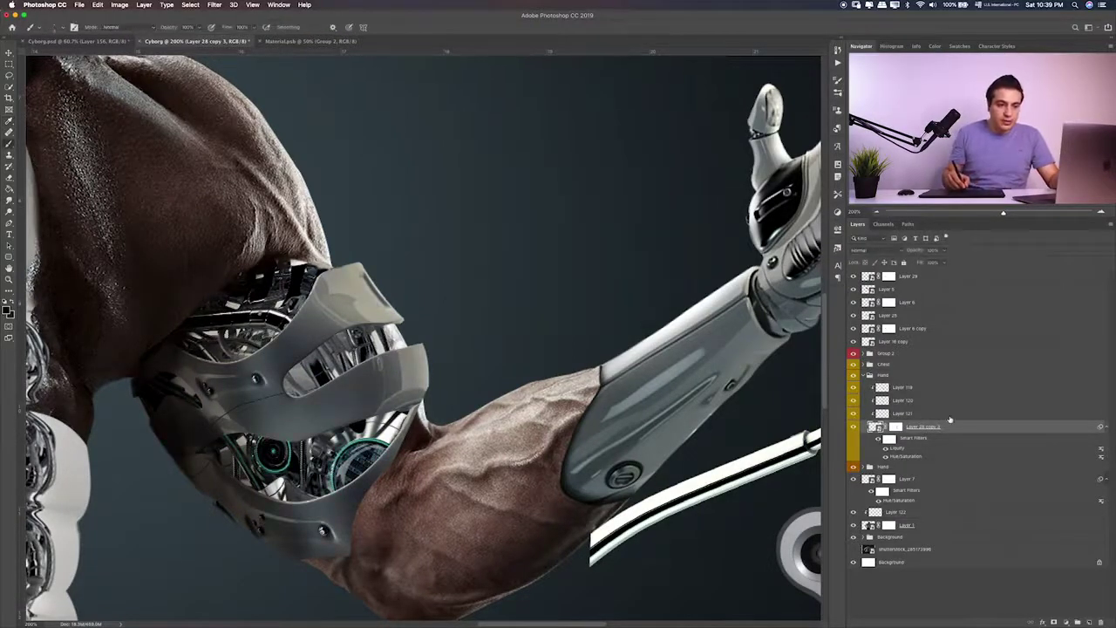
pyautogui.click(1089, 623)
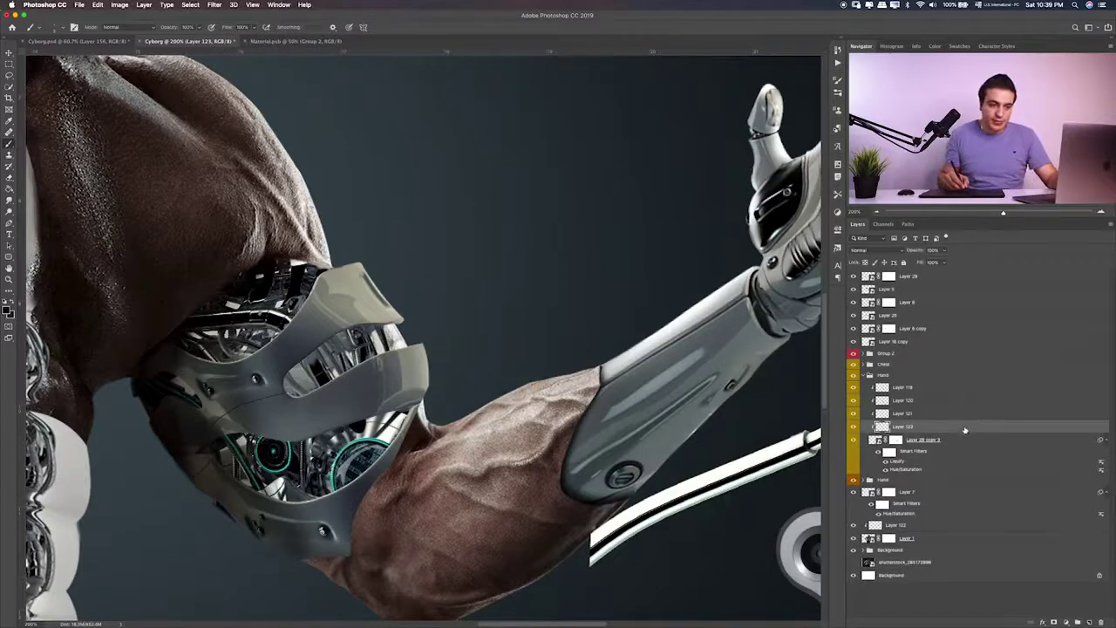
# Move Layer 123 to the top of the Hand group and paint white over the elbow plate
pyautogui.moveTo(965, 430); pyautogui.dragTo(963, 386)
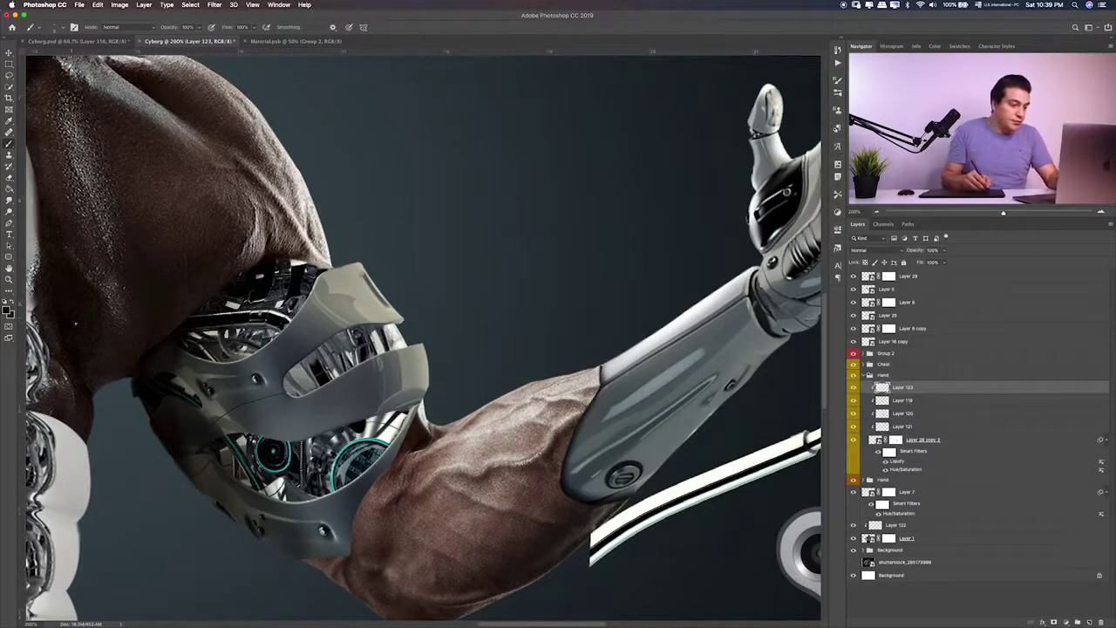
pyautogui.click(7, 311)
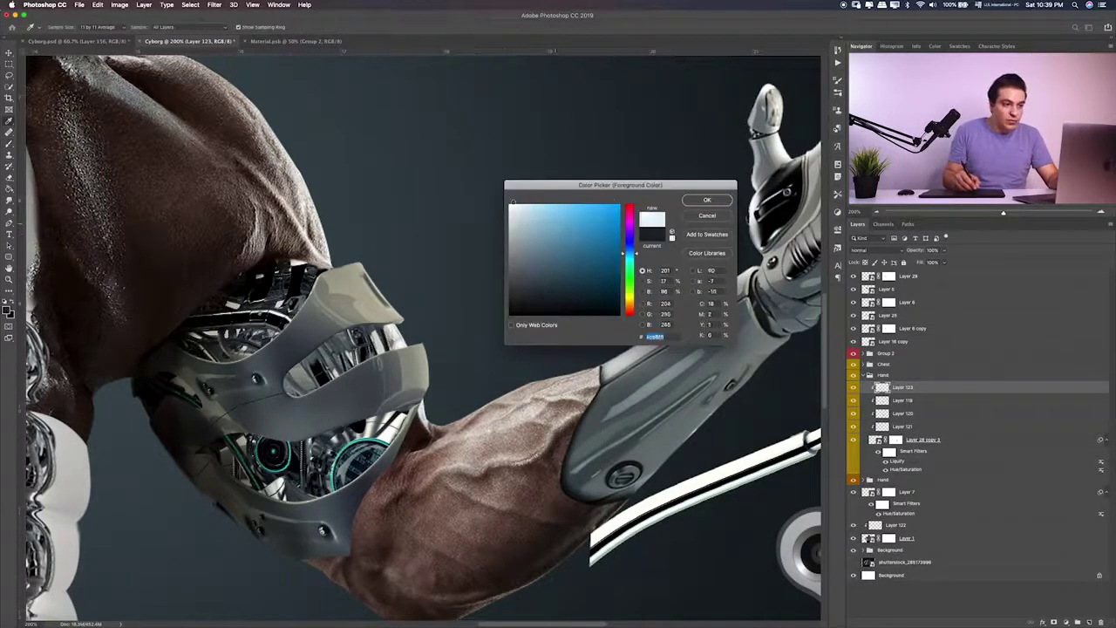
pyautogui.click(695, 203)
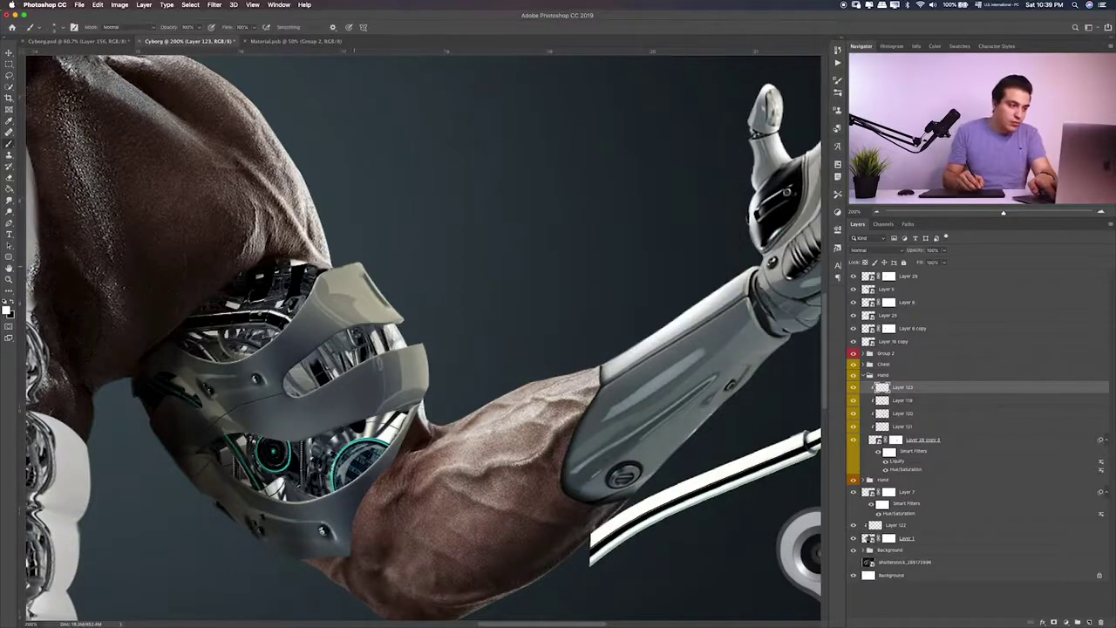
pyautogui.moveTo(348, 252)
pyautogui.mouseDown()
pyautogui.moveTo(358, 283)
pyautogui.moveTo(436, 373)
pyautogui.mouseUp()
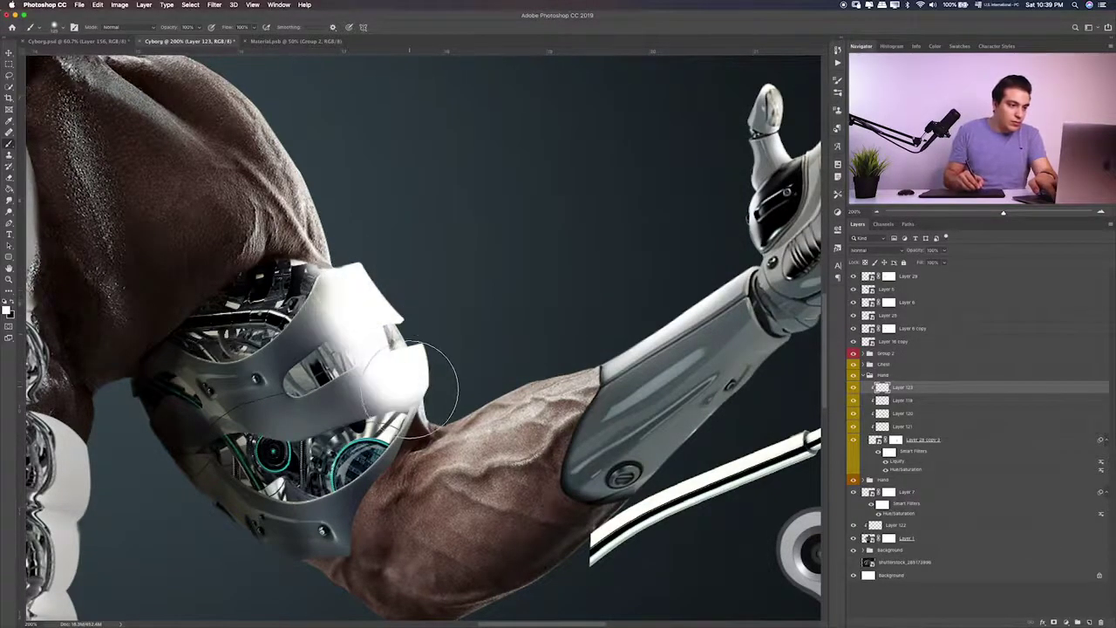
pyautogui.press(']')
pyautogui.press(']')
# Set the white highlight layer to Soft Light and compare it on and off
pyautogui.press('v')
pyautogui.hotkey('shift', '+')
pyautogui.hotkey('shift', '+')
pyautogui.hotkey('shift', '+')
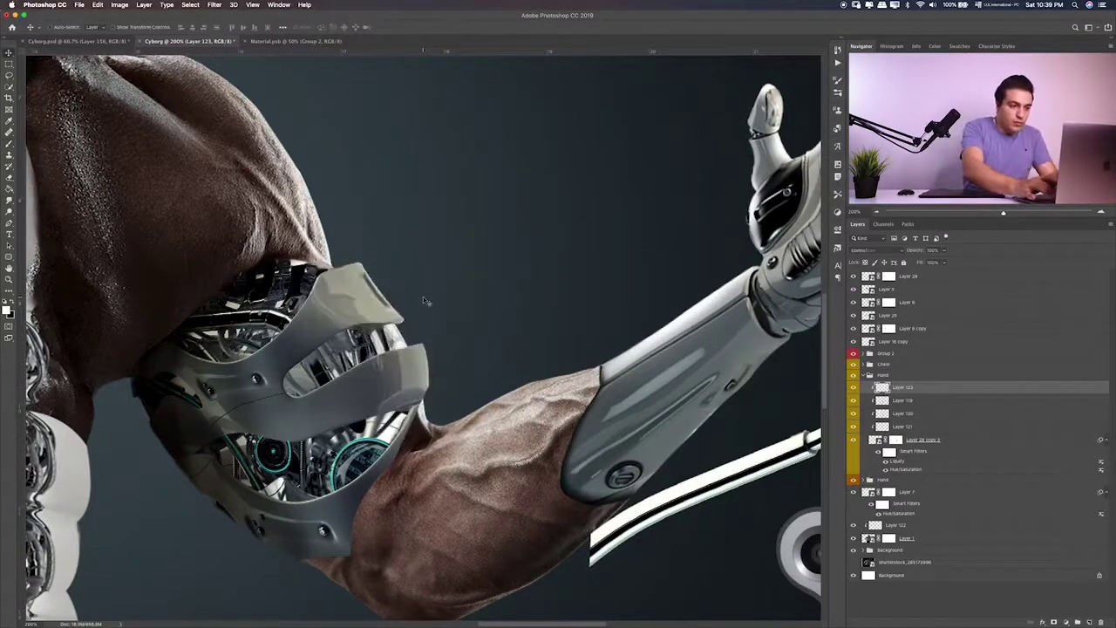
pyautogui.hotkey('shift', '+')
pyautogui.hotkey('shift', '+')
pyautogui.hotkey('shift', '+')
pyautogui.hotkey('shift', '+')
pyautogui.hotkey('shift', '+')
pyautogui.hotkey('shift', '+')
pyautogui.hotkey('shift', '+')
pyautogui.hotkey('shift', '+')
pyautogui.hotkey('shift', '+')
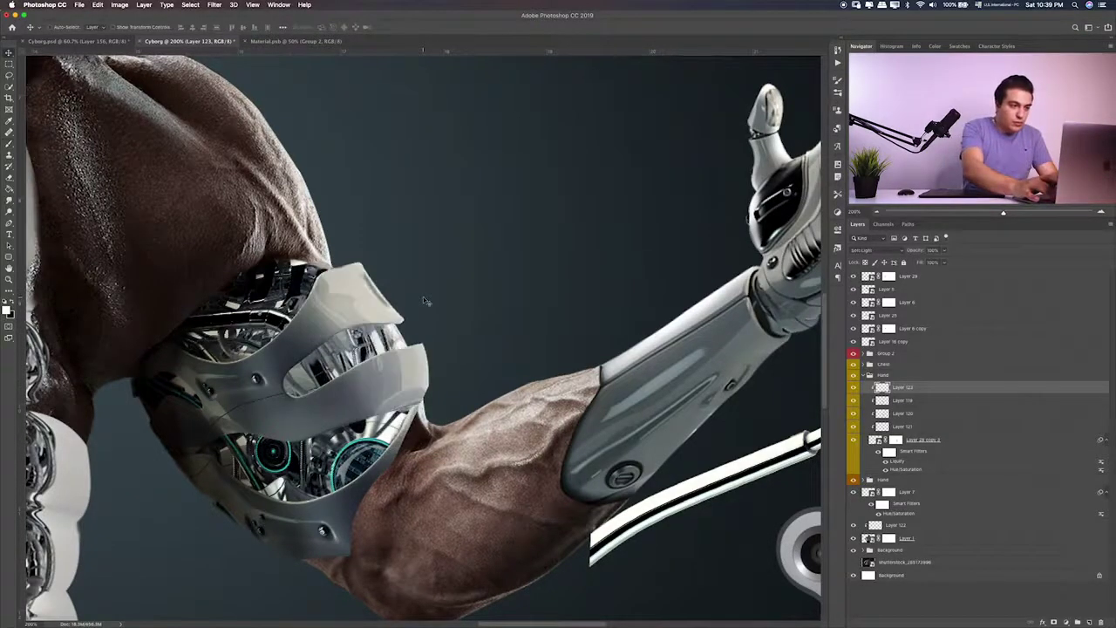
pyautogui.hotkey('shift', '+')
pyautogui.hotkey('shift', '-')
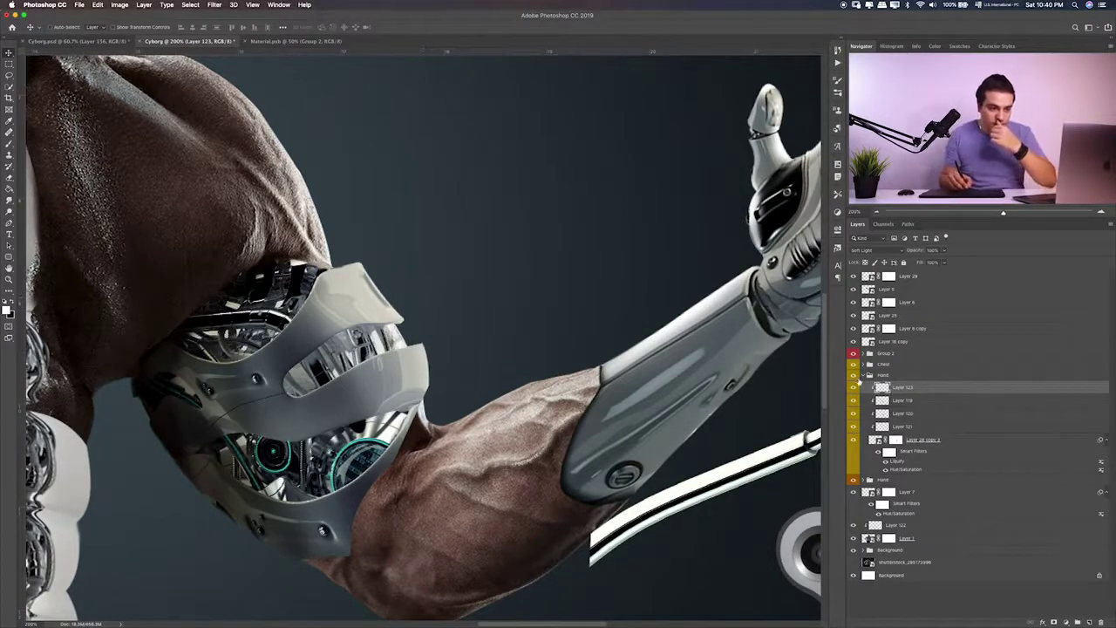
pyautogui.click(853, 387)
pyautogui.click(854, 388)
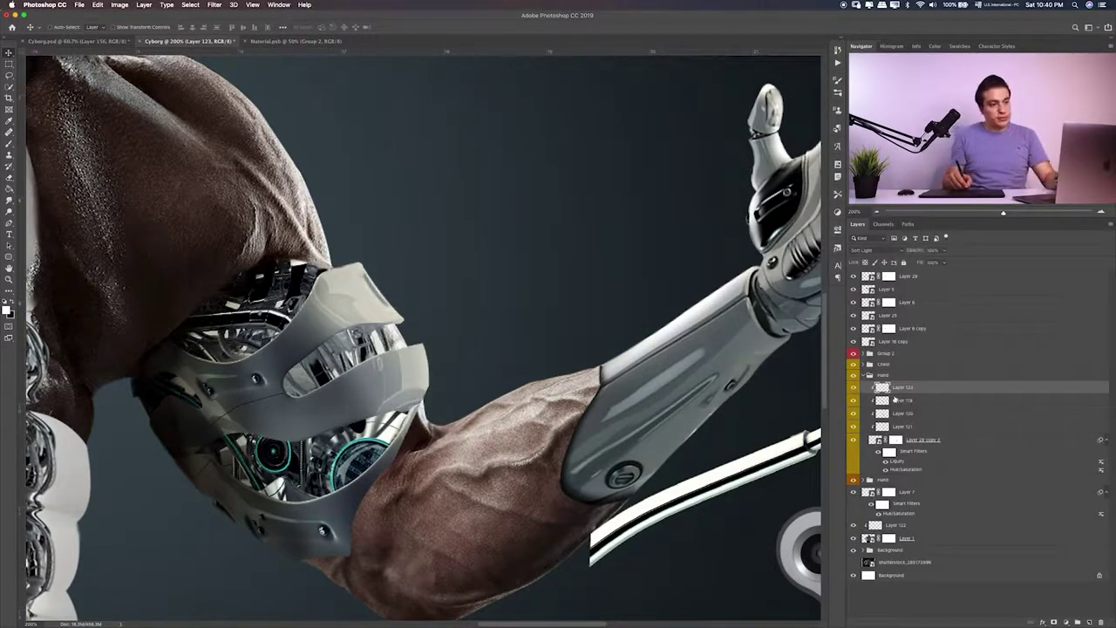
pyautogui.click(928, 526)
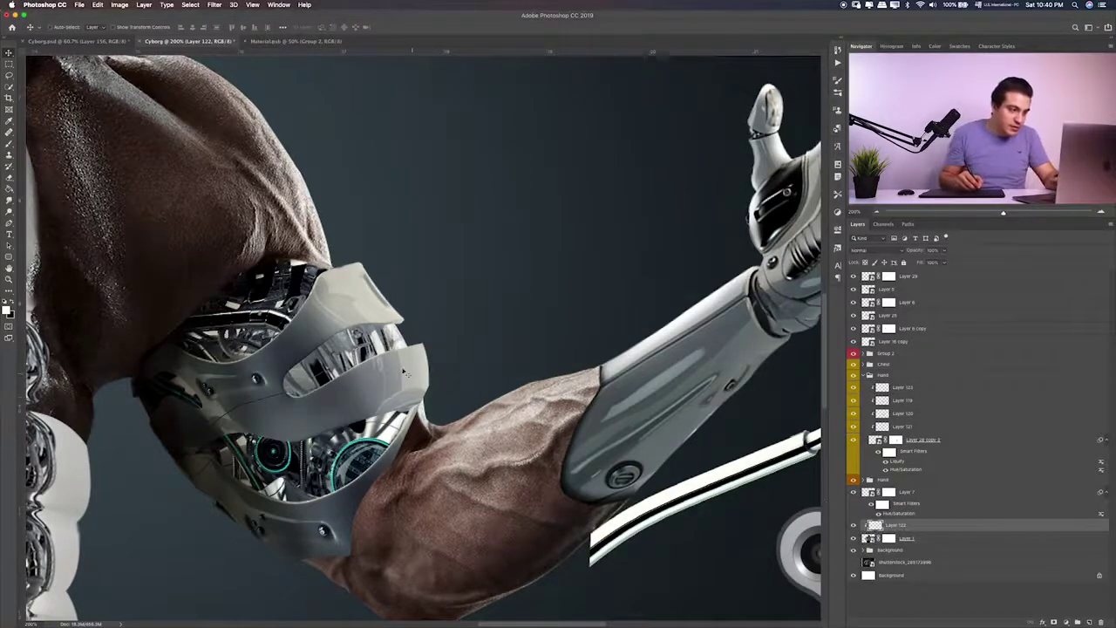
# Paint dark shading on Layer 122 beneath the elbow plate's lower edge, softening it with the eraser
pyautogui.press('b')
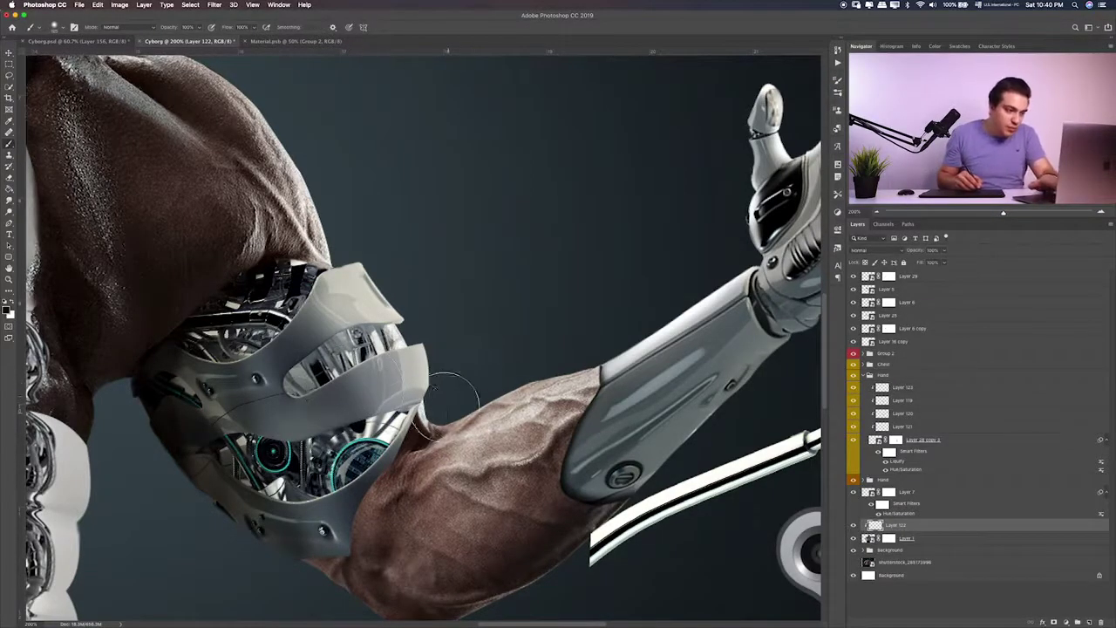
pyautogui.moveTo(421, 406); pyautogui.dragTo(370, 486)
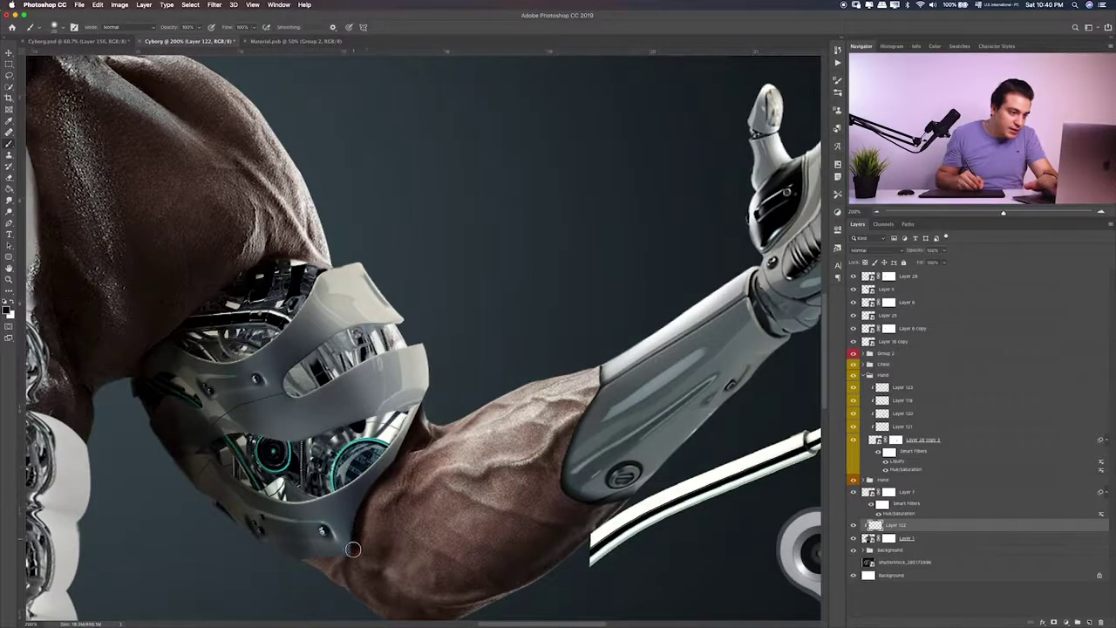
pyautogui.moveTo(293, 568); pyautogui.dragTo(312, 578)
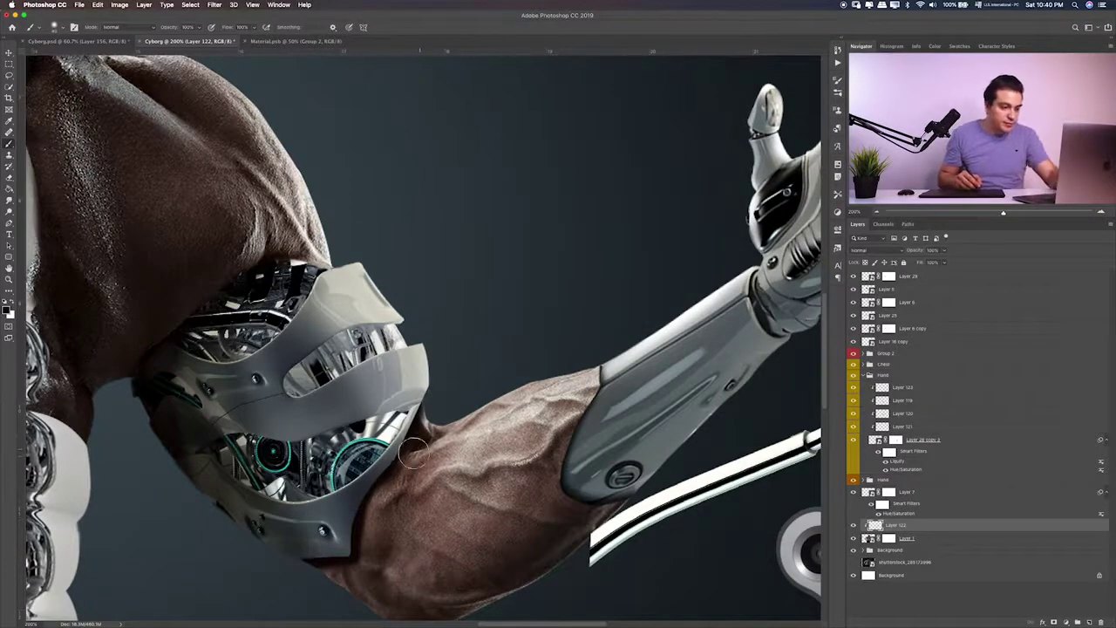
pyautogui.press('e')
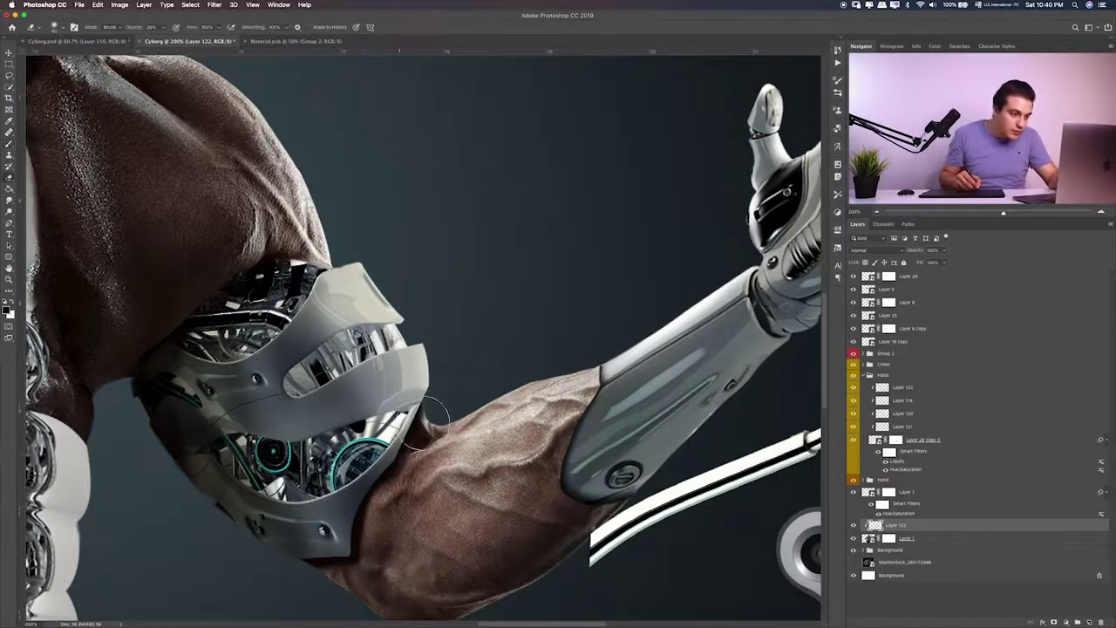
pyautogui.moveTo(421, 483)
pyautogui.mouseDown()
pyautogui.moveTo(374, 541)
pyautogui.moveTo(386, 578)
pyautogui.moveTo(324, 593)
pyautogui.moveTo(349, 586)
pyautogui.mouseUp()
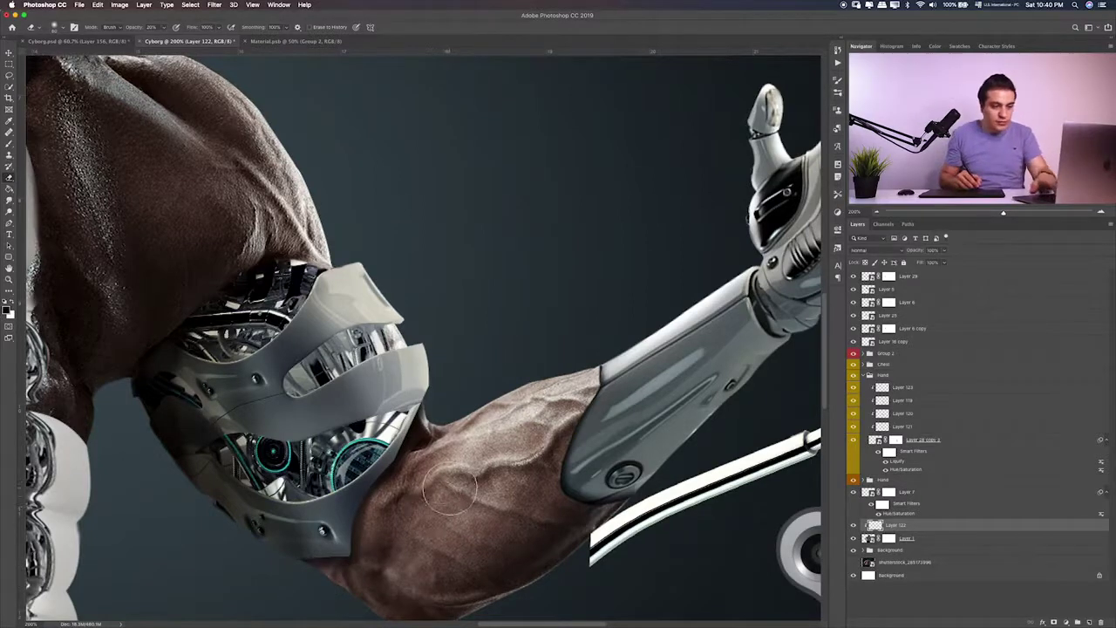
pyautogui.press('[')
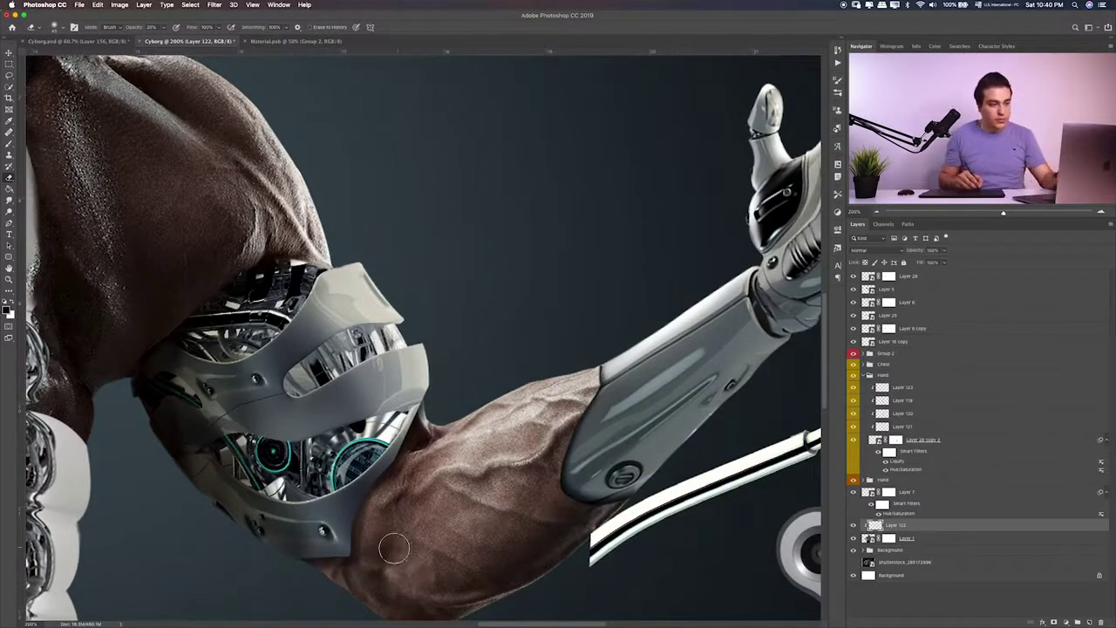
# Paint a shadow over the lower elbow armour on a new layer, erasing it off the teal ring
pyautogui.click(967, 442)
pyautogui.click(1092, 622)
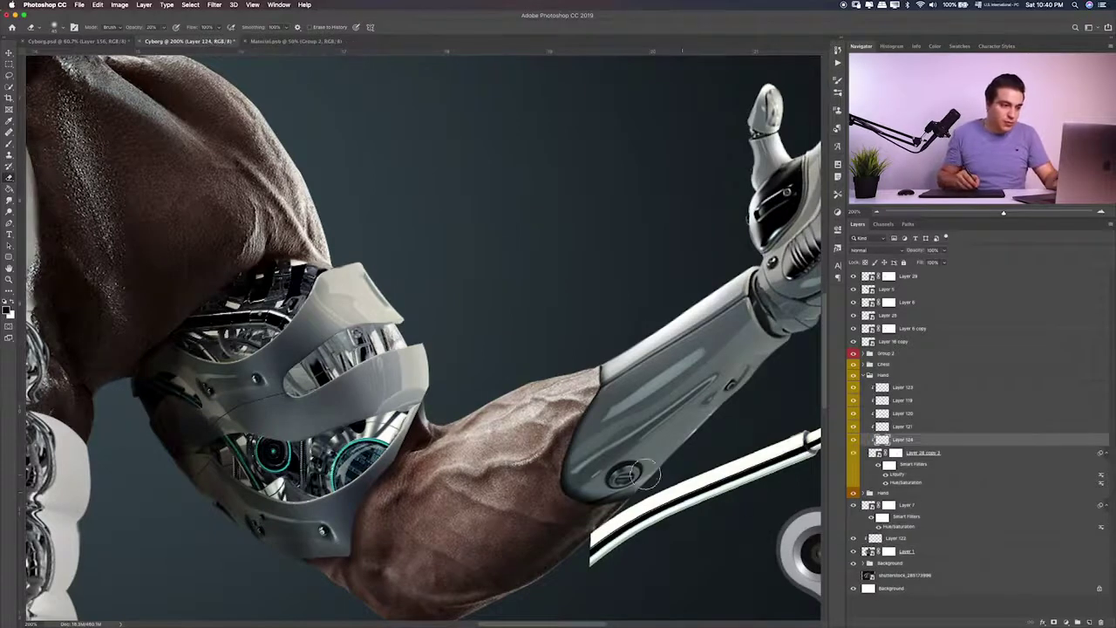
pyautogui.press('b')
pyautogui.press(']')
pyautogui.press(']')
pyautogui.press(']')
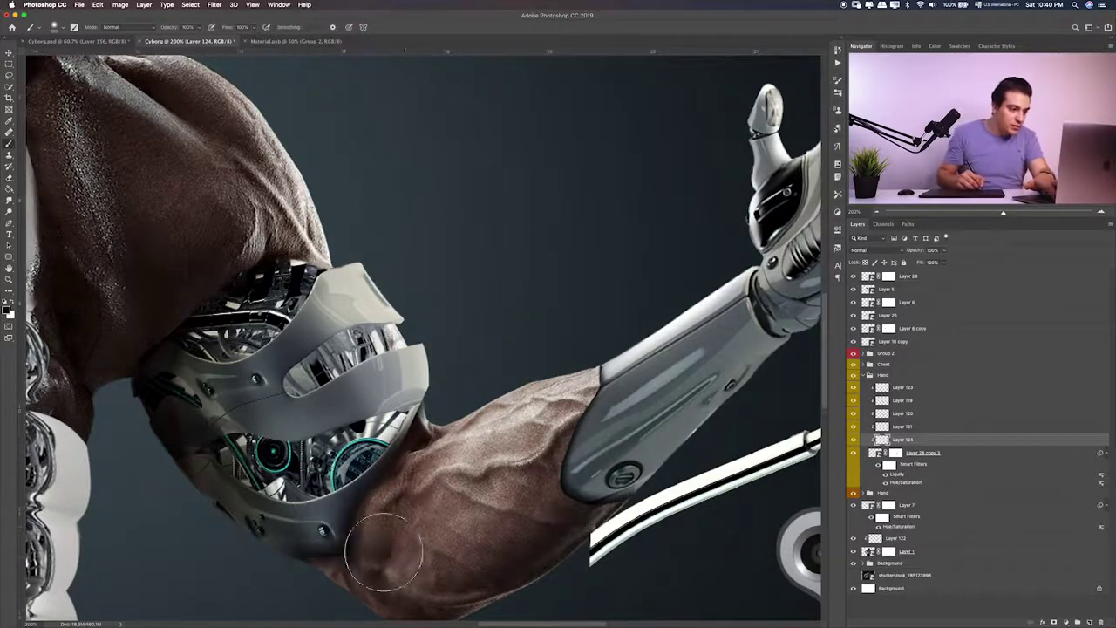
pyautogui.press(']')
pyautogui.press(']')
pyautogui.press(']')
pyautogui.moveTo(303, 547); pyautogui.dragTo(288, 471)
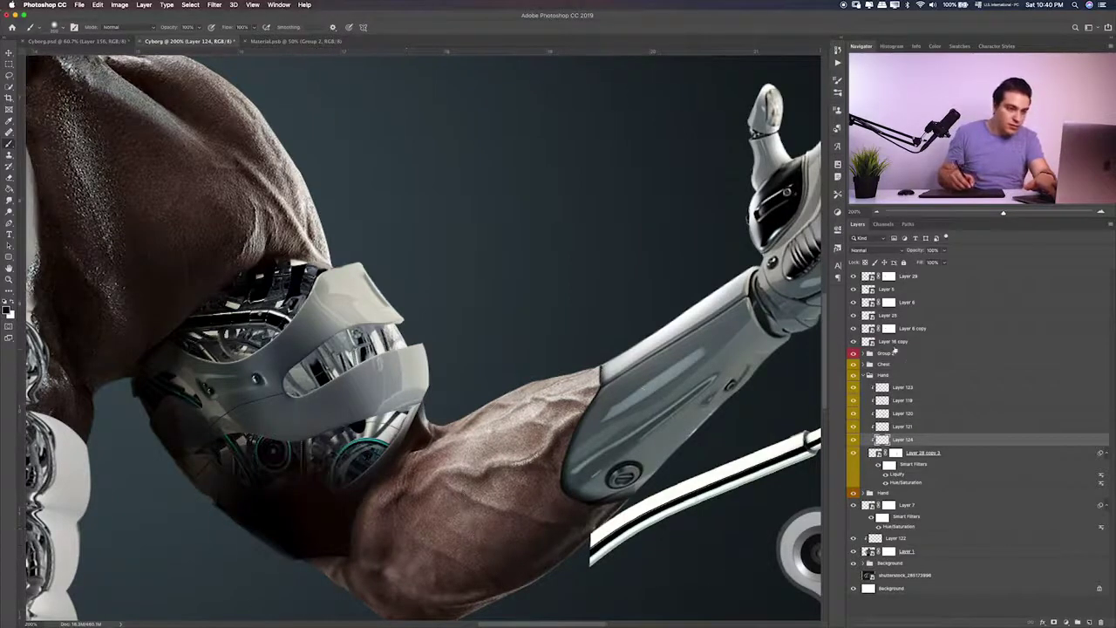
pyautogui.press(']')
pyautogui.press(']')
pyautogui.press('e')
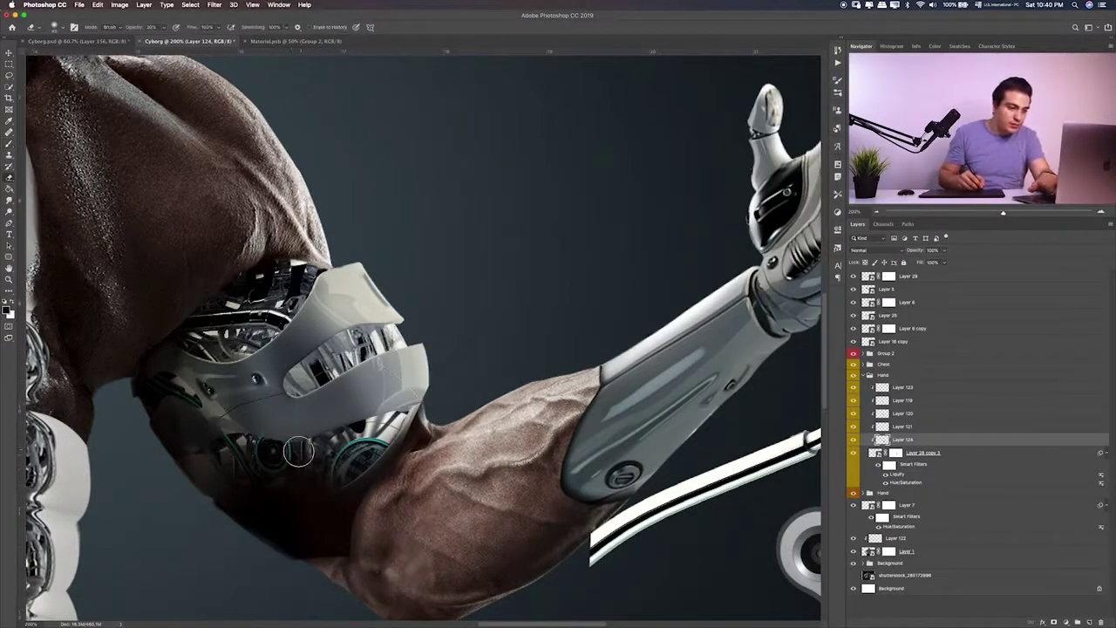
pyautogui.press(']')
pyautogui.press(']')
pyautogui.press(']')
pyautogui.moveTo(298, 456); pyautogui.dragTo(248, 499)
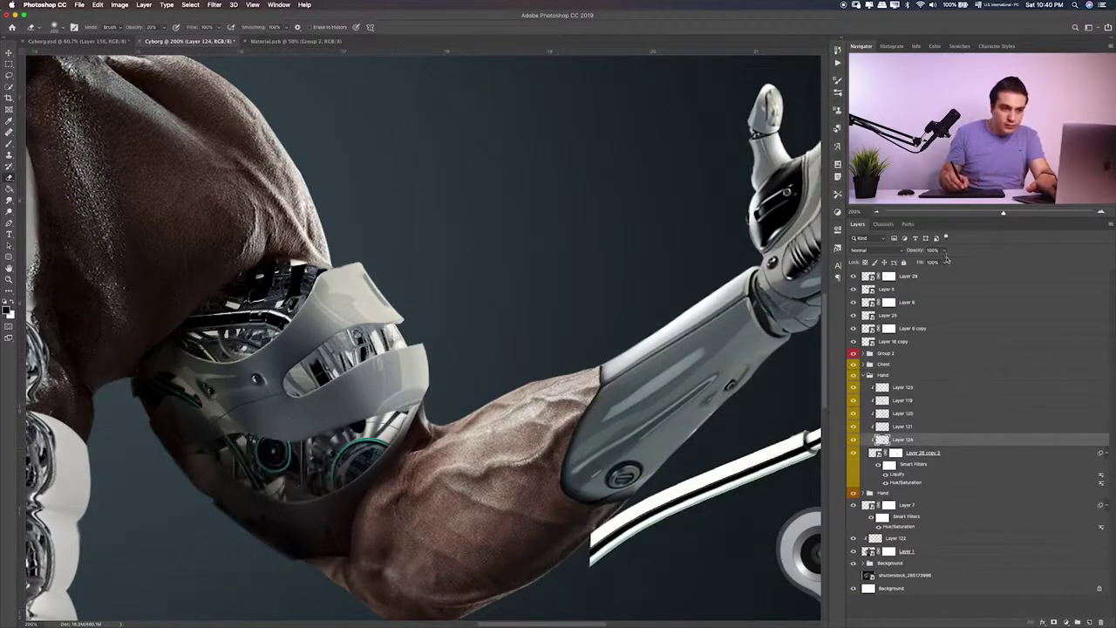
# Set the shadow layer to 43% opacity in Soft Light mode and fit the composite on screen
pyautogui.click(917, 265)
pyautogui.click(873, 250)
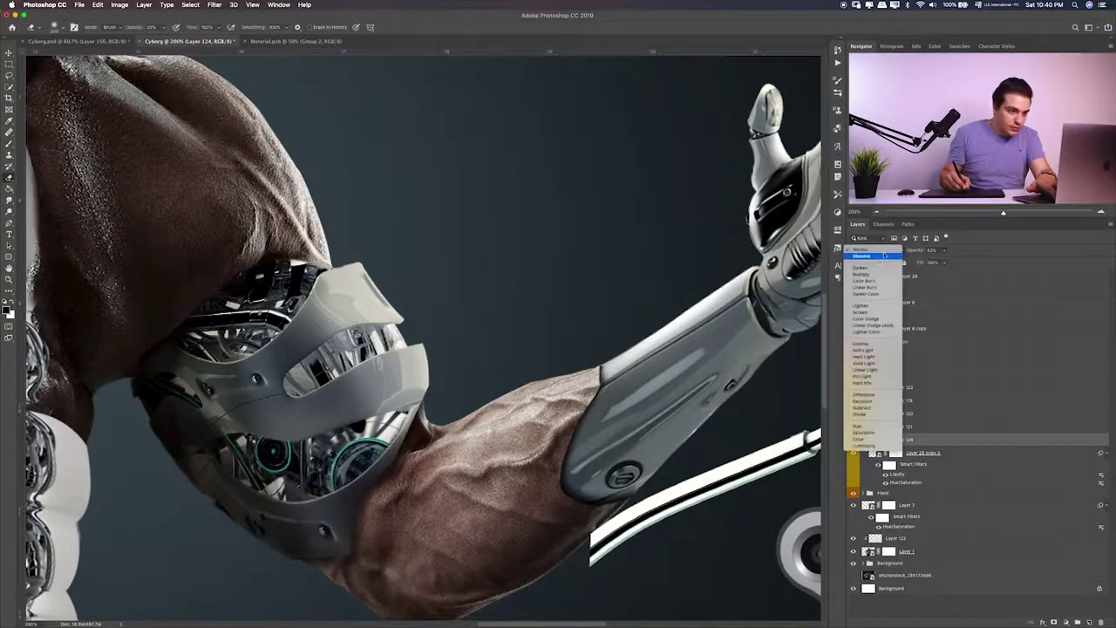
pyautogui.click(861, 350)
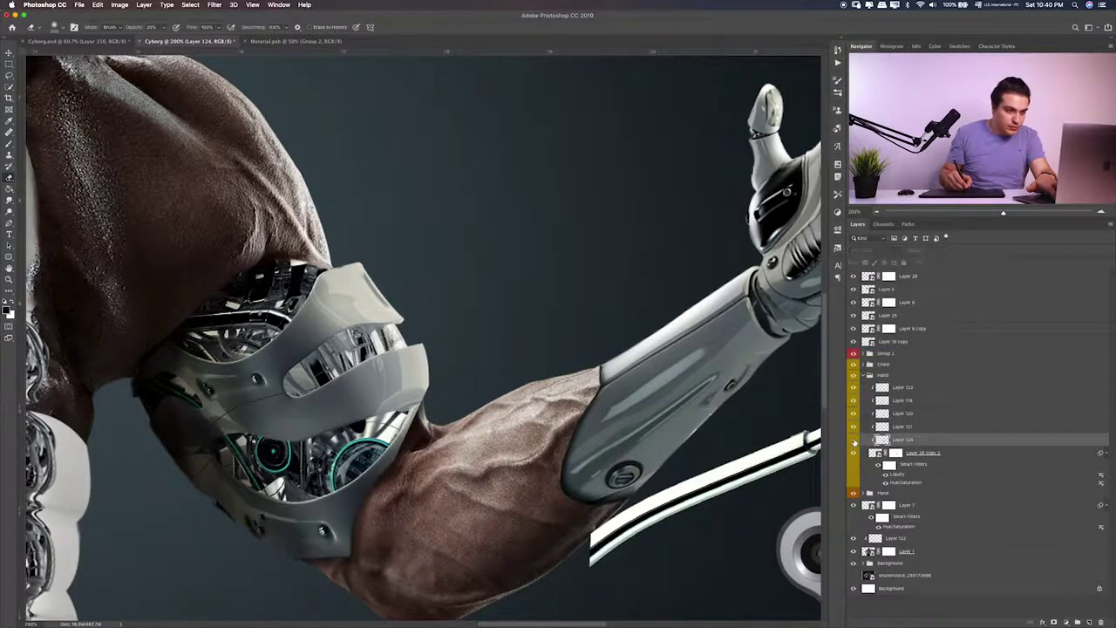
pyautogui.press('super+minus')
pyautogui.press('super+0')
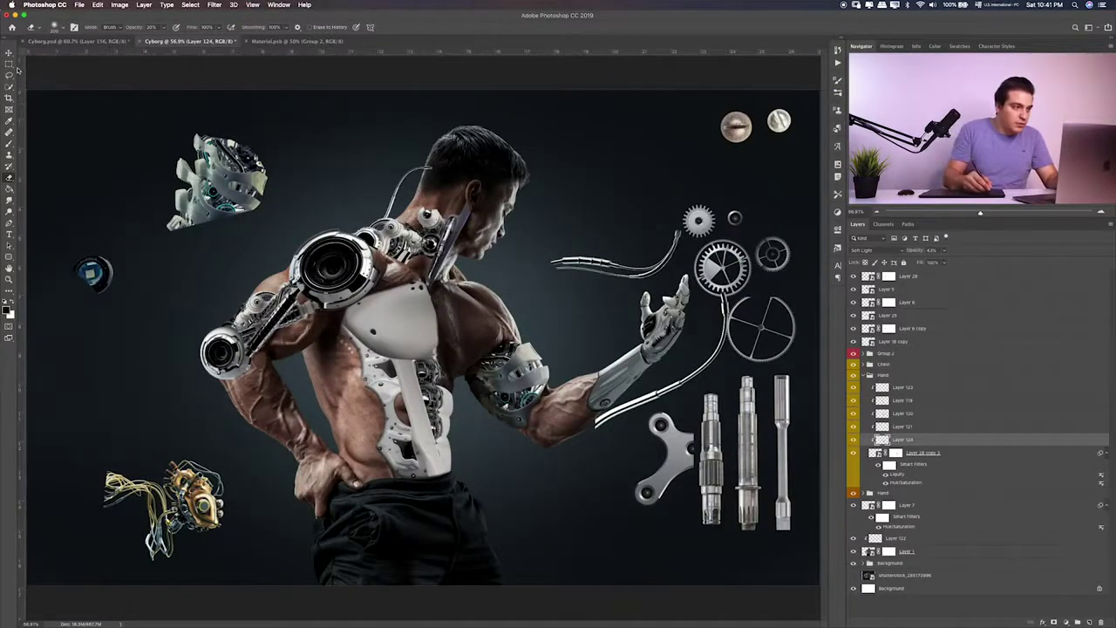
pyautogui.press('m')
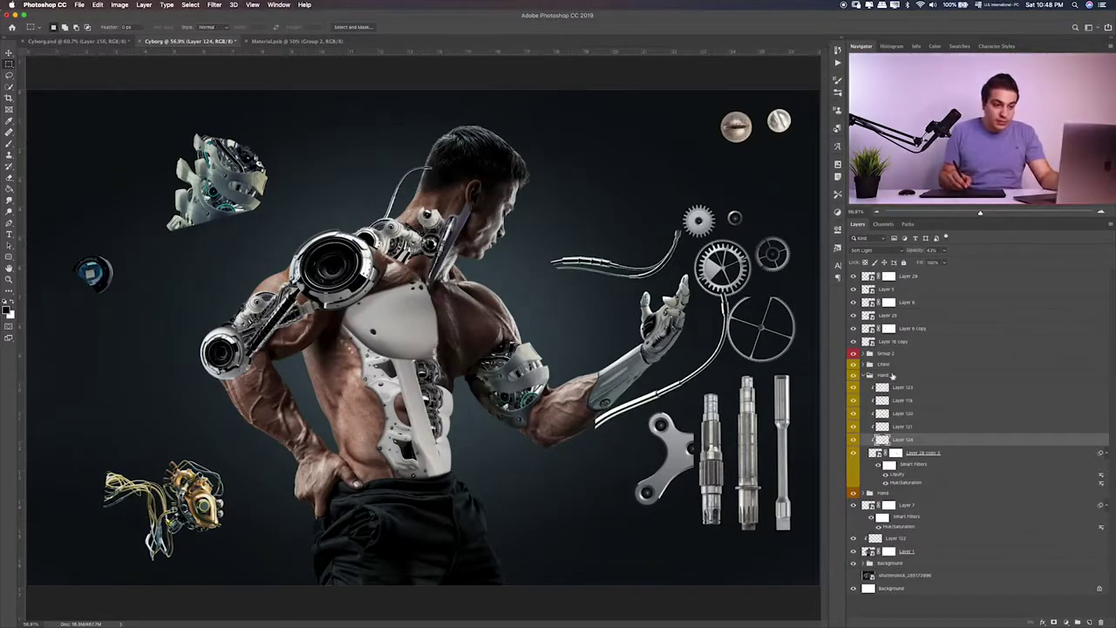
pyautogui.click(883, 376)
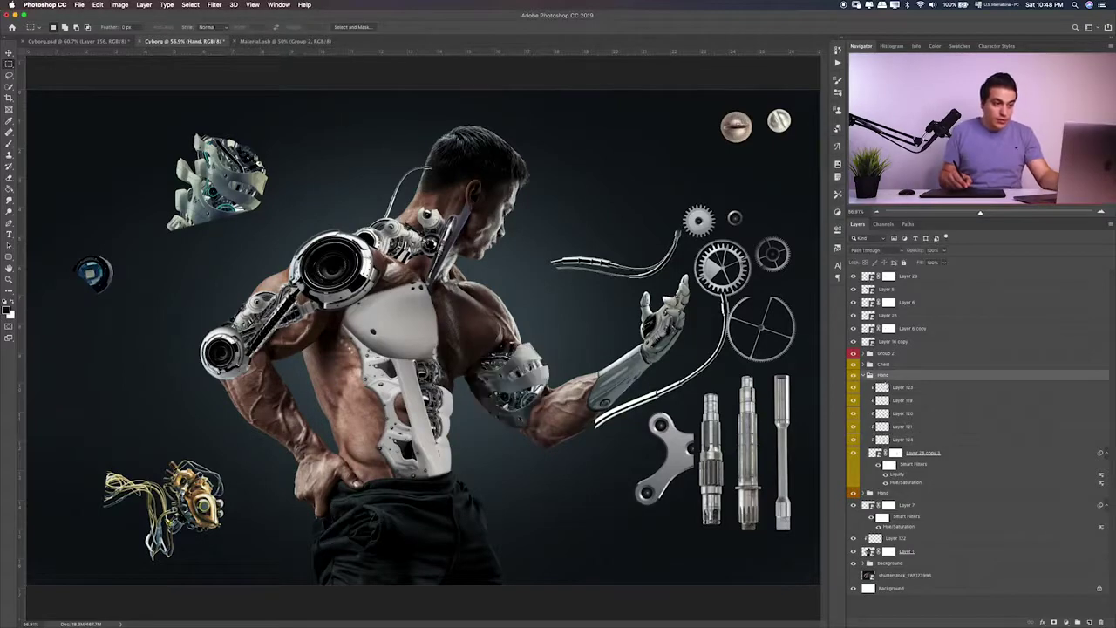
# Expand Group 2 and toggle its part layers' visibility to identify each part
pyautogui.scroll(2, 658, 436)
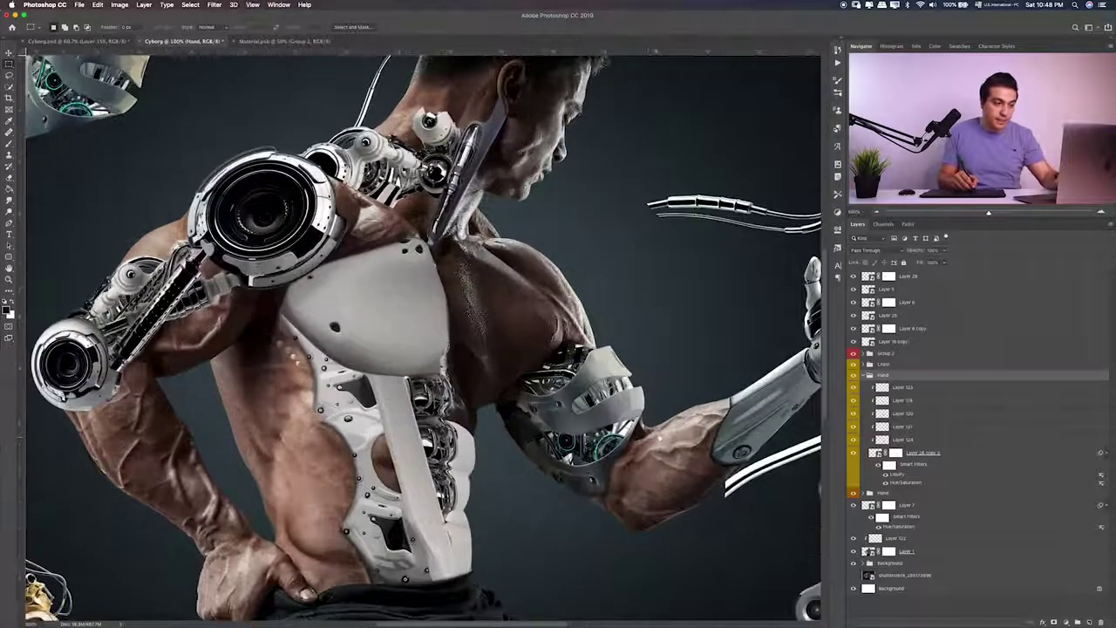
pyautogui.scroll(-3, 457, 356)
pyautogui.hscroll(3, 457, 356)
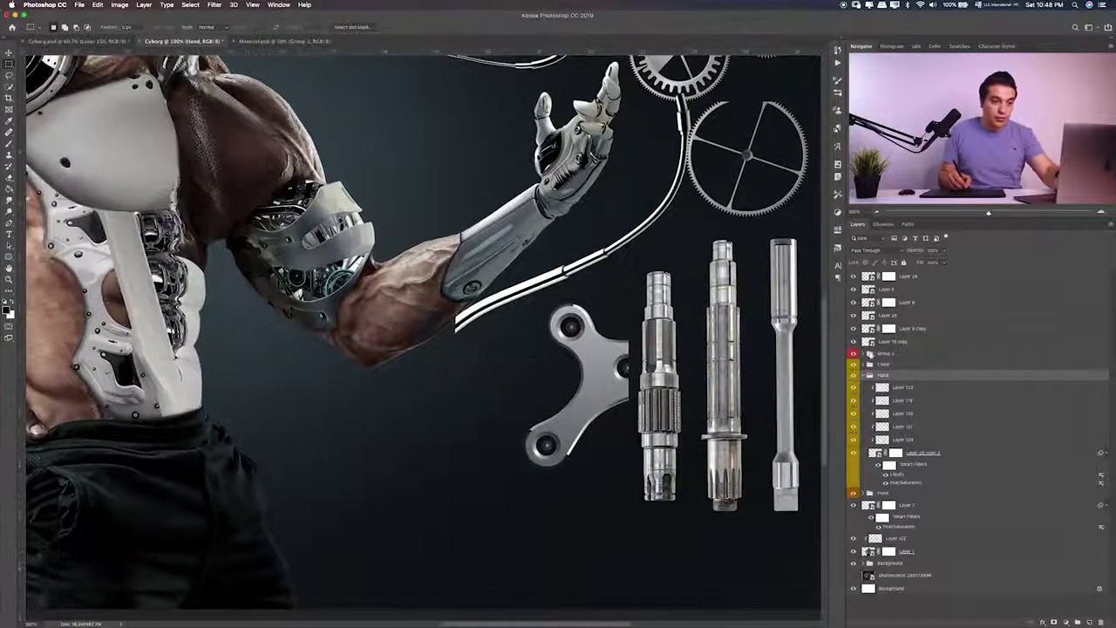
pyautogui.click(867, 353)
pyautogui.hotkey('ctrl', '-')
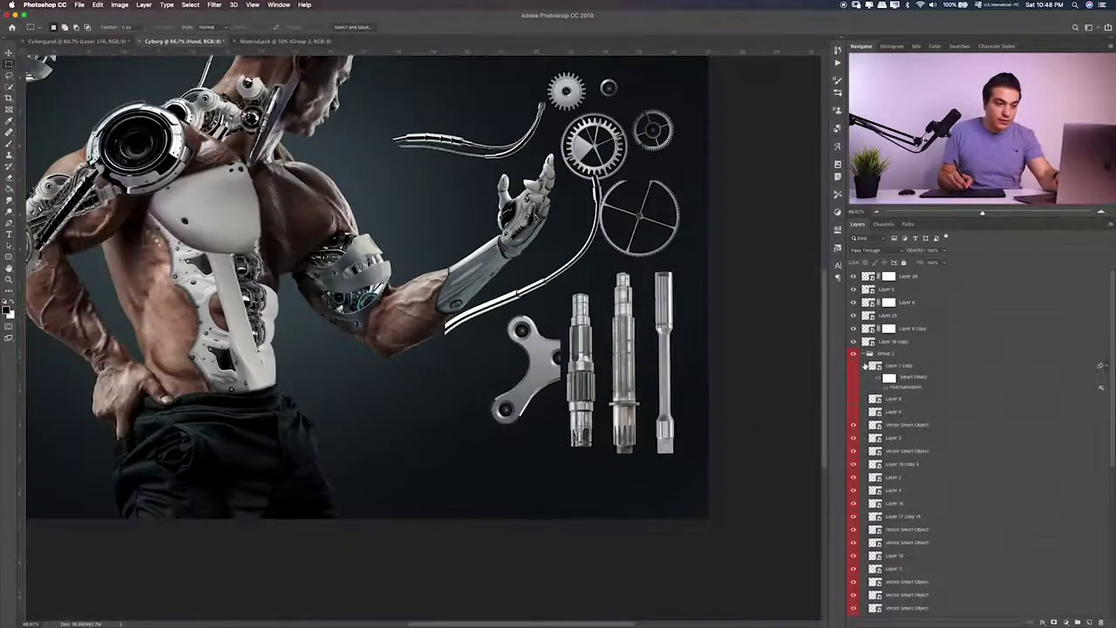
pyautogui.hotkey('ctrl', '-')
pyautogui.click(855, 425)
pyautogui.click(855, 426)
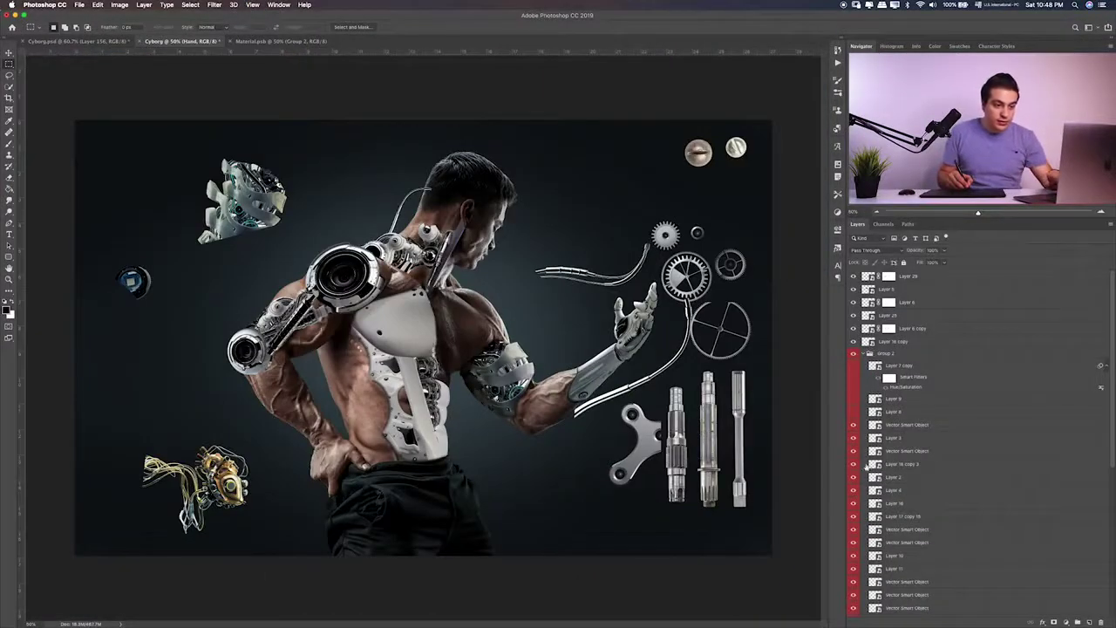
pyautogui.scroll(-5, 852, 432)
pyautogui.scroll(-3, 850, 437)
pyautogui.click(854, 445)
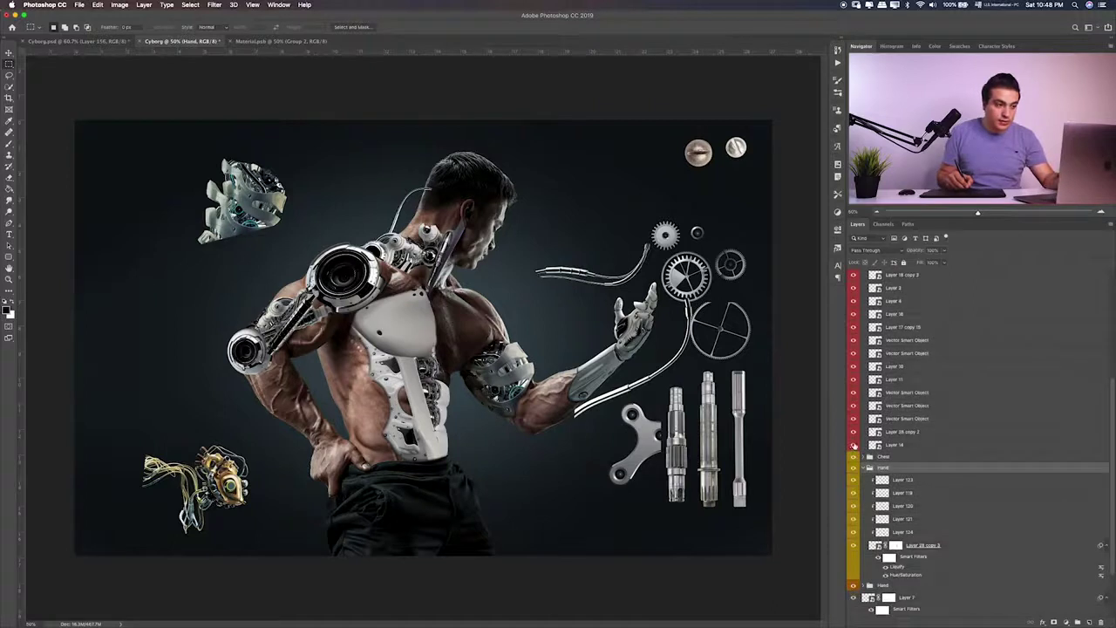
pyautogui.click(854, 445)
pyautogui.click(854, 431)
pyautogui.click(854, 432)
pyautogui.click(854, 419)
pyautogui.click(854, 418)
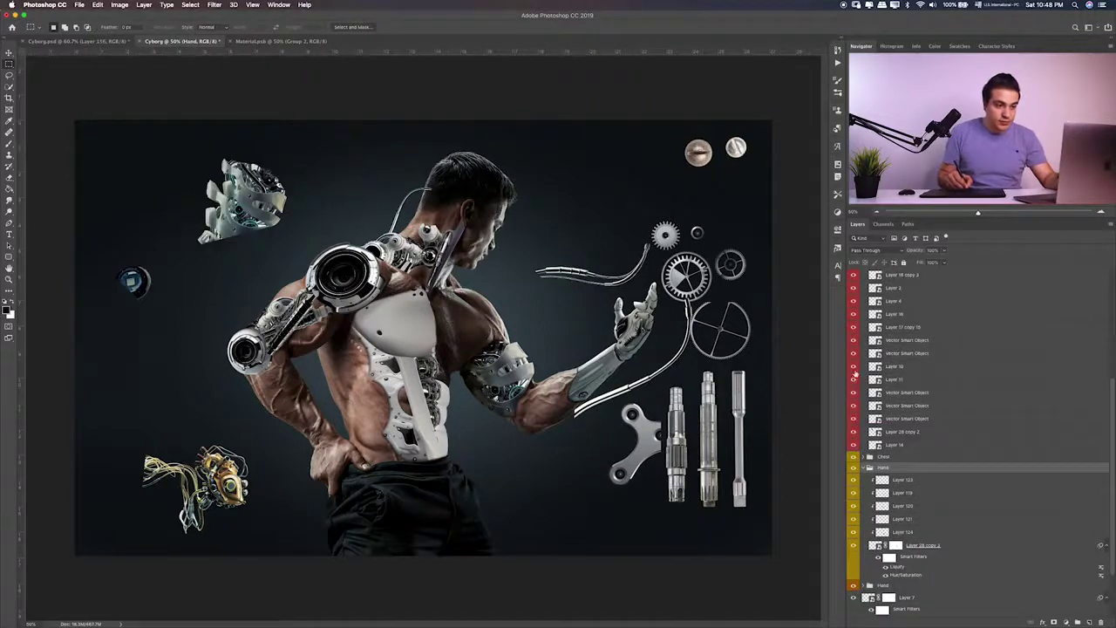
pyautogui.doubleClick(854, 366)
pyautogui.doubleClick(854, 353)
pyautogui.doubleClick(854, 340)
pyautogui.doubleClick(854, 327)
# Select the three cable layers, starting with Layer 16, and move them into the Hand group
pyautogui.click(893, 314)
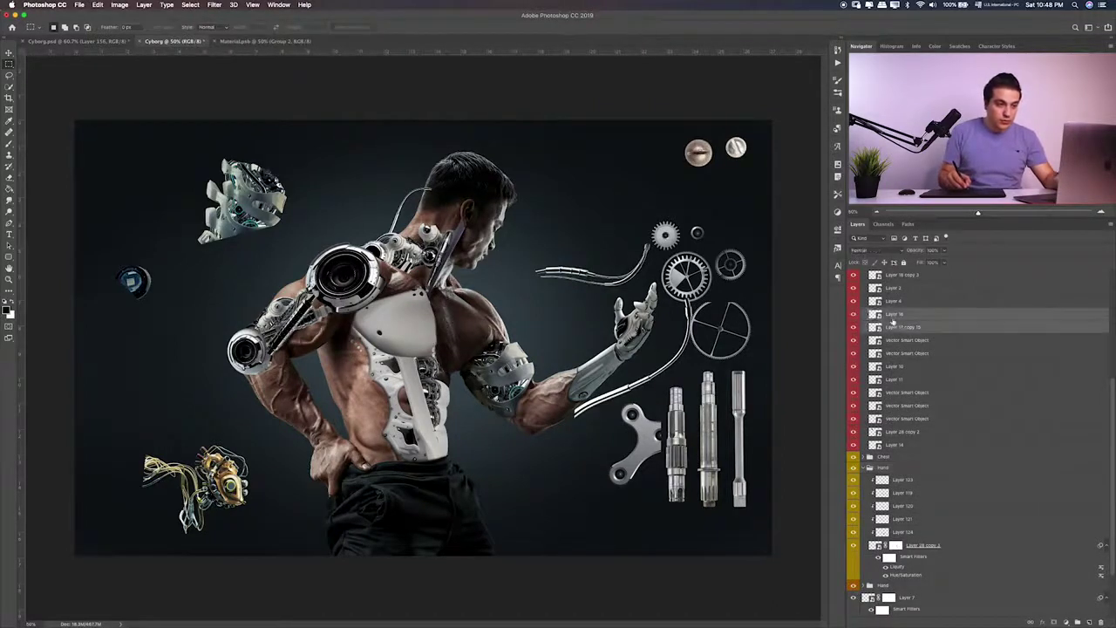
pyautogui.scroll(3, 894, 321)
pyautogui.doubleClick(854, 330)
pyautogui.click(855, 317)
pyautogui.click(855, 316)
pyautogui.click(855, 304)
pyautogui.click(855, 303)
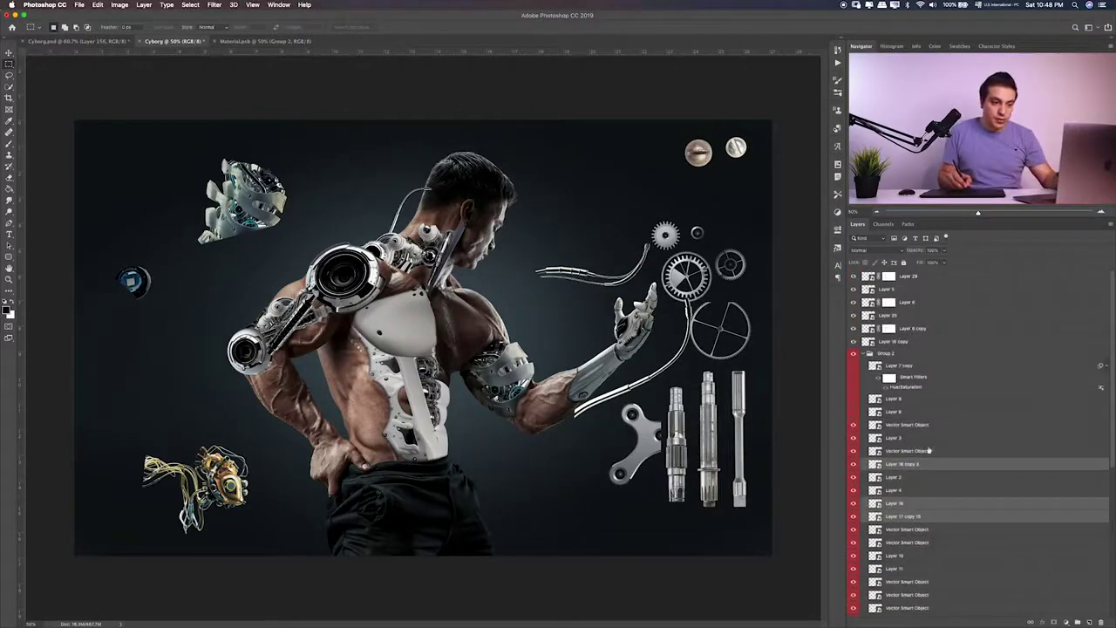
pyautogui.moveTo(916, 467); pyautogui.dragTo(909, 272)
pyautogui.click(869, 393)
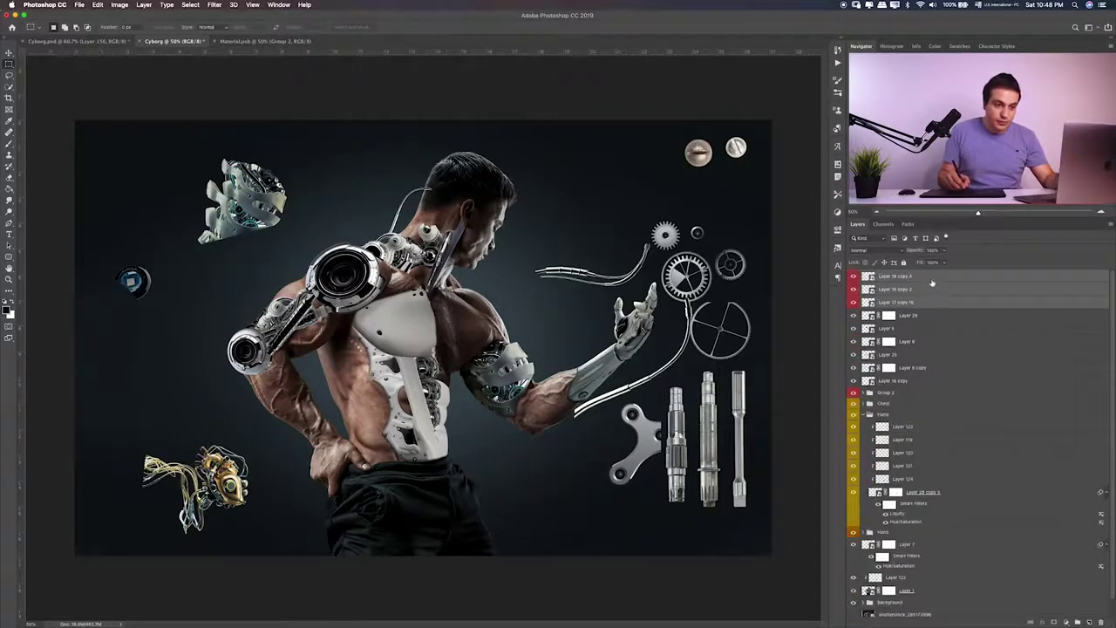
pyautogui.moveTo(931, 284); pyautogui.dragTo(907, 417)
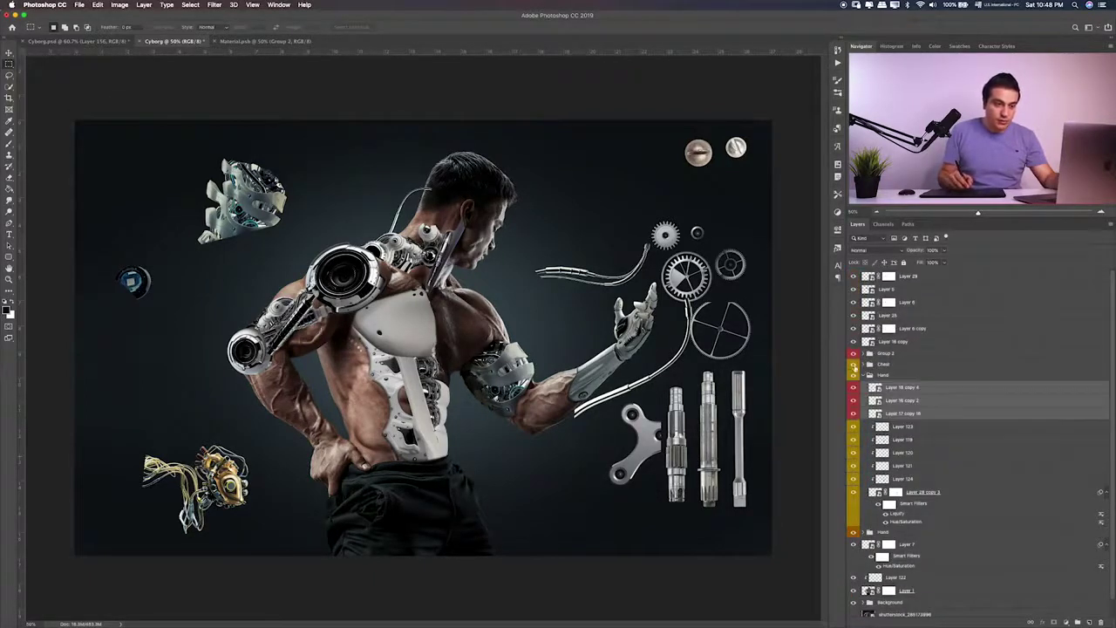
# Shift the cable parts up-left toward the head and hide the duplicated cable copies
pyautogui.press('v')
pyautogui.moveTo(549, 332); pyautogui.dragTo(509, 292)
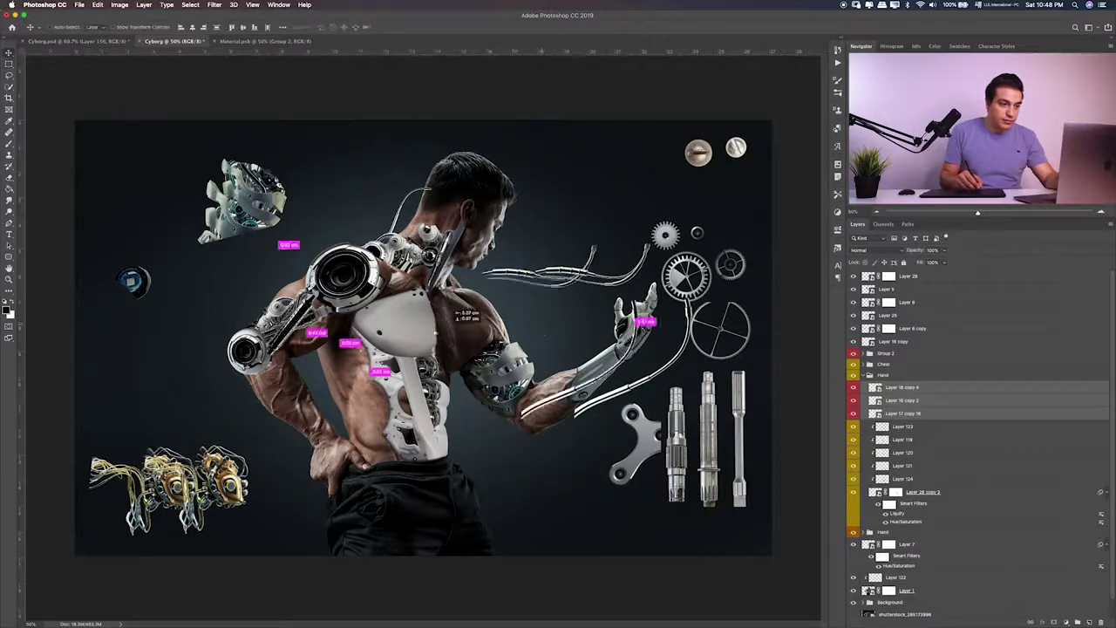
pyautogui.moveTo(854, 394); pyautogui.dragTo(855, 417)
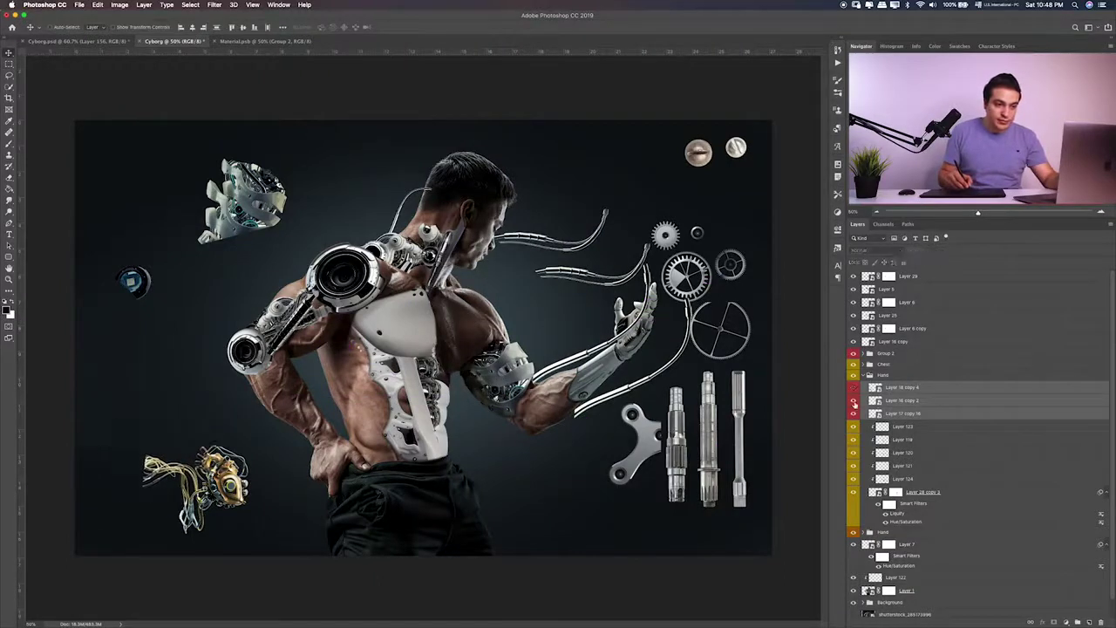
pyautogui.click(854, 413)
pyautogui.click(854, 413)
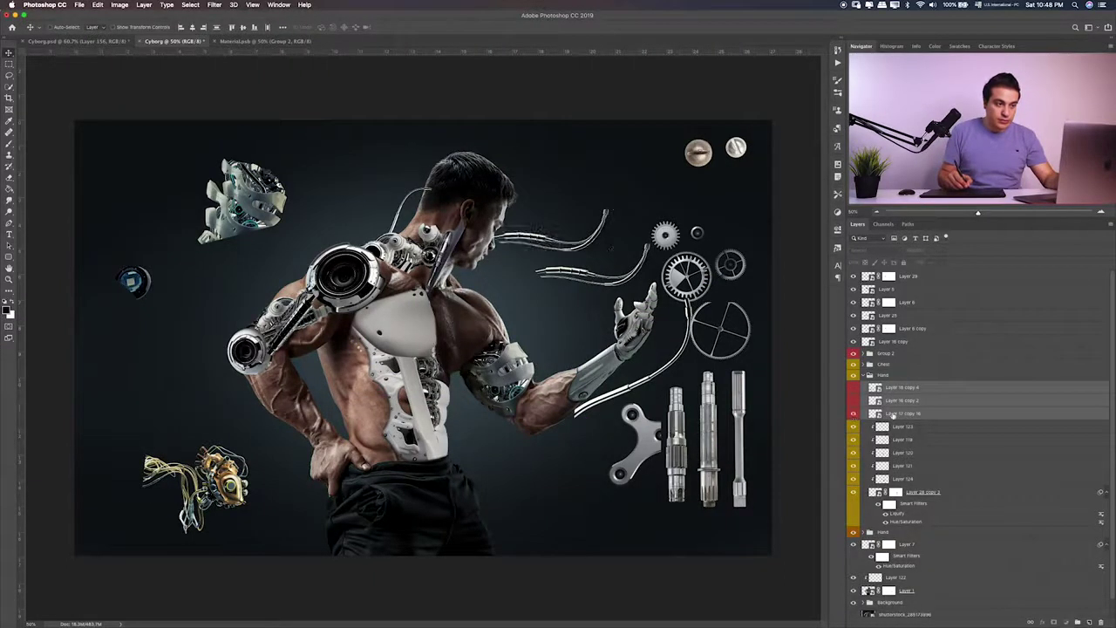
pyautogui.click(888, 415)
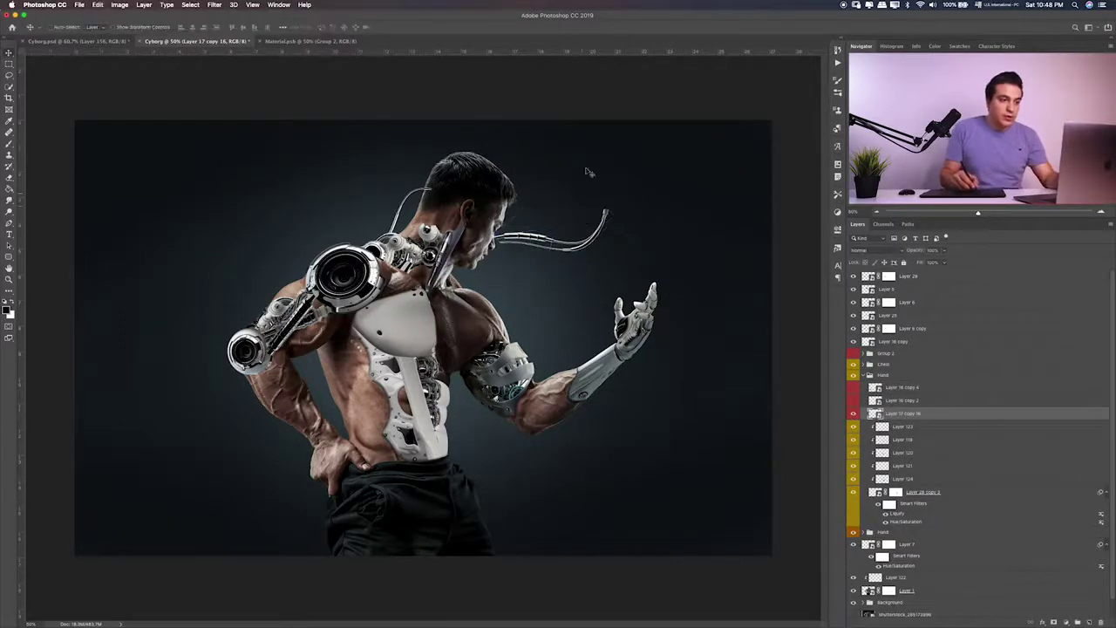
# Rotate the cable near the face down over the elbow armour and forearm
pyautogui.hotkey('ctrl', 't')
pyautogui.moveTo(566, 179)
pyautogui.mouseDown()
pyautogui.moveTo(586, 197)
pyautogui.moveTo(504, 325)
pyautogui.mouseUp()
pyautogui.hotkey('ctrl', '+')
pyautogui.hotkey('ctrl', '+')
pyautogui.hotkey('ctrl', '+')
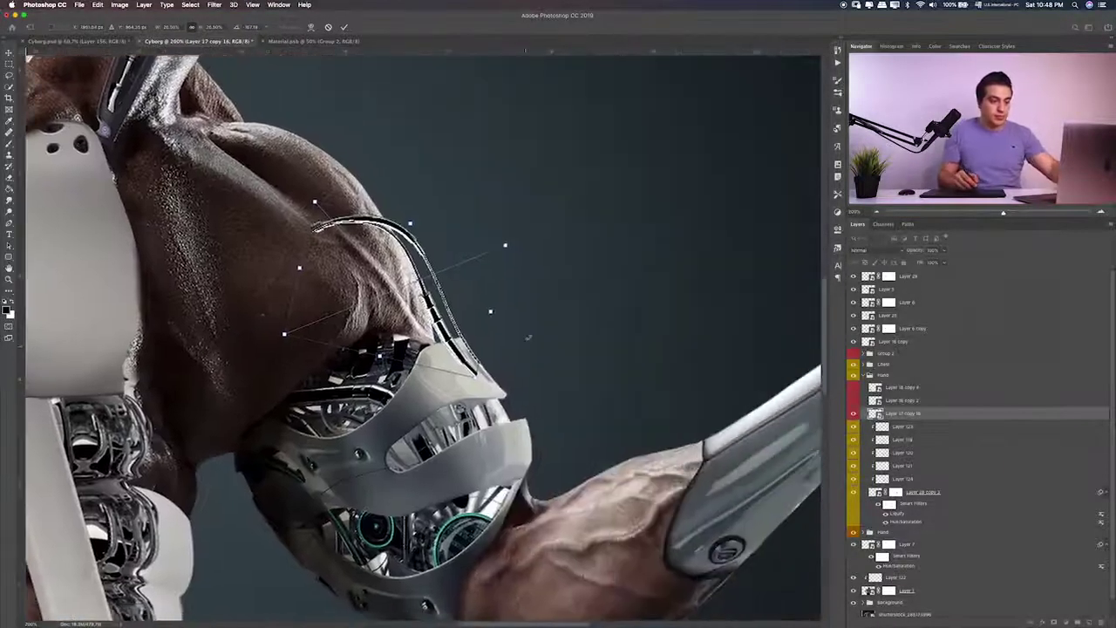
pyautogui.moveTo(618, 207); pyautogui.dragTo(596, 272)
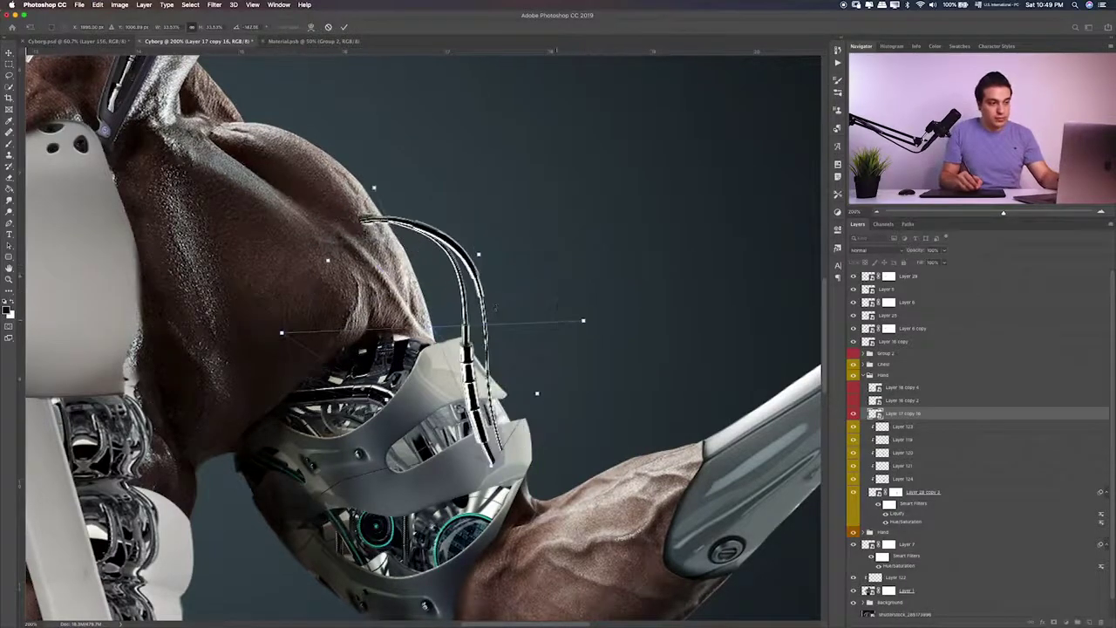
pyautogui.moveTo(596, 272)
pyautogui.mouseDown()
pyautogui.moveTo(560, 363)
pyautogui.moveTo(549, 312)
pyautogui.mouseUp()
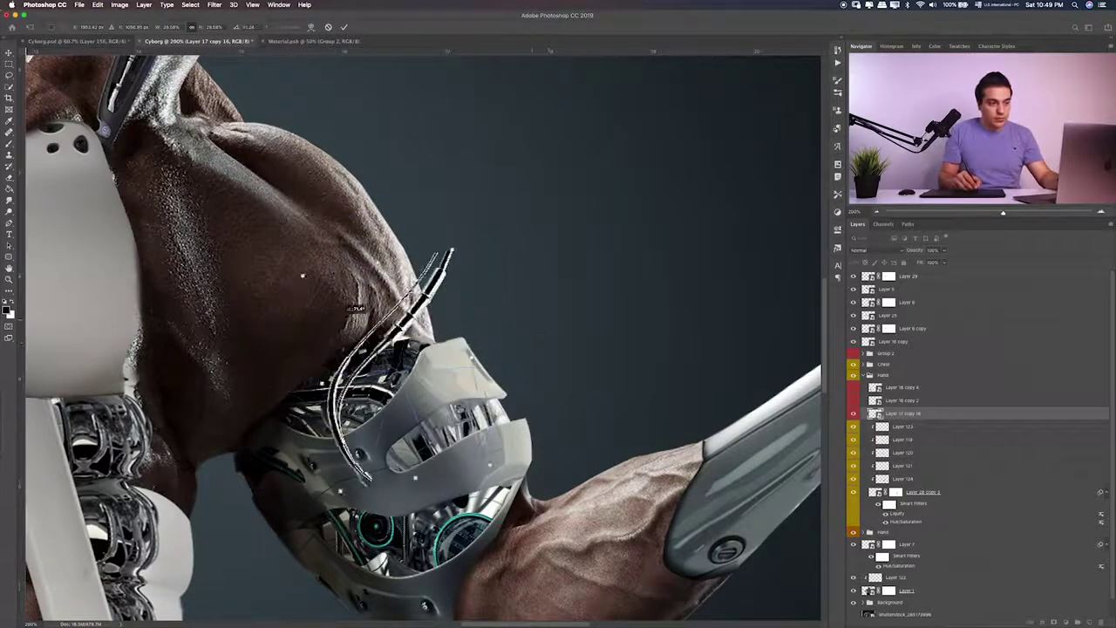
pyautogui.press('Return')
# Show the Layer 18 copy 2 wire and rotate it about 90 degrees
pyautogui.click(854, 399)
pyautogui.click(903, 400)
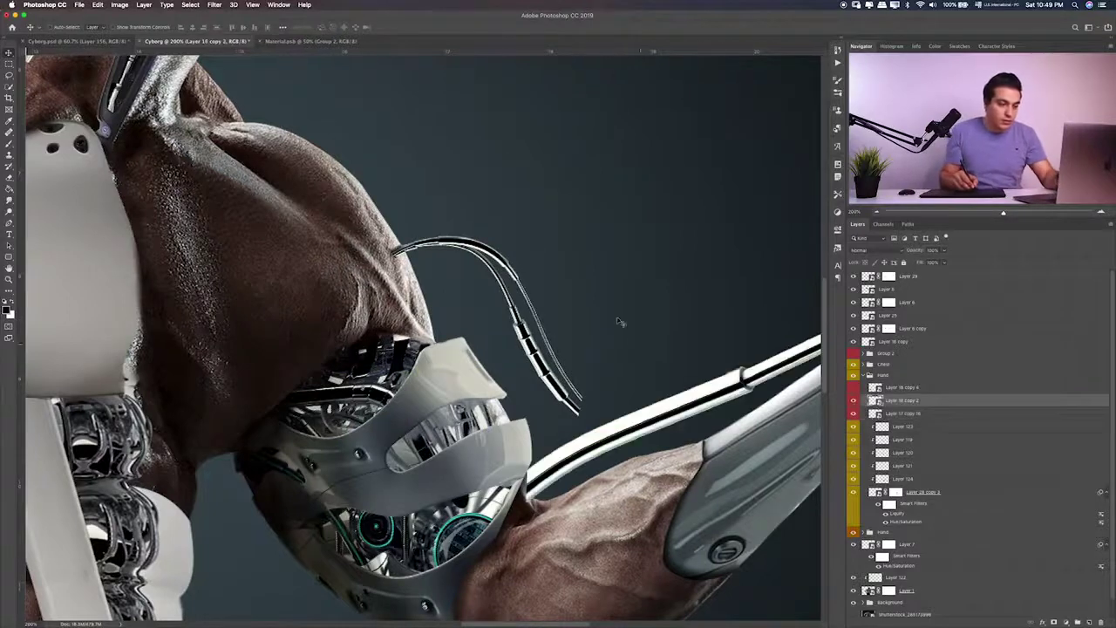
pyautogui.hotkey('ctrl', '0')
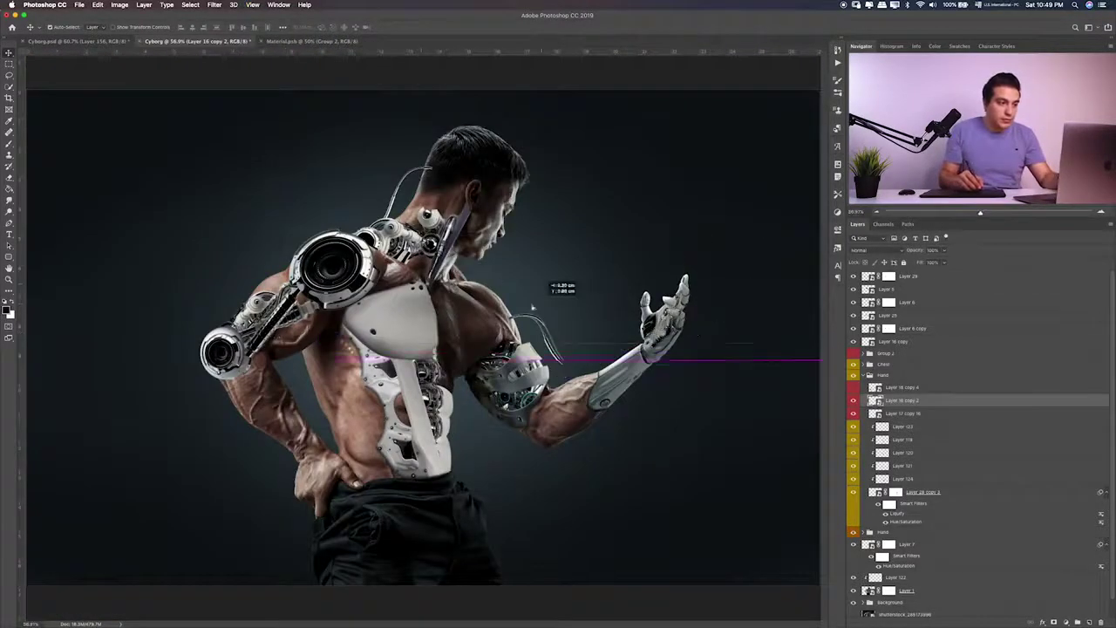
pyautogui.hotkey('ctrl', 't')
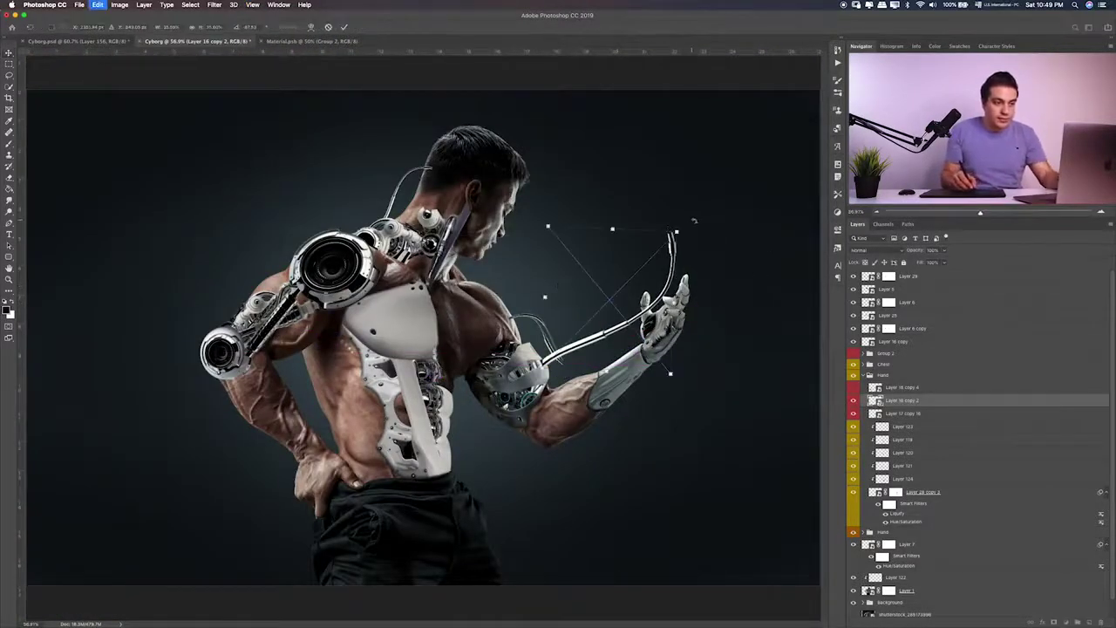
pyautogui.moveTo(689, 220); pyautogui.dragTo(526, 304)
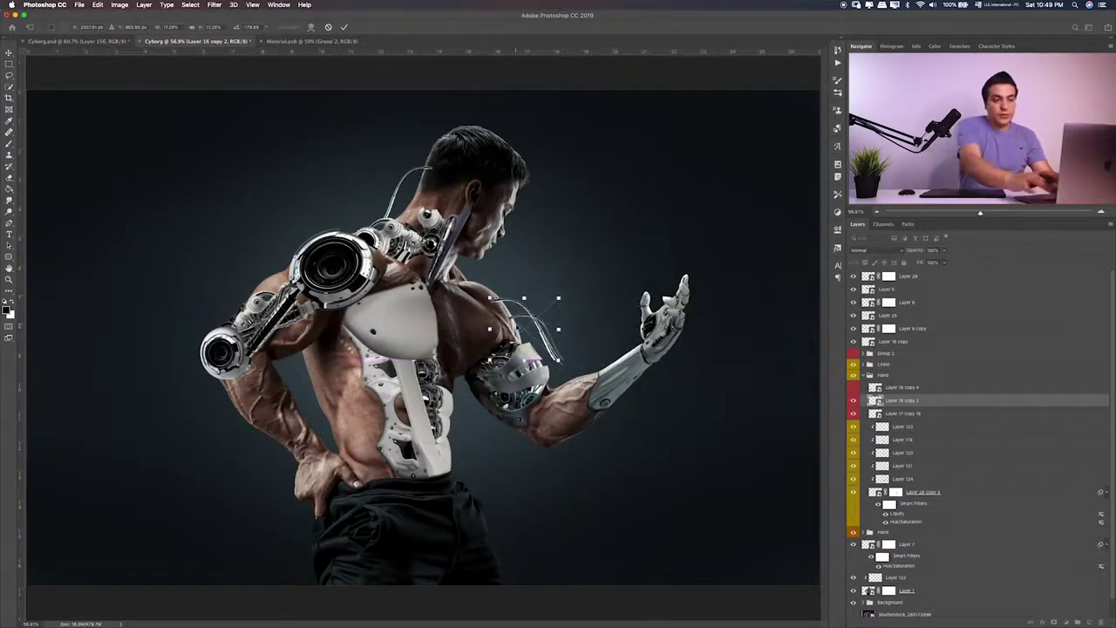
pyautogui.press('Return')
# Nudge the Layer 18 copy 2 wire toward the forearm machinery and rotate it about -16 degrees
pyautogui.scroll(5, 515, 324)
pyautogui.hscroll(6, 516, 324)
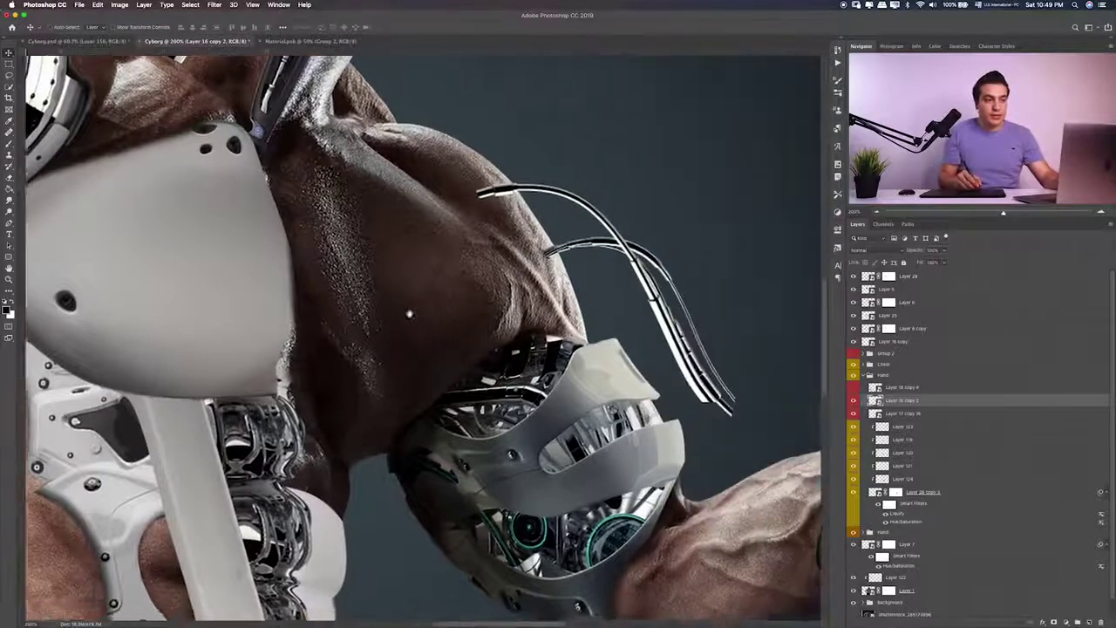
pyautogui.moveTo(558, 345); pyautogui.dragTo(587, 386)
pyautogui.hotkey('ctrl', 't')
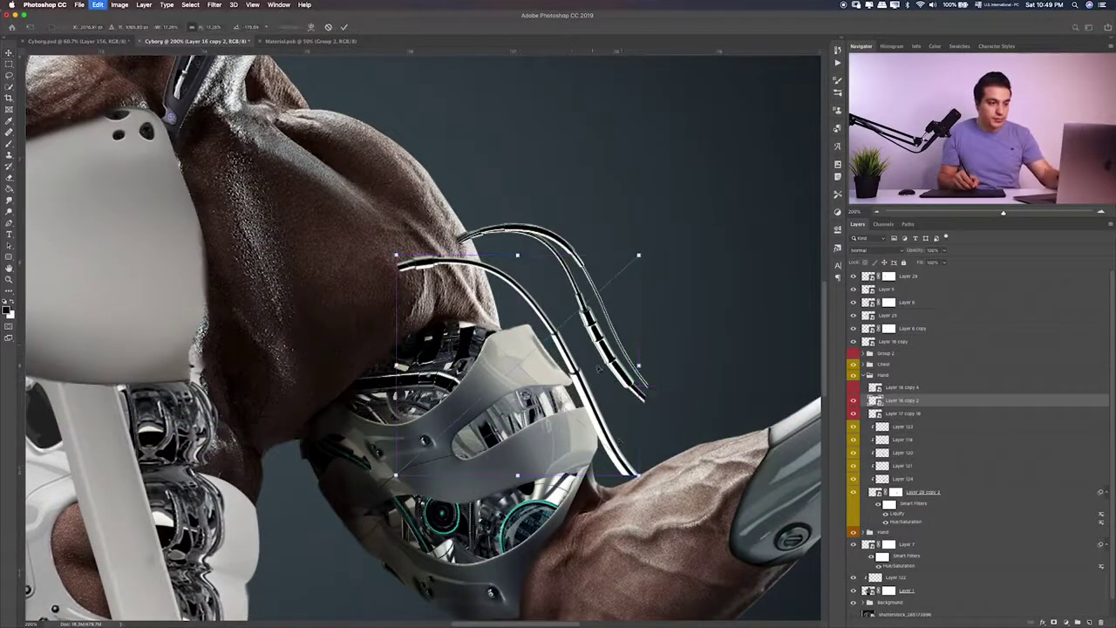
pyautogui.moveTo(644, 462); pyautogui.dragTo(582, 464)
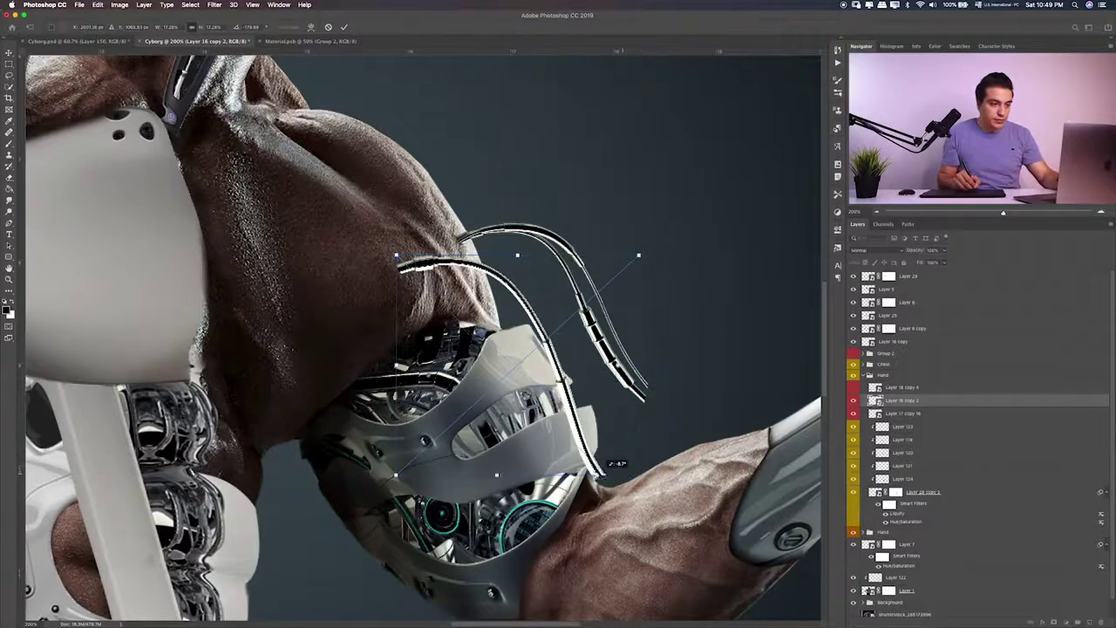
pyautogui.moveTo(493, 415)
pyautogui.mouseDown()
pyautogui.moveTo(515, 397)
pyautogui.moveTo(471, 416)
pyautogui.mouseUp()
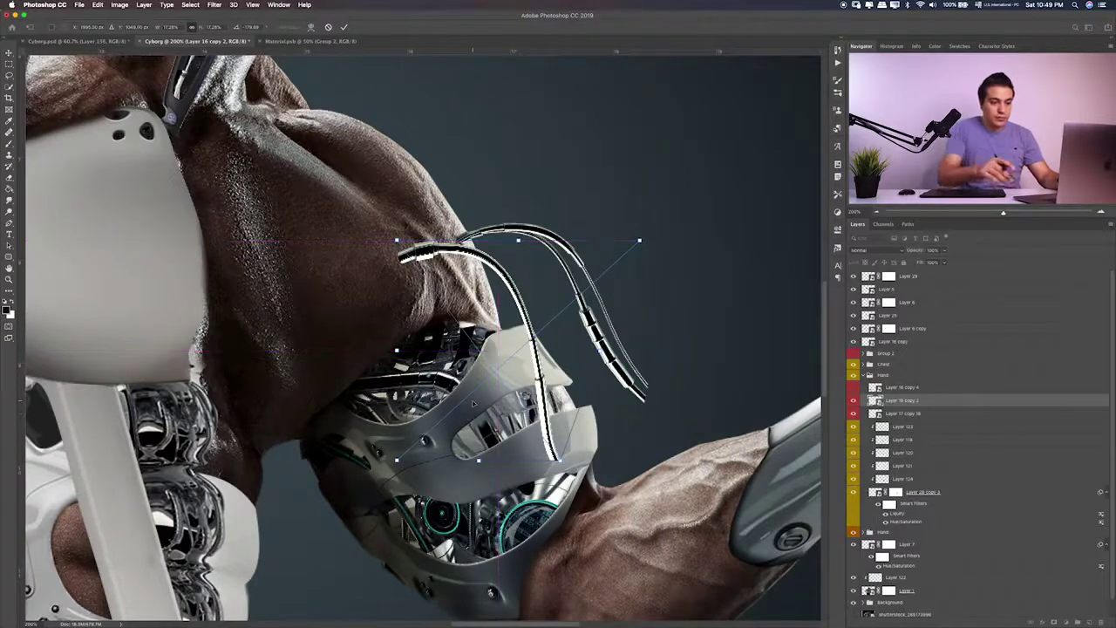
pyautogui.press('Return')
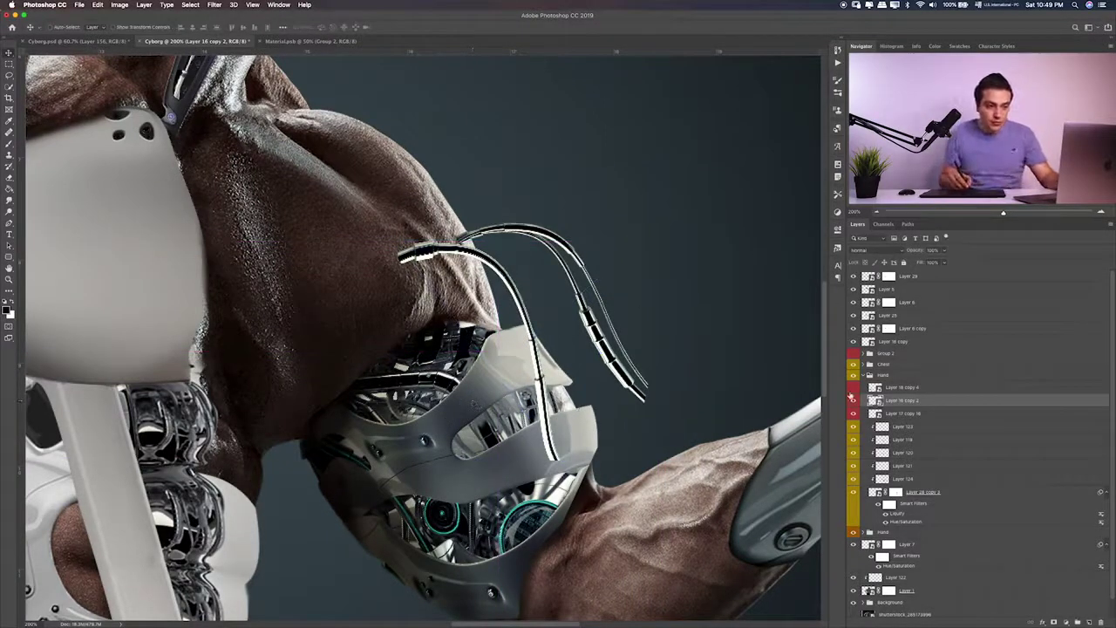
# Move the Layer 17 copy 16 wire up onto the shoulder and fine-tune its position
pyautogui.click(903, 413)
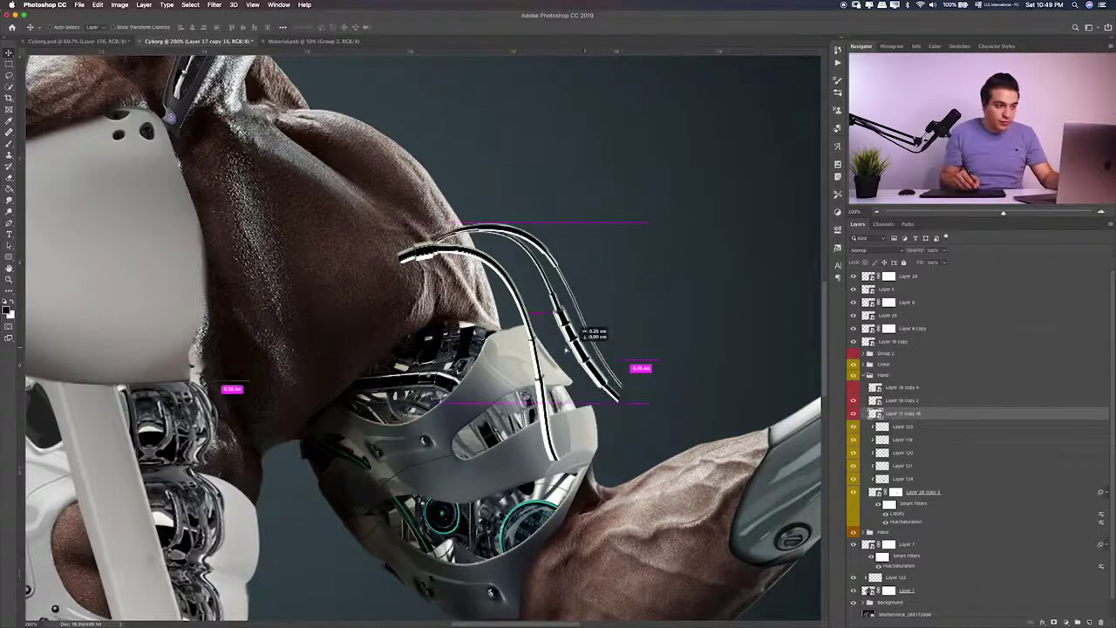
pyautogui.moveTo(607, 375)
pyautogui.mouseDown()
pyautogui.moveTo(549, 334)
pyautogui.moveTo(567, 328)
pyautogui.mouseUp()
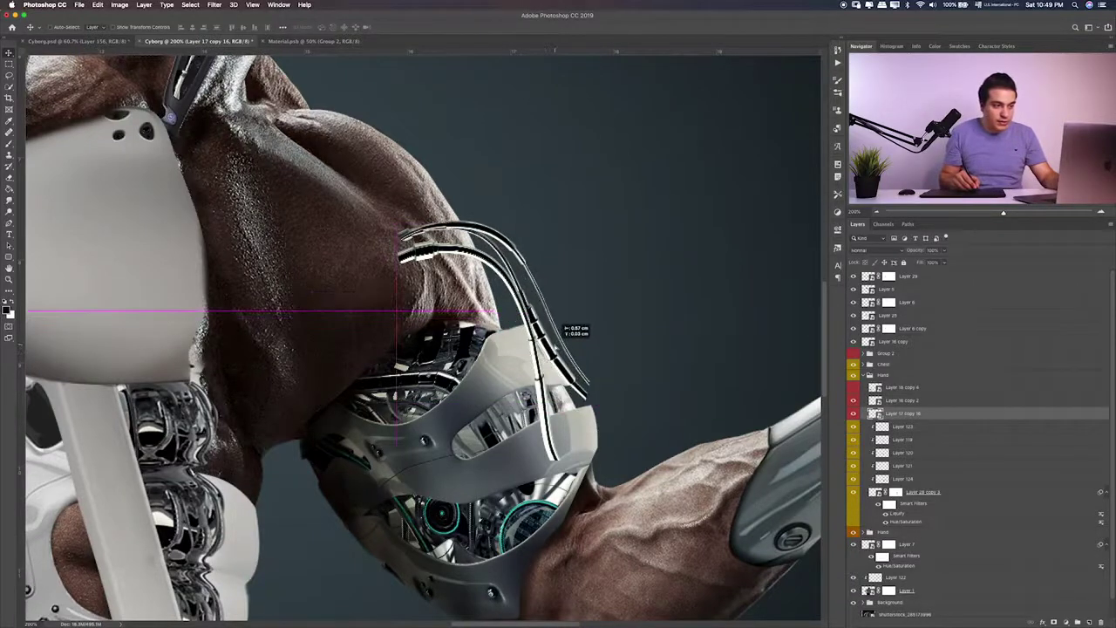
pyautogui.moveTo(565, 329)
pyautogui.mouseDown()
pyautogui.moveTo(602, 344)
pyautogui.moveTo(611, 394)
pyautogui.mouseUp()
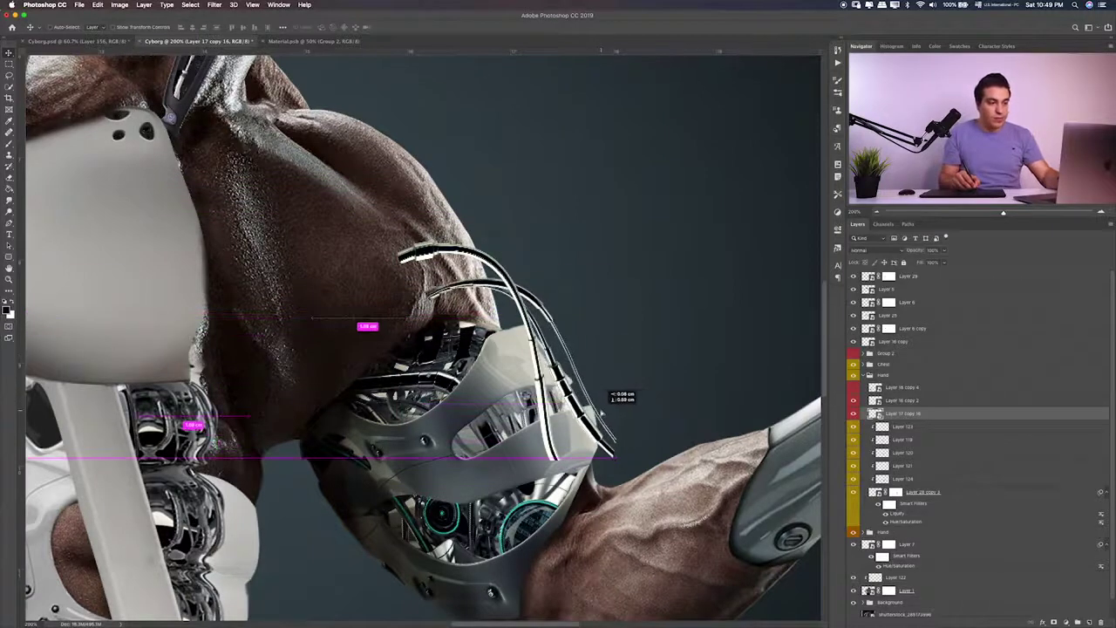
pyautogui.hotkey('ctrl', 't')
pyautogui.moveTo(488, 379)
pyautogui.mouseDown()
pyautogui.moveTo(476, 345)
pyautogui.moveTo(521, 336)
pyautogui.moveTo(537, 347)
pyautogui.mouseUp()
pyautogui.press('Return')
pyautogui.click(858, 388)
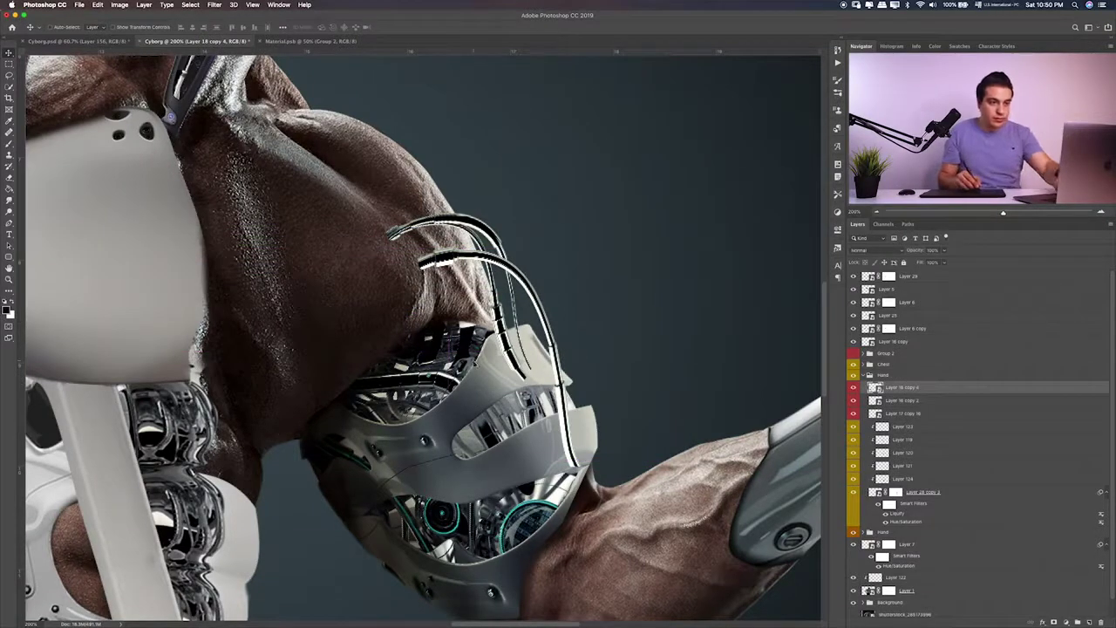
# Place the golden heart at the forearm machinery and mask out the heart and lower cables
pyautogui.moveTo(442, 339)
pyautogui.mouseDown()
pyautogui.moveTo(621, 368)
pyautogui.moveTo(548, 429)
pyautogui.mouseUp()
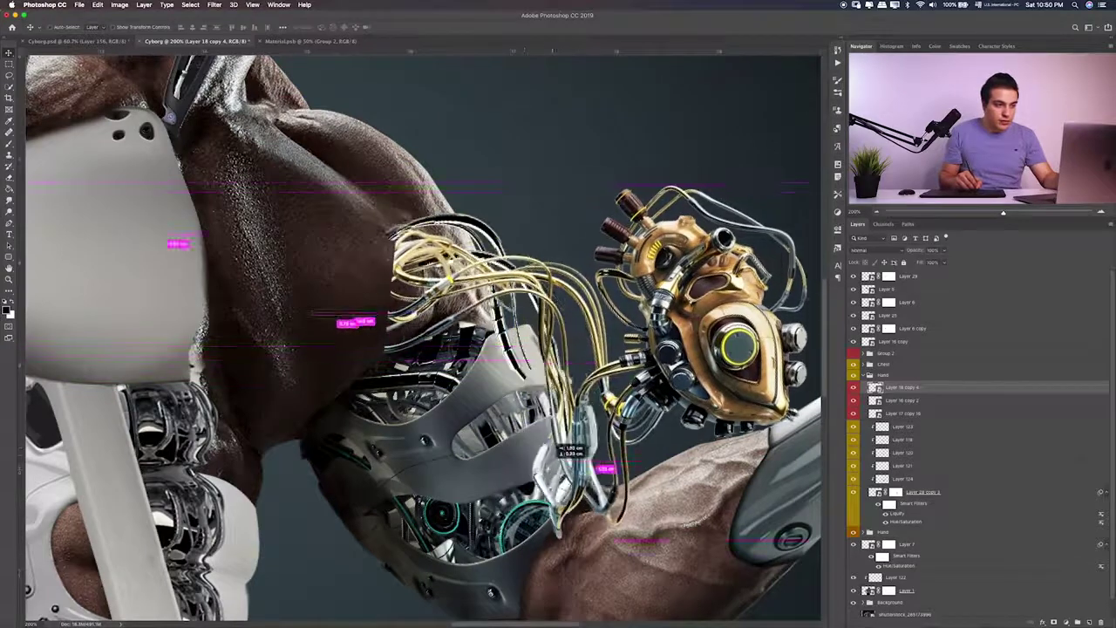
pyautogui.moveTo(546, 426); pyautogui.dragTo(510, 466)
pyautogui.click(1054, 622)
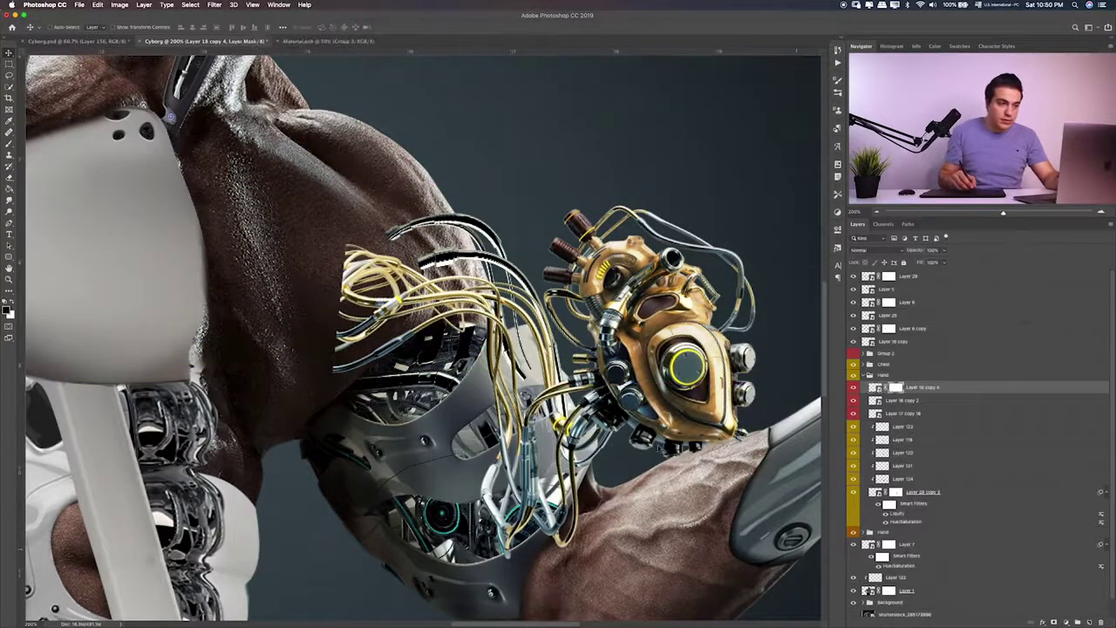
pyautogui.press('b')
pyautogui.moveTo(672, 230)
pyautogui.mouseDown()
pyautogui.moveTo(593, 274)
pyautogui.moveTo(682, 323)
pyautogui.moveTo(648, 261)
pyautogui.moveTo(633, 428)
pyautogui.moveTo(532, 410)
pyautogui.mouseUp()
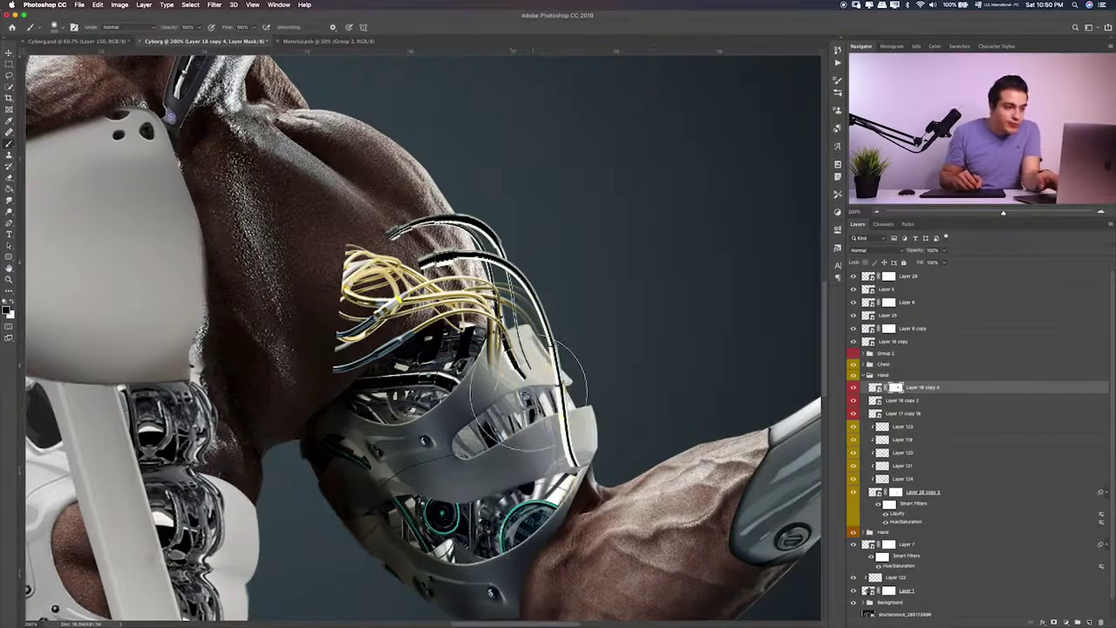
pyautogui.moveTo(541, 366); pyautogui.dragTo(584, 288)
pyautogui.moveTo(589, 327); pyautogui.dragTo(563, 320)
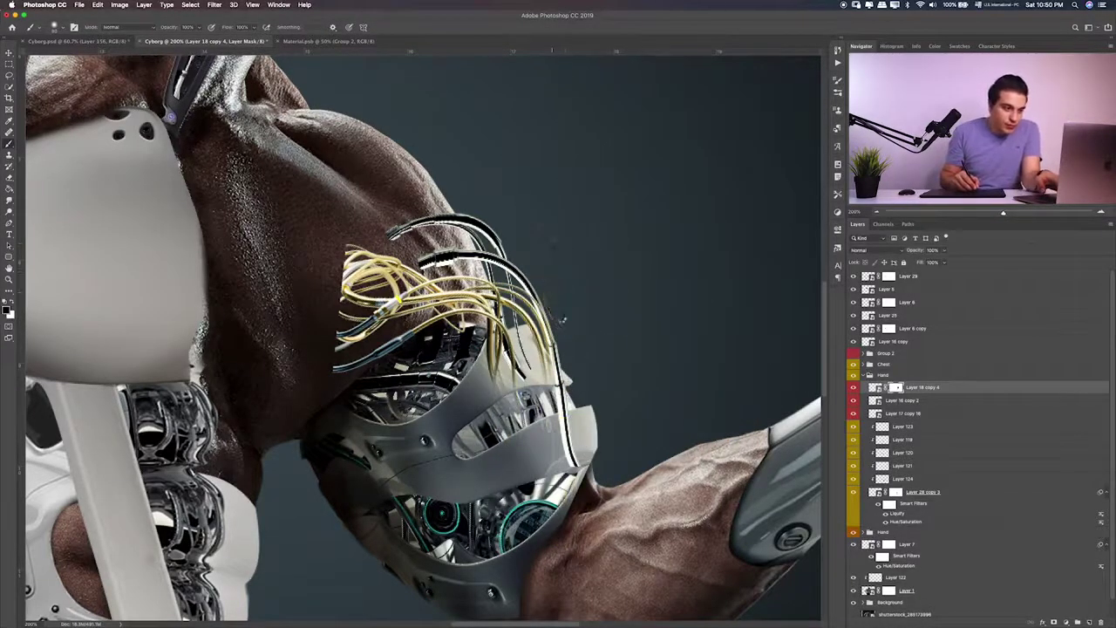
# Move the three wire layers lower in the stack and temporarily hide the black-and-white cables
pyautogui.keyDown('shift'); pyautogui.click(919, 416); pyautogui.keyUp('shift')
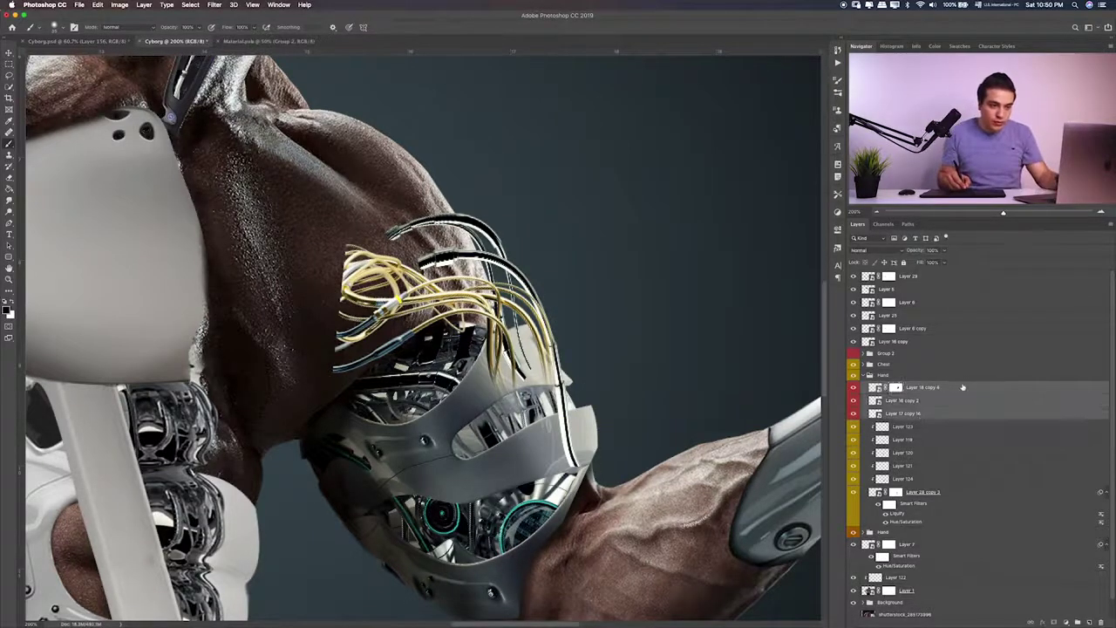
pyautogui.moveTo(921, 414); pyautogui.dragTo(941, 525)
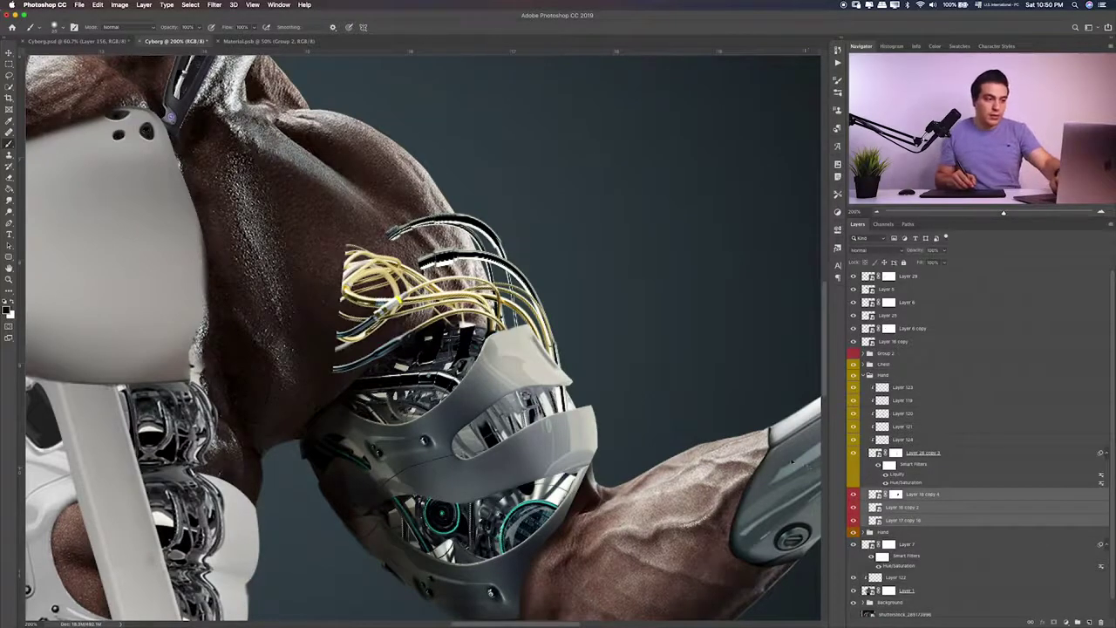
pyautogui.hotkey('ctrl', '+')
pyautogui.click(897, 496)
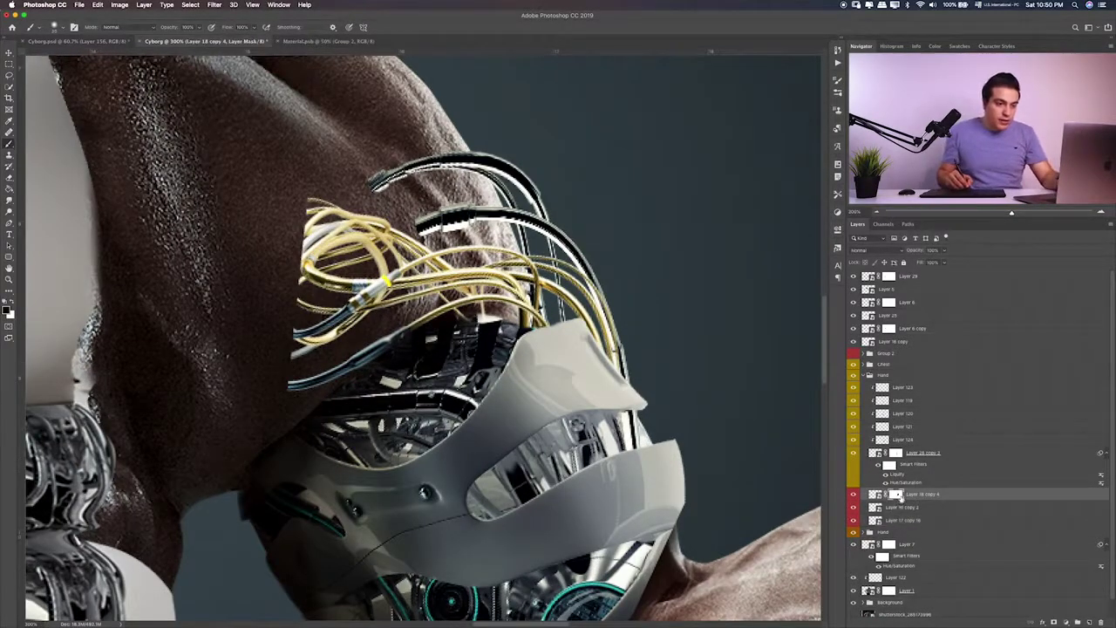
pyautogui.click(855, 520)
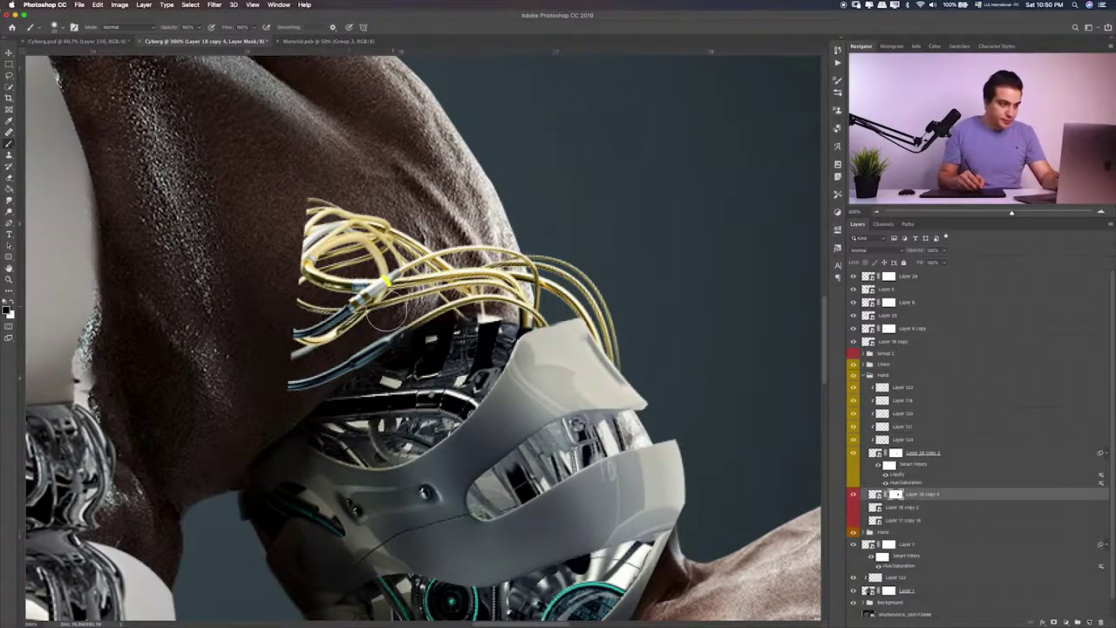
# Mask out the remaining lower yellow cables and upper cable loops on the heart layer
pyautogui.moveTo(366, 349); pyautogui.dragTo(325, 375)
pyautogui.moveTo(409, 331); pyautogui.dragTo(293, 384)
pyautogui.moveTo(397, 301); pyautogui.dragTo(357, 314)
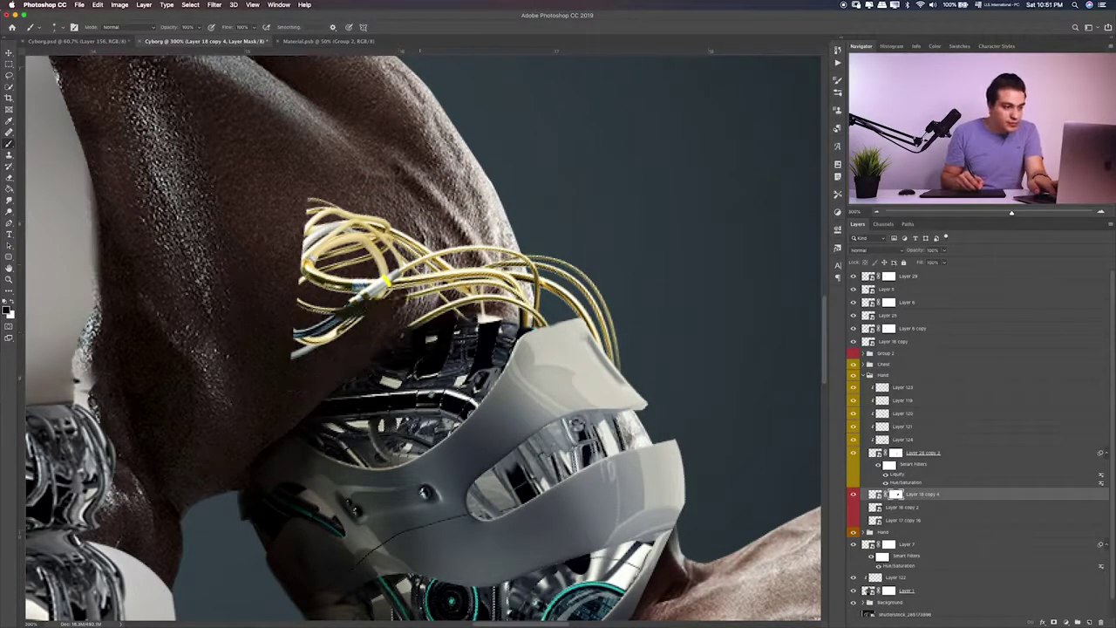
pyautogui.moveTo(384, 209); pyautogui.dragTo(310, 266)
pyautogui.moveTo(419, 248); pyautogui.dragTo(305, 292)
pyautogui.moveTo(393, 279); pyautogui.dragTo(382, 297)
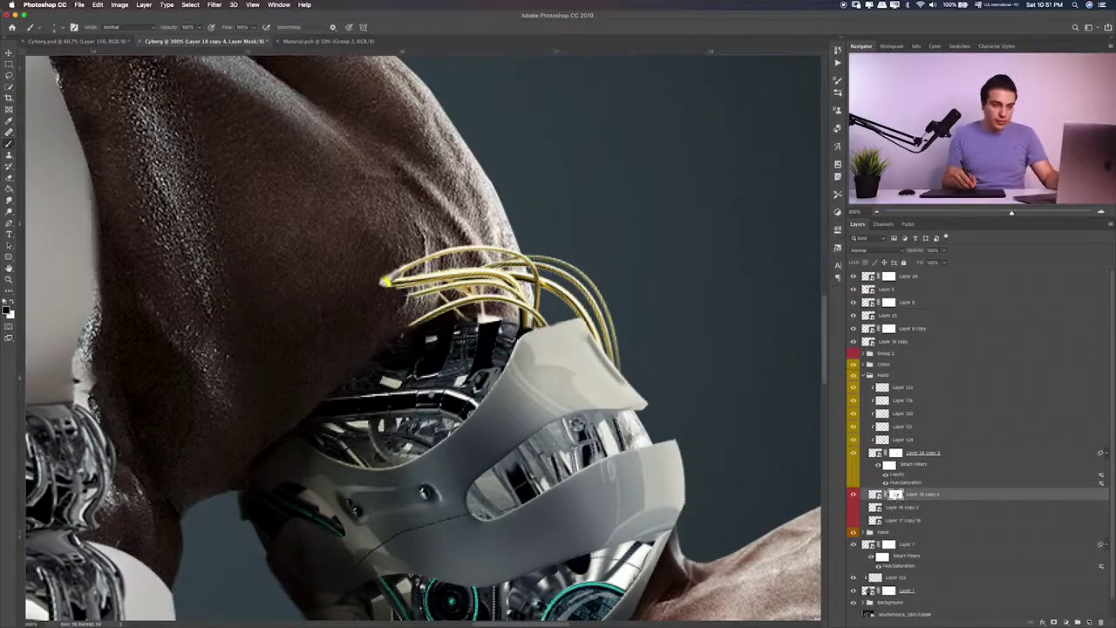
# Move a white cable up onto the shoulder and begin transforming it
pyautogui.press('v')
pyautogui.moveTo(597, 367)
pyautogui.mouseDown()
pyautogui.moveTo(586, 273)
pyautogui.moveTo(528, 271)
pyautogui.moveTo(752, 351)
pyautogui.mouseUp()
pyautogui.hscroll(5, 528, 270)
pyautogui.hotkey('ctrl', 't')
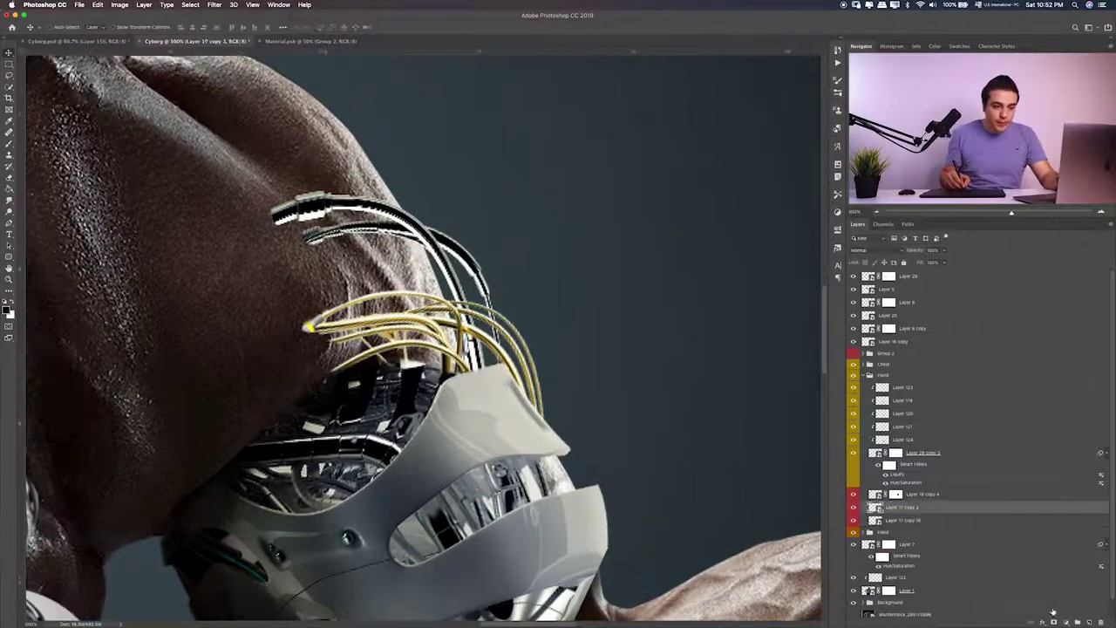
pyautogui.click(943, 521)
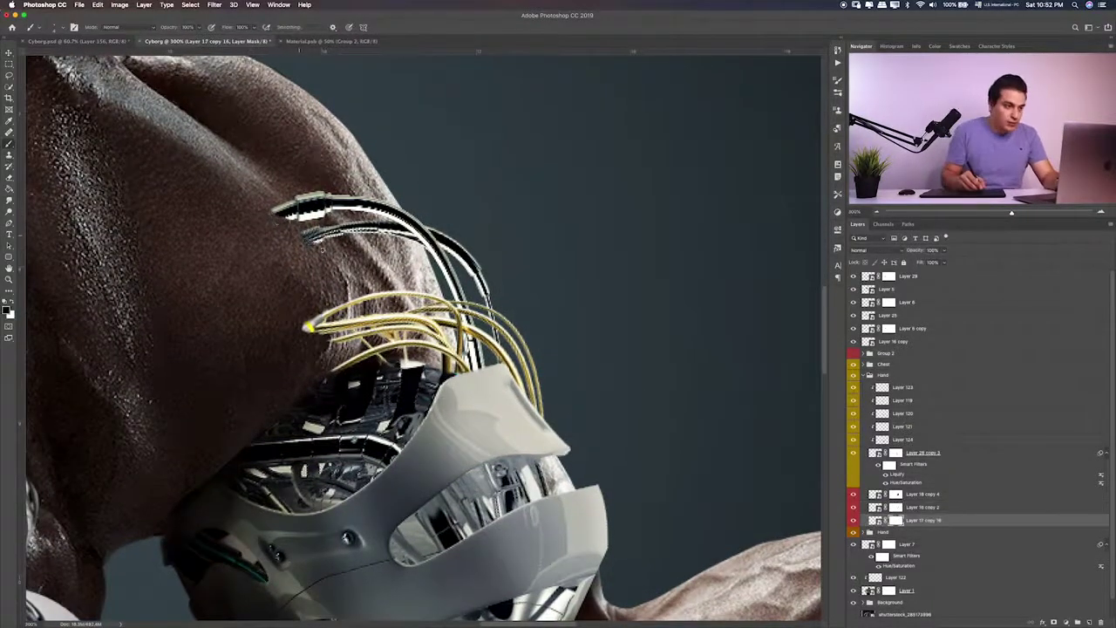
pyautogui.click(941, 495)
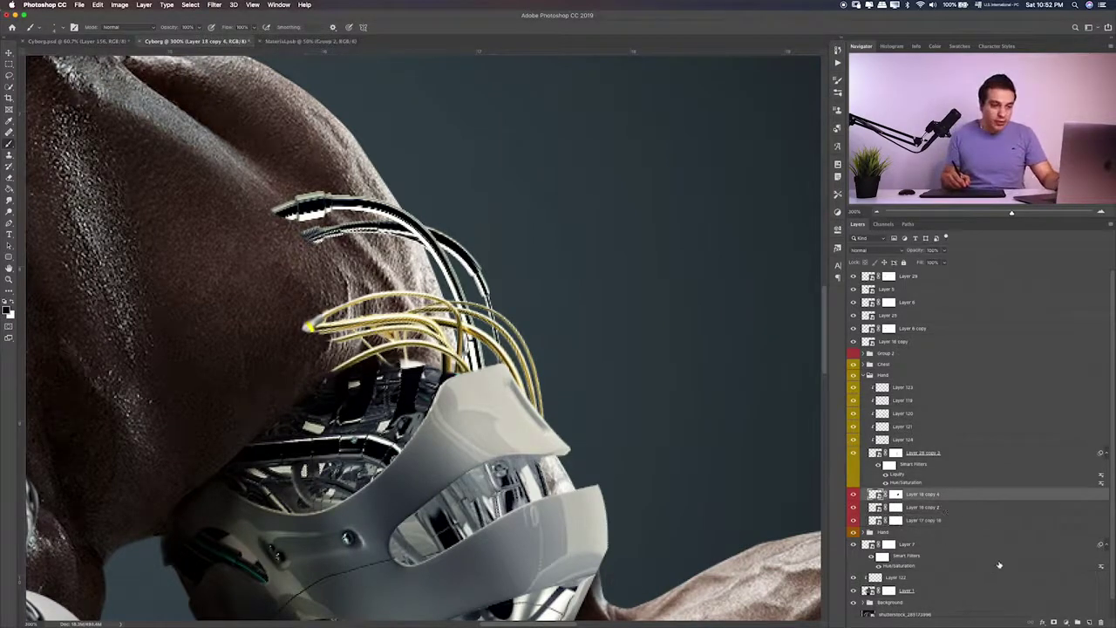
# Add a clipped layer over the cables and shade beneath the yellow cable ends at 20% opacity
pyautogui.click(1088, 622)
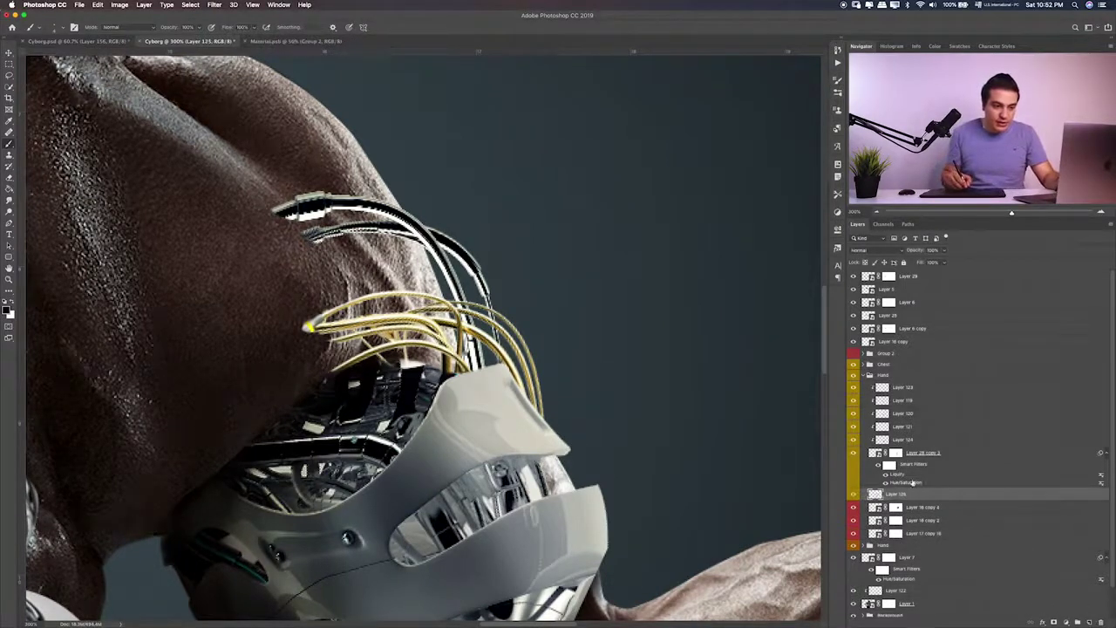
pyautogui.keyDown('alt'); pyautogui.click(932, 501); pyautogui.keyUp('alt')
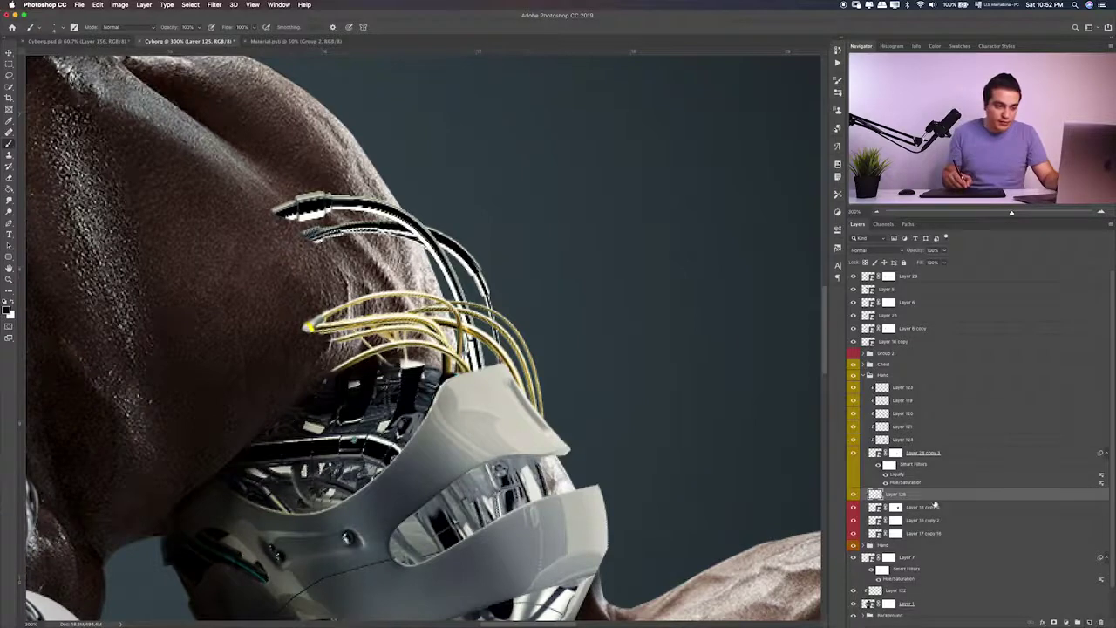
pyautogui.moveTo(305, 327)
pyautogui.mouseDown()
pyautogui.moveTo(336, 371)
pyautogui.moveTo(323, 399)
pyautogui.mouseUp()
pyautogui.press('2')
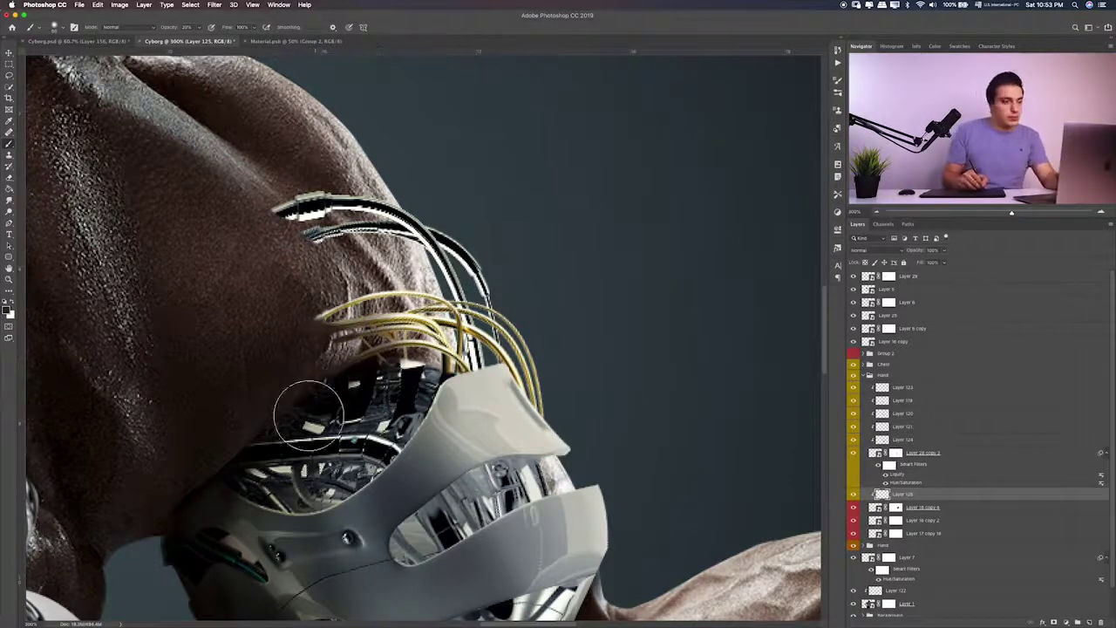
# Add a new layer above Layer 18 copy 2 with a dark painting colour and smaller brush
pyautogui.click(927, 519)
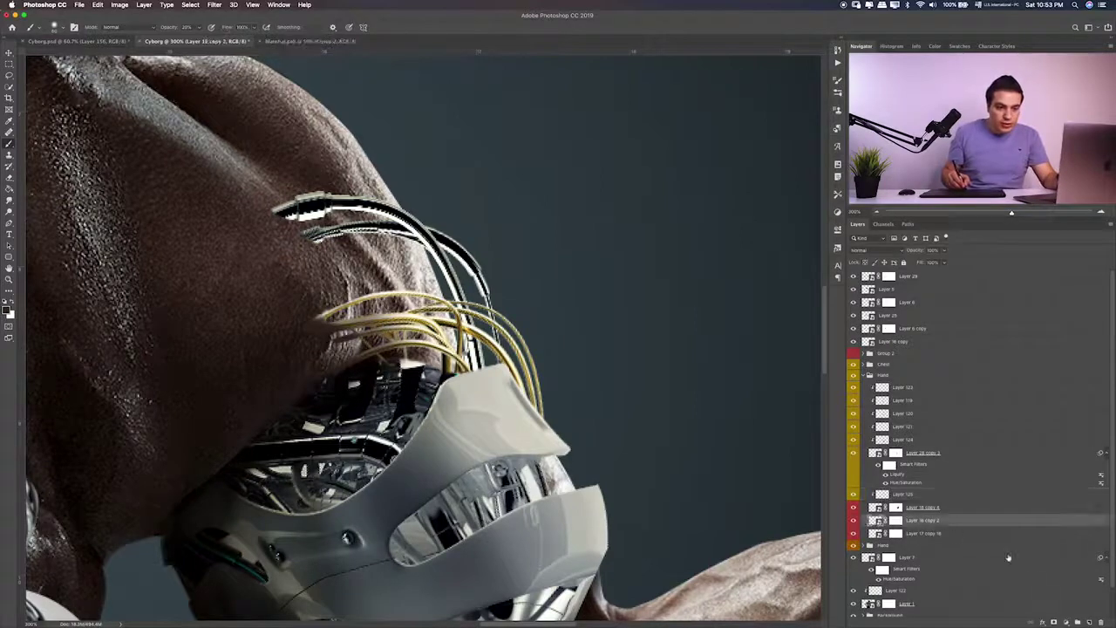
pyautogui.click(1078, 621)
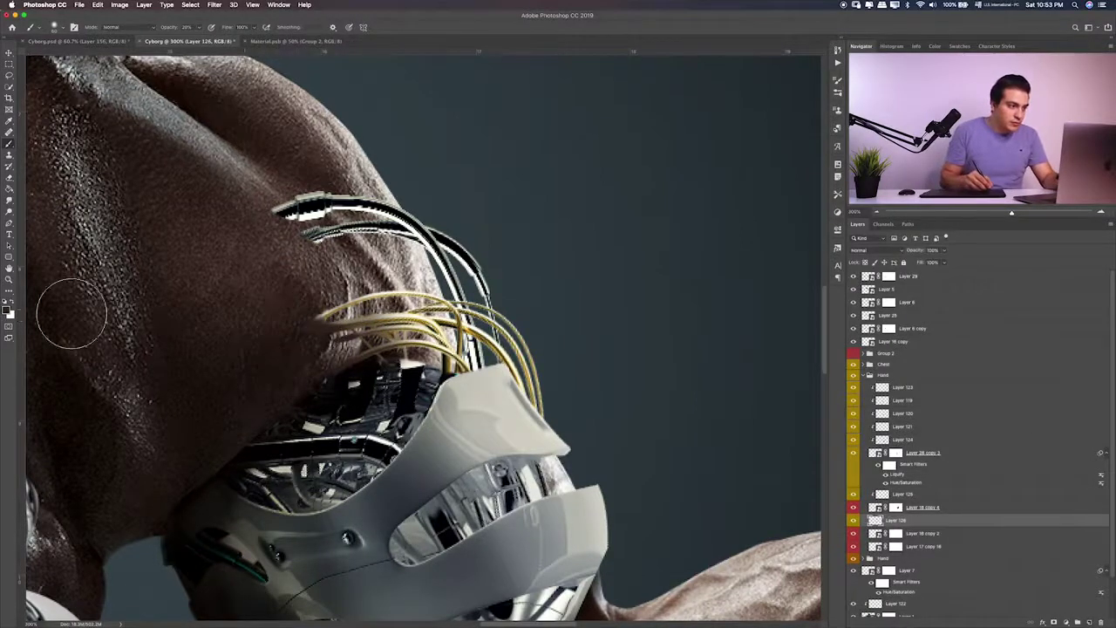
pyautogui.click(7, 310)
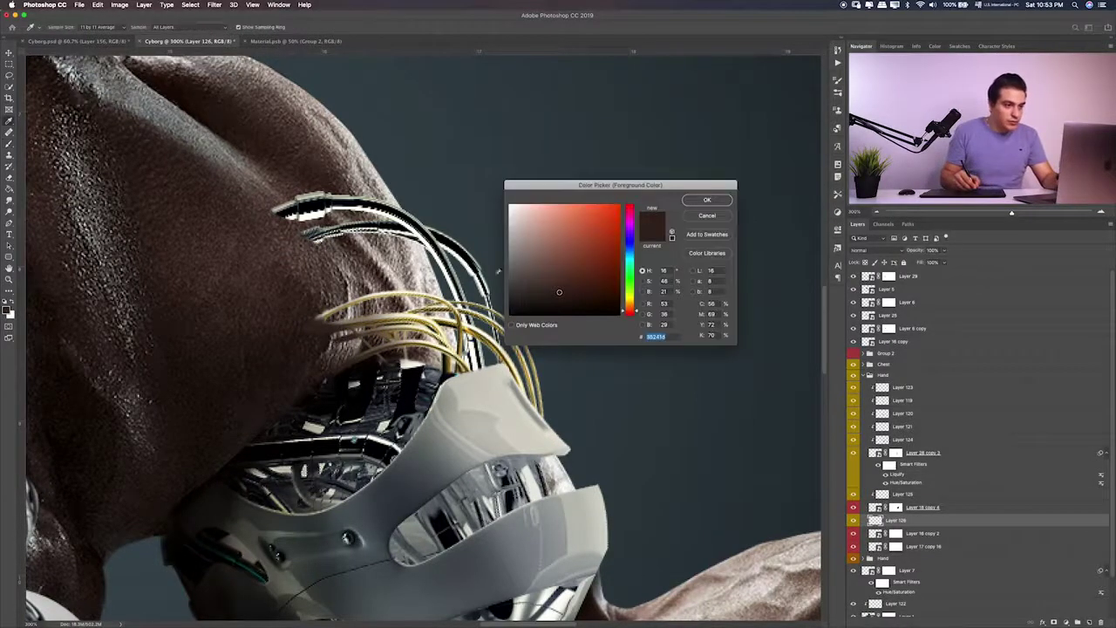
pyautogui.click(704, 203)
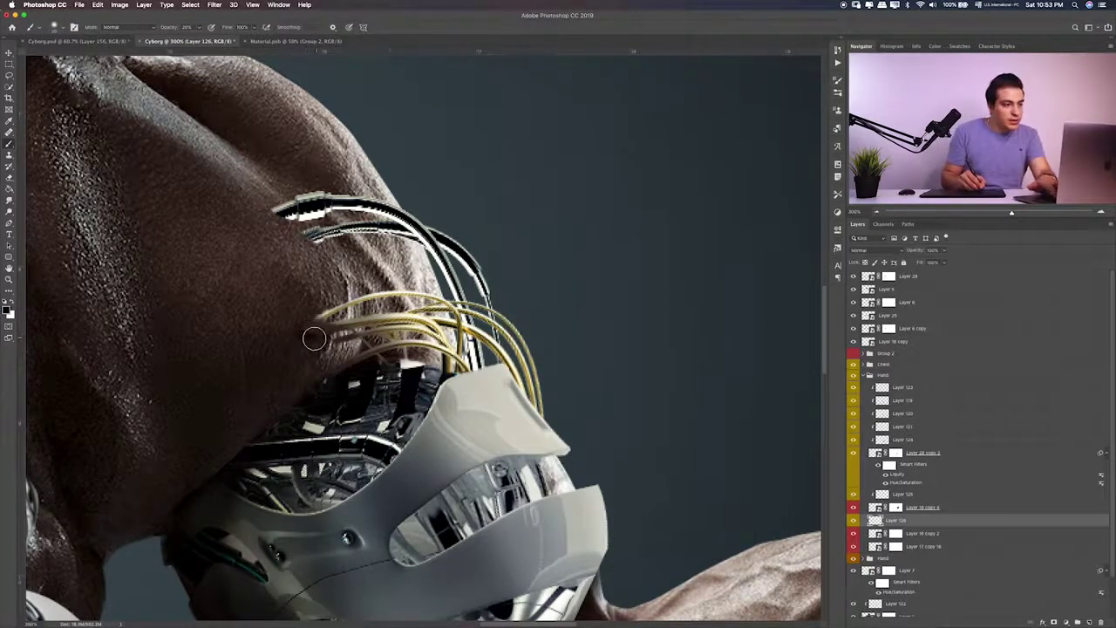
pyautogui.press('[')
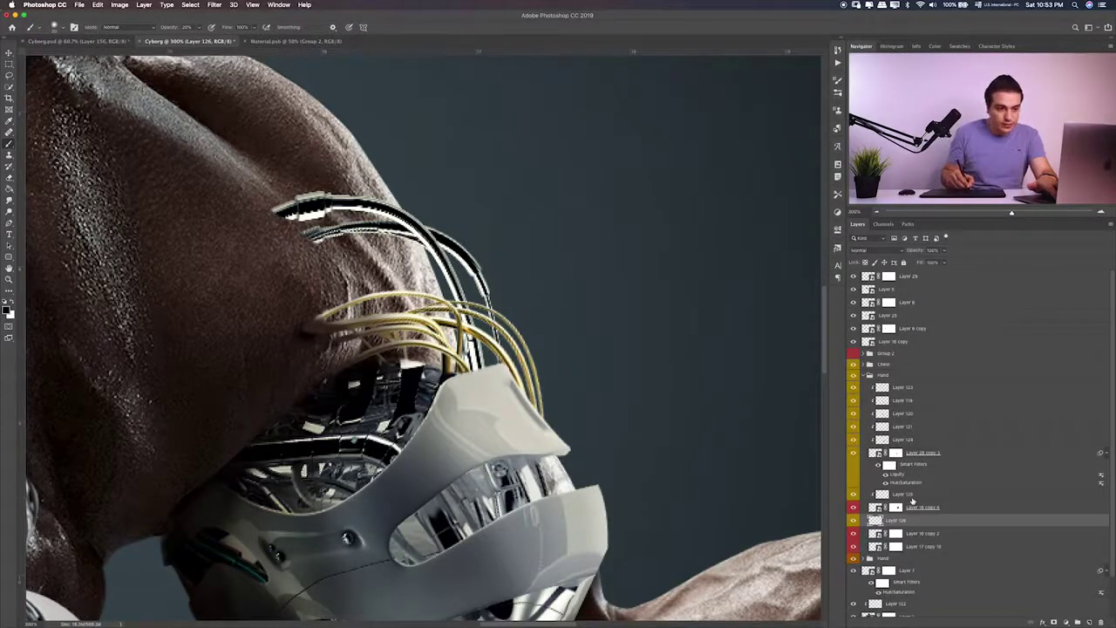
# Compare the wire highlights, then add empty Layer 127 beside Layer 16 copy 2
pyautogui.click(912, 497)
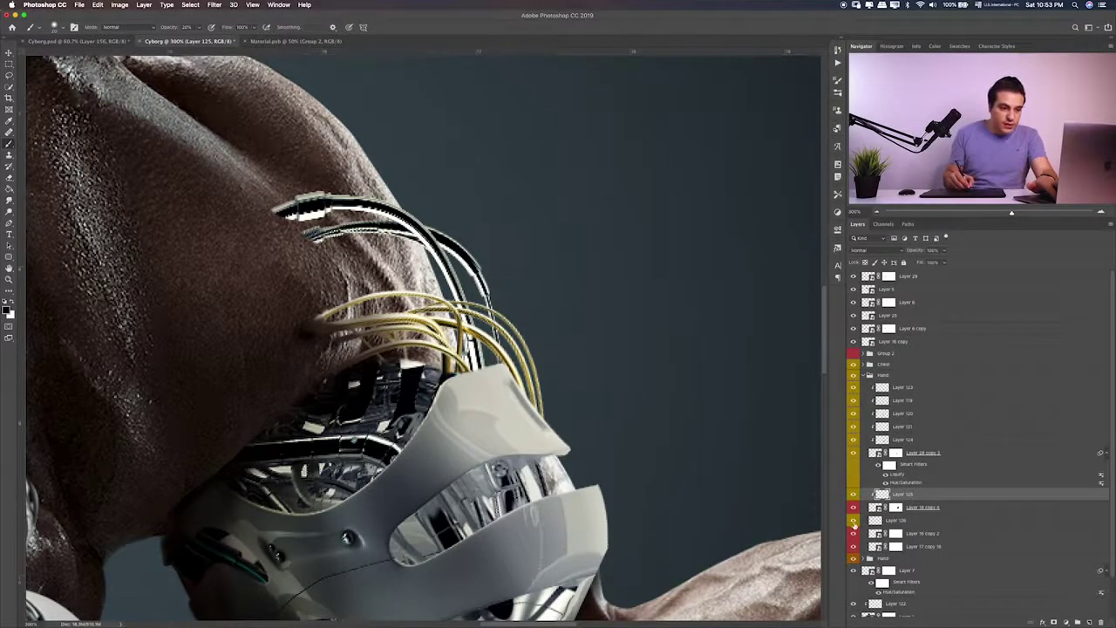
pyautogui.click(855, 525)
pyautogui.click(855, 527)
pyautogui.click(907, 535)
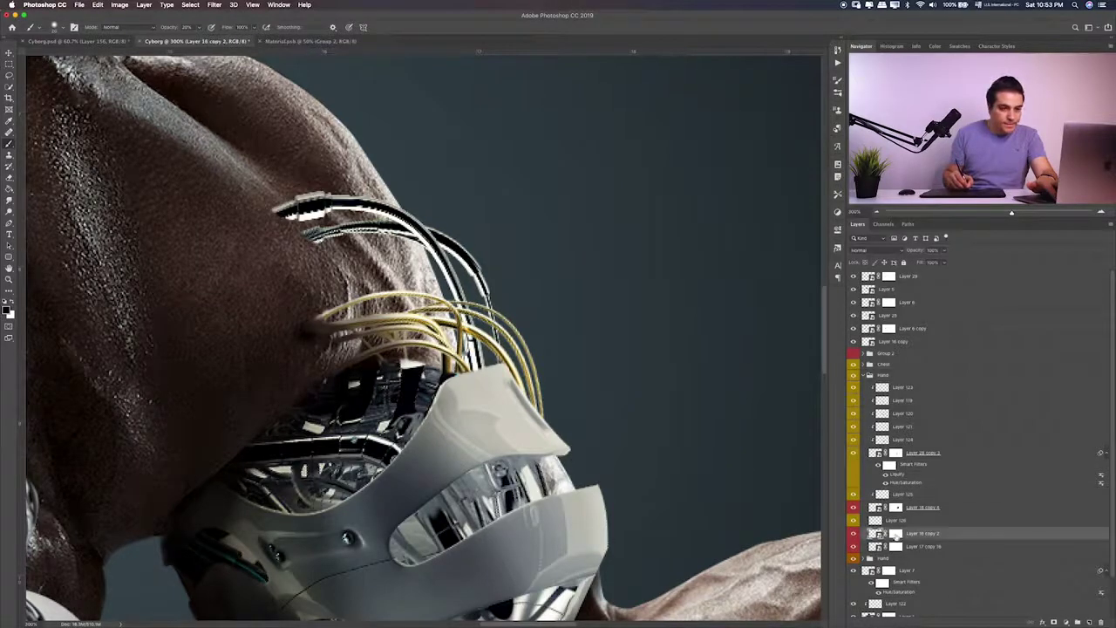
pyautogui.click(896, 533)
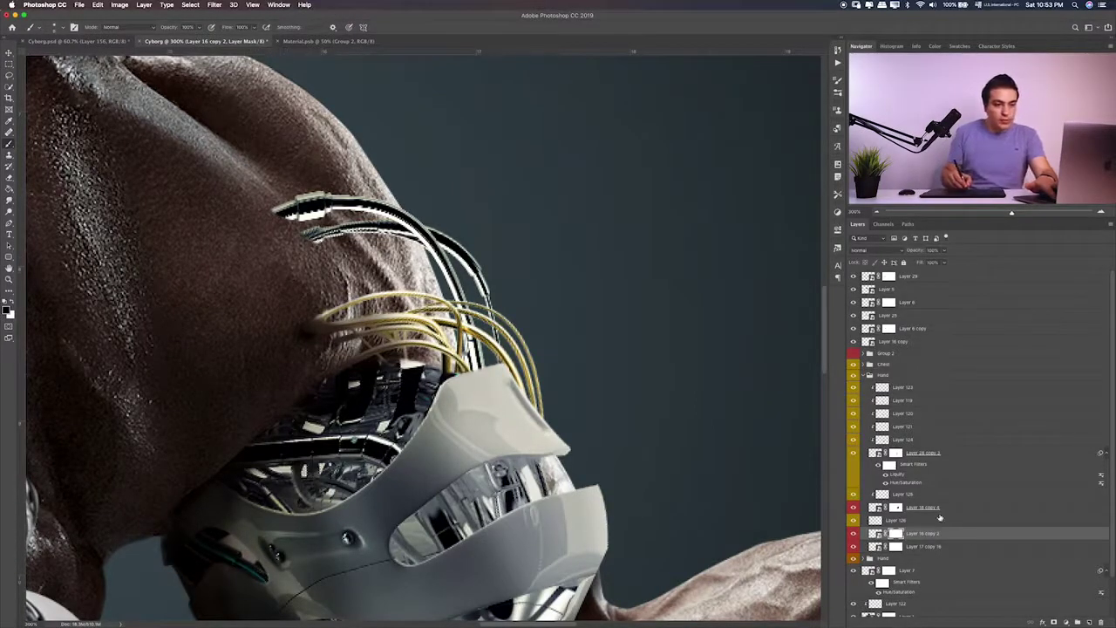
pyautogui.hotkey('ctrl', '2')
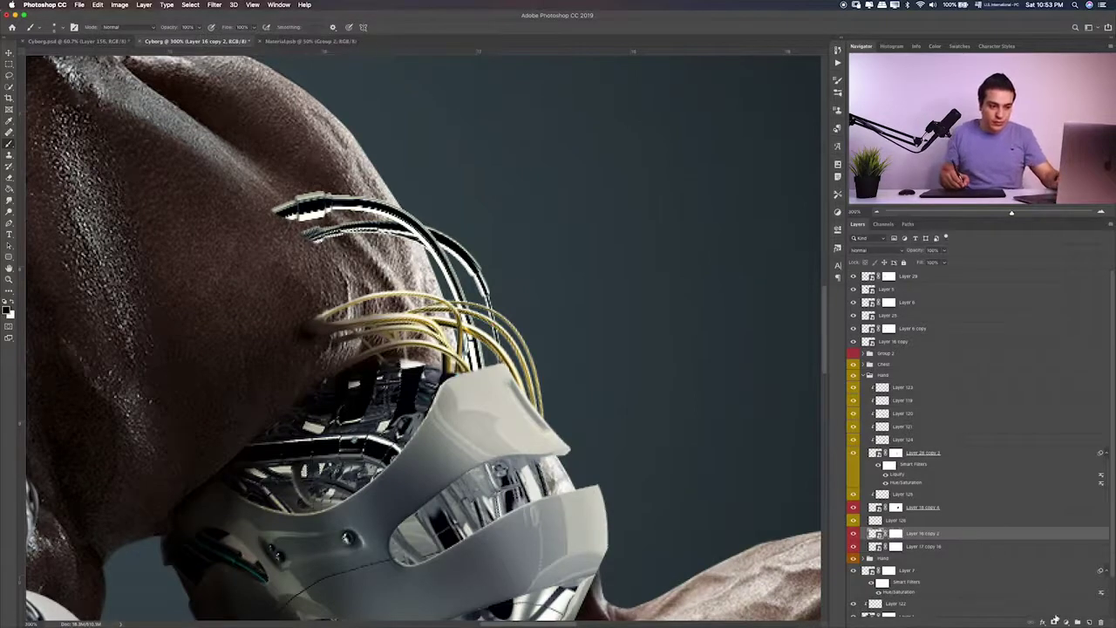
pyautogui.click(1089, 622)
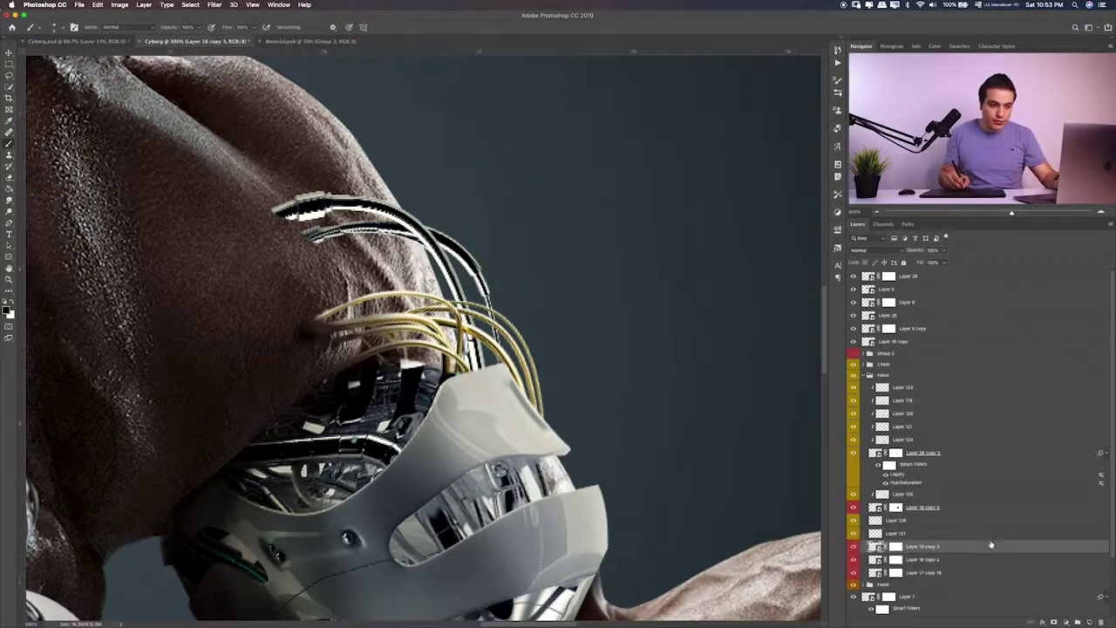
# Delete Layer 16 copy 3, clip Layer 127, and paint a white highlight on the wire's left tip
pyautogui.press('Delete')
pyautogui.hotkey('ctrl', 'alt', 'g')
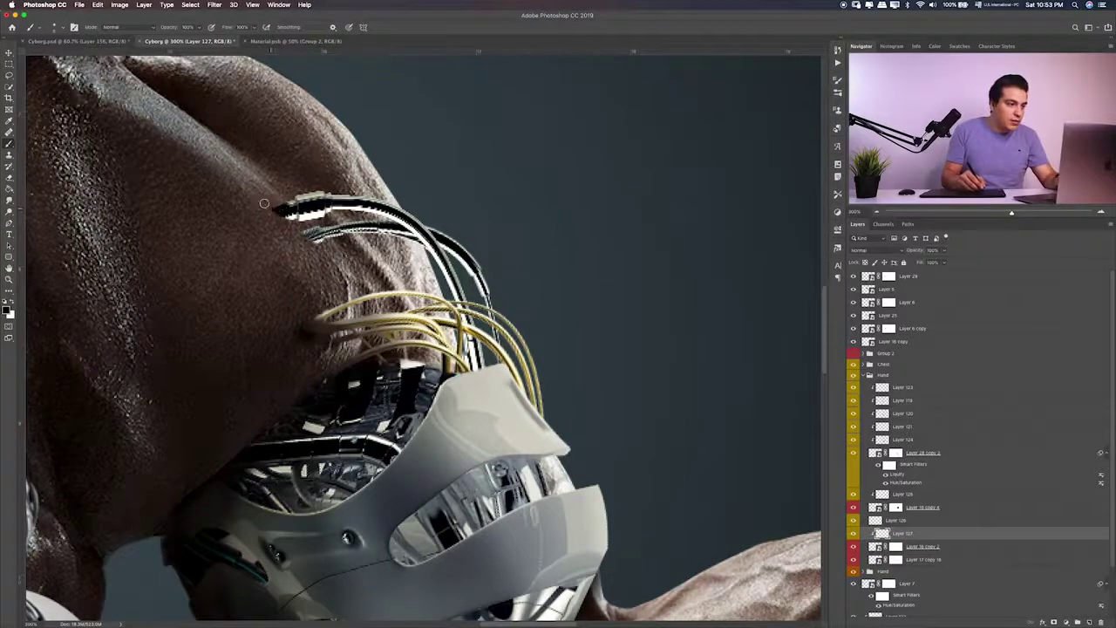
pyautogui.moveTo(303, 230)
pyautogui.mouseDown()
pyautogui.moveTo(279, 217)
pyautogui.moveTo(291, 233)
pyautogui.mouseUp()
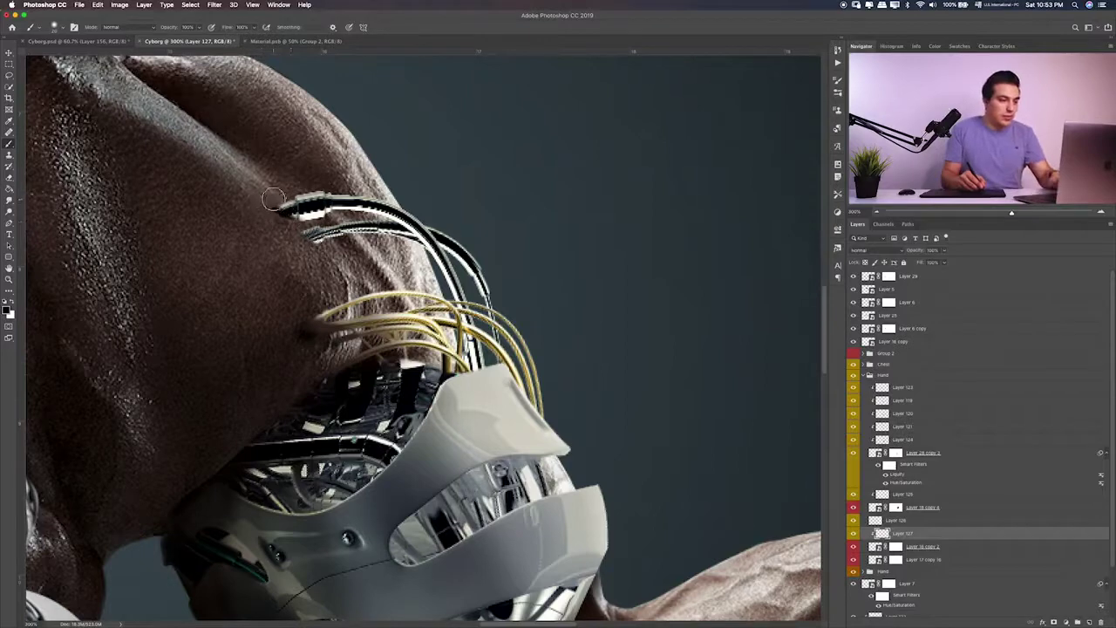
pyautogui.moveTo(277, 206); pyautogui.dragTo(294, 230)
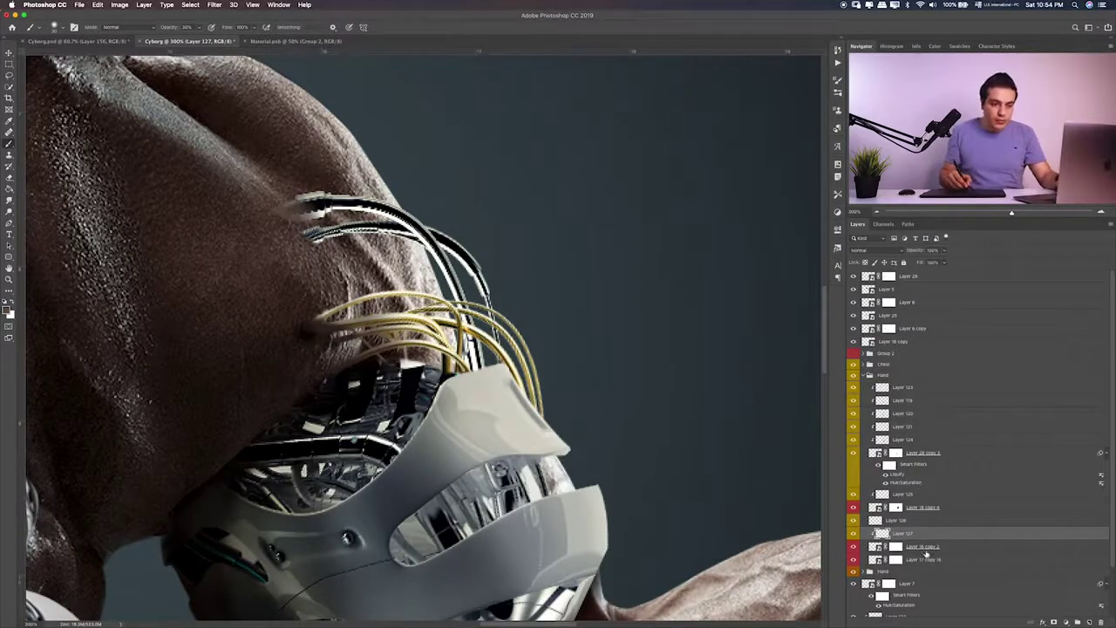
# Create shadow Layer 128 below the wire with a dark colour at 100% brush opacity
pyautogui.click(926, 549)
pyautogui.click(1088, 622)
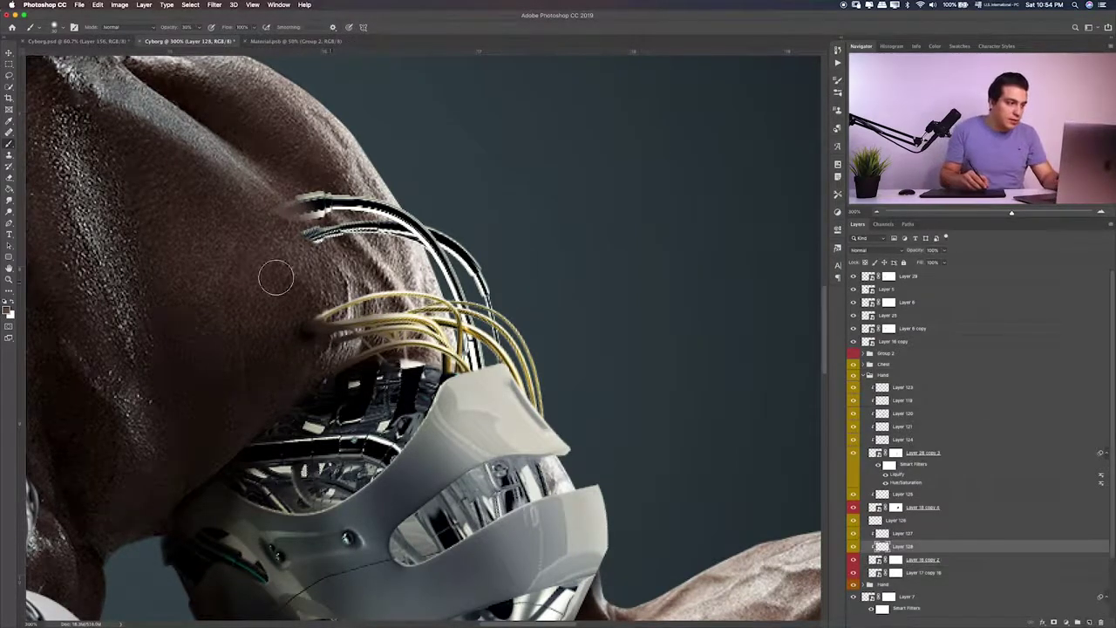
pyautogui.click(7, 309)
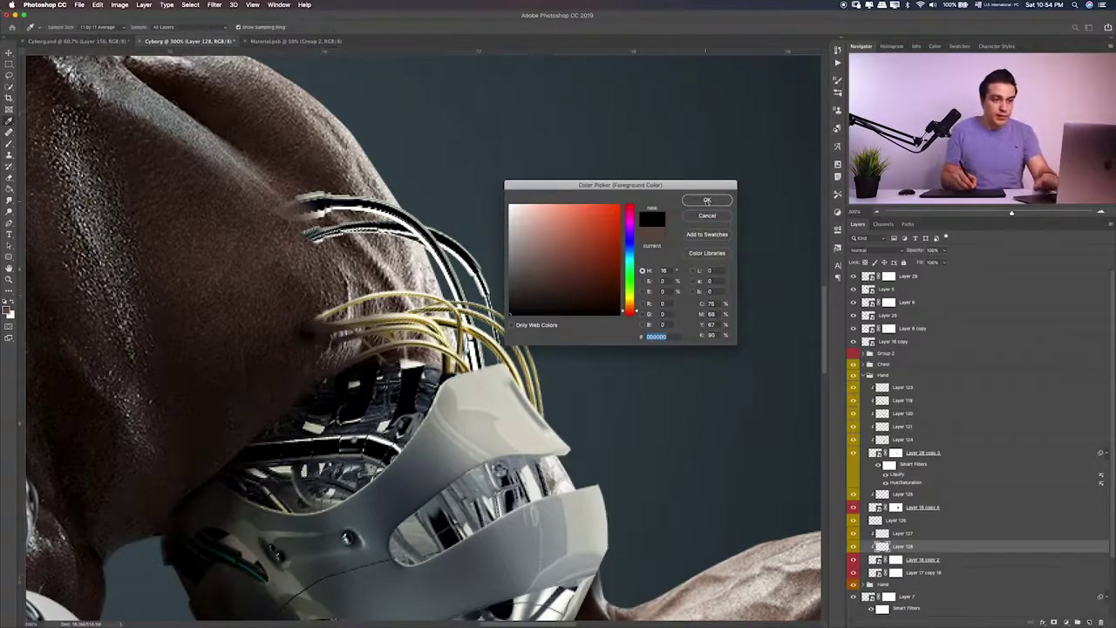
pyautogui.press('Return')
pyautogui.press('0')
pyautogui.hotkey('ctrl', '[')
pyautogui.press('v')
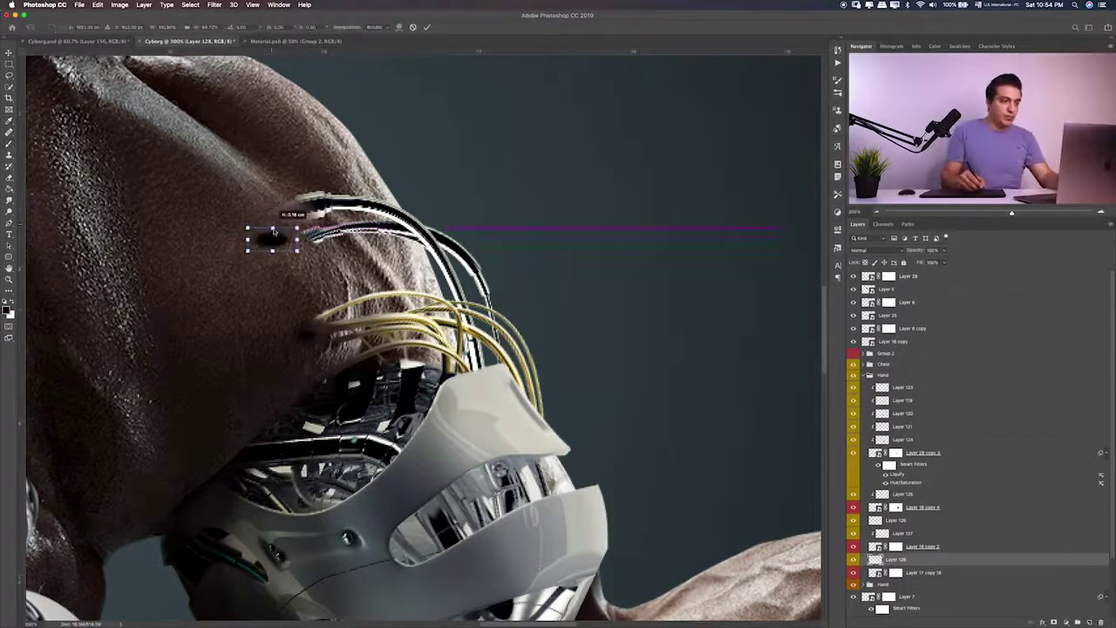
# Duplicate the shadow layer as Layer 128 copy below Layer 17 copy 16
pyautogui.click(907, 533)
pyautogui.press('b')
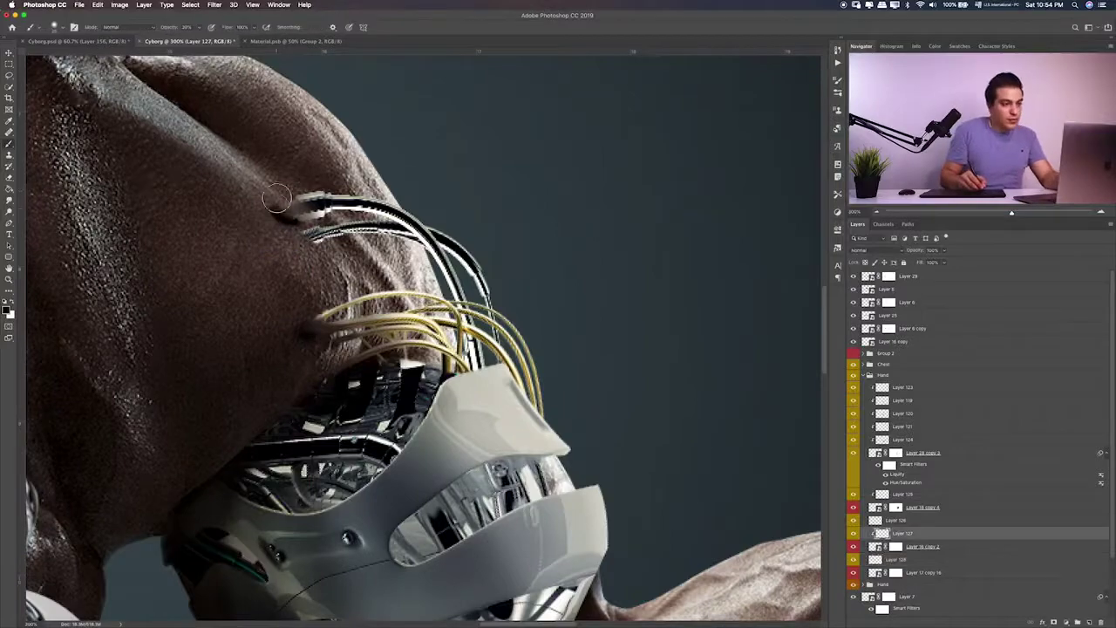
pyautogui.click(926, 564)
pyautogui.hotkey('ctrl', '-')
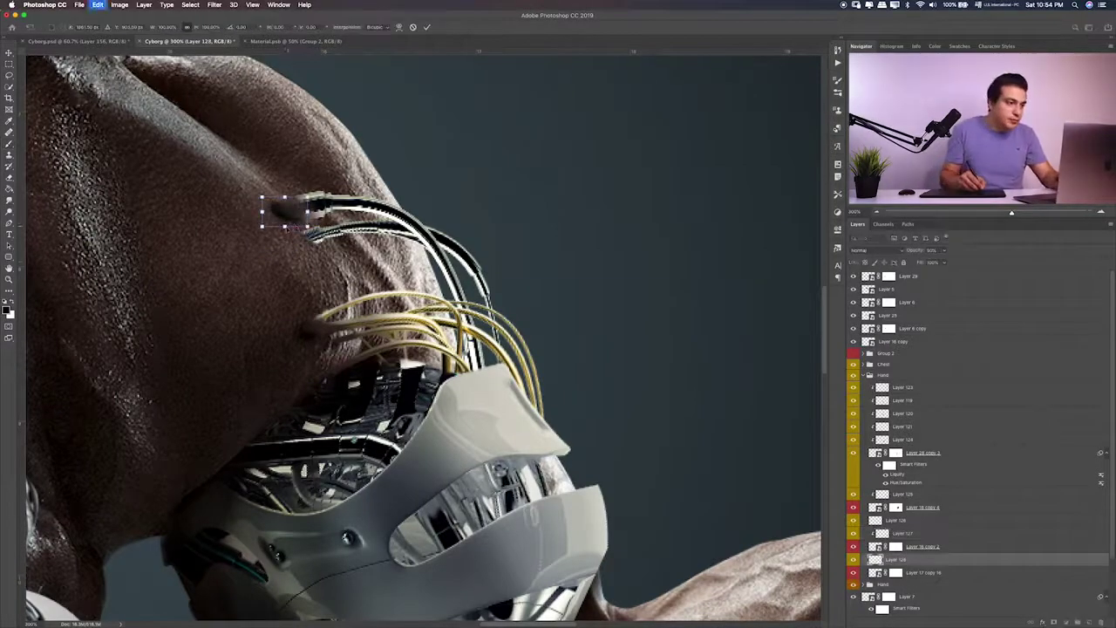
pyautogui.hotkey('ctrl', '-')
pyautogui.hotkey('ctrl', '-')
pyautogui.hotkey('ctrl', '+')
pyautogui.hotkey('ctrl', '+')
pyautogui.hotkey('ctrl', '+')
pyautogui.hotkey('alt', ']')
pyautogui.hotkey('alt', ']')
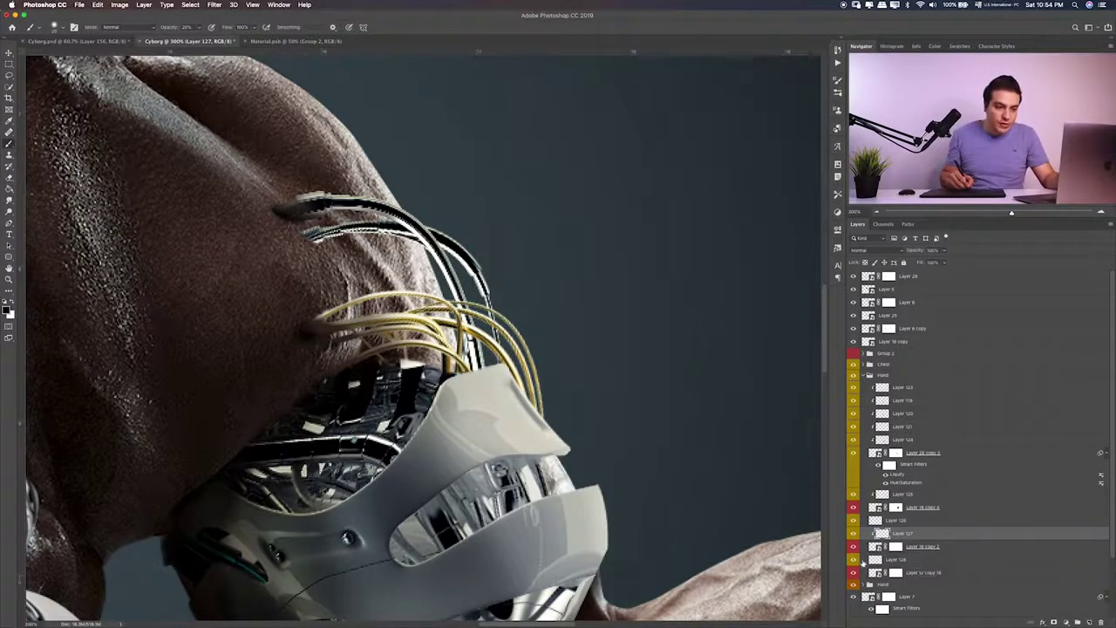
pyautogui.click(929, 562)
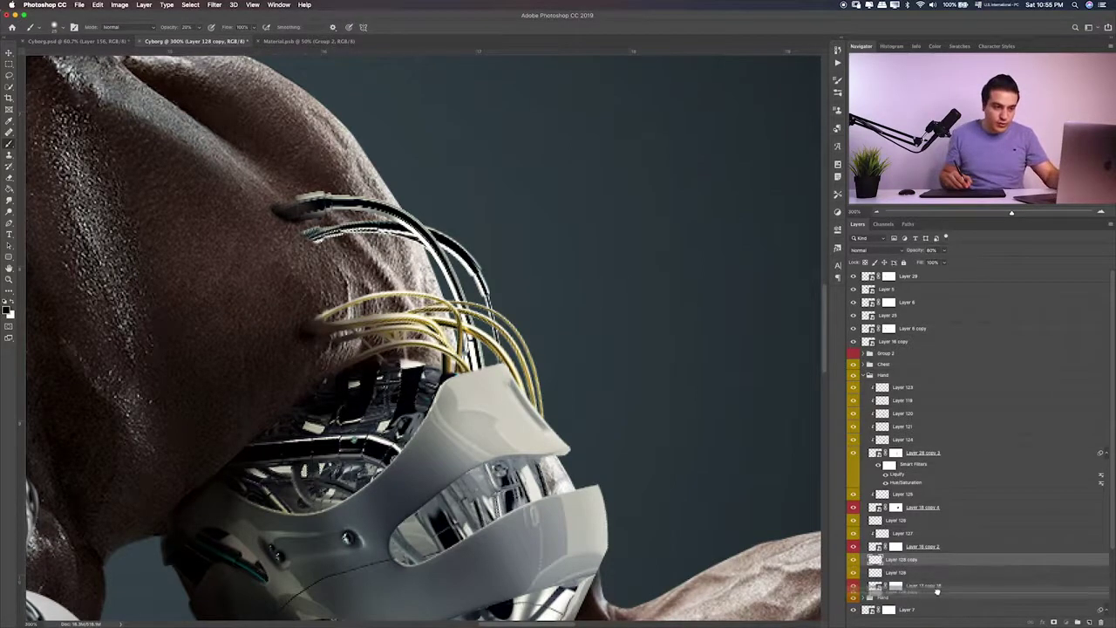
pyautogui.moveTo(930, 563); pyautogui.dragTo(942, 580)
# Select the cable layers together with Layer 17 copy 16 and shift them right
pyautogui.press('v')
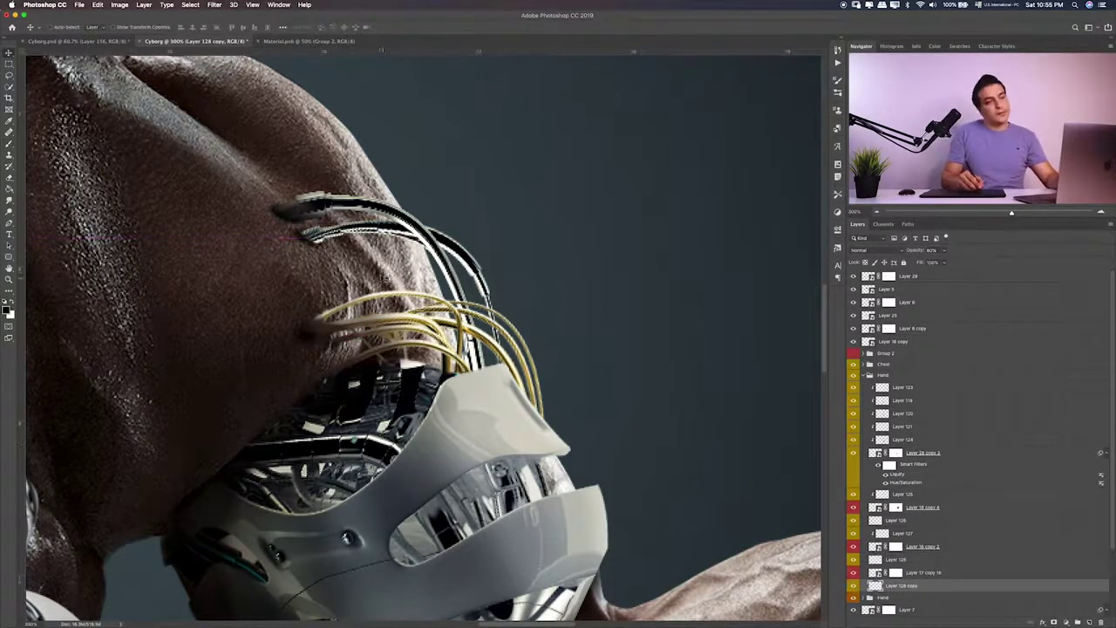
pyautogui.keyDown('shift'); pyautogui.click(925, 572); pyautogui.keyUp('shift')
pyautogui.moveTo(432, 297); pyautogui.dragTo(458, 287)
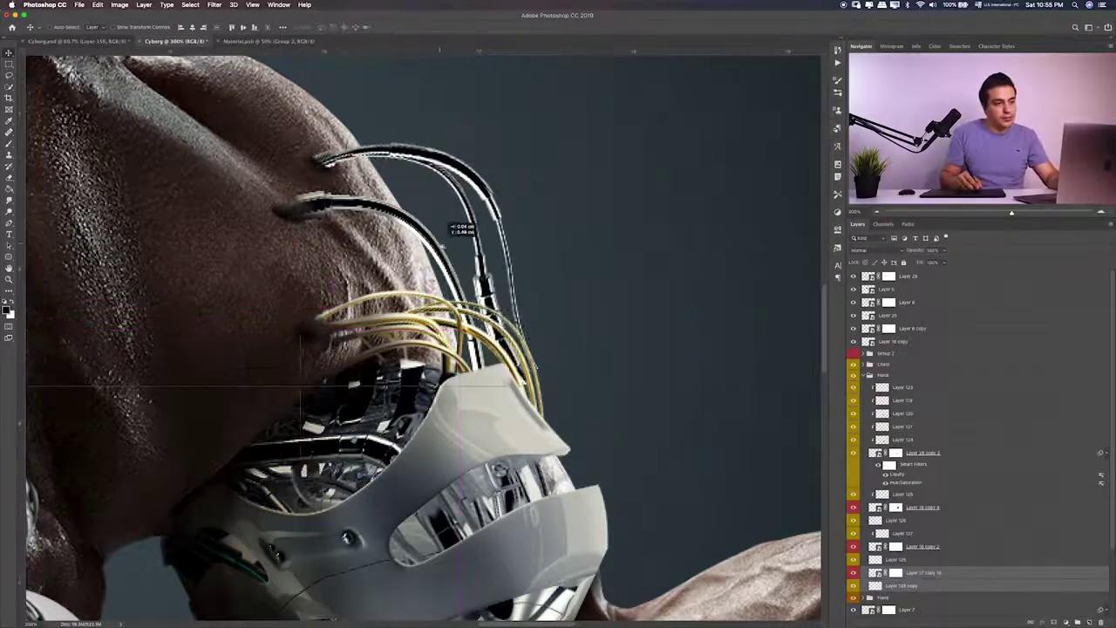
pyautogui.moveTo(375, 420); pyautogui.dragTo(605, 381)
pyautogui.press('super+minus')
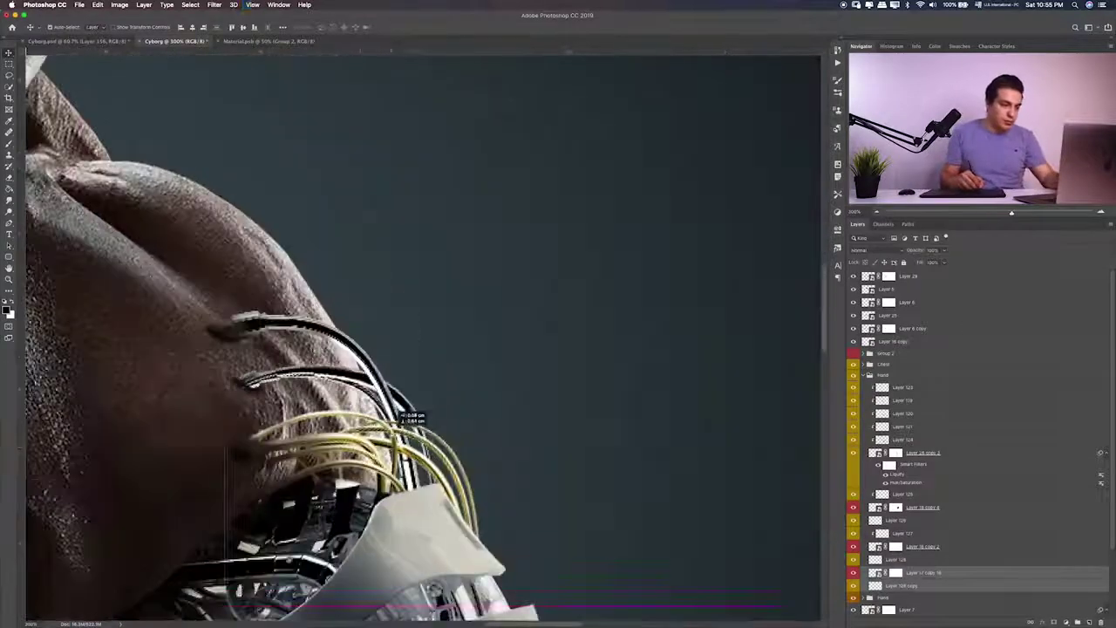
# Try squeezing the wires toward the upper left with Free Transform, then undo it
pyautogui.press('super+t')
pyautogui.moveTo(619, 297)
pyautogui.mouseDown()
pyautogui.moveTo(561, 230)
pyautogui.moveTo(603, 206)
pyautogui.mouseUp()
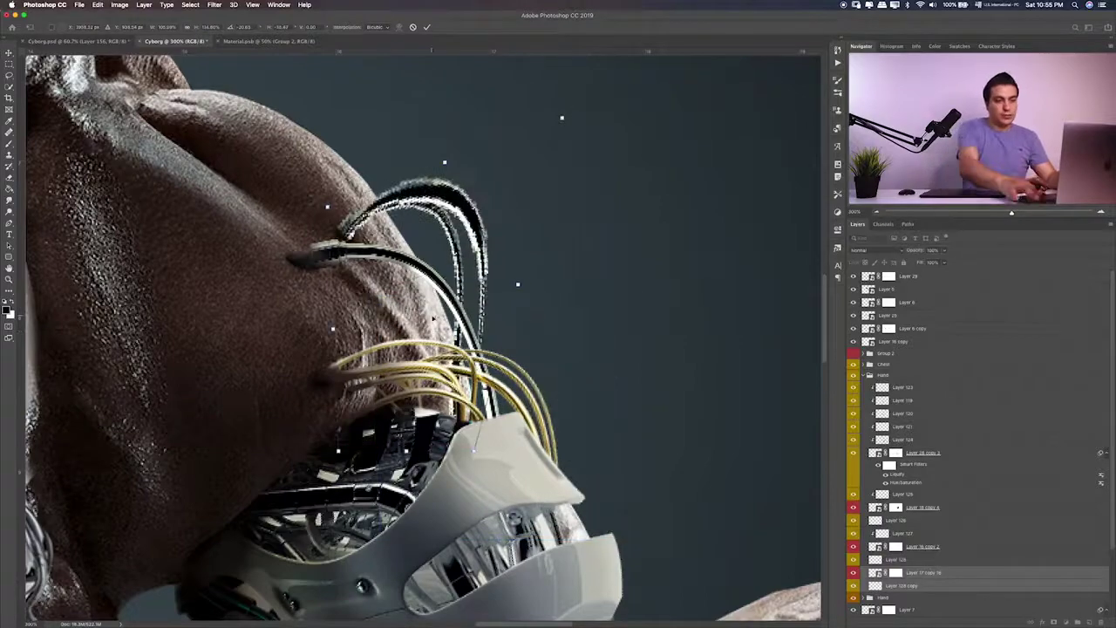
pyautogui.press('Return')
pyautogui.scroll(-3, 534, 344)
pyautogui.press('super+z')
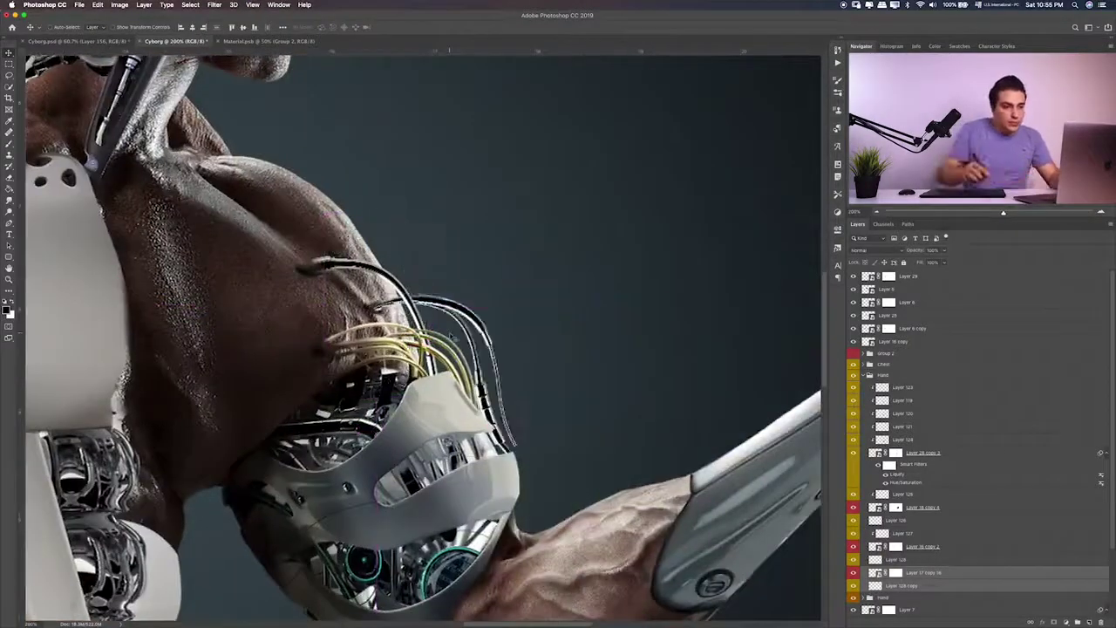
# Rotate and shift the wires up-left with Free Transform and commit the change
pyautogui.press('super+t')
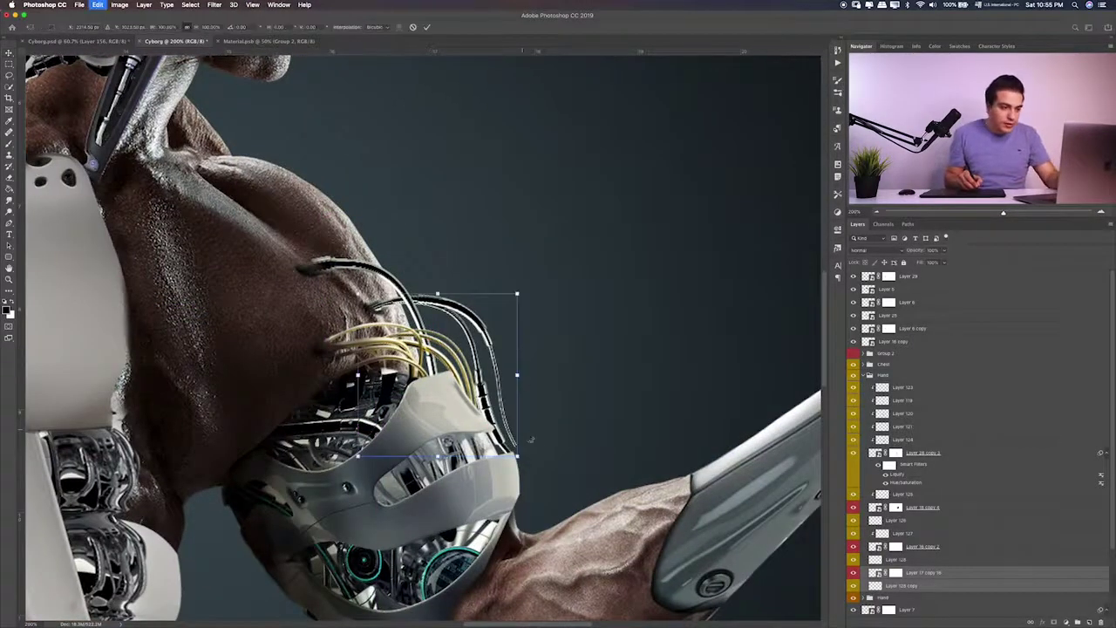
pyautogui.moveTo(530, 439)
pyautogui.mouseDown()
pyautogui.moveTo(496, 432)
pyautogui.moveTo(520, 451)
pyautogui.moveTo(485, 438)
pyautogui.mouseUp()
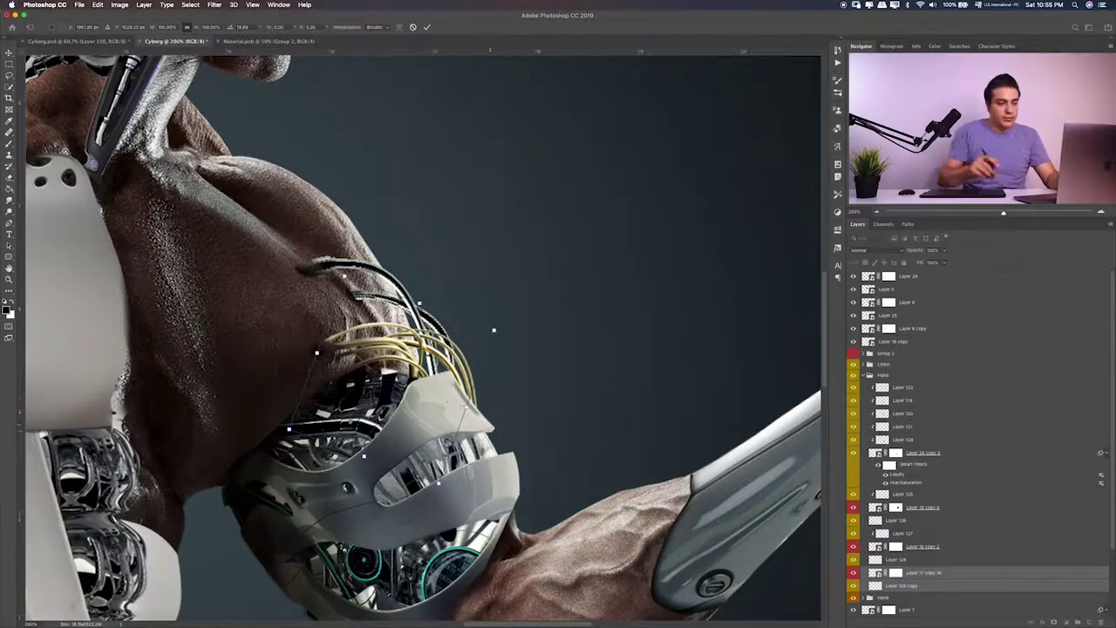
pyautogui.hotkey('ctrl', '+')
pyautogui.hotkey('ctrl', '+')
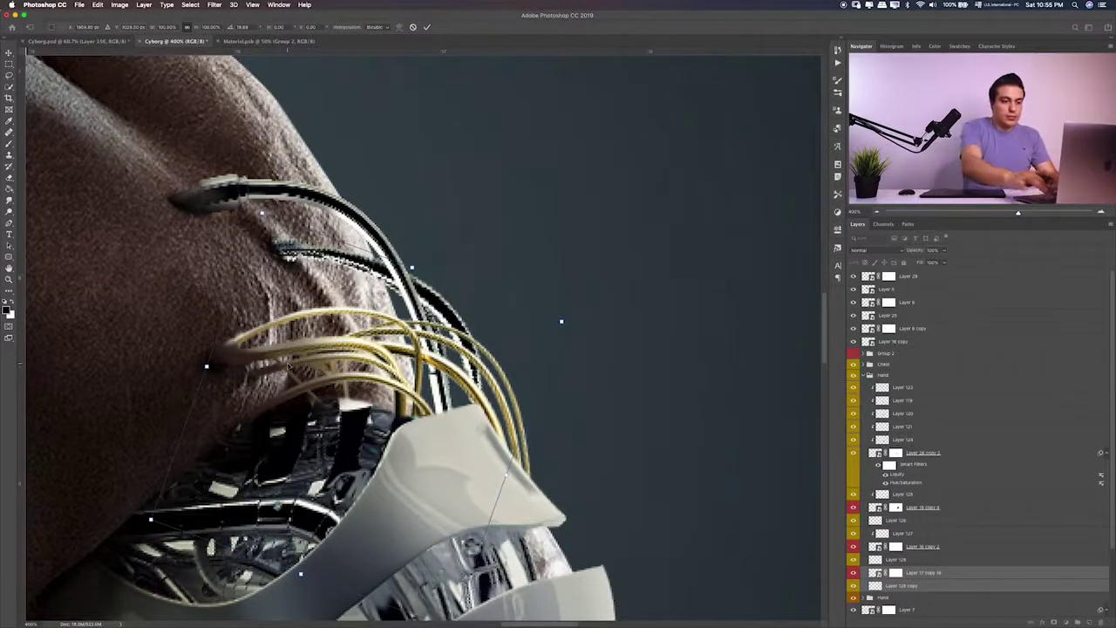
pyautogui.press('Return')
pyautogui.hotkey('ctrl', '-')
pyautogui.hotkey('ctrl', '-')
pyautogui.hotkey('ctrl', '-')
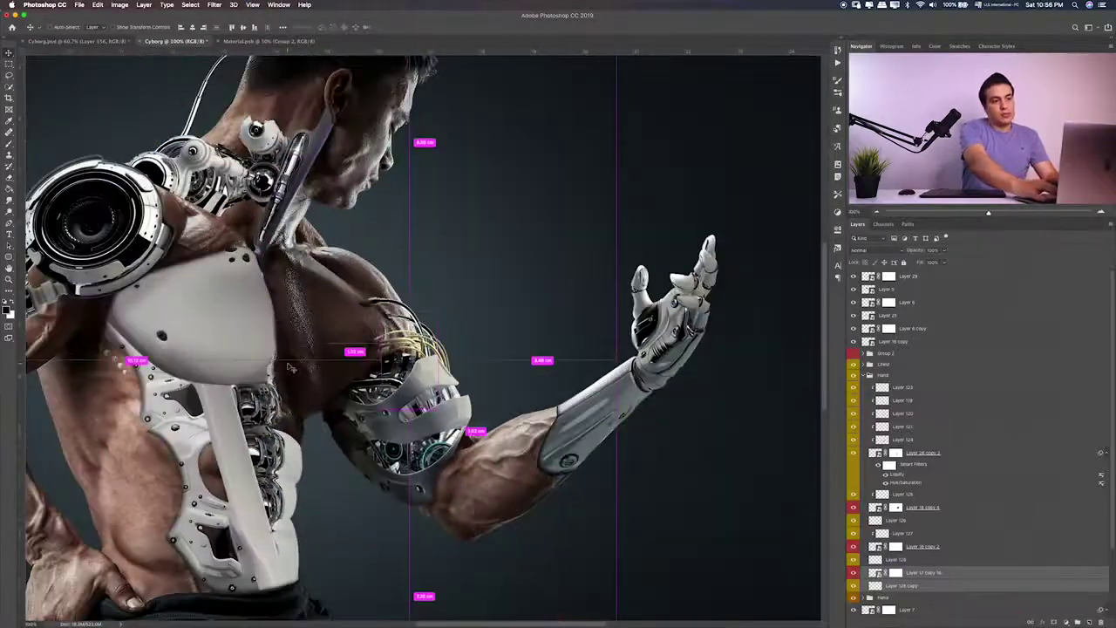
pyautogui.scroll(-2, 290, 367)
pyautogui.scroll(3, 288, 364)
pyautogui.scroll(3, 287, 362)
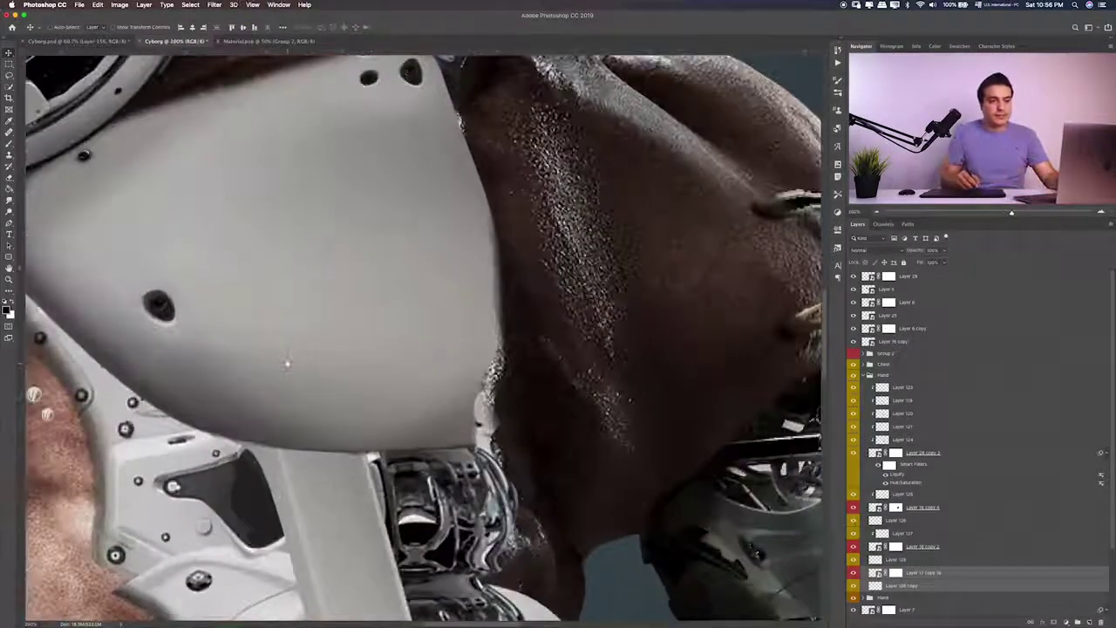
pyautogui.scroll(-3, 287, 363)
pyautogui.scroll(2, 287, 288)
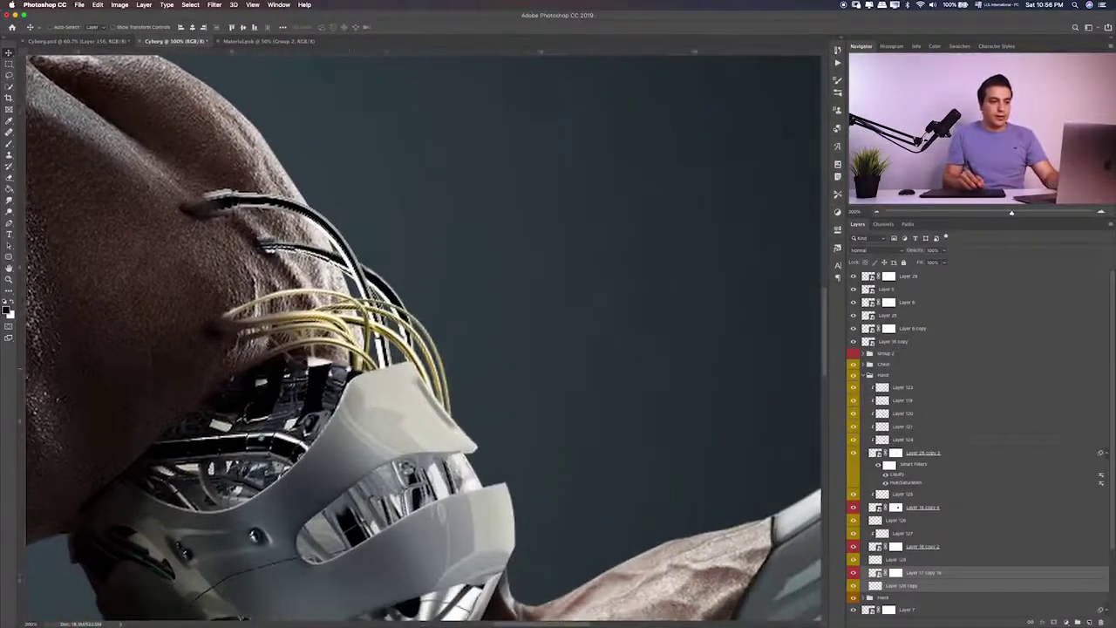
pyautogui.scroll(-2, 423, 336)
# Liquify Layer 28 copy 3, bending the grey armour plate tip with an enlarged Forward Warp brush
pyautogui.click(936, 456)
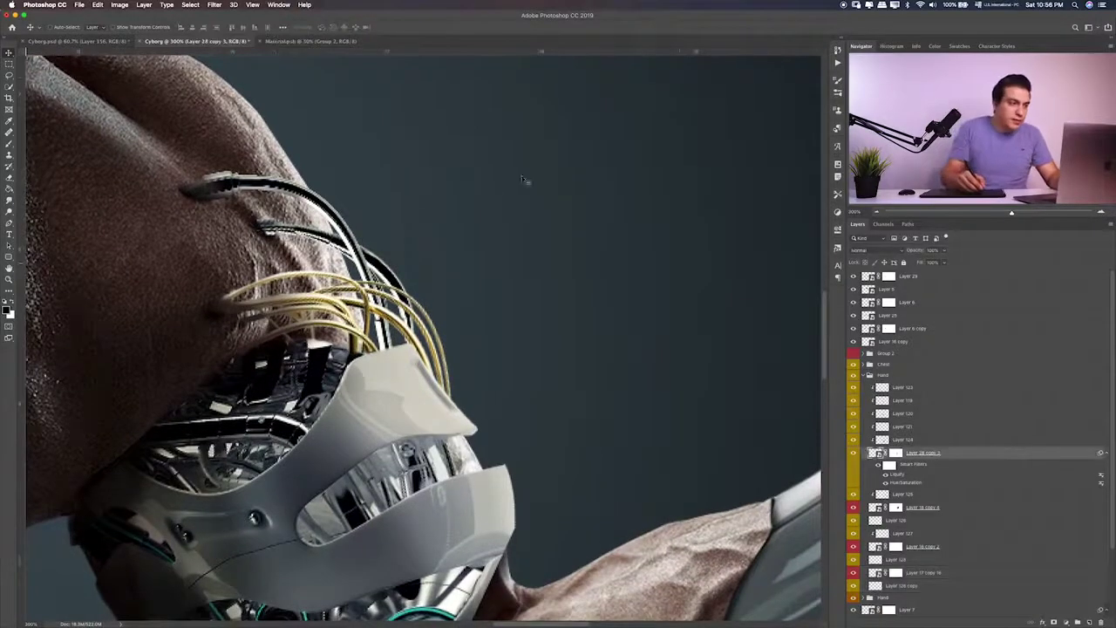
pyautogui.click(215, 4)
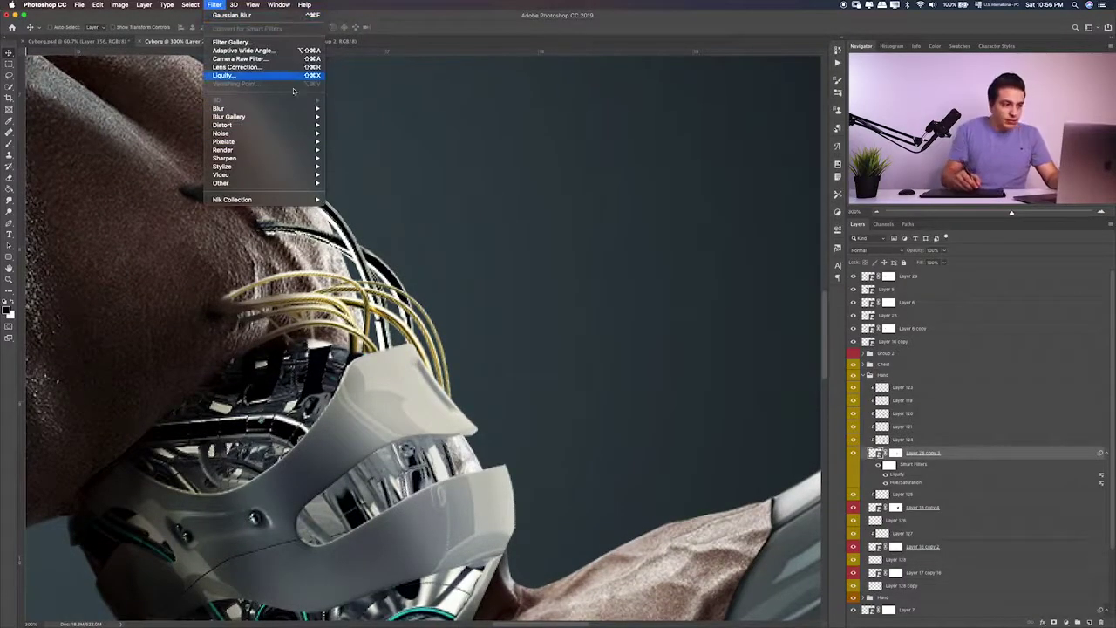
pyautogui.click(262, 77)
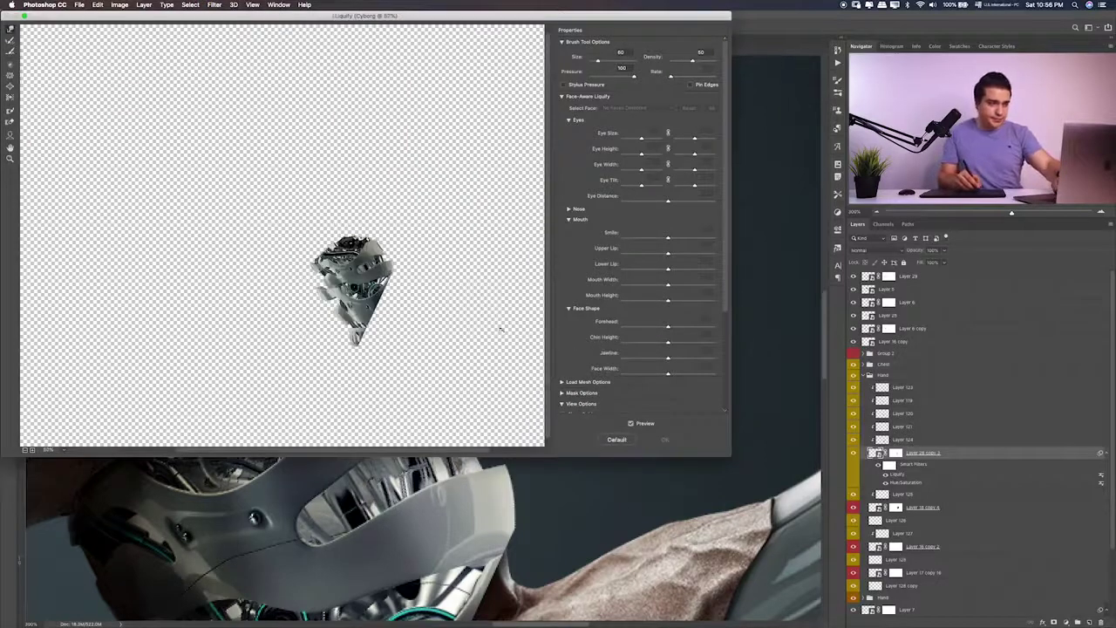
pyautogui.scroll(5, 410, 306)
pyautogui.scroll(2, 406, 294)
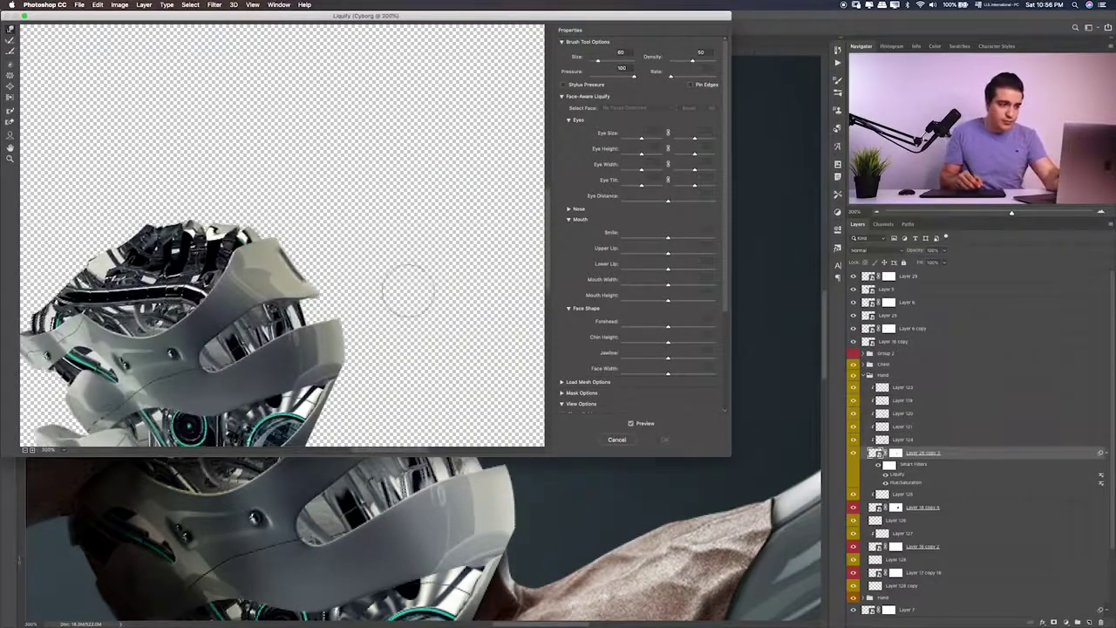
pyautogui.scroll(4, 381, 291)
pyautogui.moveTo(298, 297); pyautogui.dragTo(311, 273)
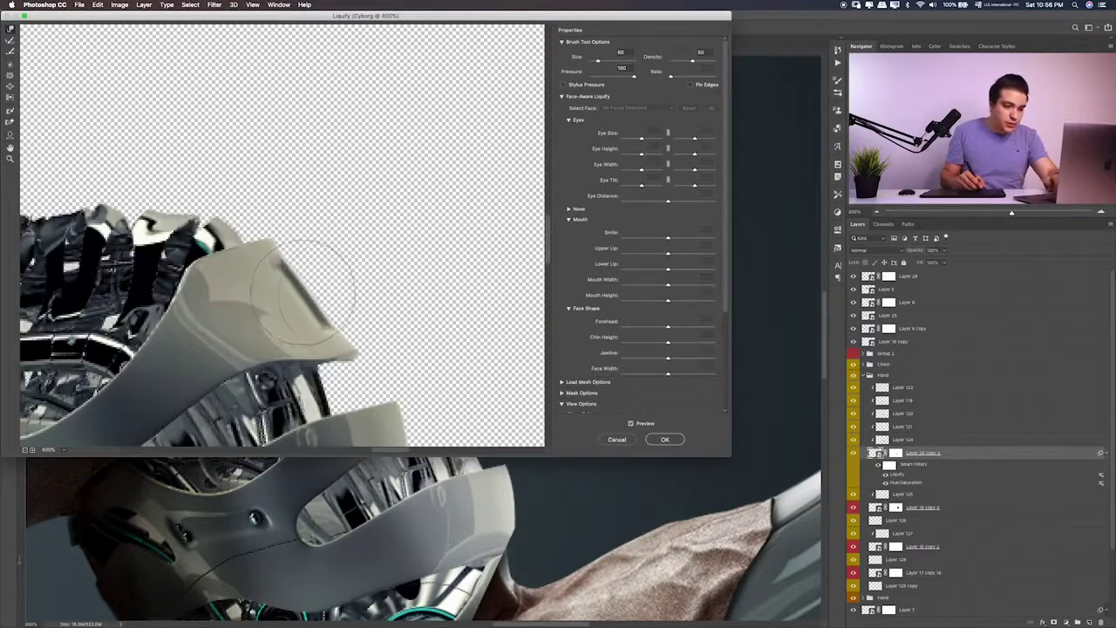
pyautogui.press(']')
pyautogui.press(']')
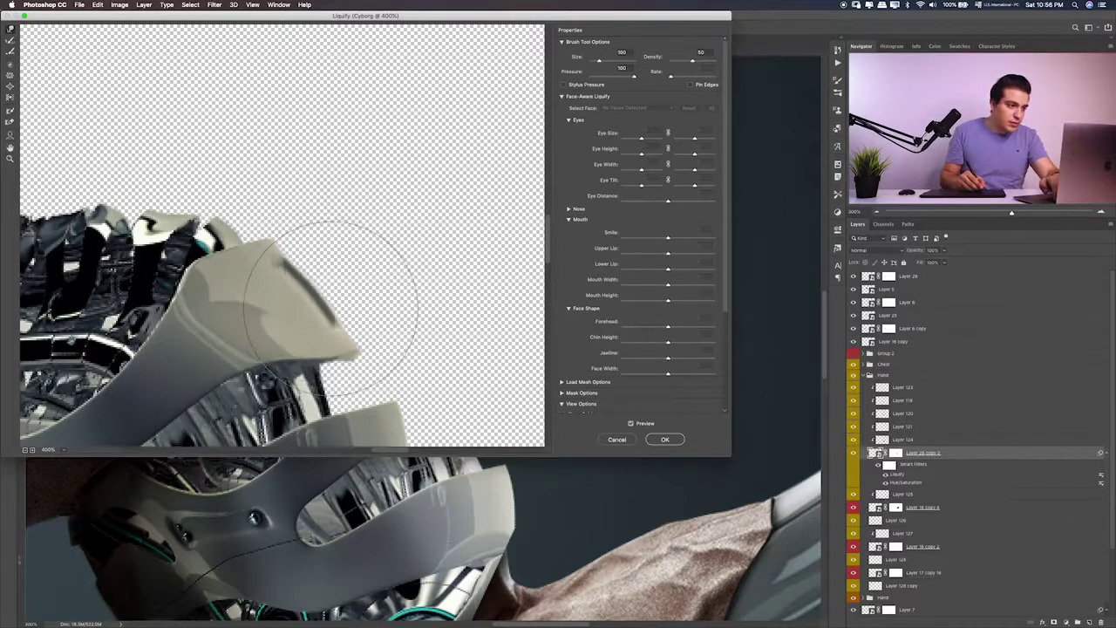
pyautogui.scroll(-3, 381, 326)
pyautogui.scroll(-2, 381, 326)
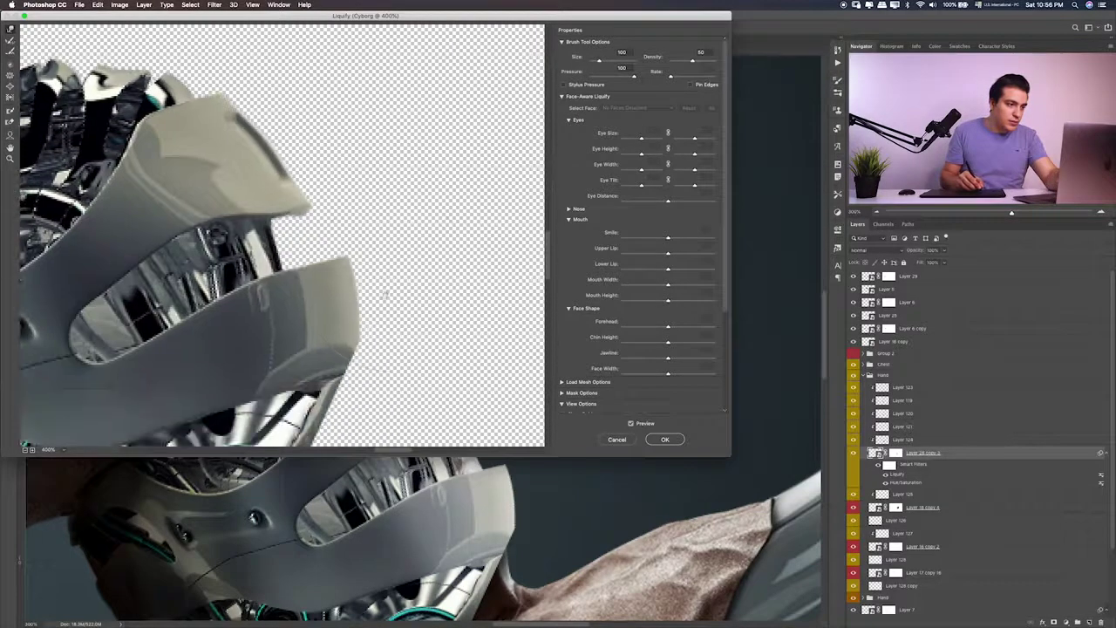
pyautogui.click(679, 442)
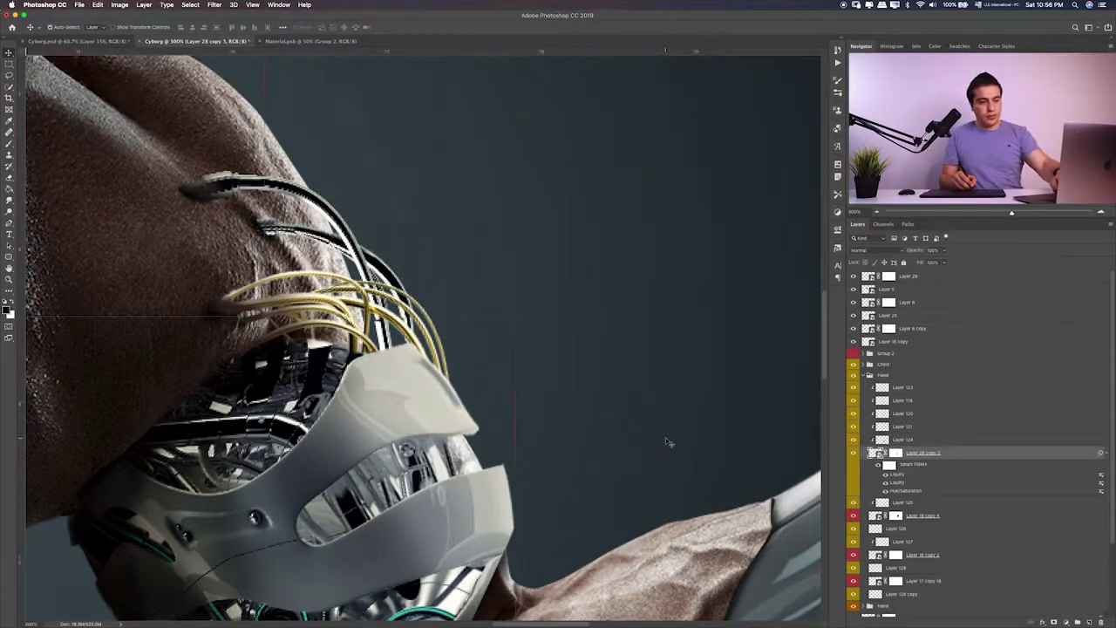
pyautogui.hotkey('ctrl', '1')
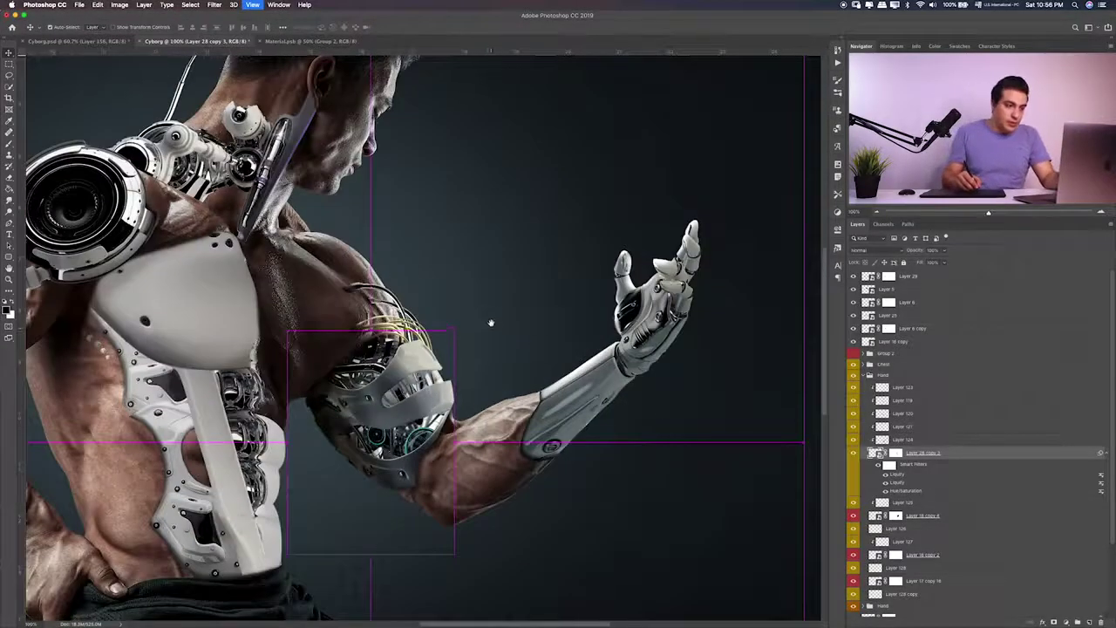
# Move skin patch Layer 129 to the top of the Hand group and nudge it up over the forearm
pyautogui.moveTo(491, 323); pyautogui.dragTo(526, 235)
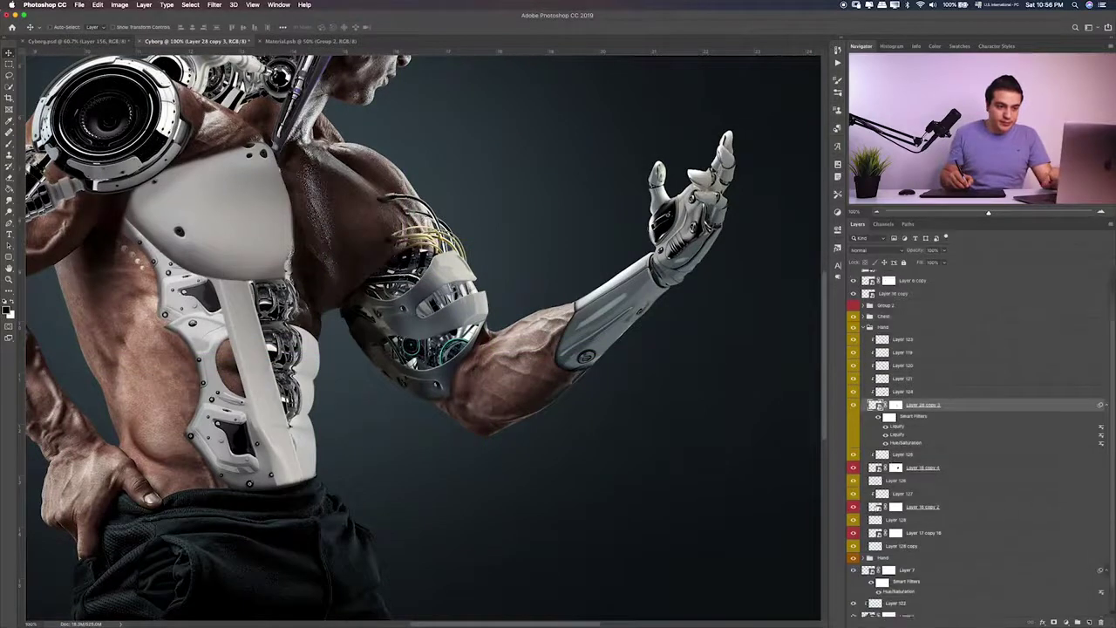
pyautogui.scroll(-1, 858, 460)
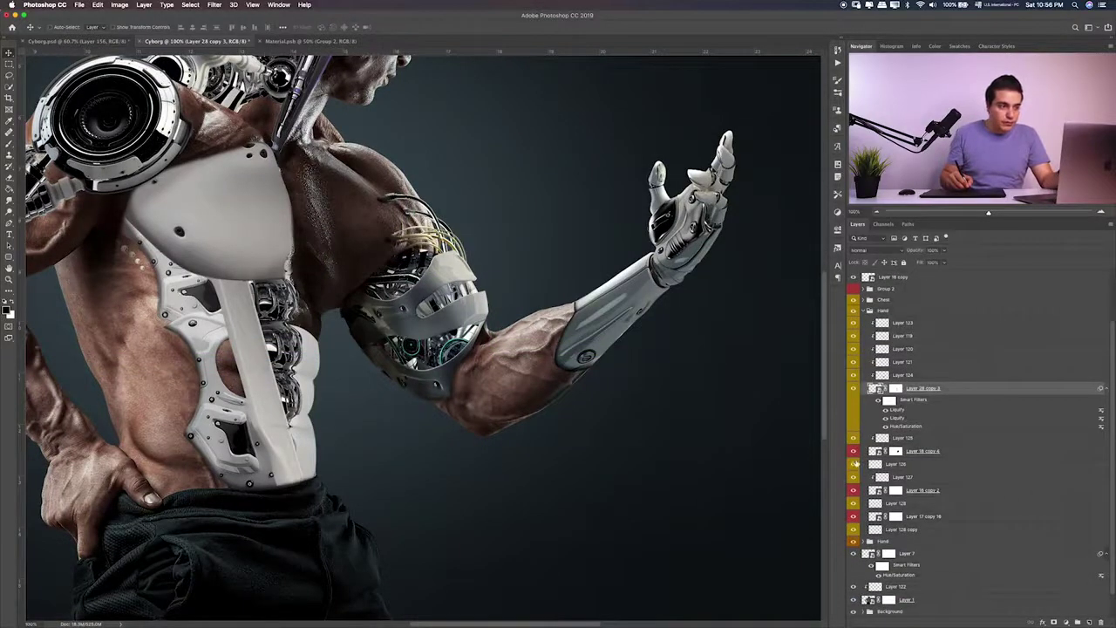
pyautogui.scroll(-2, 951, 542)
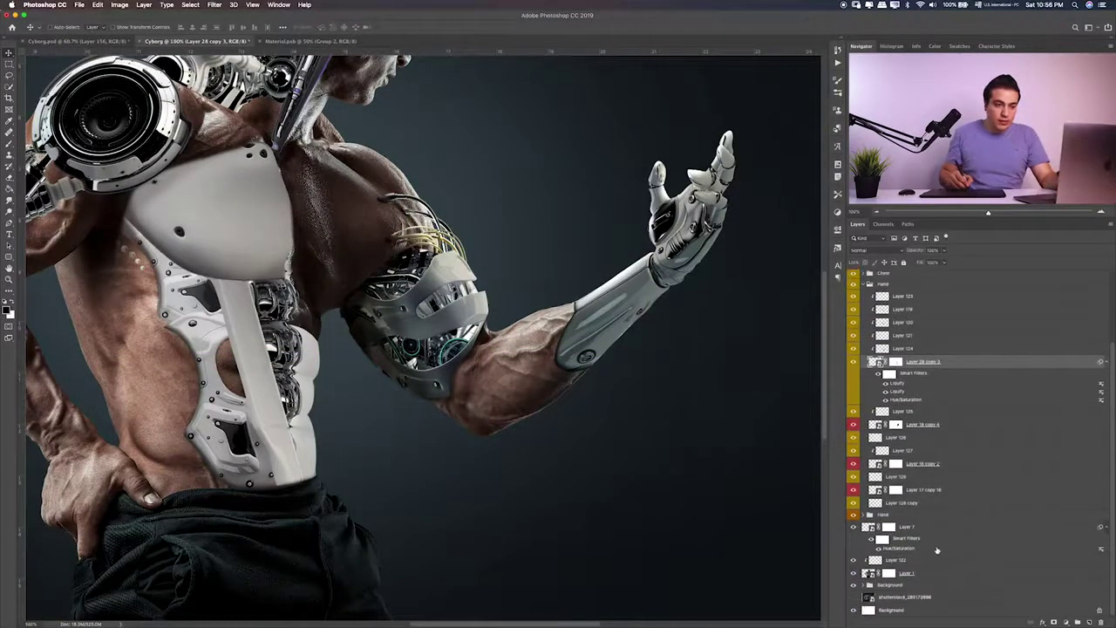
pyautogui.click(853, 573)
pyautogui.click(853, 573)
pyautogui.click(873, 573)
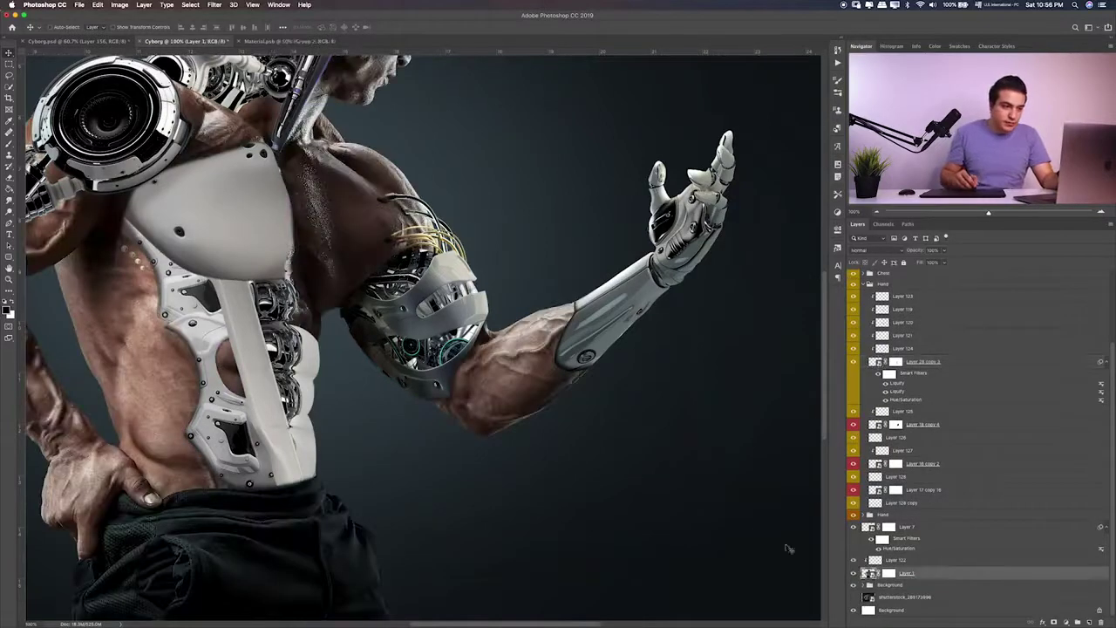
pyautogui.press('p')
pyautogui.scroll(3, 563, 349)
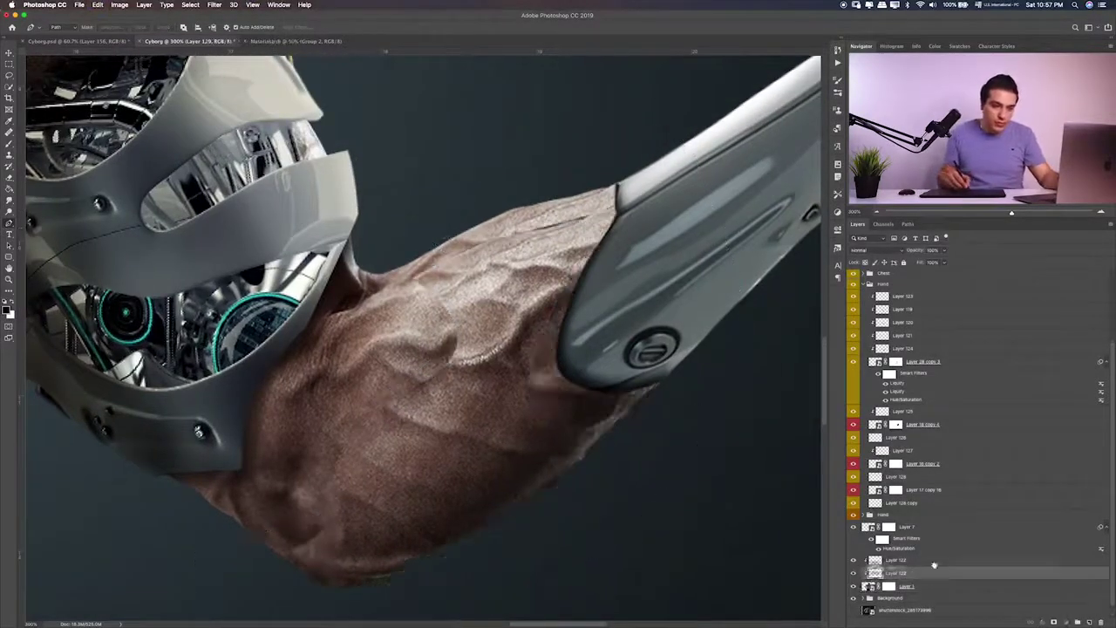
pyautogui.moveTo(934, 566); pyautogui.dragTo(903, 296)
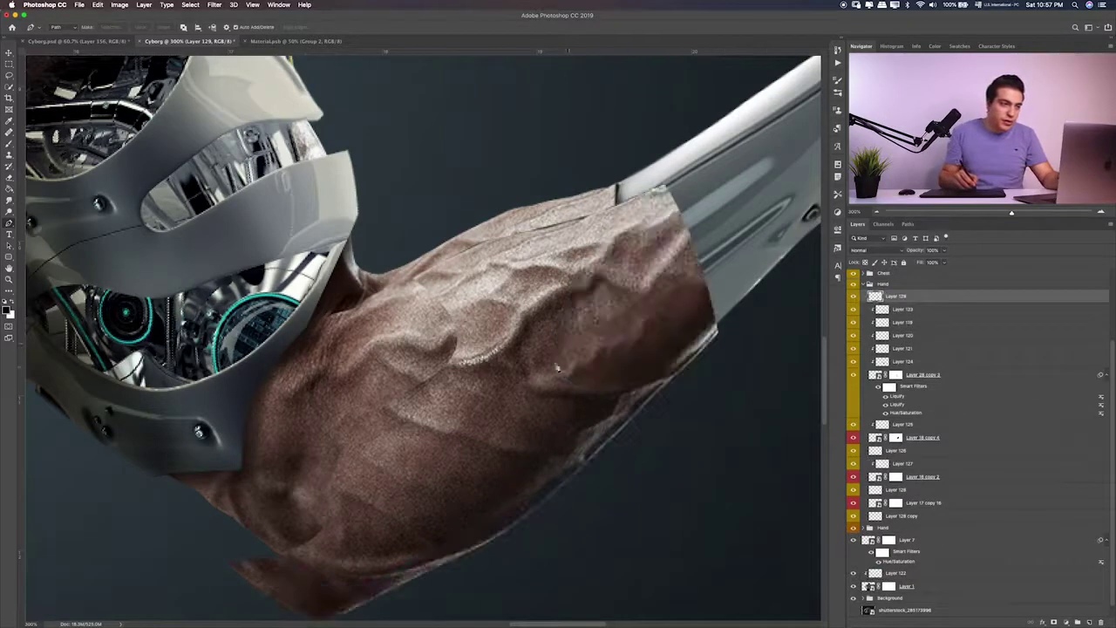
pyautogui.press('v')
pyautogui.moveTo(537, 380)
pyautogui.mouseDown()
pyautogui.moveTo(534, 358)
pyautogui.moveTo(613, 338)
pyautogui.mouseUp()
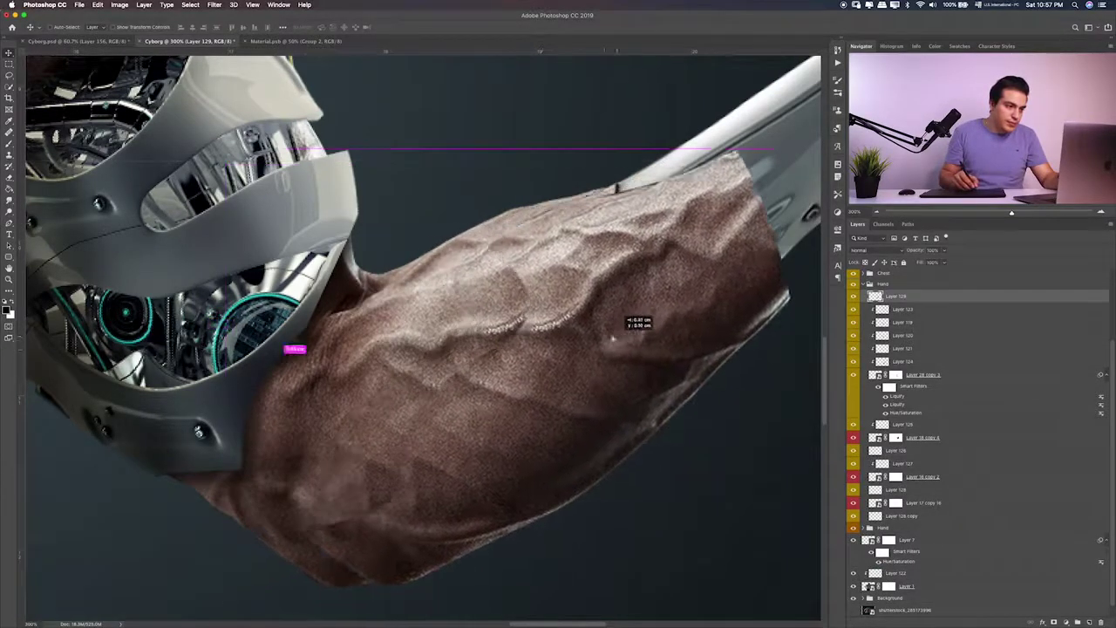
# Fine-tune Layer 129's position and enable Drop Shadow instead of Inner Shadow in its layer style
pyautogui.moveTo(614, 339)
pyautogui.mouseDown()
pyautogui.moveTo(596, 331)
pyautogui.moveTo(589, 342)
pyautogui.mouseUp()
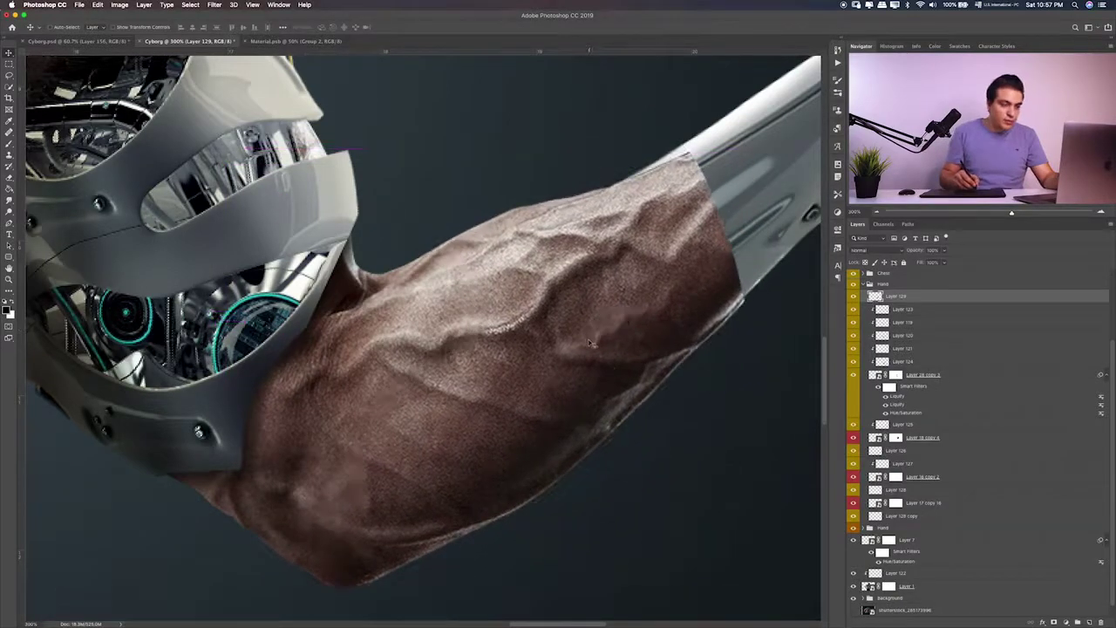
pyautogui.doubleClick(934, 311)
pyautogui.click(691, 178)
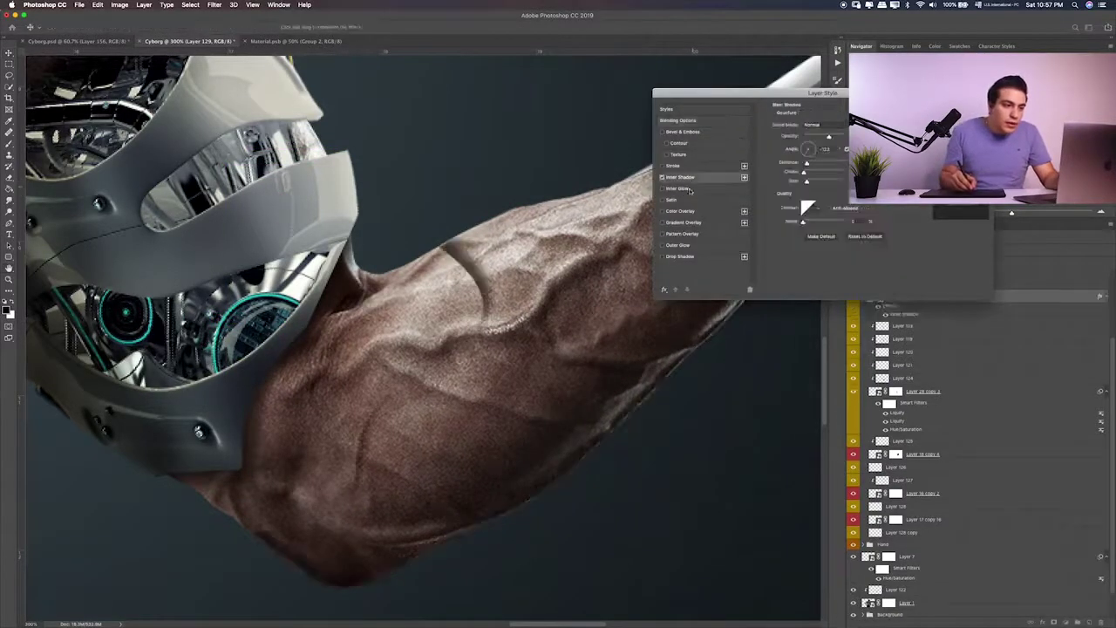
pyautogui.click(662, 257)
pyautogui.click(663, 177)
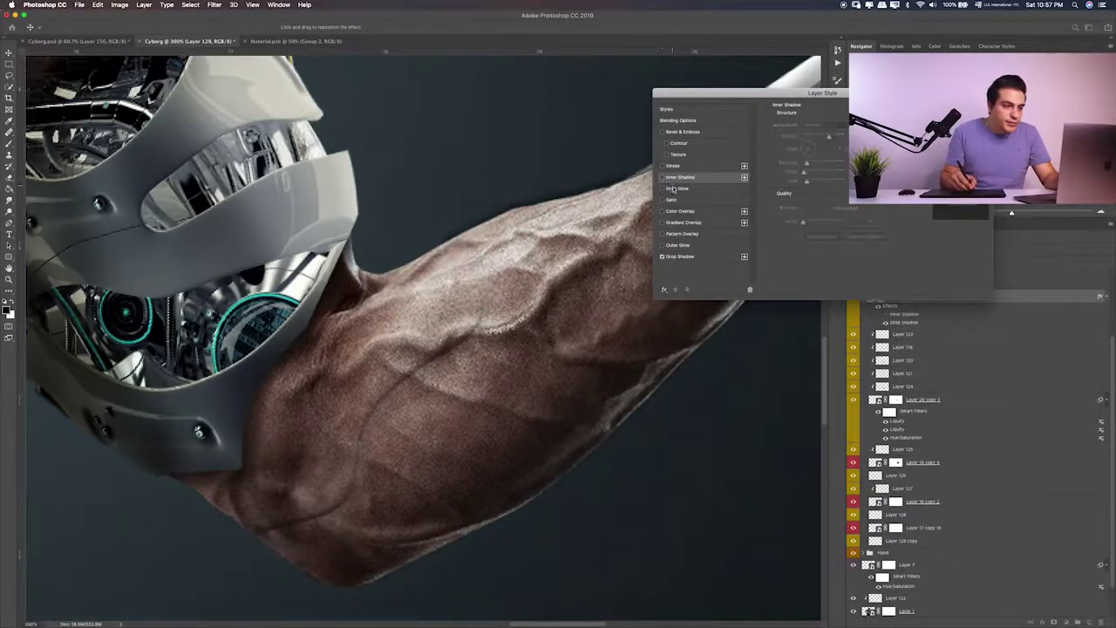
pyautogui.click(698, 256)
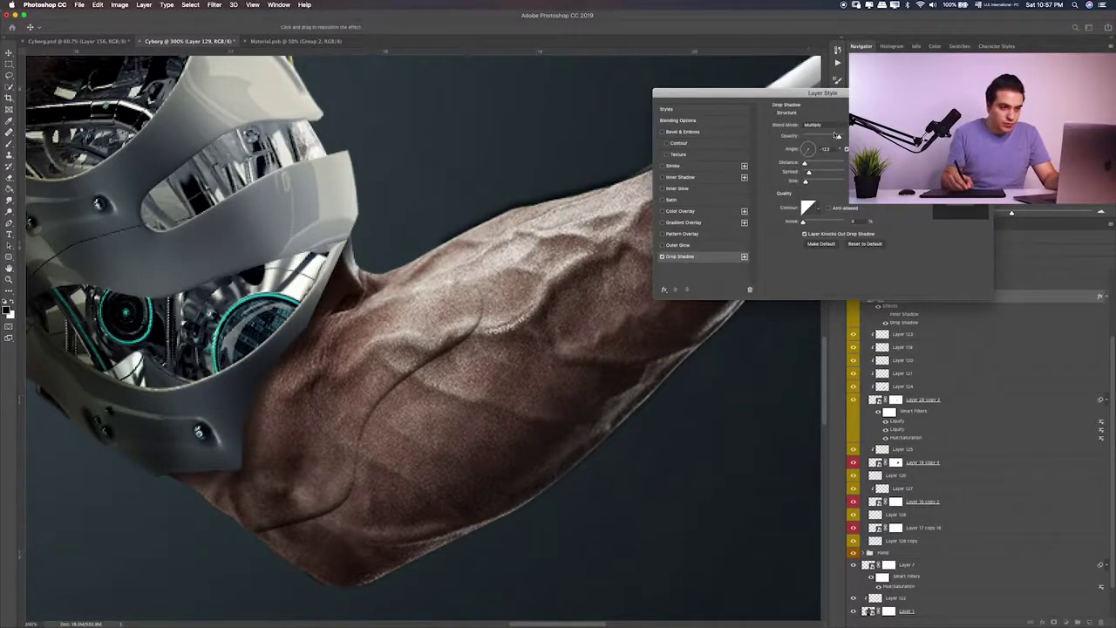
# Set the drop shadow to dark brown and adjust its distance and size
pyautogui.moveTo(813, 166)
pyautogui.mouseDown()
pyautogui.moveTo(821, 167)
pyautogui.moveTo(803, 164)
pyautogui.moveTo(810, 181)
pyautogui.mouseUp()
pyautogui.click(841, 125)
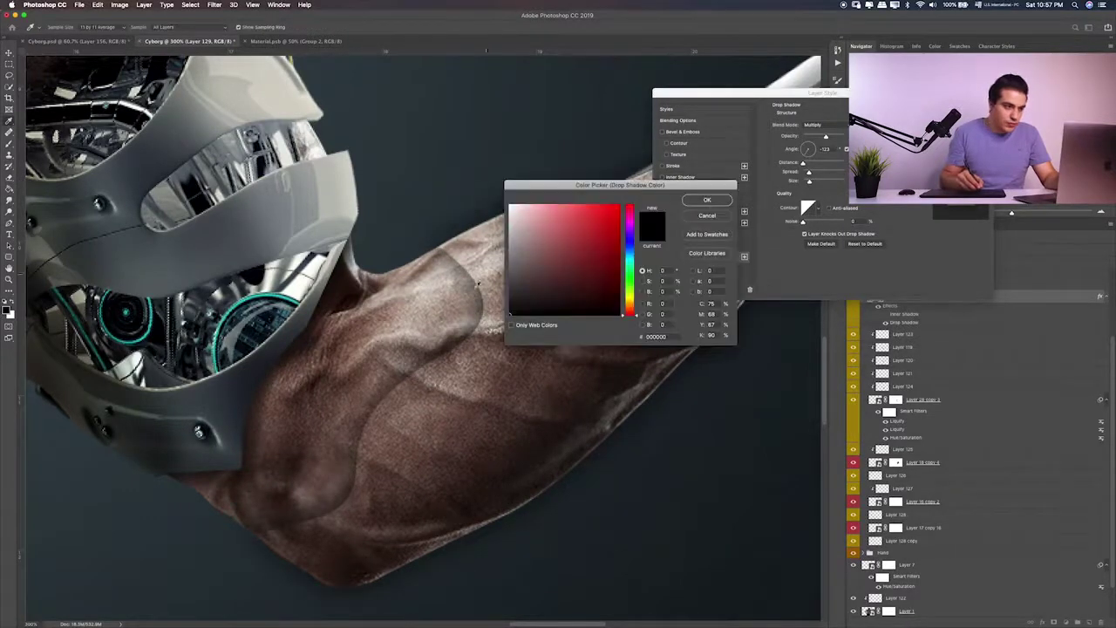
pyautogui.click(366, 283)
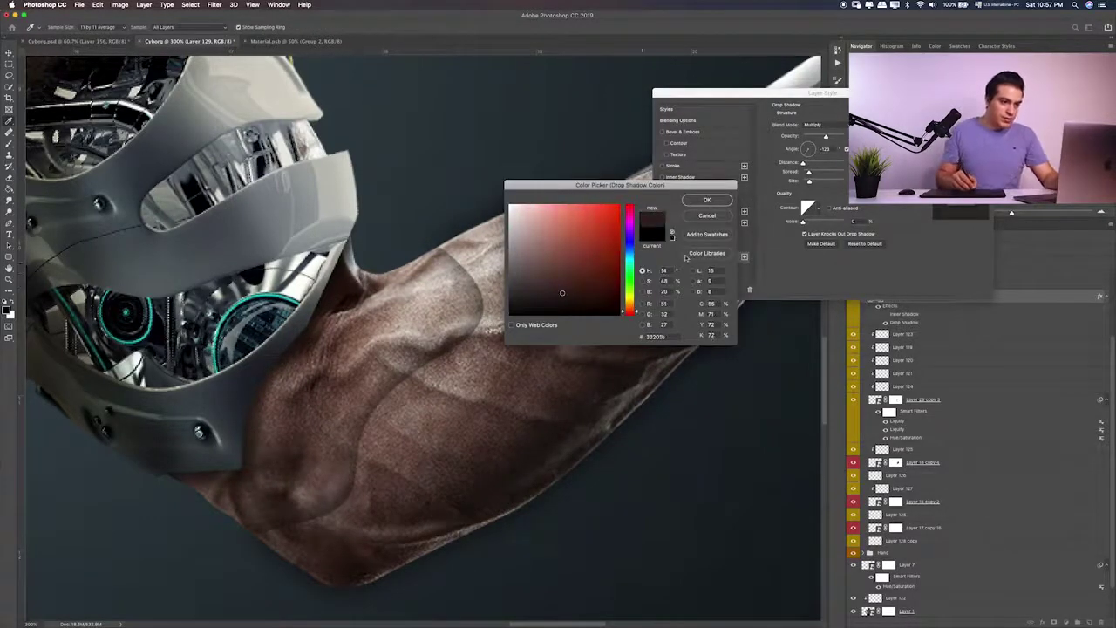
pyautogui.click(715, 203)
pyautogui.moveTo(812, 181); pyautogui.dragTo(809, 182)
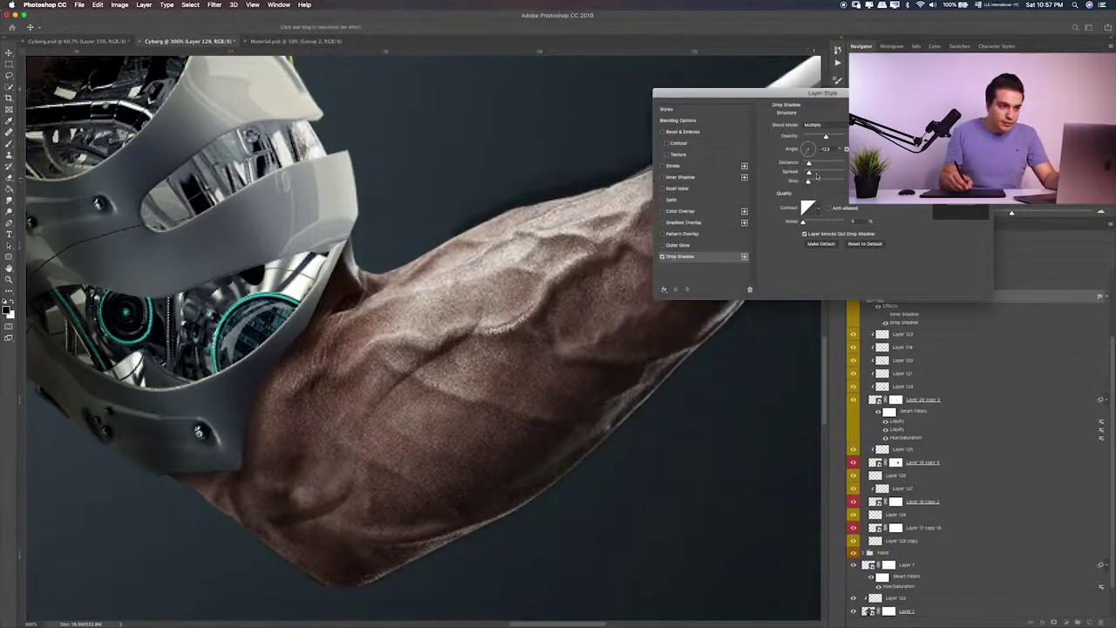
pyautogui.moveTo(524, 261); pyautogui.dragTo(578, 283)
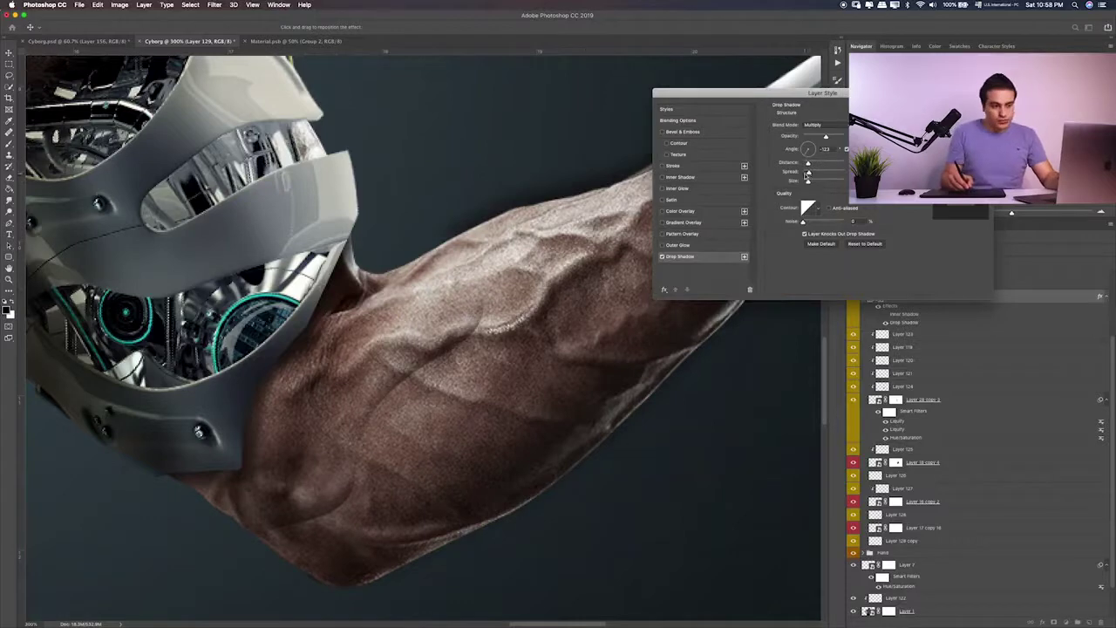
# Commit the drop shadow, then reopen and close Layer 129's style settings unchanged
pyautogui.press('Return')
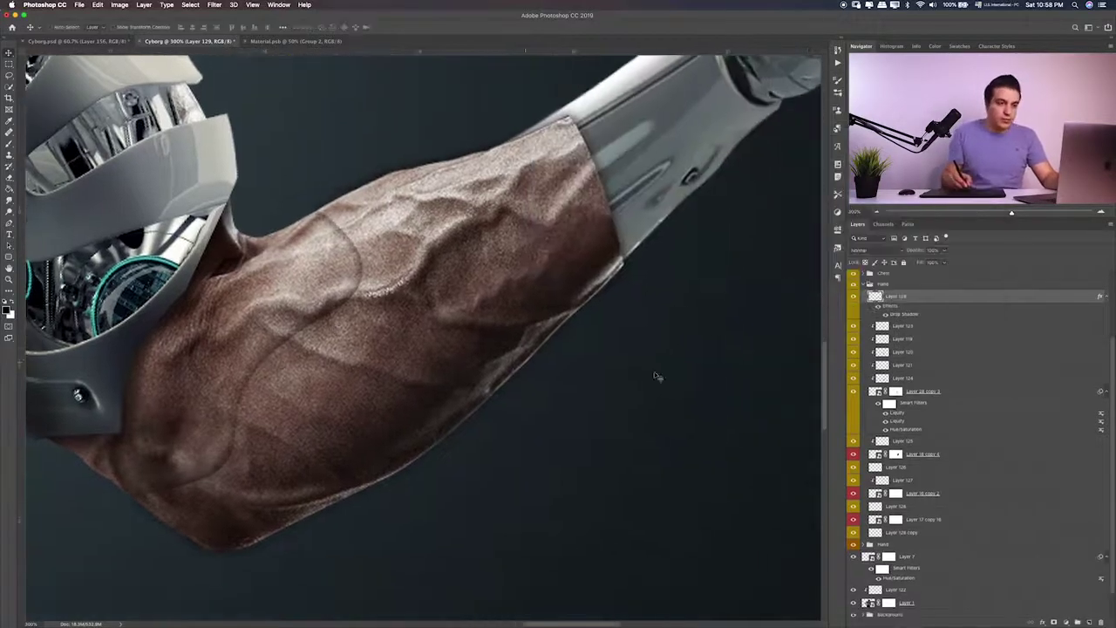
pyautogui.press('p')
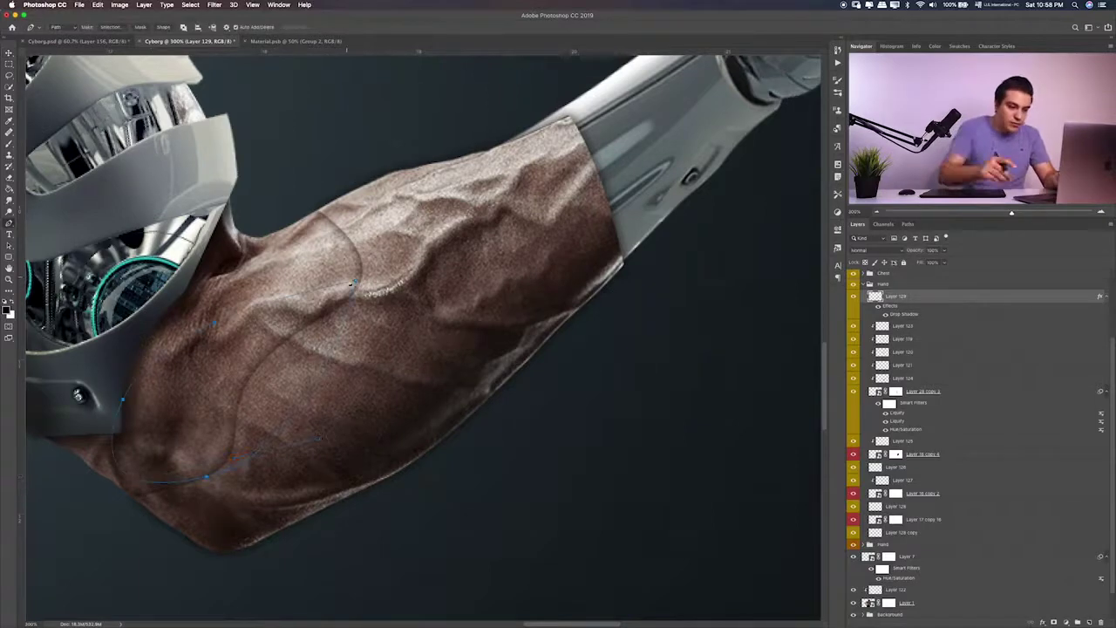
pyautogui.press('Escape')
pyautogui.press('m')
pyautogui.hscroll(-5, 454, 301)
pyautogui.hscroll(-3, 477, 304)
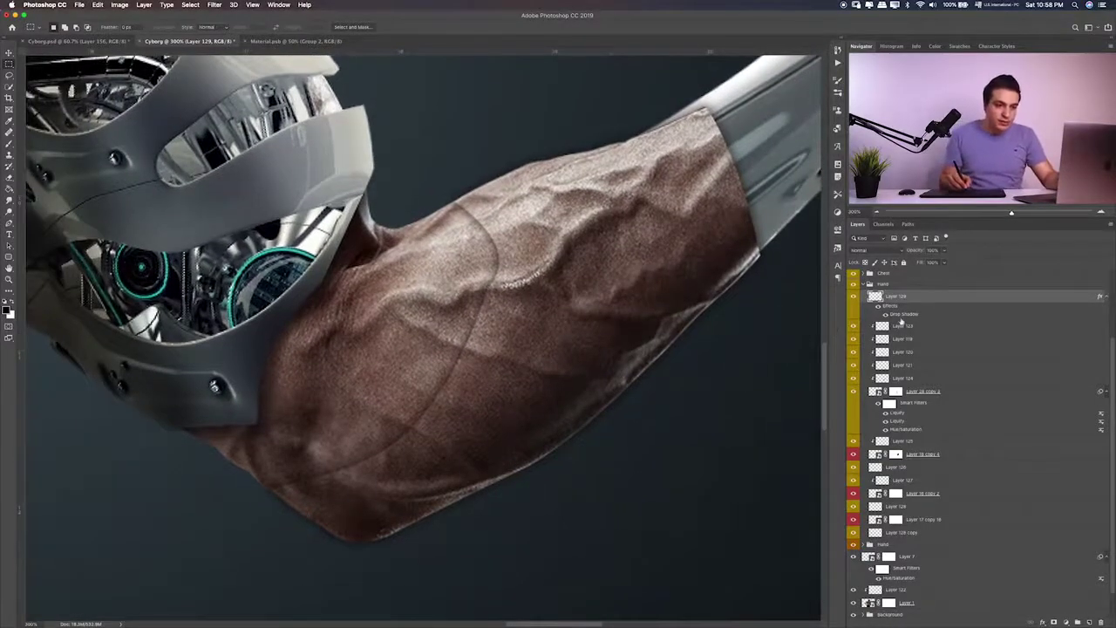
pyautogui.doubleClick(907, 315)
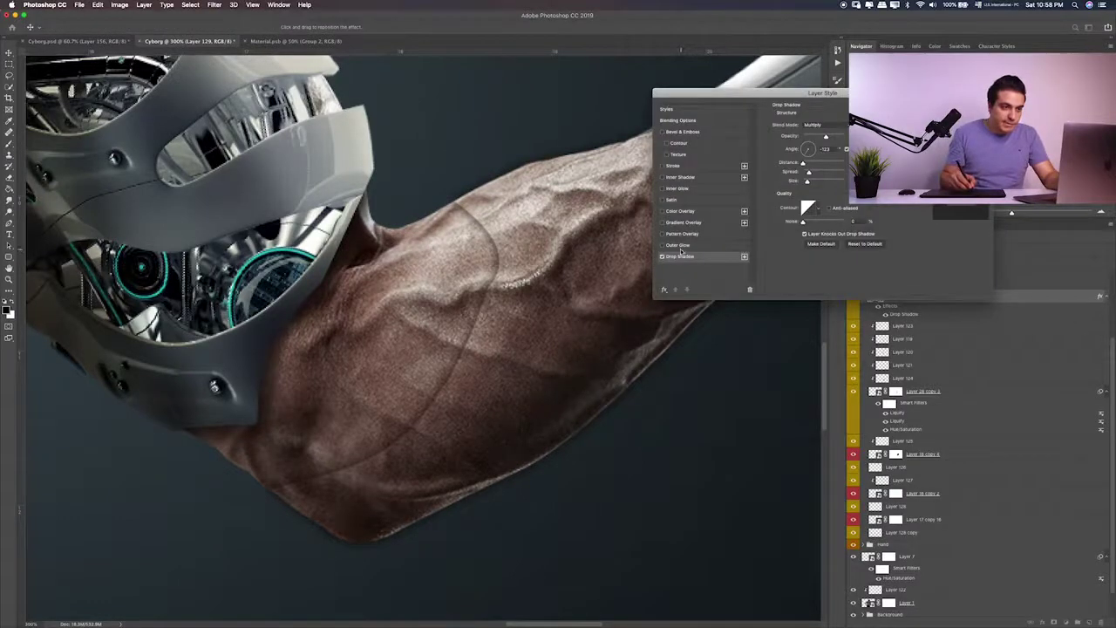
pyautogui.press('Return')
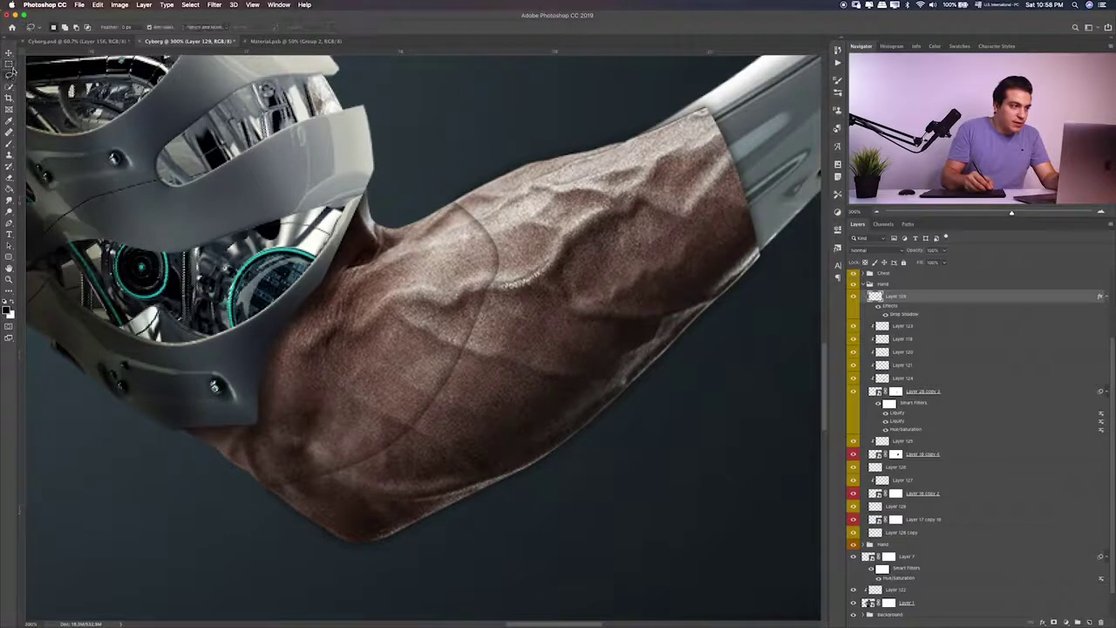
# Turn a curved Pen path on the bicep into a selection, darken it, and add Layer 130
pyautogui.click(11, 225)
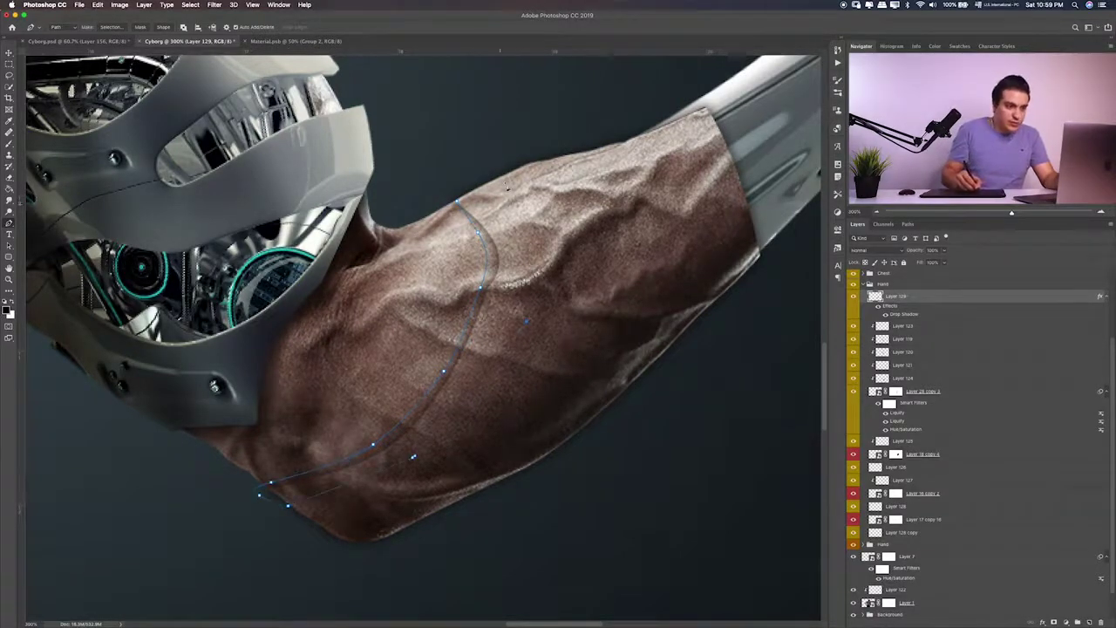
pyautogui.hotkey('ctrl', 'Return')
pyautogui.press('b')
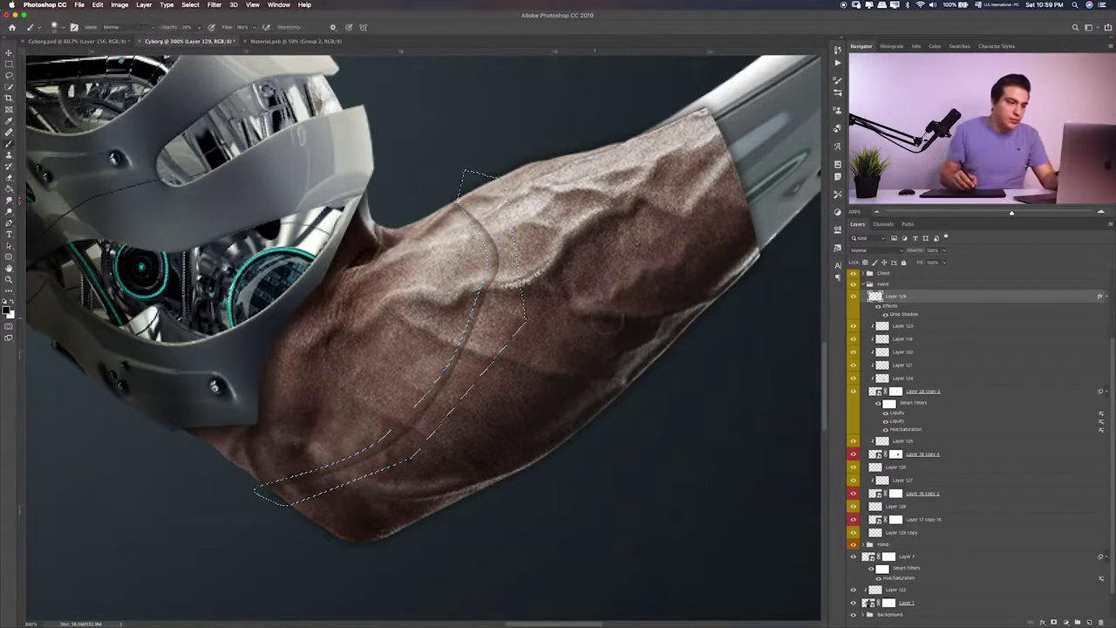
pyautogui.moveTo(484, 262); pyautogui.dragTo(474, 213)
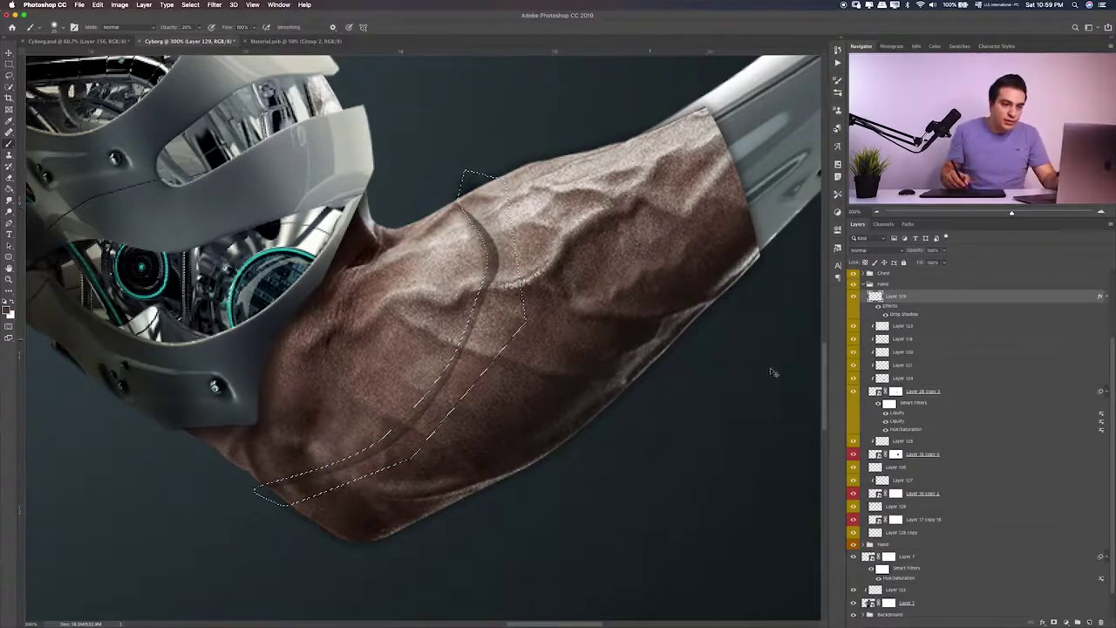
pyautogui.hotkey('ctrl', 'shift', 'alt', 'n')
# Paint a reddish stroke along the curved selection on Layer 130, move it below the skin, and fade it
pyautogui.click(7, 308)
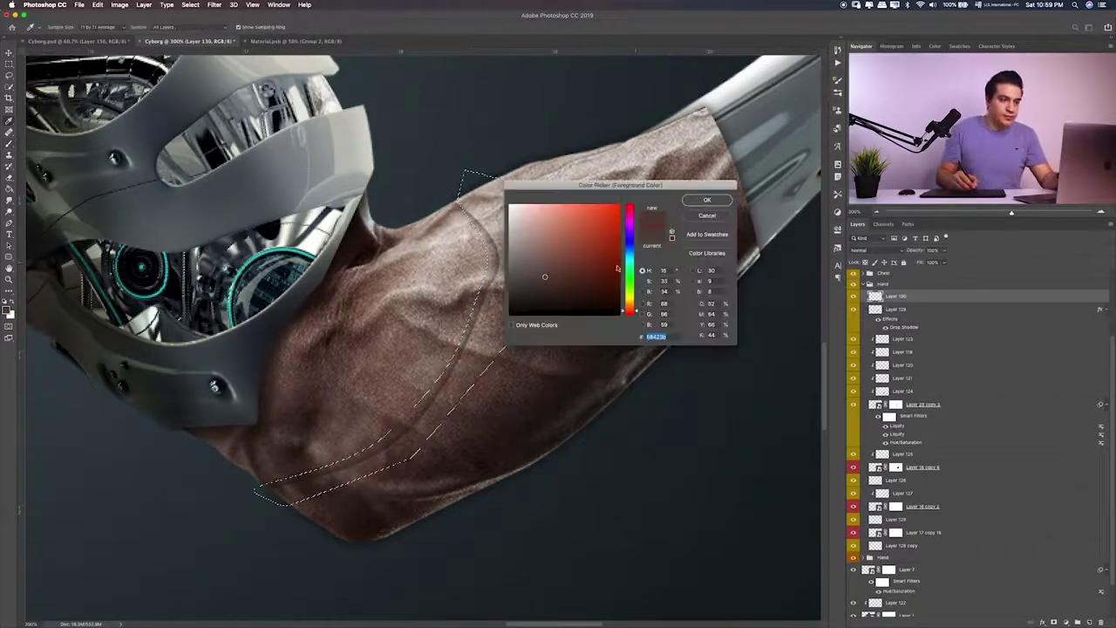
pyautogui.press('Return')
pyautogui.moveTo(471, 208); pyautogui.dragTo(263, 488)
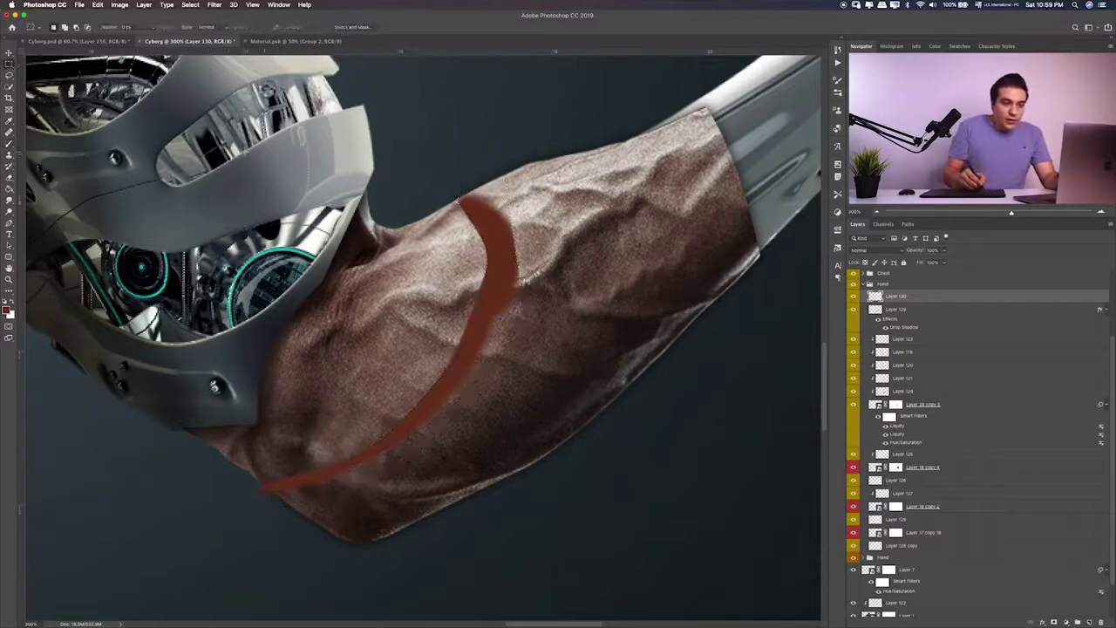
pyautogui.hotkey('ctrl', '[')
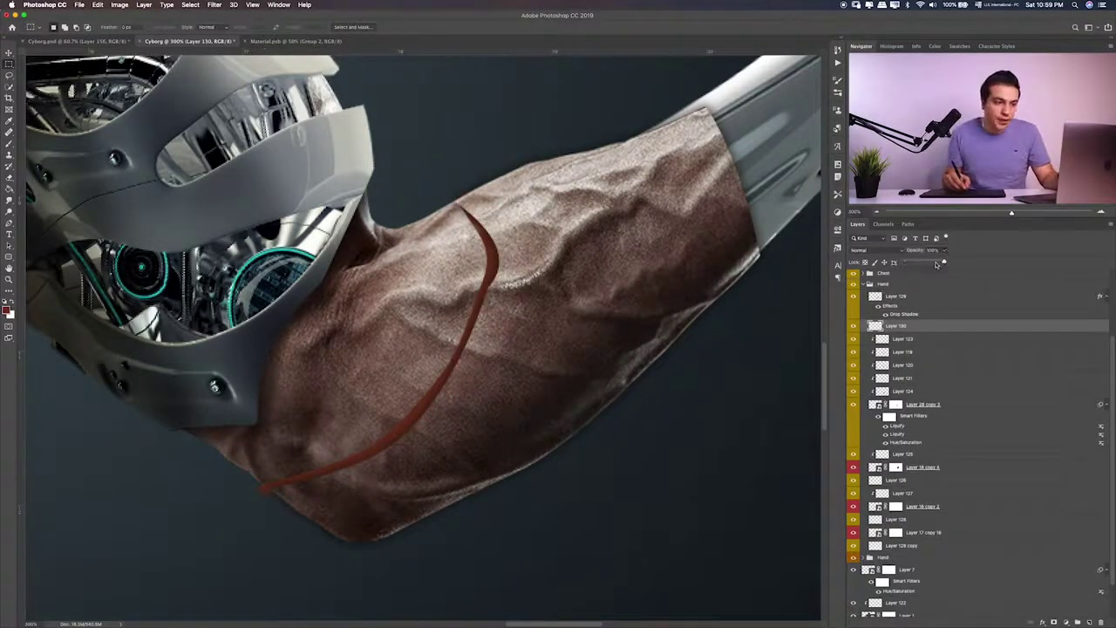
pyautogui.moveTo(937, 264); pyautogui.dragTo(933, 263)
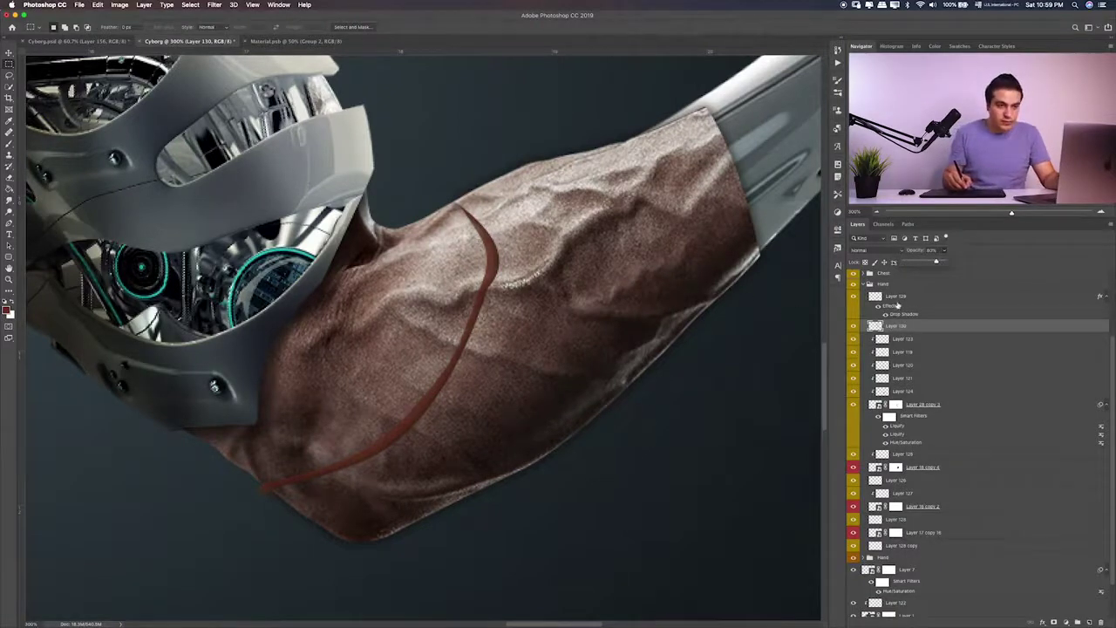
# Split Layer 129's drop shadow onto its own layer and erase the shadow spilling onto the metal
pyautogui.click(906, 300)
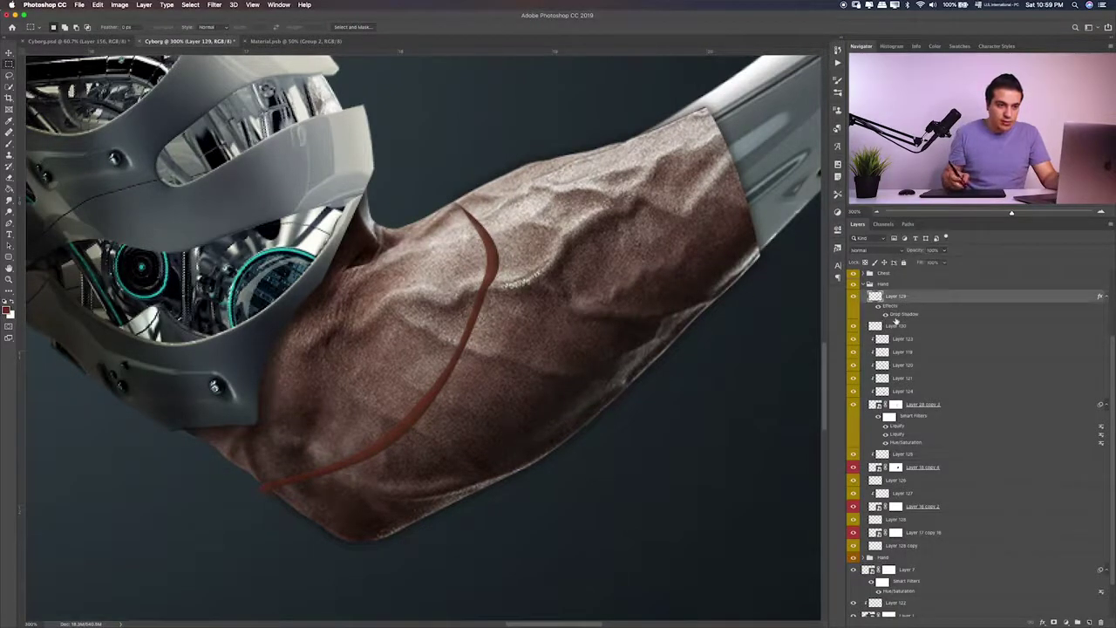
pyautogui.rightClick(897, 316)
pyautogui.click(967, 451)
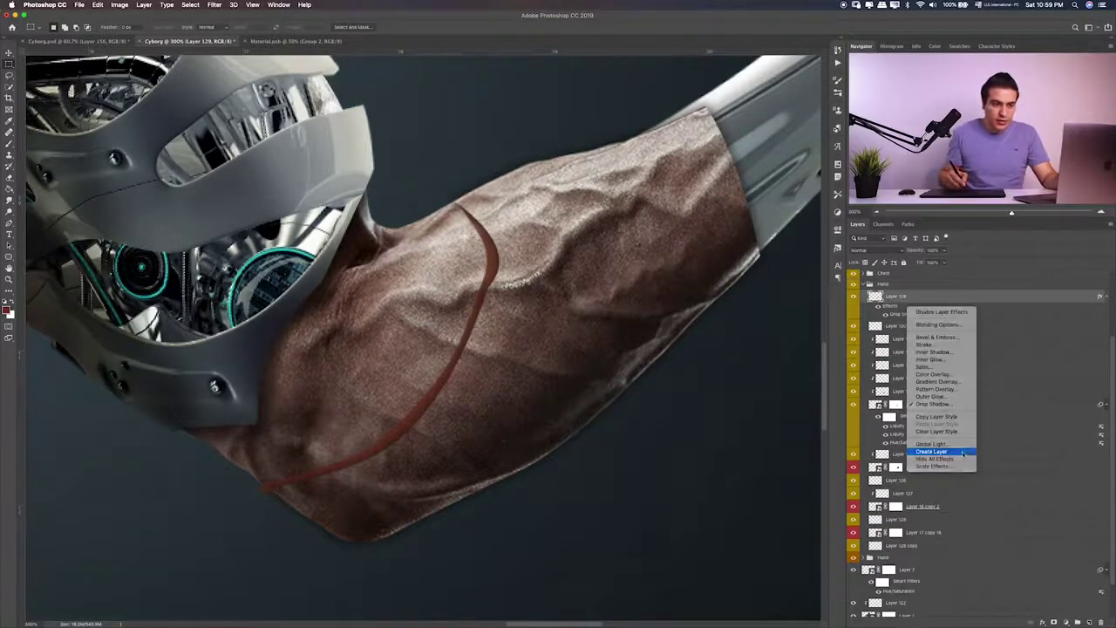
pyautogui.click(902, 309)
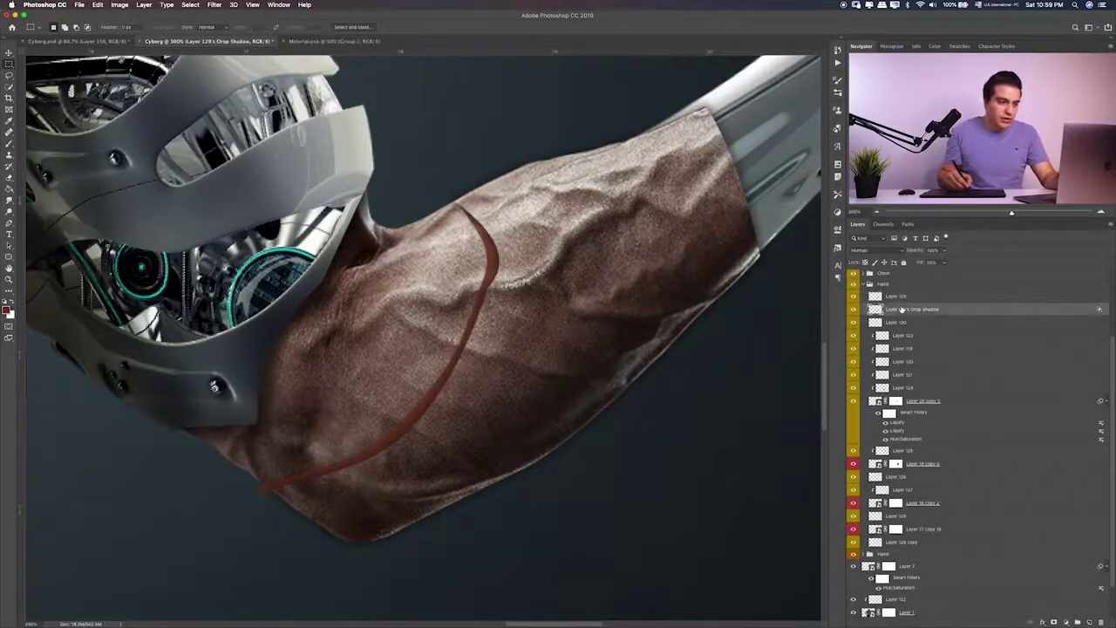
pyautogui.press('e')
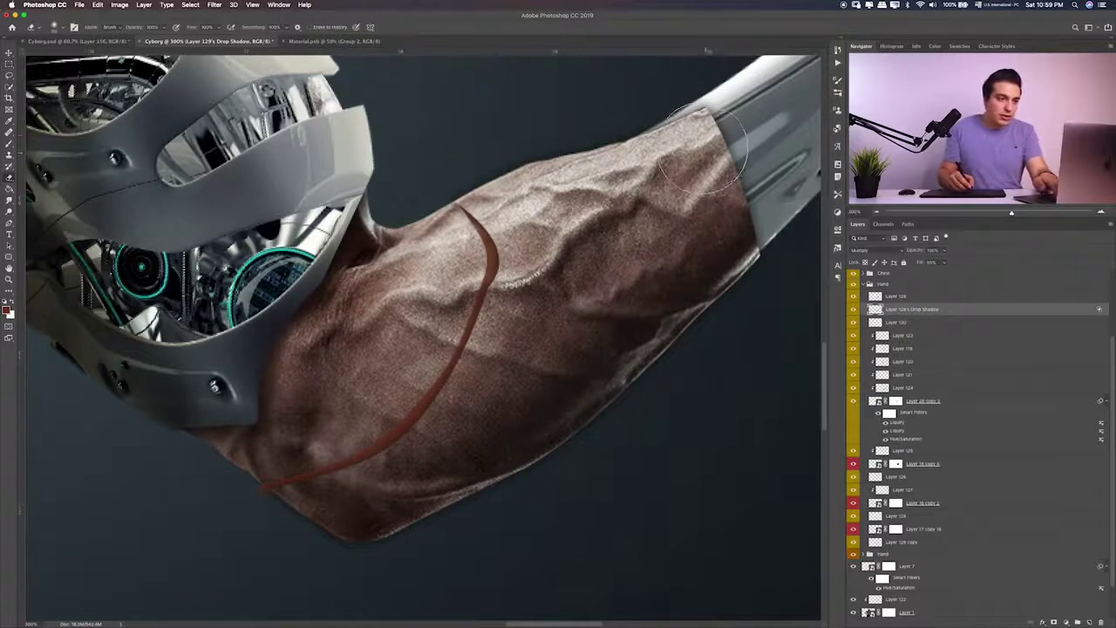
pyautogui.press('[')
pyautogui.press('[')
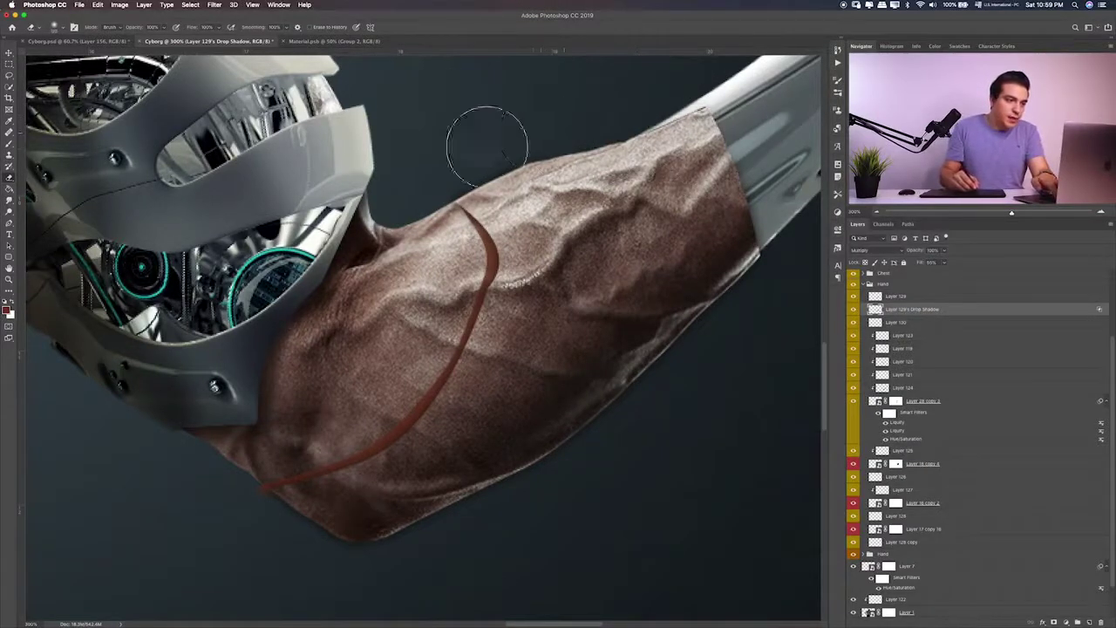
pyautogui.moveTo(748, 229); pyautogui.dragTo(752, 194)
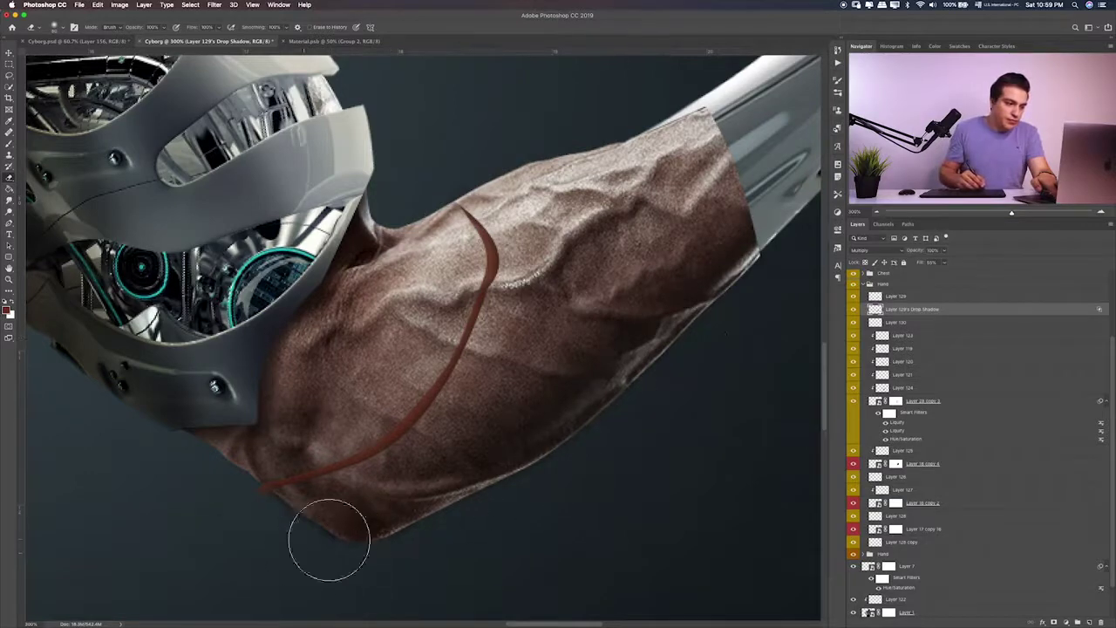
# Select Layer 130 and toggle the sleeve texture off and on to compare
pyautogui.hotkey('alt', ']')
pyautogui.press('[')
pyautogui.press('[')
pyautogui.press('[')
pyautogui.click(884, 323)
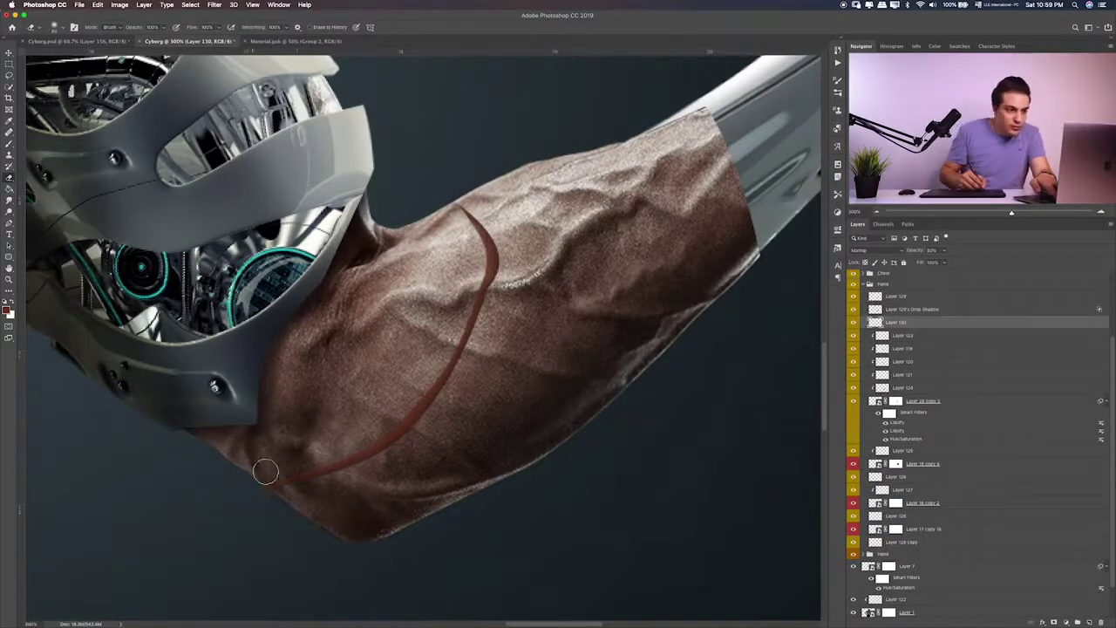
pyautogui.click(855, 296)
pyautogui.click(856, 296)
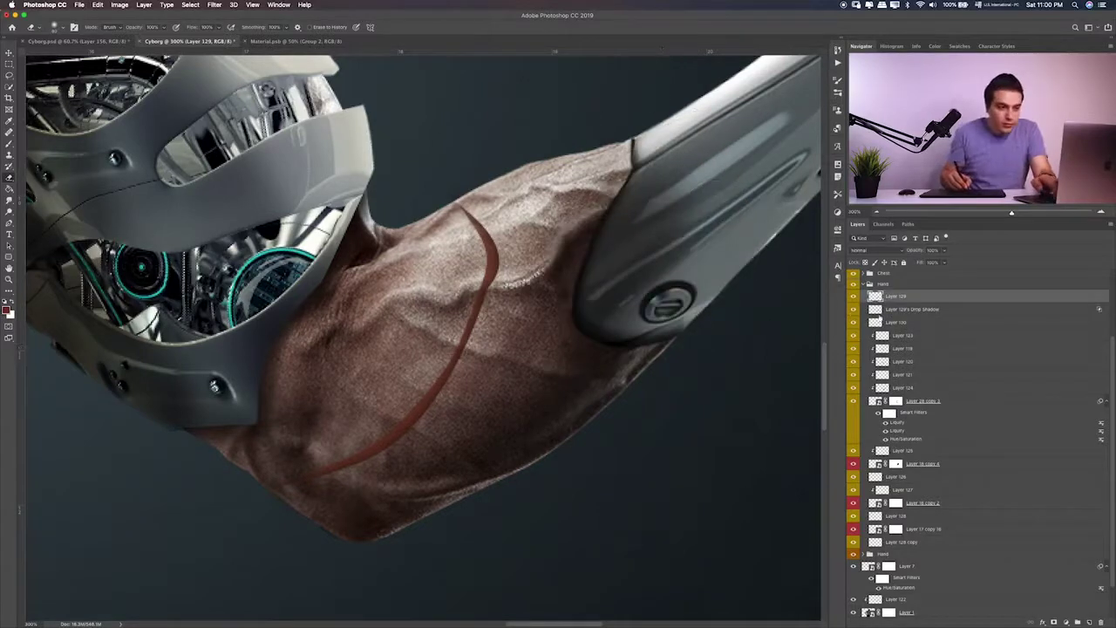
pyautogui.hotkey('alt', '[')
pyautogui.press(']')
pyautogui.press(']')
pyautogui.press(']')
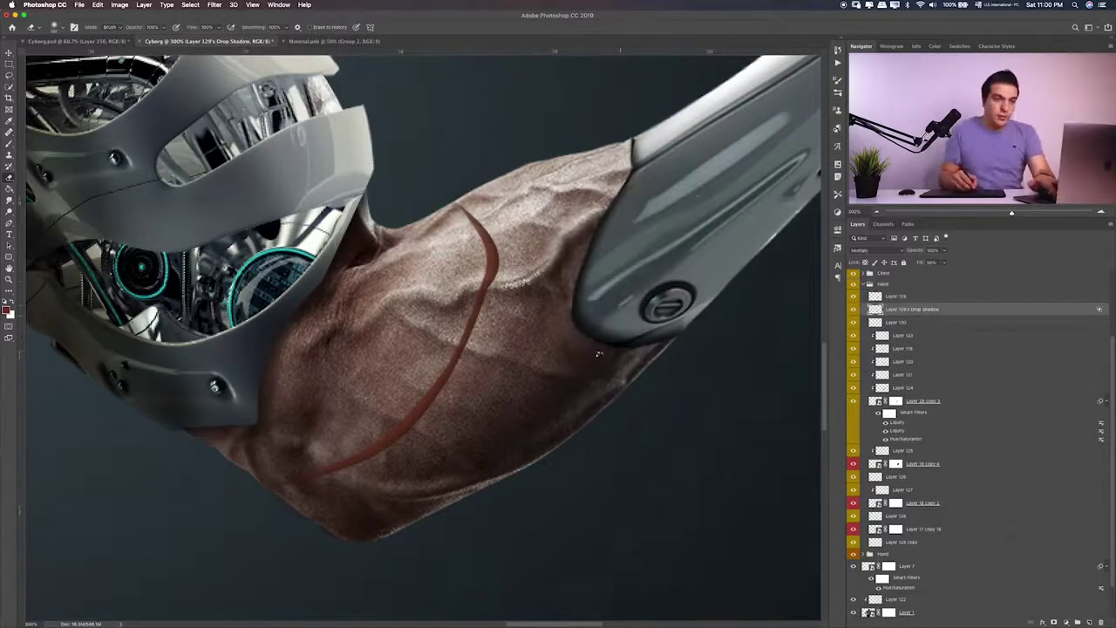
# Add a dark red Color Overlay to the red curve on Layer 130
pyautogui.hotkey('alt', '[')
pyautogui.click(566, 299)
pyautogui.press('Return')
pyautogui.press('Return')
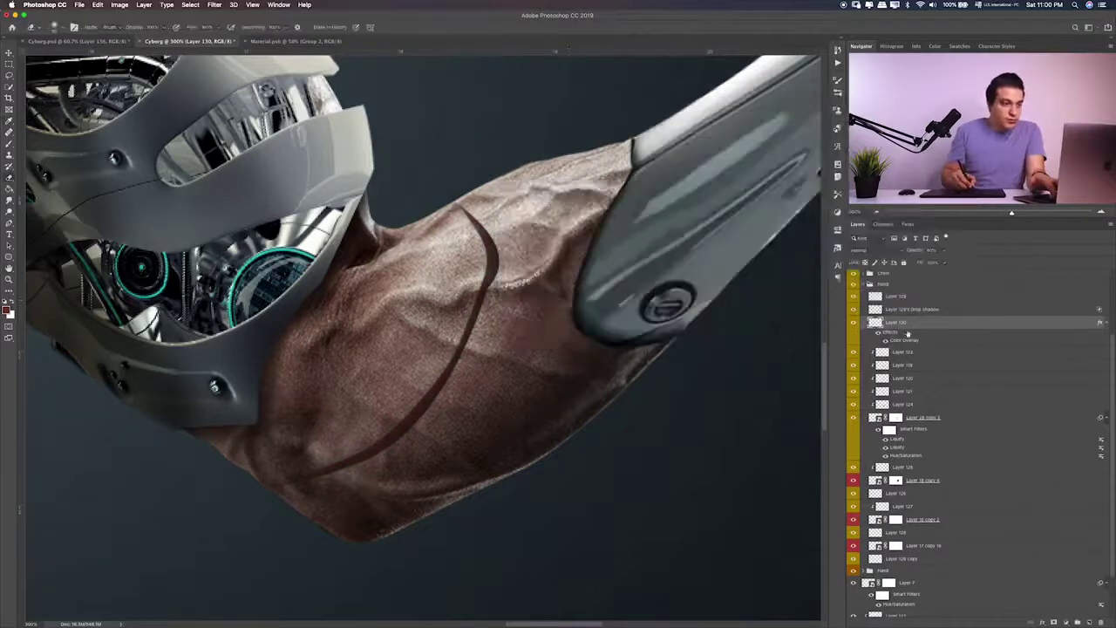
pyautogui.press('r')
pyautogui.press('[')
pyautogui.press('[')
pyautogui.press('[')
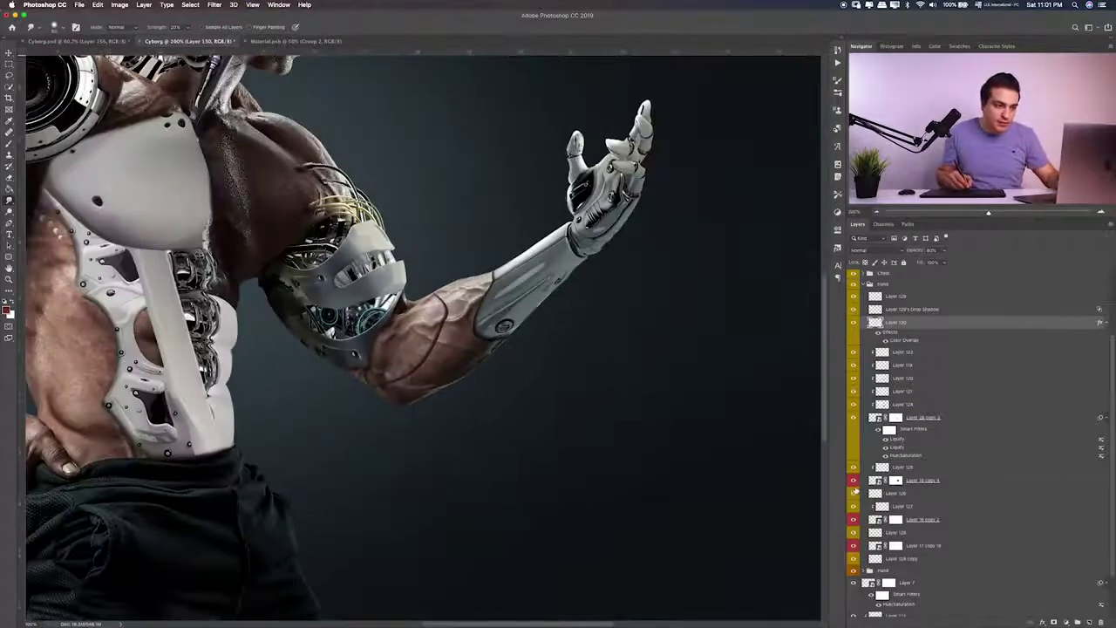
# Duplicate the wire layer Layer 18 copy 2 above Layer 125 and zoom in on the arm
pyautogui.click(904, 485)
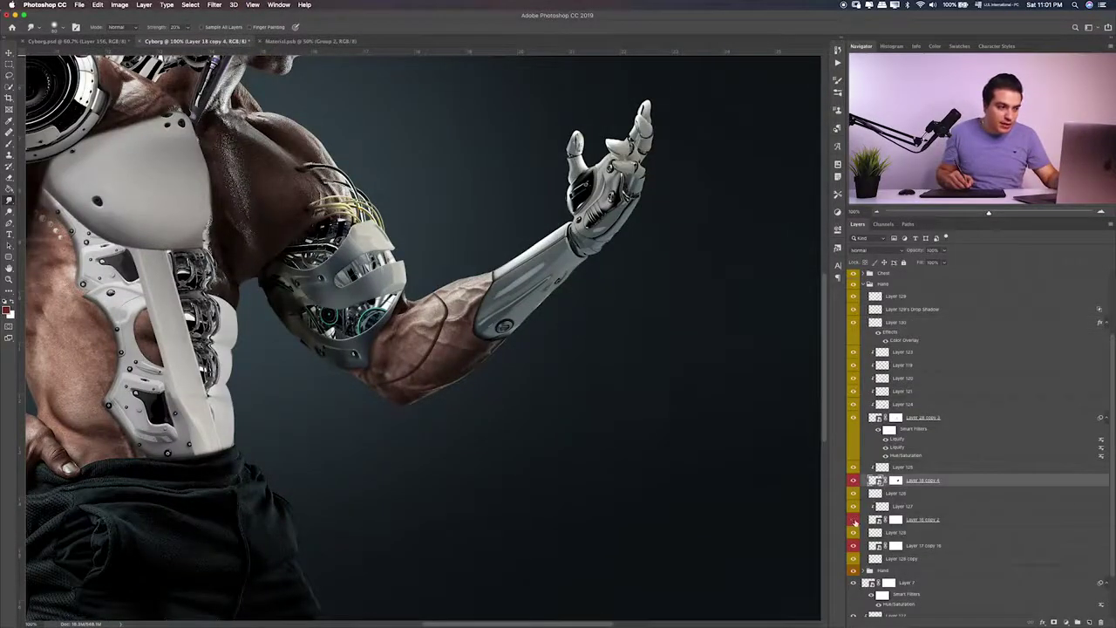
pyautogui.click(931, 519)
pyautogui.moveTo(933, 520); pyautogui.dragTo(916, 462)
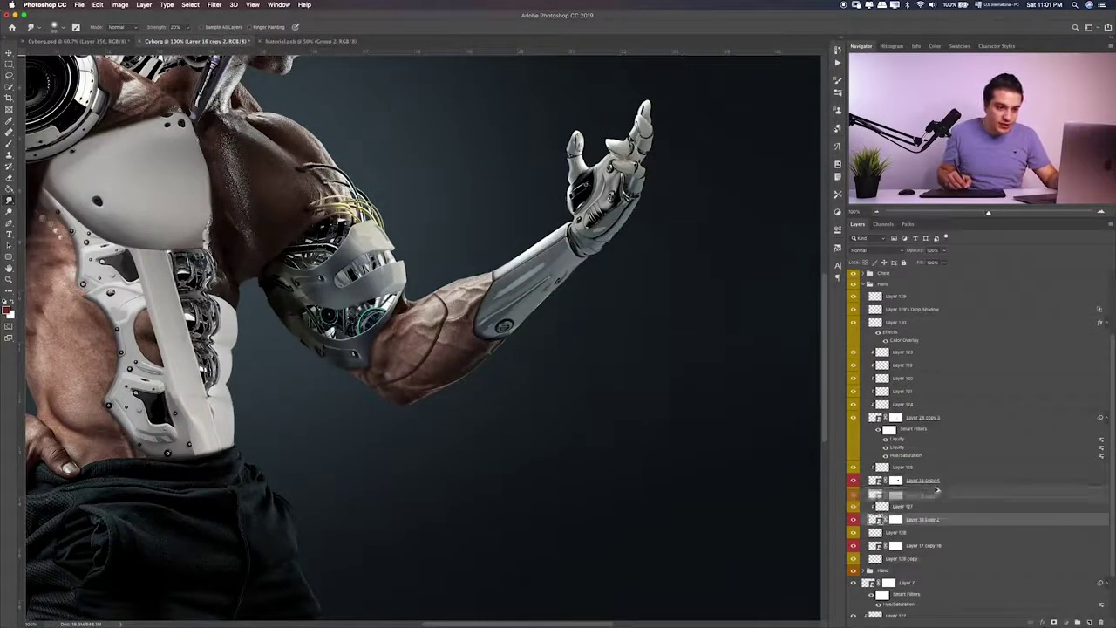
pyautogui.press('v')
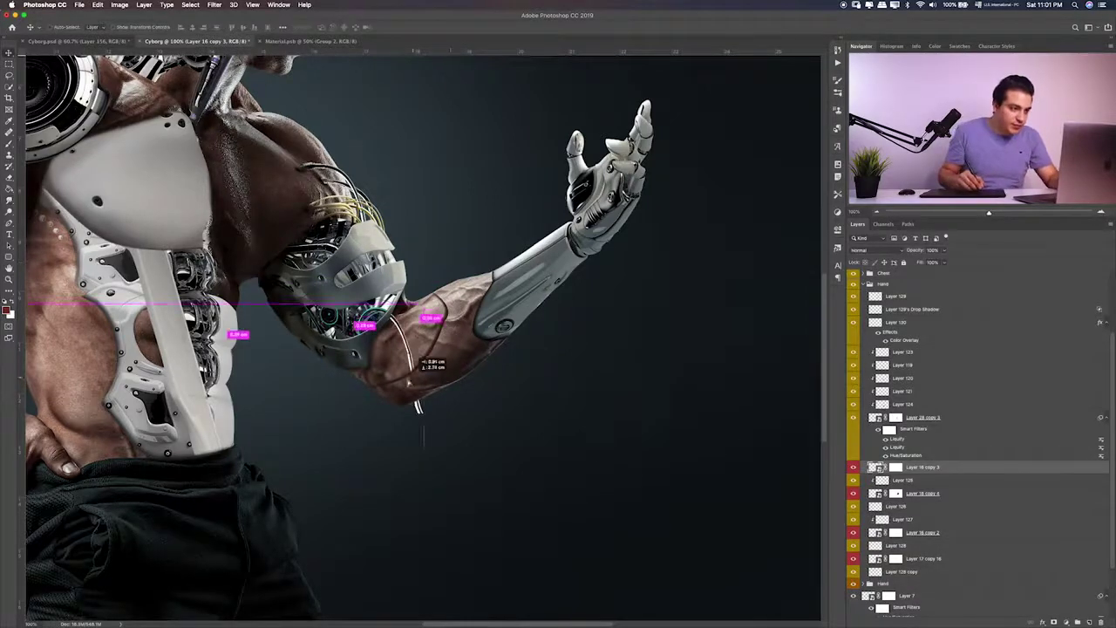
pyautogui.hotkey('ctrl', '+')
pyautogui.rightClick(367, 471)
pyautogui.press('Escape')
pyautogui.hotkey('ctrl', '0')
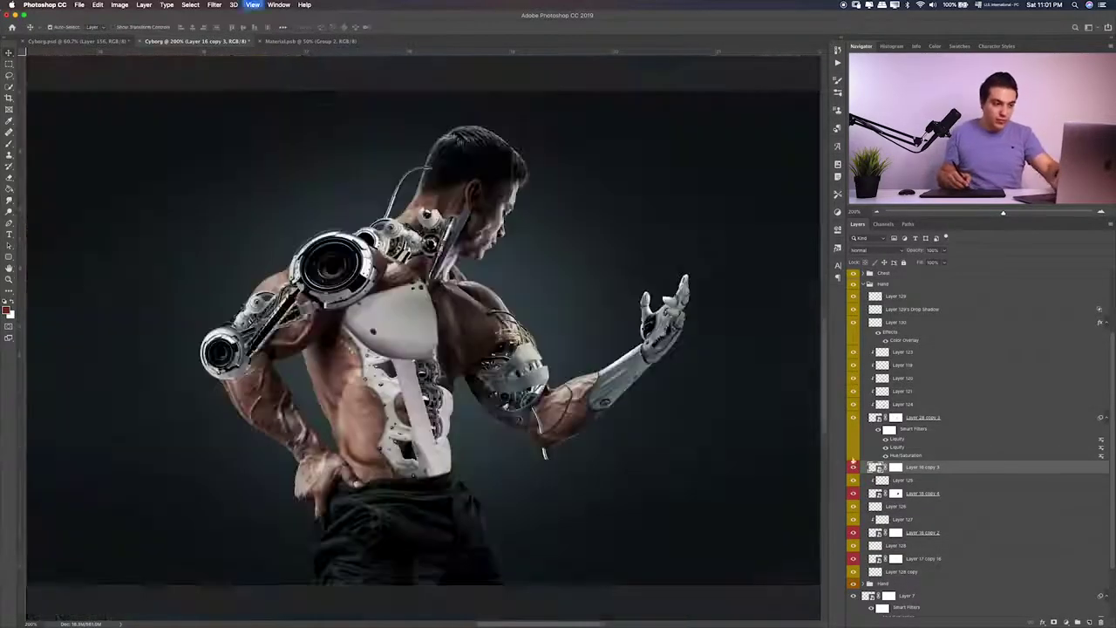
# Move the white wire onto the elbow and place a duplicate wire higher on the arm
pyautogui.rightClick(960, 471)
pyautogui.press('Escape')
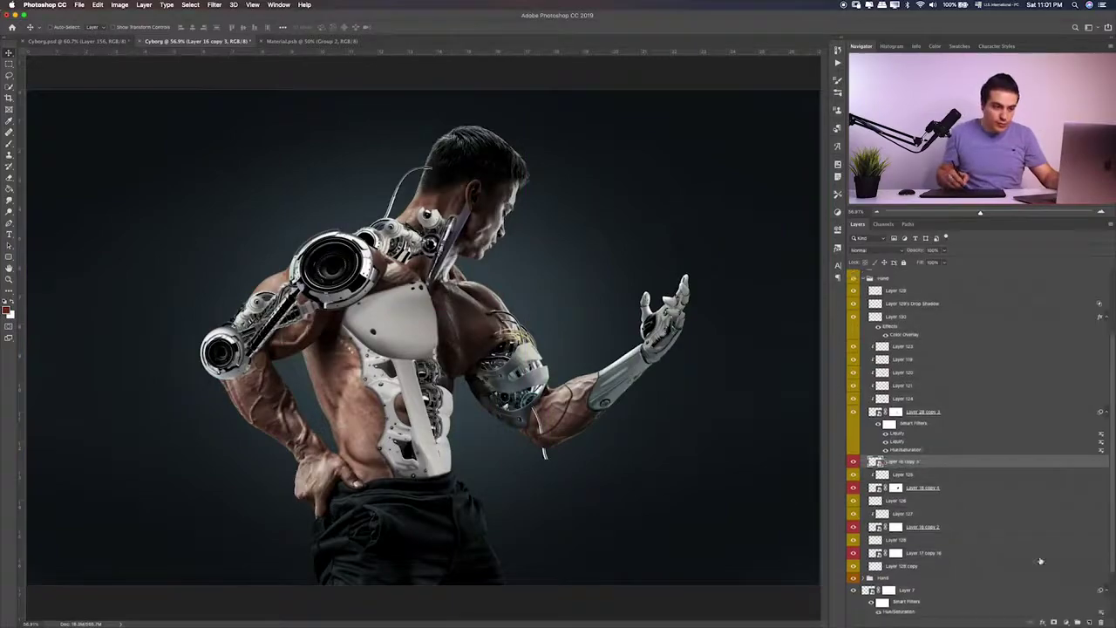
pyautogui.hotkey('ctrl', '1')
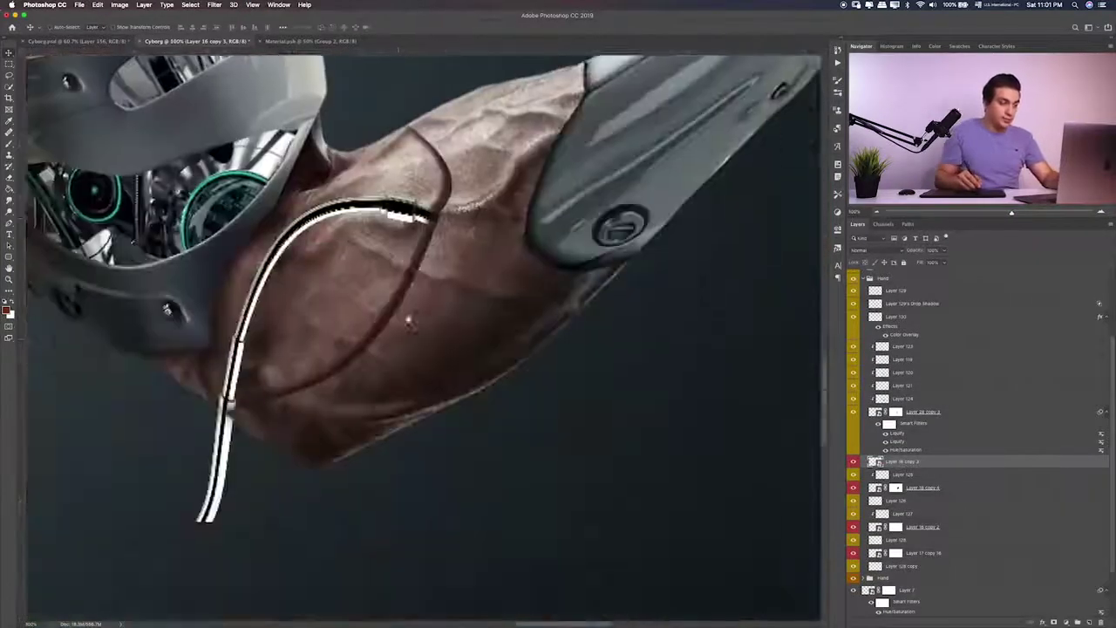
pyautogui.moveTo(406, 319)
pyautogui.mouseDown()
pyautogui.moveTo(486, 280)
pyautogui.moveTo(555, 371)
pyautogui.mouseUp()
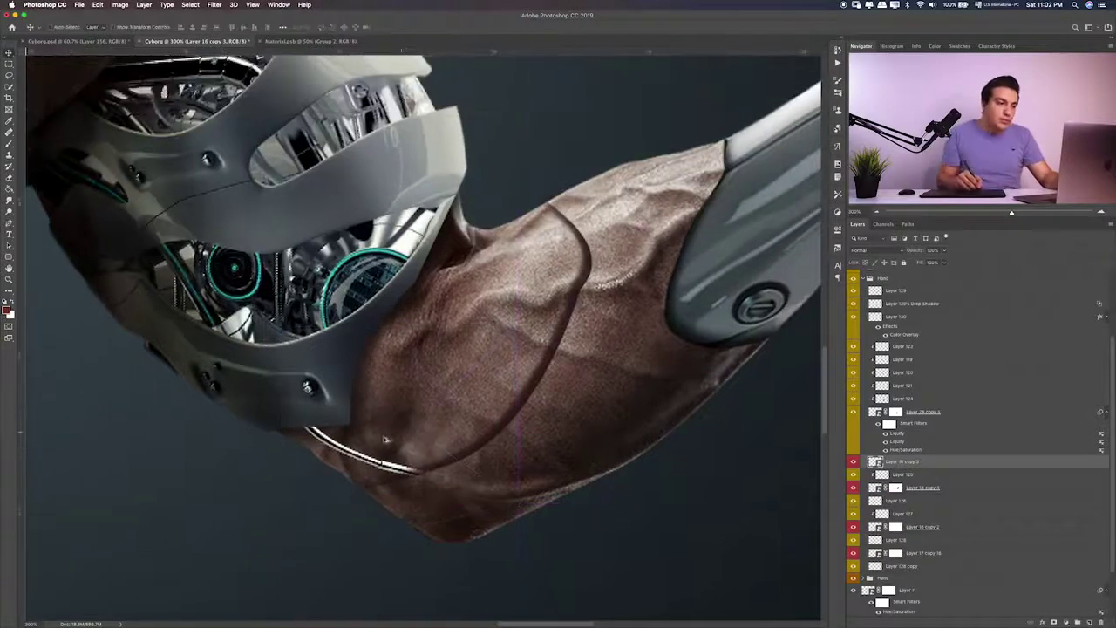
pyautogui.moveTo(436, 419); pyautogui.dragTo(559, 312)
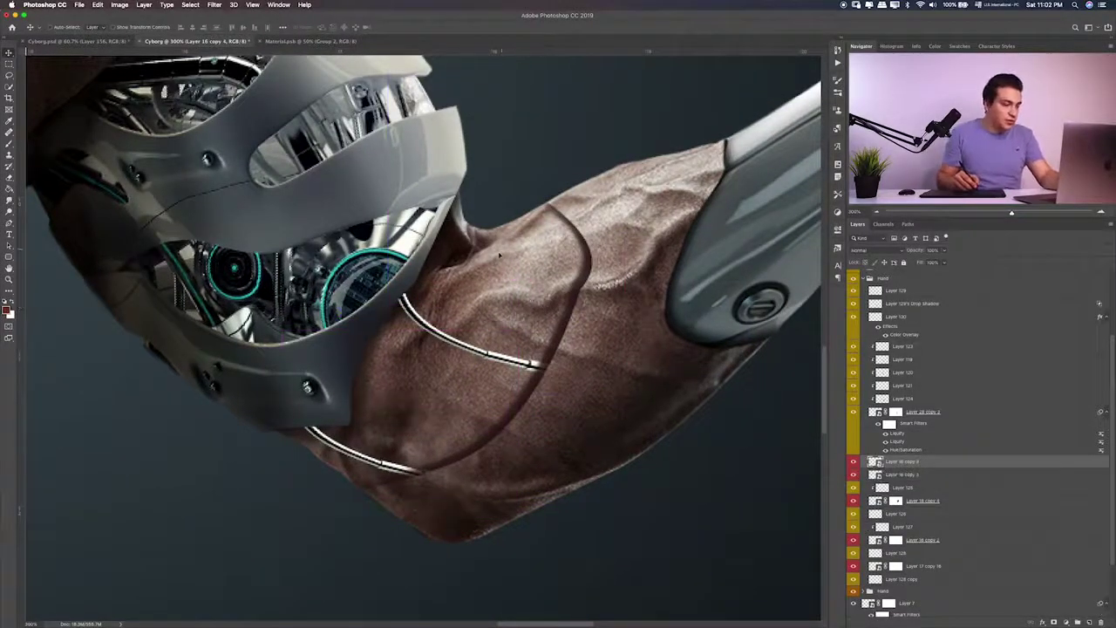
# Flip the wire copy, rotate it 90° counter-clockwise, and stretch it along the upper arm to the metal
pyautogui.hotkey('ctrl', 't')
pyautogui.moveTo(507, 314); pyautogui.dragTo(550, 349)
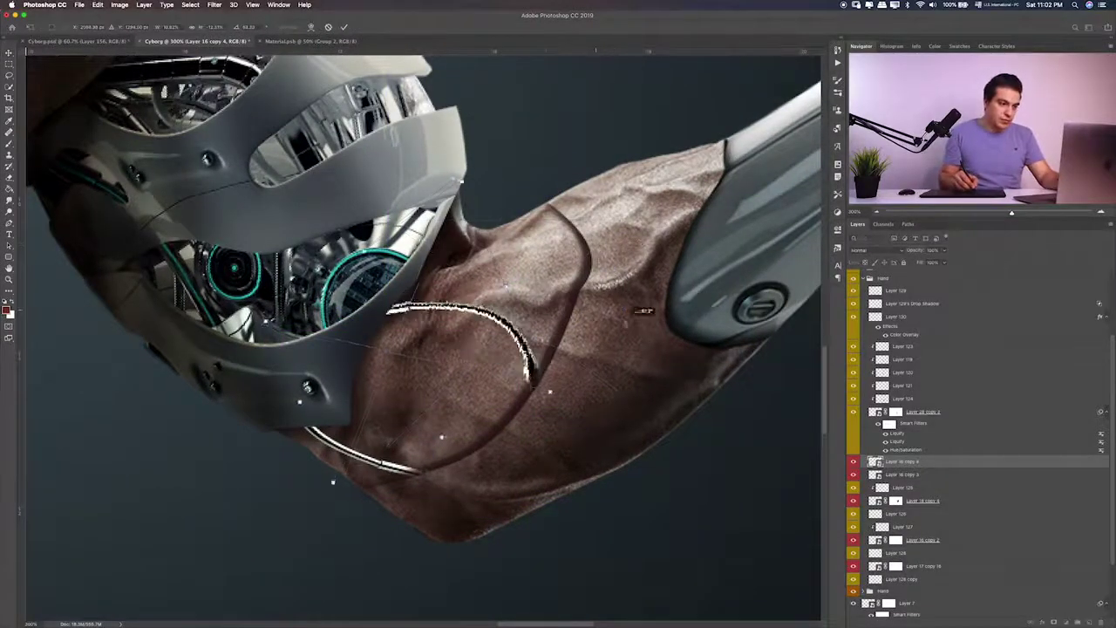
pyautogui.hscroll(3, 547, 351)
pyautogui.scroll(2, 547, 351)
pyautogui.moveTo(482, 331); pyautogui.dragTo(544, 216)
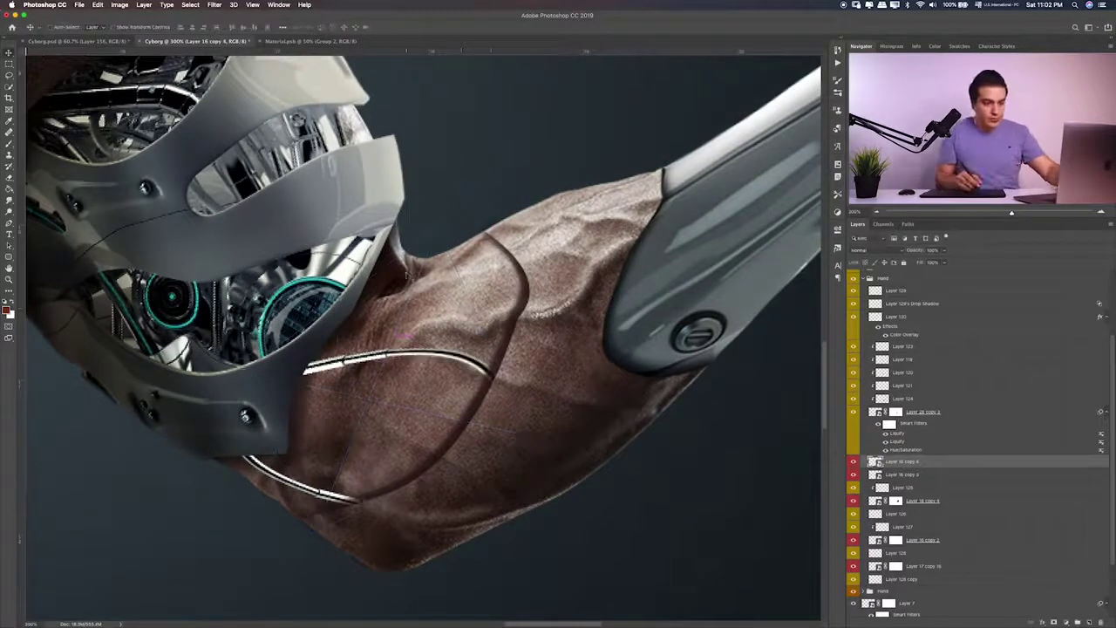
pyautogui.rightClick(490, 185)
pyautogui.click(500, 271)
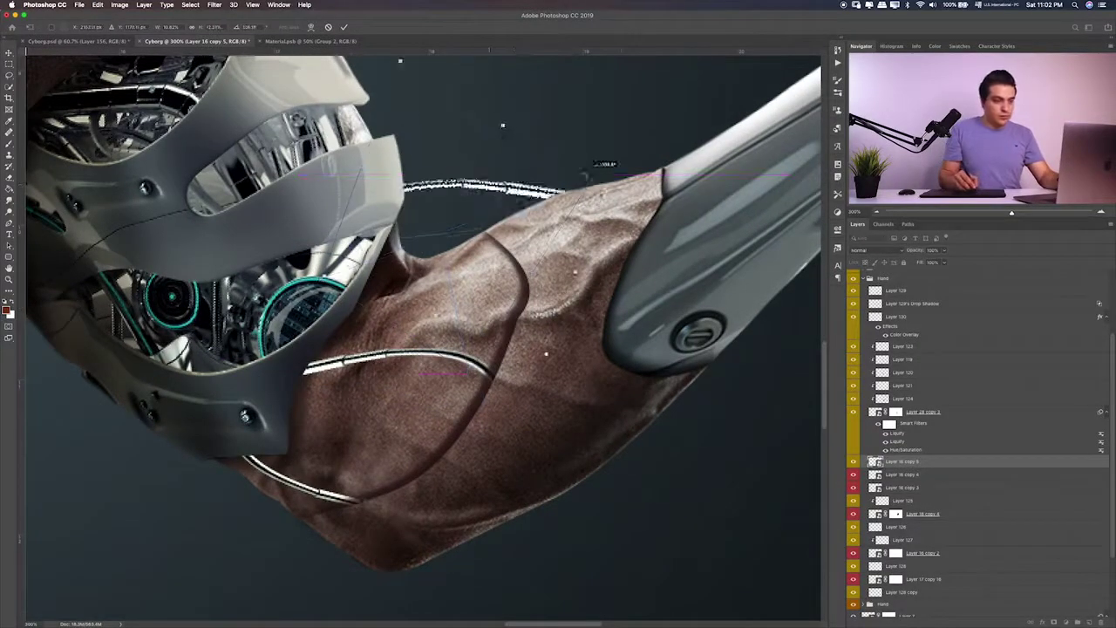
pyautogui.moveTo(597, 174)
pyautogui.mouseDown()
pyautogui.moveTo(708, 187)
pyautogui.moveTo(610, 220)
pyautogui.mouseUp()
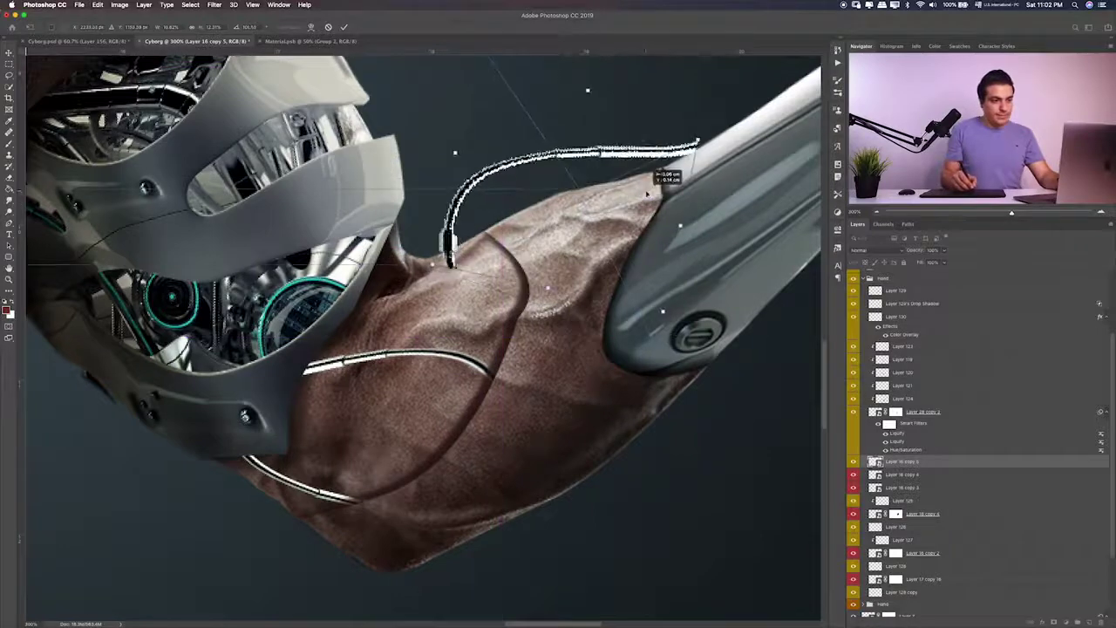
pyautogui.press('Return')
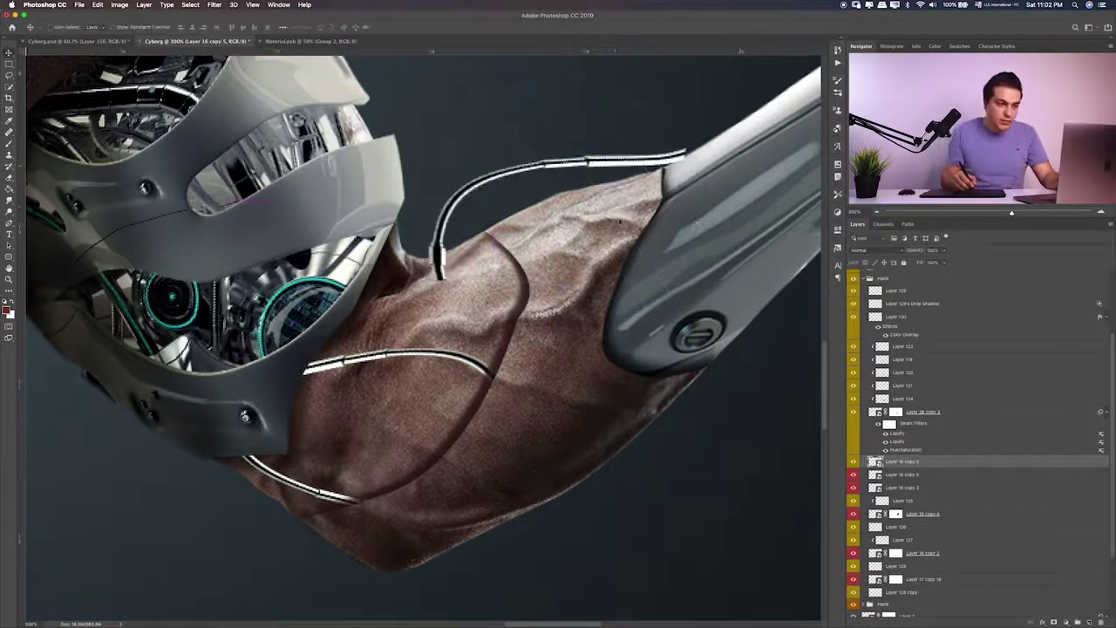
# Nudge the wire copy along the arm and clip Layer 131 to the layer below
pyautogui.press('b')
pyautogui.press('v')
pyautogui.moveTo(715, 181); pyautogui.dragTo(664, 169)
pyautogui.press('b')
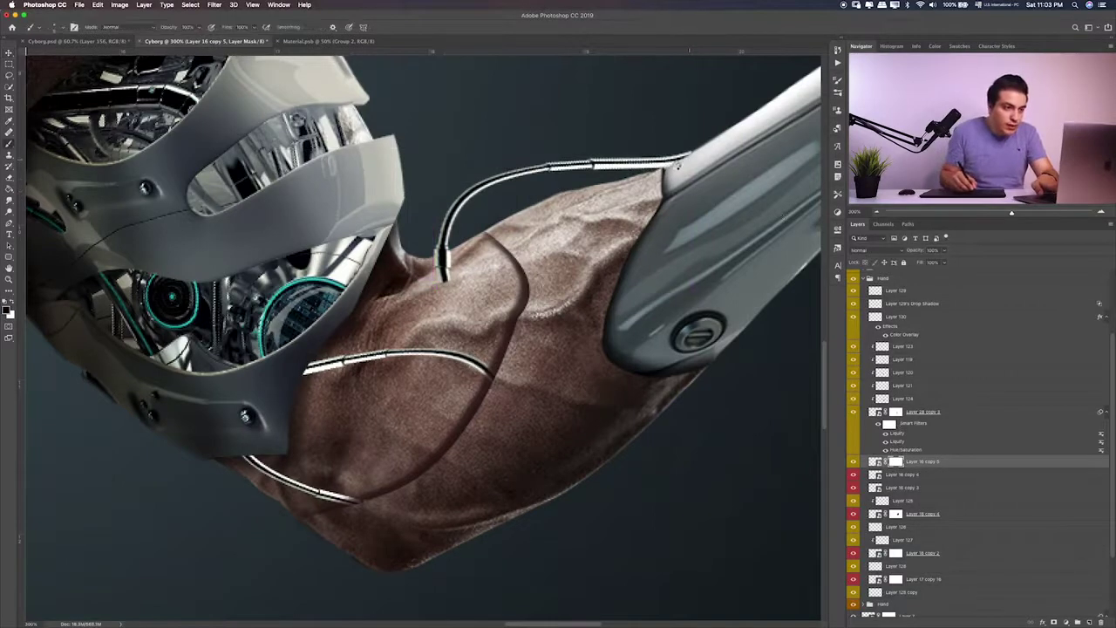
pyautogui.click(876, 462)
pyautogui.press('super+alt+g')
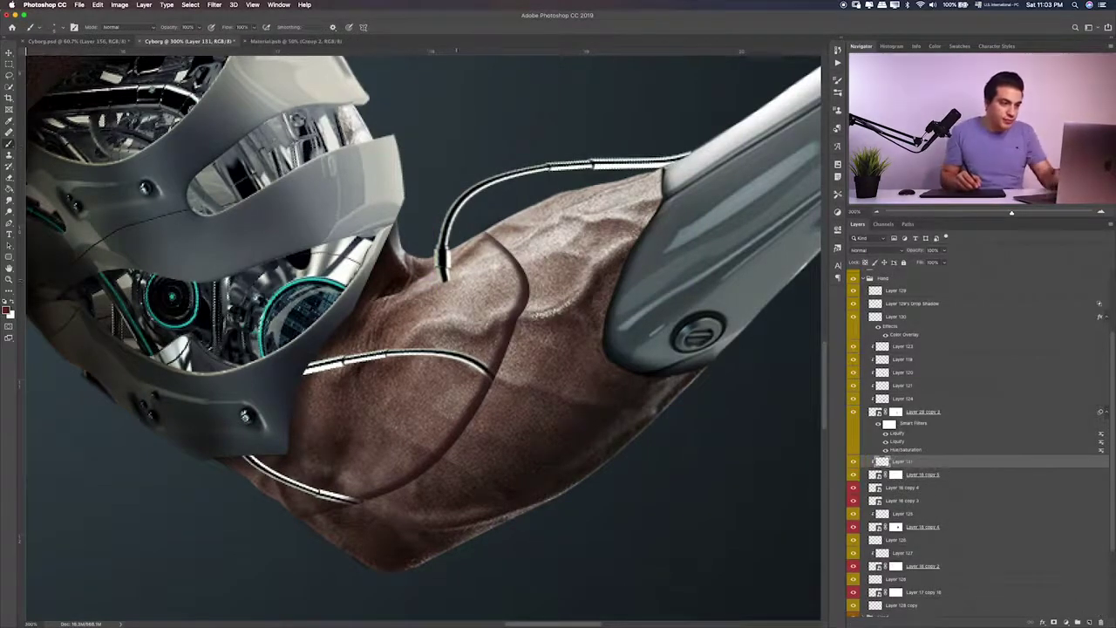
# On a new layer, paint a dark dab near the wire's end and flatten it into a thin shadow streak
pyautogui.press('super+shift+alt+n')
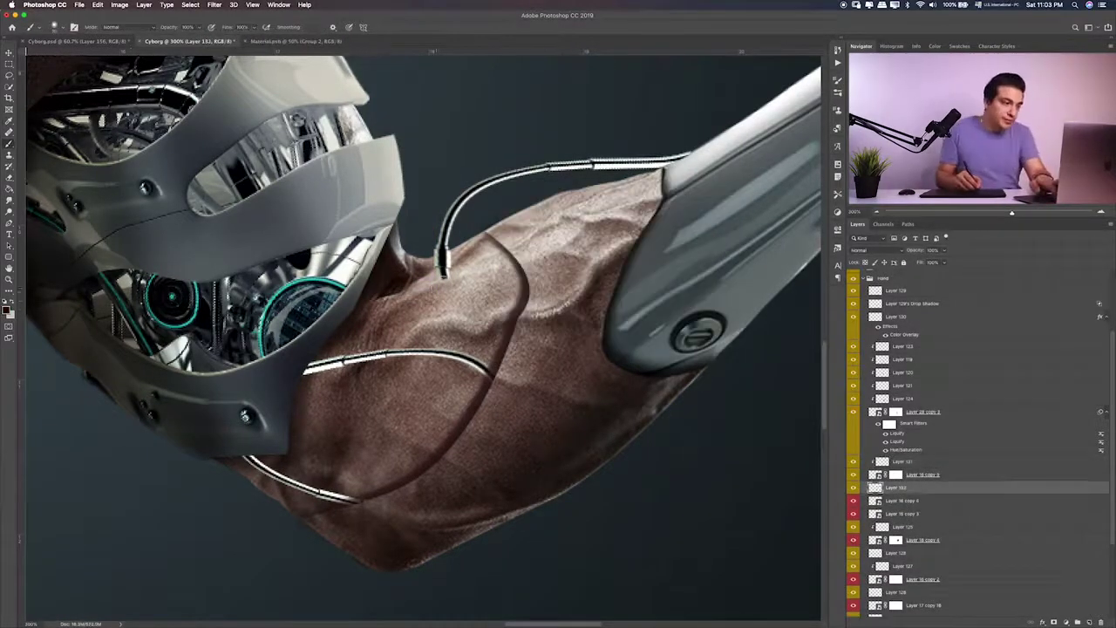
pyautogui.click(447, 290)
pyautogui.press('super+t')
pyautogui.moveTo(451, 260)
pyautogui.mouseDown()
pyautogui.moveTo(451, 295)
pyautogui.moveTo(528, 305)
pyautogui.moveTo(463, 273)
pyautogui.mouseUp()
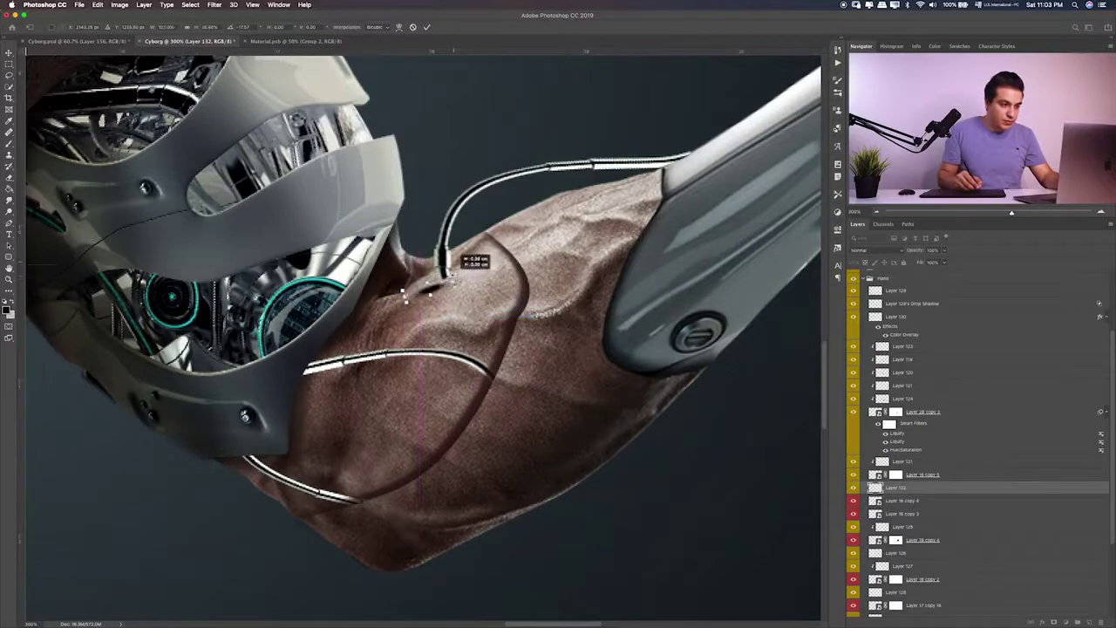
pyautogui.press('Return')
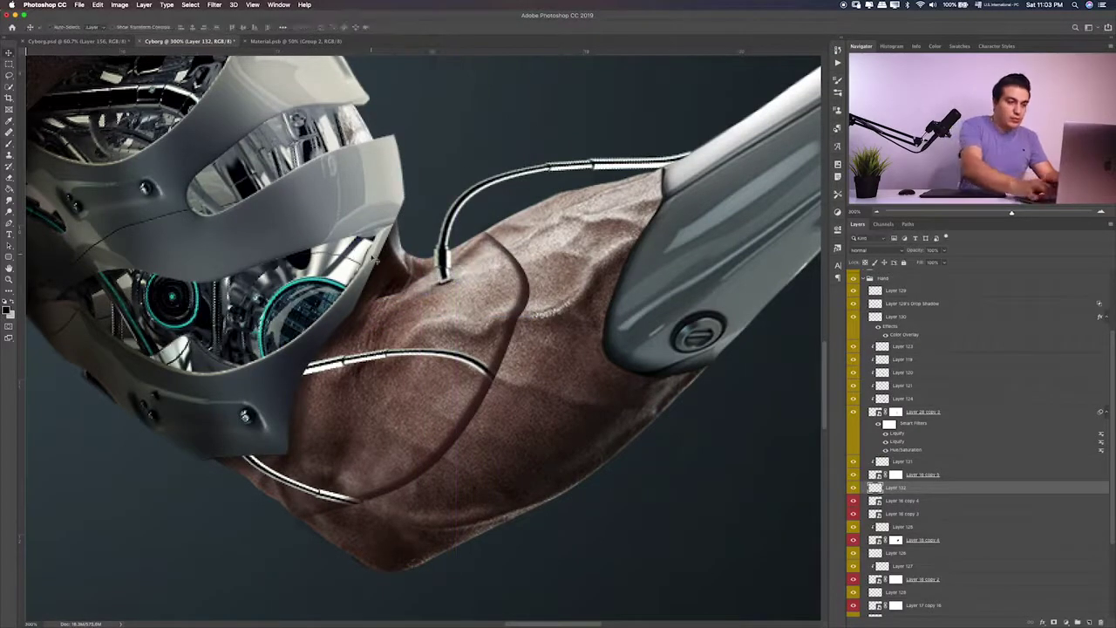
# Paint a shadow under the cable on a new layer below Layer 131 at 27% opacity
pyautogui.hotkey('alt', ']')
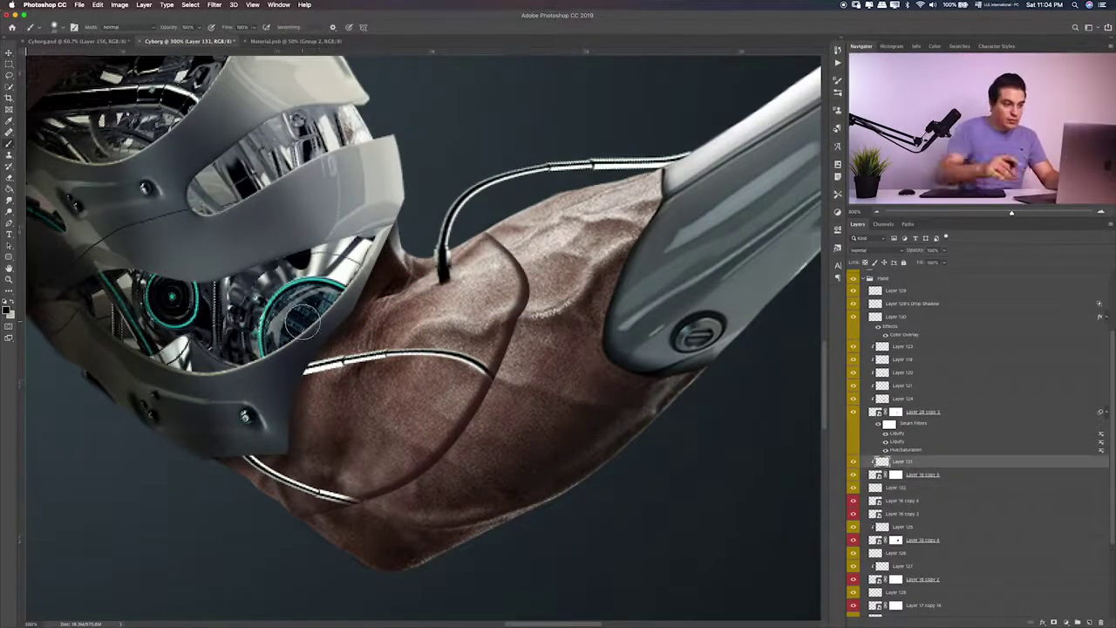
pyautogui.hotkey('ctrl', 'shift', 'alt', 'n')
pyautogui.hotkey('ctrl', '[')
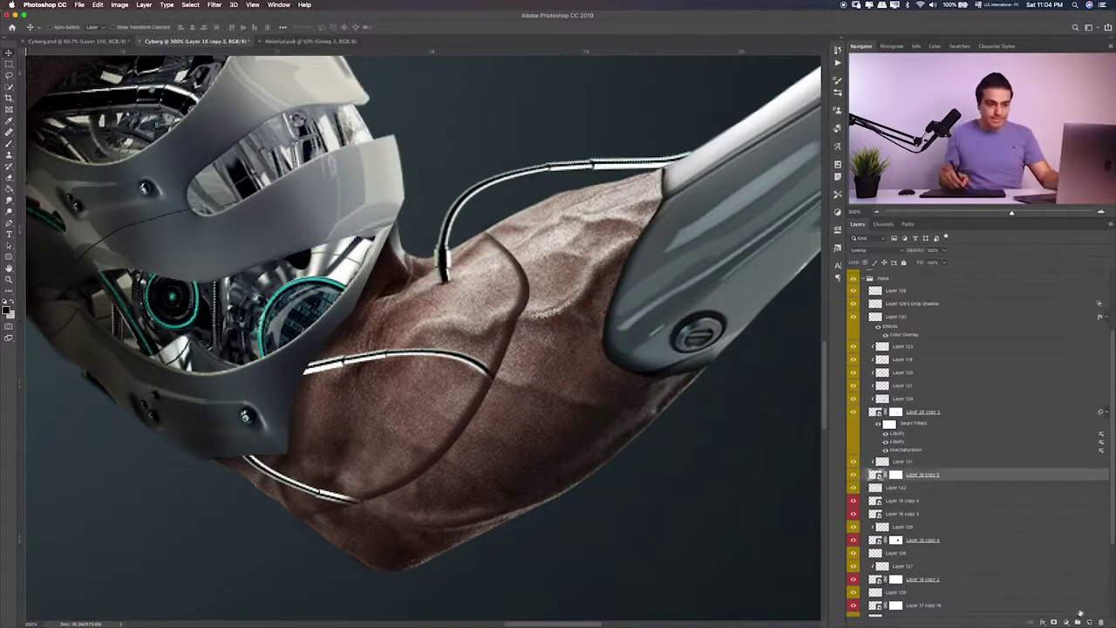
pyautogui.press('b')
pyautogui.moveTo(617, 178); pyautogui.dragTo(689, 157)
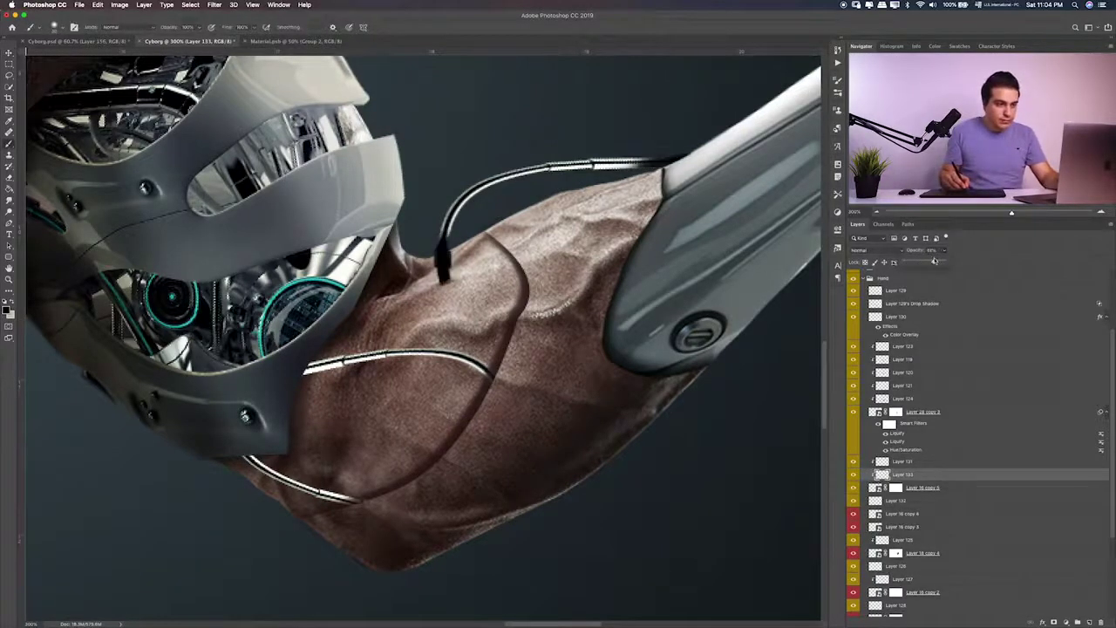
pyautogui.moveTo(944, 261); pyautogui.dragTo(915, 261)
# Compare the cable with Layer 16 copy 4 hidden and shown, then make it the working layer
pyautogui.scroll(-5, 495, 373)
pyautogui.scroll(-2, 495, 372)
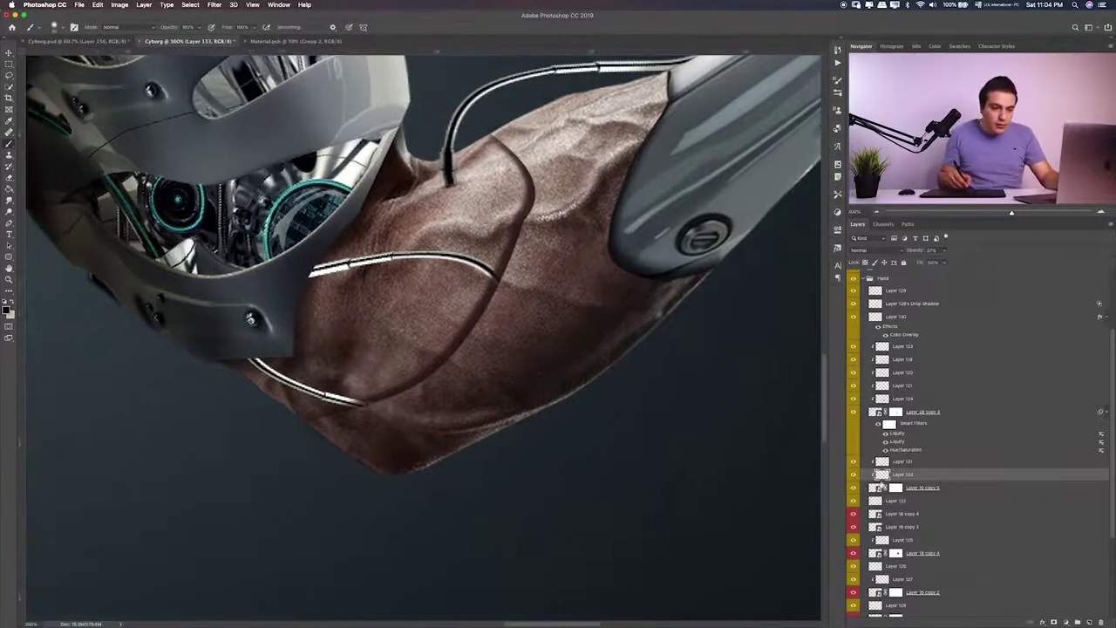
pyautogui.click(854, 514)
pyautogui.click(854, 515)
pyautogui.click(916, 514)
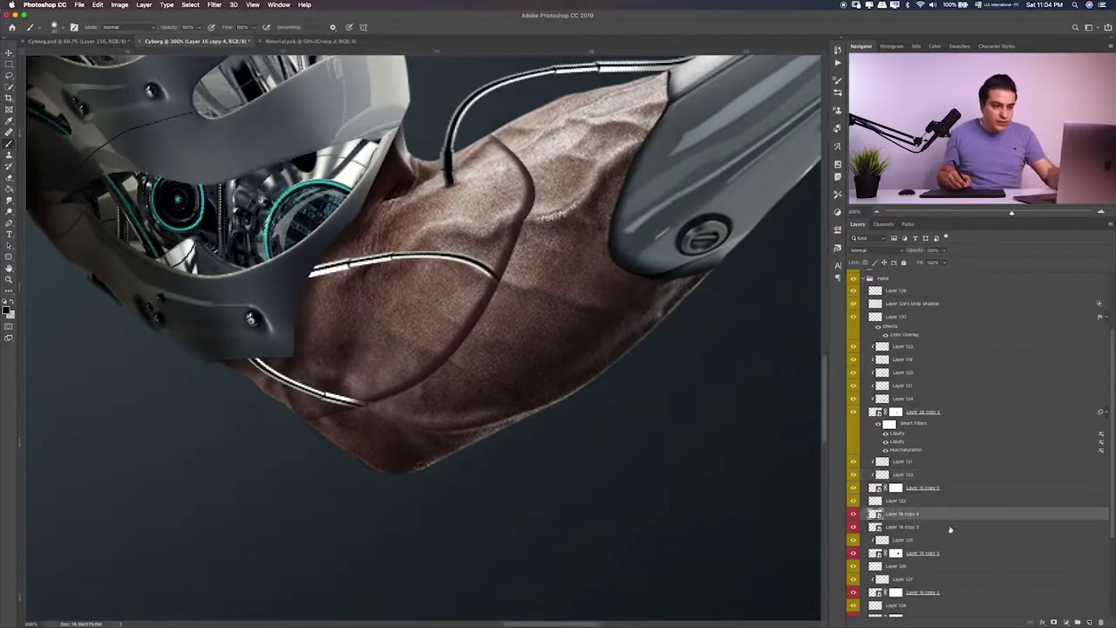
pyautogui.hotkey('ctrl', 'u')
# Darken the Layer 16 copy 4 cable to Lightness about -58 and shift it along the forearm
pyautogui.moveTo(521, 265); pyautogui.dragTo(495, 244)
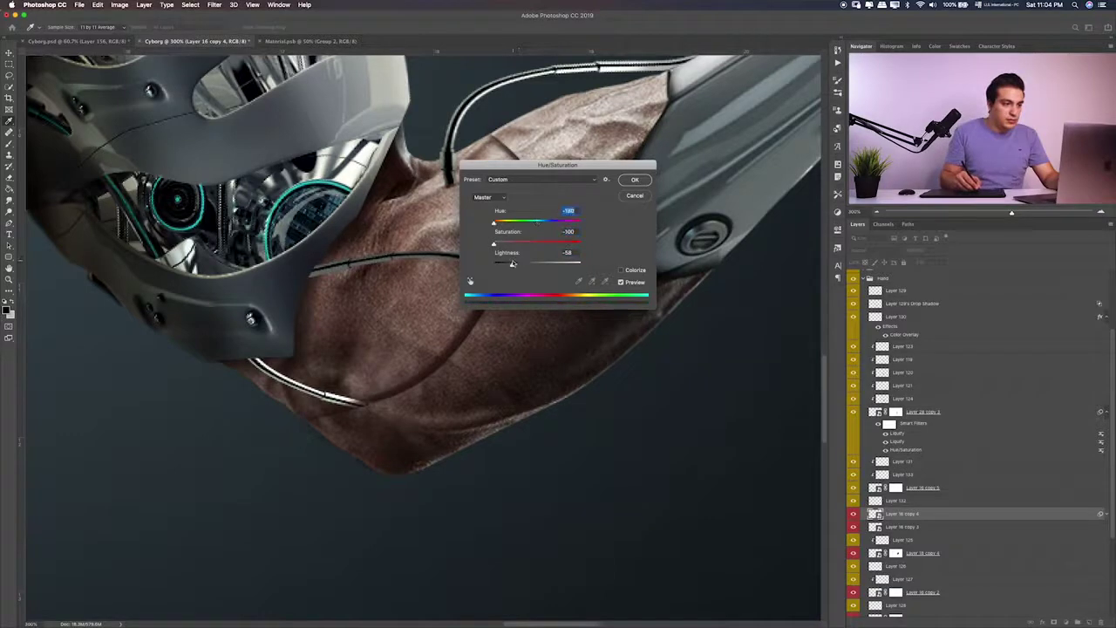
pyautogui.press('Return')
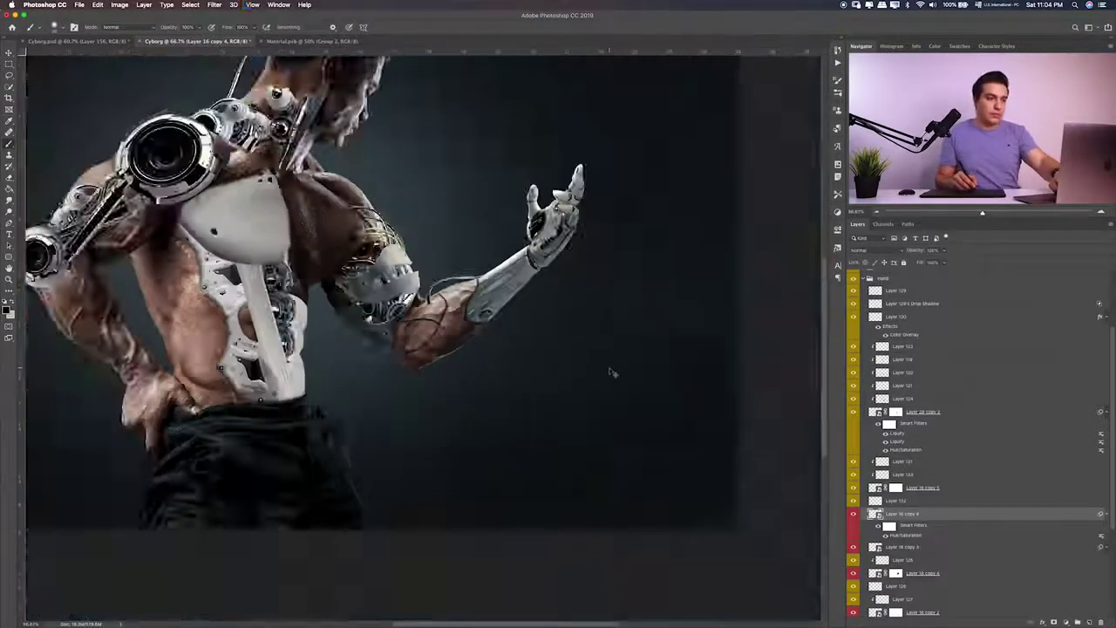
pyautogui.moveTo(613, 353); pyautogui.dragTo(599, 365)
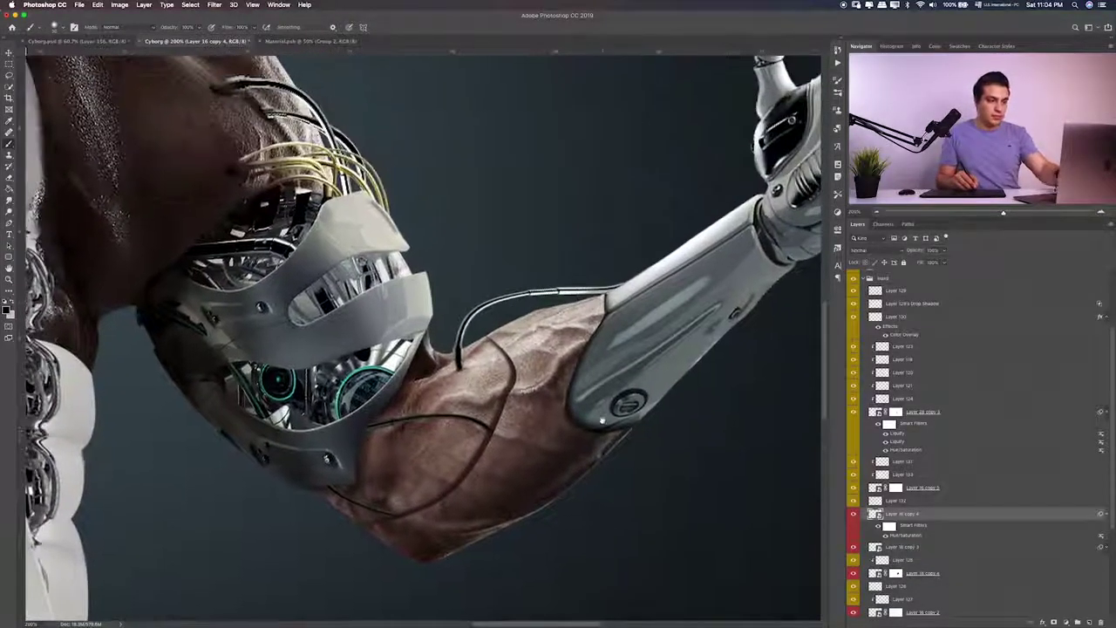
pyautogui.click(857, 516)
pyautogui.press('v')
pyautogui.moveTo(528, 440); pyautogui.dragTo(549, 440)
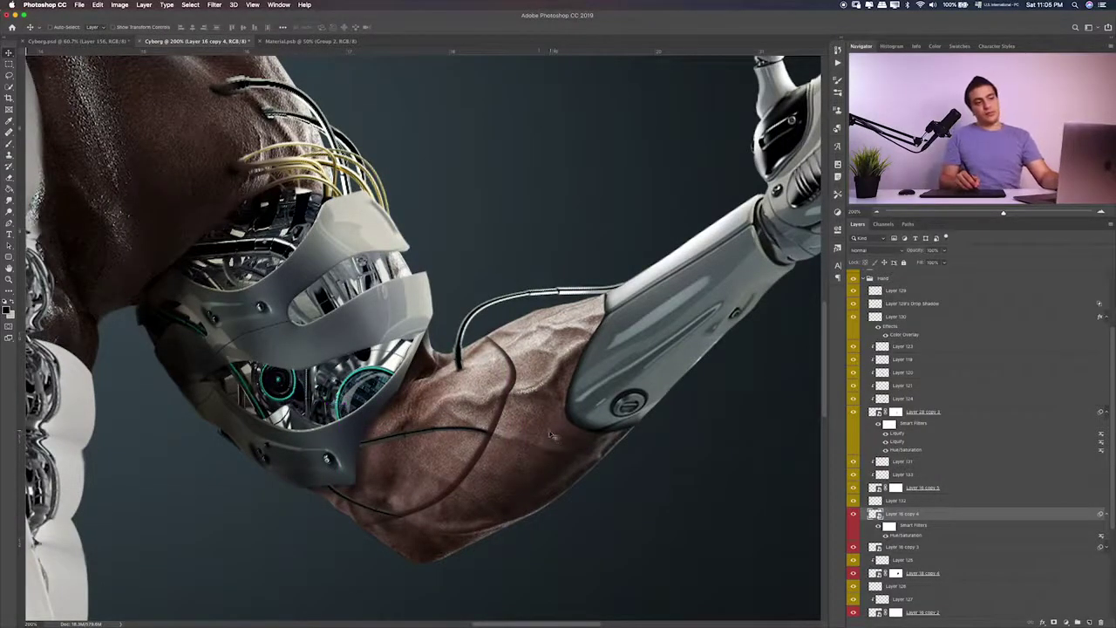
# Toggle the Layer 128 copy cable shading to check it
pyautogui.scroll(1, 544, 425)
pyautogui.scroll(-2, 896, 499)
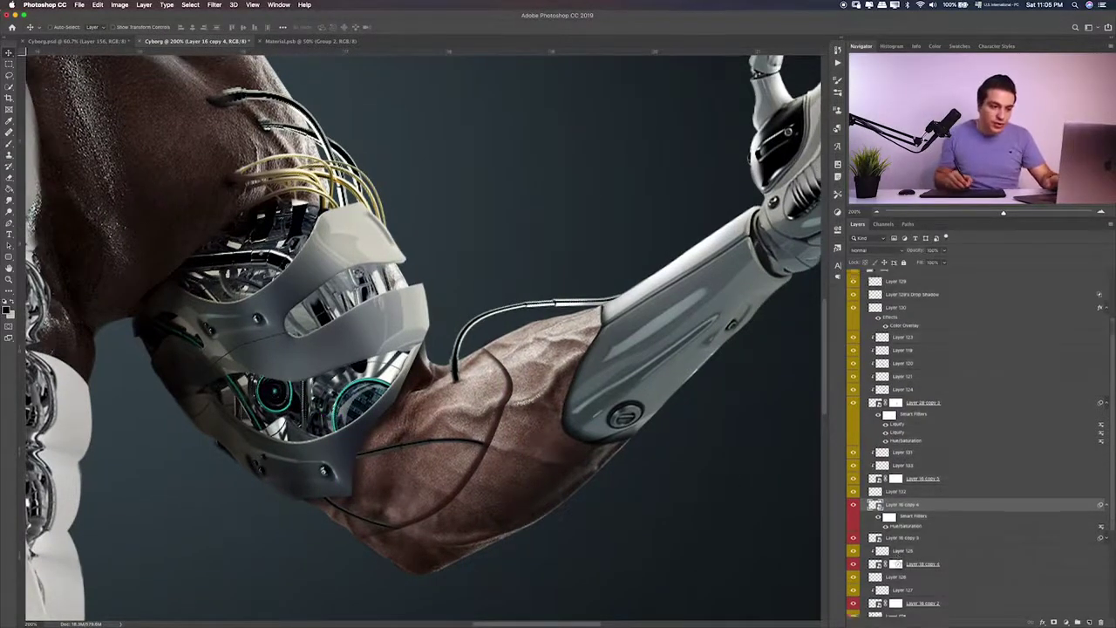
pyautogui.scroll(-2, 886, 532)
pyautogui.click(854, 572)
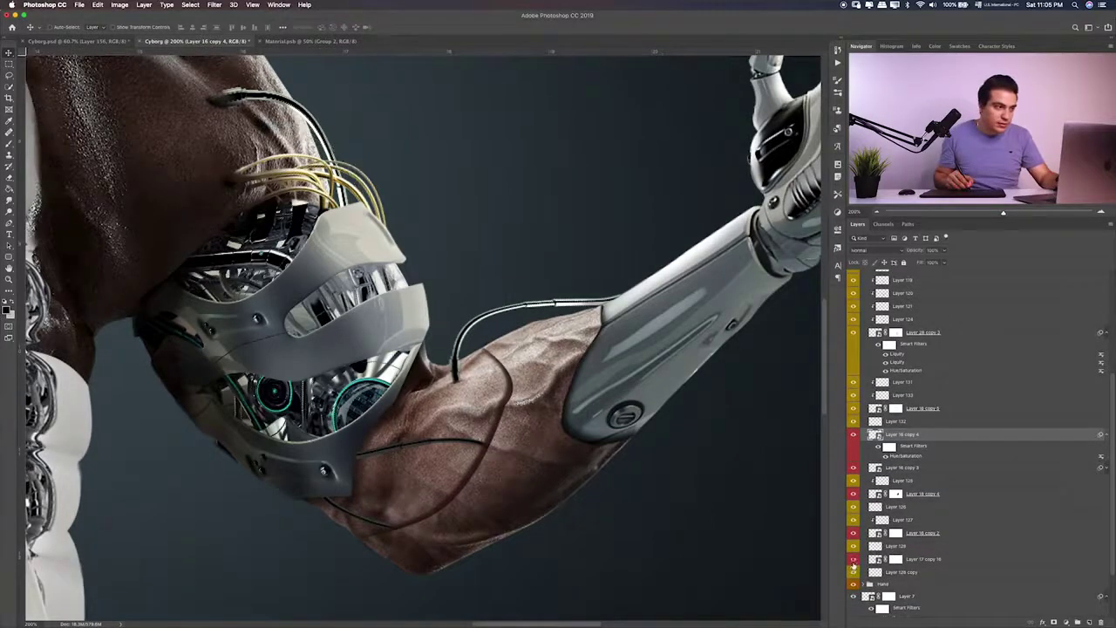
# Duplicate the gold wires and move the copy down over the forearm
pyautogui.hotkey('ctrl', 'j')
pyautogui.moveTo(287, 175); pyautogui.dragTo(410, 401)
pyautogui.hotkey('ctrl', 't')
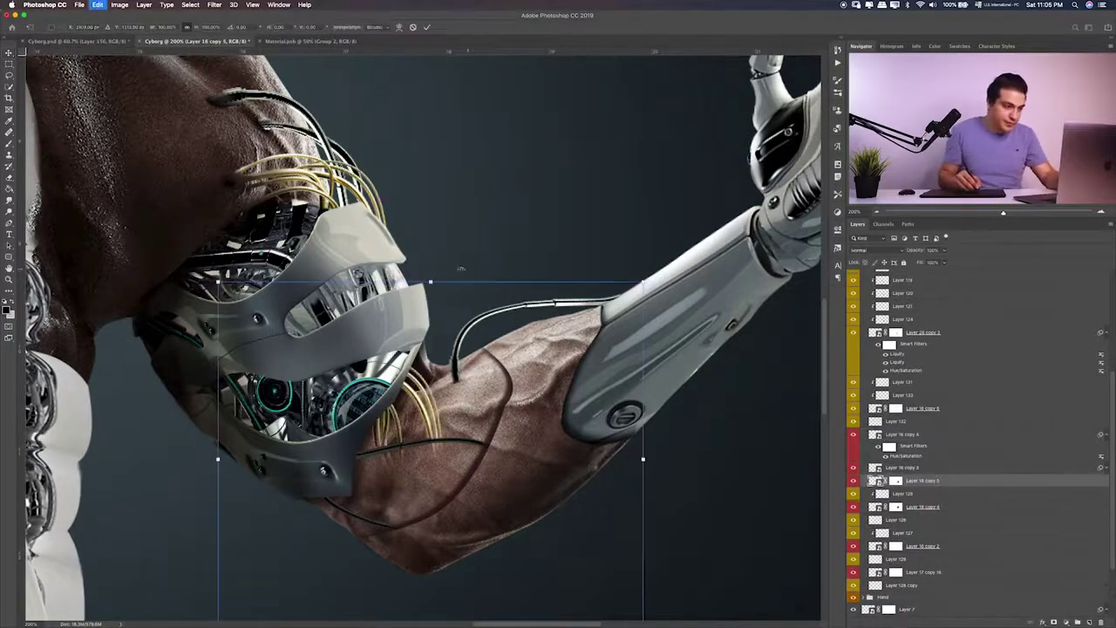
pyautogui.moveTo(462, 269); pyautogui.dragTo(472, 452)
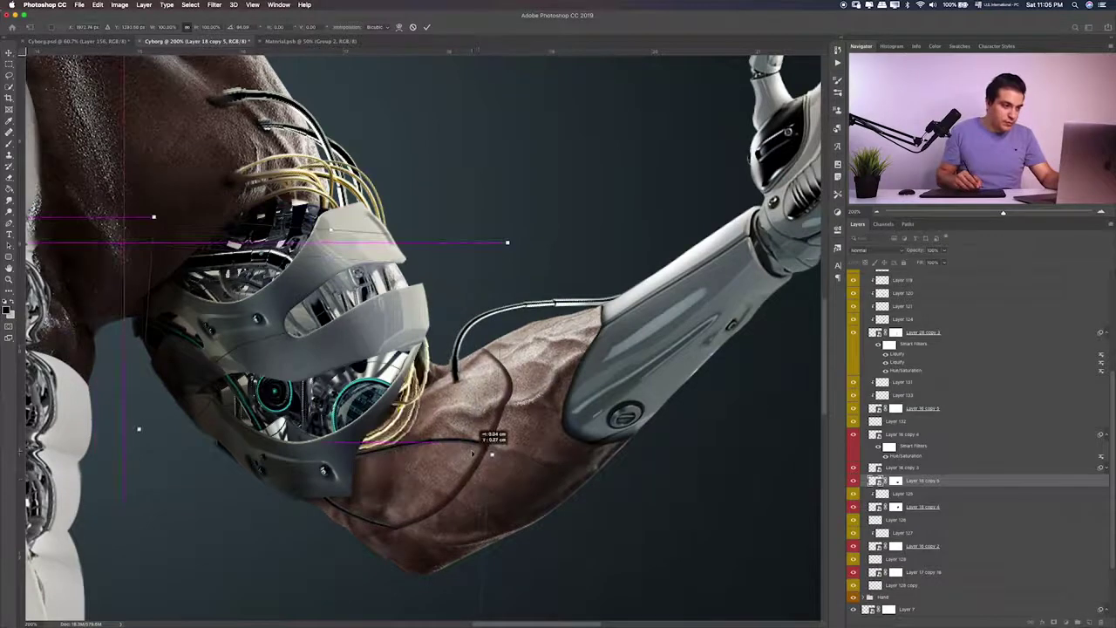
pyautogui.press('Return')
# Duplicate the wire copy again and darken it with Hue/Saturation Lightness -55
pyautogui.hotkey('ctrl', 'j')
pyautogui.moveTo(473, 392)
pyautogui.mouseDown()
pyautogui.moveTo(443, 377)
pyautogui.moveTo(460, 399)
pyautogui.mouseUp()
pyautogui.hotkey('ctrl', 't')
pyautogui.press('Return')
pyautogui.hotkey('ctrl', 'u')
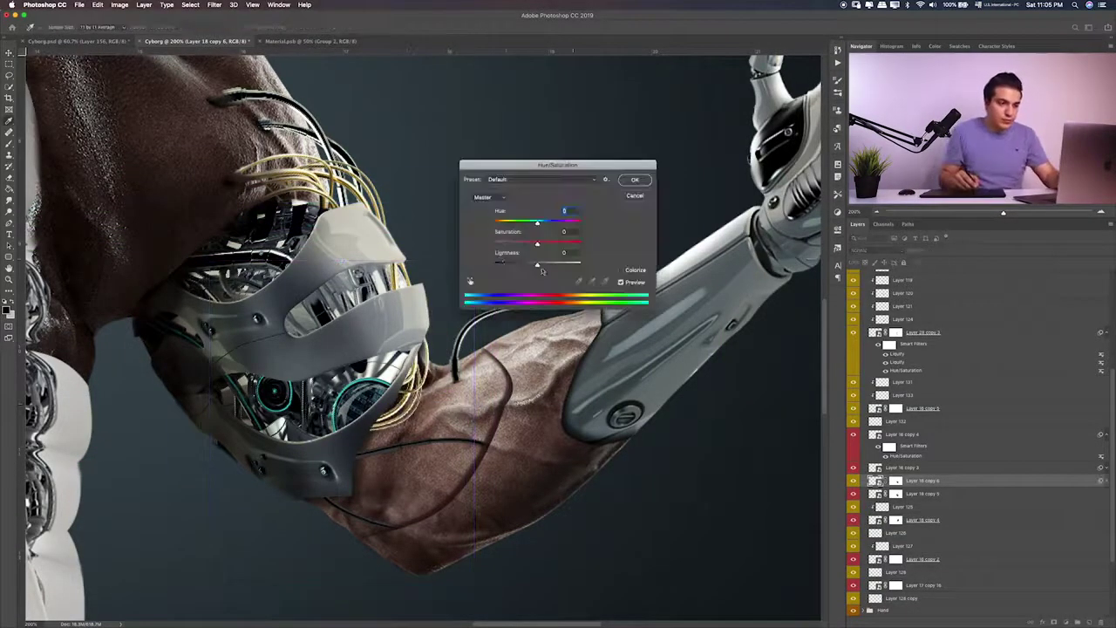
pyautogui.moveTo(537, 243); pyautogui.dragTo(513, 263)
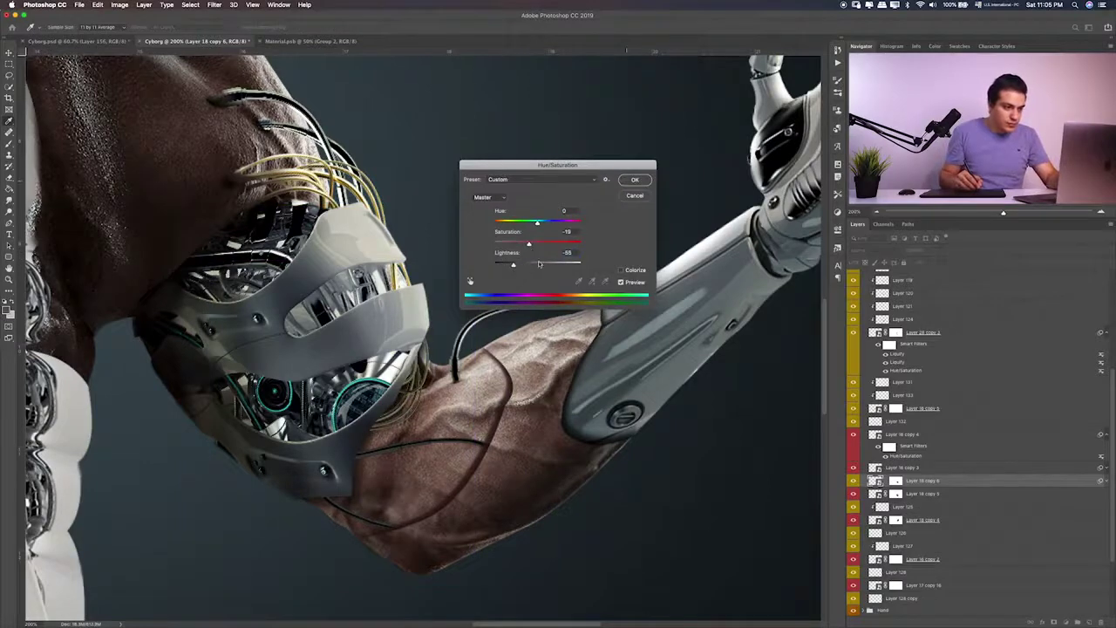
pyautogui.press('Return')
pyautogui.hotkey('ctrl', '0')
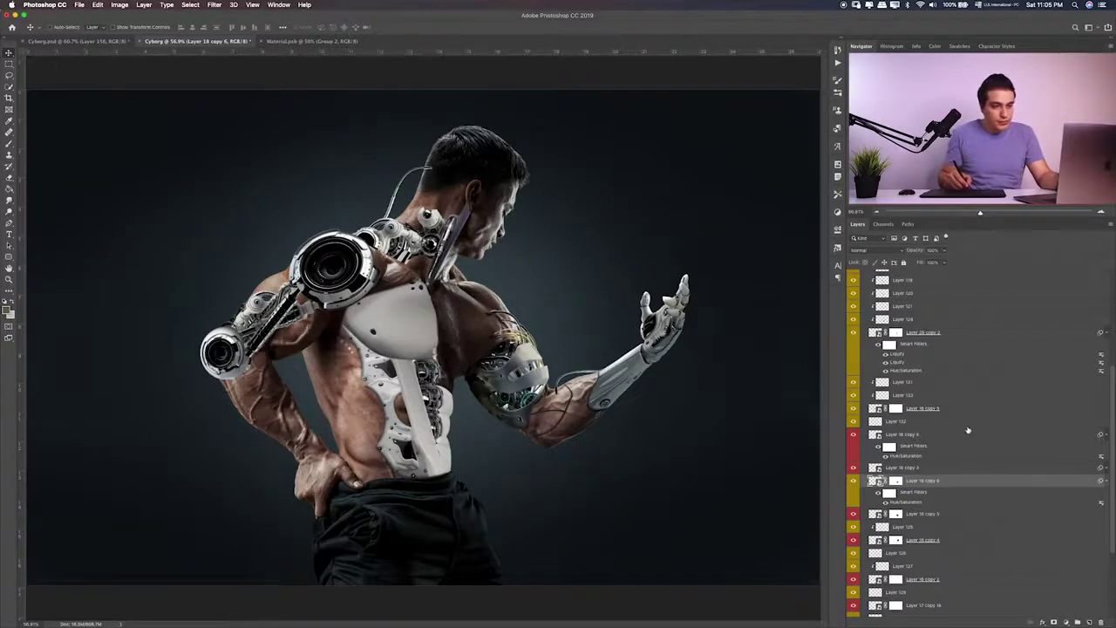
pyautogui.scroll(5, 904, 366)
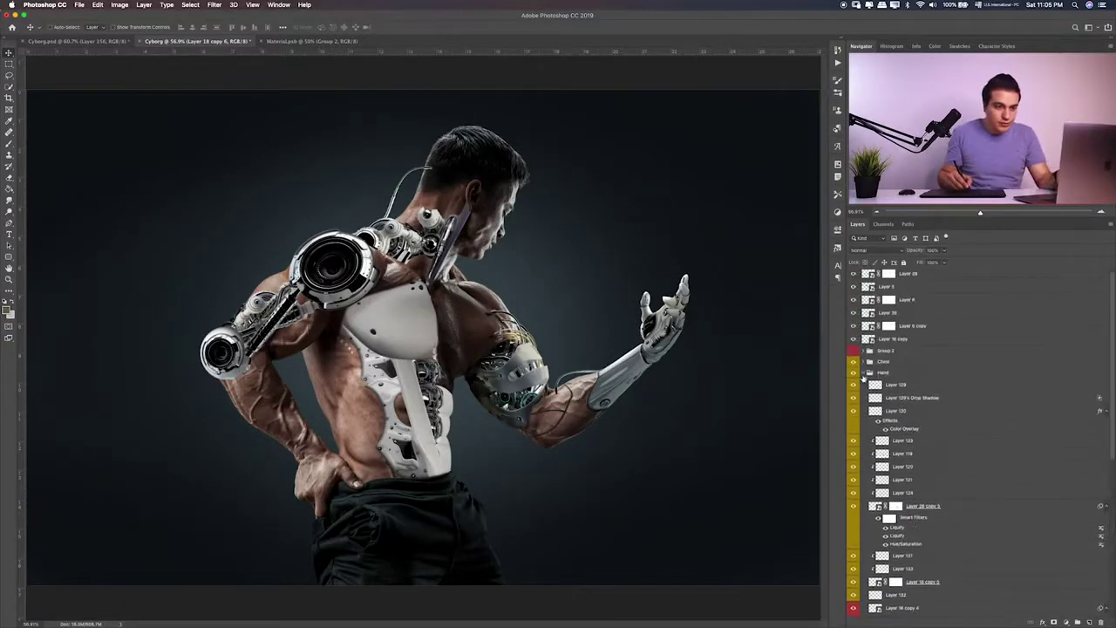
pyautogui.click(863, 374)
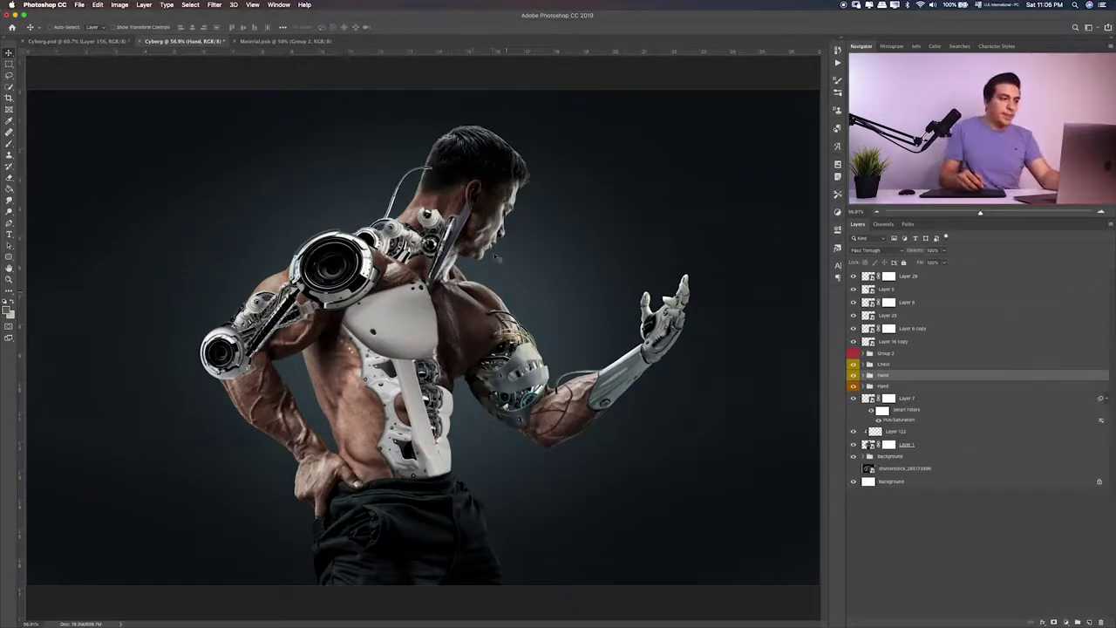
pyautogui.click(10, 65)
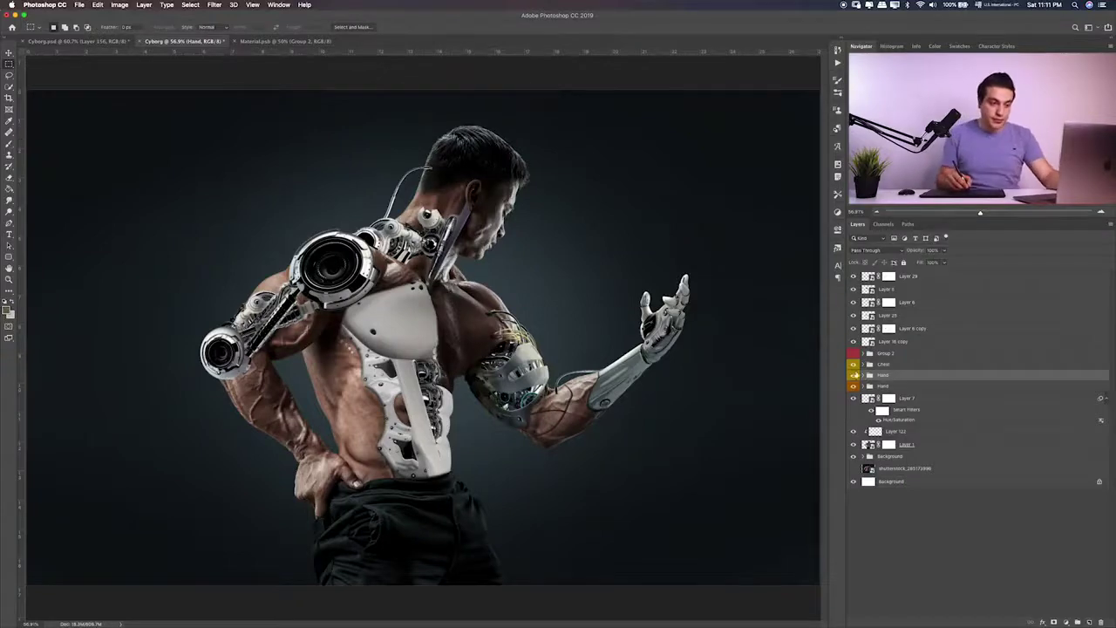
pyautogui.click(854, 375)
pyautogui.click(854, 375)
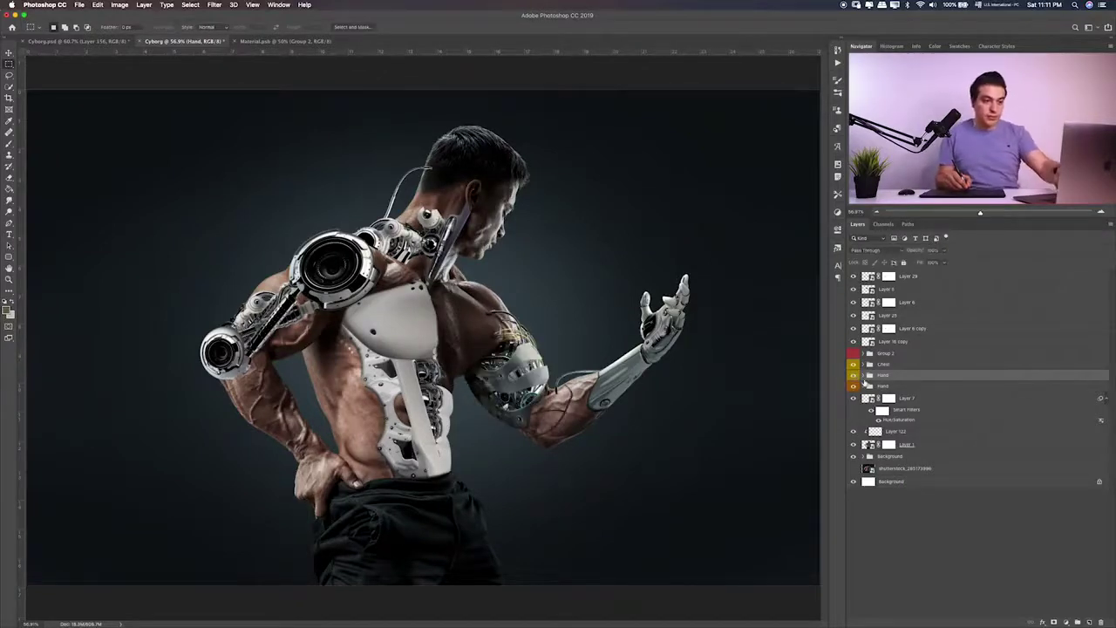
pyautogui.click(864, 385)
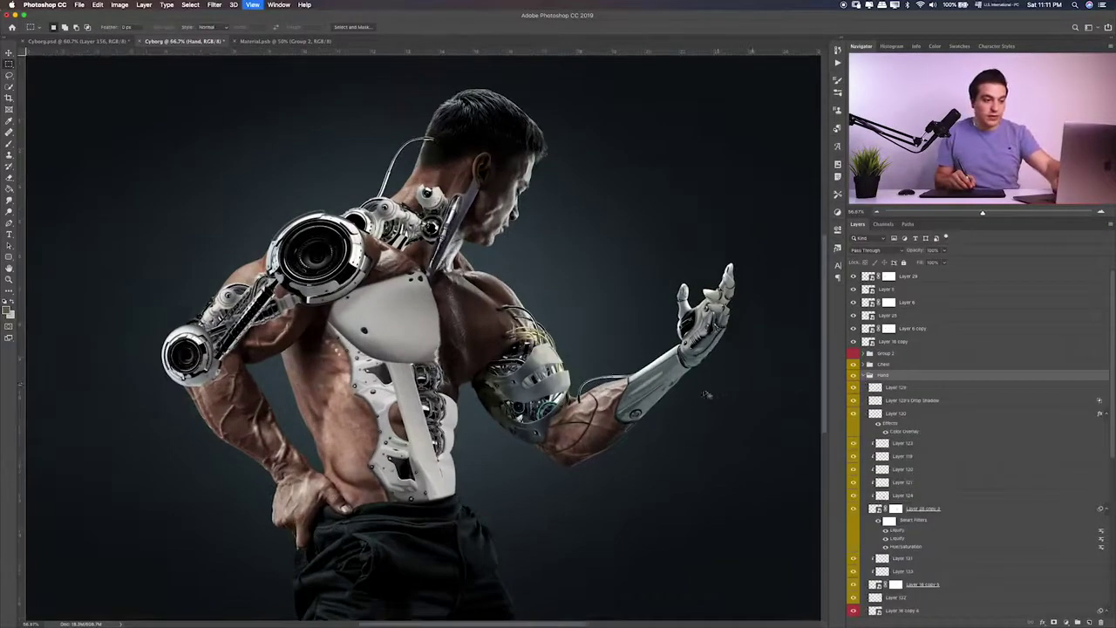
pyautogui.scroll(5, 433, 340)
pyautogui.scroll(-10, 652, 377)
pyautogui.hscroll(10, 652, 377)
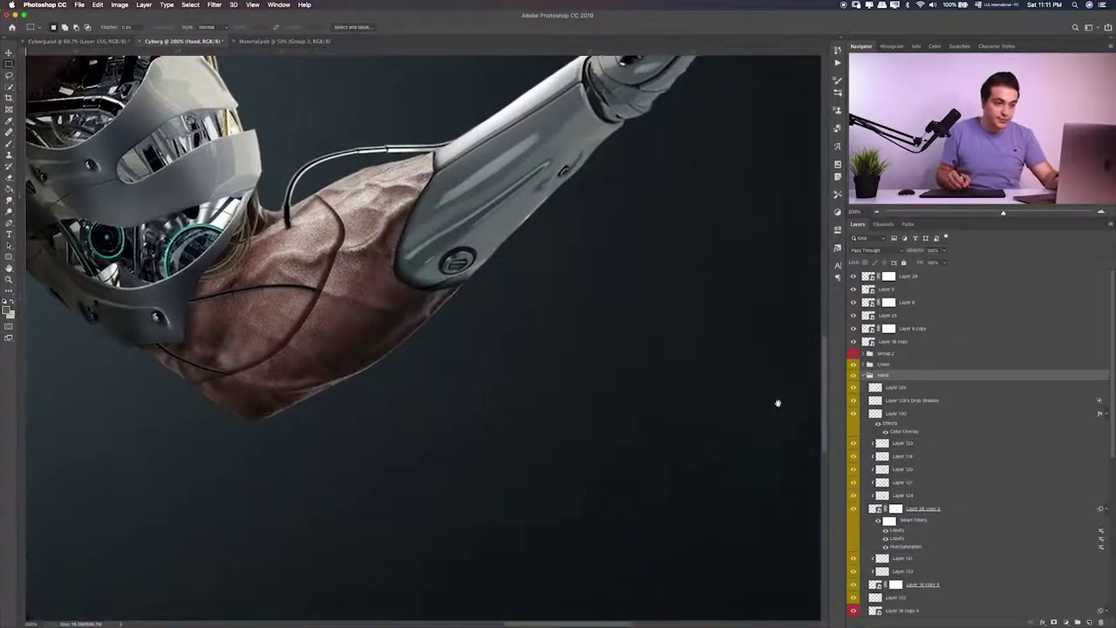
# Duplicate Layer 16 copy 5, scale it to about 79%, rotate it onto the forearm, and set Lightness -21
pyautogui.scroll(-5, 859, 421)
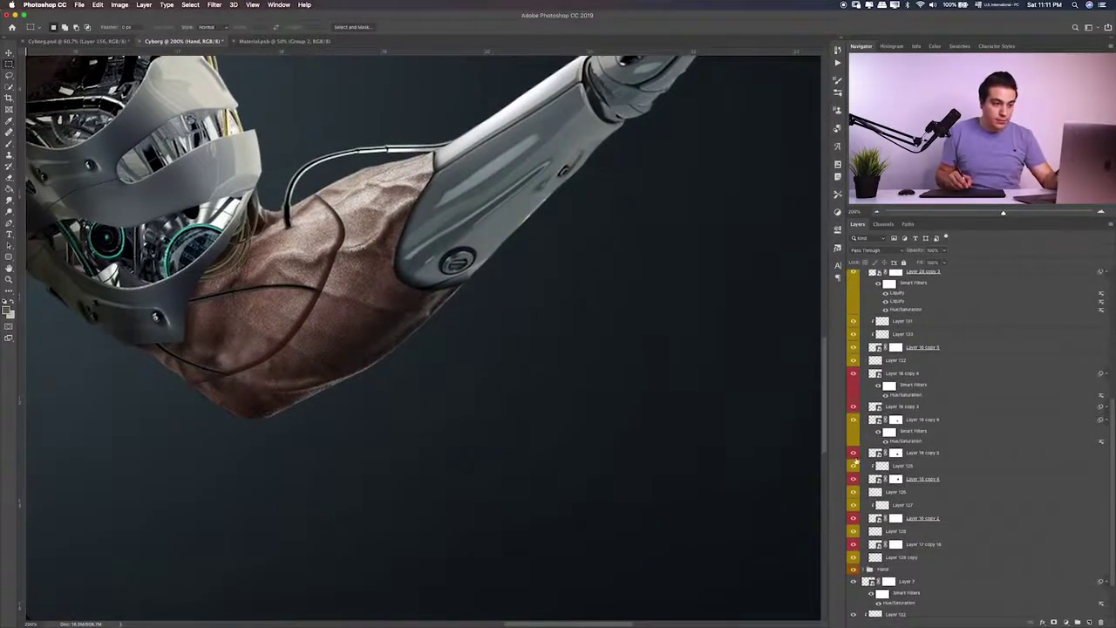
pyautogui.click(925, 453)
pyautogui.hotkey('ctrl', 'j')
pyautogui.hotkey('ctrl', 't')
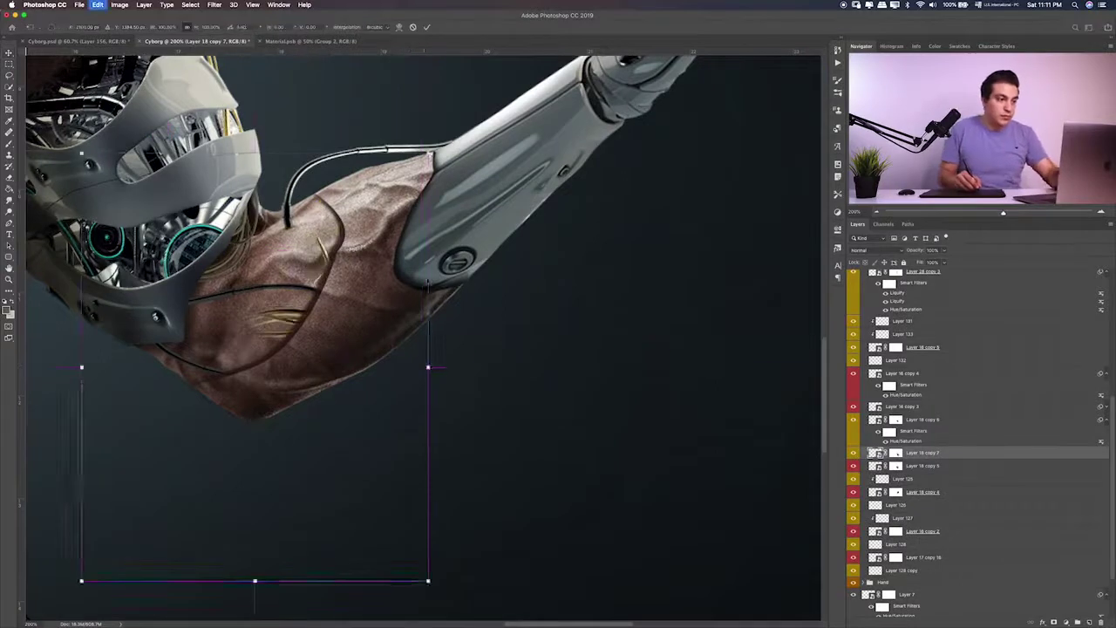
pyautogui.moveTo(255, 593); pyautogui.dragTo(407, 259)
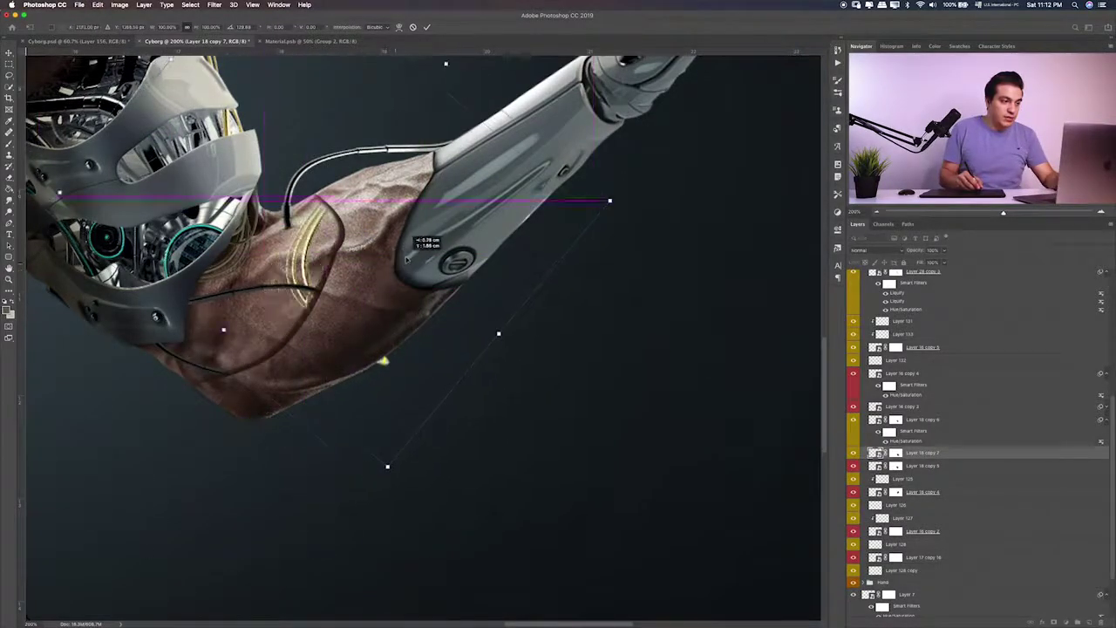
pyautogui.moveTo(576, 207)
pyautogui.mouseDown()
pyautogui.moveTo(518, 204)
pyautogui.moveTo(567, 191)
pyautogui.moveTo(427, 301)
pyautogui.mouseUp()
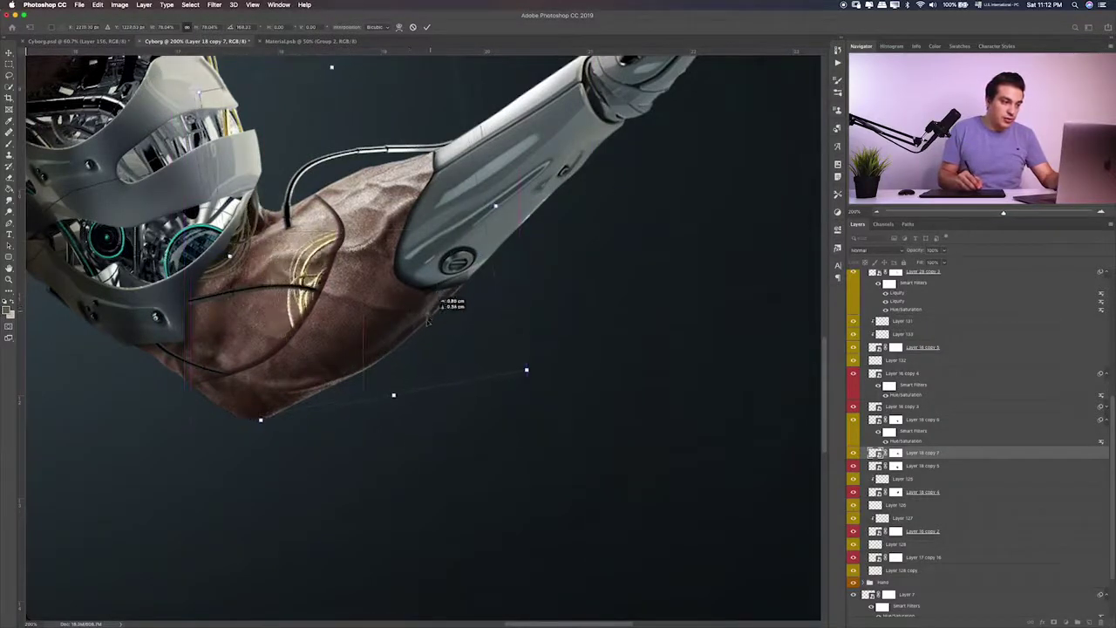
pyautogui.moveTo(427, 301); pyautogui.dragTo(413, 336)
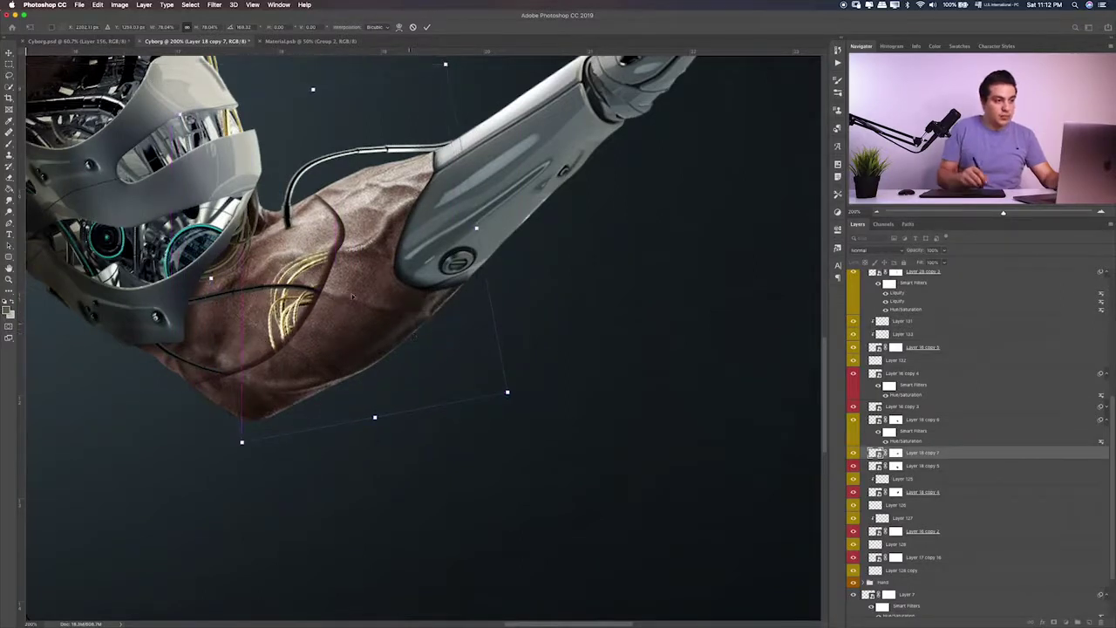
pyautogui.press('Return')
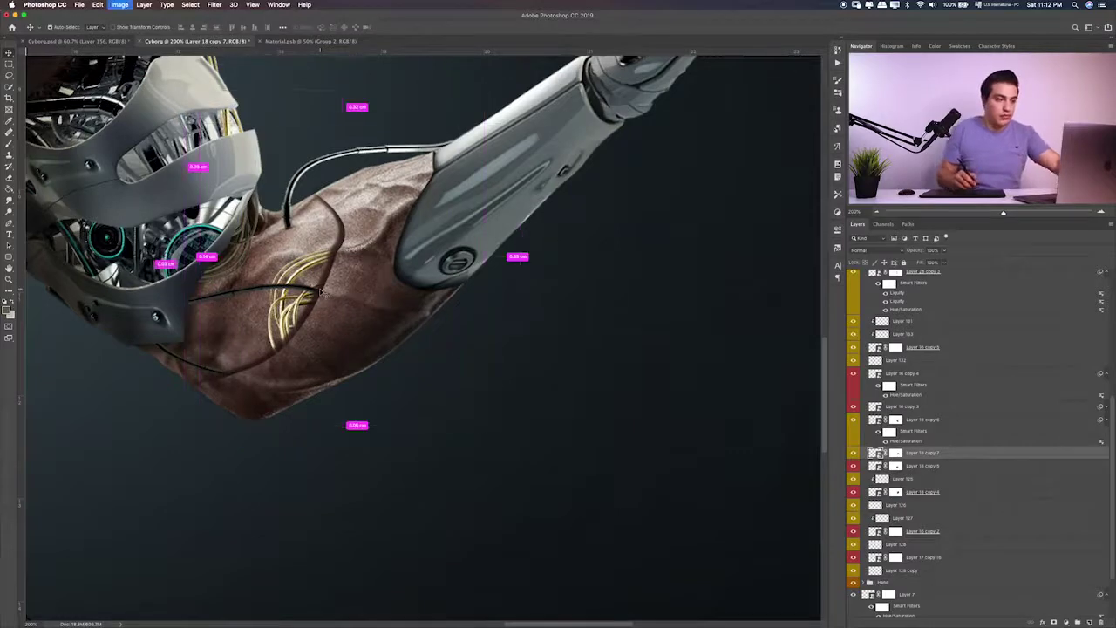
pyautogui.moveTo(537, 265); pyautogui.dragTo(526, 266)
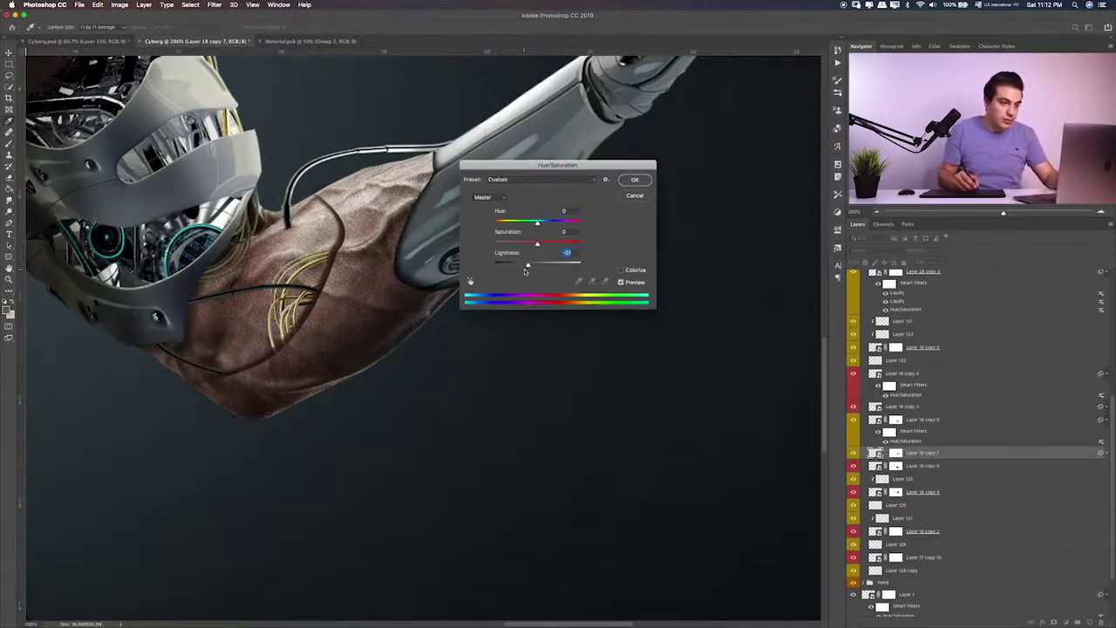
pyautogui.click(635, 181)
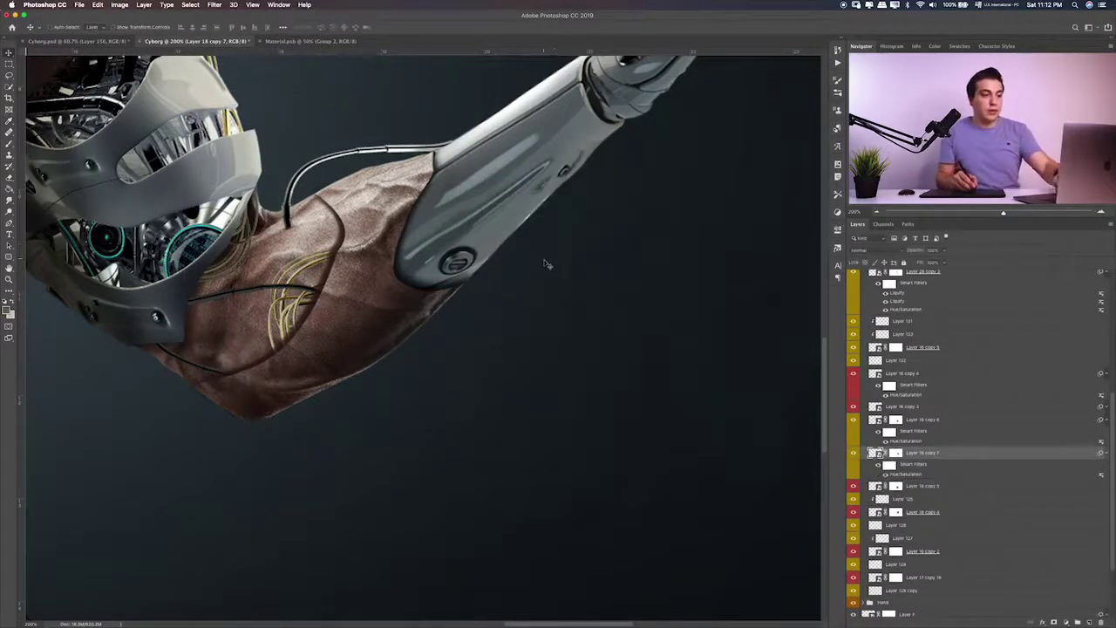
pyautogui.hotkey('ctrl', '0')
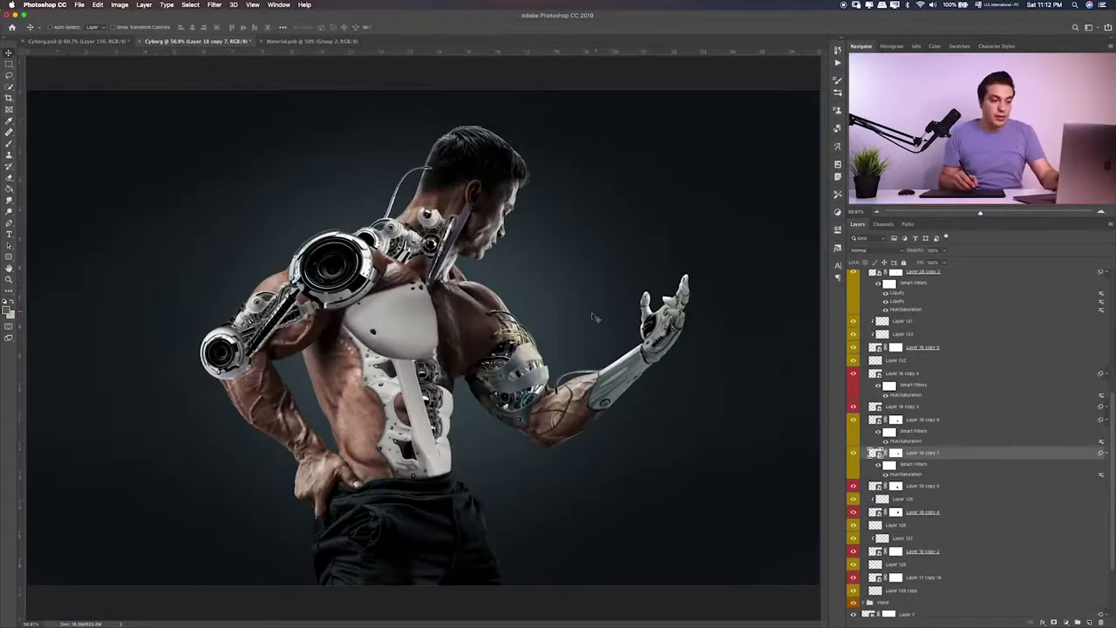
# Collapse the Hand group, turn on Group 2's visibility, and make Group 2 active
pyautogui.hotkey('ctrl', '1')
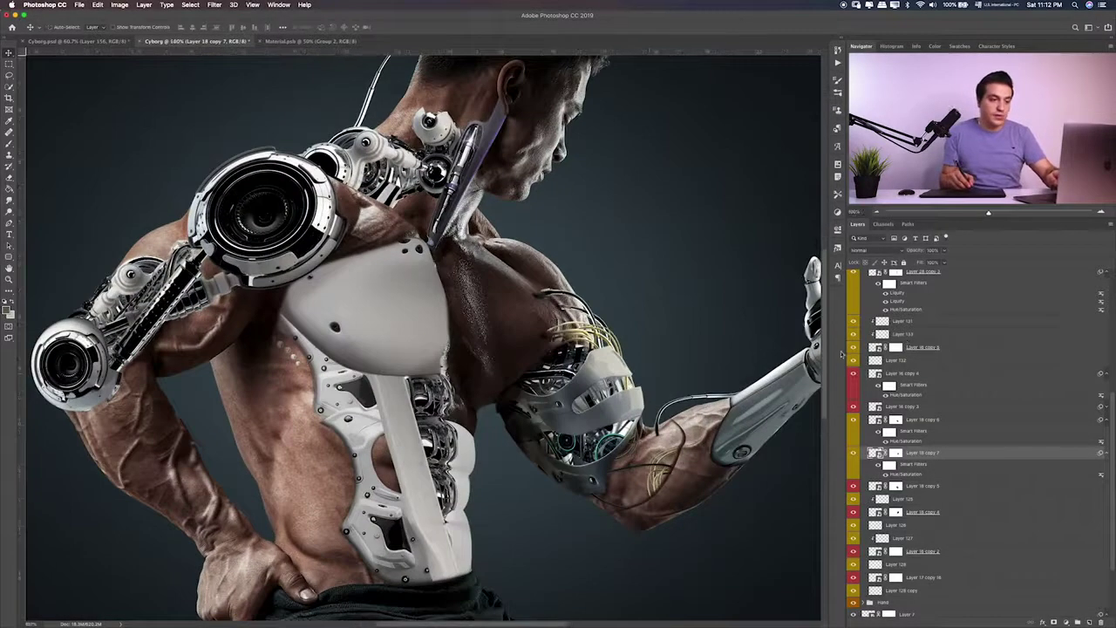
pyautogui.moveTo(626, 351); pyautogui.dragTo(656, 397)
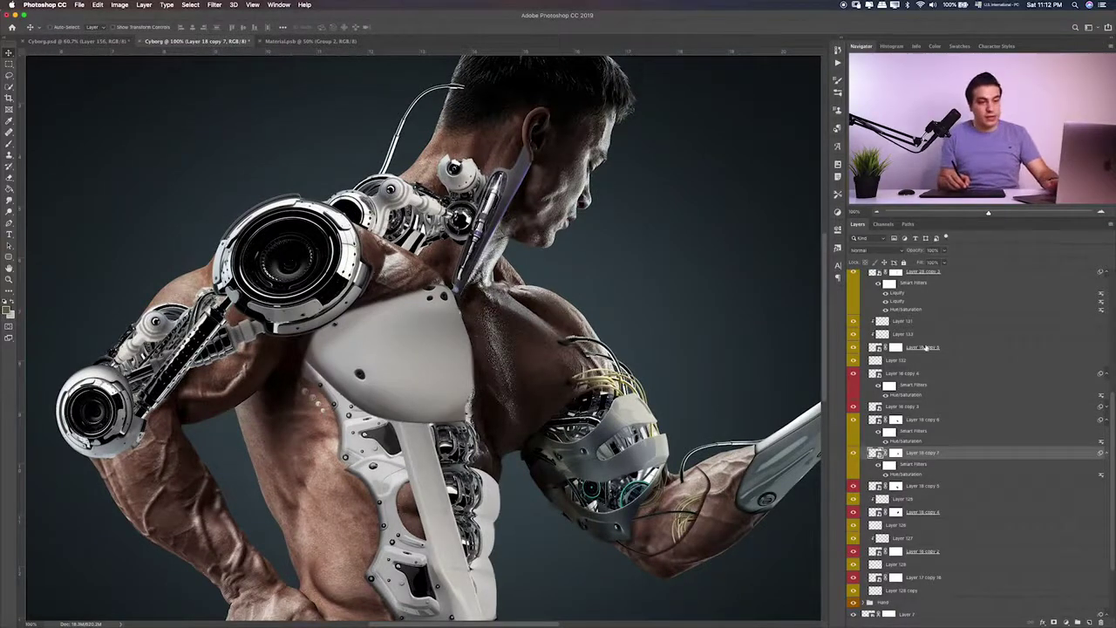
pyautogui.scroll(5, 926, 347)
pyautogui.click(870, 375)
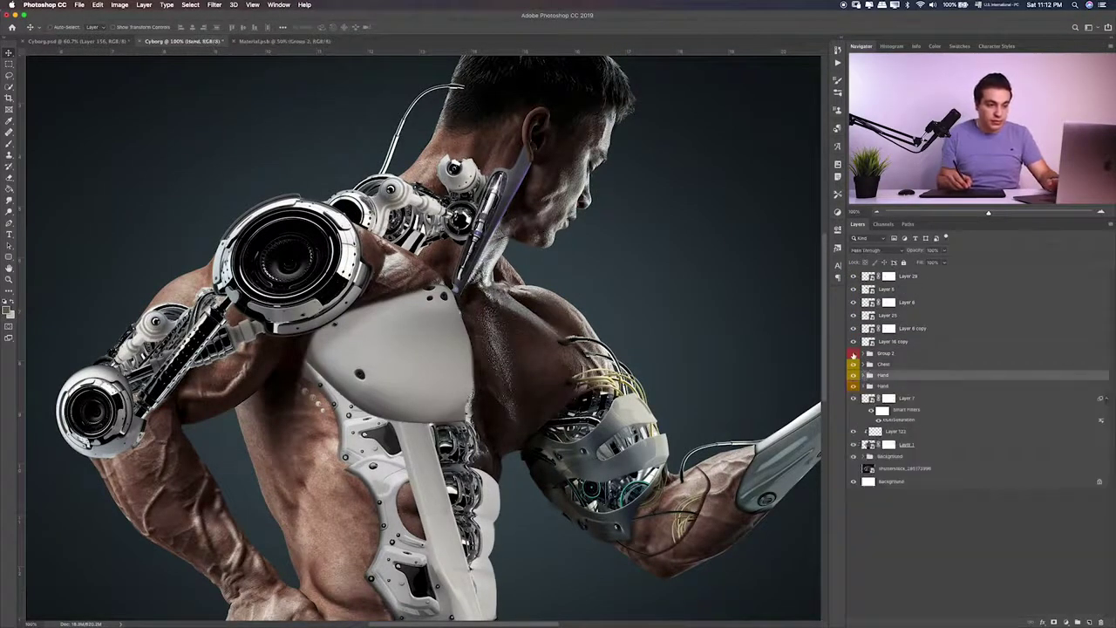
pyautogui.click(853, 354)
pyautogui.click(852, 355)
pyautogui.click(853, 354)
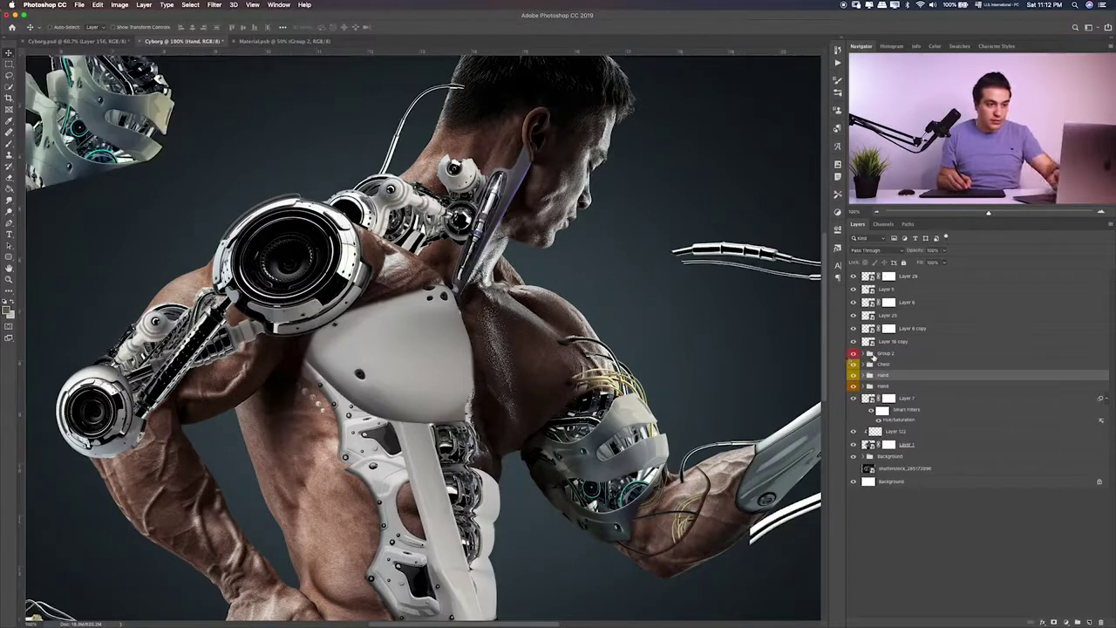
pyautogui.click(866, 355)
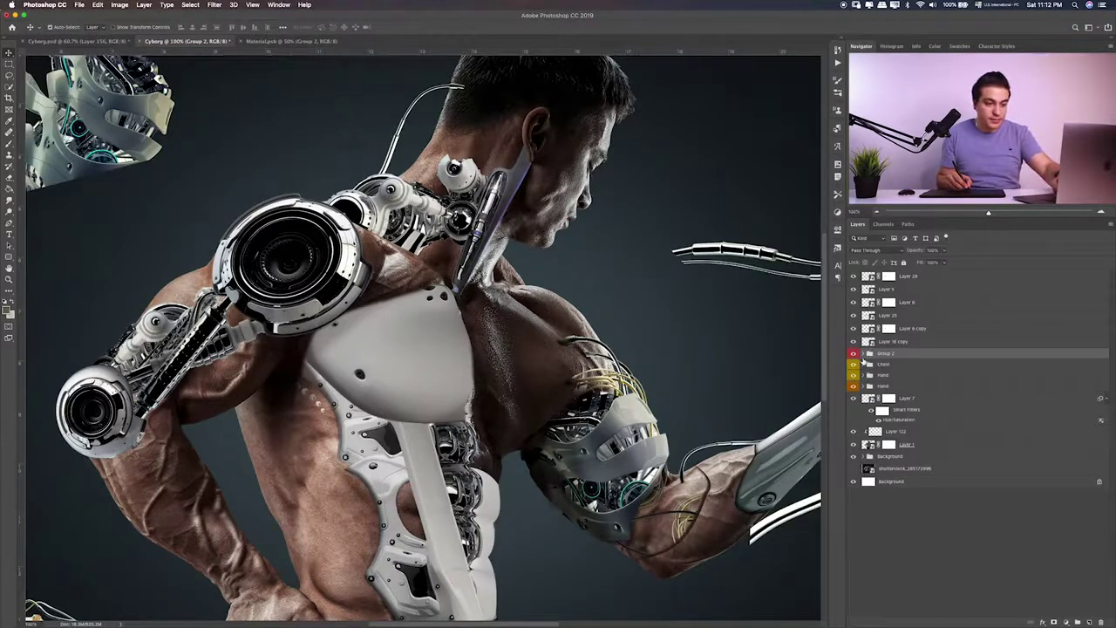
pyautogui.hotkey('ctrl', '0')
# Expand Group 2, hide the wrench-shaped part, and select Layer 18 copy 3
pyautogui.click(863, 354)
pyautogui.scroll(-1, 860, 375)
pyautogui.click(854, 410)
pyautogui.click(853, 426)
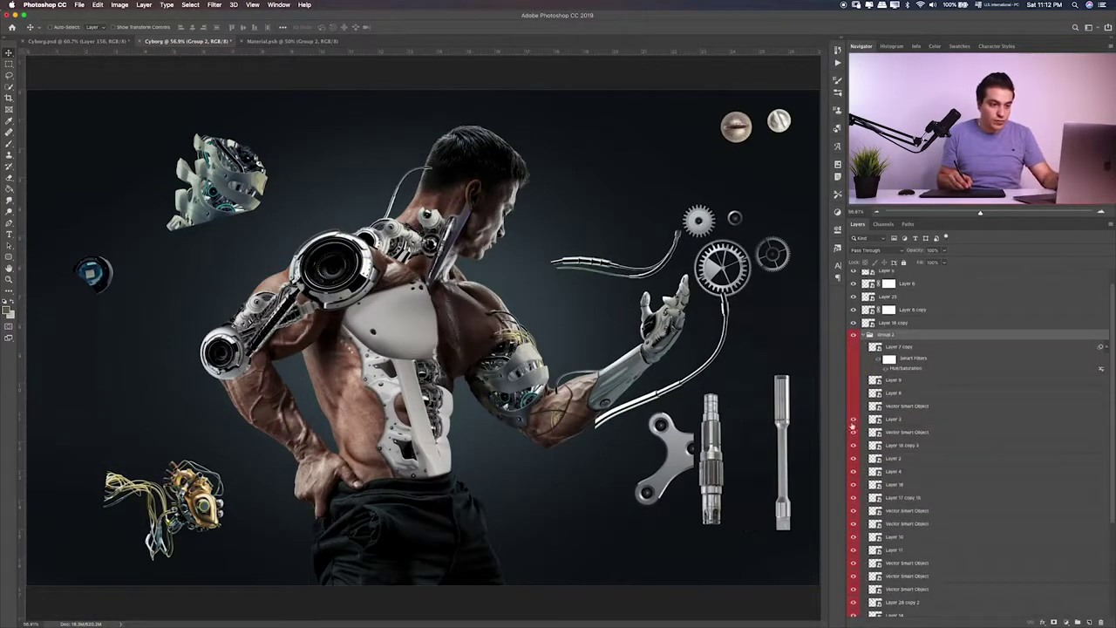
pyautogui.click(853, 432)
pyautogui.click(853, 445)
pyautogui.click(853, 445)
pyautogui.click(884, 446)
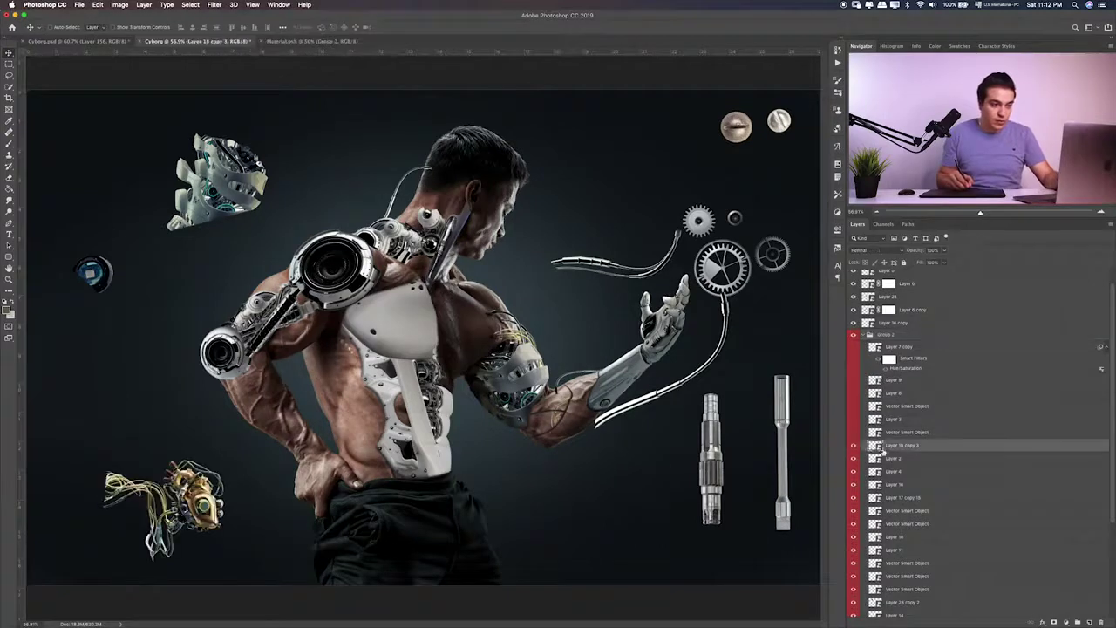
pyautogui.press('j')
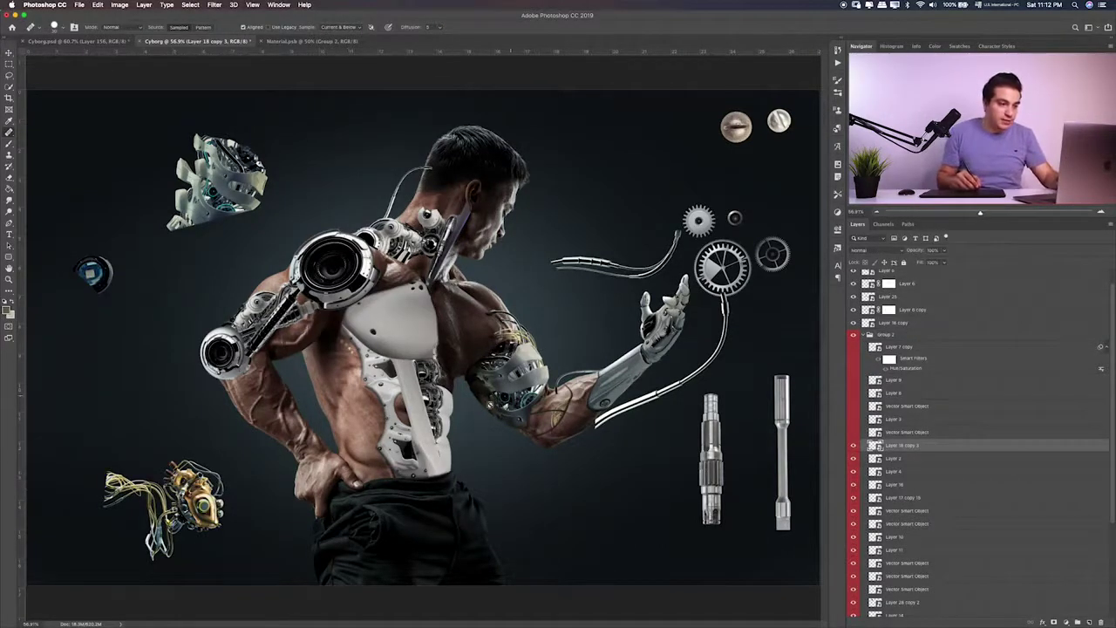
# Place a copy of the gold mechanical heart on the chest plate and enlarge it
pyautogui.press('v')
pyautogui.moveTo(201, 506); pyautogui.dragTo(497, 349)
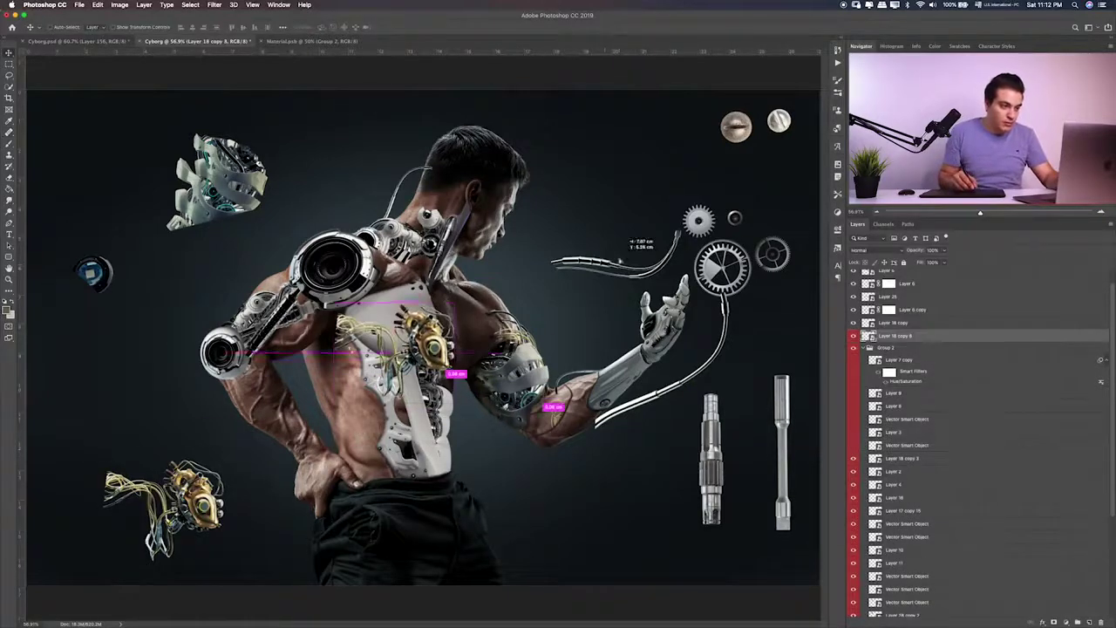
pyautogui.hotkey('ctrl', '1')
pyautogui.moveTo(475, 388); pyautogui.dragTo(454, 375)
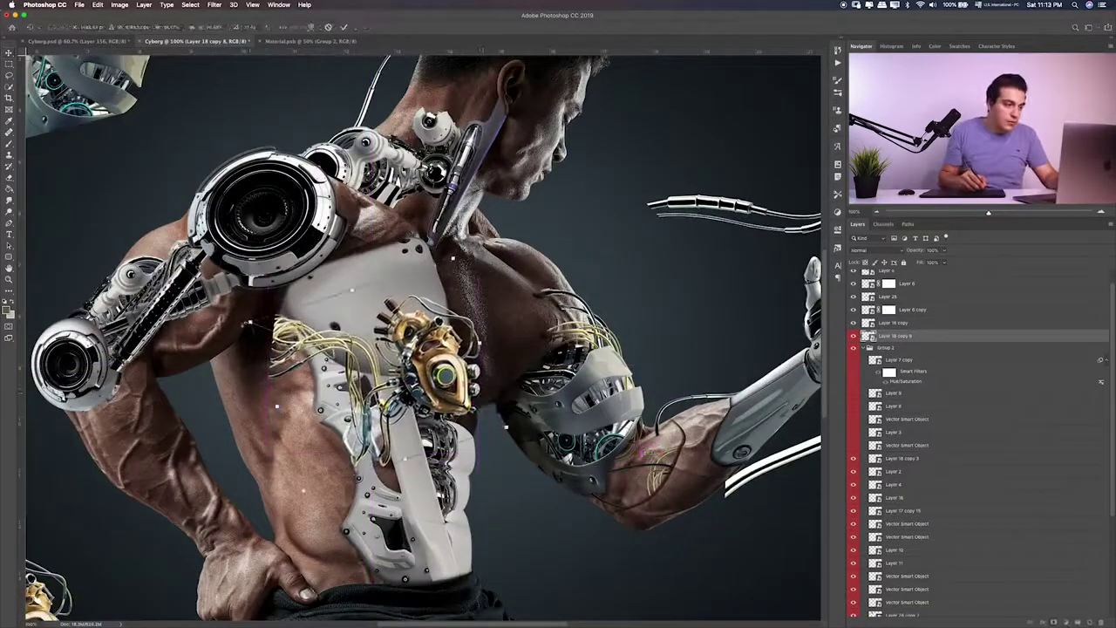
pyautogui.hotkey('ctrl', 't')
pyautogui.moveTo(478, 271)
pyautogui.mouseDown()
pyautogui.moveTo(501, 223)
pyautogui.moveTo(504, 278)
pyautogui.mouseUp()
pyautogui.press('Return')
# Desaturate the heart copy to silver with Hue/Saturation
pyautogui.hotkey('ctrl', '+')
pyautogui.hotkey('ctrl', 'u')
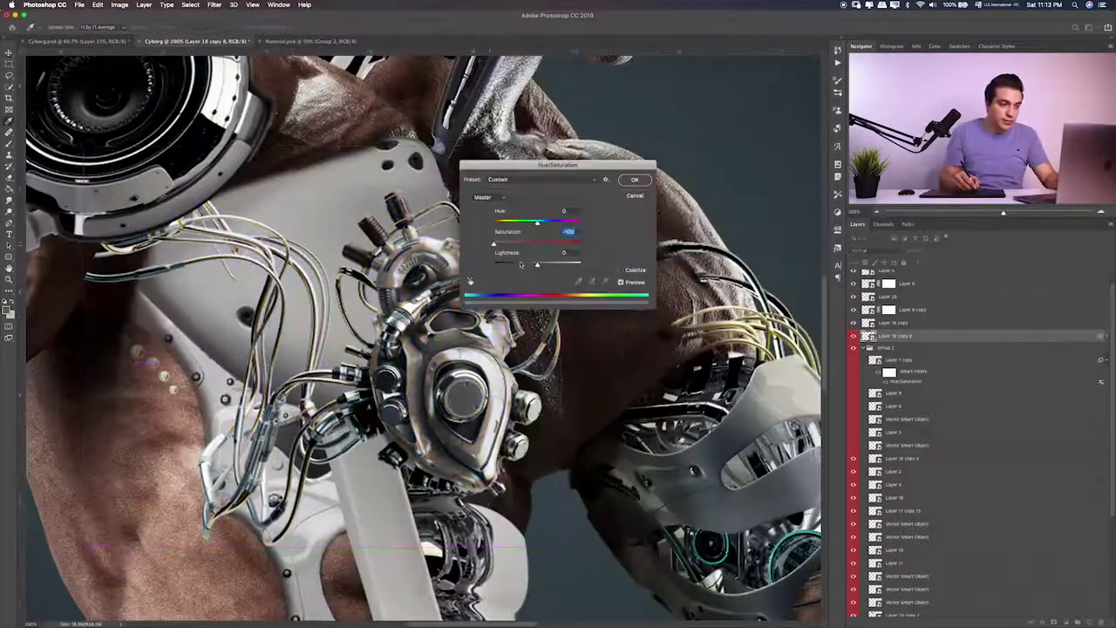
pyautogui.press('Return')
pyautogui.hotkey('ctrl', '0')
pyautogui.hotkey('ctrl', '+')
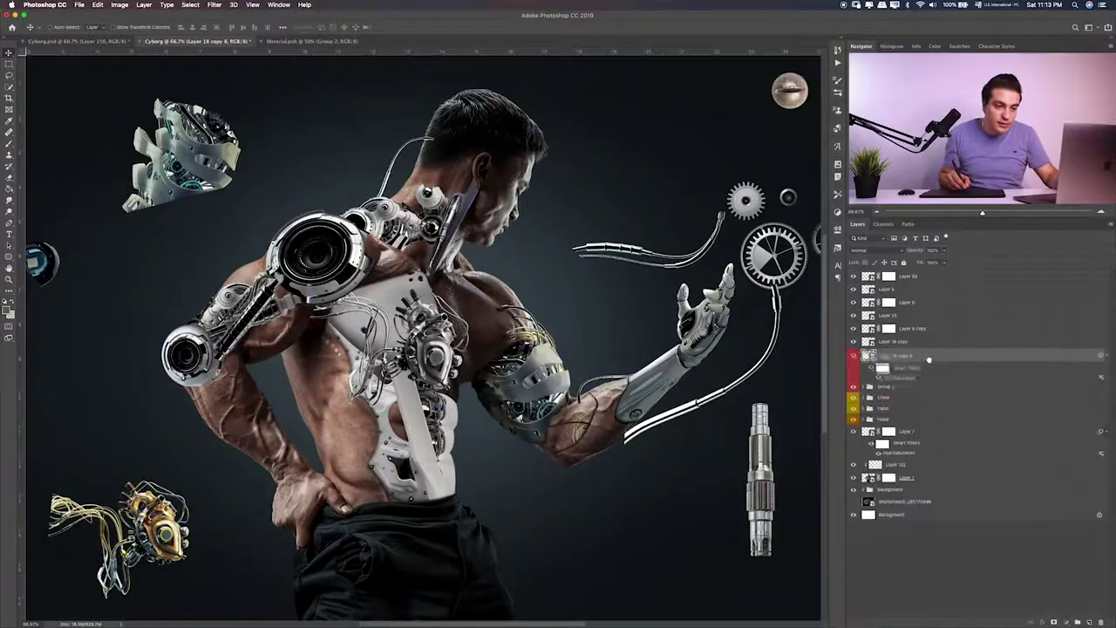
# Move the heart layer below the Hand group, then undo/redo to compare
pyautogui.moveTo(933, 357)
pyautogui.mouseDown()
pyautogui.moveTo(929, 426)
pyautogui.moveTo(885, 364)
pyautogui.mouseUp()
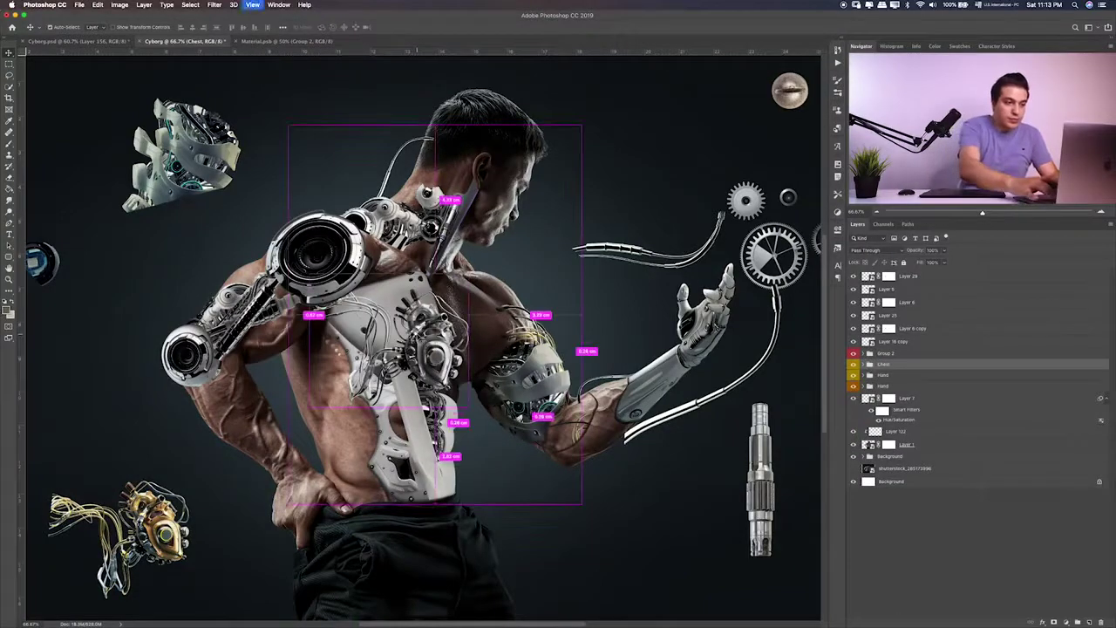
pyautogui.hotkey('ctrl', '+')
pyautogui.hotkey('ctrl', '+')
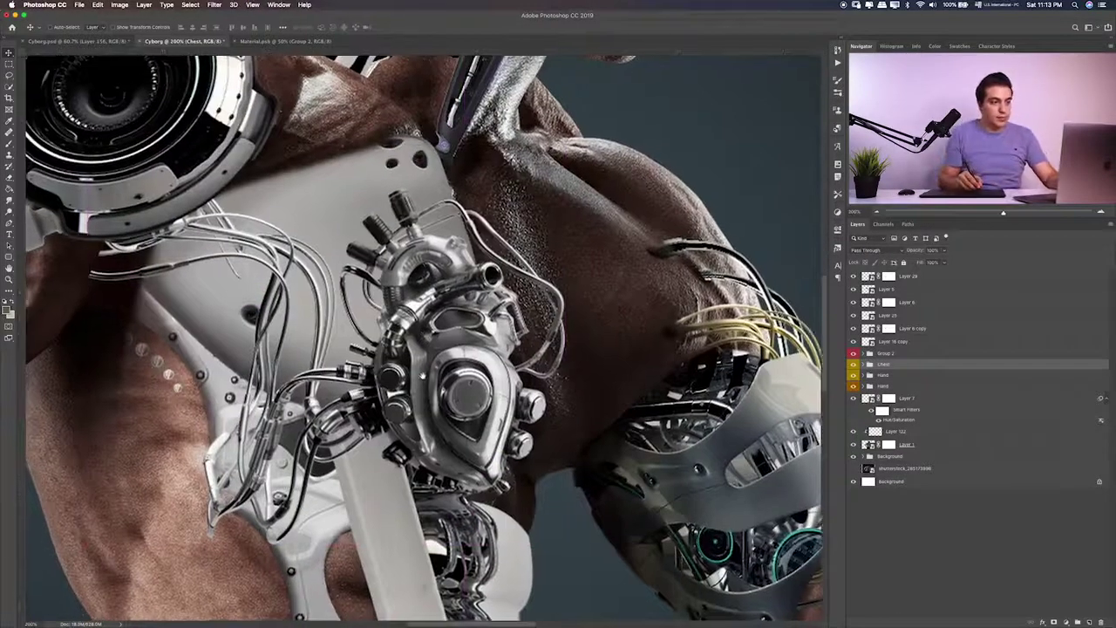
pyautogui.moveTo(389, 345); pyautogui.dragTo(410, 392)
pyautogui.hotkey('ctrl', 'z')
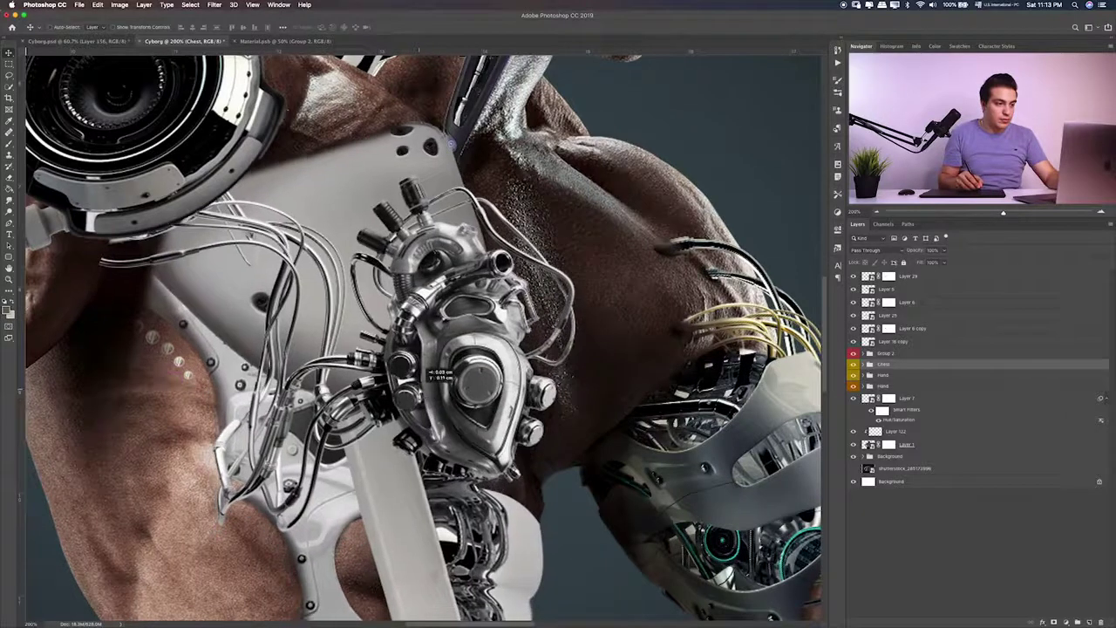
pyautogui.hotkey('ctrl', 'shift', 'z')
pyautogui.hotkey('ctrl', 'z')
pyautogui.hotkey('ctrl', 'shift', 'z')
pyautogui.hotkey('ctrl', 'z')
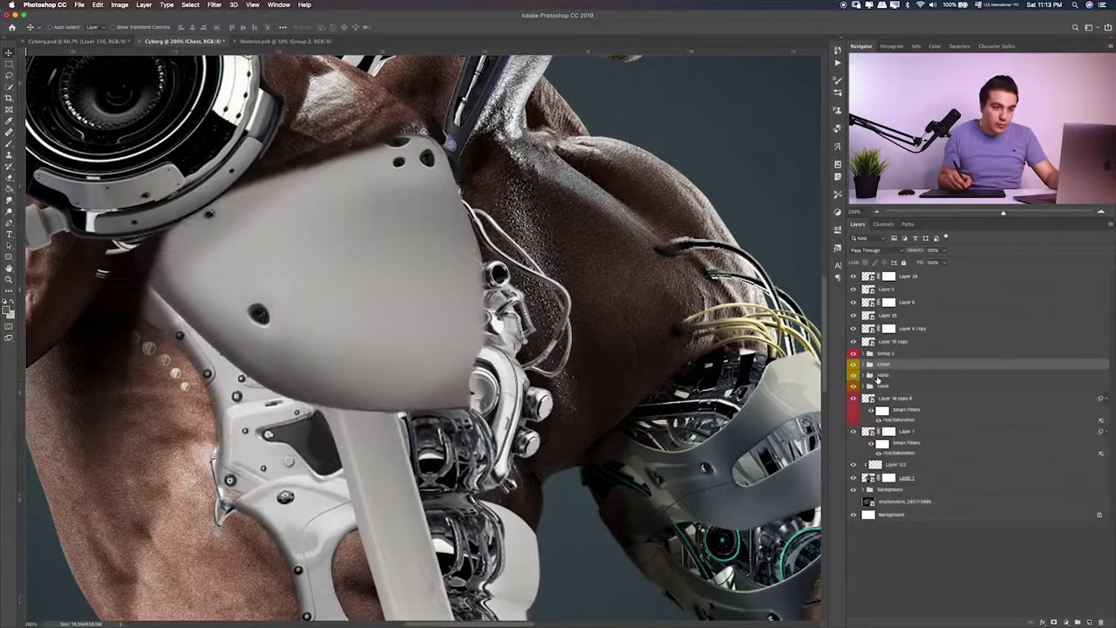
# Move Layer 18 copy 8 above the Chest group, rotate ~12° and reapply desaturation
pyautogui.click(897, 401)
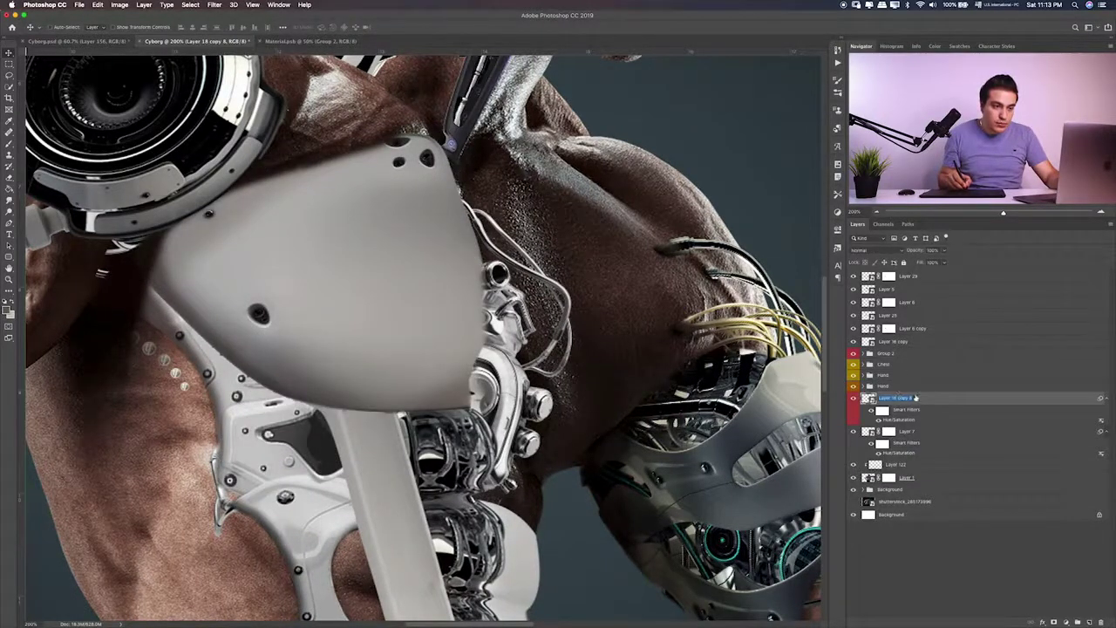
pyautogui.moveTo(934, 403); pyautogui.dragTo(908, 361)
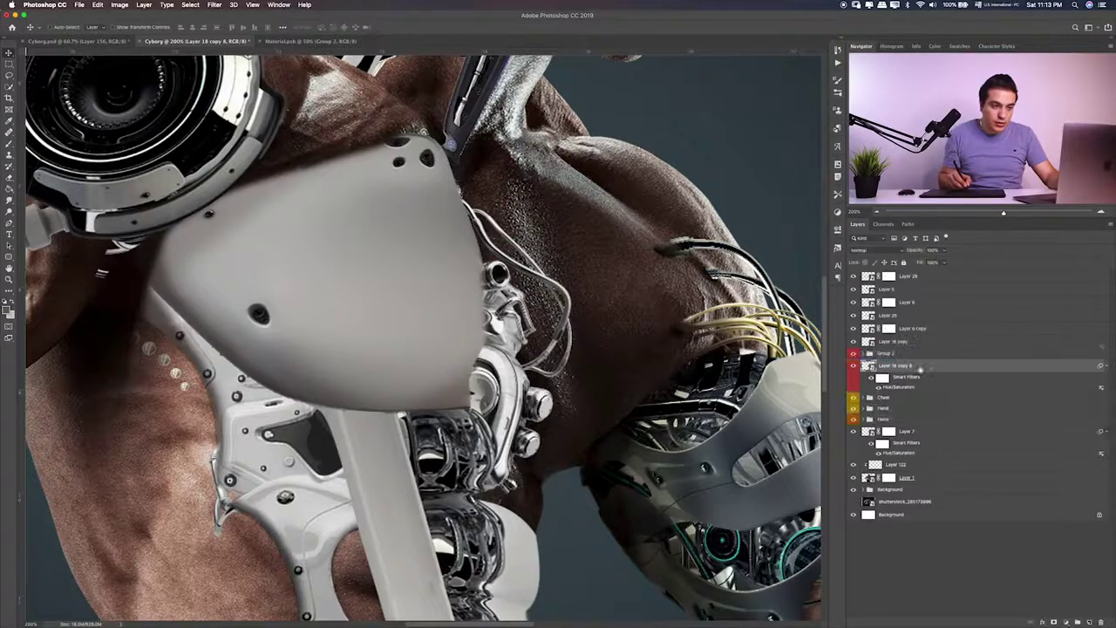
pyautogui.hotkey('ctrl', 't')
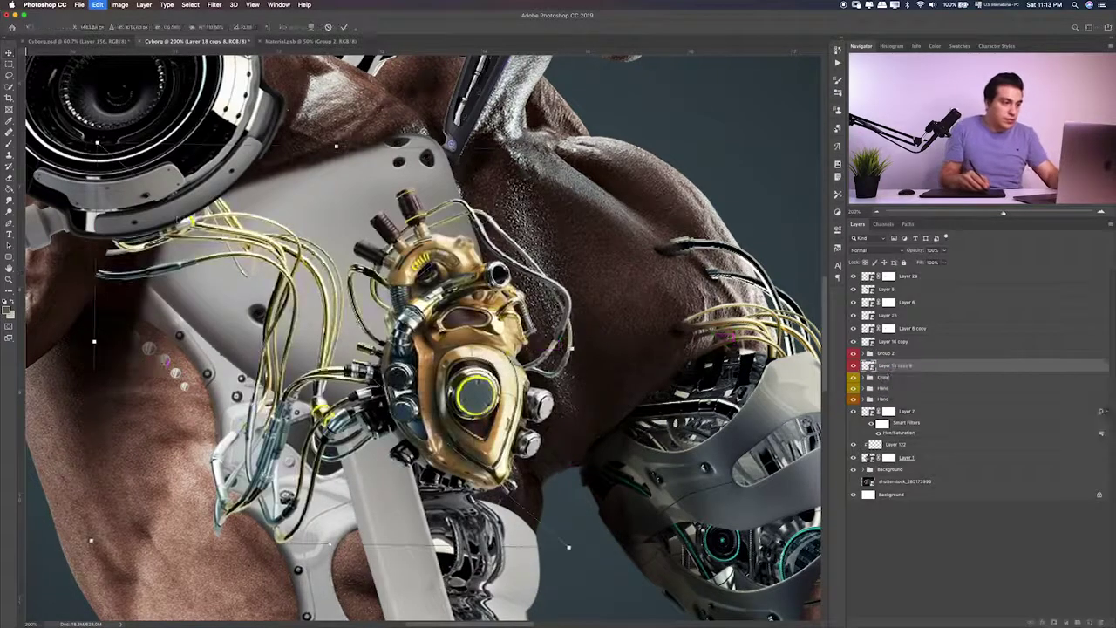
pyautogui.moveTo(91, 137); pyautogui.dragTo(148, 125)
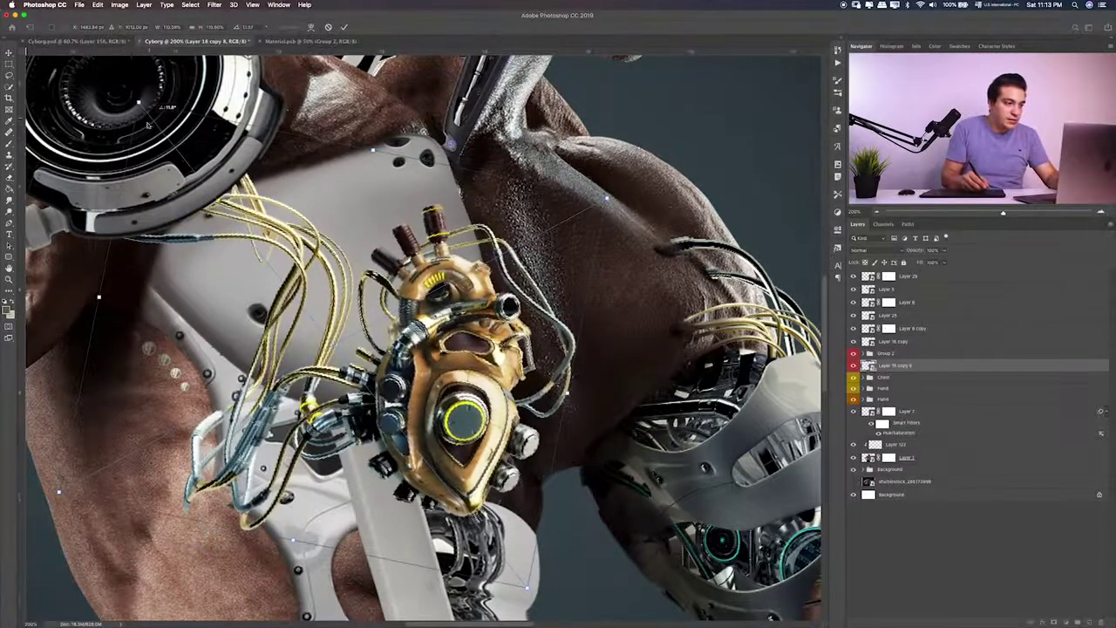
pyautogui.moveTo(404, 285); pyautogui.dragTo(417, 267)
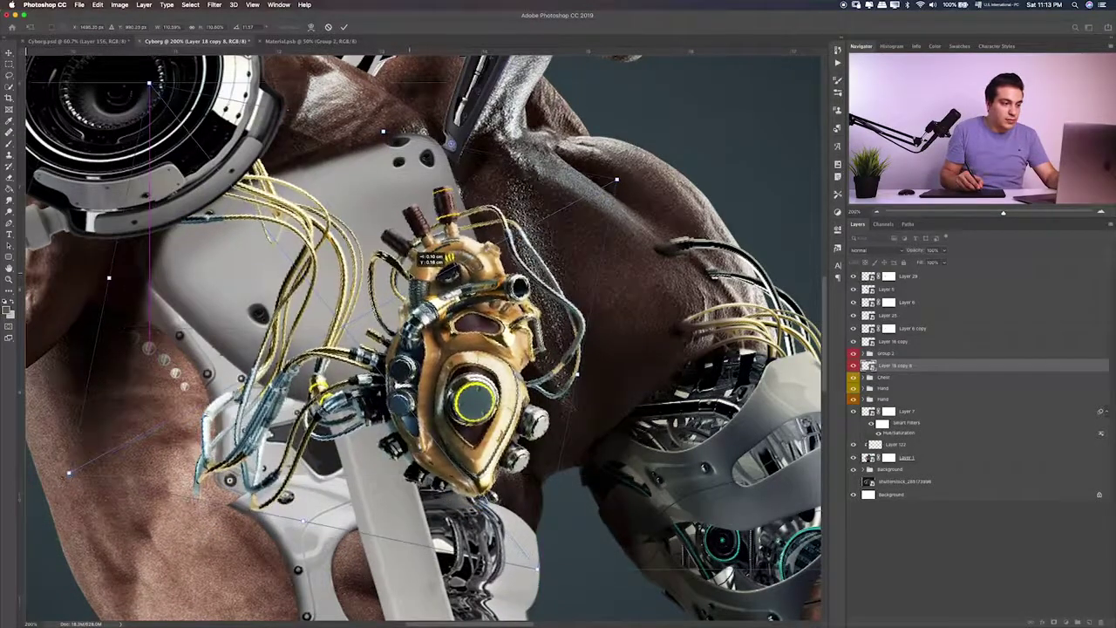
pyautogui.press('Return')
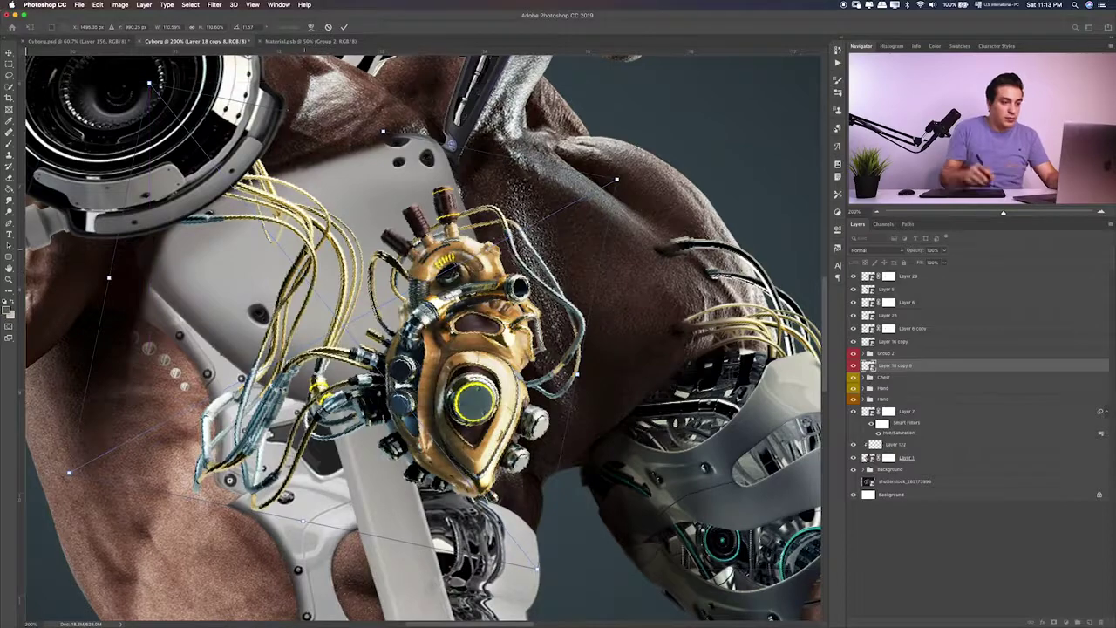
pyautogui.moveTo(905, 433); pyautogui.dragTo(898, 365)
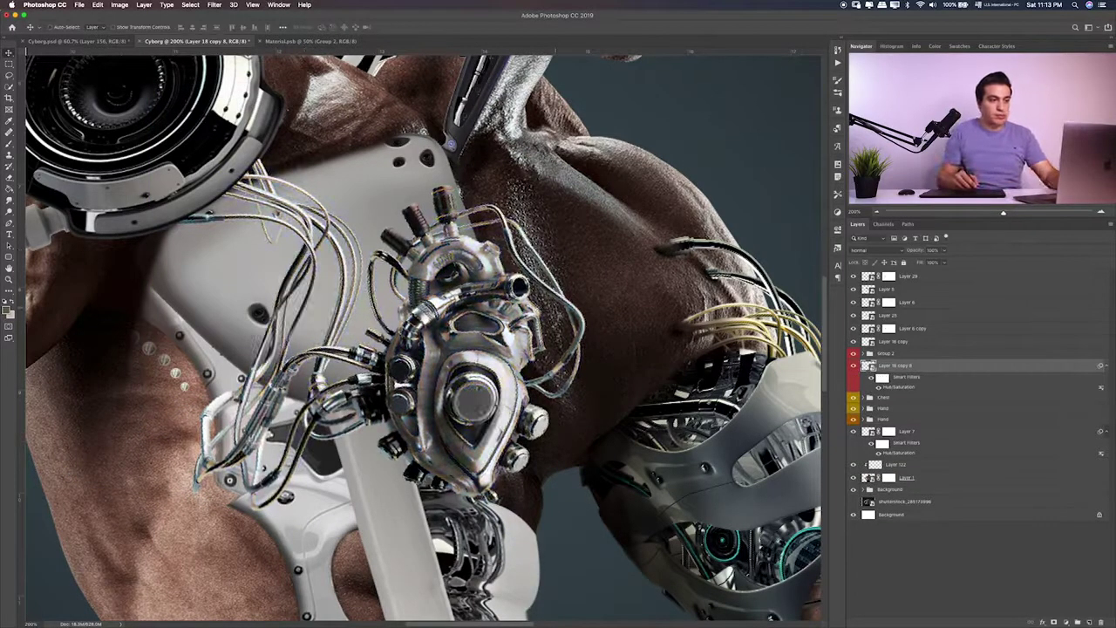
pyautogui.hotkey('ctrl', '-')
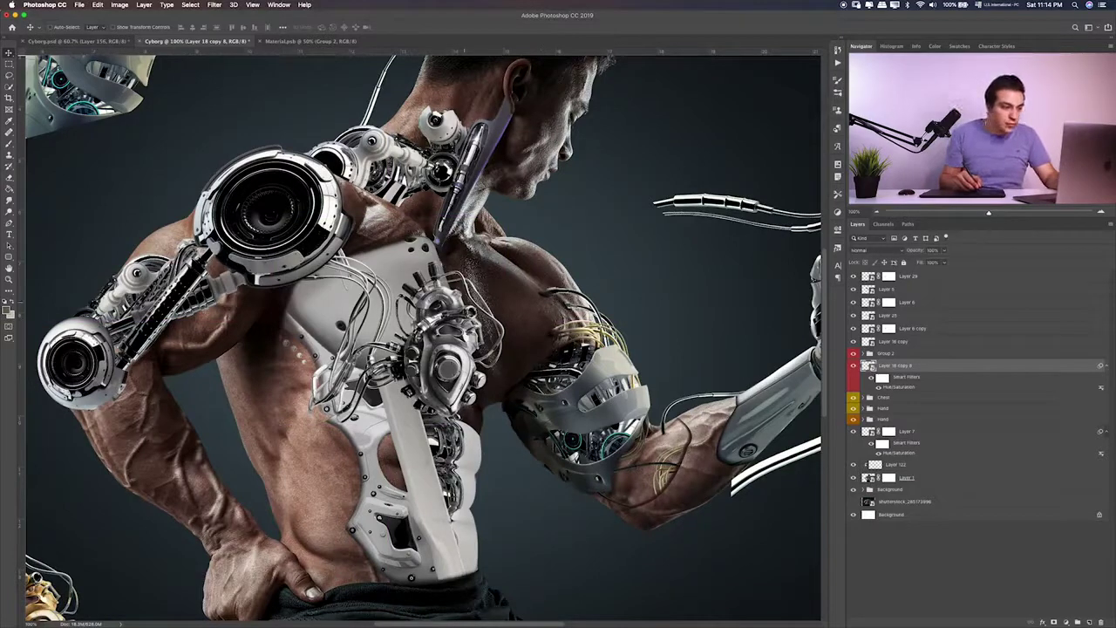
# Add a Multiply drop shadow to Layer 18 copy 8 with adjusted size
pyautogui.doubleClick(956, 370)
pyautogui.click(696, 257)
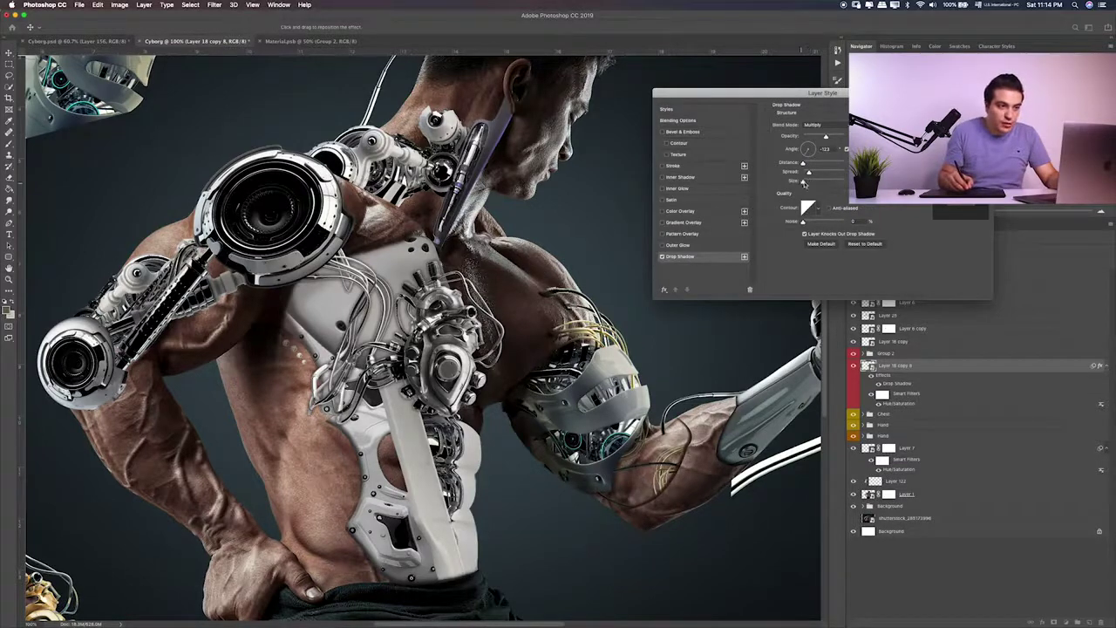
pyautogui.moveTo(805, 182)
pyautogui.mouseDown()
pyautogui.moveTo(813, 164)
pyautogui.moveTo(801, 185)
pyautogui.mouseUp()
pyautogui.write('54')
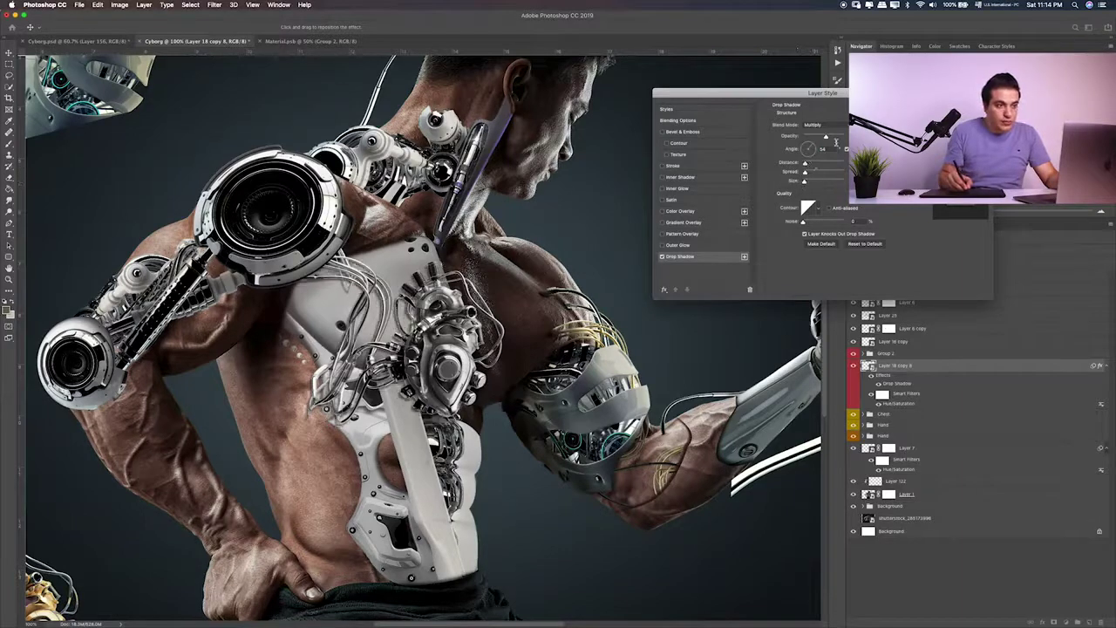
pyautogui.press('Return')
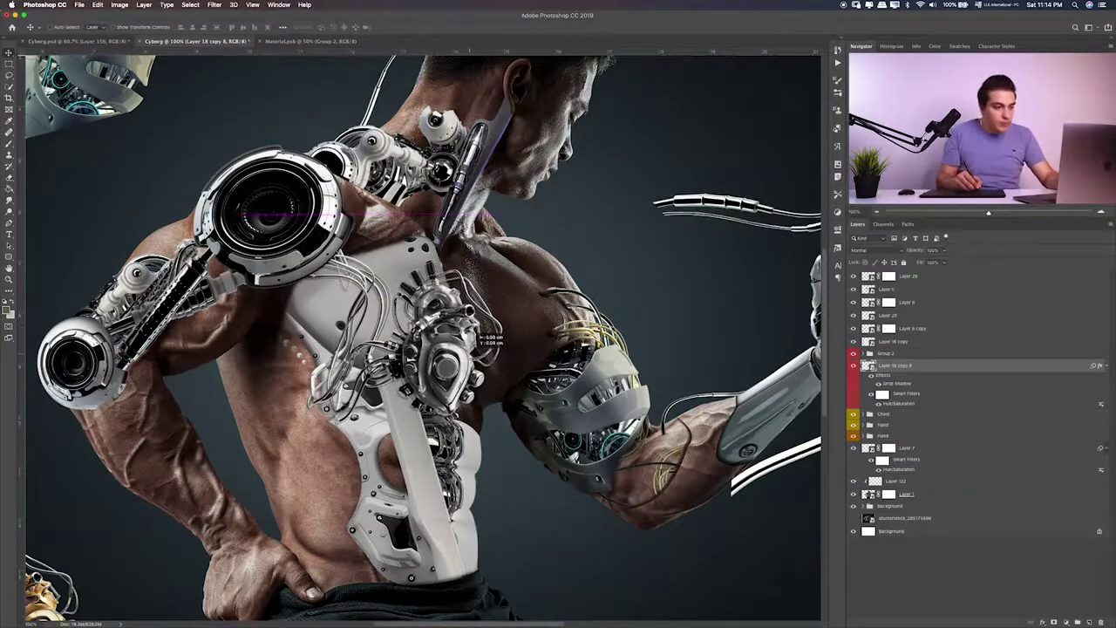
pyautogui.press('Left')
pyautogui.press('Left')
pyautogui.press('Left')
pyautogui.hotkey('ctrl', '-')
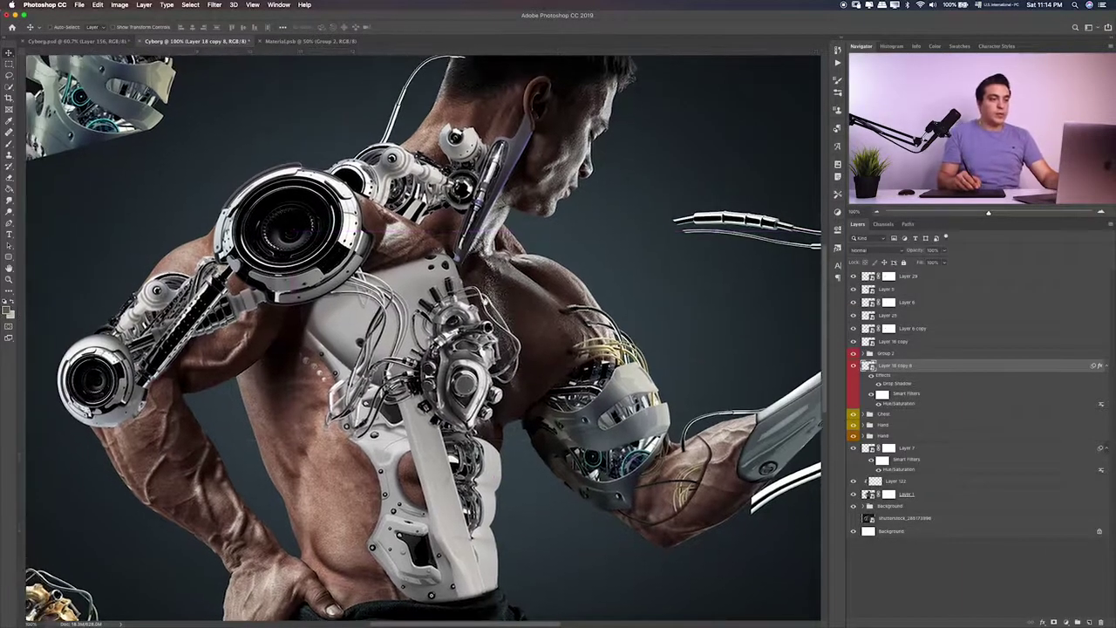
pyautogui.hotkey('ctrl', '-')
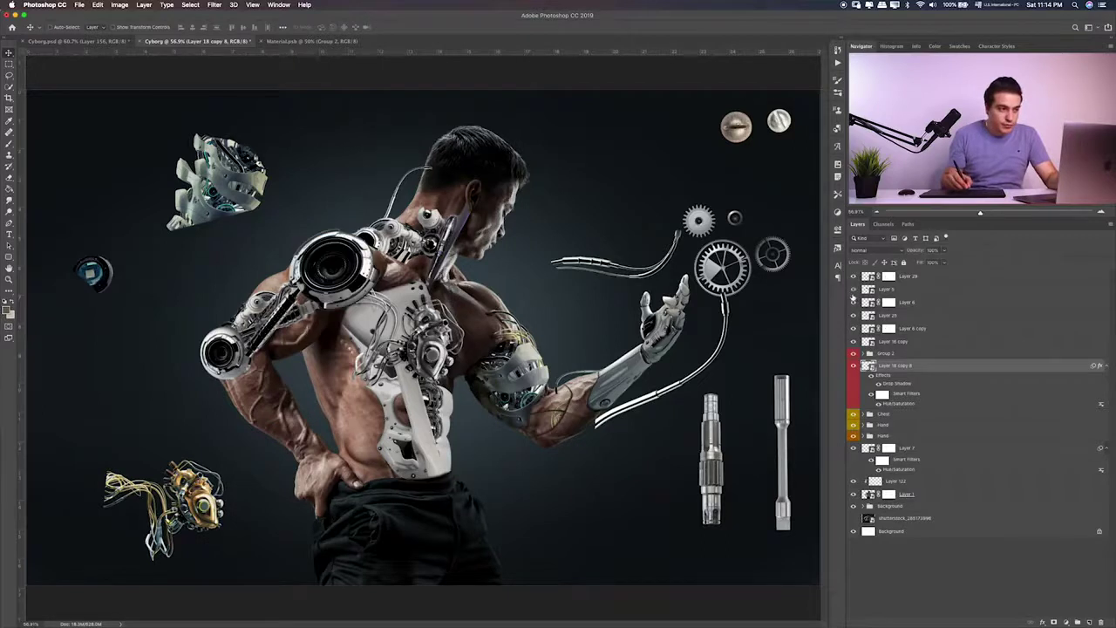
pyautogui.click(855, 329)
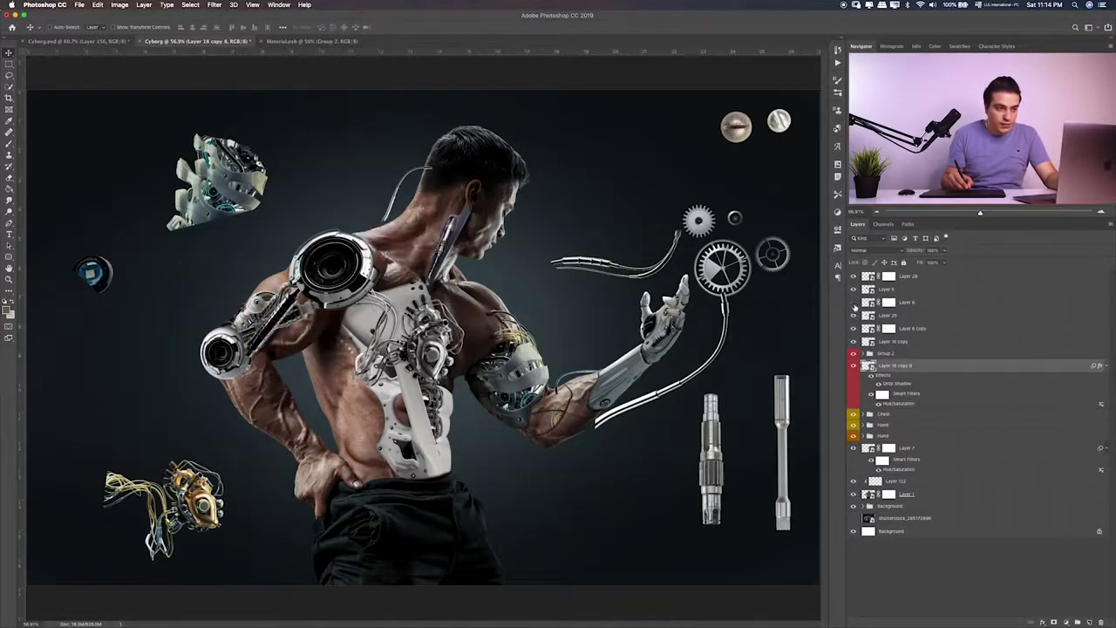
pyautogui.click(865, 279)
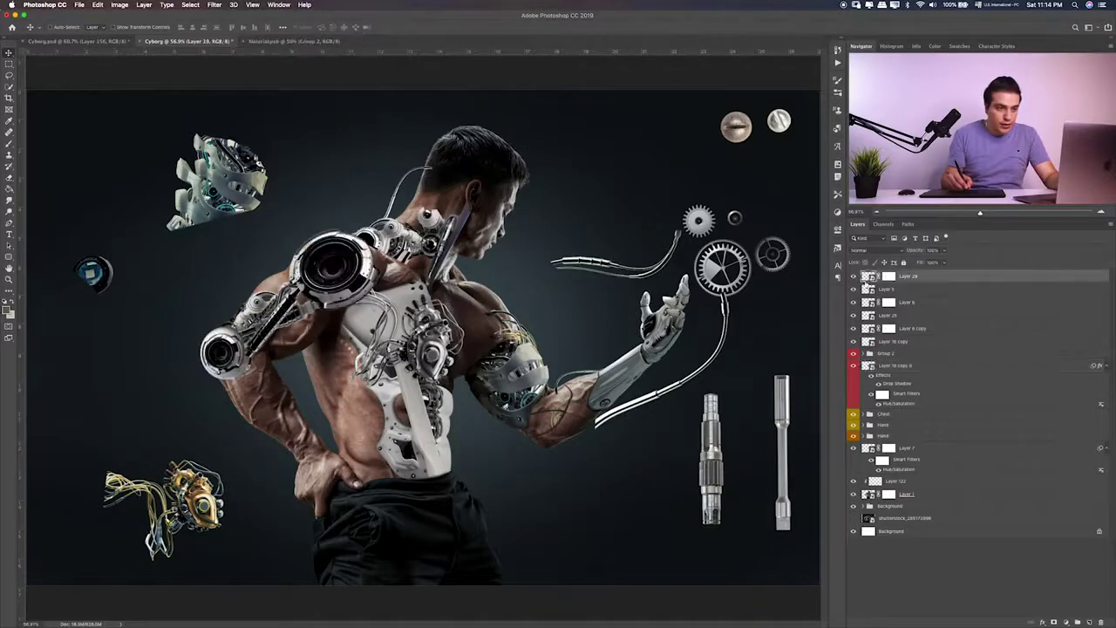
pyautogui.moveTo(414, 251)
pyautogui.mouseDown()
pyautogui.moveTo(488, 197)
pyautogui.moveTo(410, 231)
pyautogui.mouseUp()
pyautogui.hotkey('ctrl', 't')
pyautogui.hotkey('ctrl', '+')
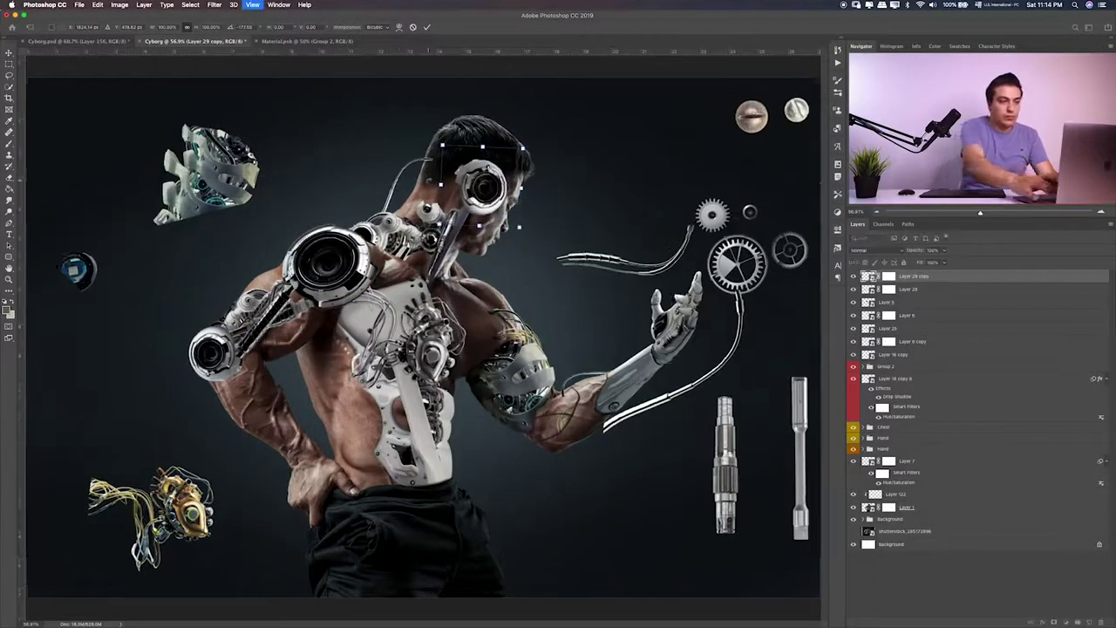
pyautogui.hotkey('ctrl', '+')
pyautogui.moveTo(407, 230); pyautogui.dragTo(410, 266)
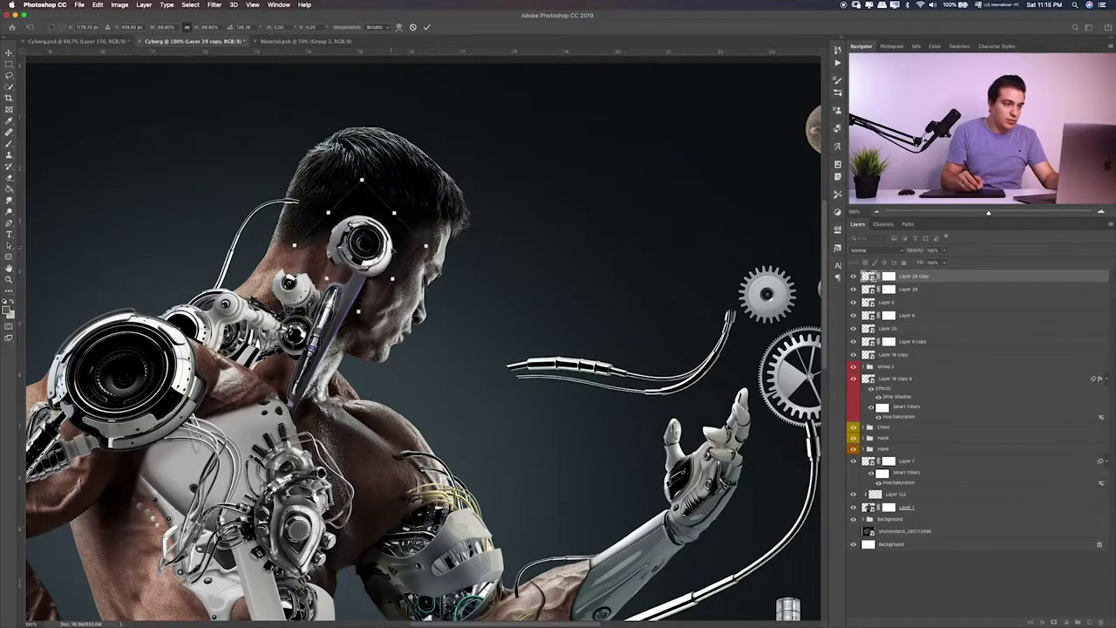
pyautogui.moveTo(462, 212); pyautogui.dragTo(386, 226)
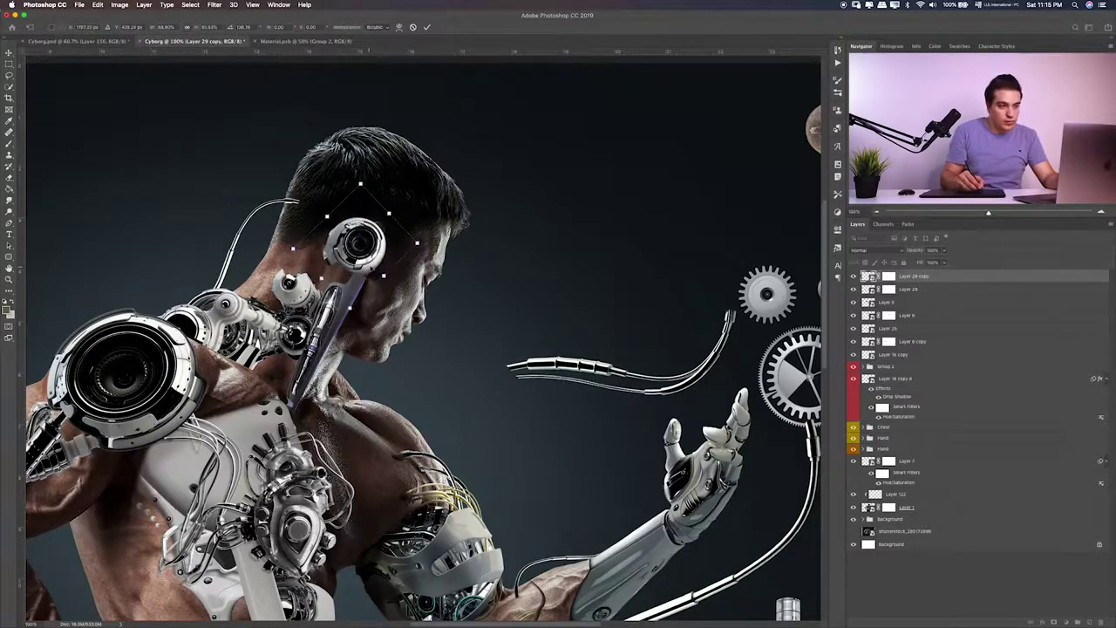
pyautogui.moveTo(325, 283); pyautogui.dragTo(335, 277)
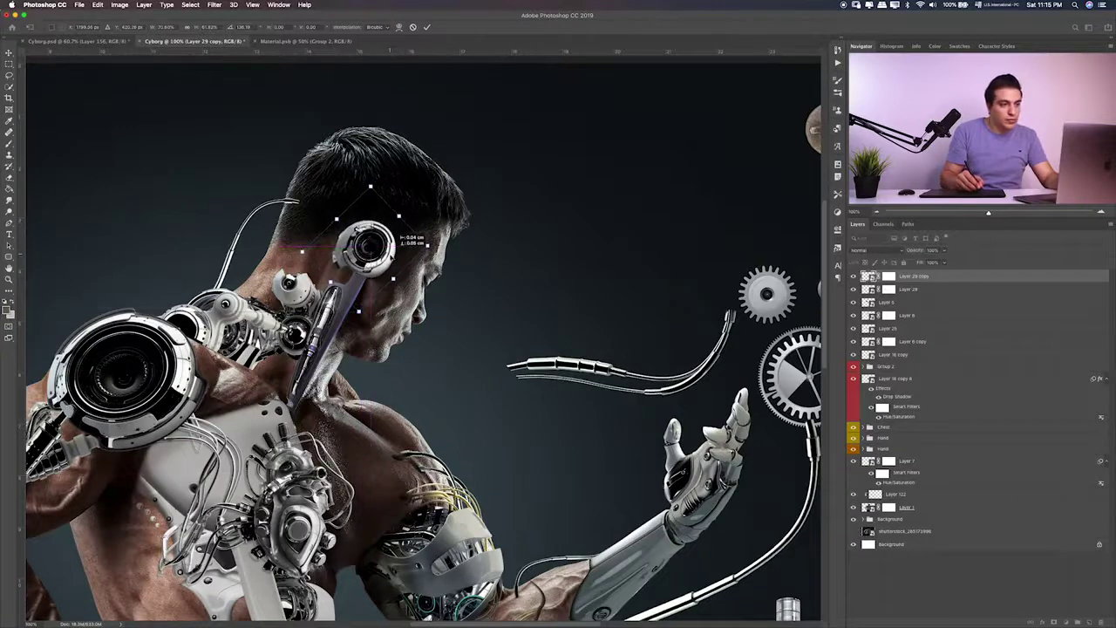
pyautogui.press('Return')
pyautogui.press('super+minus')
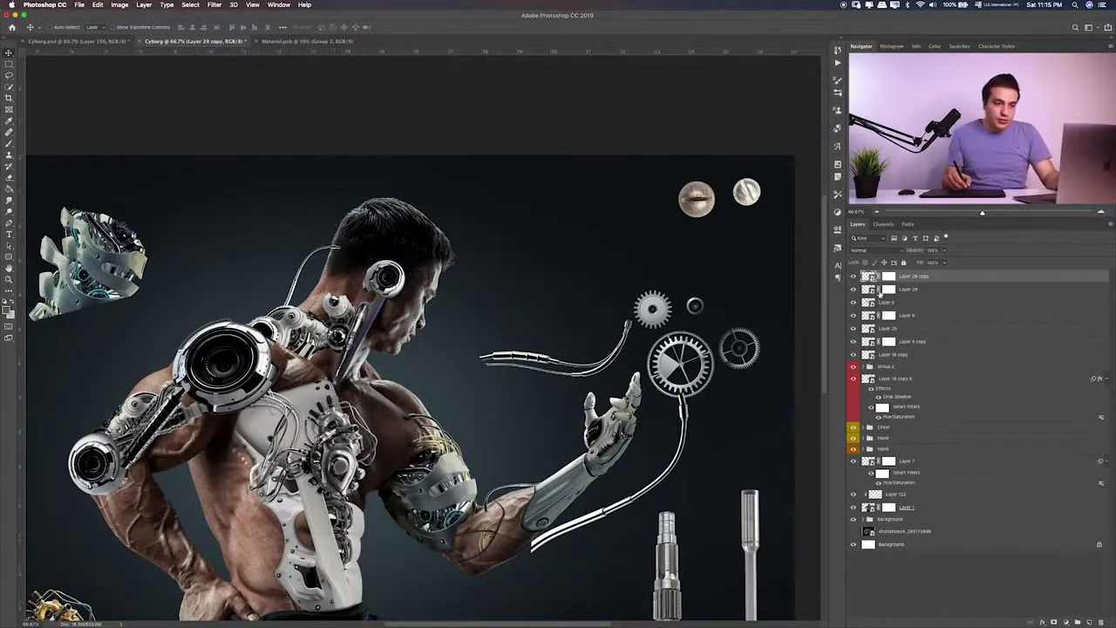
# Expand Group 2 and blink layers to identify the white piece, Layer 28 copy 2
pyautogui.click(868, 367)
pyautogui.scroll(-5, 870, 392)
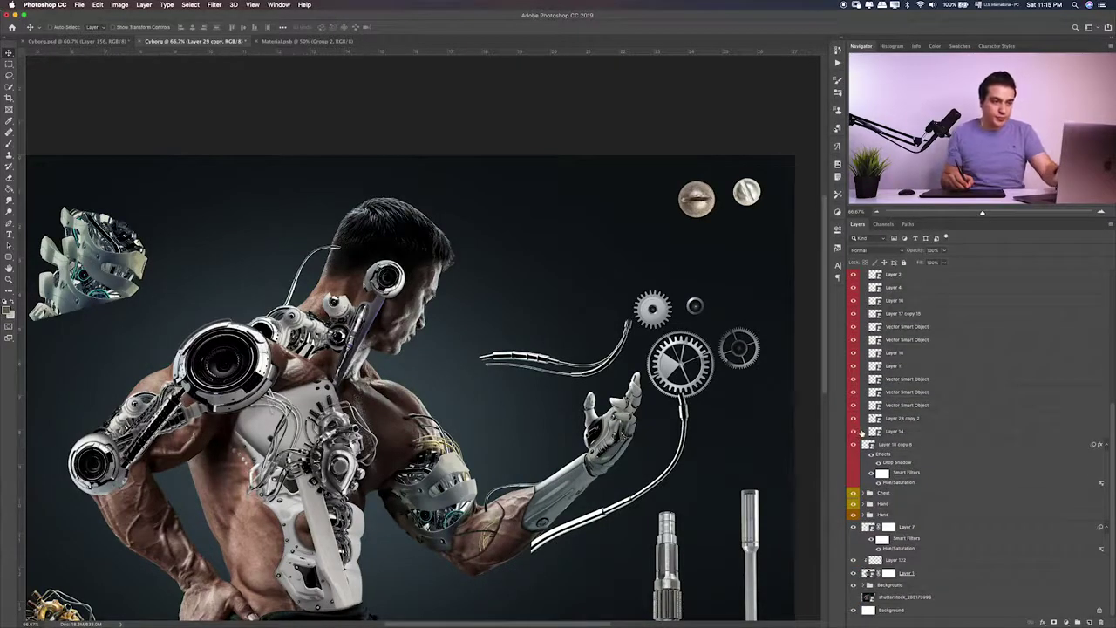
pyautogui.hotkey('ctrl', '0')
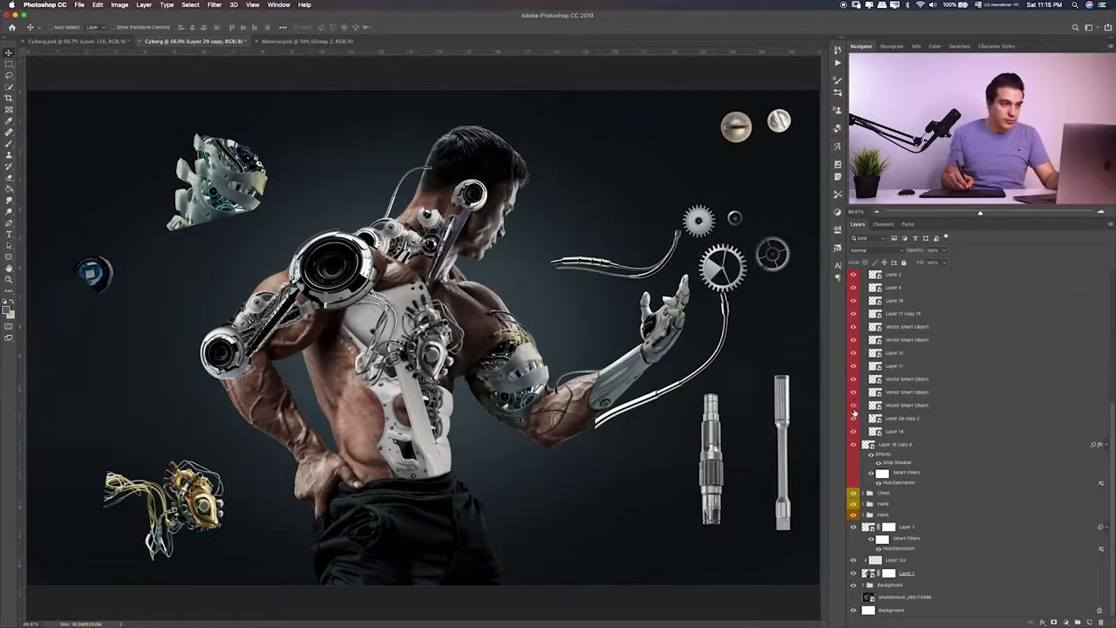
pyautogui.click(854, 431)
pyautogui.click(854, 431)
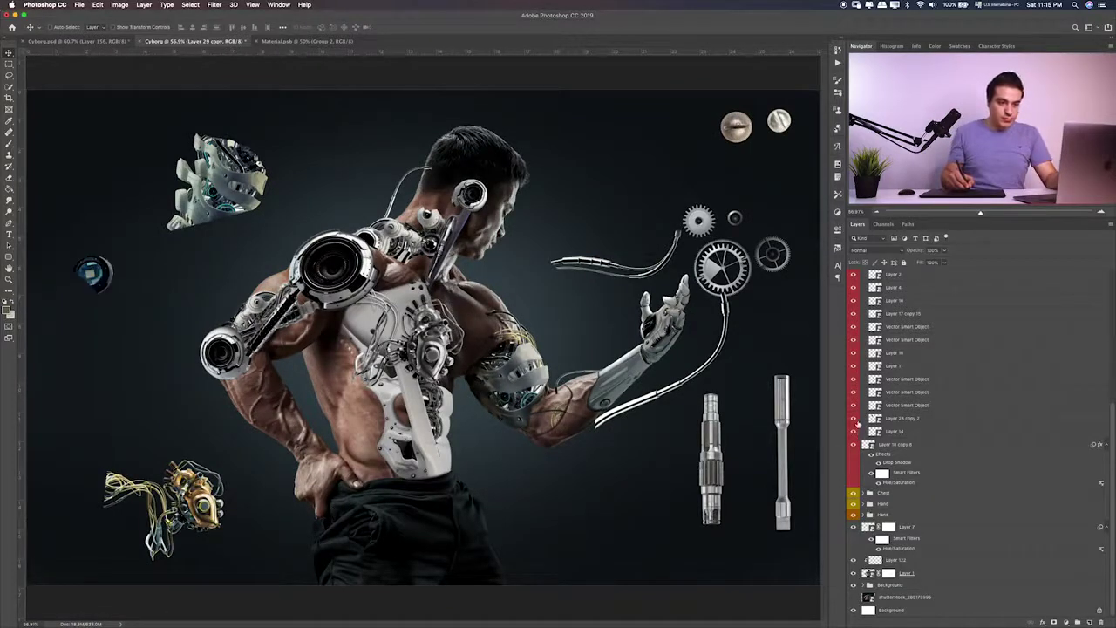
pyautogui.click(854, 418)
pyautogui.click(854, 417)
pyautogui.click(854, 405)
pyautogui.click(854, 406)
pyautogui.click(854, 419)
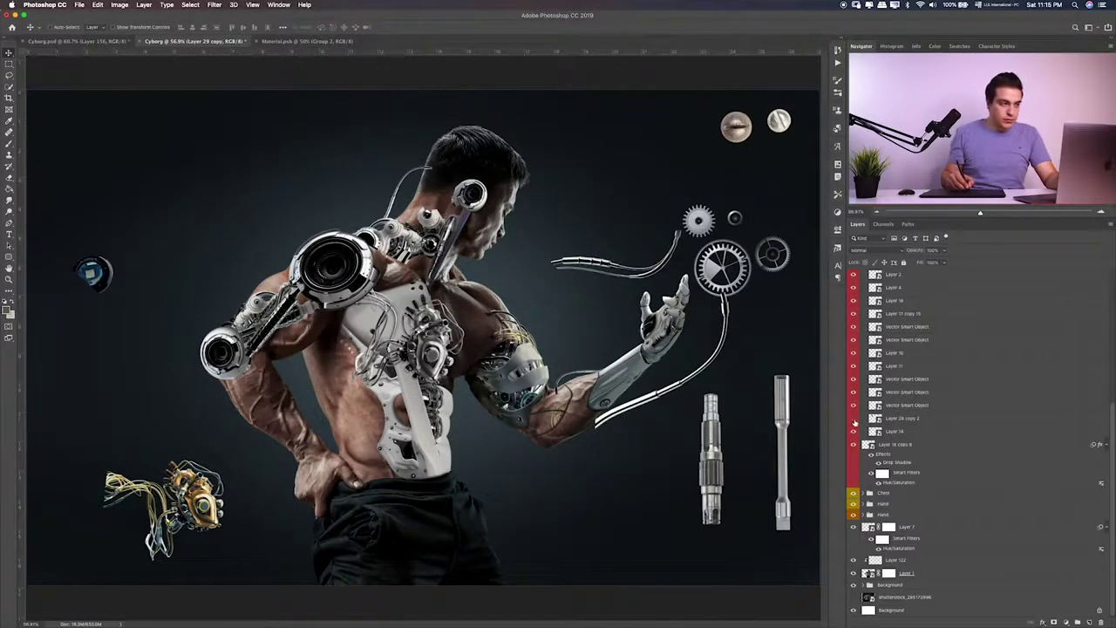
pyautogui.click(854, 419)
pyautogui.click(872, 421)
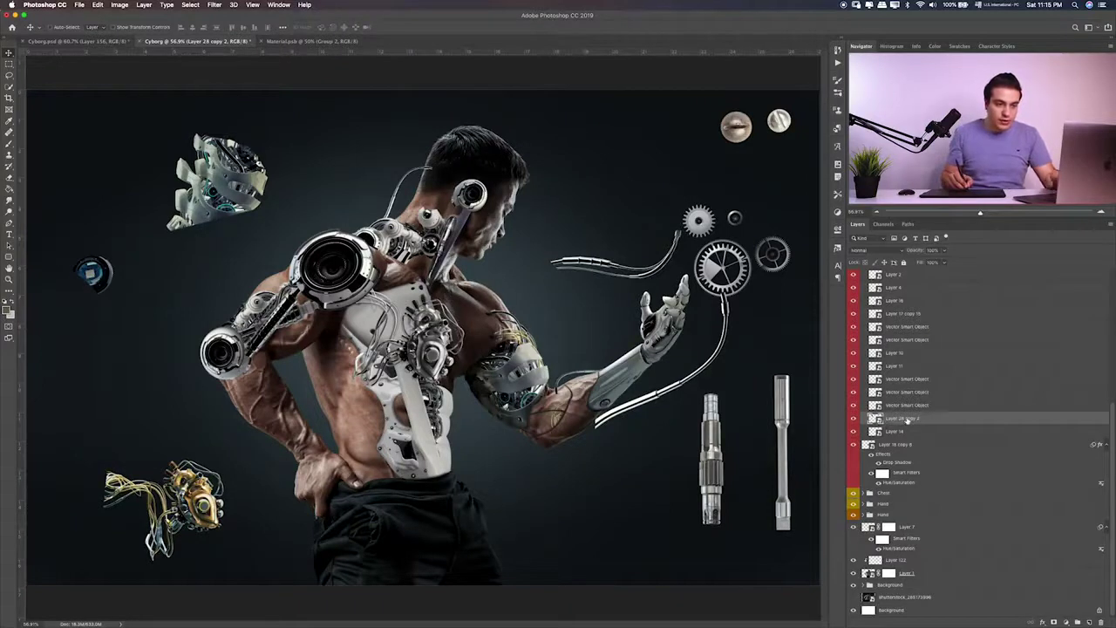
# Copy the white piece above Group 2 as Layer 28 copy 4 with No Color label
pyautogui.scroll(3, 907, 420)
pyautogui.scroll(3, 911, 489)
pyautogui.scroll(3, 923, 547)
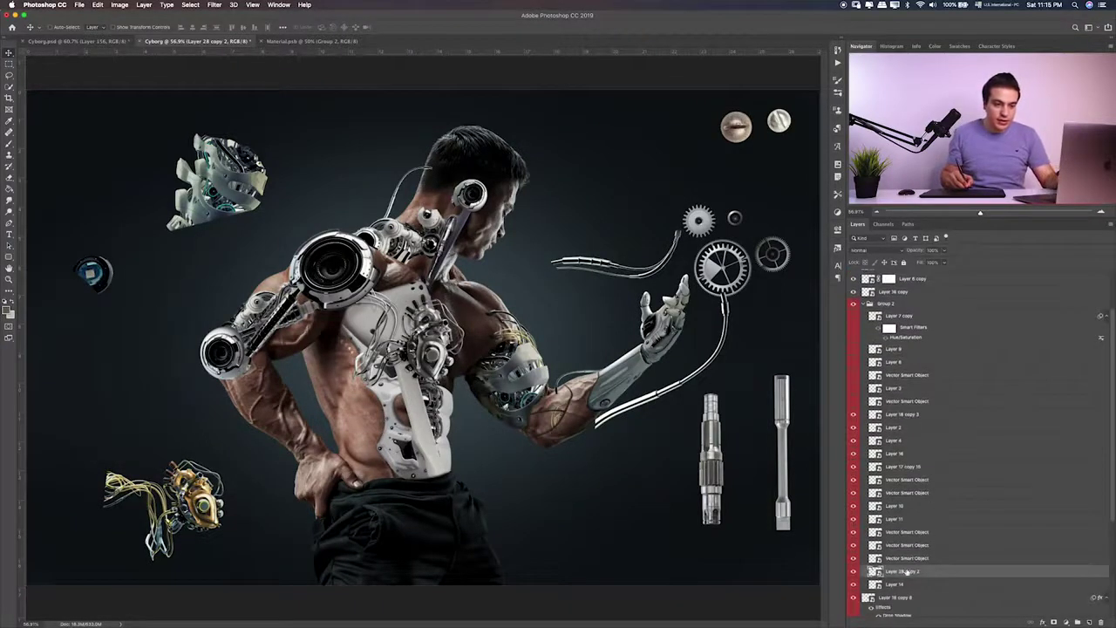
pyautogui.moveTo(907, 571); pyautogui.dragTo(898, 298)
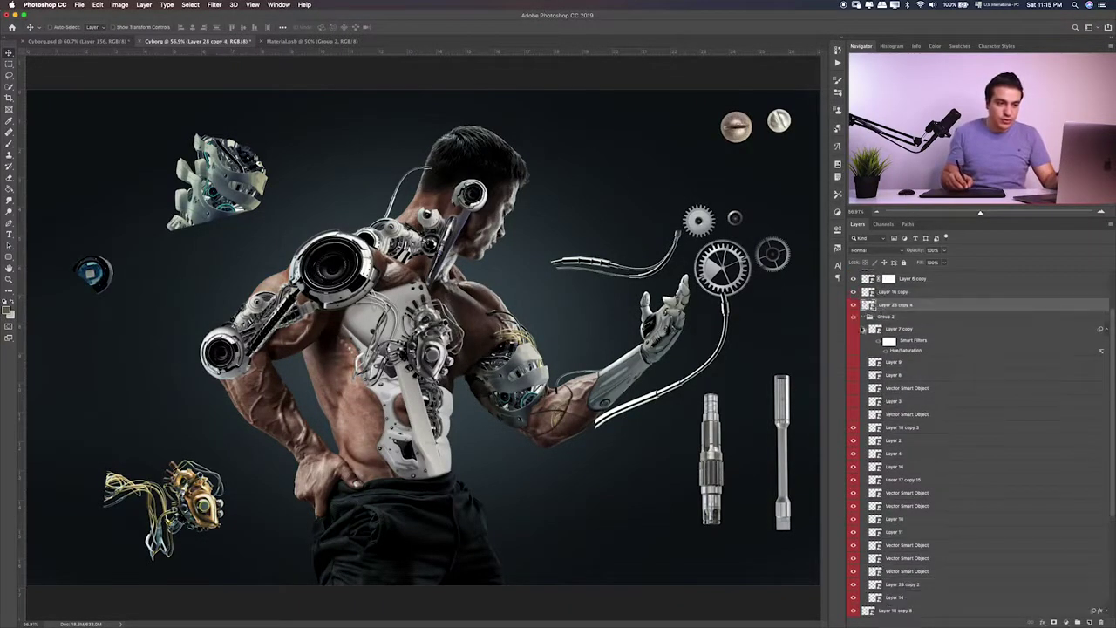
pyautogui.click(864, 317)
pyautogui.rightClick(933, 374)
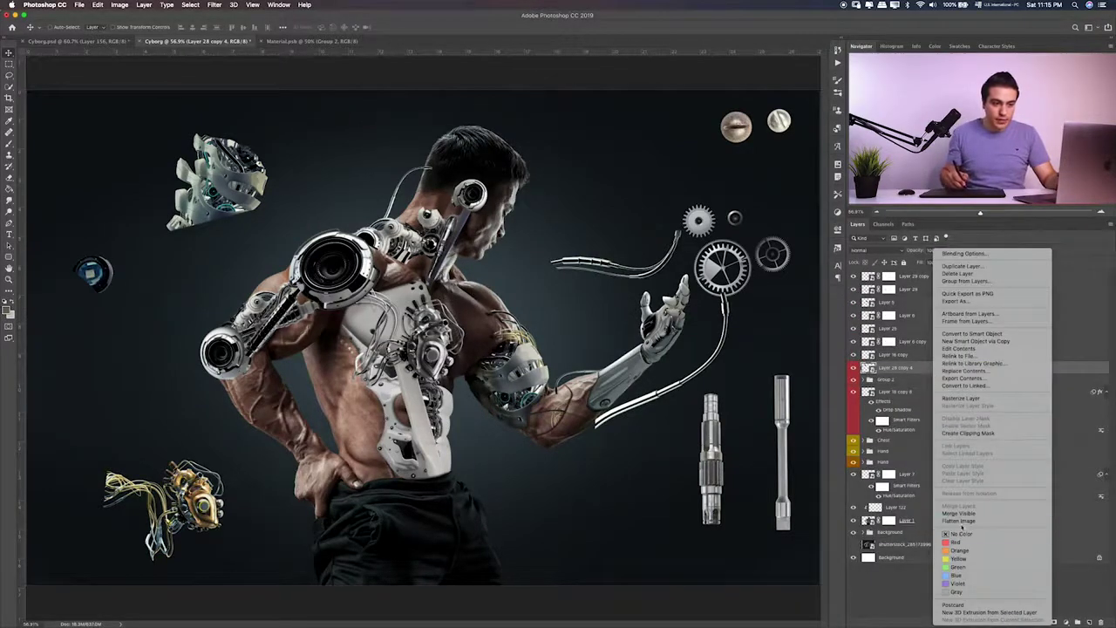
pyautogui.click(959, 533)
# Hide Group 2's loose parts and add a layer mask to Layer 28 copy 4
pyautogui.click(855, 380)
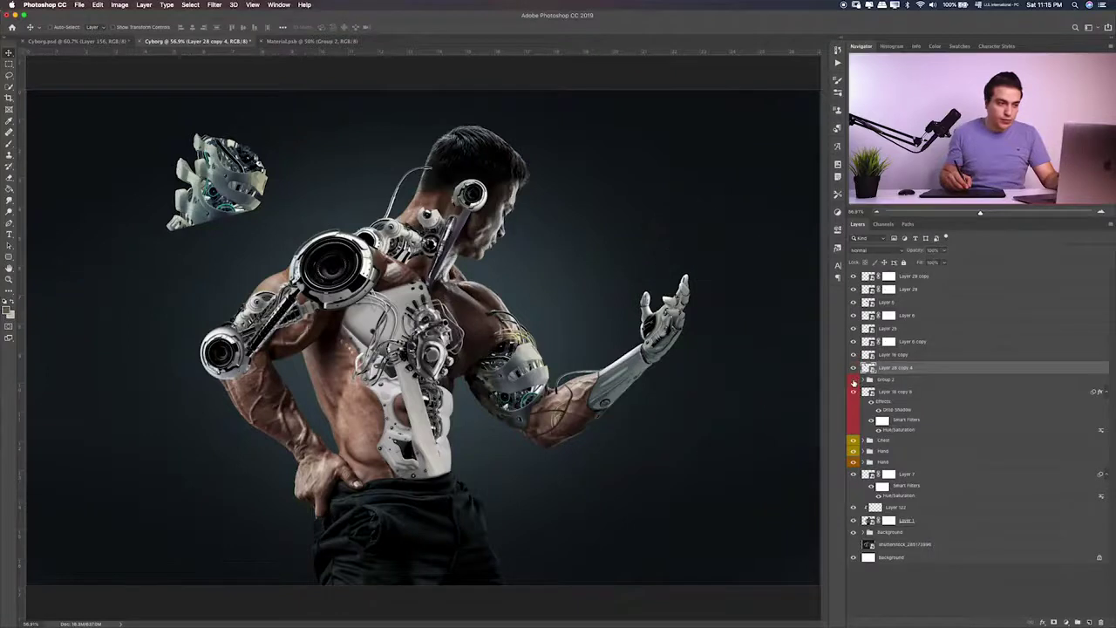
pyautogui.click(855, 380)
pyautogui.click(855, 380)
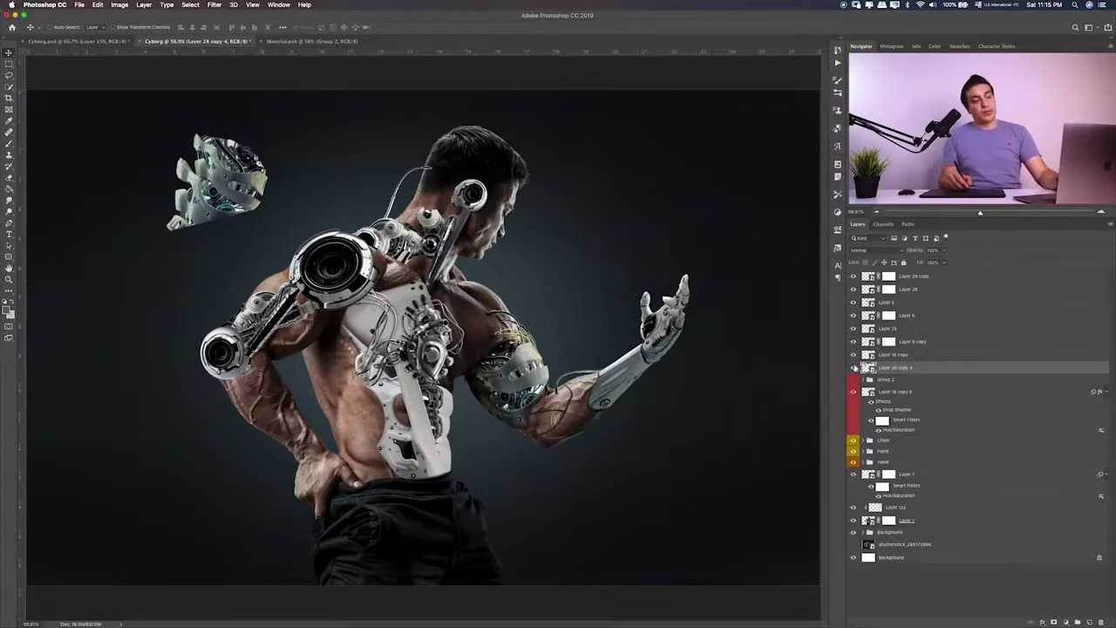
pyautogui.click(1061, 622)
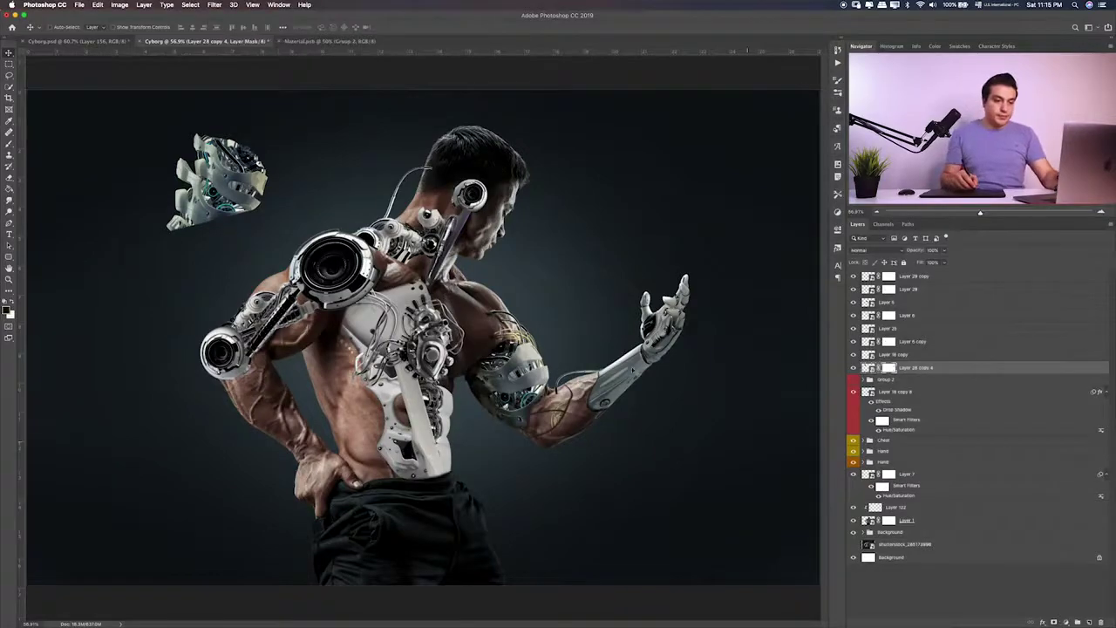
# Outline the mechanical piece's lower part with a Pen path
pyautogui.press('super+1')
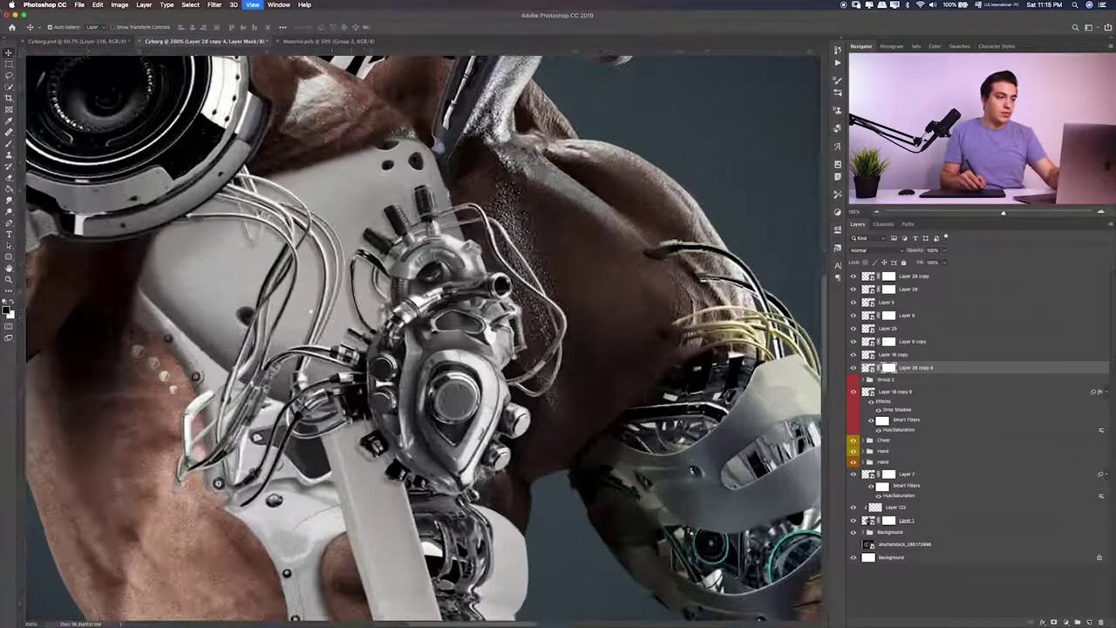
pyautogui.scroll(-5, 441, 331)
pyautogui.scroll(8, 438, 374)
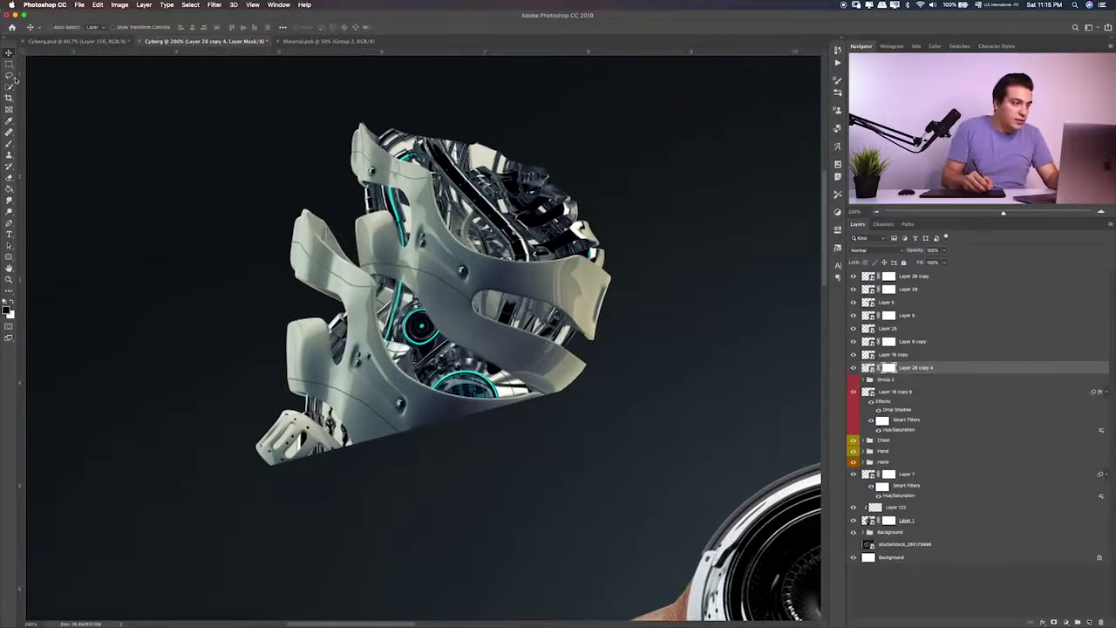
pyautogui.click(10, 223)
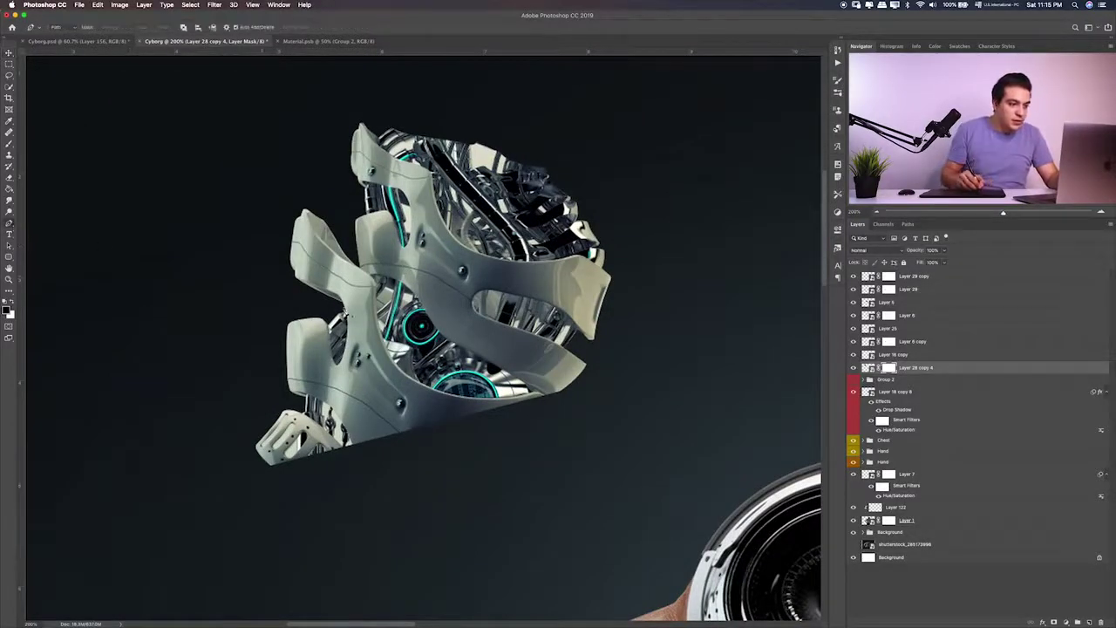
pyautogui.click(547, 396)
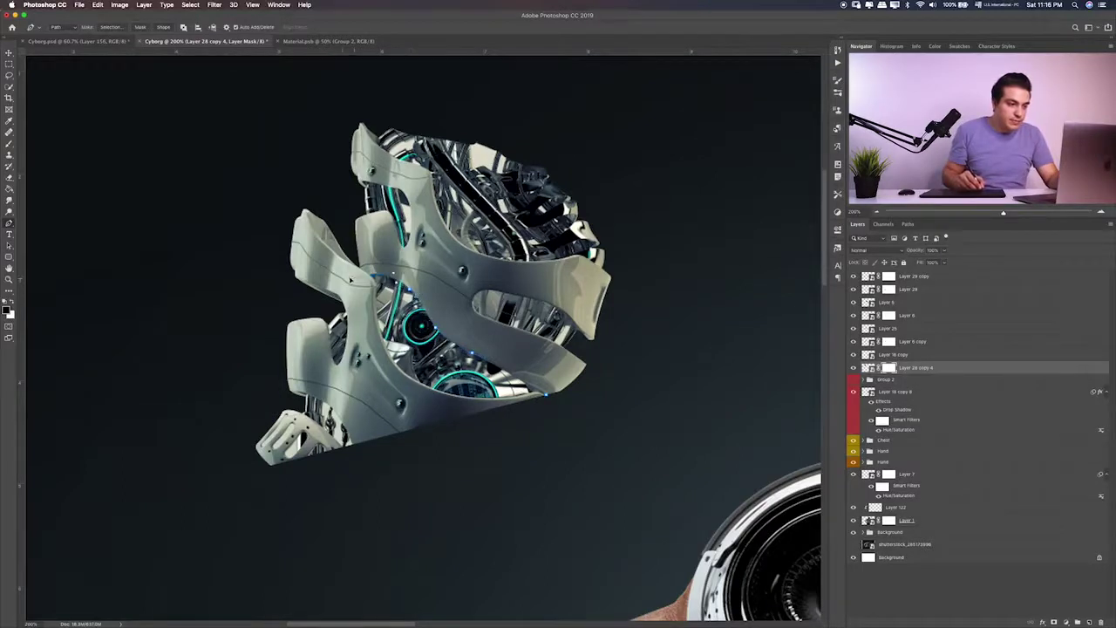
pyautogui.click(249, 213)
pyautogui.click(225, 447)
pyautogui.click(246, 523)
pyautogui.click(517, 450)
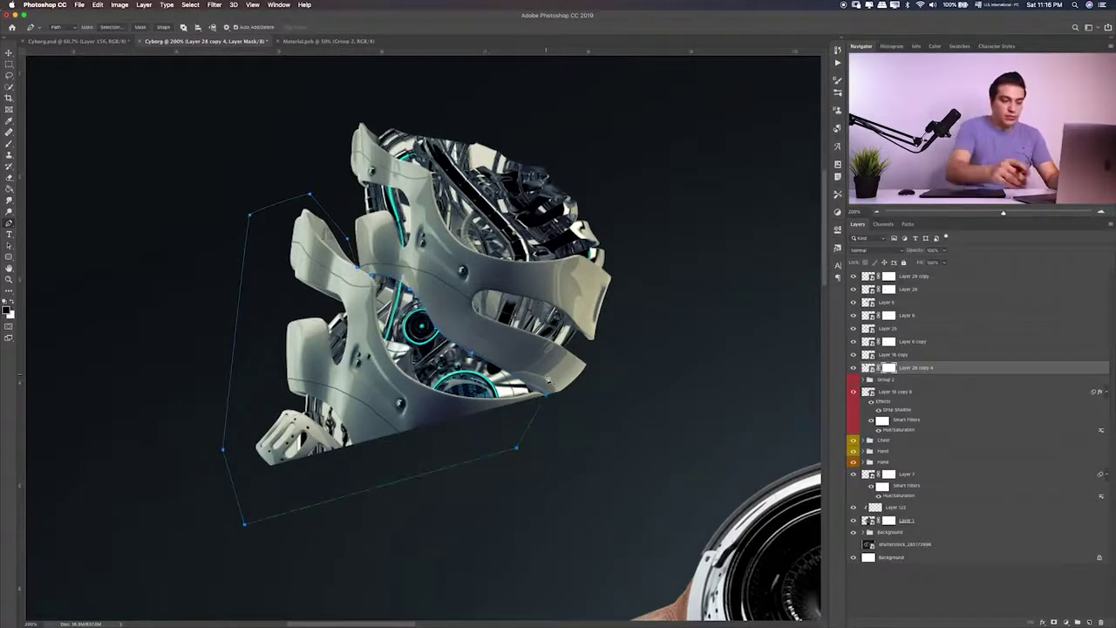
# Mask out the outlined lower part by painting black, then clear the selection
pyautogui.hotkey('ctrl', 'Return')
pyautogui.press('b')
pyautogui.moveTo(523, 410); pyautogui.dragTo(270, 436)
pyautogui.moveTo(288, 375); pyautogui.dragTo(322, 218)
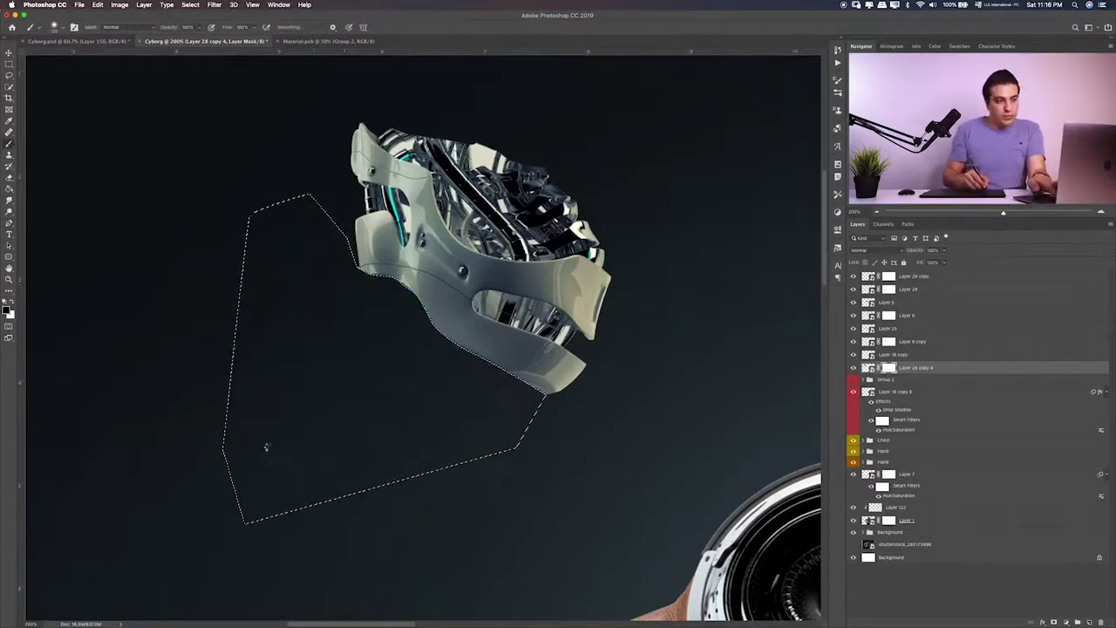
pyautogui.press('m')
pyautogui.click(76, 98)
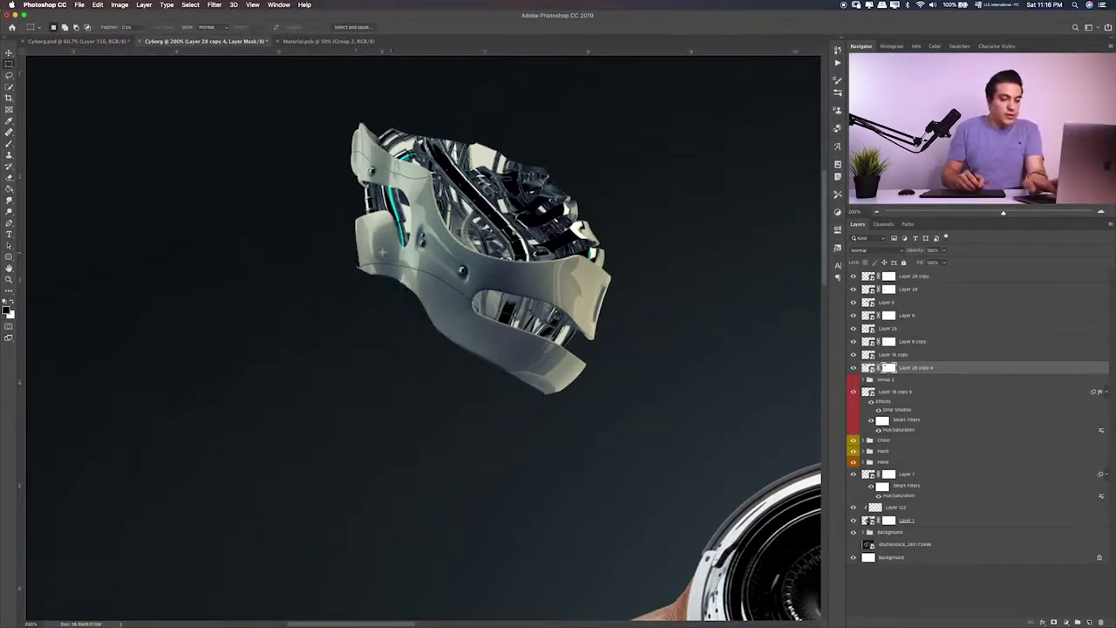
# Outline and paint out the exposed inner mechanism on the mask, then deselect
pyautogui.press('p')
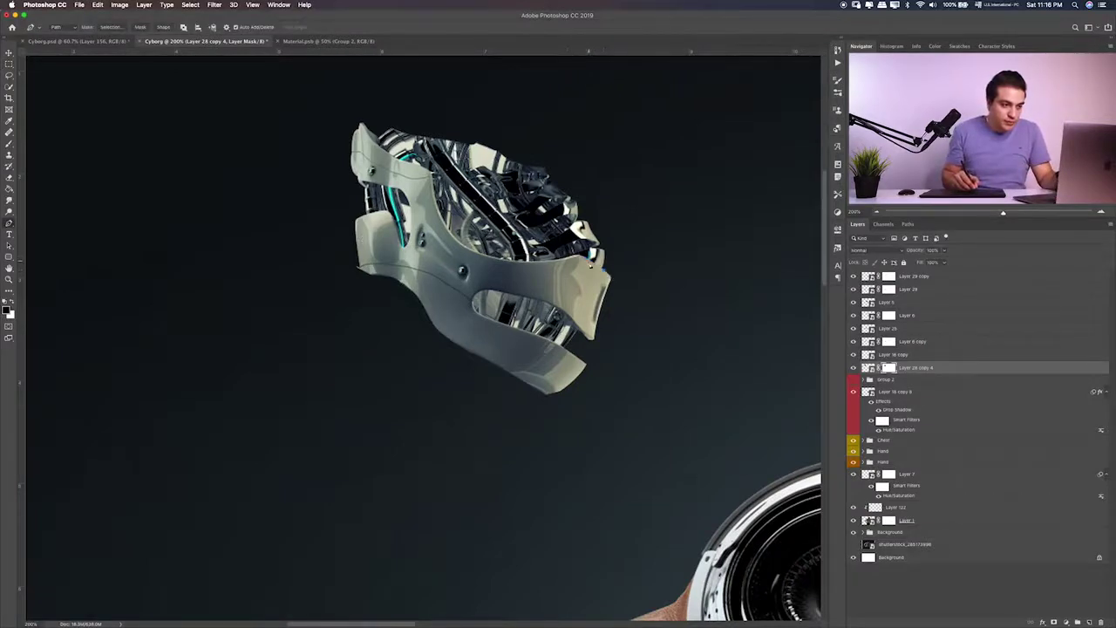
pyautogui.click(485, 257)
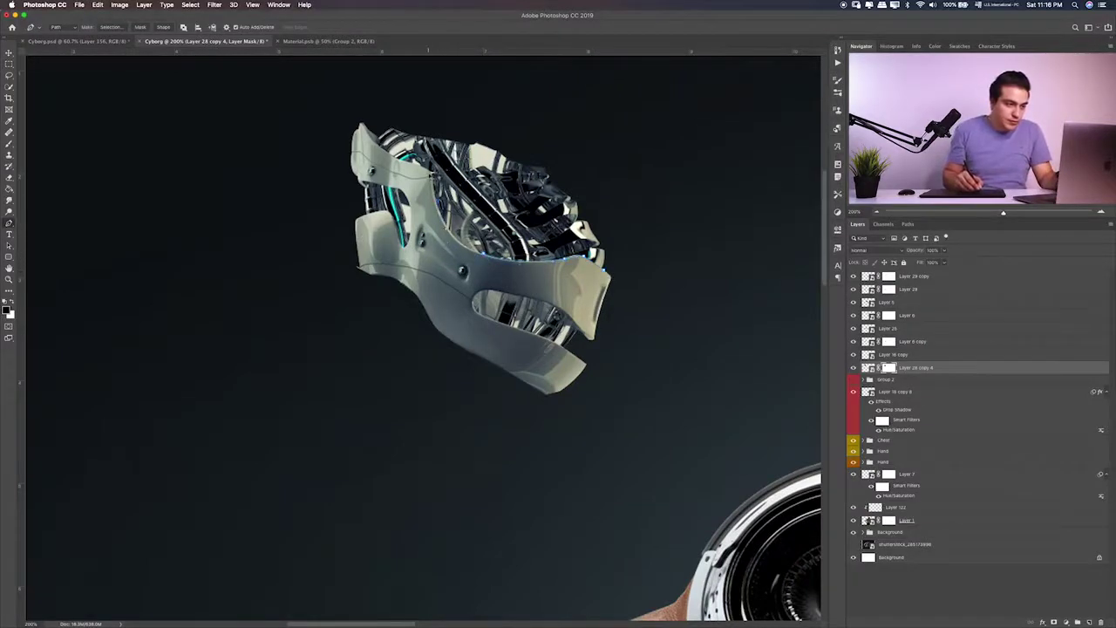
pyautogui.click(650, 140)
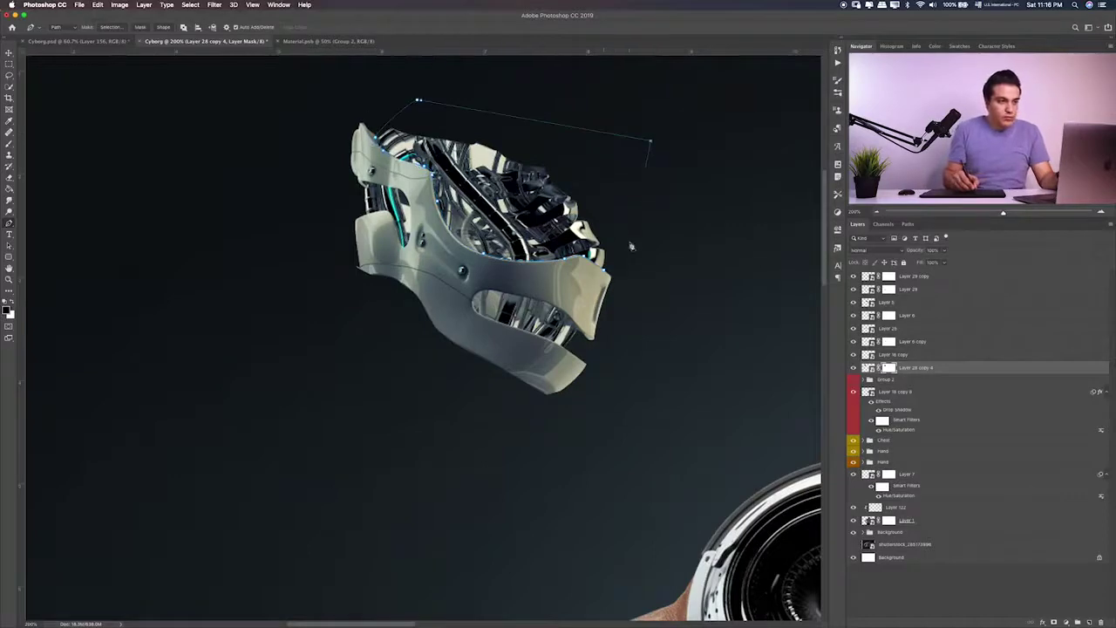
pyautogui.click(630, 241)
pyautogui.hotkey('ctrl', 'Return')
pyautogui.press('b')
pyautogui.moveTo(576, 200)
pyautogui.mouseDown()
pyautogui.moveTo(484, 193)
pyautogui.moveTo(510, 162)
pyautogui.mouseUp()
pyautogui.hotkey('ctrl', 'd')
pyautogui.press('m')
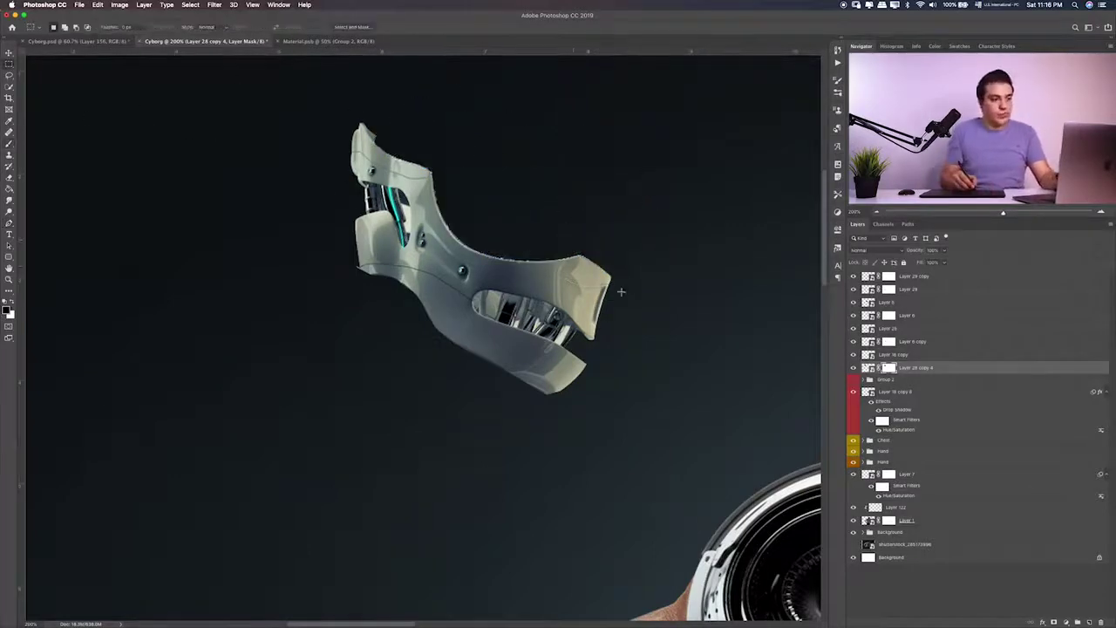
pyautogui.press('b')
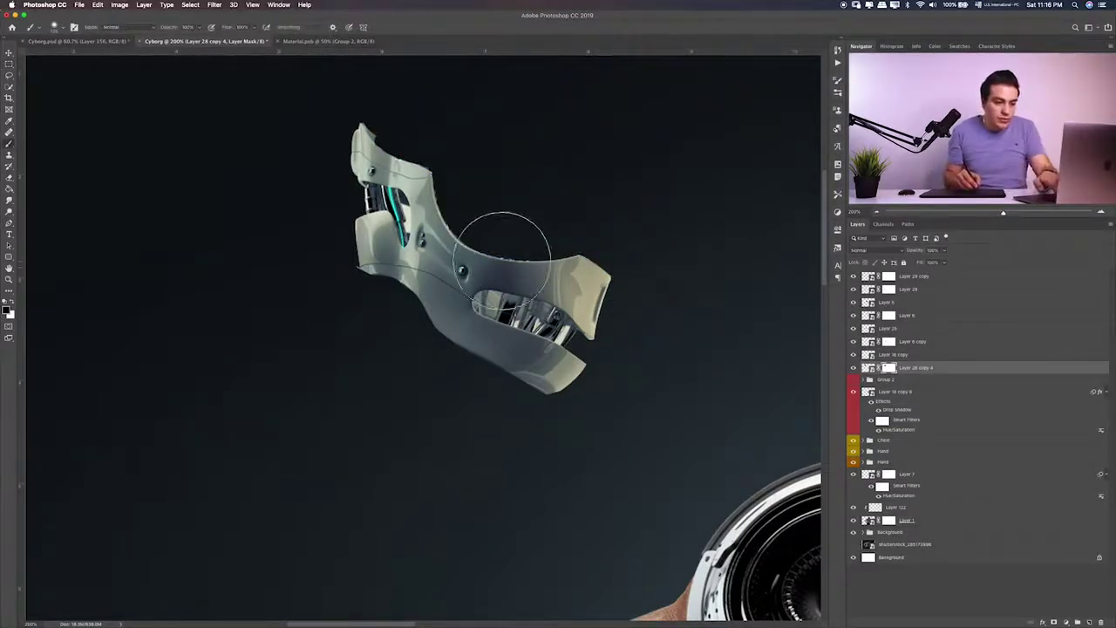
pyautogui.press('[')
pyautogui.press('[')
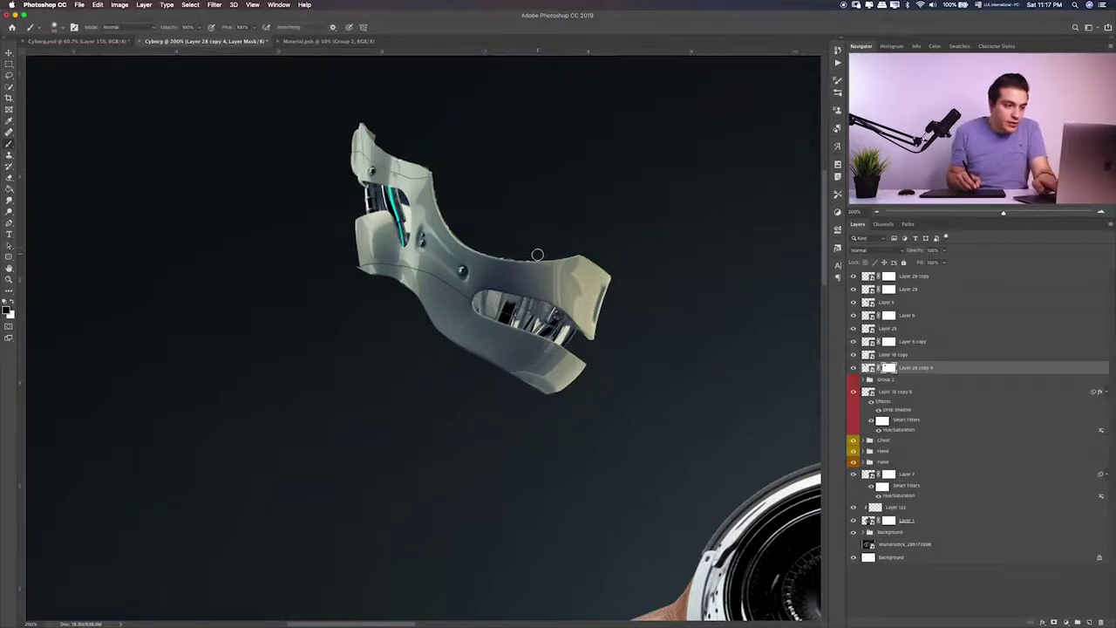
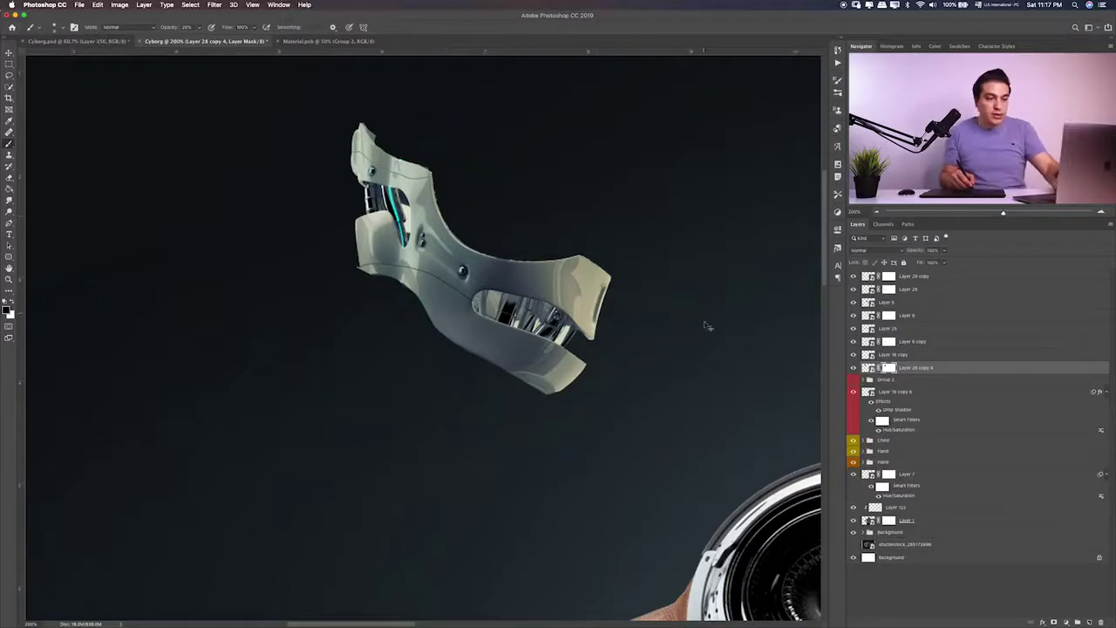
# Move Layer 28 copy 4's mechanical piece onto the upper arm and raise its layer to the top
pyautogui.hotkey('ctrl', '0')
pyautogui.press('v')
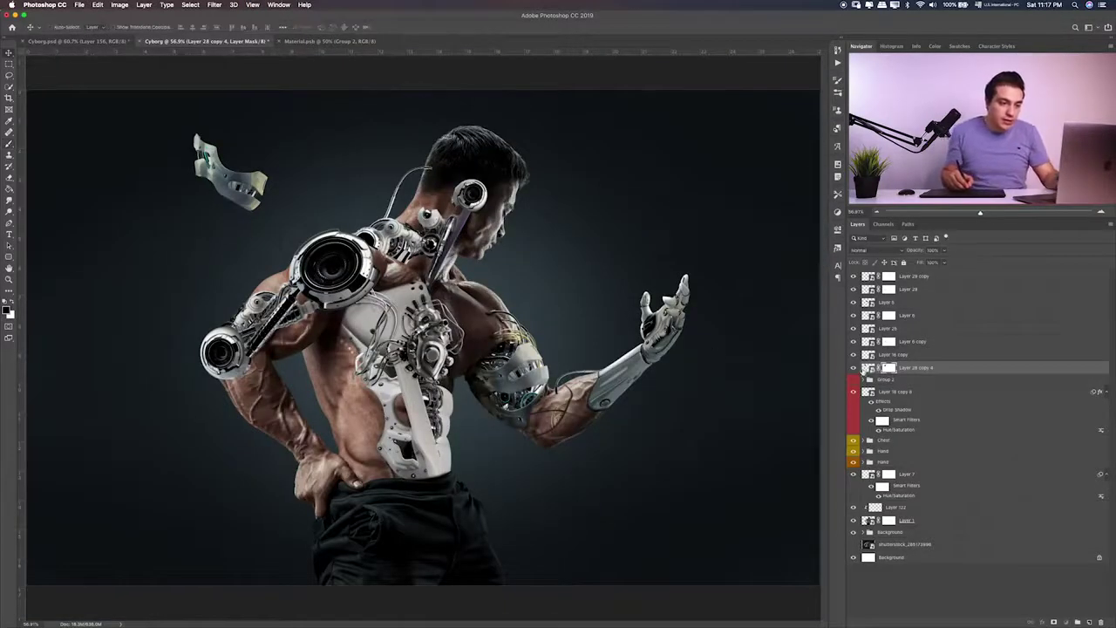
pyautogui.click(868, 368)
pyautogui.moveTo(228, 175); pyautogui.dragTo(262, 301)
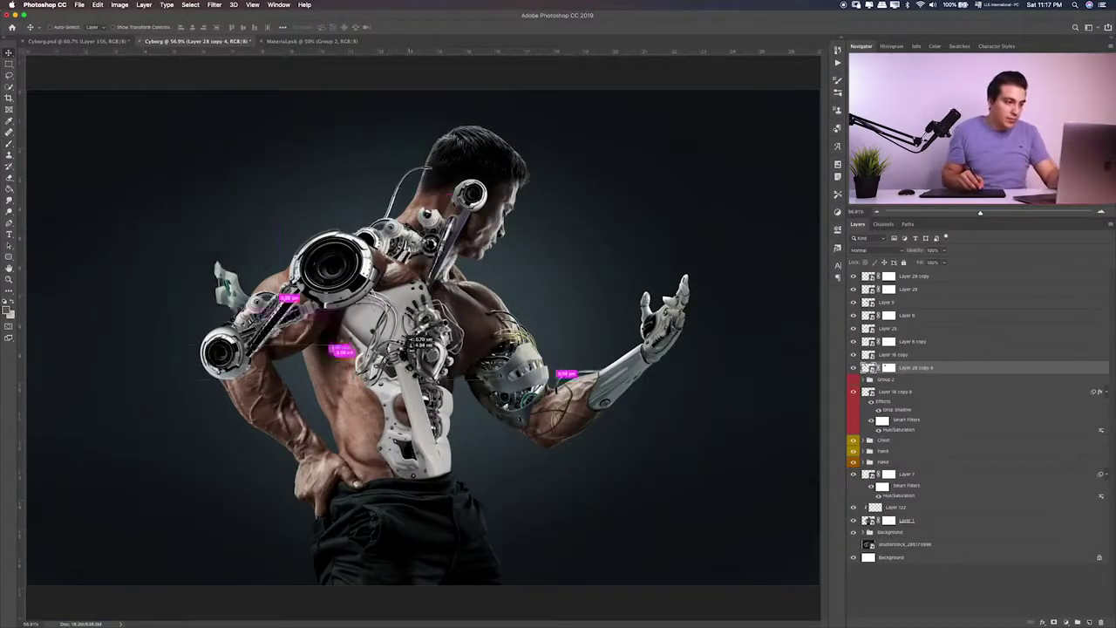
pyautogui.moveTo(923, 373); pyautogui.dragTo(916, 283)
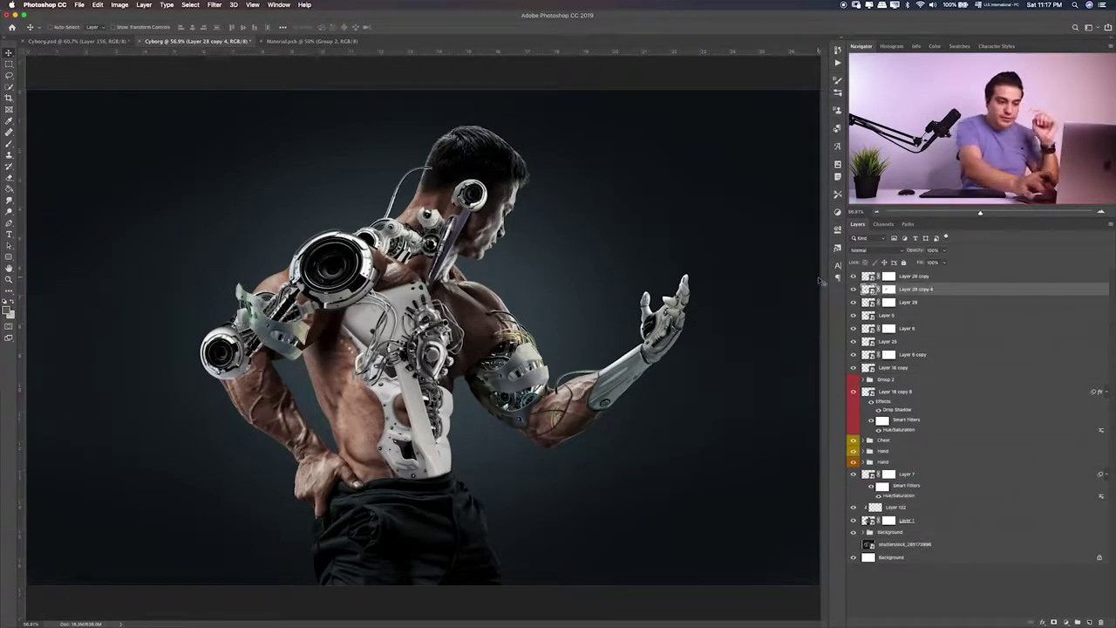
pyautogui.hotkey('ctrl', ']')
# Transform the arm piece over the upper arm and bend its lower part around the arm
pyautogui.hotkey('ctrl', 't')
pyautogui.moveTo(292, 305); pyautogui.dragTo(330, 293)
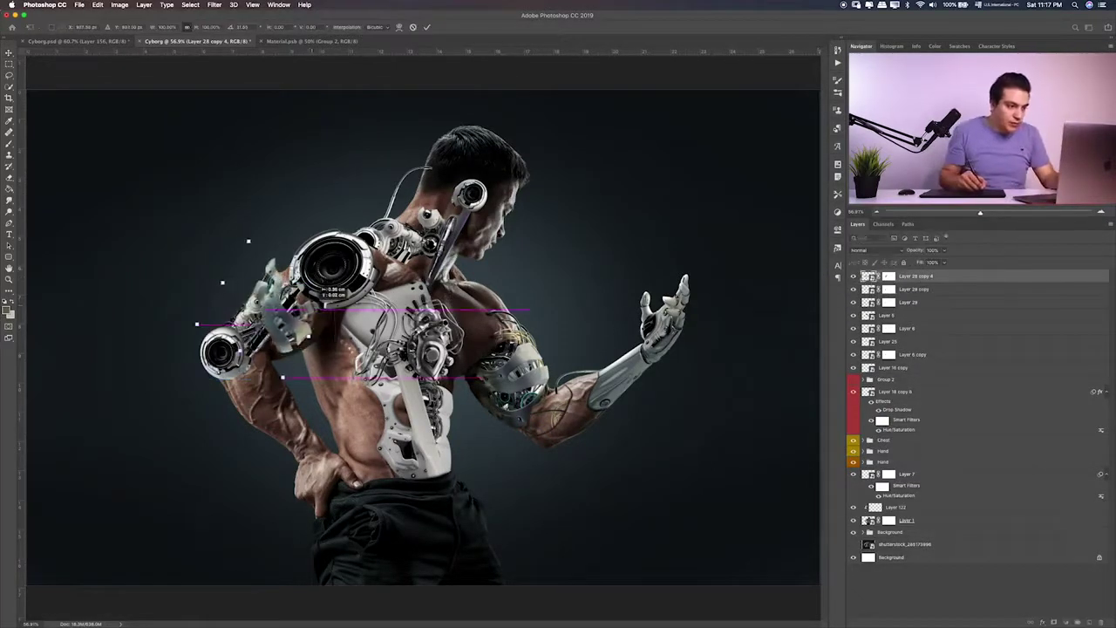
pyautogui.scroll(5, 276, 325)
pyautogui.press('Return')
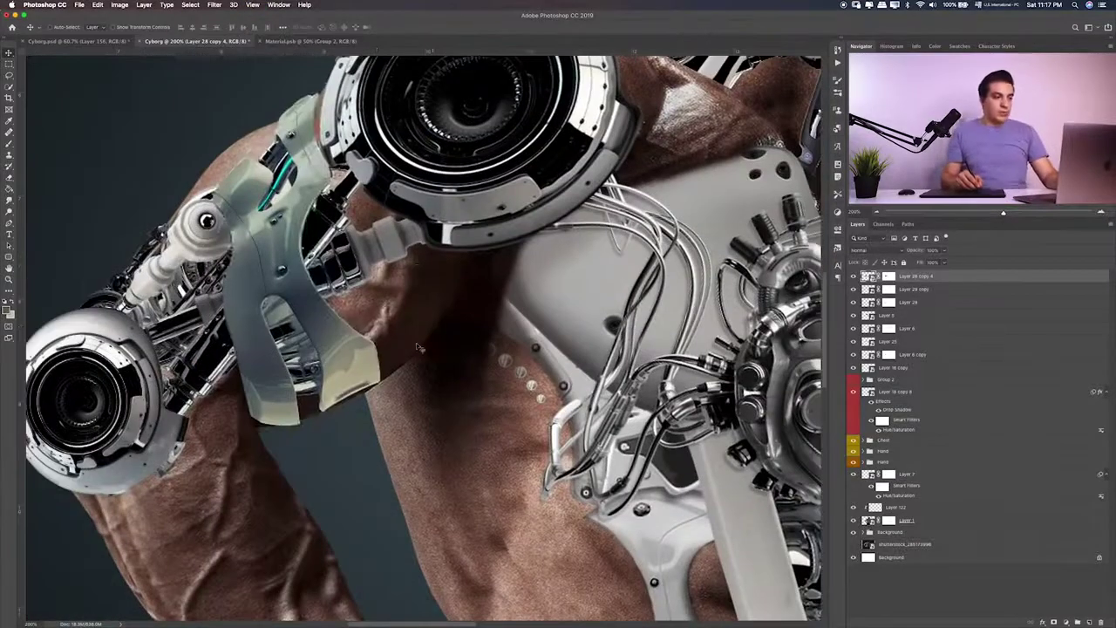
pyautogui.moveTo(346, 397); pyautogui.dragTo(410, 391)
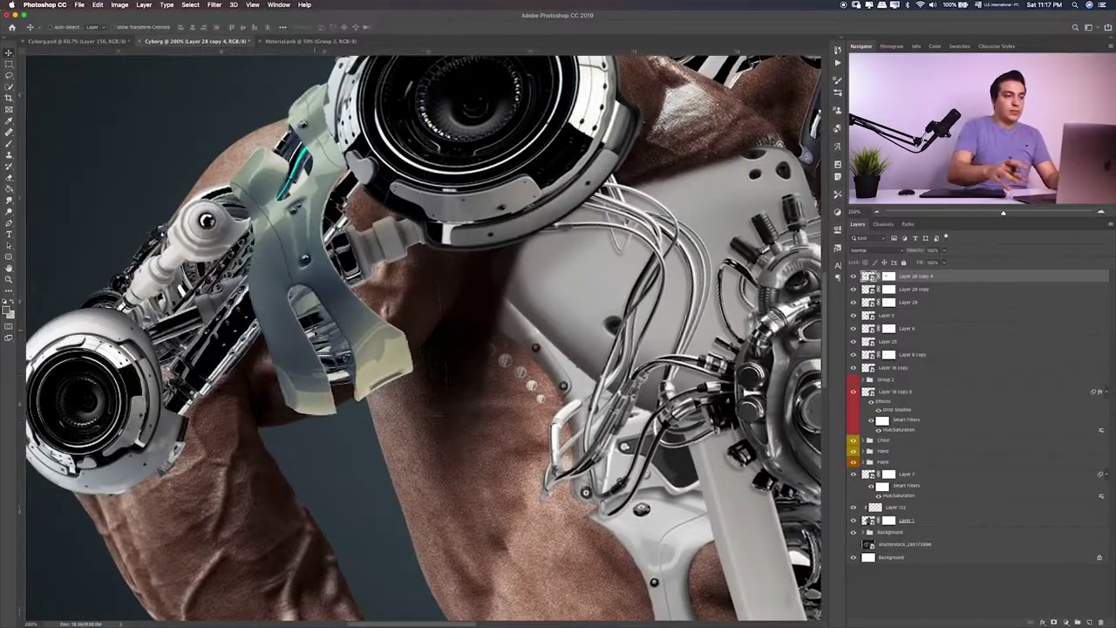
# Make the arm piece grey with Saturation -100 and Lightness +12, then move its layer below Layer 5
pyautogui.hotkey('ctrl', 'u')
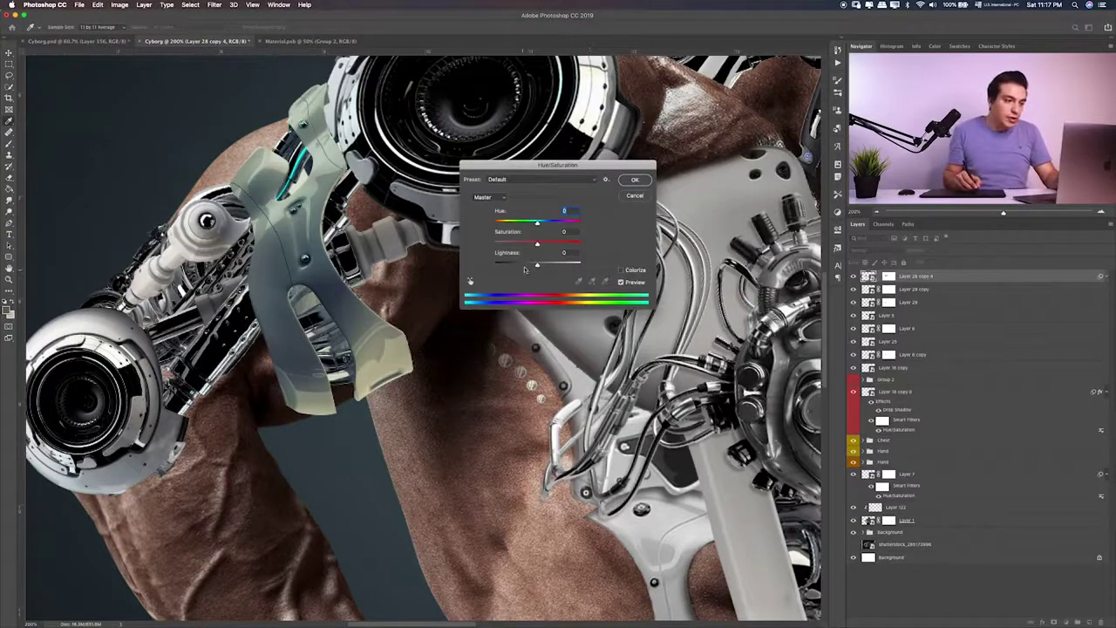
pyautogui.moveTo(538, 242); pyautogui.dragTo(503, 244)
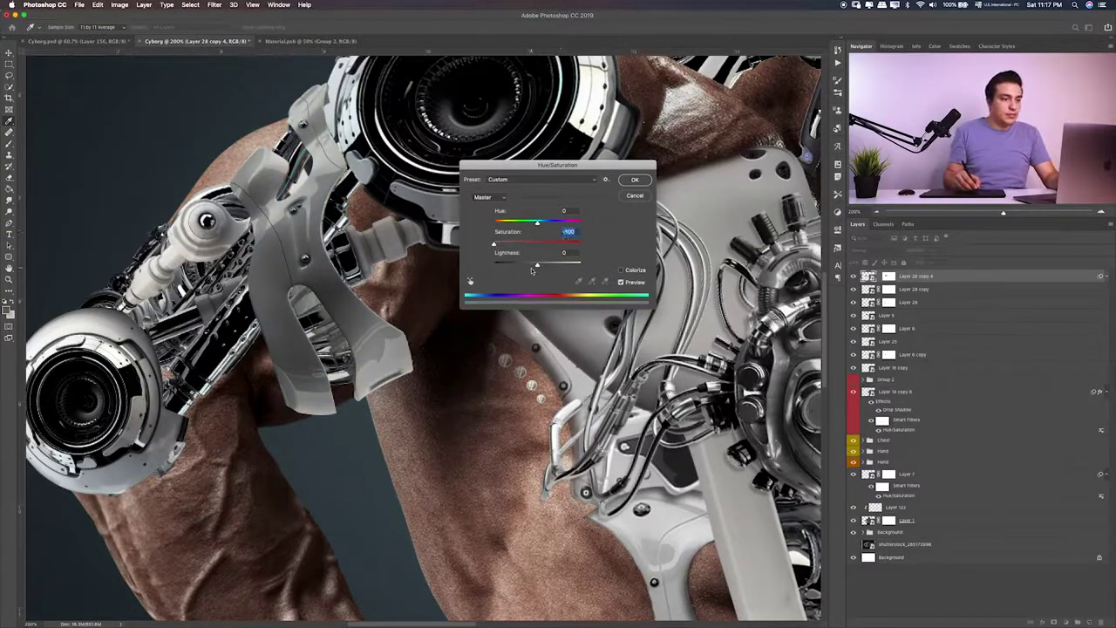
pyautogui.moveTo(543, 266); pyautogui.dragTo(545, 270)
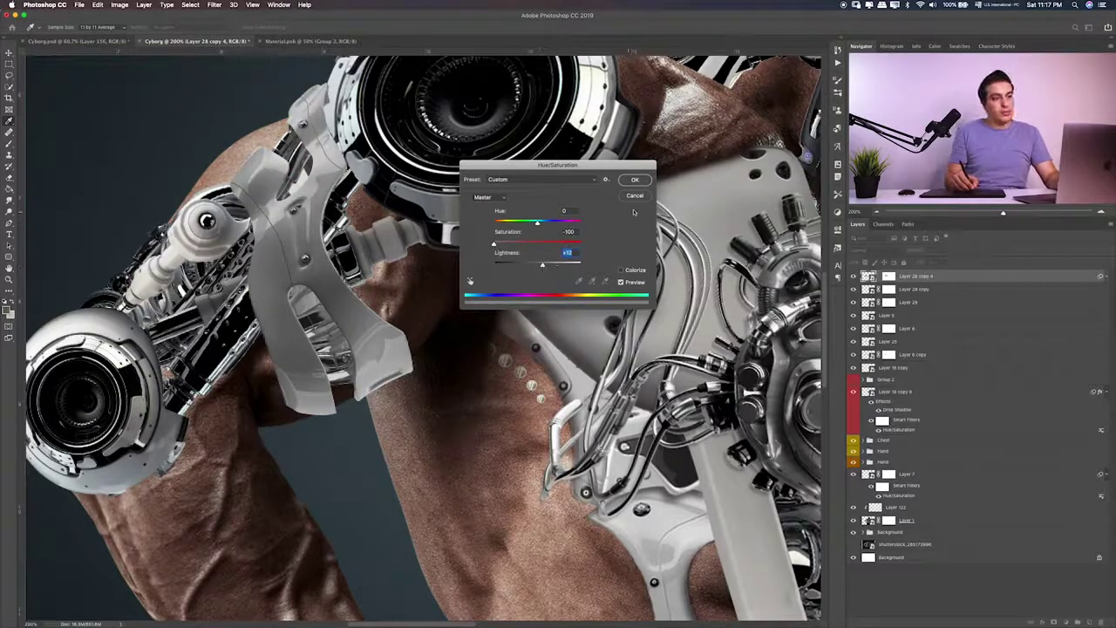
pyautogui.click(635, 181)
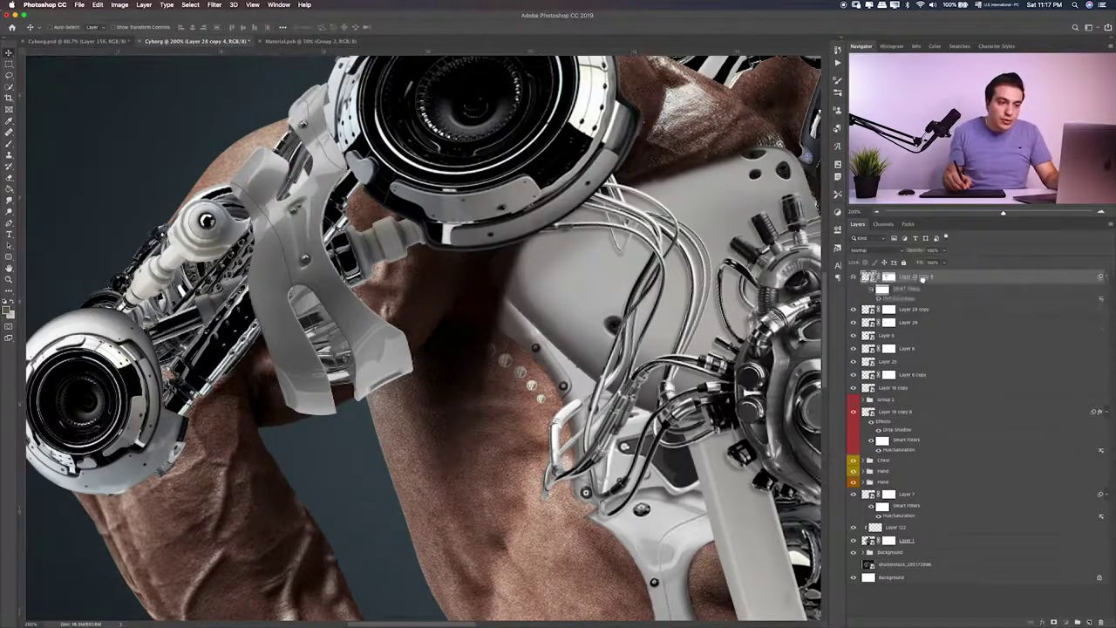
pyautogui.moveTo(911, 275); pyautogui.dragTo(911, 297)
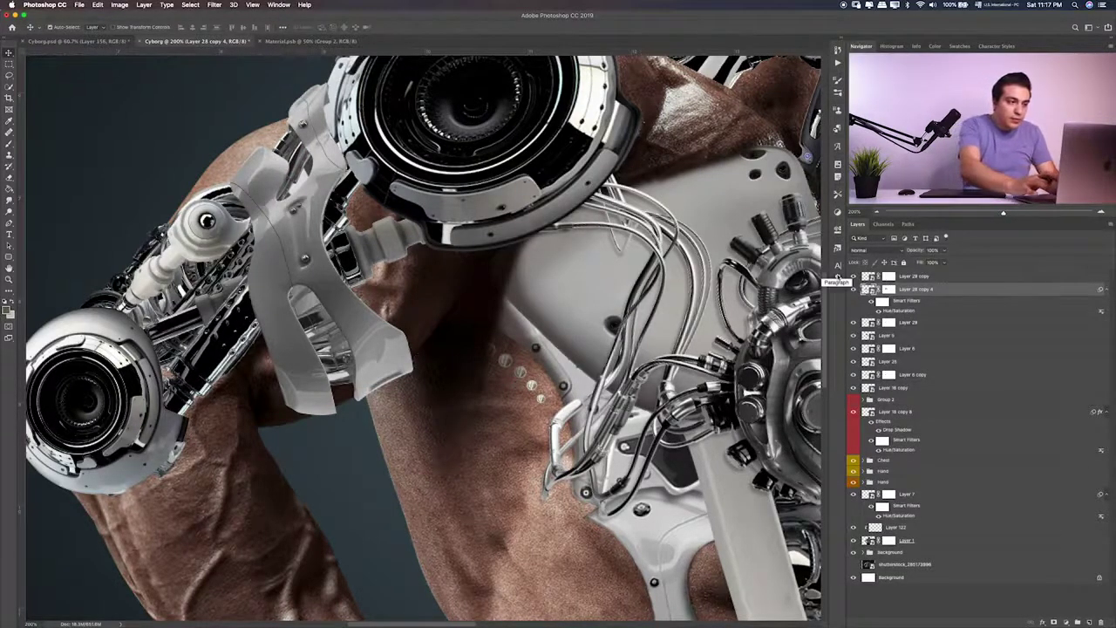
pyautogui.hotkey('ctrl', '[')
pyautogui.hotkey('ctrl', '[')
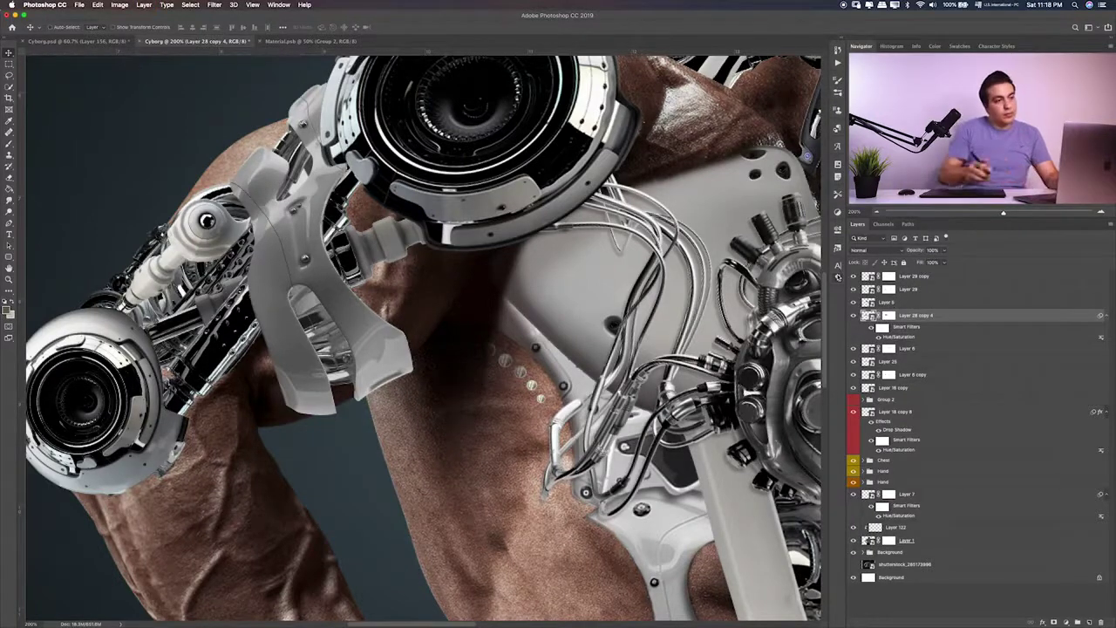
# Apply a Liquify Forward Warp pushing the arm piece's lower edge down around the arm
pyautogui.click(213, 5)
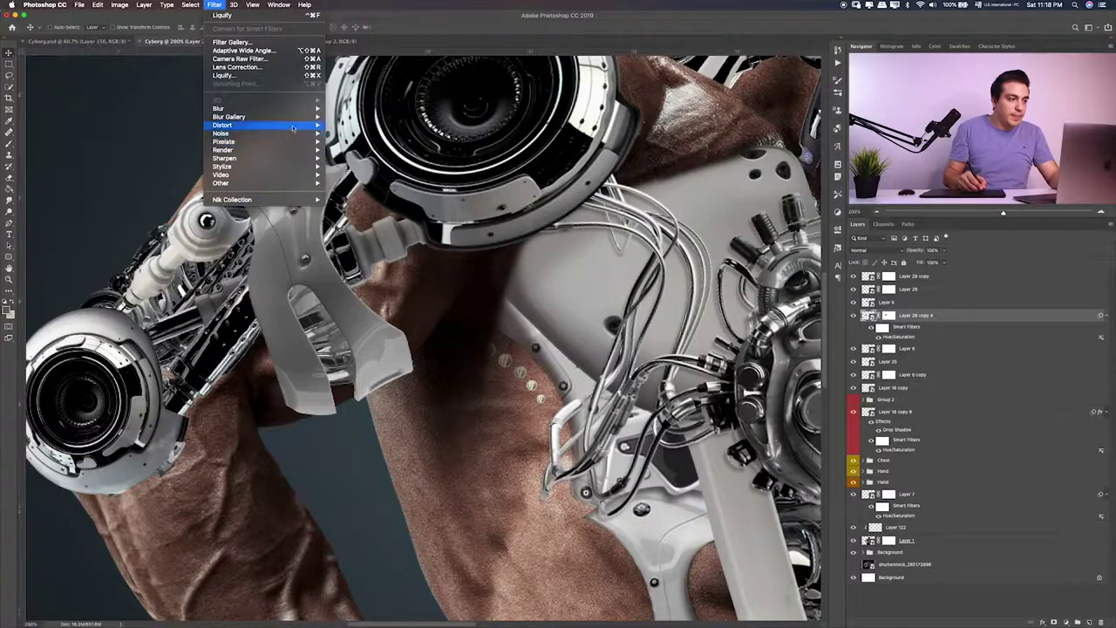
pyautogui.click(293, 76)
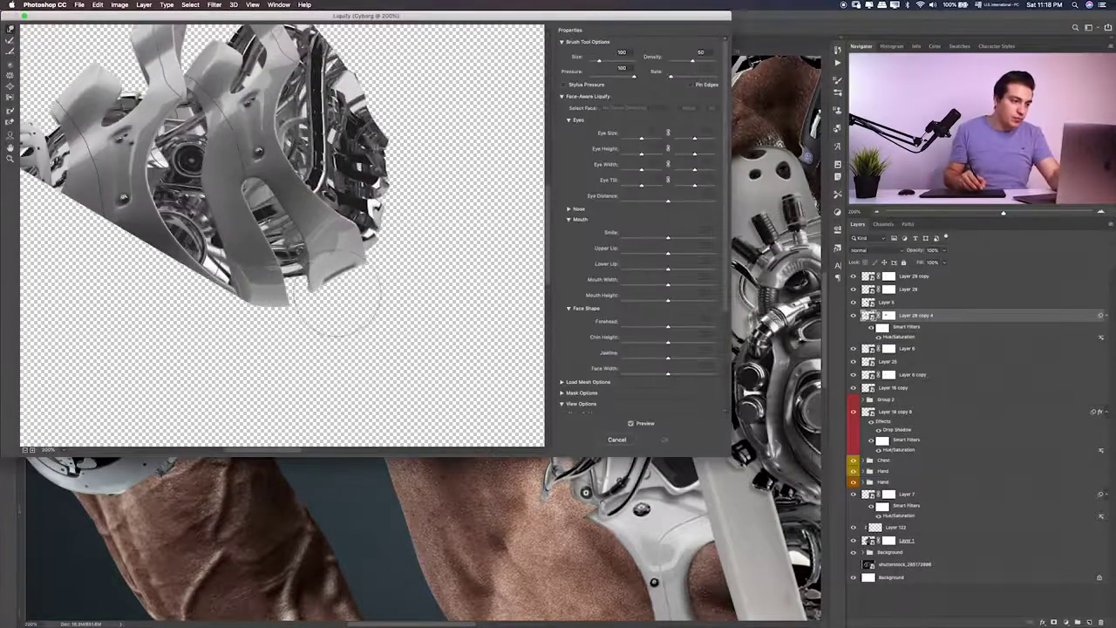
pyautogui.moveTo(336, 292)
pyautogui.mouseDown()
pyautogui.moveTo(232, 324)
pyautogui.moveTo(294, 337)
pyautogui.moveTo(254, 337)
pyautogui.mouseUp()
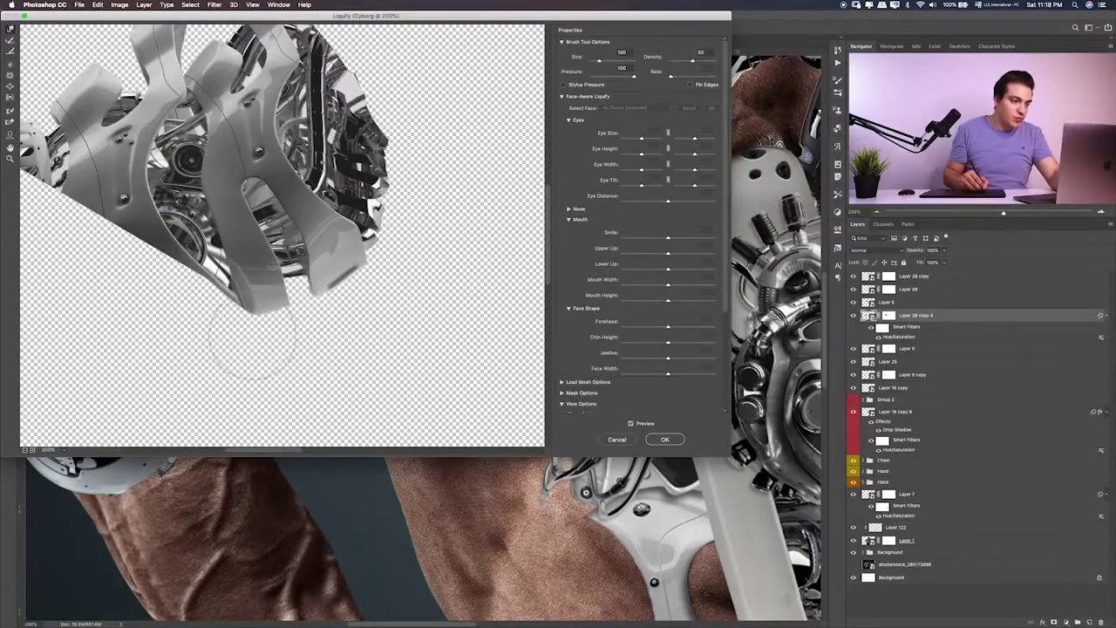
pyautogui.press('Return')
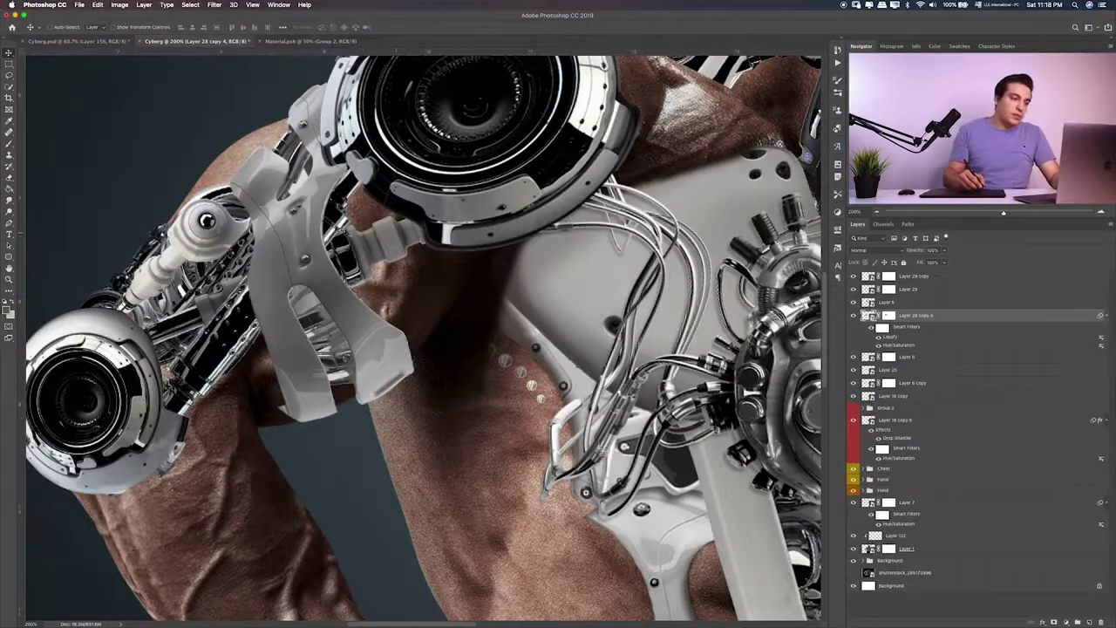
# Reopen the Liquify smart filter to review the warp and close it, keeping the change
pyautogui.click(214, 5)
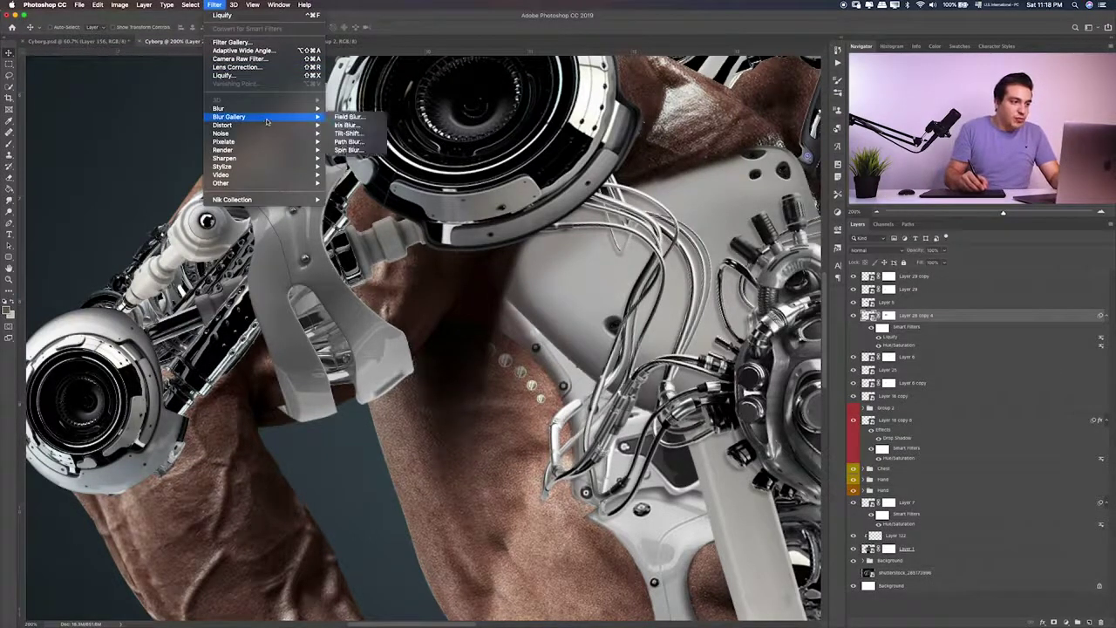
pyautogui.click(895, 339)
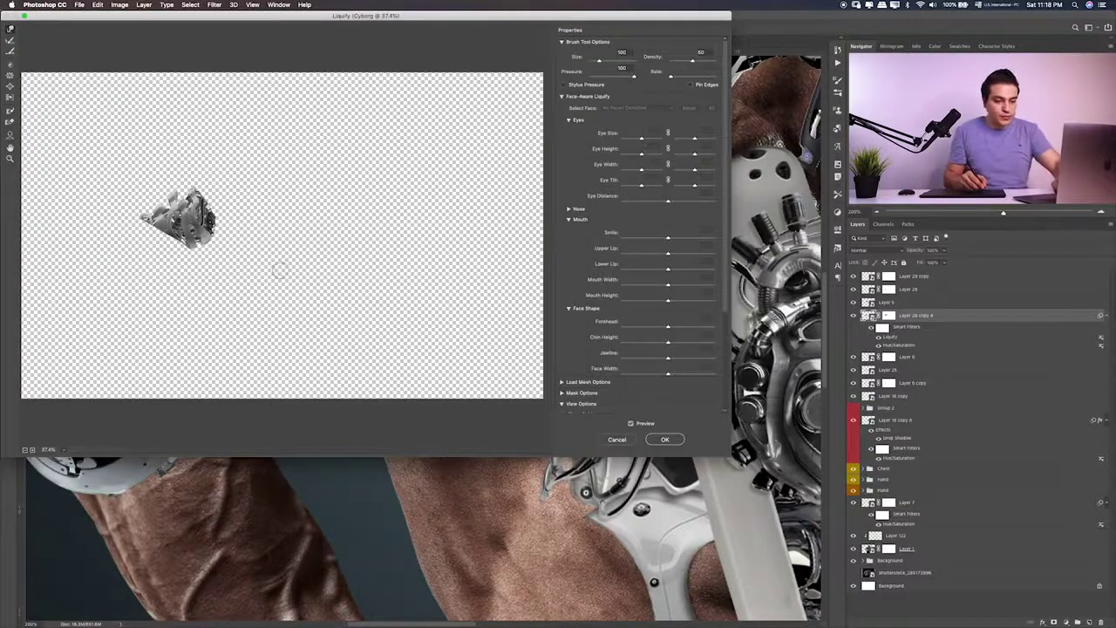
pyautogui.click(680, 439)
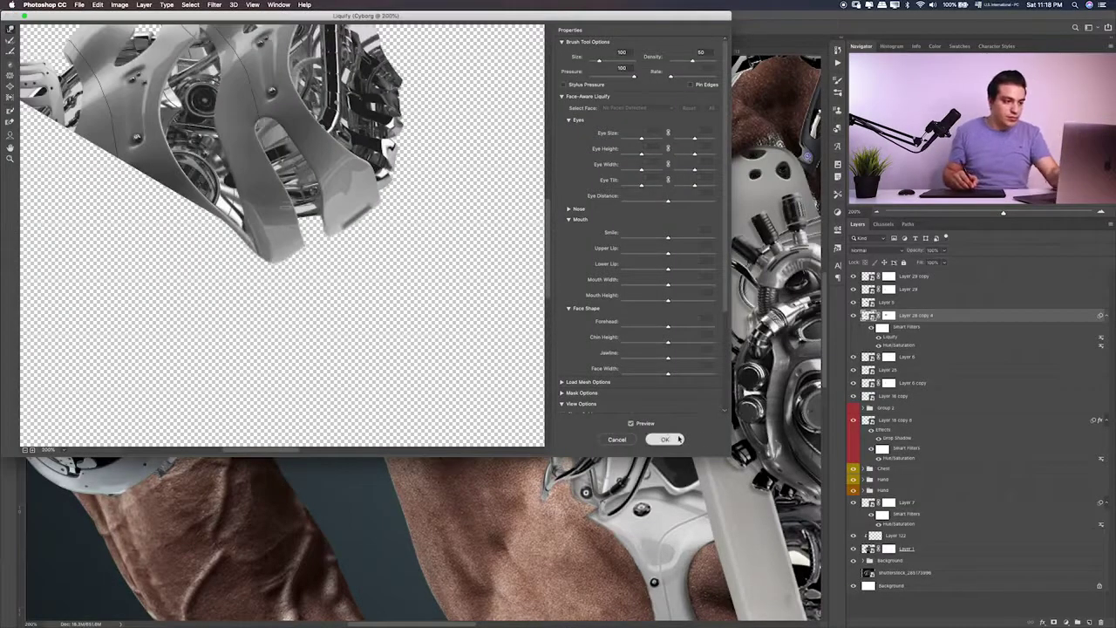
pyautogui.doubleClick(891, 337)
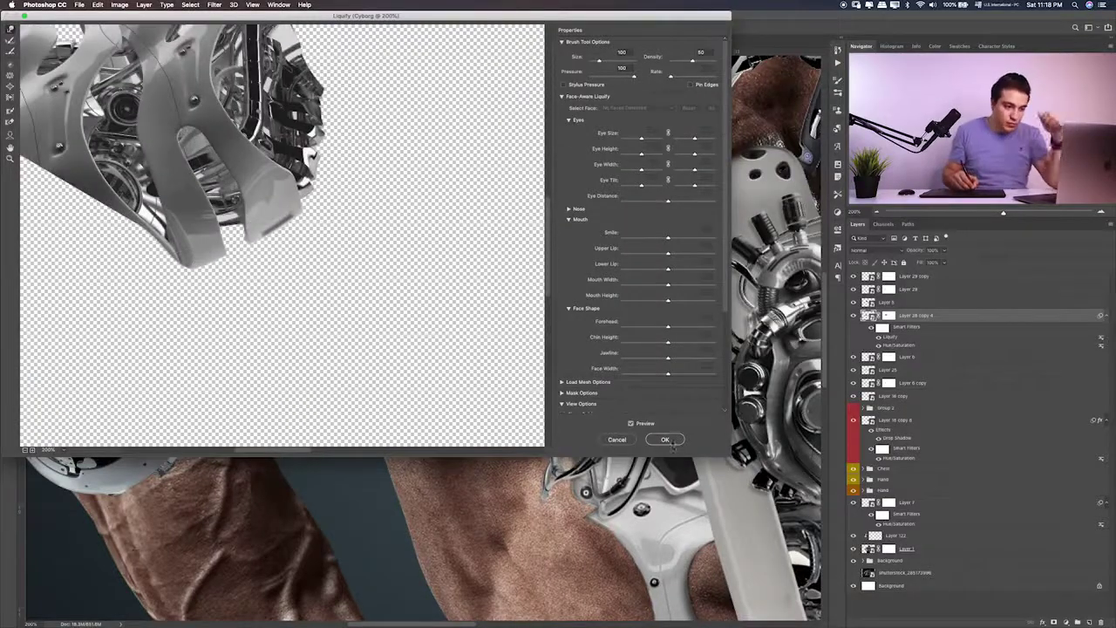
pyautogui.press('Escape')
pyautogui.press('b')
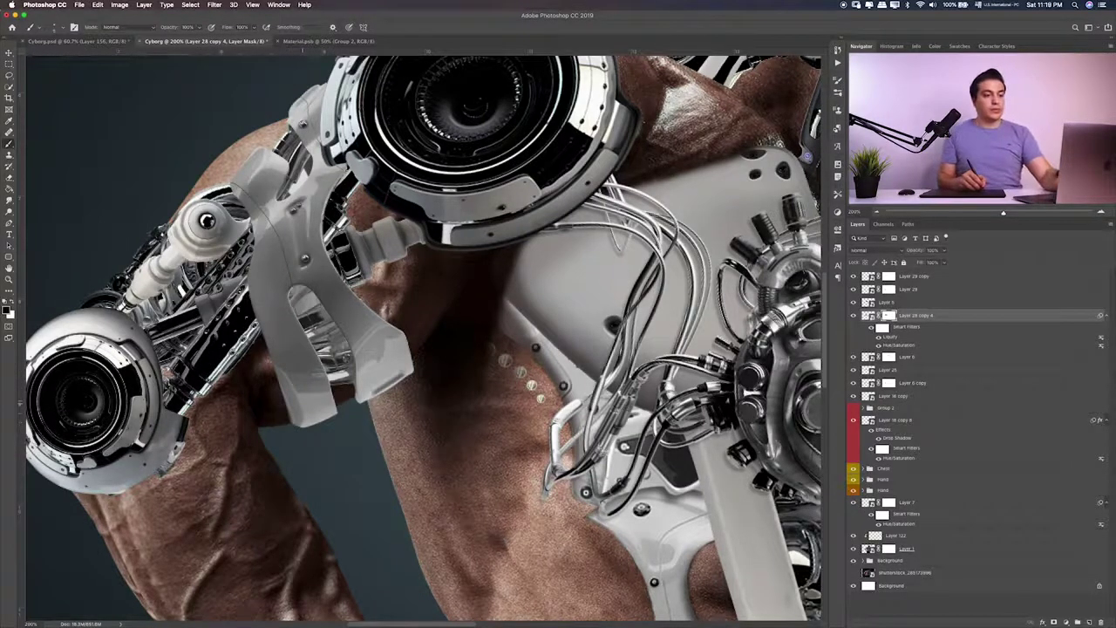
# Fit the image on screen and toggle Layer 28 copy 4, Layer 5 and shoulder layers to compare
pyautogui.press('super+0')
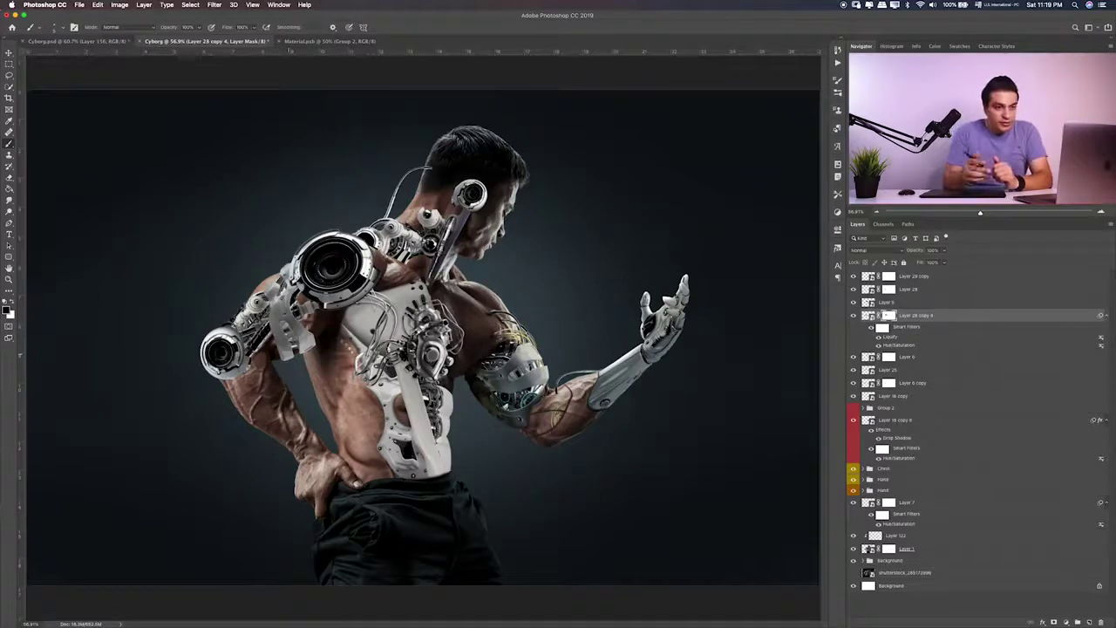
pyautogui.click(866, 302)
pyautogui.click(853, 301)
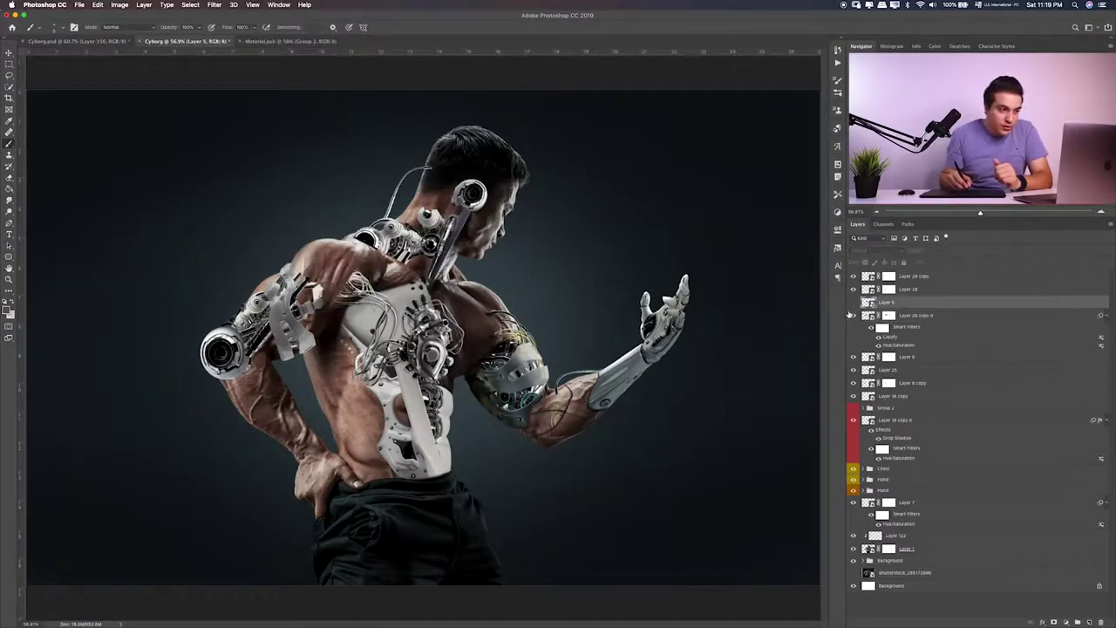
pyautogui.click(854, 315)
pyautogui.click(854, 315)
pyautogui.click(854, 302)
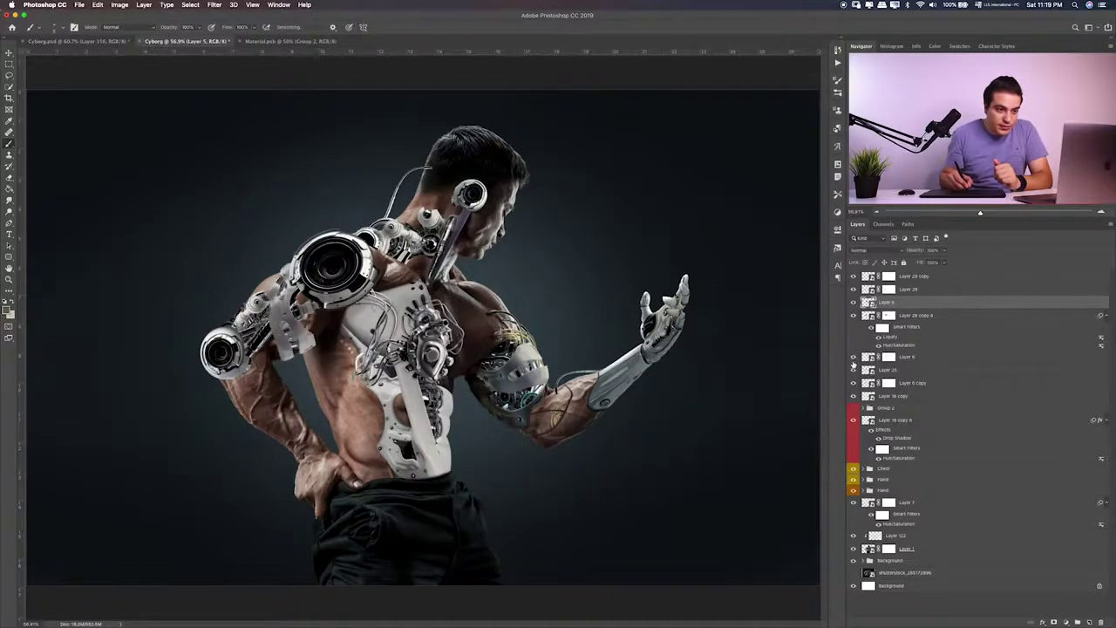
pyautogui.click(854, 363)
pyautogui.click(854, 364)
# Check Layer 6 copy, Layer 16 copy and Layer 25 visibility, then select the Layer 25 shoulder plate
pyautogui.click(854, 383)
pyautogui.click(854, 384)
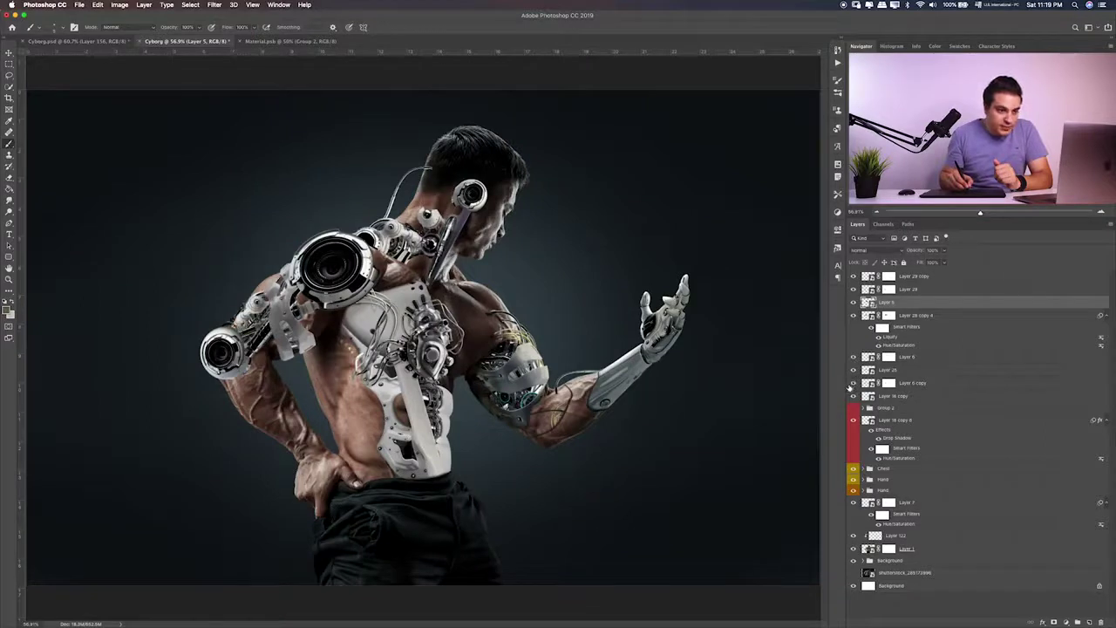
pyautogui.click(854, 396)
pyautogui.click(854, 396)
pyautogui.click(854, 384)
pyautogui.click(854, 383)
pyautogui.click(854, 370)
pyautogui.click(854, 371)
pyautogui.click(911, 373)
# Duplicate Layer 25 and shift the copied shoulder plate along the arm
pyautogui.hotkey('ctrl', 'j')
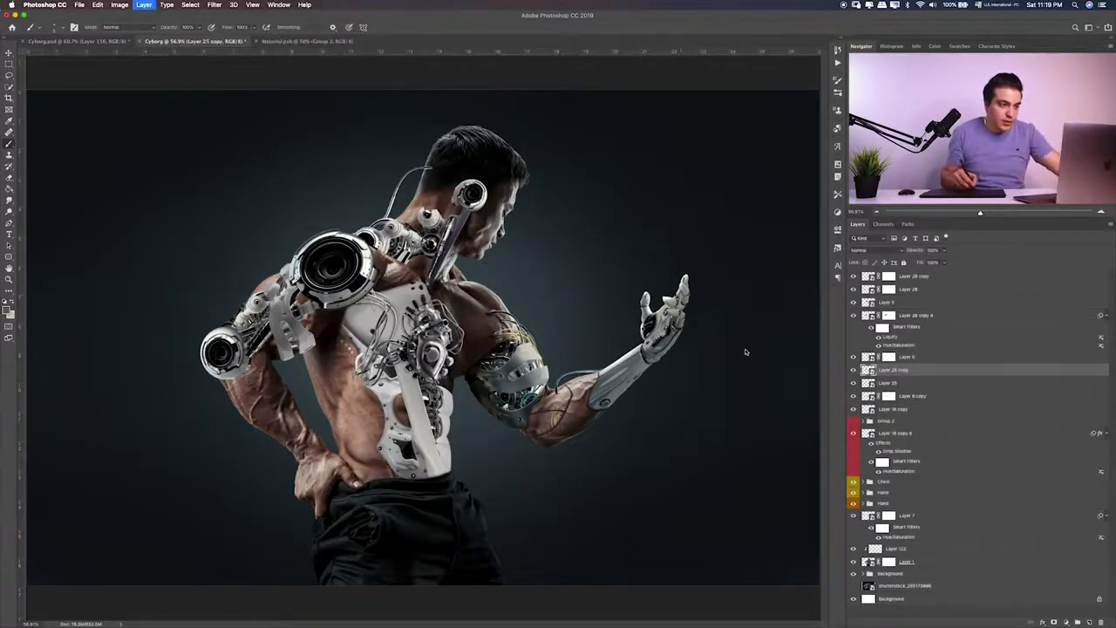
pyautogui.hotkey('ctrl', 't')
pyautogui.moveTo(323, 270); pyautogui.dragTo(349, 301)
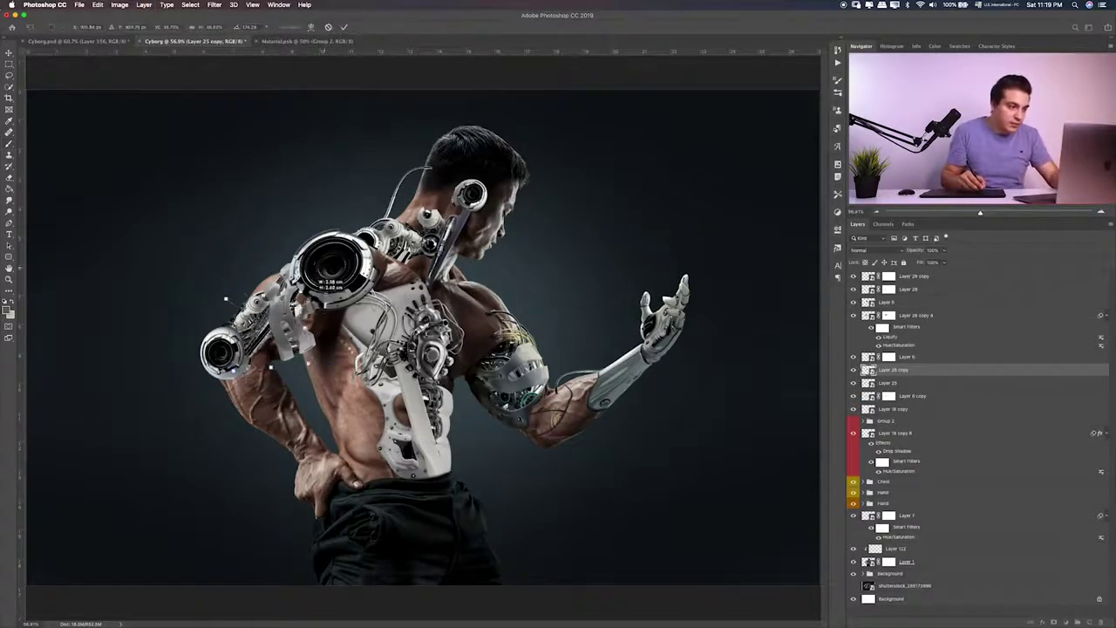
pyautogui.scroll(3, 349, 301)
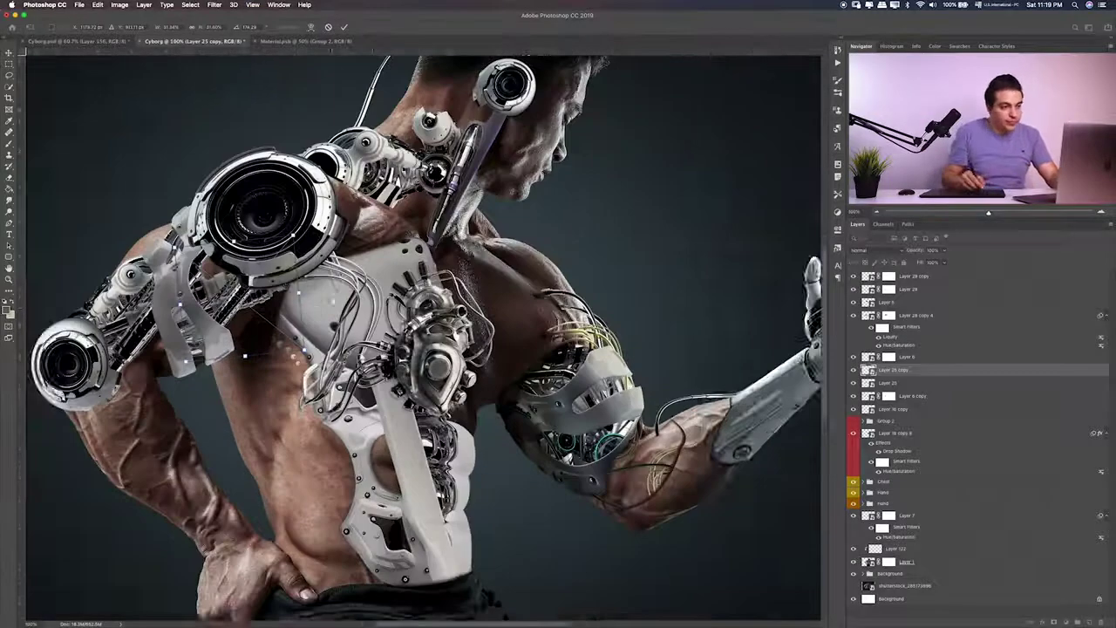
pyautogui.press('Return')
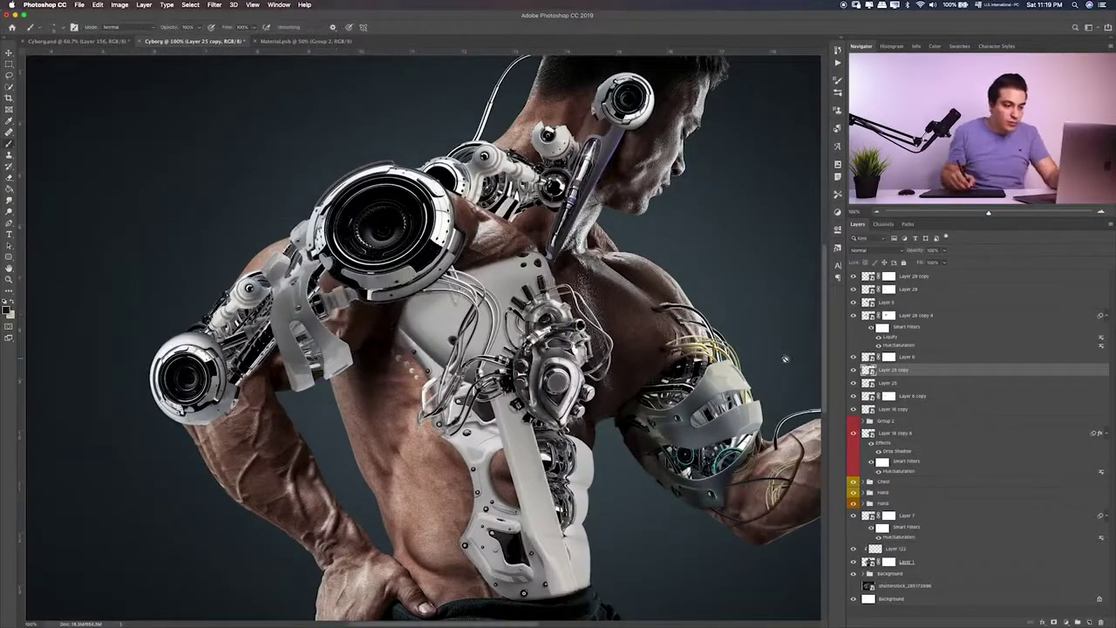
# Duplicate the plate, flip it horizontally, place it on the back and add a layer mask
pyautogui.hotkey('ctrl', 'j')
pyautogui.hotkey('ctrl', 't')
pyautogui.rightClick(357, 304)
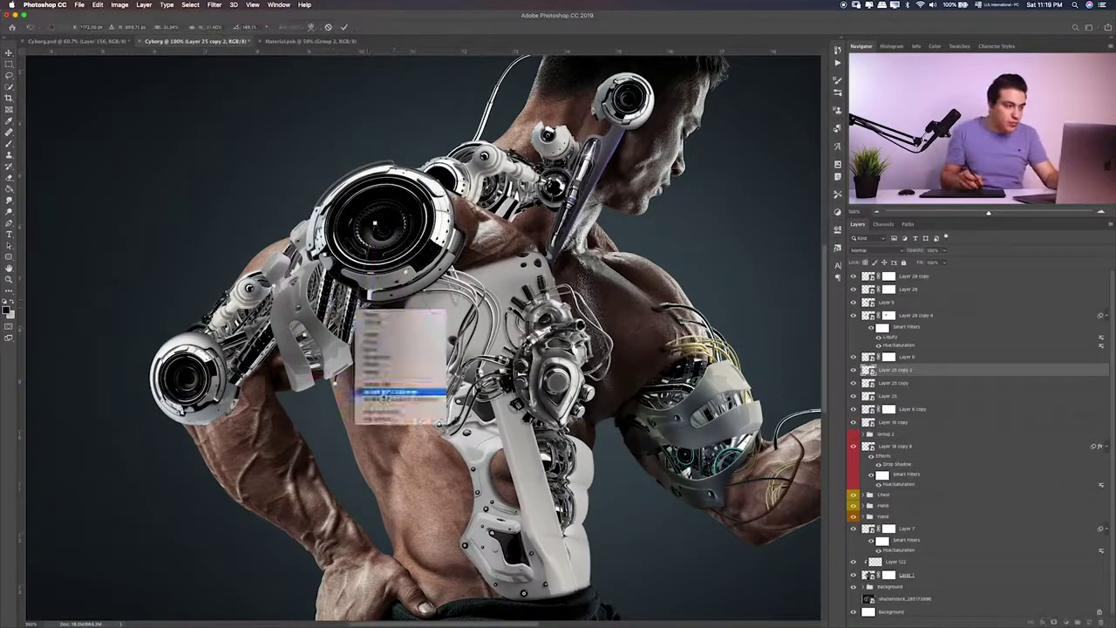
pyautogui.click(397, 384)
pyautogui.moveTo(349, 332); pyautogui.dragTo(371, 365)
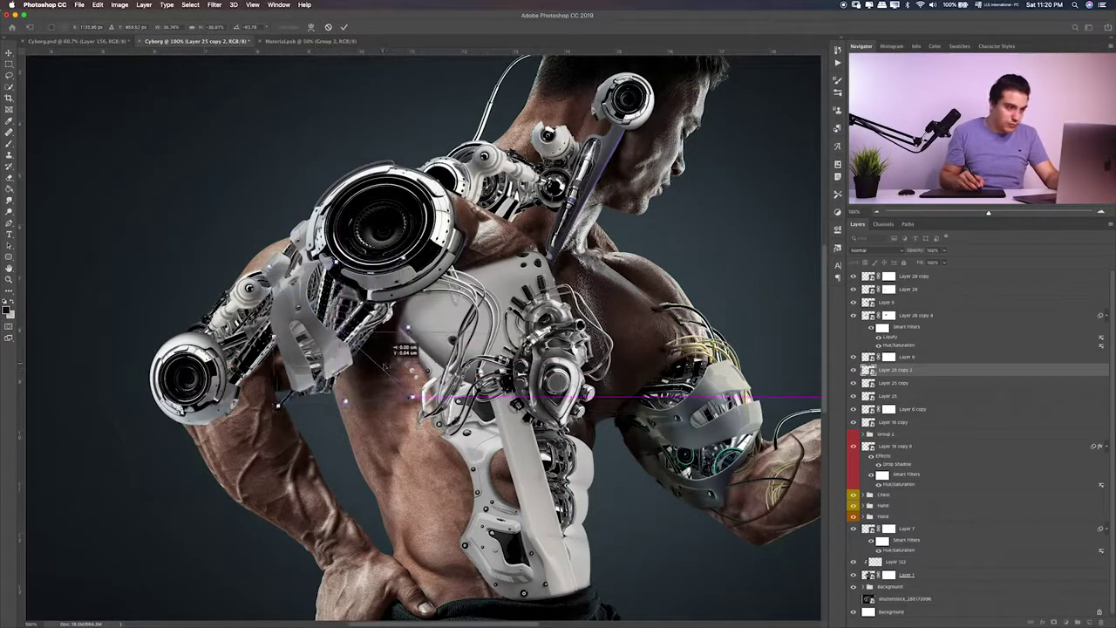
pyautogui.moveTo(371, 365); pyautogui.dragTo(380, 353)
pyautogui.press('Return')
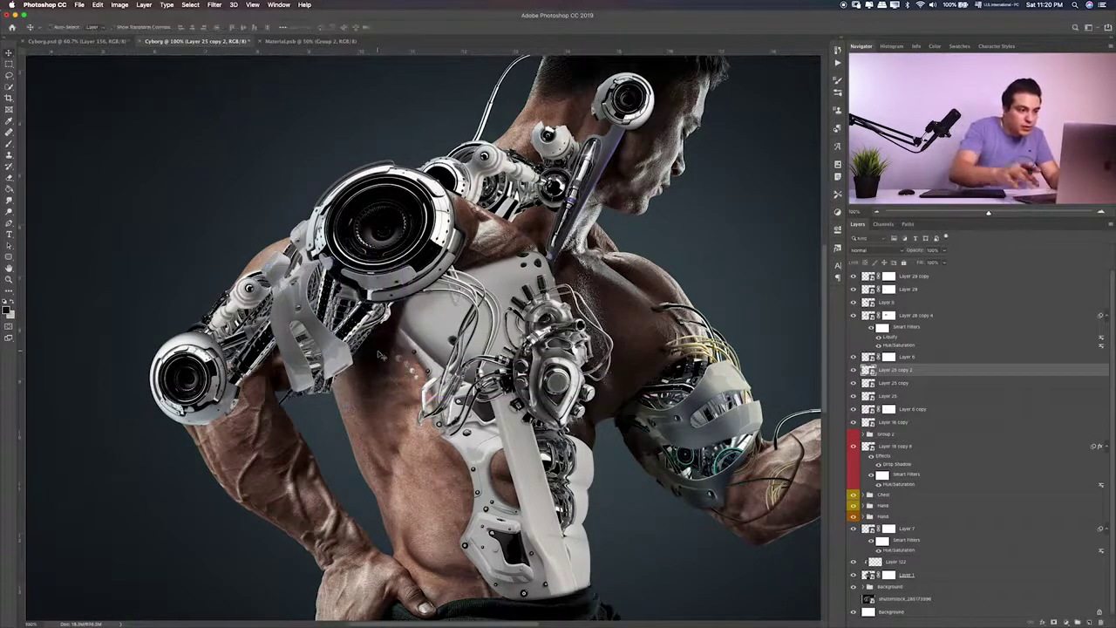
pyautogui.click(1054, 621)
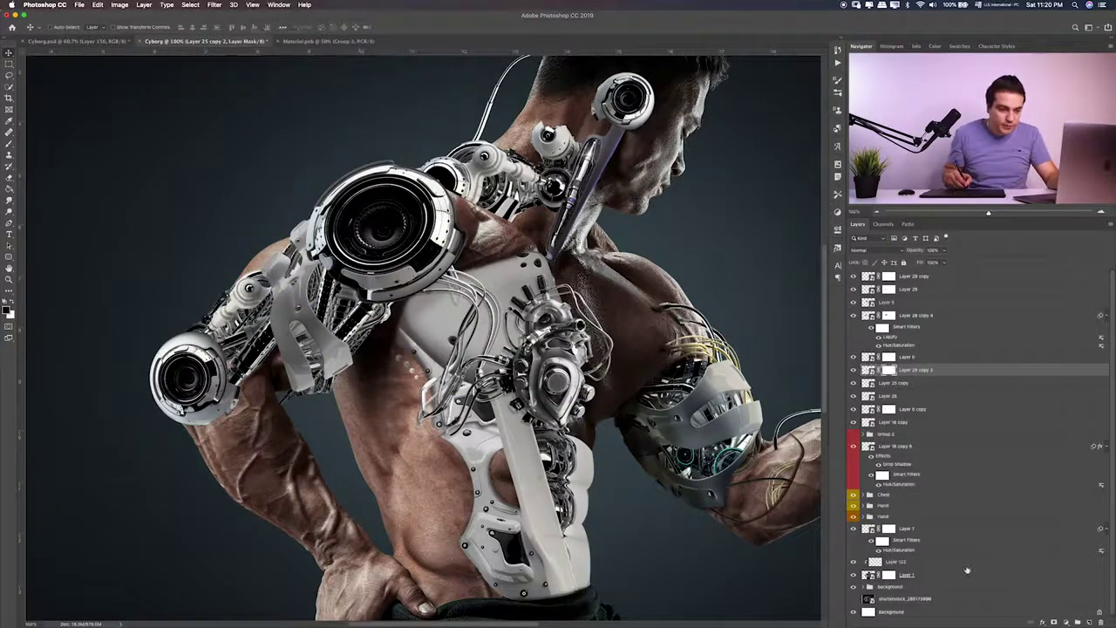
pyautogui.press('b')
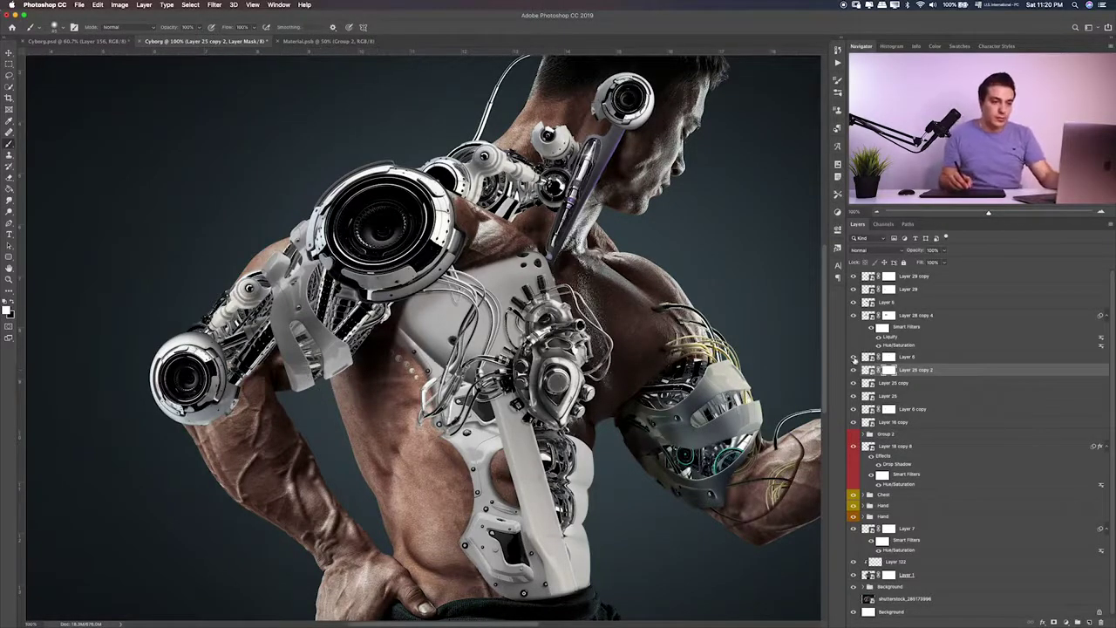
# Toggle Layer 6, Layer 28 copy 4 and upper layers on and off to locate the head socket layer
pyautogui.click(854, 357)
pyautogui.click(854, 356)
pyautogui.click(899, 357)
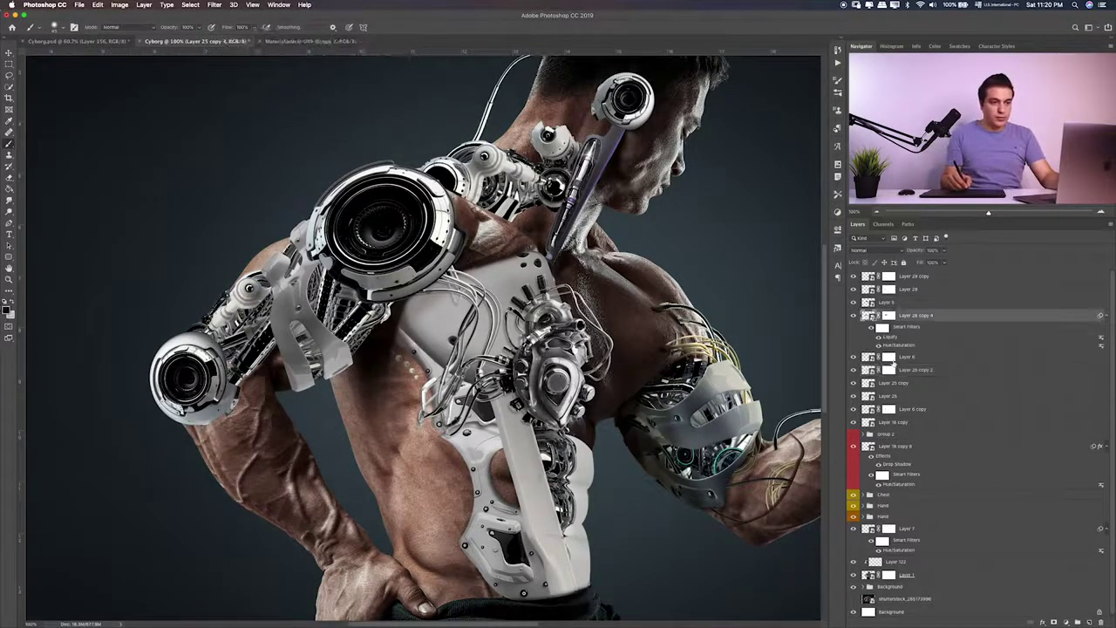
pyautogui.click(854, 356)
pyautogui.click(854, 357)
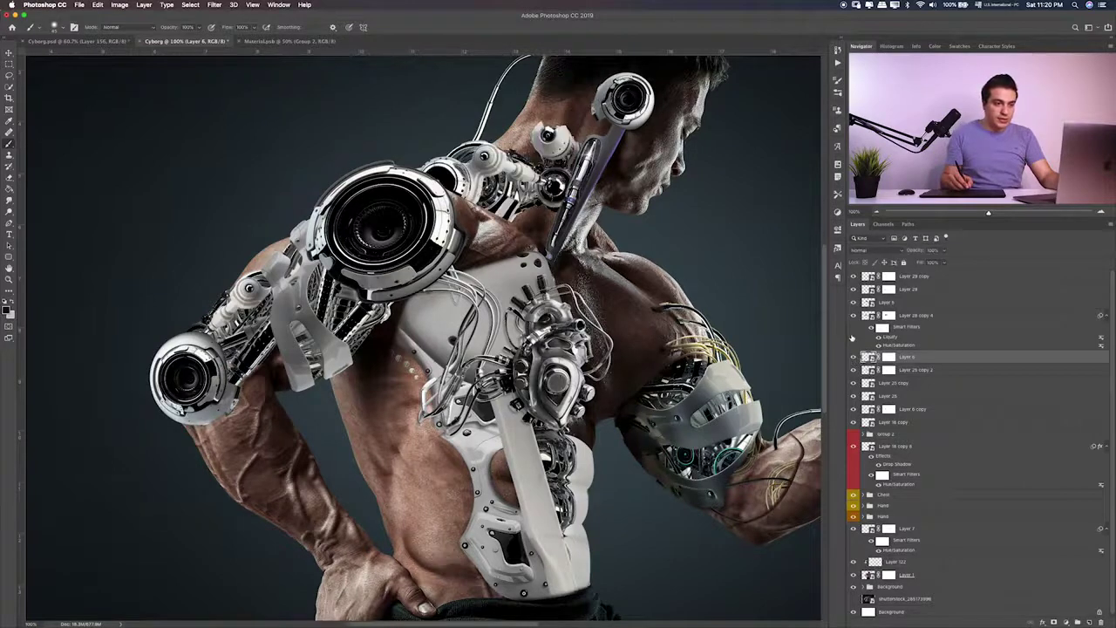
pyautogui.click(854, 315)
pyautogui.click(854, 315)
pyautogui.click(854, 302)
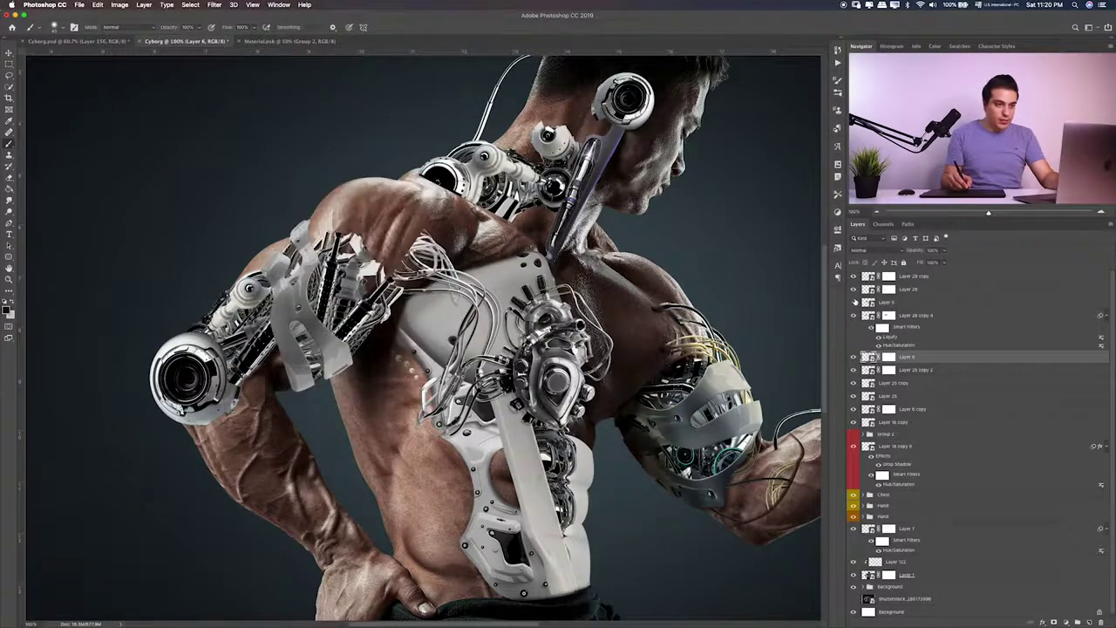
pyautogui.click(854, 302)
pyautogui.click(854, 289)
pyautogui.click(853, 289)
pyautogui.click(854, 276)
# Duplicate the arm piece layer and scale the copy onto the forearm, checking the result
pyautogui.click(854, 276)
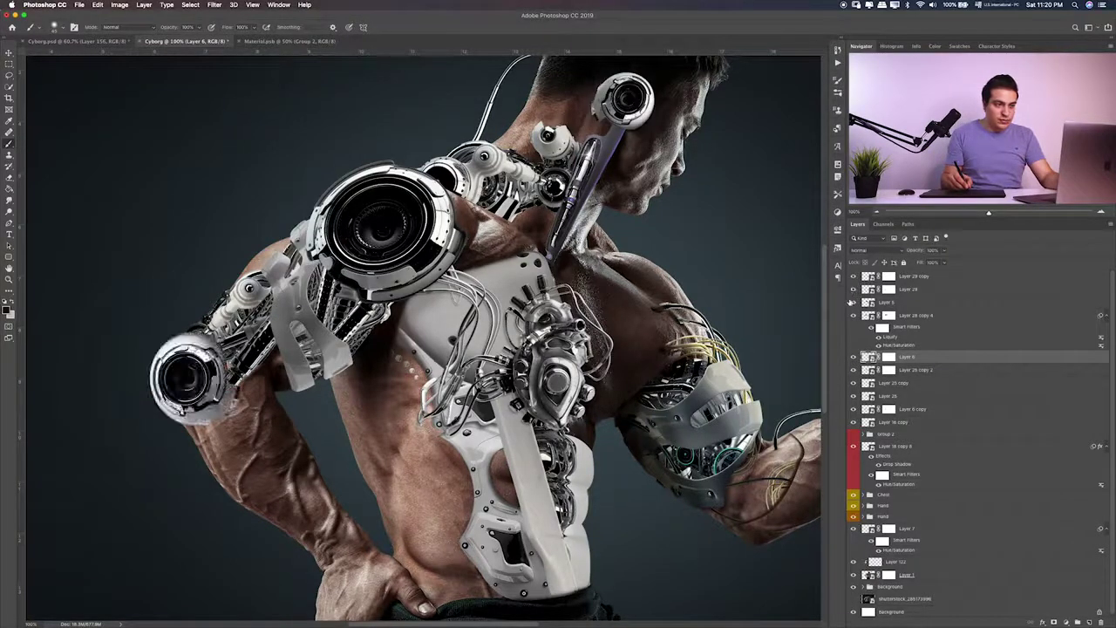
pyautogui.click(894, 395)
pyautogui.hotkey('ctrl', 'j')
pyautogui.hotkey('ctrl', 't')
pyautogui.moveTo(372, 398); pyautogui.dragTo(287, 485)
pyautogui.press('Return')
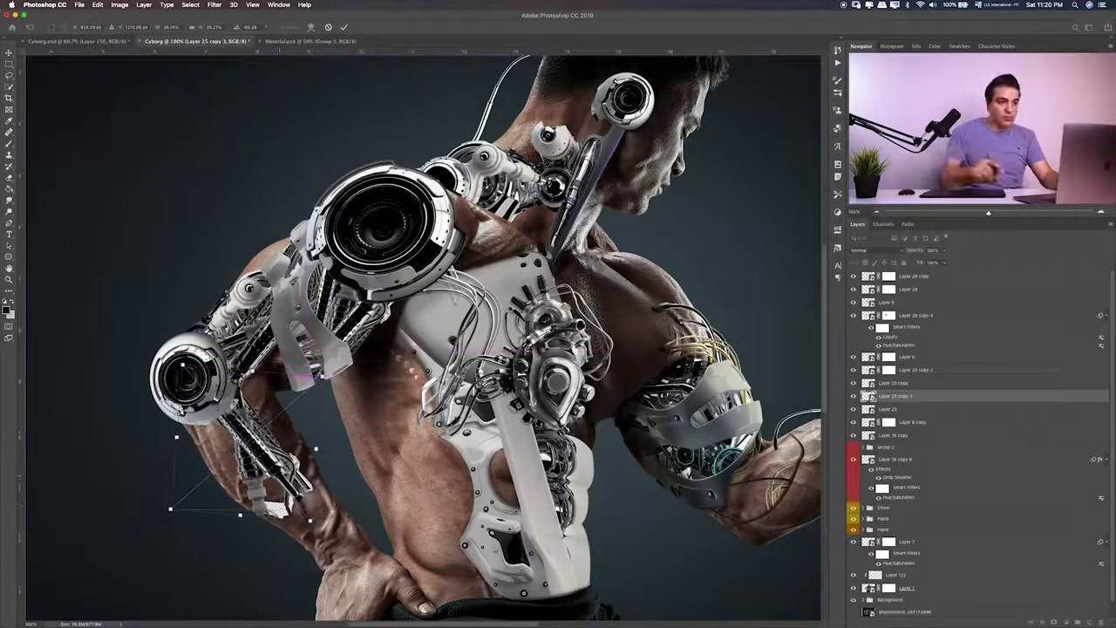
pyautogui.click(854, 382)
pyautogui.click(854, 382)
pyautogui.click(854, 395)
pyautogui.click(854, 395)
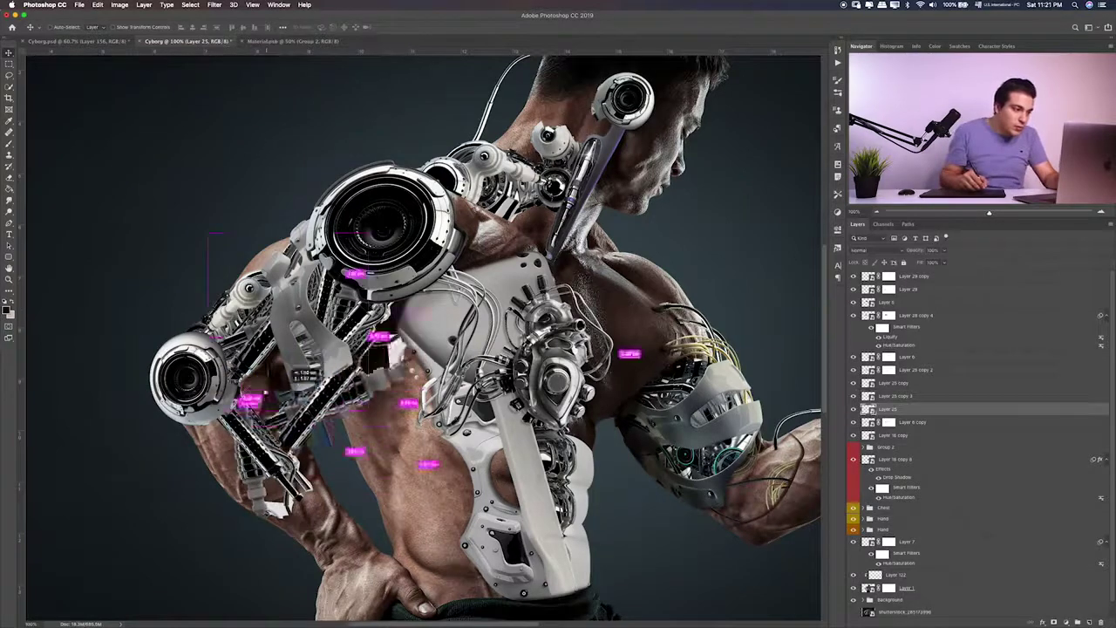
# Duplicate Layer 6 copy and place the new piece lower on the forearm
pyautogui.keyDown('ctrl'); pyautogui.click(327, 421); pyautogui.keyUp('ctrl')
pyautogui.hotkey('ctrl', 'j')
pyautogui.hotkey('ctrl', 't')
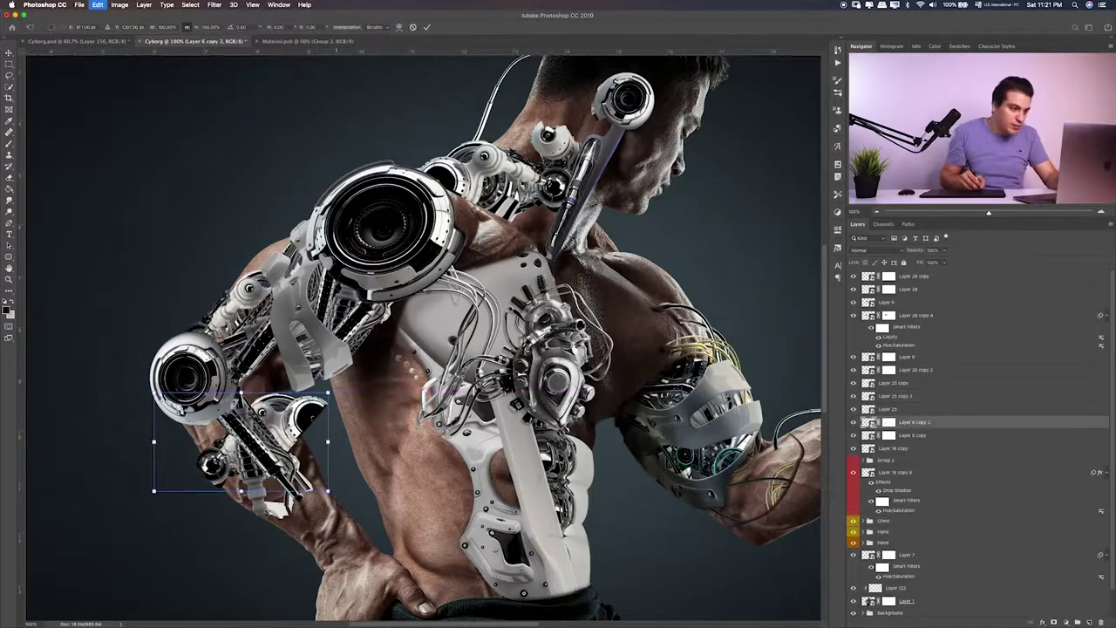
pyautogui.moveTo(327, 422)
pyautogui.mouseDown()
pyautogui.moveTo(272, 410)
pyautogui.moveTo(325, 363)
pyautogui.mouseUp()
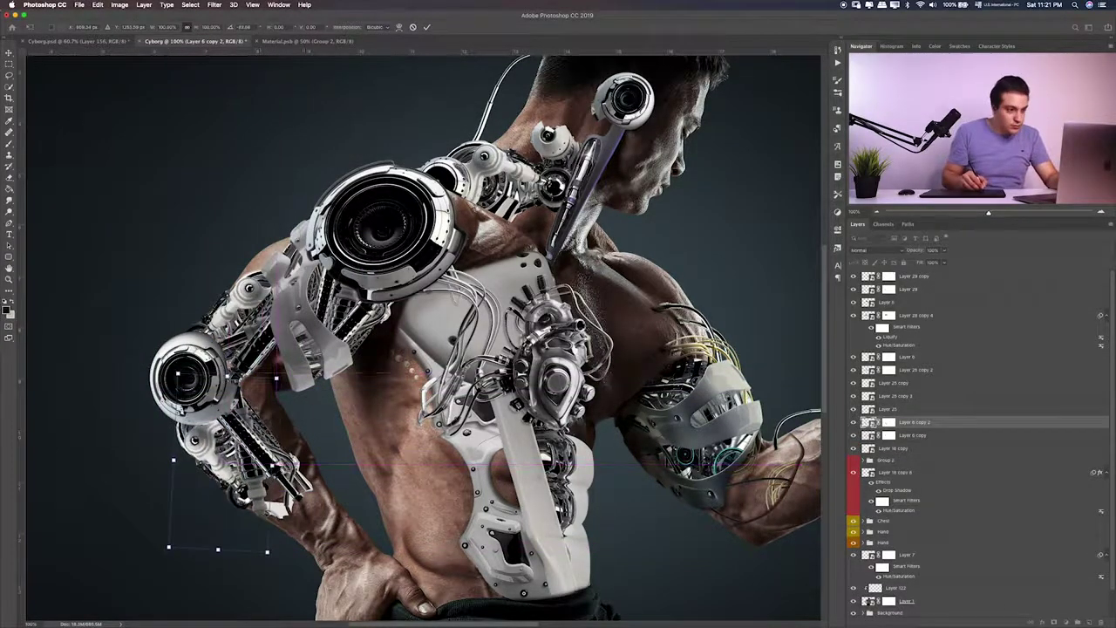
pyautogui.press('Return')
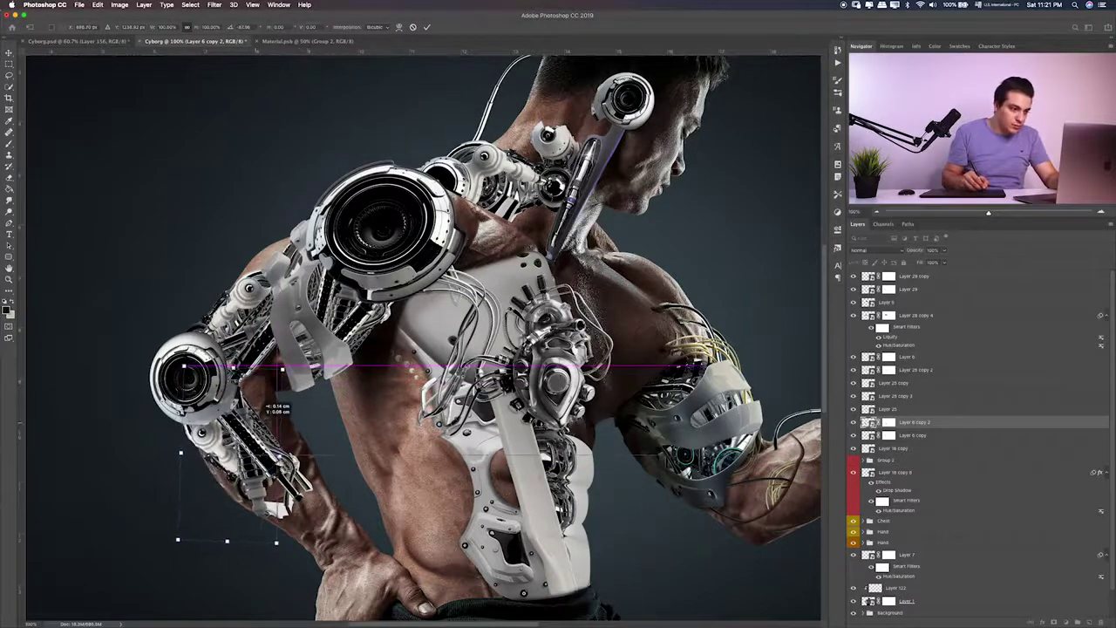
# Add another copy on the upper arm, rotated to follow the arm, and zoom in on the joint
pyautogui.hotkey('ctrl', 'j')
pyautogui.moveTo(325, 363); pyautogui.dragTo(321, 272)
pyautogui.moveTo(248, 218); pyautogui.dragTo(297, 262)
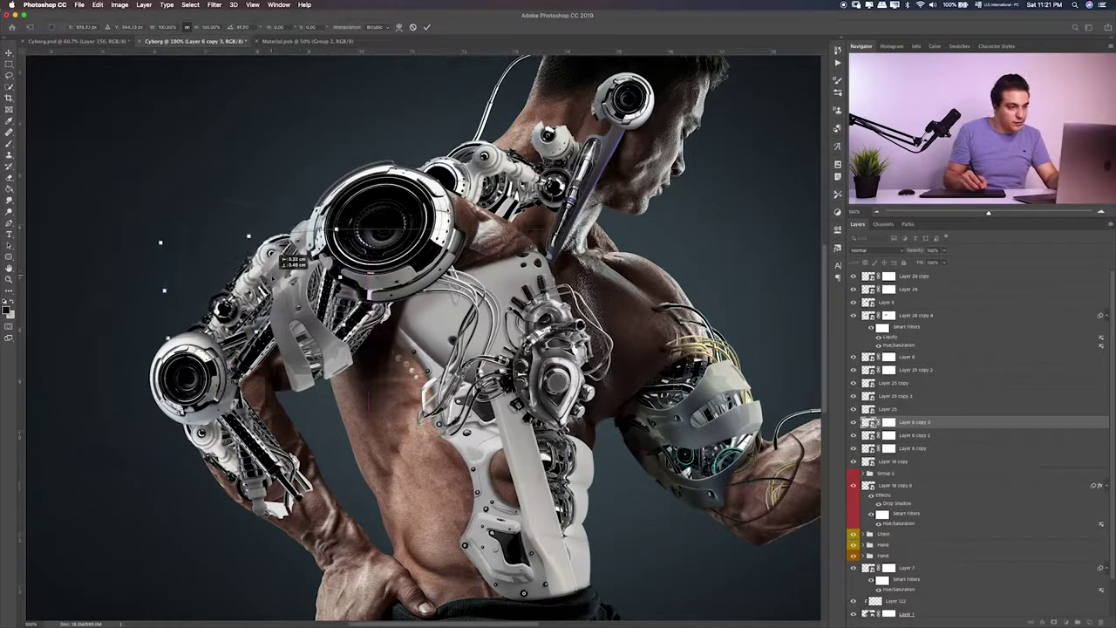
pyautogui.press('Return')
pyautogui.scroll(3, 207, 314)
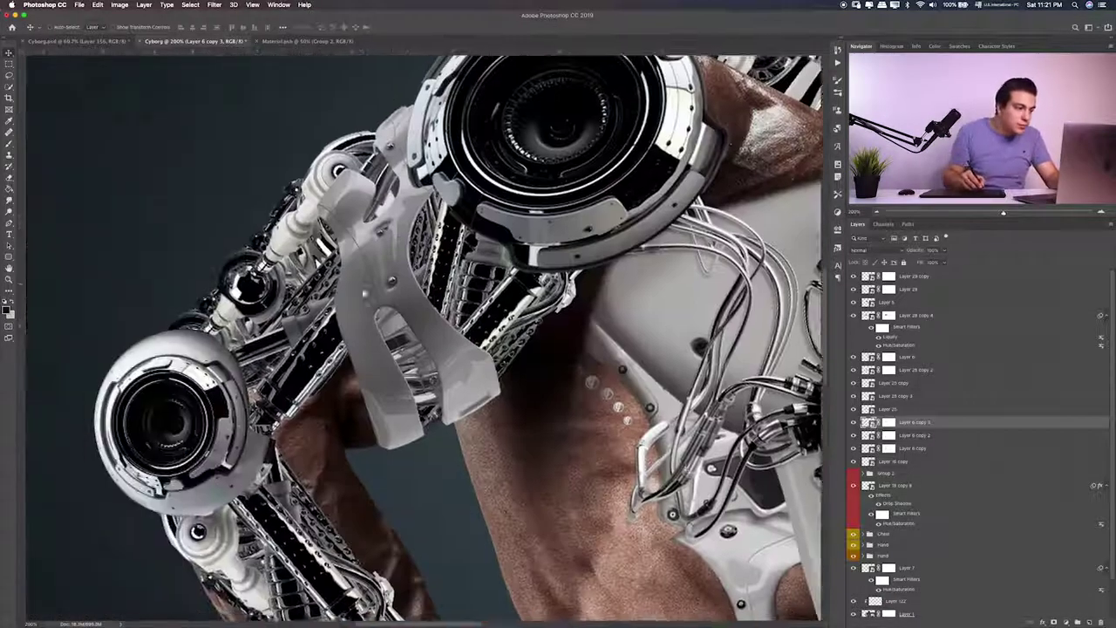
pyautogui.moveTo(207, 314)
pyautogui.mouseDown()
pyautogui.moveTo(250, 316)
pyautogui.moveTo(311, 269)
pyautogui.mouseUp()
# Add a layer mask and paint black to blend the piece around the elbow joint, then fit on screen
pyautogui.hotkey('ctrl', '\\')
pyautogui.press('b')
pyautogui.press('x')
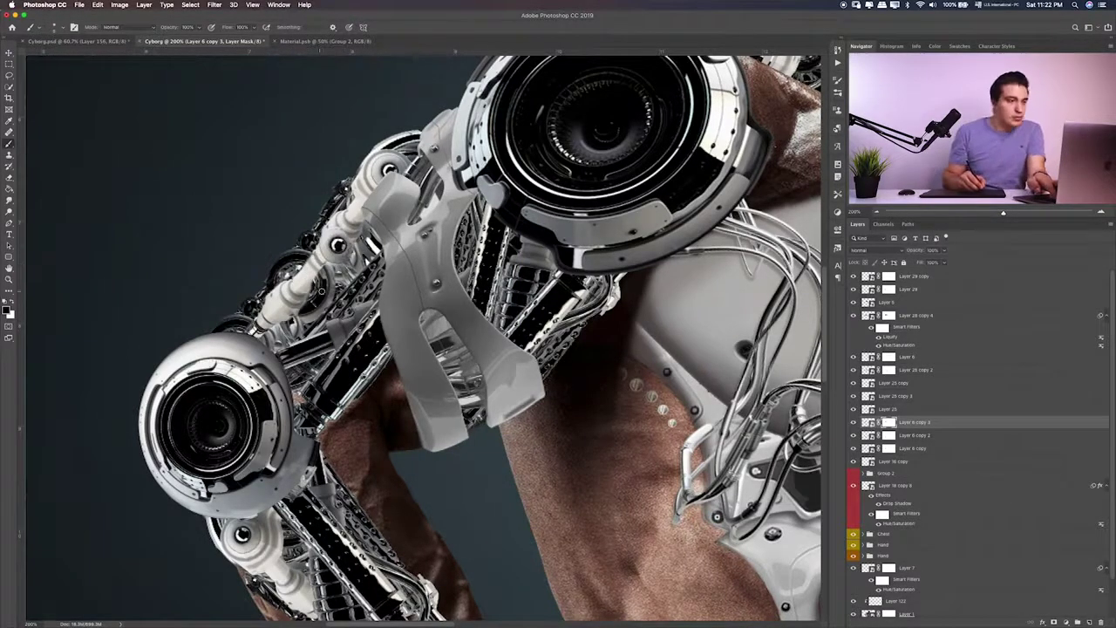
pyautogui.moveTo(316, 263); pyautogui.dragTo(296, 286)
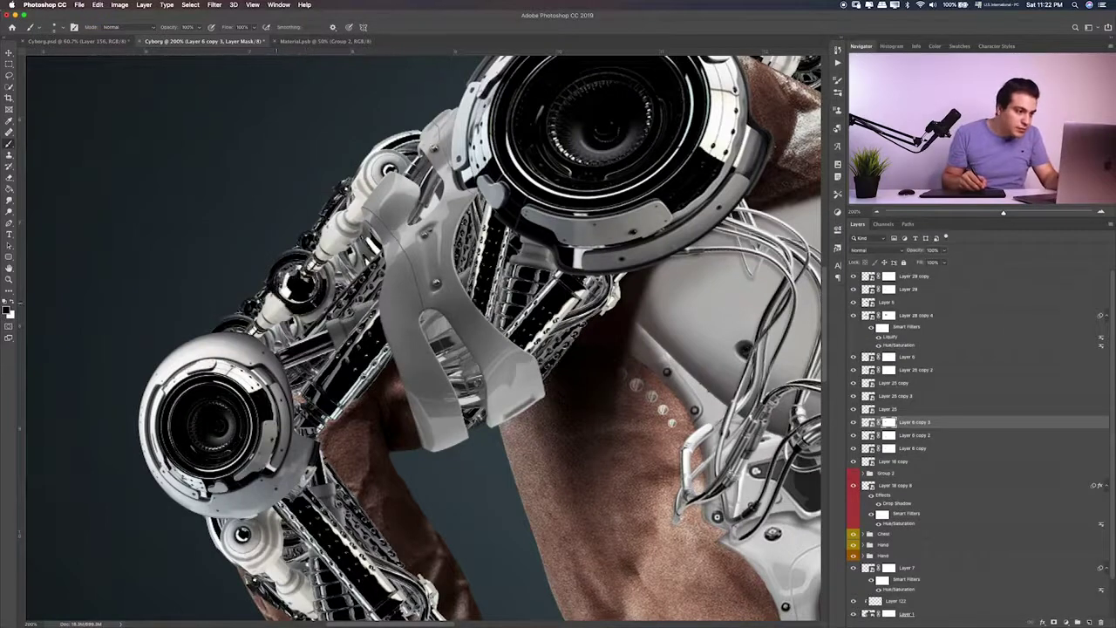
pyautogui.press('x')
pyautogui.press('x')
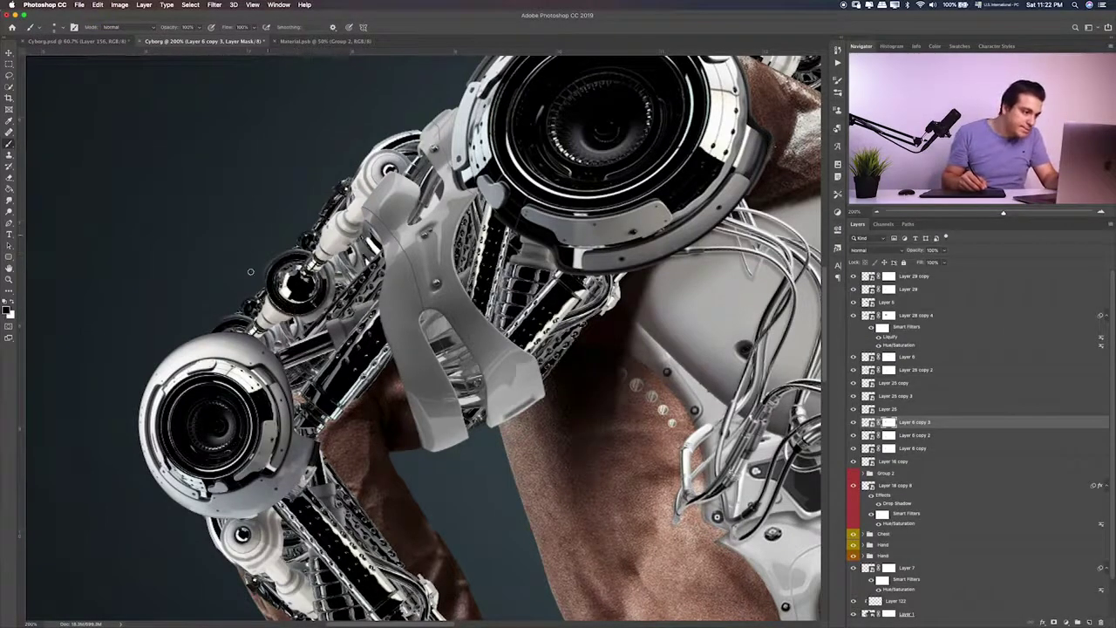
pyautogui.press('x')
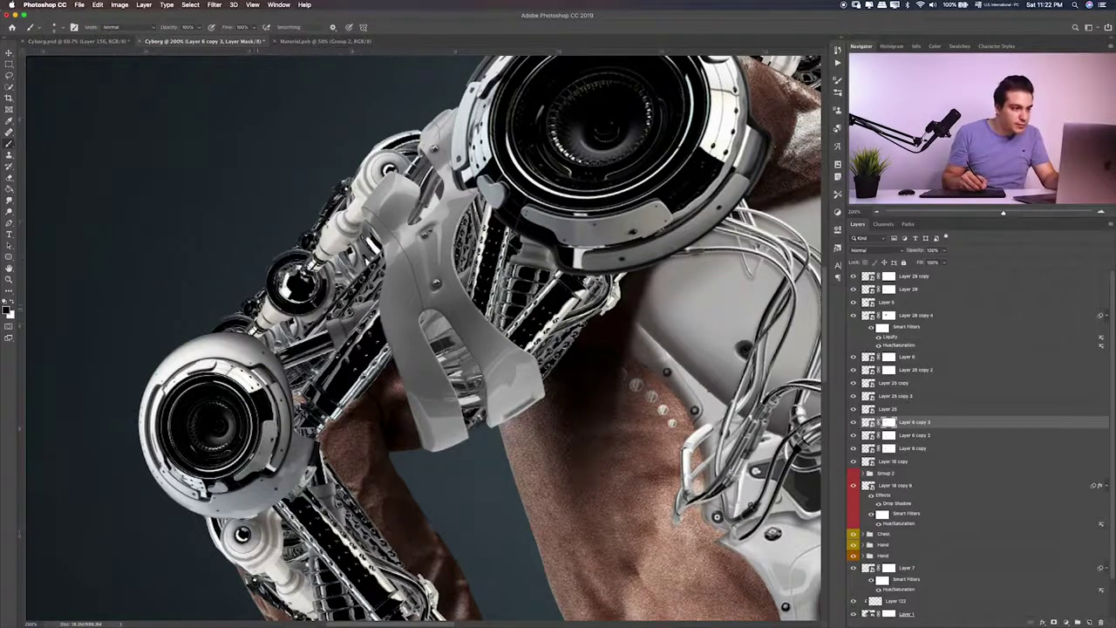
pyautogui.moveTo(282, 452); pyautogui.dragTo(360, 338)
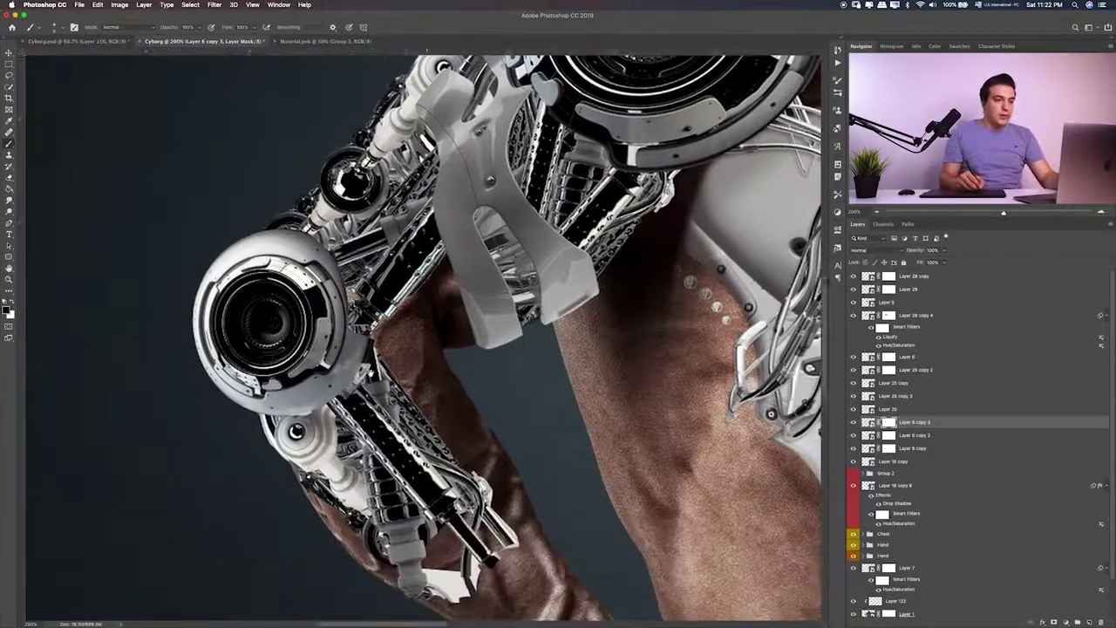
pyautogui.hotkey('ctrl', '0')
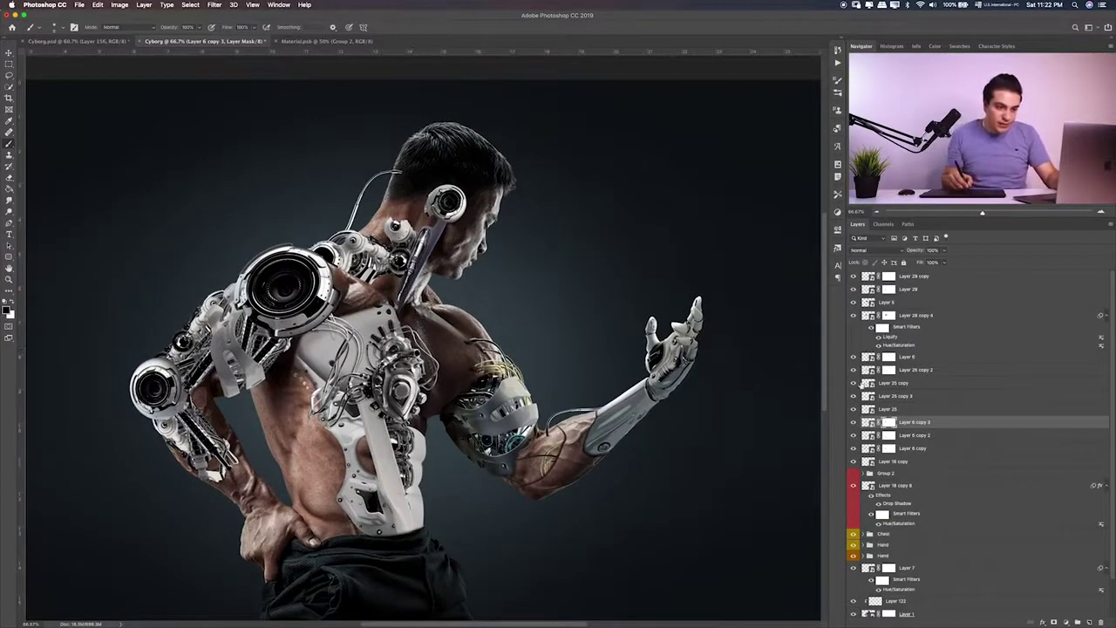
# Duplicate Layer 25 copy 2 and rotate and fit the copied plate along the upper arm
pyautogui.click(884, 385)
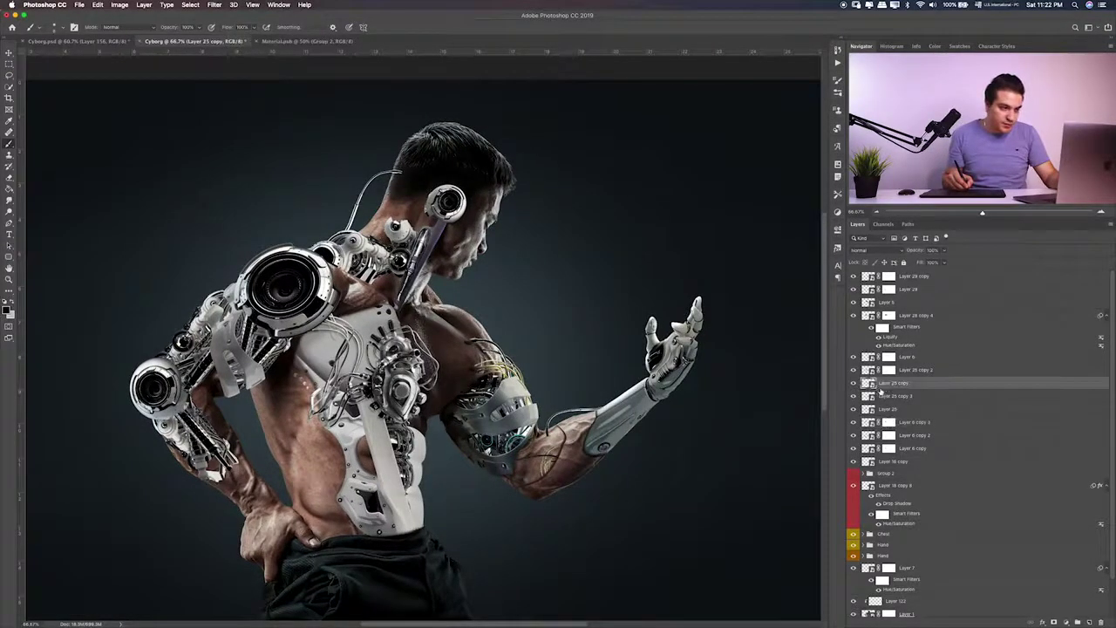
pyautogui.click(877, 372)
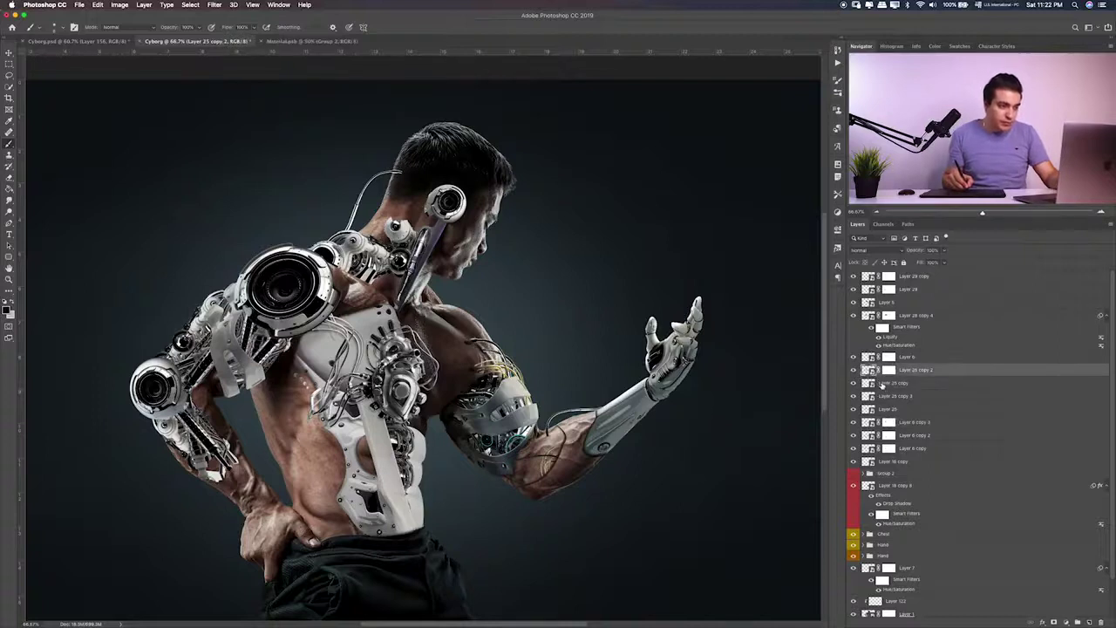
pyautogui.hotkey('ctrl', 'j')
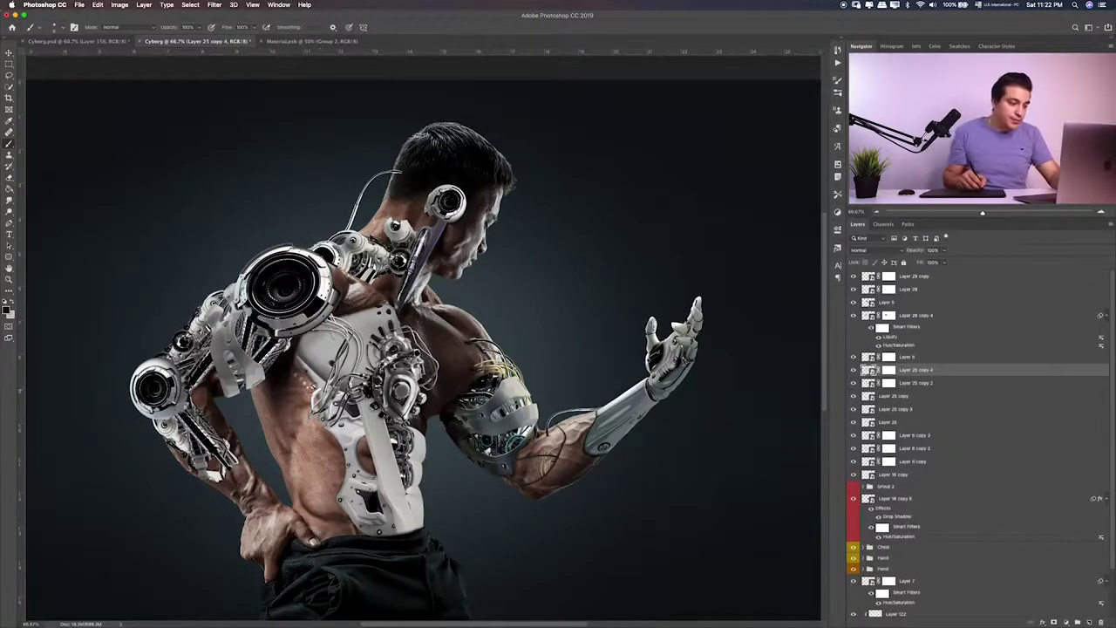
pyautogui.hotkey('ctrl', 't')
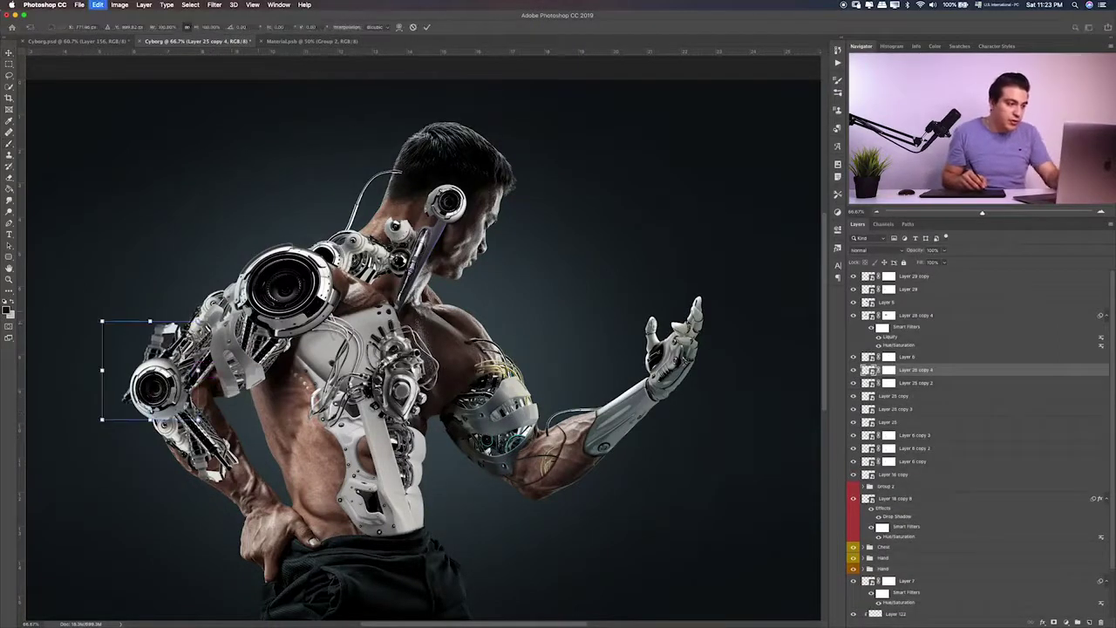
pyautogui.moveTo(140, 375); pyautogui.dragTo(249, 401)
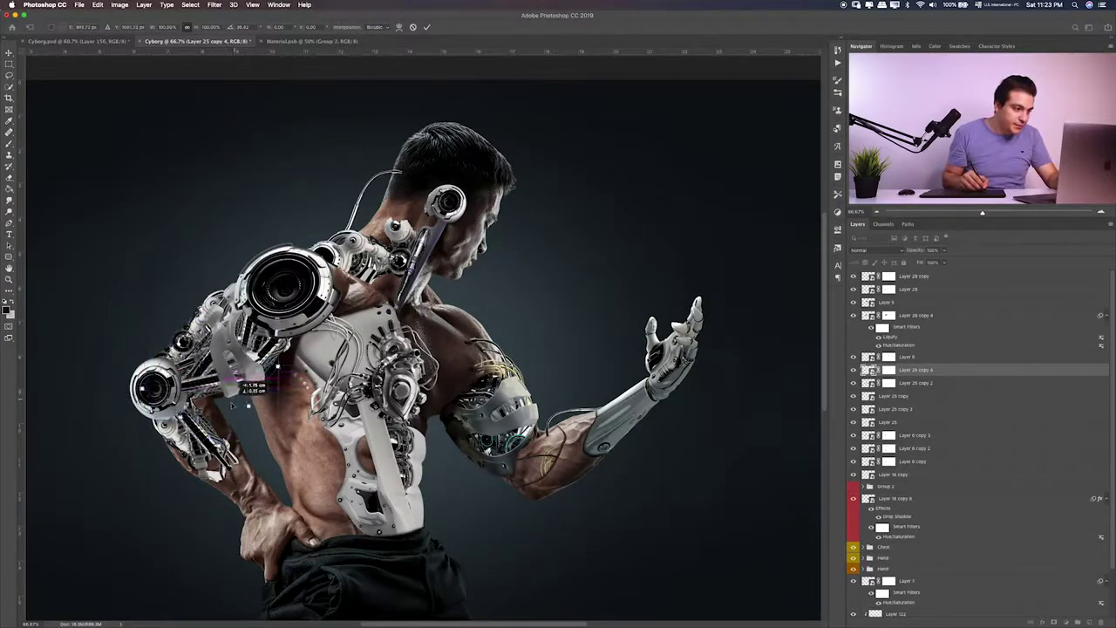
pyautogui.rightClick(208, 370)
pyautogui.click(231, 423)
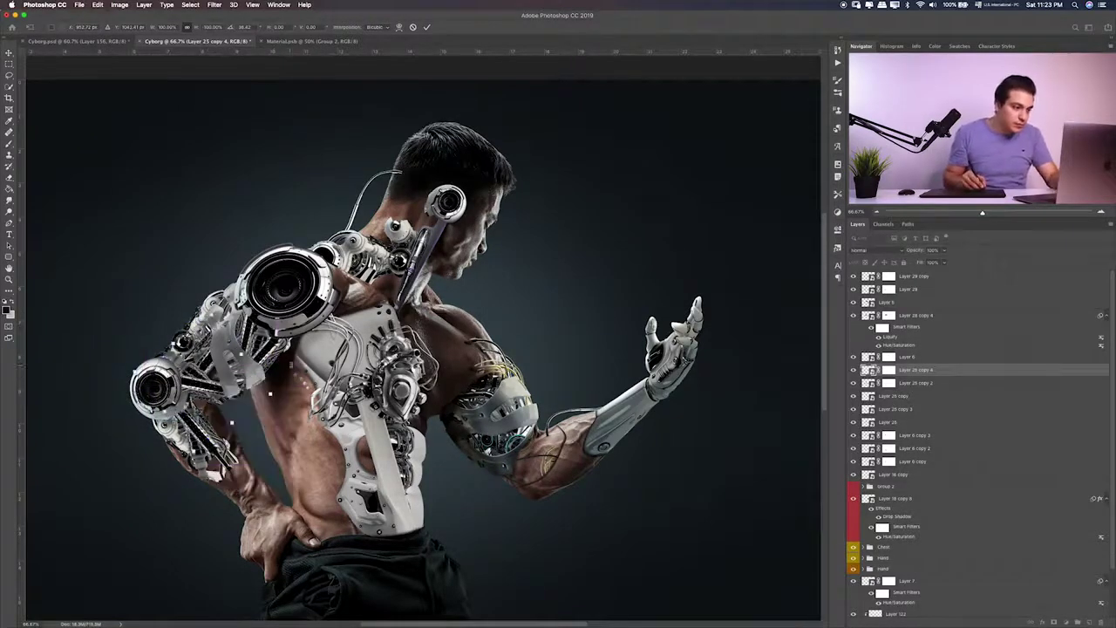
pyautogui.moveTo(270, 394); pyautogui.dragTo(268, 382)
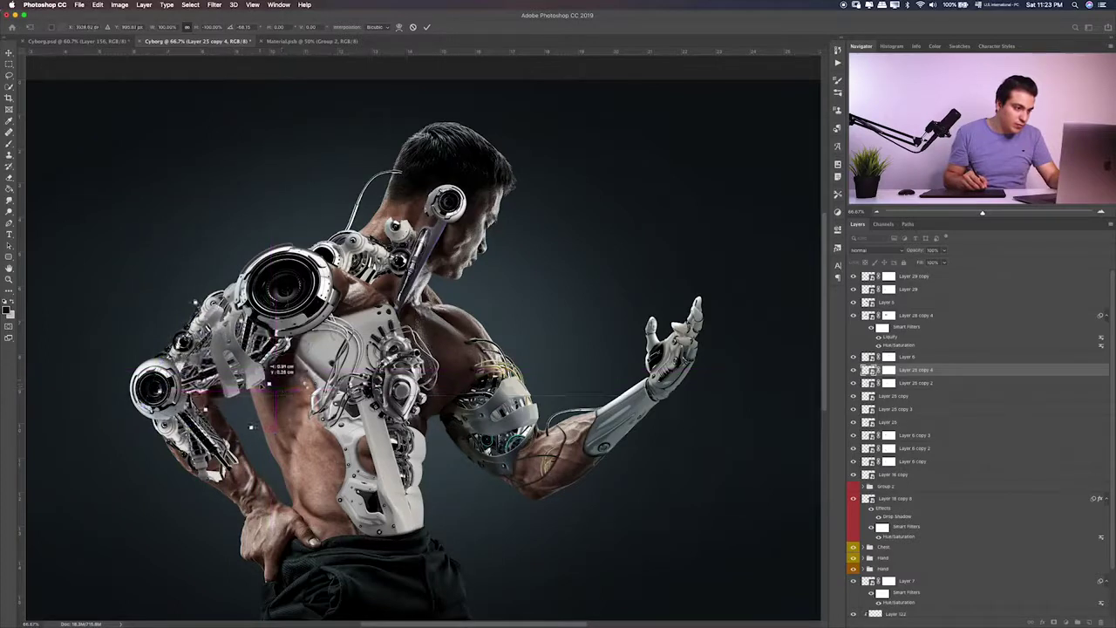
pyautogui.press('Return')
pyautogui.hotkey('ctrl', 'e')
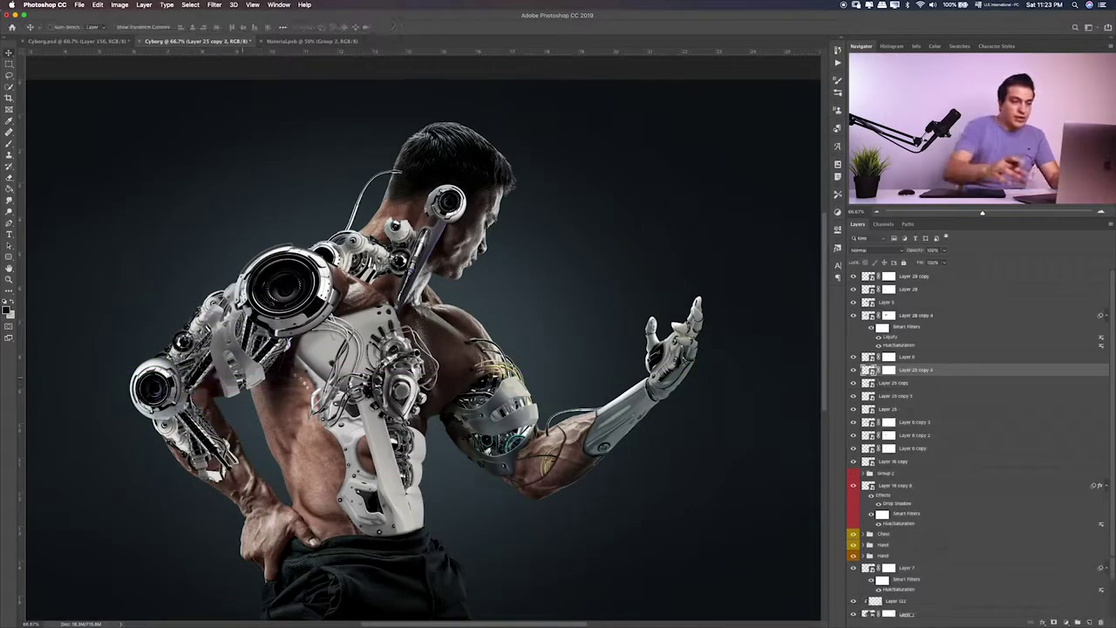
pyautogui.hotkey('ctrl', 'z')
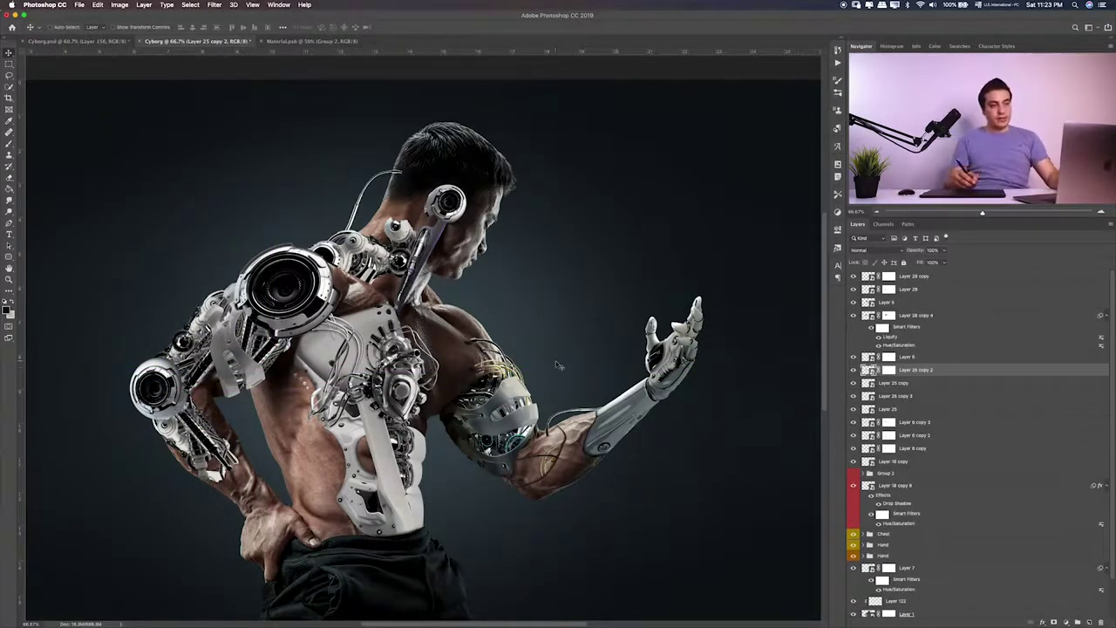
# Duplicate the plate, fit it up the neck beside the ear with a mask, and duplicate it again
pyautogui.hotkey('ctrl', 'j')
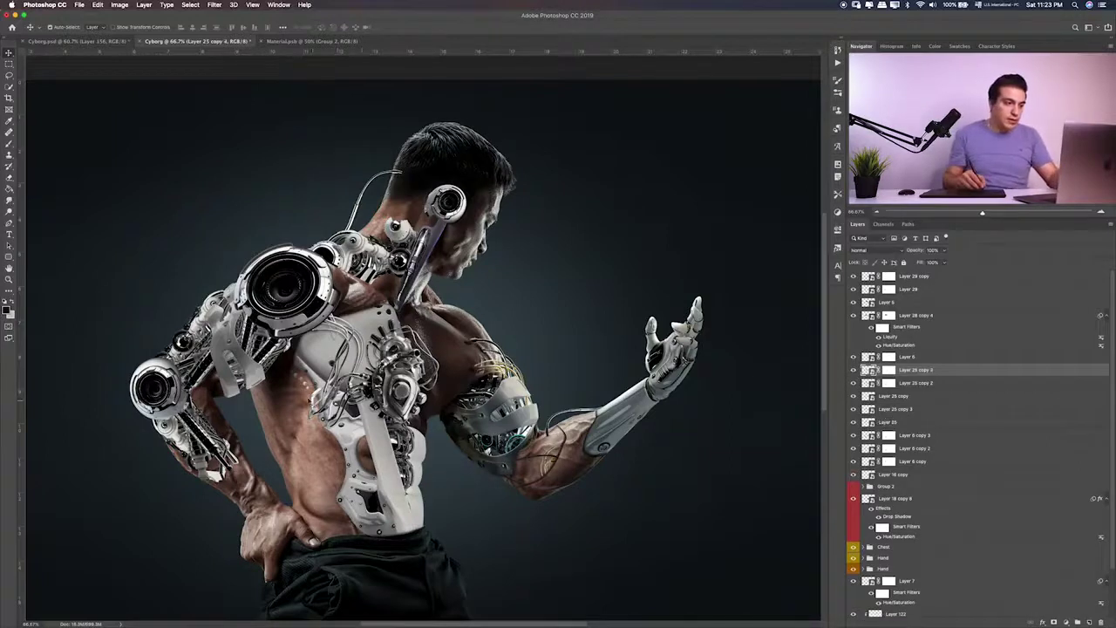
pyautogui.moveTo(475, 288)
pyautogui.mouseDown()
pyautogui.moveTo(466, 234)
pyautogui.moveTo(438, 245)
pyautogui.moveTo(403, 216)
pyautogui.moveTo(441, 201)
pyautogui.mouseUp()
pyautogui.hotkey('ctrl', 't')
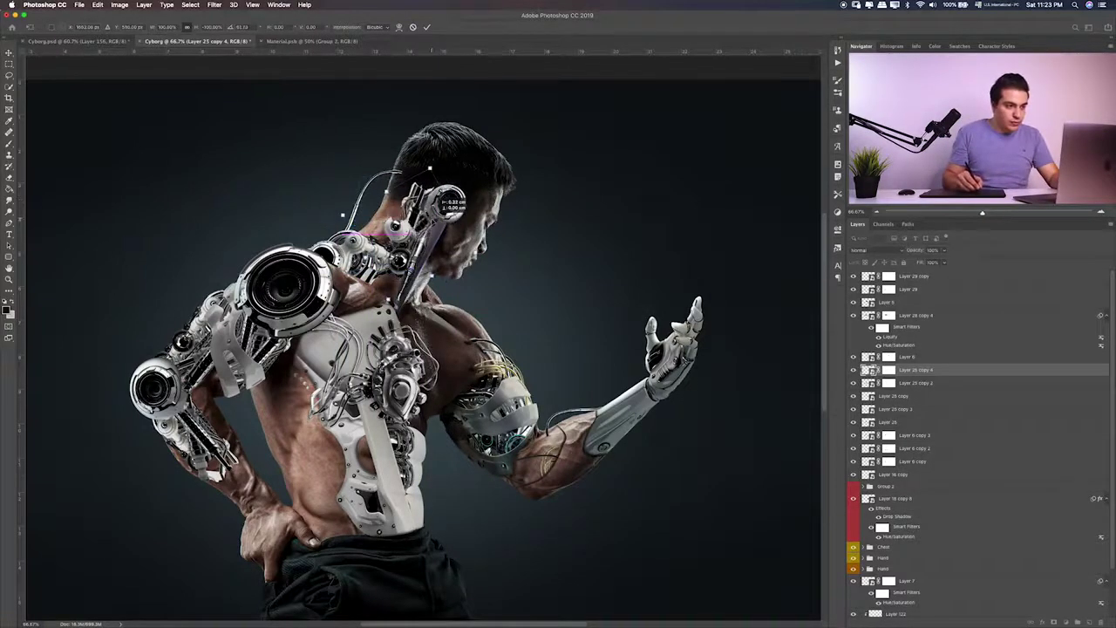
pyautogui.scroll(2, 414, 196)
pyautogui.moveTo(506, 213)
pyautogui.mouseDown()
pyautogui.moveTo(516, 217)
pyautogui.moveTo(374, 243)
pyautogui.mouseUp()
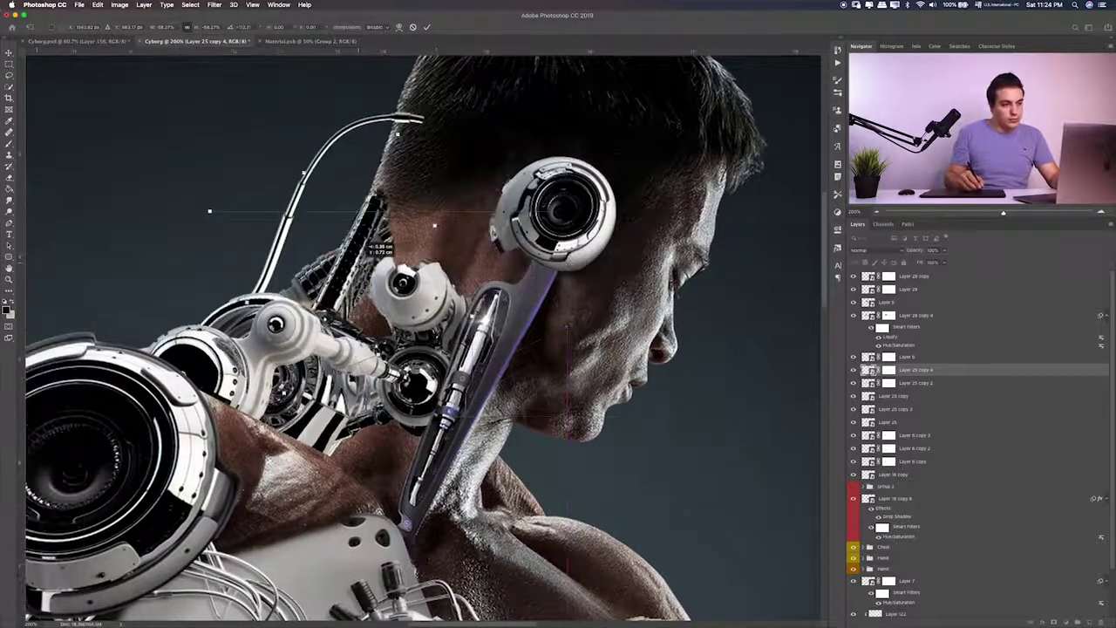
pyautogui.press('Return')
pyautogui.press('b')
pyautogui.hotkey('ctrl', '\\')
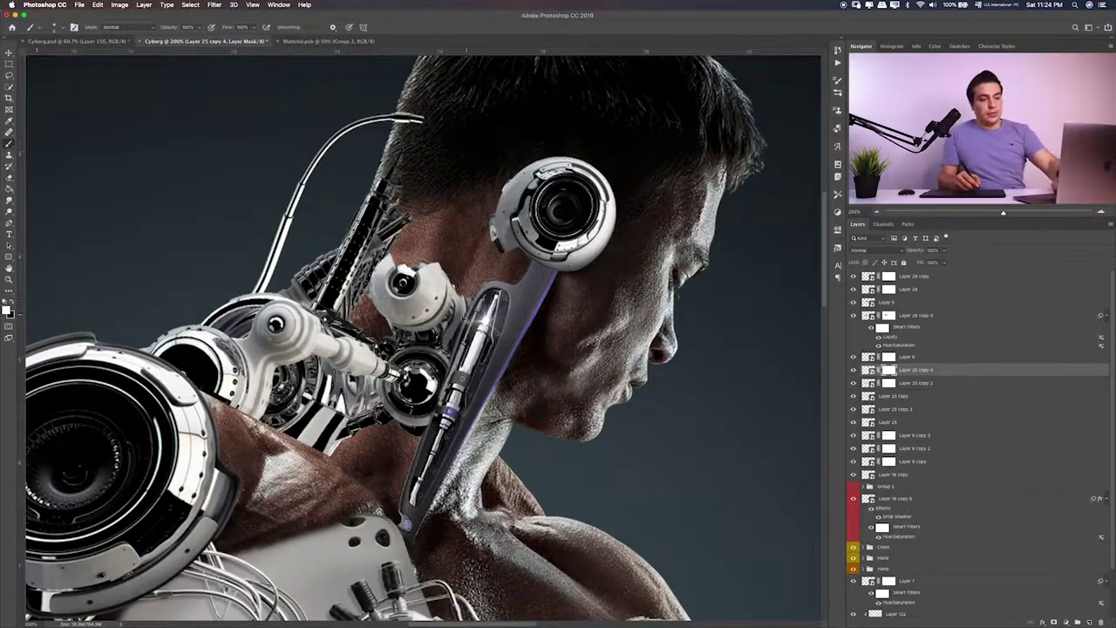
pyautogui.hotkey('ctrl', '-')
pyautogui.hotkey('ctrl', '-')
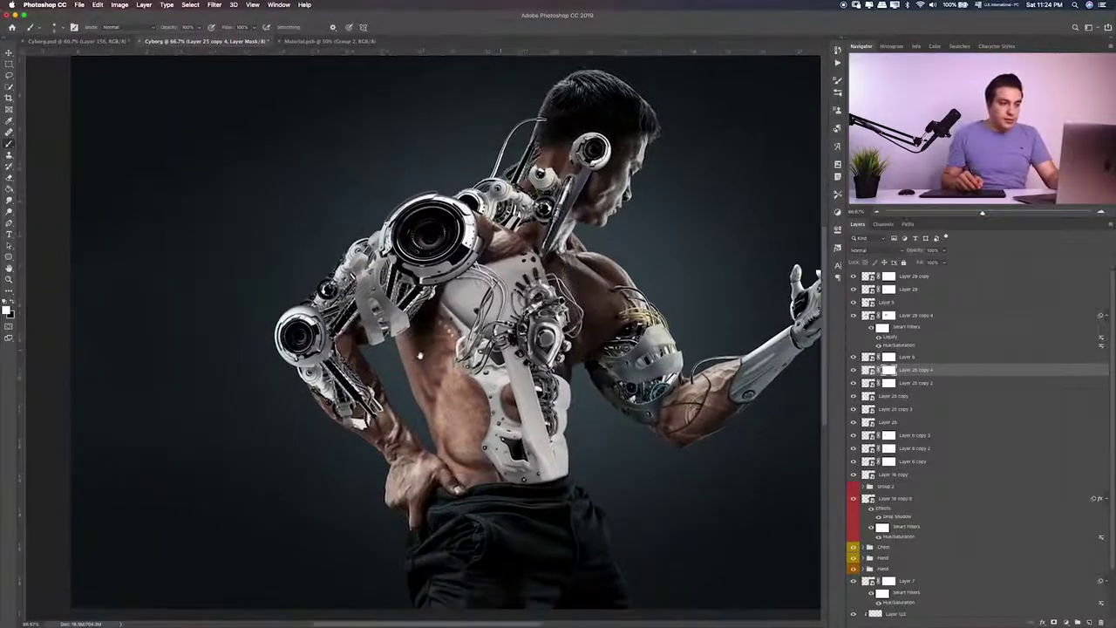
pyautogui.hotkey('ctrl', 'j')
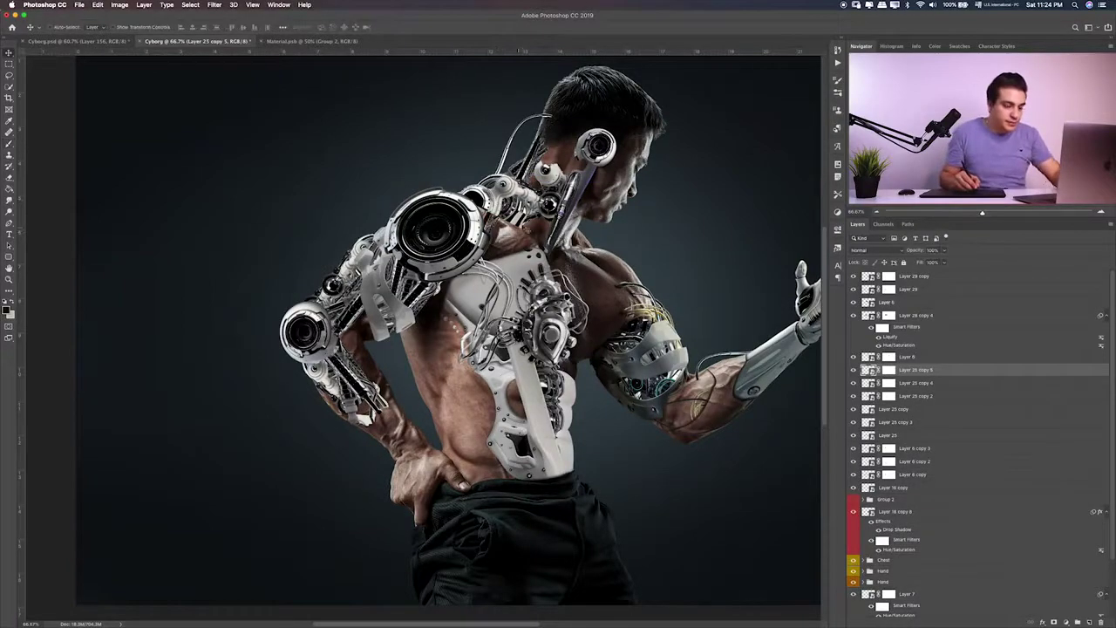
# Rotate the new copy across the shoulder, flip it vertically and position it toward the neck
pyautogui.click(524, 231)
pyautogui.hotkey('ctrl', 't')
pyautogui.moveTo(488, 262); pyautogui.dragTo(552, 233)
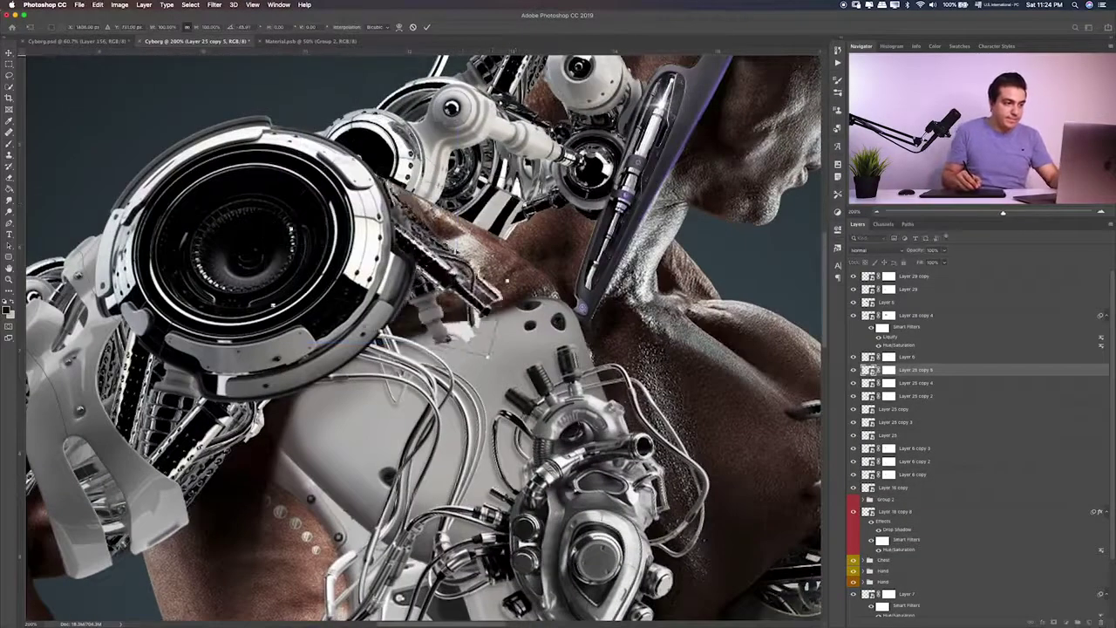
pyautogui.rightClick(487, 237)
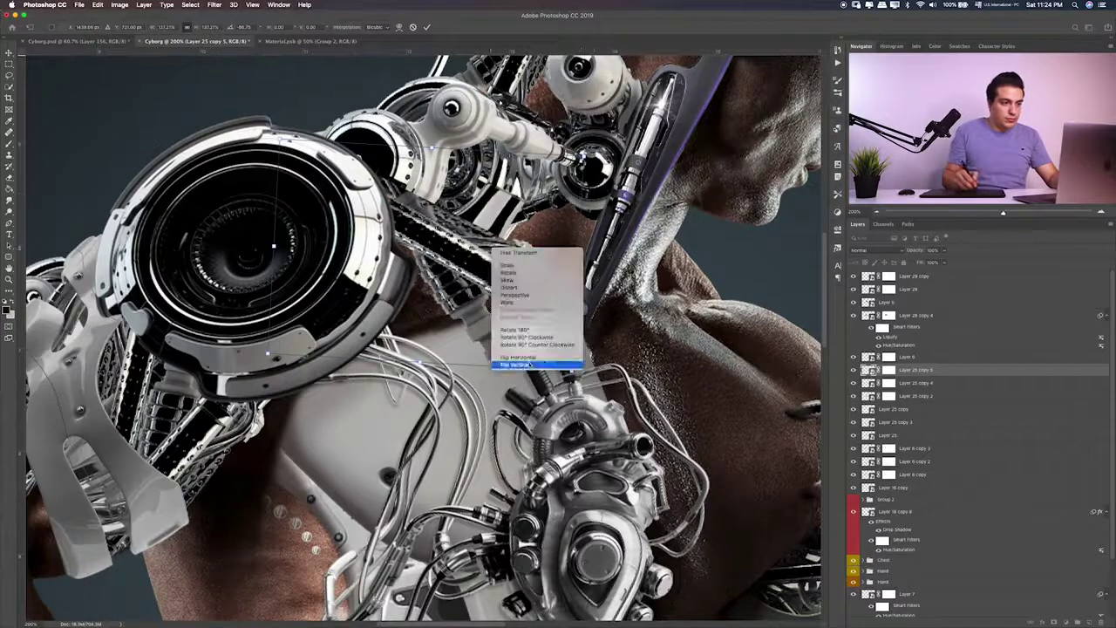
pyautogui.click(535, 363)
pyautogui.moveTo(625, 334)
pyautogui.mouseDown()
pyautogui.moveTo(648, 346)
pyautogui.moveTo(602, 331)
pyautogui.mouseUp()
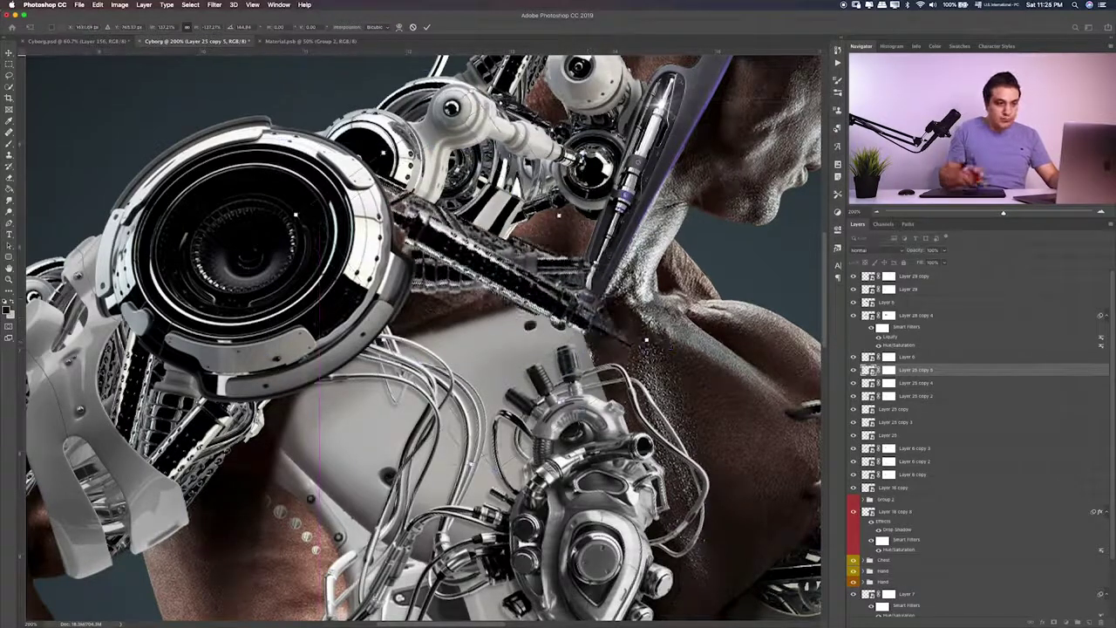
pyautogui.press('Return')
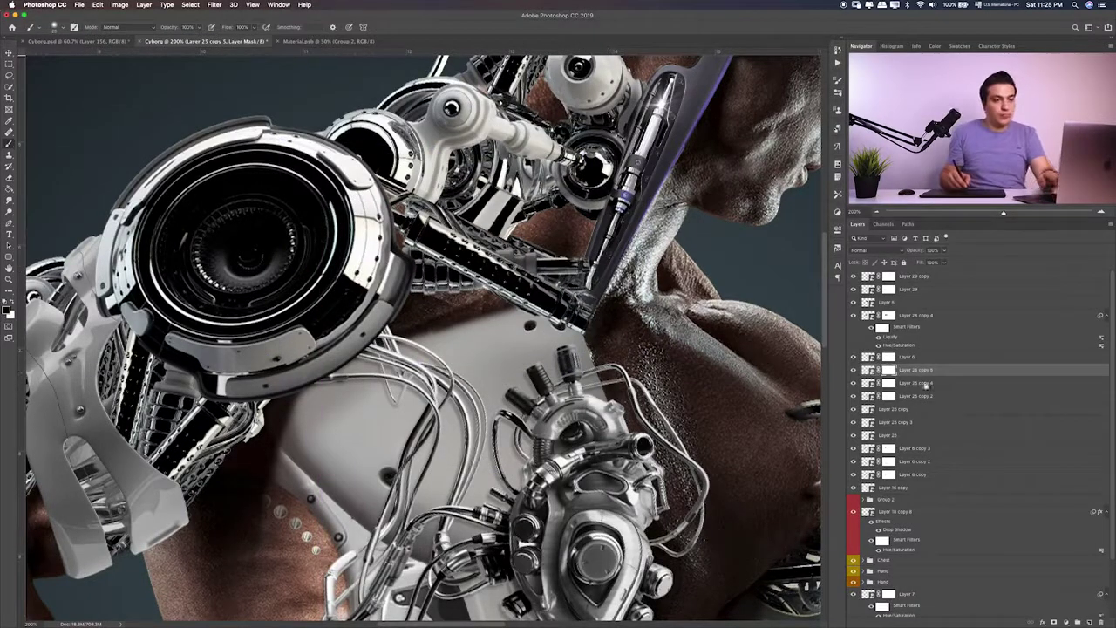
pyautogui.hotkey('ctrl', '0')
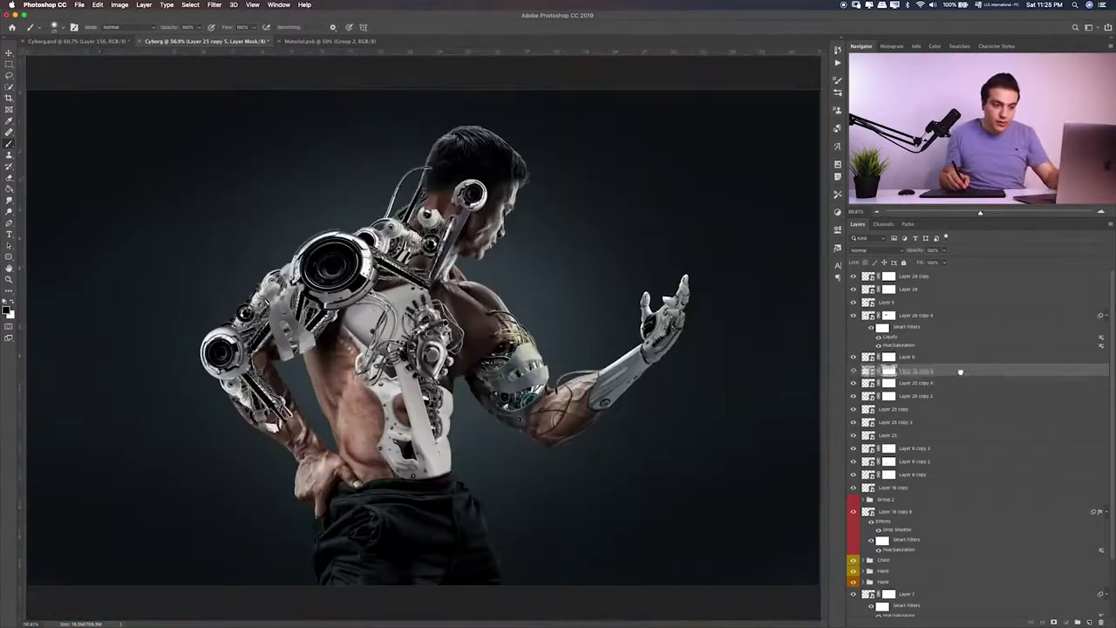
# Move Layer 25 copy 5 beneath the Chest group and inspect the shoulder at different zooms
pyautogui.moveTo(935, 384); pyautogui.dragTo(927, 567)
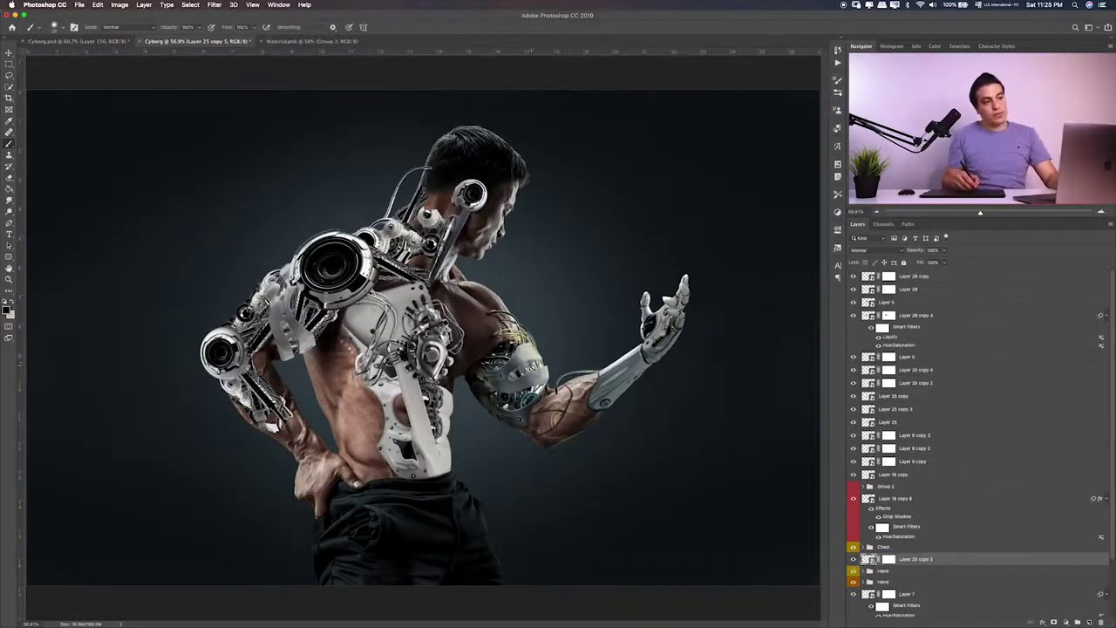
pyautogui.hotkey('ctrl', '+')
pyautogui.hotkey('ctrl', '+')
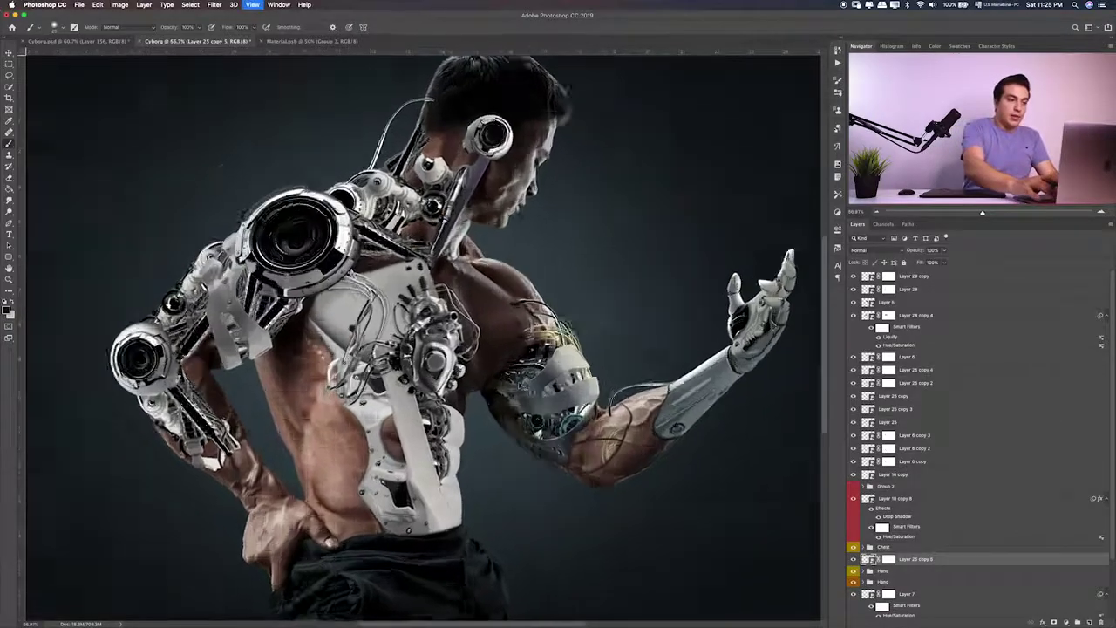
pyautogui.hotkey('ctrl', '-')
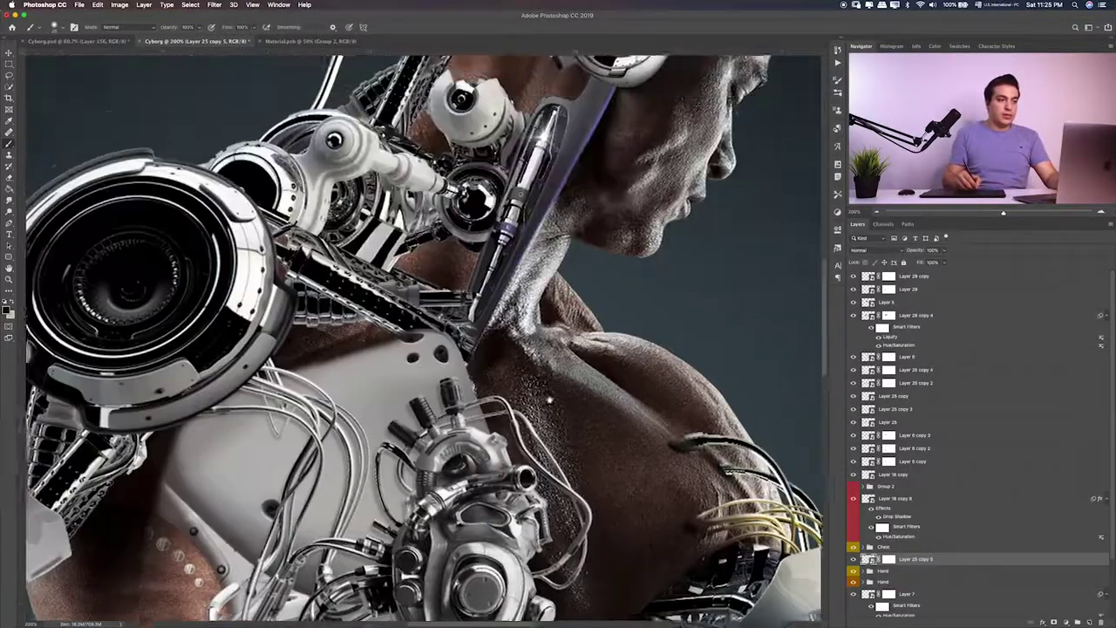
pyautogui.hotkey('ctrl', '-')
pyautogui.hotkey('ctrl', '-')
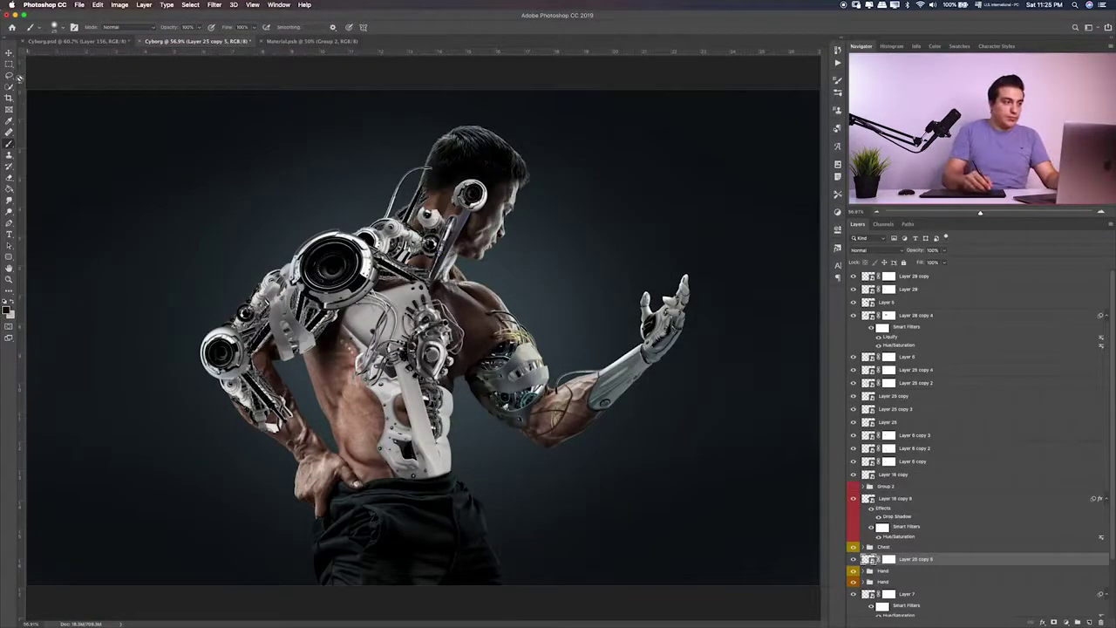
pyautogui.press('m')
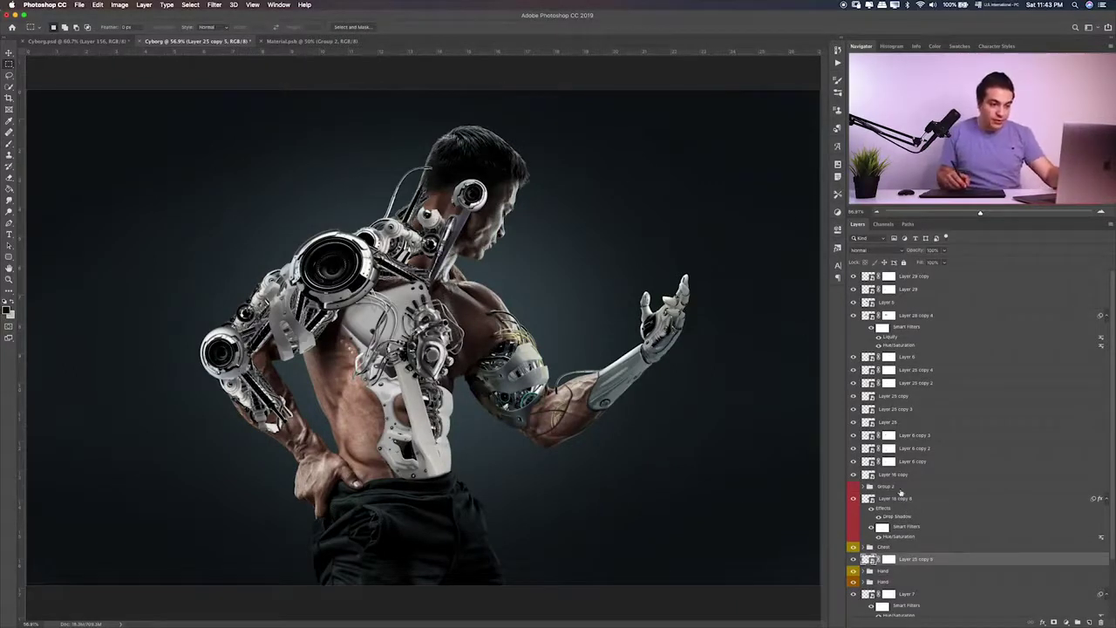
# Check the body photo layer by toggling its visibility, then make it active
pyautogui.scroll(-3, 939, 569)
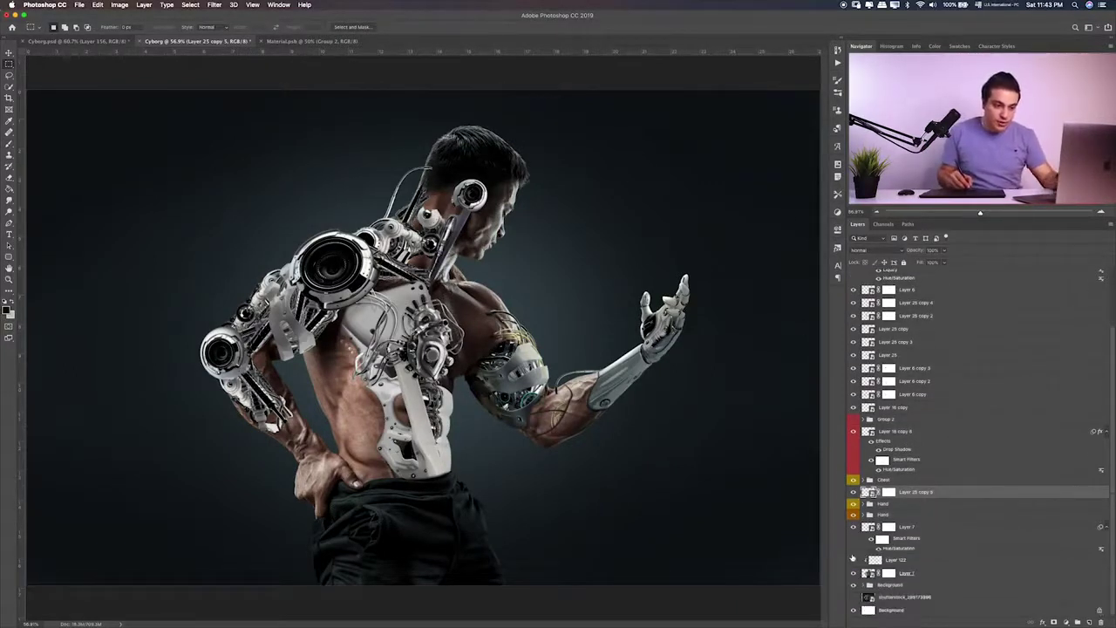
pyautogui.click(854, 574)
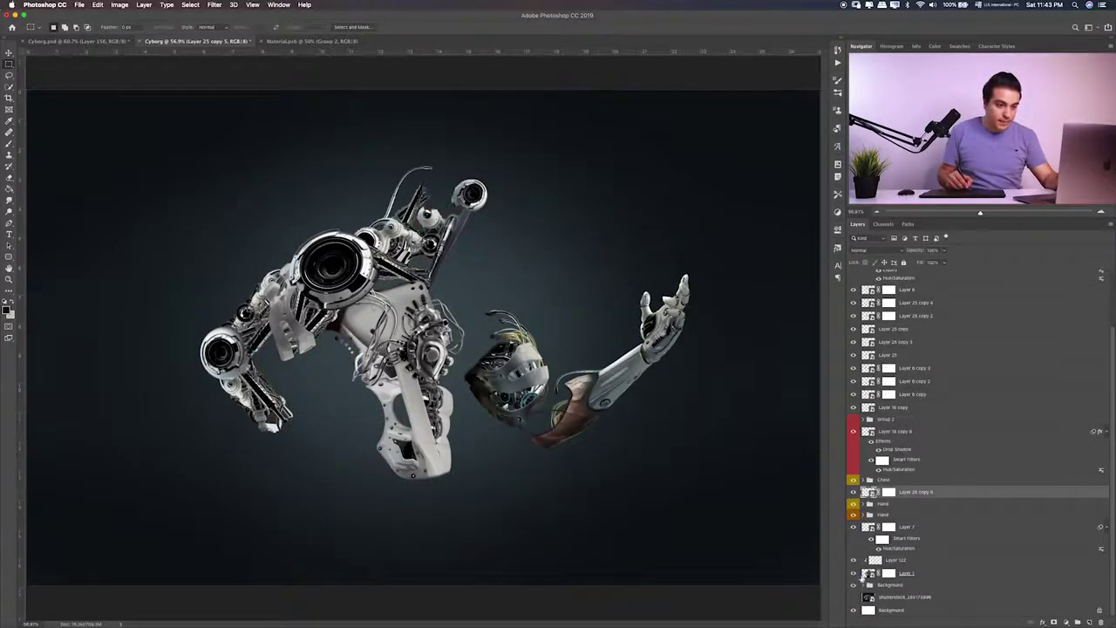
pyautogui.click(855, 574)
pyautogui.click(873, 573)
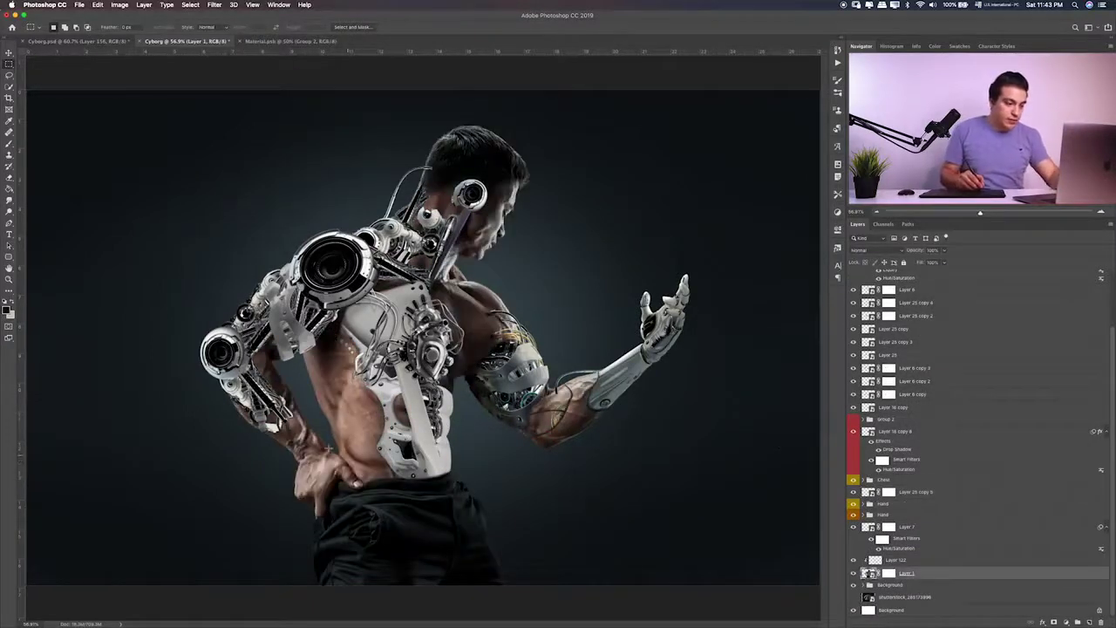
pyautogui.click(9, 76)
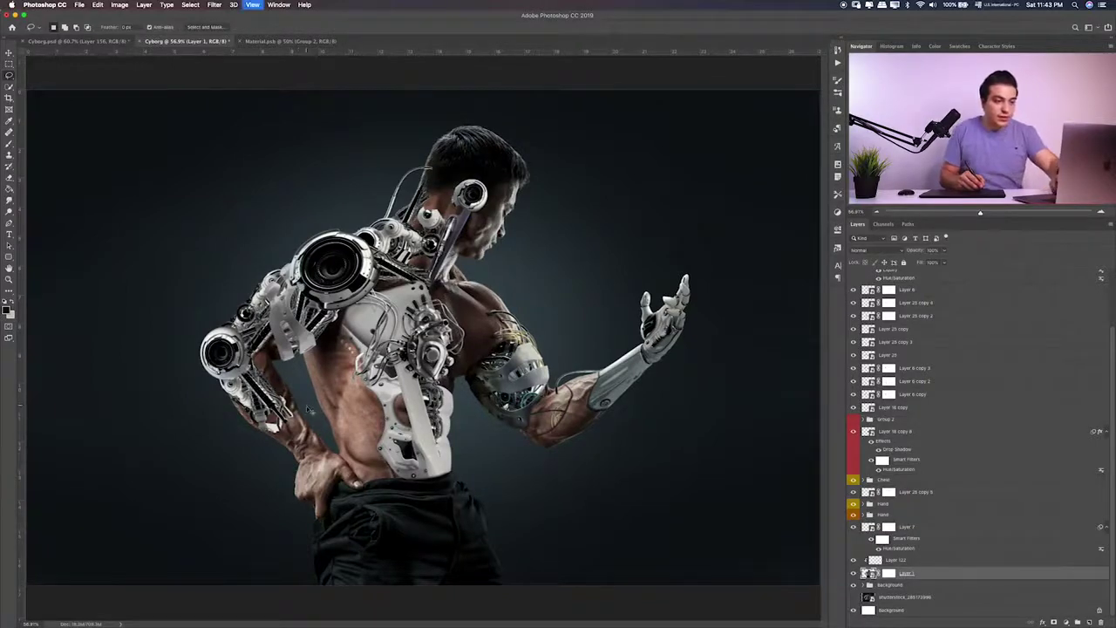
pyautogui.scroll(3, 334, 389)
pyautogui.scroll(2, 334, 389)
pyautogui.scroll(1, 335, 393)
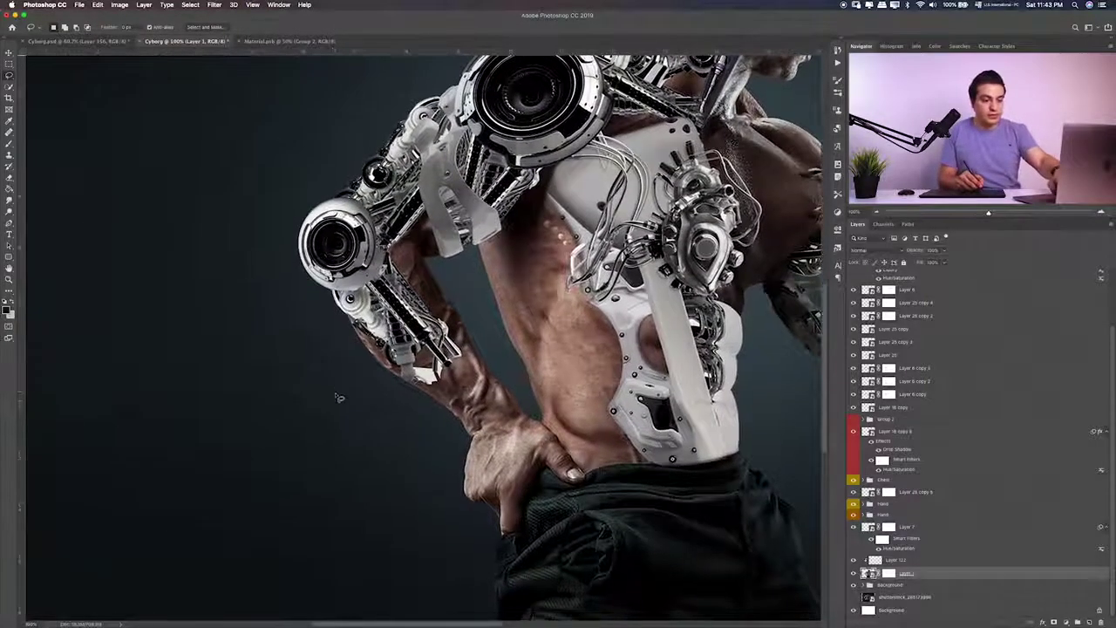
pyautogui.scroll(3, 337, 397)
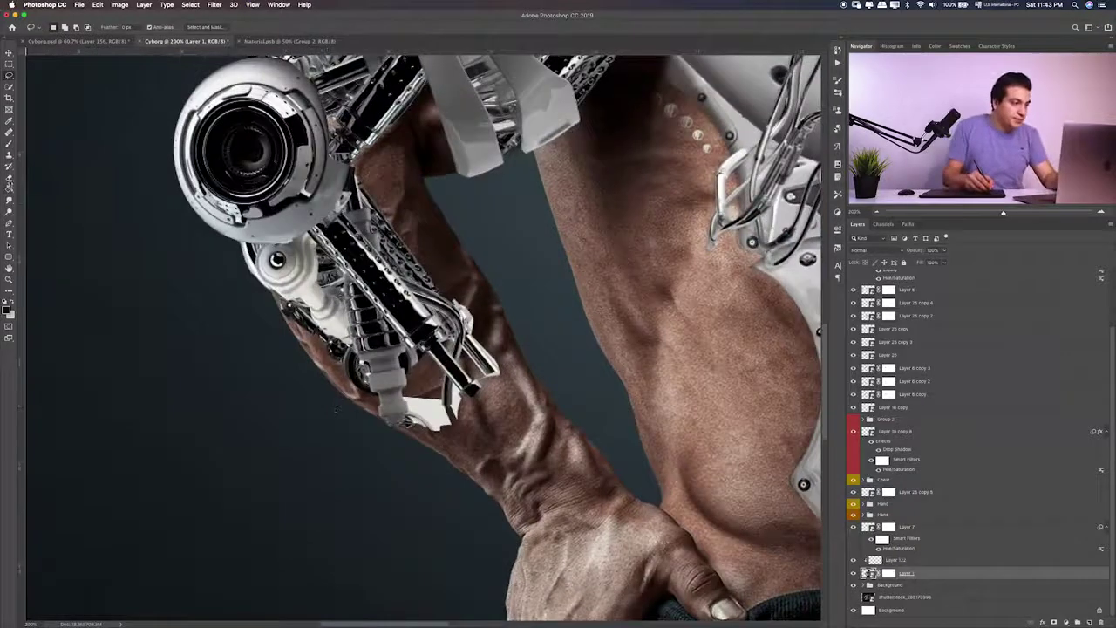
# Trace a pen path around the forearm skin and copy that area to a new layer
pyautogui.click(9, 224)
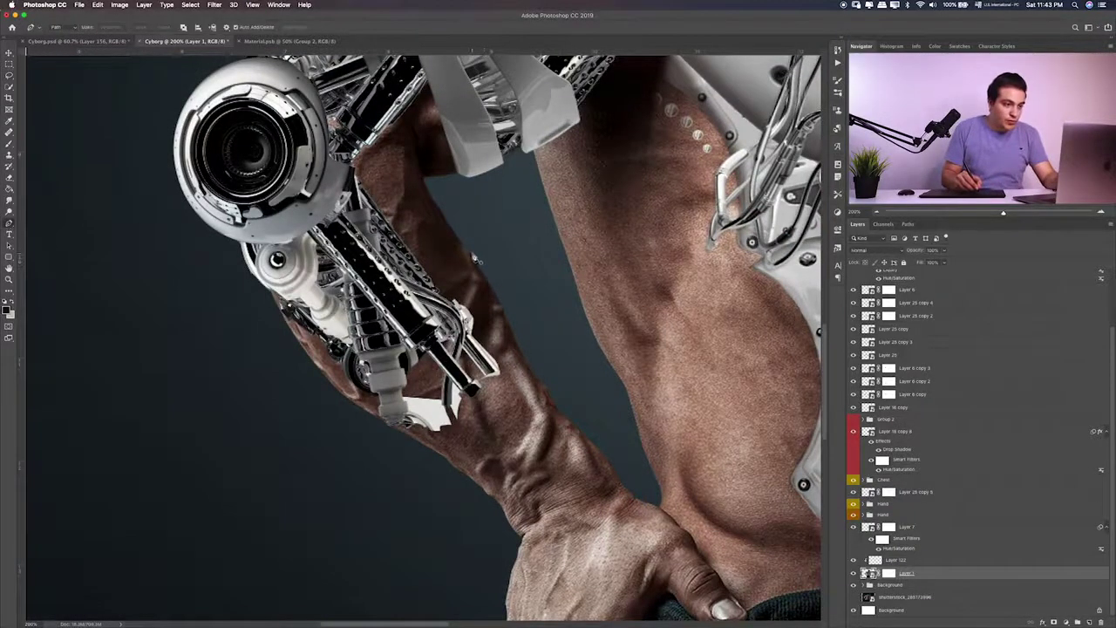
pyautogui.click(472, 254)
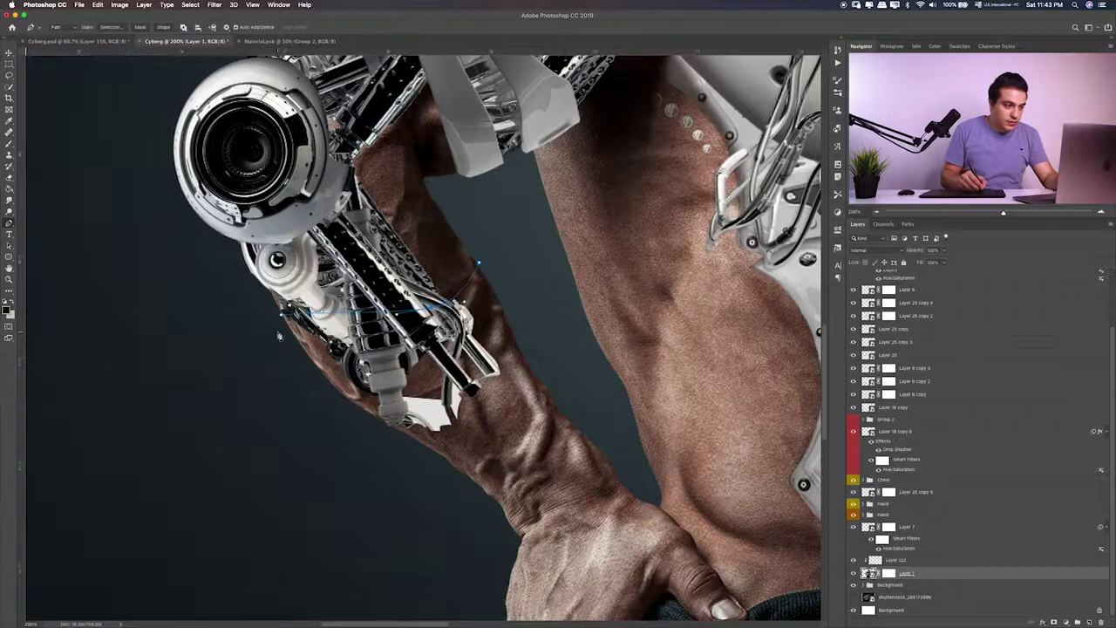
pyautogui.click(379, 479)
pyautogui.scroll(-5, 379, 480)
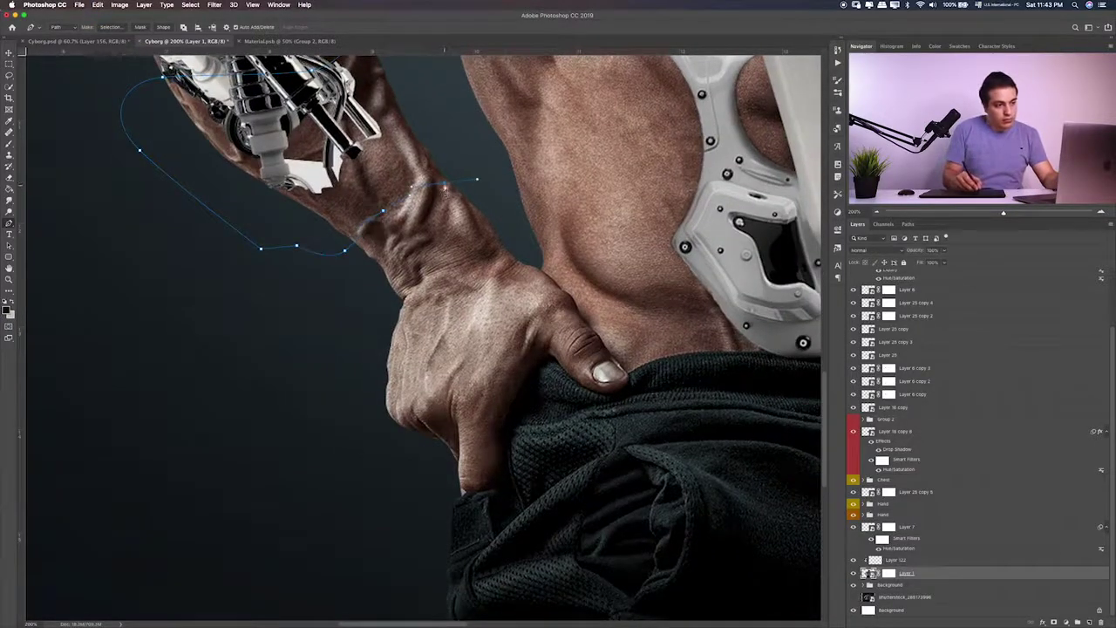
pyautogui.press('super+z')
pyautogui.scroll(3, 506, 210)
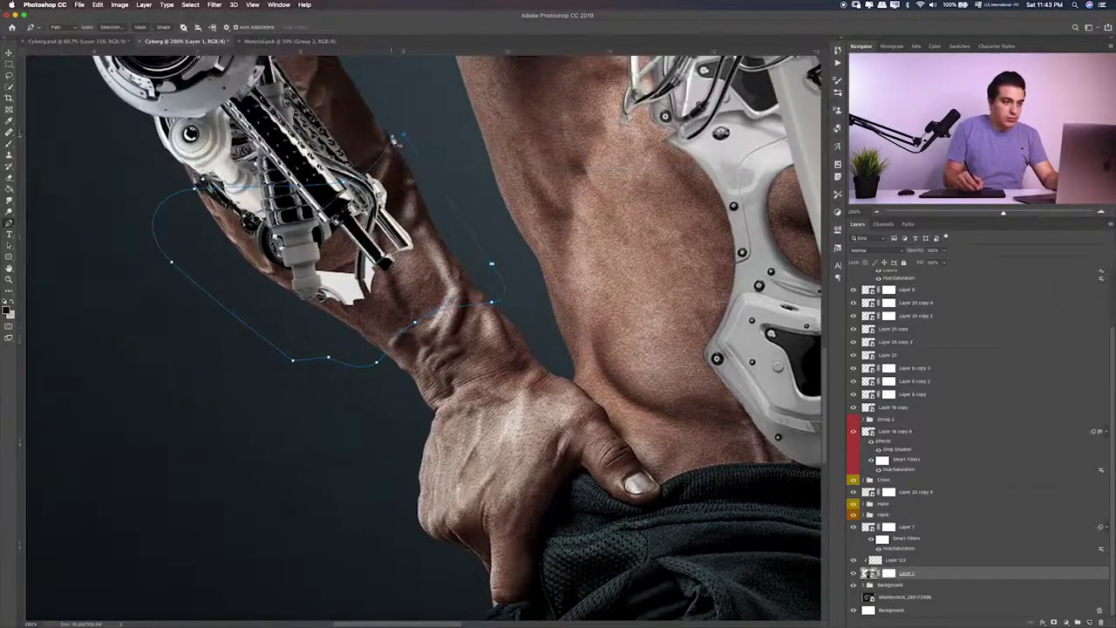
pyautogui.press('super+Return')
pyautogui.press('super+j')
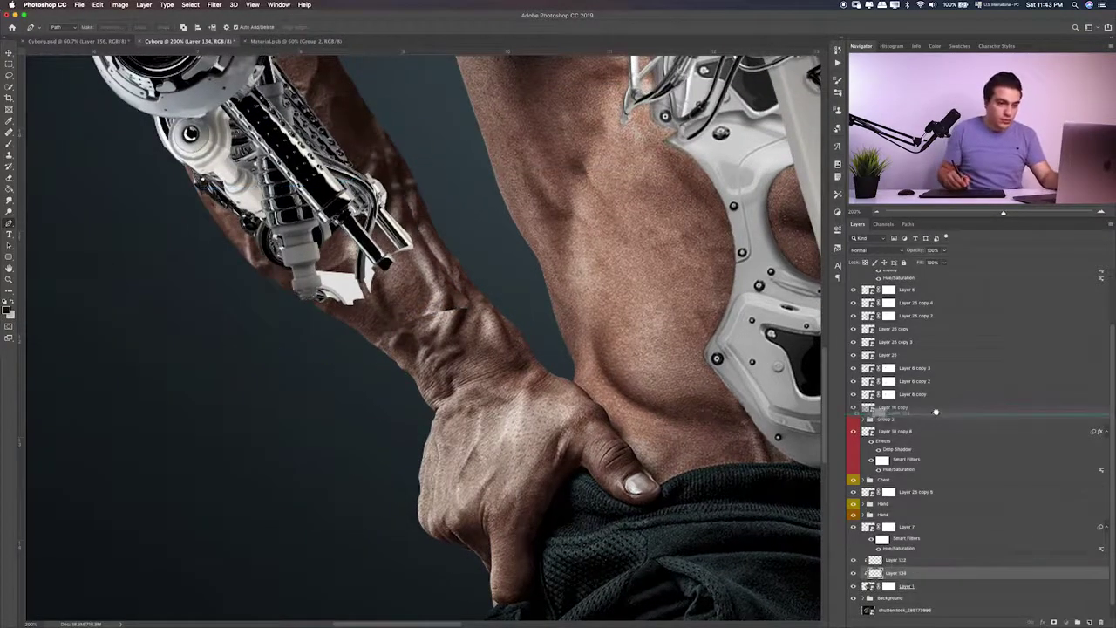
# Raise the skin patch above the robot arm, nudge it over the arm's end, and stretch it slightly
pyautogui.rightClick(926, 422)
pyautogui.press('super+bracketright')
pyautogui.press('super+bracketright')
pyautogui.press('super+bracketright')
pyautogui.press('super+bracketright')
pyautogui.press('super+bracketright')
pyautogui.press('super+bracketright')
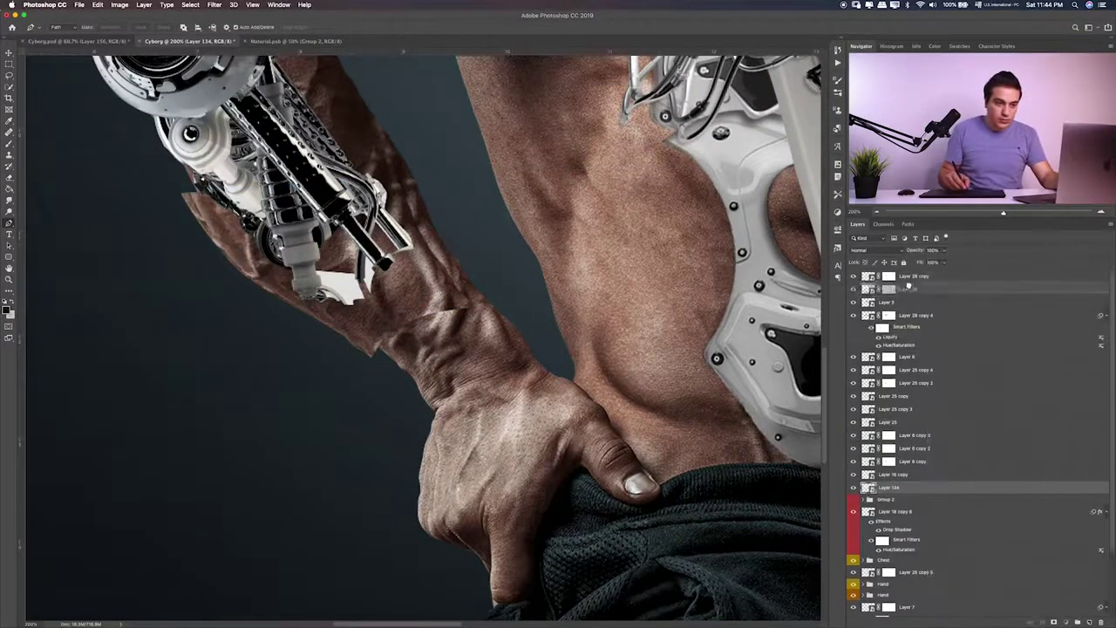
pyautogui.press('super+bracketright')
pyautogui.press('super+bracketright')
pyautogui.press('super+bracketright')
pyautogui.press('super+bracketright')
pyautogui.press('super+bracketright')
pyautogui.press('v')
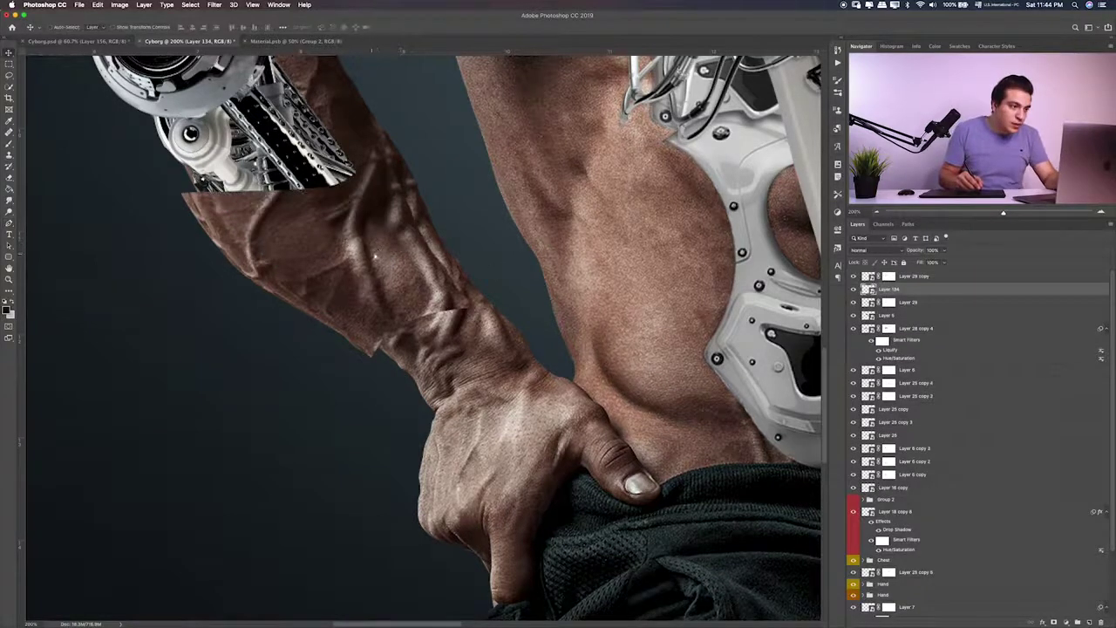
pyautogui.moveTo(389, 251); pyautogui.dragTo(390, 254)
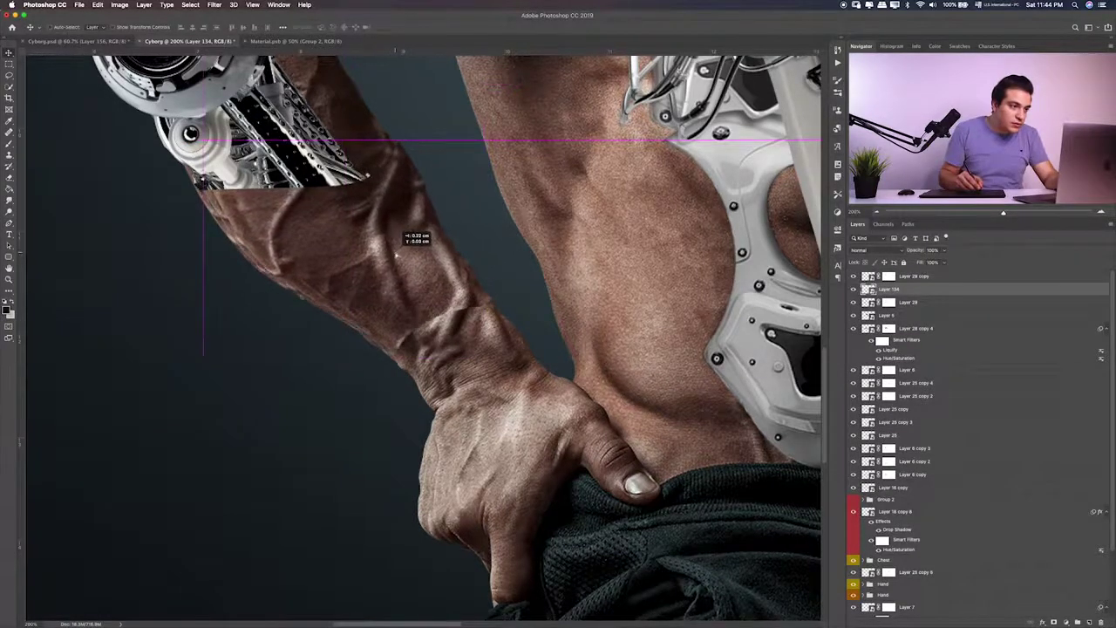
pyautogui.moveTo(389, 253); pyautogui.dragTo(385, 259)
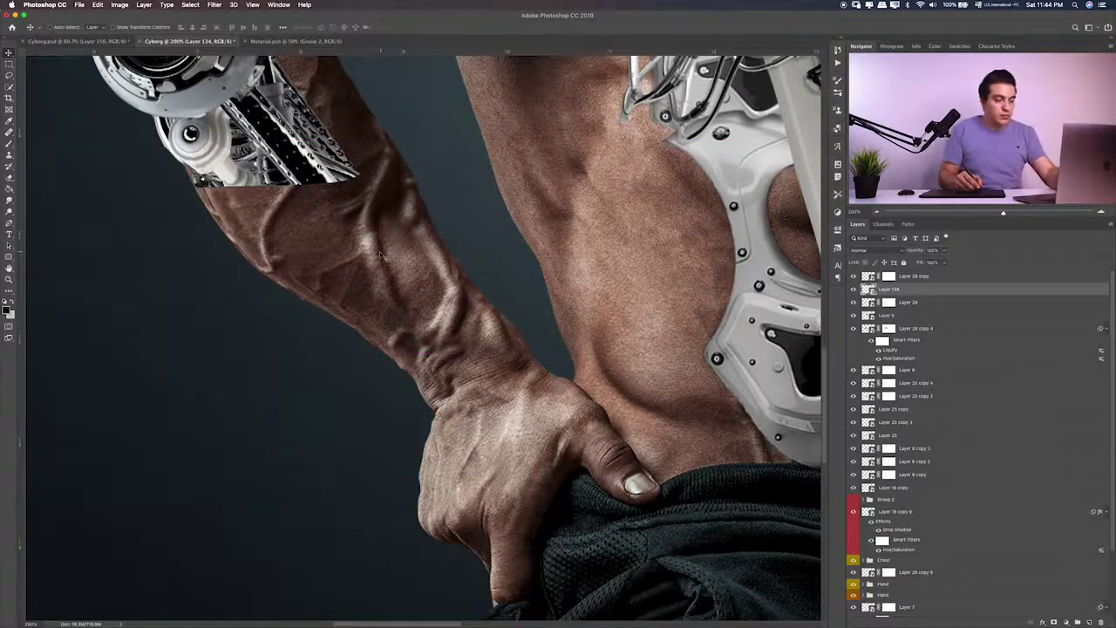
pyautogui.hotkey('ctrl', 't')
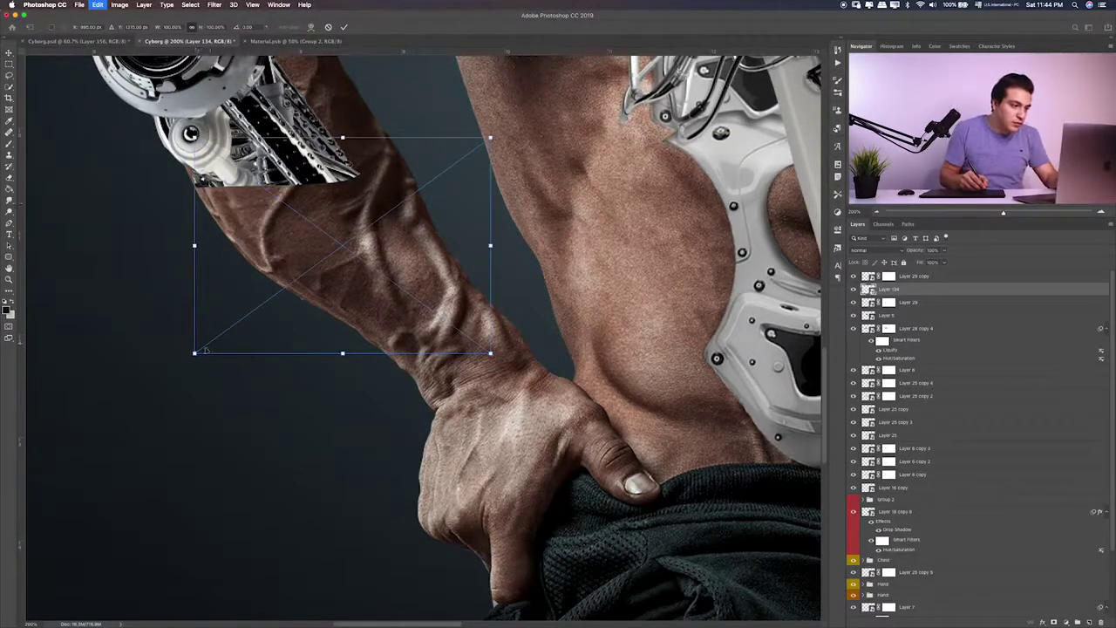
pyautogui.moveTo(196, 353); pyautogui.dragTo(188, 357)
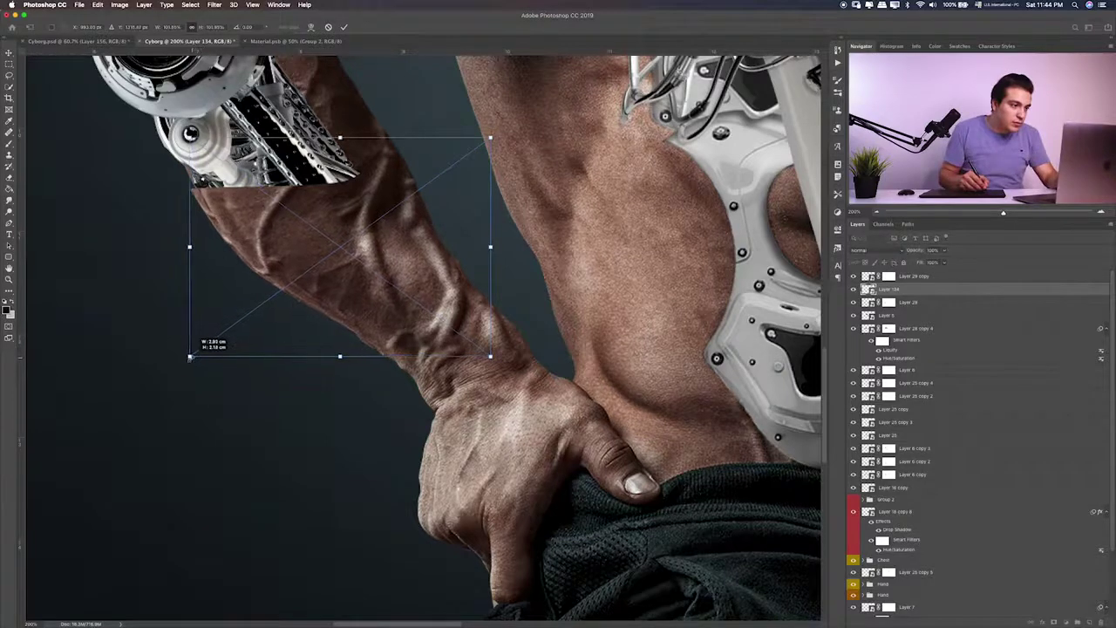
pyautogui.press('Return')
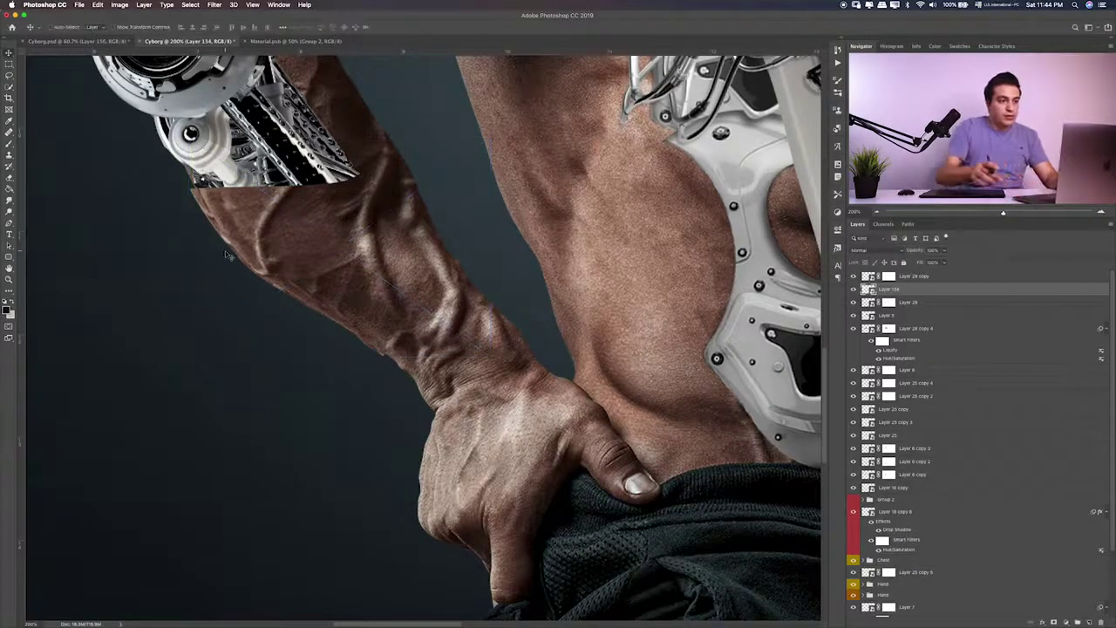
# Give the skin patch a Multiply drop shadow with a negative angle and adjusted distance and size
pyautogui.doubleClick(1022, 294)
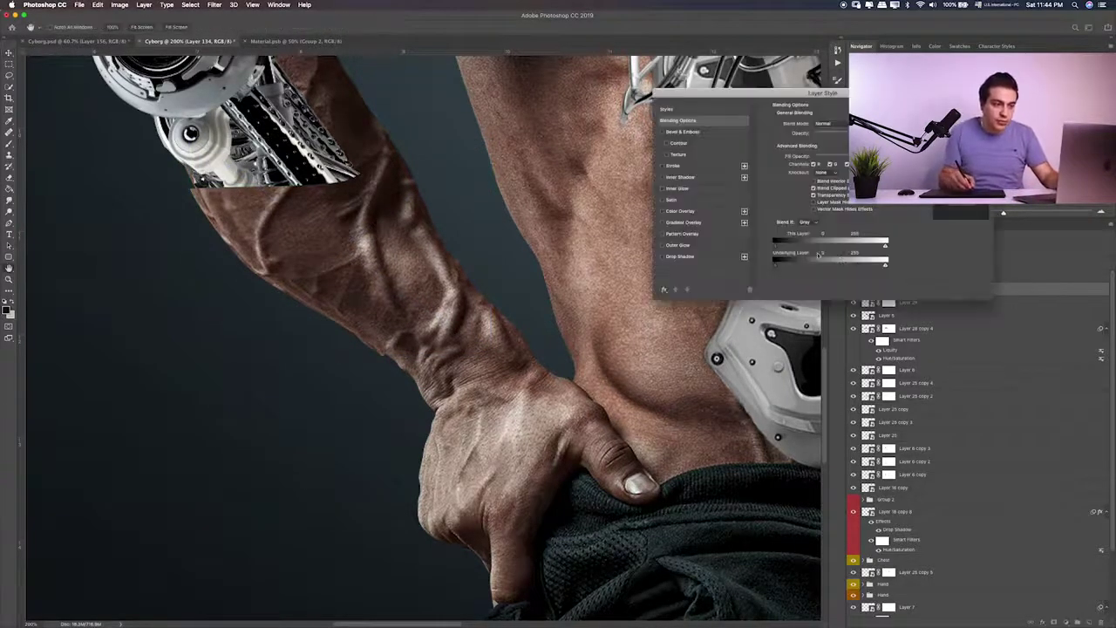
pyautogui.click(667, 259)
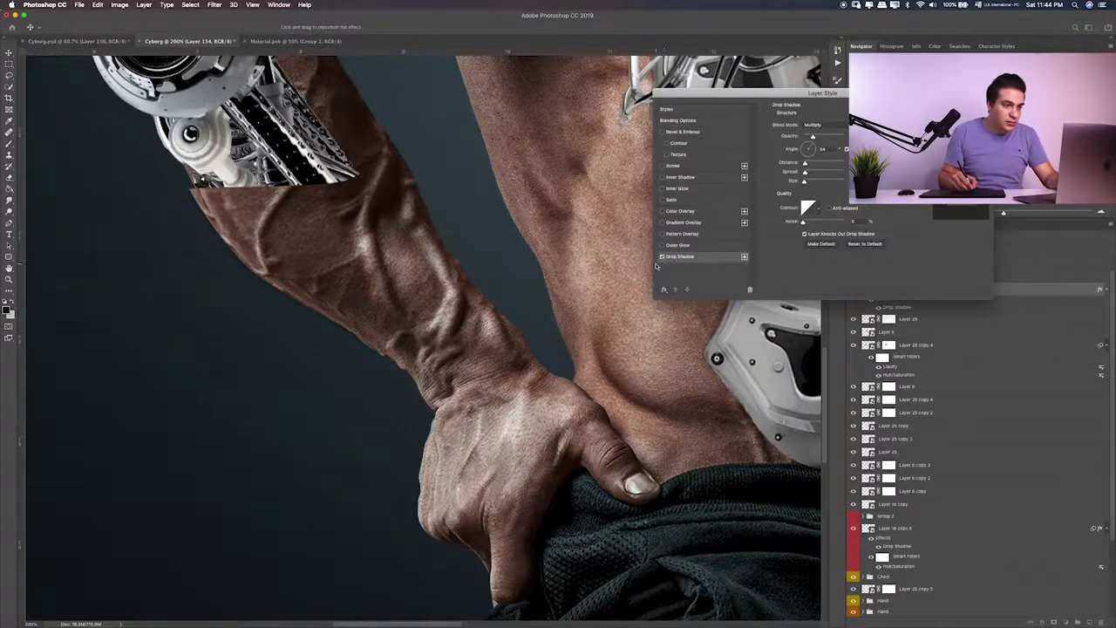
pyautogui.moveTo(808, 148); pyautogui.dragTo(809, 156)
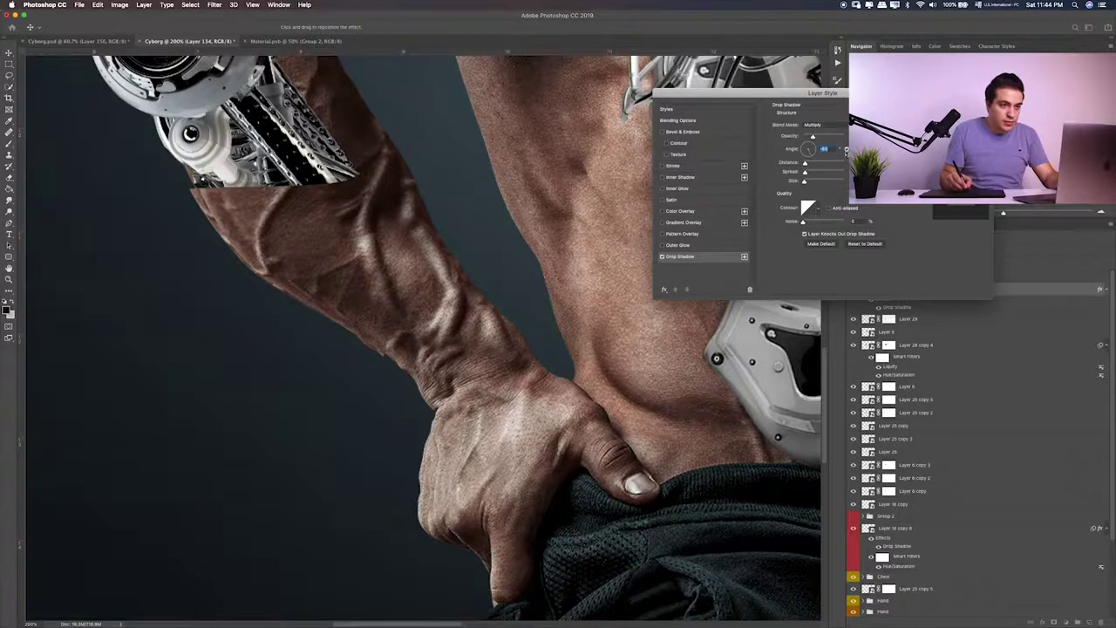
pyautogui.moveTo(846, 150)
pyautogui.mouseDown()
pyautogui.moveTo(813, 163)
pyautogui.moveTo(824, 138)
pyautogui.mouseUp()
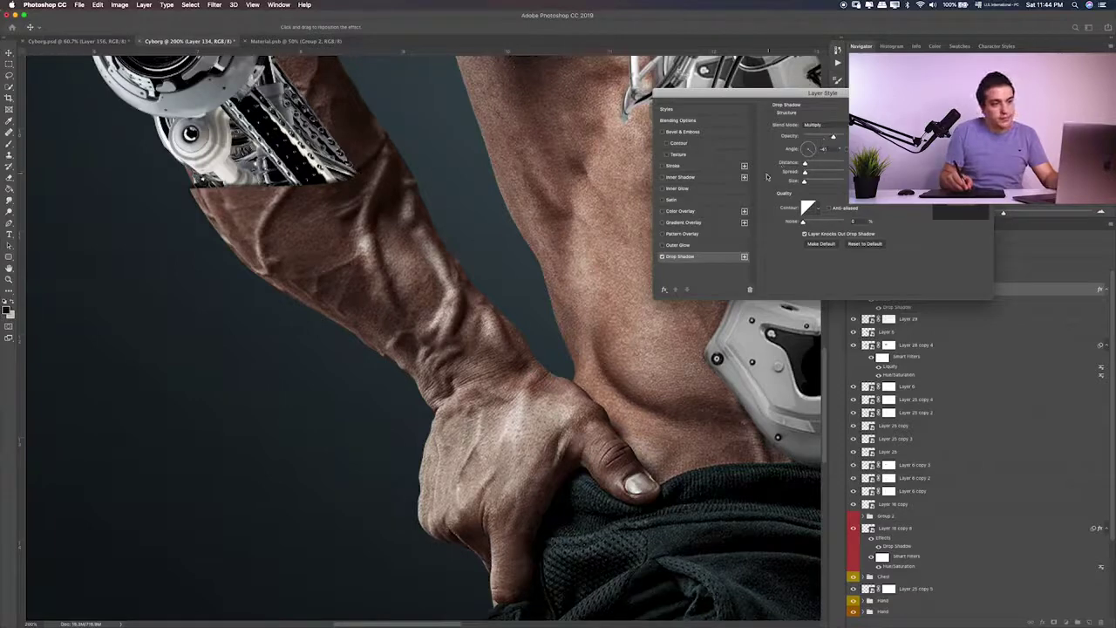
pyautogui.moveTo(805, 184); pyautogui.dragTo(809, 184)
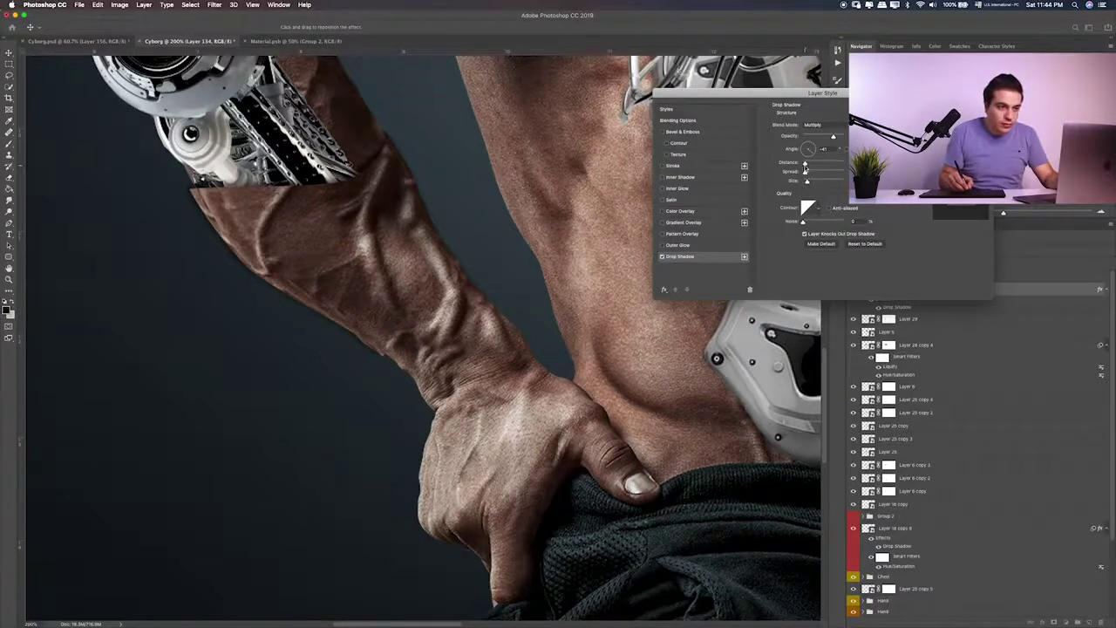
pyautogui.moveTo(808, 165); pyautogui.dragTo(809, 167)
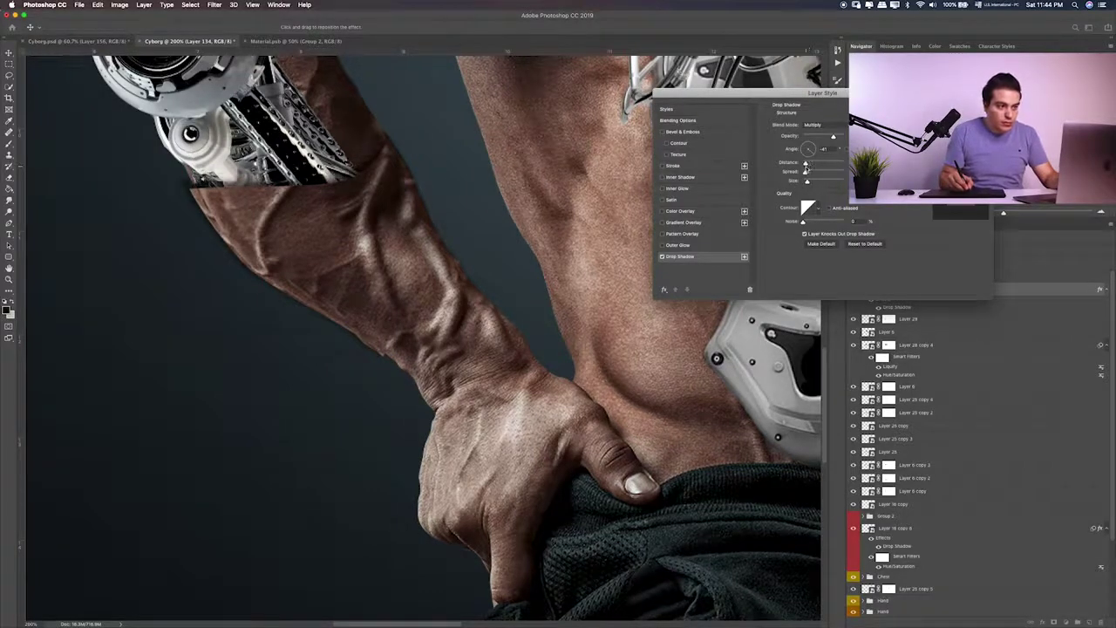
# Confirm the drop shadow and split it onto its own layer, then select it with a smaller eraser
pyautogui.press('Return')
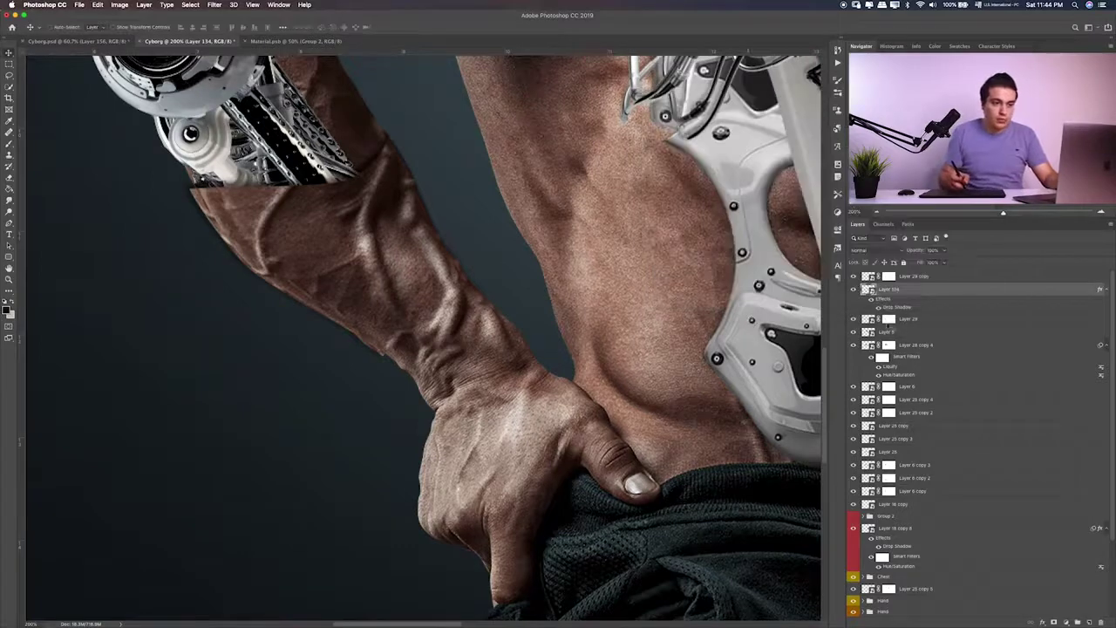
pyautogui.rightClick(897, 307)
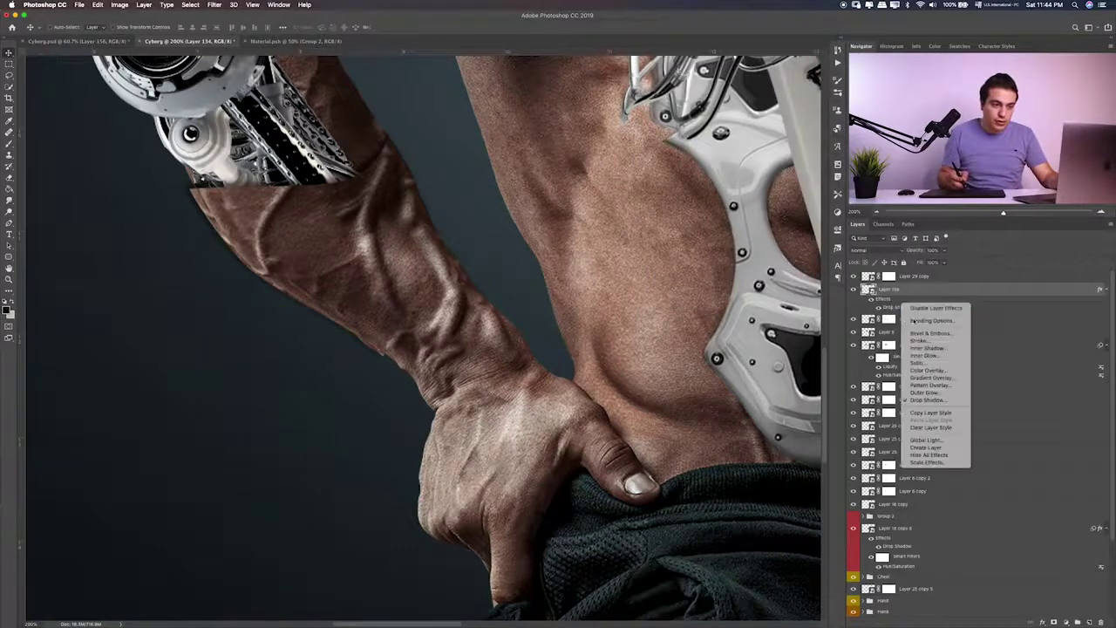
pyautogui.click(937, 450)
pyautogui.press('e')
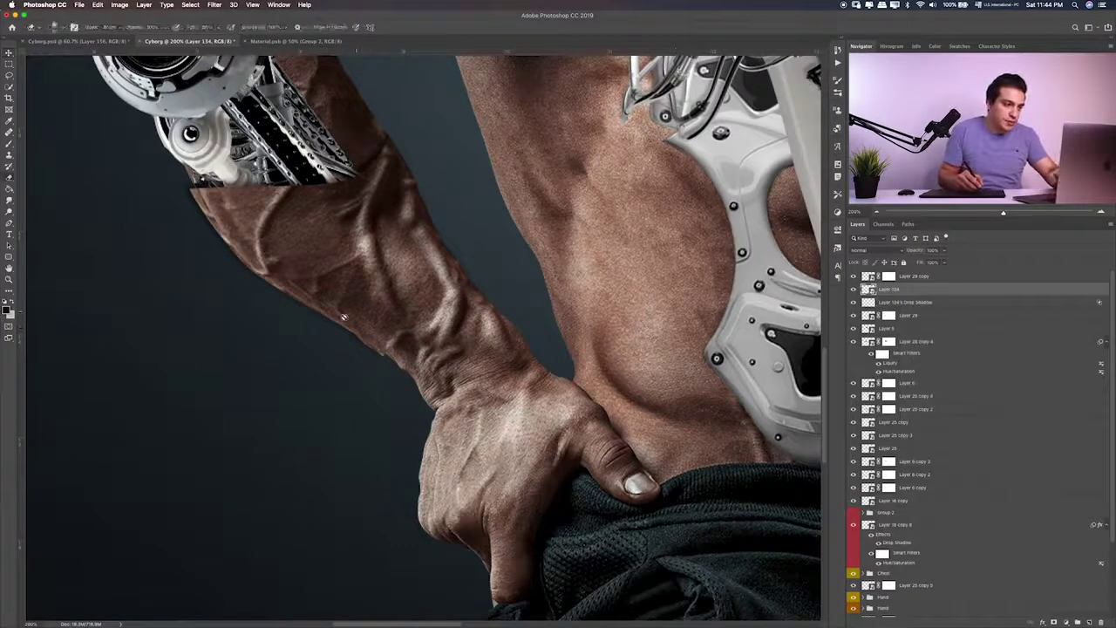
pyautogui.click(890, 305)
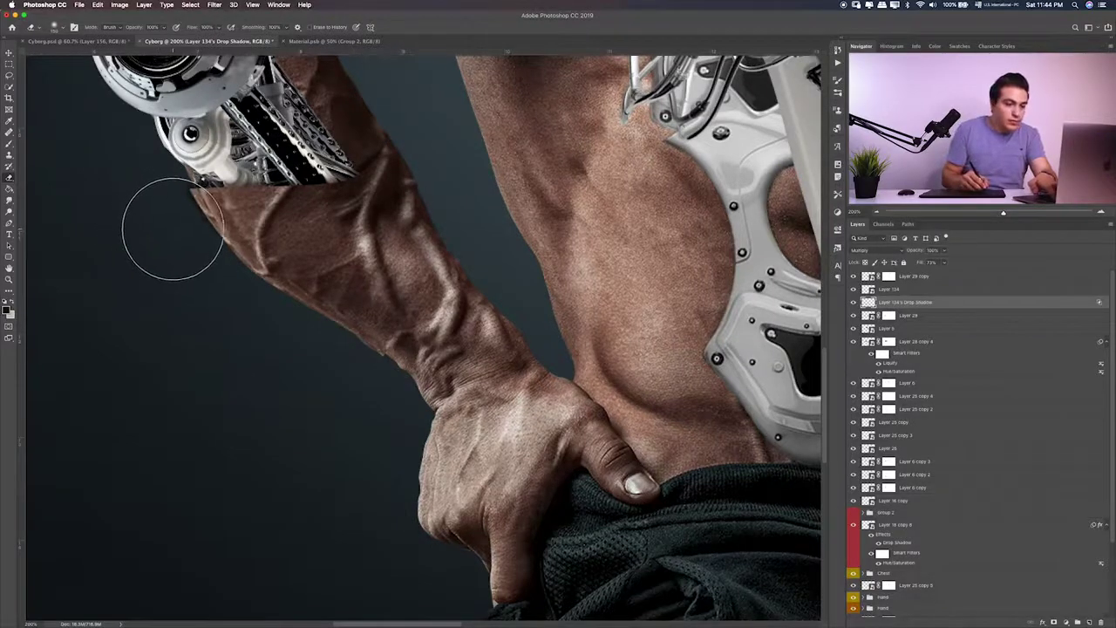
pyautogui.press('[')
pyautogui.press('[')
pyautogui.press('[')
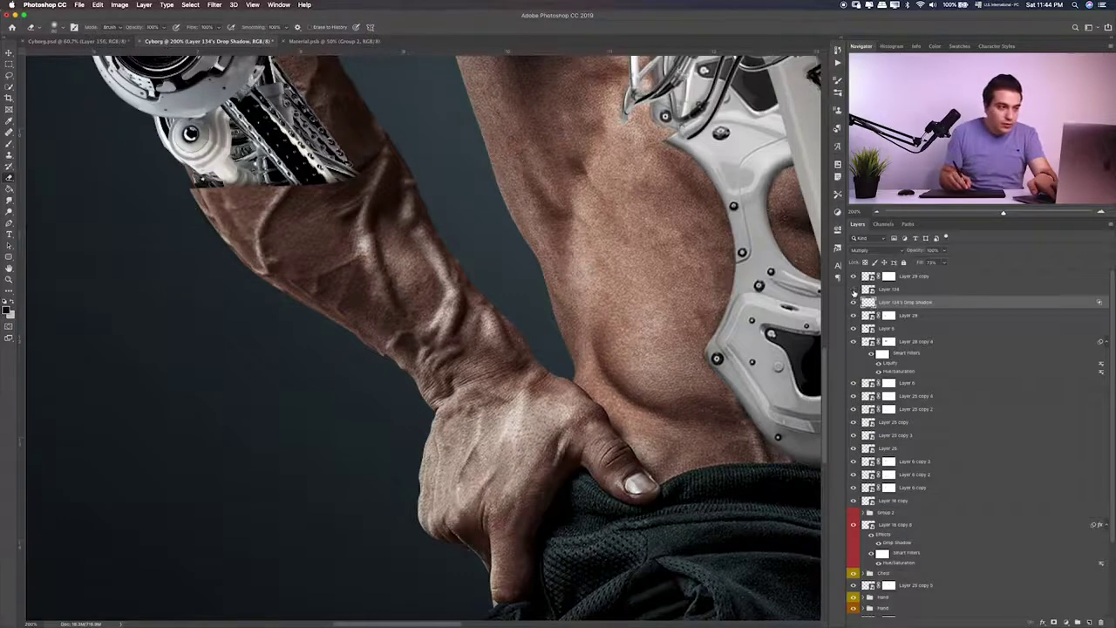
# Add a layer mask to the skin patch and brush it along the arm edge
pyautogui.click(890, 288)
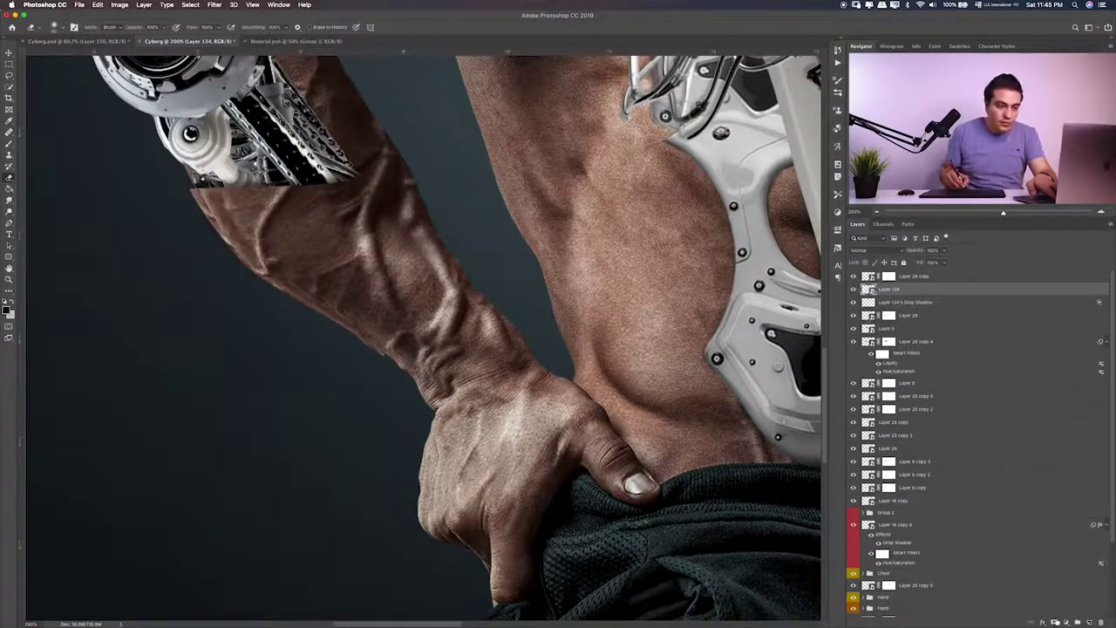
pyautogui.click(1056, 621)
pyautogui.press('b')
pyautogui.moveTo(384, 365)
pyautogui.mouseDown()
pyautogui.moveTo(390, 355)
pyautogui.moveTo(355, 347)
pyautogui.mouseUp()
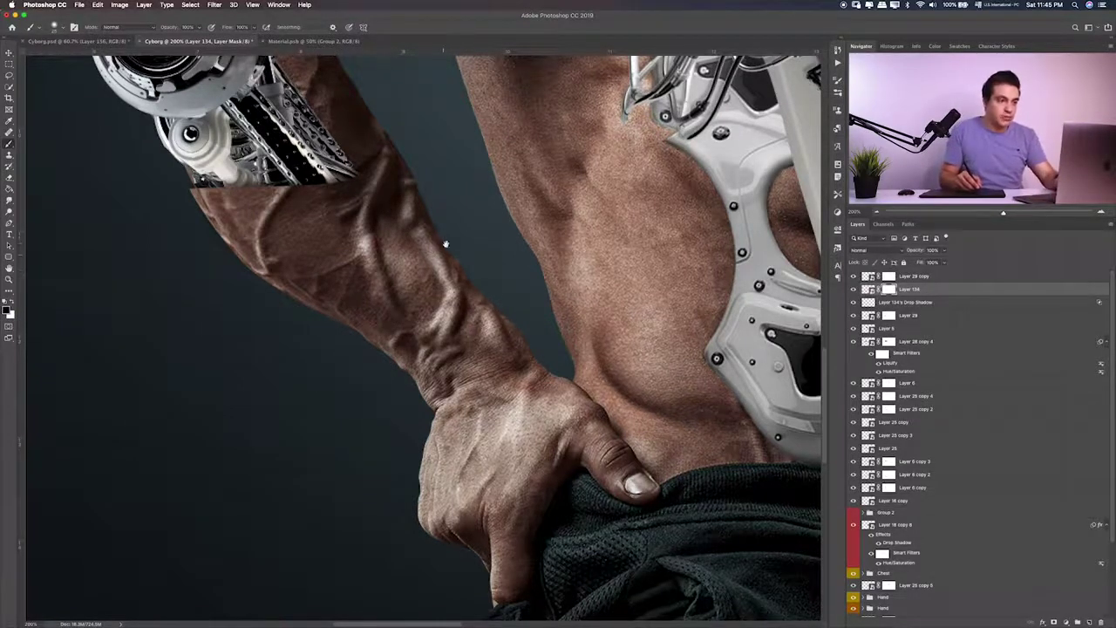
# Toggle mechanical part layers' visibility while viewing the upper arm and whole torso
pyautogui.moveTo(446, 245); pyautogui.dragTo(525, 471)
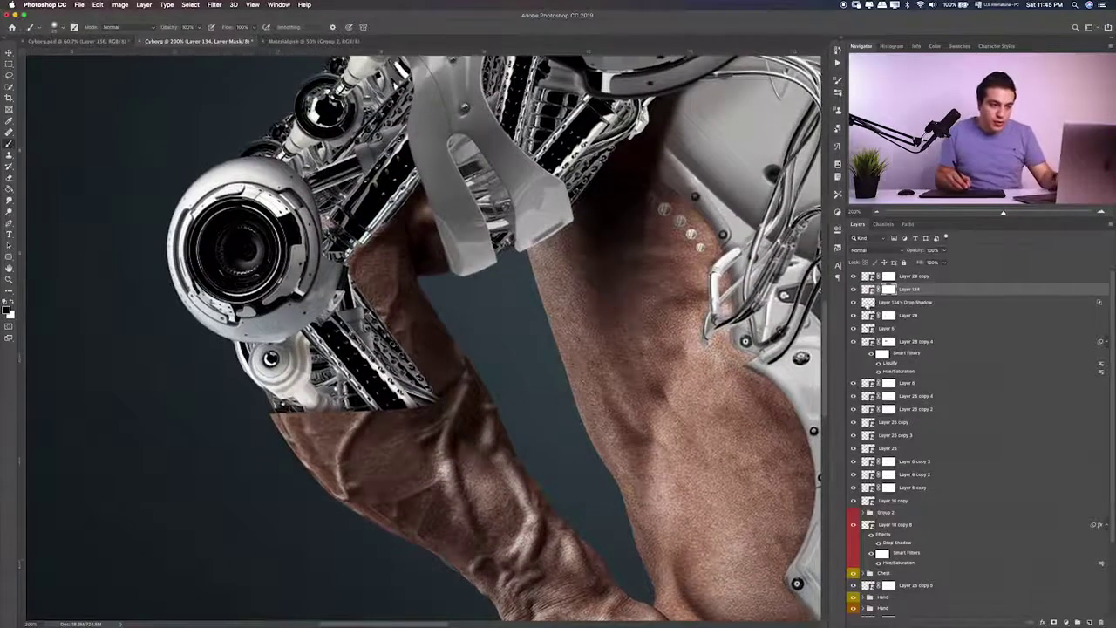
pyautogui.click(854, 329)
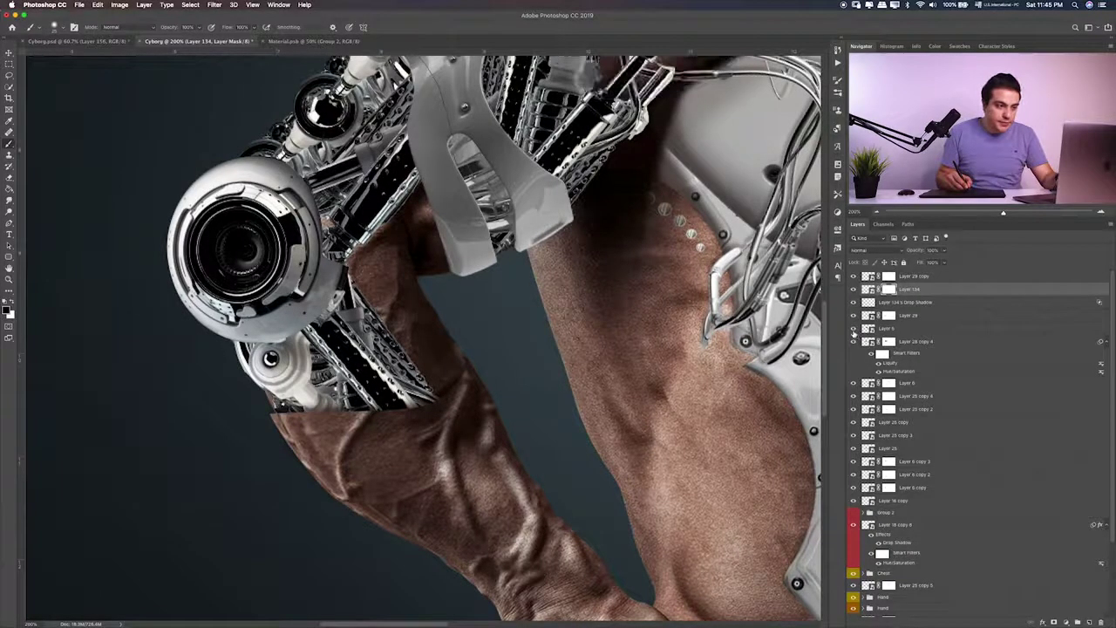
pyautogui.click(854, 340)
pyautogui.hotkey('ctrl', '-')
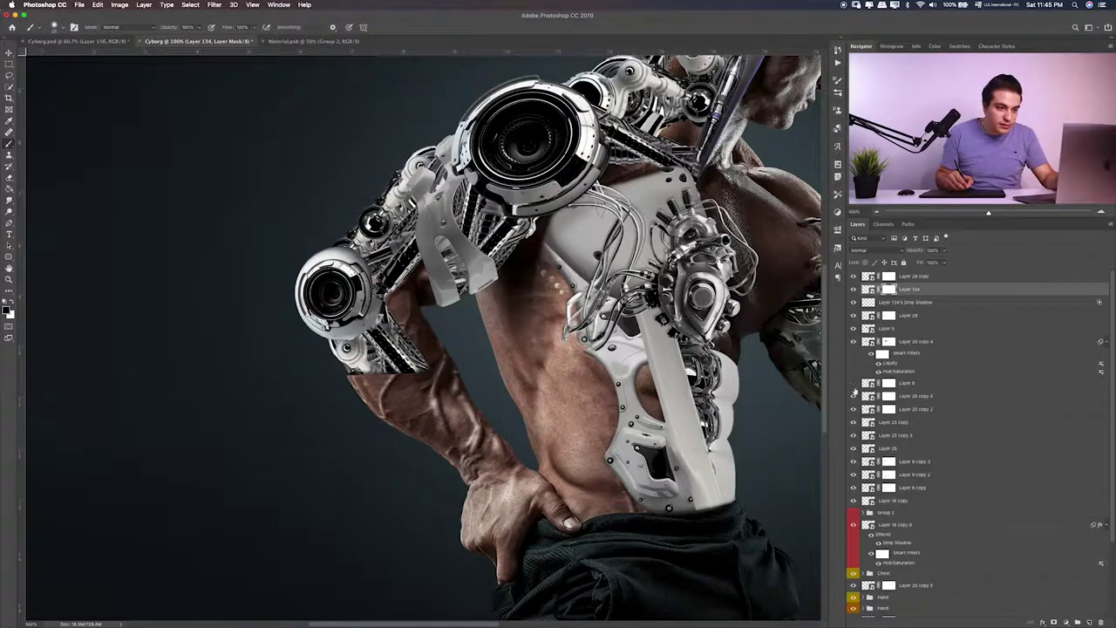
pyautogui.click(854, 390)
# Show and duplicate Layer 6, then rotate the copy near the elbow
pyautogui.click(911, 384)
pyautogui.click(854, 384)
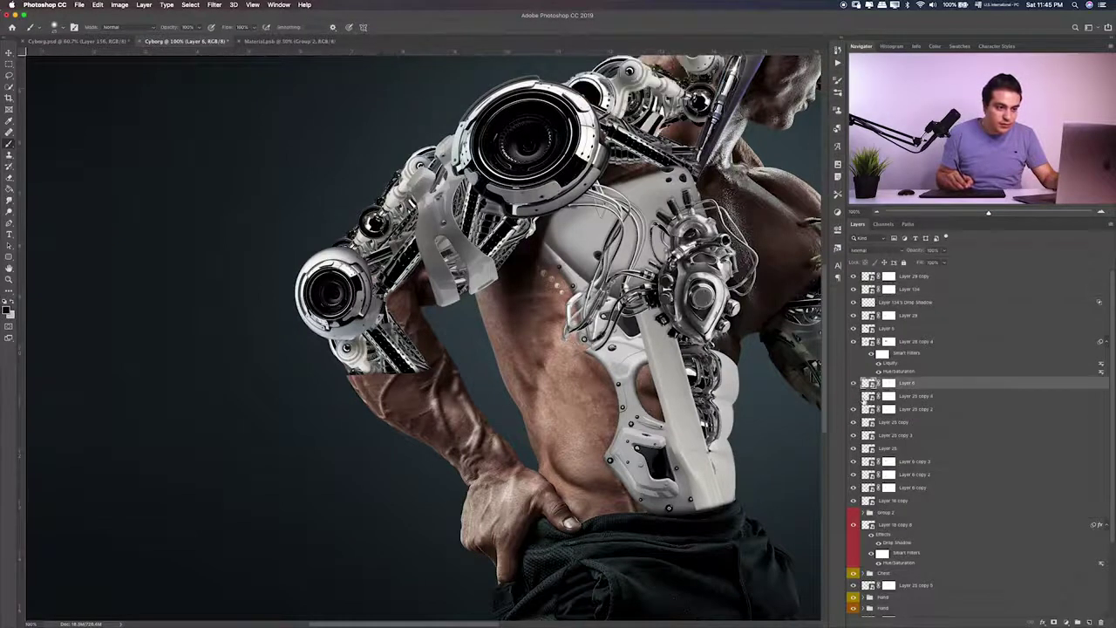
pyautogui.hotkey('ctrl', 'j')
pyautogui.hotkey('ctrl', 't')
pyautogui.moveTo(410, 406); pyautogui.dragTo(360, 410)
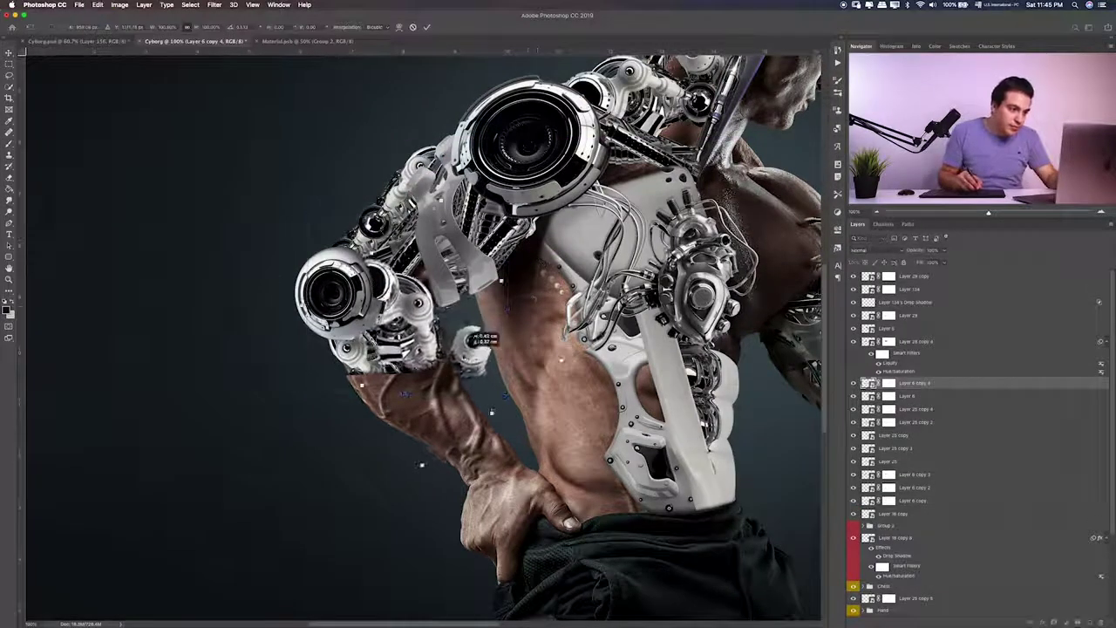